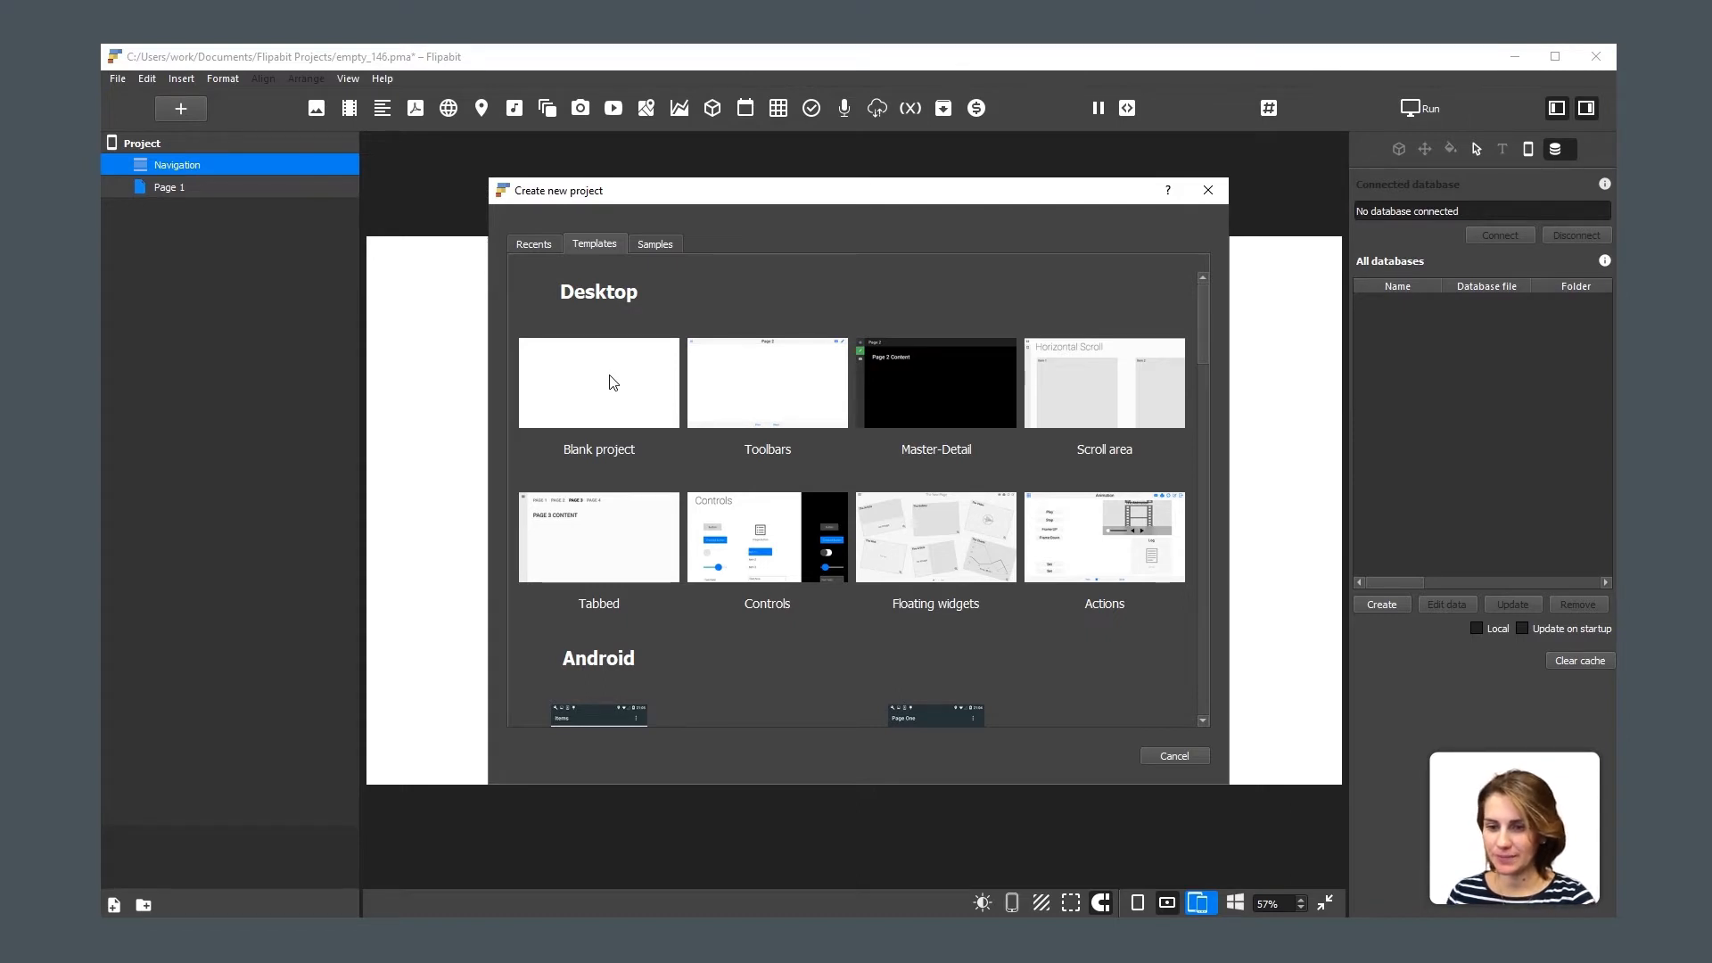
# Create a blank desktop project and set its target device to iPhone 6+,7+,8+.
pyautogui.click(613, 383)
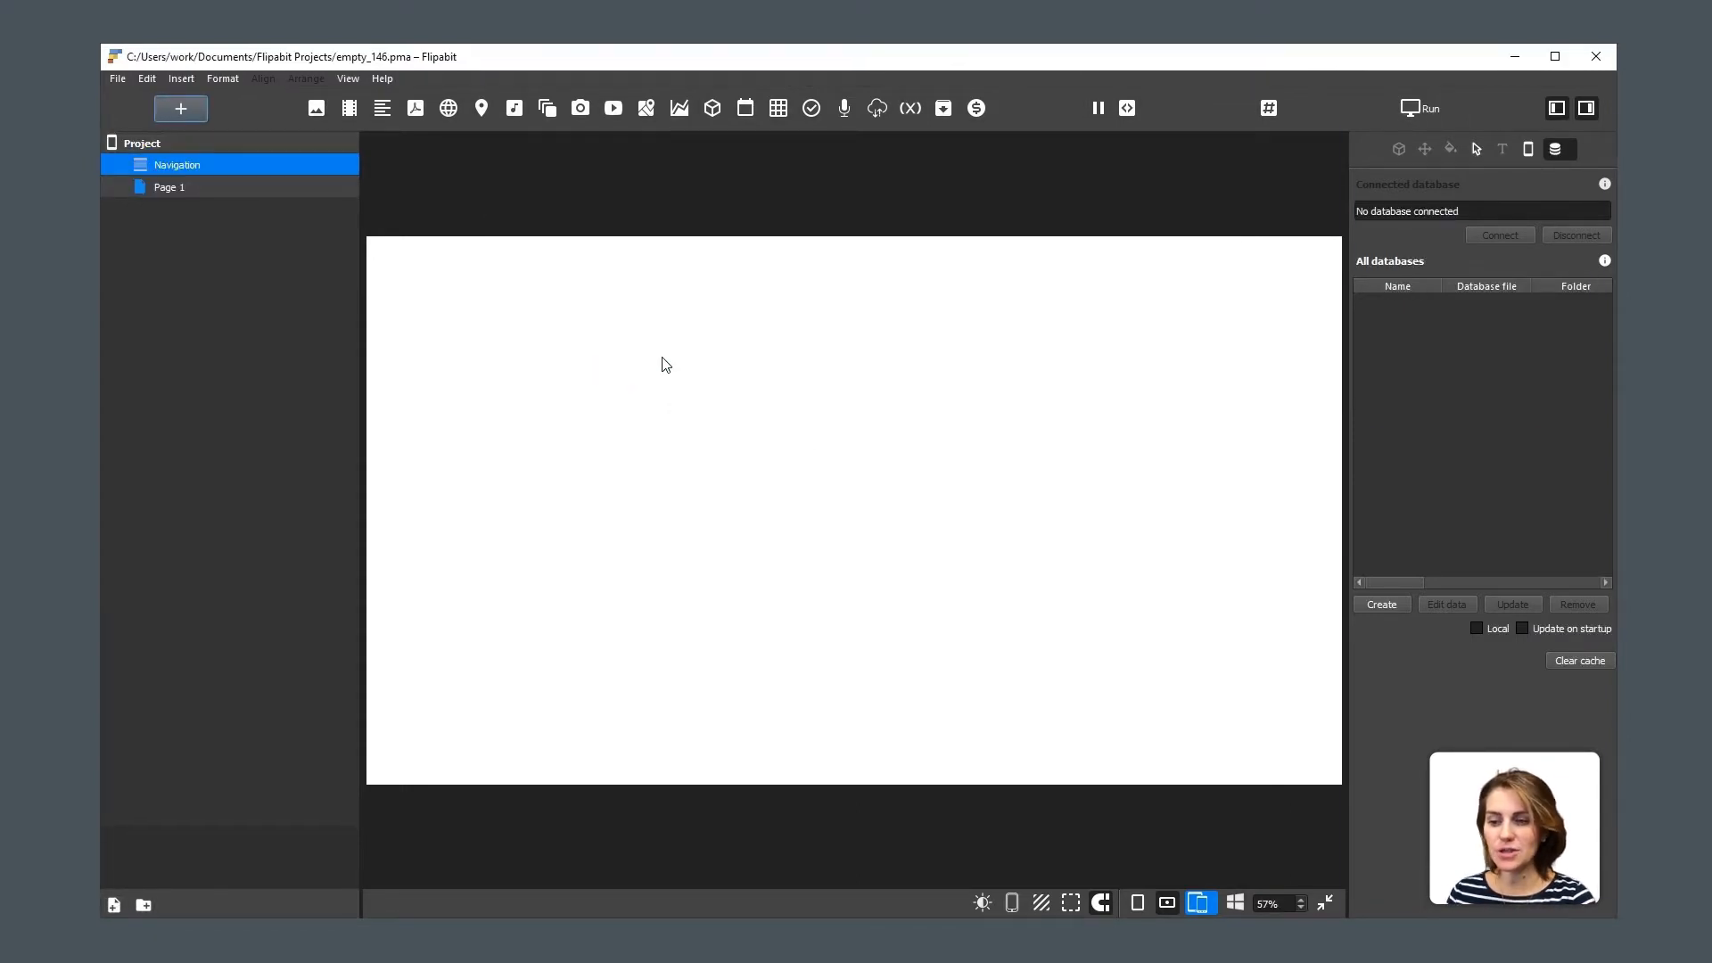
pyautogui.click(1527, 149)
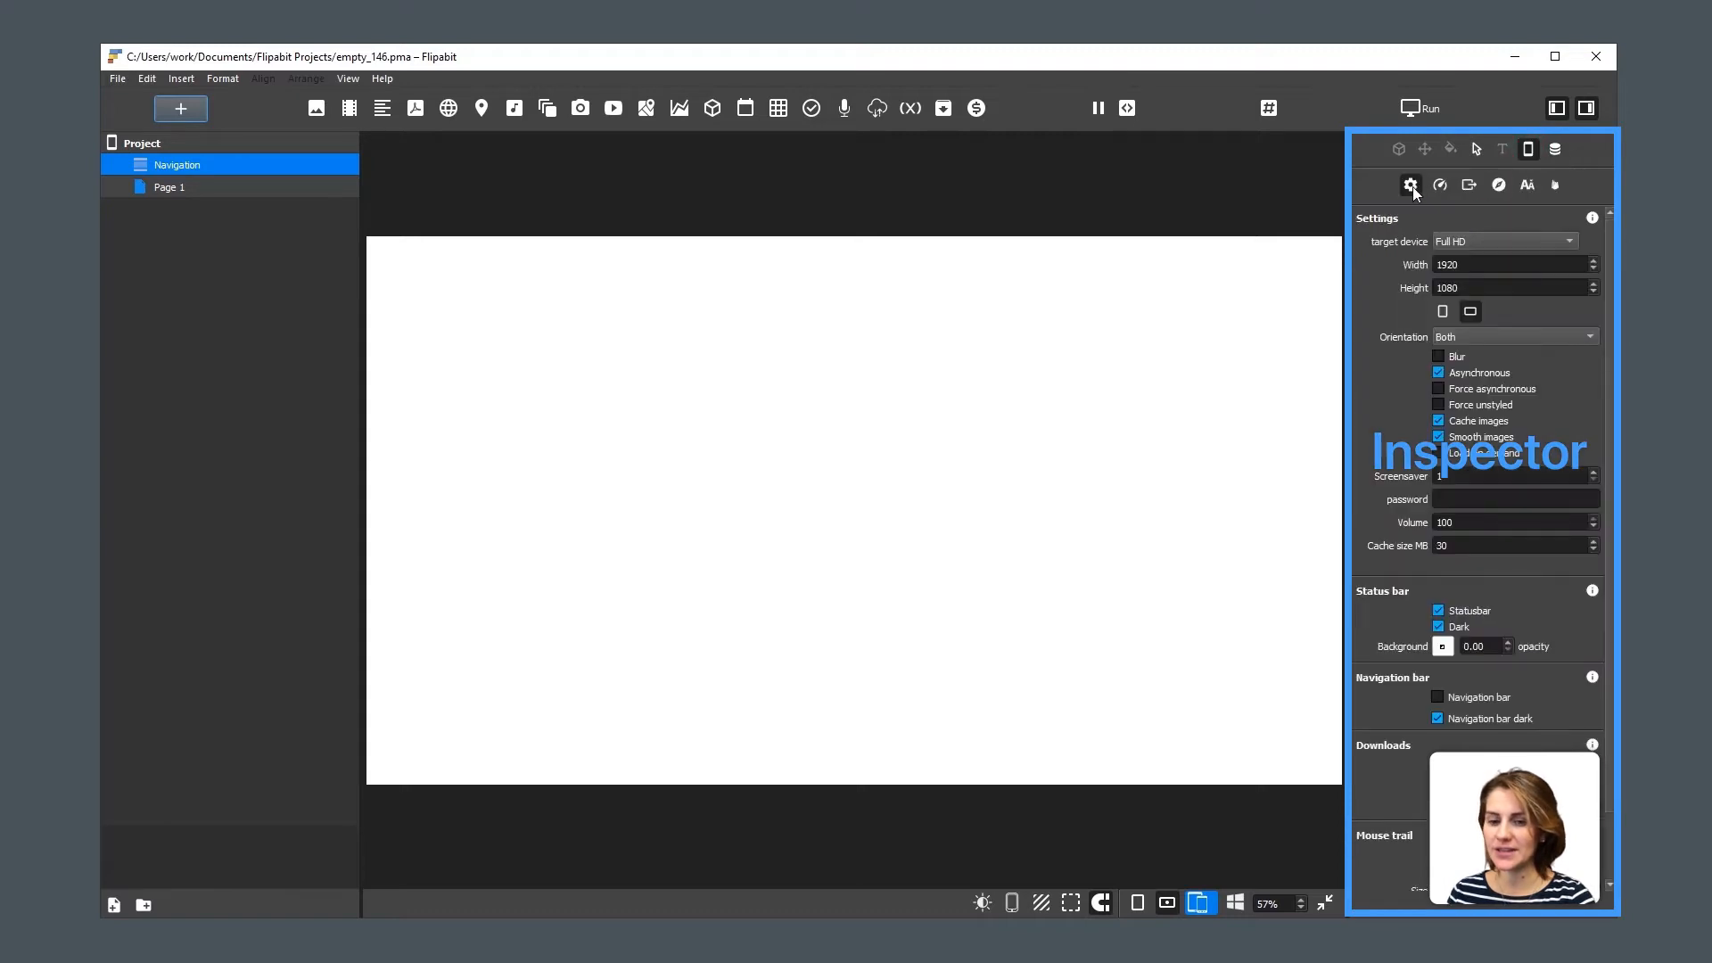
pyautogui.click(1527, 240)
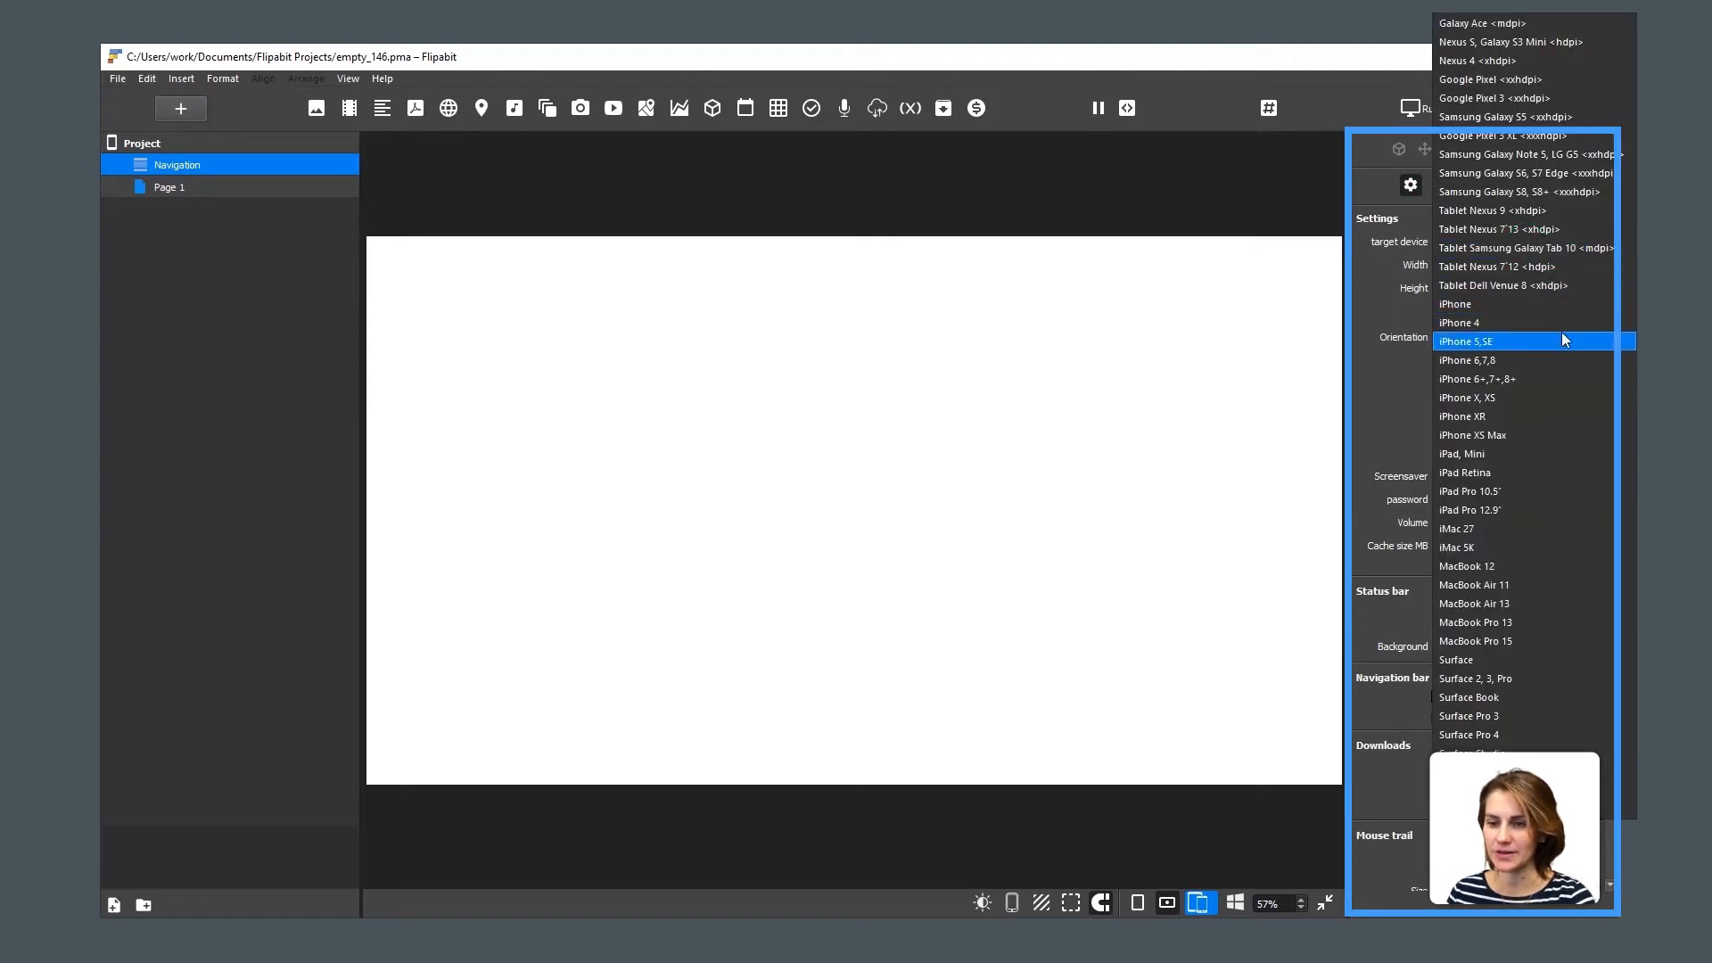
pyautogui.click(1549, 378)
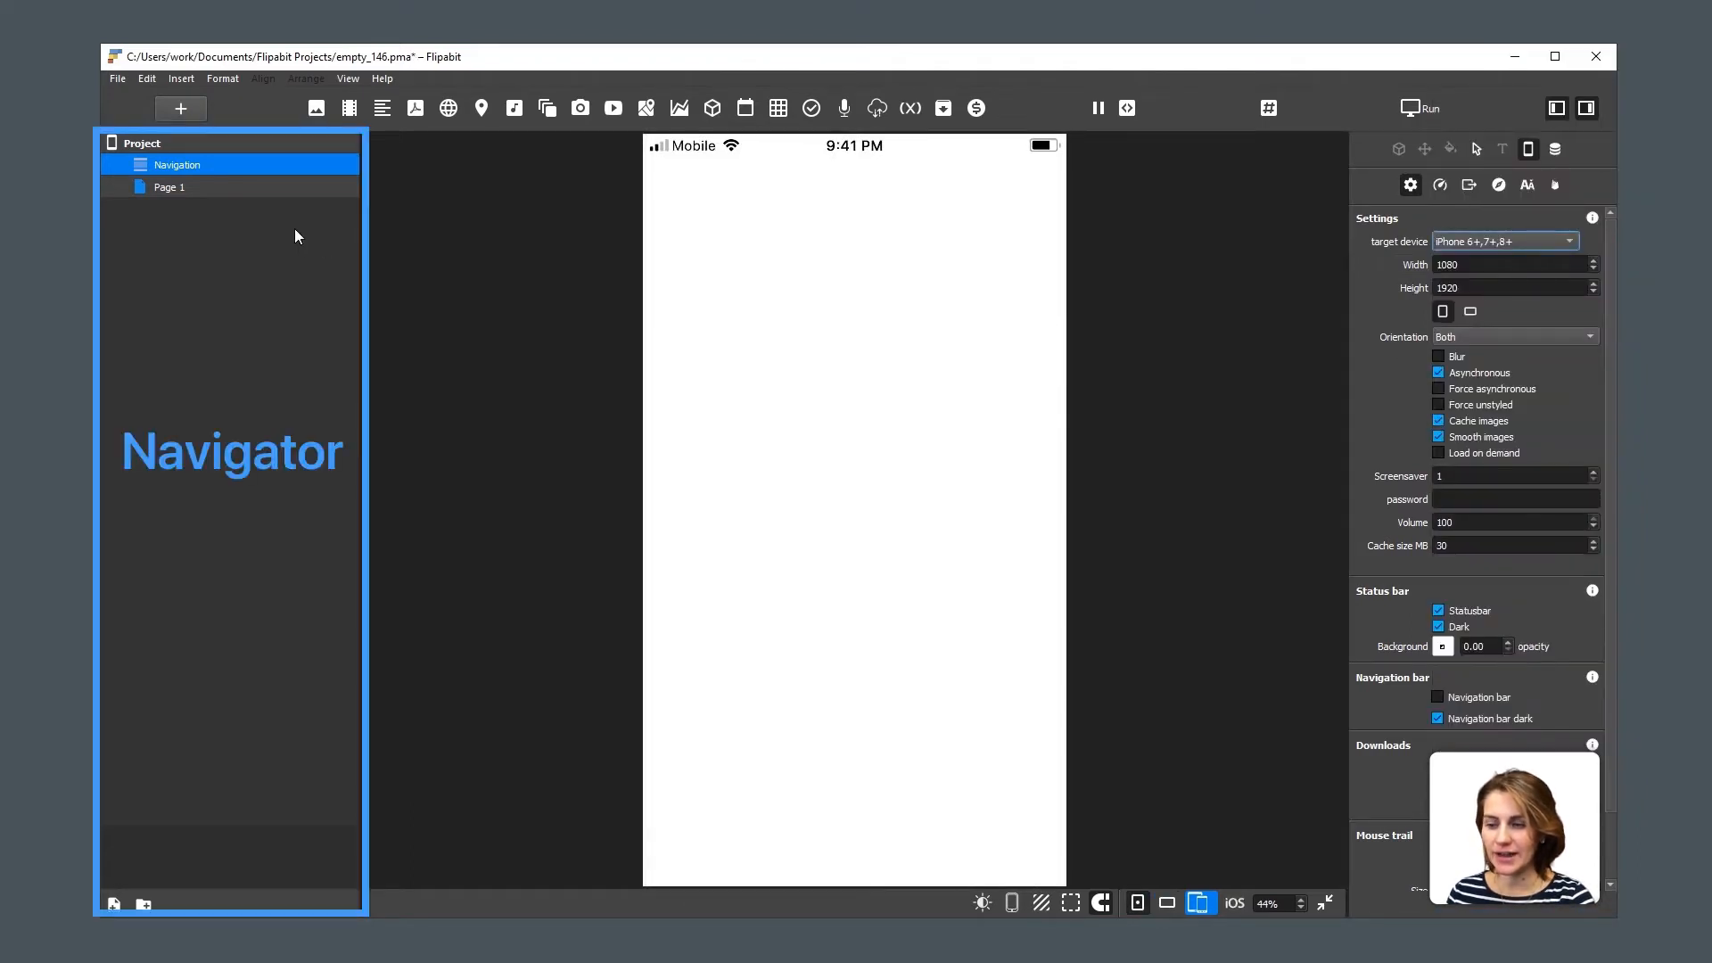
# Set the background color of Page 1 to a bright blue, about #1eb6f3.
pyautogui.click(207, 186)
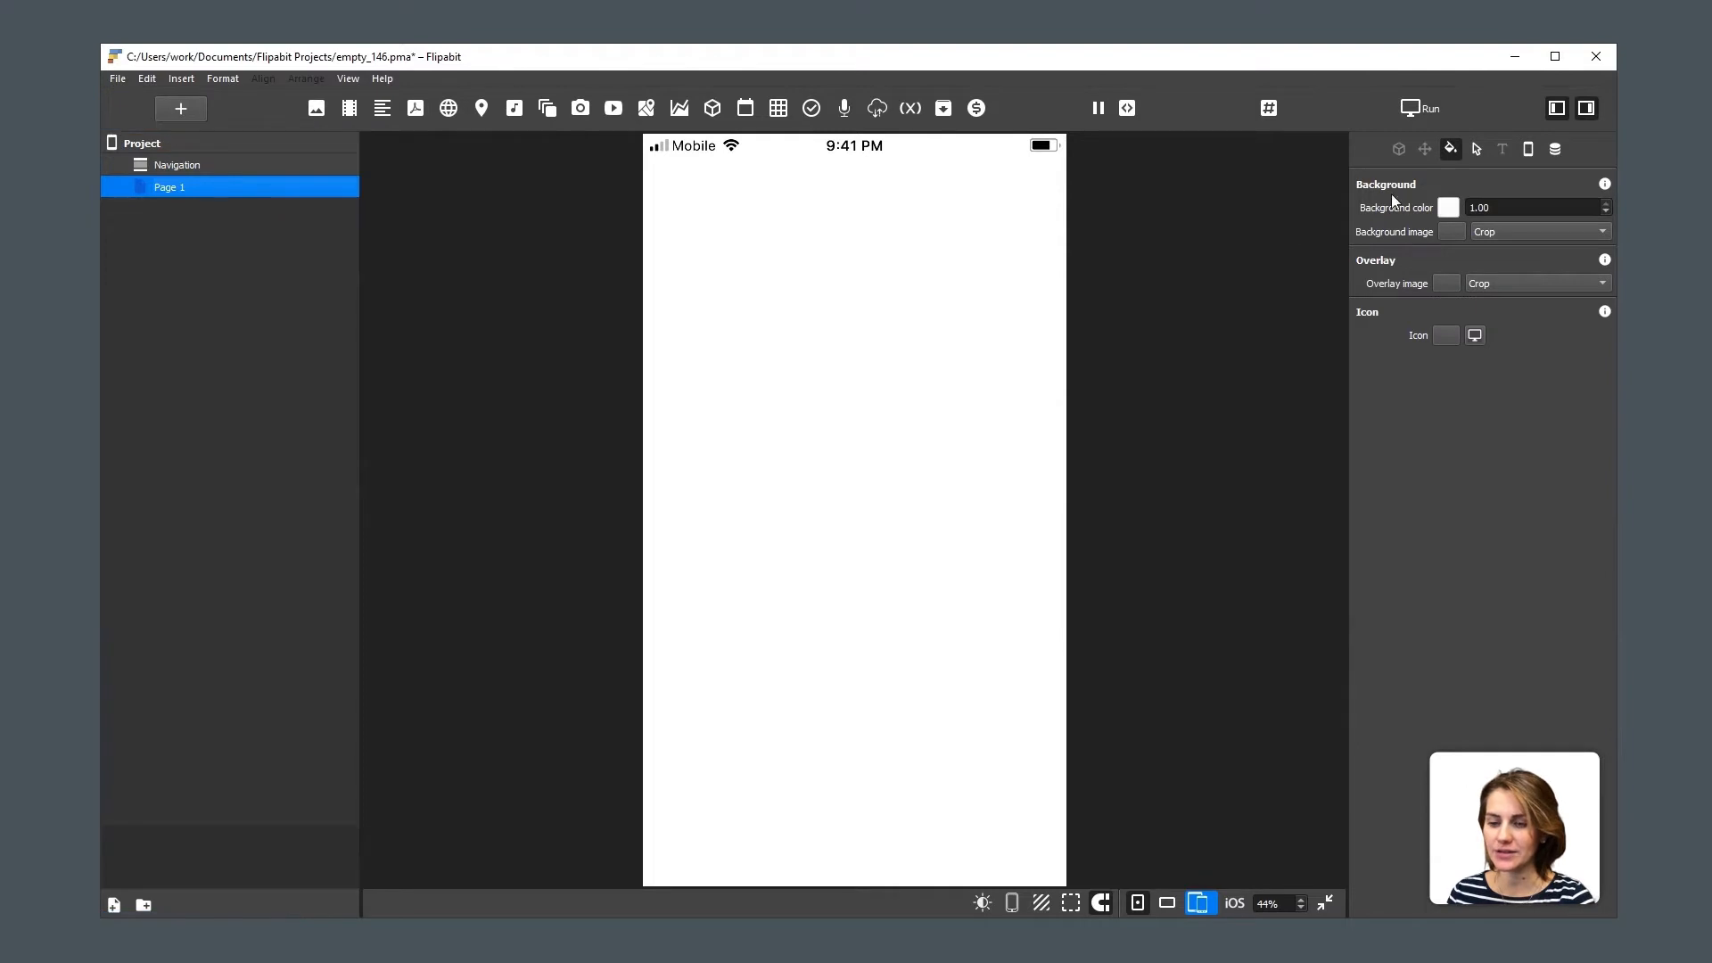
pyautogui.click(1448, 208)
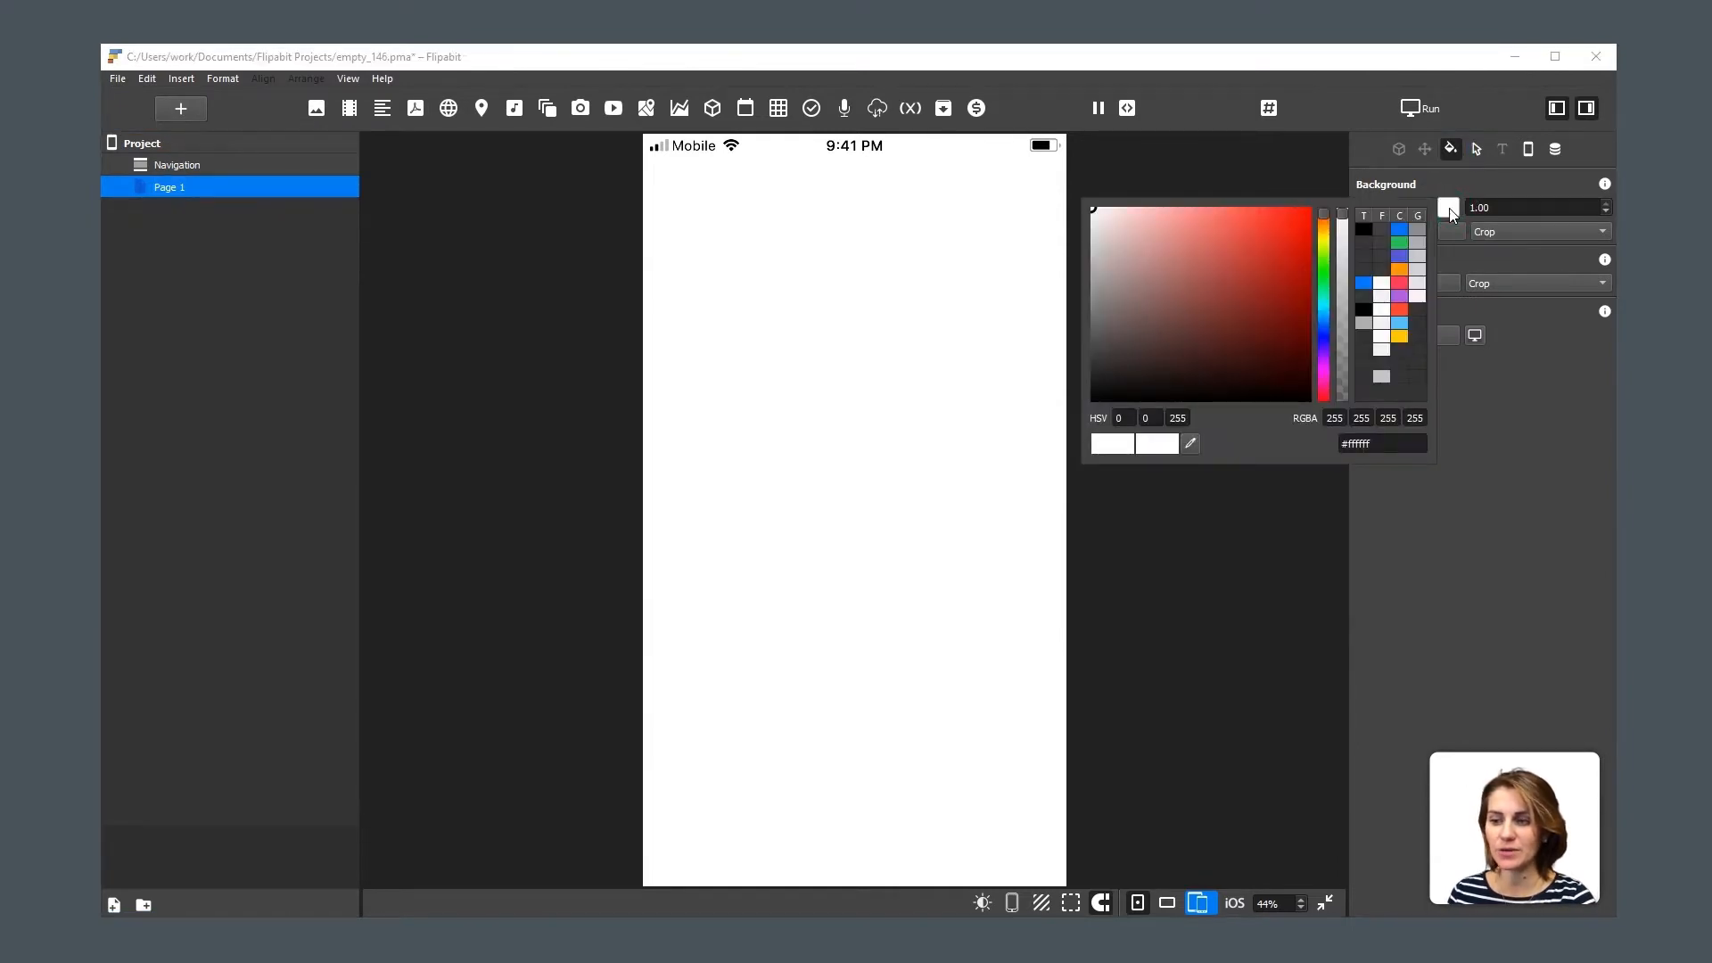
pyautogui.click(1323, 314)
pyautogui.moveTo(1281, 234); pyautogui.dragTo(1284, 217)
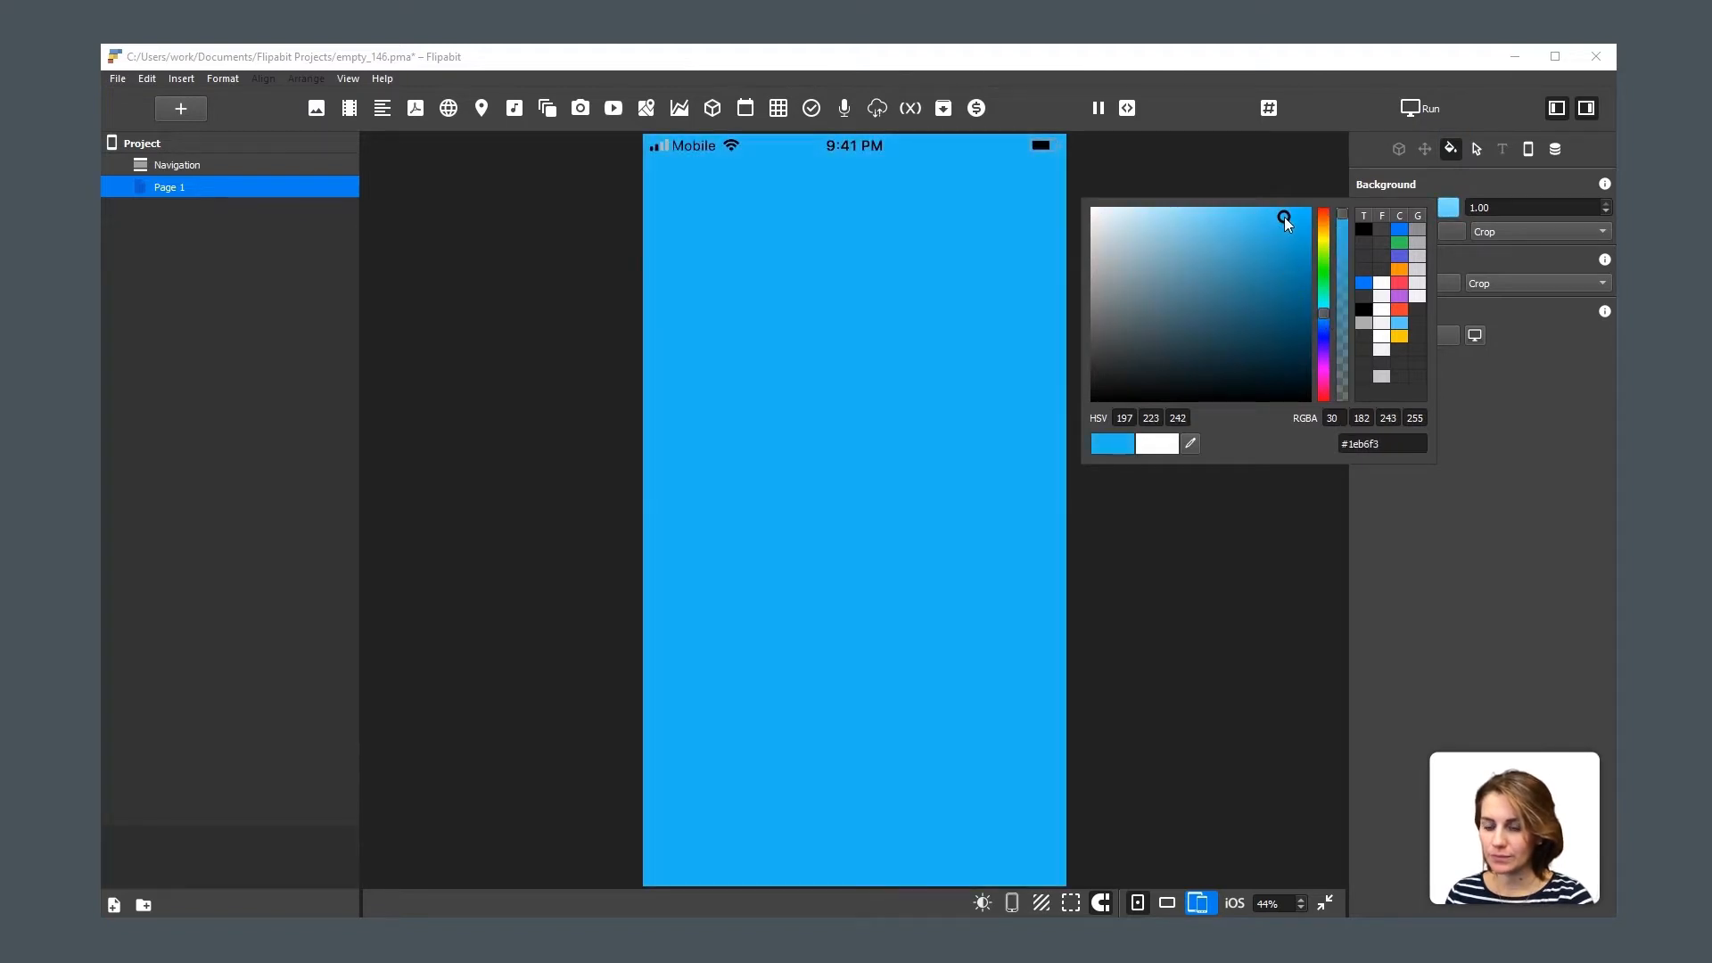
pyautogui.click(1179, 546)
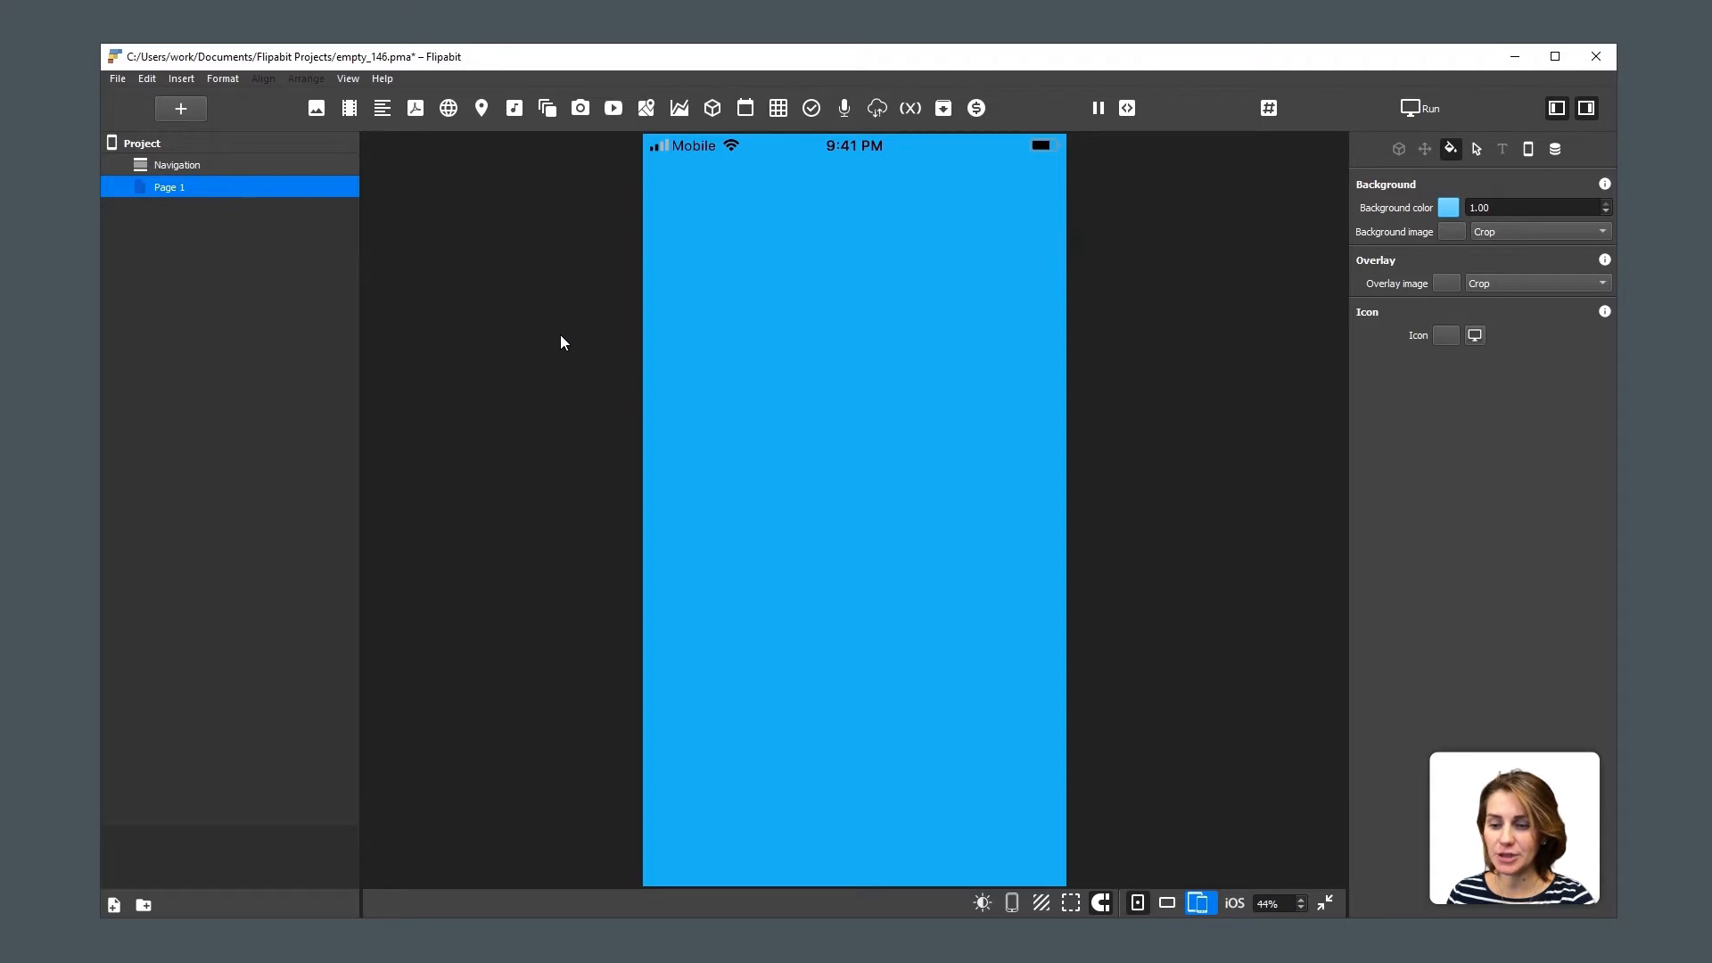
# Insert an image element containing ui_1.png, ui_2.png and ui_3.png from the weather assets folder.
pyautogui.click(317, 108)
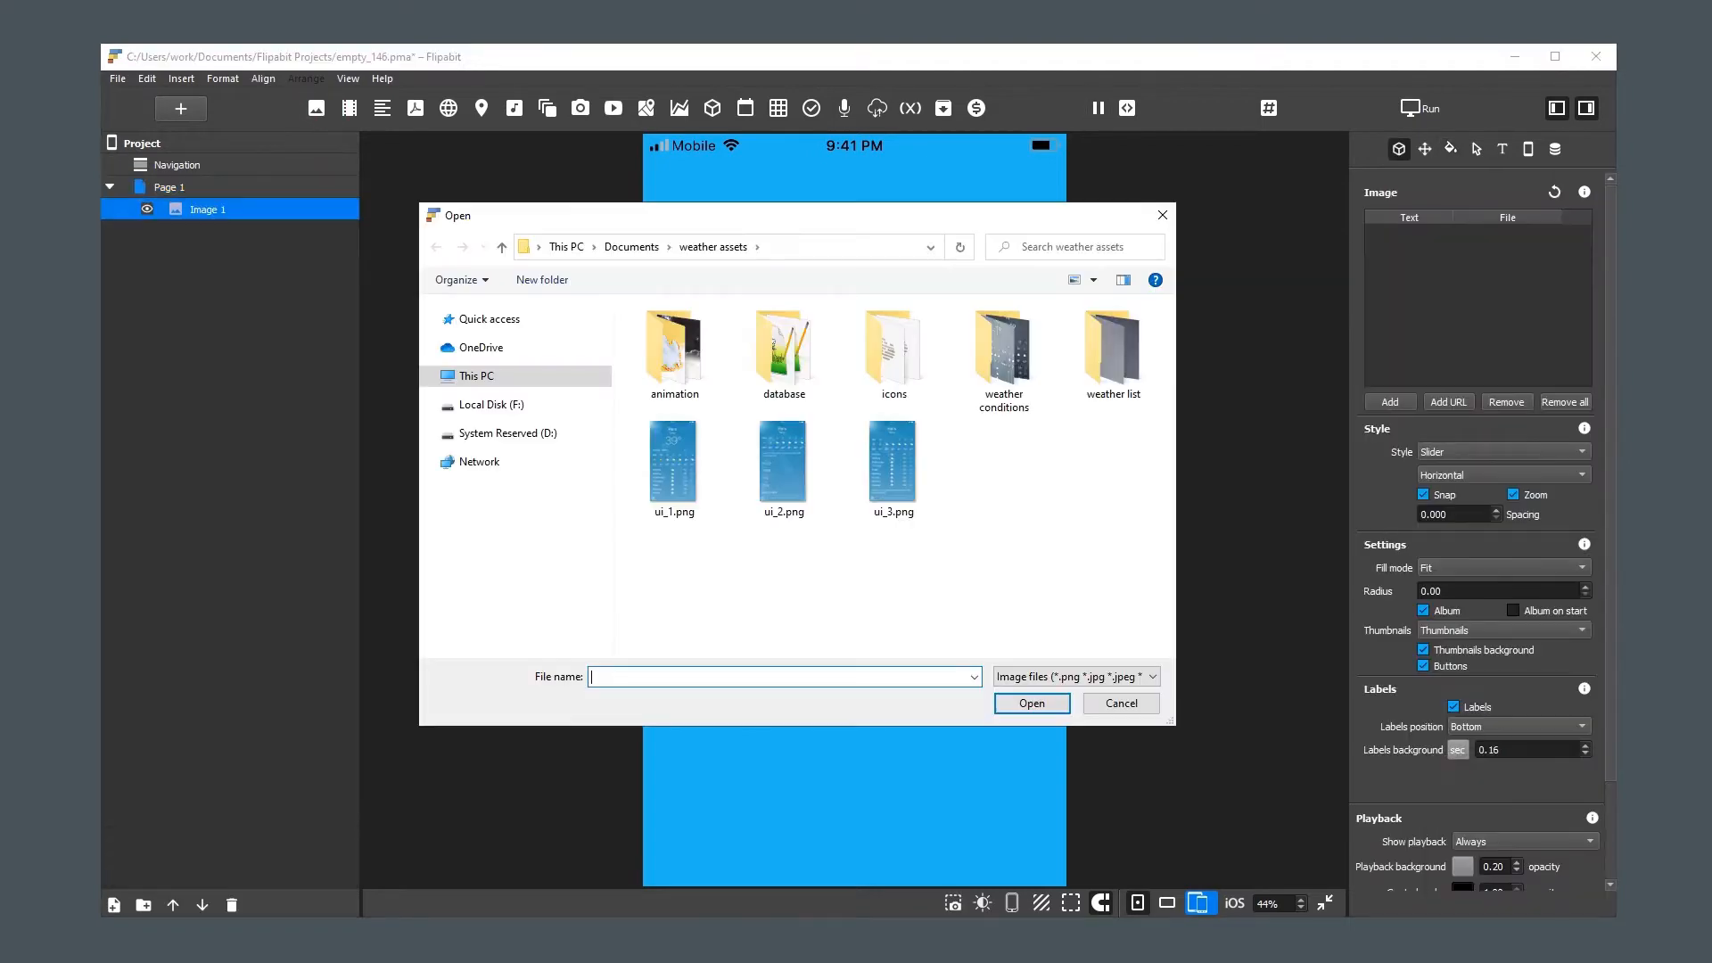
pyautogui.moveTo(624, 417); pyautogui.dragTo(942, 588)
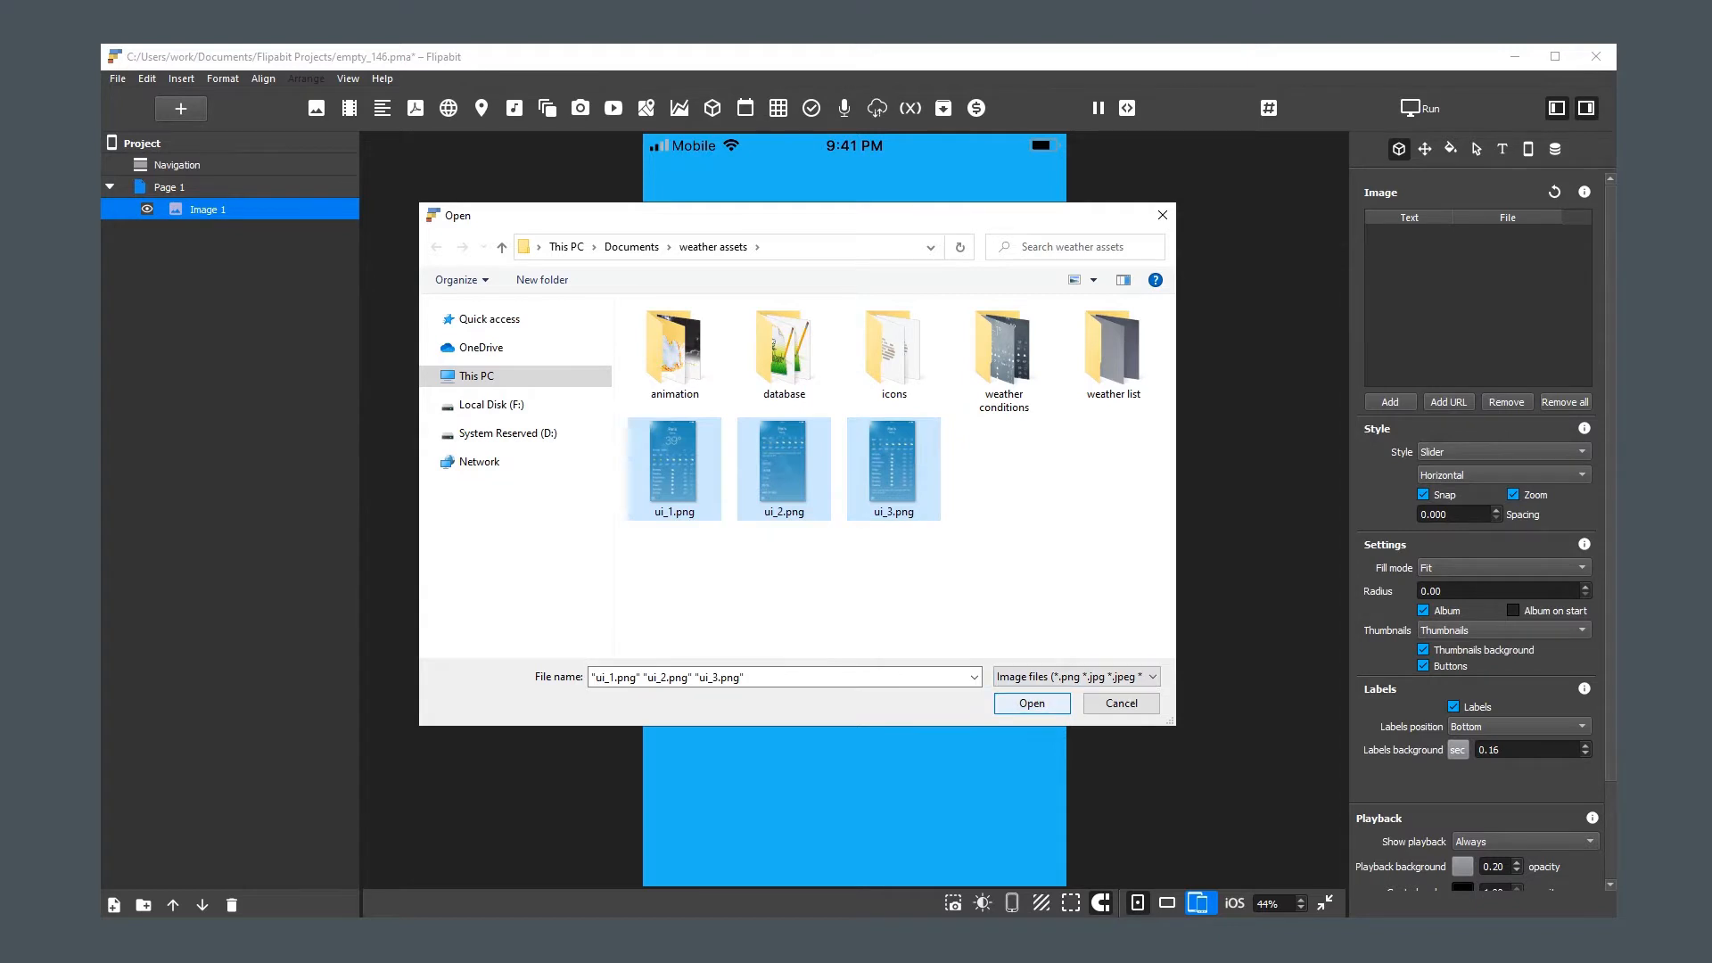
pyautogui.click(1032, 704)
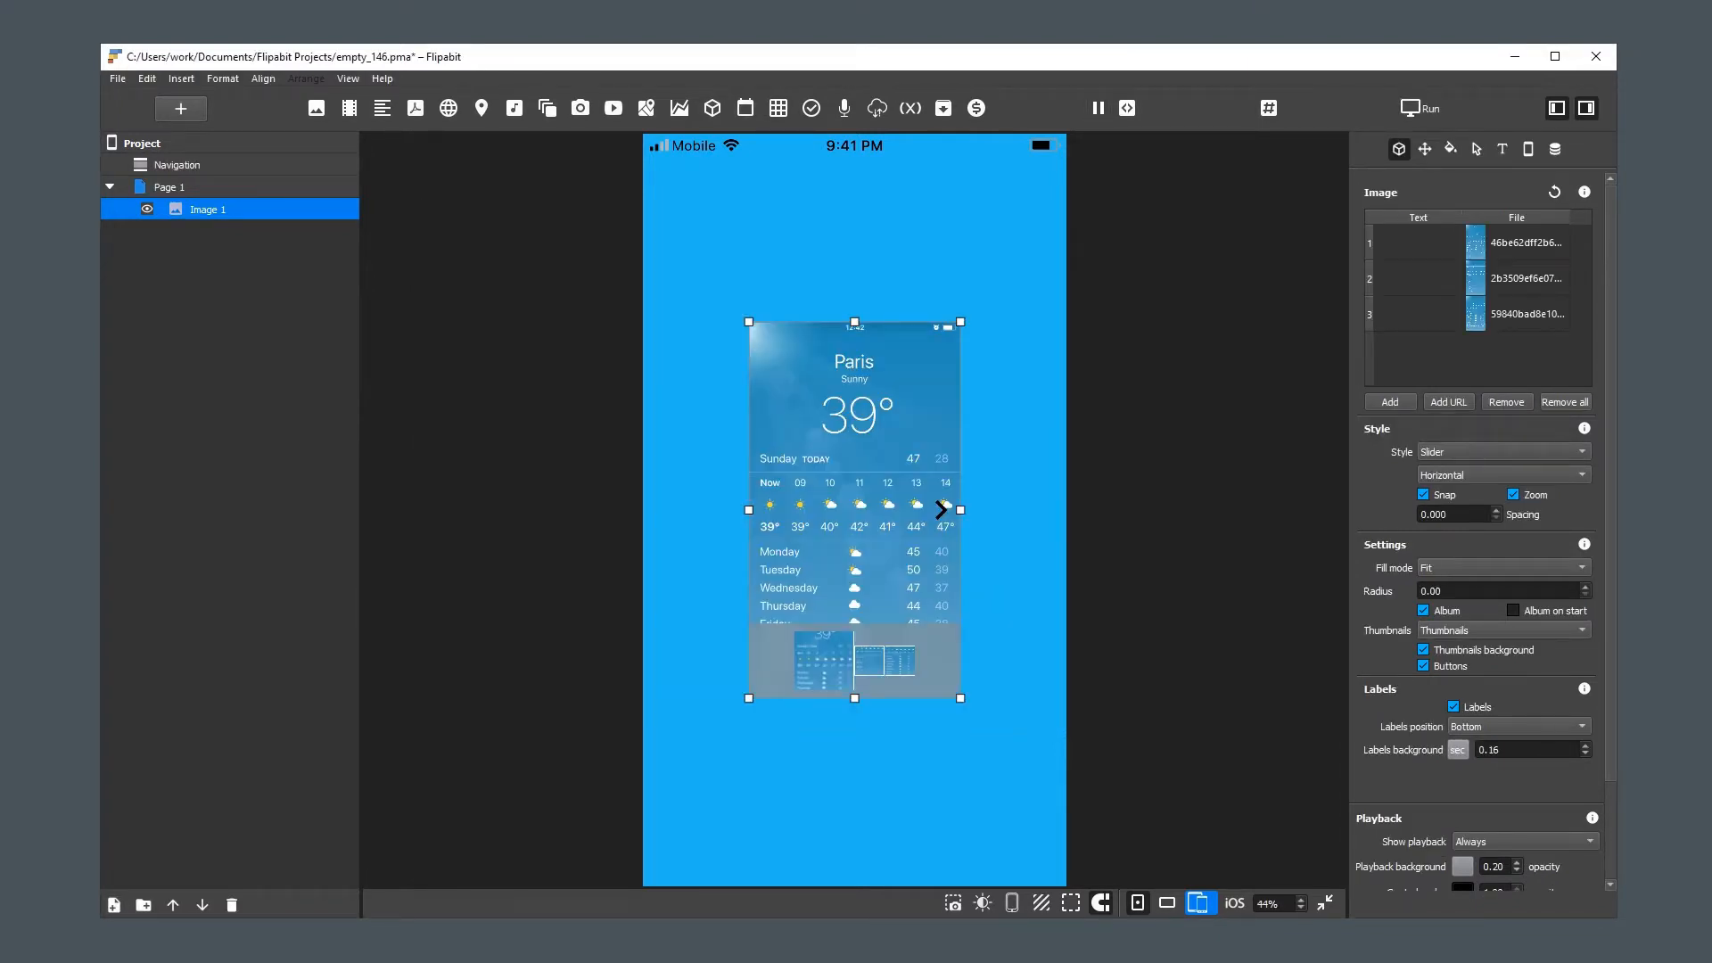
# Resize the weather image to the page's full width and height and set its Show playback option to Never.
pyautogui.click(263, 78)
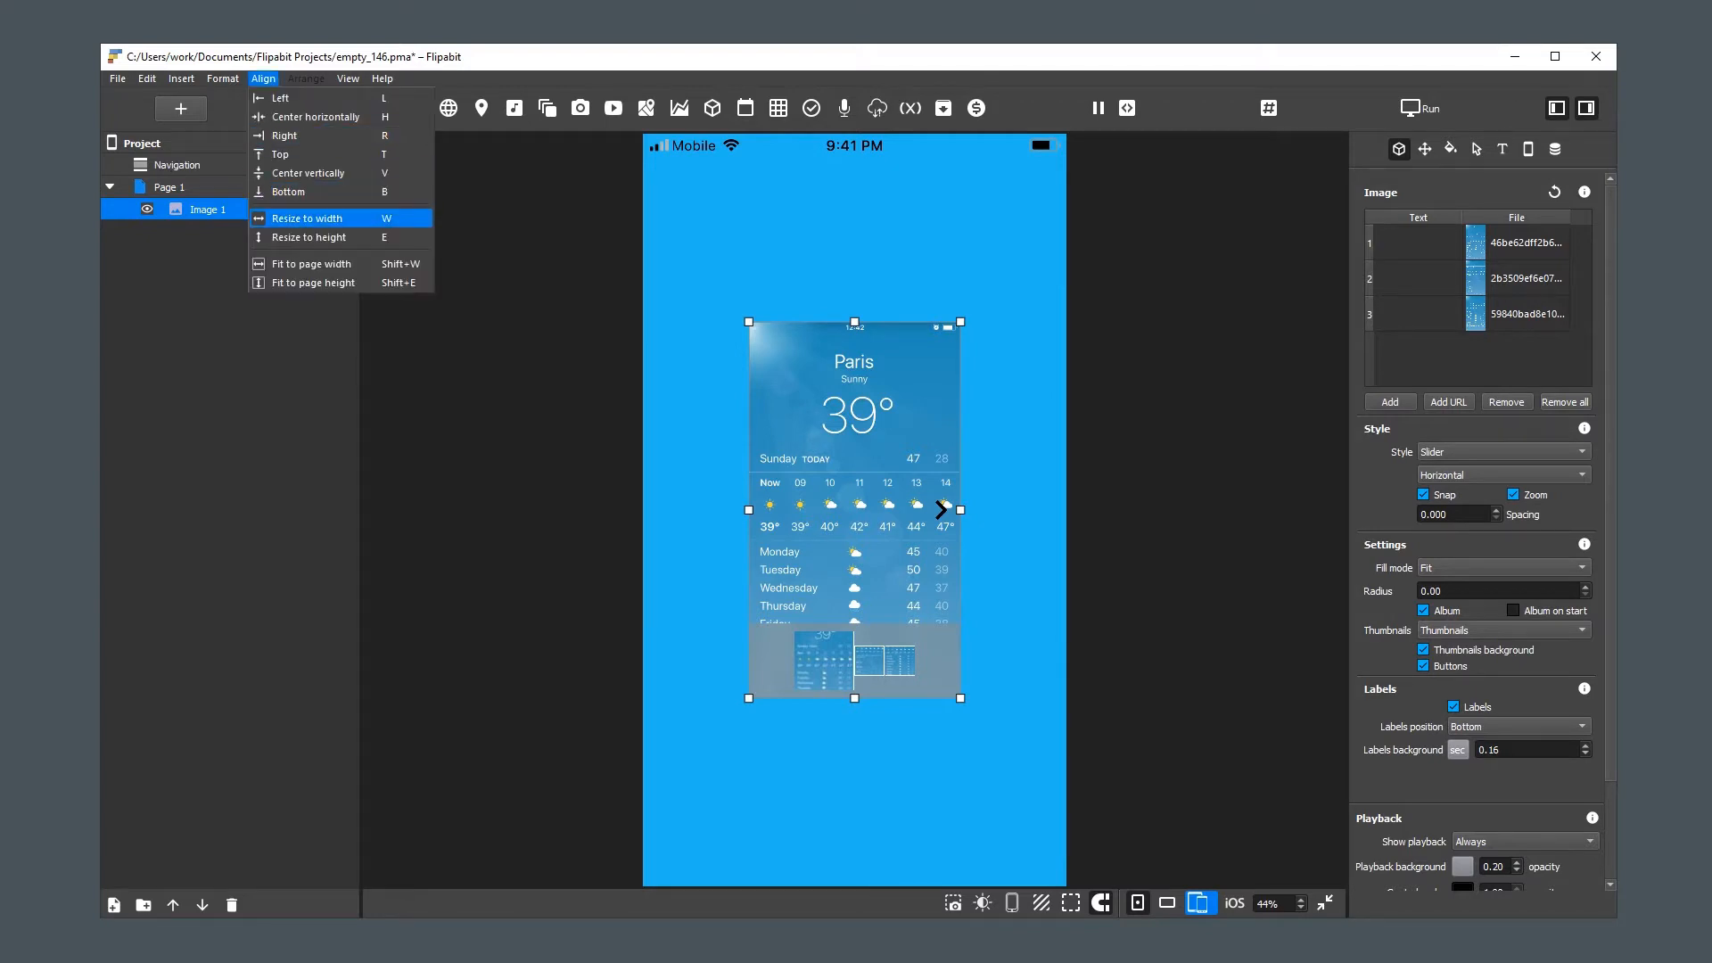
pyautogui.click(285, 218)
pyautogui.click(263, 79)
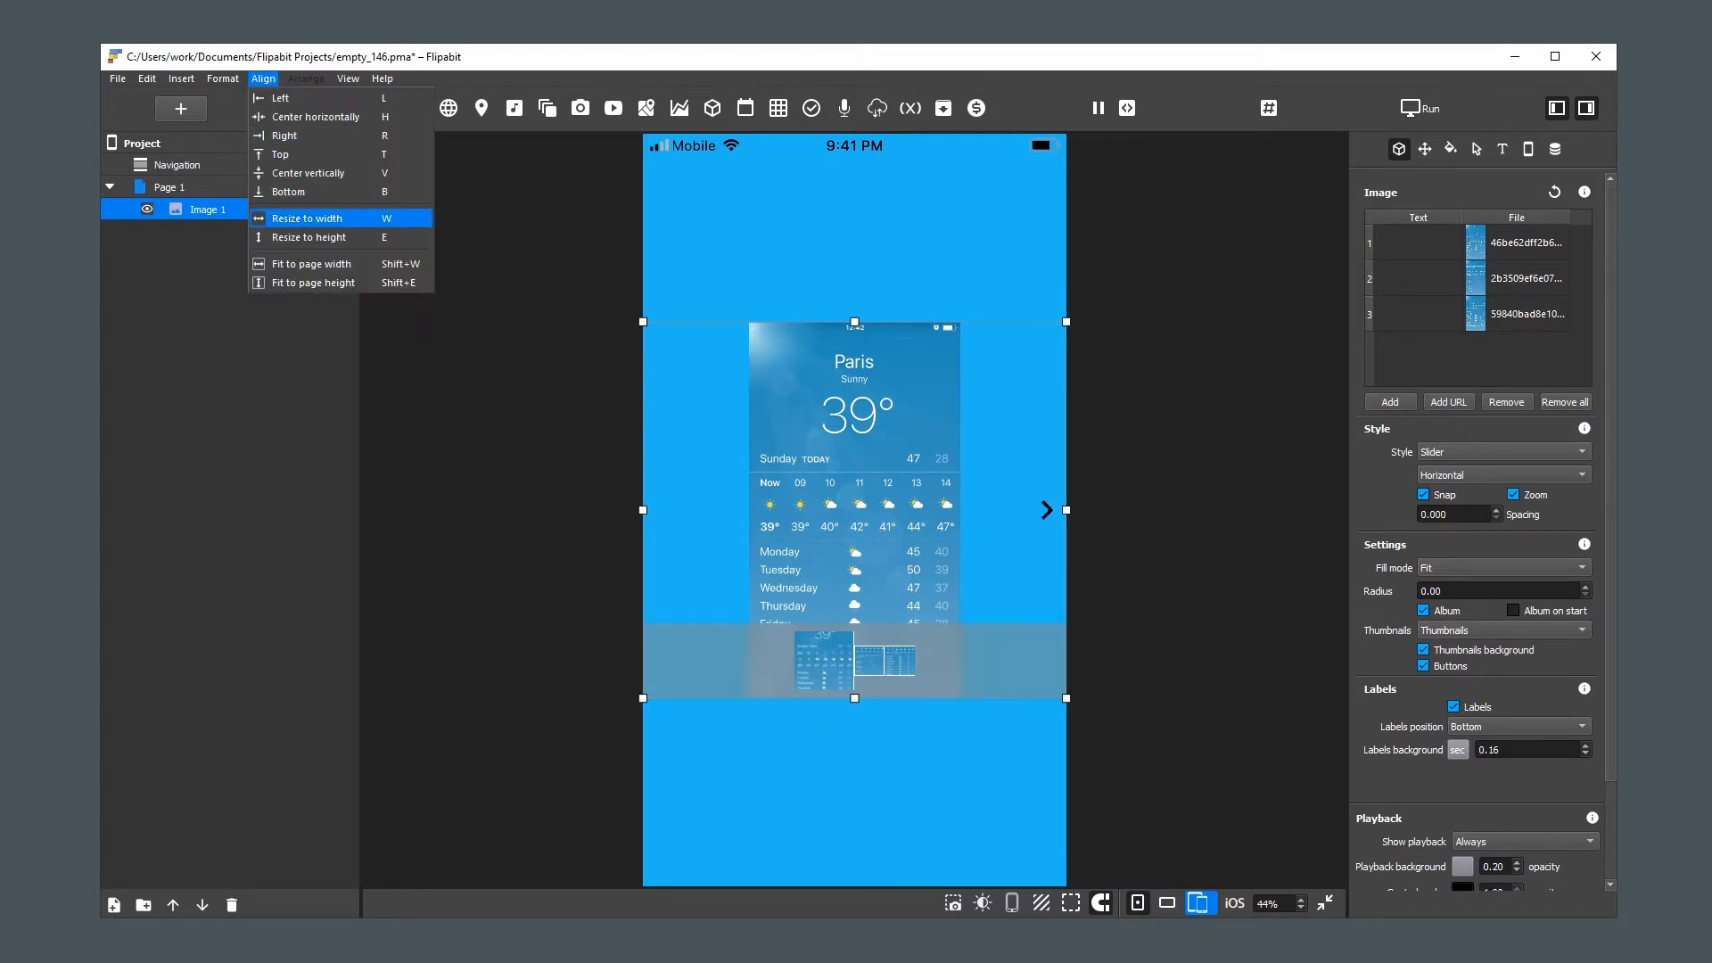
pyautogui.click(294, 237)
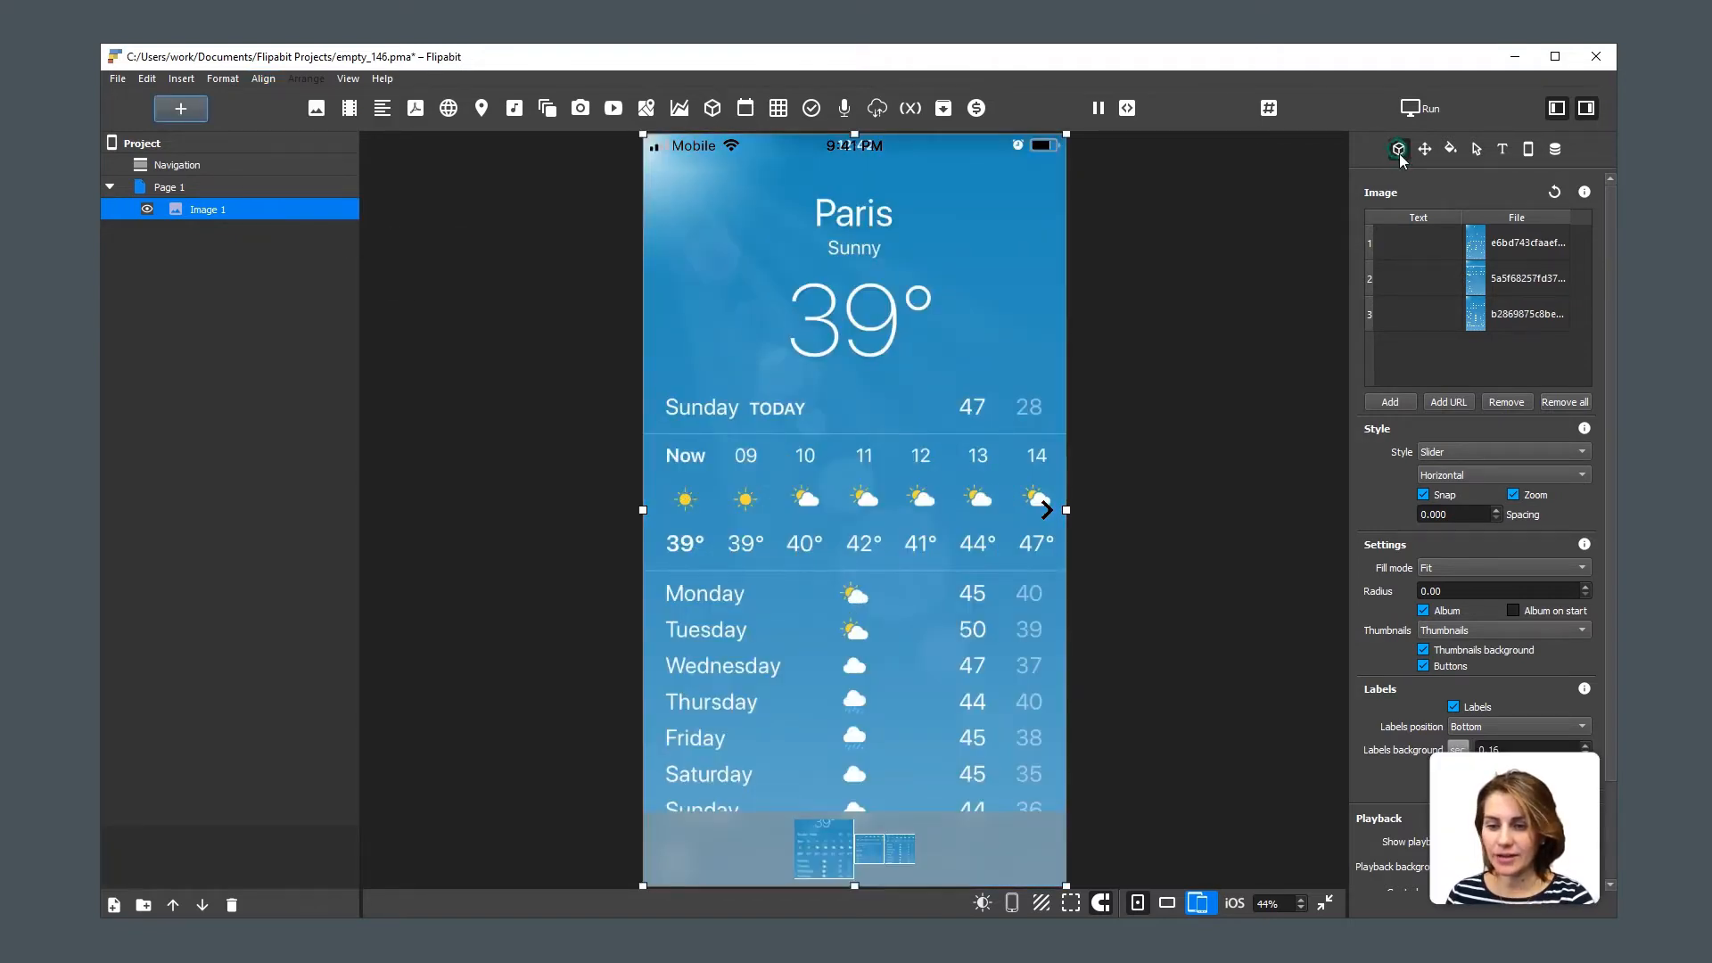
pyautogui.click(1534, 844)
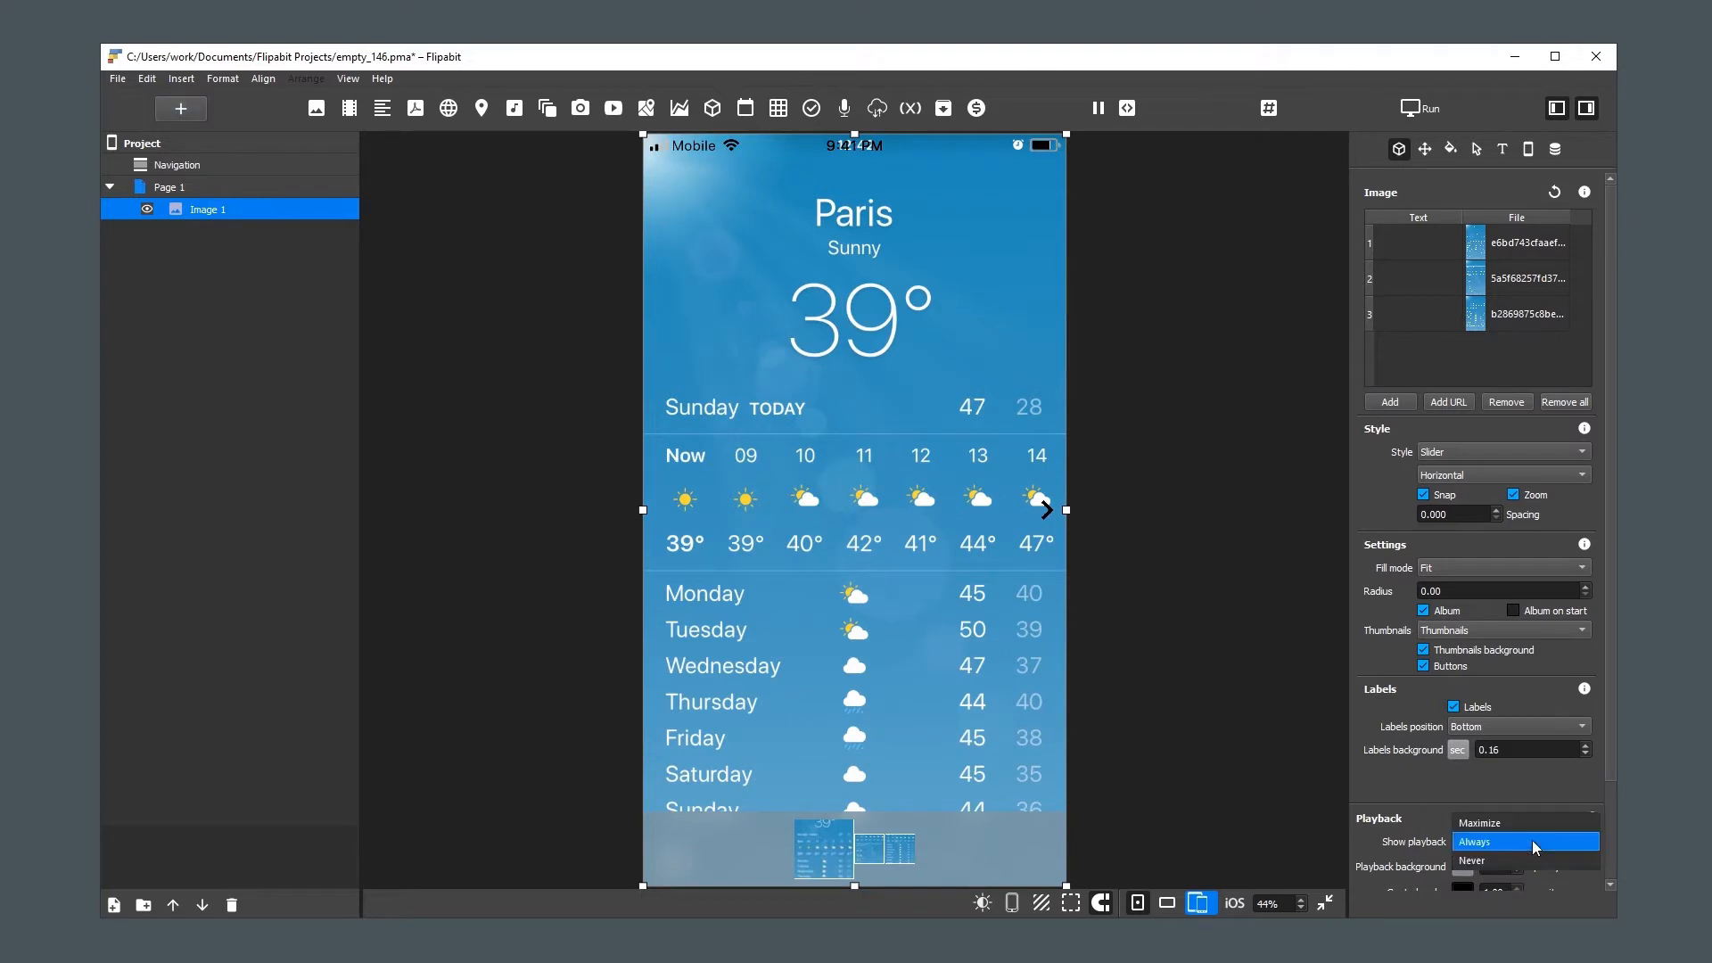
pyautogui.click(1533, 861)
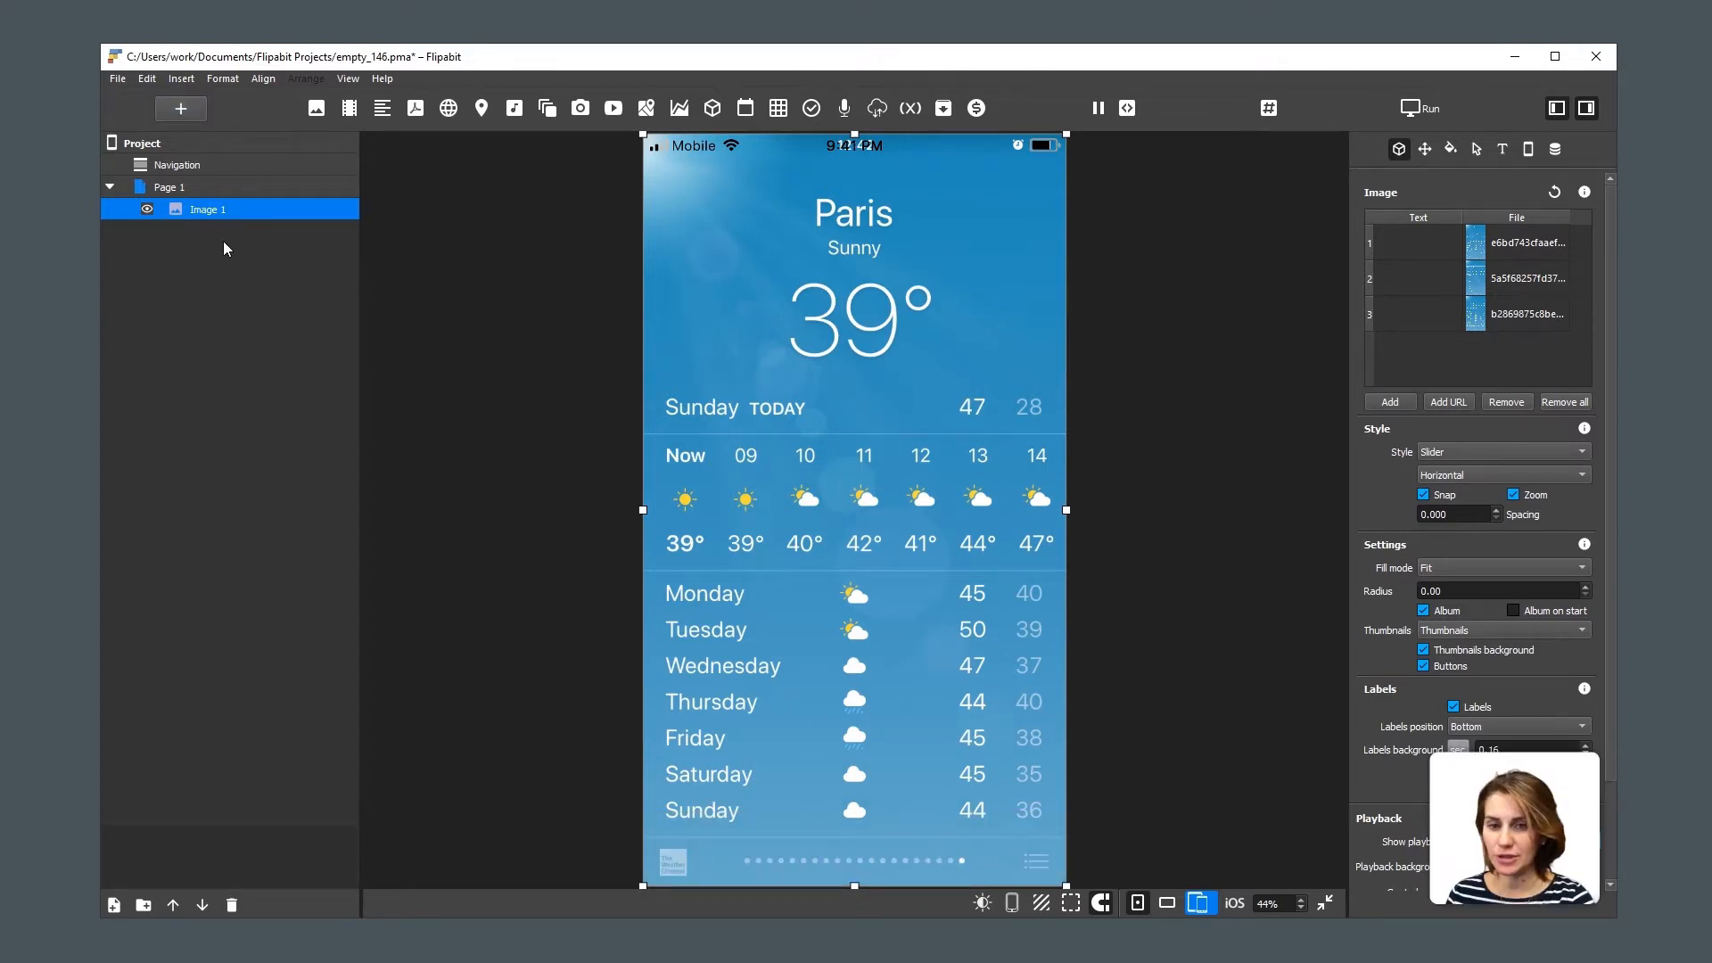
# Rename the weather image element as original.
pyautogui.doubleClick(208, 211)
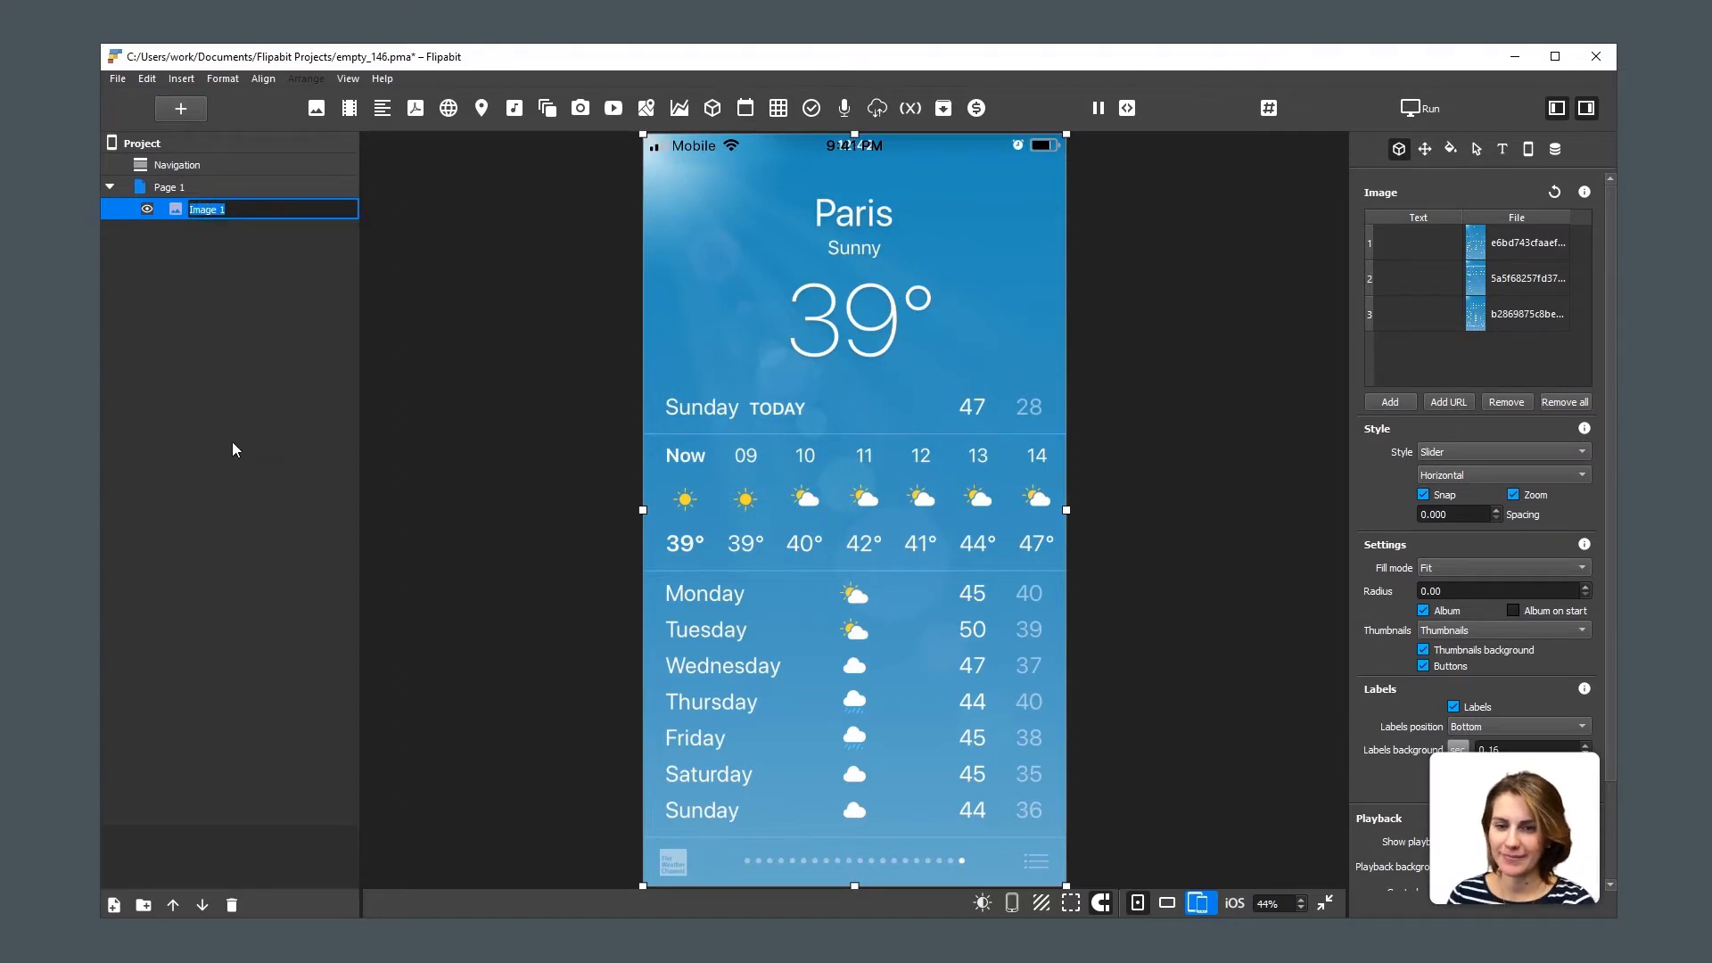
pyautogui.write('original')
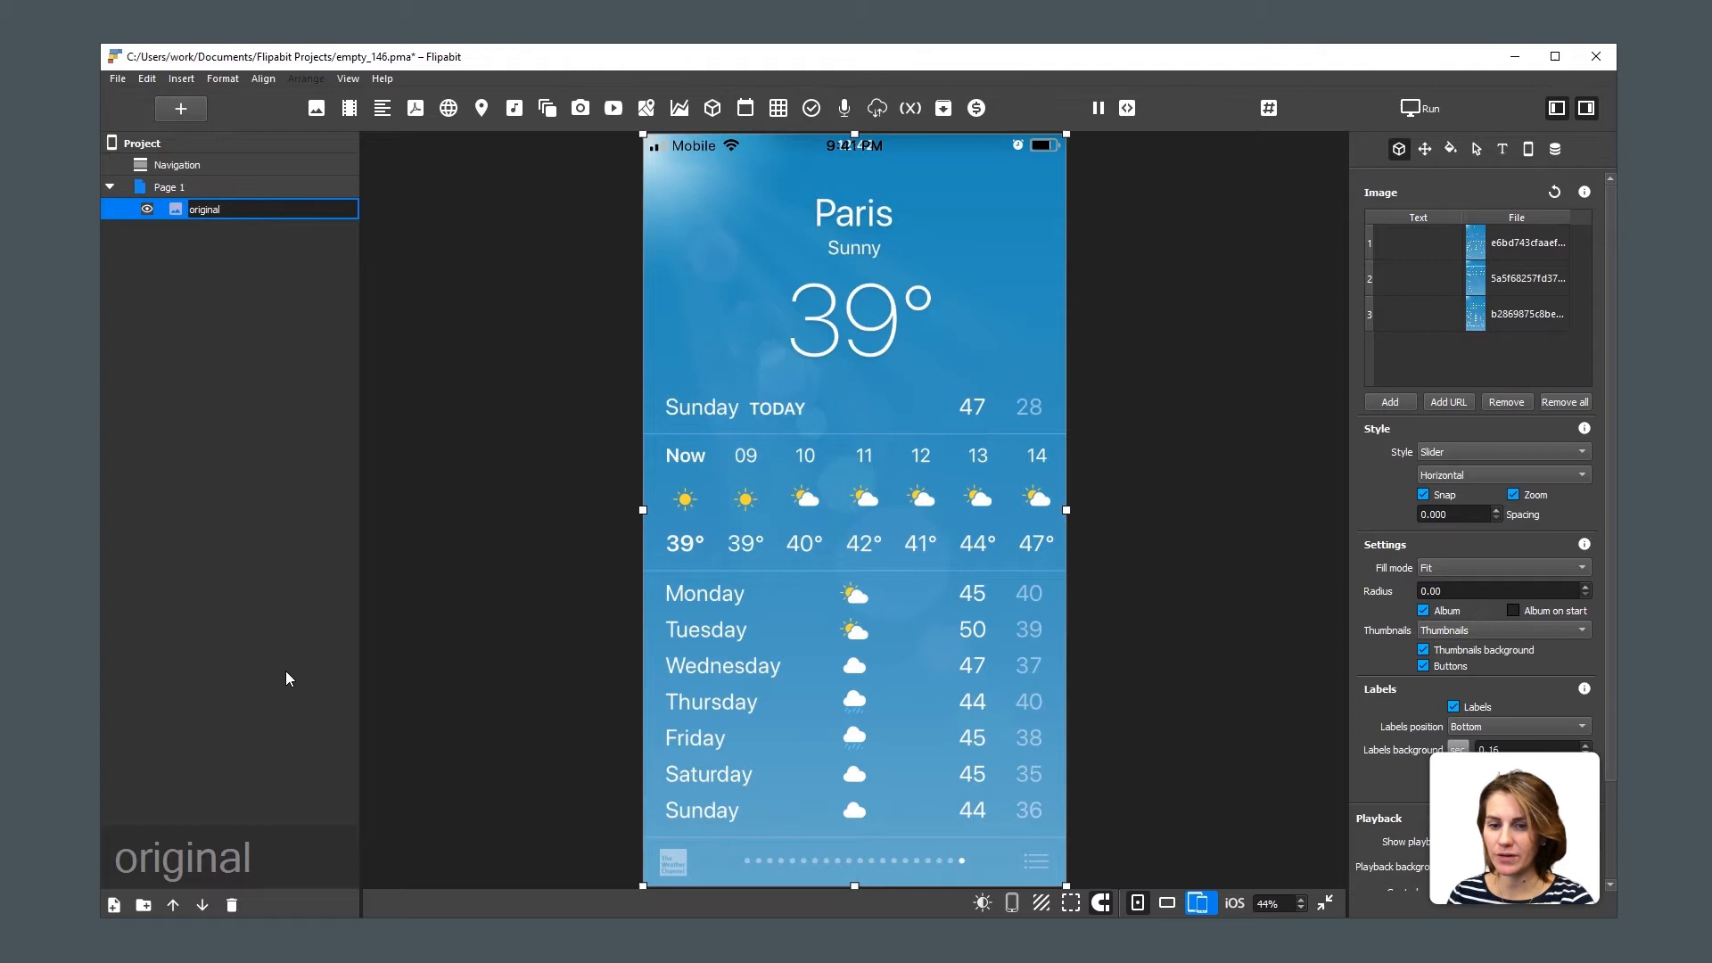
pyautogui.press('Return')
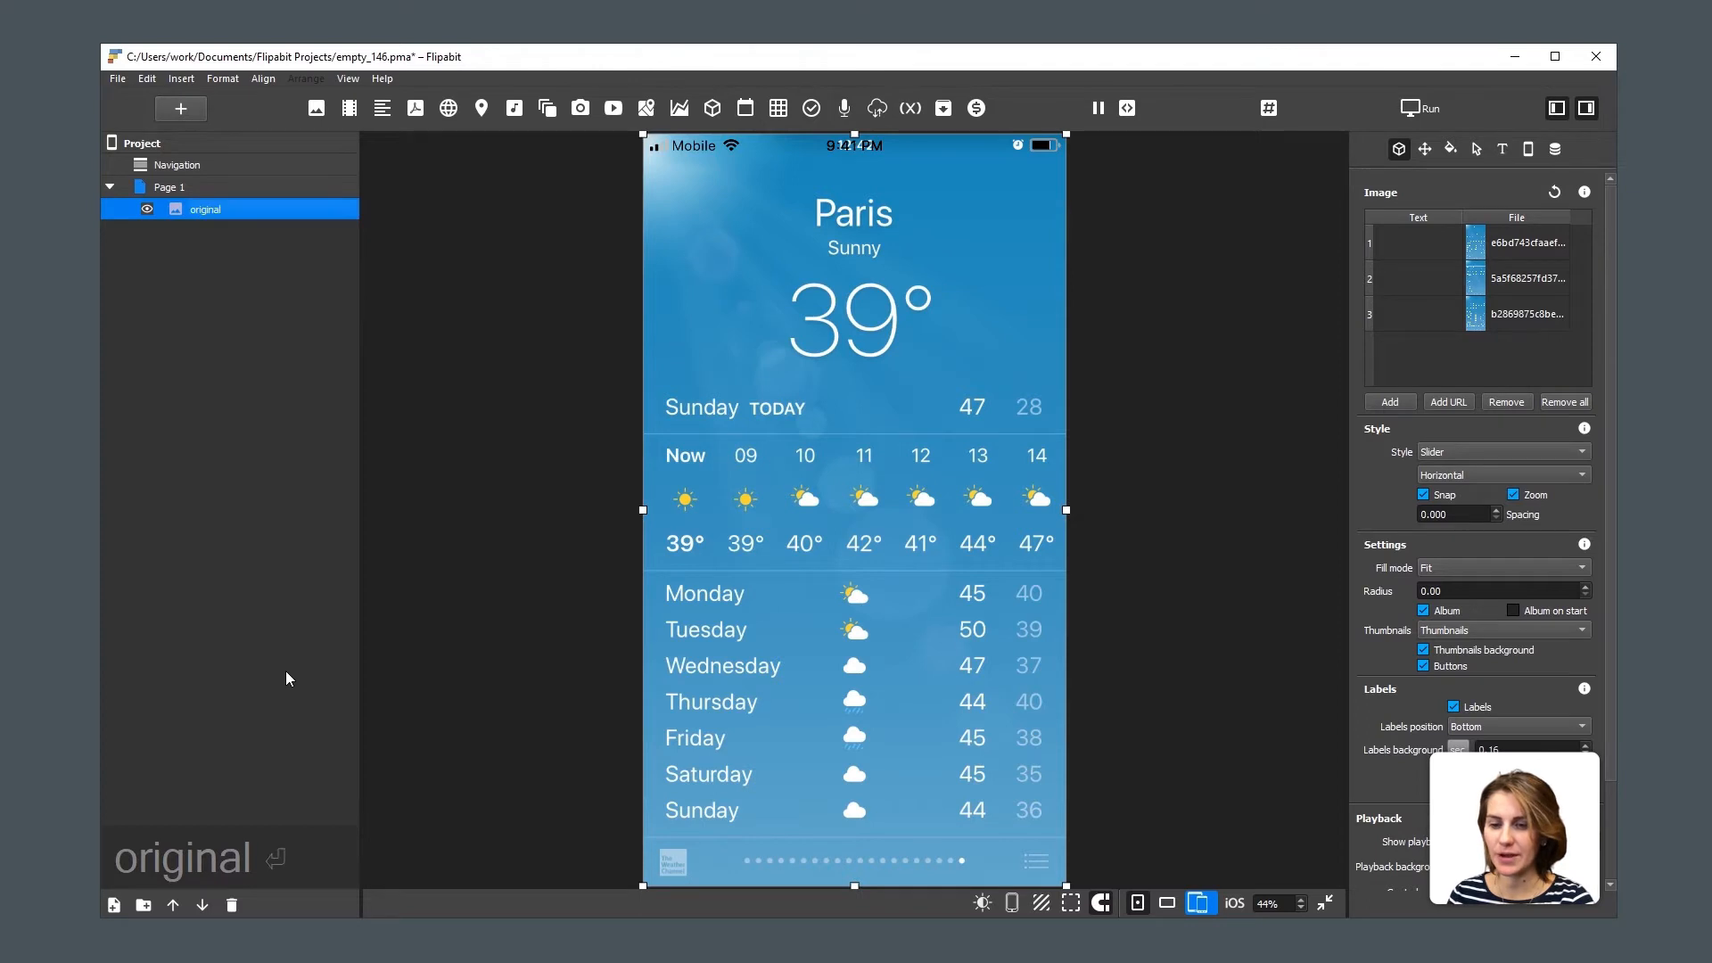
# Add a text element reading Paris and place it before the original image in Page 1's element order.
pyautogui.click(541, 397)
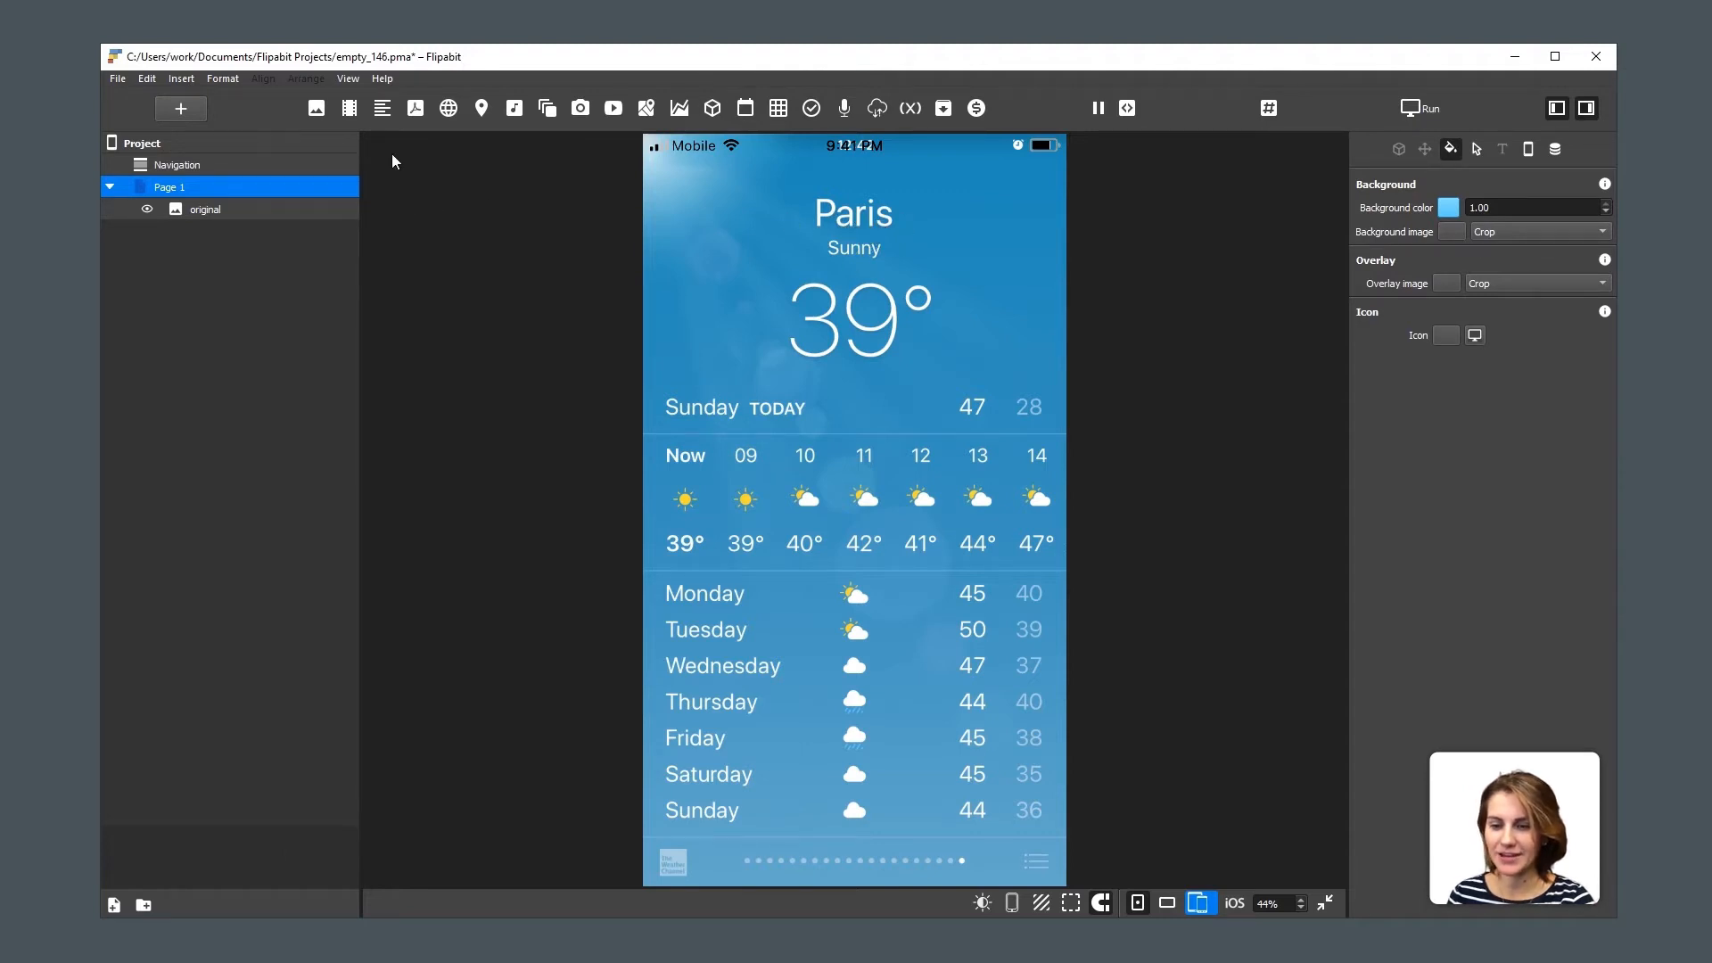
pyautogui.click(382, 108)
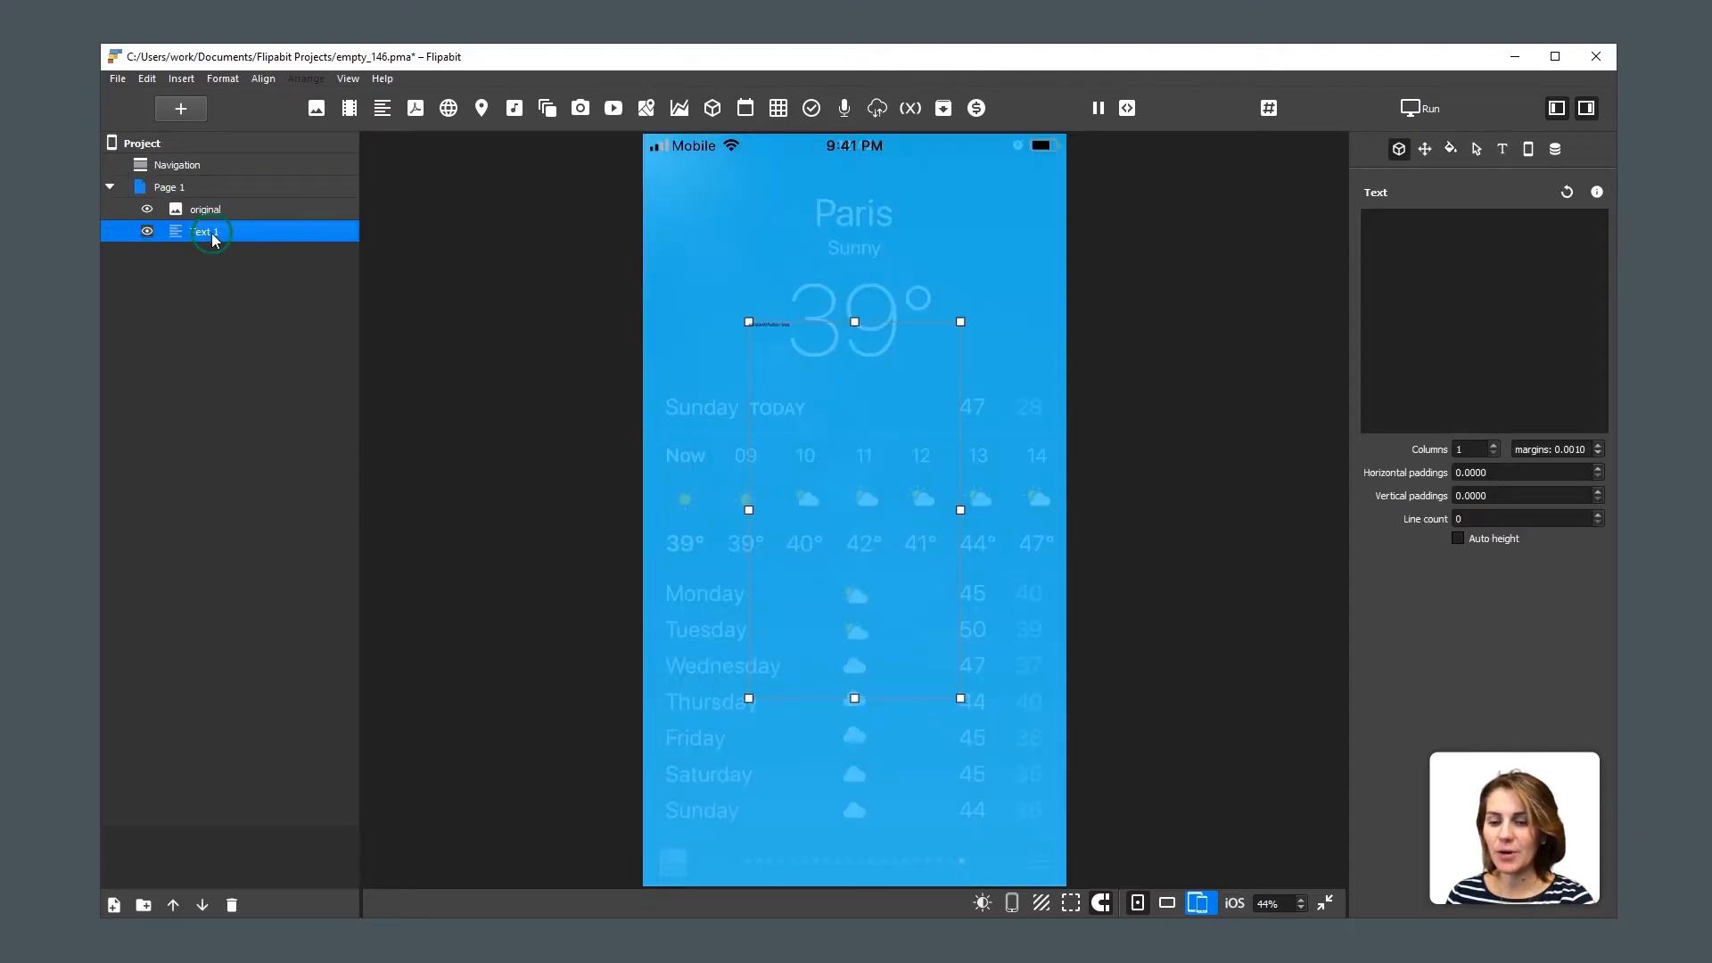
pyautogui.moveTo(211, 233); pyautogui.dragTo(160, 198)
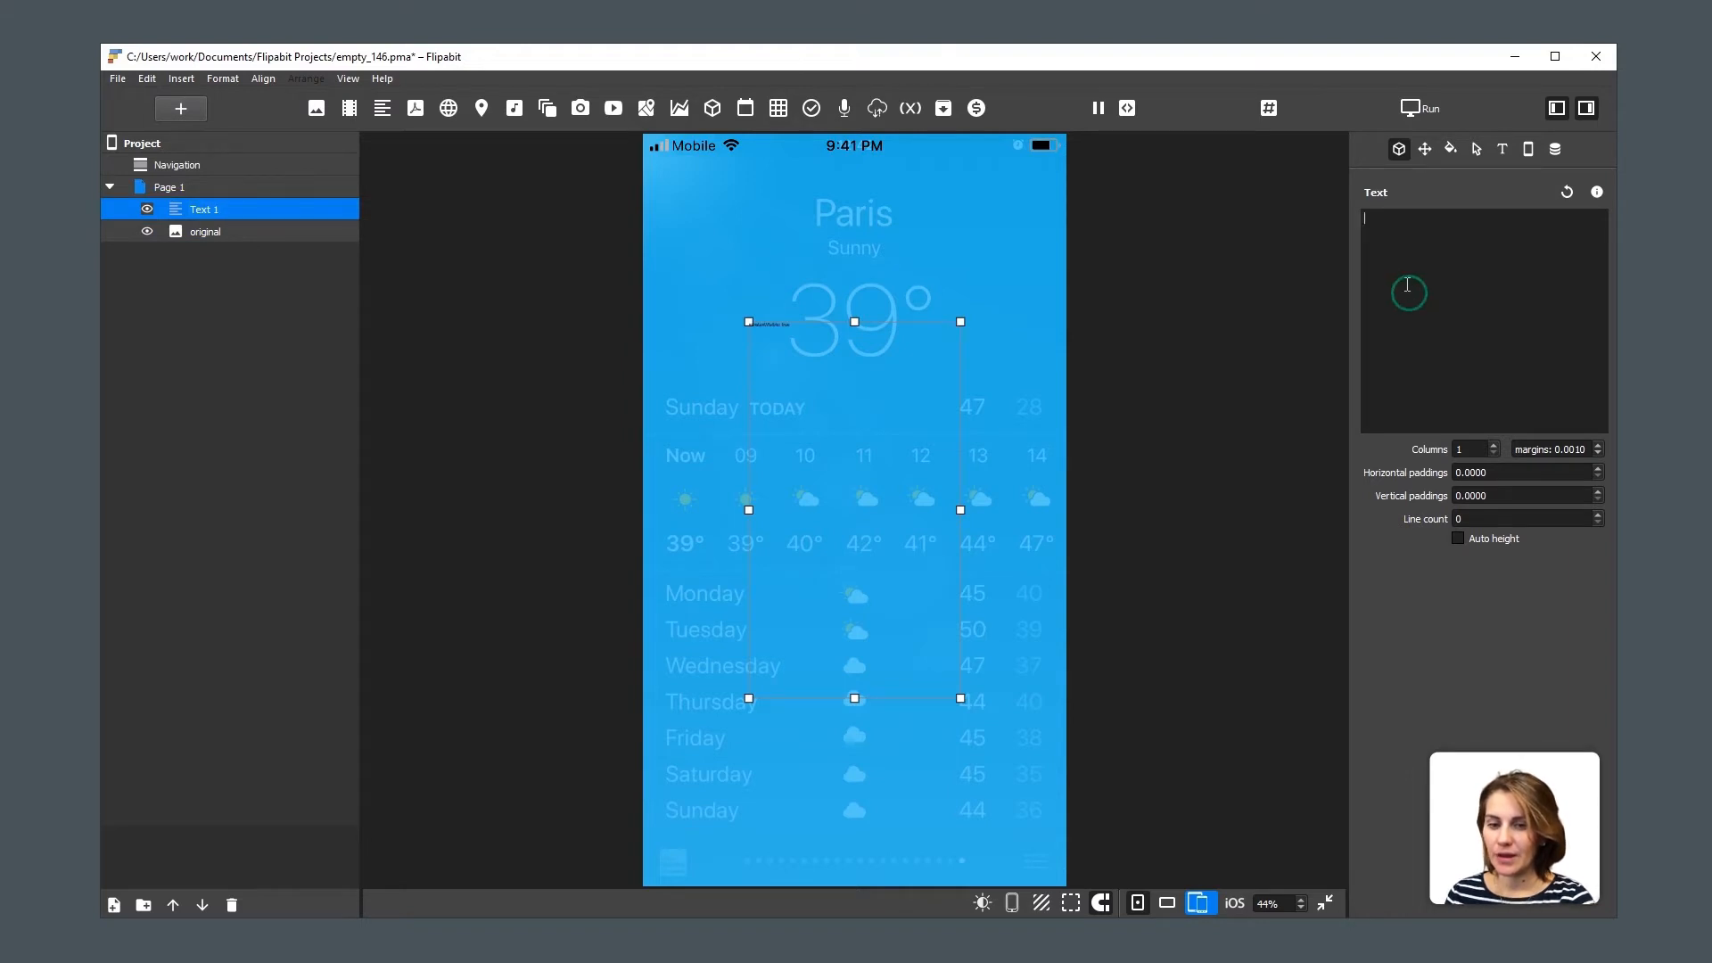
pyautogui.click(1433, 357)
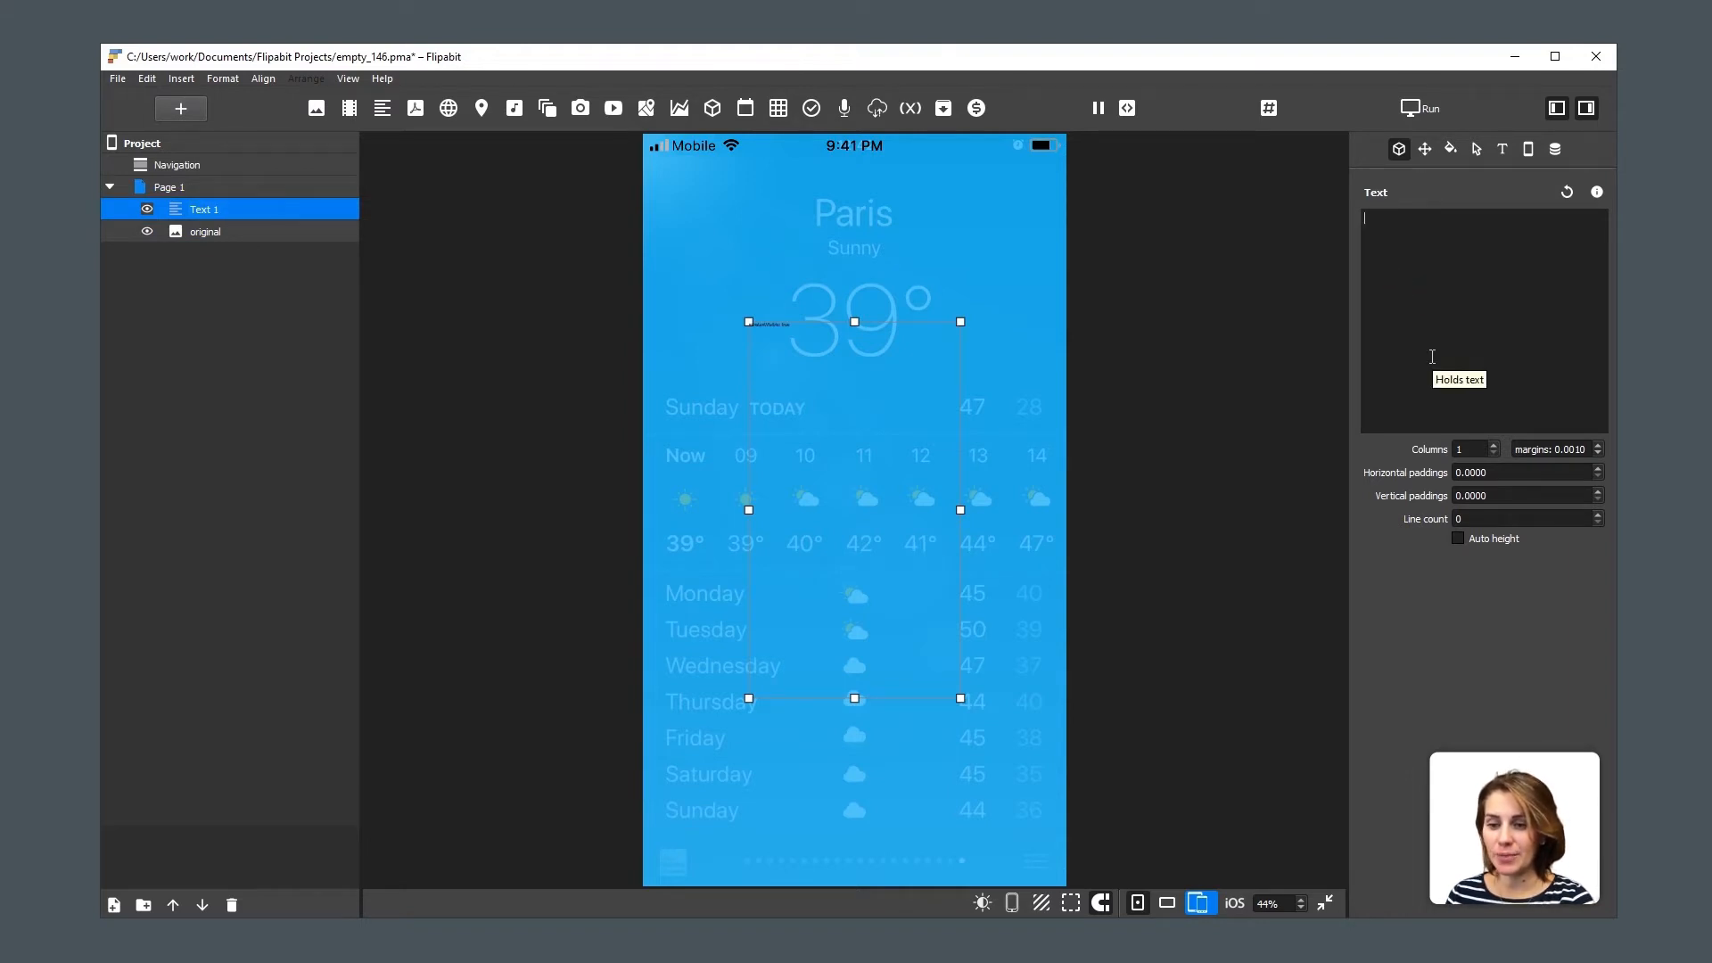
pyautogui.write('Paris')
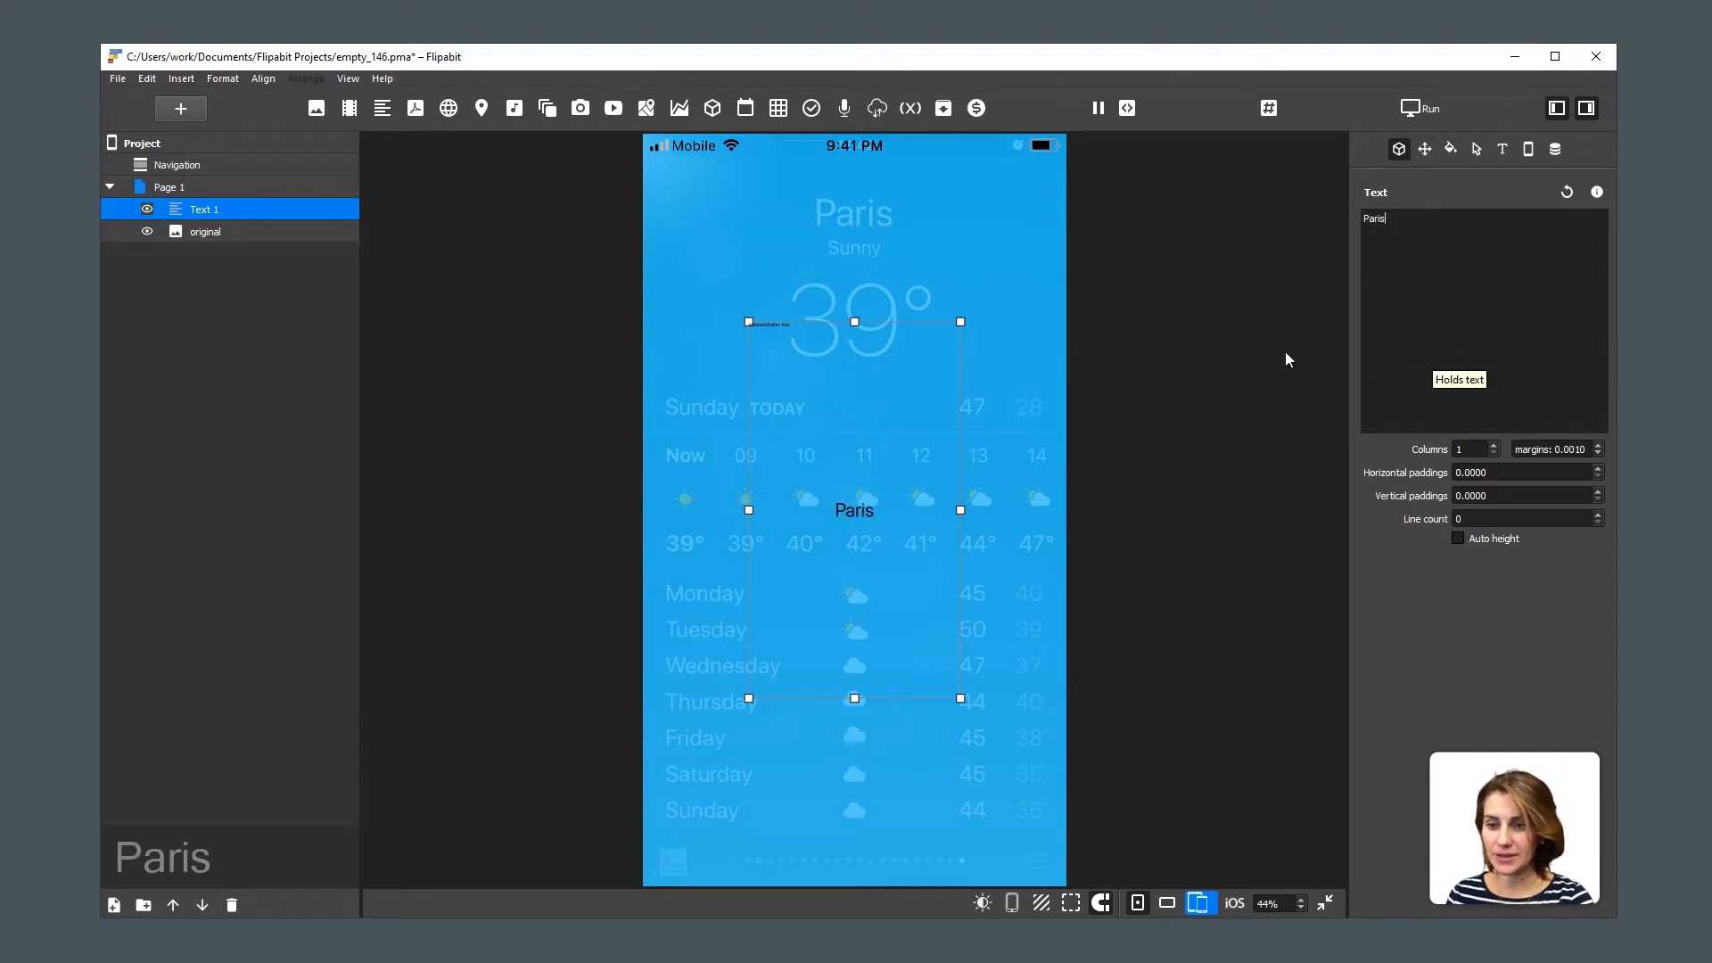
# Shrink the Paris text box to a strip over the reference image's city heading and resize it to the page width.
pyautogui.moveTo(856, 698); pyautogui.dragTo(905, 219)
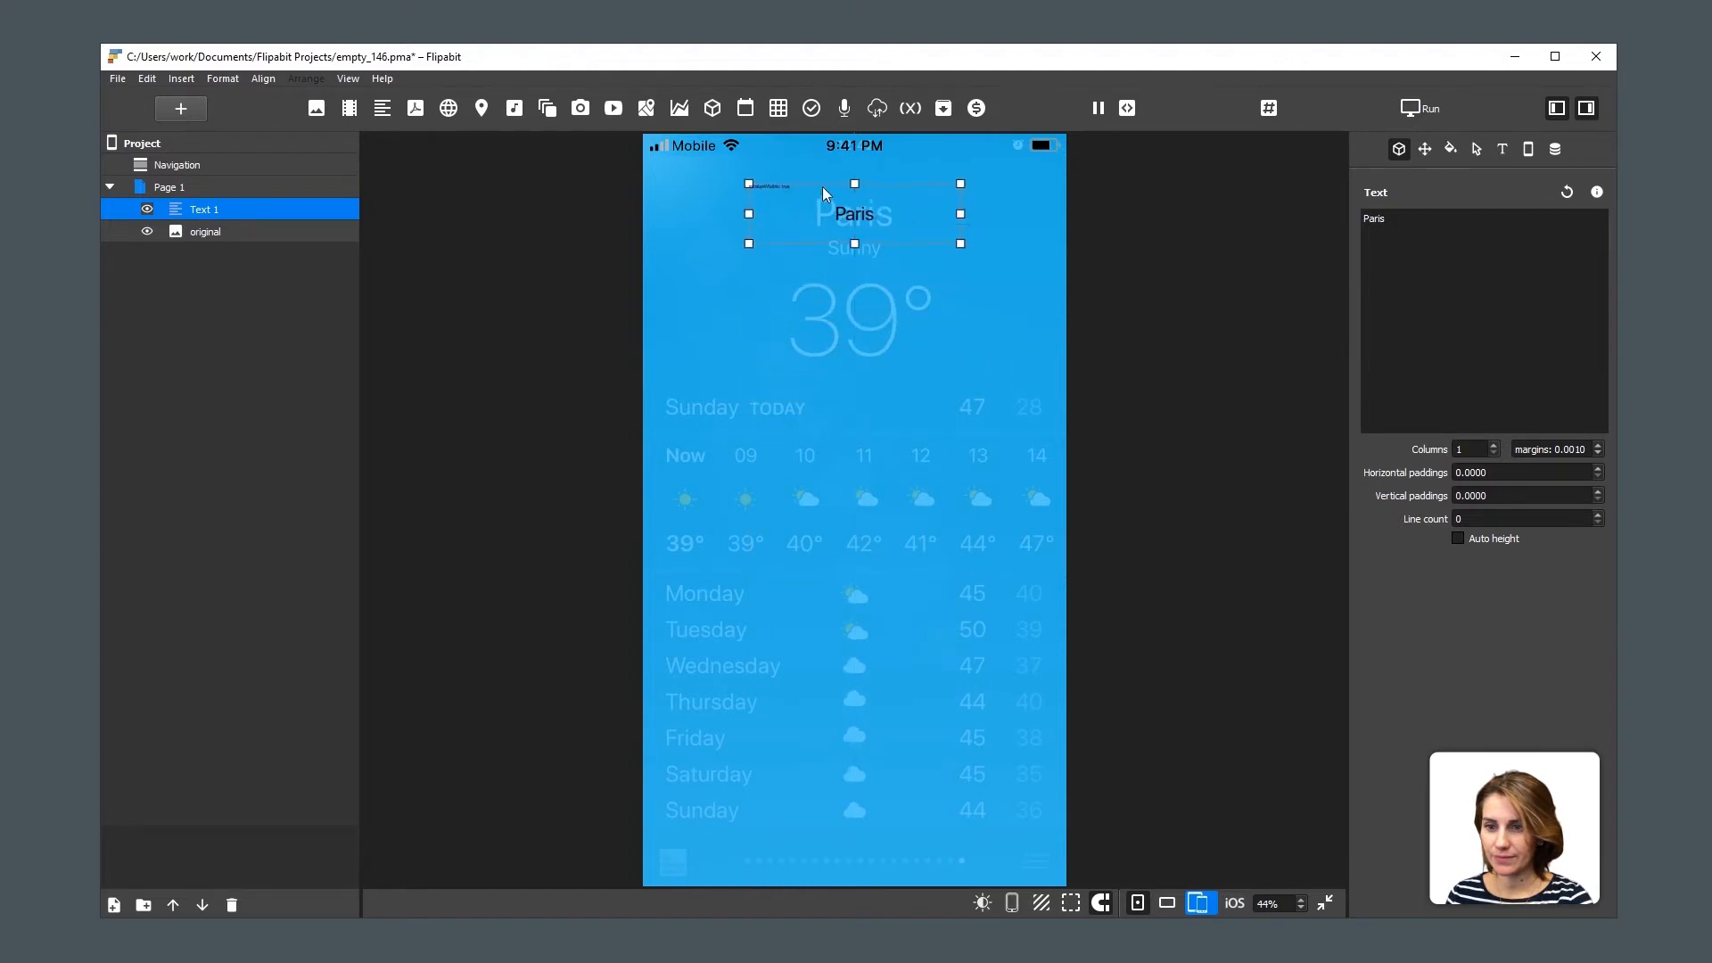
pyautogui.click(263, 78)
pyautogui.click(399, 221)
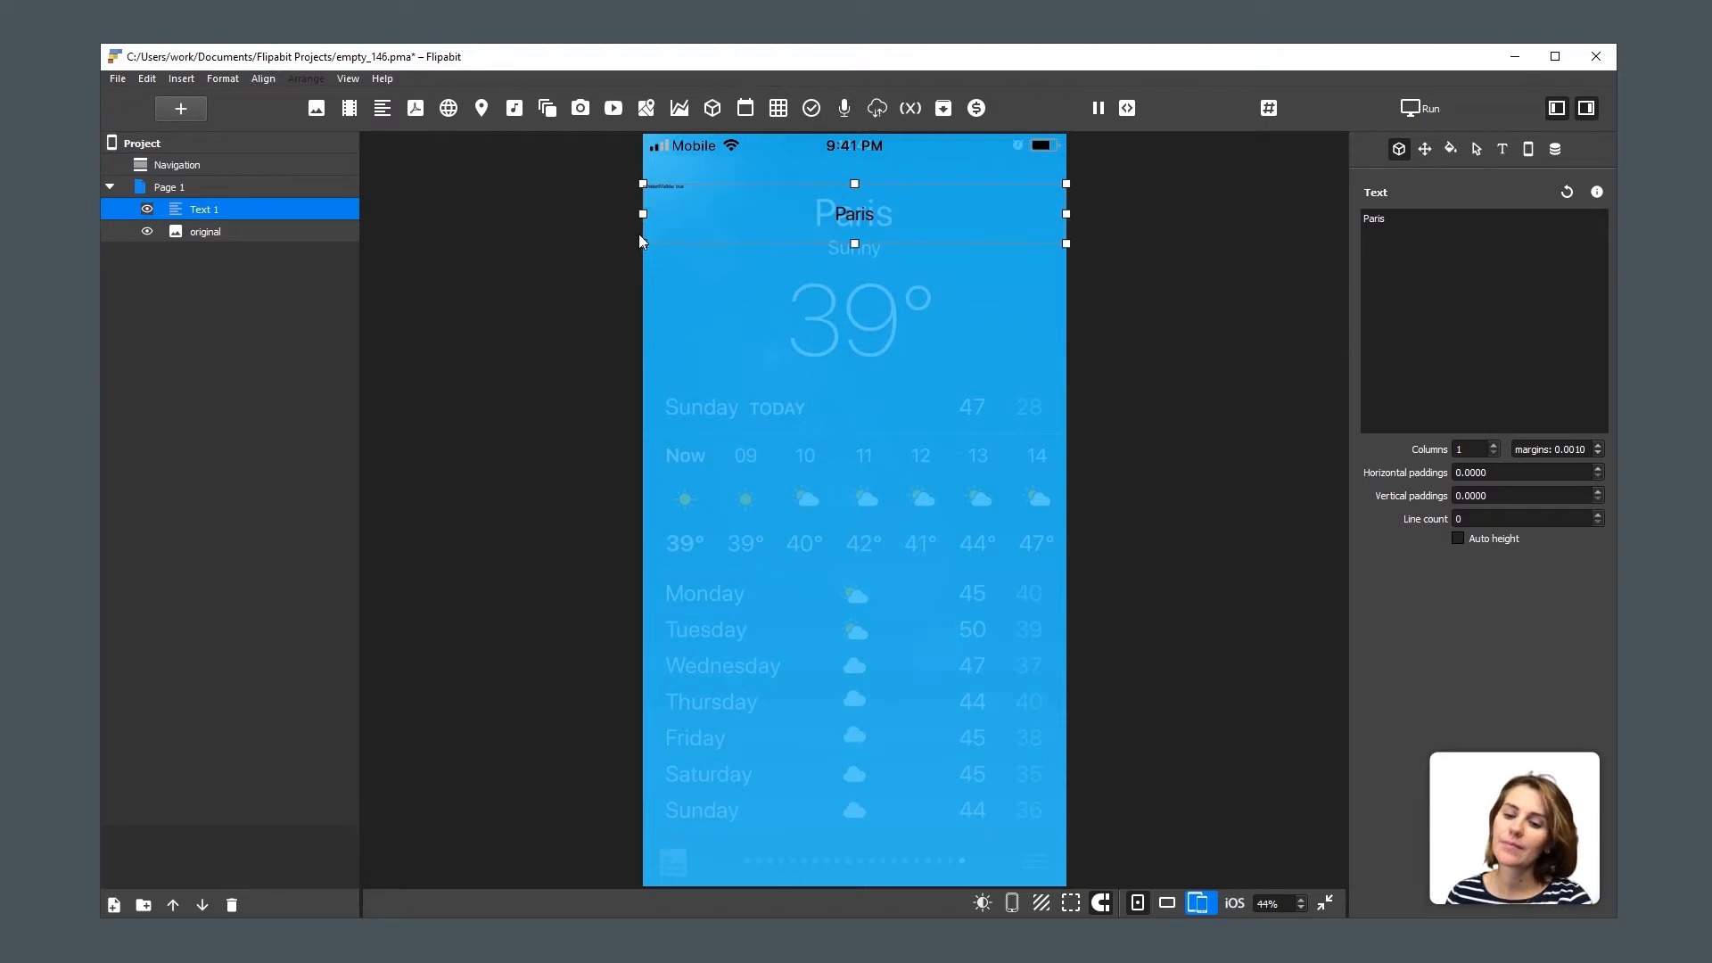
# Format the Paris text with white color (#ffffff) and font size 98.
pyautogui.click(1503, 151)
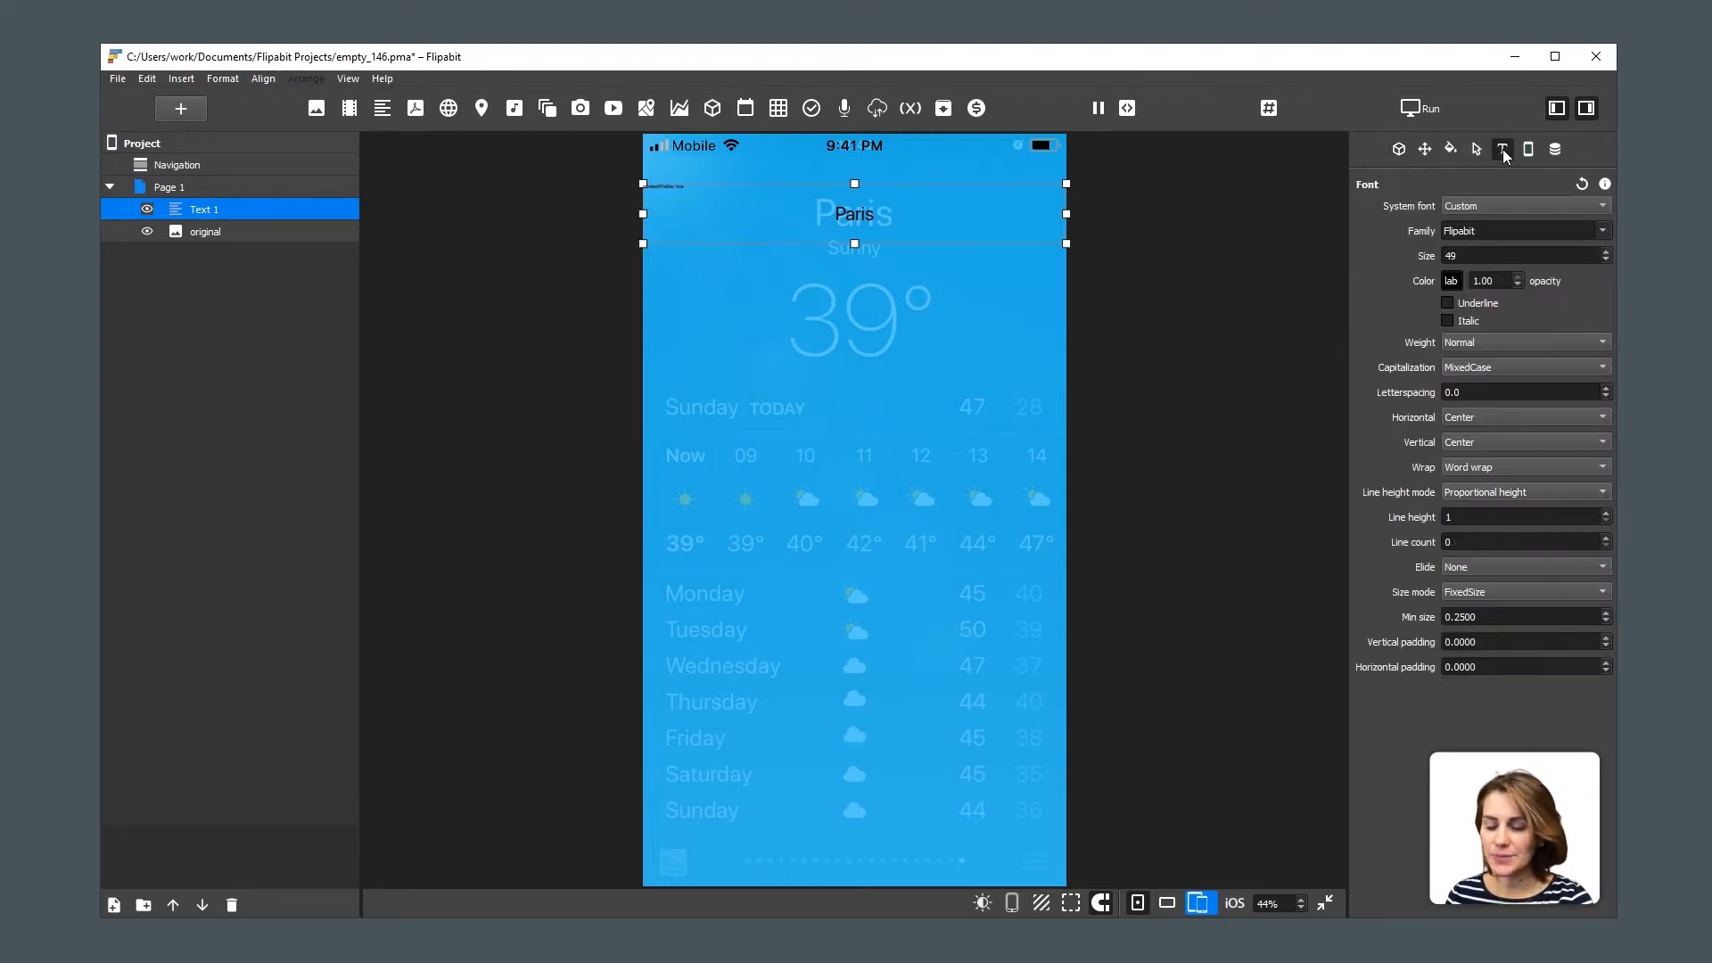
pyautogui.click(1452, 282)
pyautogui.click(1096, 284)
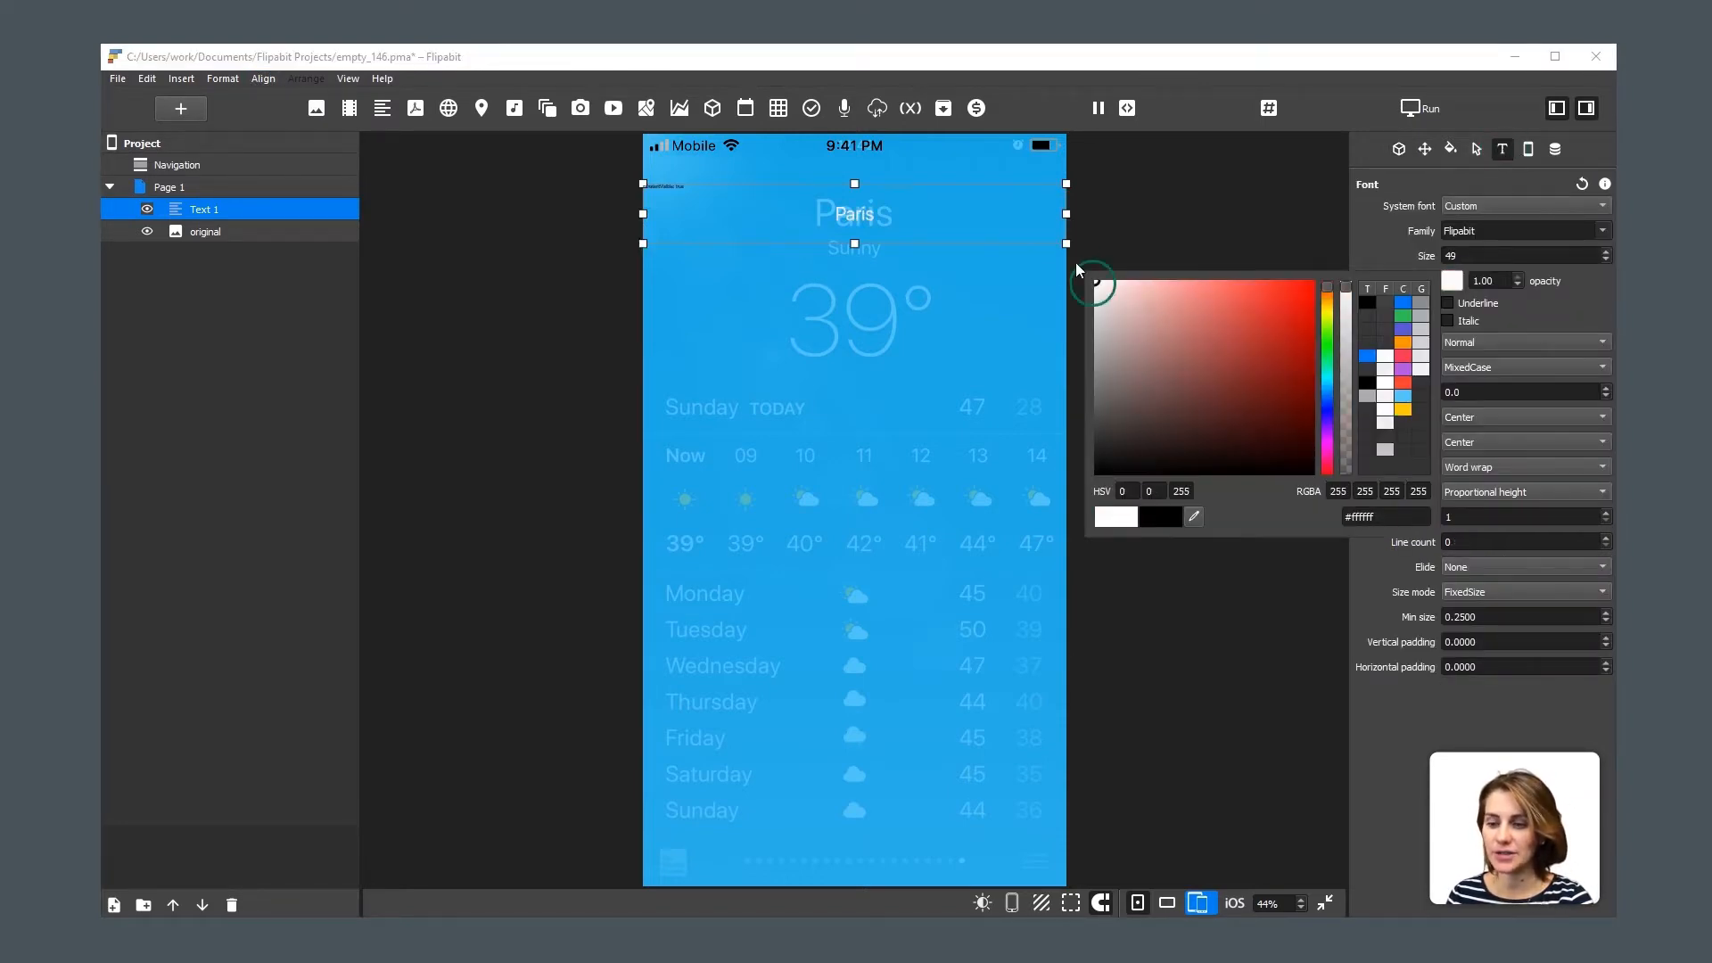
pyautogui.click(1486, 255)
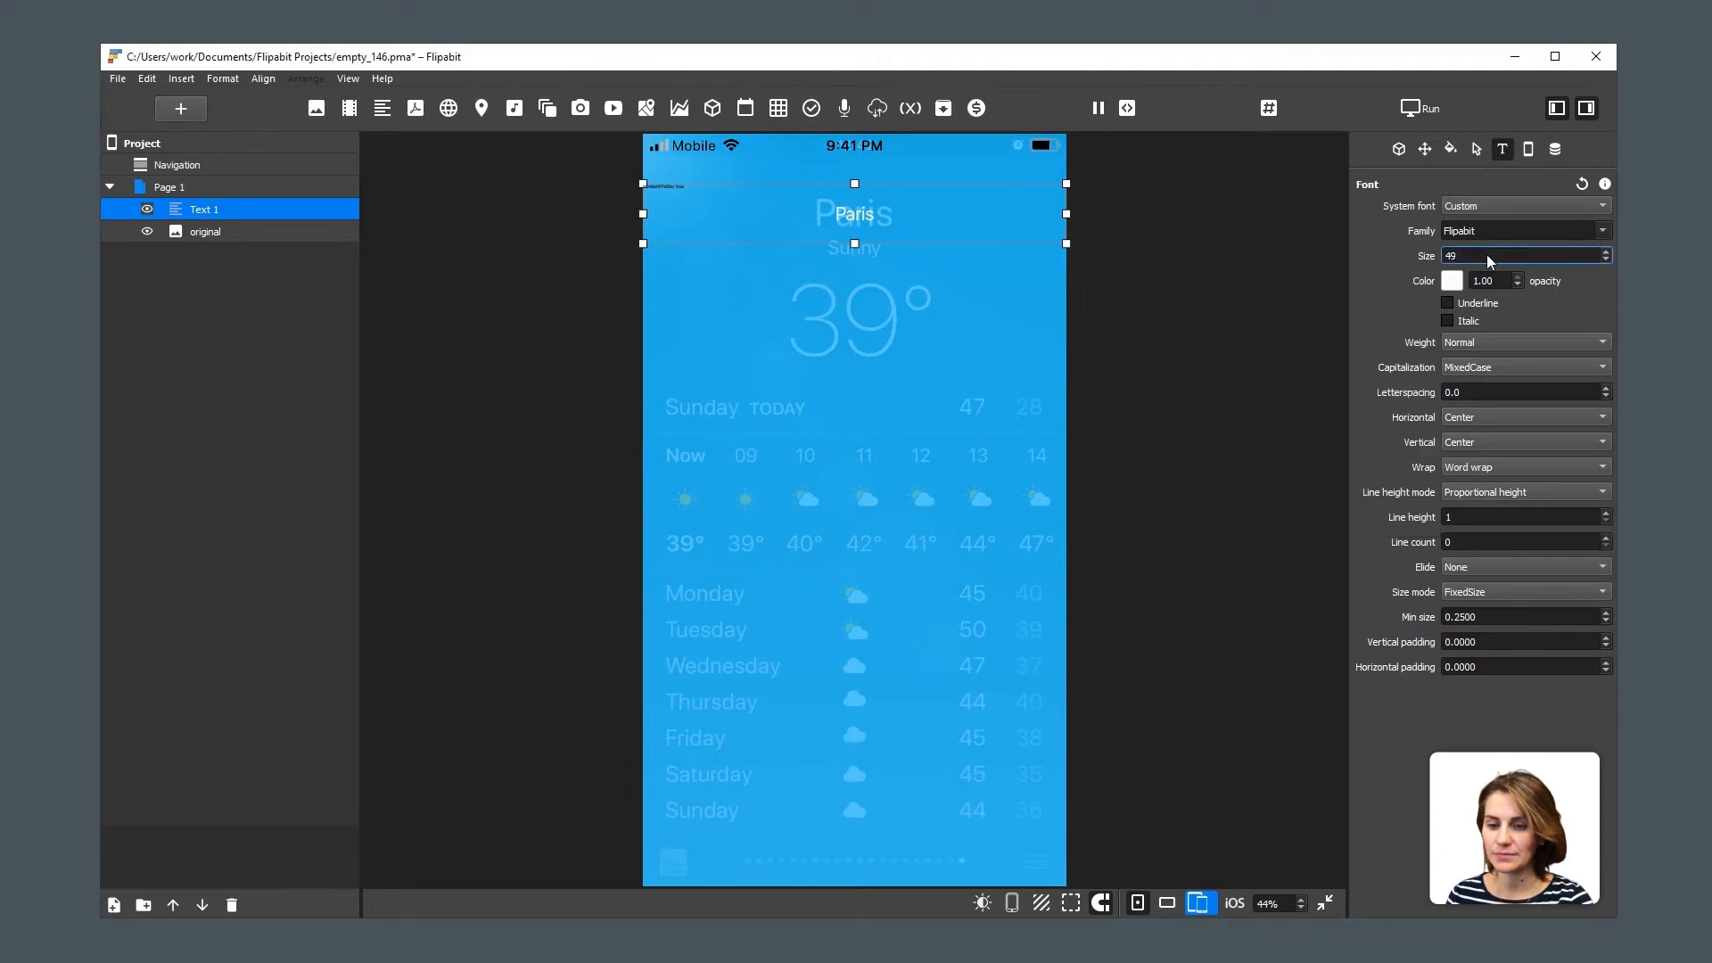
pyautogui.scroll(5, 1486, 254)
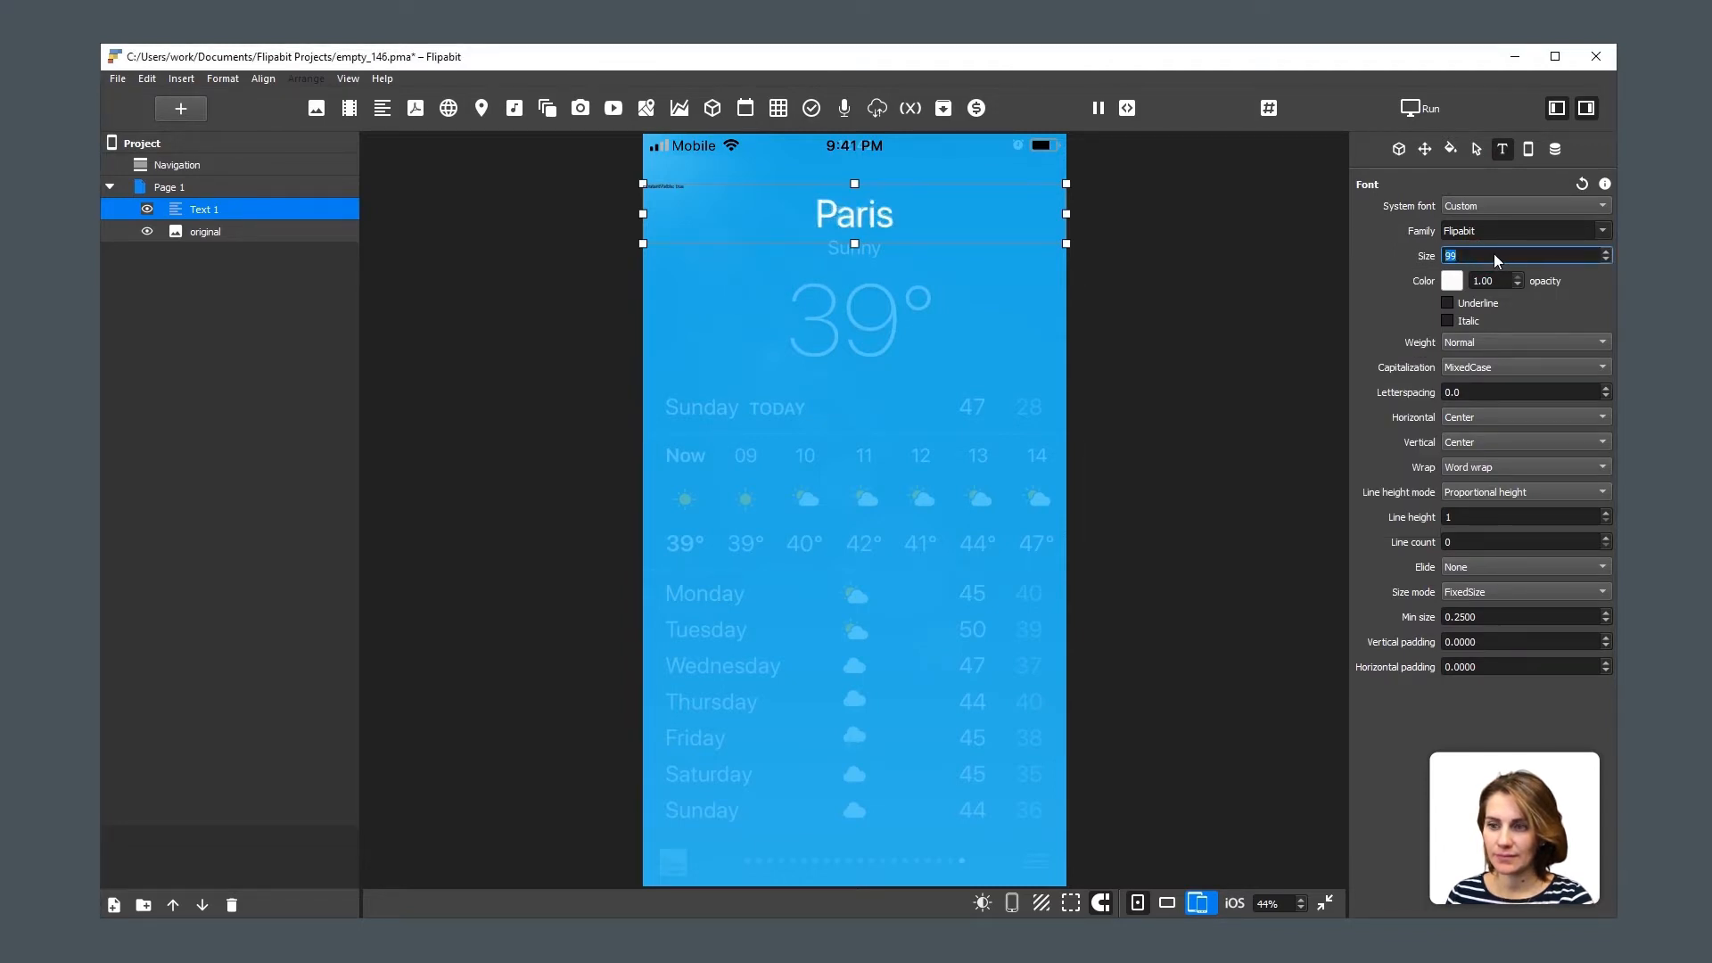
pyautogui.scroll(-1, 1496, 256)
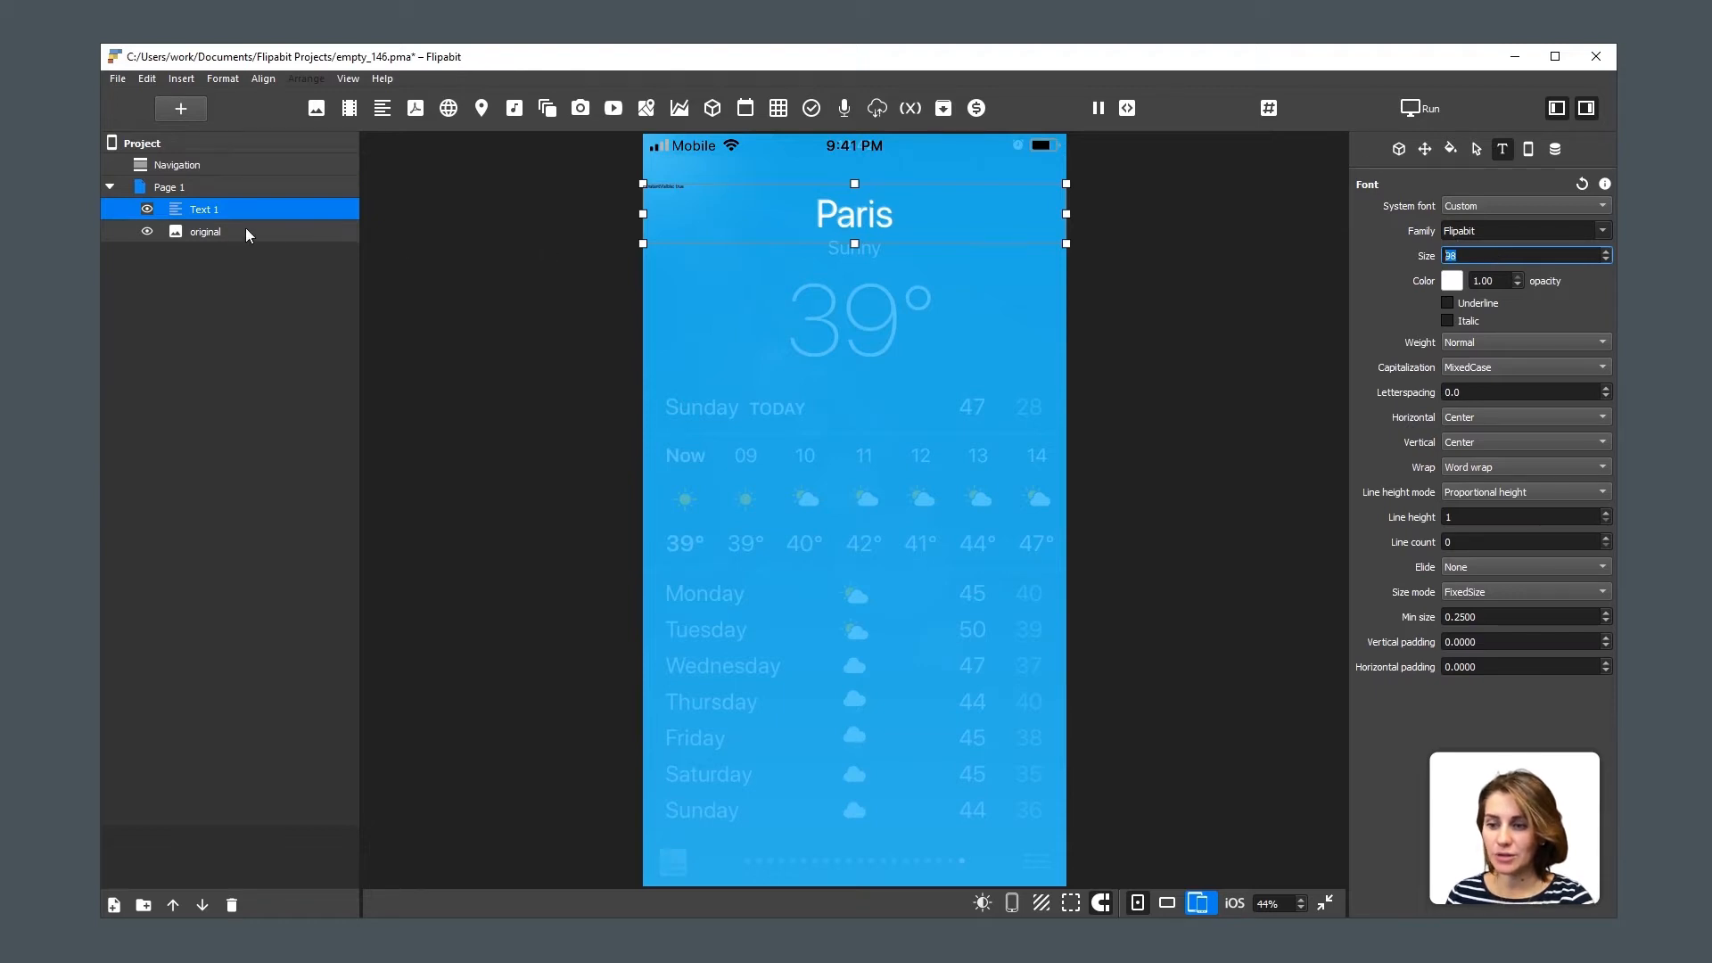
# Rename the Paris text element as city name.
pyautogui.doubleClick(222, 211)
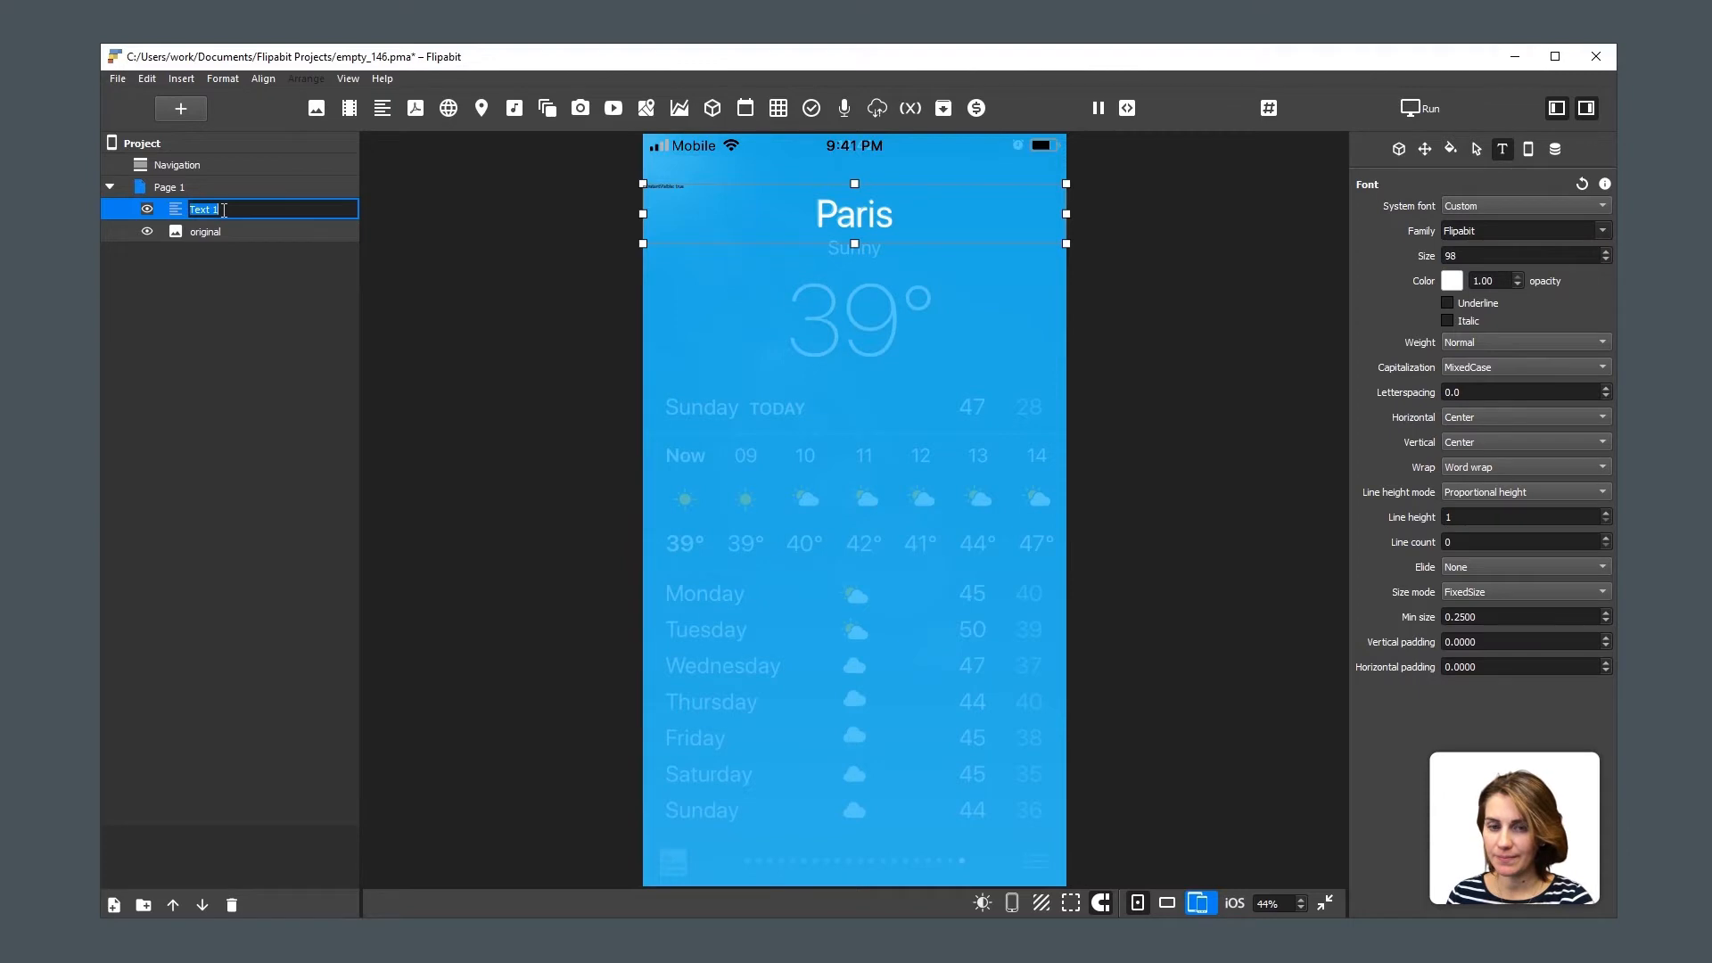
pyautogui.write('city na')
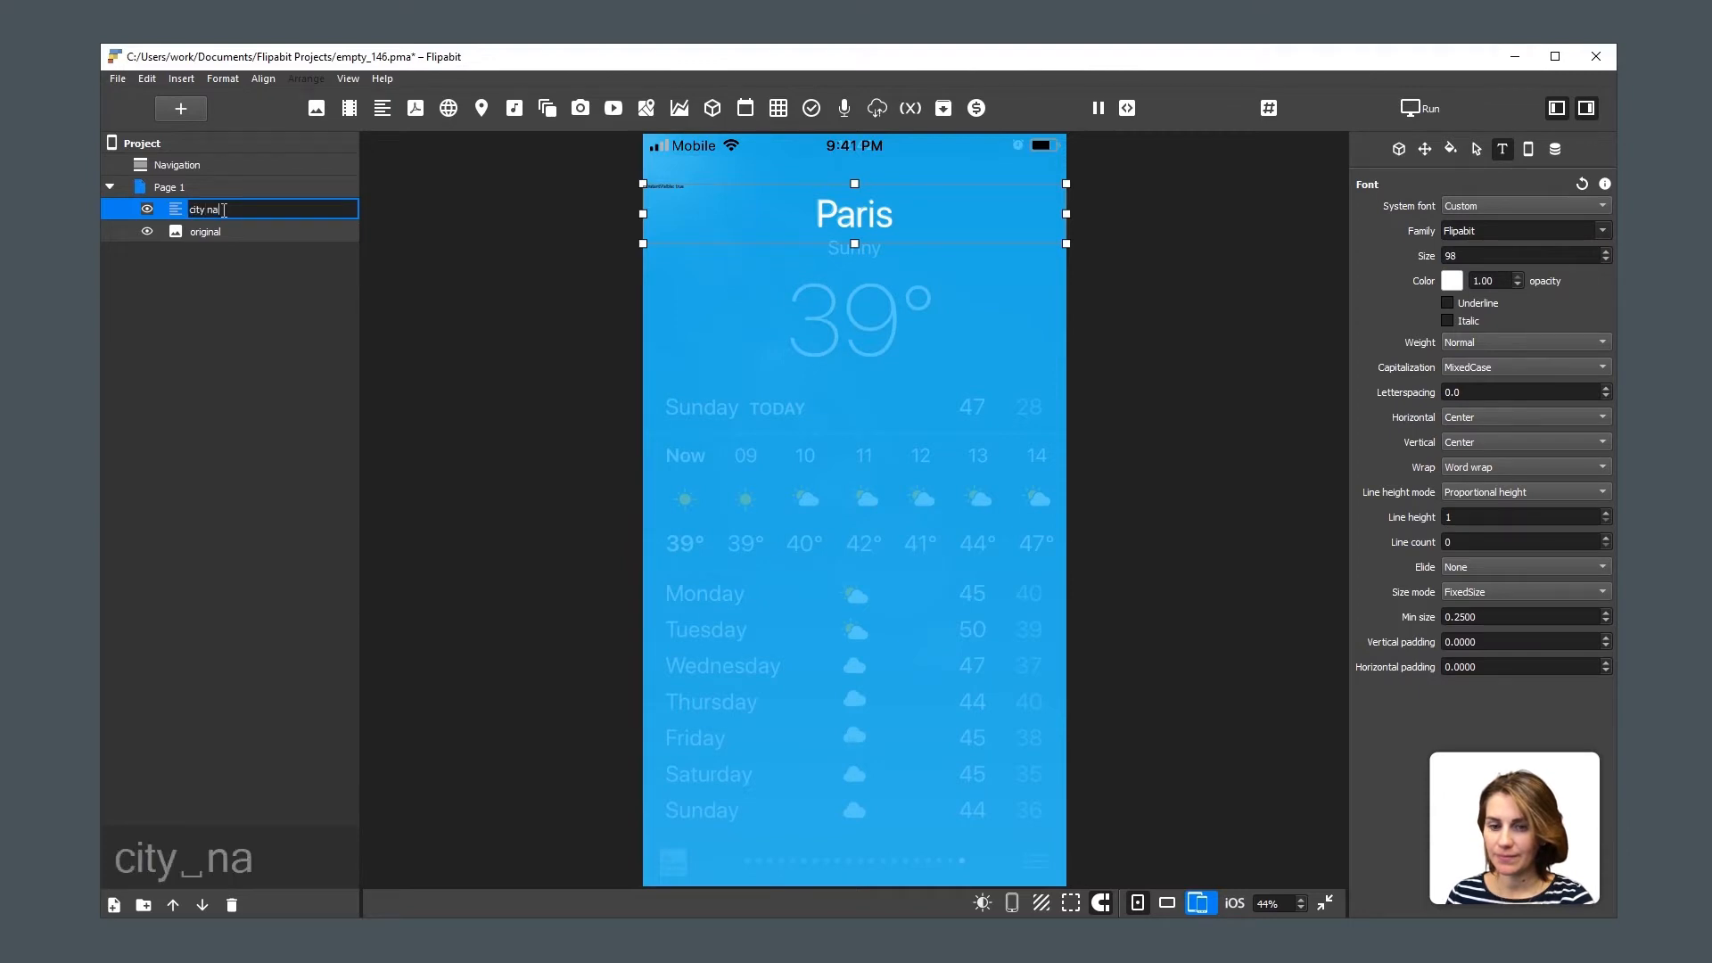
pyautogui.write('me')
pyautogui.press('Return')
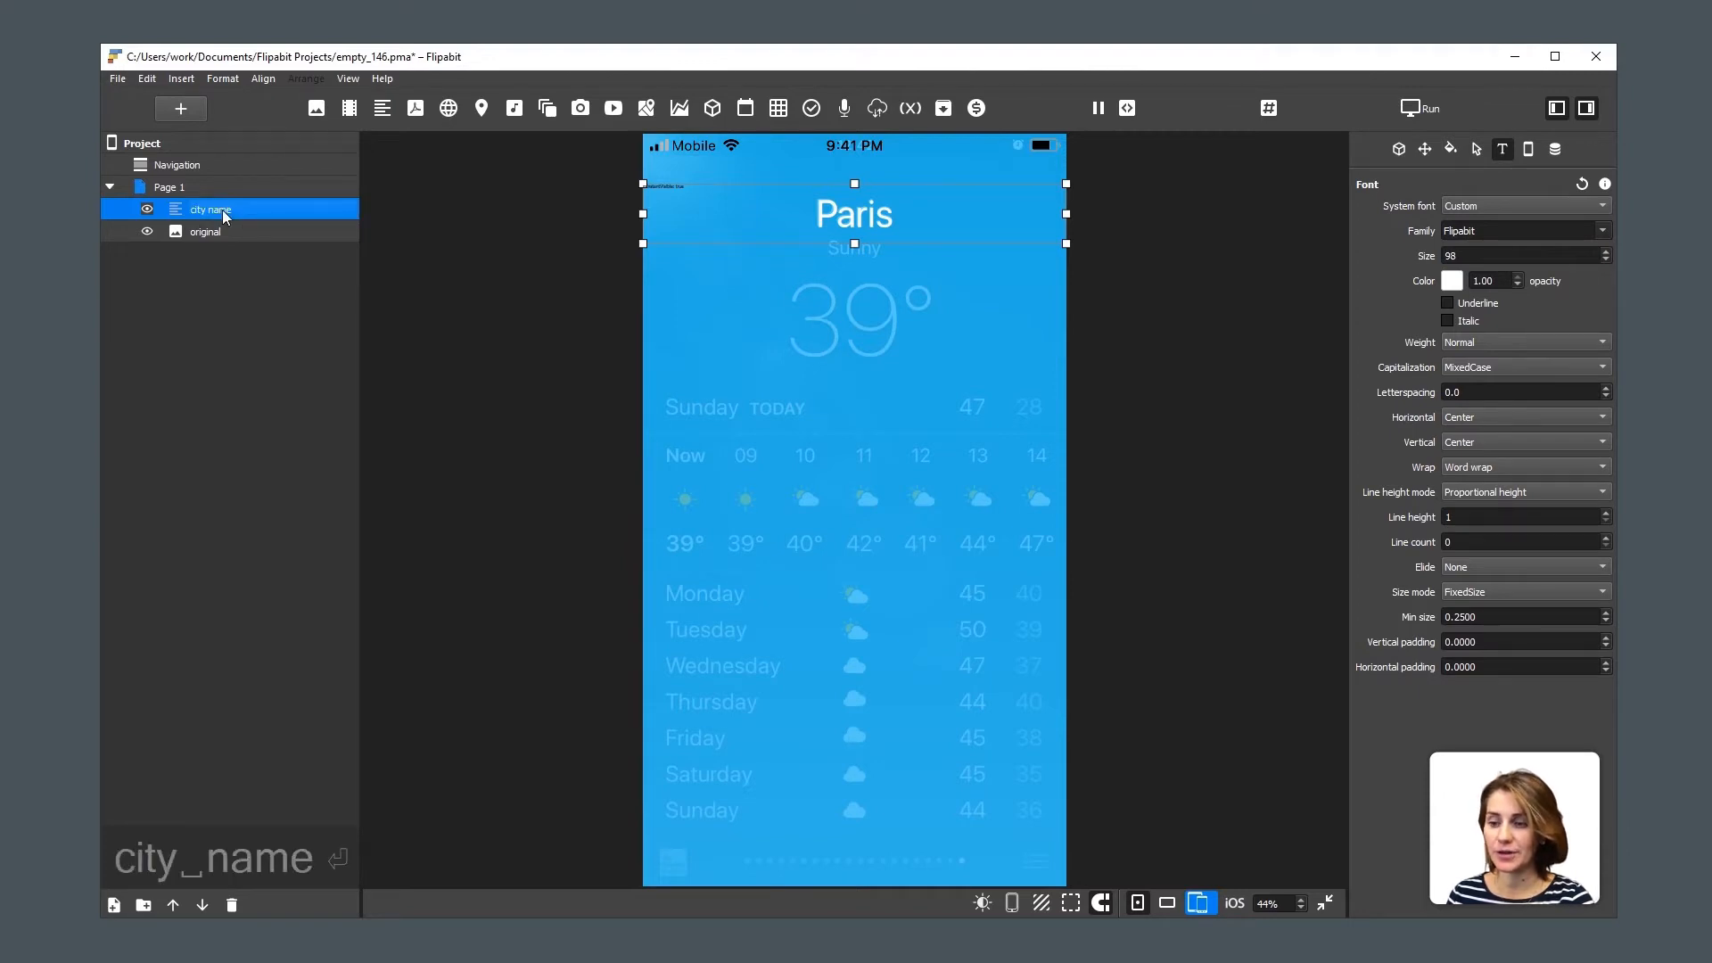
# Duplicate the city name element and rename the copy as weather condition.
pyautogui.rightClick(222, 211)
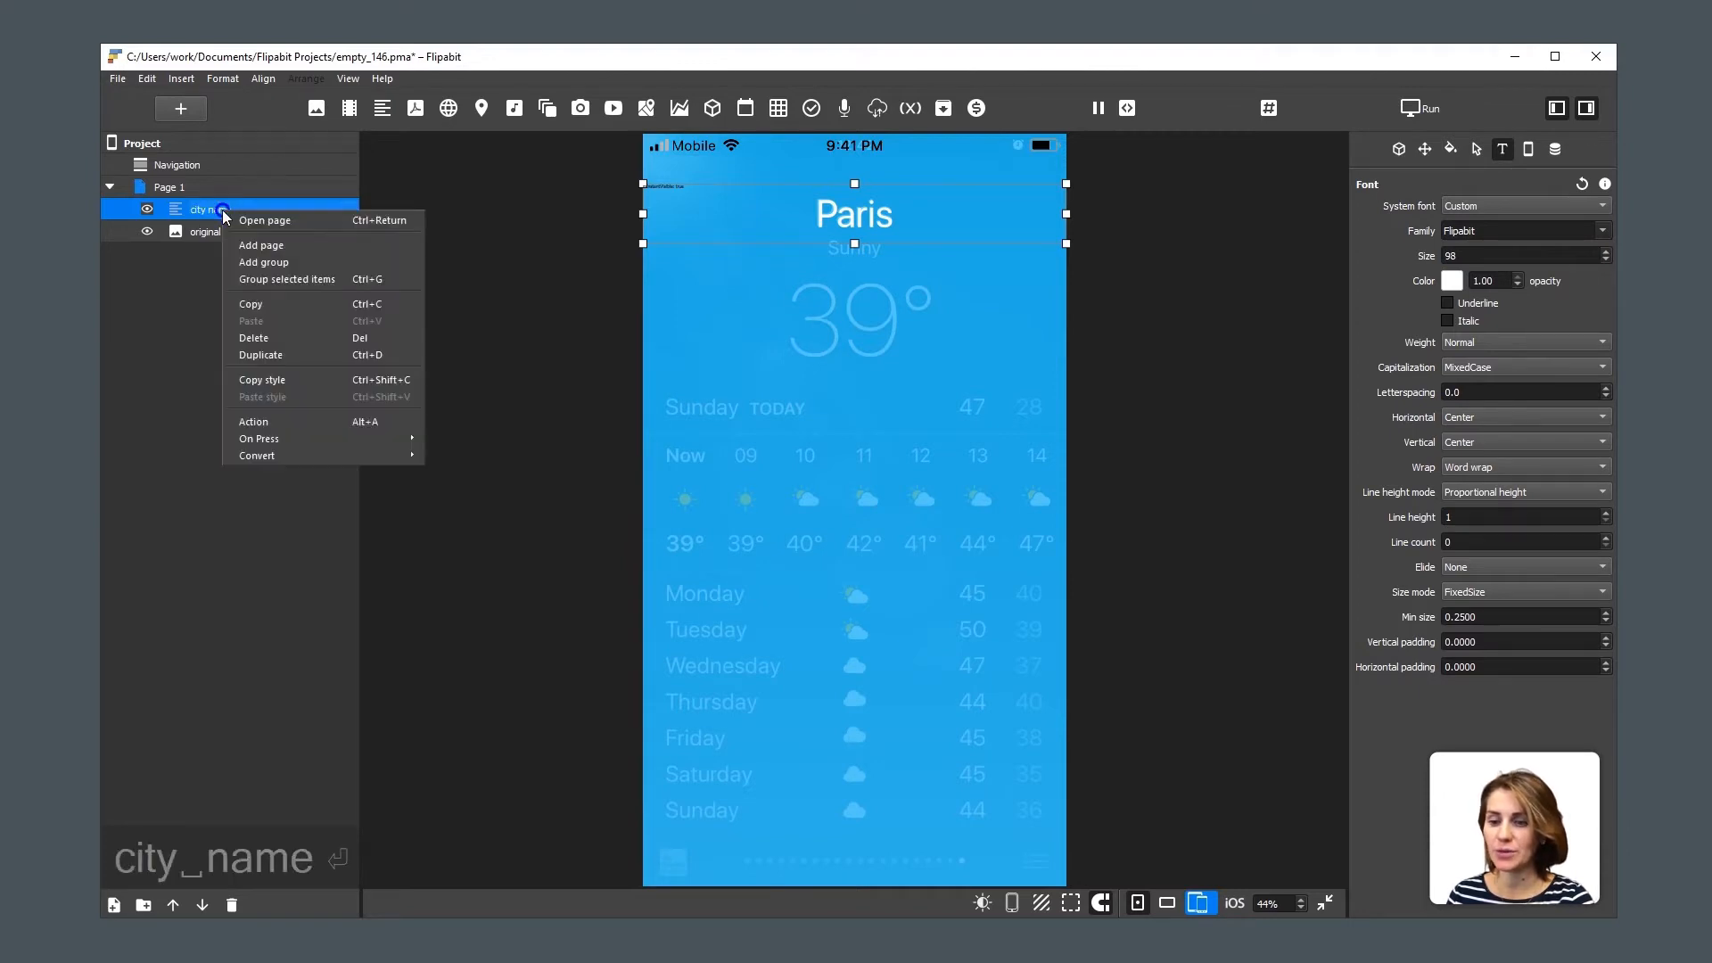
pyautogui.click(341, 356)
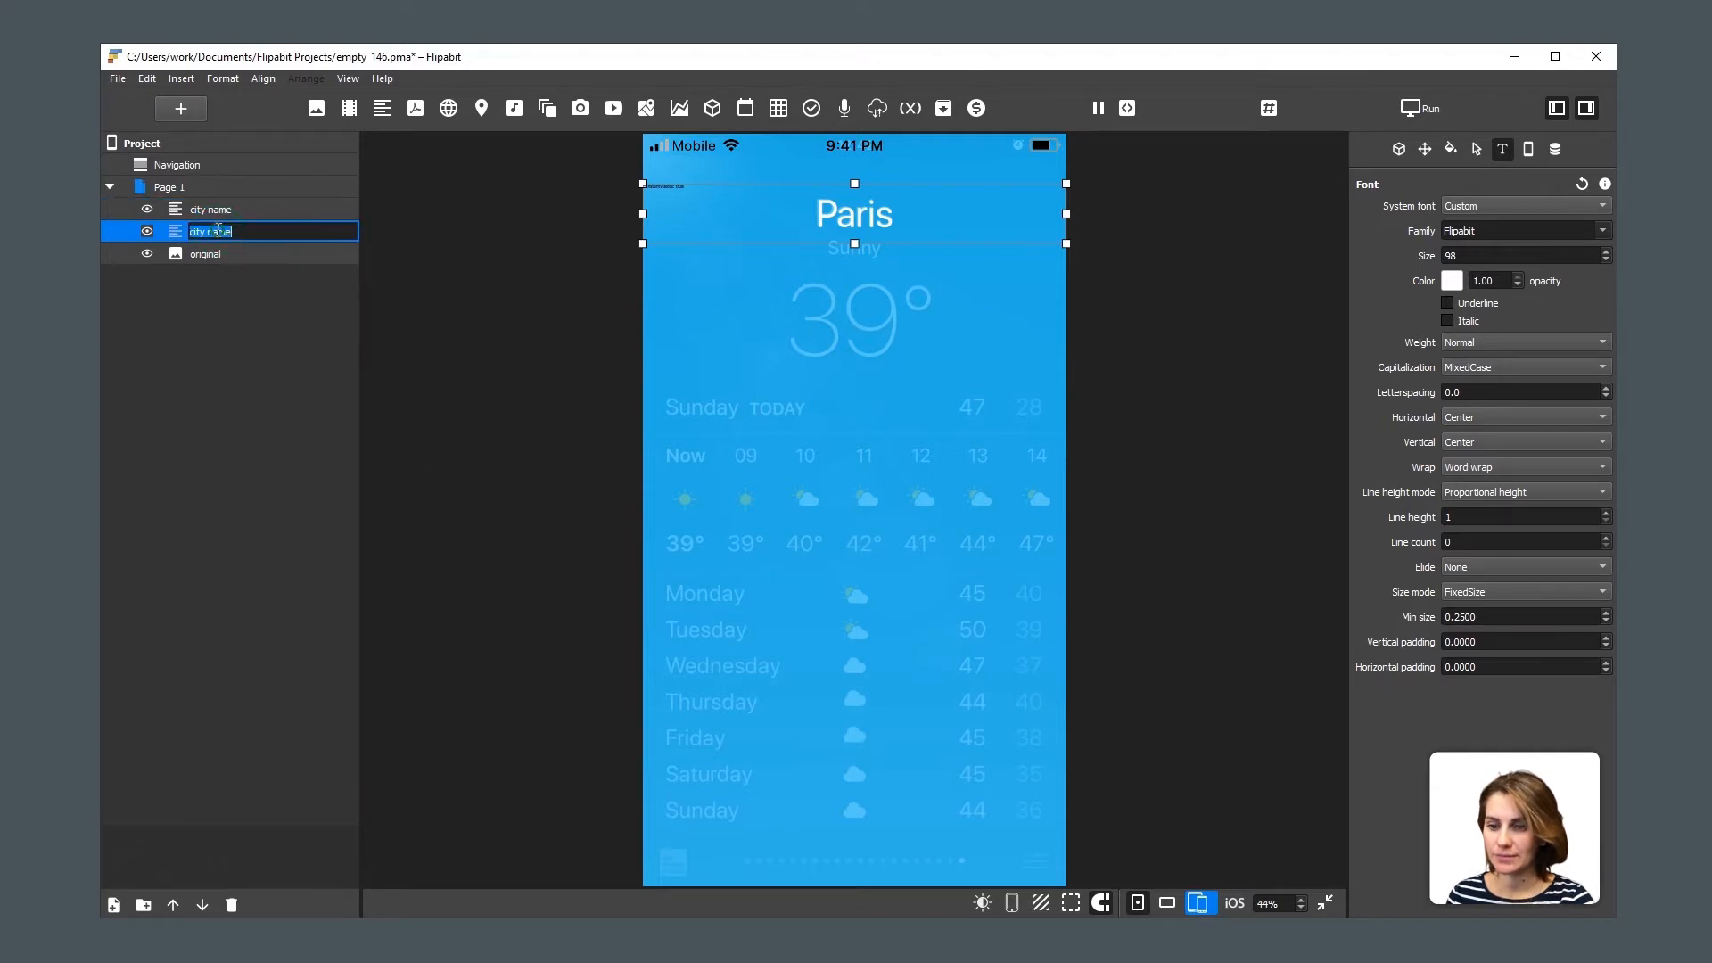
pyautogui.write('weather ')
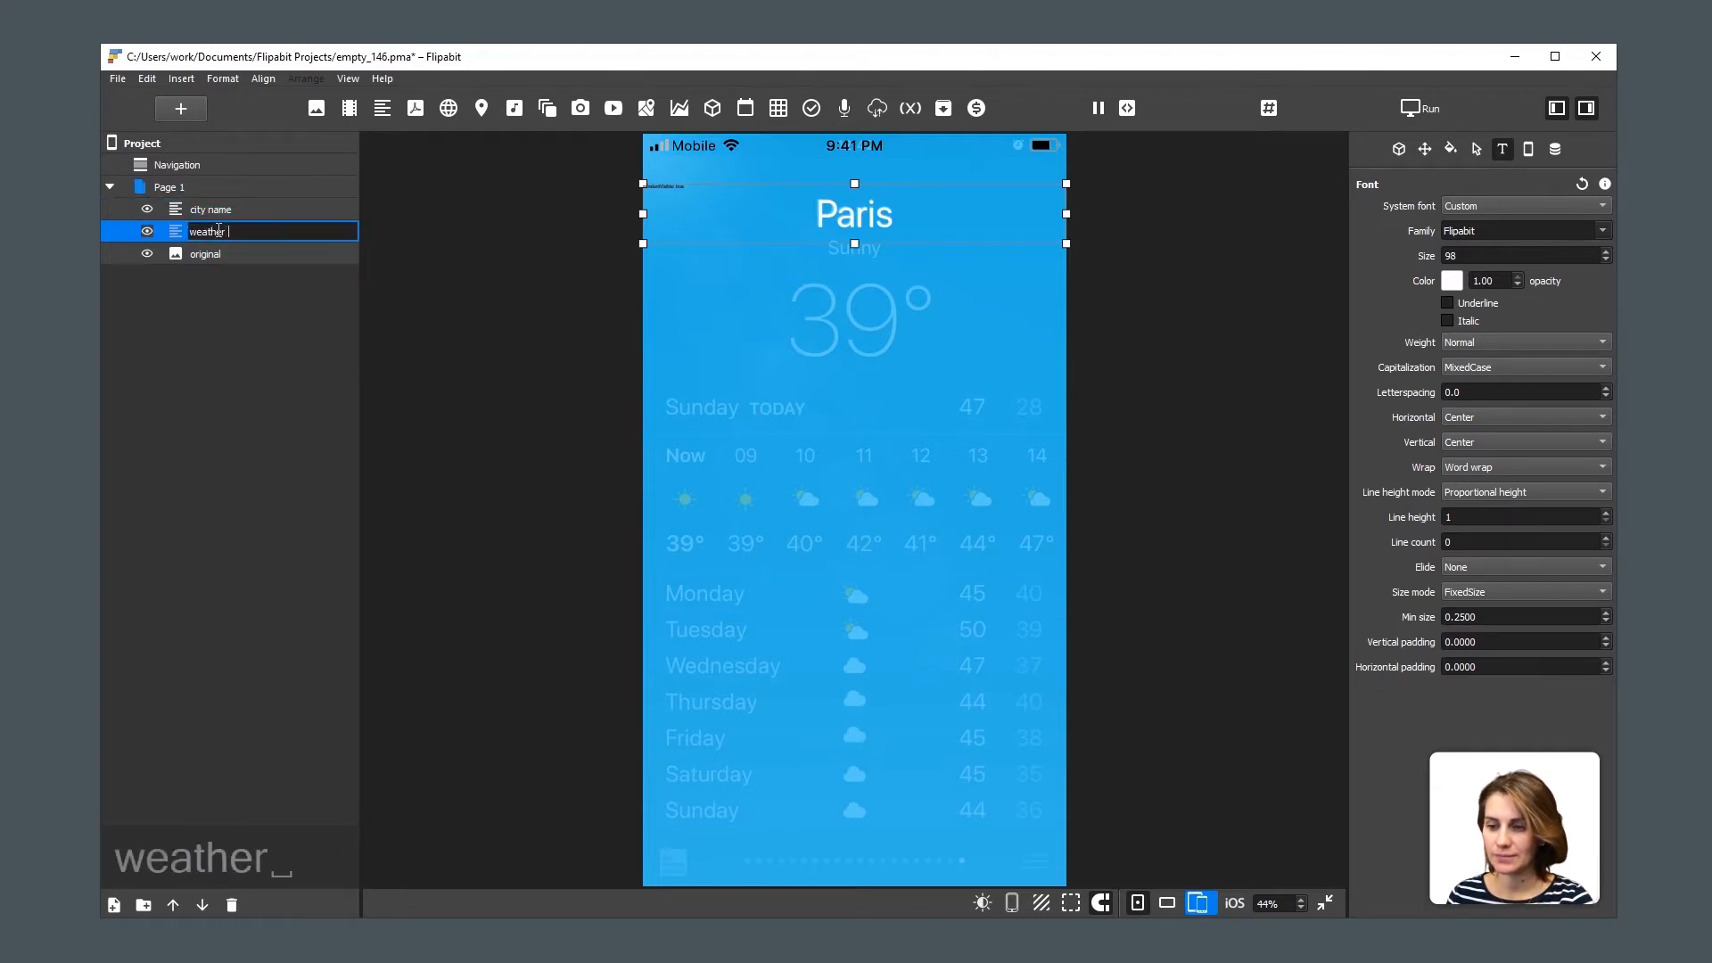
pyautogui.write('condition')
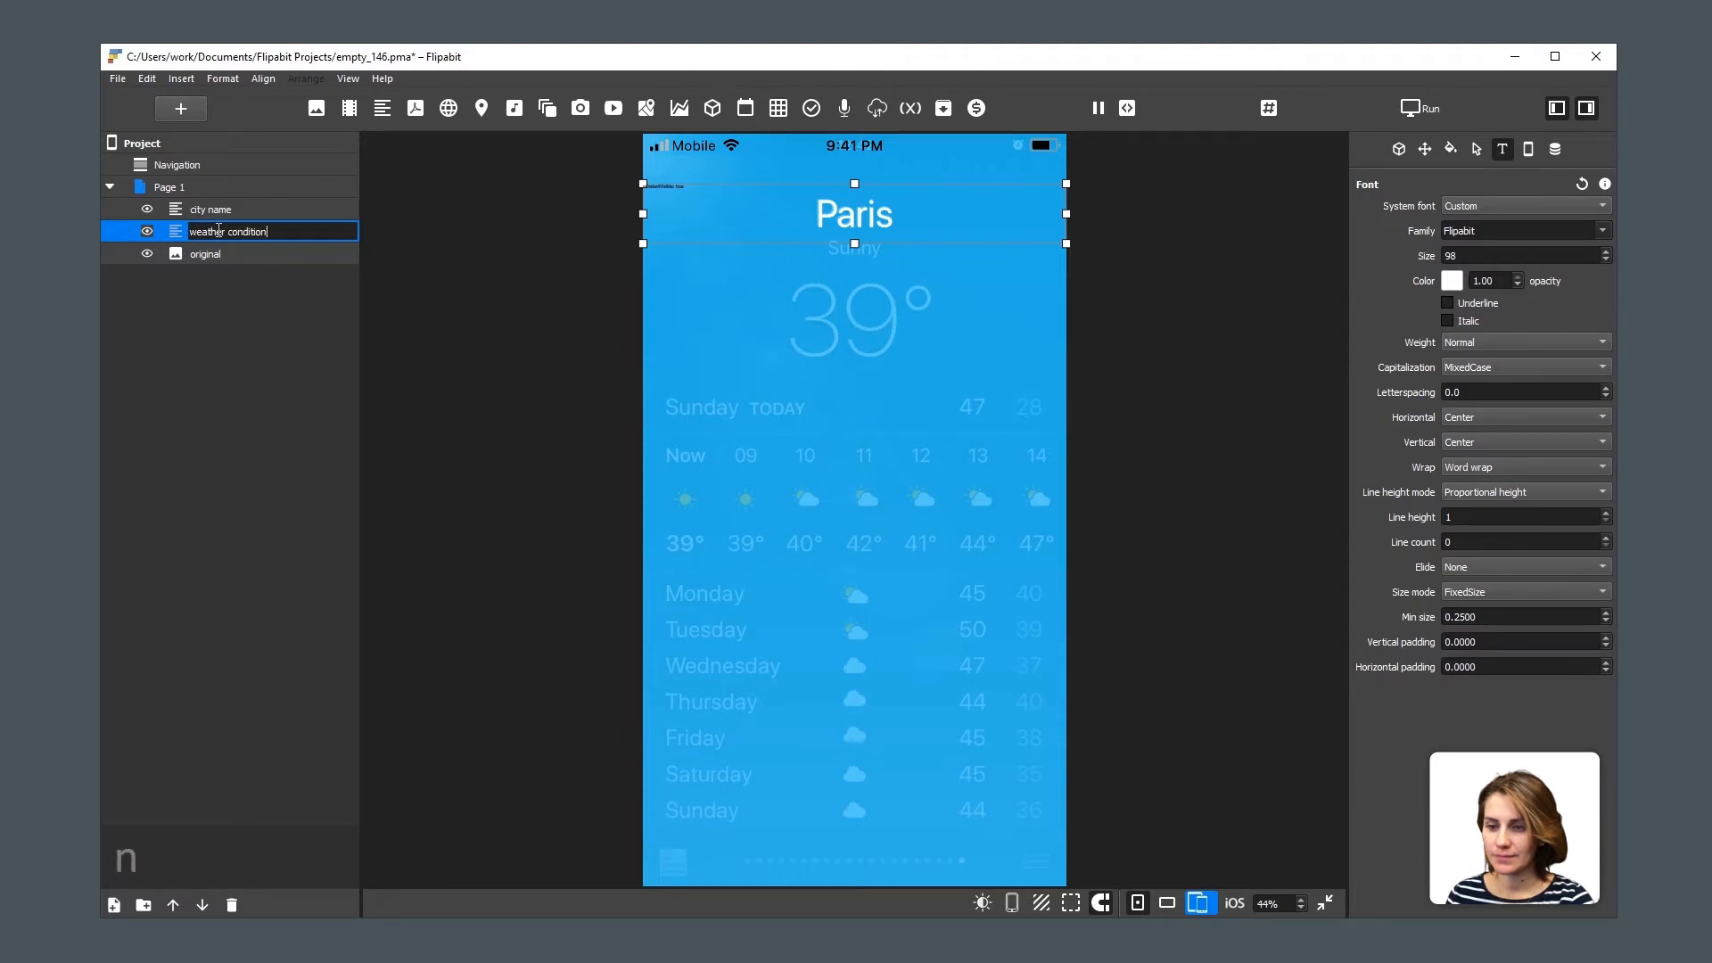
pyautogui.press('Return')
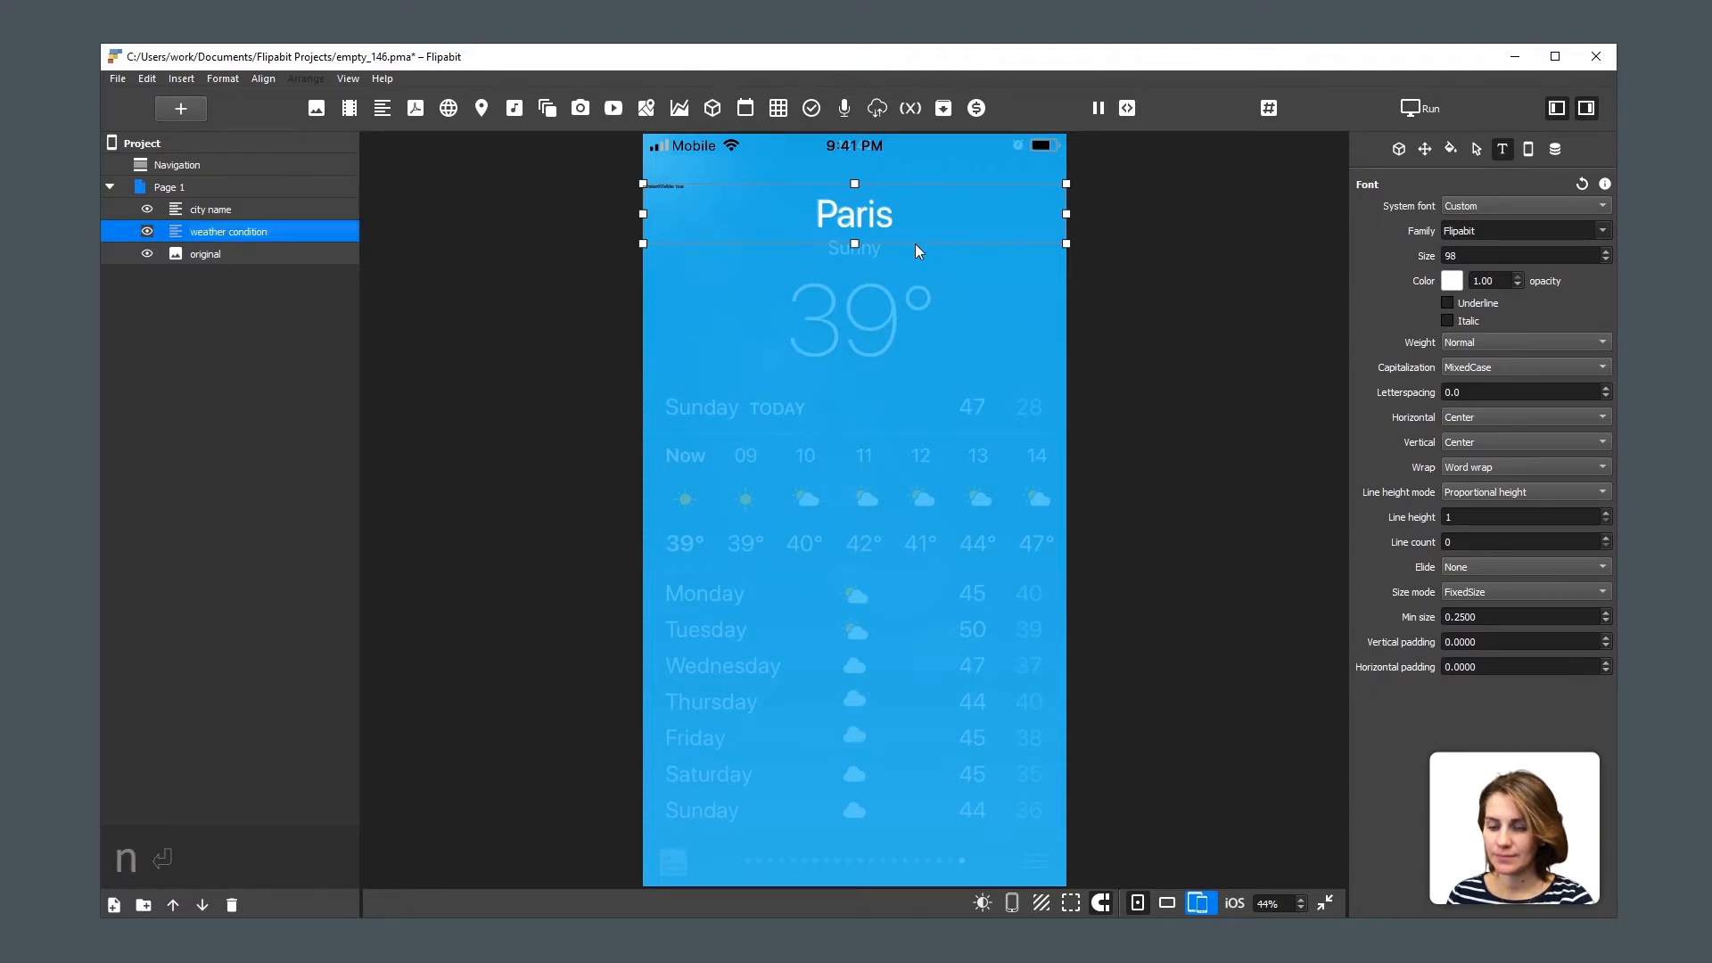
# Move the weather condition element down over the reference condition line and change its text to Sunny.
pyautogui.moveTo(912, 211); pyautogui.dragTo(910, 246)
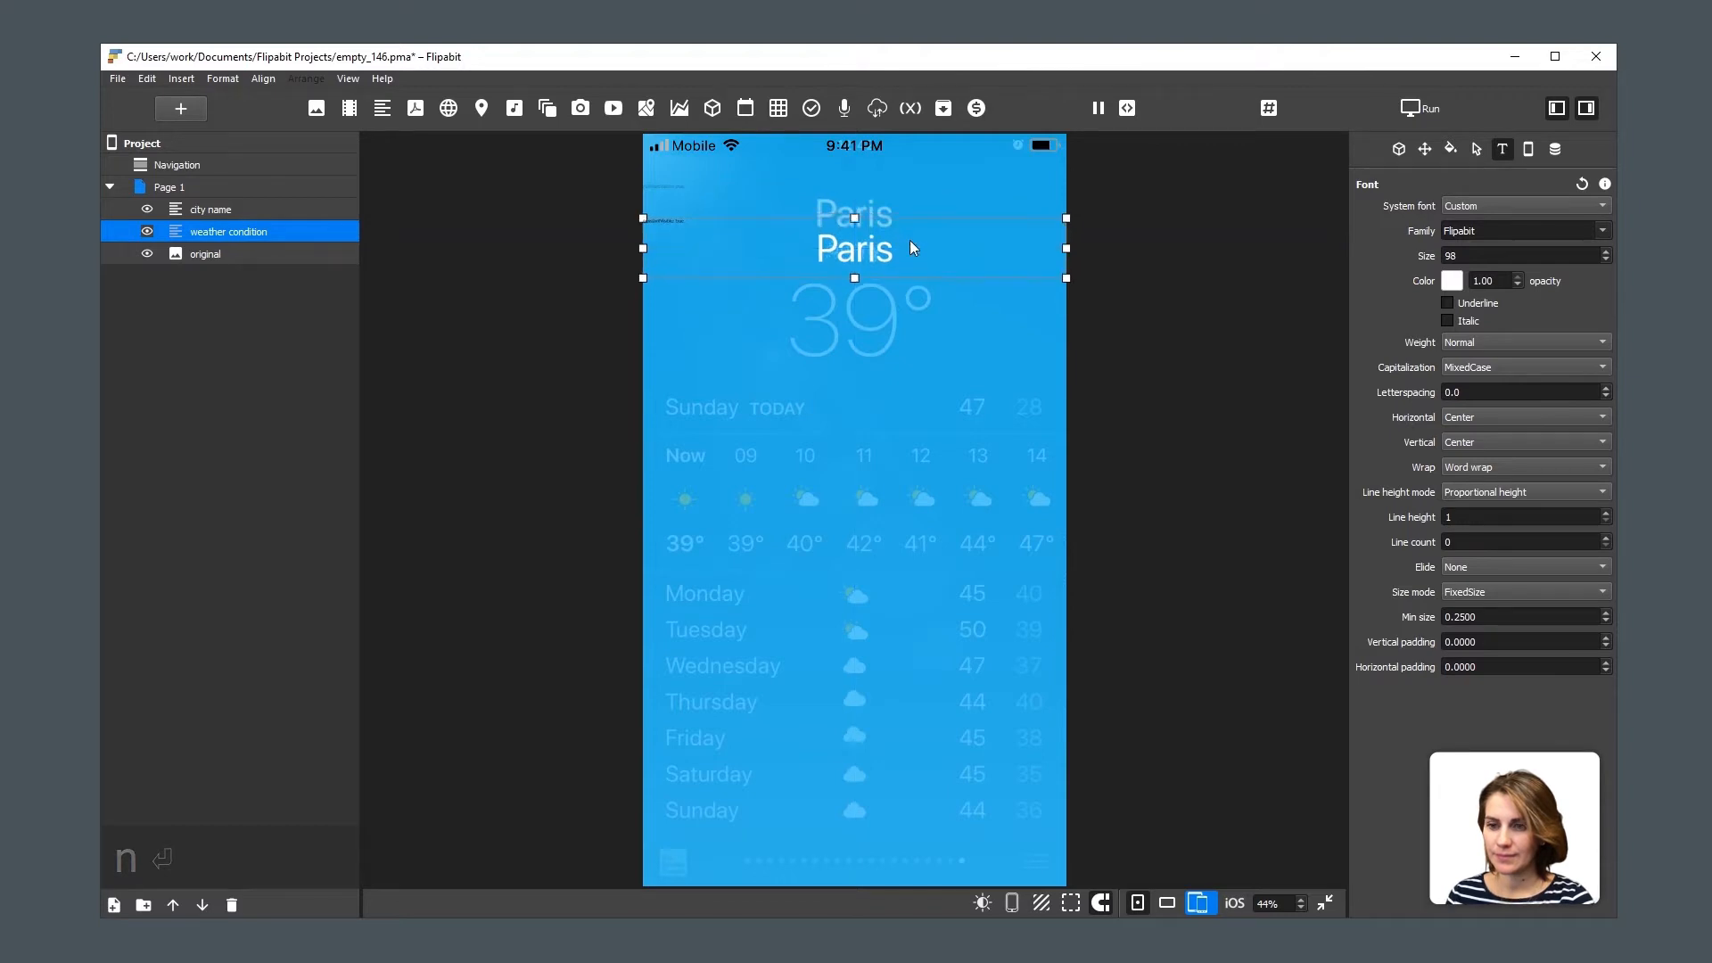
pyautogui.click(1399, 149)
pyautogui.doubleClick(1395, 212)
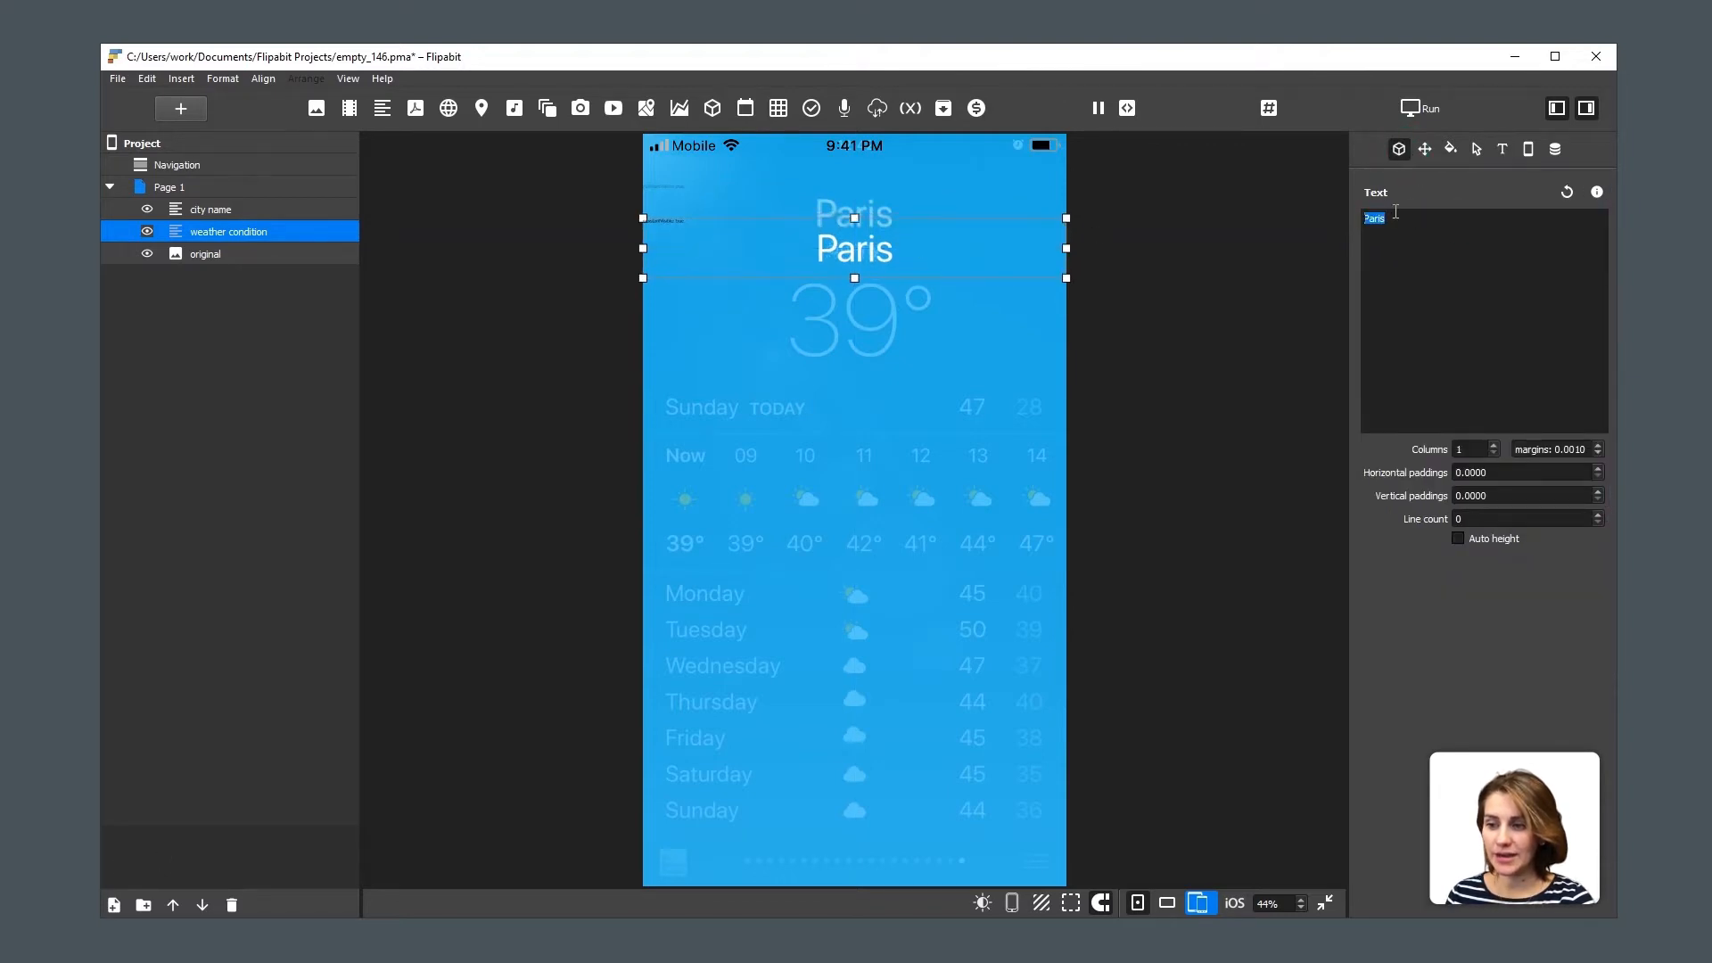
pyautogui.write('Sunny')
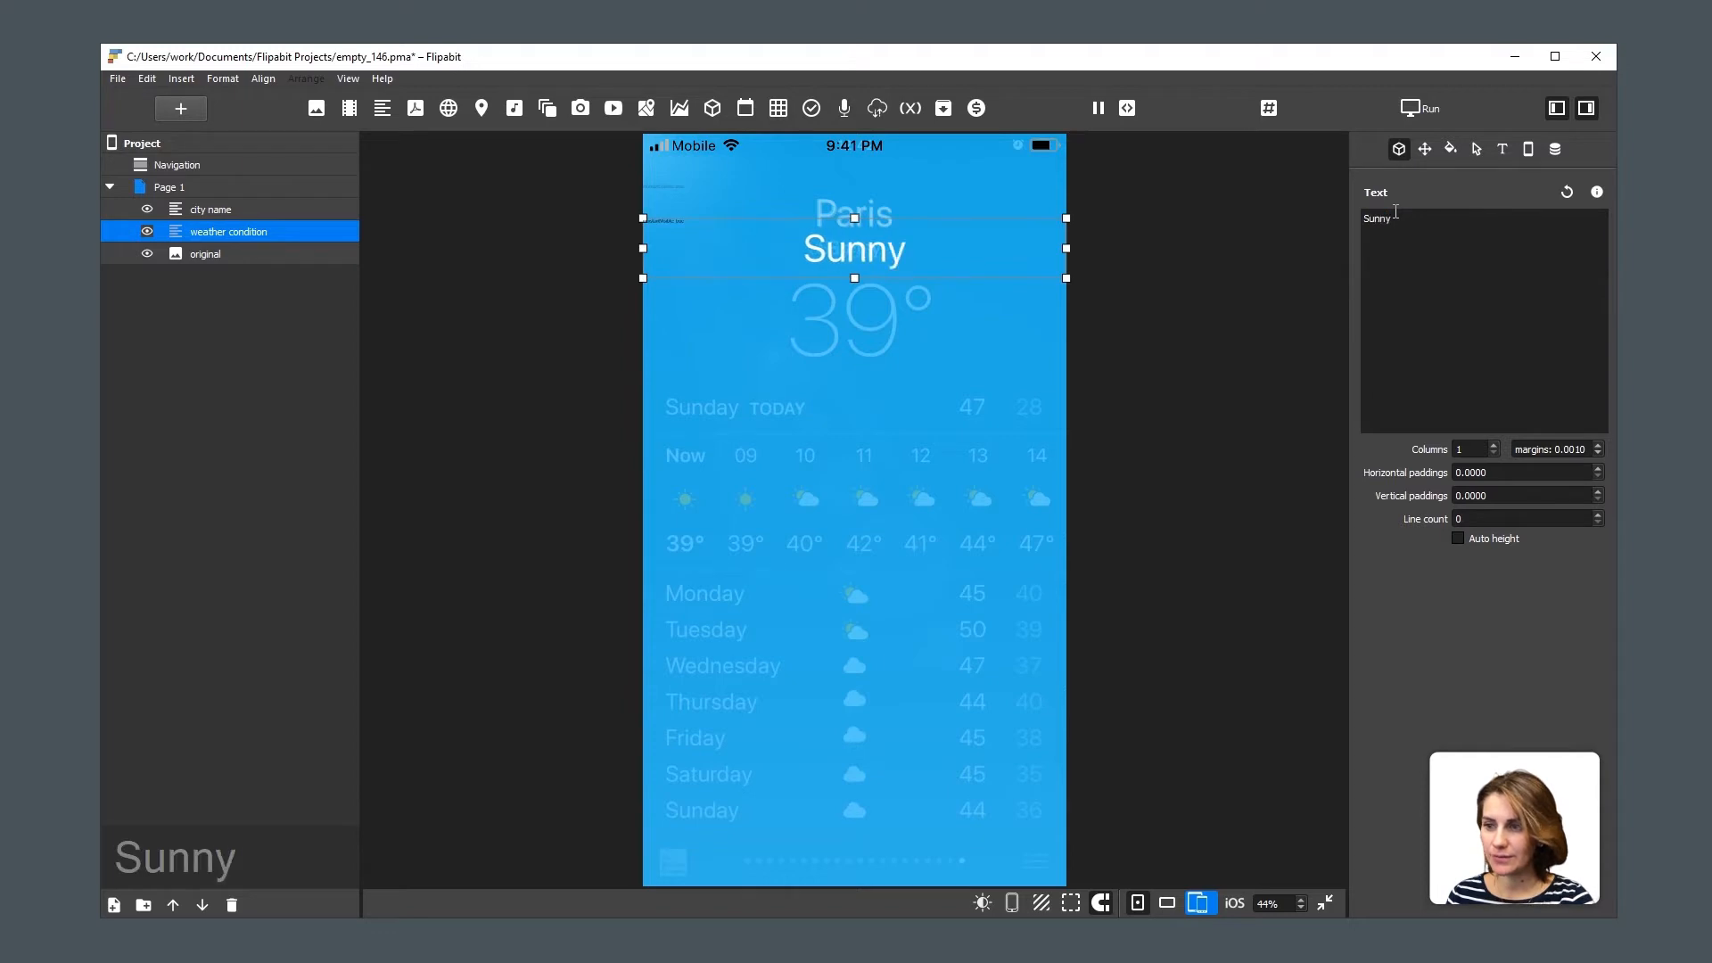
# Reduce the Sunny text's font size to 49 and shrink its box height around the line.
pyautogui.click(1503, 149)
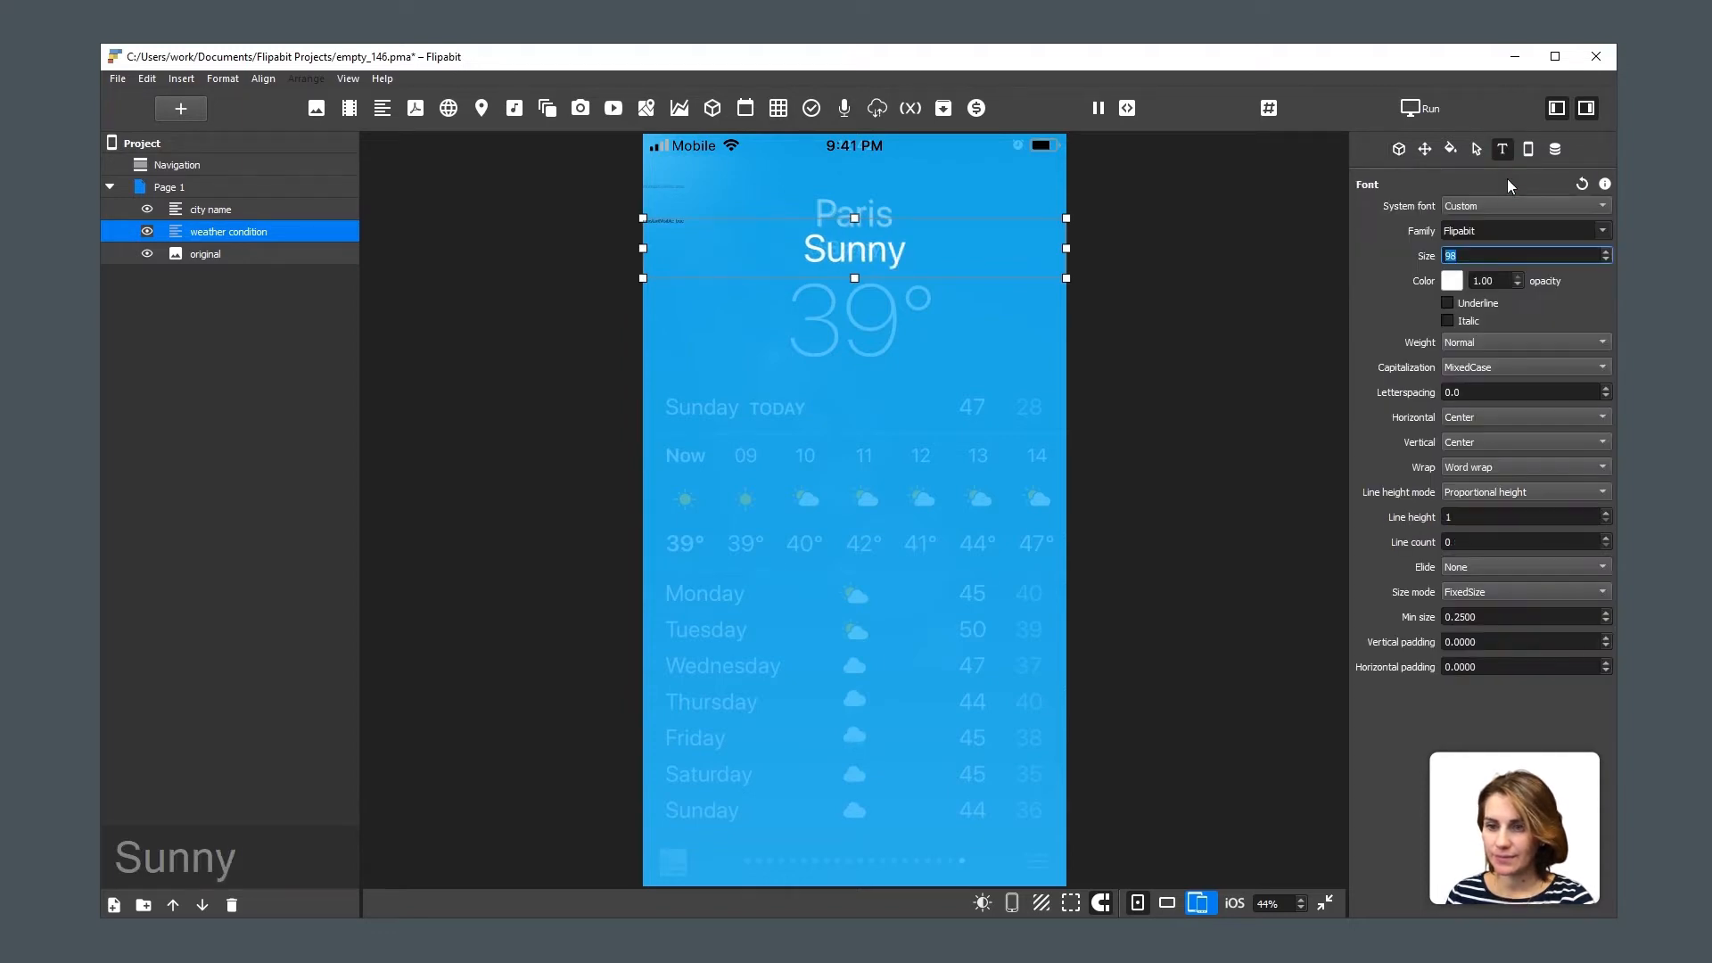
pyautogui.write('81')
pyautogui.press('Return')
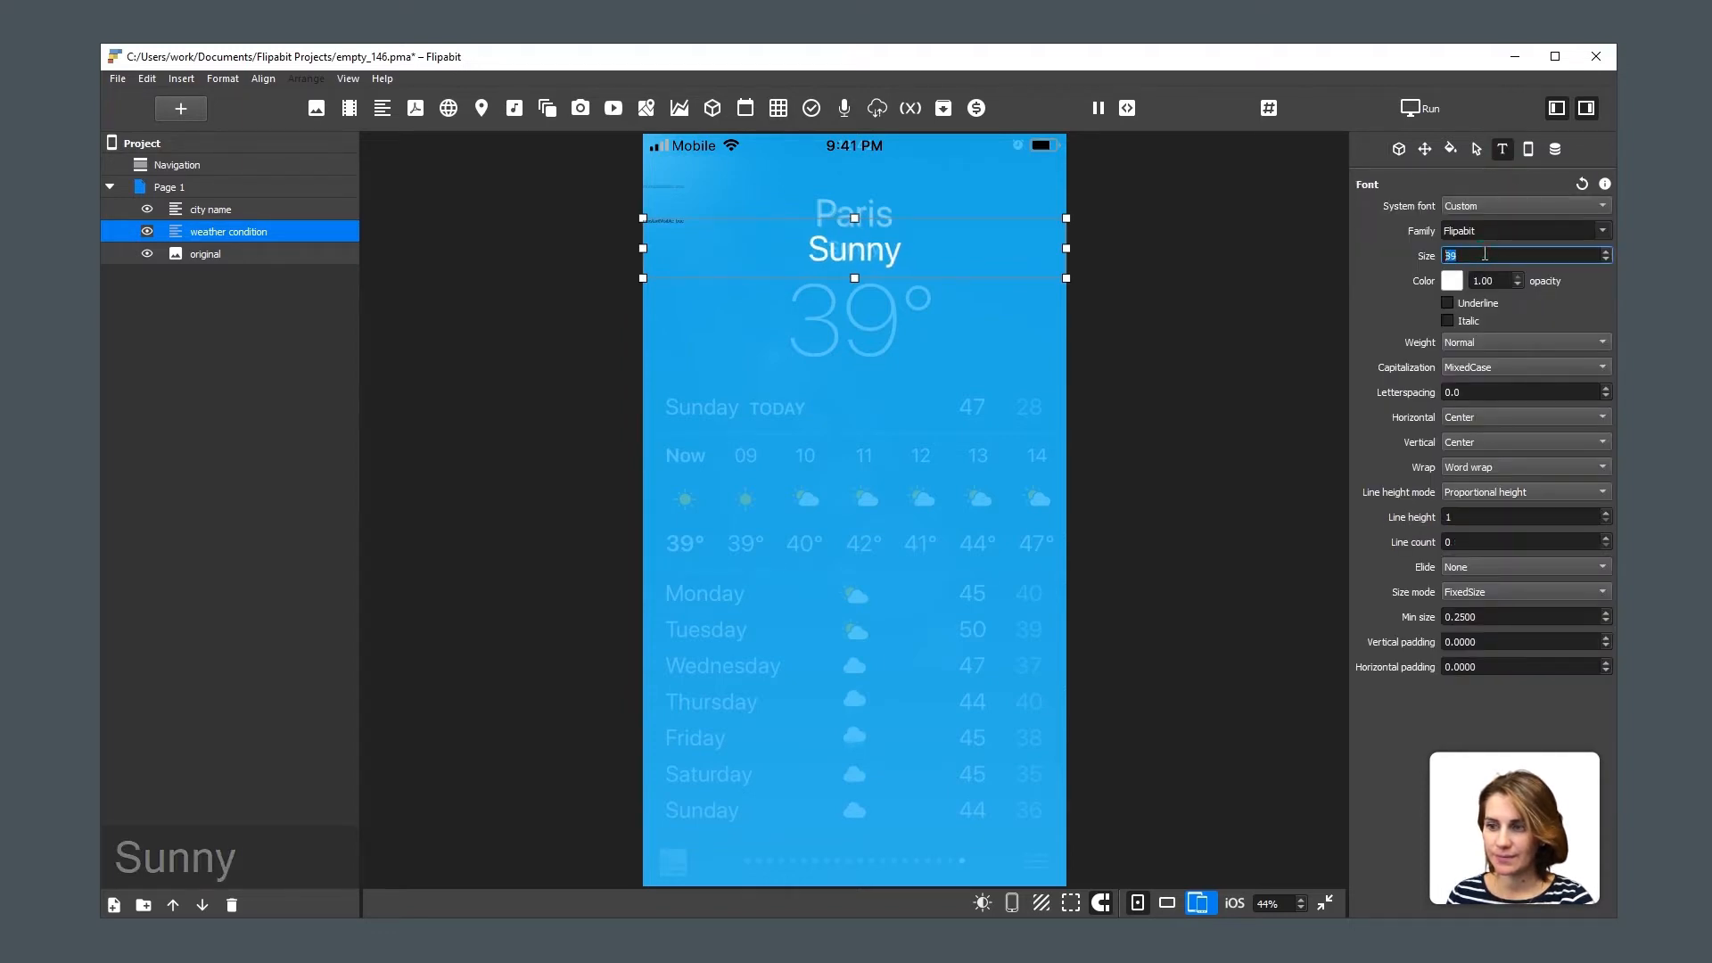
pyautogui.write('50')
pyautogui.press('Return')
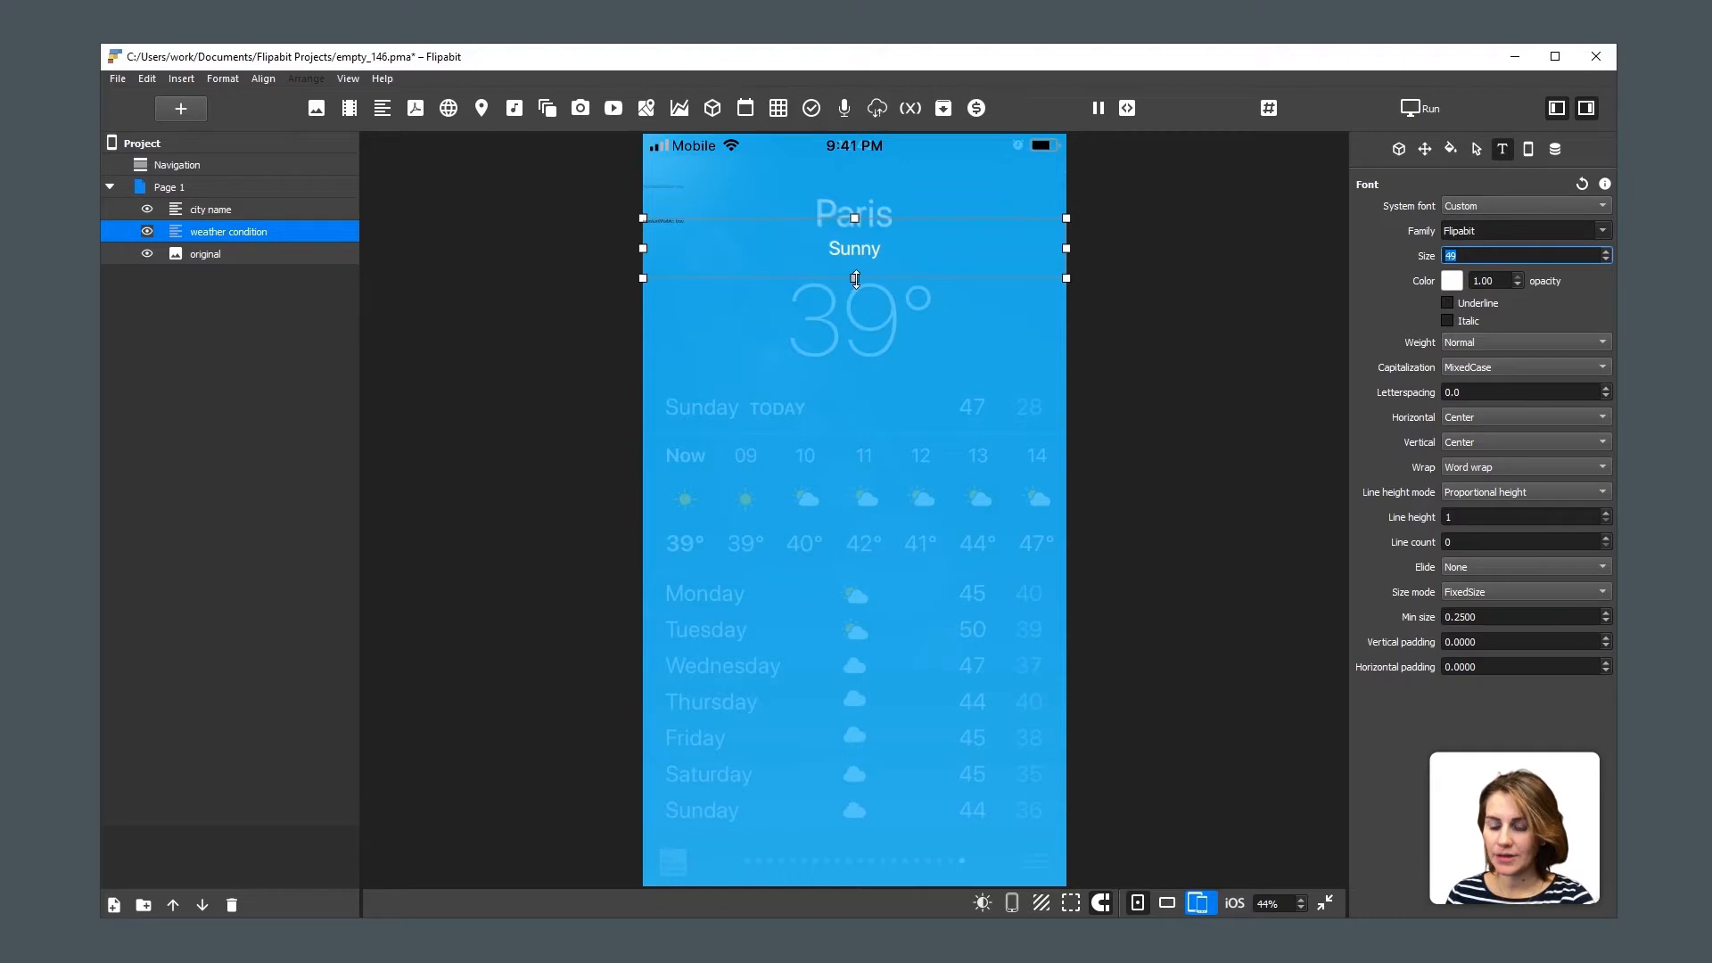
pyautogui.moveTo(855, 278); pyautogui.dragTo(855, 268)
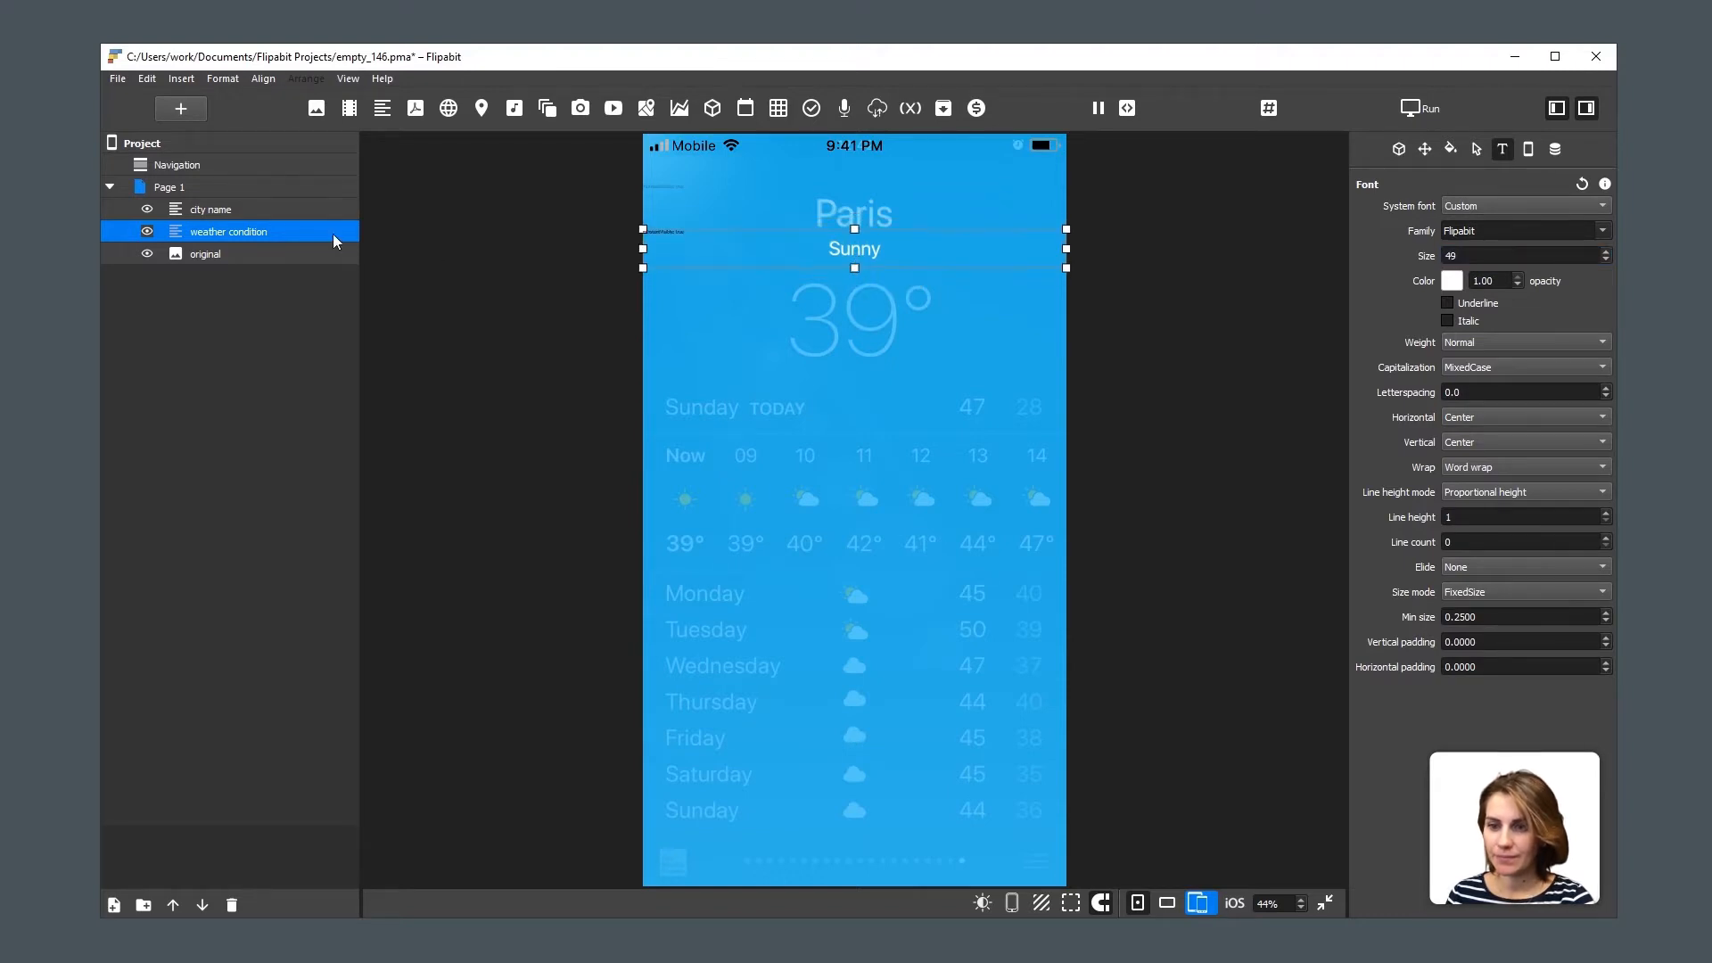
# Duplicate the weather condition element and rename the copy as weather temp.
pyautogui.rightClick(246, 232)
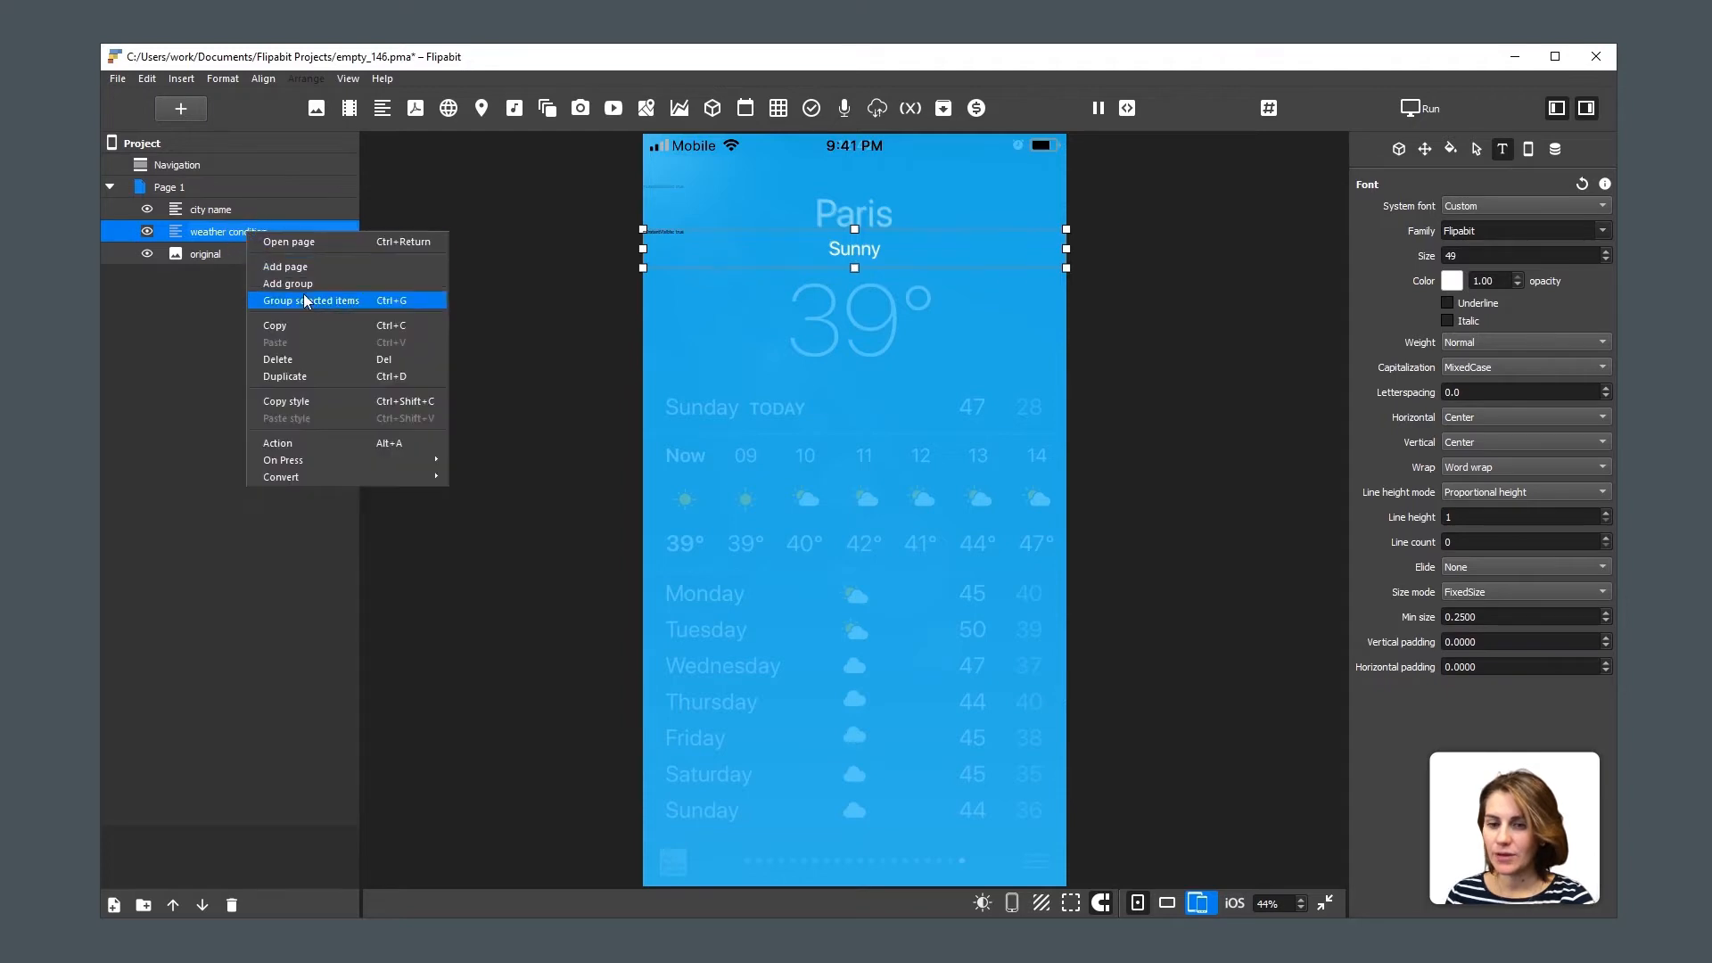
pyautogui.click(306, 374)
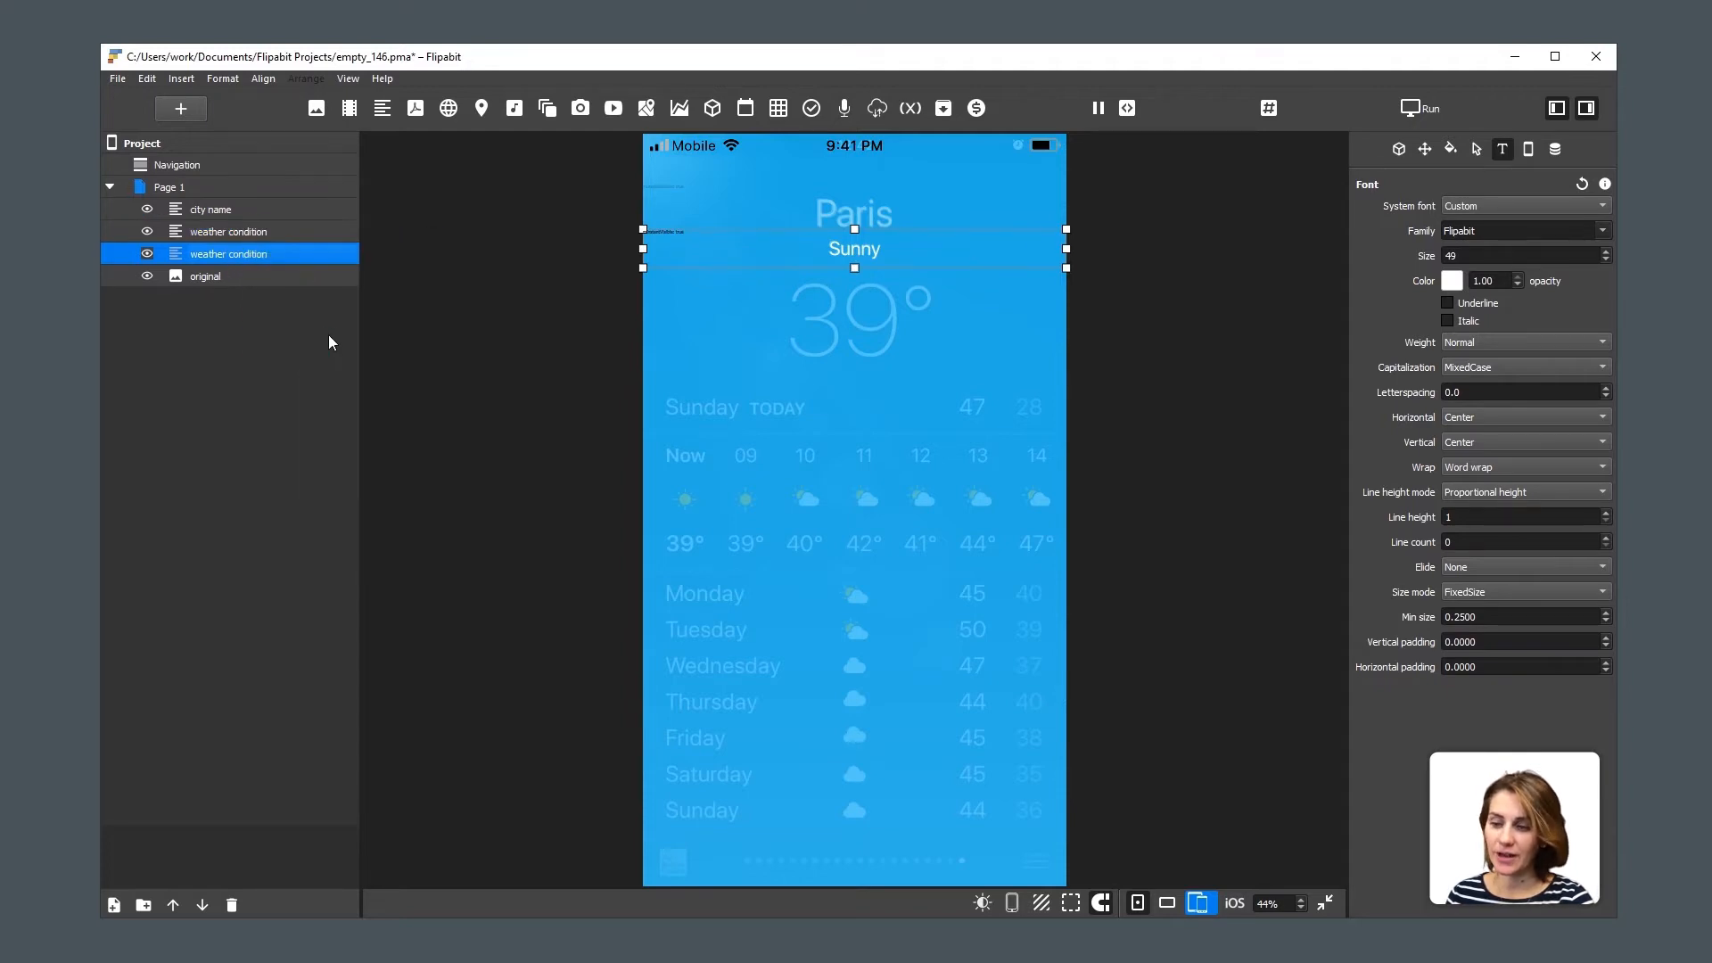
pyautogui.doubleClick(232, 254)
pyautogui.doubleClick(234, 254)
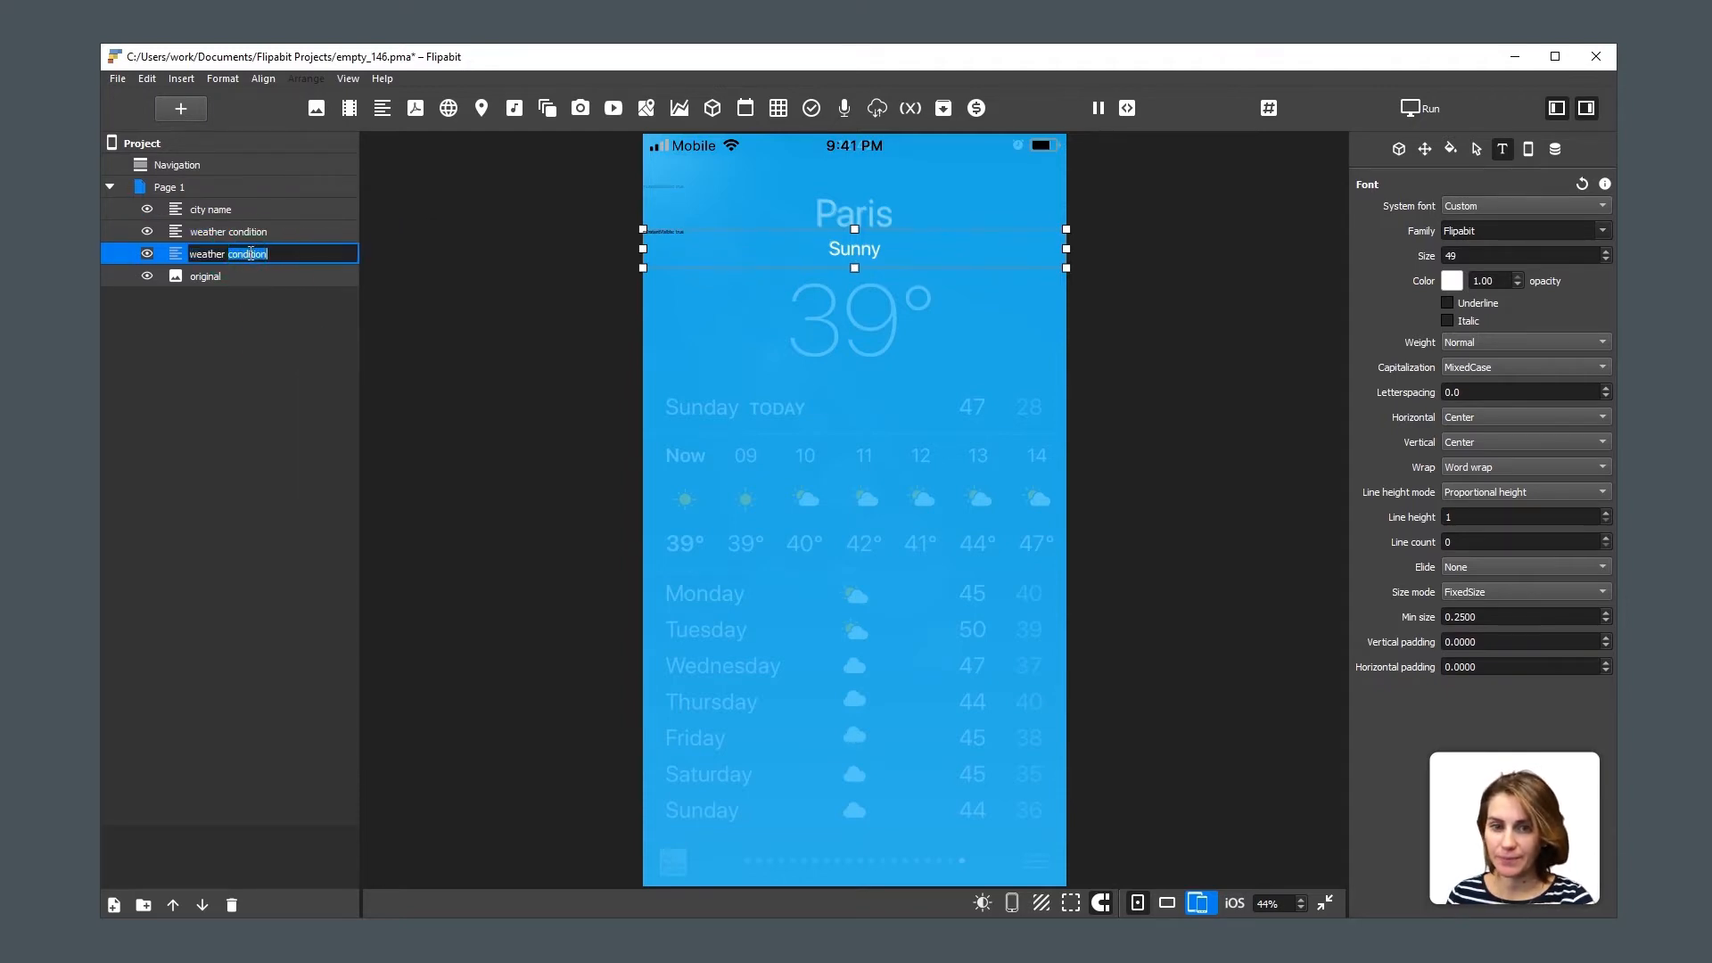
pyautogui.write('temp')
pyautogui.press('Return')
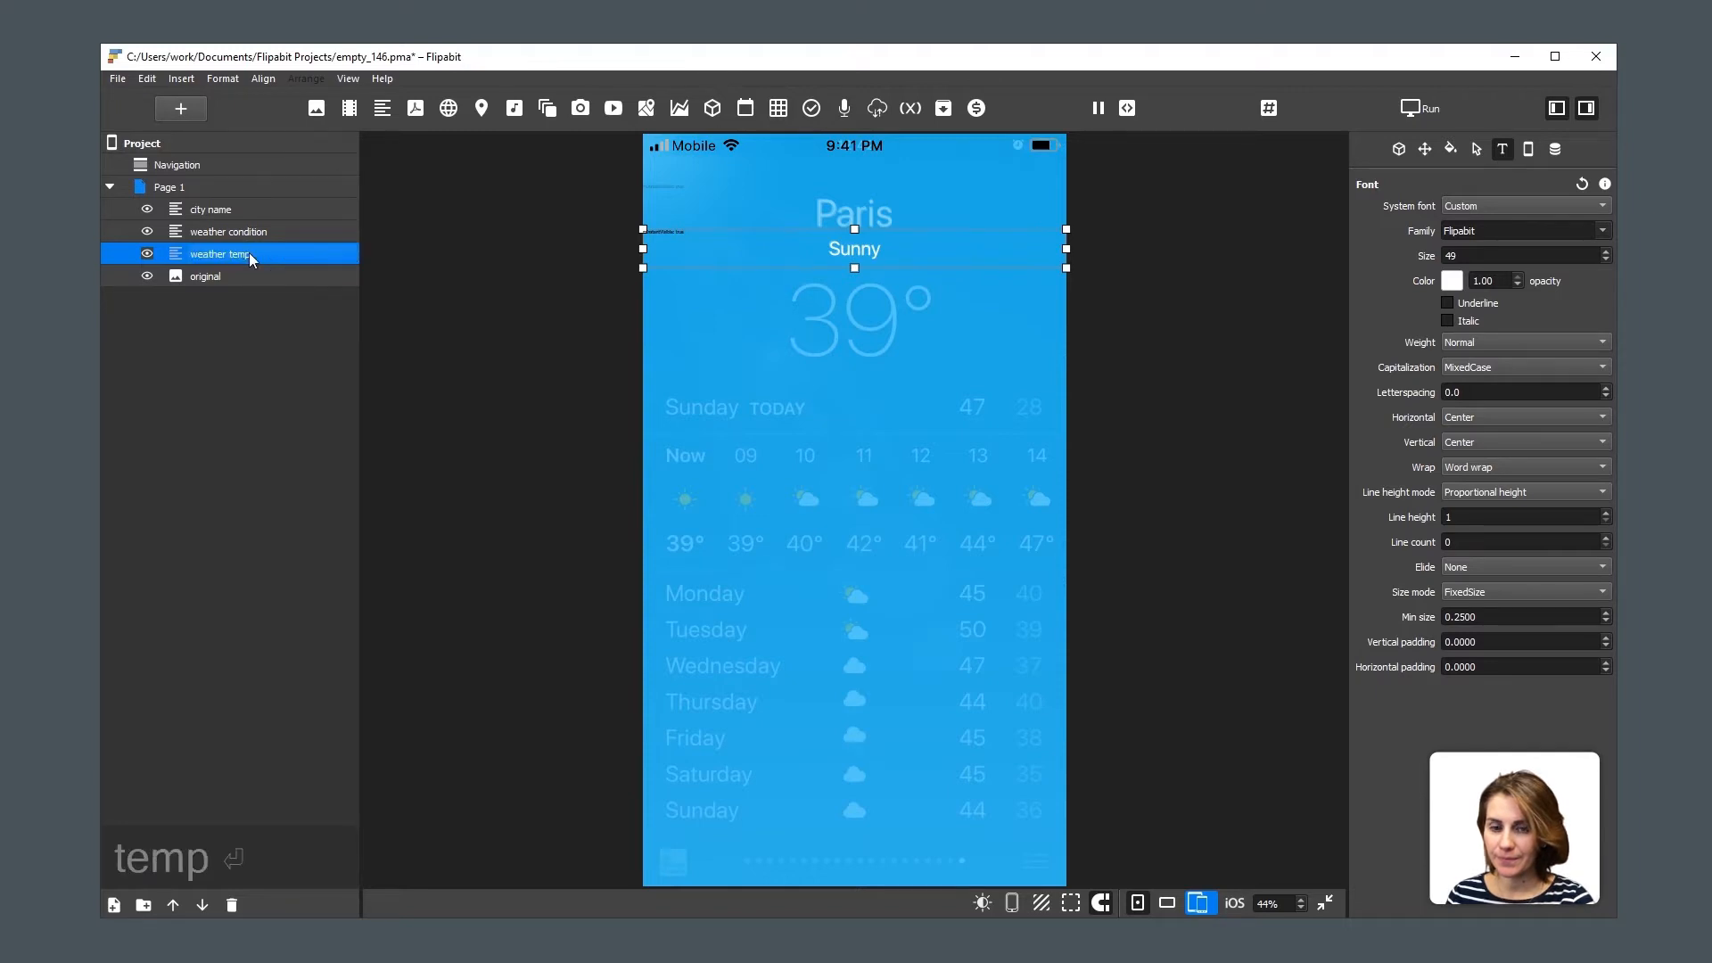
# Move and enlarge the weather temp box over the reference image's large temperature and change its text to 39.
pyautogui.moveTo(879, 248); pyautogui.dragTo(861, 369)
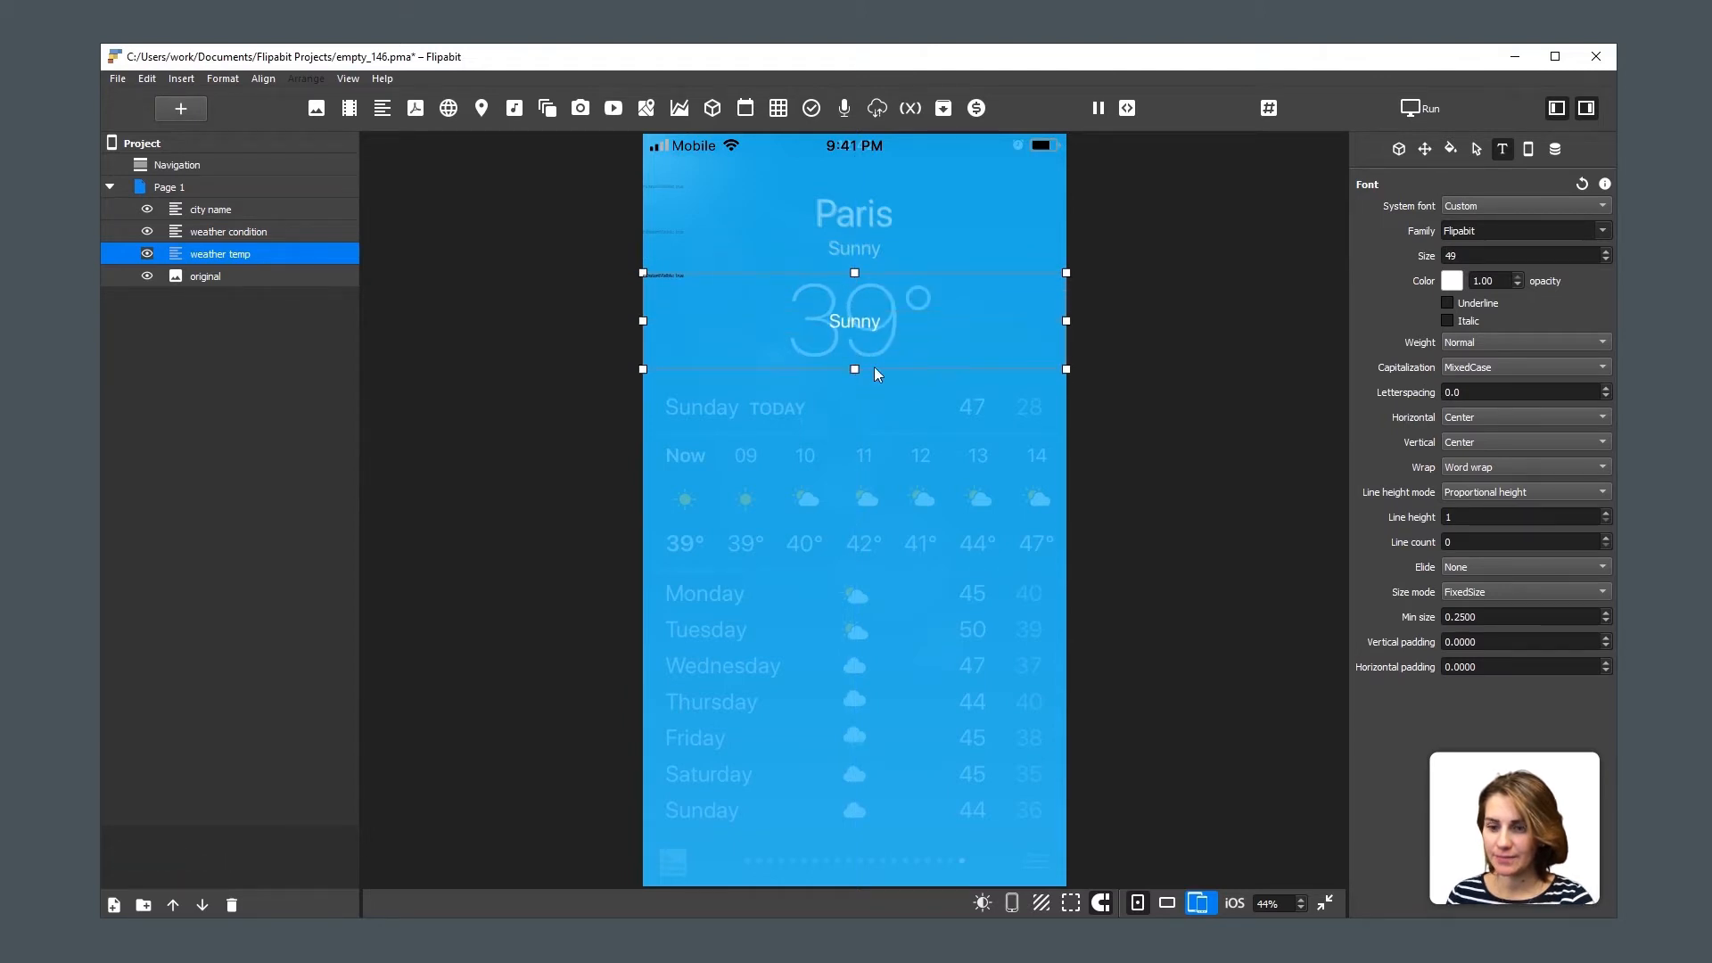
pyautogui.click(1398, 149)
pyautogui.doubleClick(1463, 222)
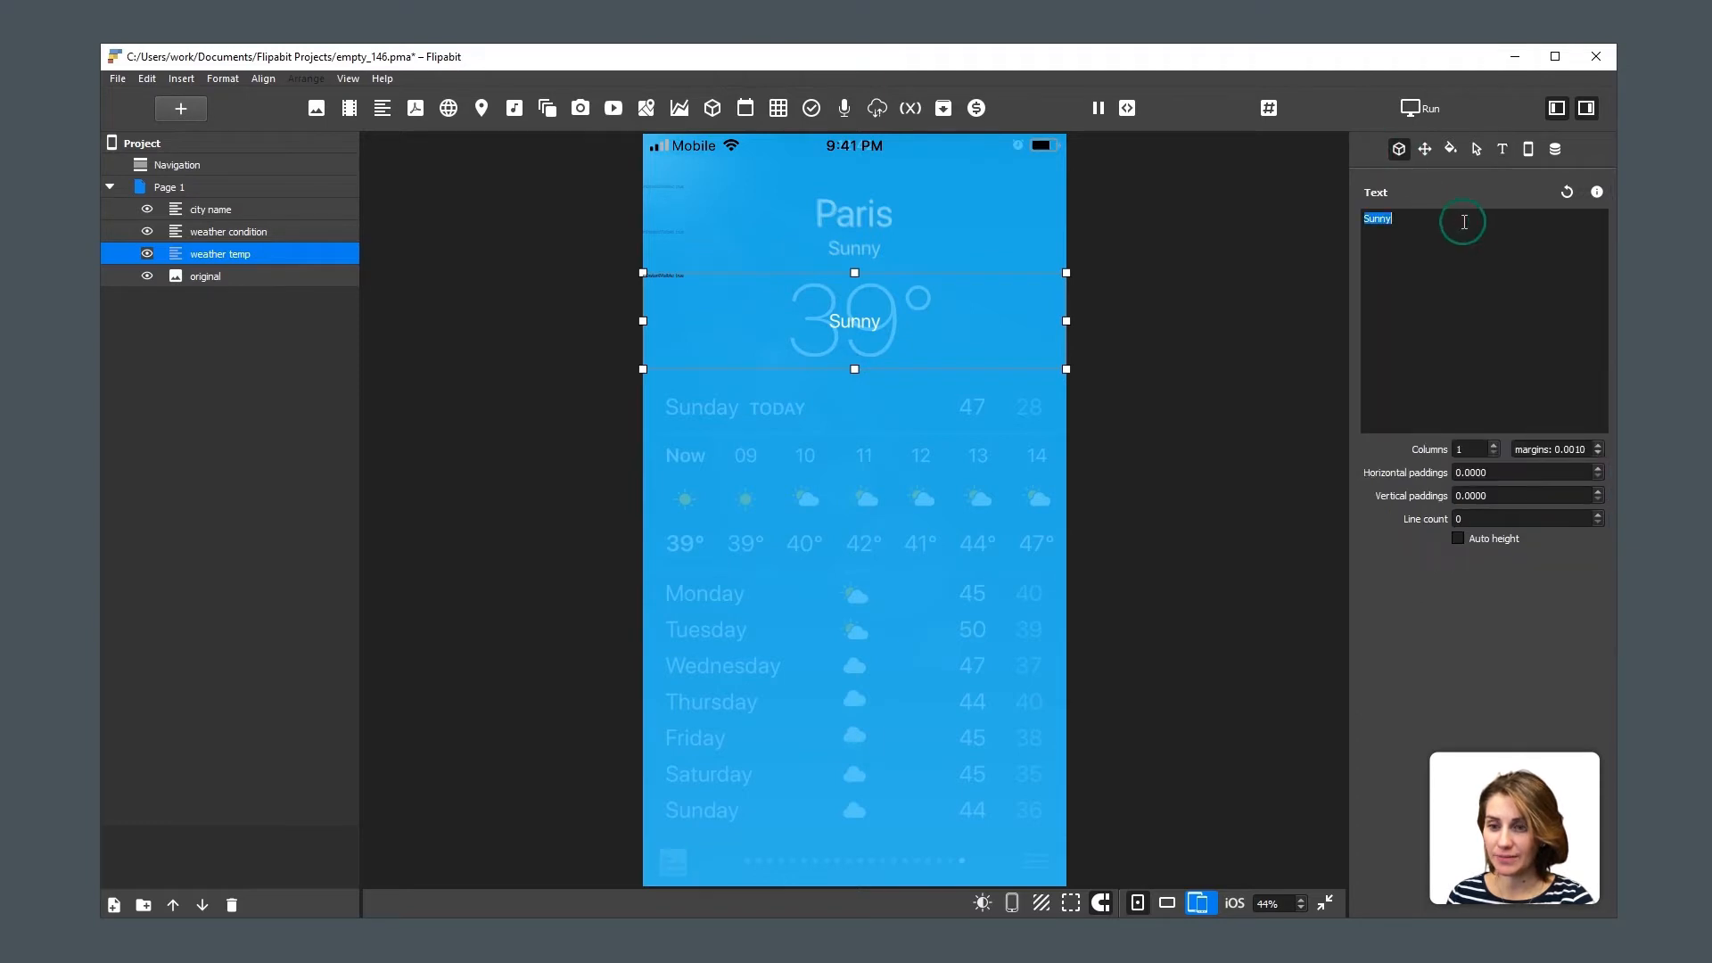
pyautogui.write('39')
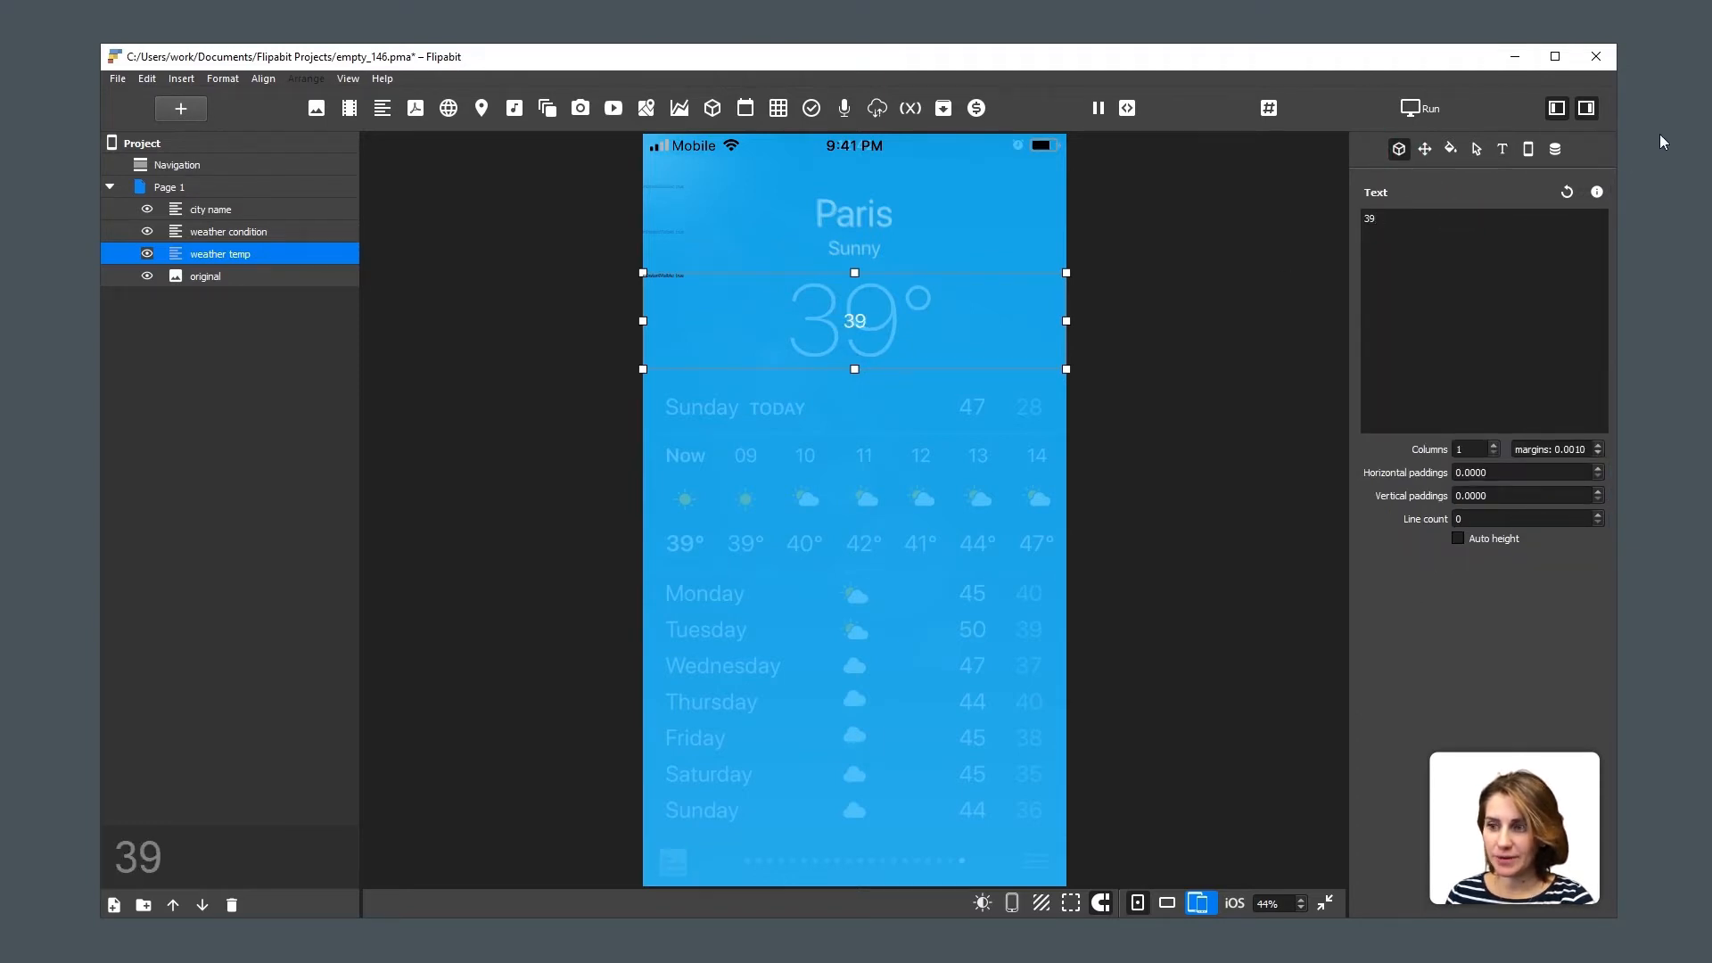
# Switch to the browser, copy the degree symbol from the Google results, and append it to the weather temp text in Flipabit.
pyautogui.hotkey('alt', 'Tab')
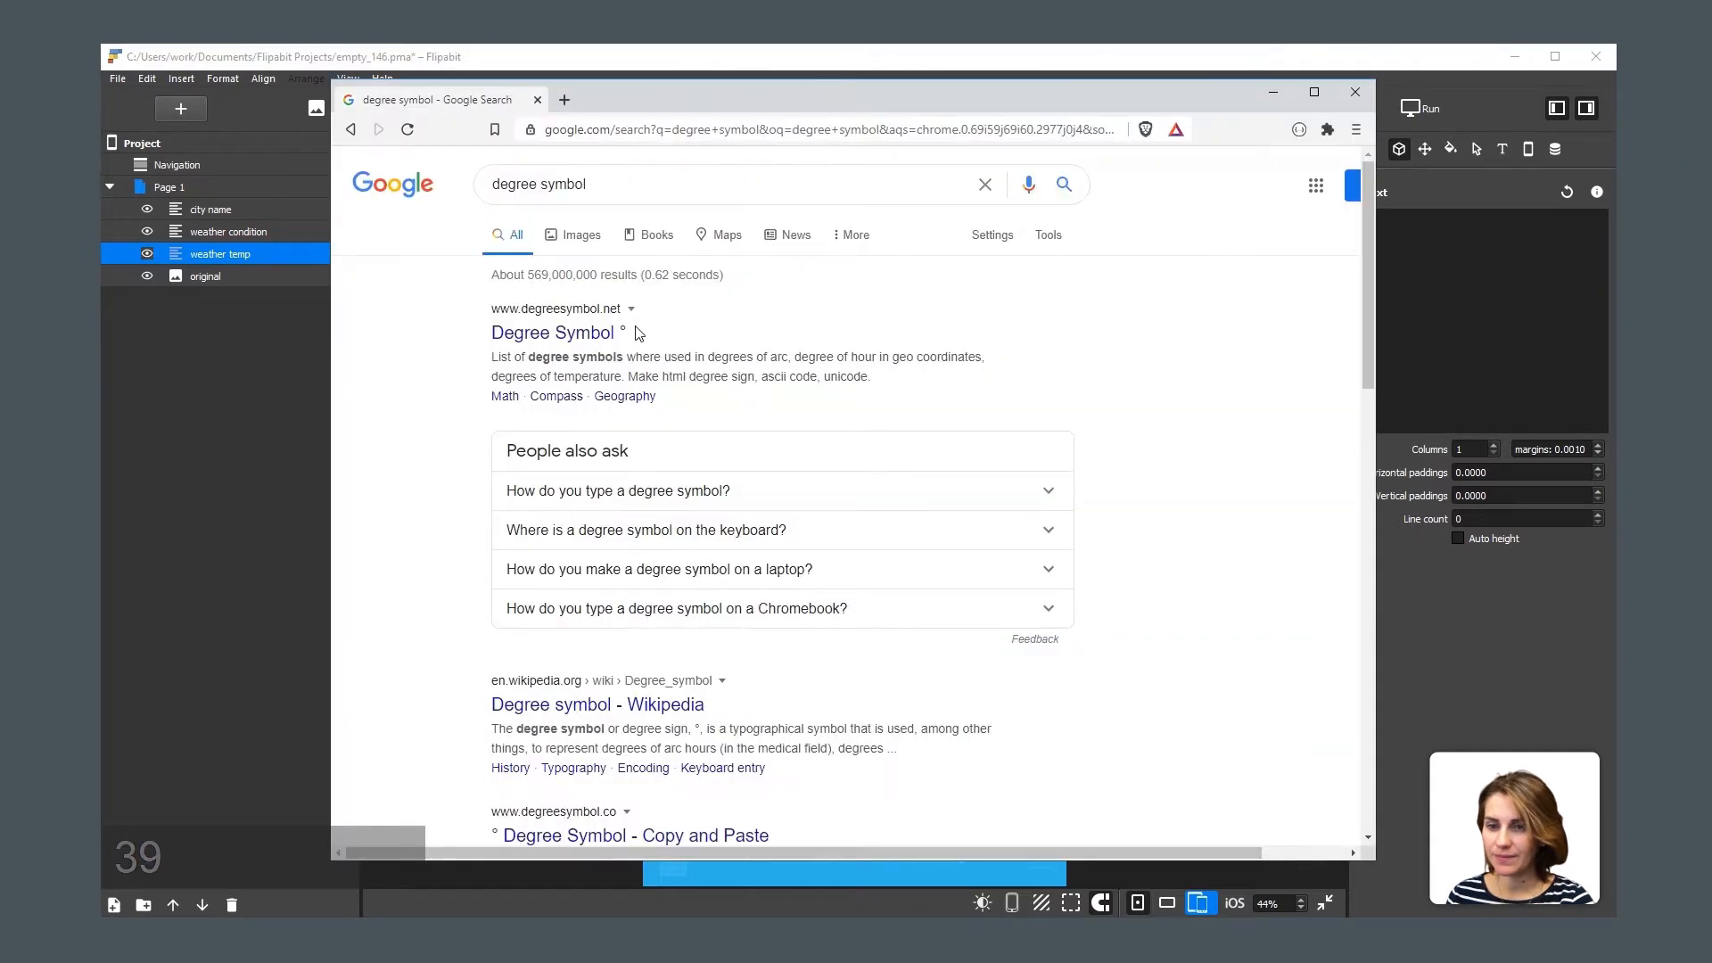
pyautogui.moveTo(630, 333); pyautogui.dragTo(619, 332)
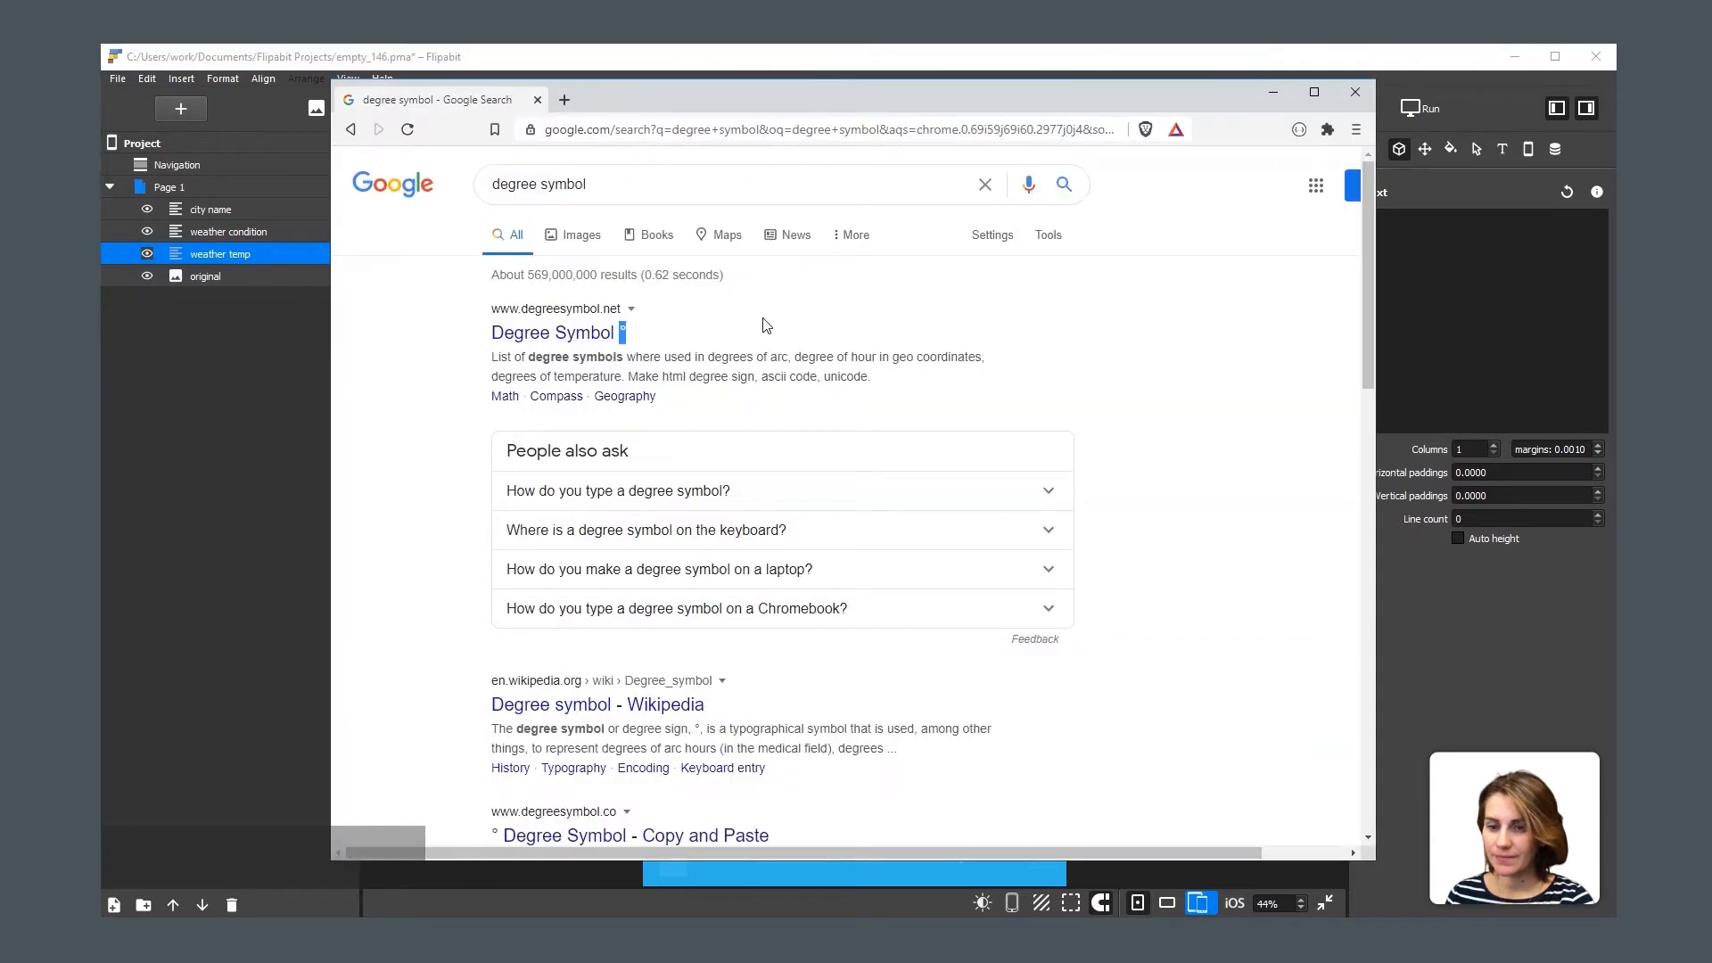
pyautogui.hotkey('ctrl', 'c')
pyautogui.click(1452, 662)
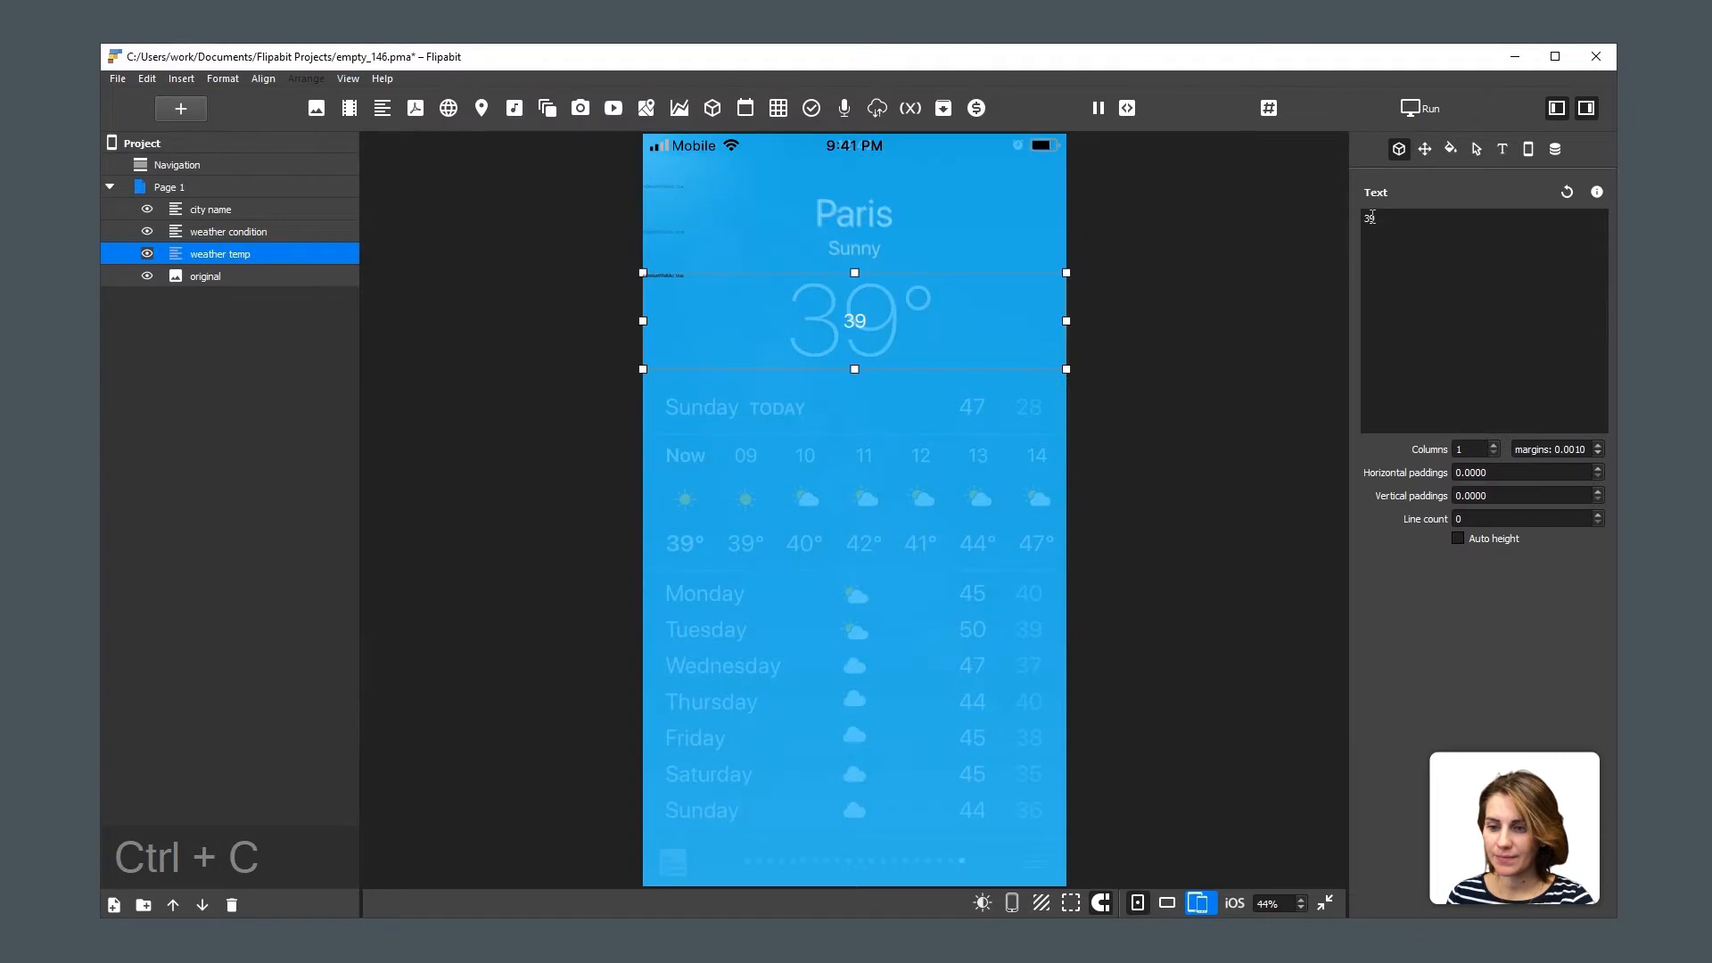
pyautogui.click(1411, 223)
pyautogui.hotkey('ctrl', 'v')
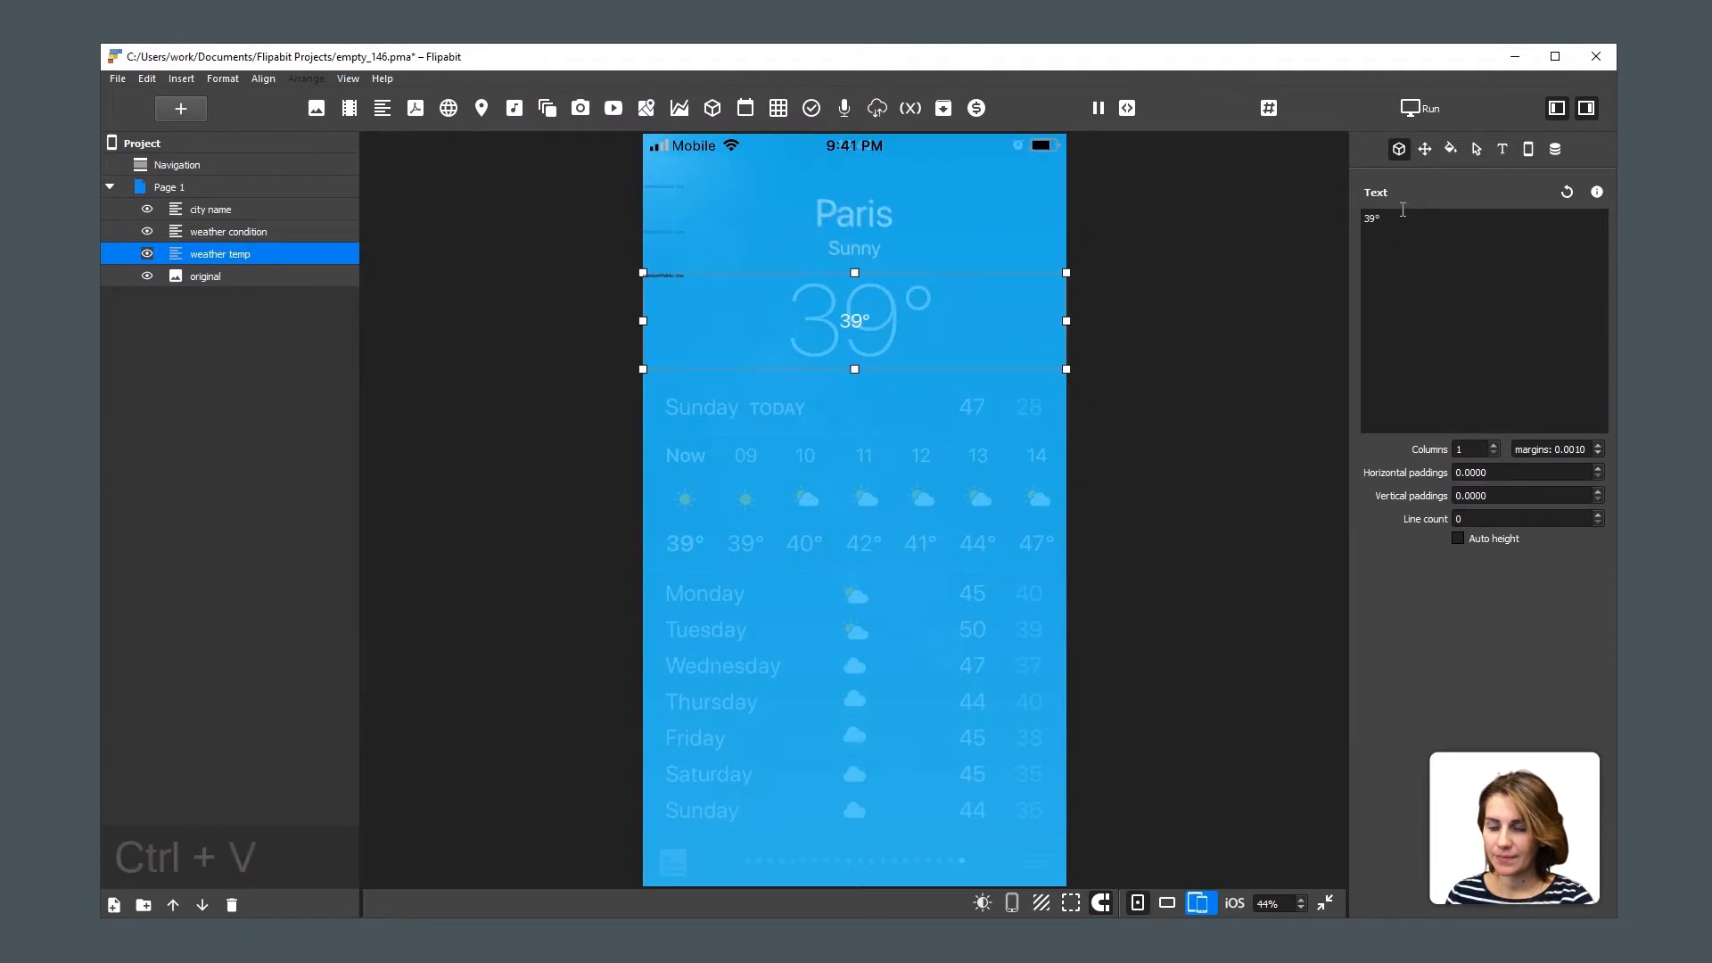
# Set the 39° text's font size to 249 and its weight to Light.
pyautogui.click(1503, 149)
pyautogui.doubleClick(1483, 256)
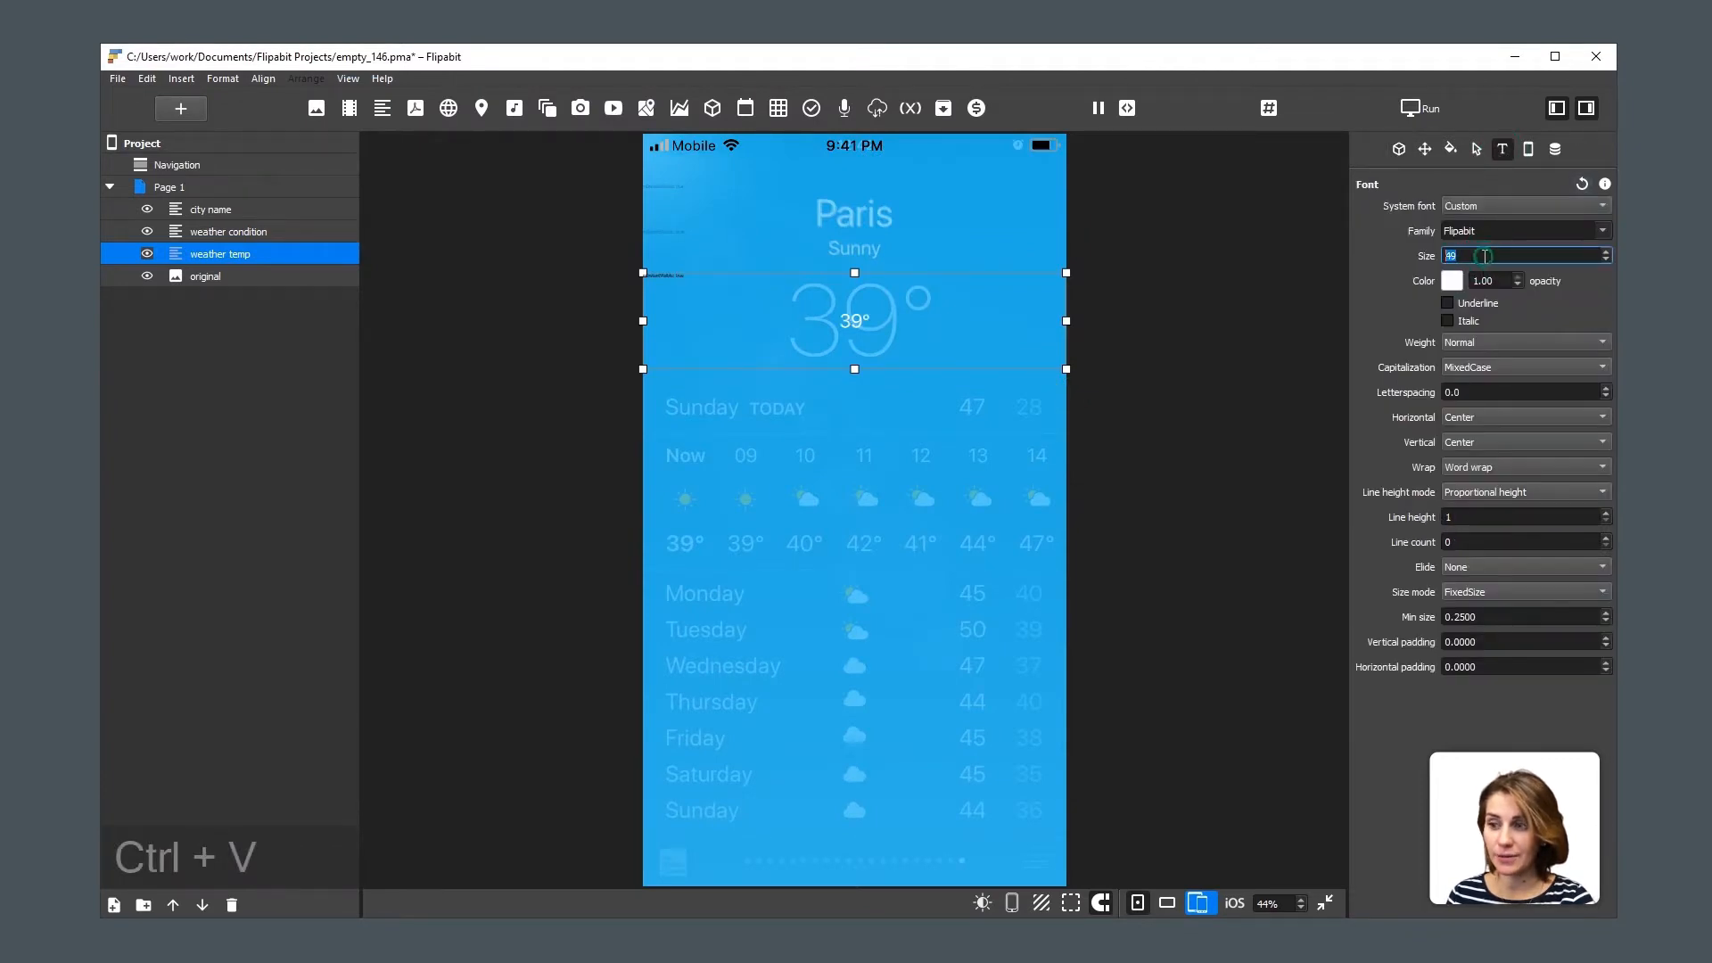
pyautogui.write('199')
pyautogui.press('Return')
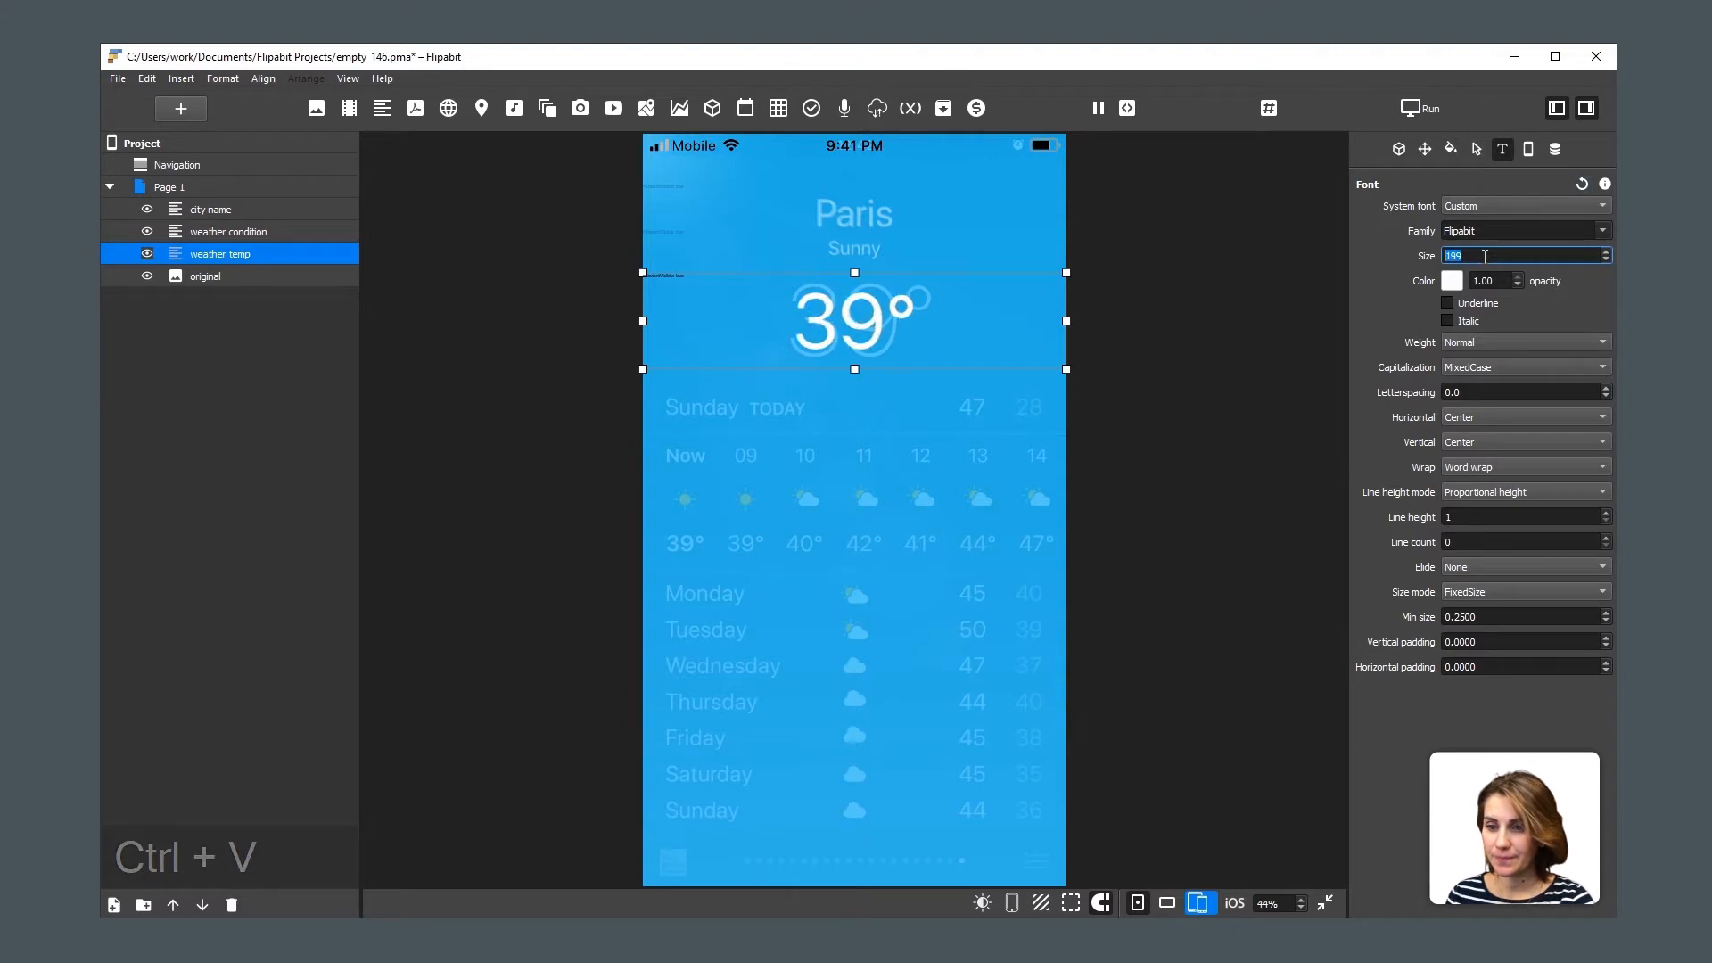
pyautogui.scroll(4, 1485, 256)
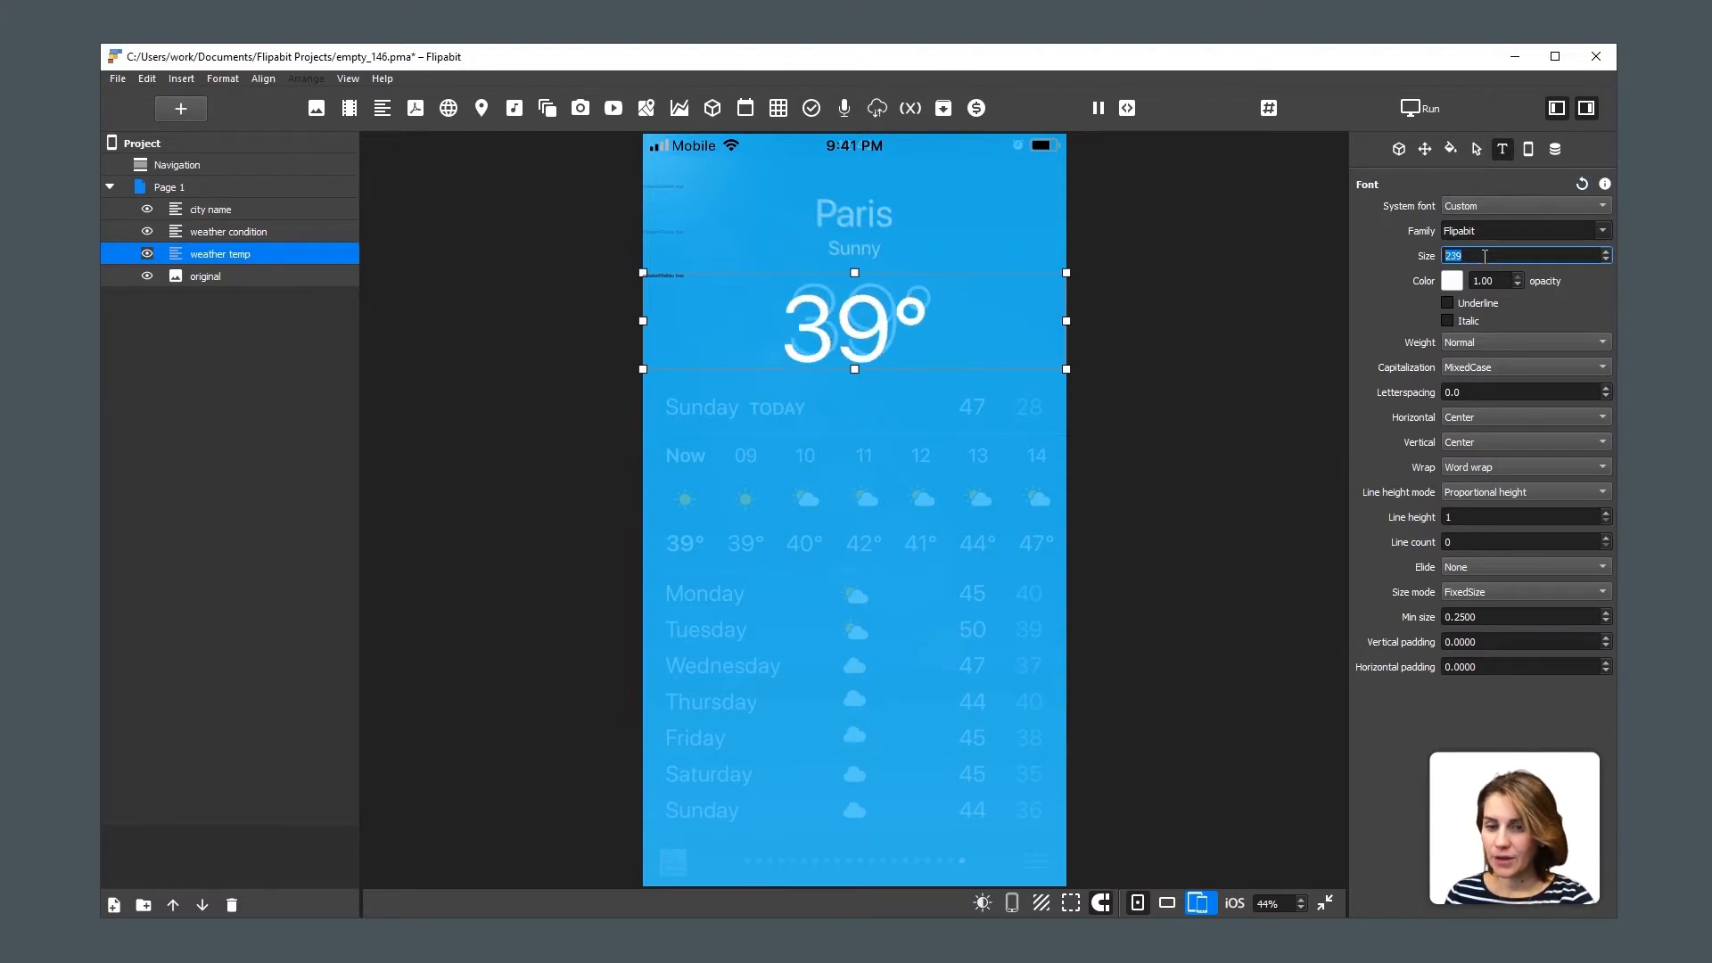
pyautogui.scroll(1, 1485, 256)
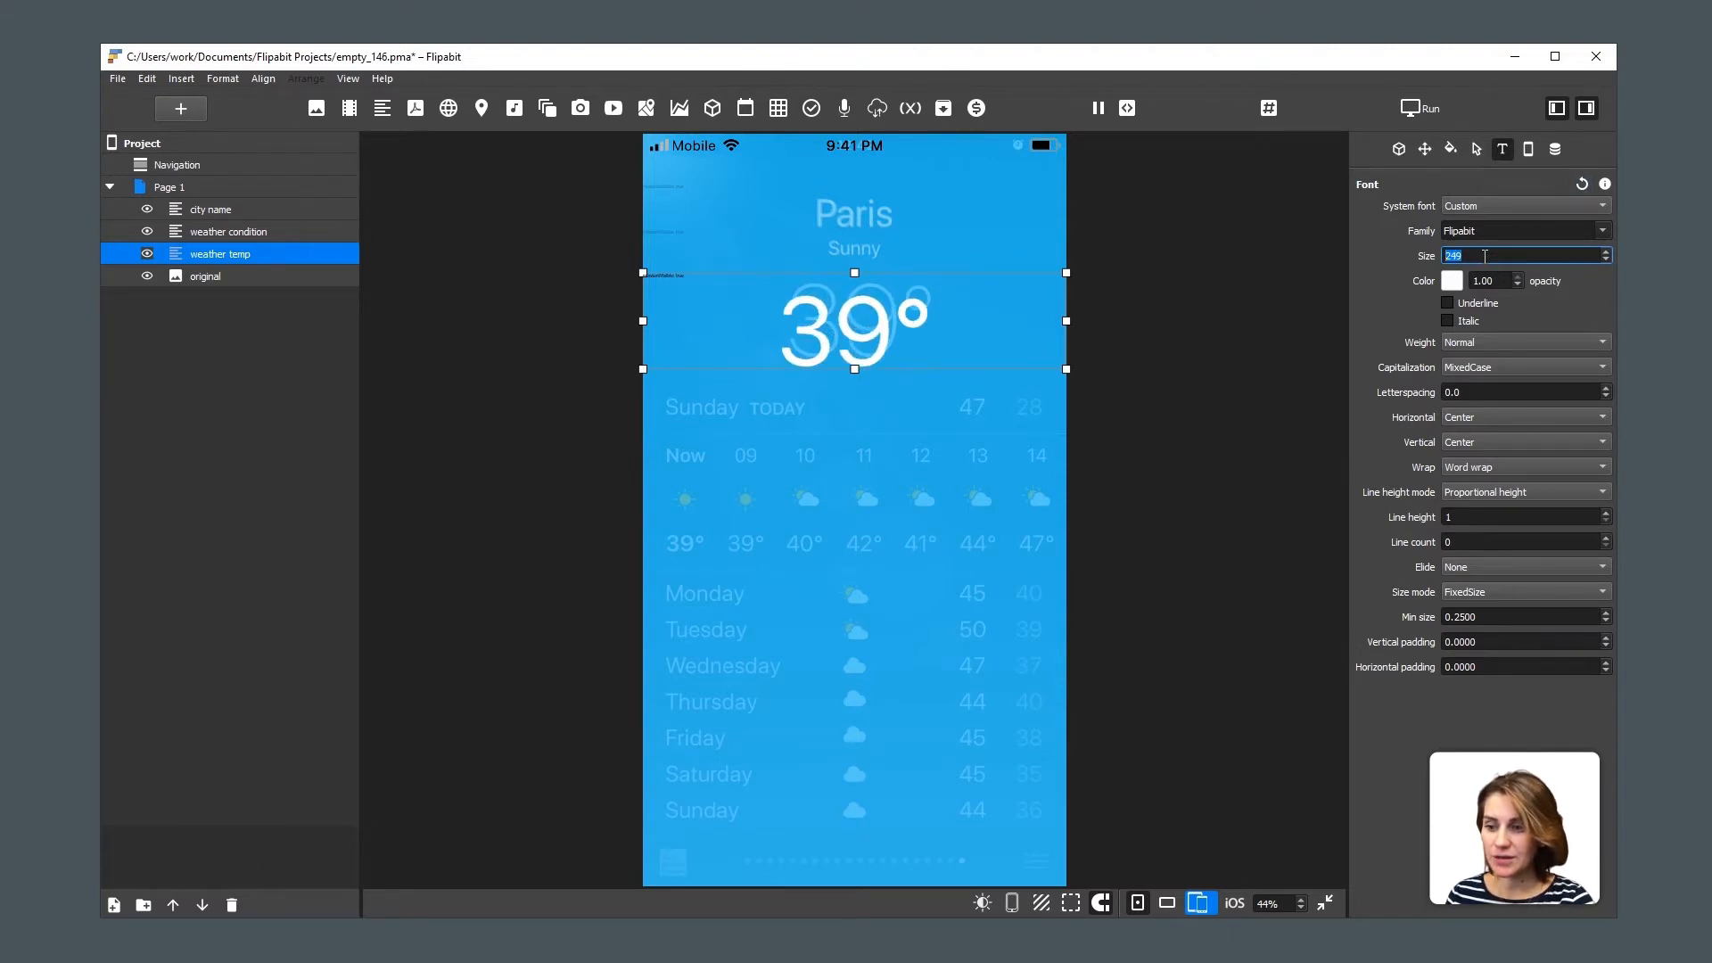
pyautogui.click(1508, 341)
pyautogui.click(1522, 324)
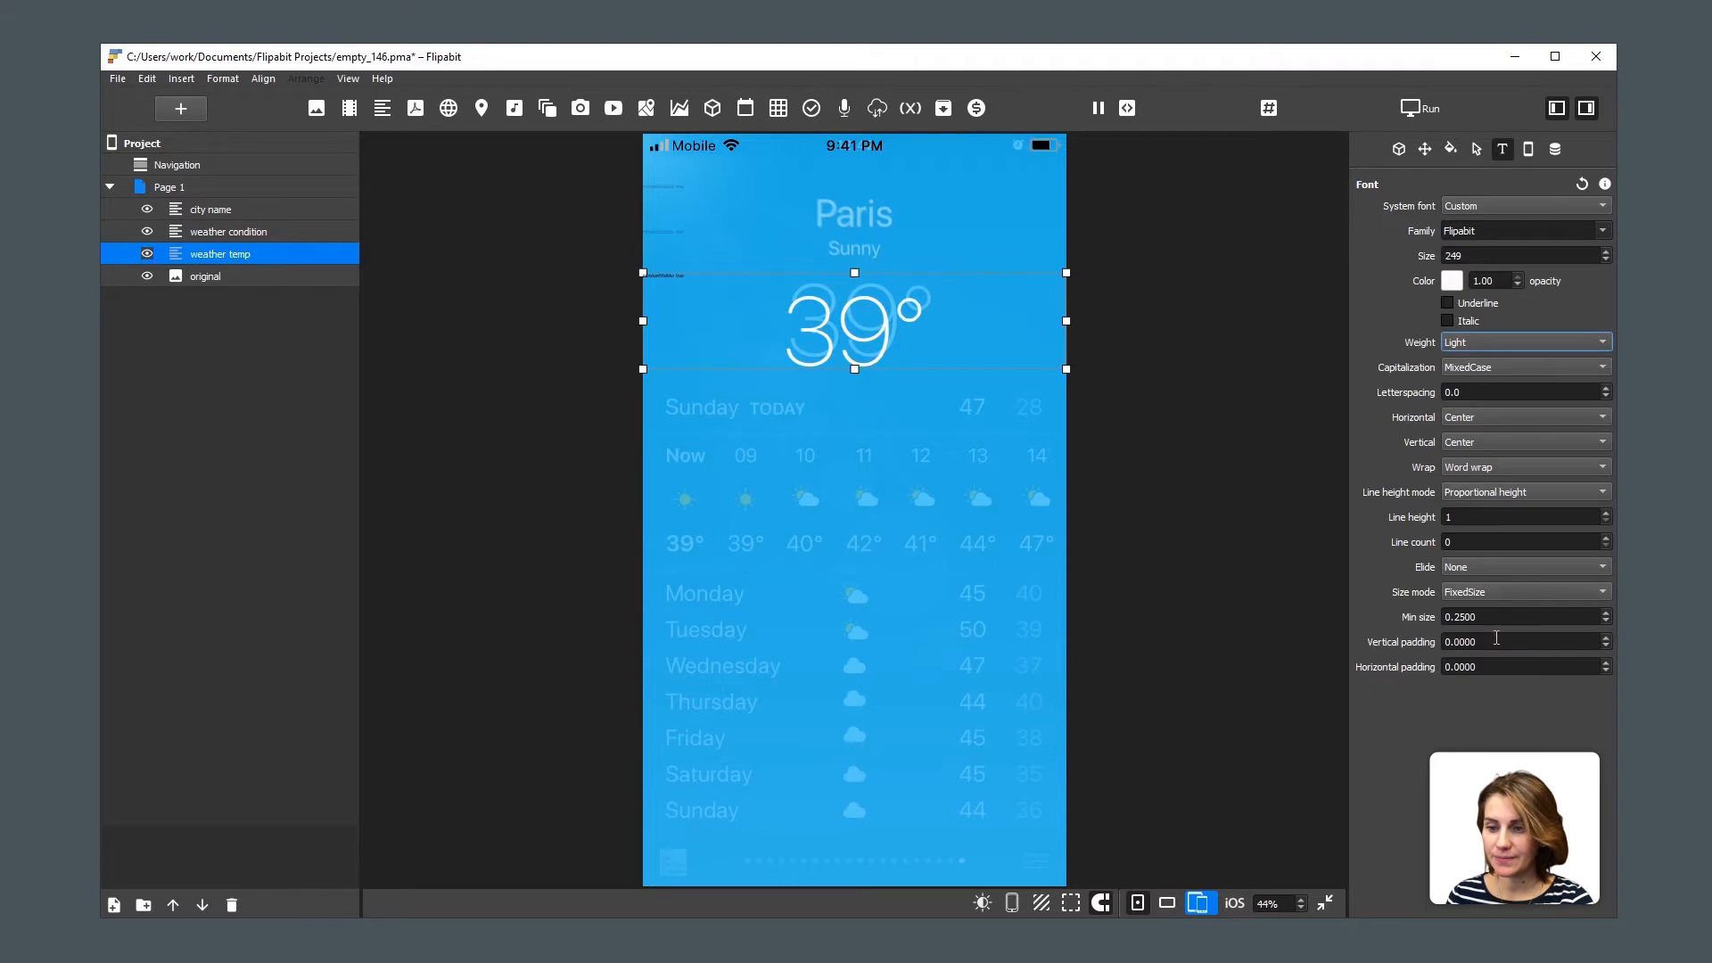
# Set the 39° text's vertical padding to -0.0140 to align it with the reference temperature.
pyautogui.scroll(-7, 1494, 642)
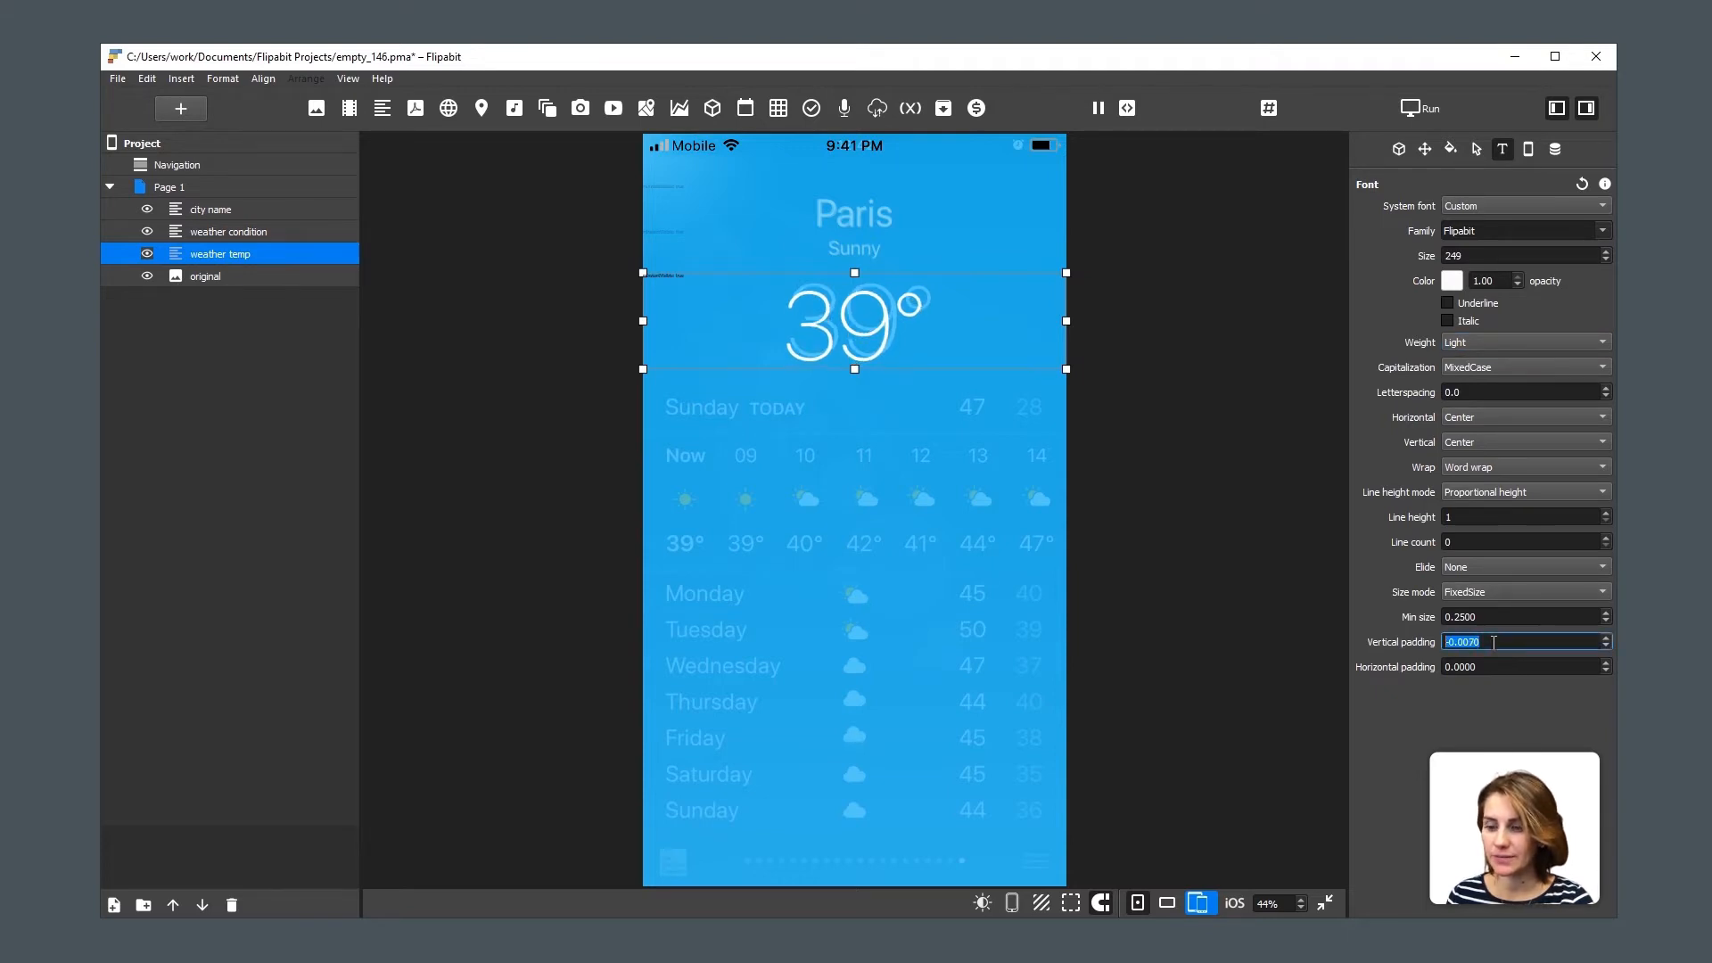
pyautogui.scroll(-6, 1494, 642)
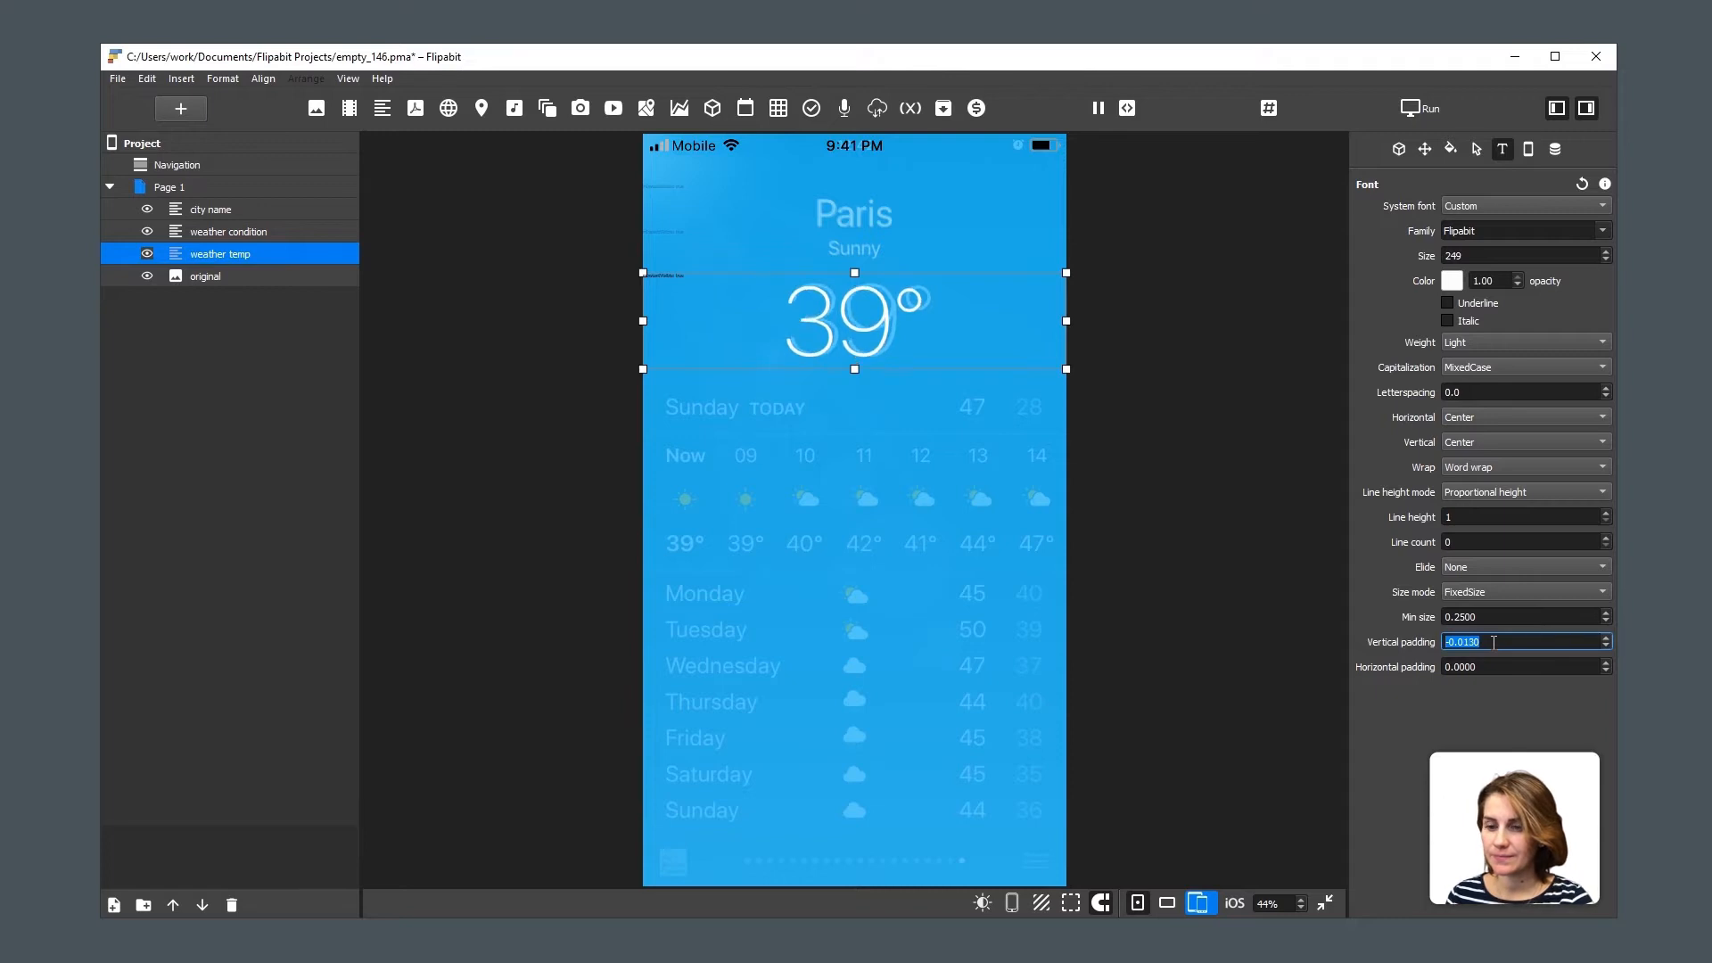
pyautogui.scroll(-1, 1494, 642)
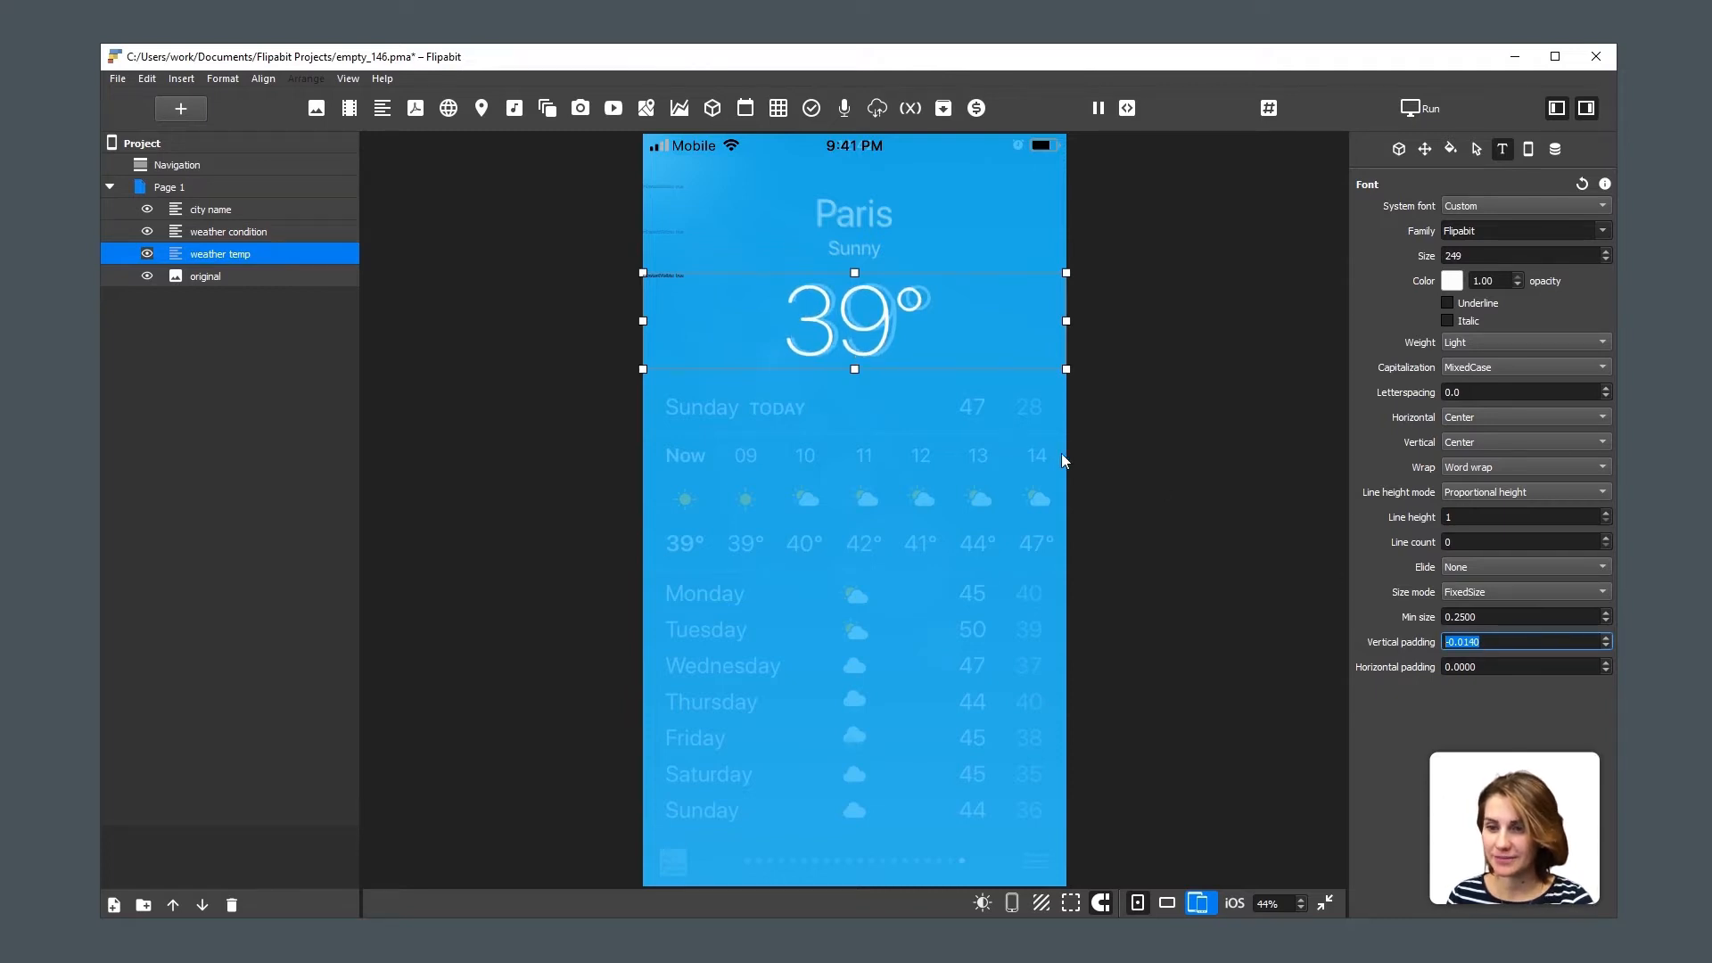
pyautogui.click(1151, 420)
# Duplicate the weather temp element, move the copy down over the Sunday TODAY row, and narrow it to end before the row's temperatures.
pyautogui.click(220, 258)
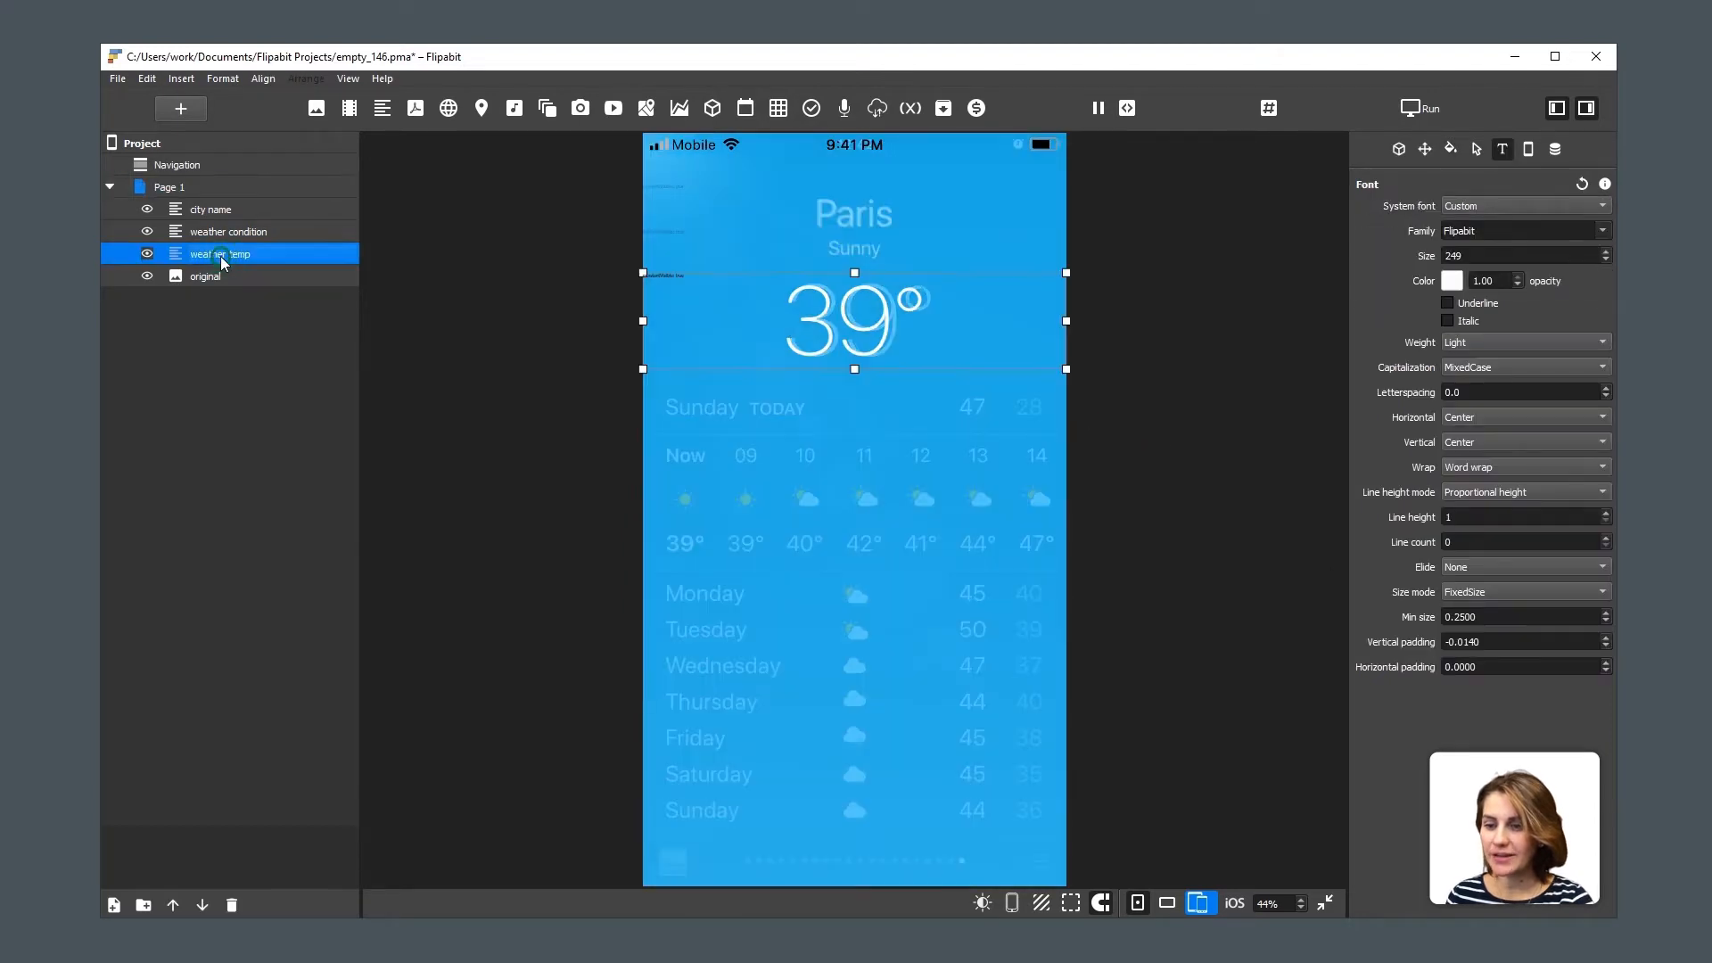
pyautogui.hotkey('ctrl', 'd')
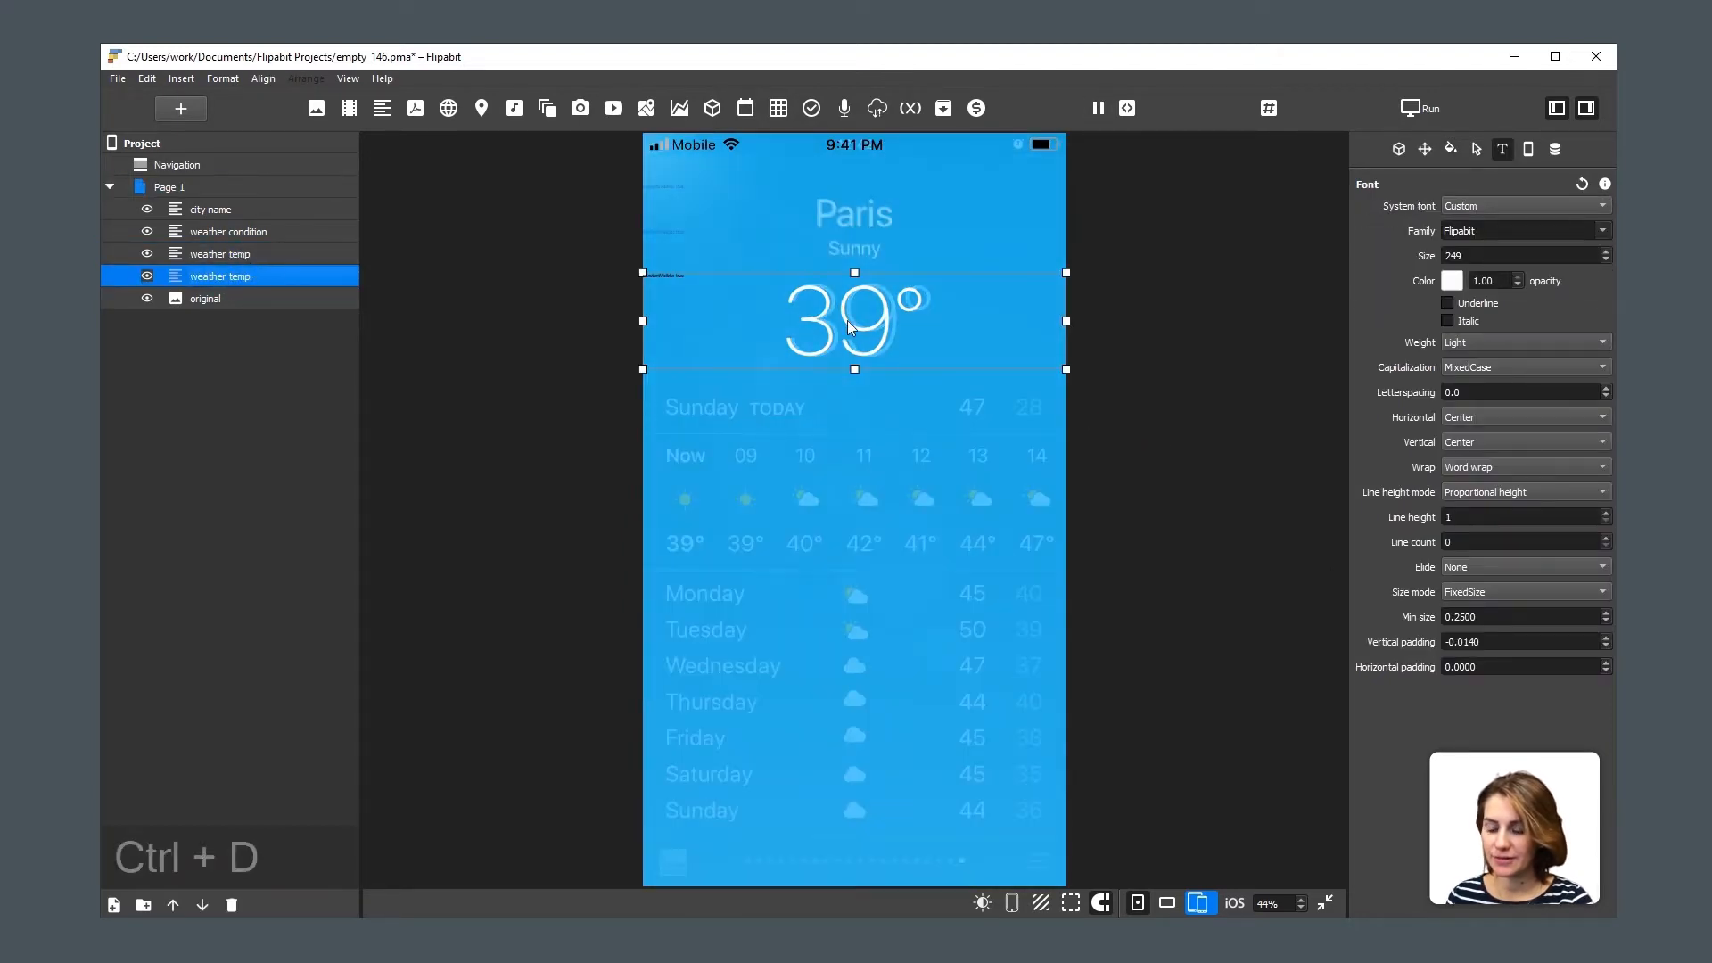
pyautogui.moveTo(847, 323); pyautogui.dragTo(849, 407)
pyautogui.moveTo(1067, 405); pyautogui.dragTo(946, 410)
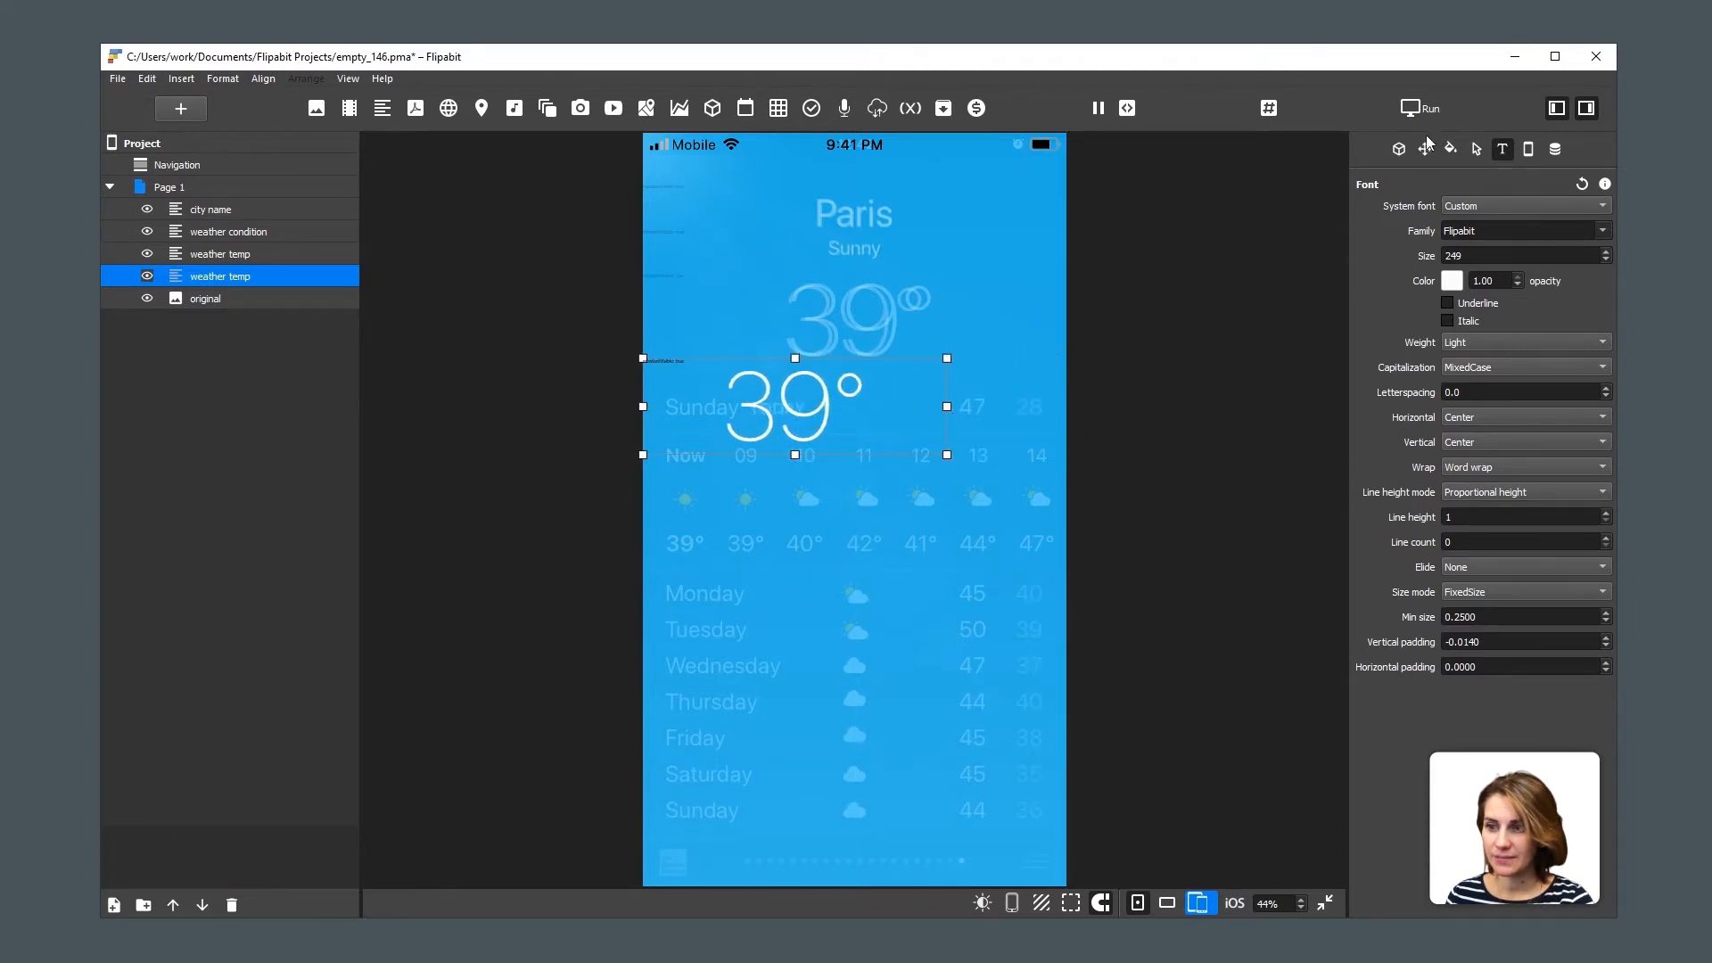
# Replace the duplicated 39° element's text with "Sunday TODAY".
pyautogui.click(1400, 149)
pyautogui.click(1485, 254)
pyautogui.hotkey('ctrl', 'a')
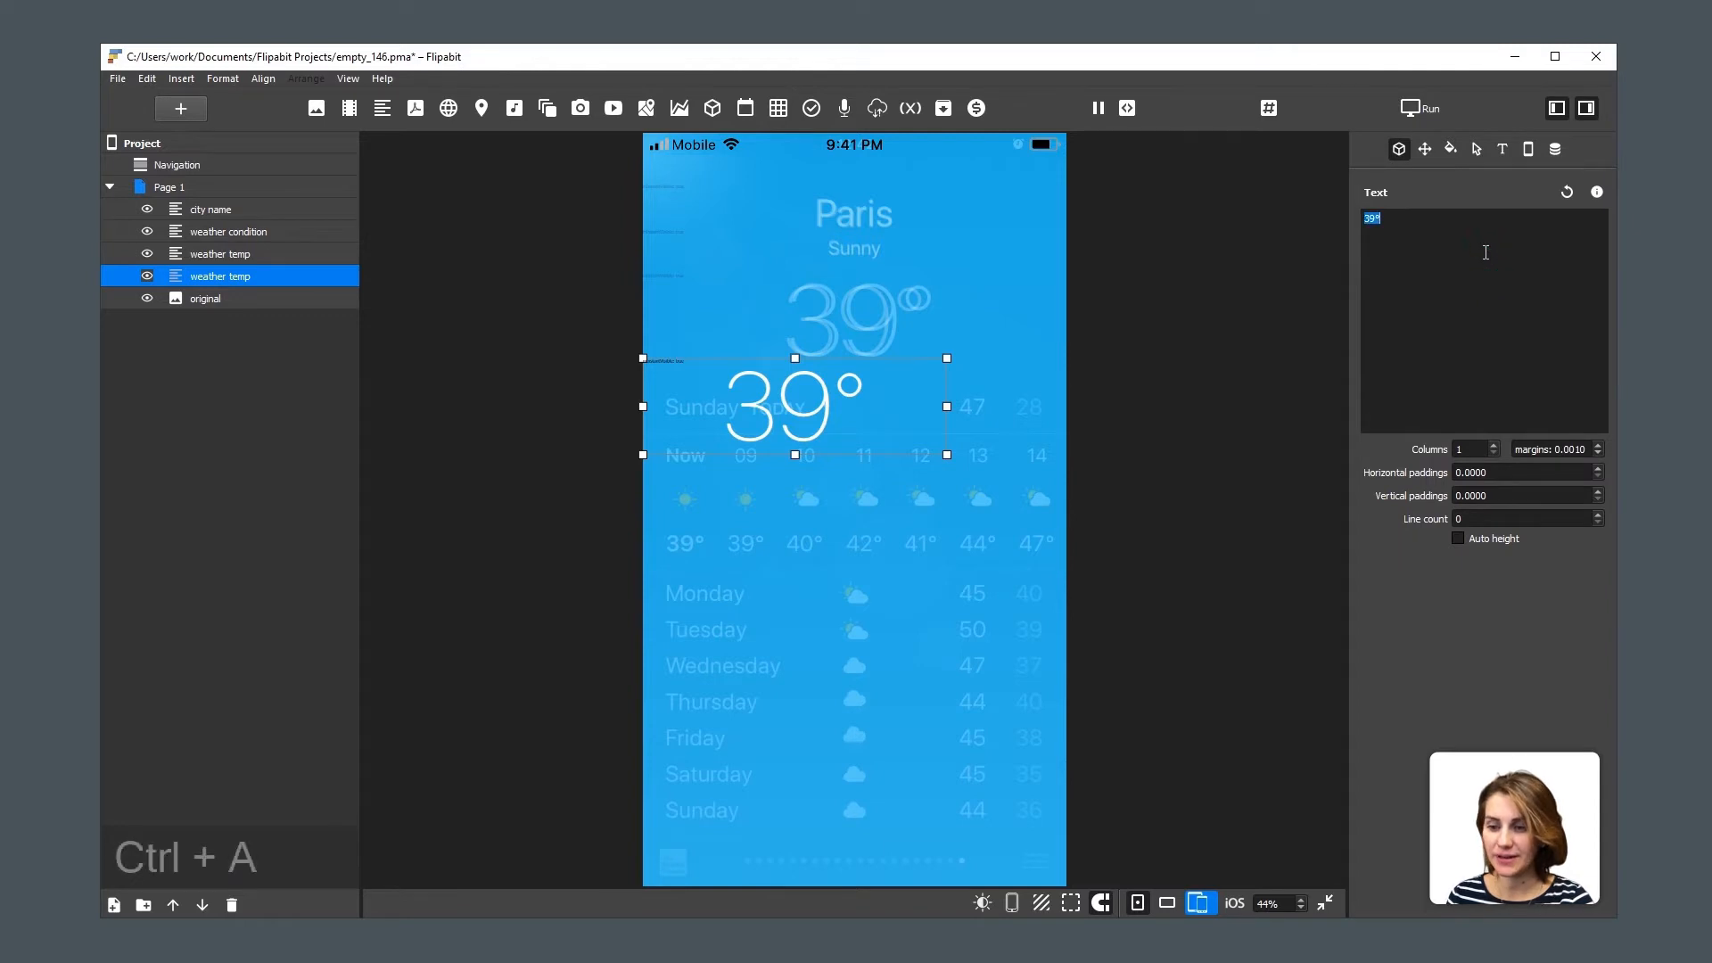
pyautogui.write('SUNDA')
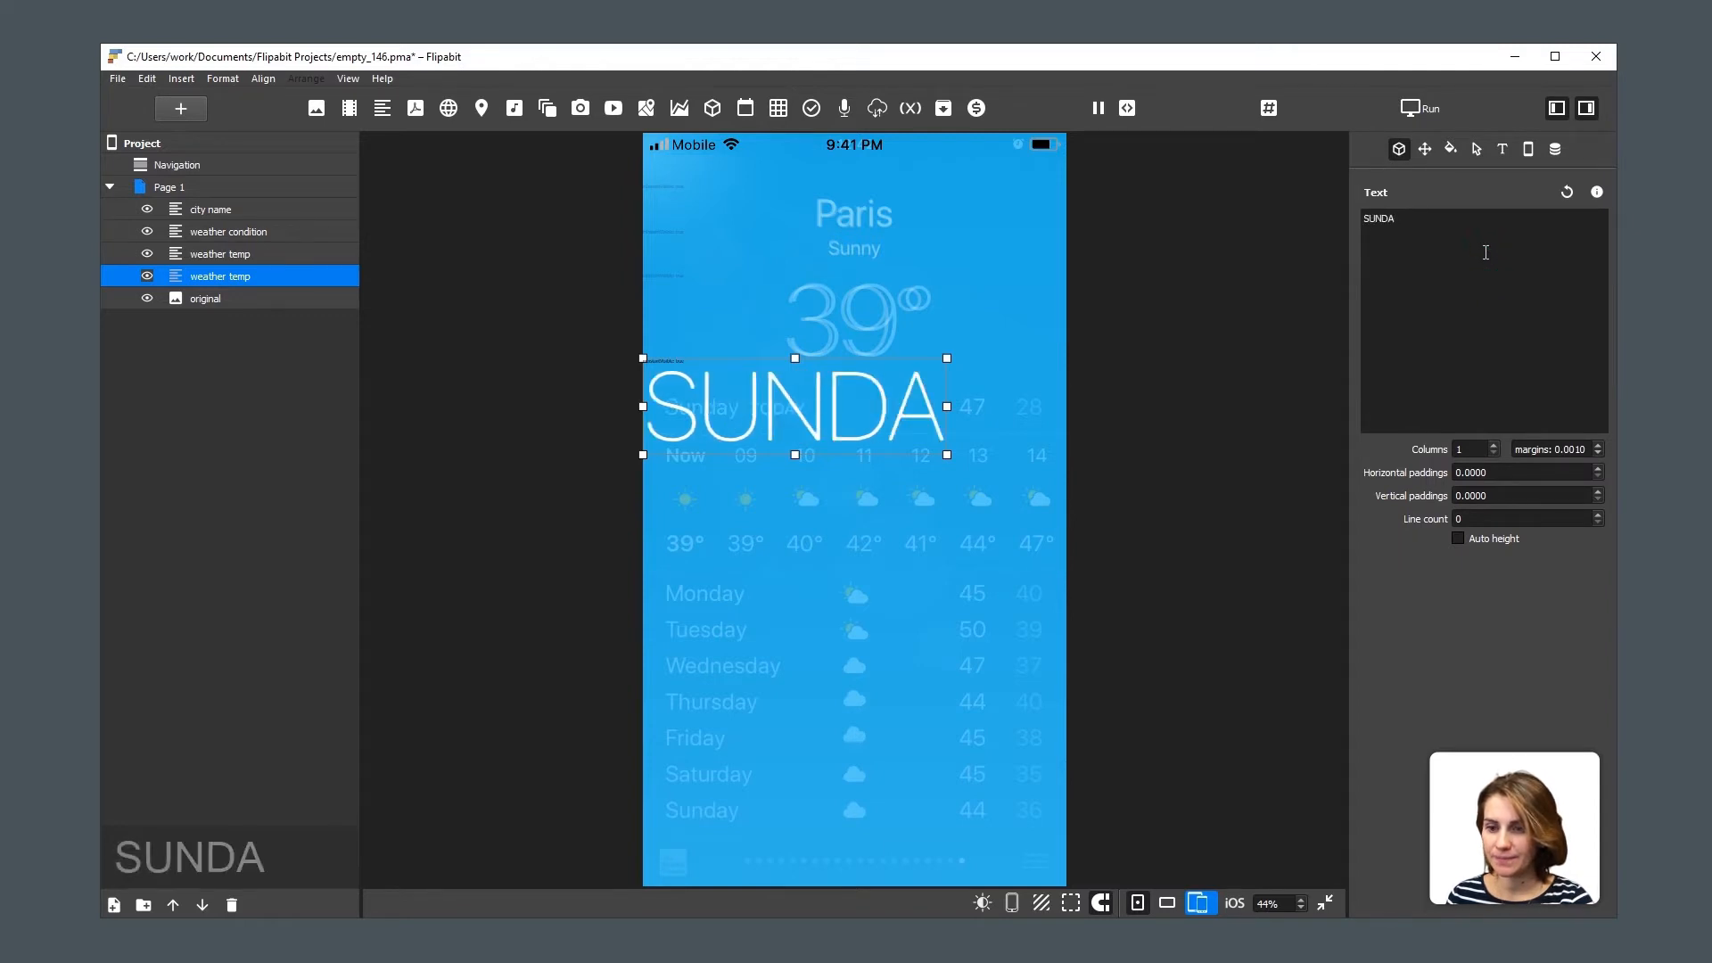
pyautogui.hotkey('ctrl', 'a')
pyautogui.write('Sund')
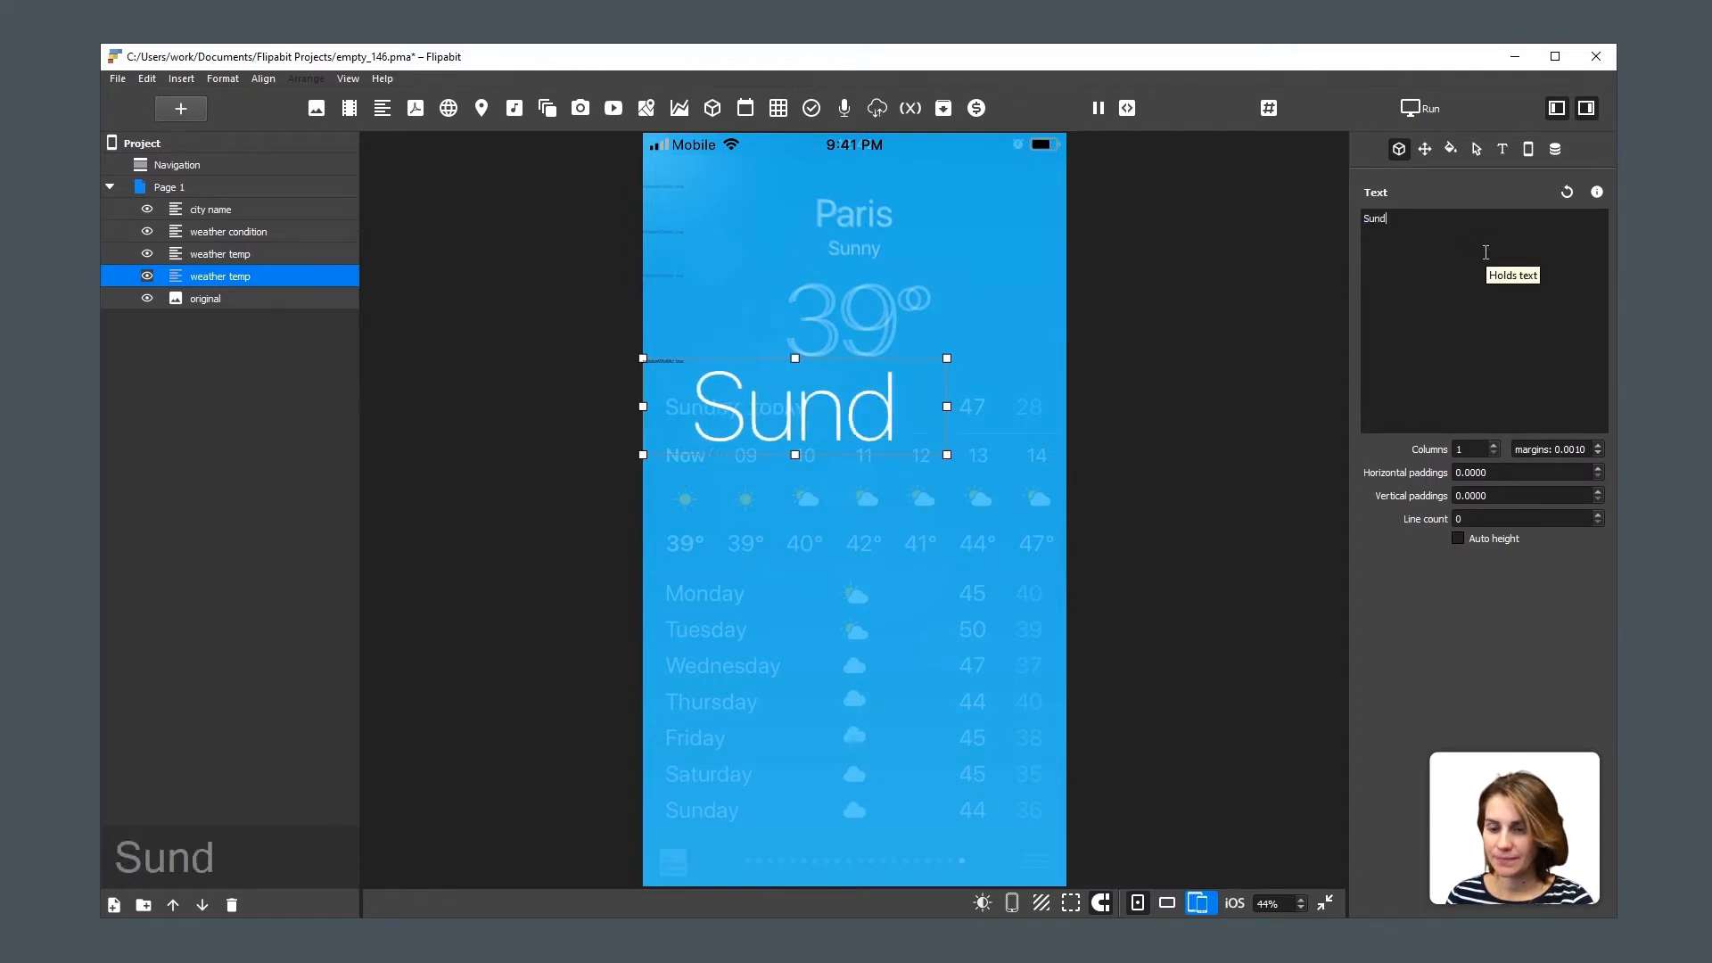
pyautogui.write('ay TODA')
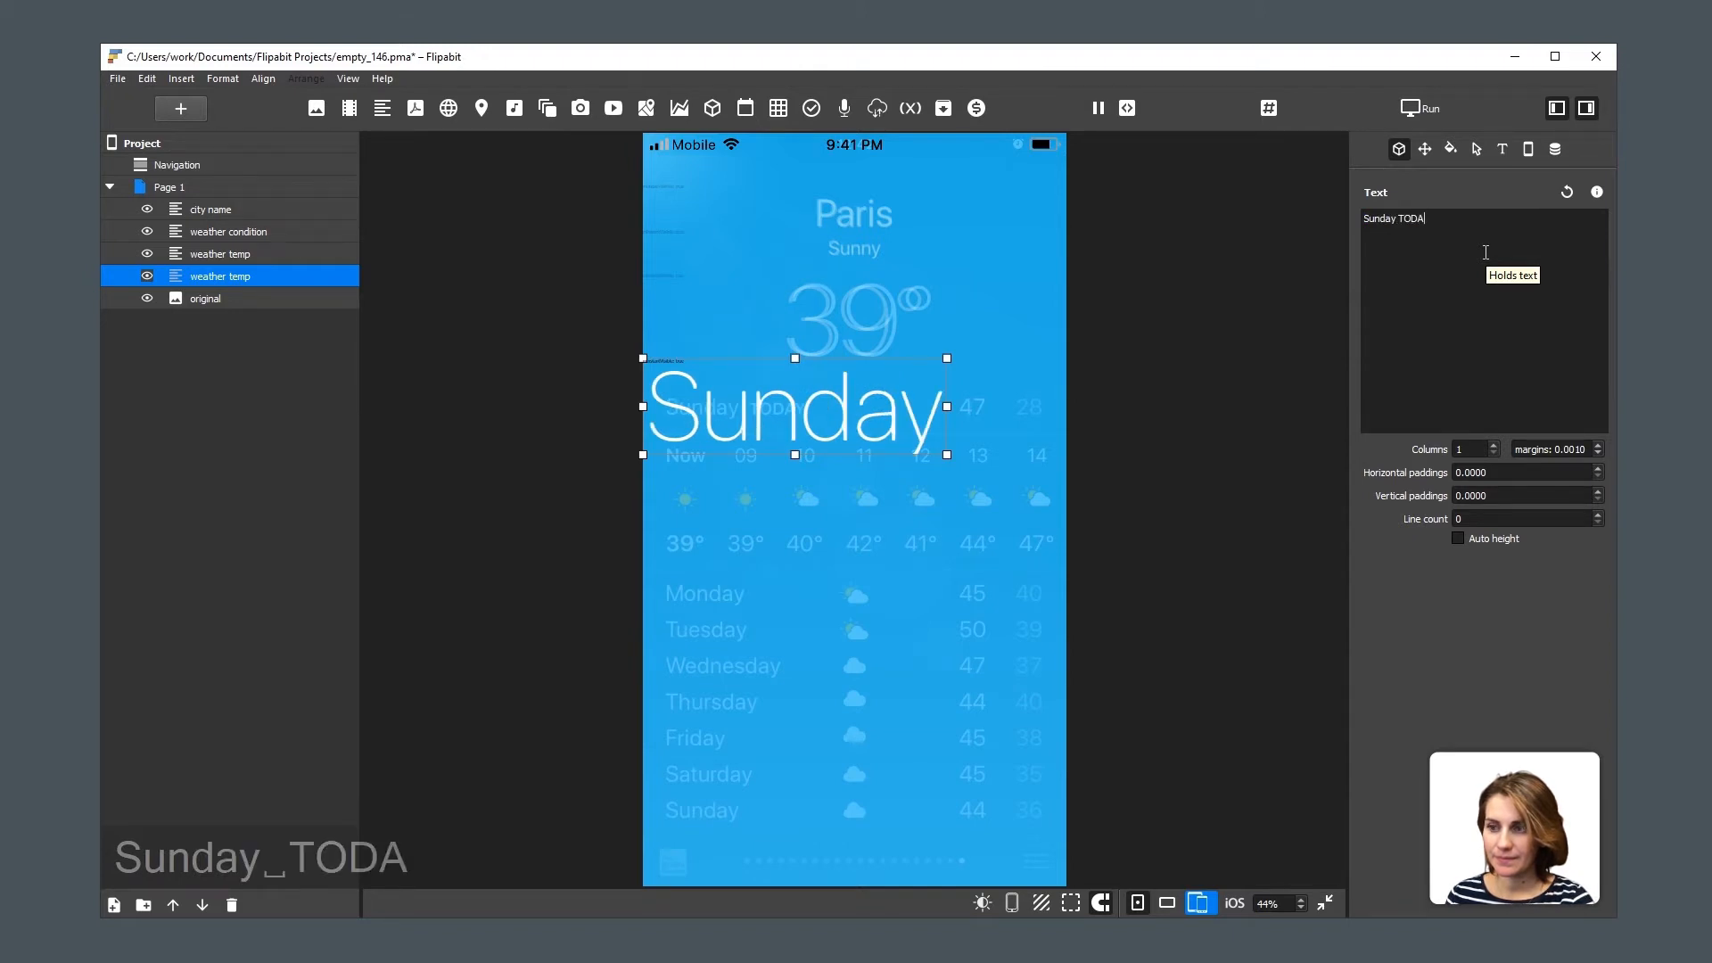
pyautogui.write('Y')
# Set the Sunday TODAY text's weight to Normal and its font size to 60.
pyautogui.click(1503, 150)
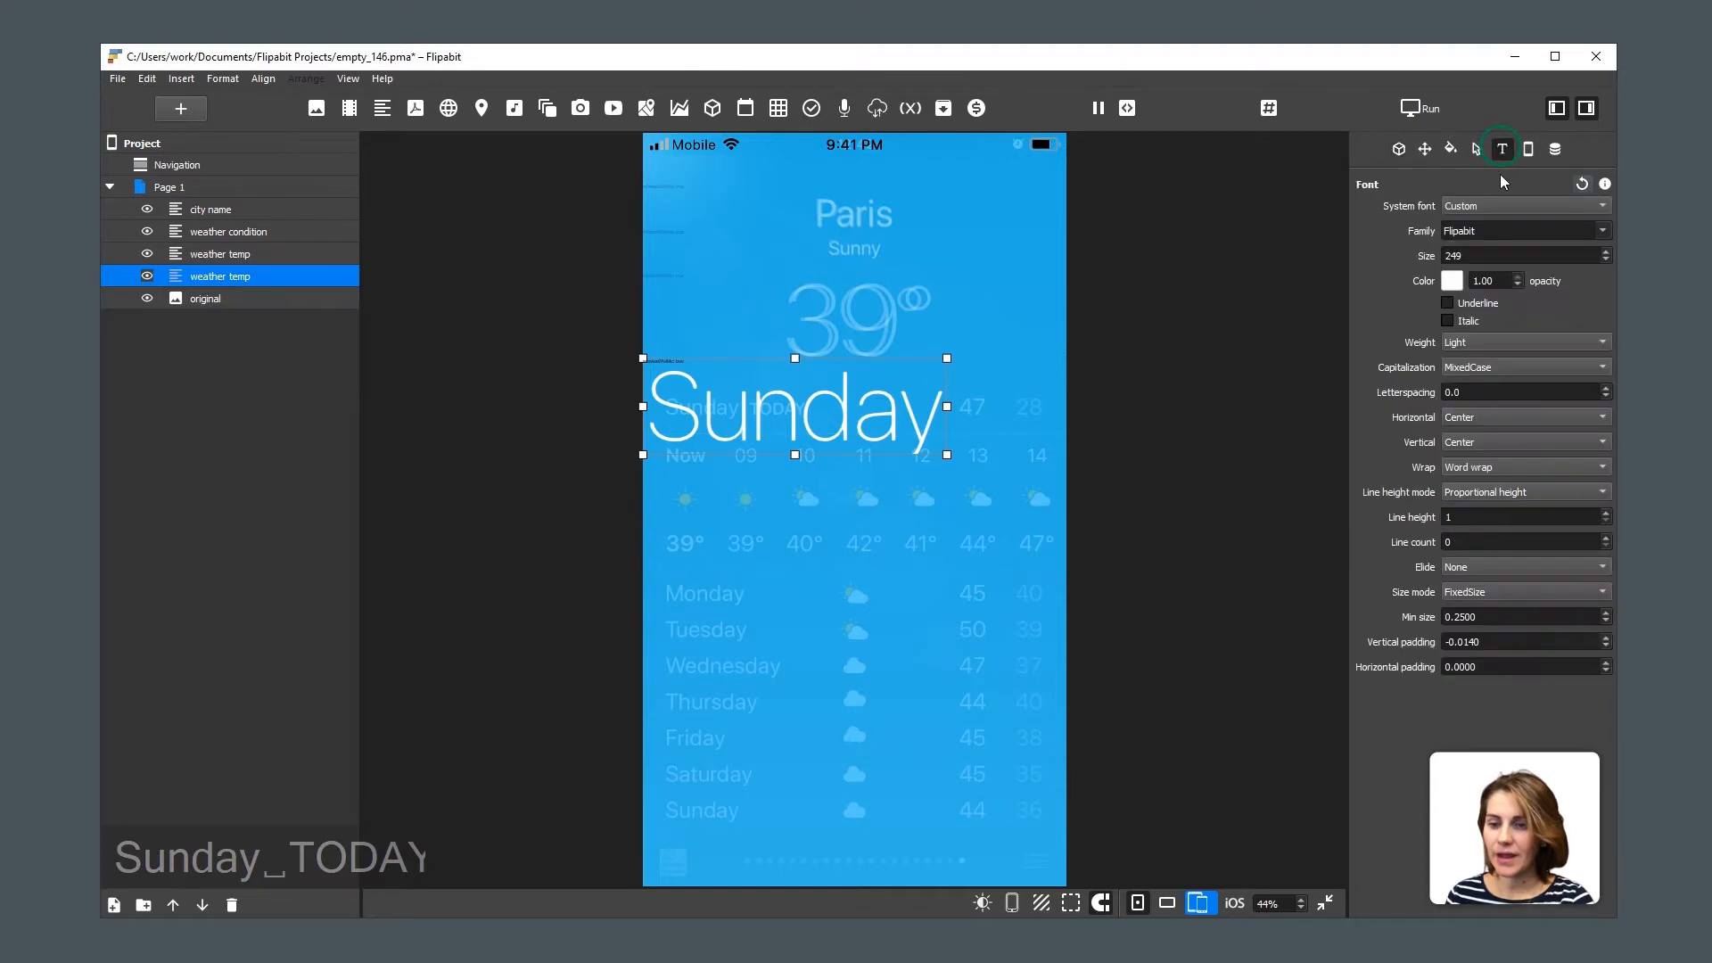
pyautogui.doubleClick(1471, 256)
pyautogui.scroll(-20, 1471, 256)
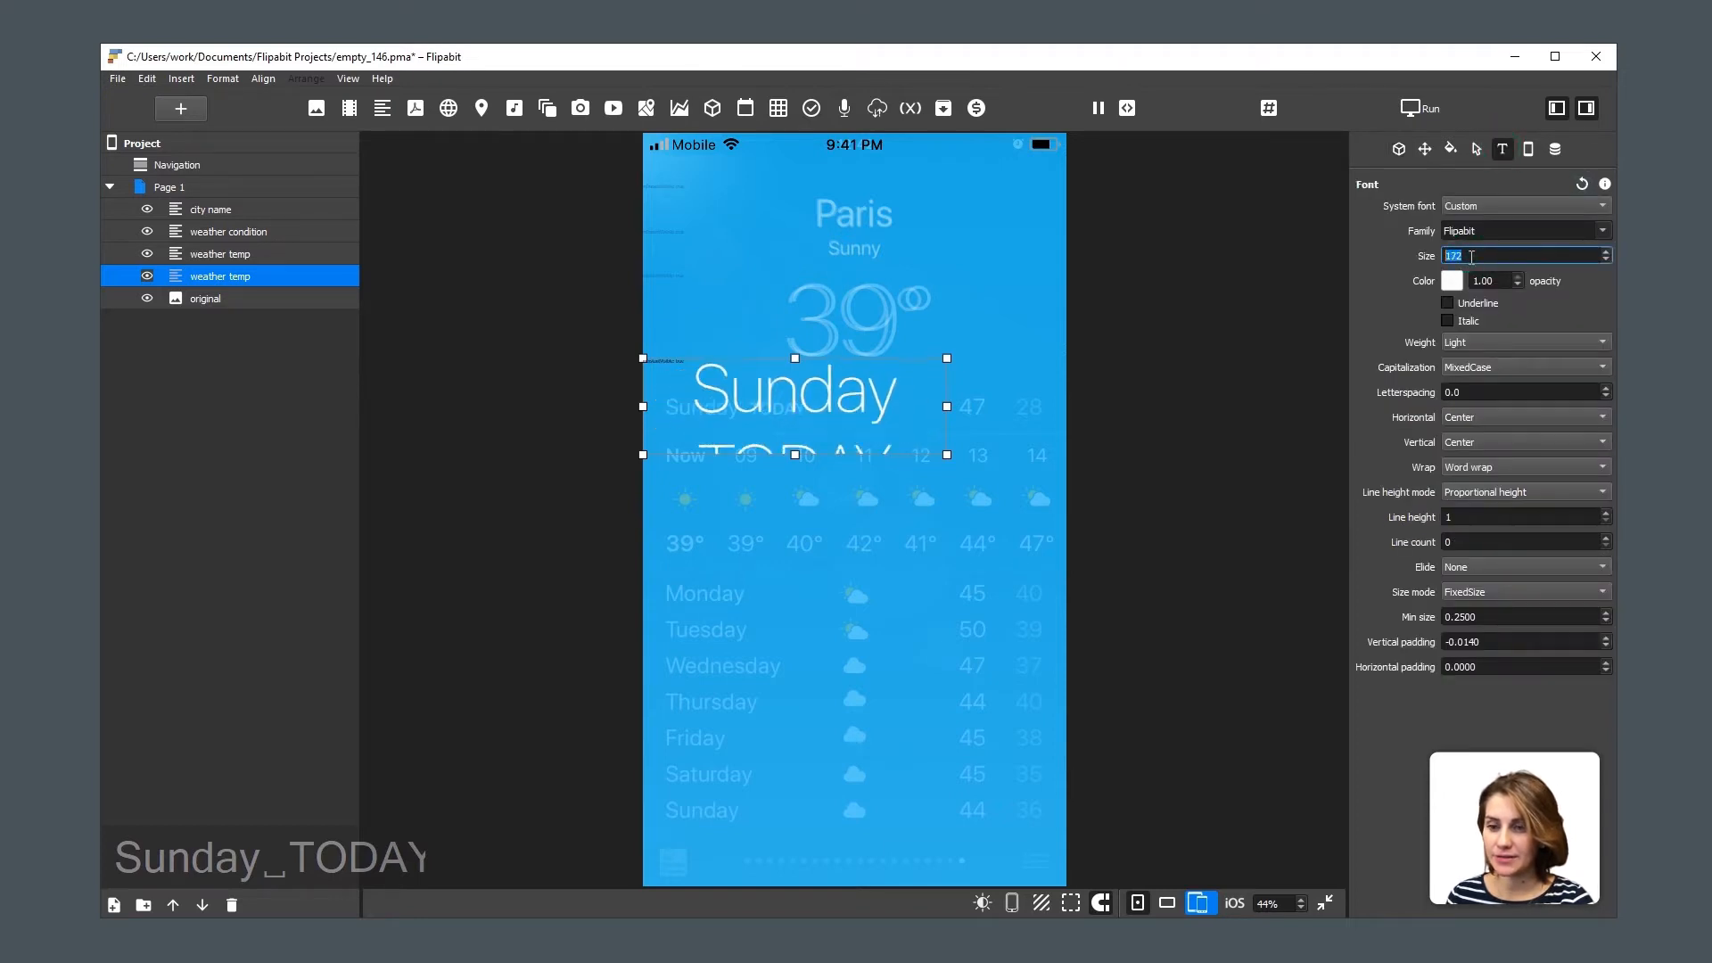
pyautogui.scroll(-20, 1472, 257)
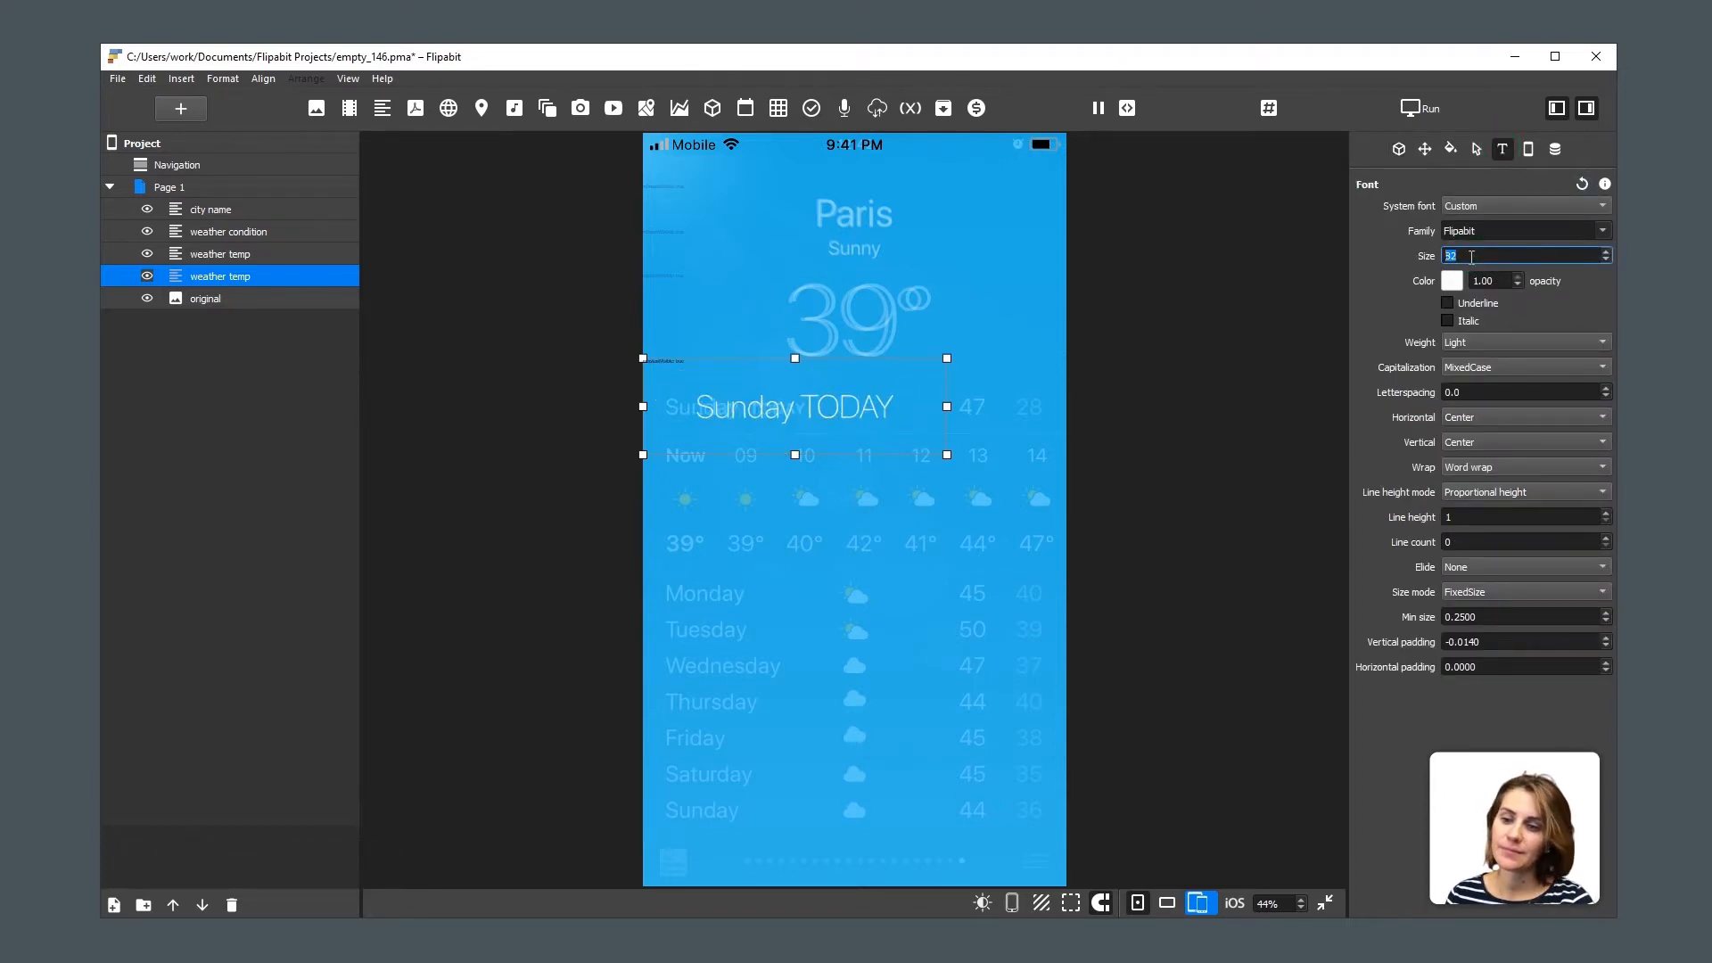
pyautogui.scroll(-10, 1471, 257)
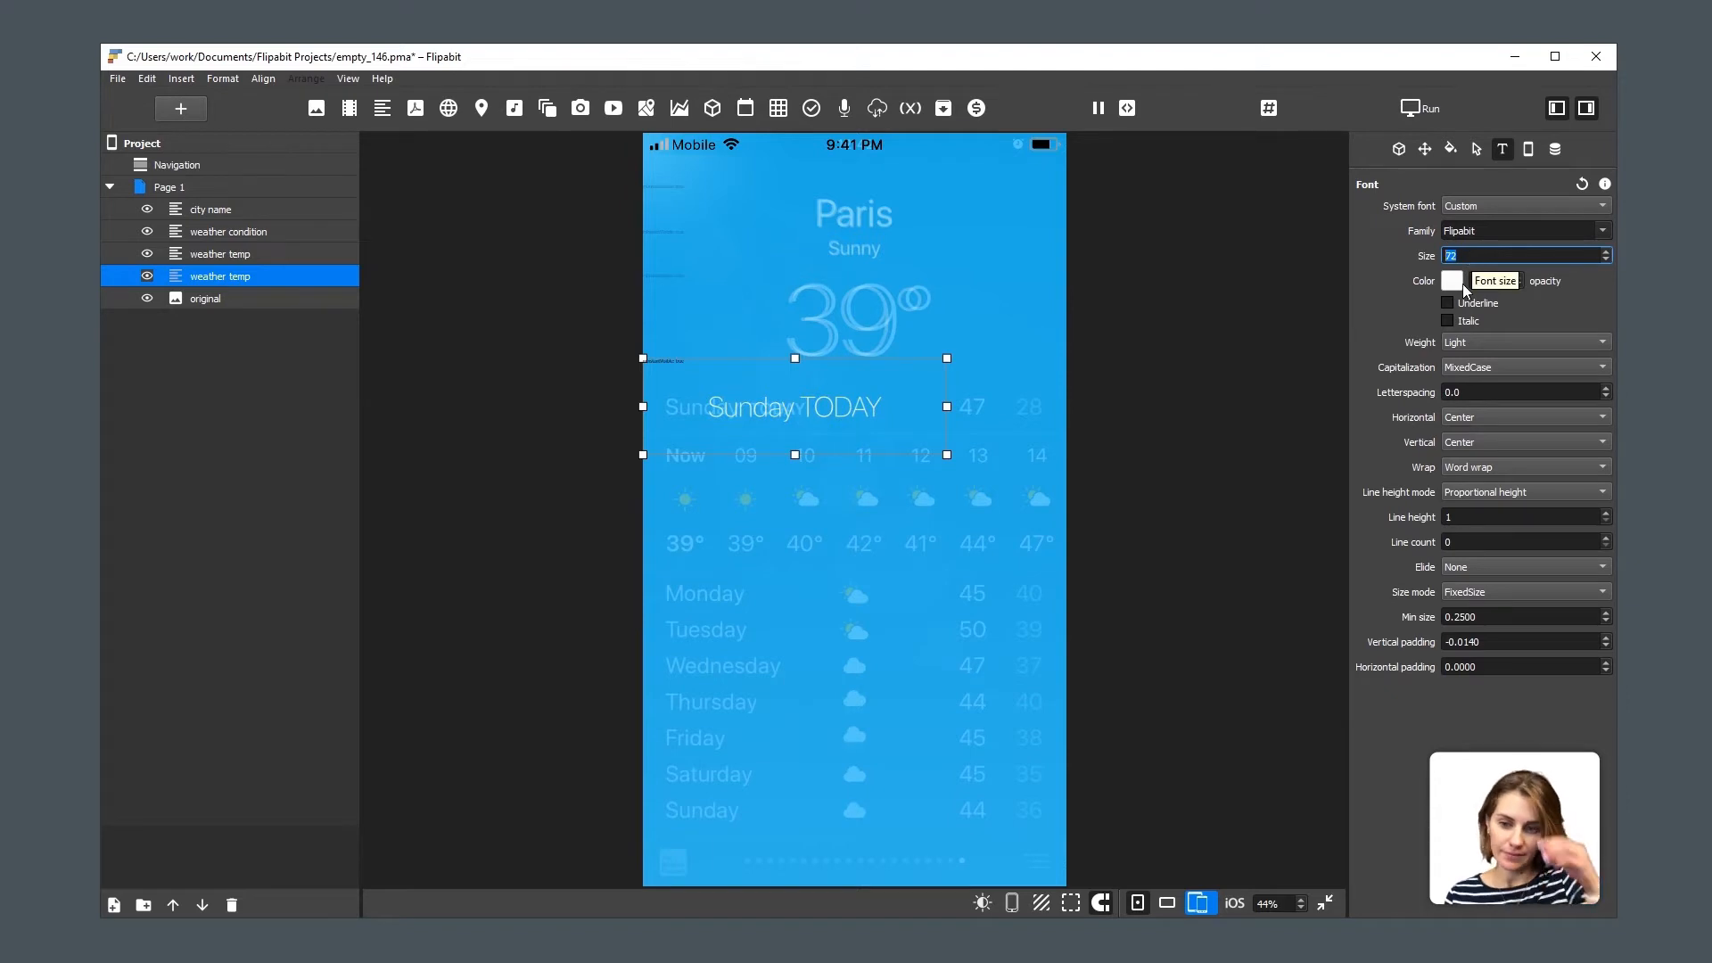
pyautogui.click(1478, 343)
pyautogui.click(1483, 367)
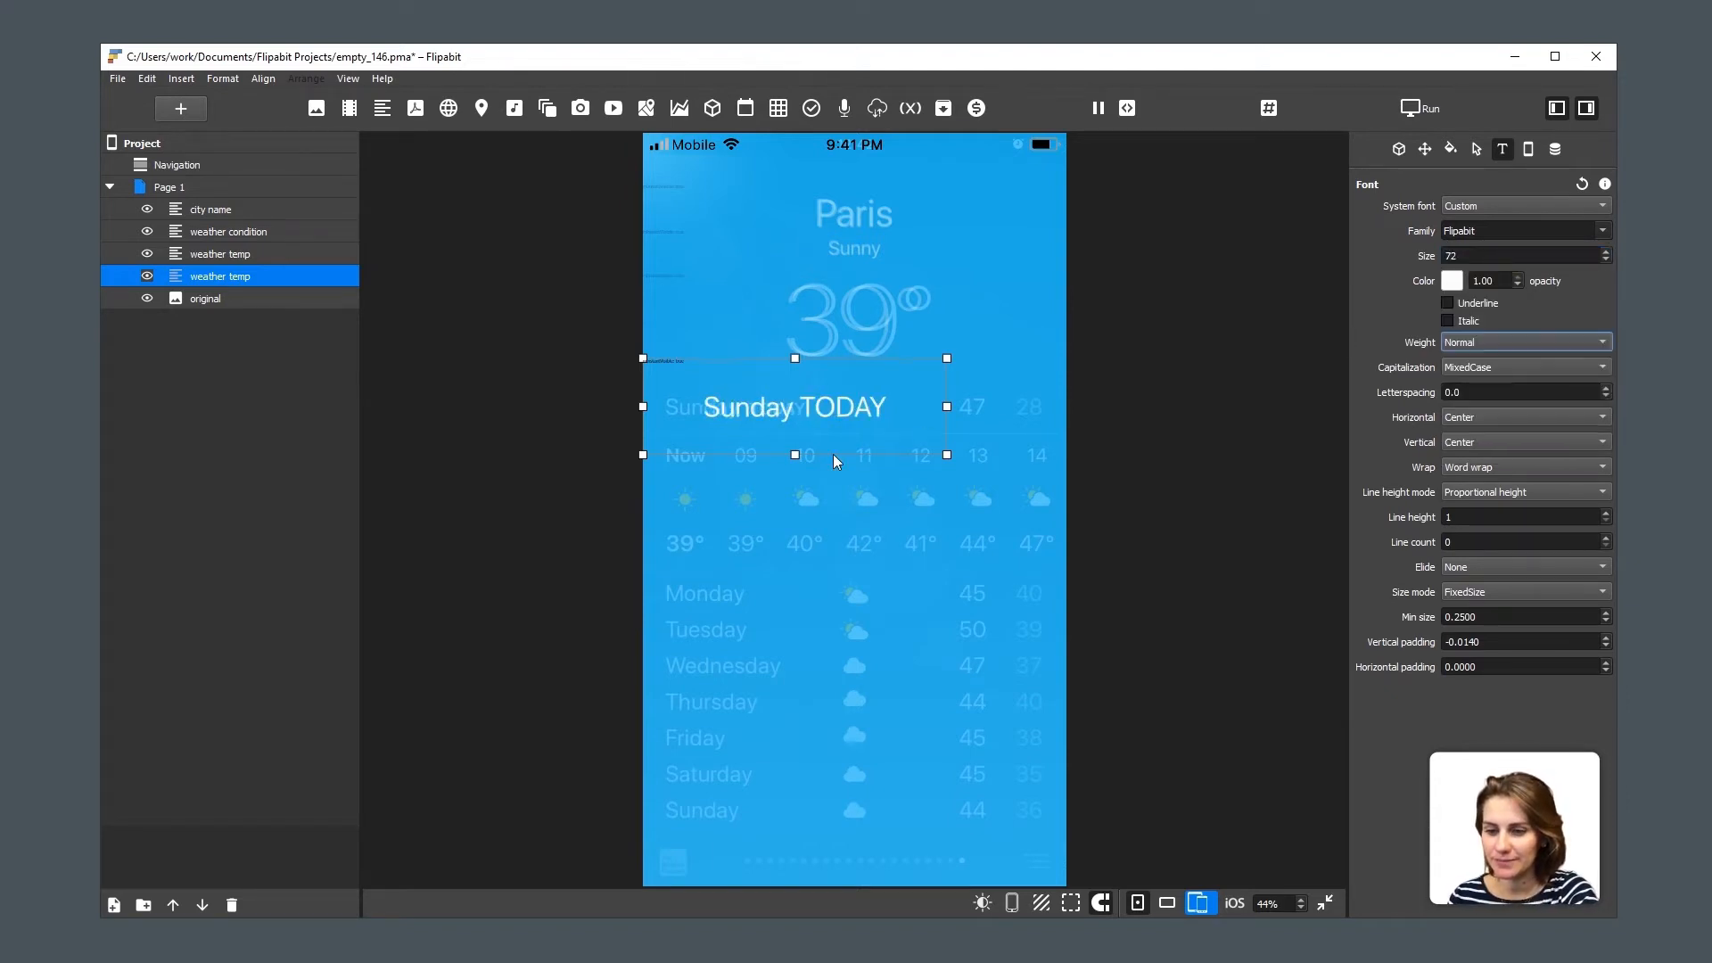
pyautogui.click(1492, 255)
pyautogui.doubleClick(1492, 255)
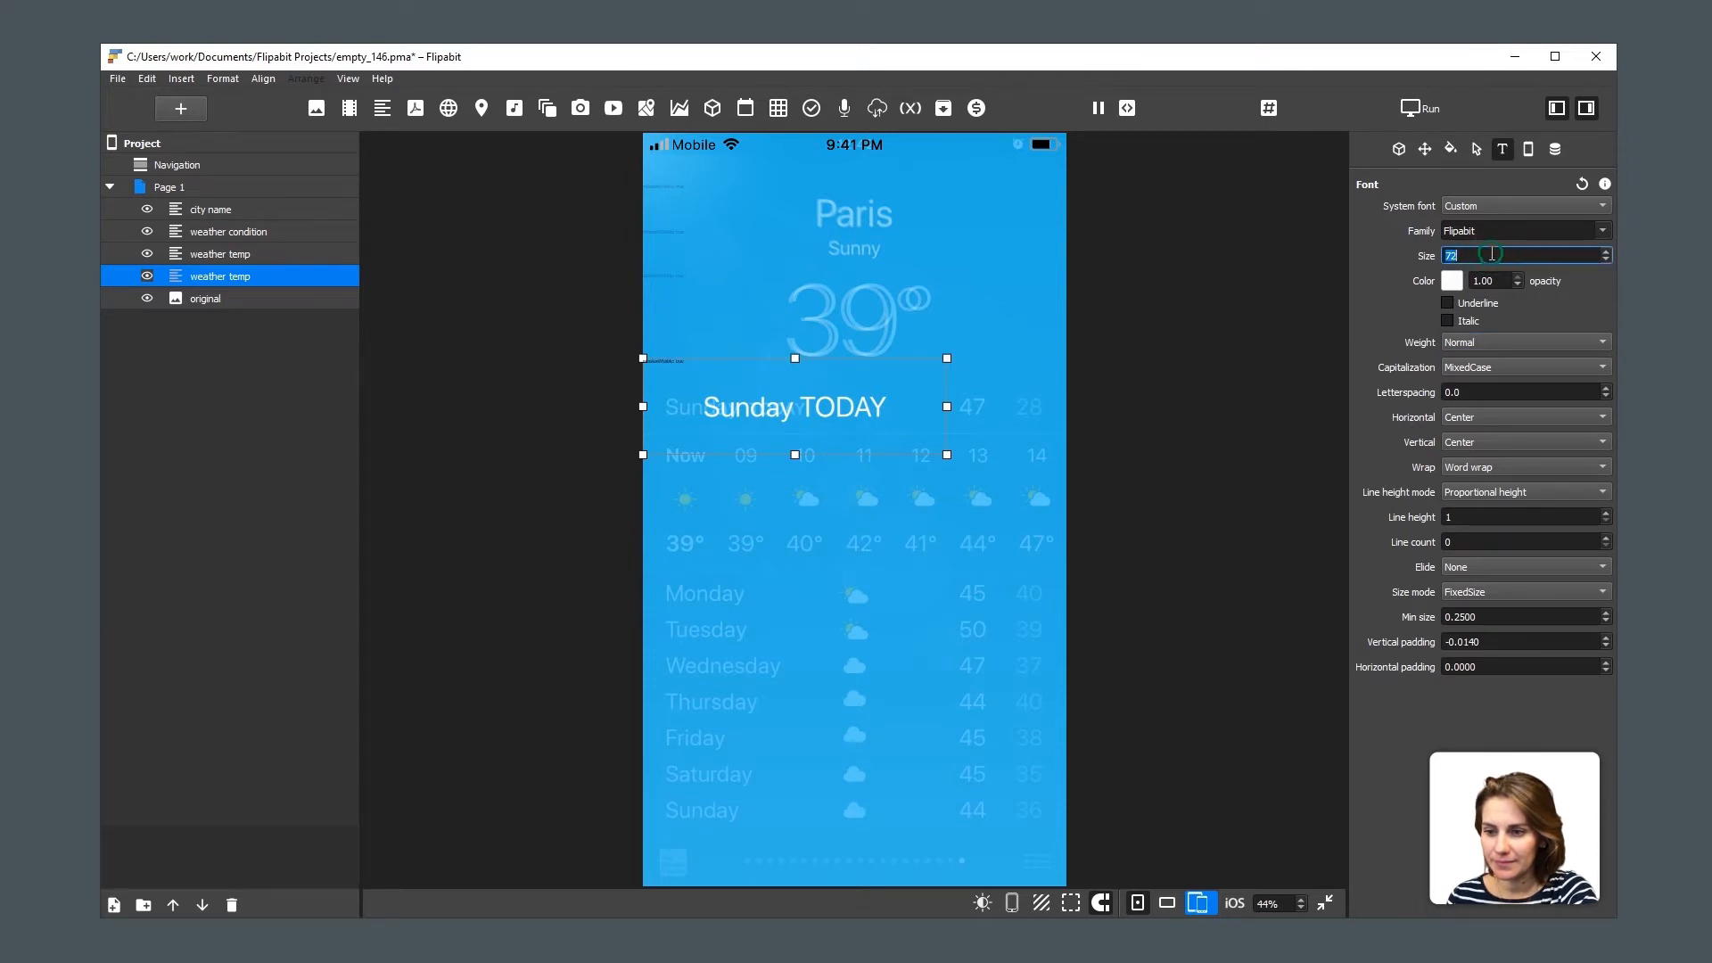
pyautogui.write('60')
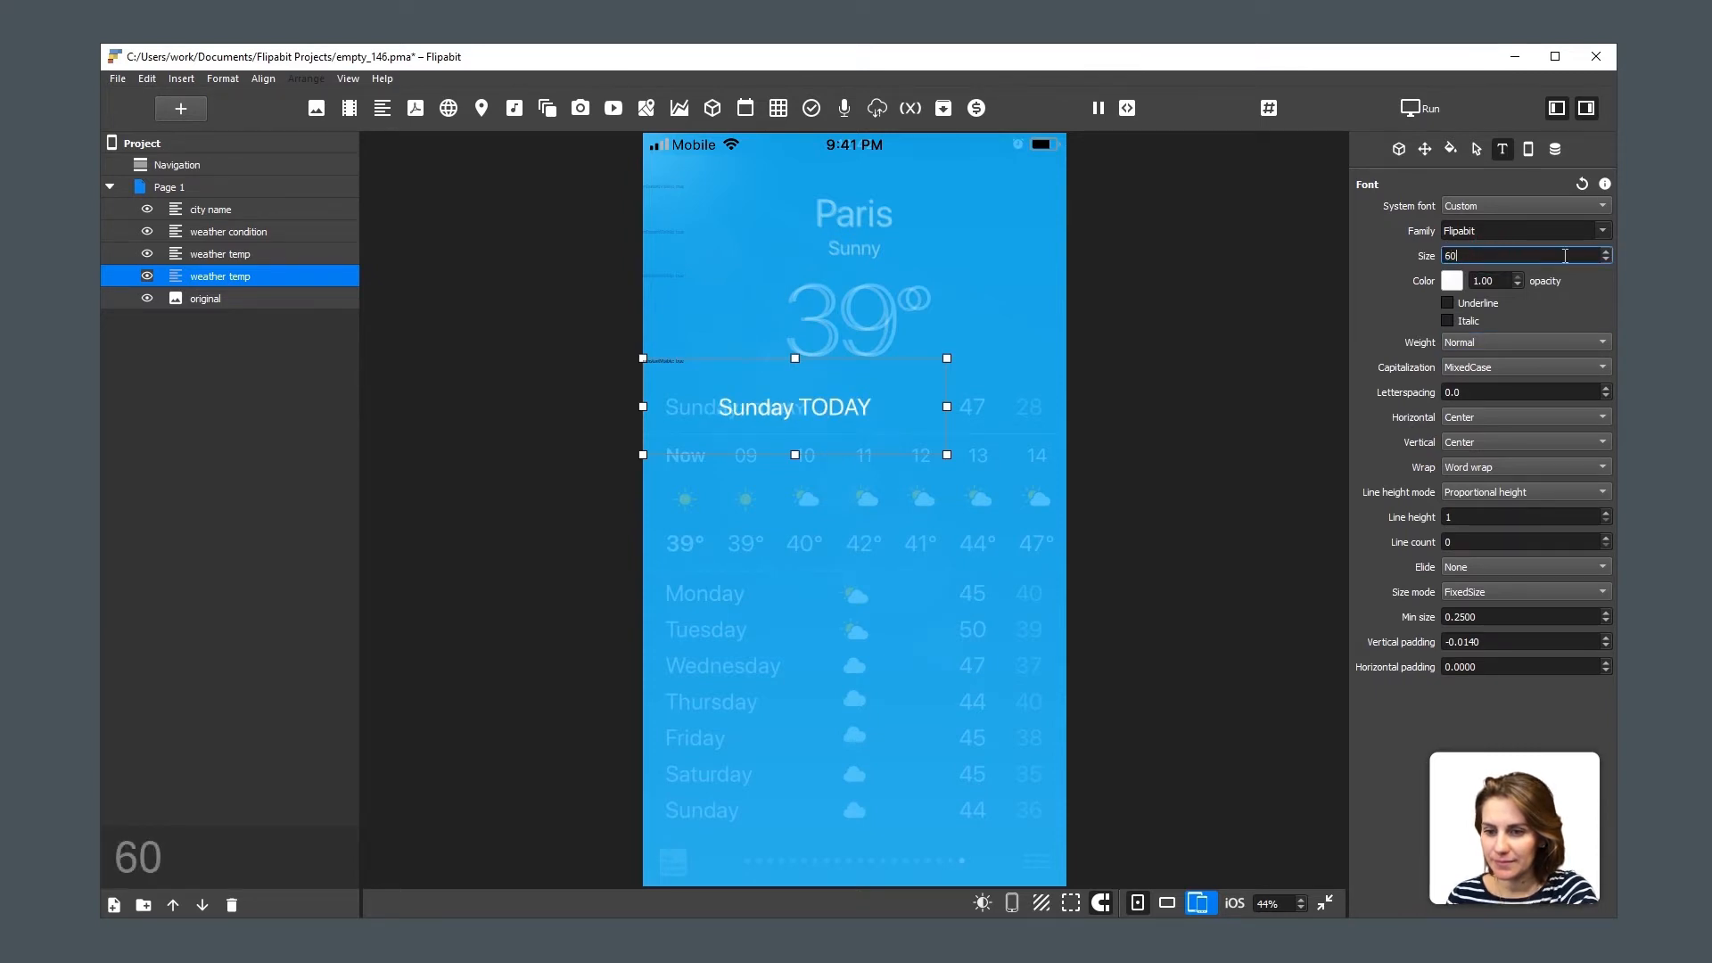
# Align the Sunday TODAY text horizontally to Left and shrink its box to fit the reference row, starting at the reference label's left edge.
pyautogui.click(1477, 426)
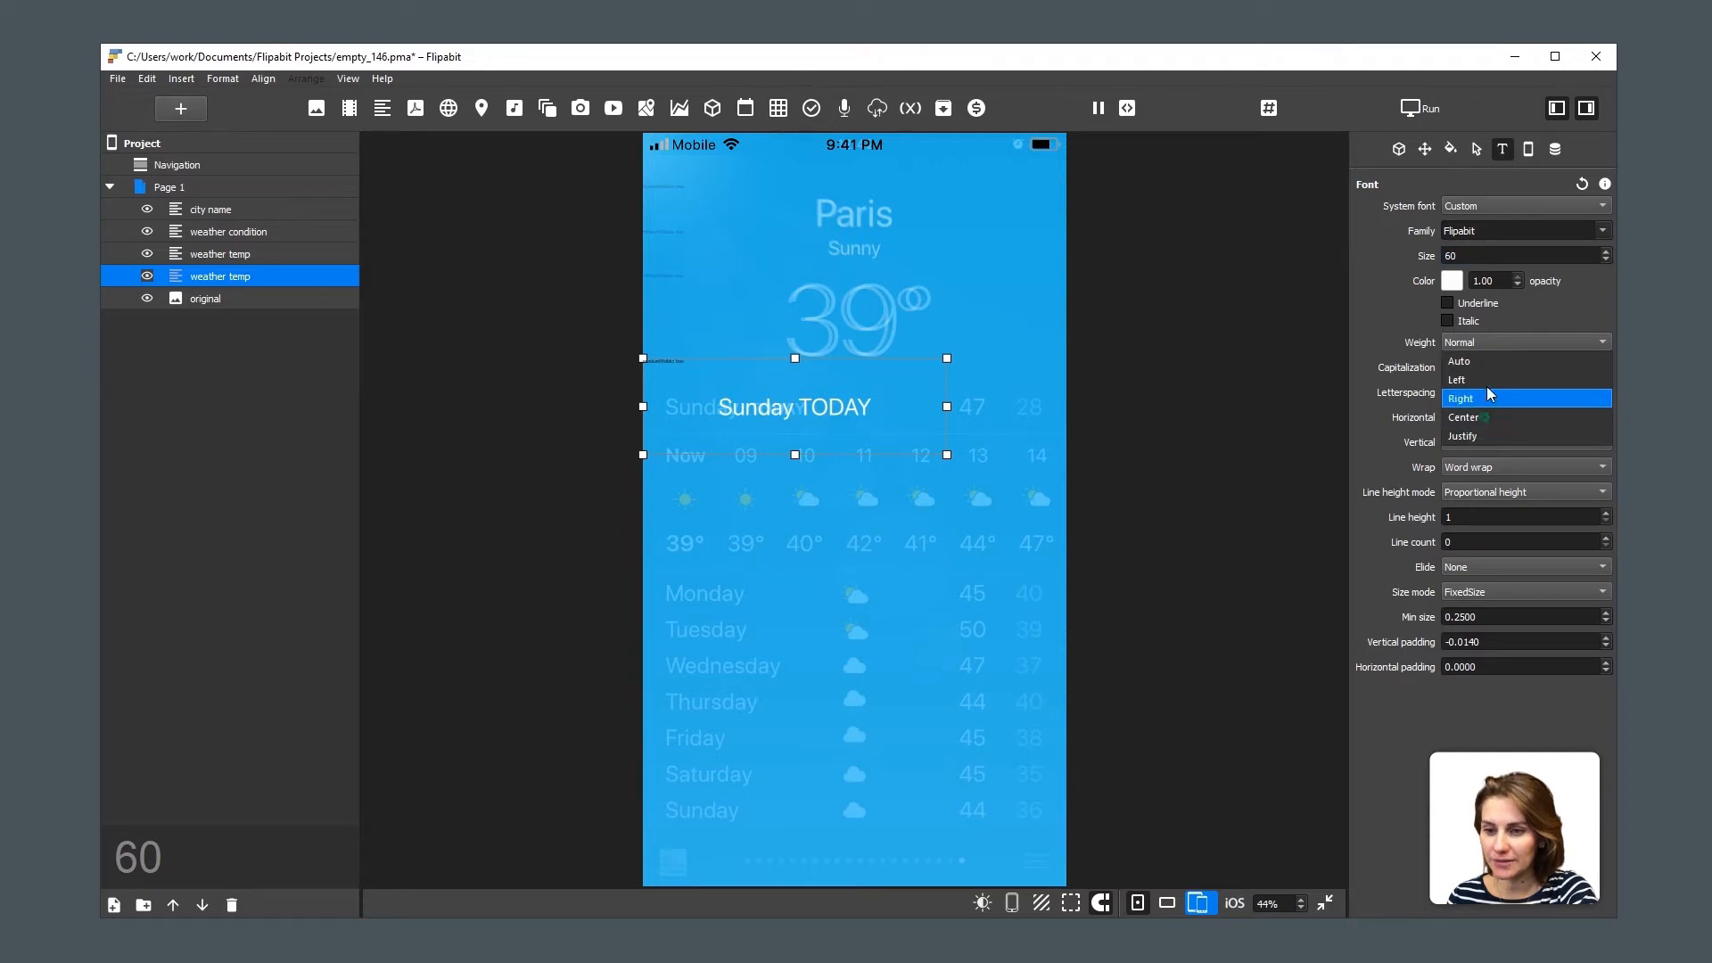
pyautogui.click(1487, 384)
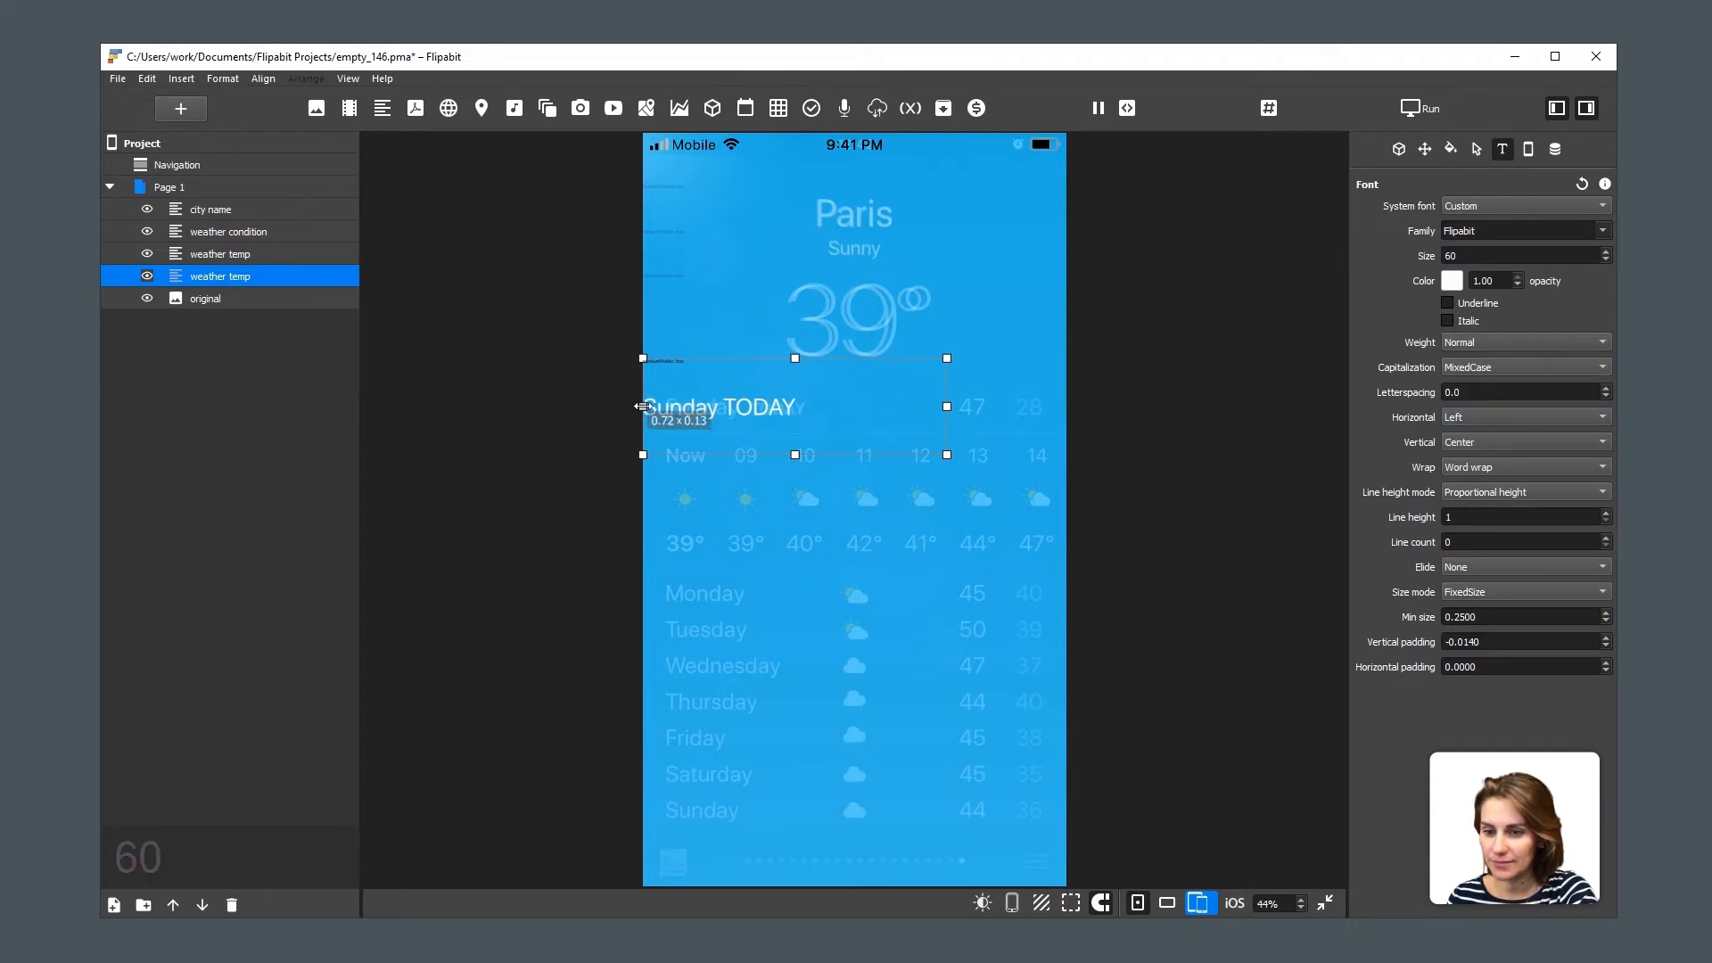
pyautogui.moveTo(637, 411); pyautogui.dragTo(660, 411)
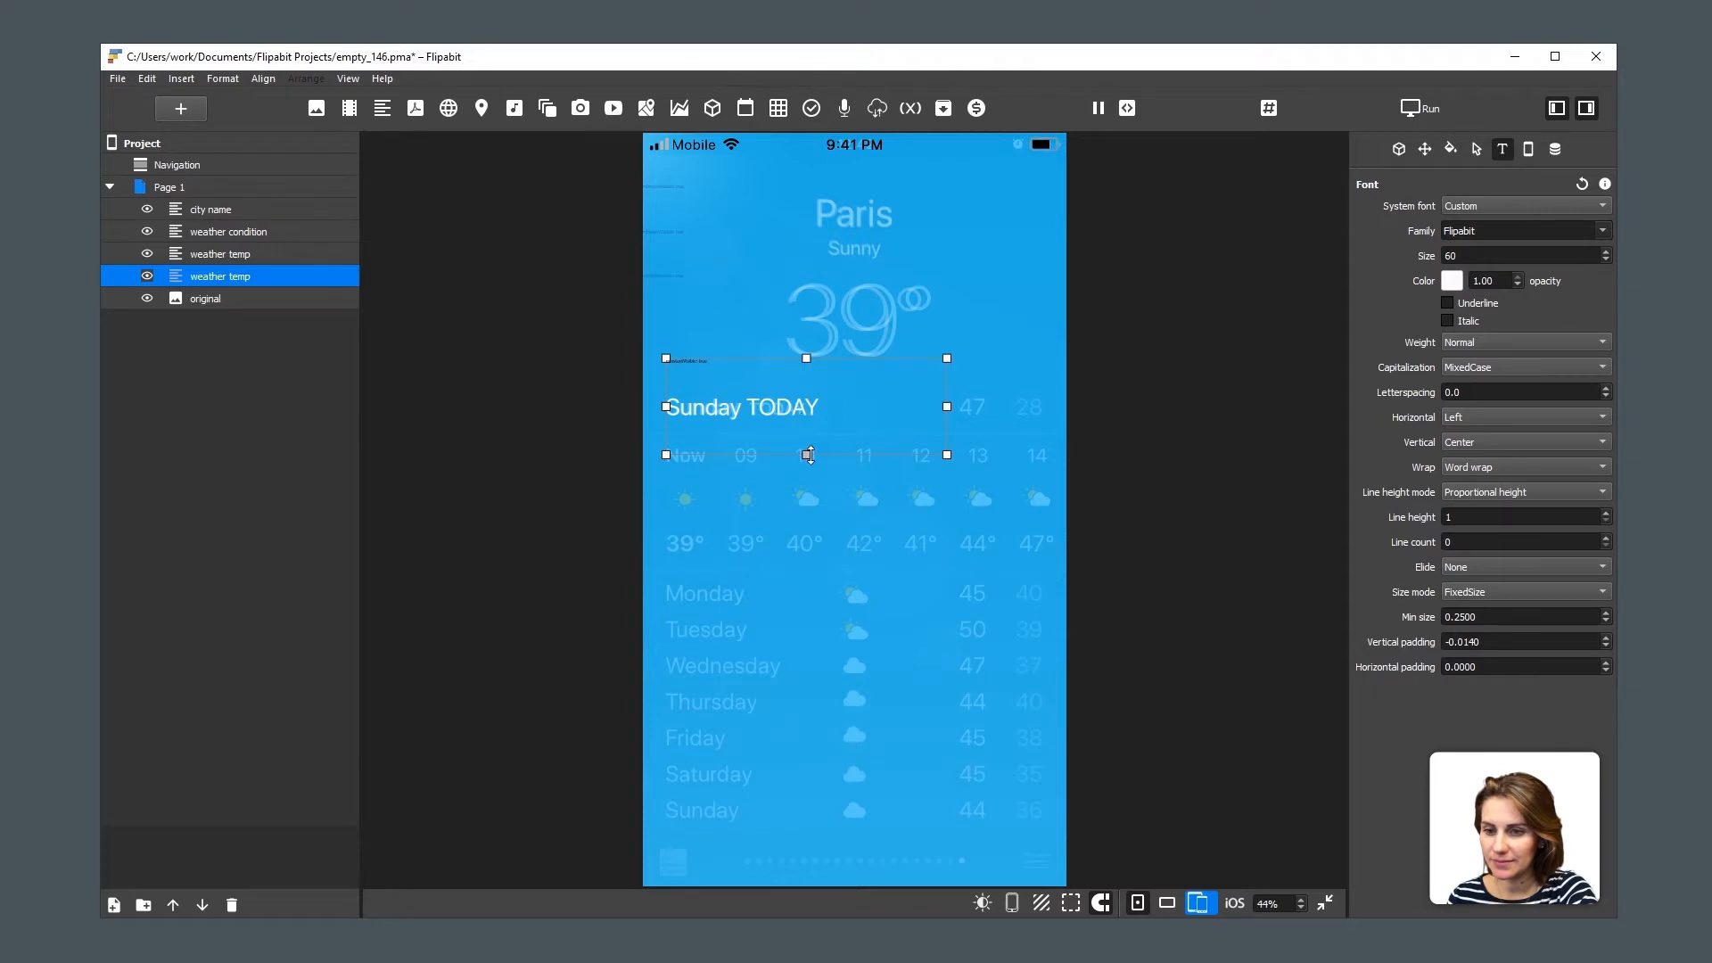
pyautogui.moveTo(806, 453); pyautogui.dragTo(806, 434)
pyautogui.moveTo(808, 358); pyautogui.dragTo(812, 381)
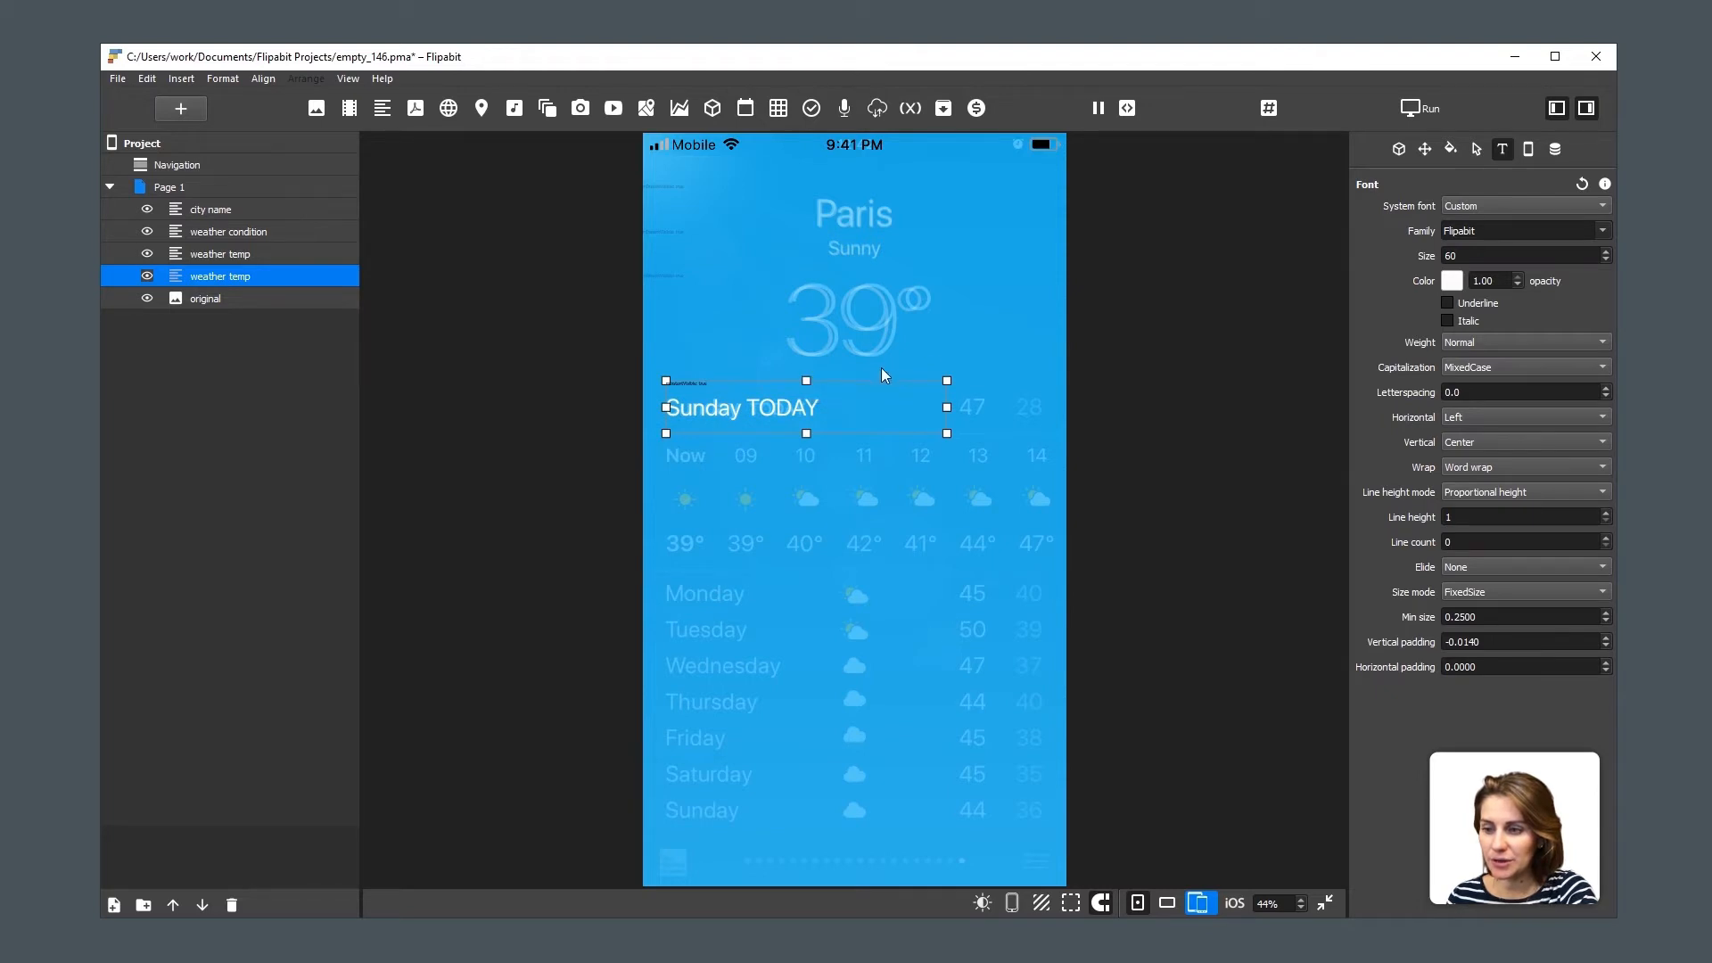
# Insert the tag <font size="2"> directly before TODAY in the element's text to make that word smaller.
pyautogui.click(1400, 149)
pyautogui.click(1433, 219)
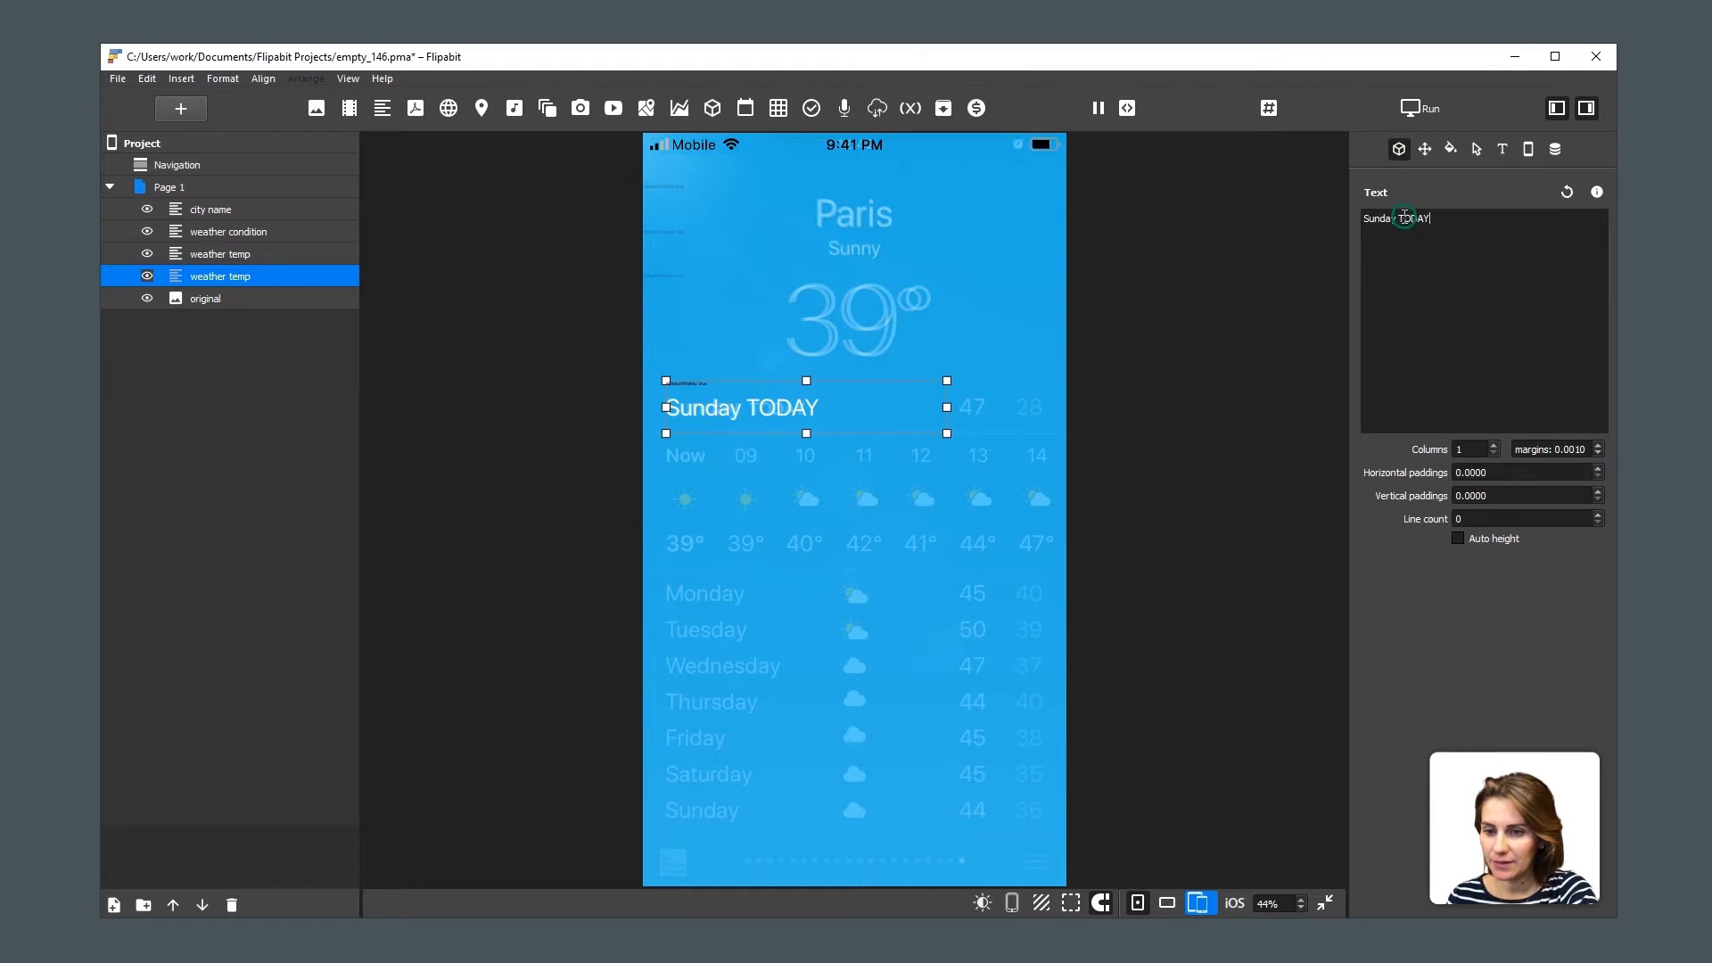
pyautogui.click(1396, 221)
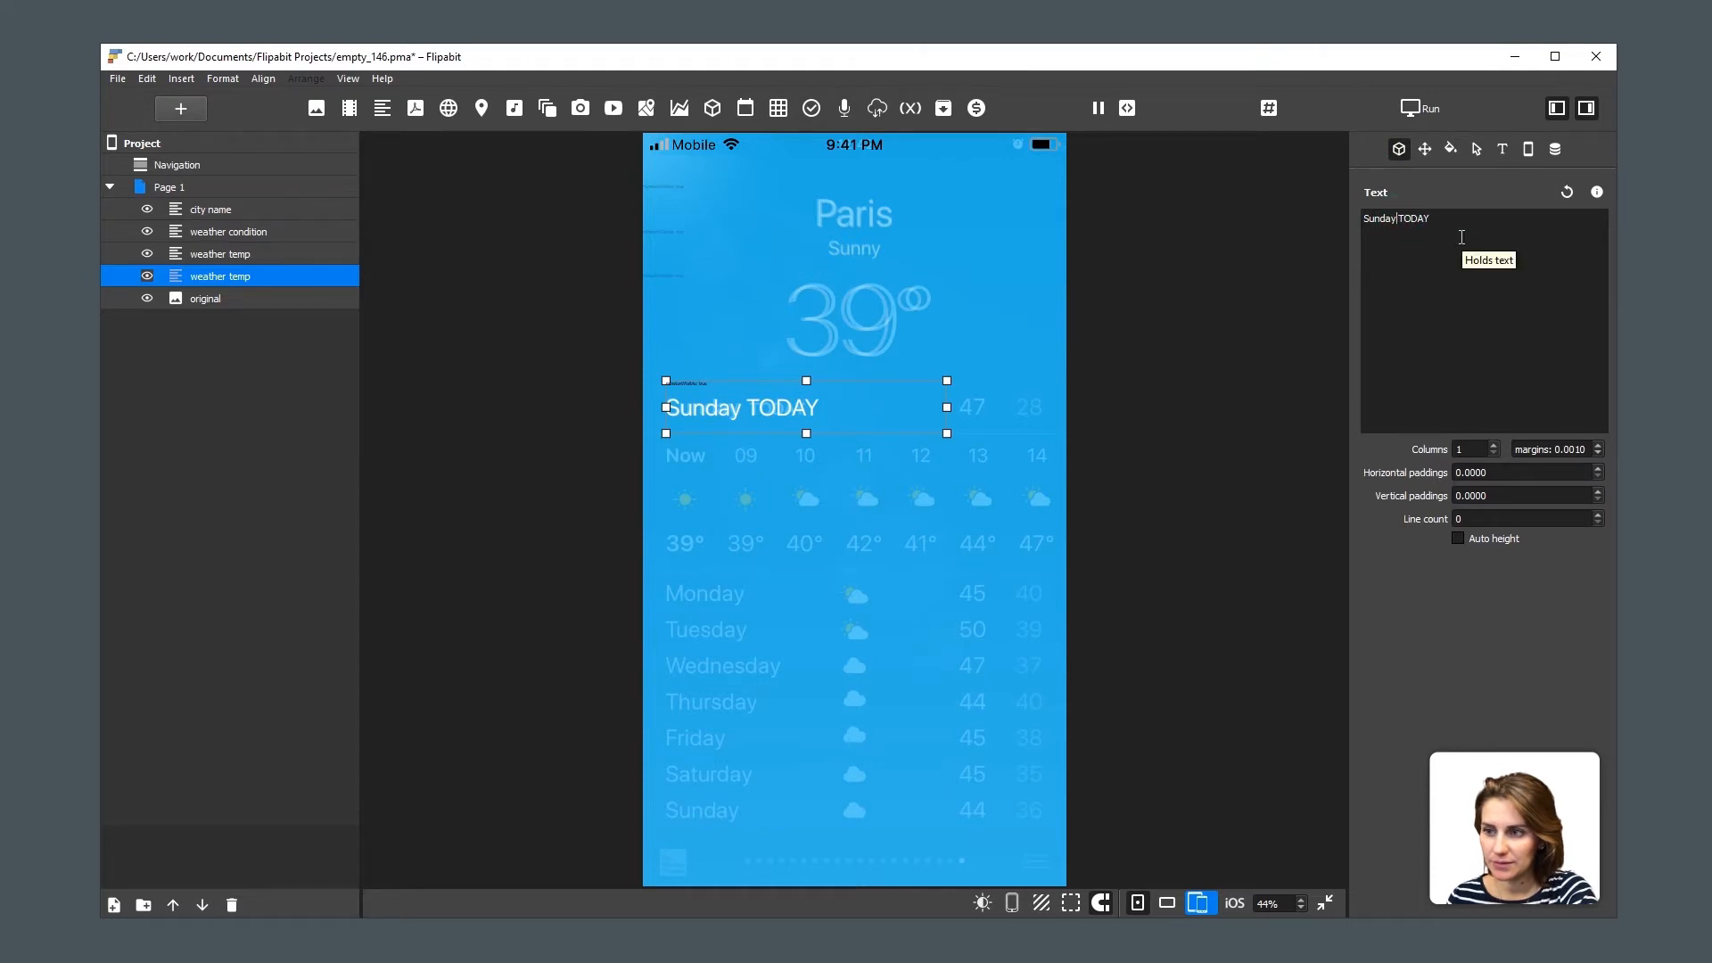
pyautogui.press('Right')
pyautogui.write('<>')
pyautogui.press('Left')
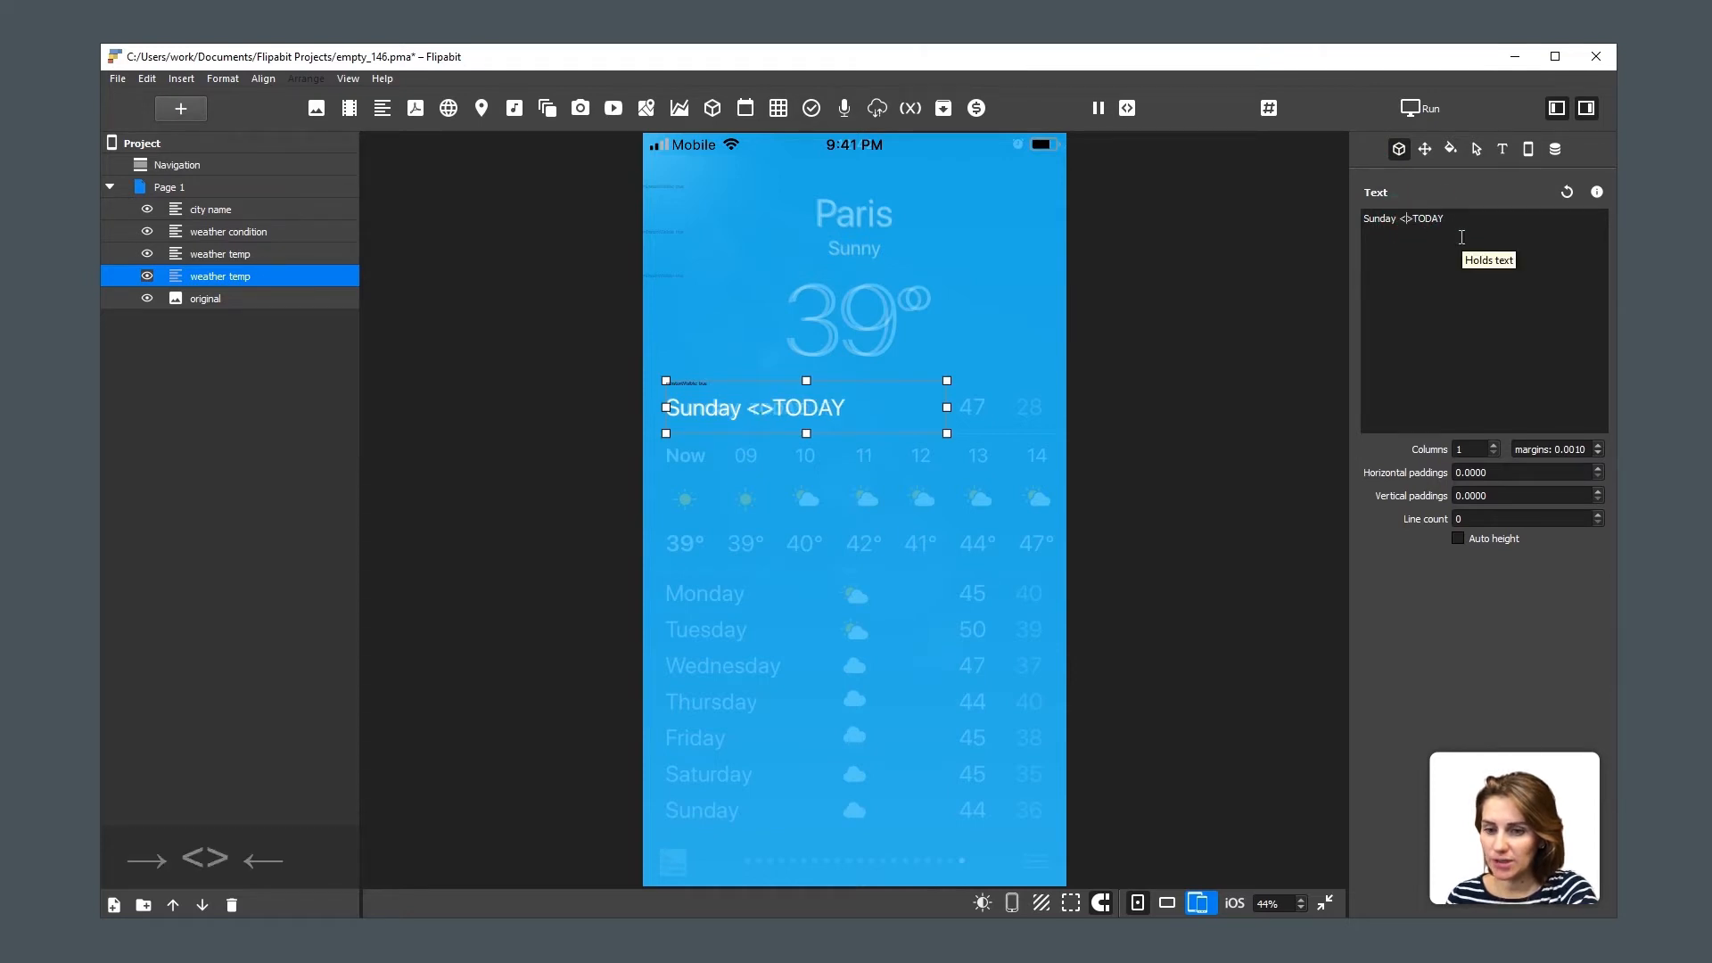
pyautogui.write('font size')
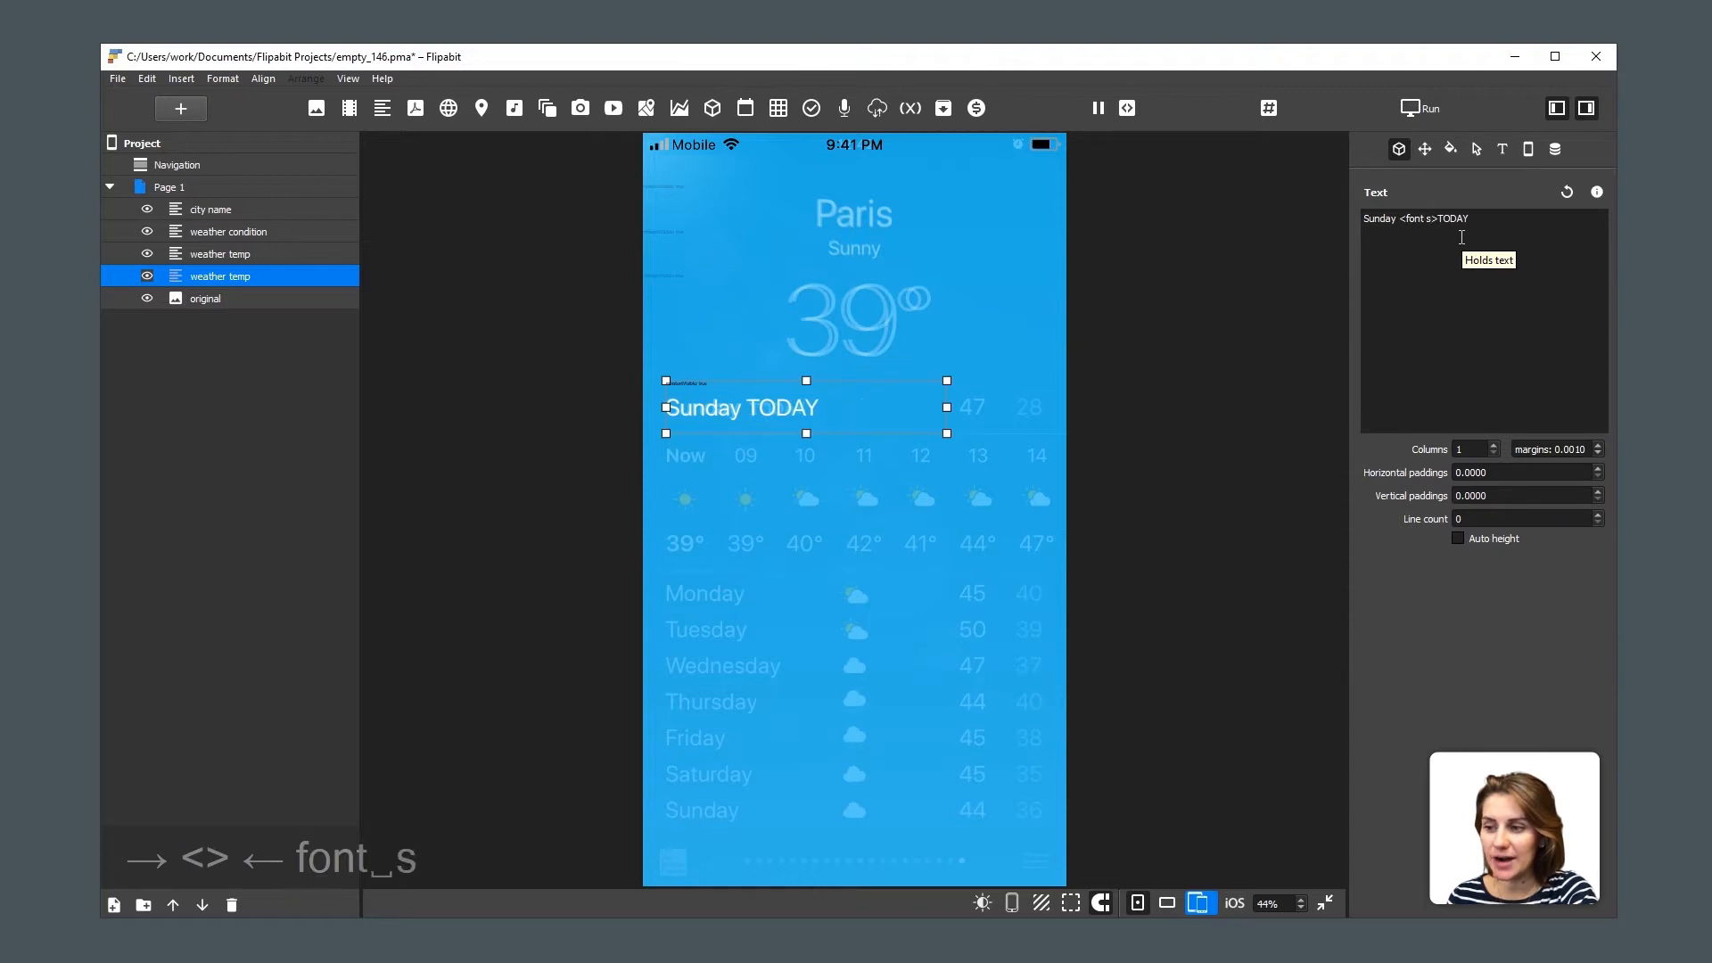
pyautogui.write('=""')
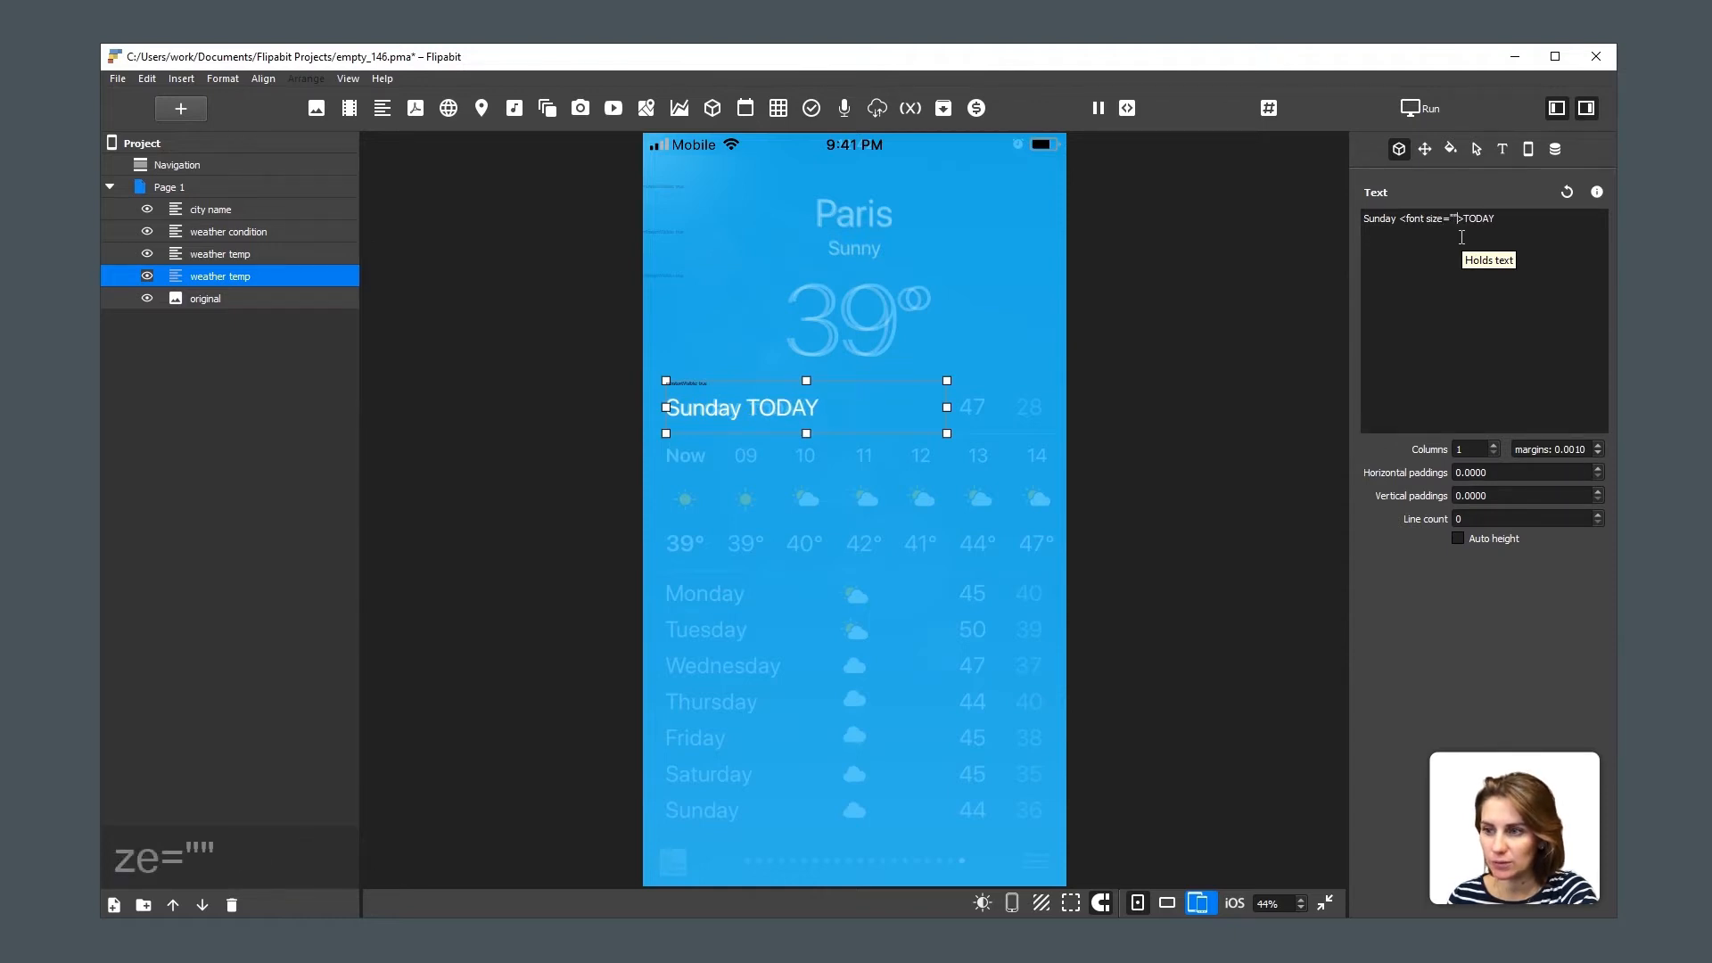
pyautogui.press('Left')
pyautogui.write('1')
pyautogui.press('BackSpace')
pyautogui.write('2')
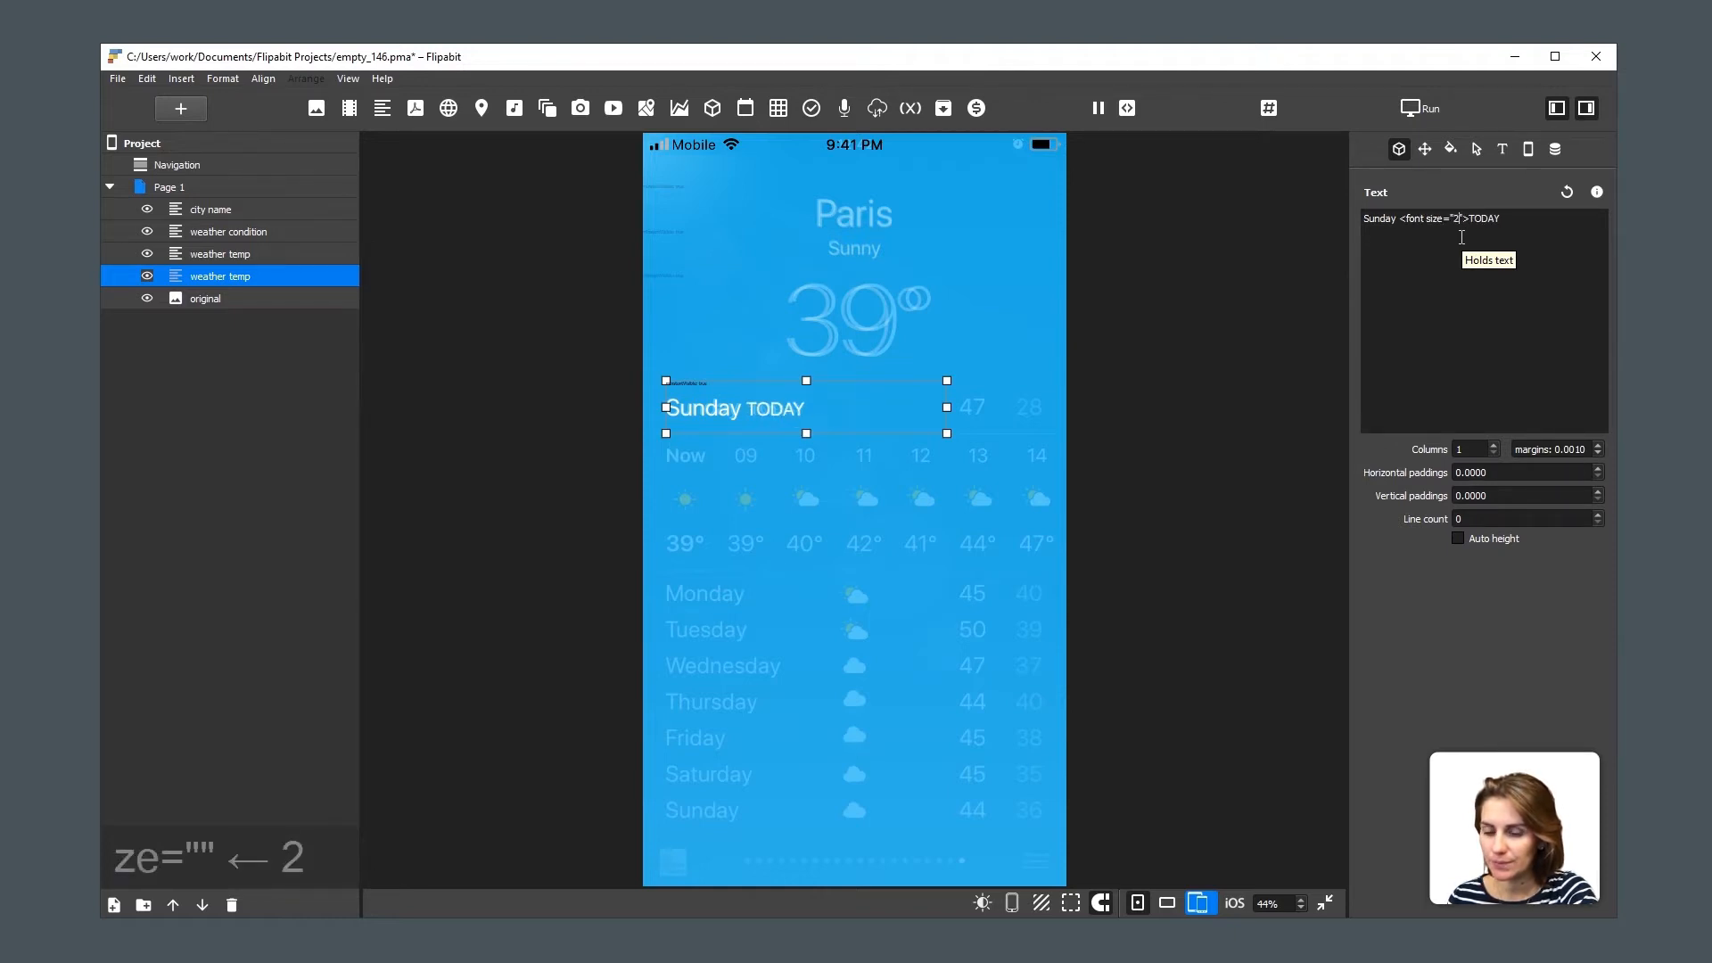
# Insert a <b> tag before the font tag to make the word TODAY bold.
pyautogui.click(1400, 218)
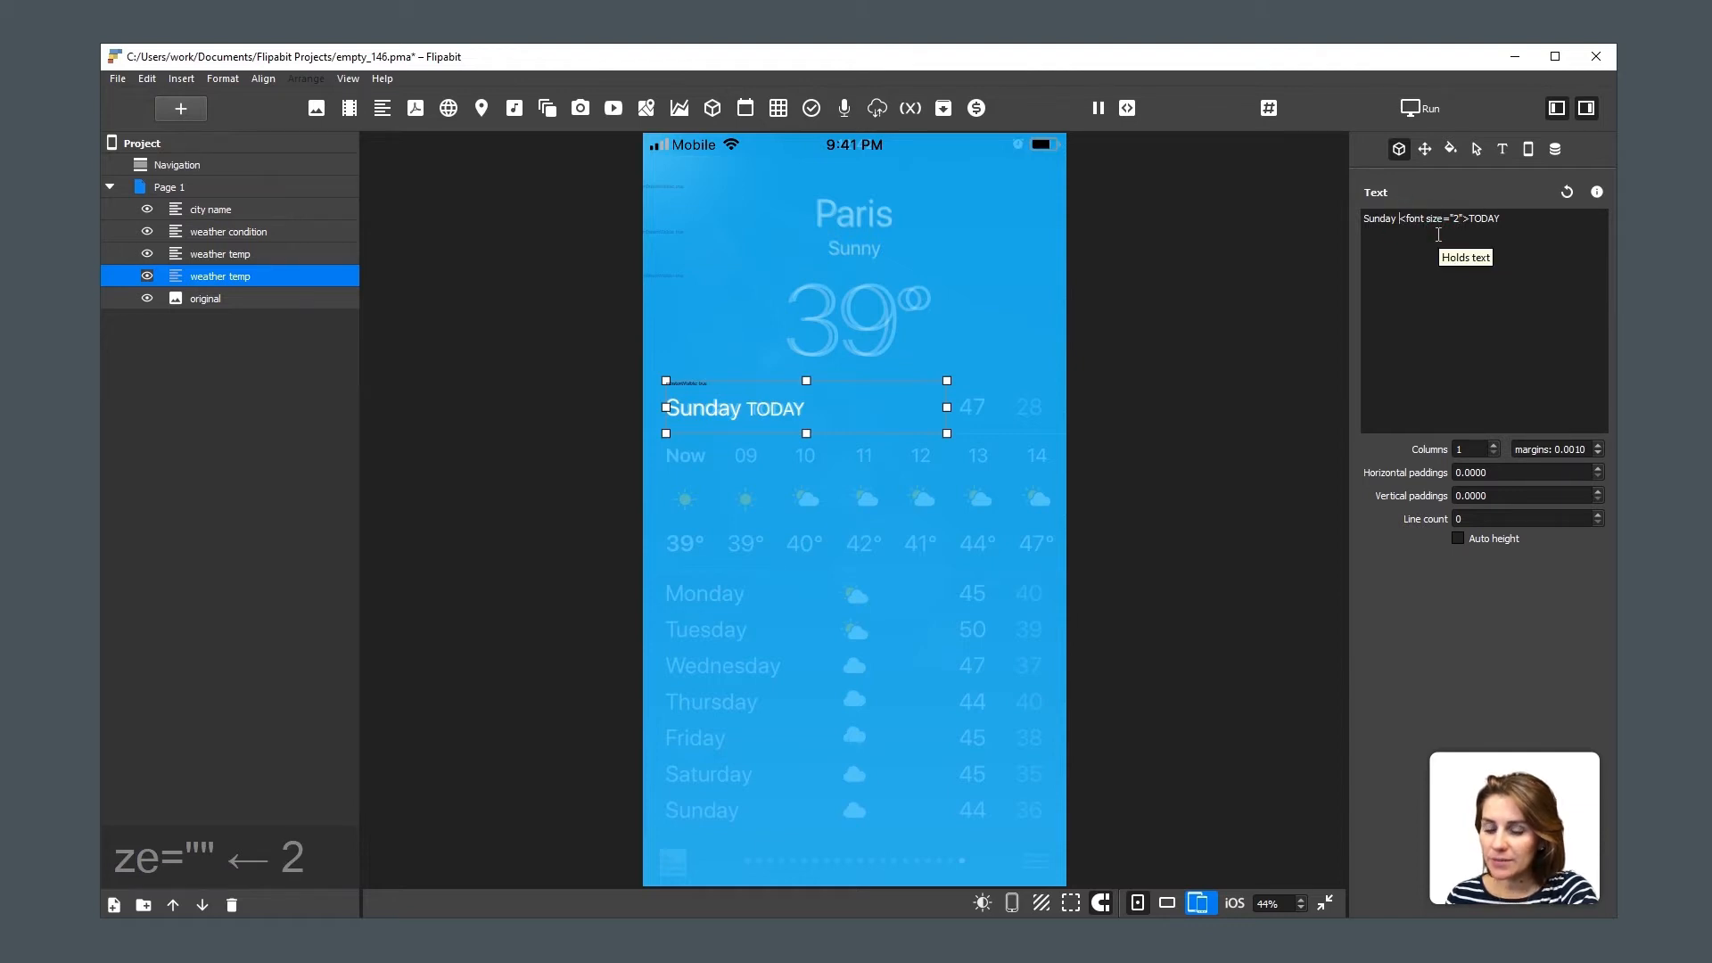
pyautogui.press('Right')
pyautogui.press('Left')
pyautogui.write('<>')
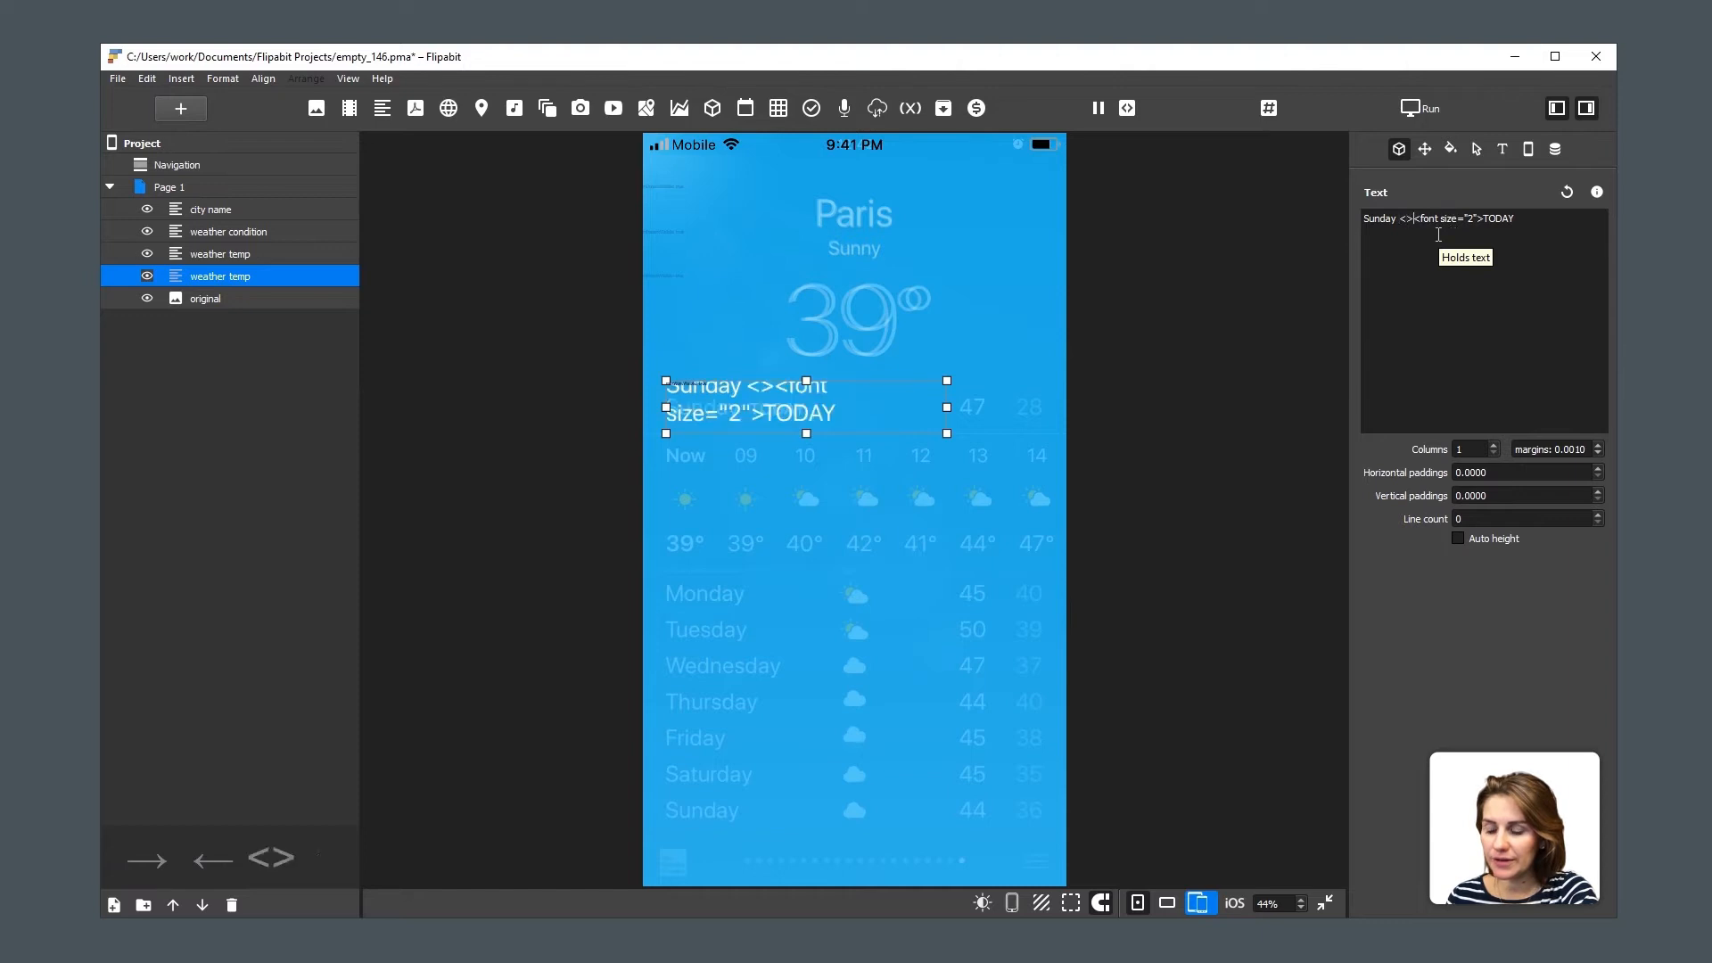
pyautogui.press('Left')
pyautogui.write('b')
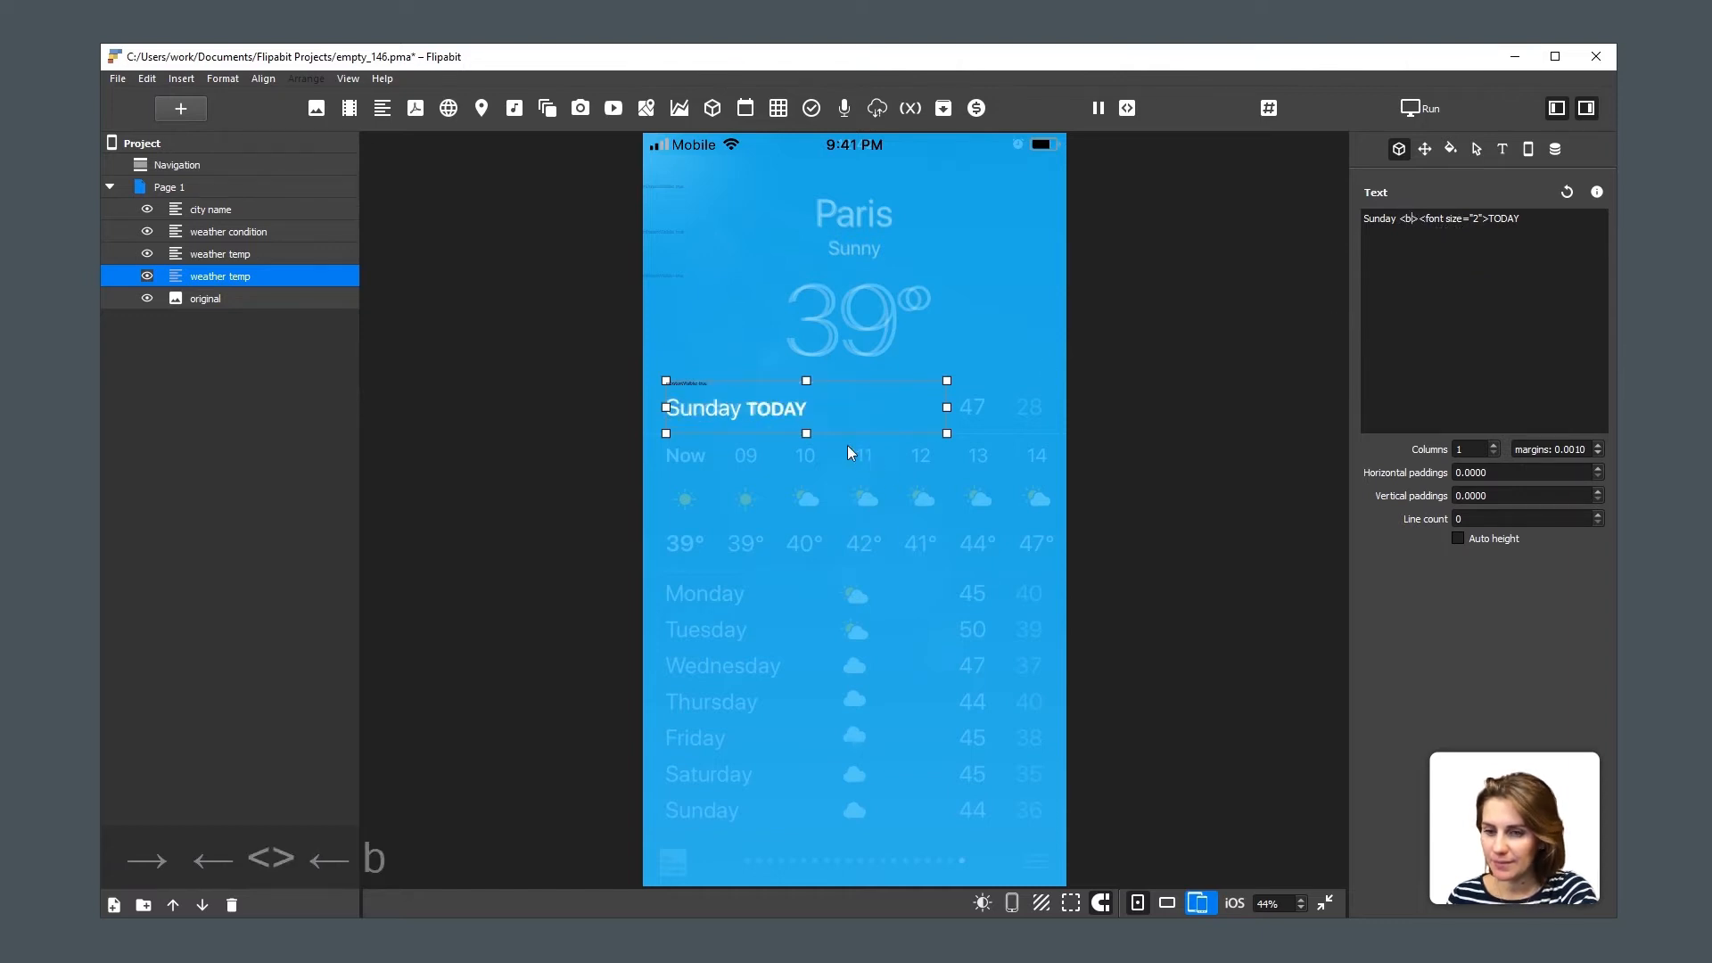
# Rename the Sunday TODAY text element as "weekday today".
pyautogui.doubleClick(249, 273)
pyautogui.write('wee')
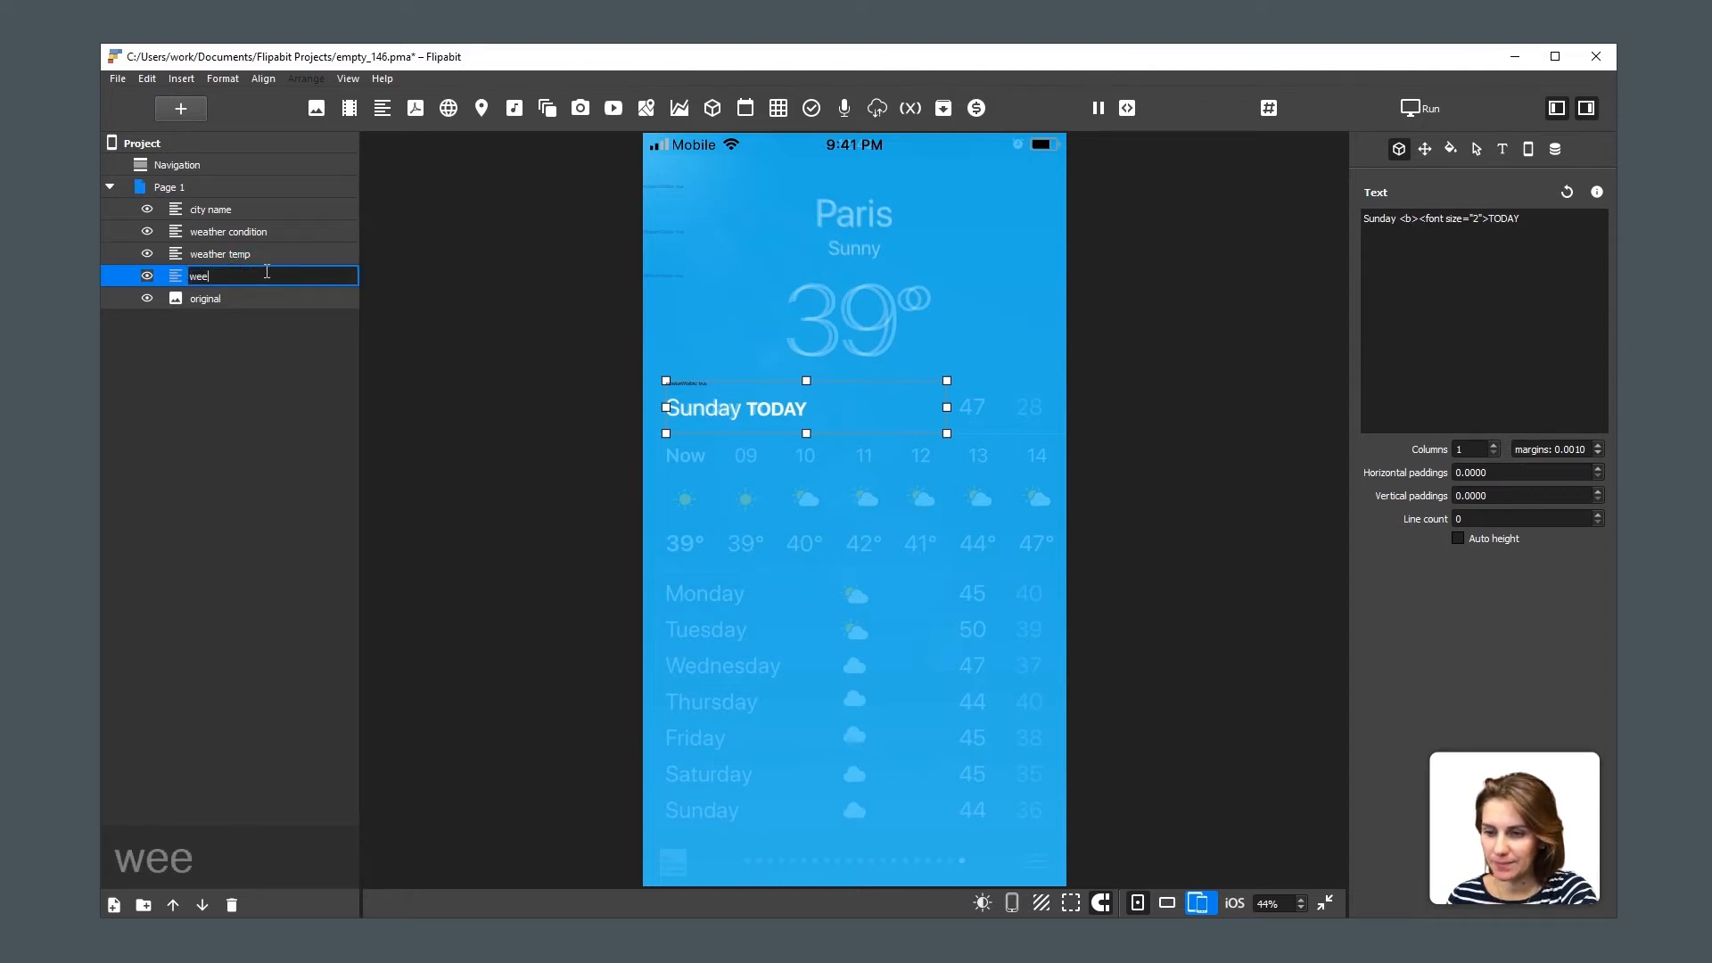
pyautogui.write('kday')
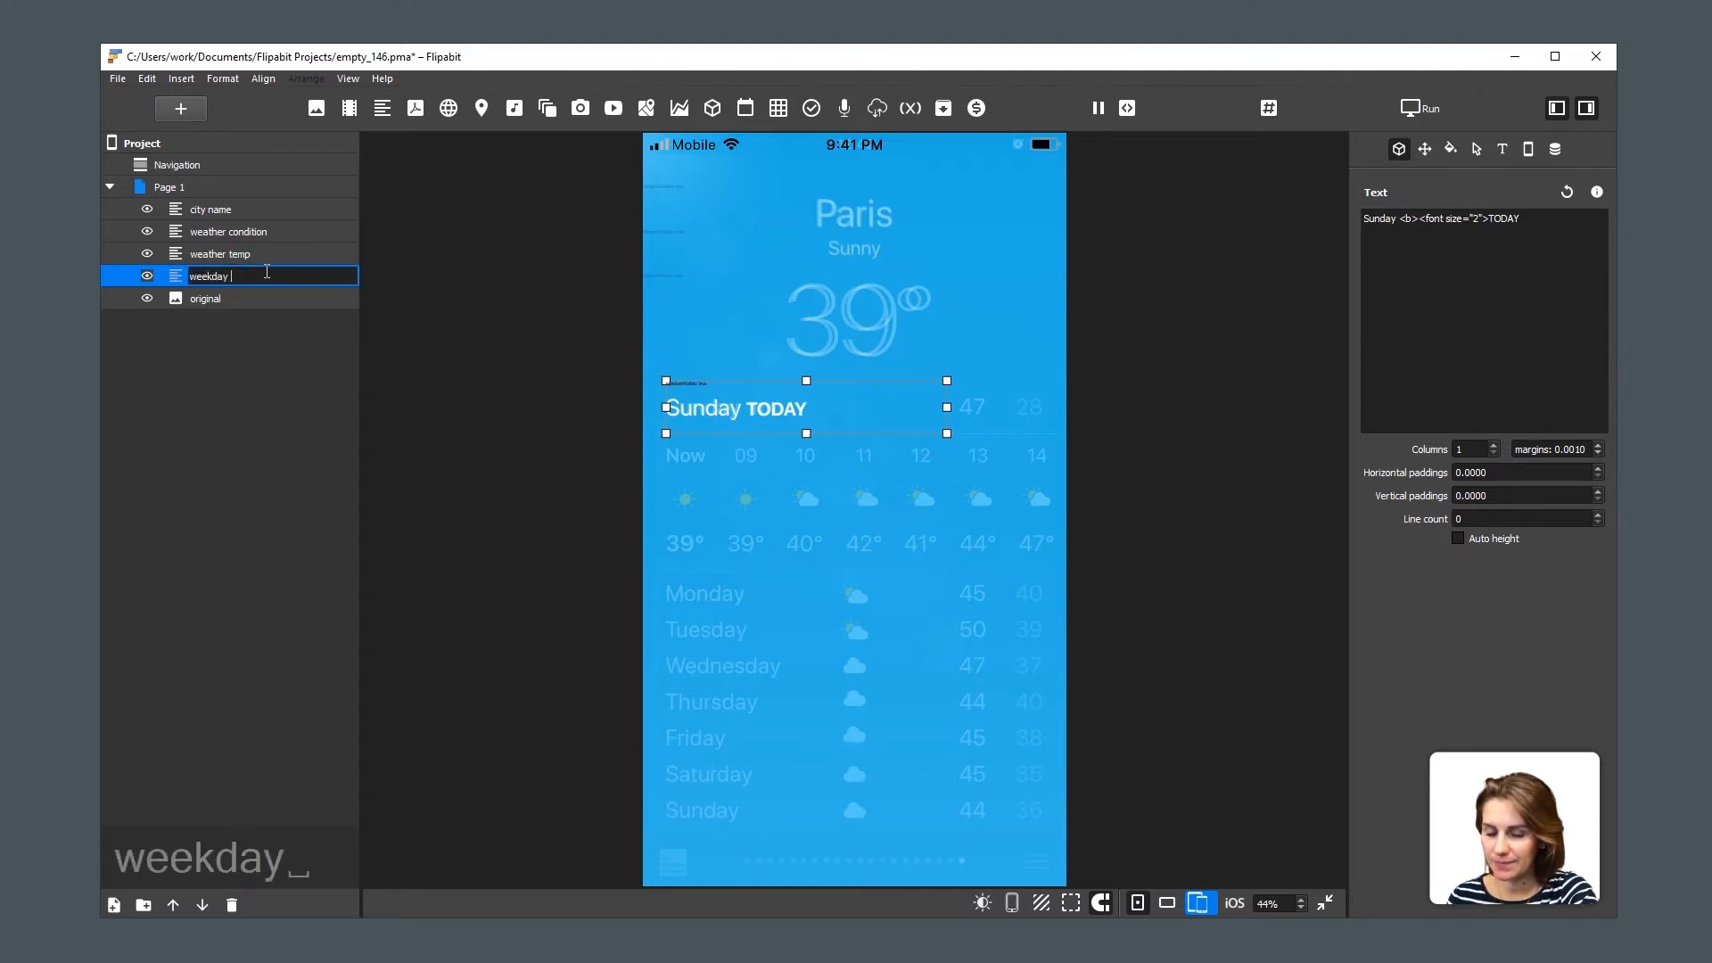
pyautogui.write(' today')
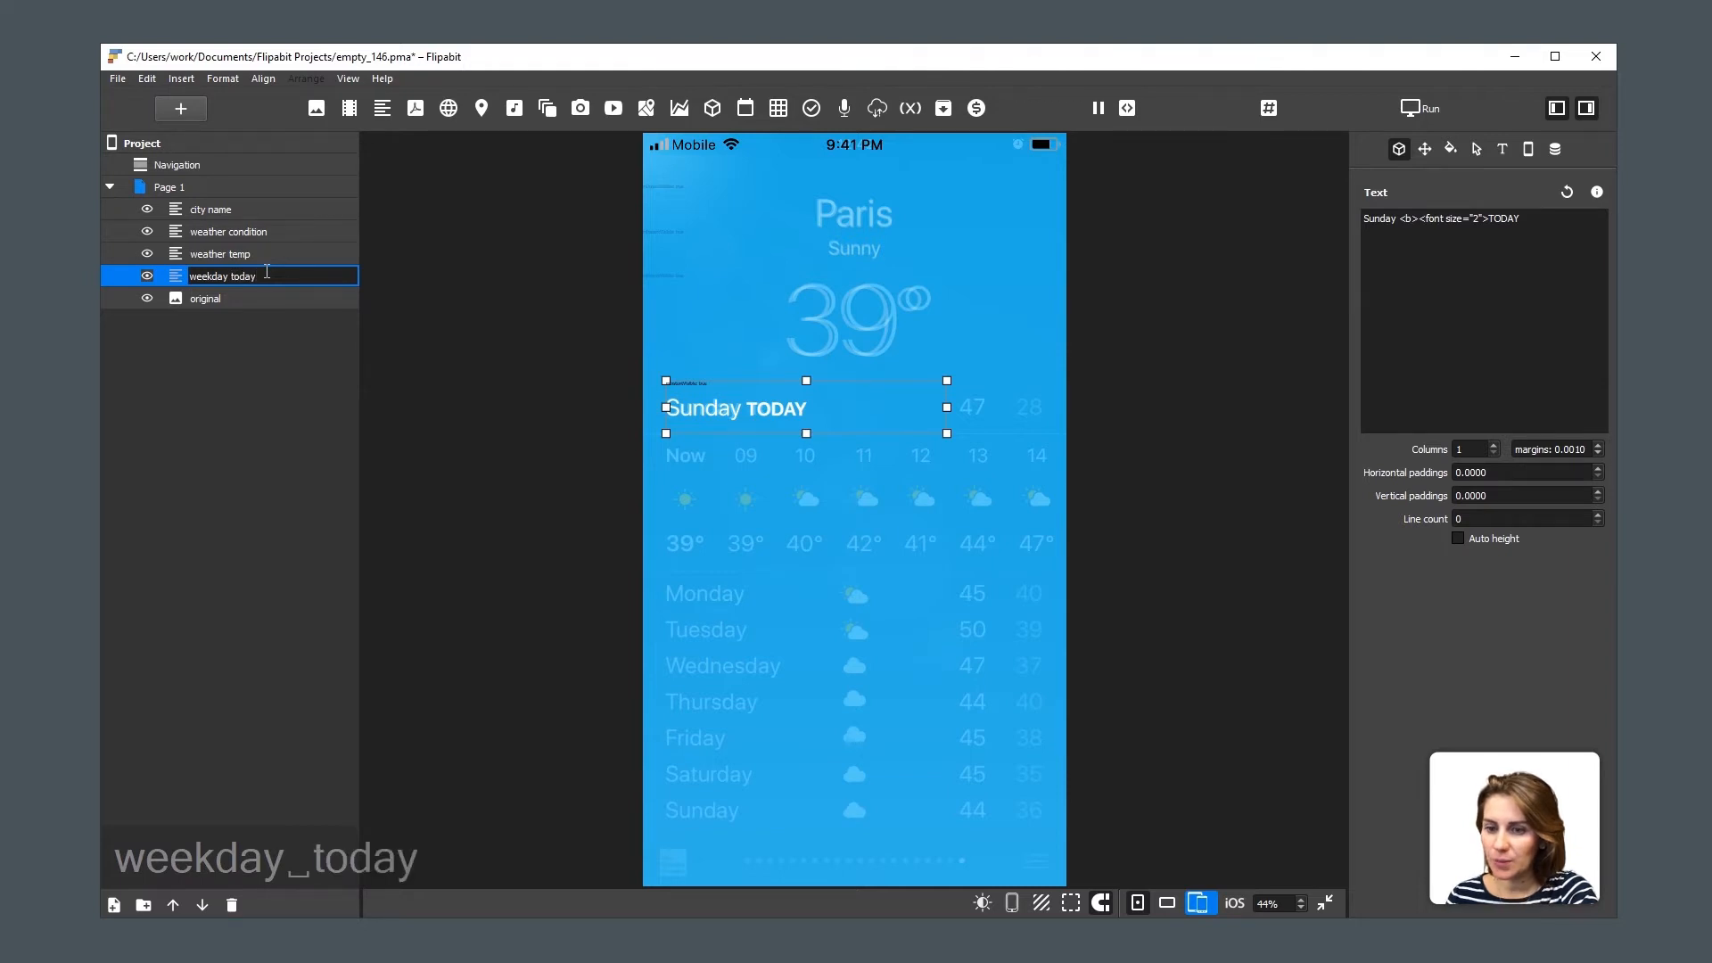
pyautogui.press('Return')
# Duplicate the weekday today element and move the copy right along the row until it covers the 47 and 28 temperatures.
pyautogui.rightClick(221, 277)
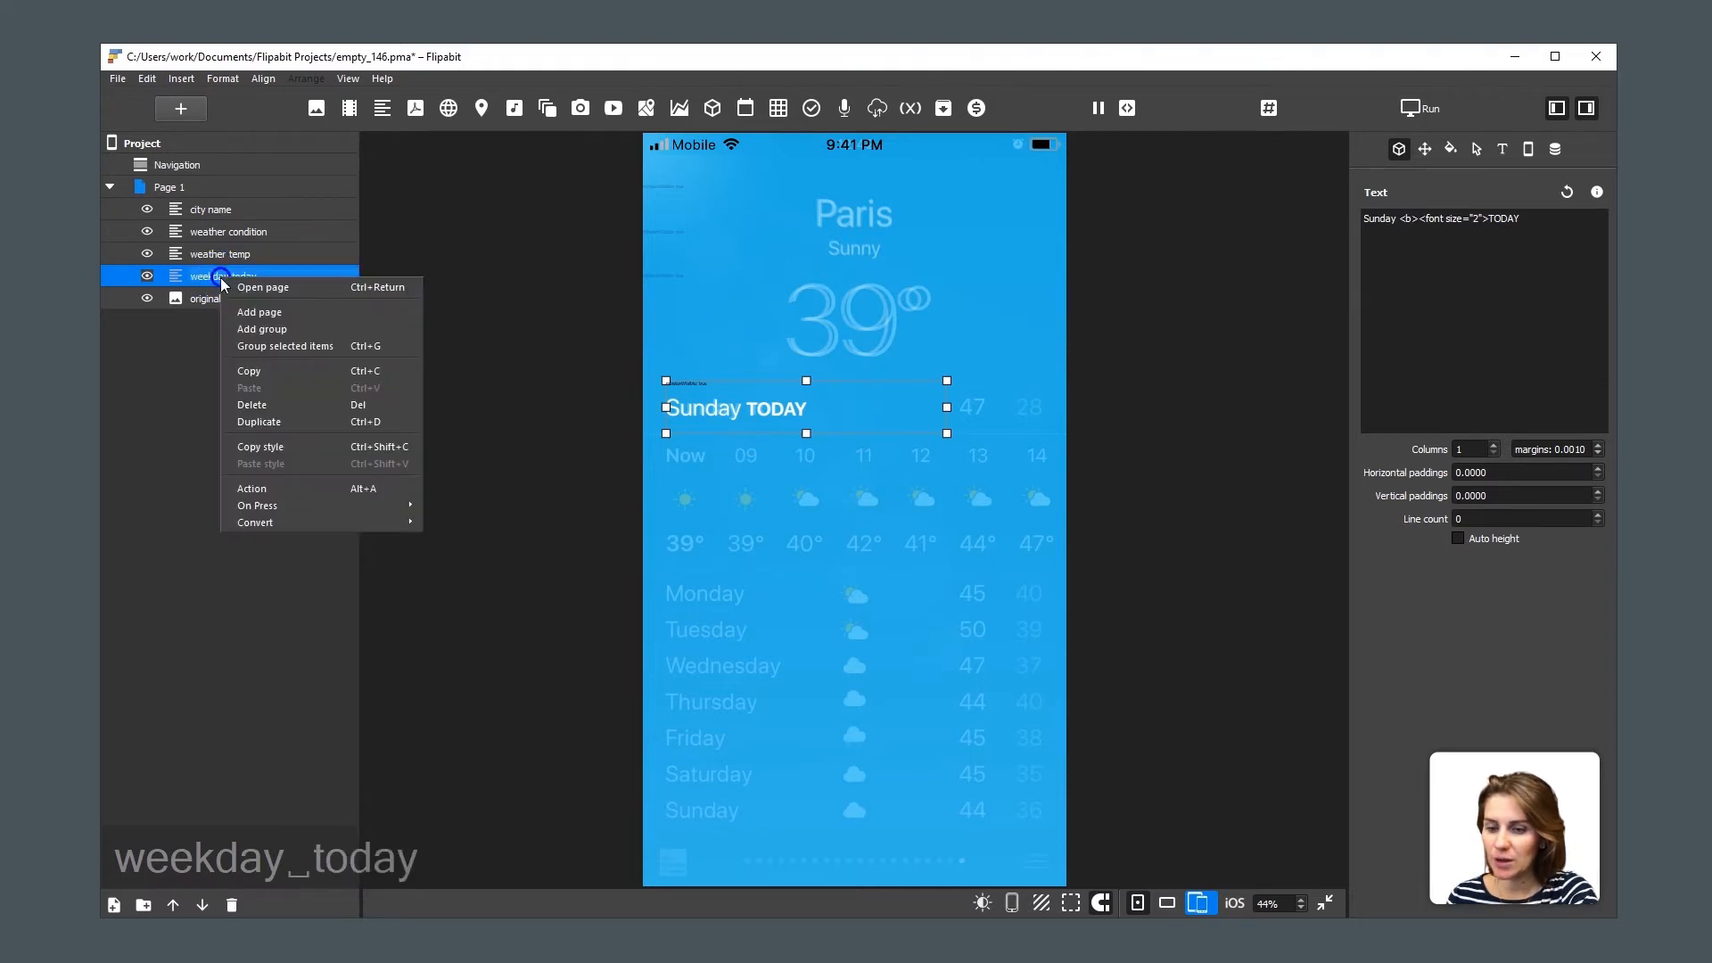
pyautogui.click(278, 422)
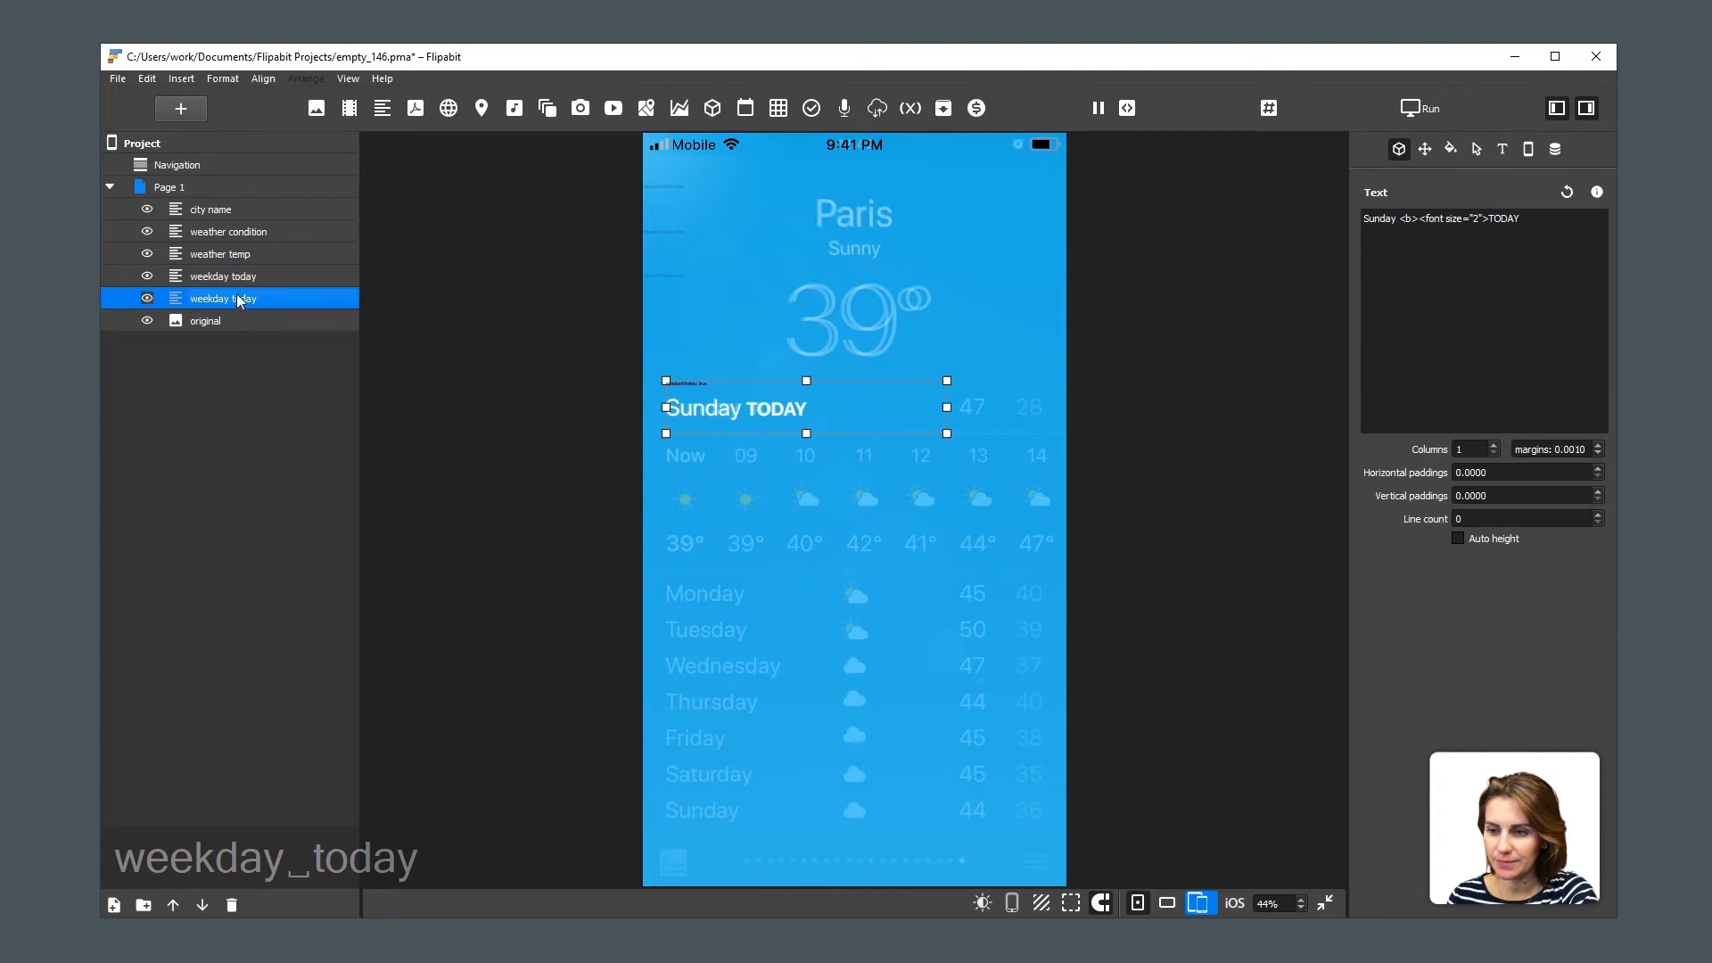
pyautogui.moveTo(734, 410); pyautogui.dragTo(851, 410)
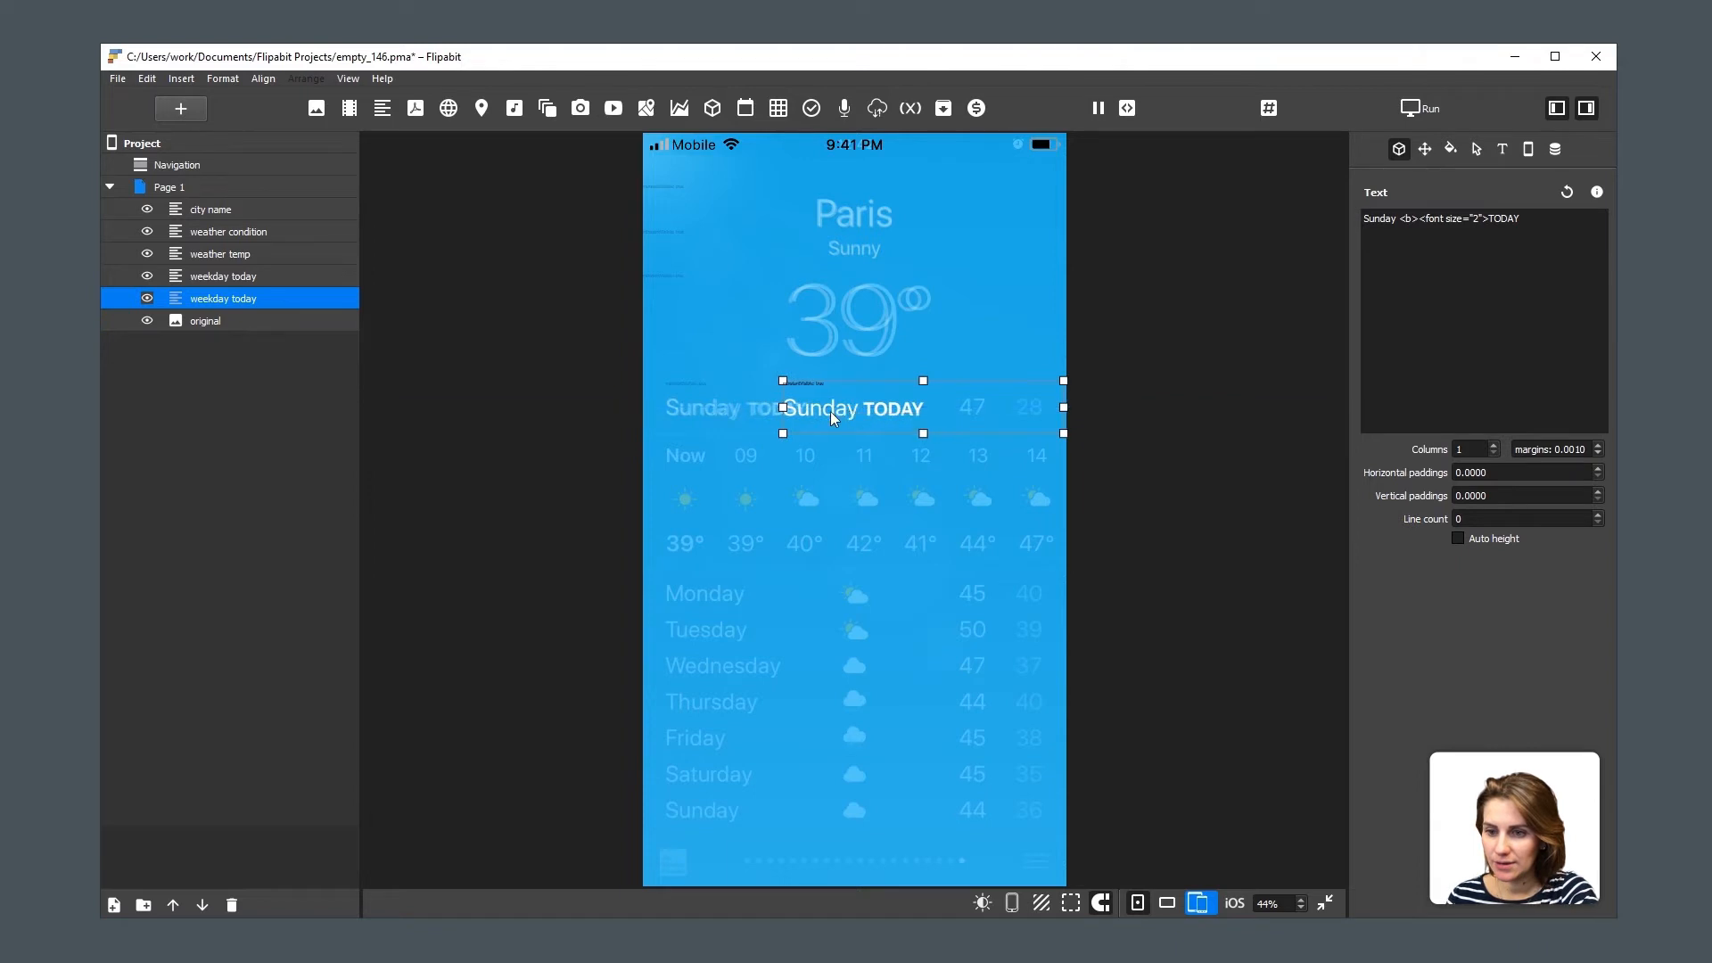
# Replace the copied element's text with "47 28".
pyautogui.click(1467, 264)
pyautogui.hotkey('ctrl', 'a')
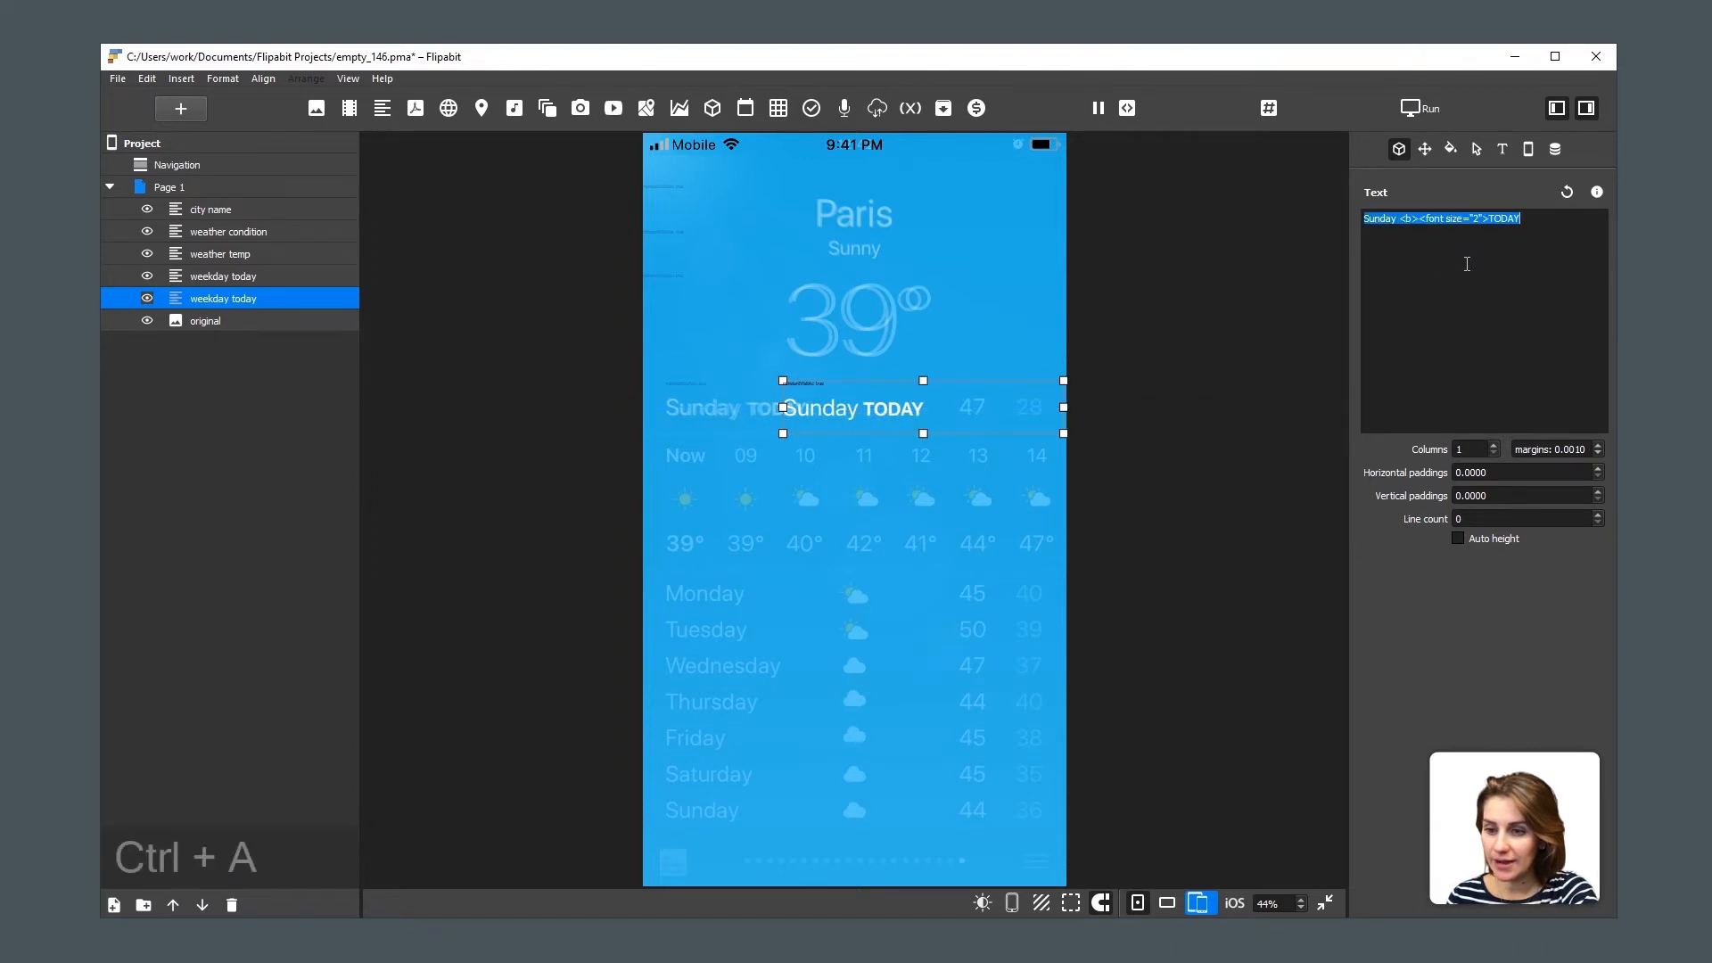
pyautogui.write('47 28')
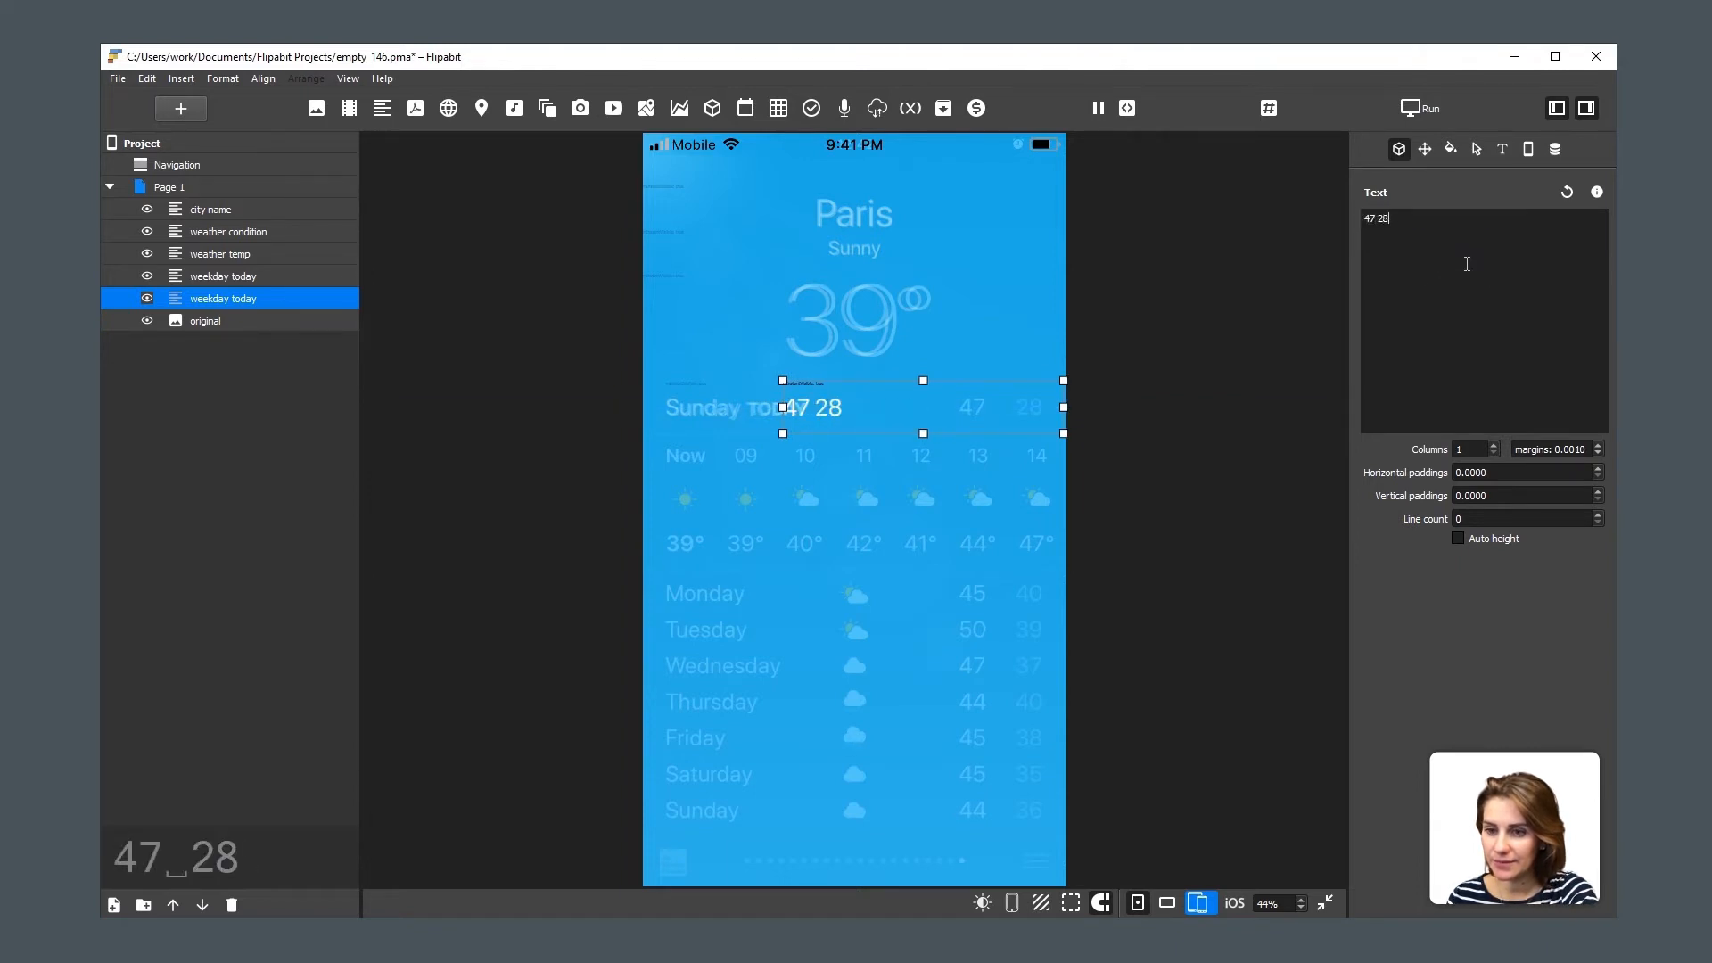
# Align the 47 28 text horizontally to Right and pull its box's right edge in to the end of the reference temperatures.
pyautogui.click(1502, 149)
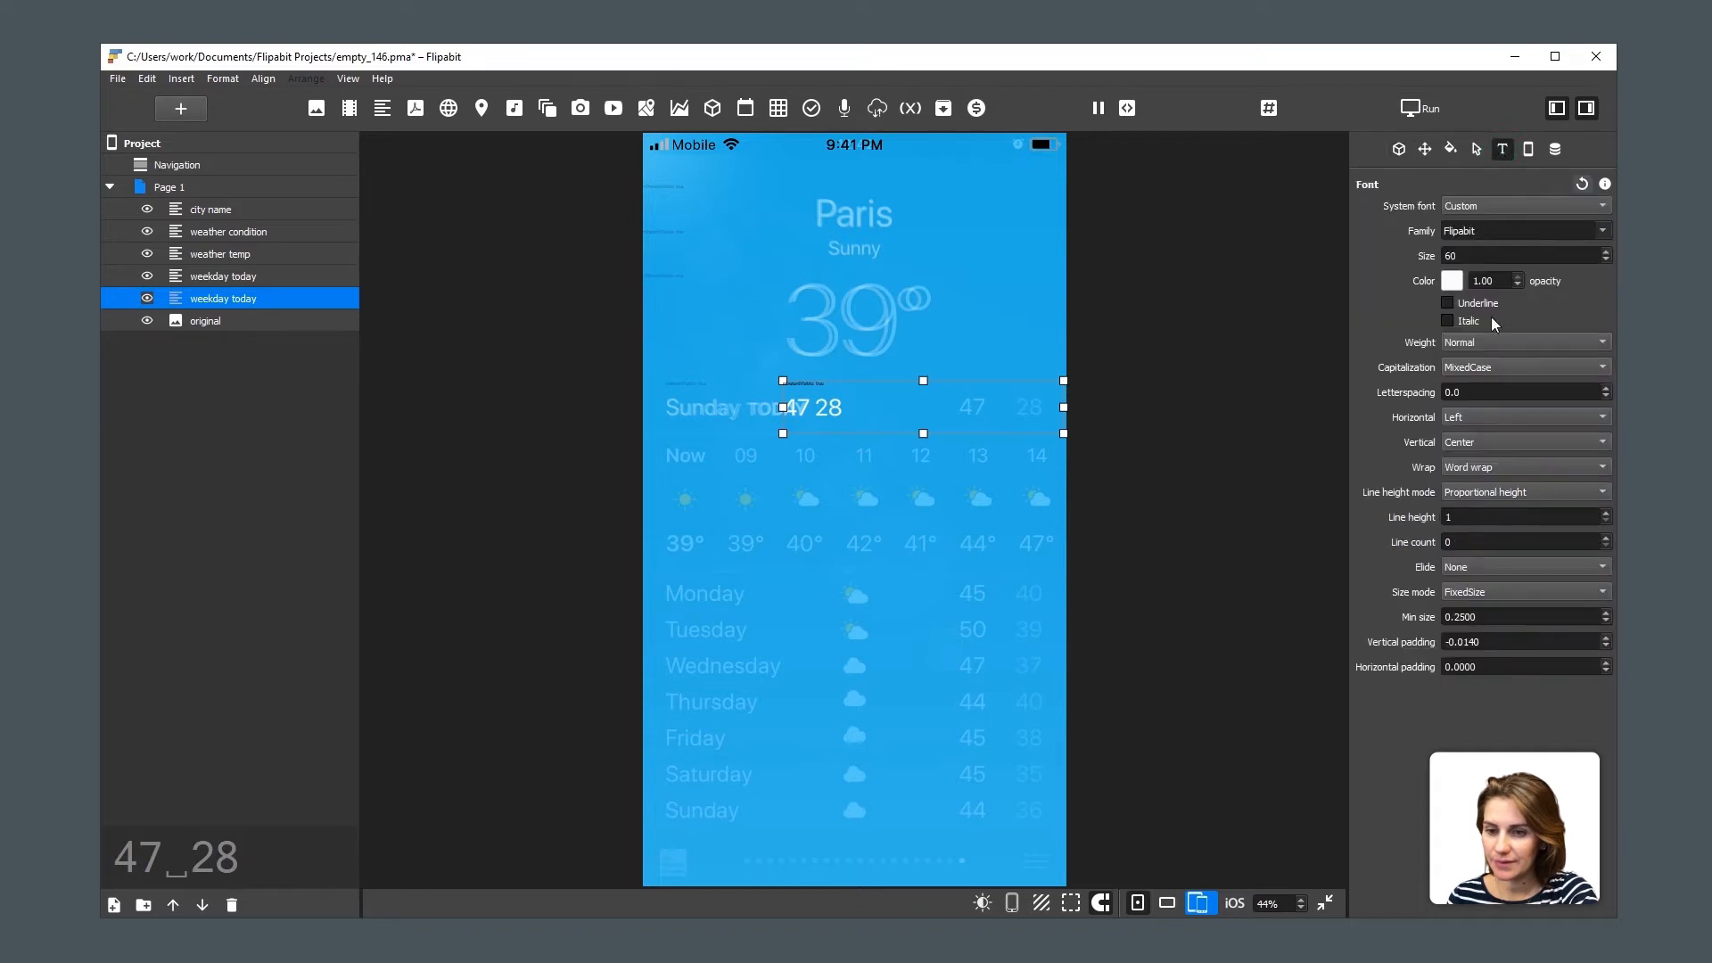
pyautogui.click(1470, 420)
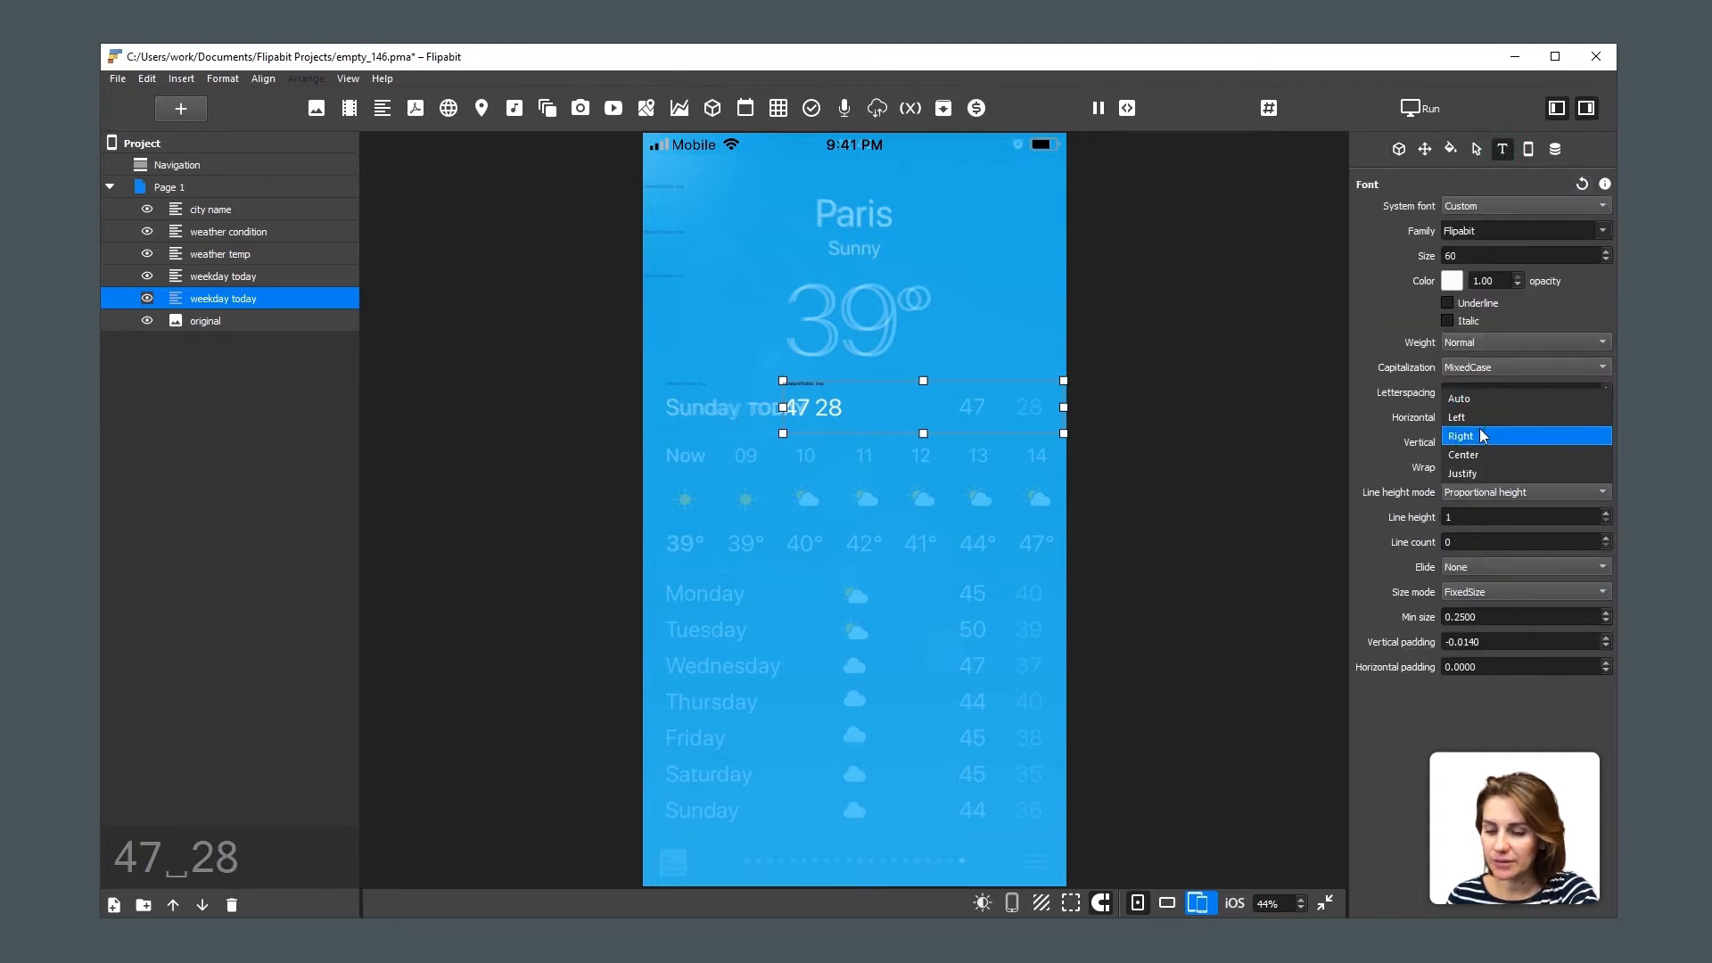
pyautogui.click(1481, 438)
pyautogui.moveTo(1066, 410); pyautogui.dragTo(1018, 409)
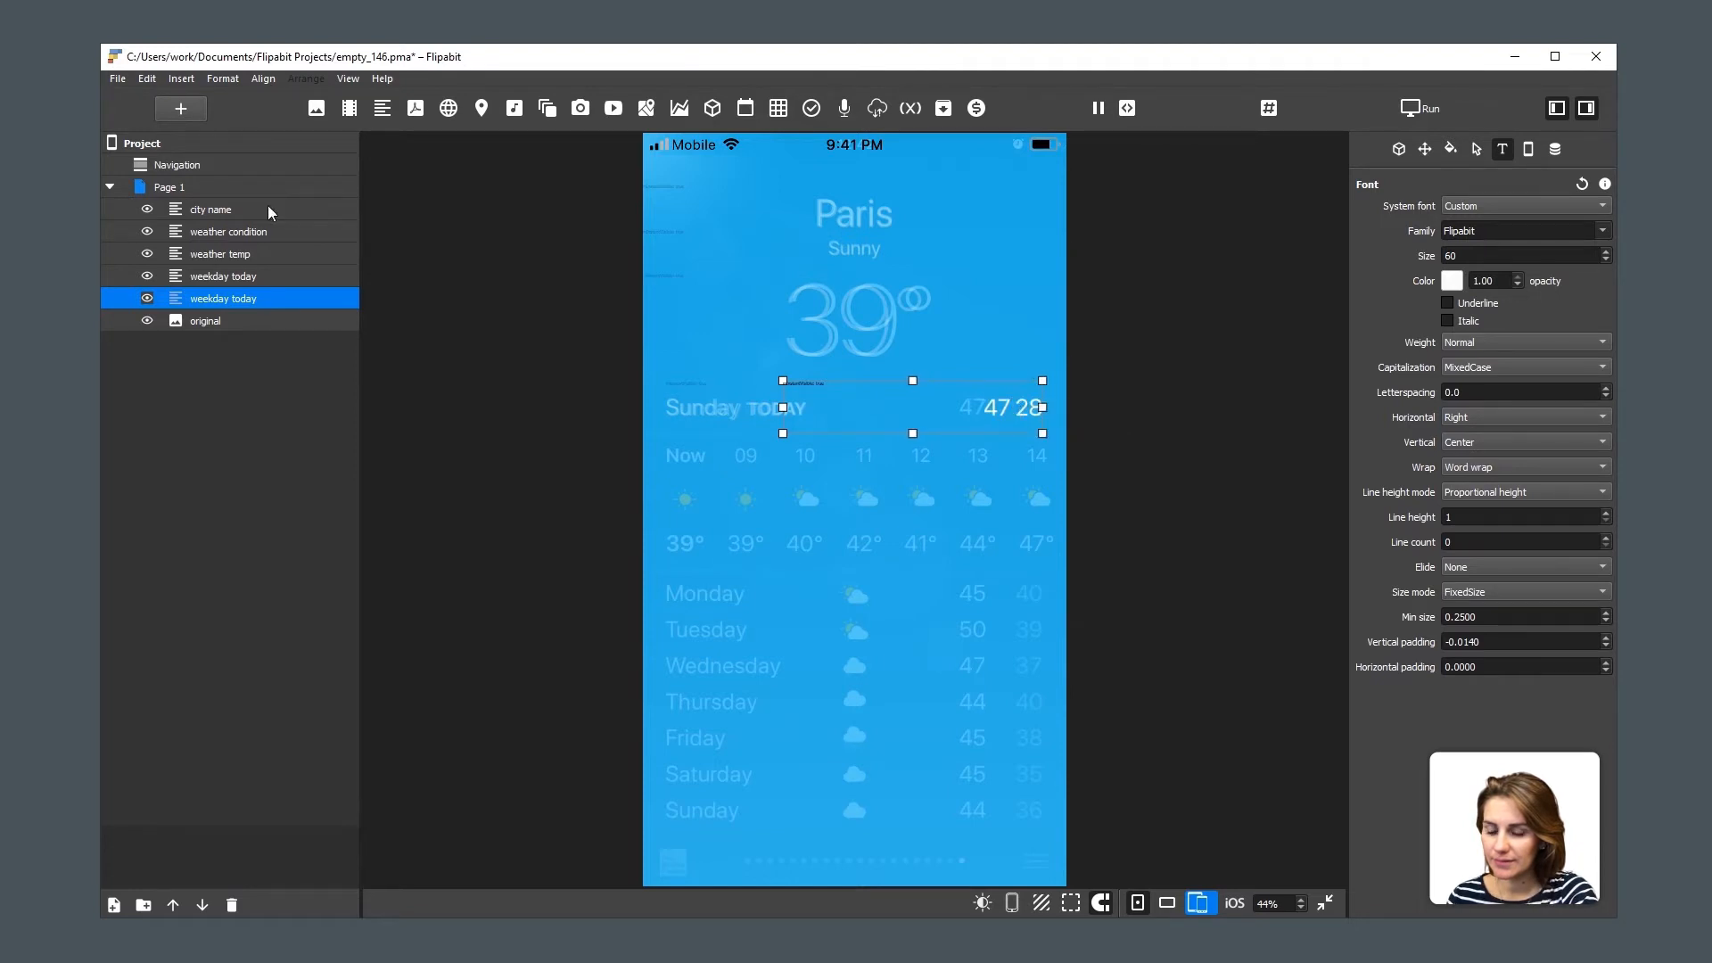
# Add the tag <font color="lightgray"> in front of 28 in the 47 28 text element.
pyautogui.click(214, 319)
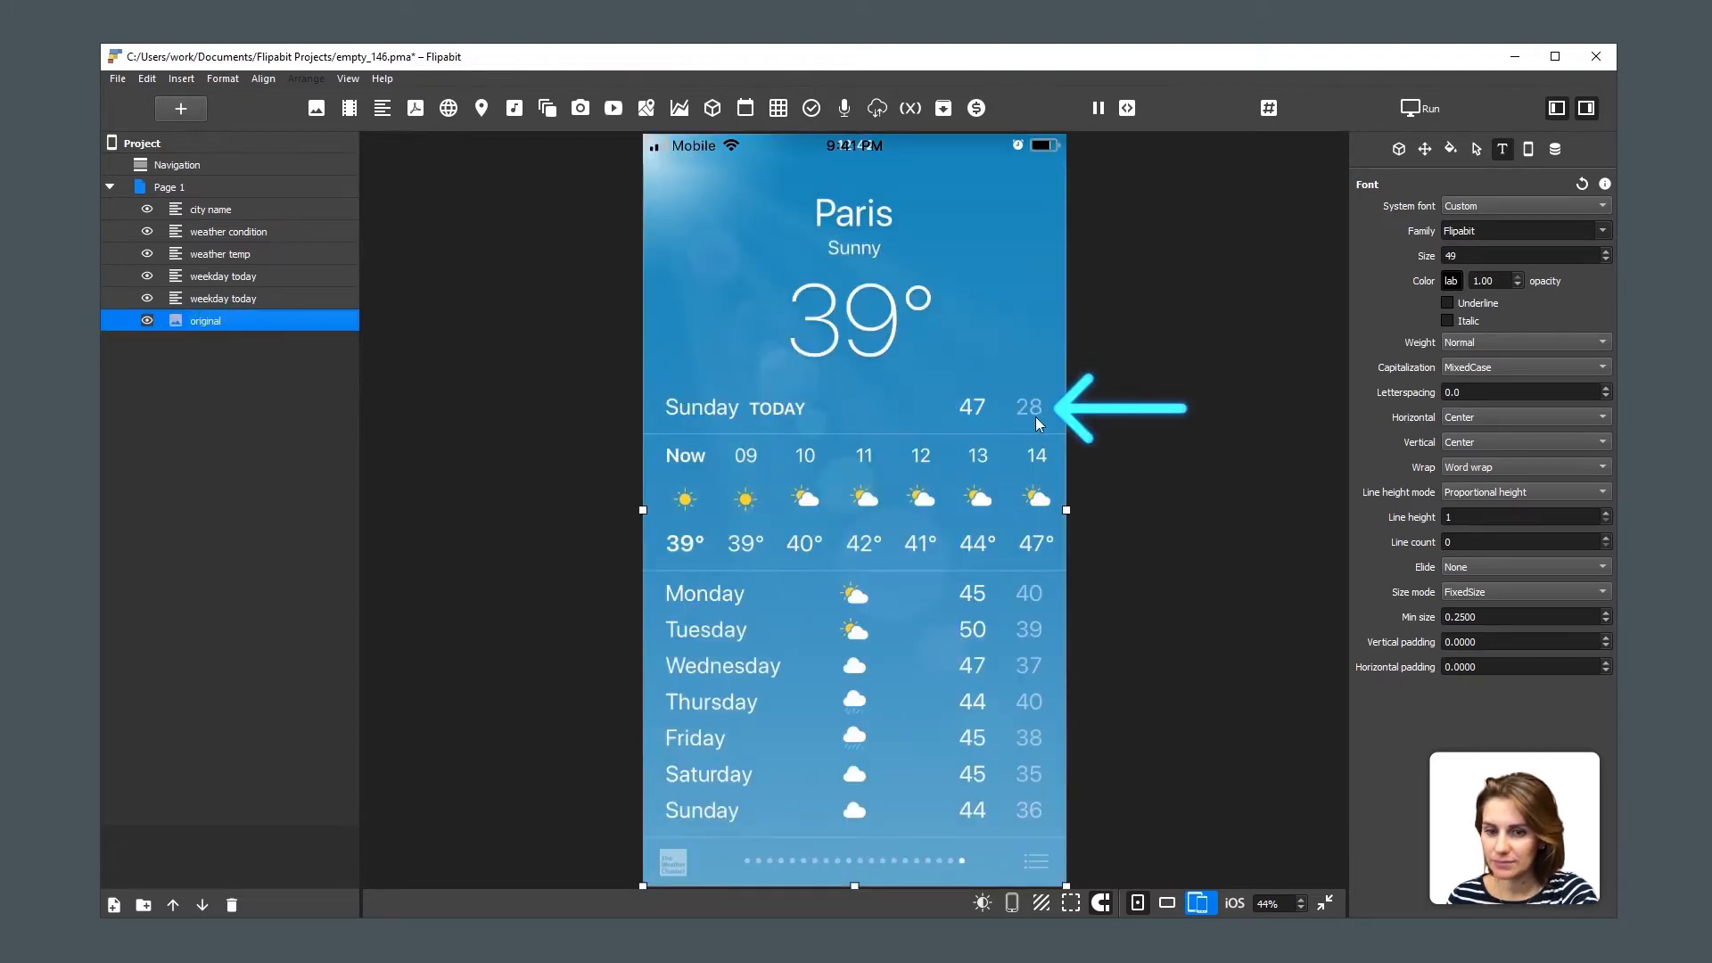
pyautogui.click(244, 299)
pyautogui.click(1399, 149)
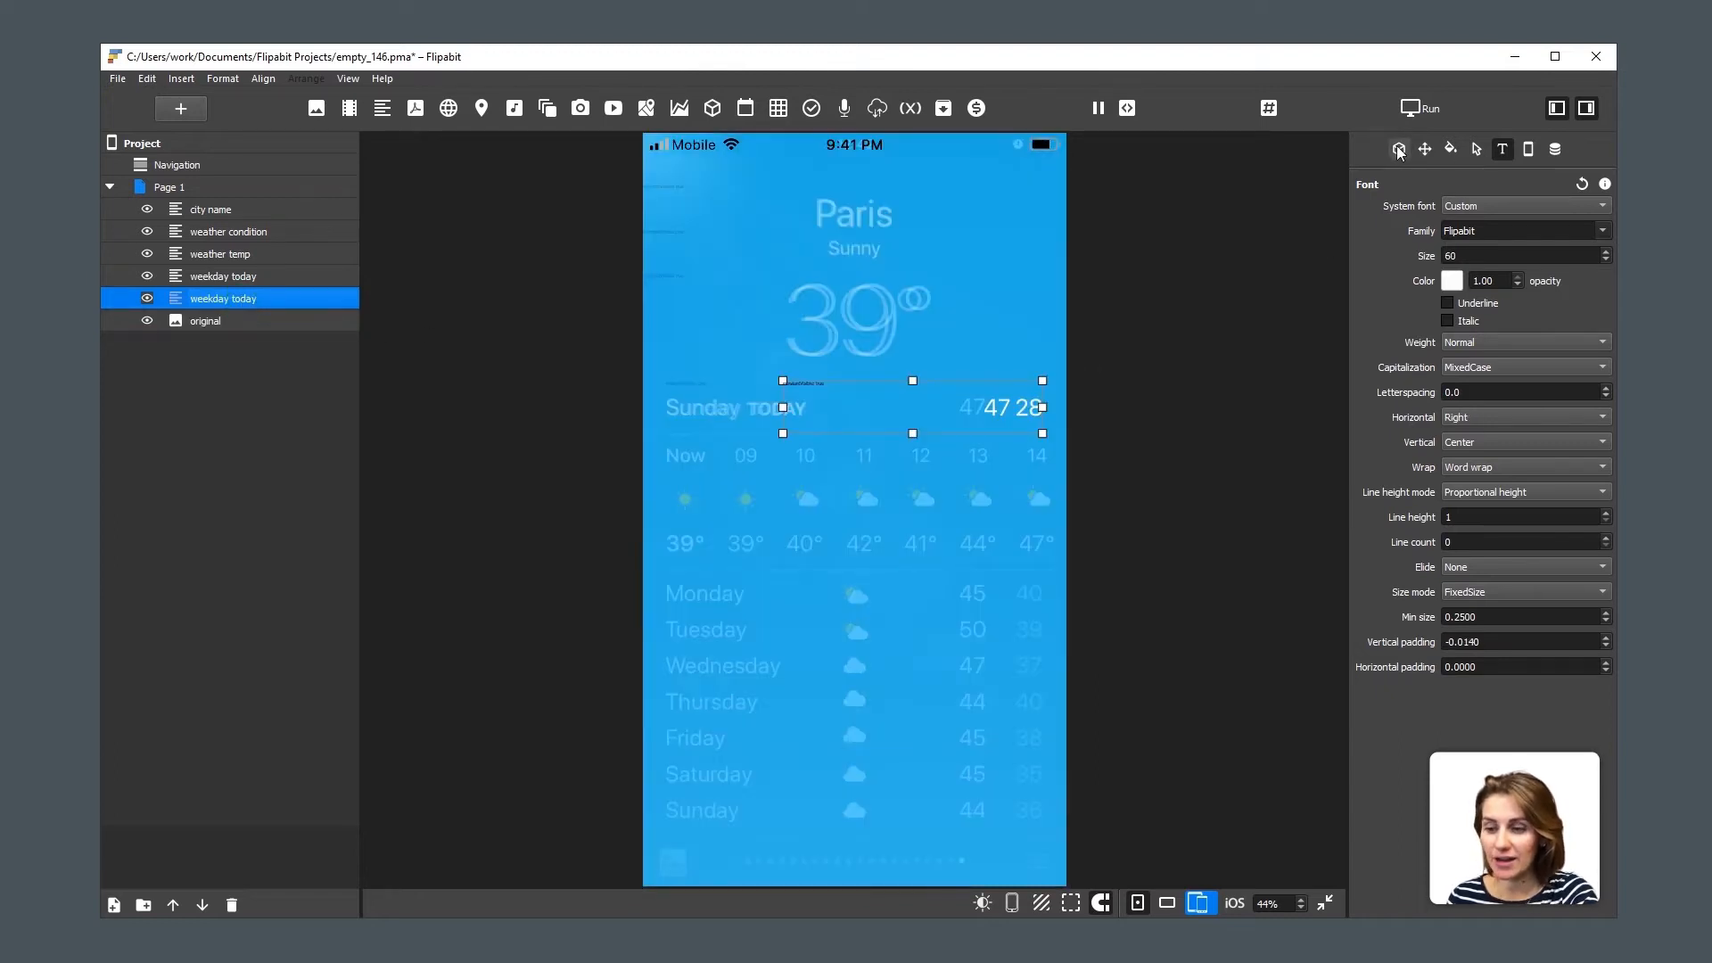
pyautogui.click(1415, 218)
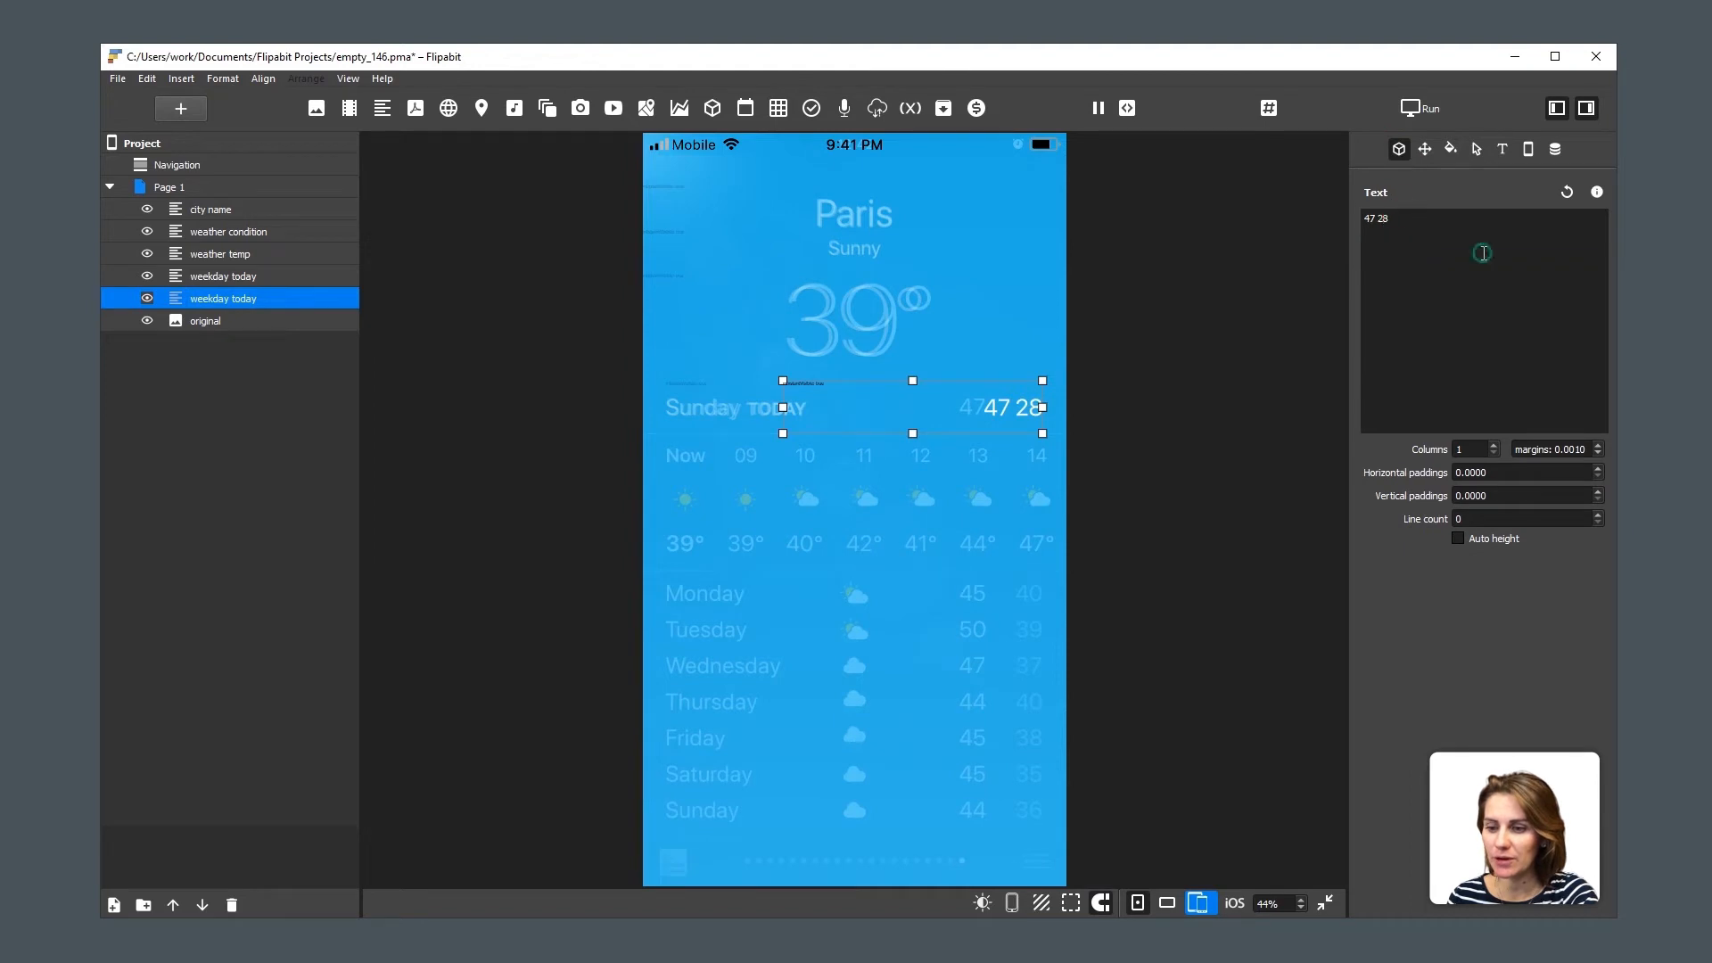
pyautogui.press('Left')
pyautogui.write('<>')
pyautogui.press('Left')
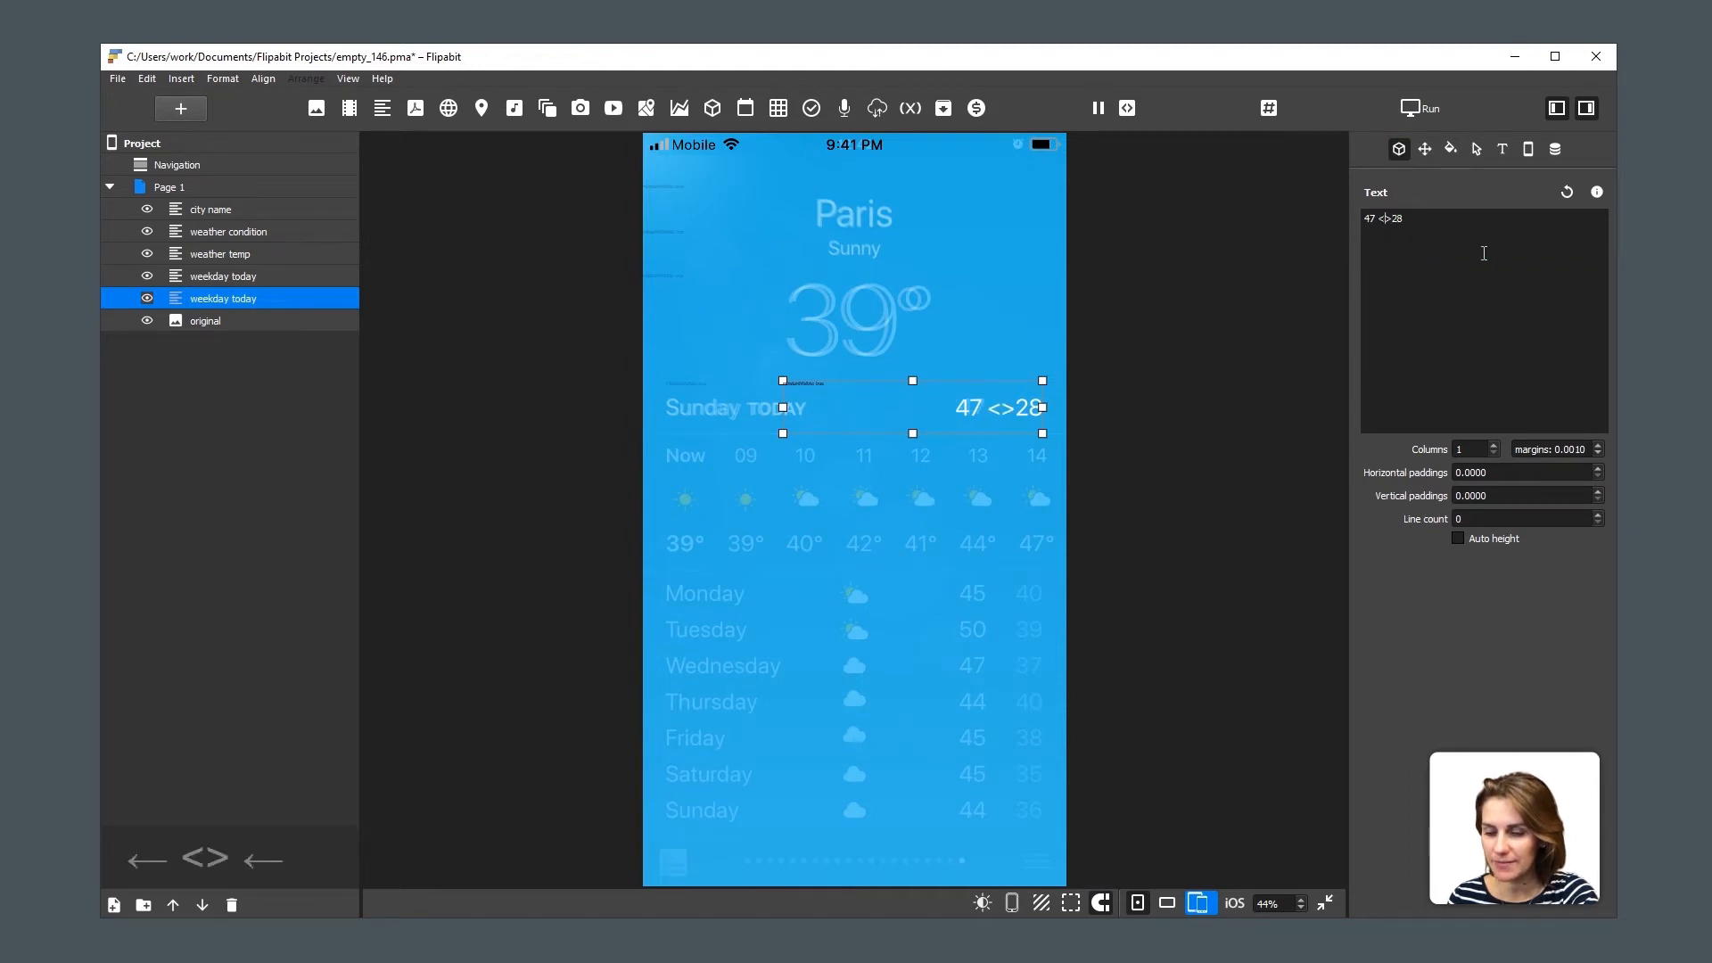
pyautogui.write('font ')
pyautogui.write('color')
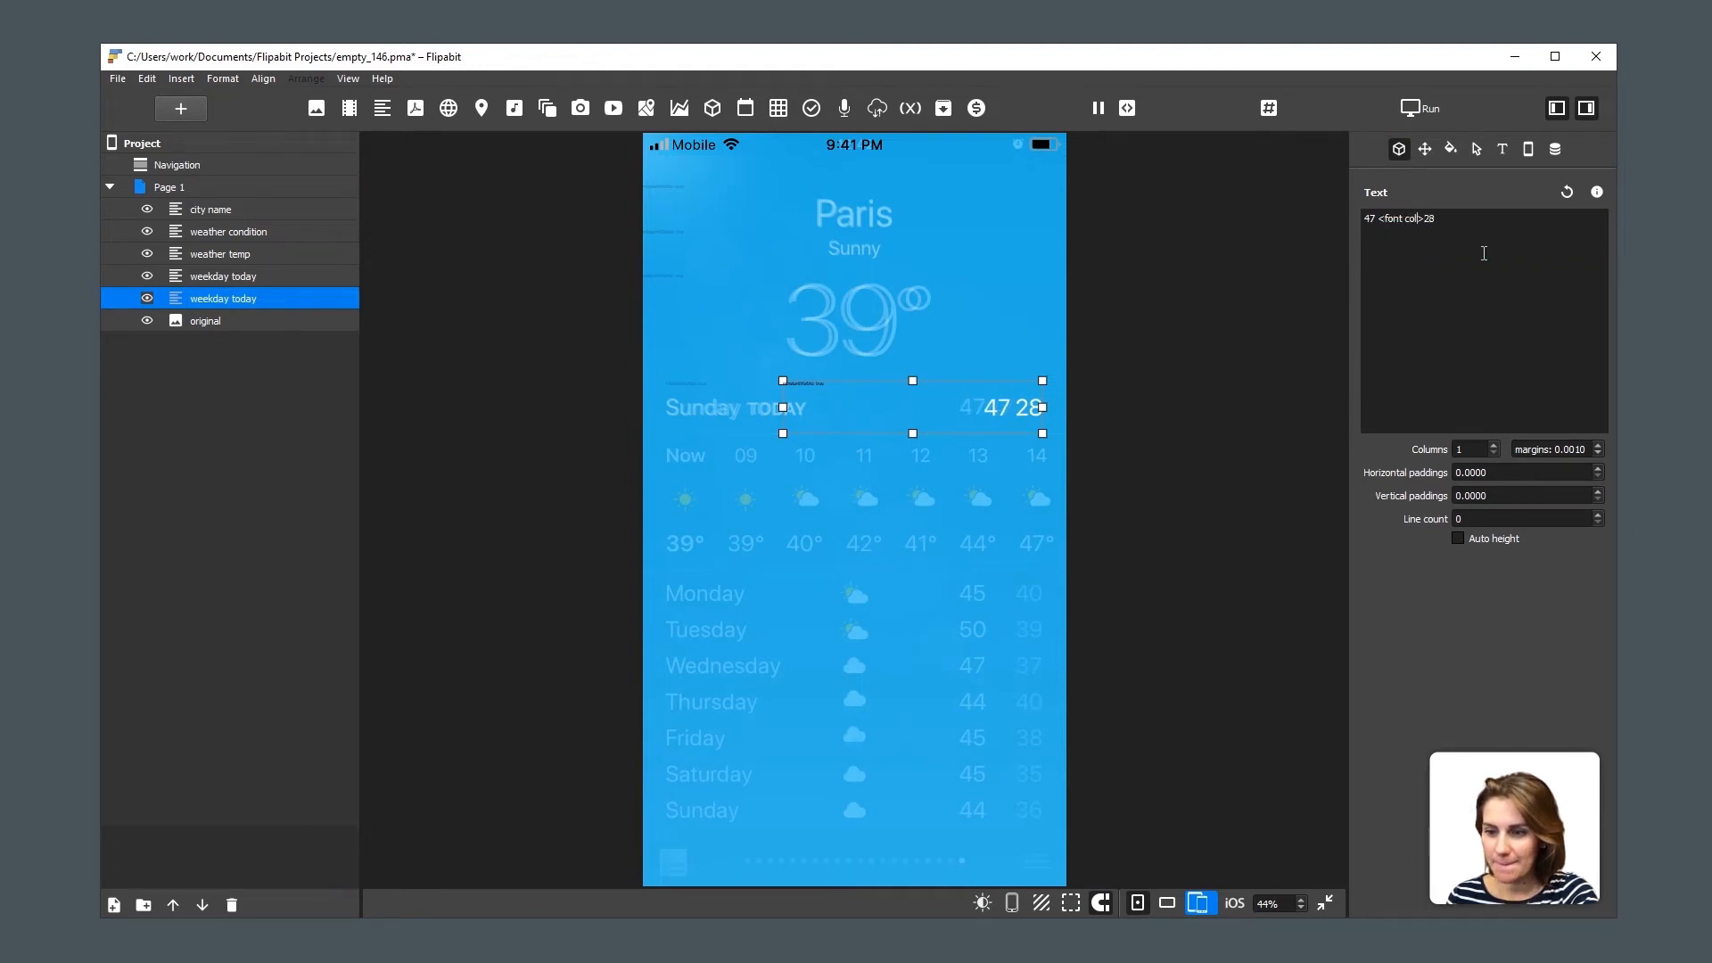
pyautogui.write('=""')
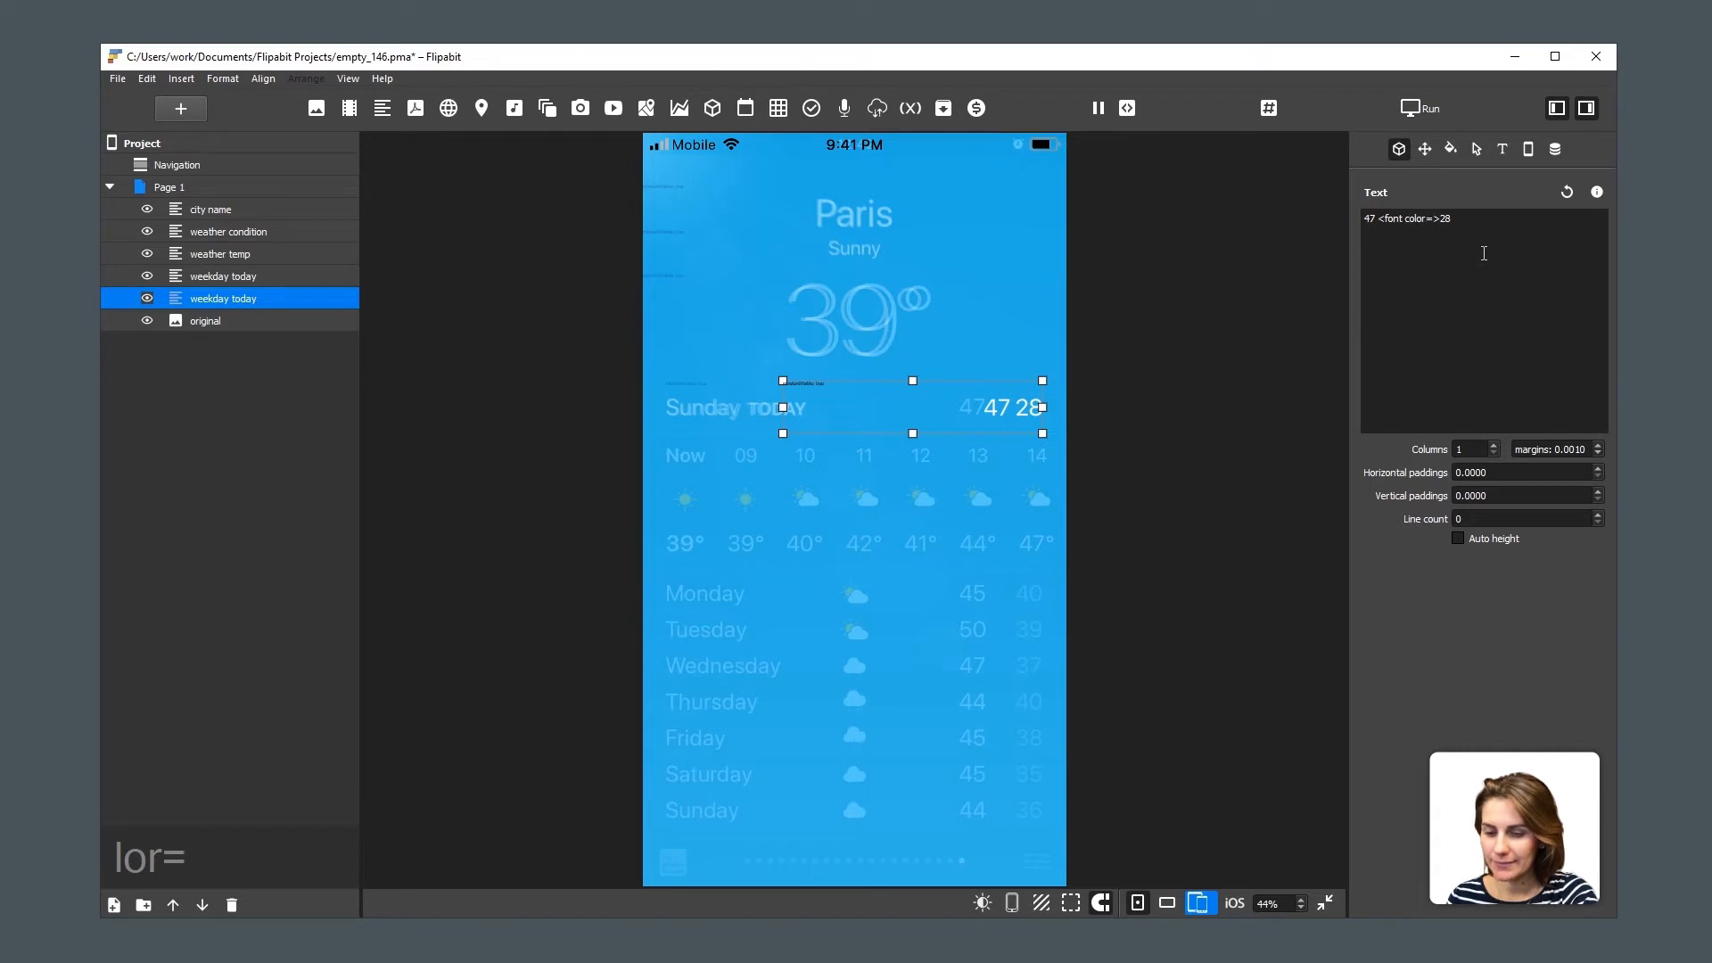
pyautogui.press('Left')
pyautogui.write('light')
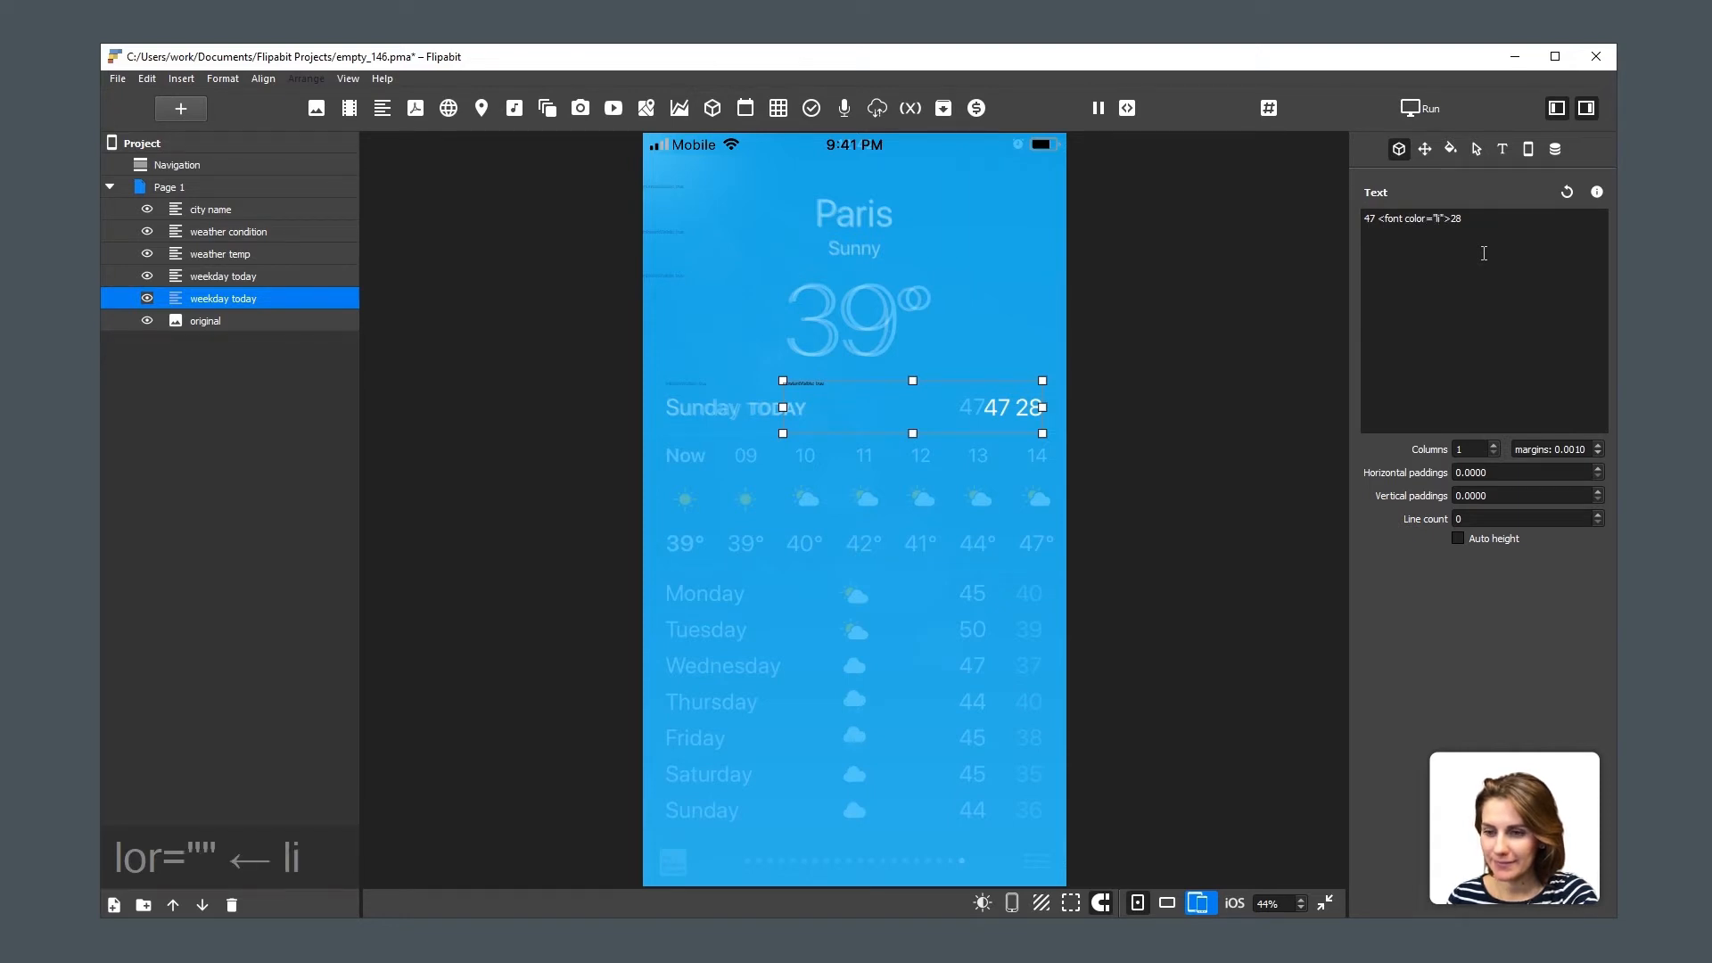
pyautogui.write('gray')
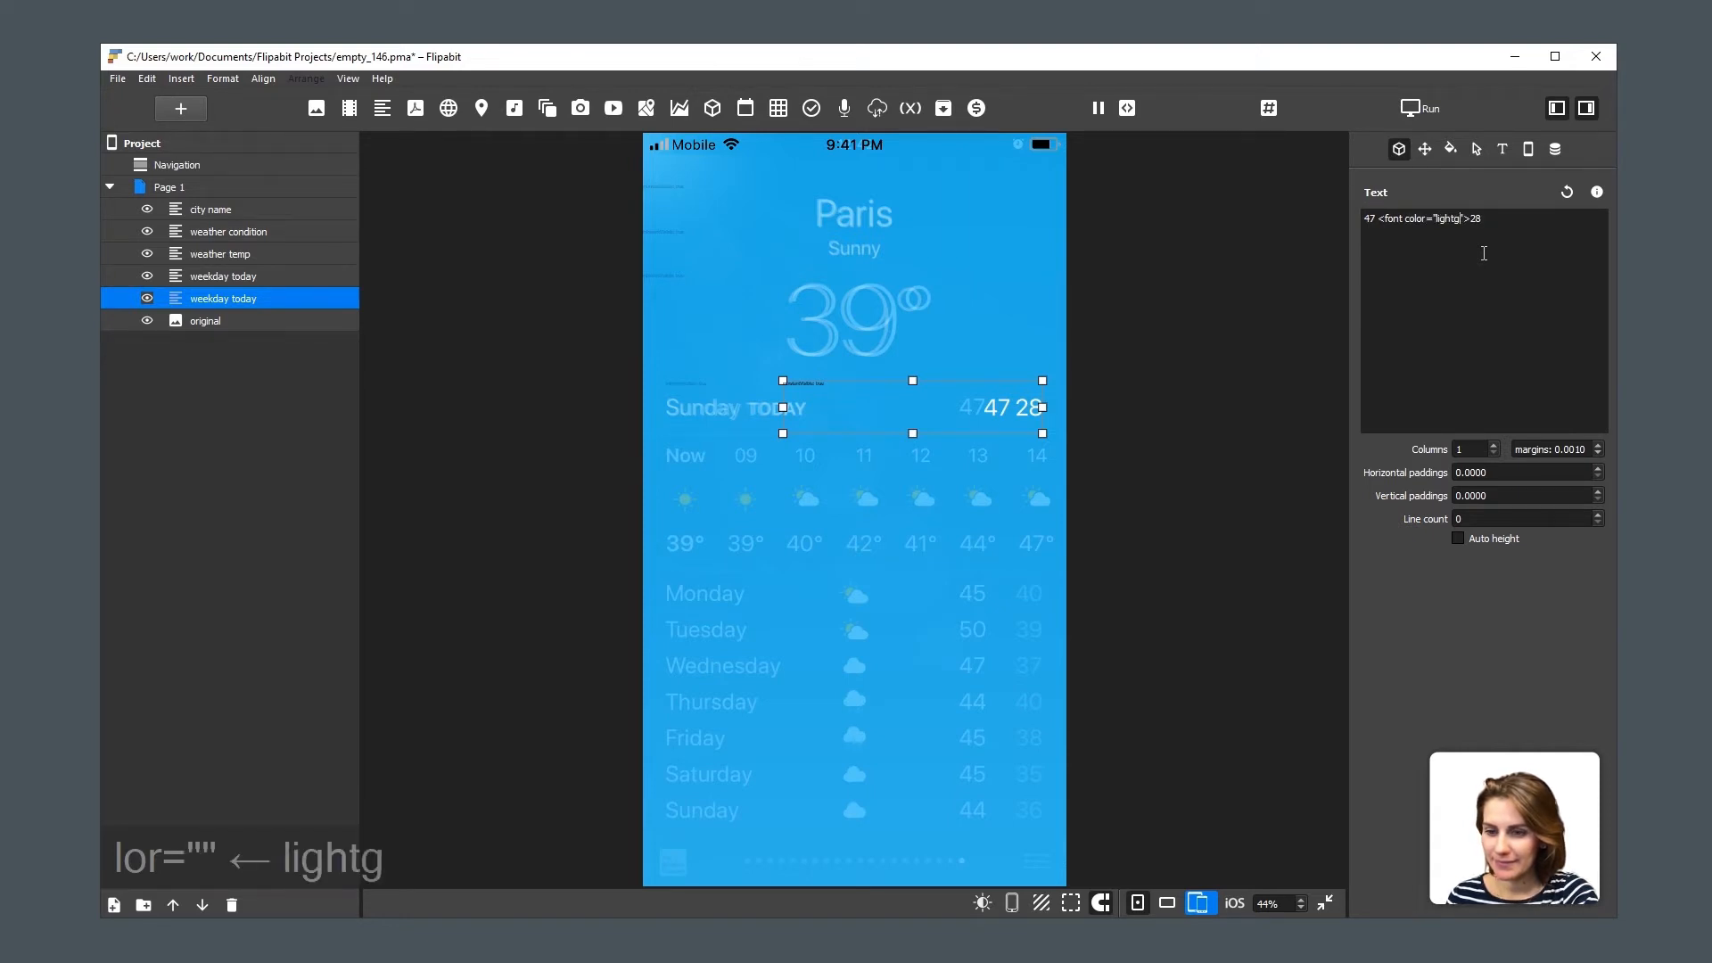
# Insert a non-breaking space entity, &nbsp;, between 47 and the font tag.
pyautogui.click(1379, 218)
pyautogui.write('&')
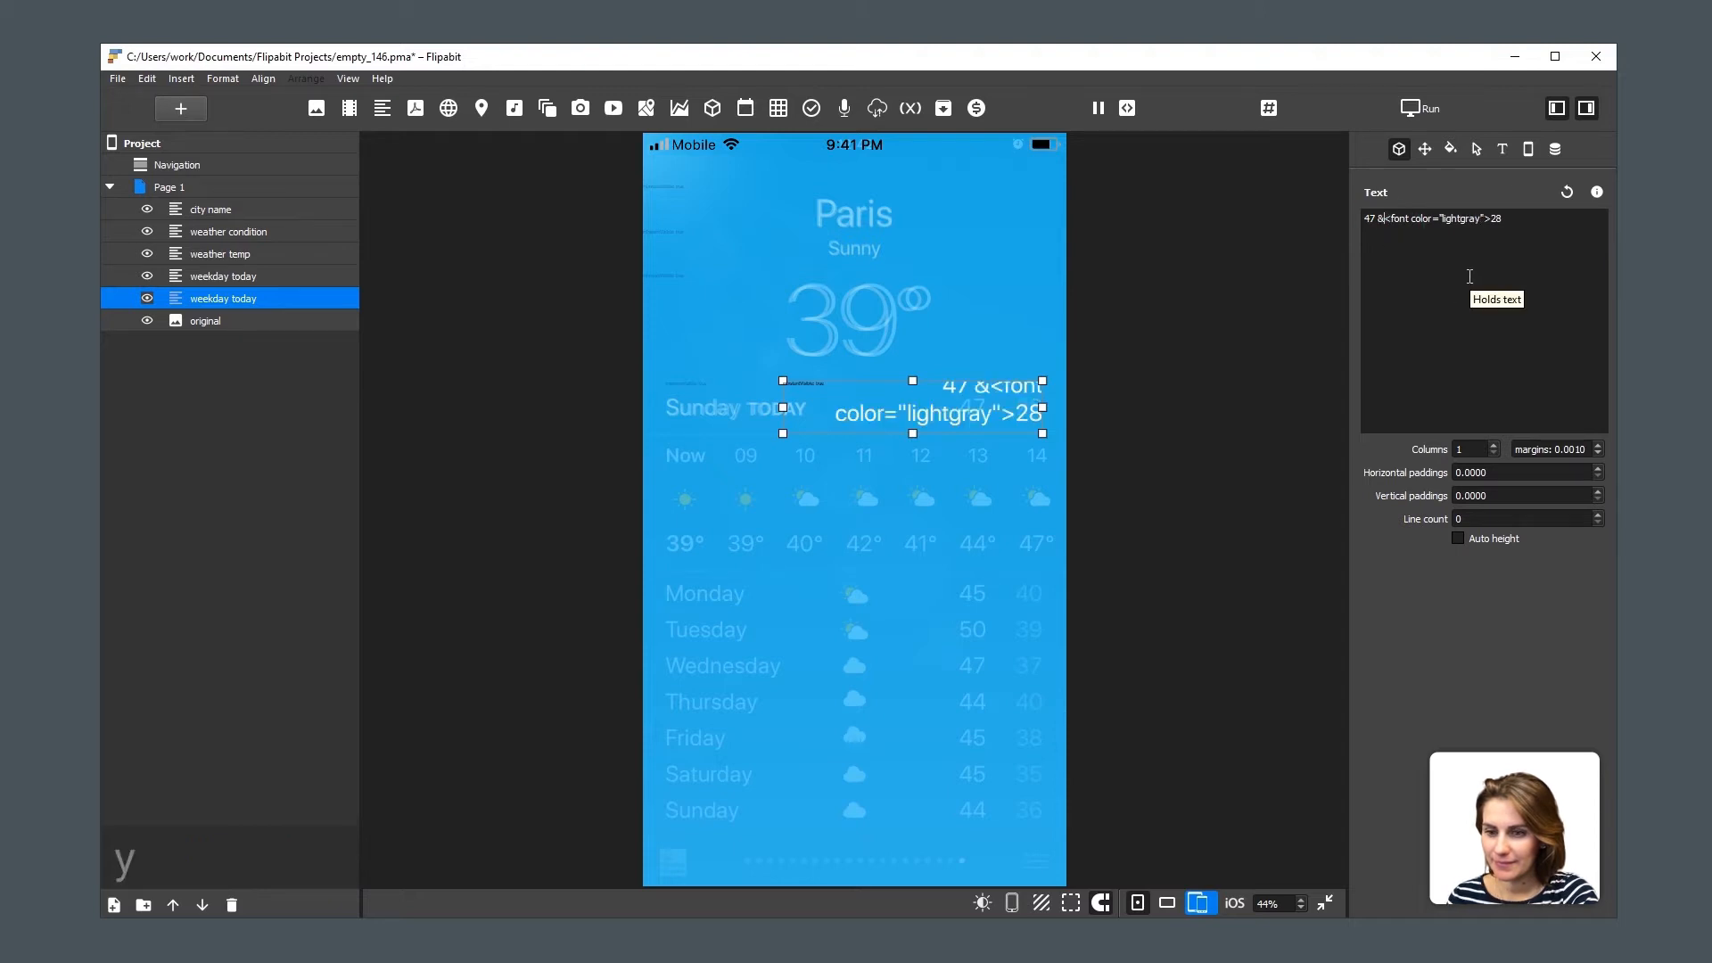
pyautogui.write('nbsp;')
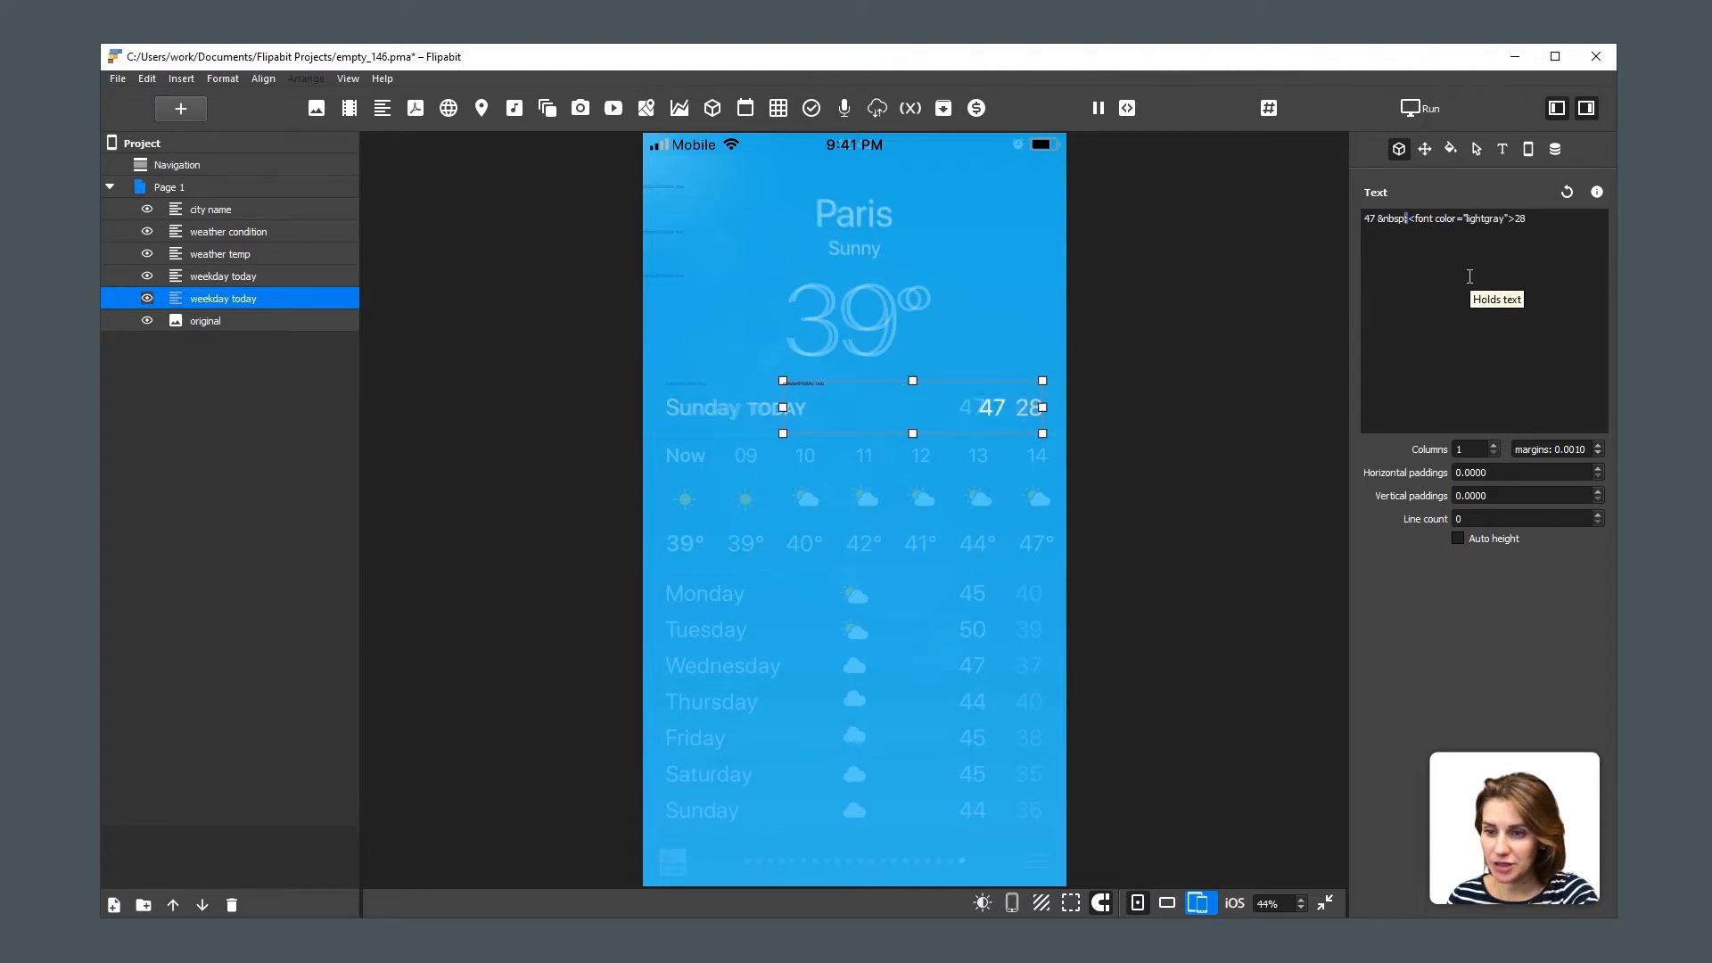
# Copy the &nbsp; entity and repeat it until five stand between 47 and the font tag, matching the reference spacing.
pyautogui.hotkey('shift', 'Left')
pyautogui.hotkey('shift', 'Left')
pyautogui.hotkey('shift', 'Left')
pyautogui.hotkey('shift', 'Left')
pyautogui.hotkey('shift', 'Left')
pyautogui.hotkey('shift', 'Left')
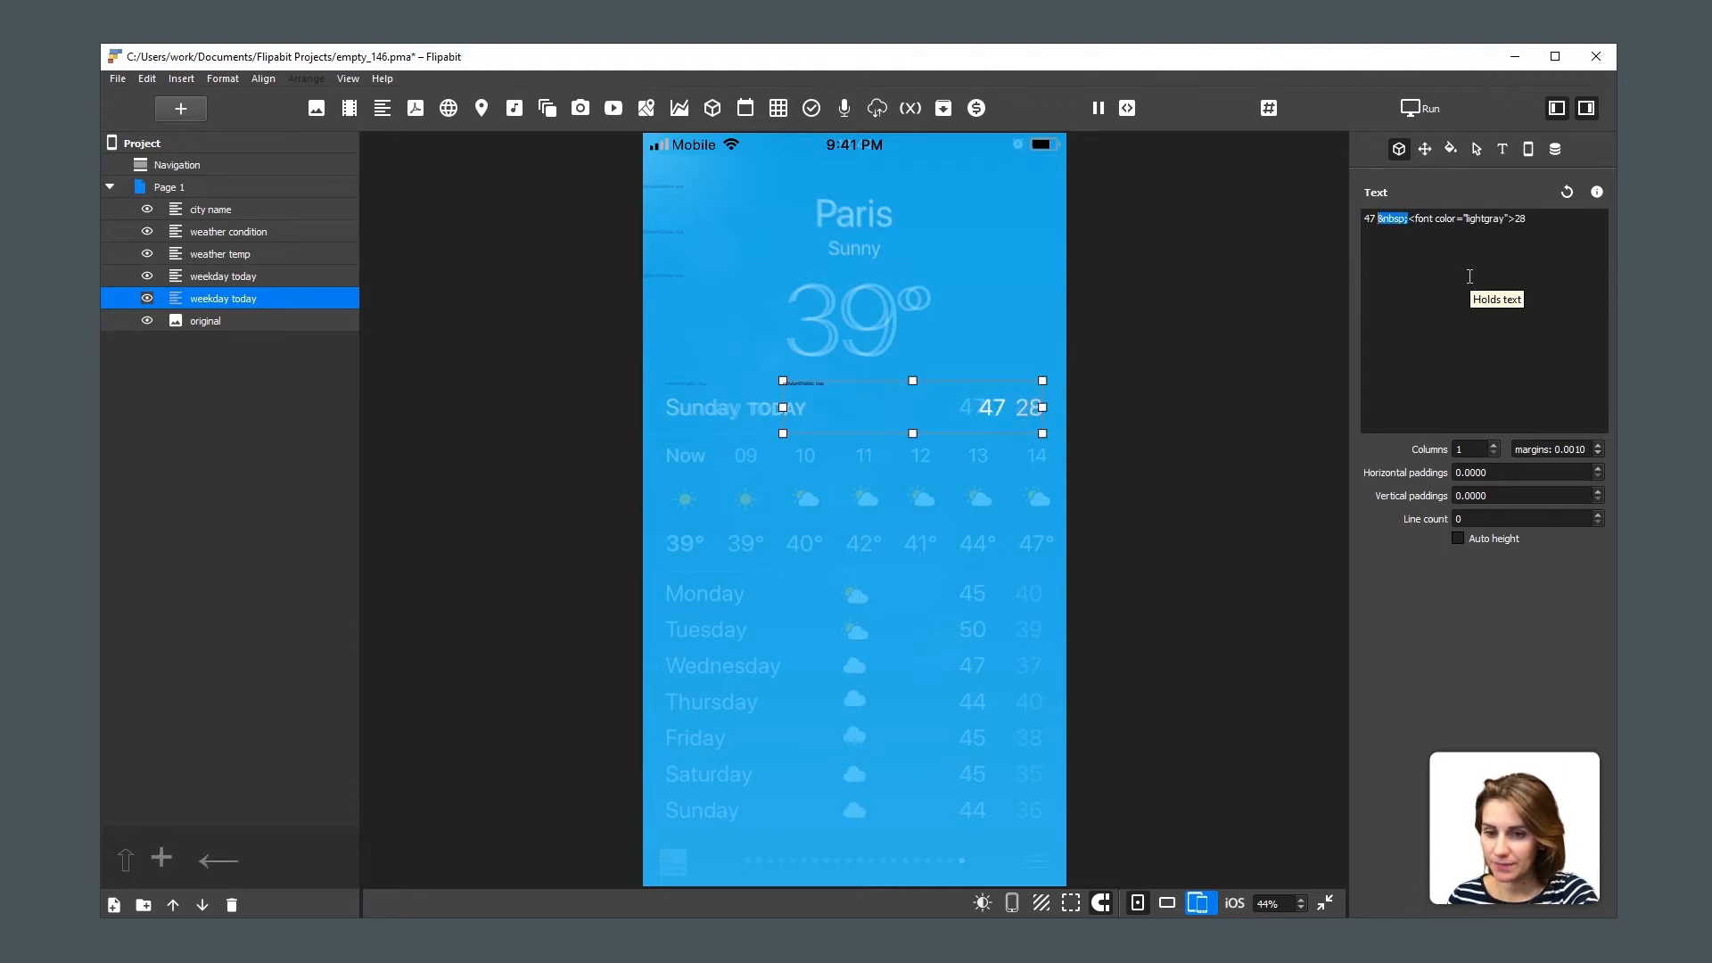
pyautogui.hotkey('ctrl', 'c')
pyautogui.hotkey('ctrl', 'v')
pyautogui.hotkey('ctrl', 'v')
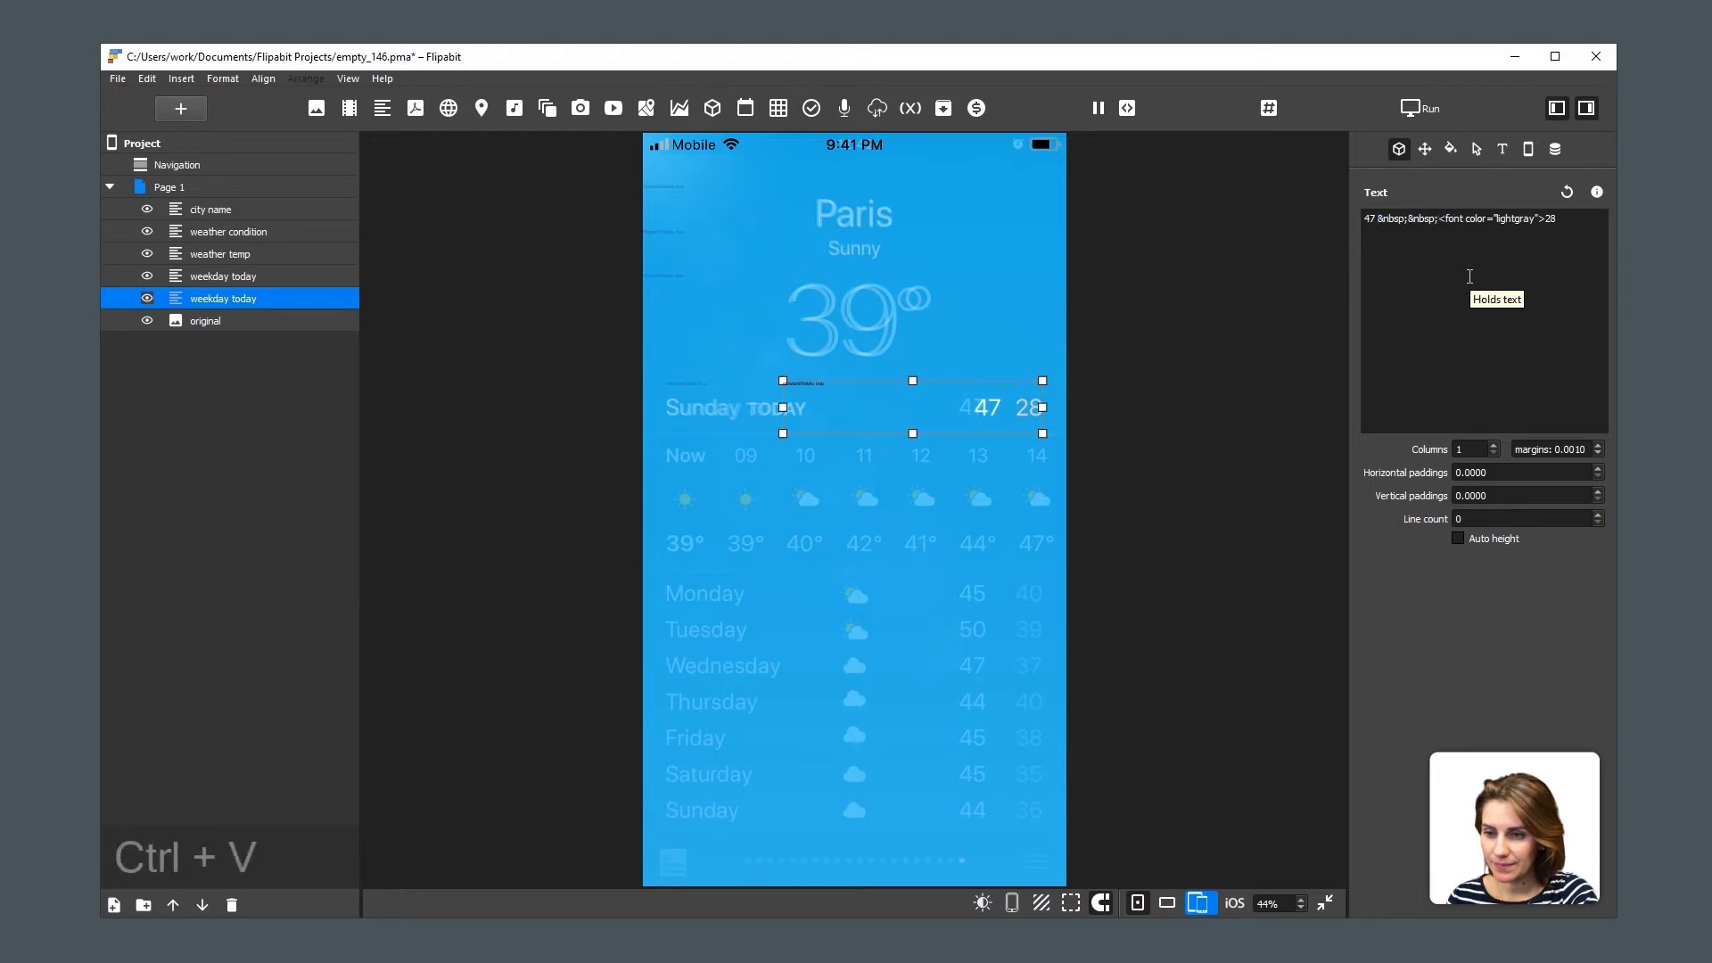
pyautogui.hotkey('ctrl', 'v')
pyautogui.hotkey('ctrl', 'v')
pyautogui.hotkey('ctrl', 'v')
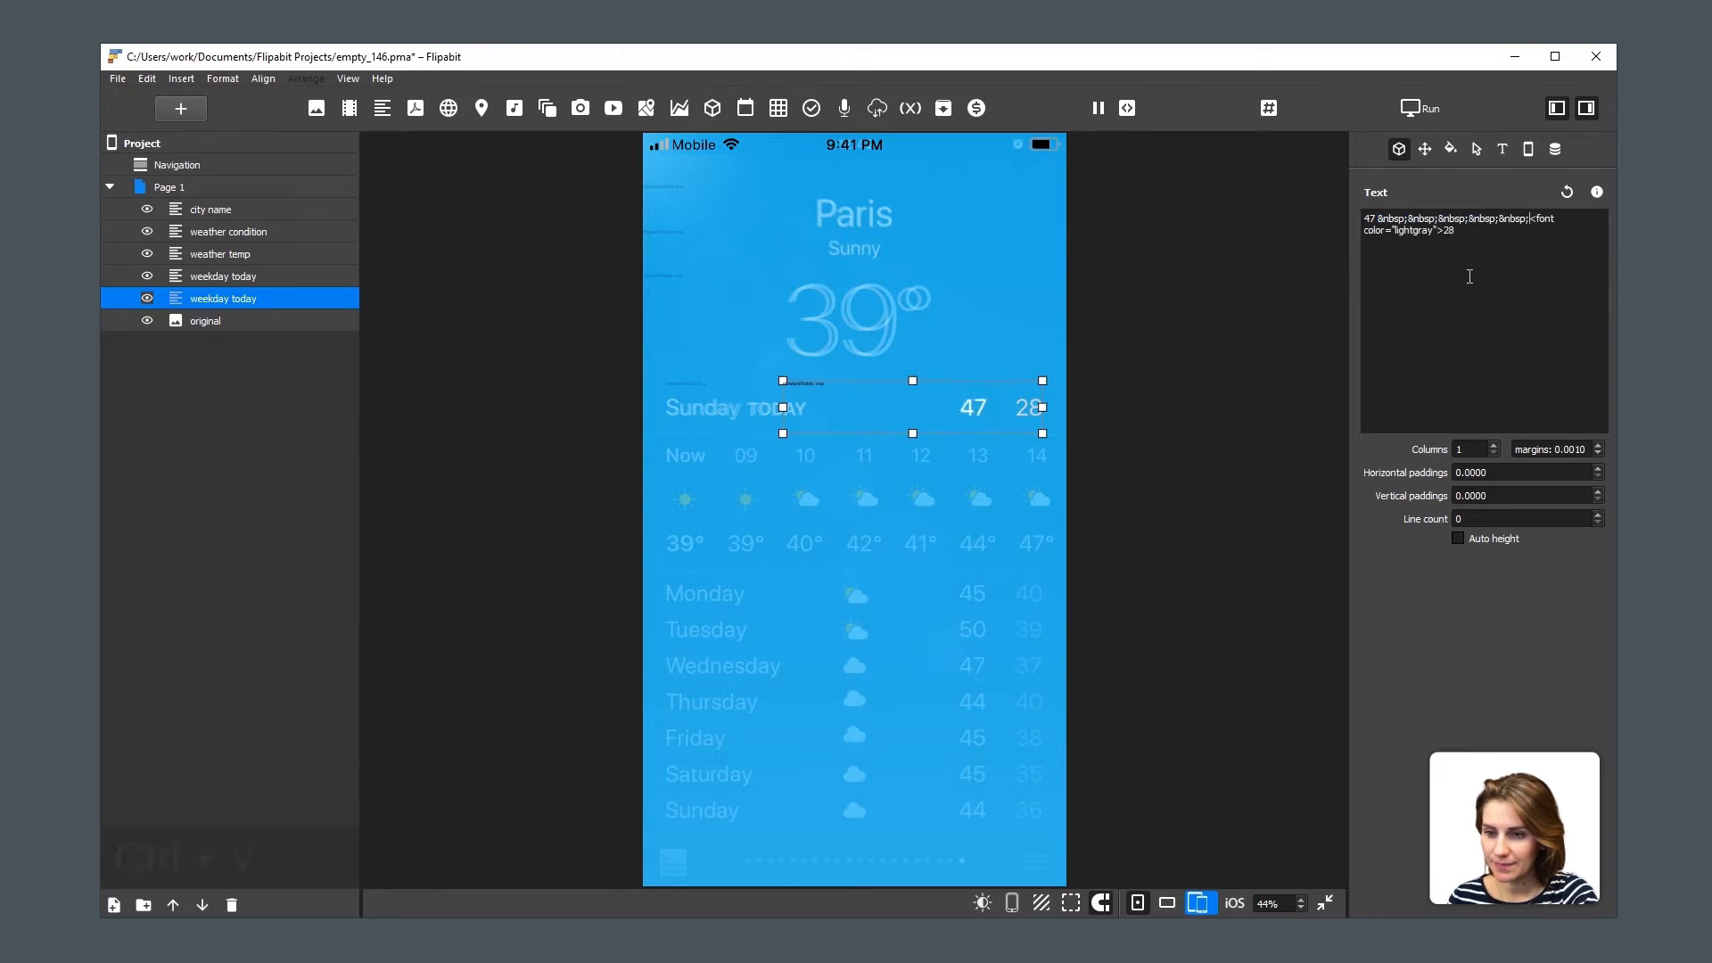
pyautogui.hotkey('ctrl', 'v')
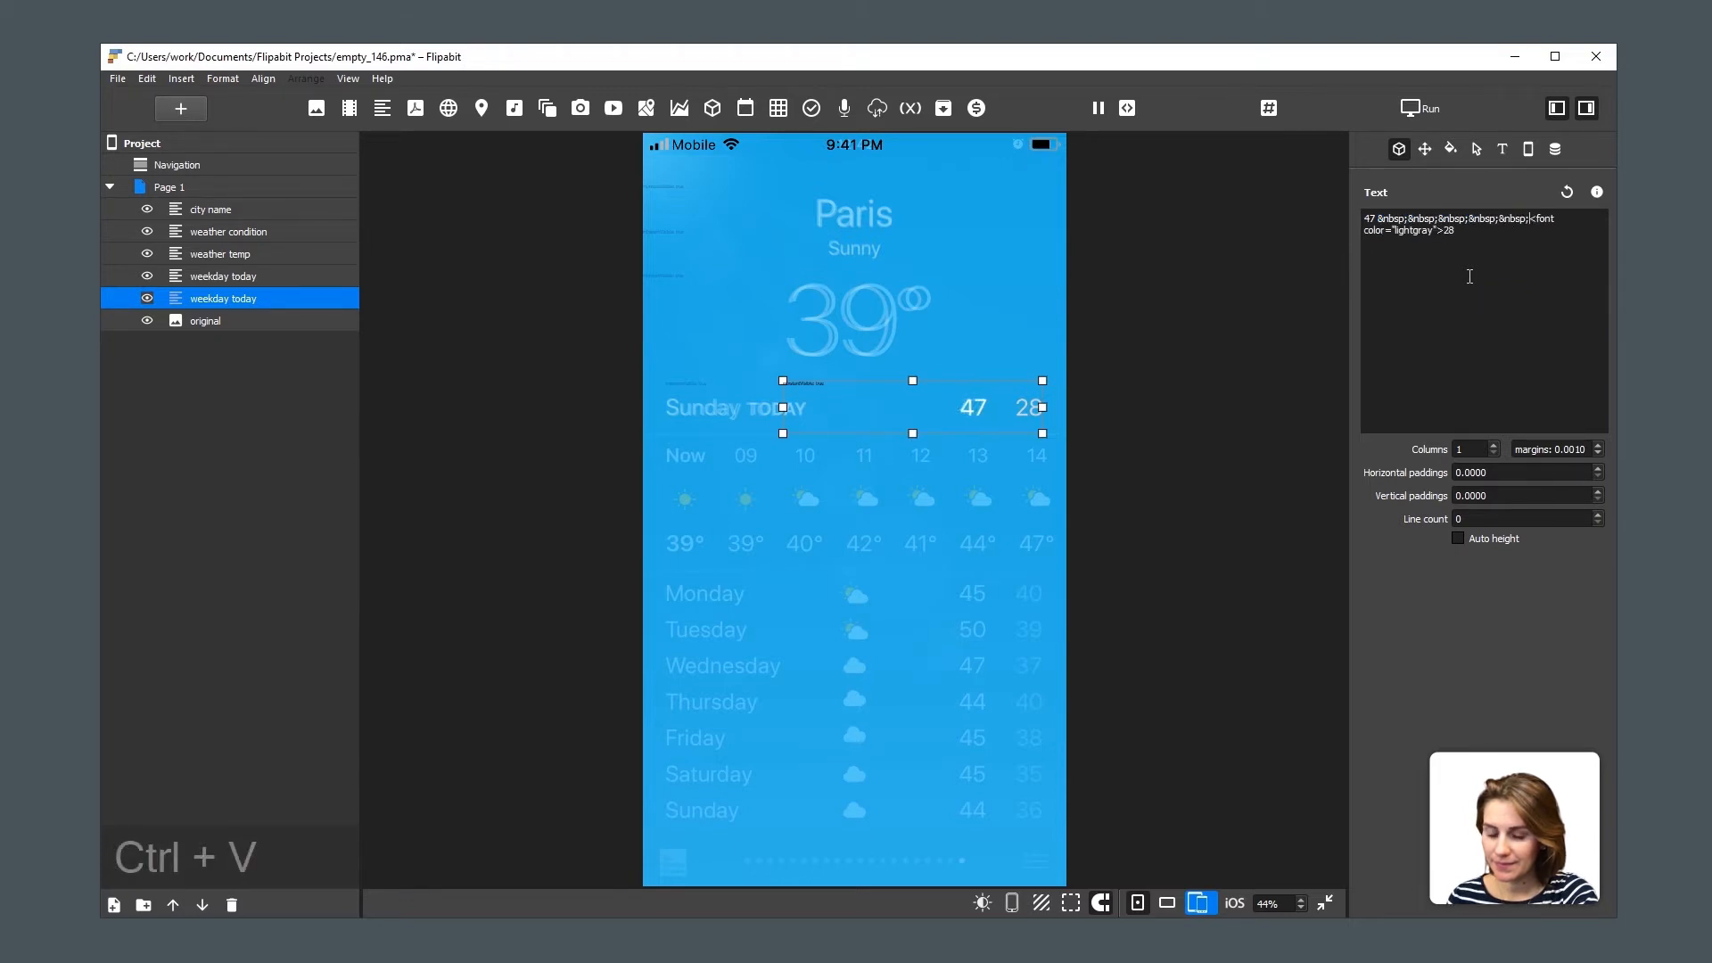
# Rename the 47 28 text element as "weekday minmax" and deselect it.
pyautogui.doubleClick(243, 298)
pyautogui.doubleClick(276, 298)
pyautogui.write('minmax')
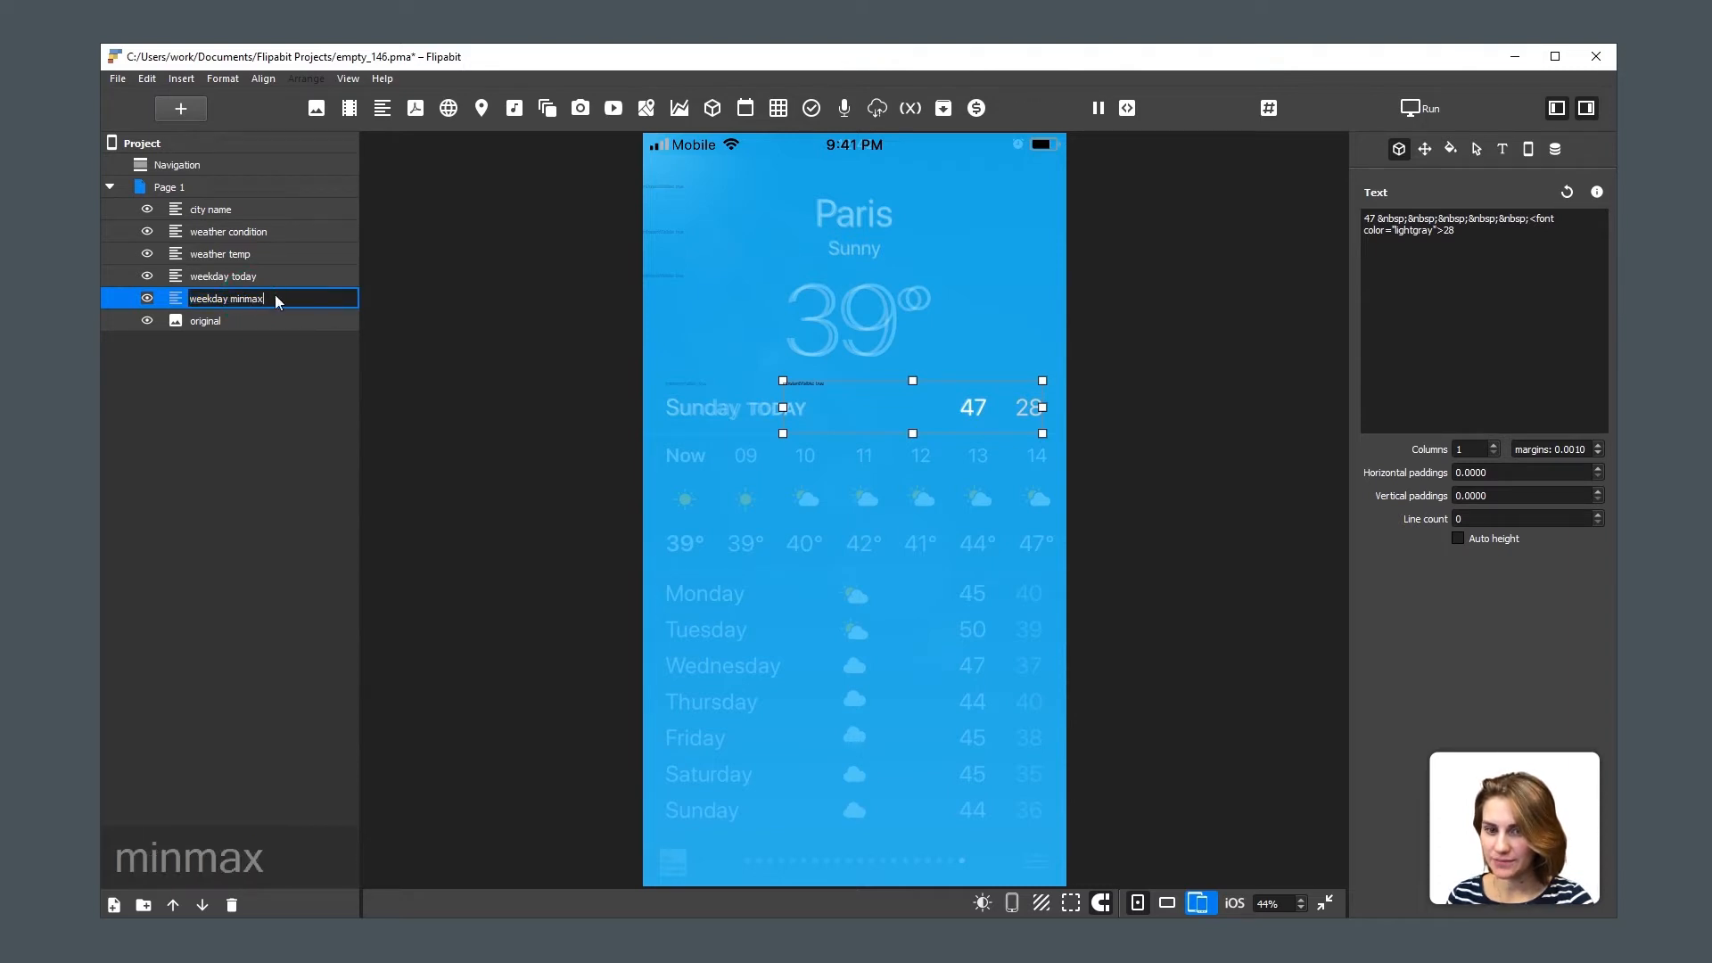
pyautogui.press('Return')
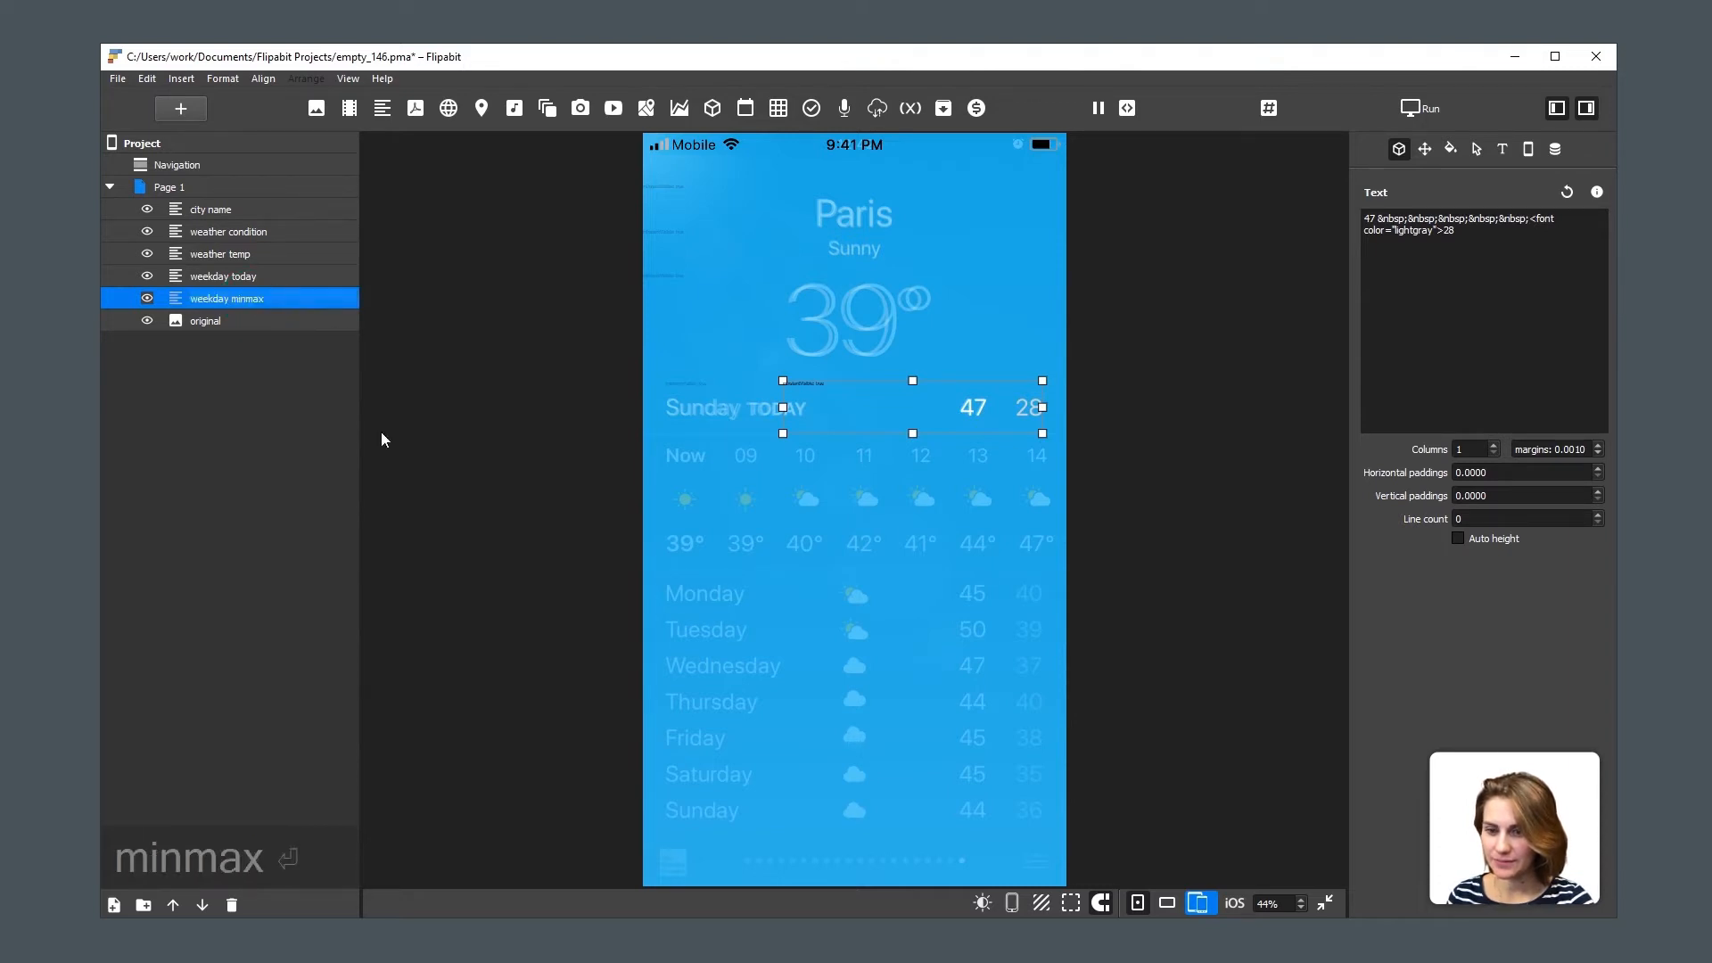
pyautogui.click(300, 366)
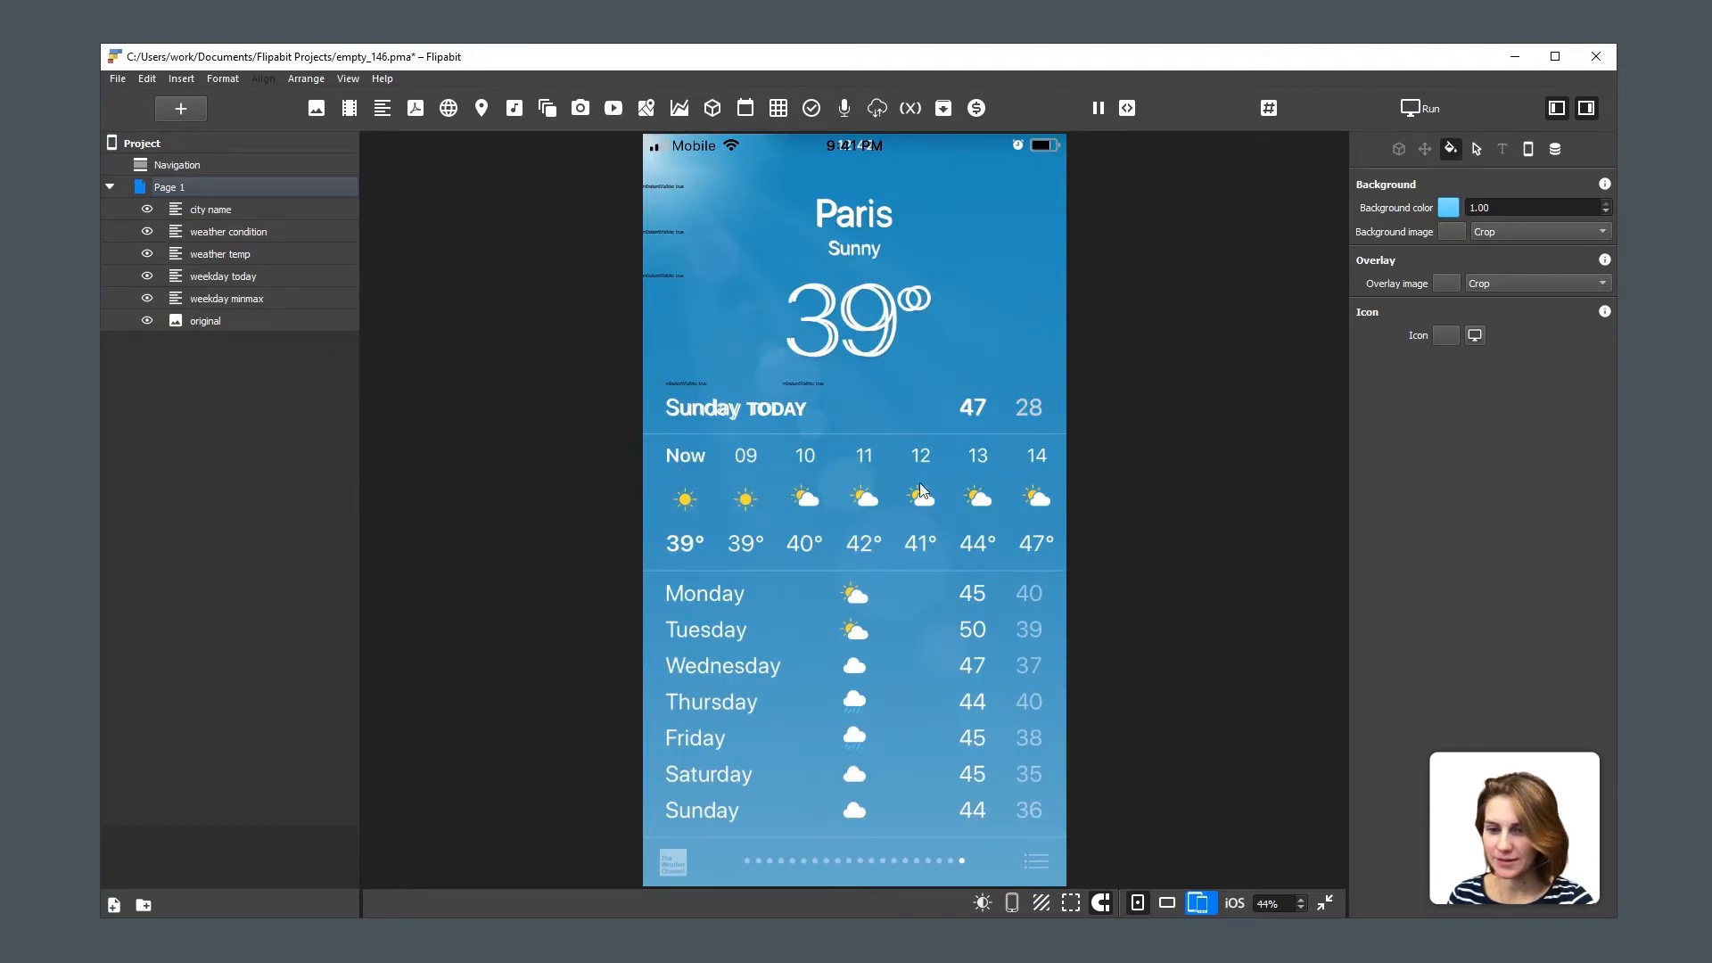
# Insert a ListView form element and move it above the original image in the page's element order.
pyautogui.click(812, 109)
pyautogui.click(859, 267)
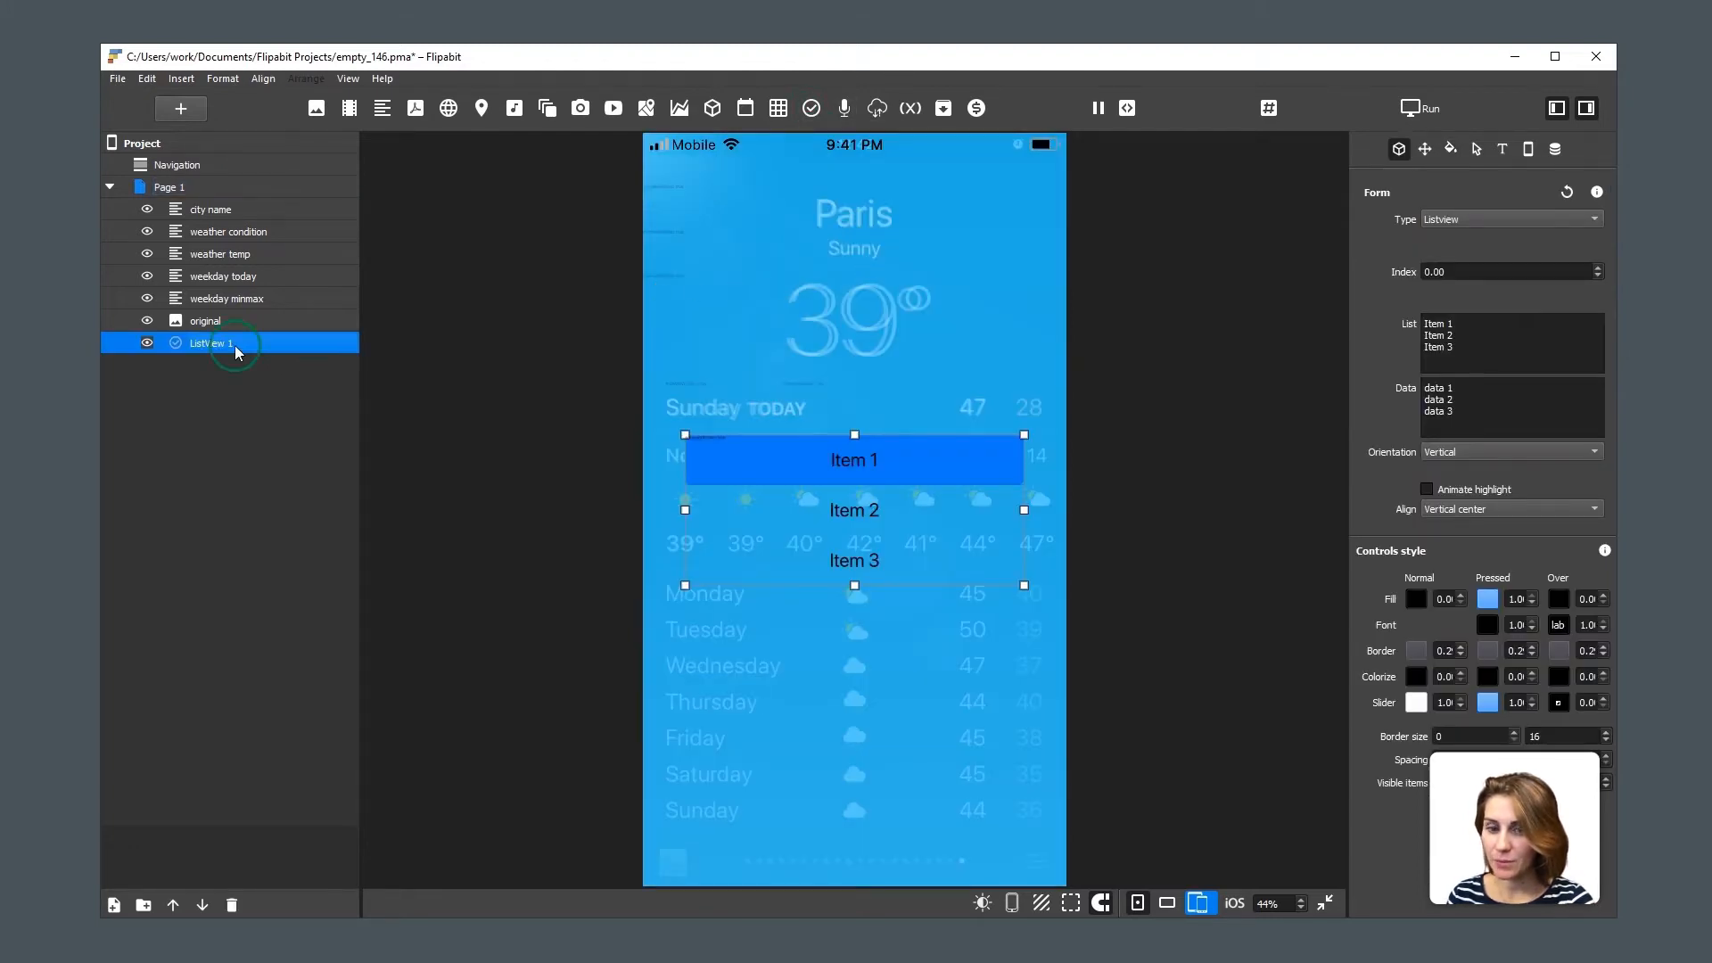
pyautogui.moveTo(234, 350); pyautogui.dragTo(159, 309)
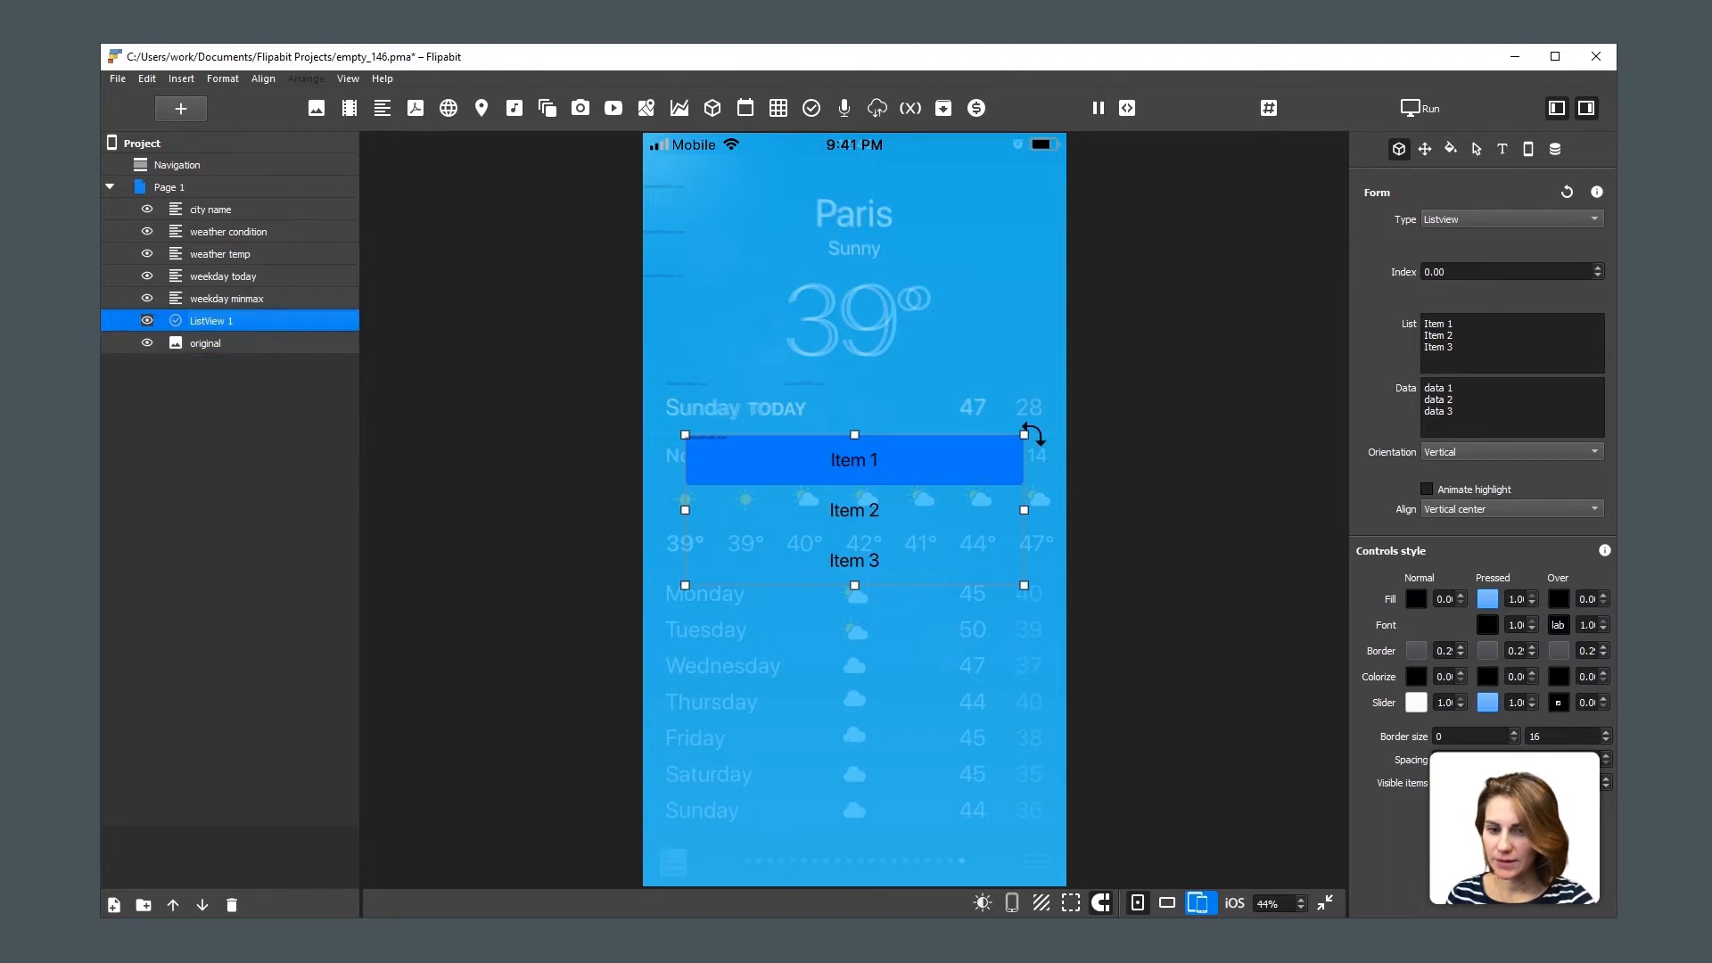
# Set the ListView's orientation to Horizontal and its Pressed and Over fills to Transparent.
pyautogui.click(1457, 452)
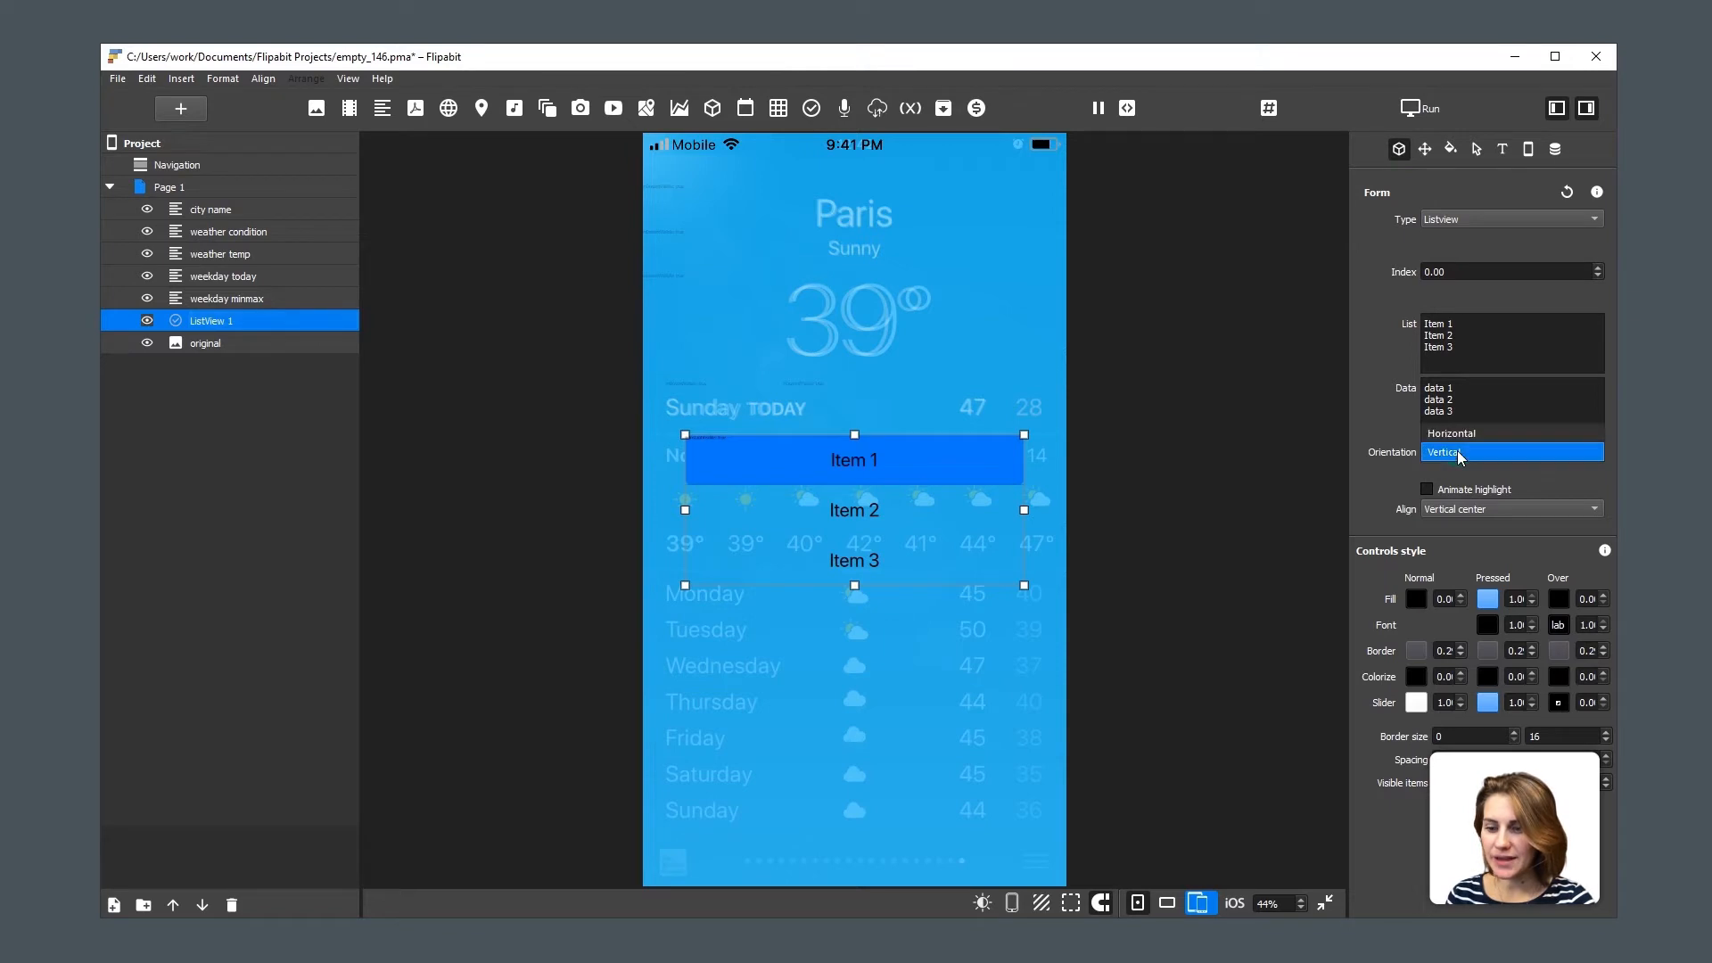
pyautogui.click(1458, 434)
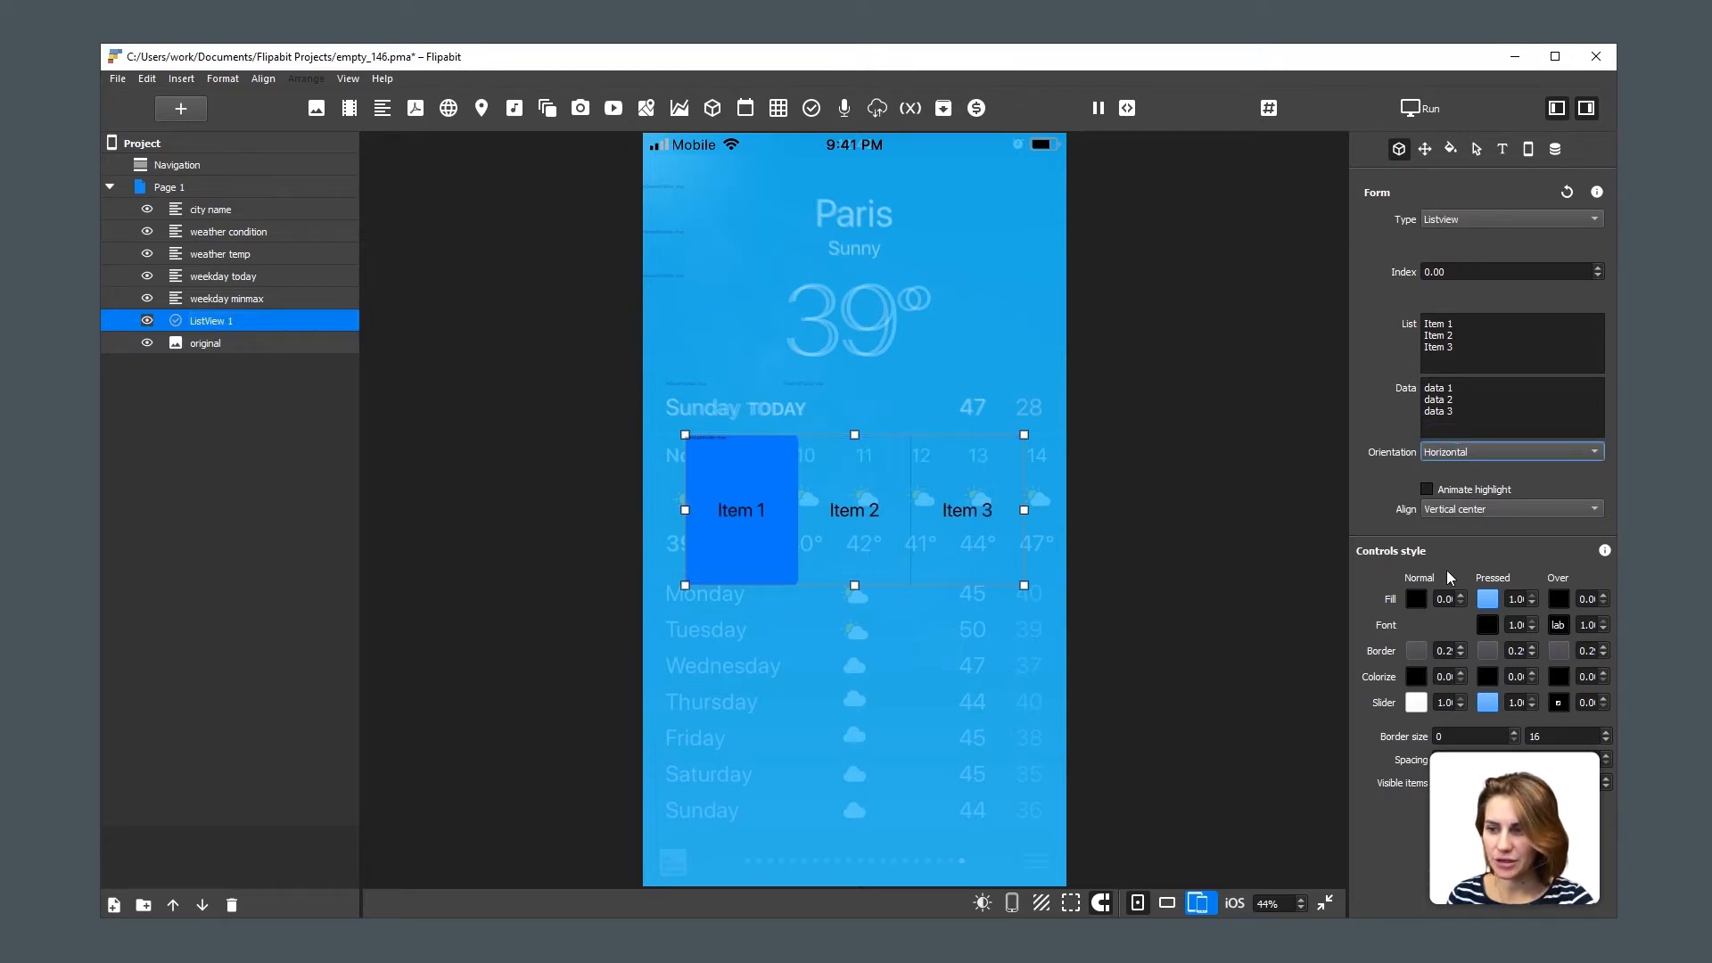
pyautogui.click(1487, 598)
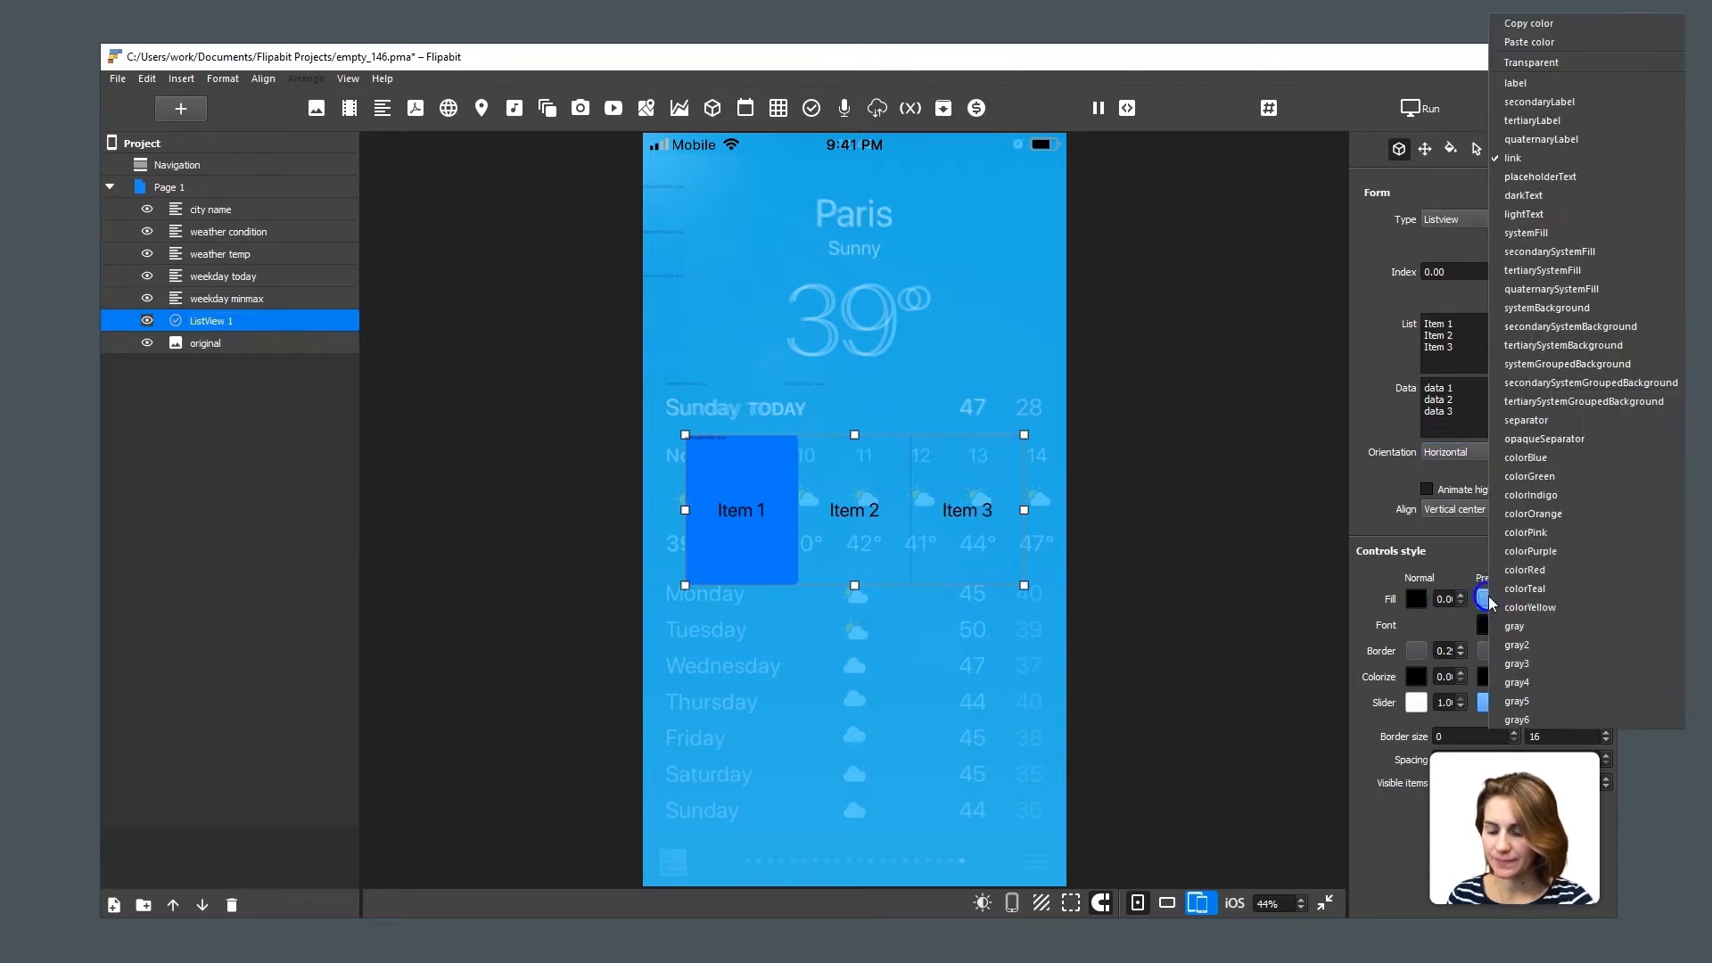
pyautogui.click(1531, 63)
pyautogui.click(1564, 601)
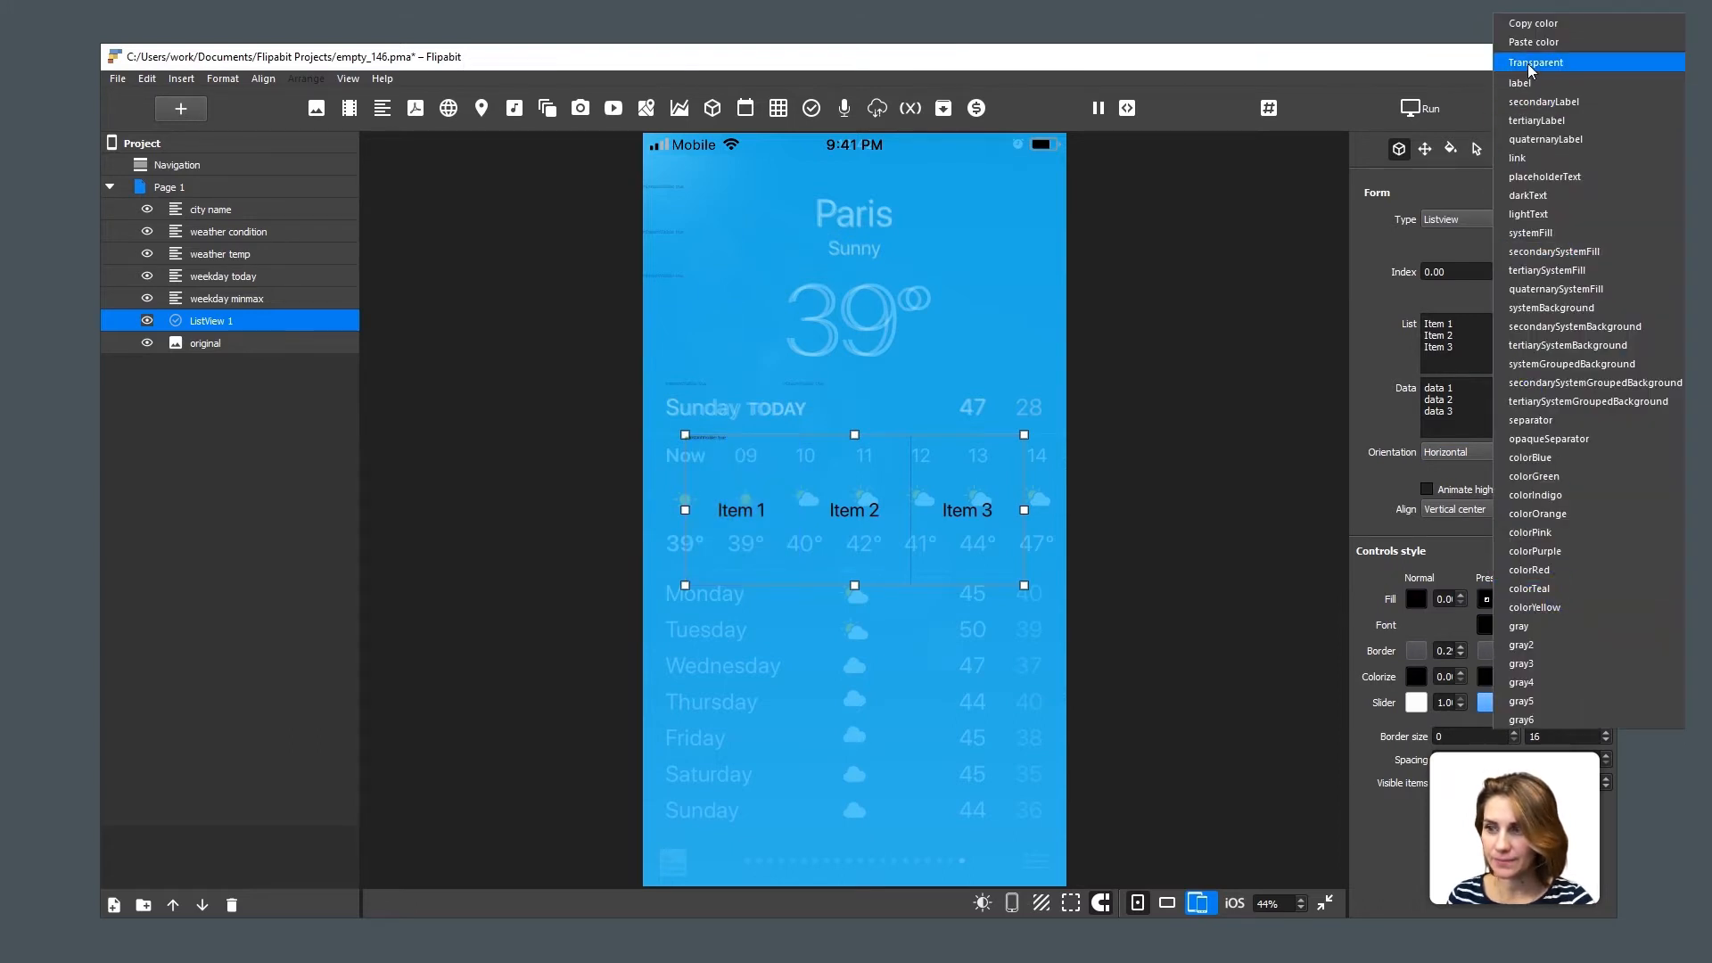
pyautogui.click(1531, 62)
# Set the ListView's Pressed, Over and normal font colors to white.
pyautogui.click(1488, 624)
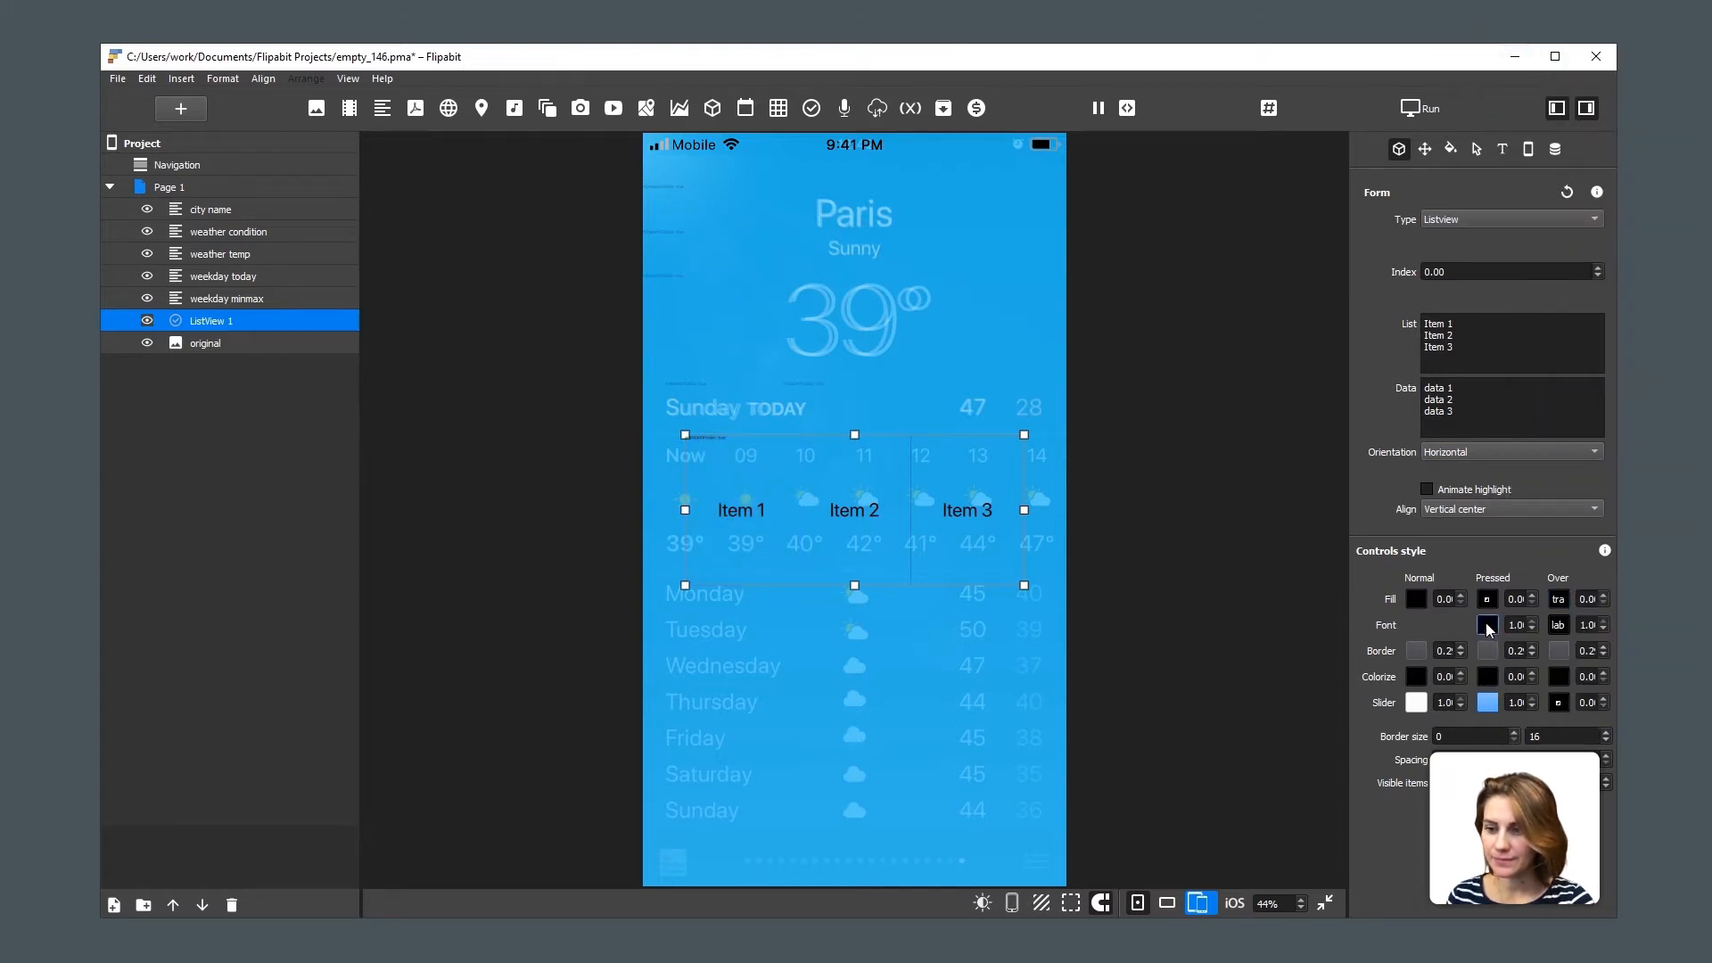
pyautogui.moveTo(1277, 708); pyautogui.dragTo(1089, 592)
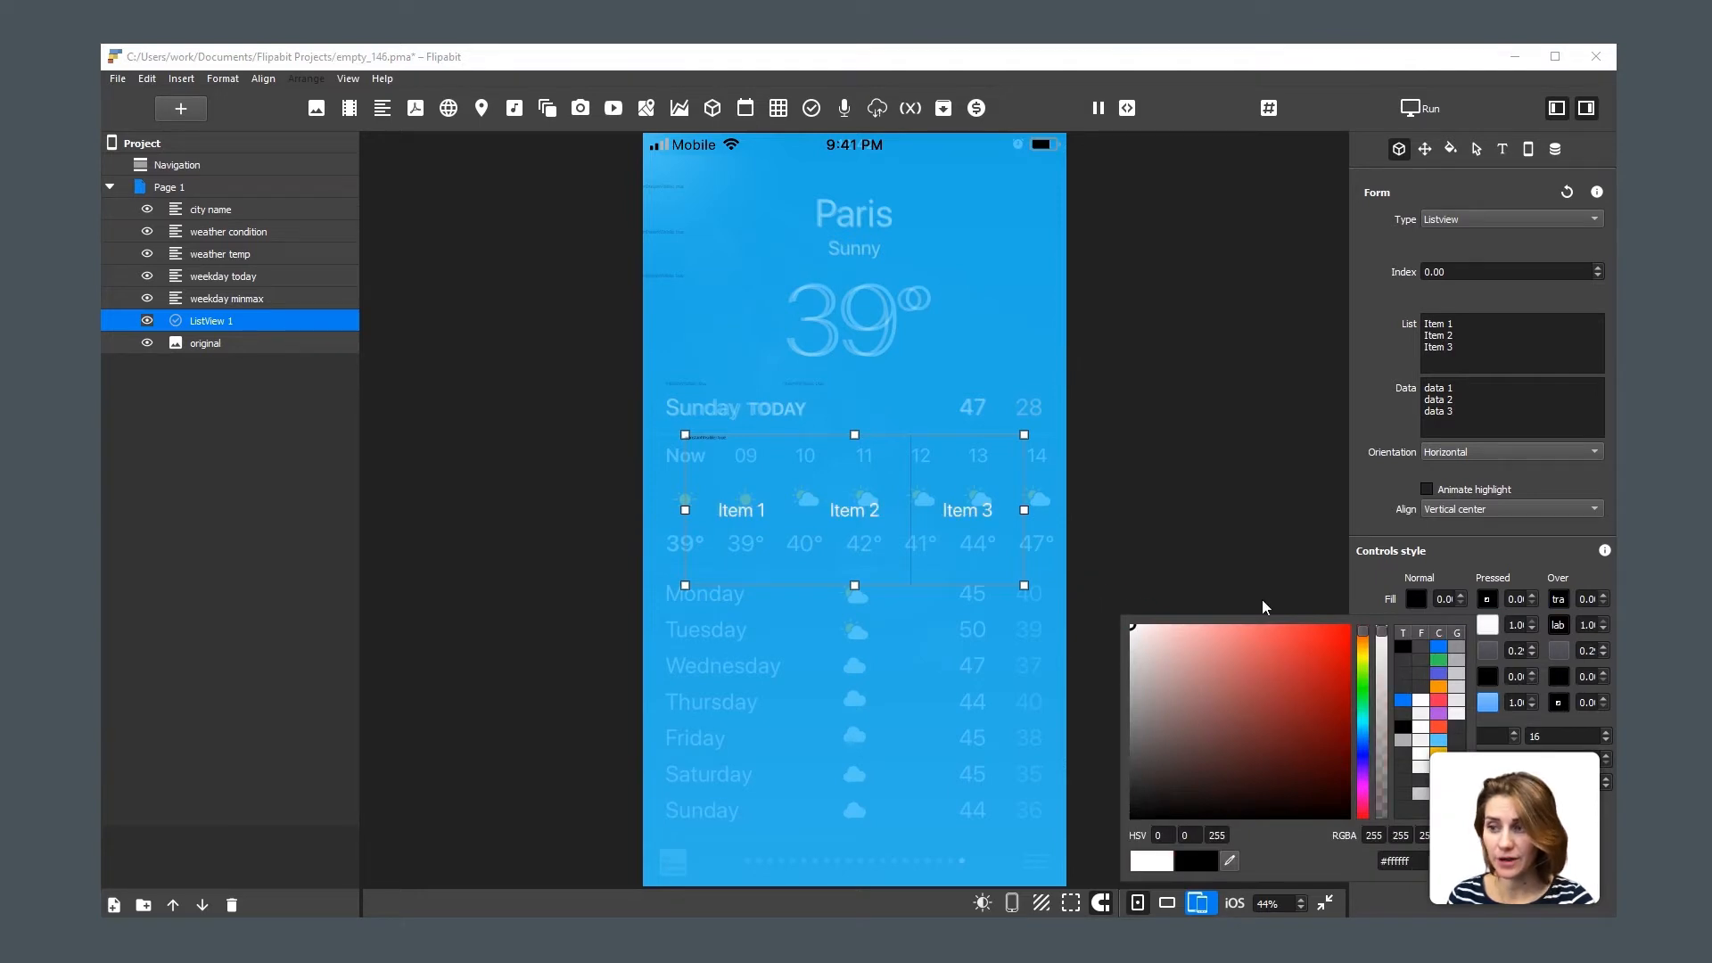
pyautogui.click(1557, 625)
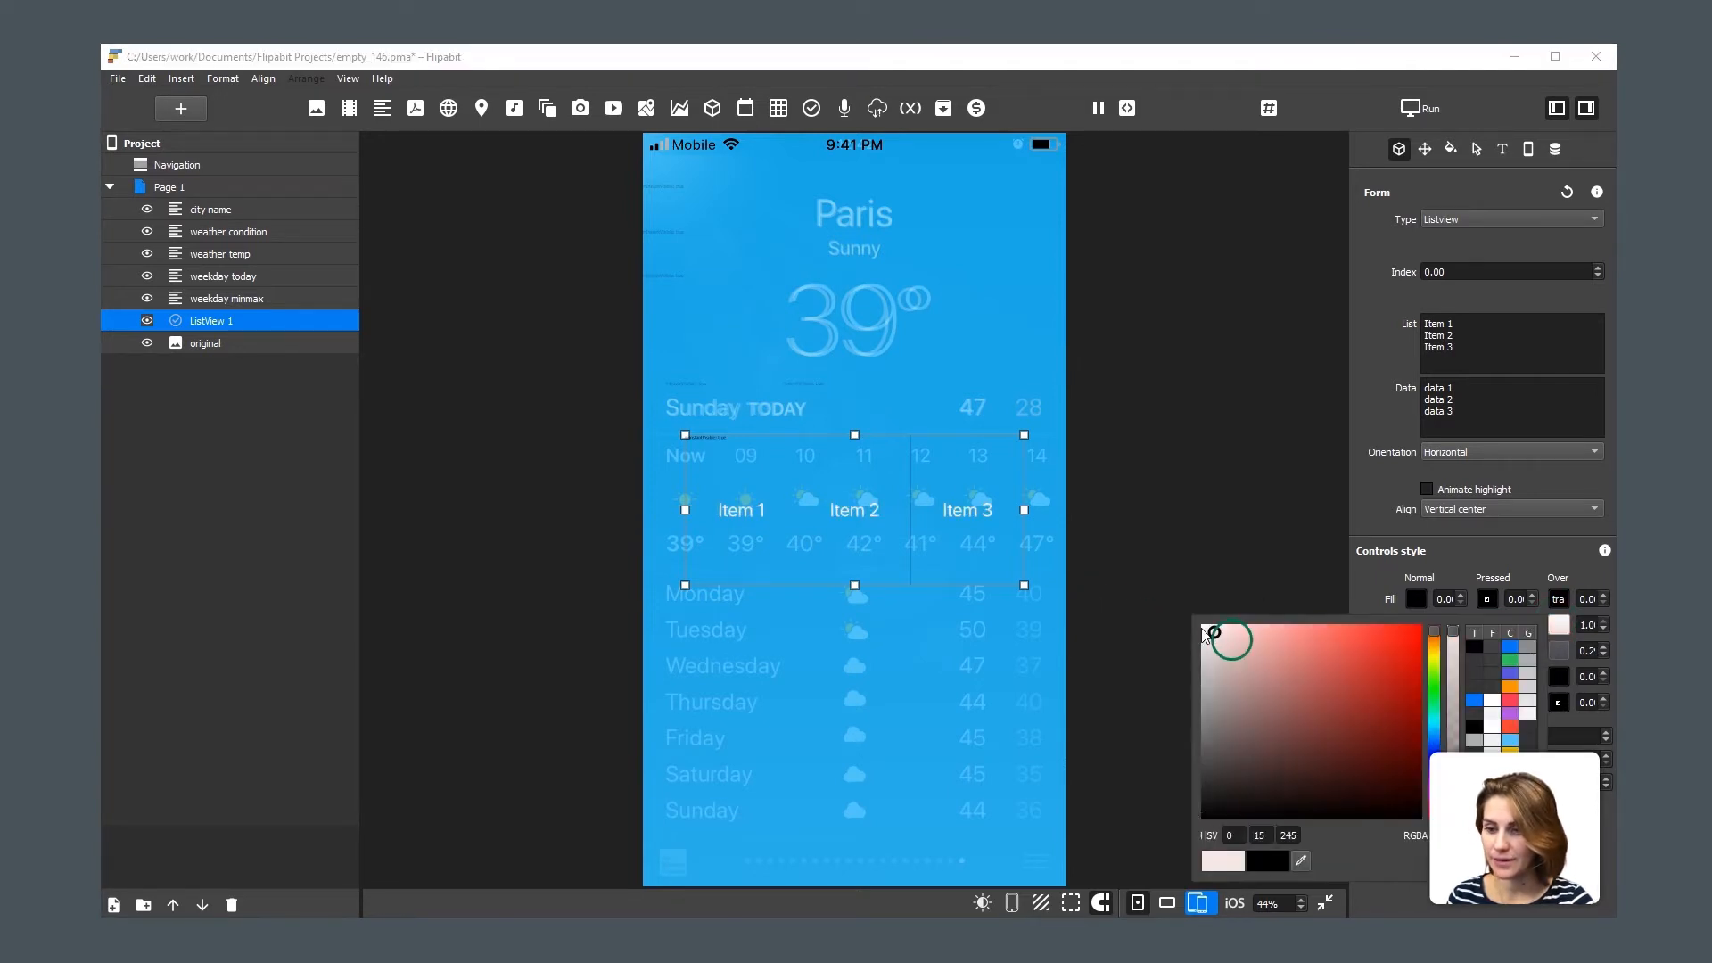
pyautogui.click(1502, 150)
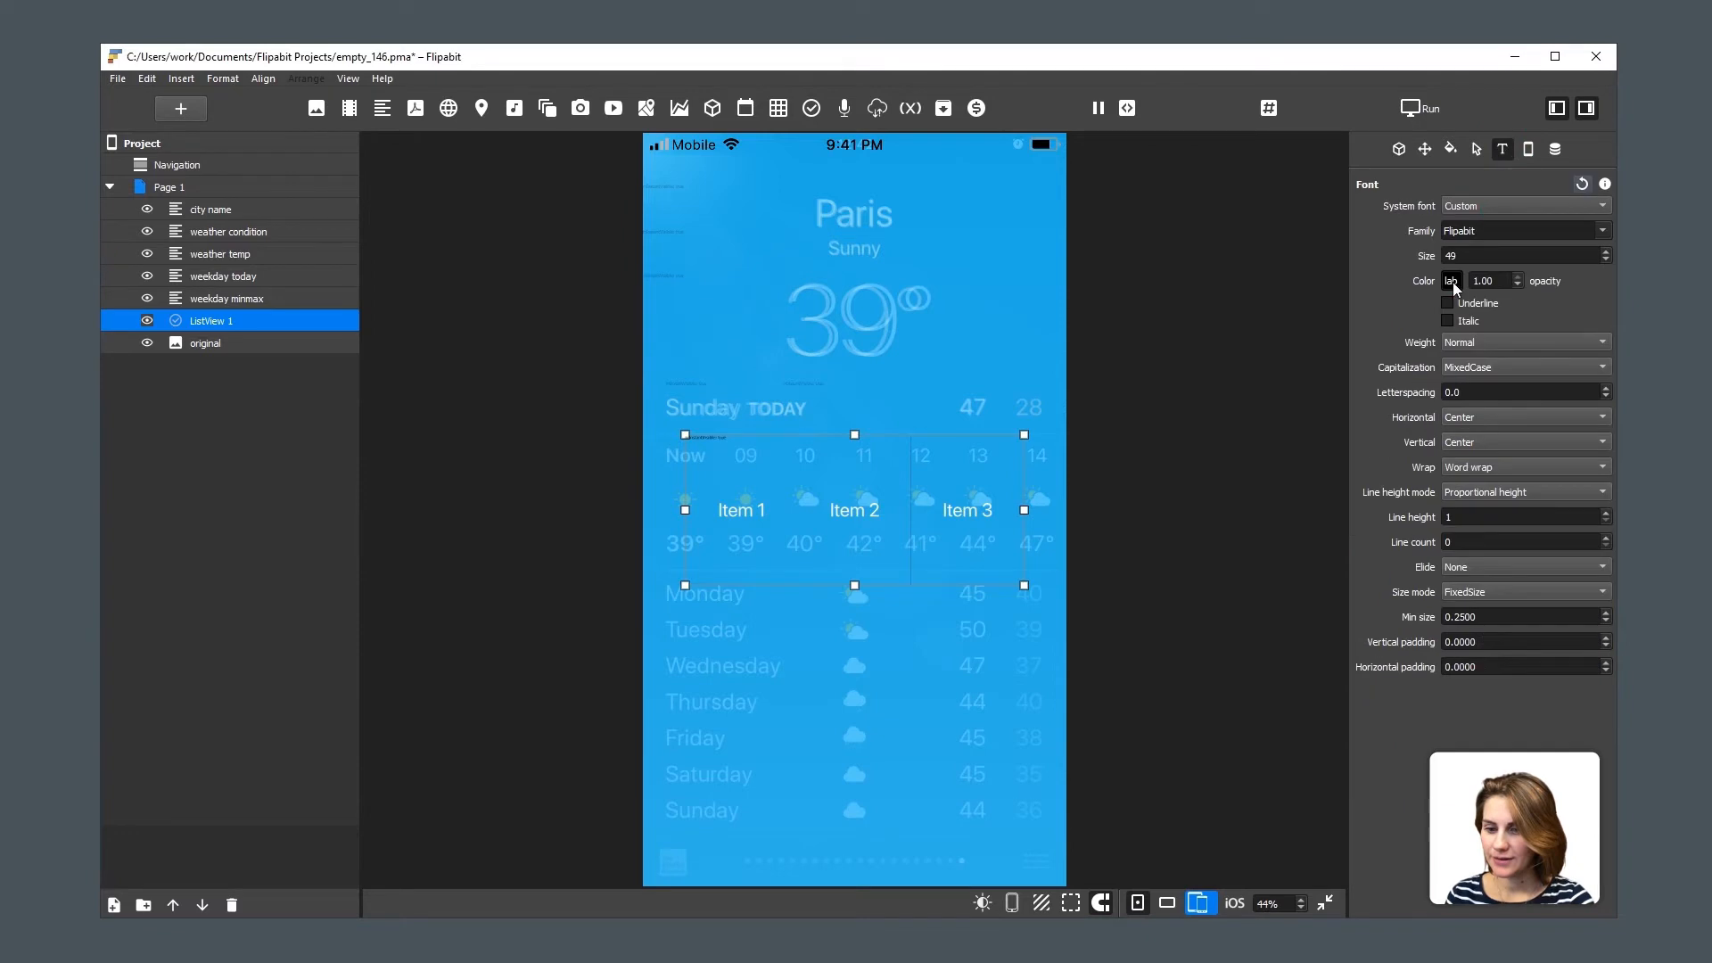
pyautogui.click(1452, 281)
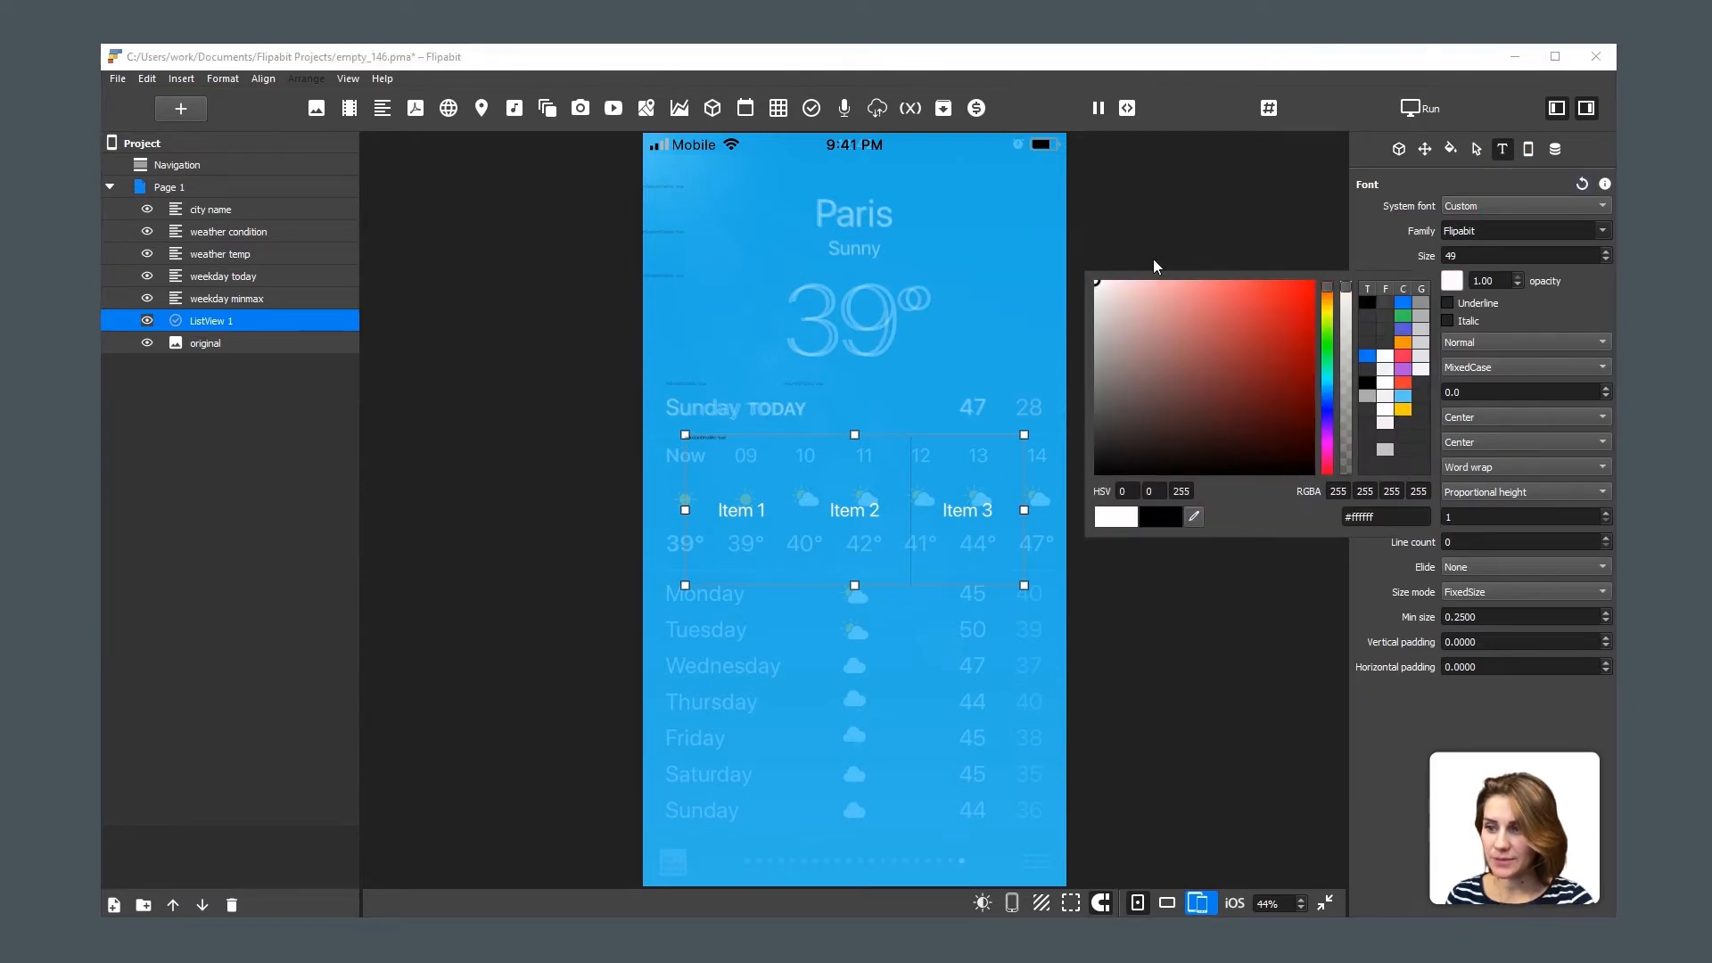
# Set the ListView's Align option to Left.
pyautogui.click(1398, 149)
pyautogui.click(1399, 149)
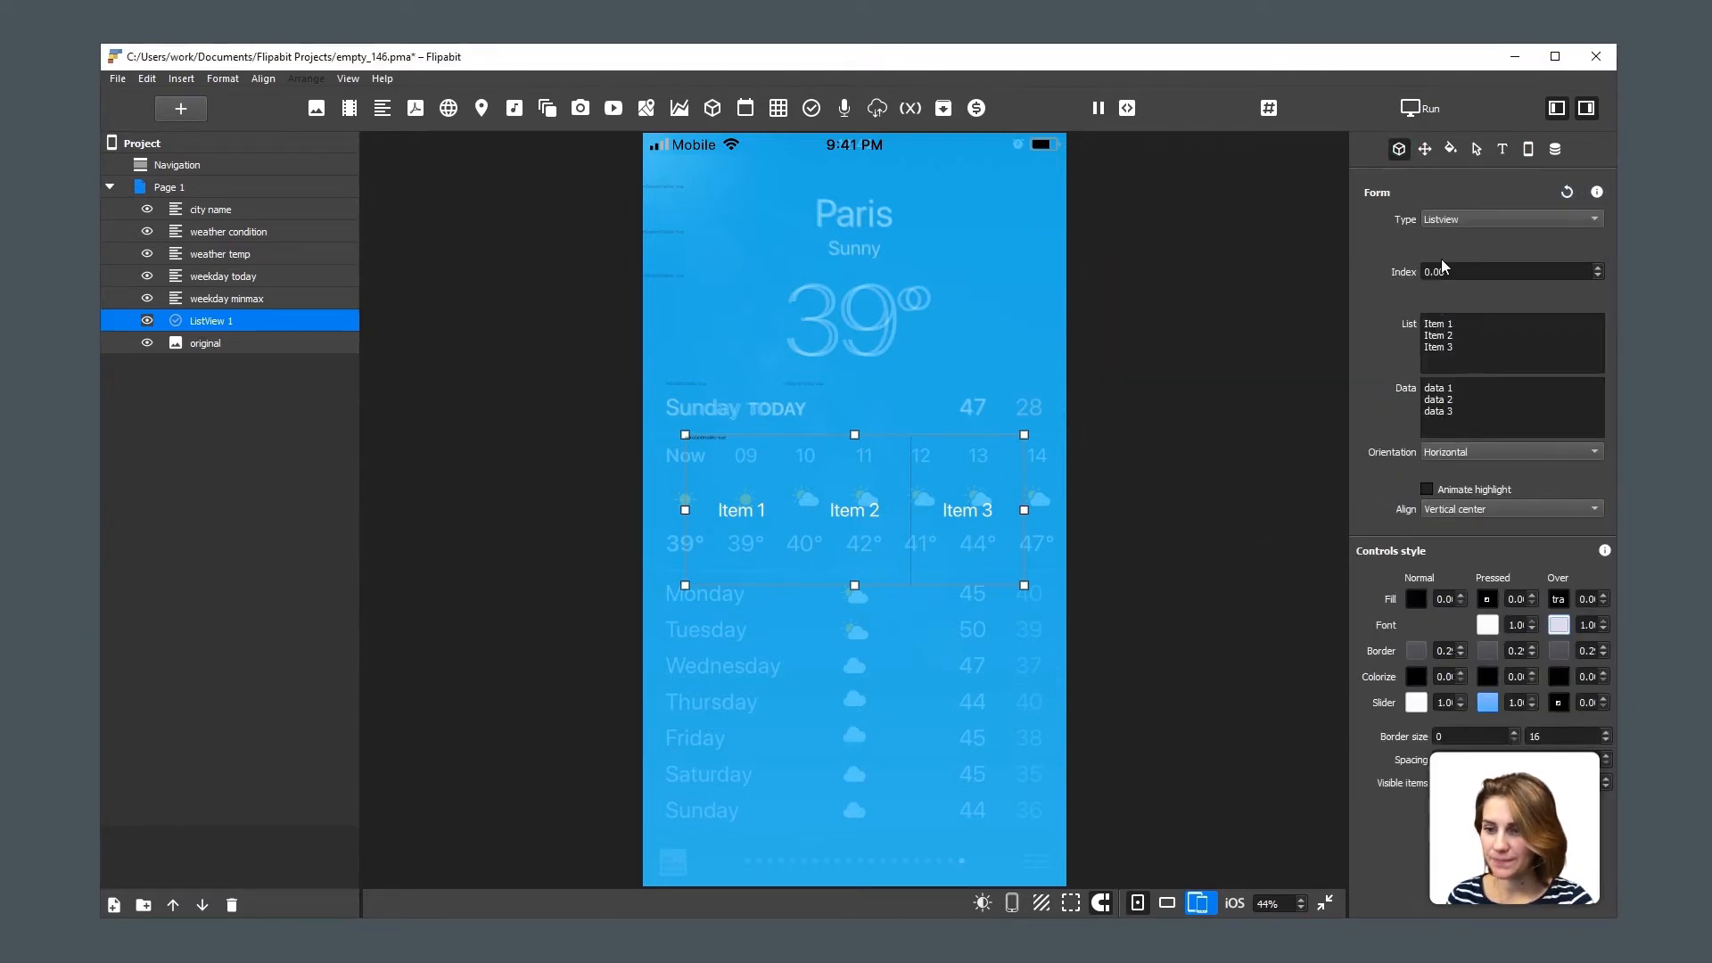
pyautogui.click(1481, 507)
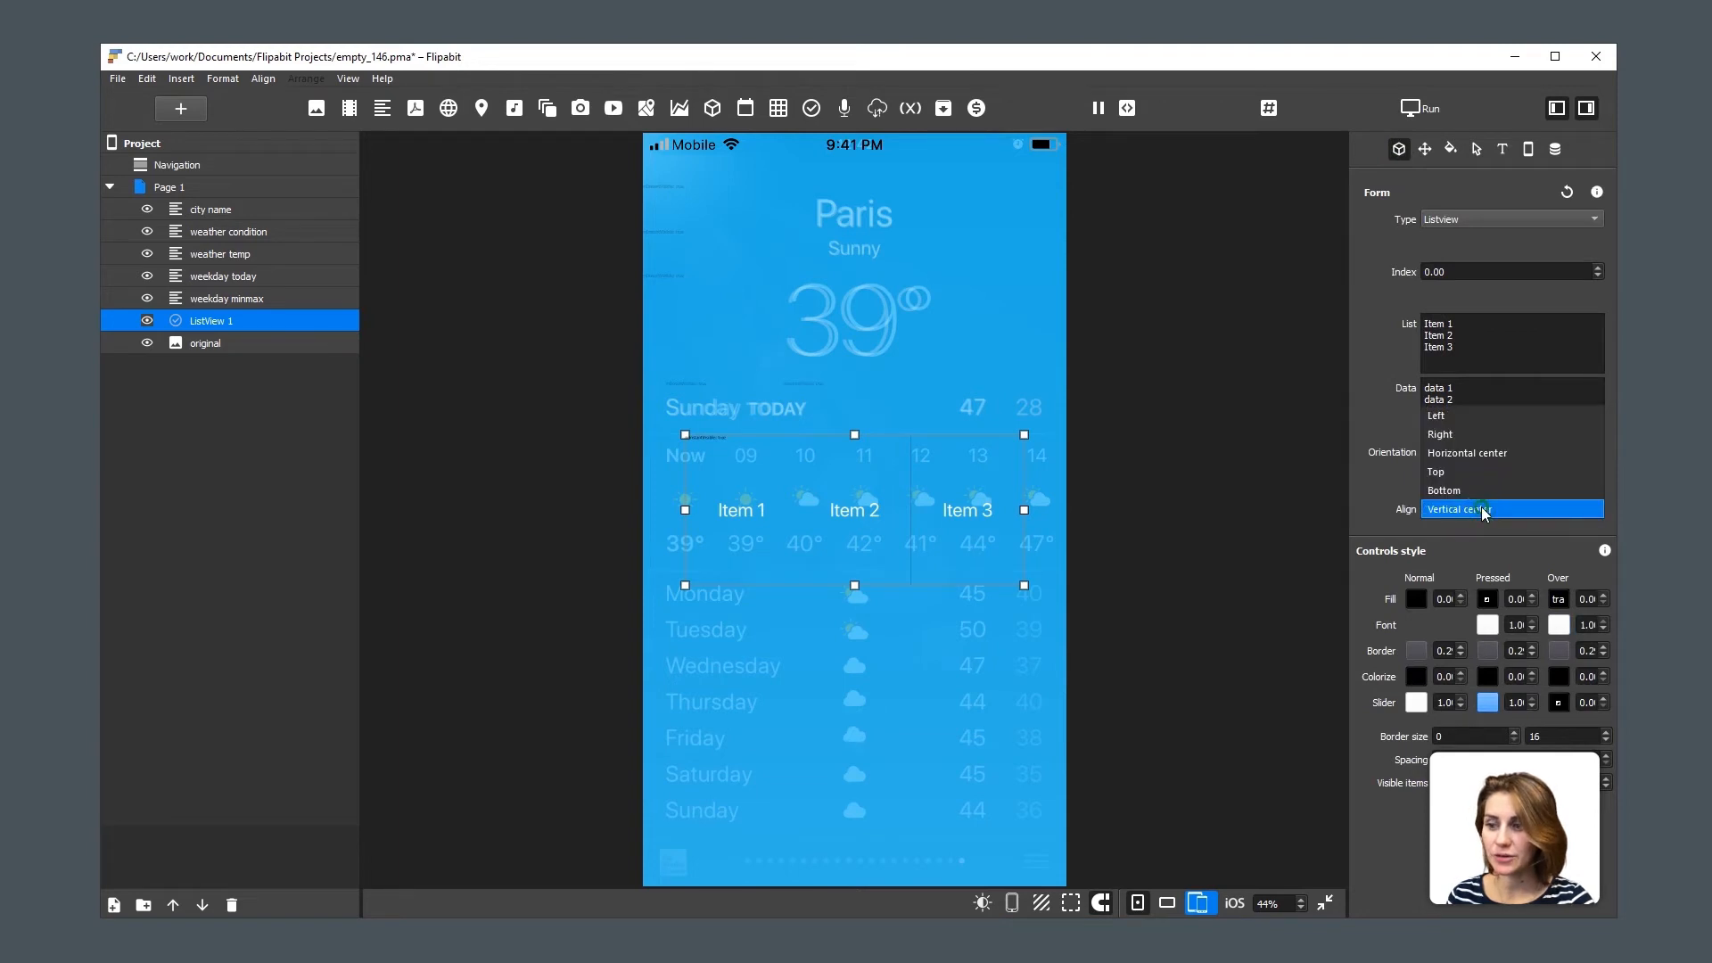
pyautogui.click(1481, 419)
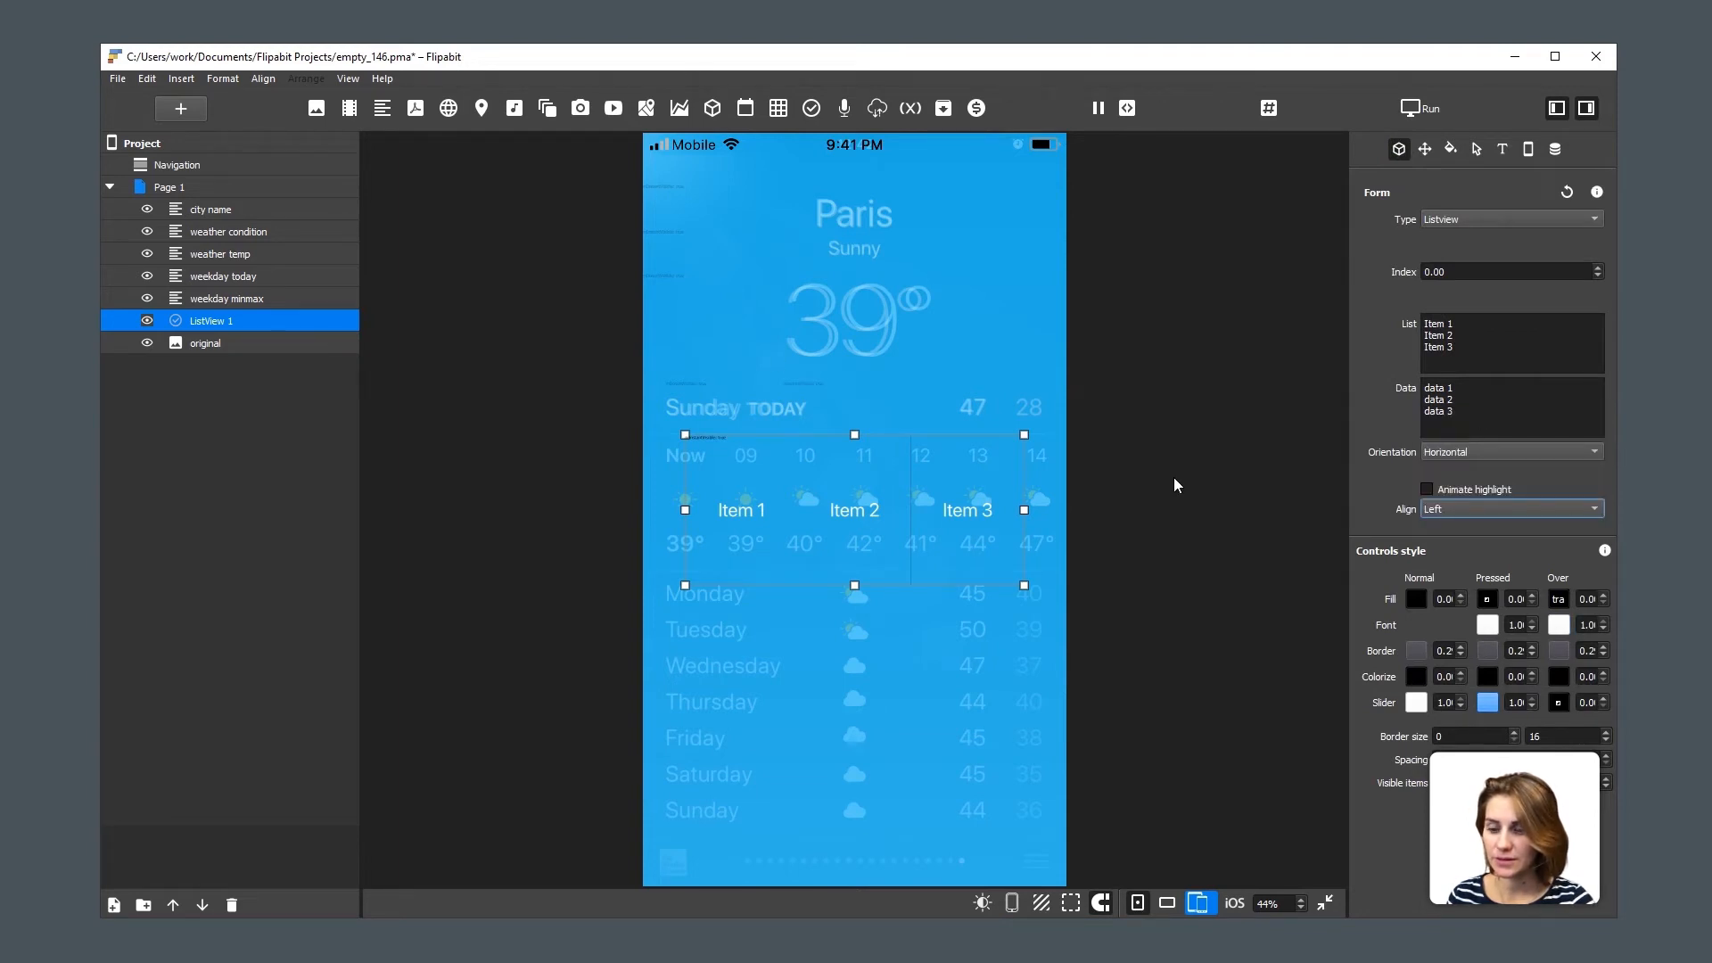
# Resize the ListView to the page's full width and raise its bottom edge to the line below the hourly forecast.
pyautogui.click(265, 79)
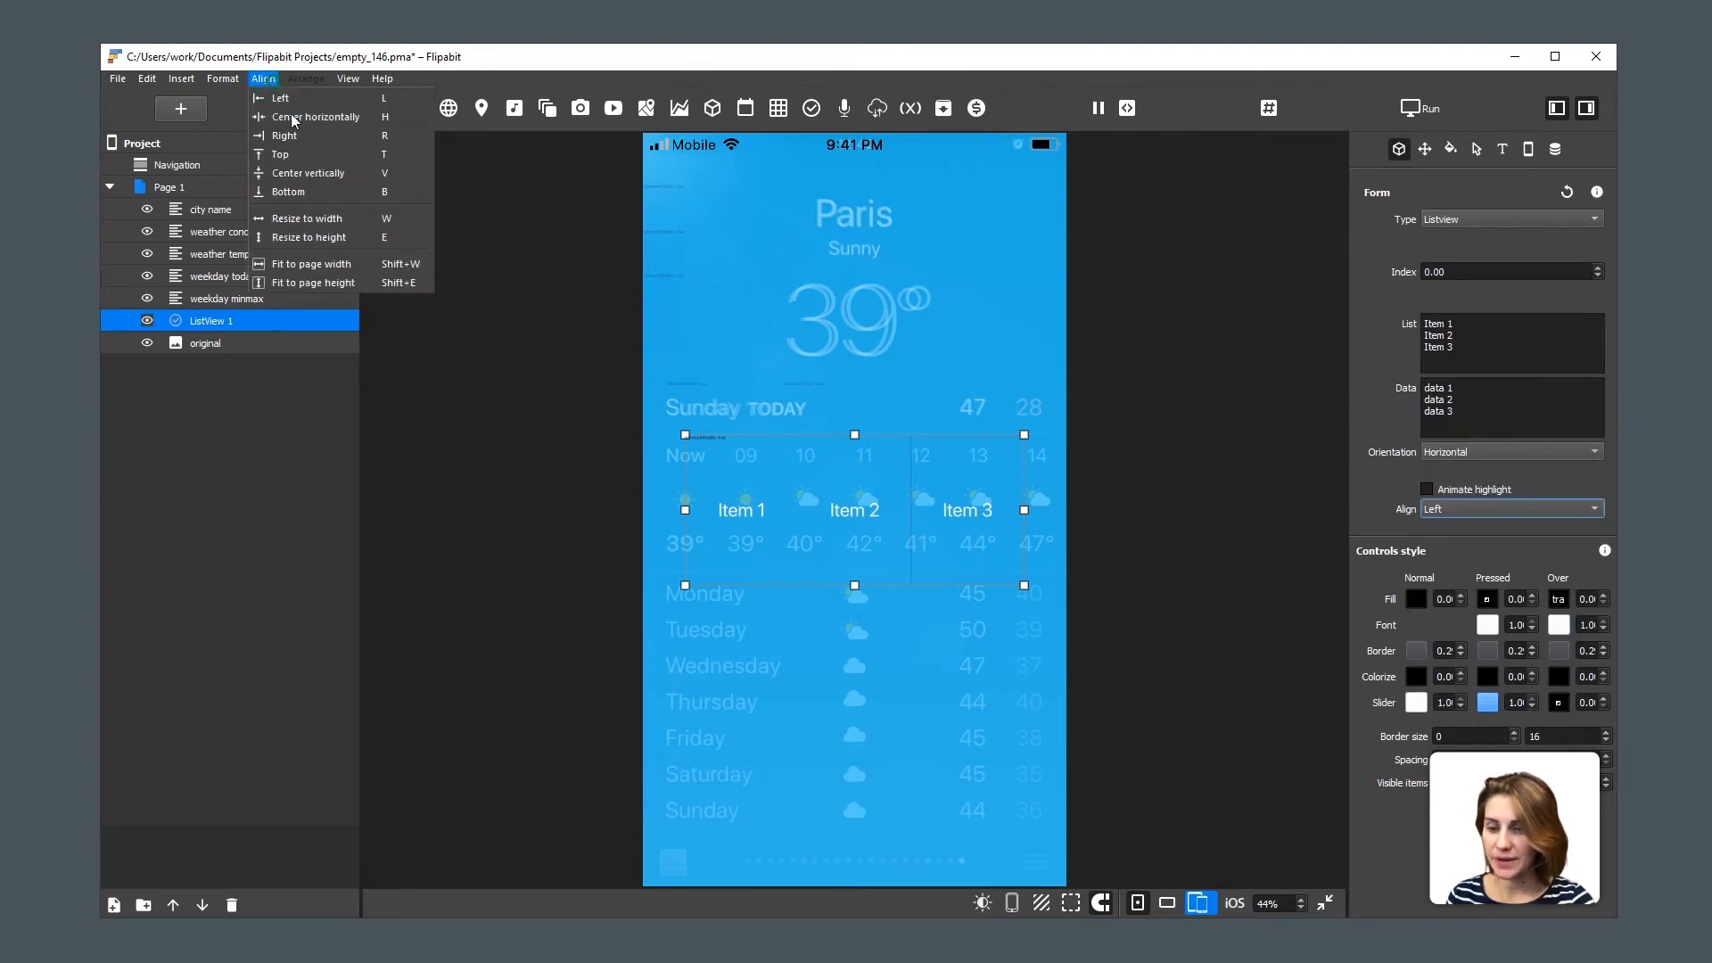
pyautogui.click(333, 220)
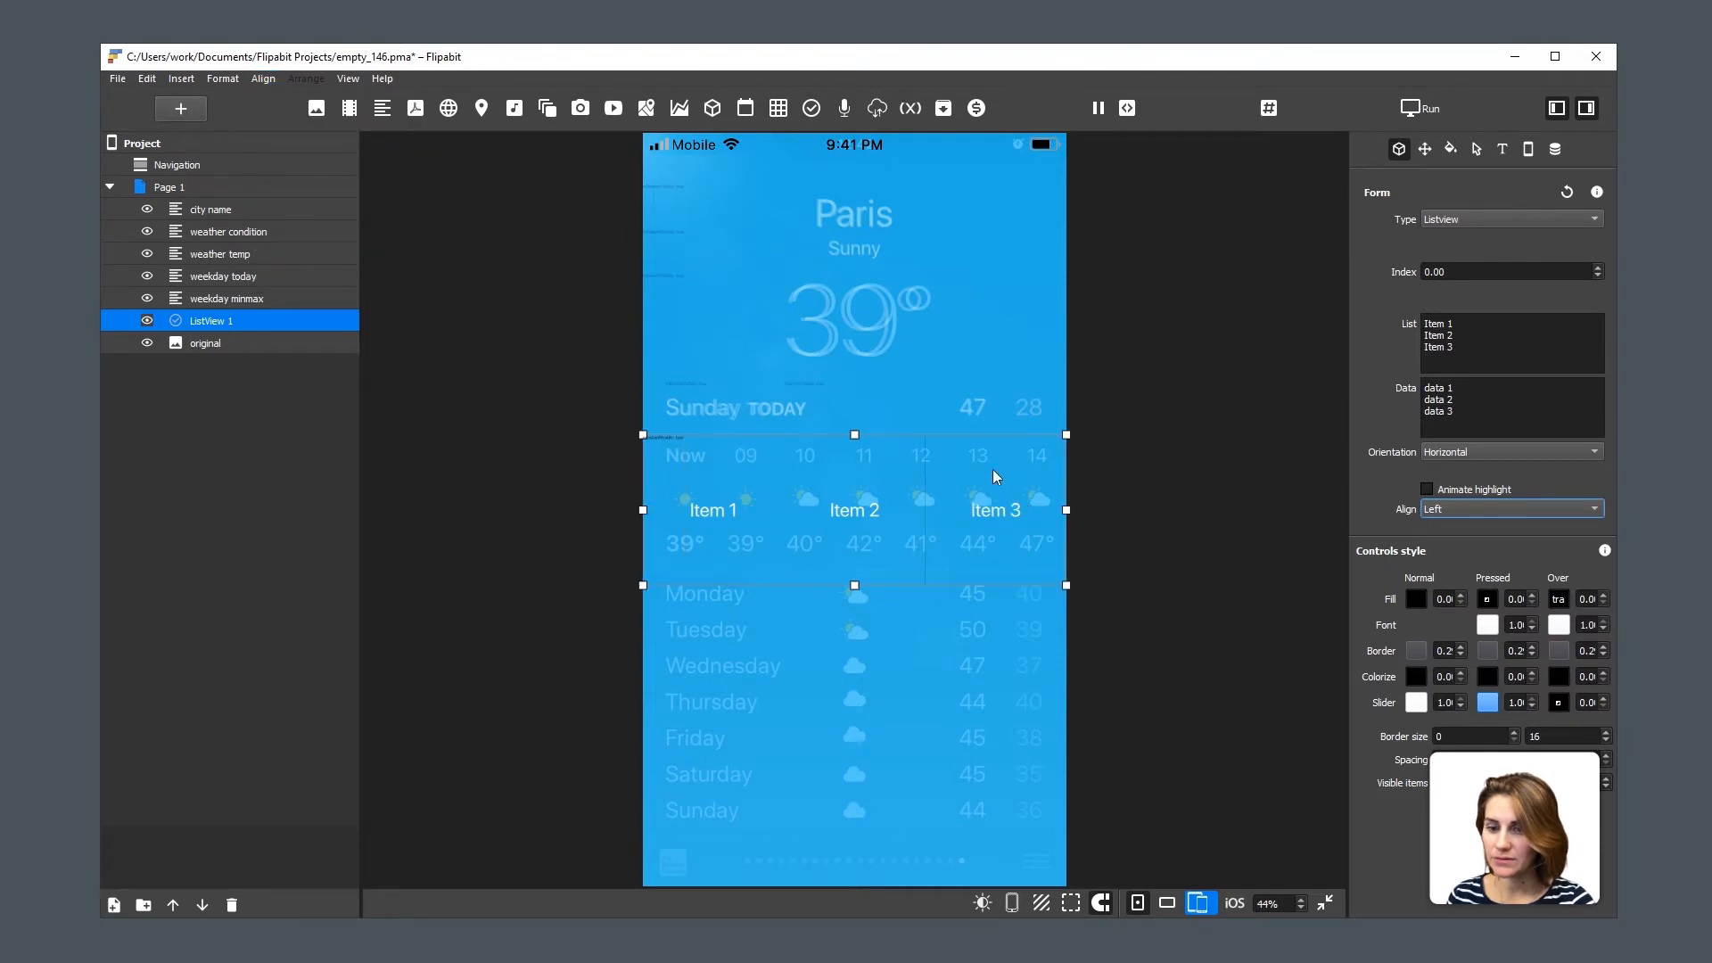
pyautogui.moveTo(857, 587); pyautogui.dragTo(855, 570)
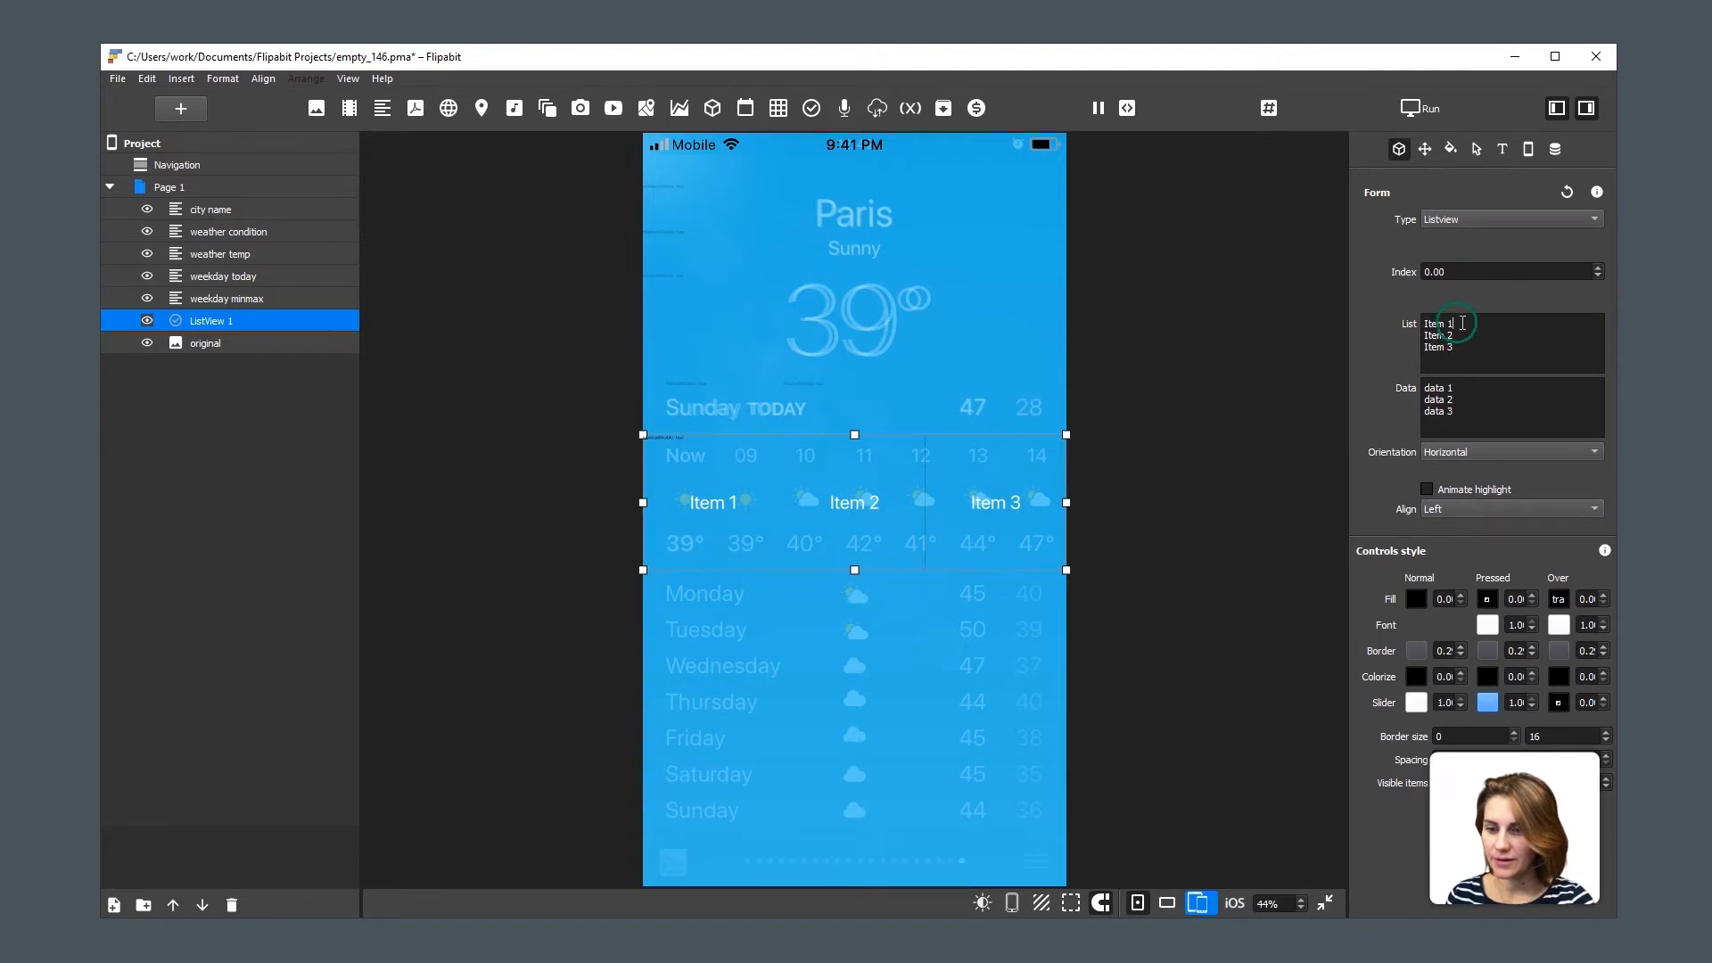
# Replace the first entry of the ListView's list with "Now<br>39".
pyautogui.click(1493, 331)
pyautogui.hotkey('shift', 'Home')
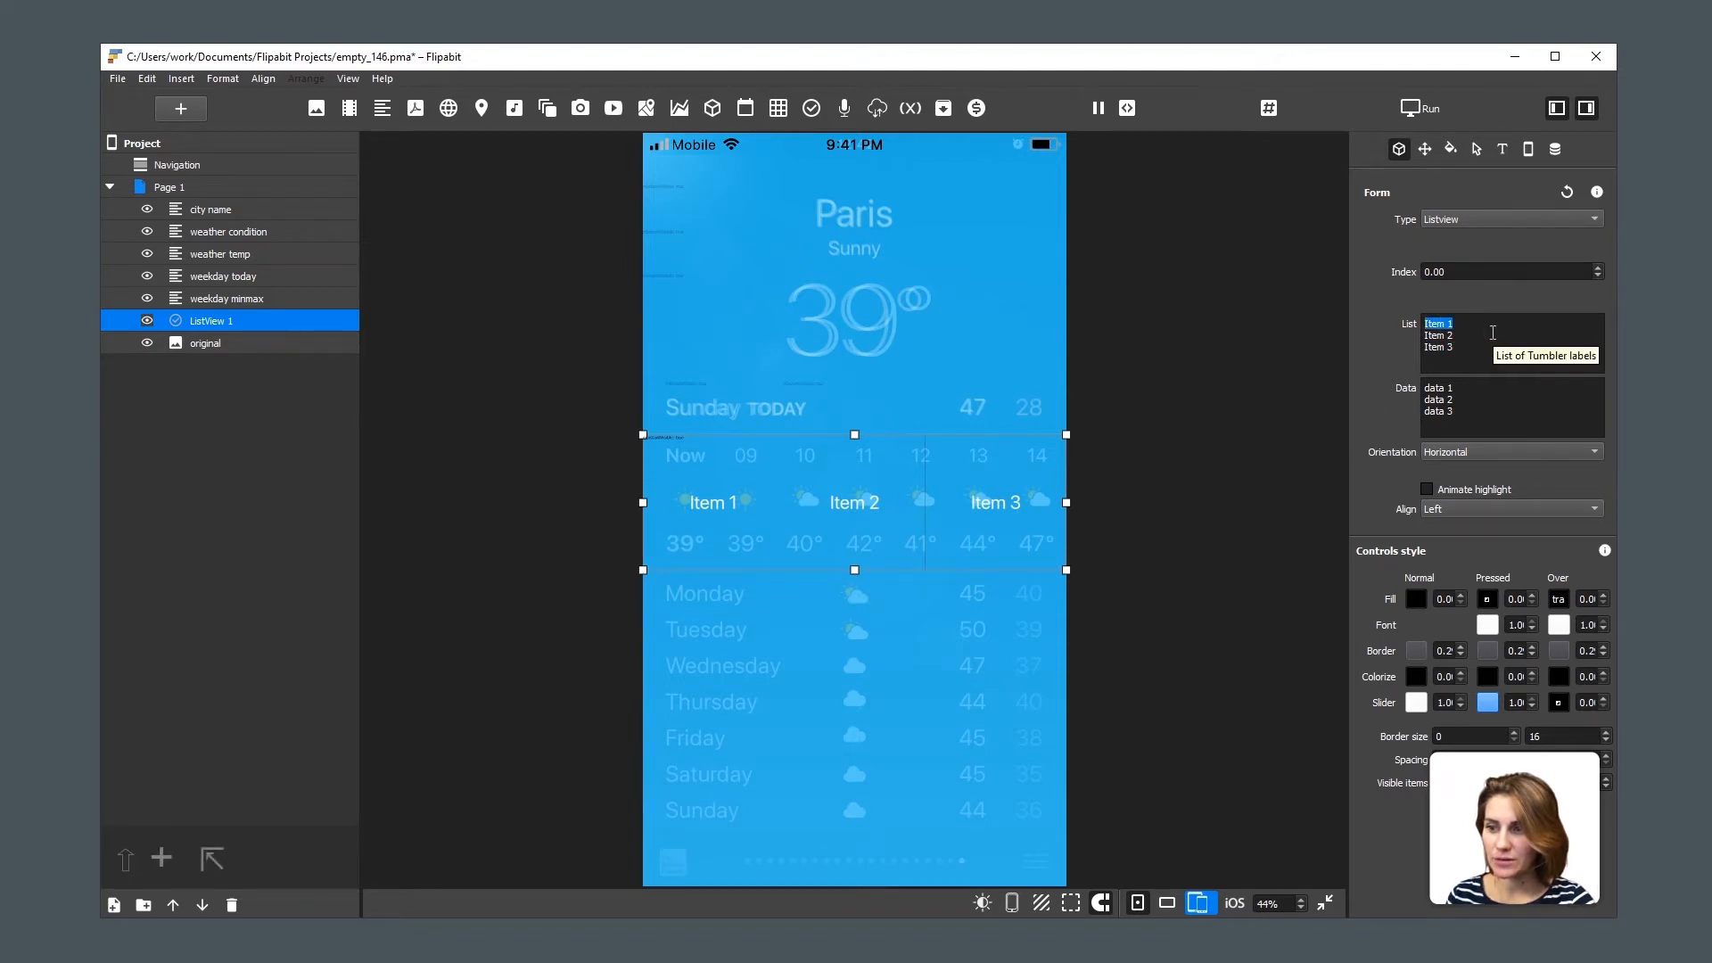
pyautogui.write('Now')
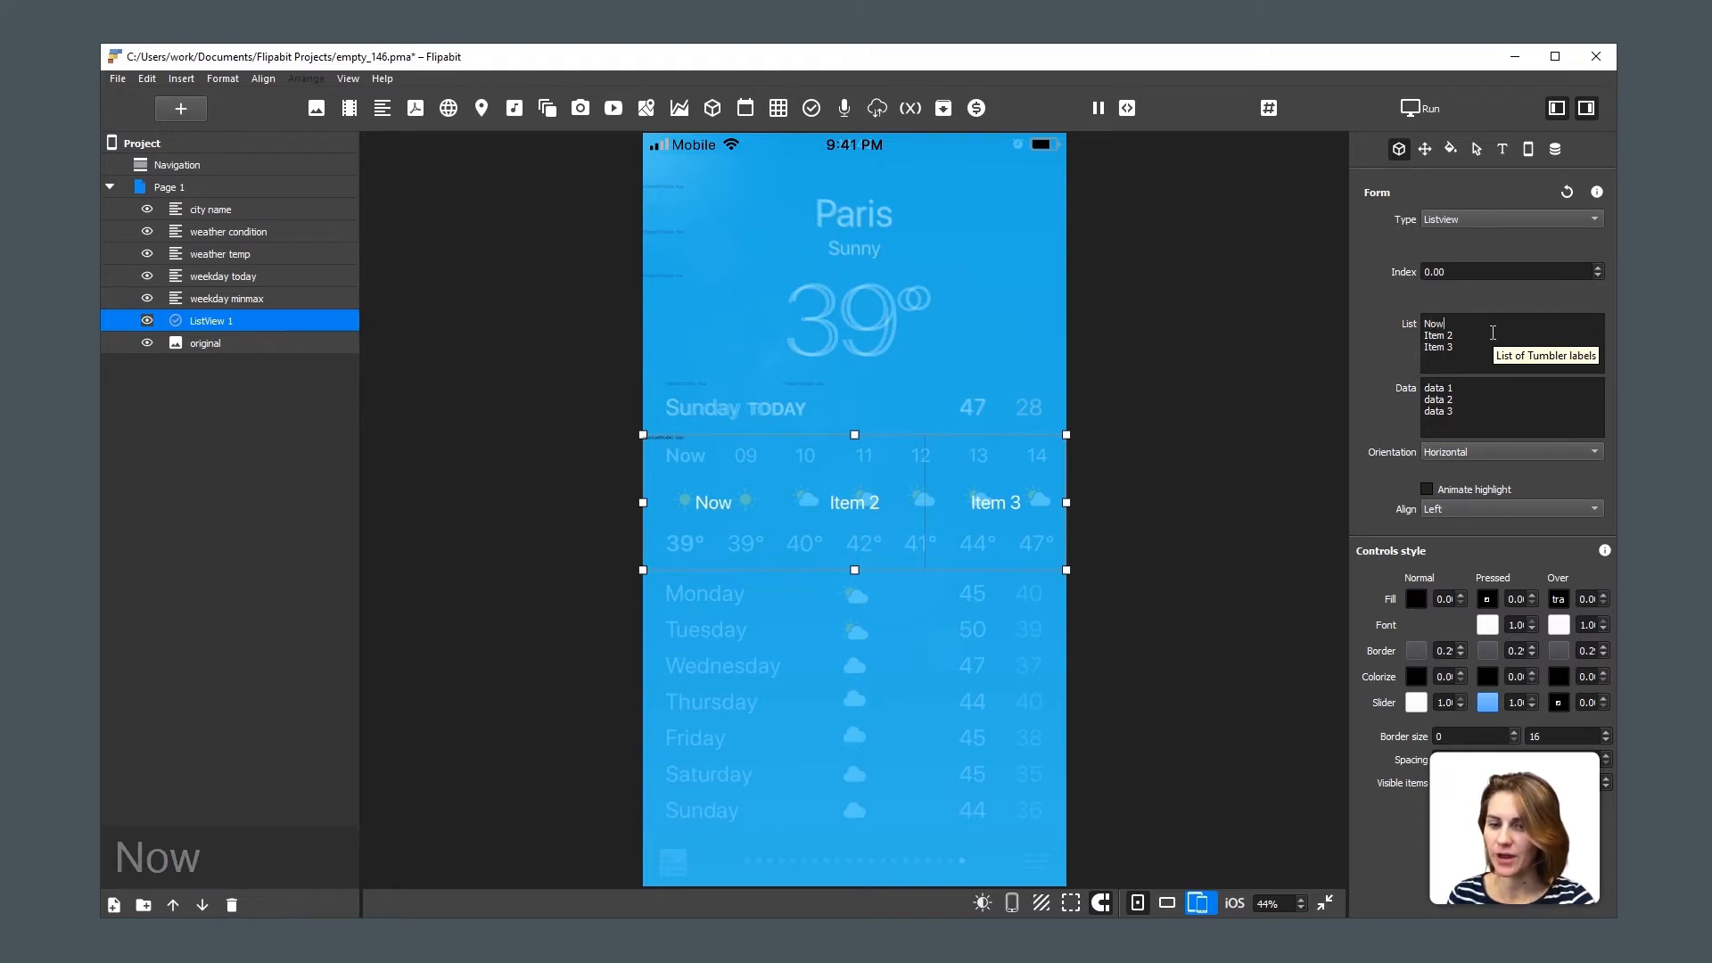
pyautogui.write('<>')
pyautogui.press('Left')
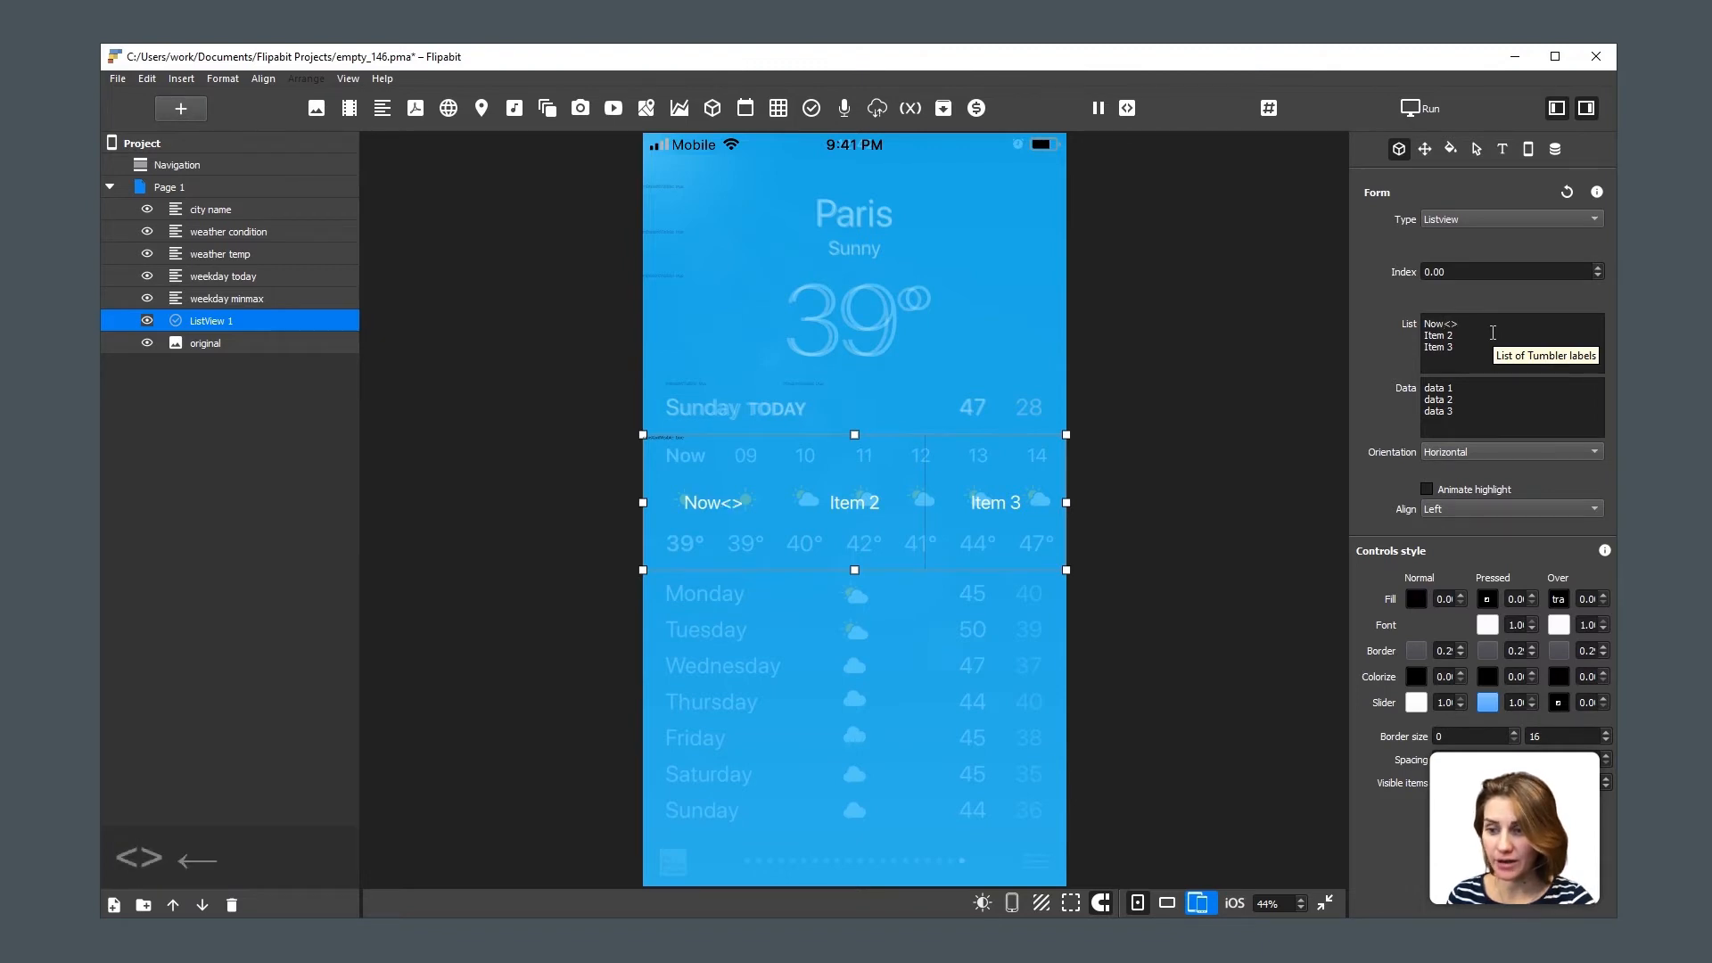
pyautogui.write('br')
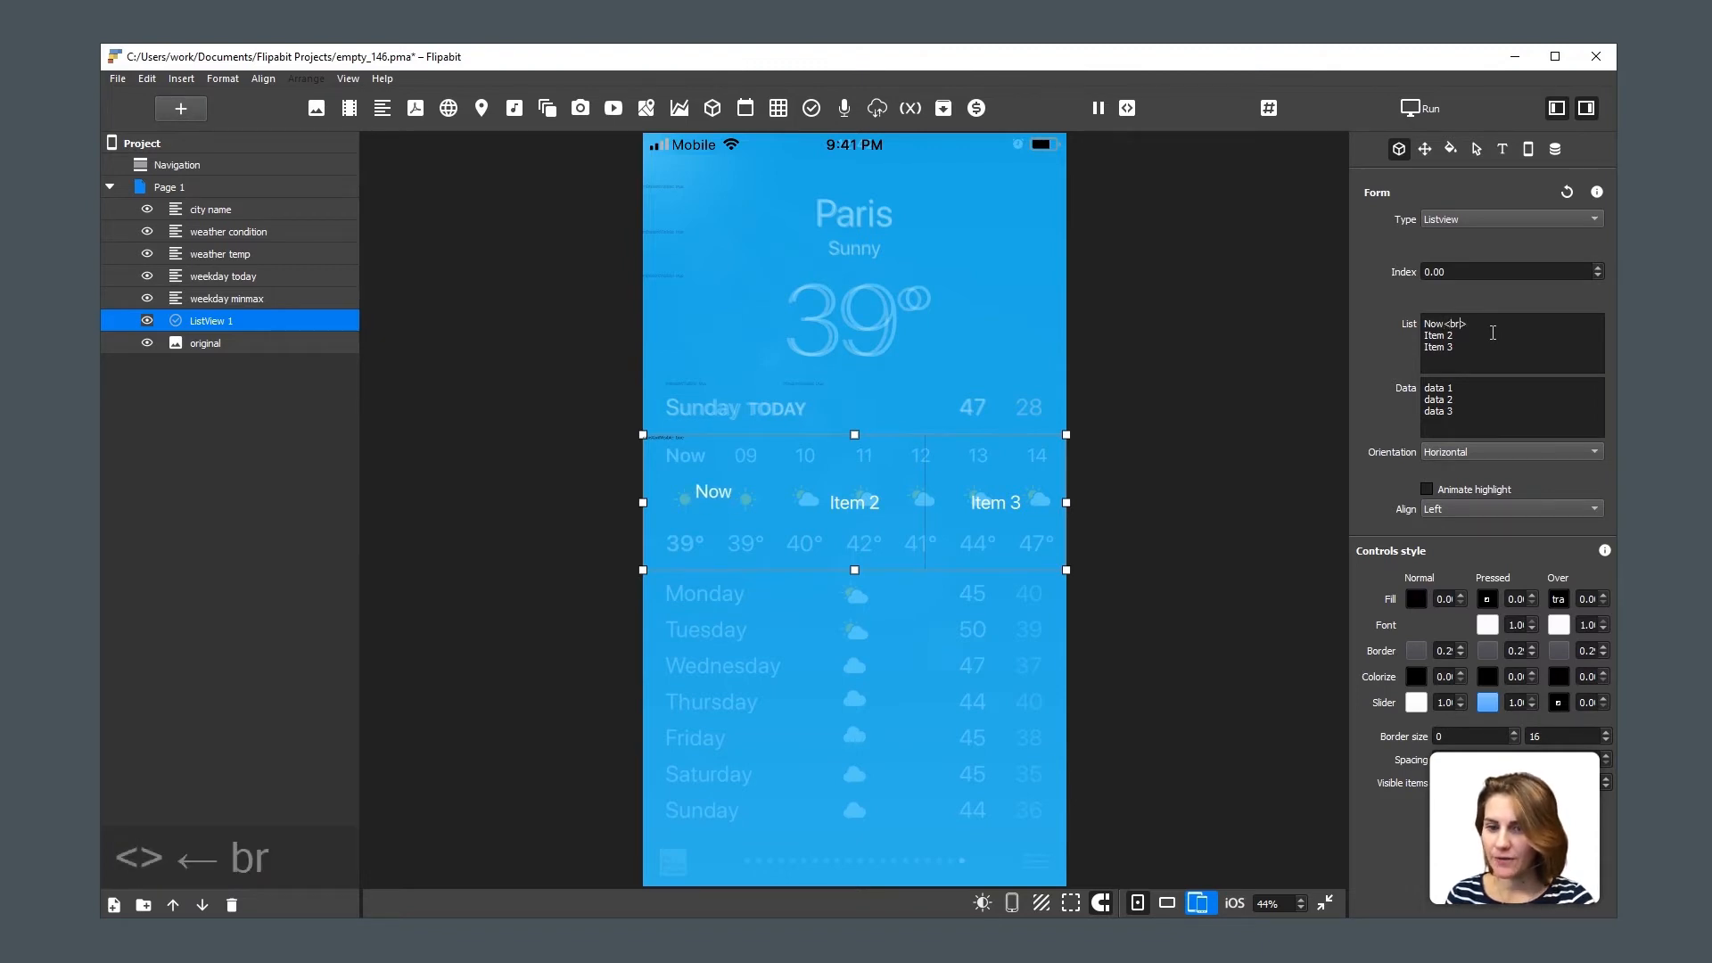
pyautogui.press('Right')
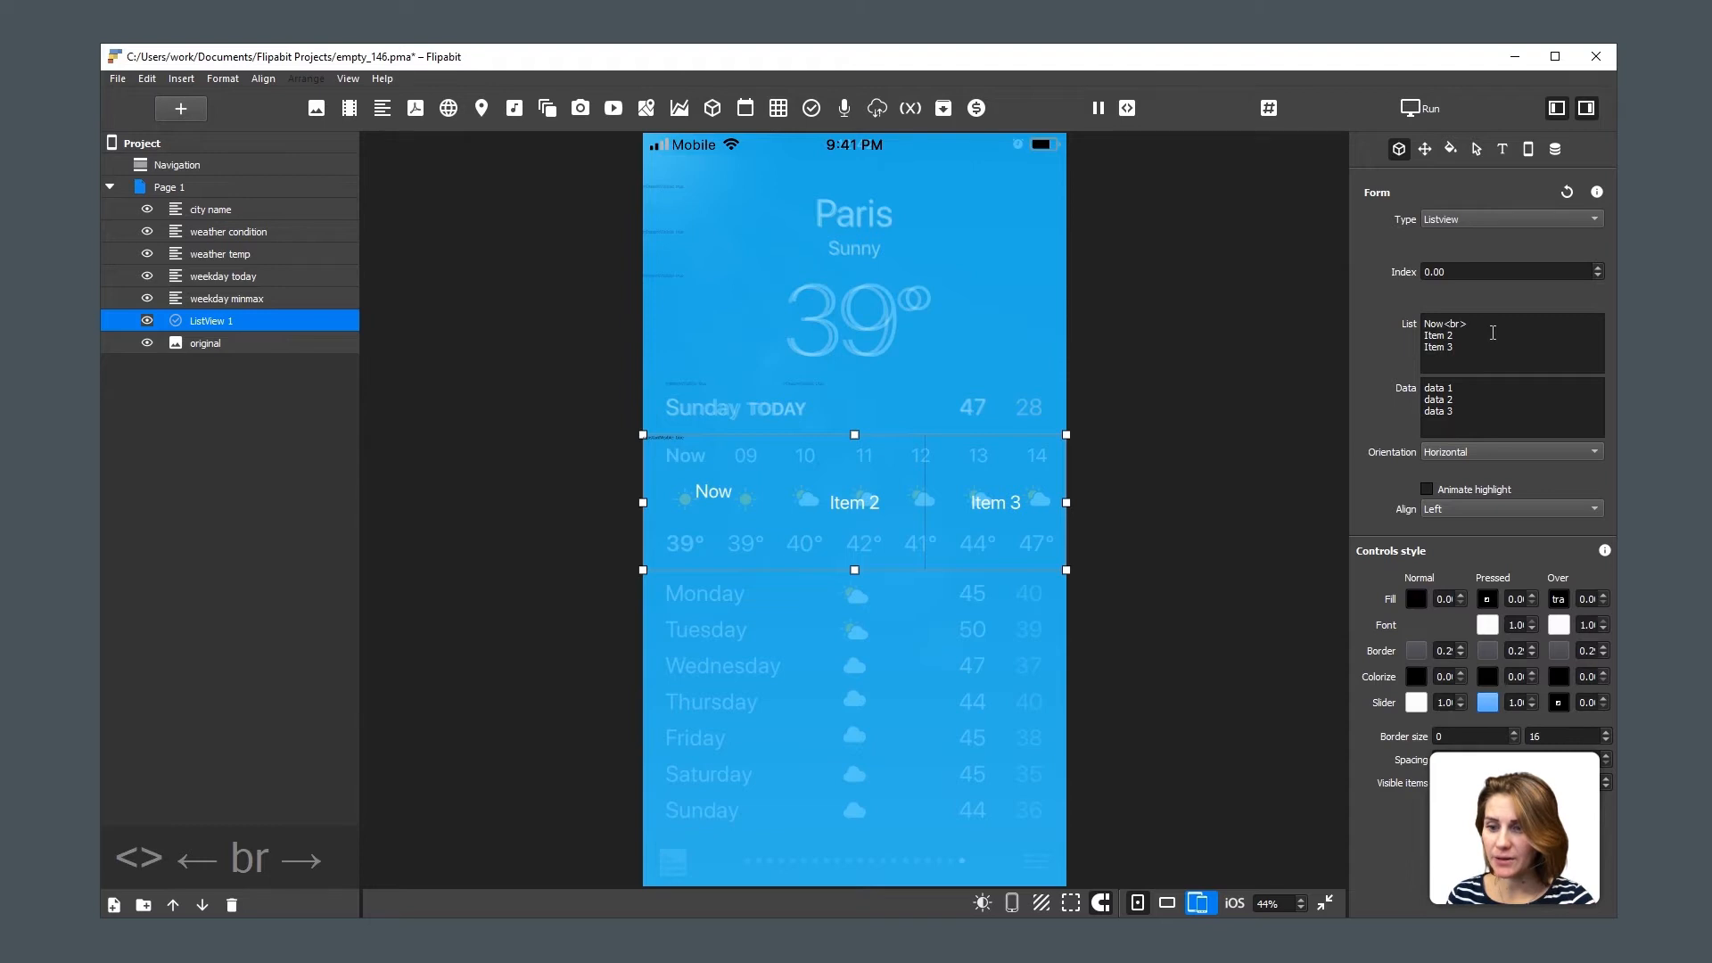
pyautogui.write('39')
# Replace the <br> tag in the first list entry with four carets so it reads "Now^^^^39".
pyautogui.press('Left')
pyautogui.press('Left')
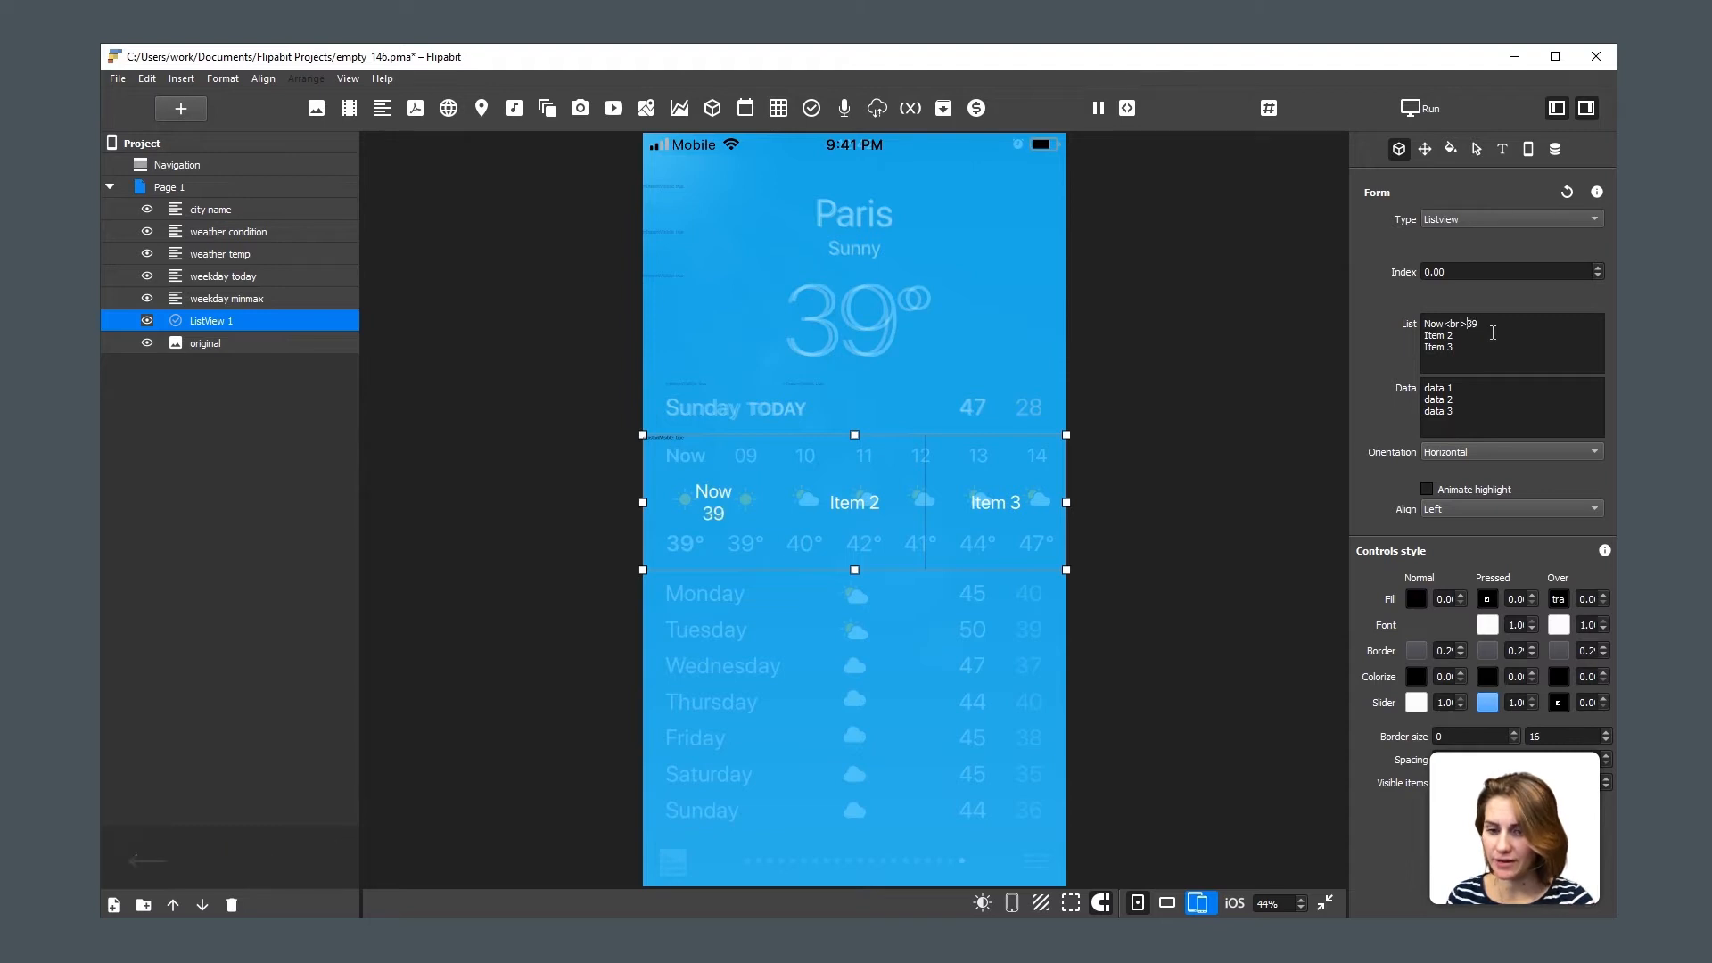
pyautogui.hotkey('shift', 'Left')
pyautogui.hotkey('shift', 'Left')
pyautogui.hotkey('shift', 'Left')
pyautogui.hotkey('shift', 'Left')
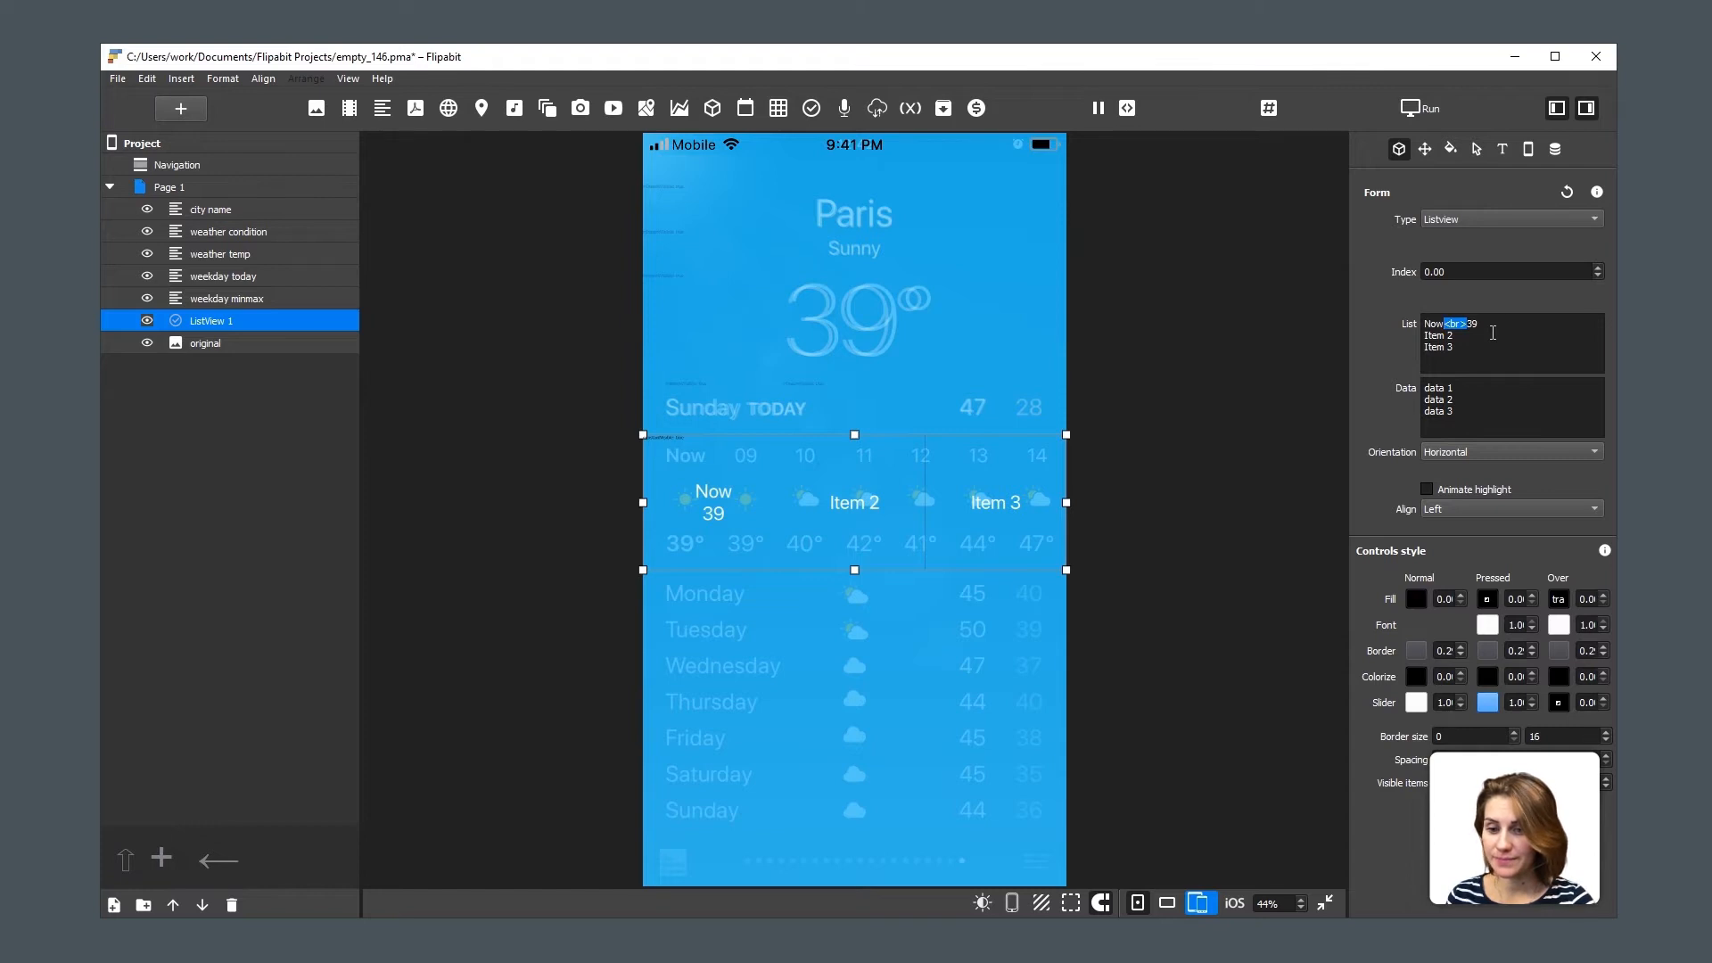
pyautogui.write('^^')
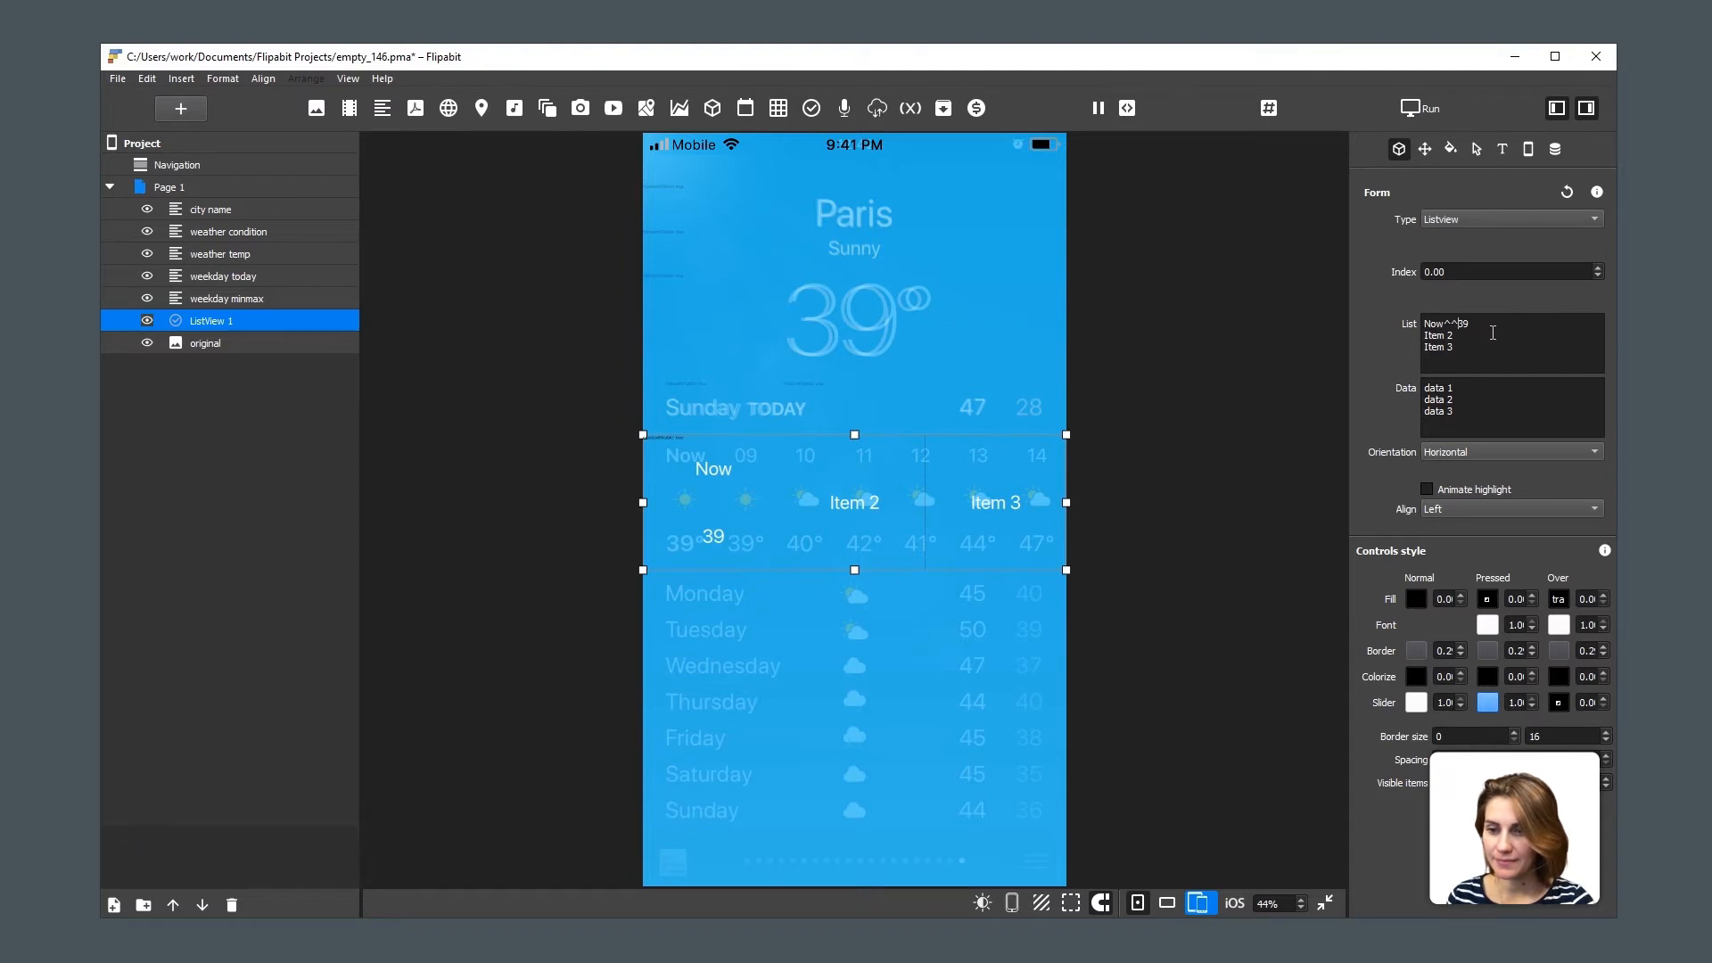
pyautogui.write('^^')
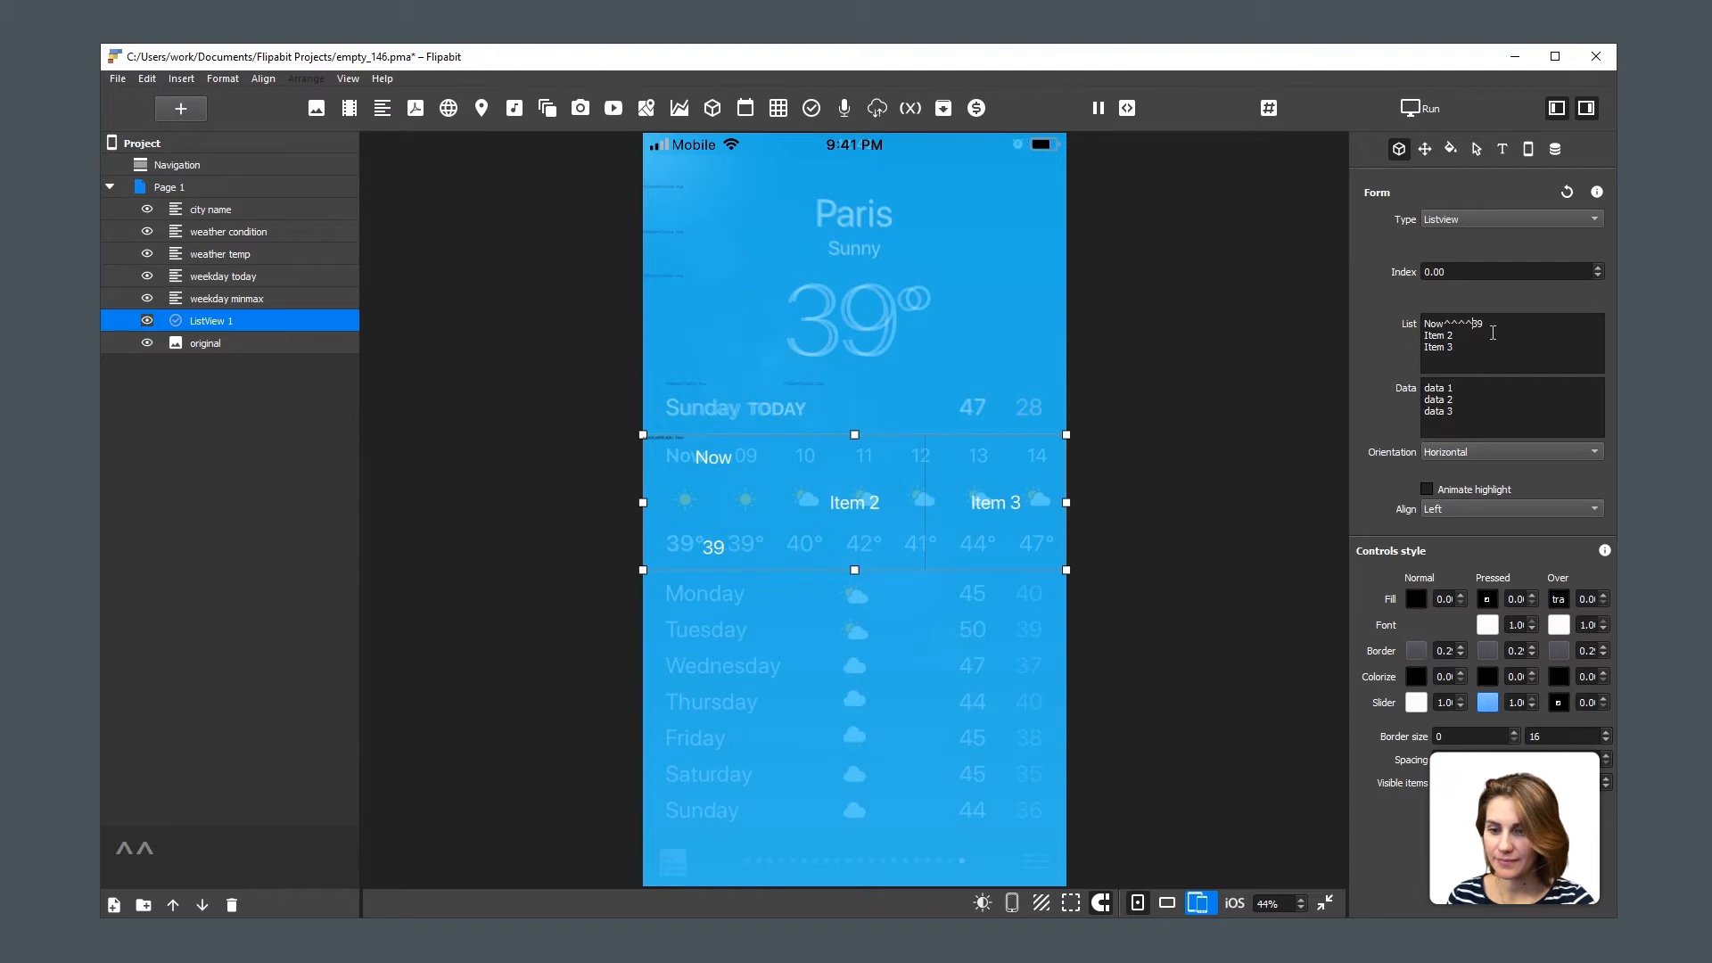
# Set the ListView's font size to 60 and its number of visible items to 7.
pyautogui.click(1502, 149)
pyautogui.doubleClick(1487, 256)
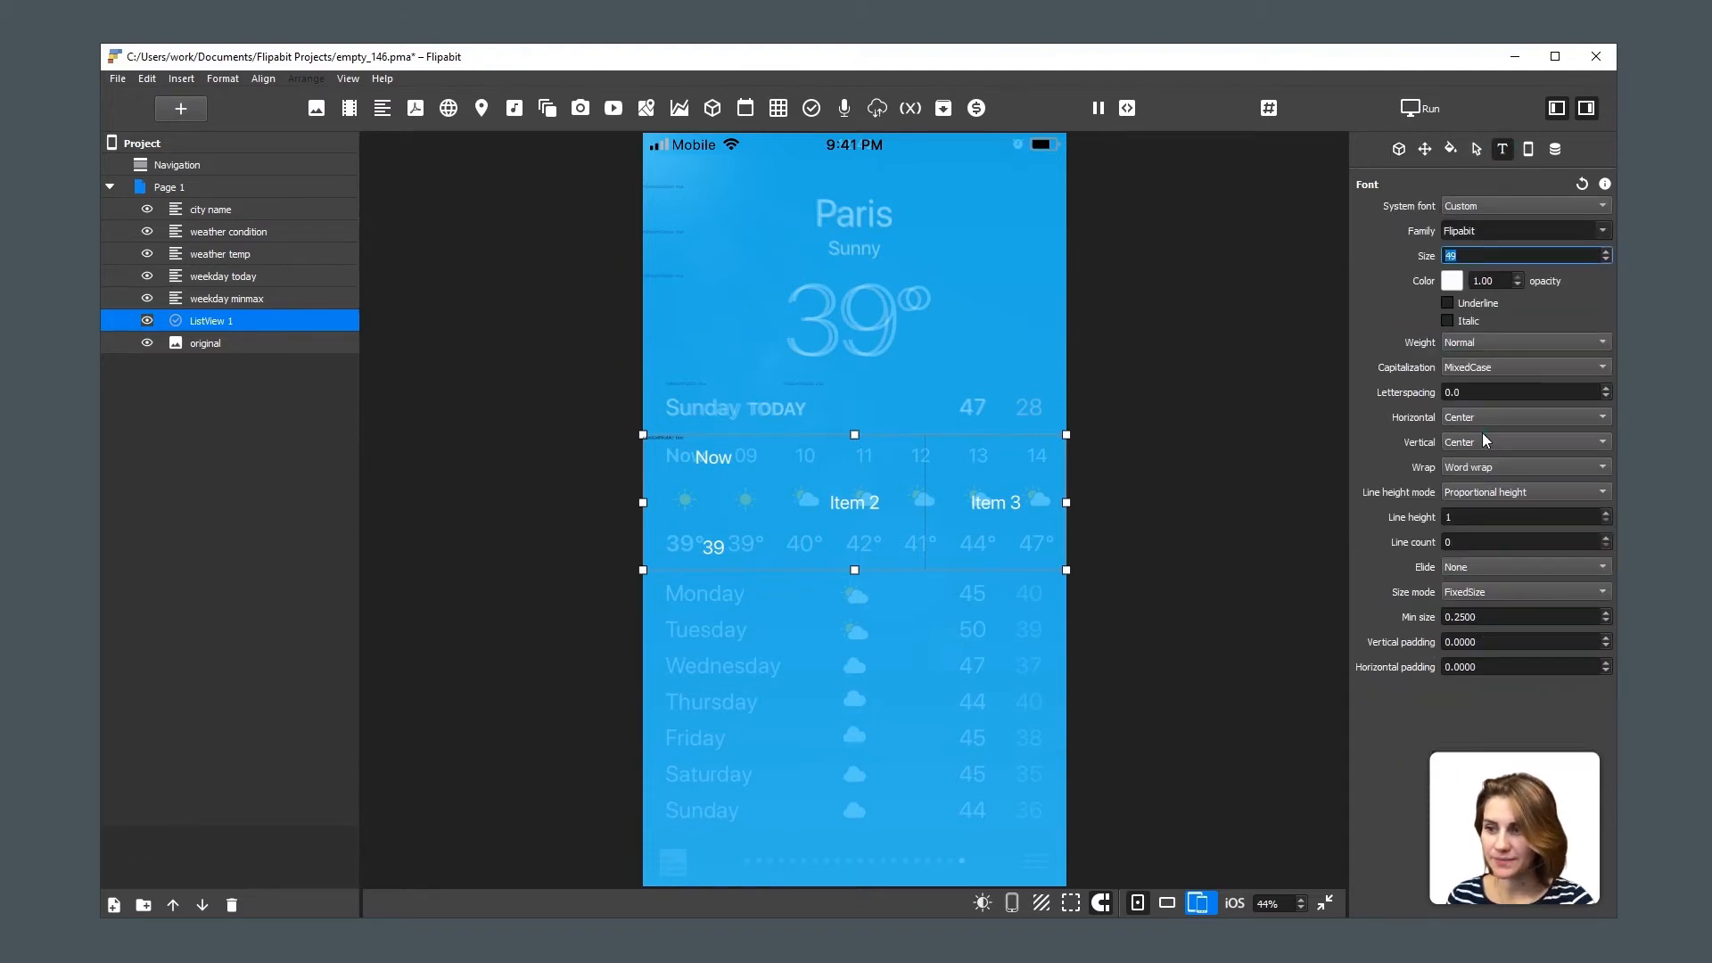
pyautogui.write('60')
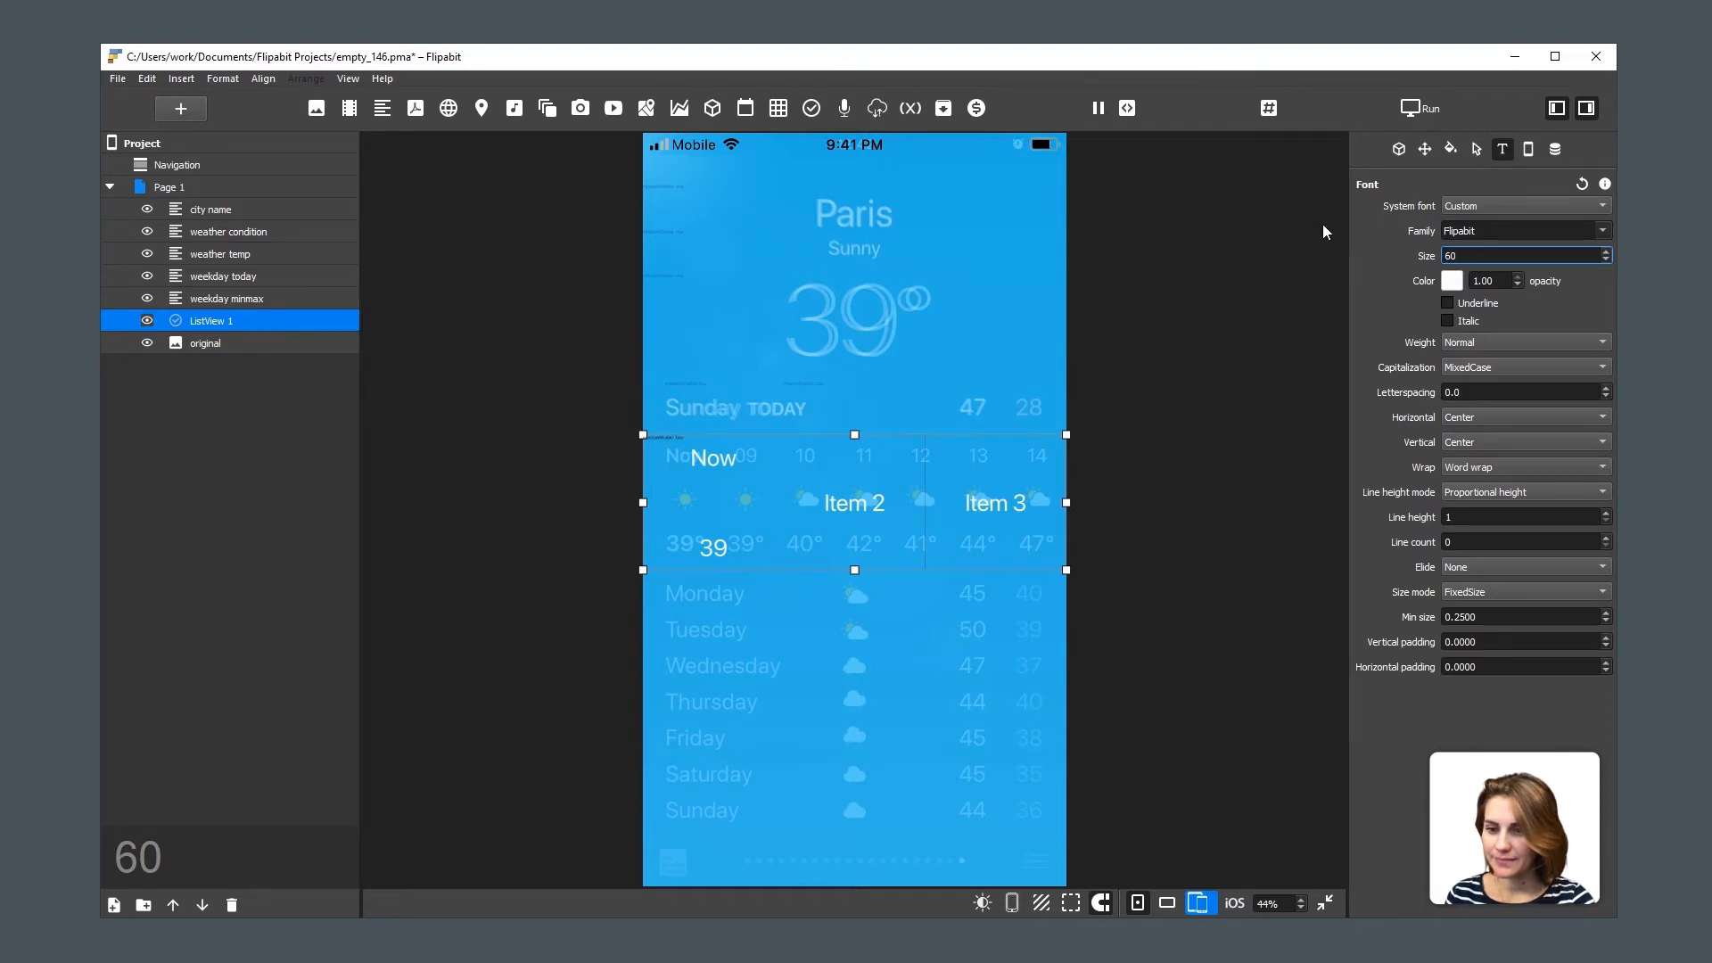
pyautogui.click(1399, 149)
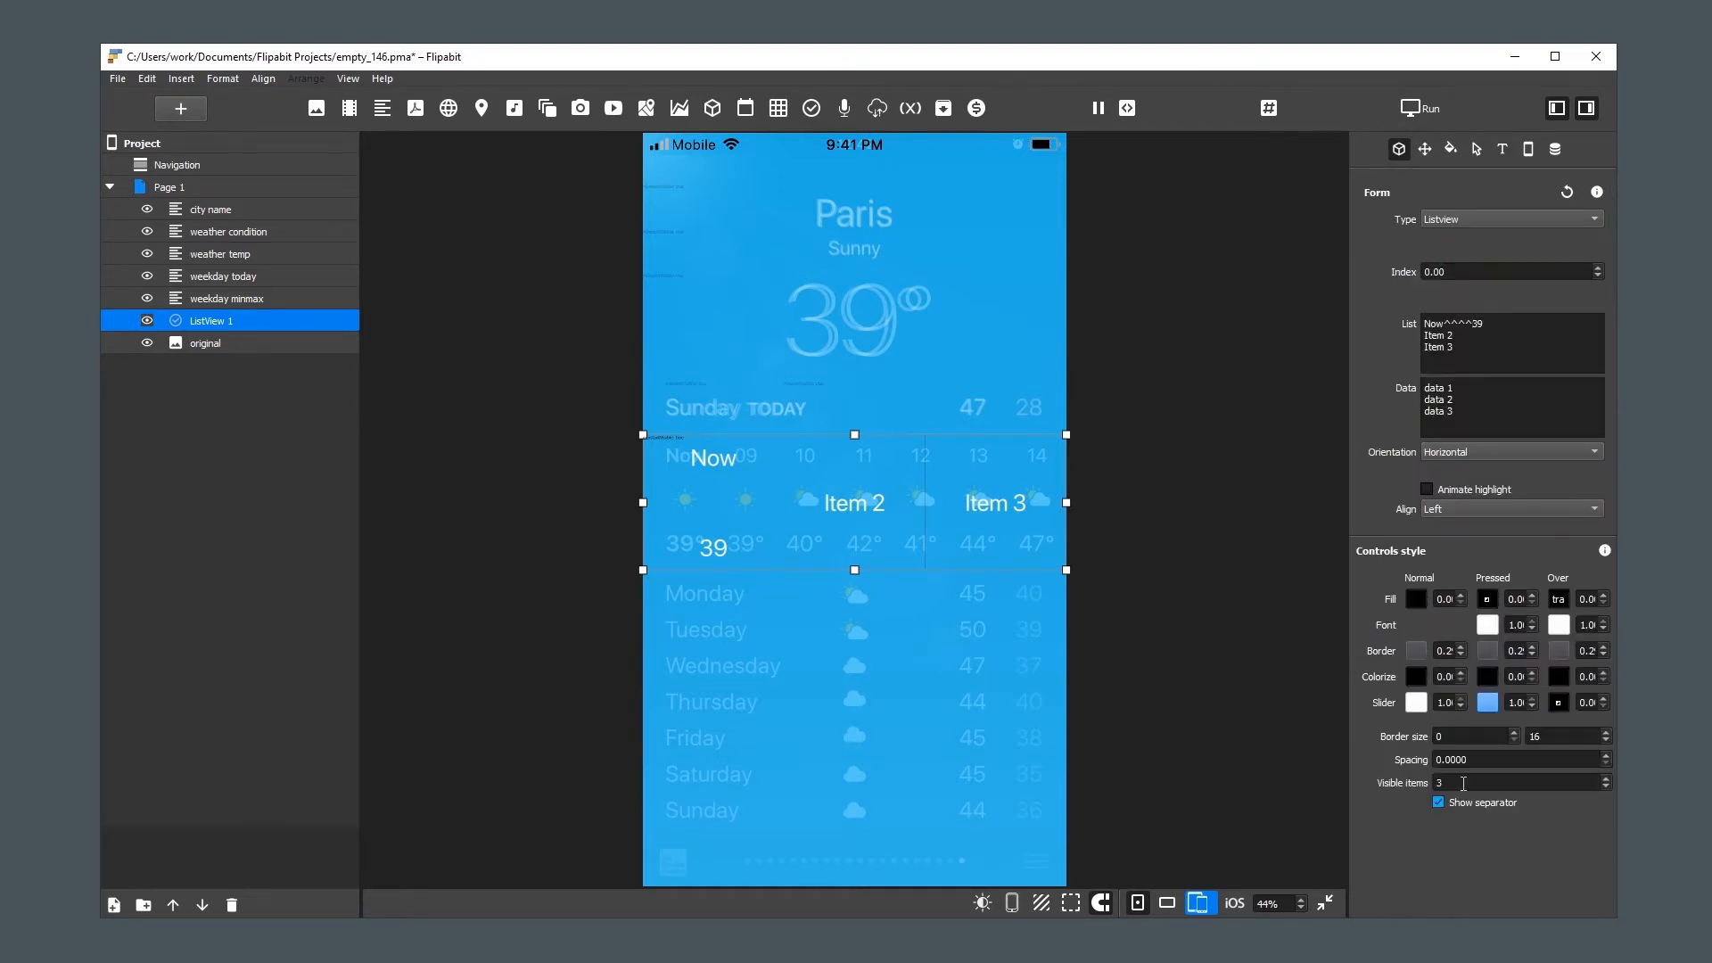
pyautogui.doubleClick(1465, 781)
pyautogui.write('7')
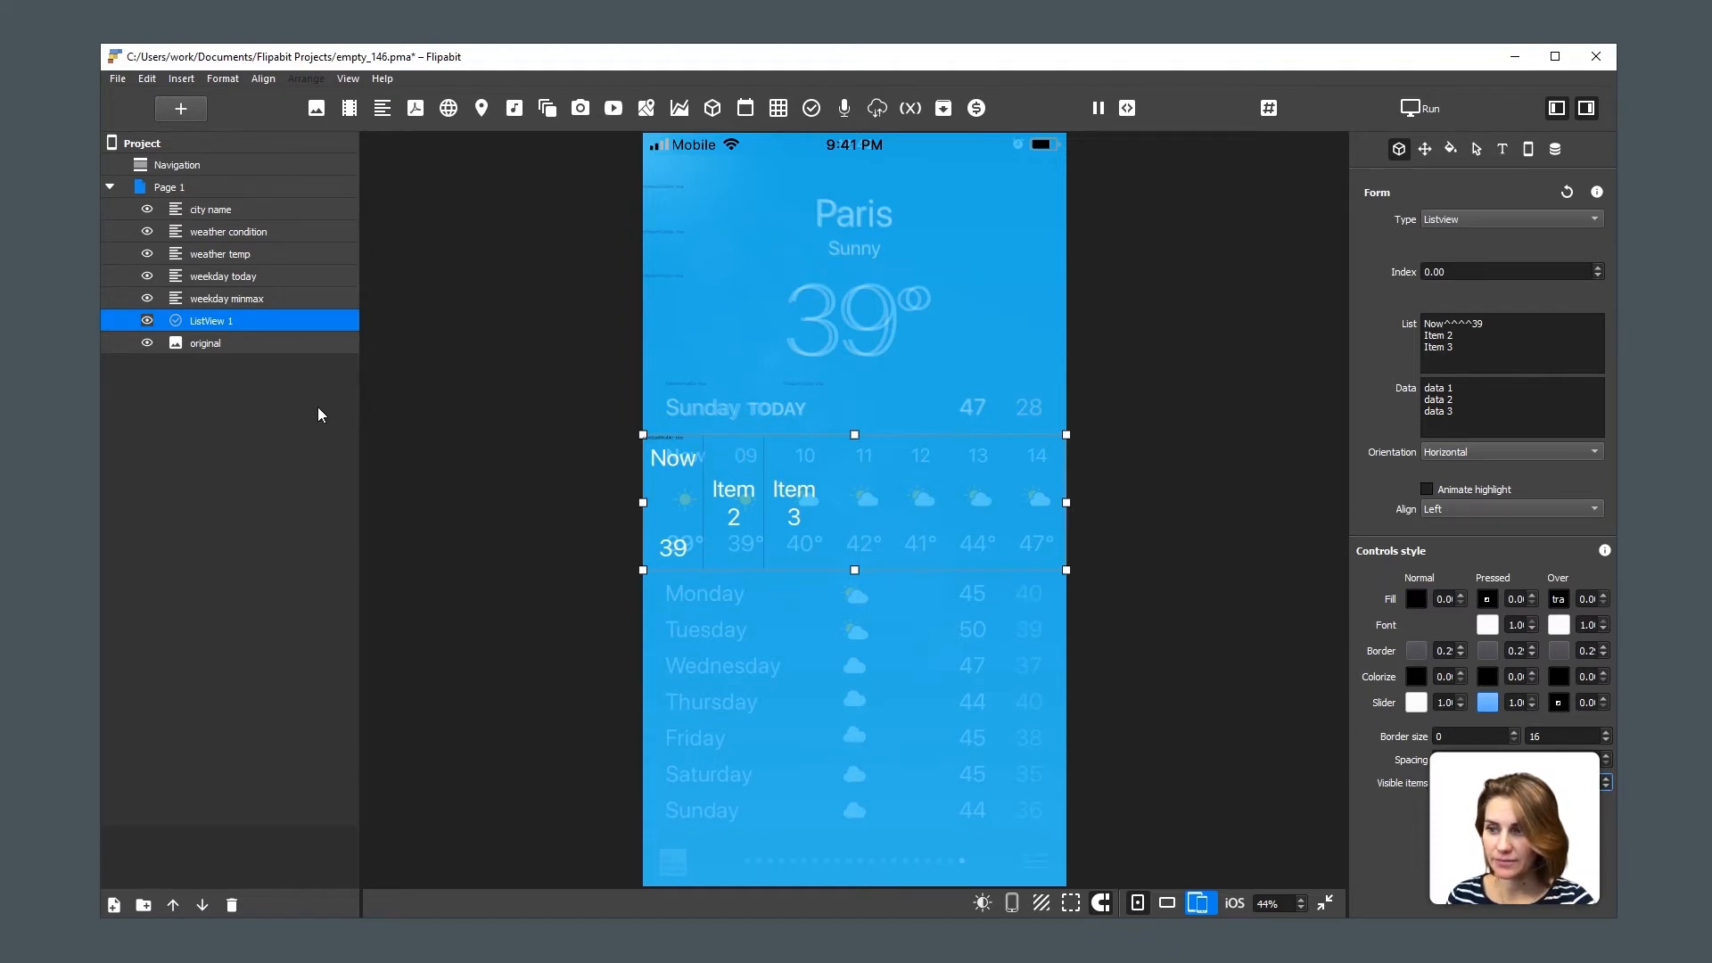
# Insert the image 01d.svg from the icons folder and move it just above "original" in the page's element order.
pyautogui.click(286, 379)
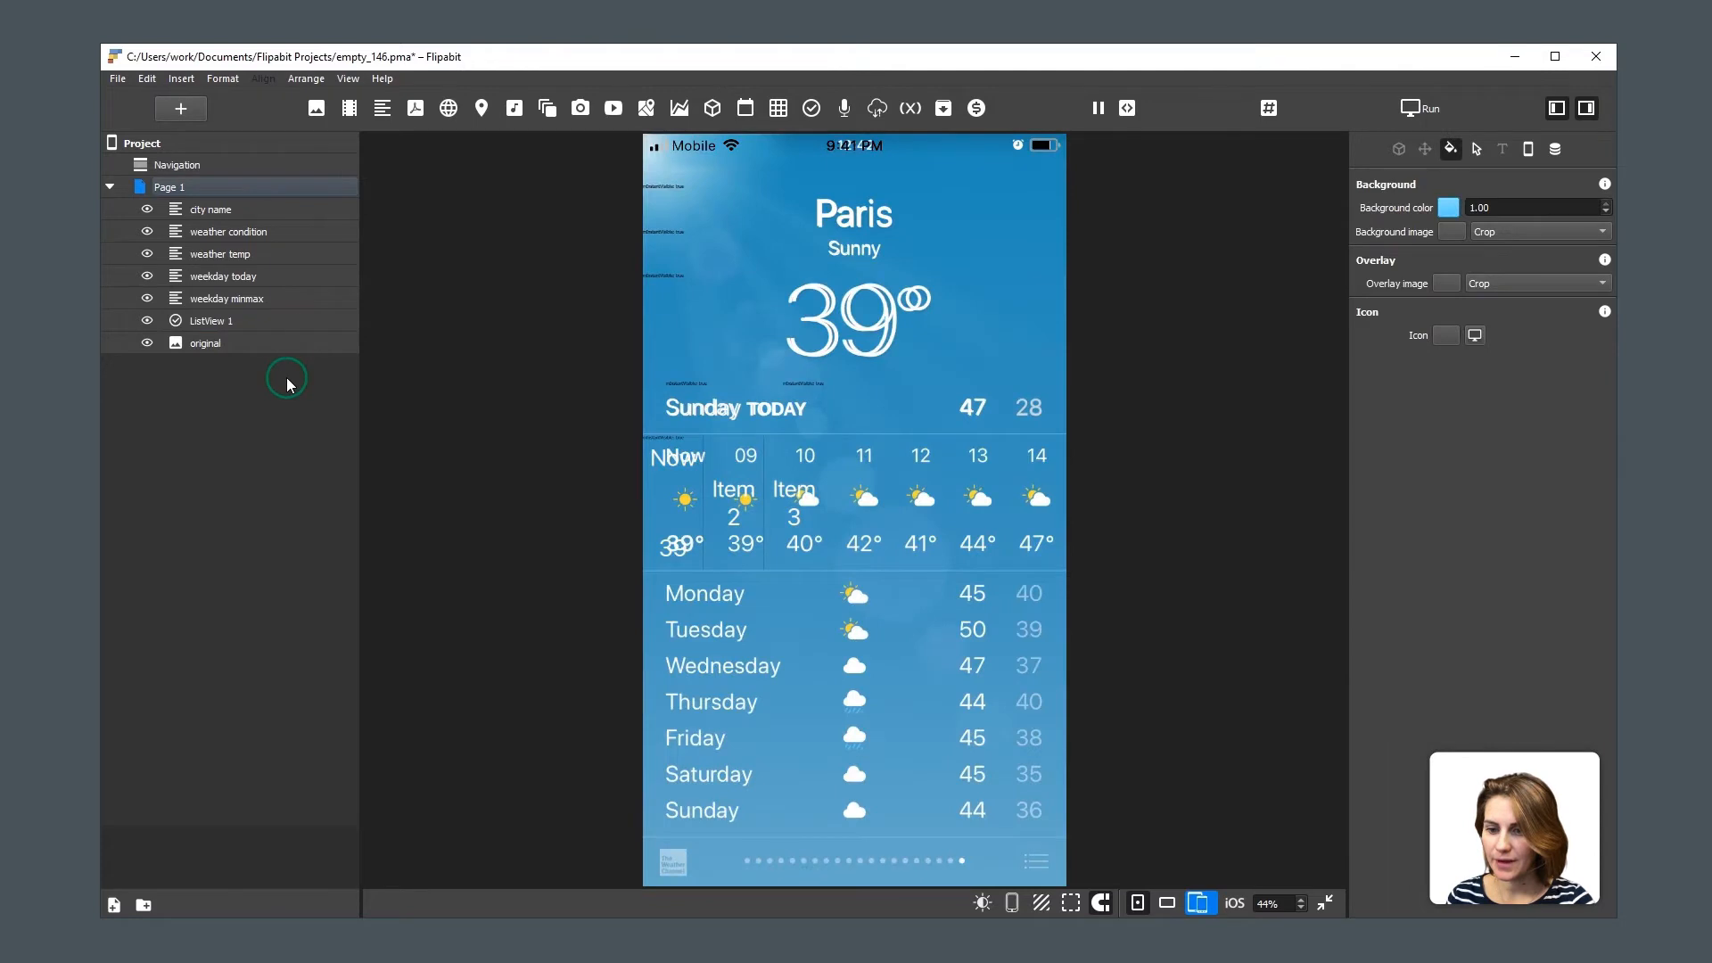
pyautogui.click(316, 108)
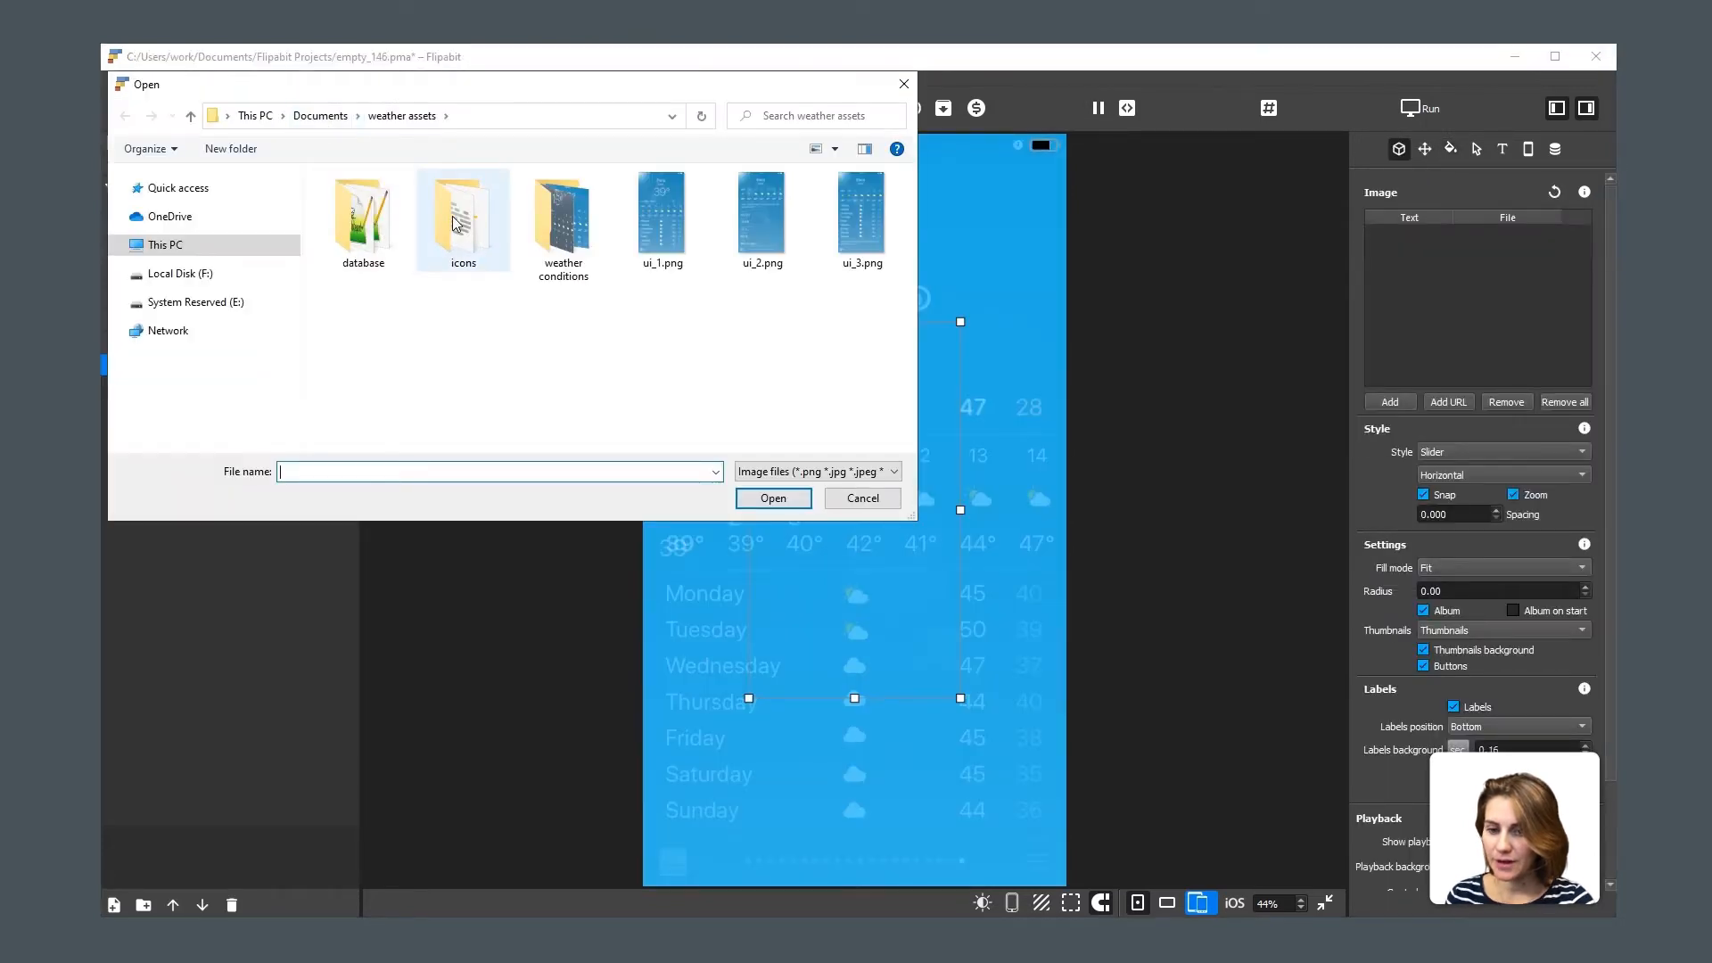
pyautogui.doubleClick(457, 221)
pyautogui.click(346, 201)
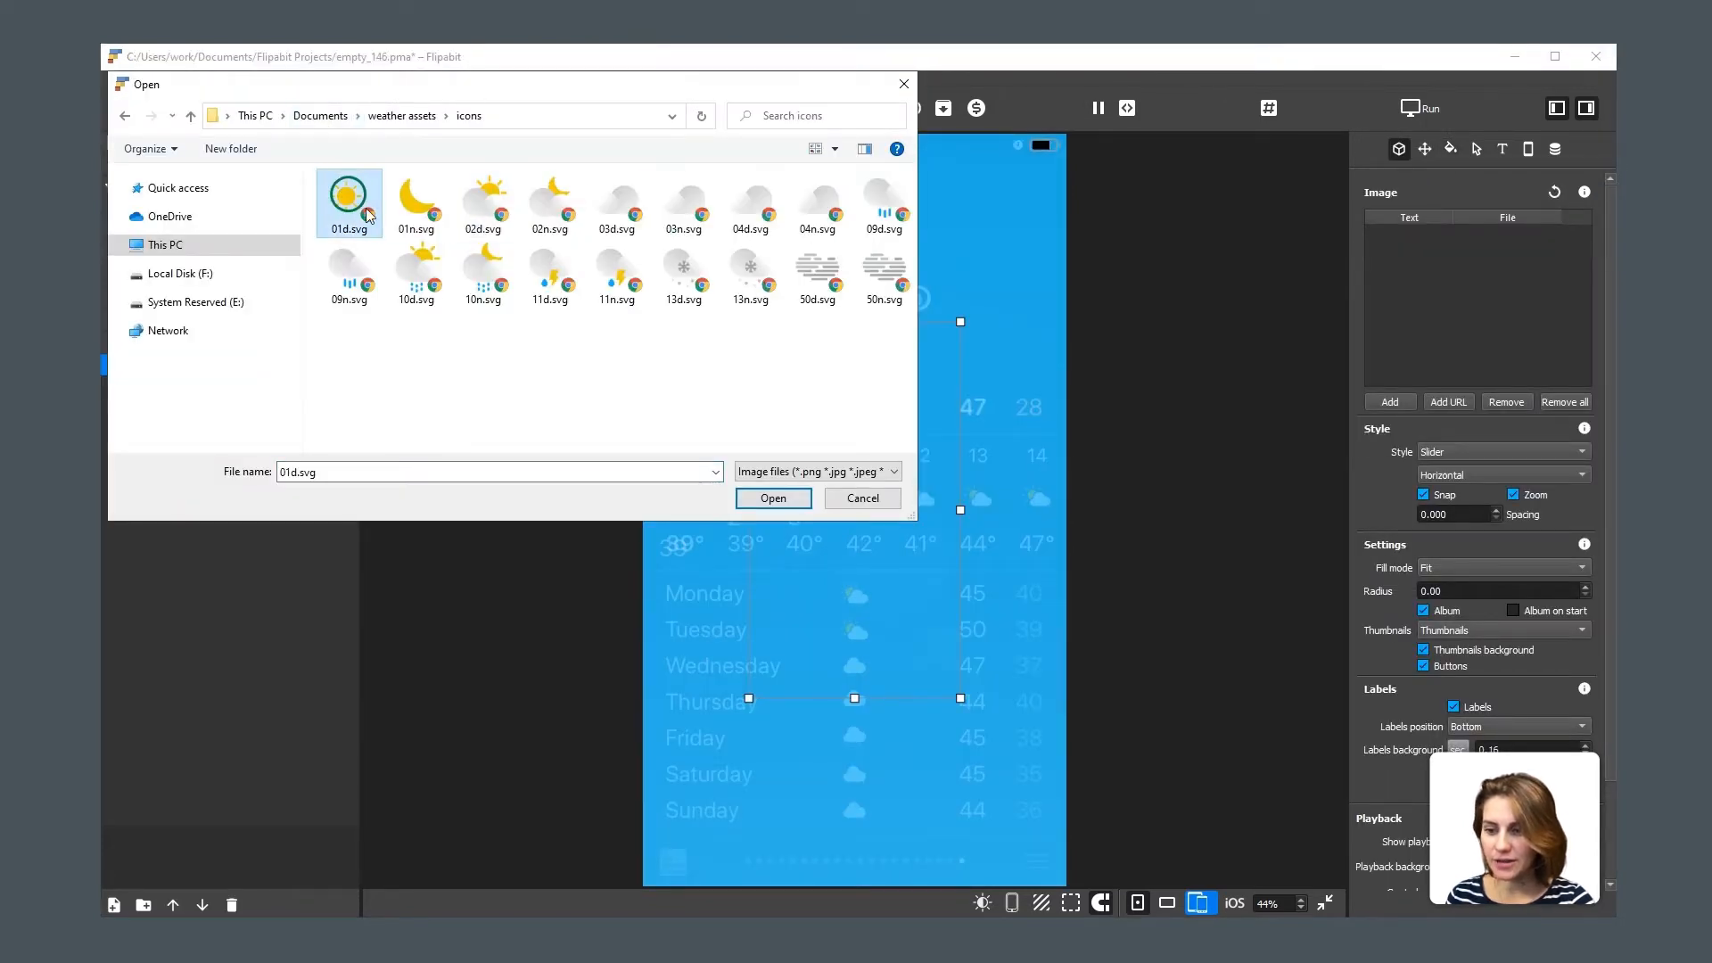
pyautogui.click(773, 498)
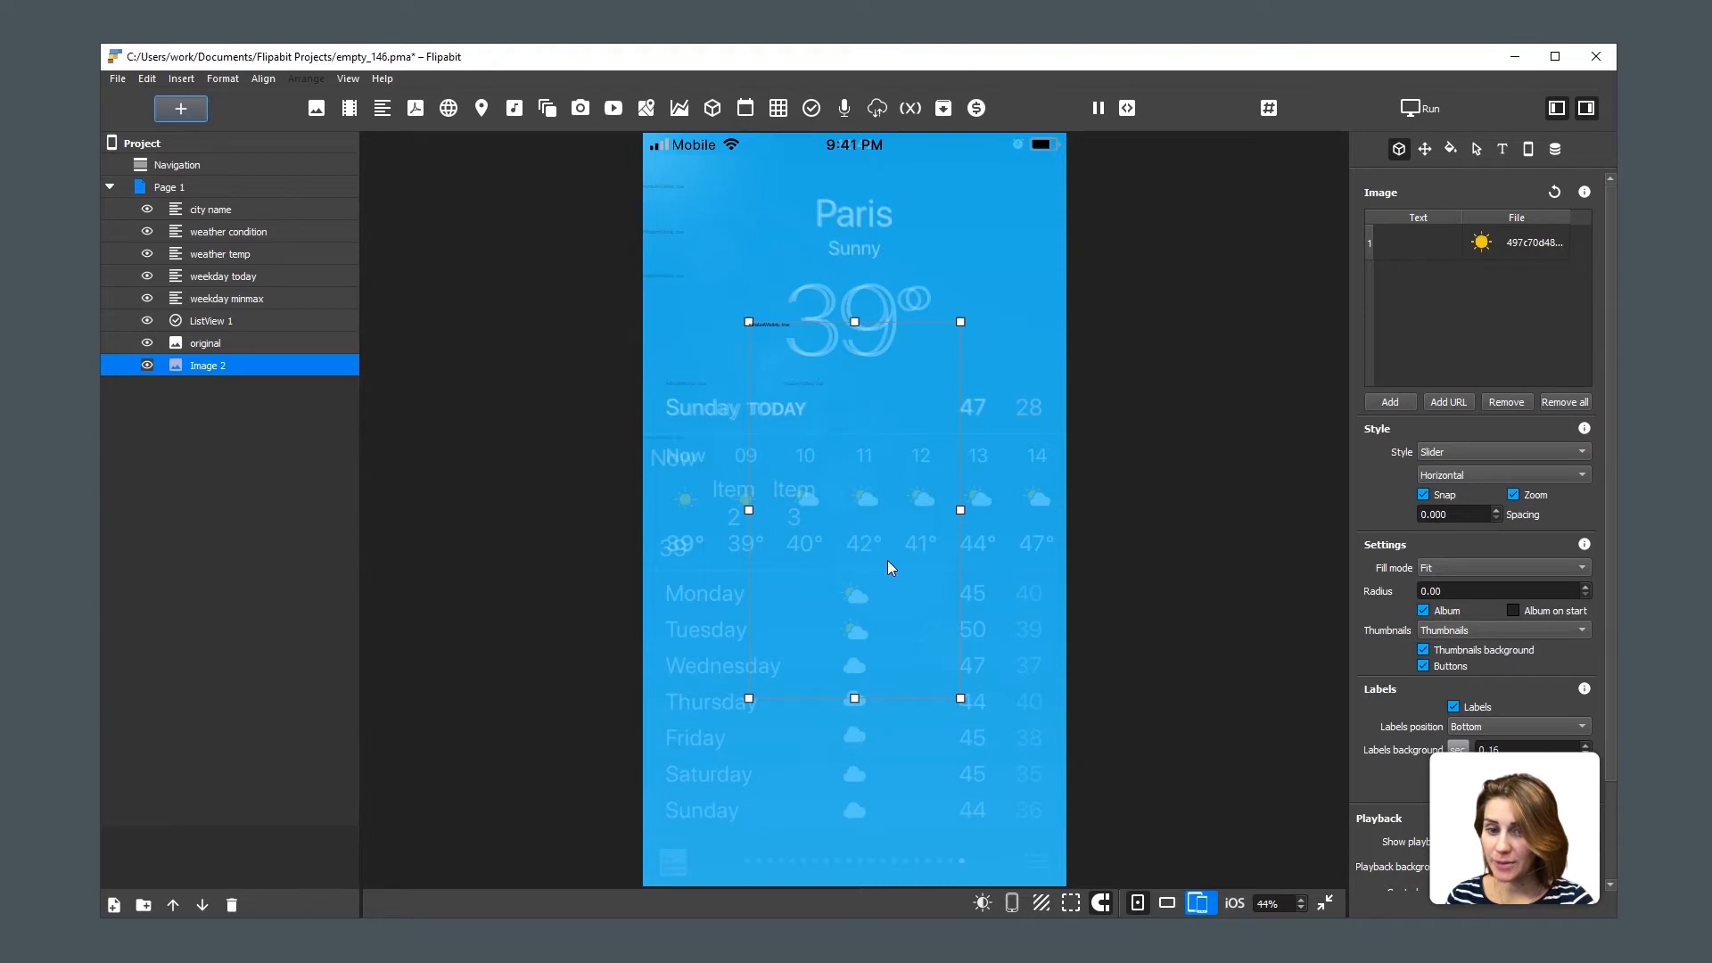
pyautogui.moveTo(161, 365); pyautogui.dragTo(202, 340)
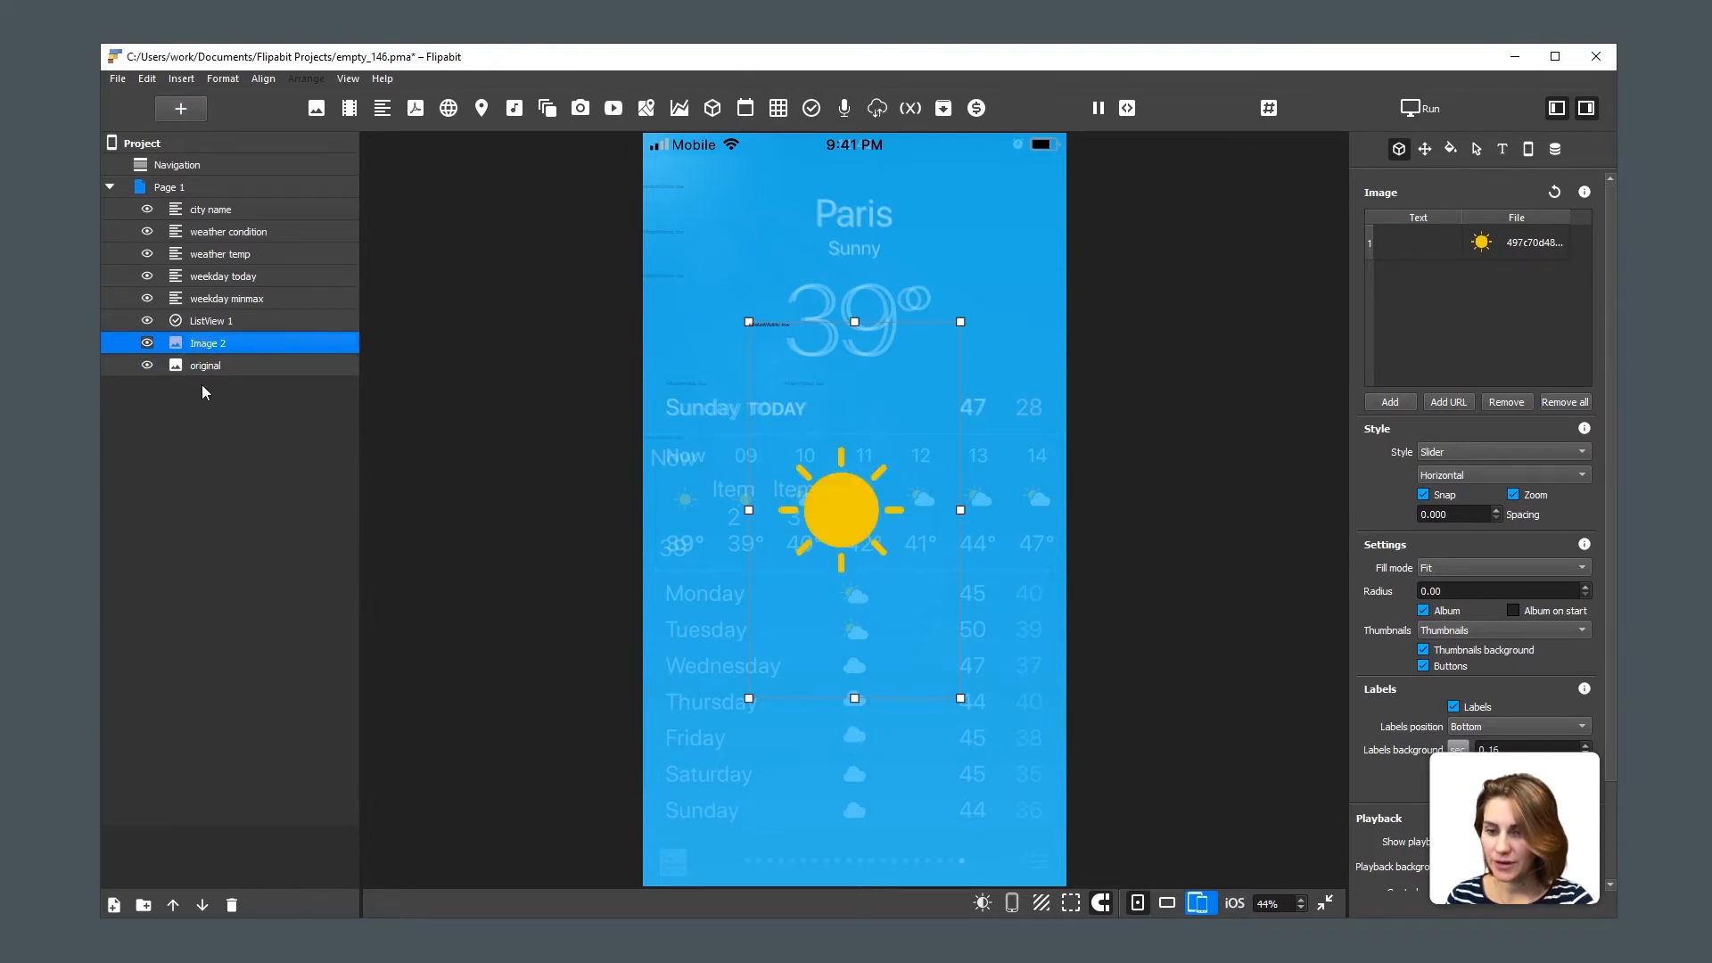
# Rename the new image element as "assets" and hide it.
pyautogui.doubleClick(212, 348)
pyautogui.write('a')
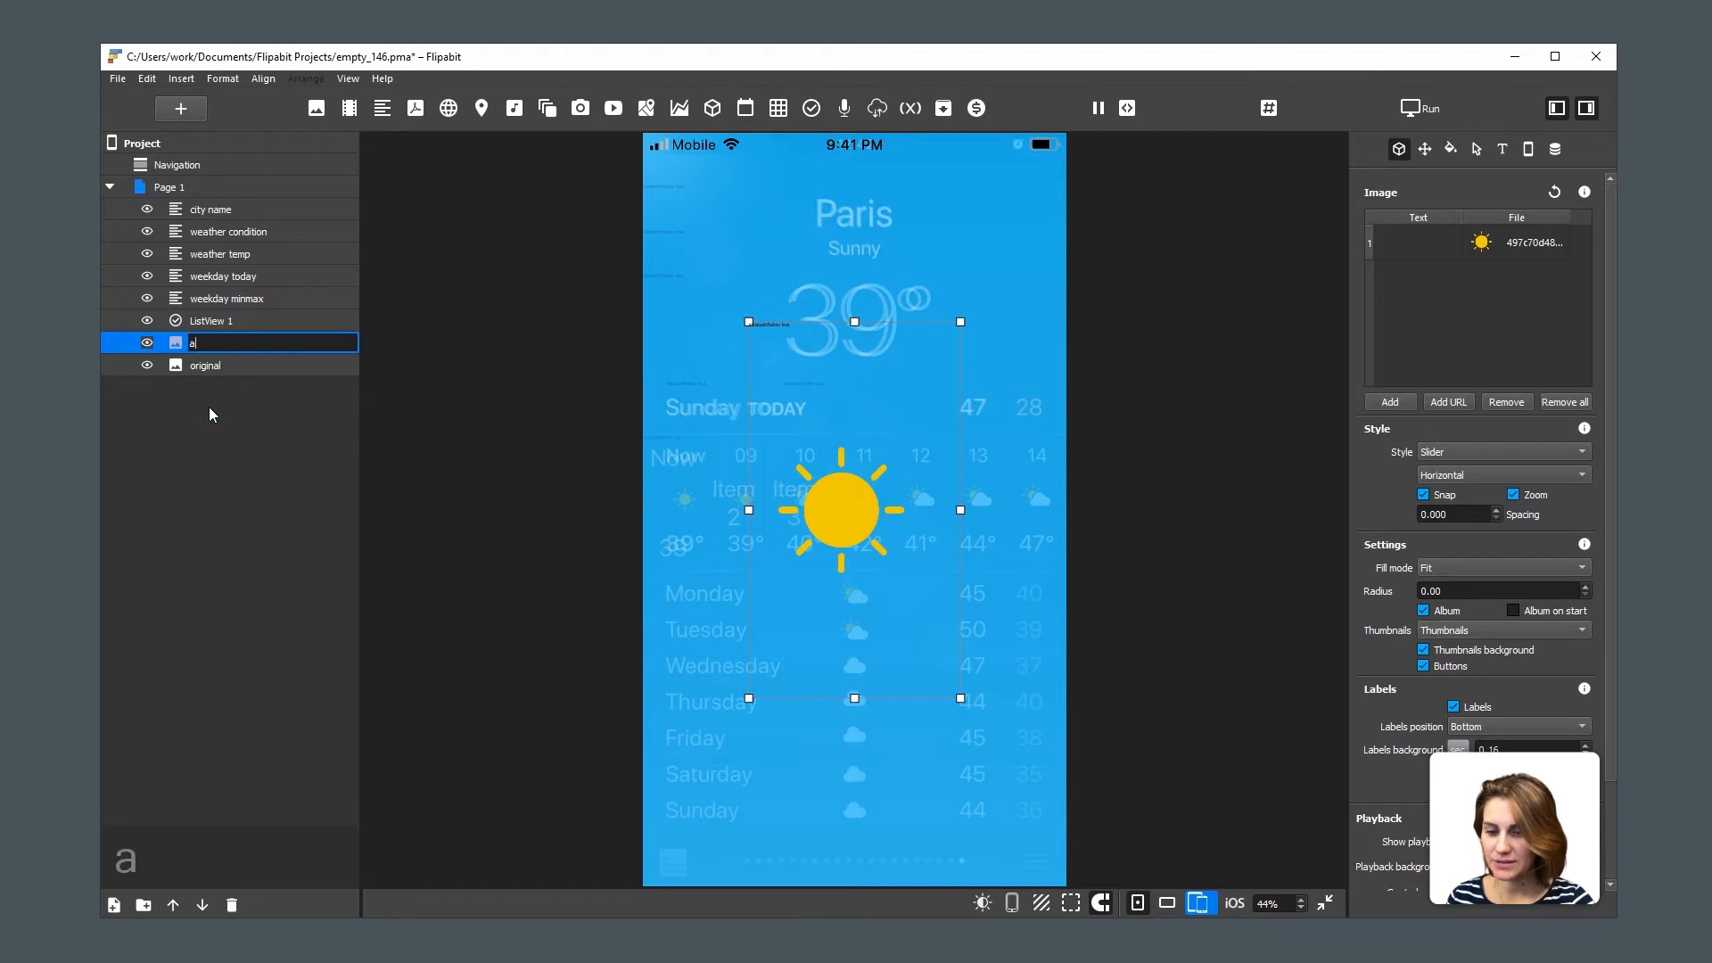
pyautogui.write('ssets')
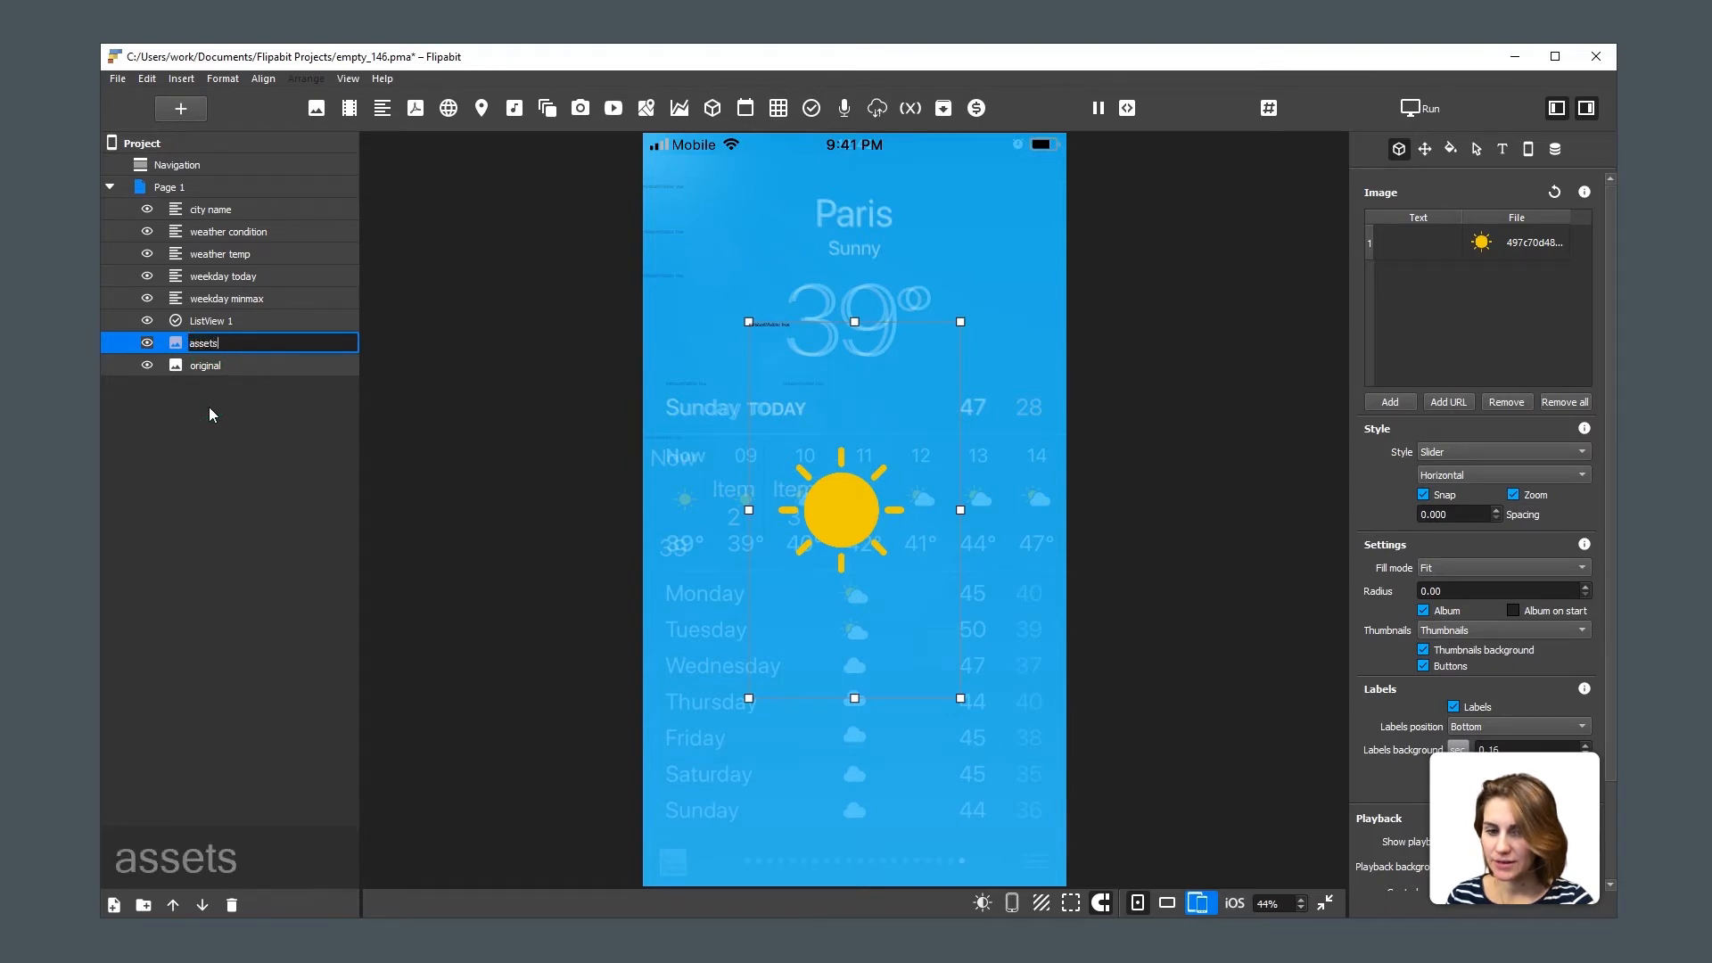
pyautogui.press('Return')
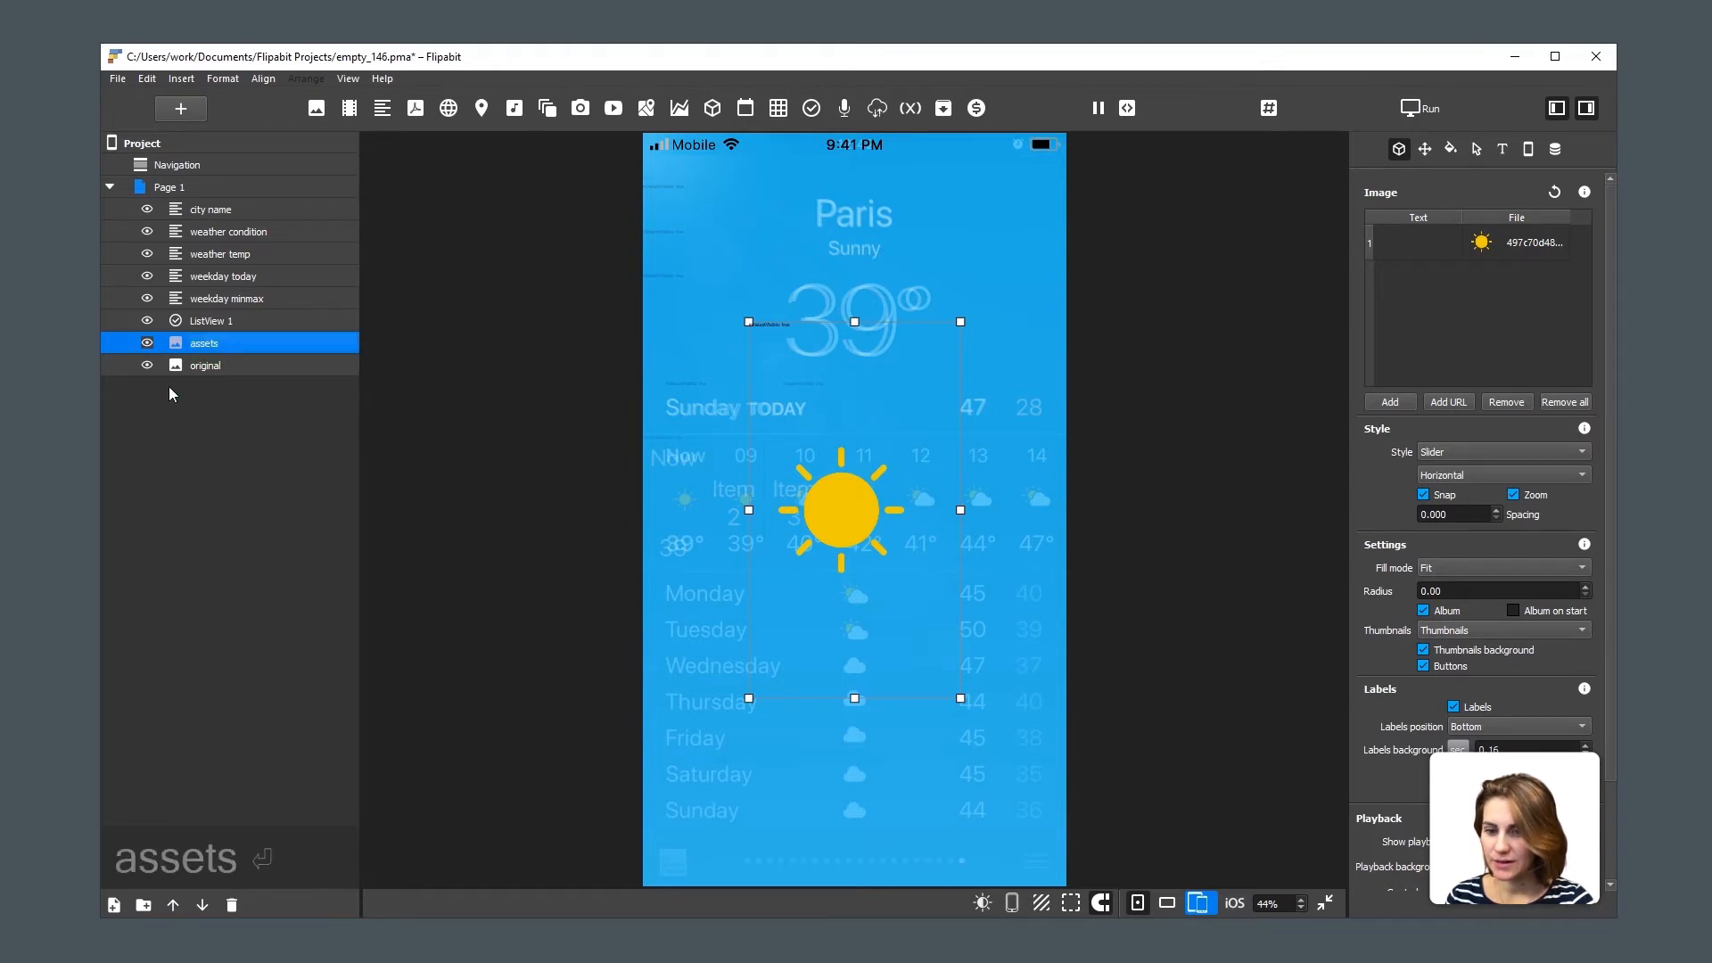
pyautogui.click(147, 343)
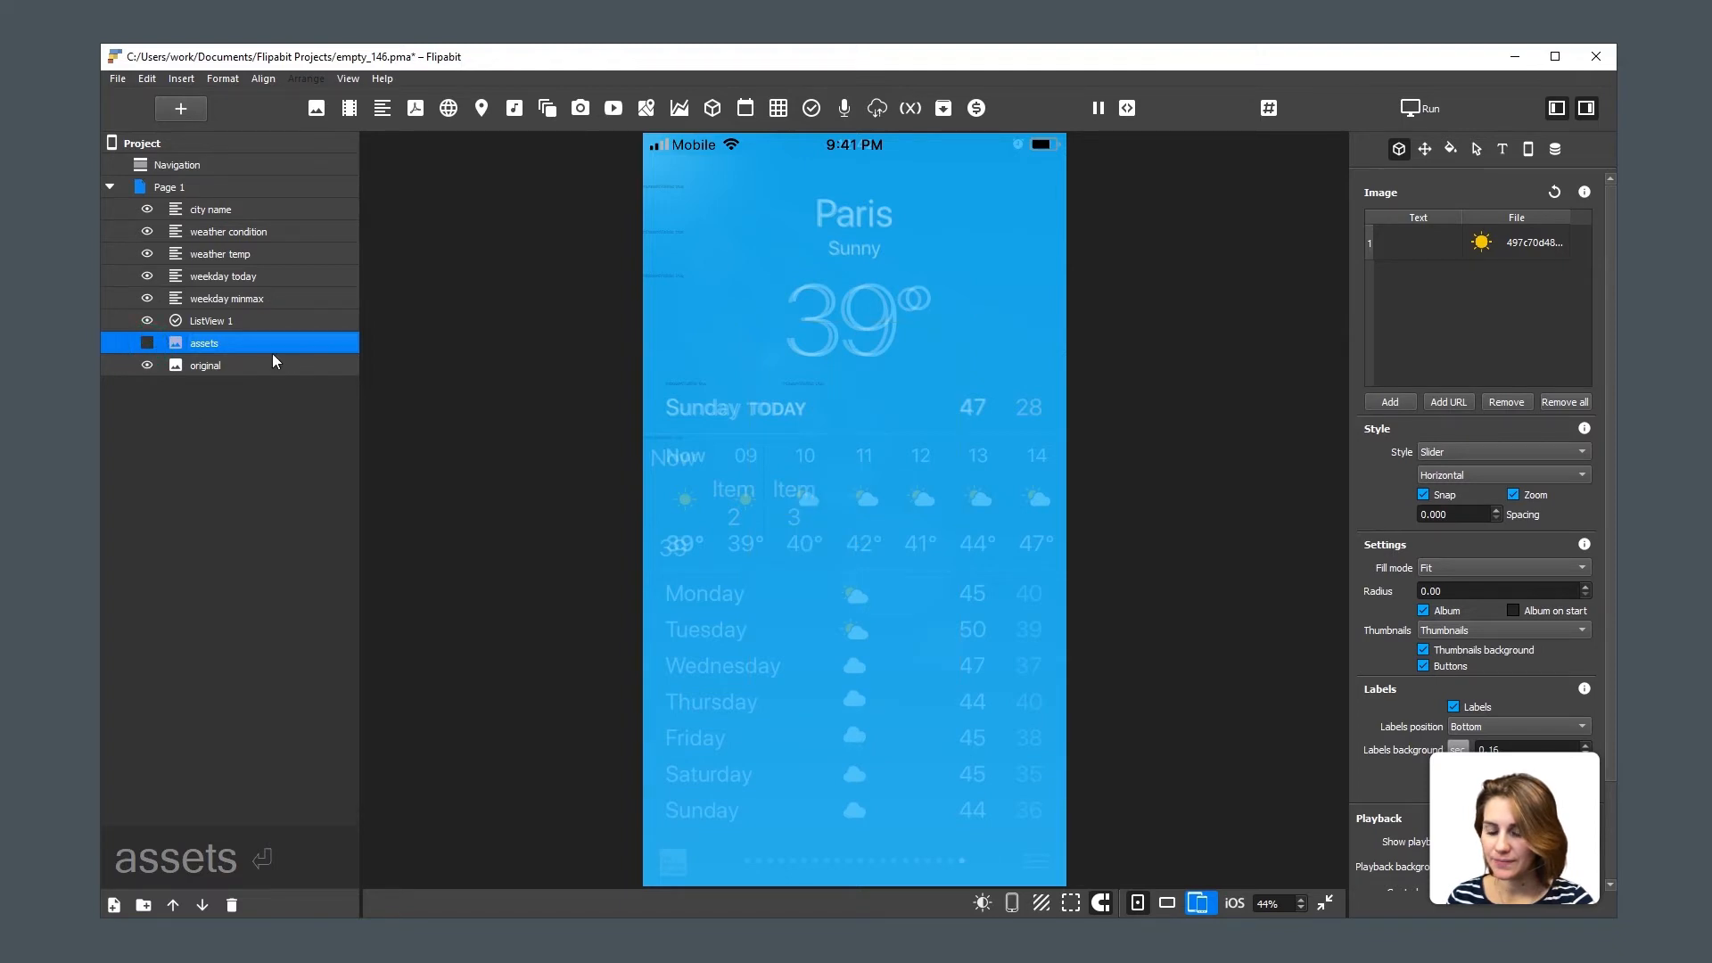
# Rename the sun icon file inside the assets image element as 01d.
pyautogui.click(1513, 244)
pyautogui.rightClick(1513, 243)
pyautogui.click(1552, 271)
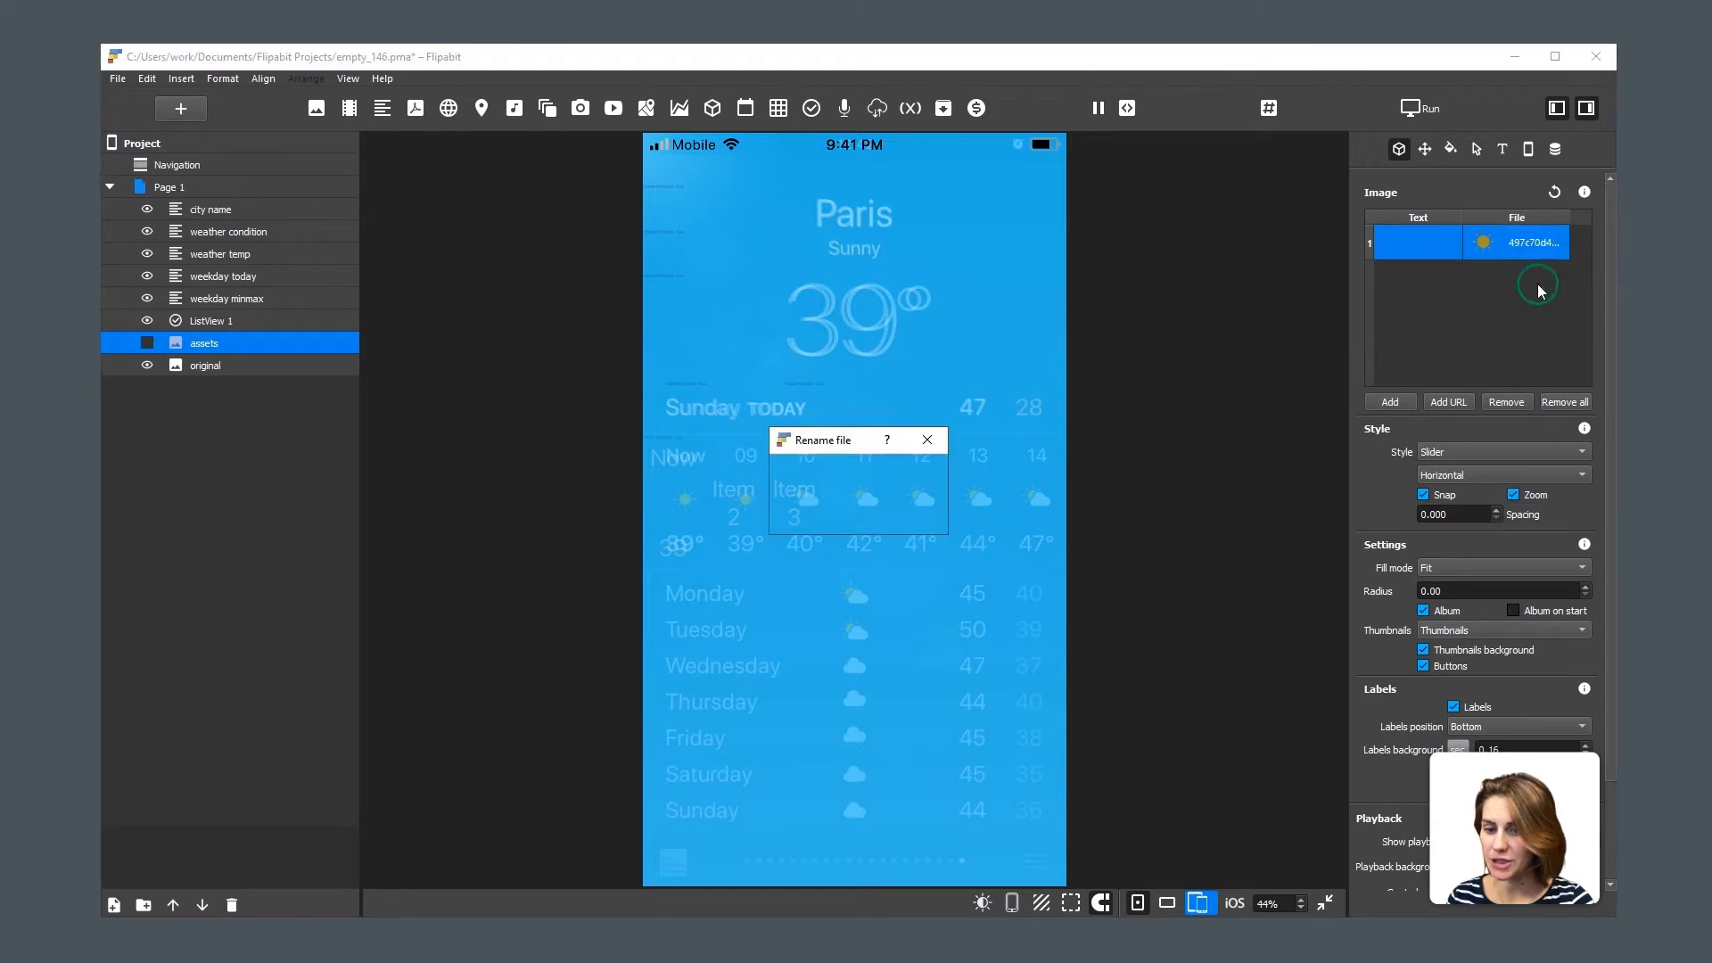
pyautogui.write('01d')
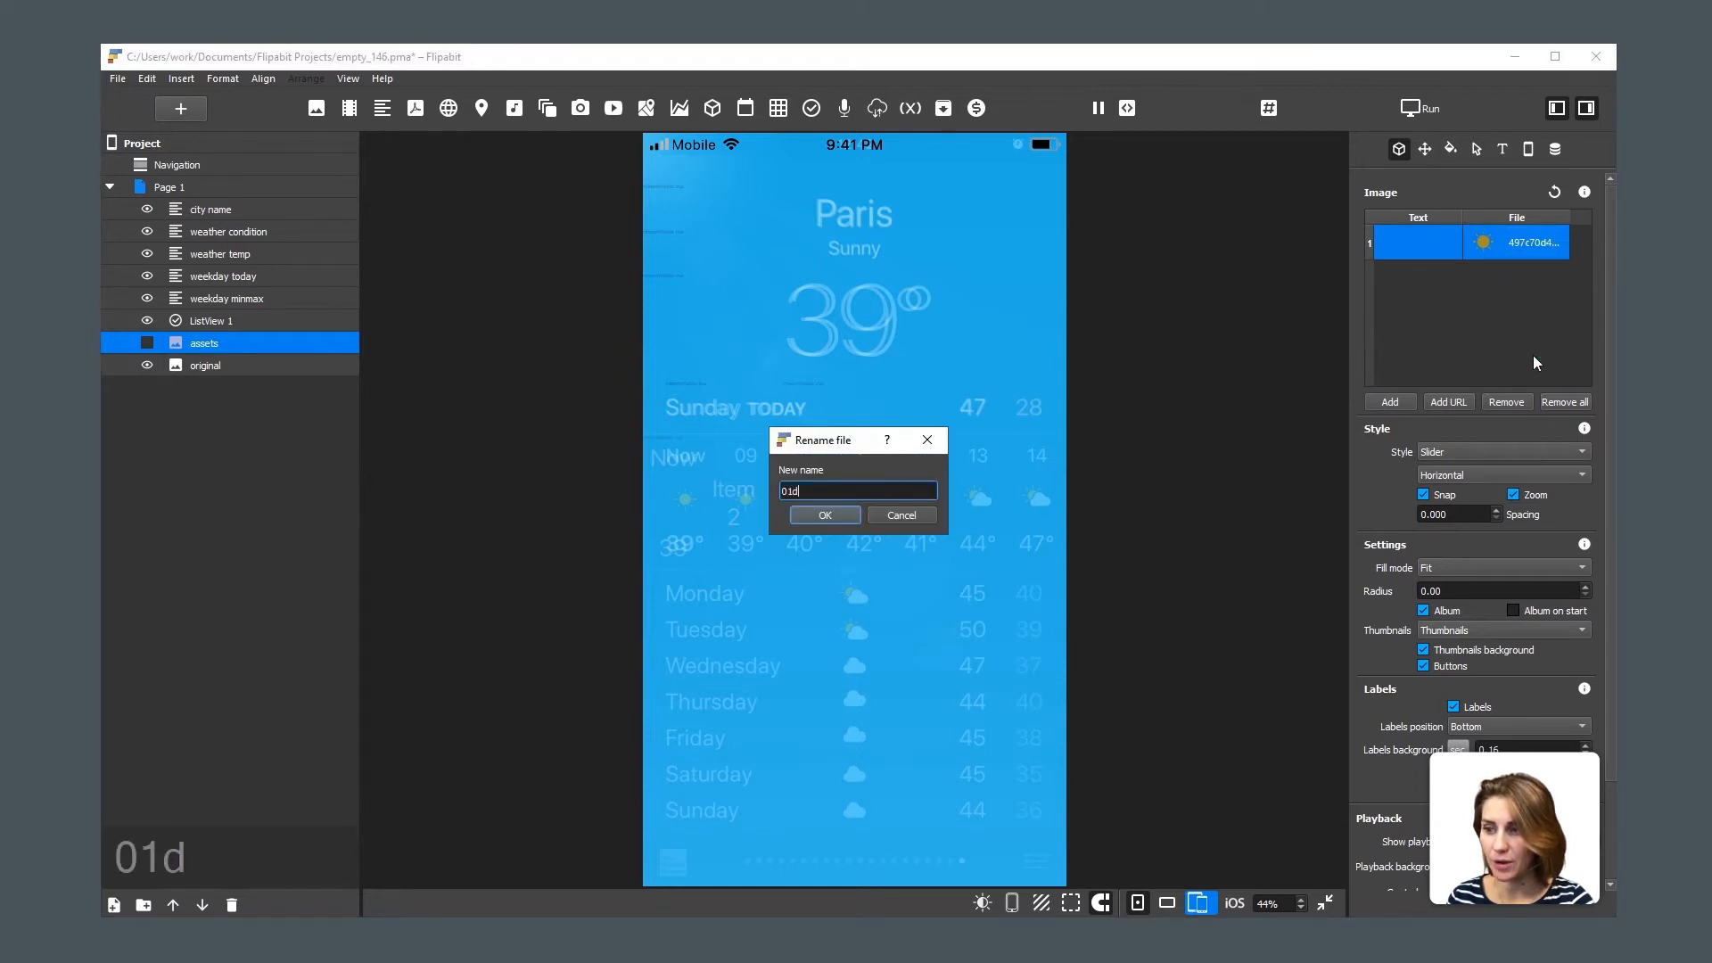
pyautogui.press('Return')
# Copy the sun icon's file name into the middle of the ListView's first entry, giving "Now^^01d.svg^^39".
pyautogui.rightClick(1515, 241)
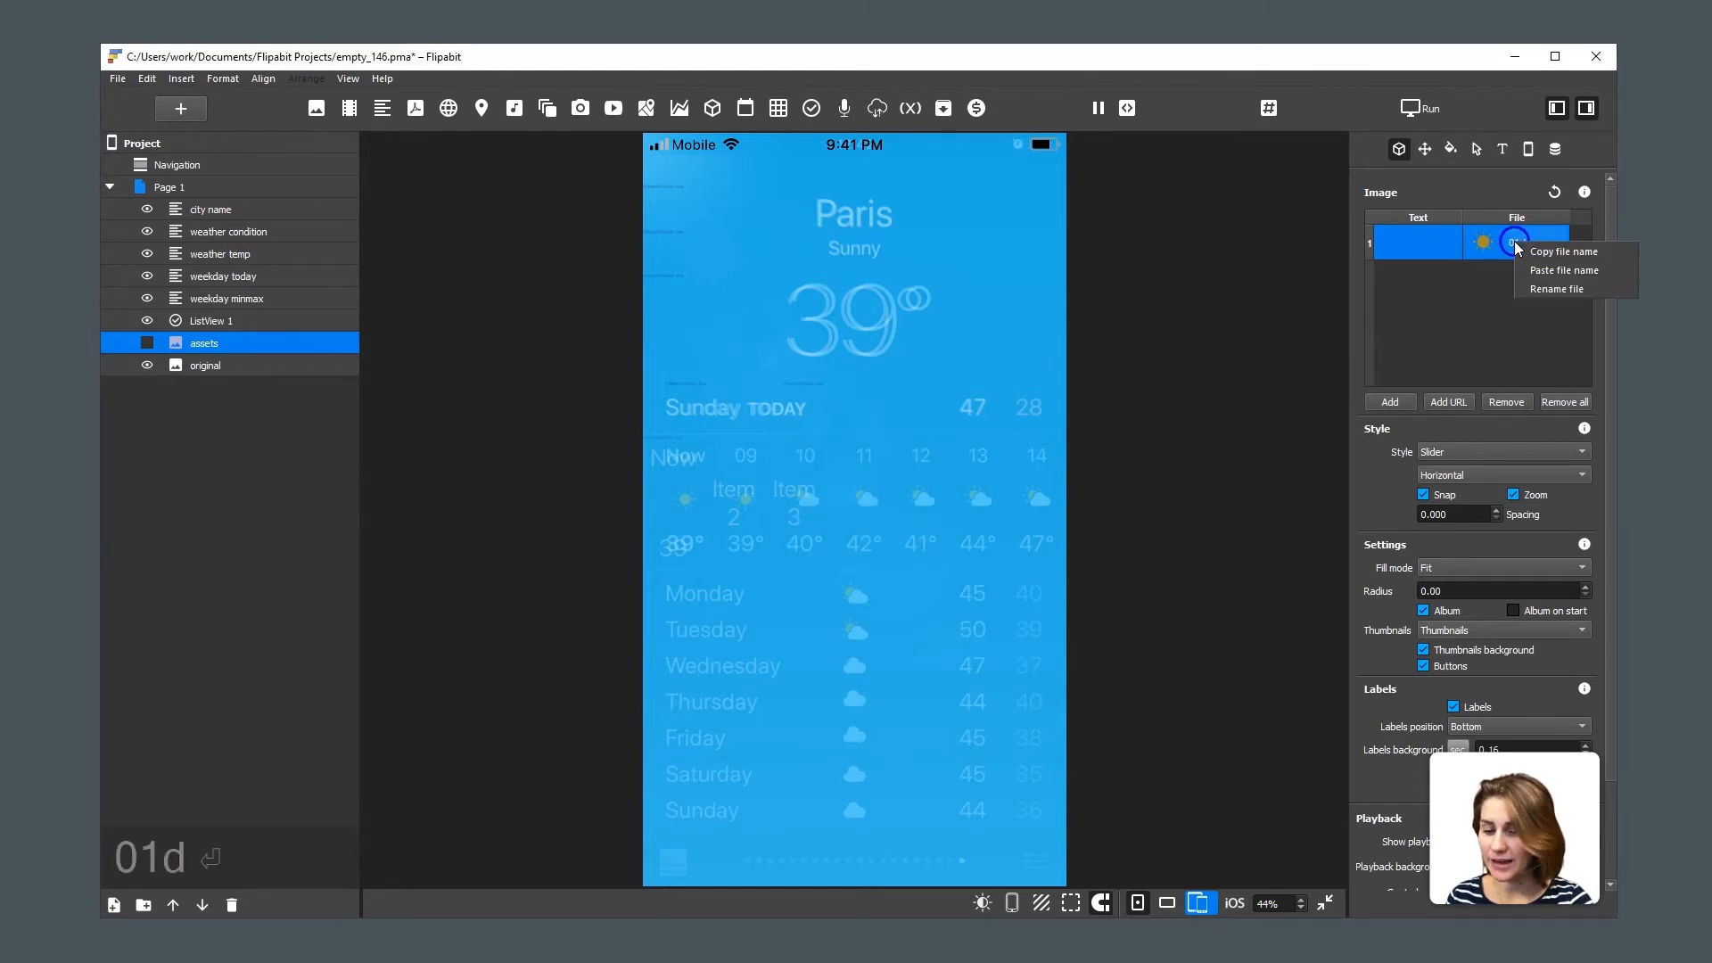
pyautogui.click(1608, 249)
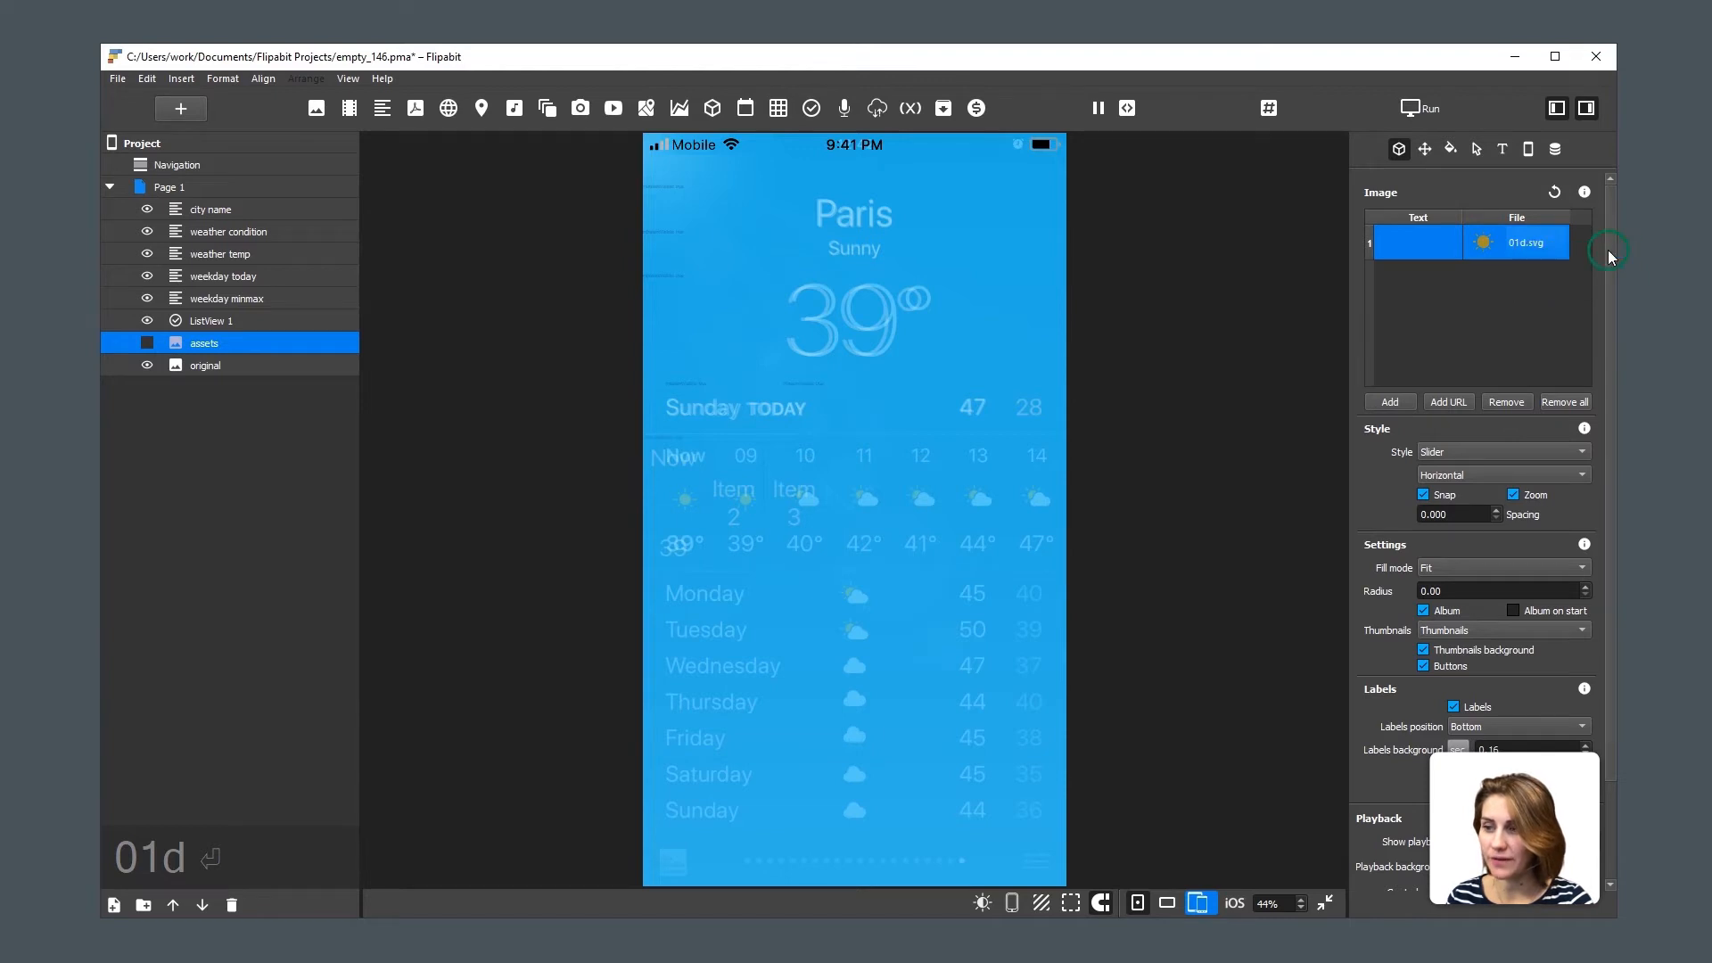
pyautogui.click(223, 323)
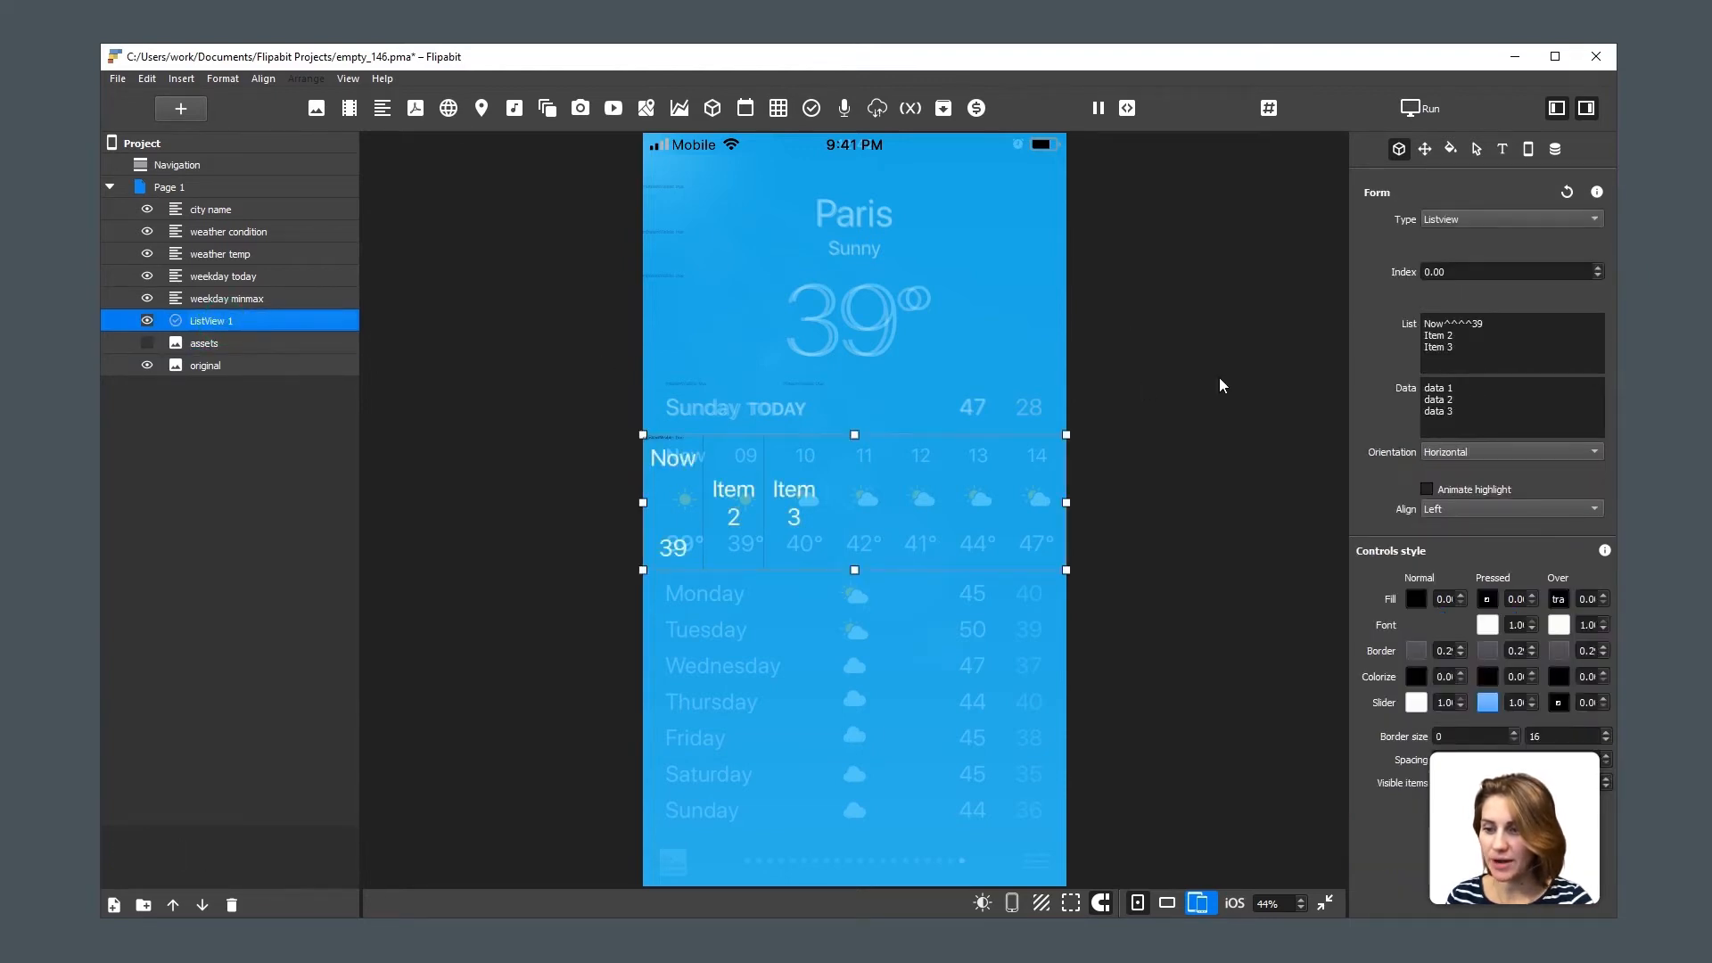
pyautogui.rightClick(1460, 323)
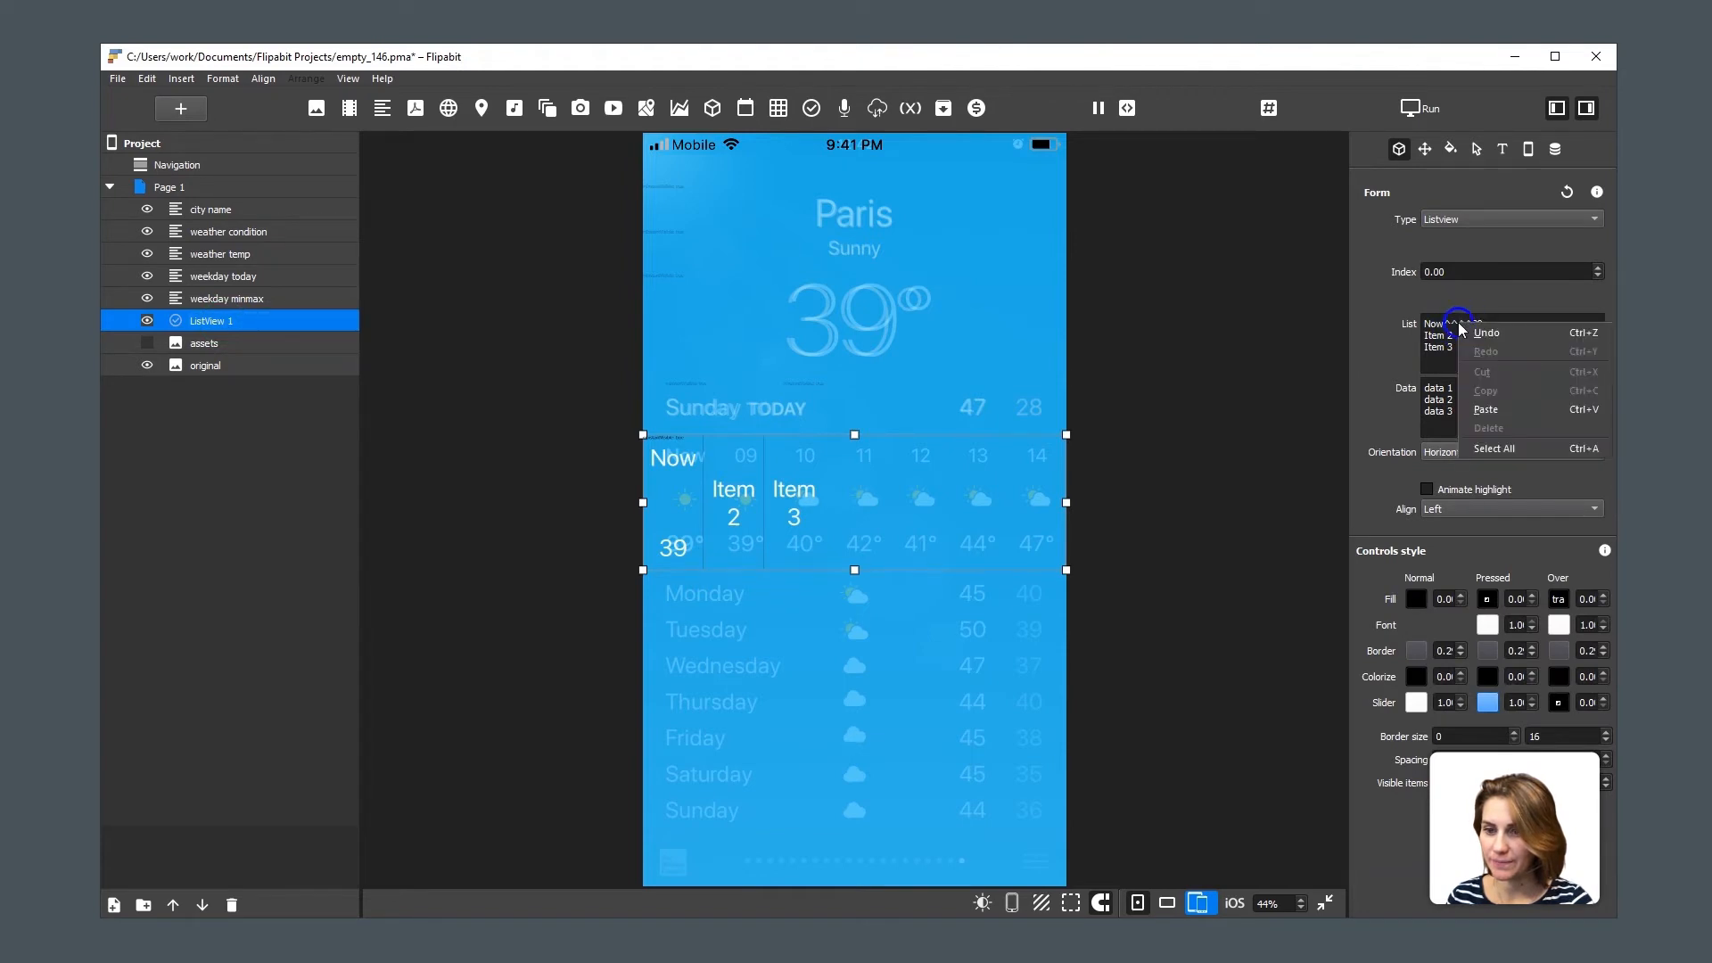
pyautogui.click(1487, 409)
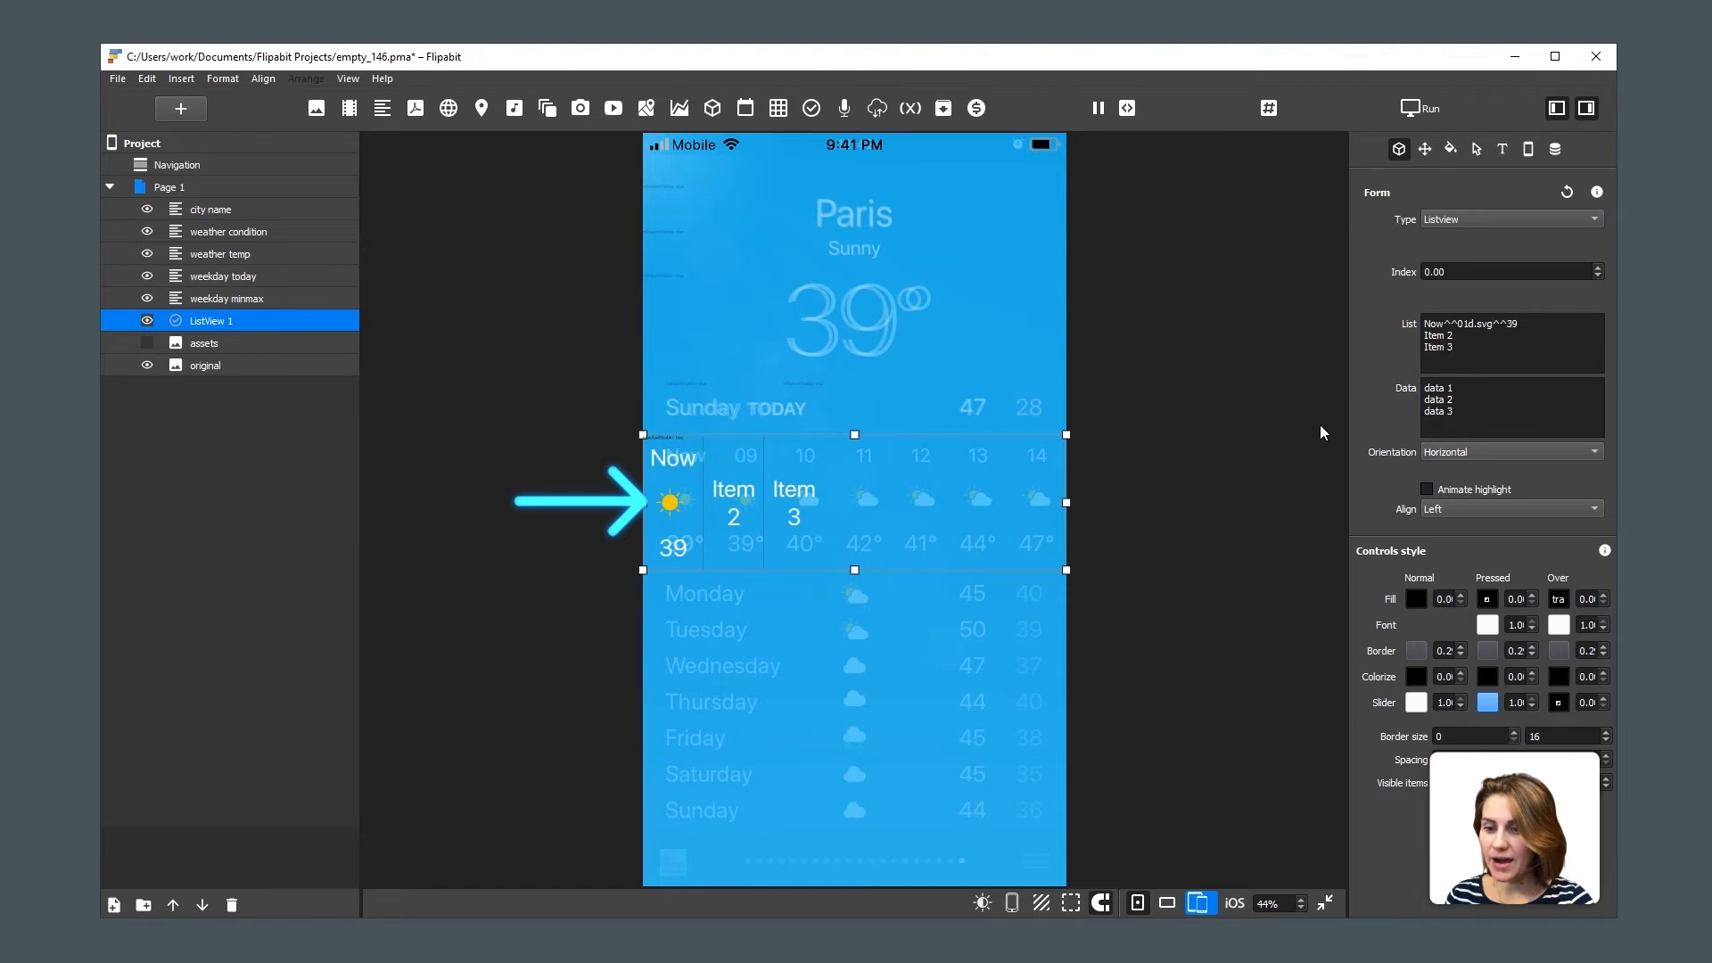
# Replace the second list entry with a copy of the first and change its label to 09.
pyautogui.moveTo(1527, 323); pyautogui.dragTo(1424, 334)
pyautogui.hotkey('ctrl', 'c')
pyautogui.hotkey('ctrl', 'v')
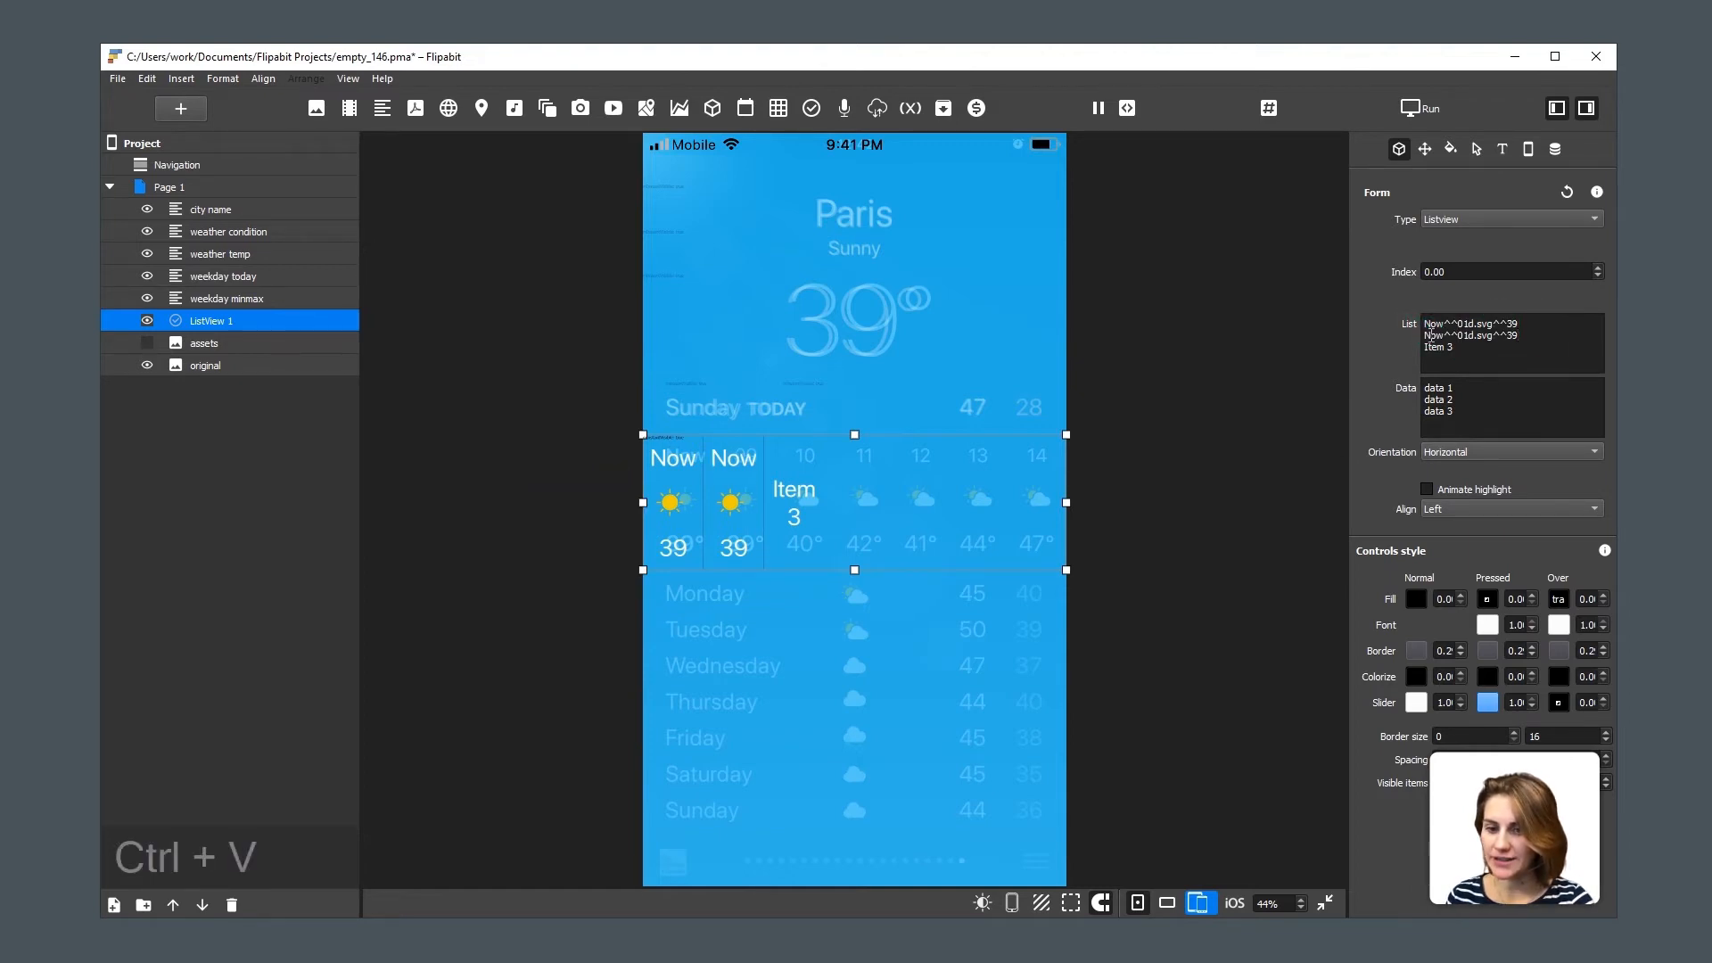
pyautogui.write('09')
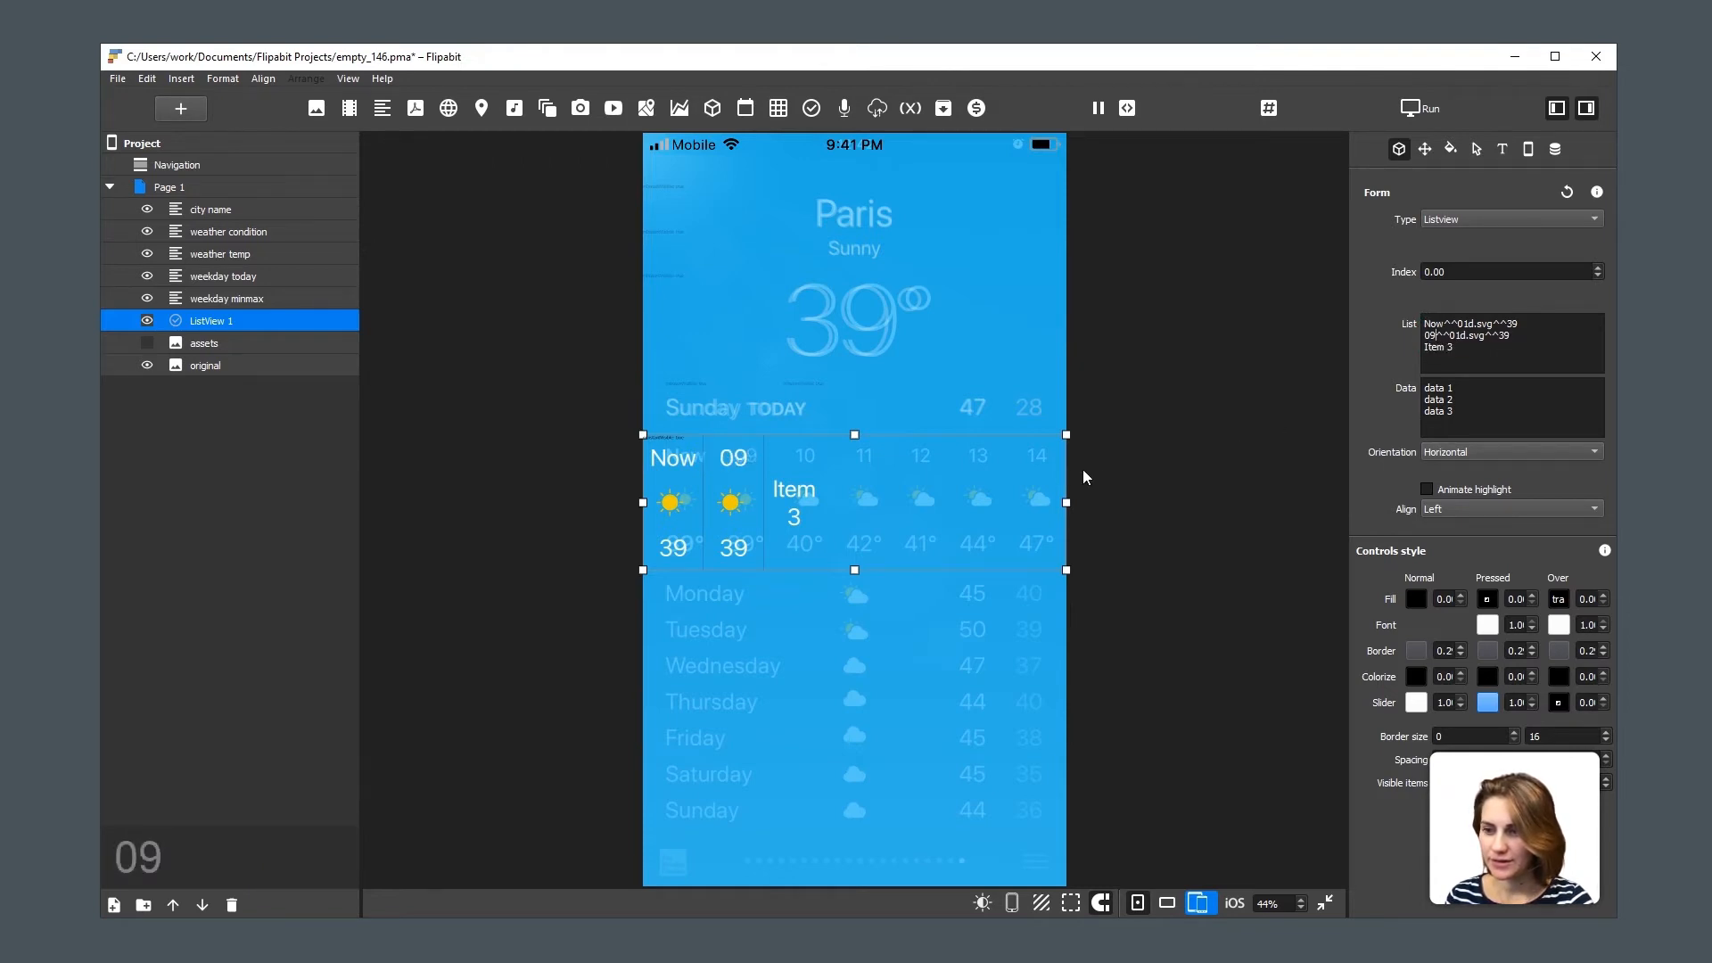
# Open the ListView's margin settings.
pyautogui.click(1451, 150)
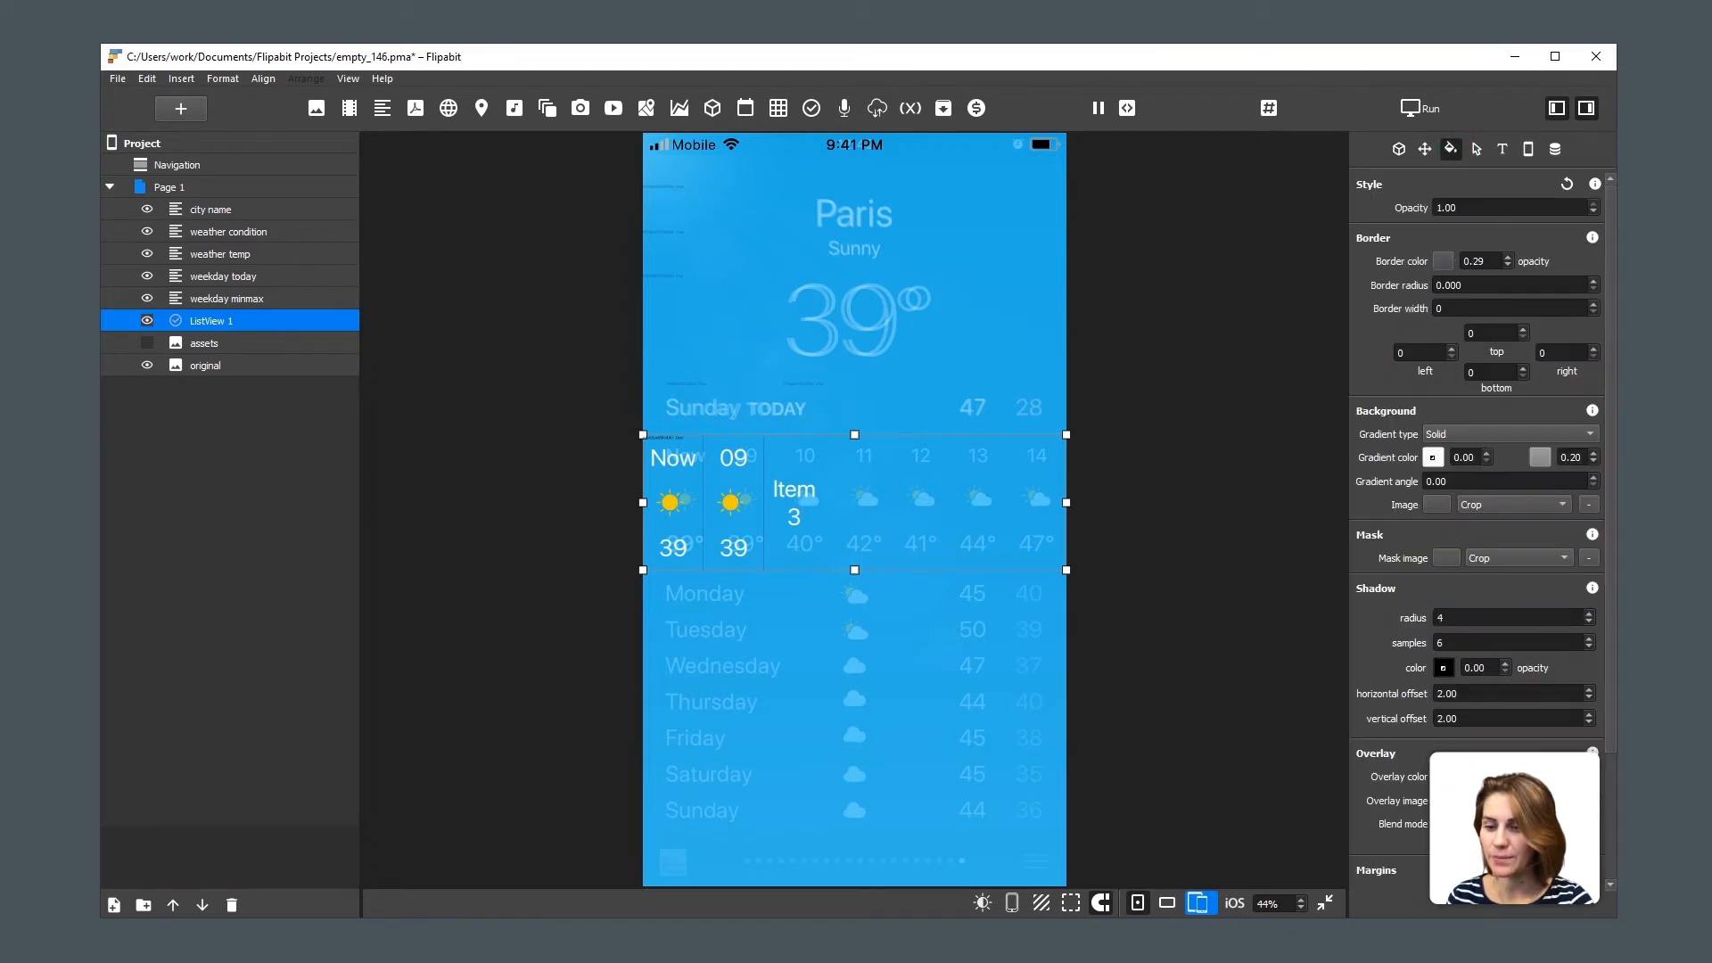
pyautogui.scroll(-3, 1610, 815)
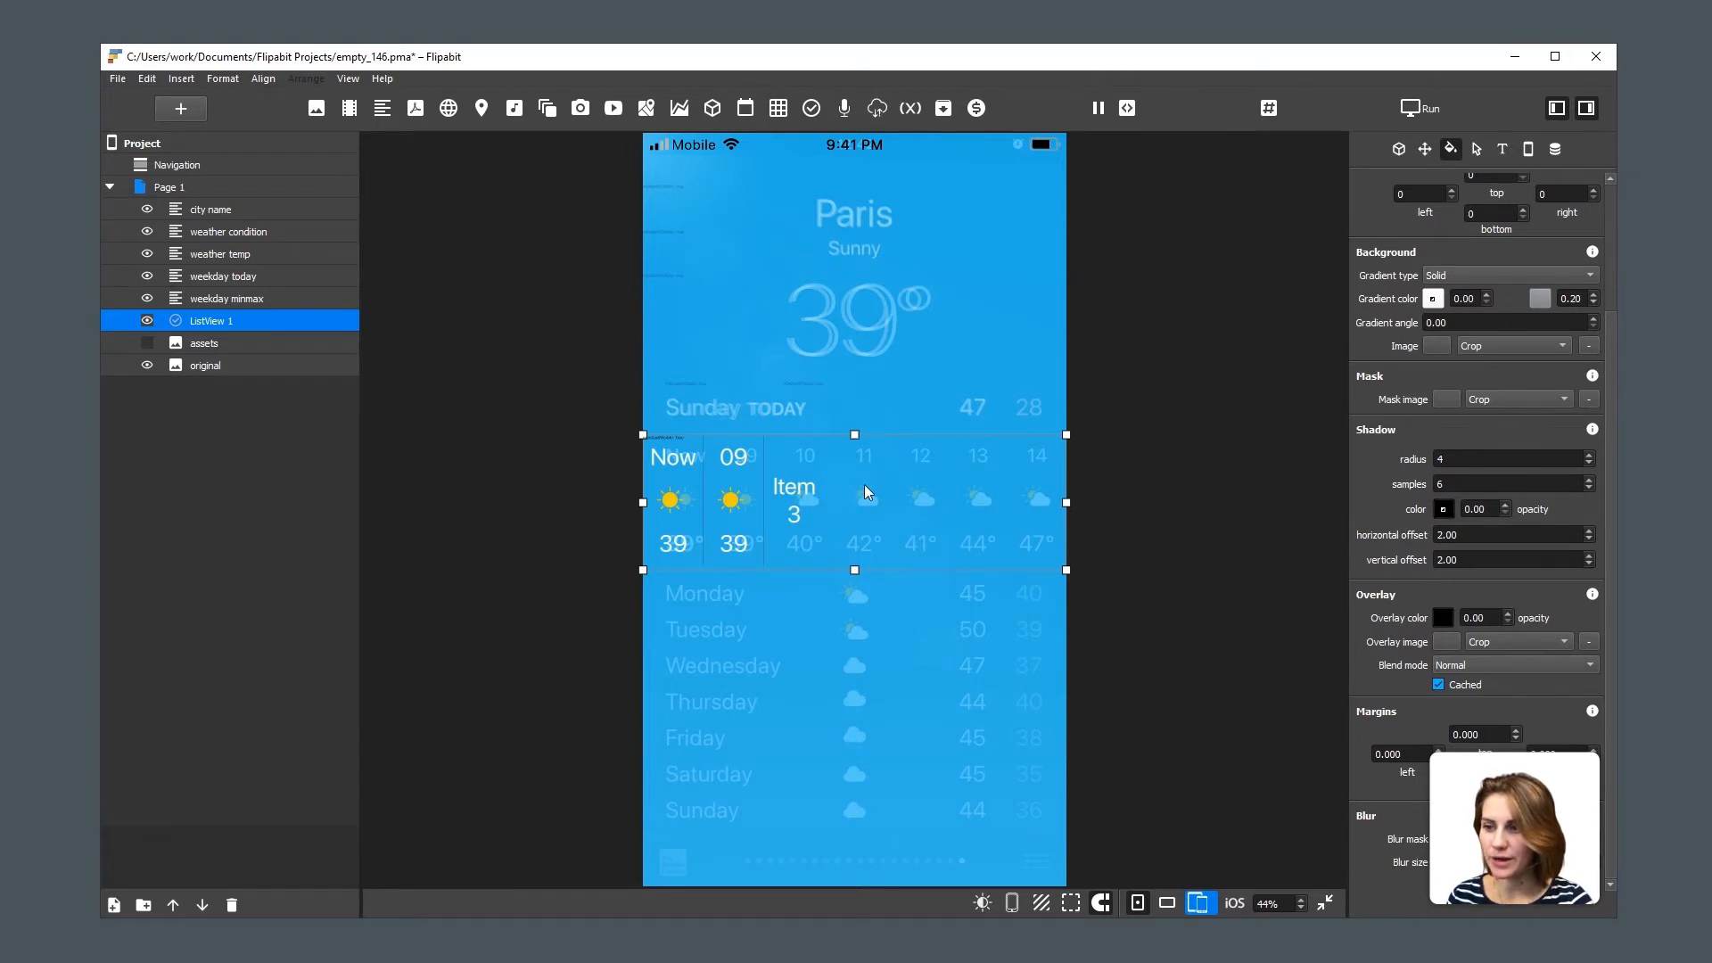
# Insert the tag <font size="2"> in front of the Now label in the ListView's first entry.
pyautogui.click(1399, 149)
pyautogui.click(1425, 325)
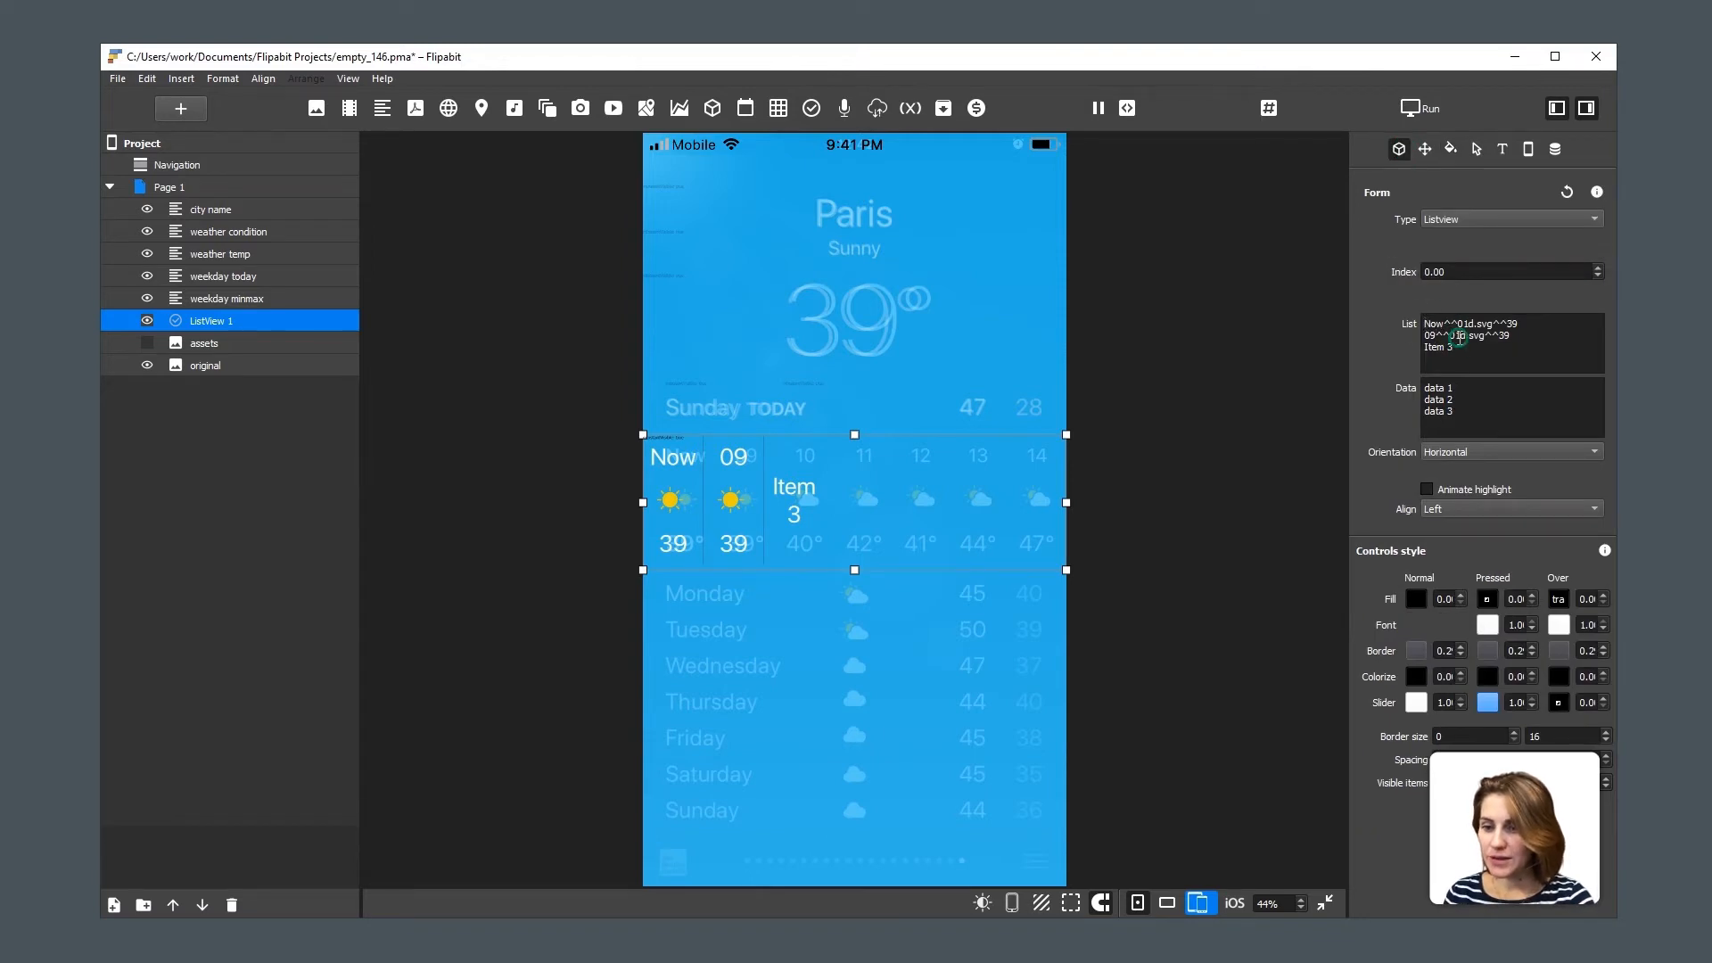
pyautogui.write('<>')
pyautogui.press('Left')
pyautogui.write('font s')
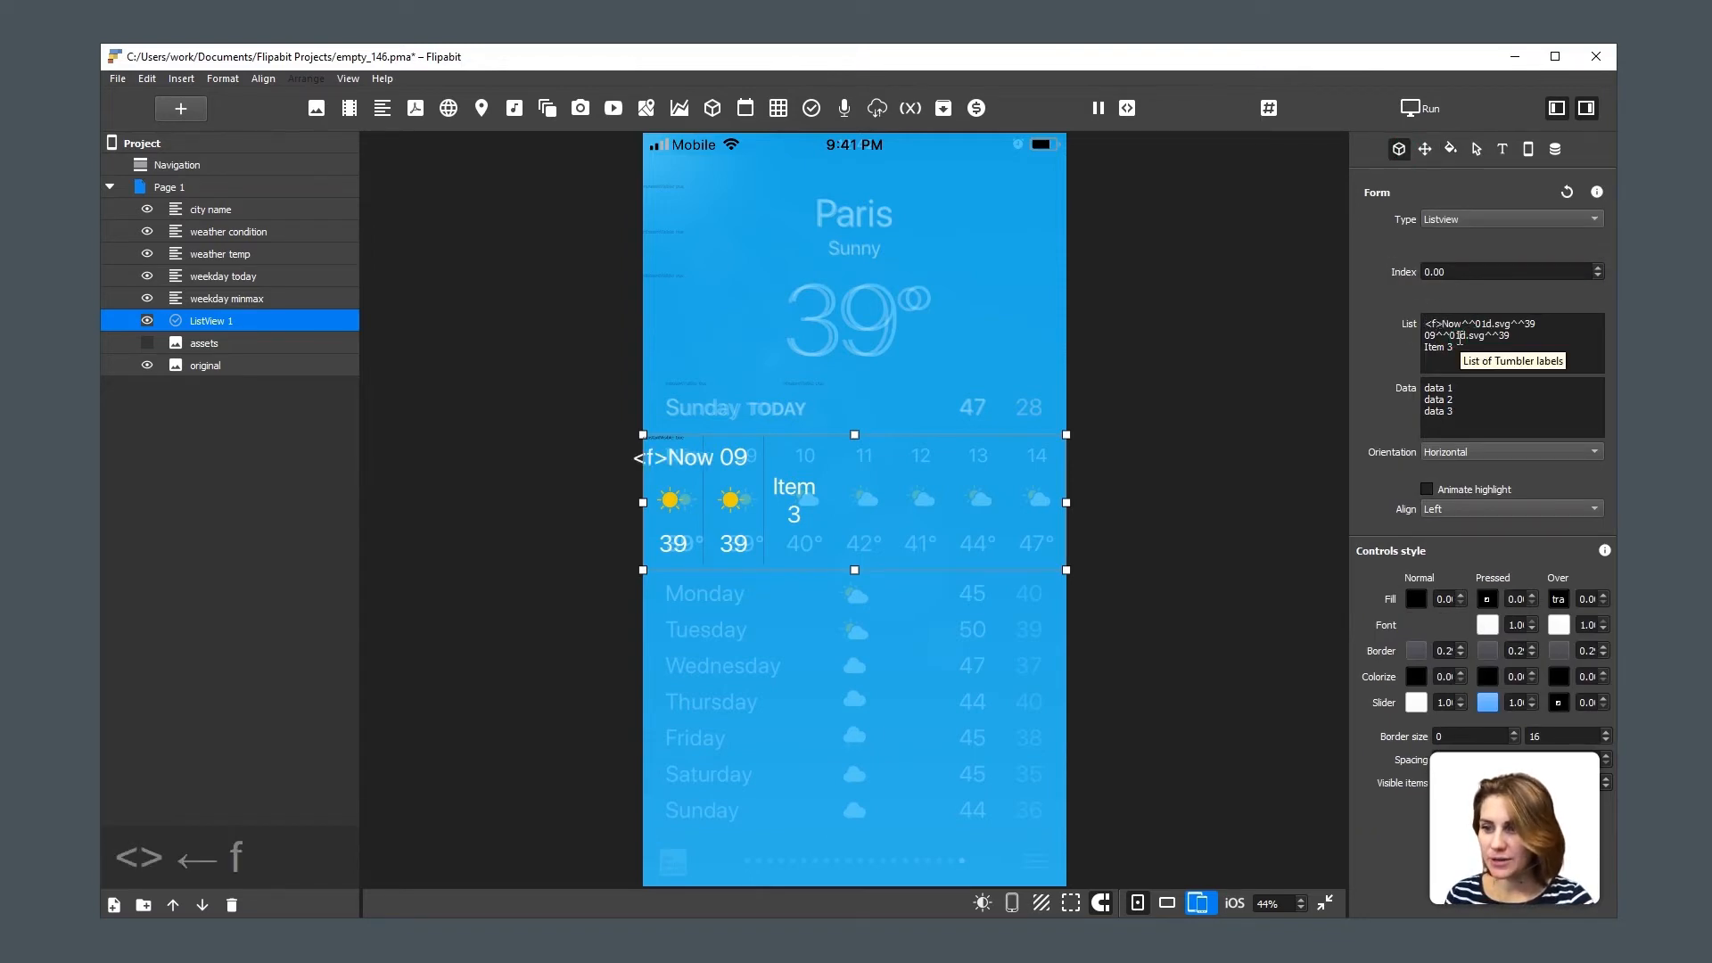
pyautogui.write('ize=')
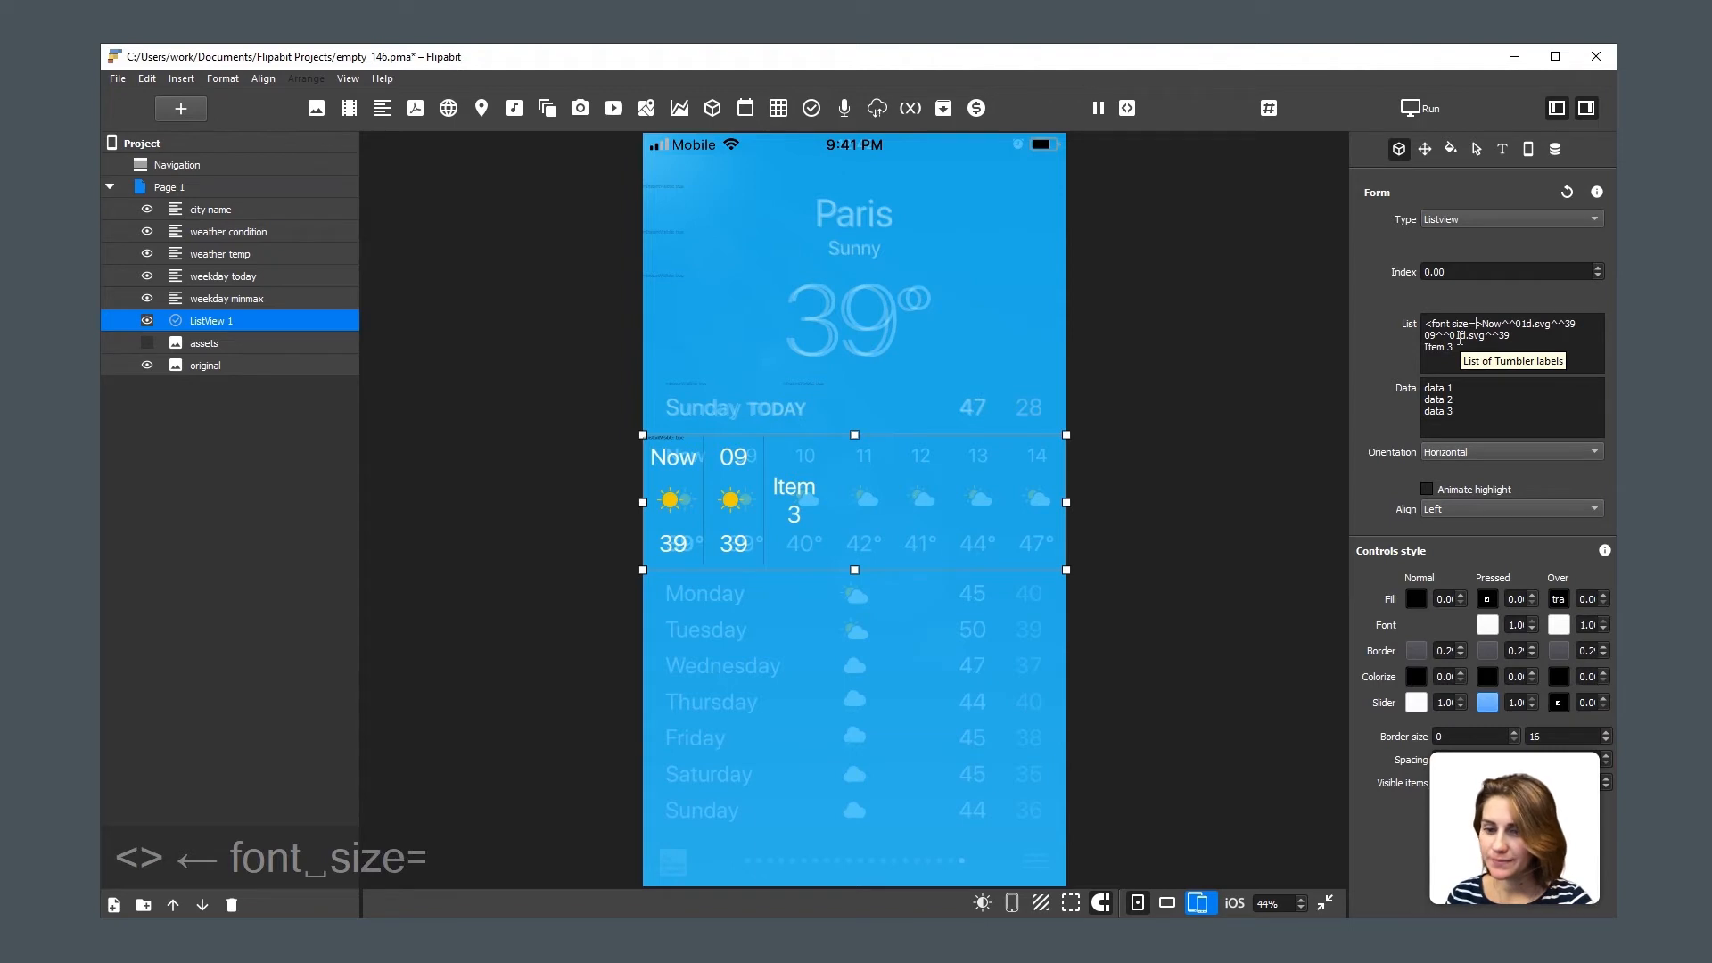
pyautogui.write('"2"')
pyautogui.press('Left')
pyautogui.write('2')
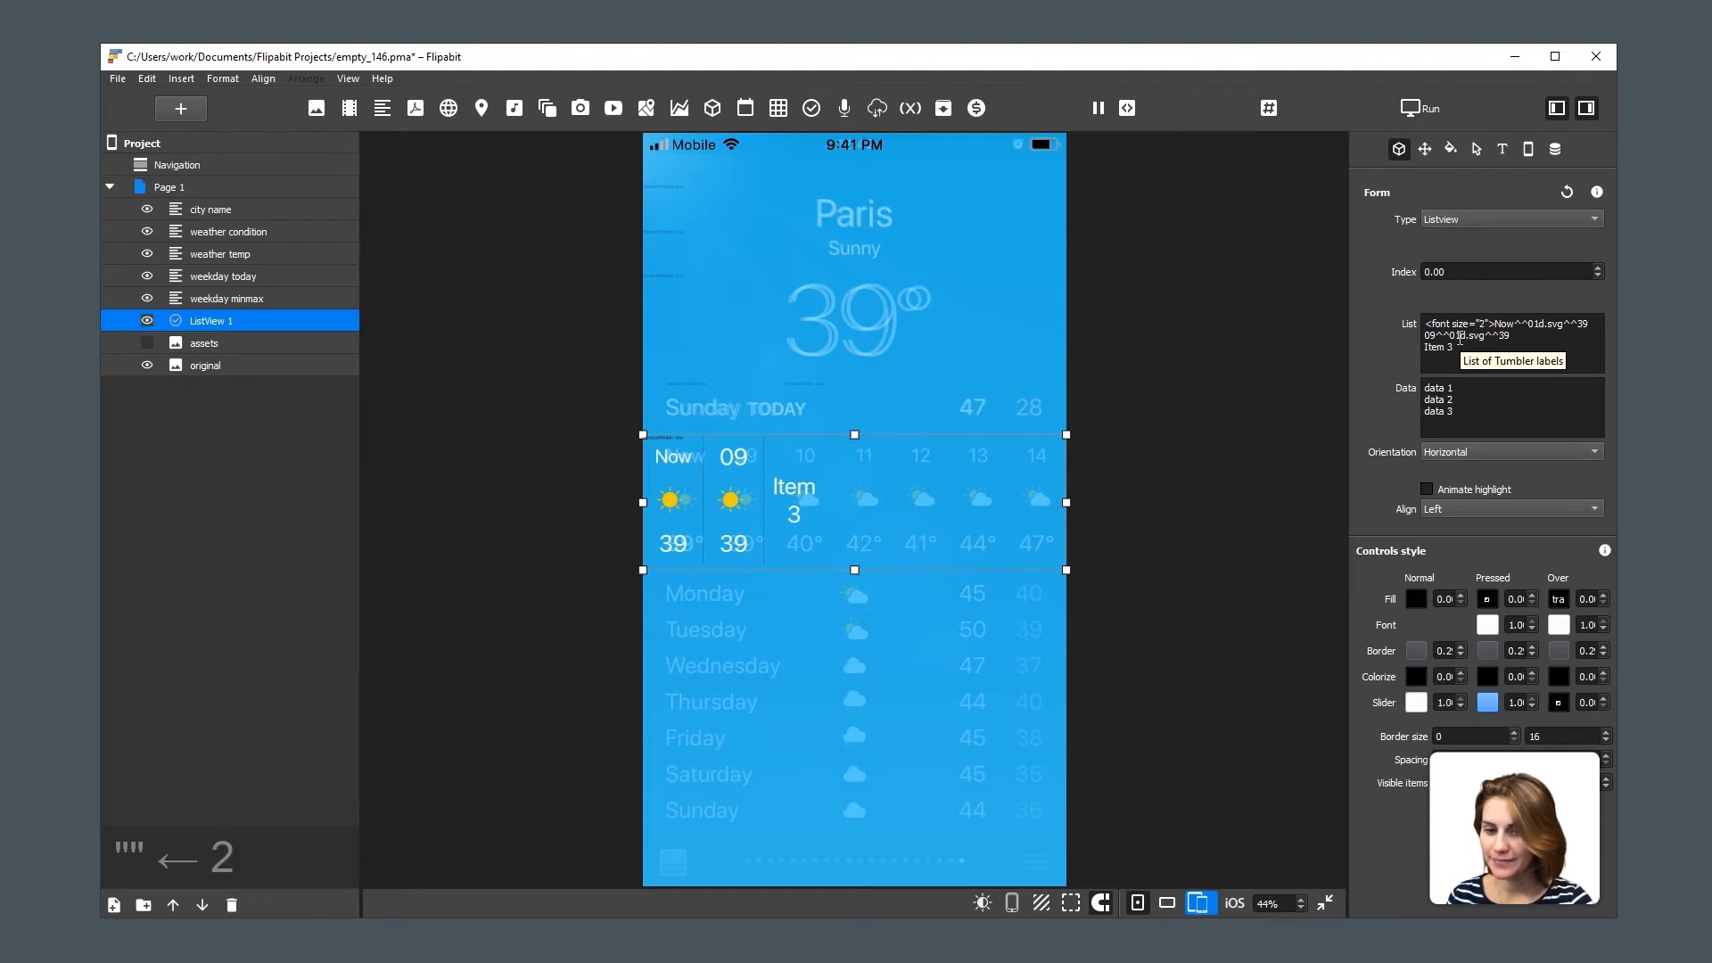
pyautogui.press('BackSpace')
pyautogui.write('3')
pyautogui.press('BackSpace')
pyautogui.write('2')
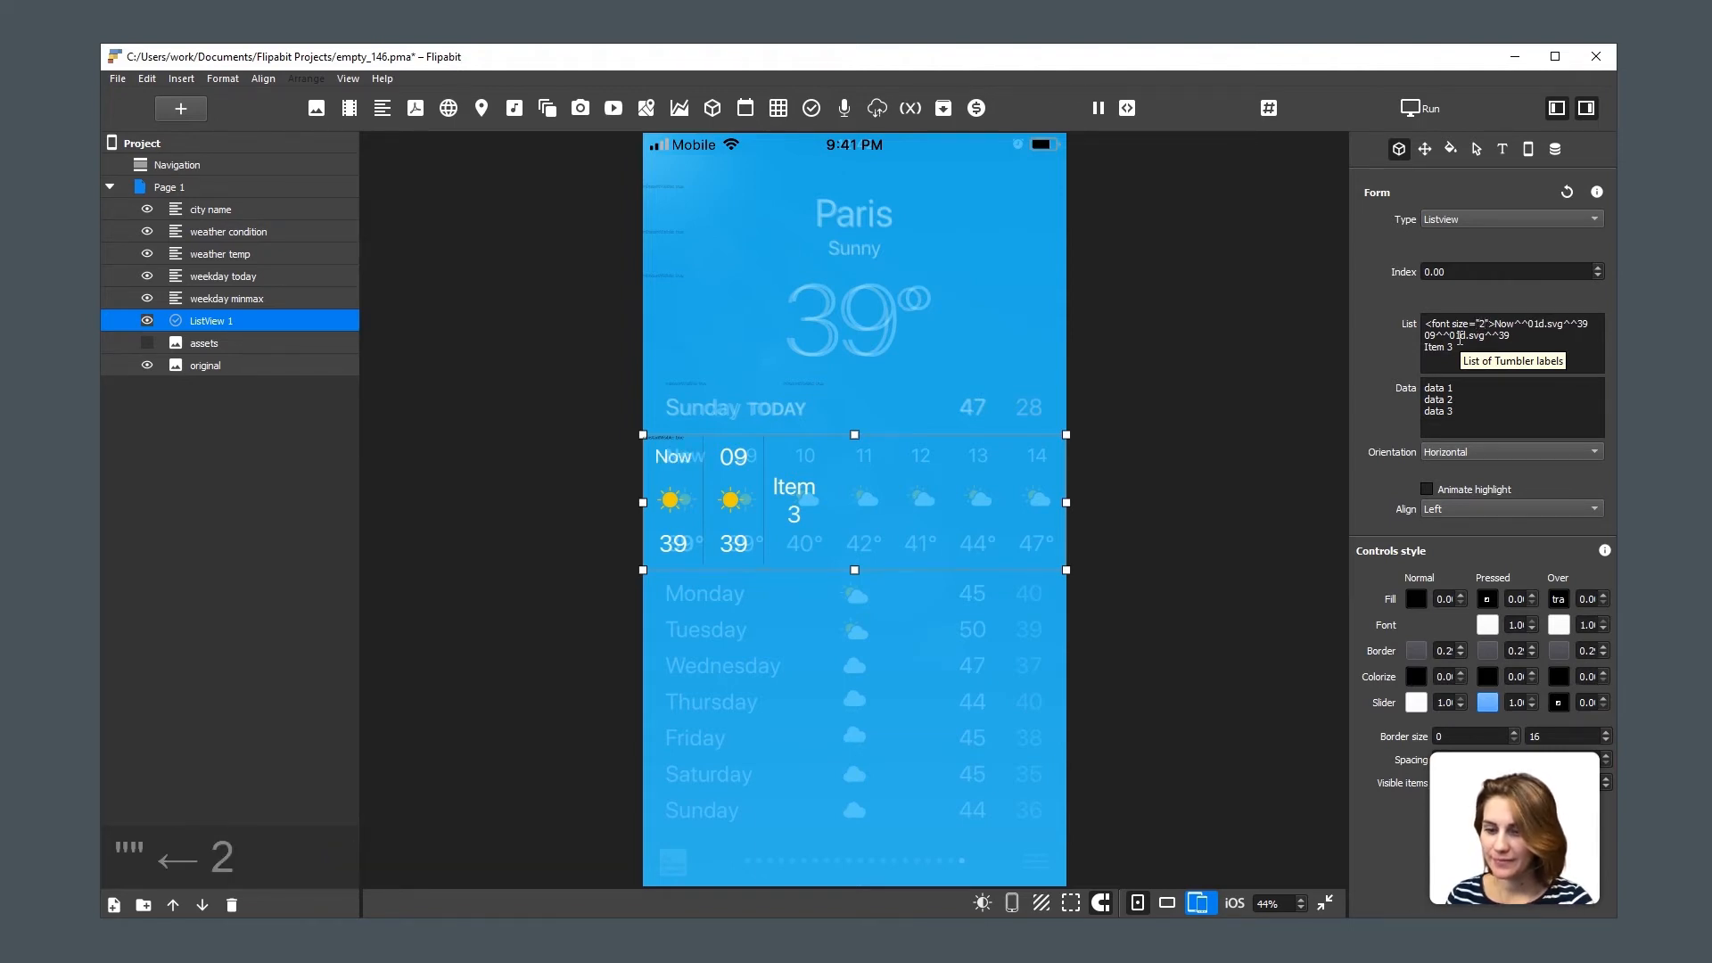
# Copy the <font size="2"> tag to the start of the 09 entry and delete the Item 3 entry.
pyautogui.moveTo(1495, 326); pyautogui.dragTo(1416, 323)
pyautogui.hotkey('ctrl', 'c')
pyautogui.click(1426, 337)
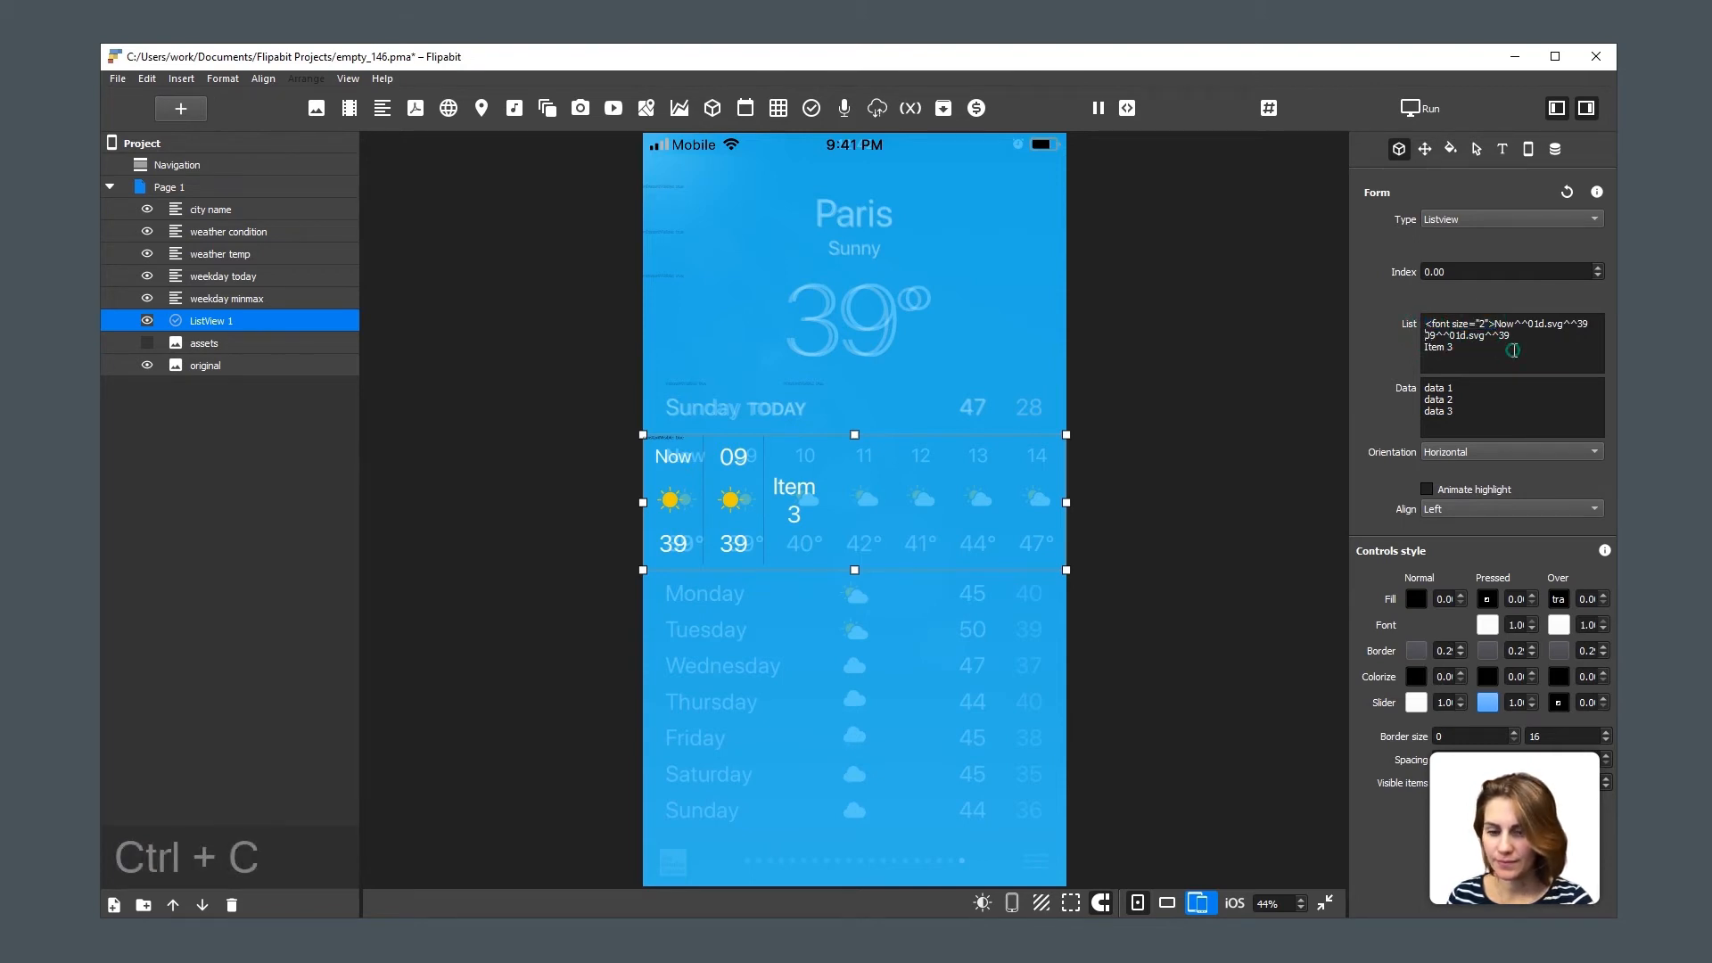
pyautogui.hotkey('ctrl', 'v')
pyautogui.hotkey('shift', 'Home')
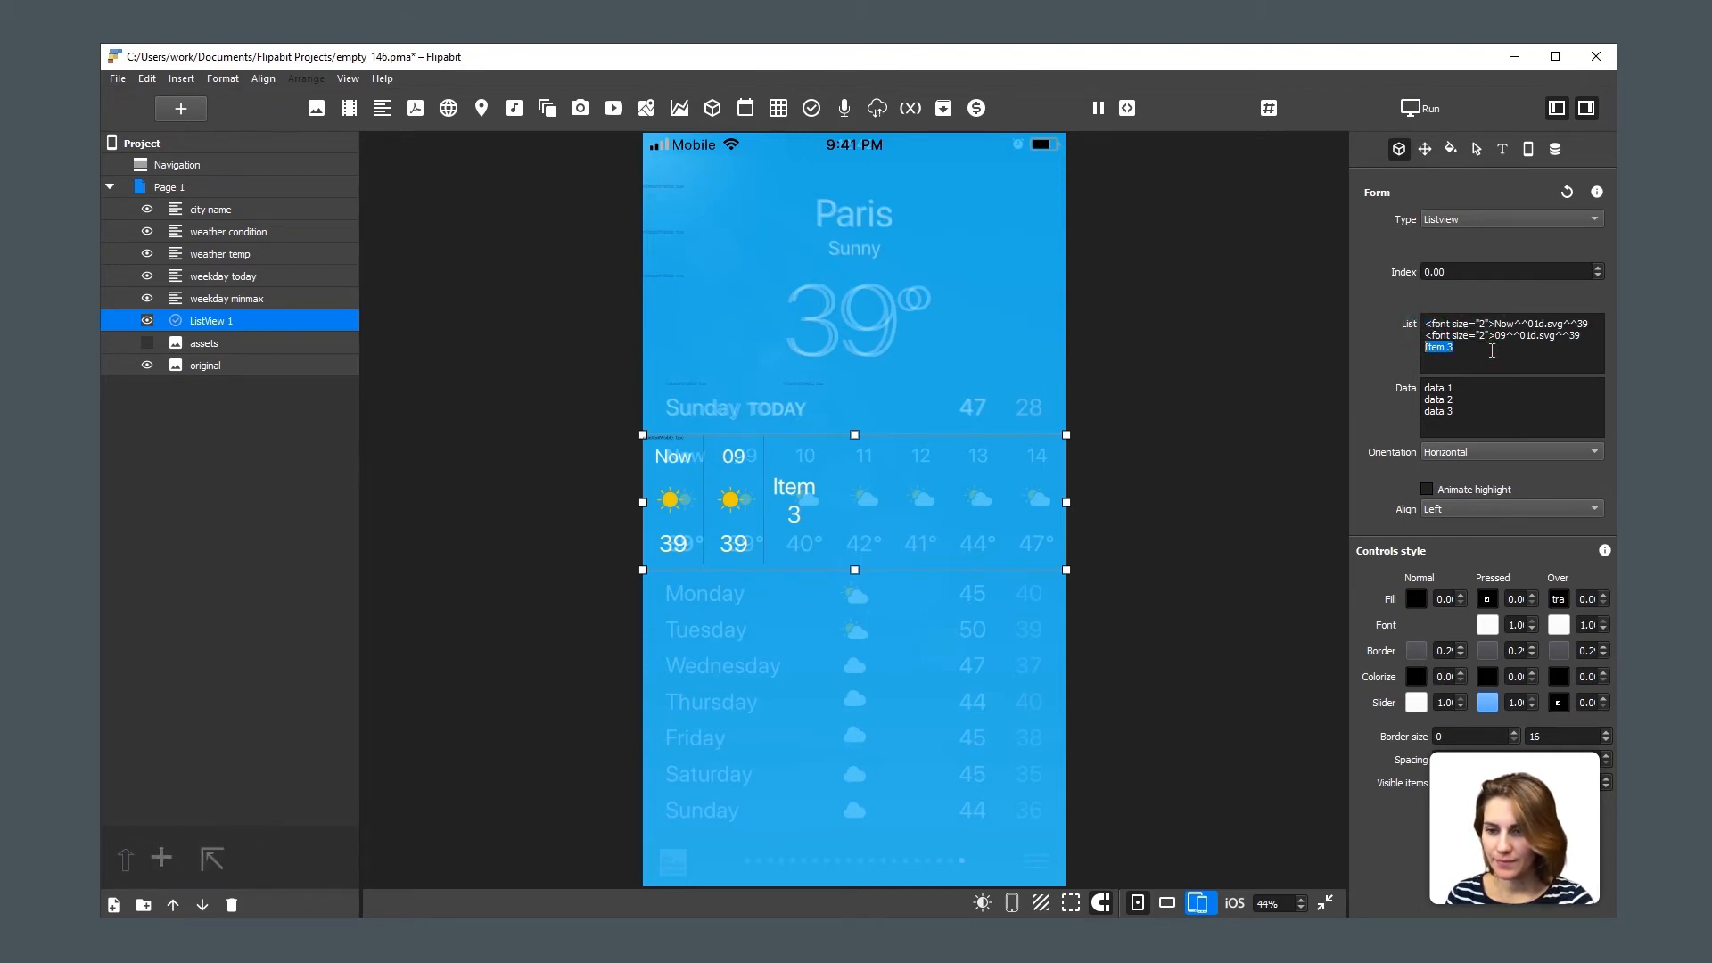
pyautogui.press('Delete')
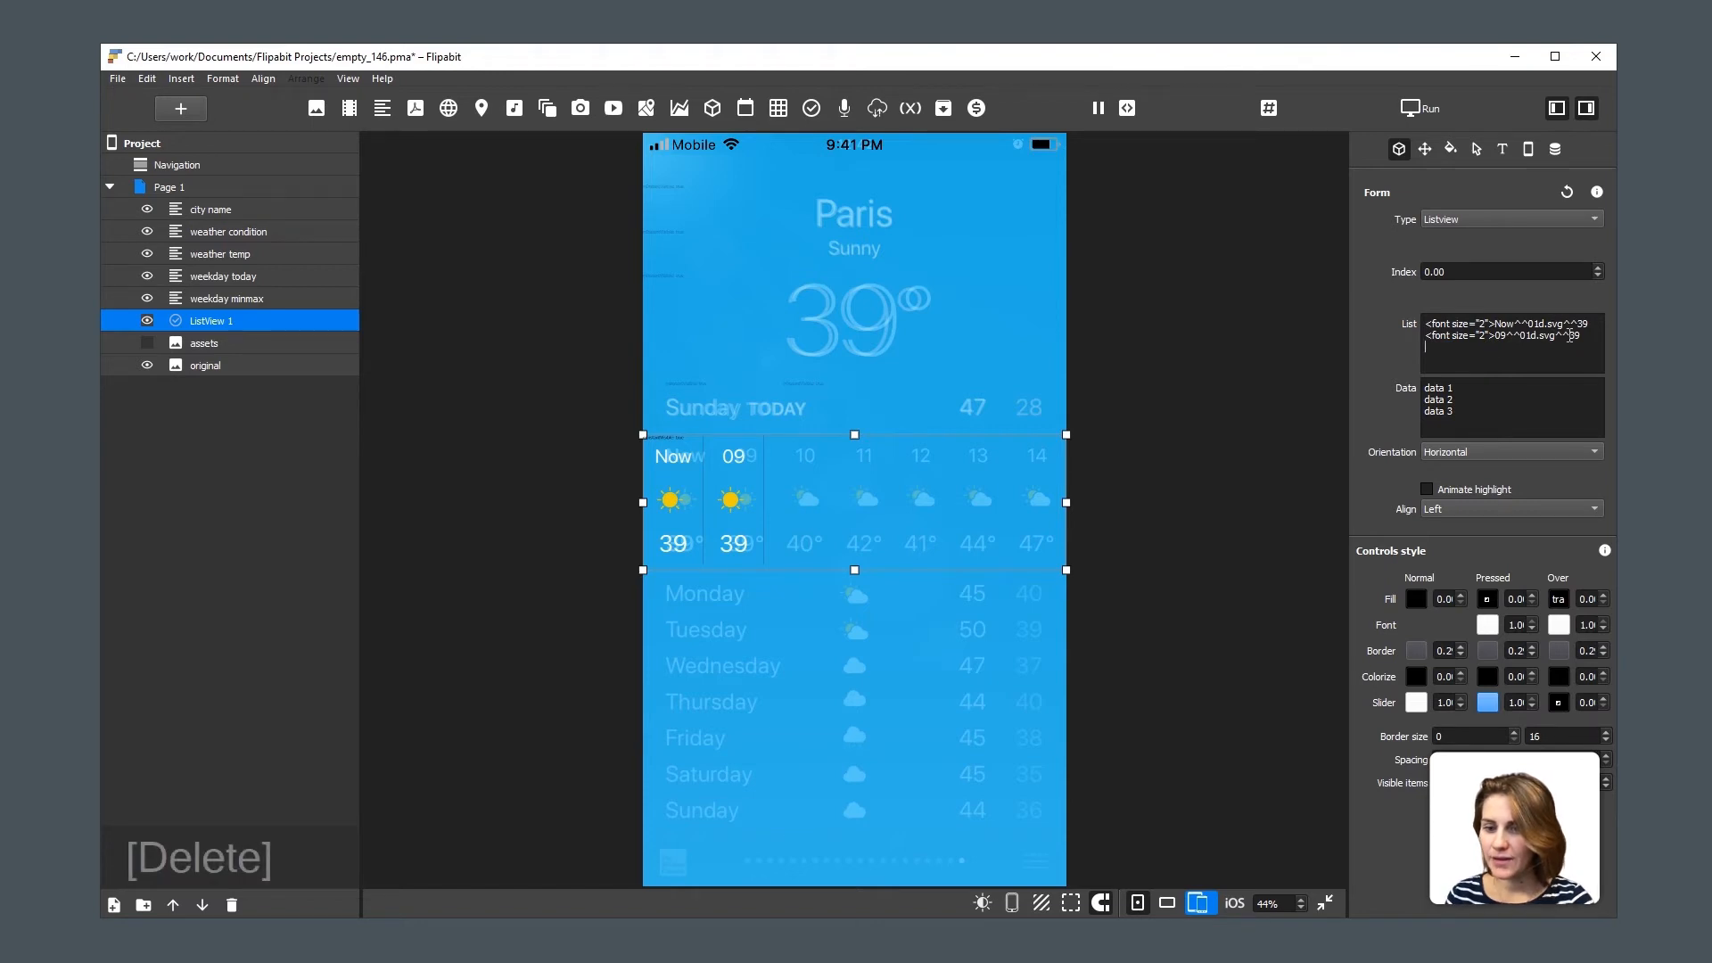
# Append about ten copies of the complete 09 entry to the list, each on its own line.
pyautogui.press('Up')
pyautogui.hotkey('shift', 'End')
pyautogui.hotkey('ctrl', 'c')
pyautogui.press('Down')
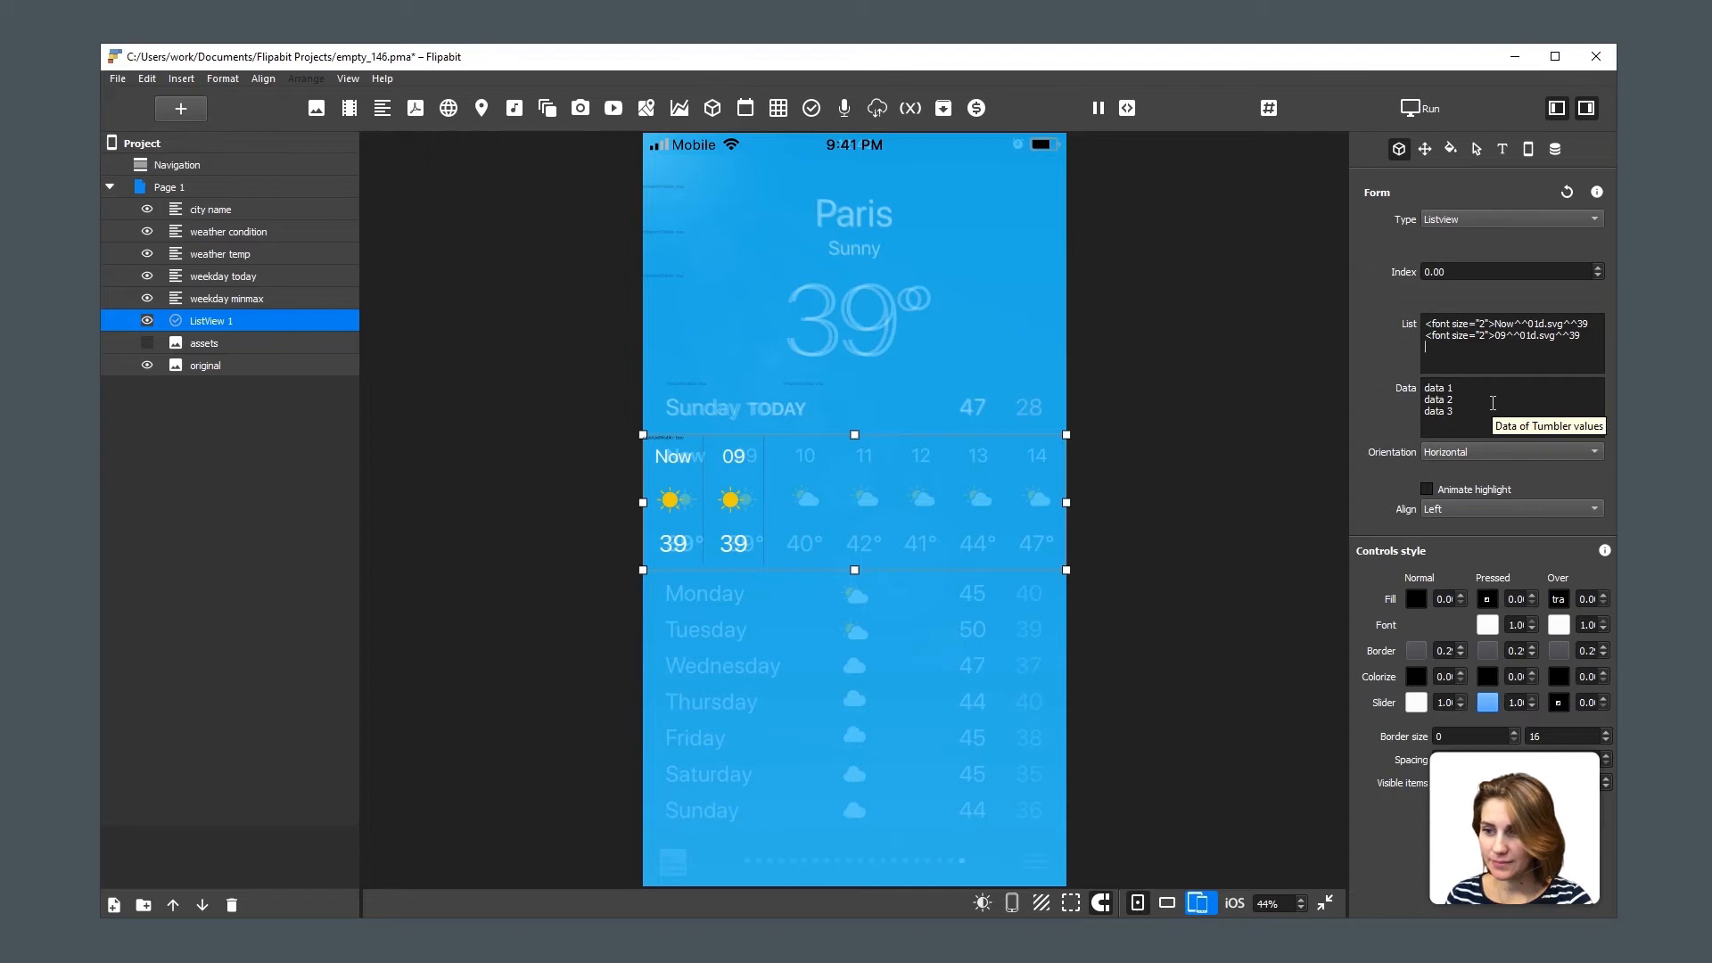
pyautogui.hotkey('ctrl', 'v')
pyautogui.hotkey('ctrl', 'v')
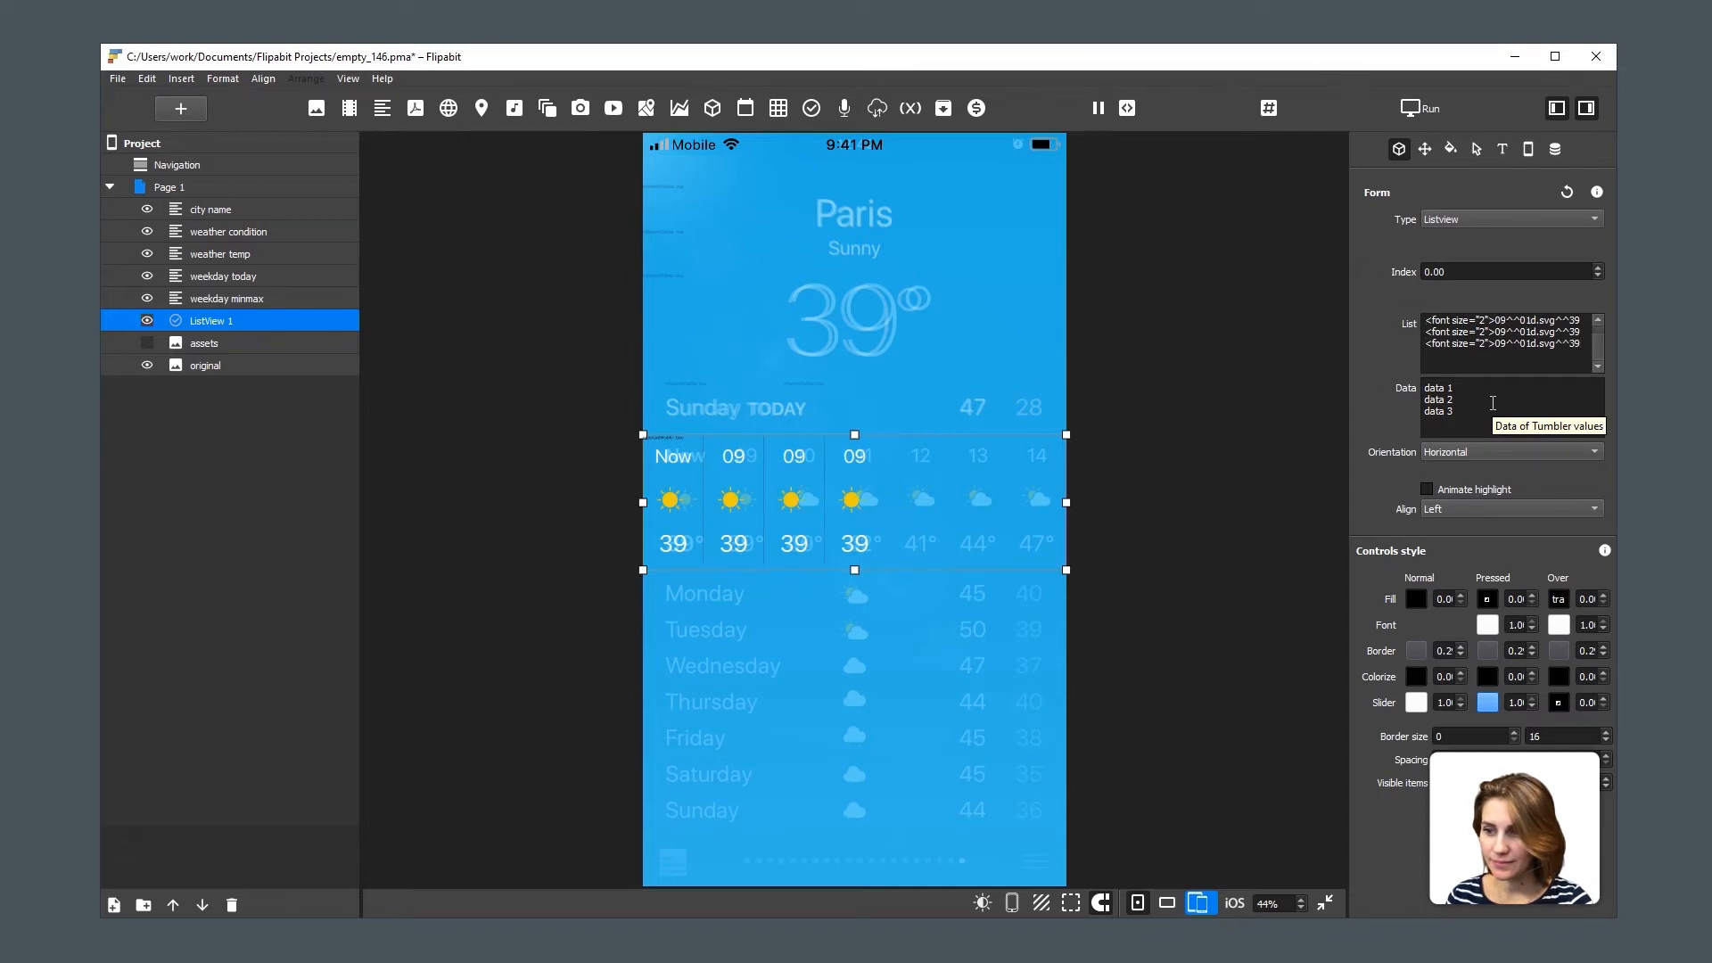
pyautogui.hotkey('ctrl', 'v')
pyautogui.hotkey('ctrl', 'v')
pyautogui.hotkey('ctrl', 'v')
pyautogui.hotkey('ctrl', 'v')
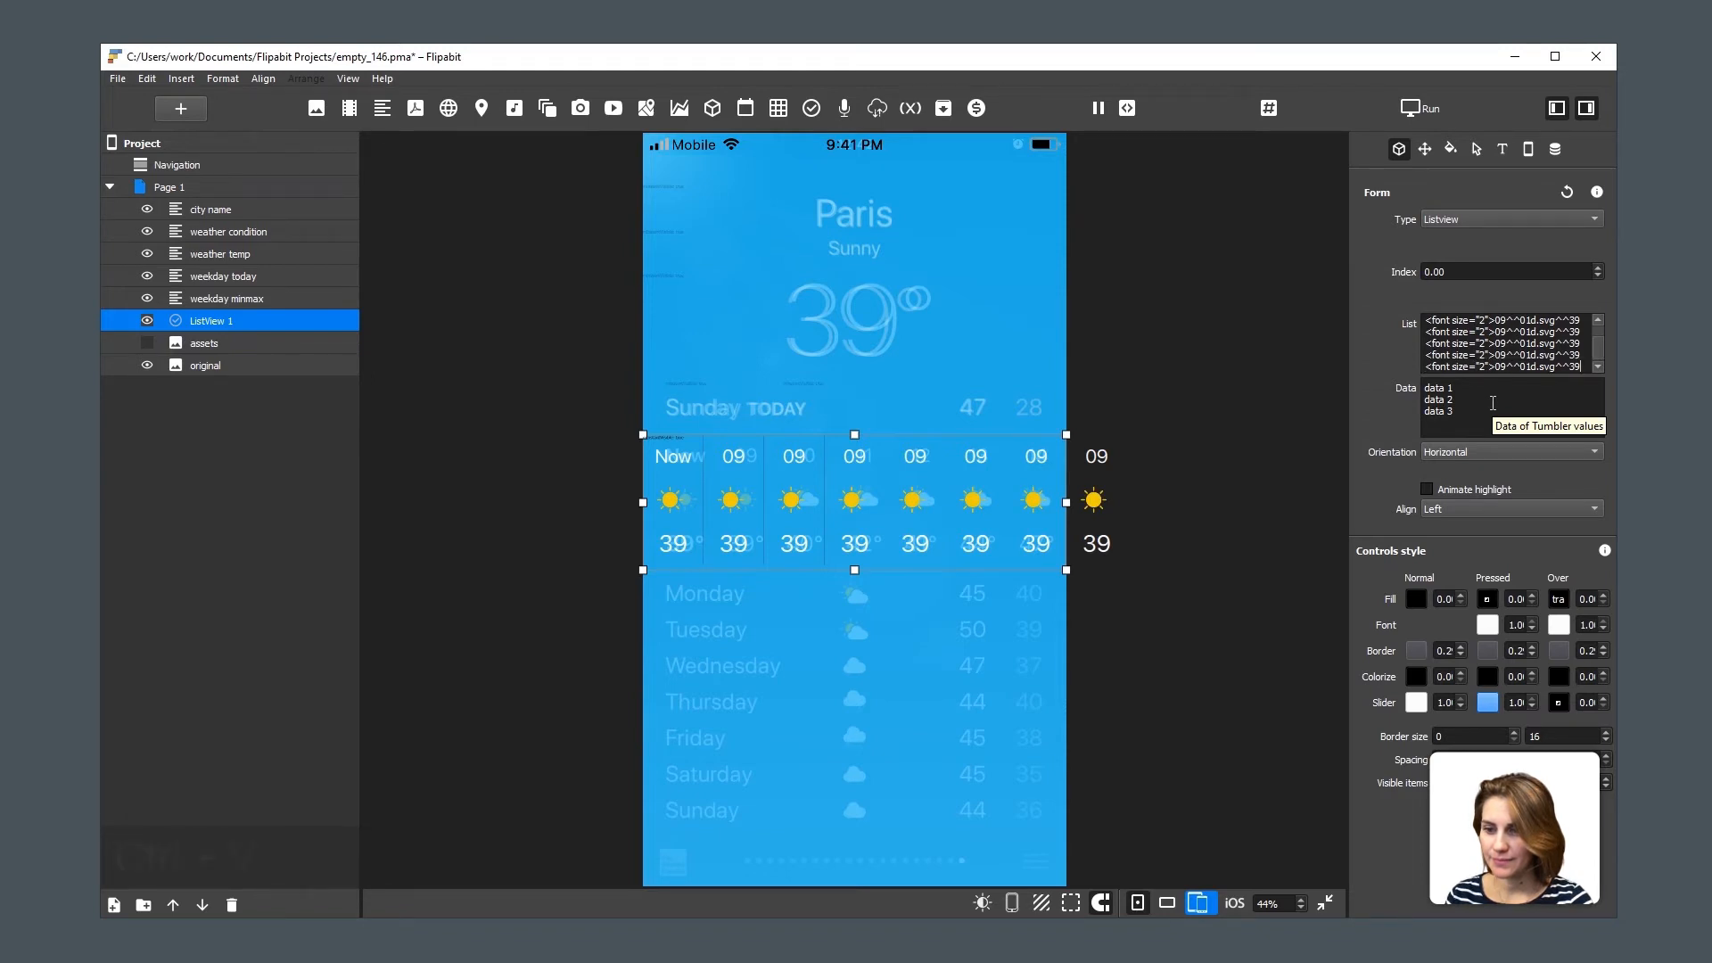
pyautogui.press('Return')
pyautogui.hotkey('ctrl', 'v')
pyautogui.press('Return')
pyautogui.hotkey('ctrl', 'v')
pyautogui.press('Return')
pyautogui.hotkey('ctrl', 'v')
pyautogui.press('Return')
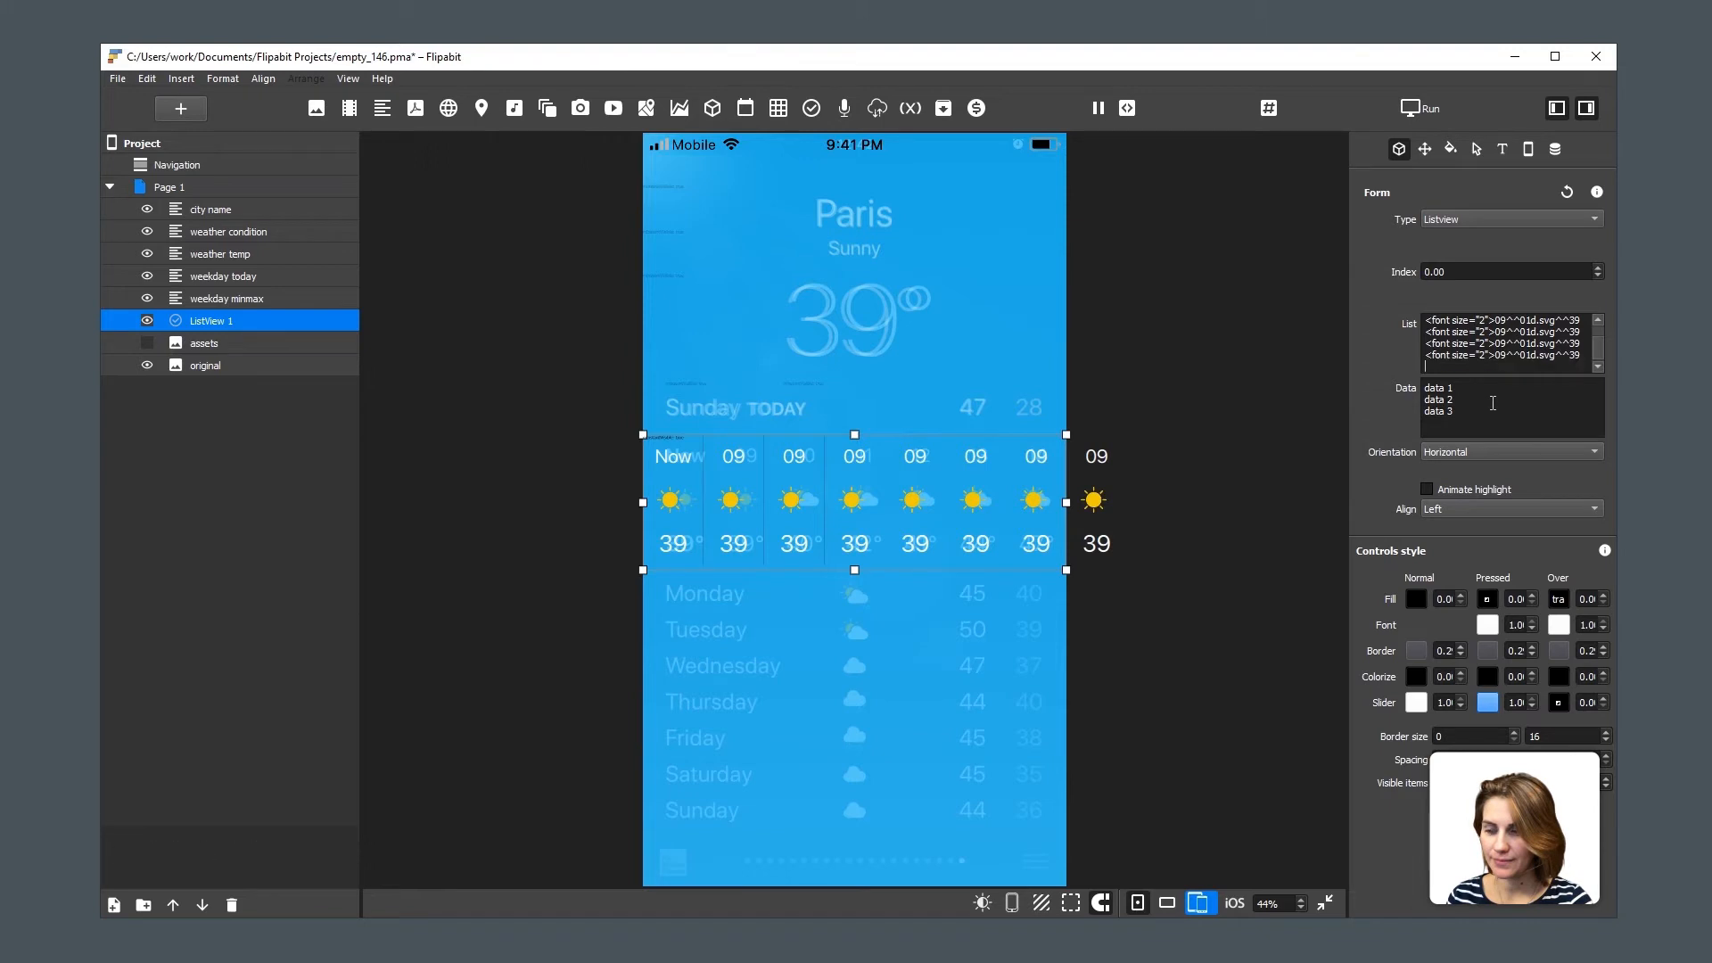
pyautogui.hotkey('ctrl', 'v')
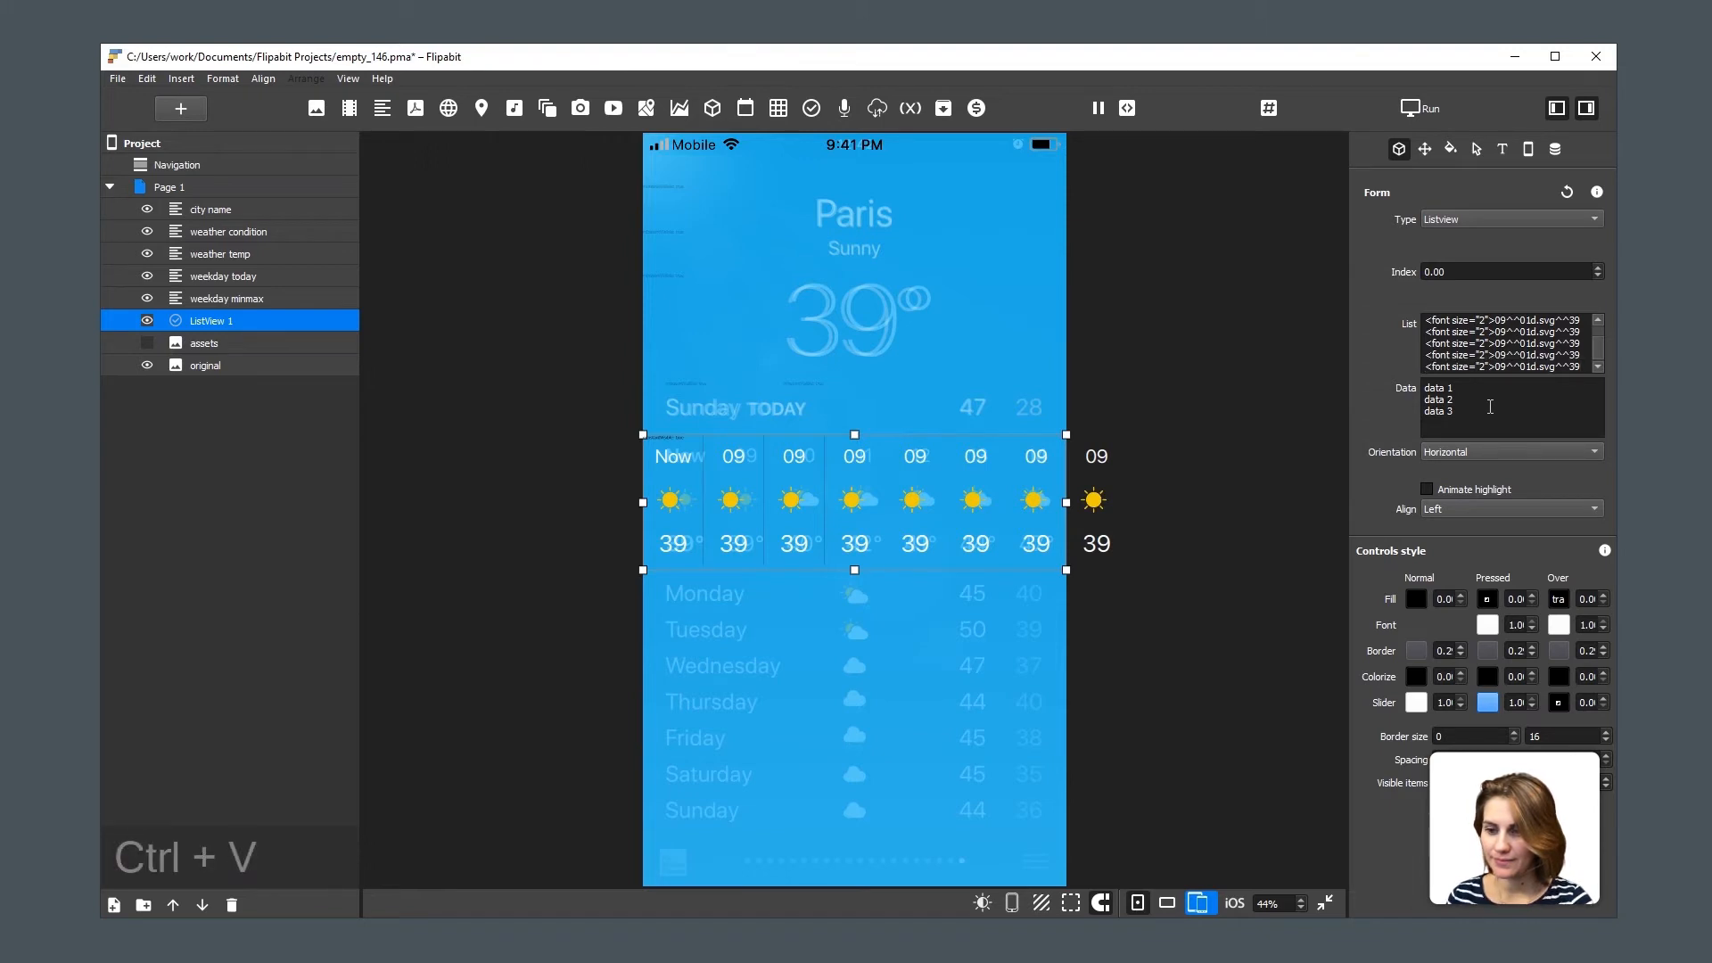
# Turn off the ListView's item separators and make its border colour white with opacity 1.
pyautogui.click(1439, 802)
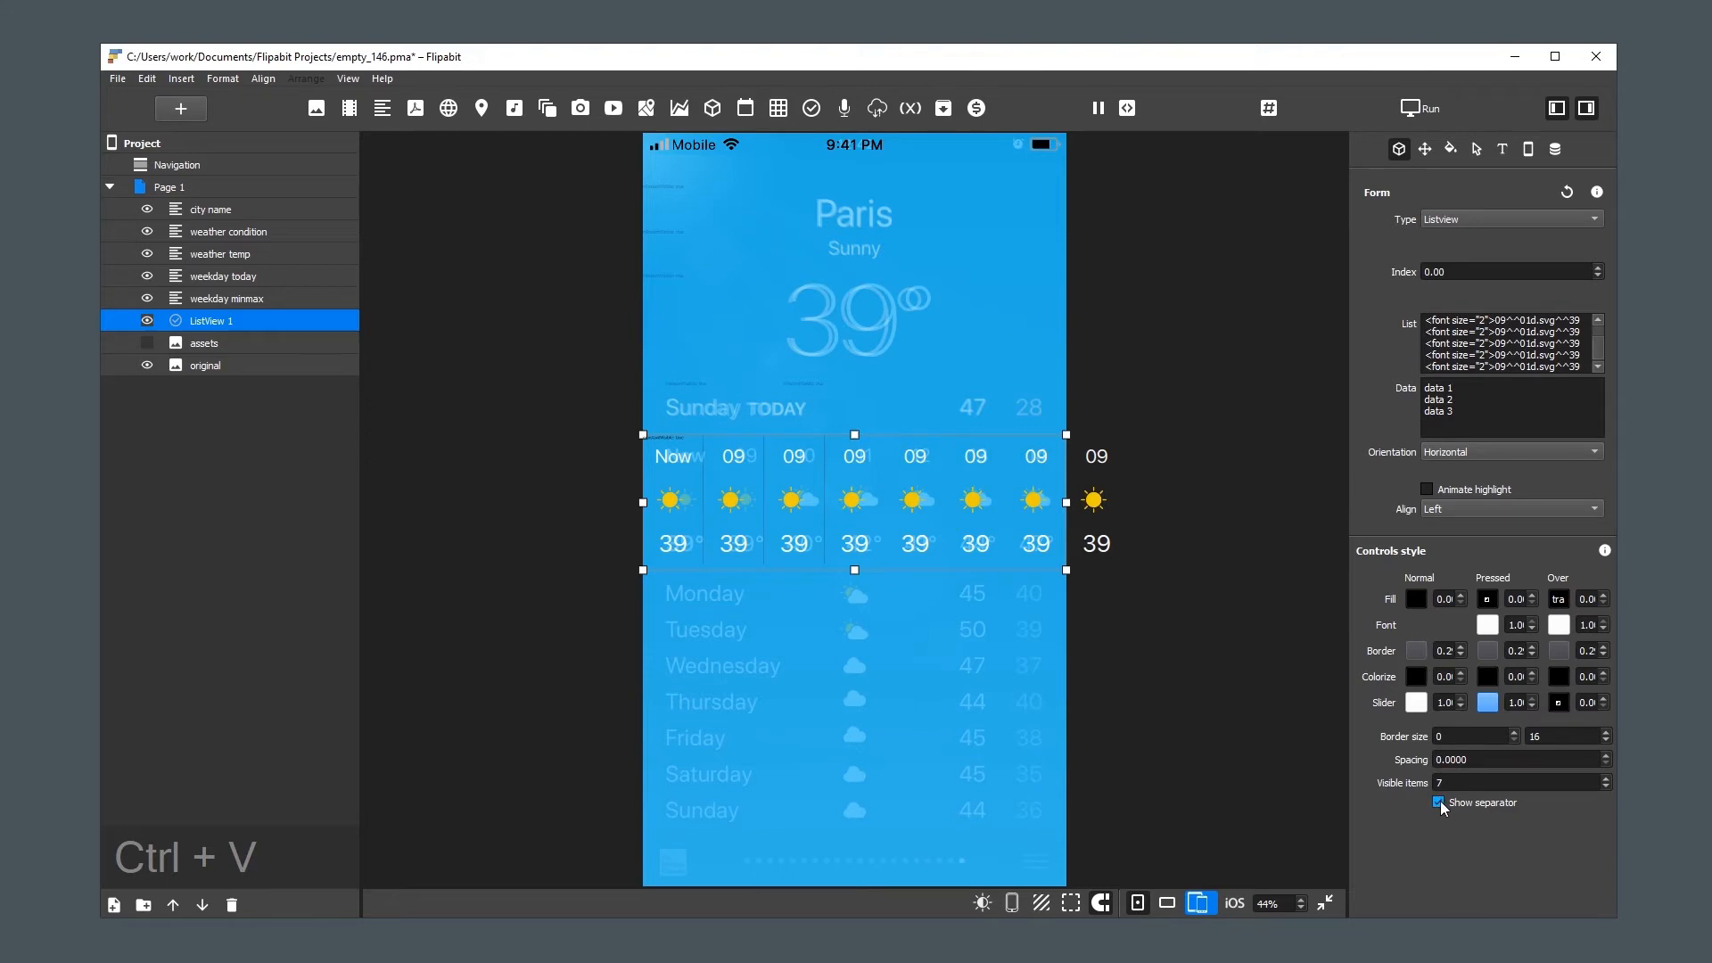
pyautogui.click(1438, 802)
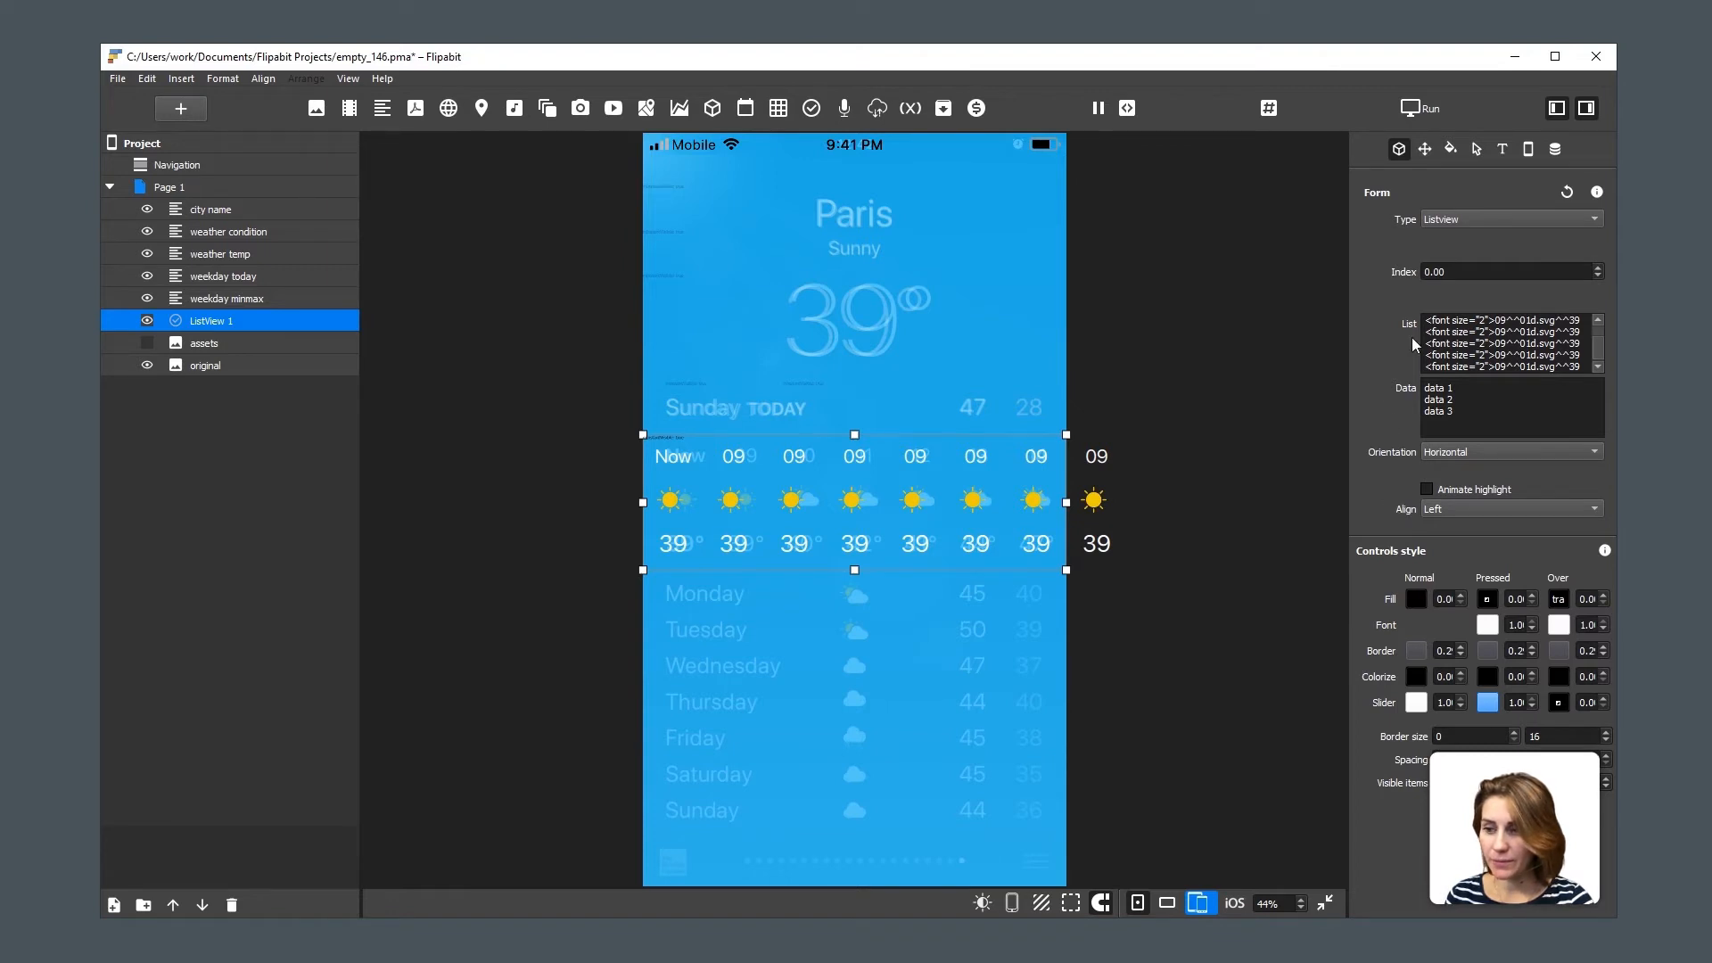
pyautogui.click(1452, 150)
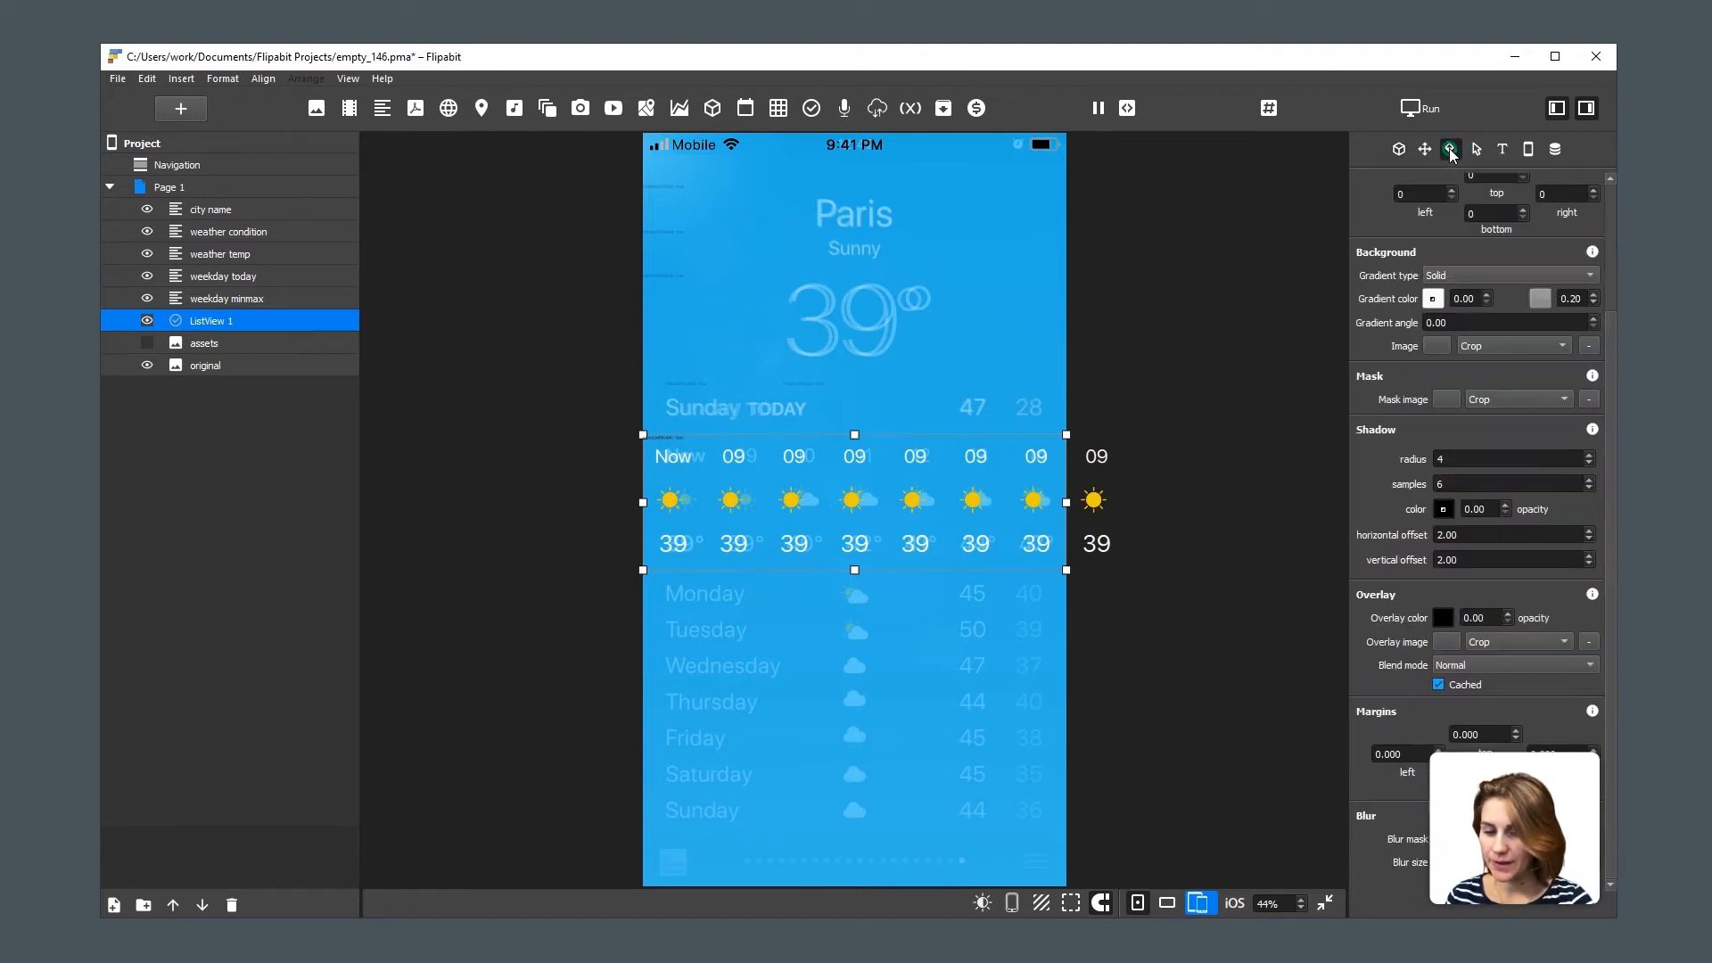
pyautogui.scroll(3, 1598, 196)
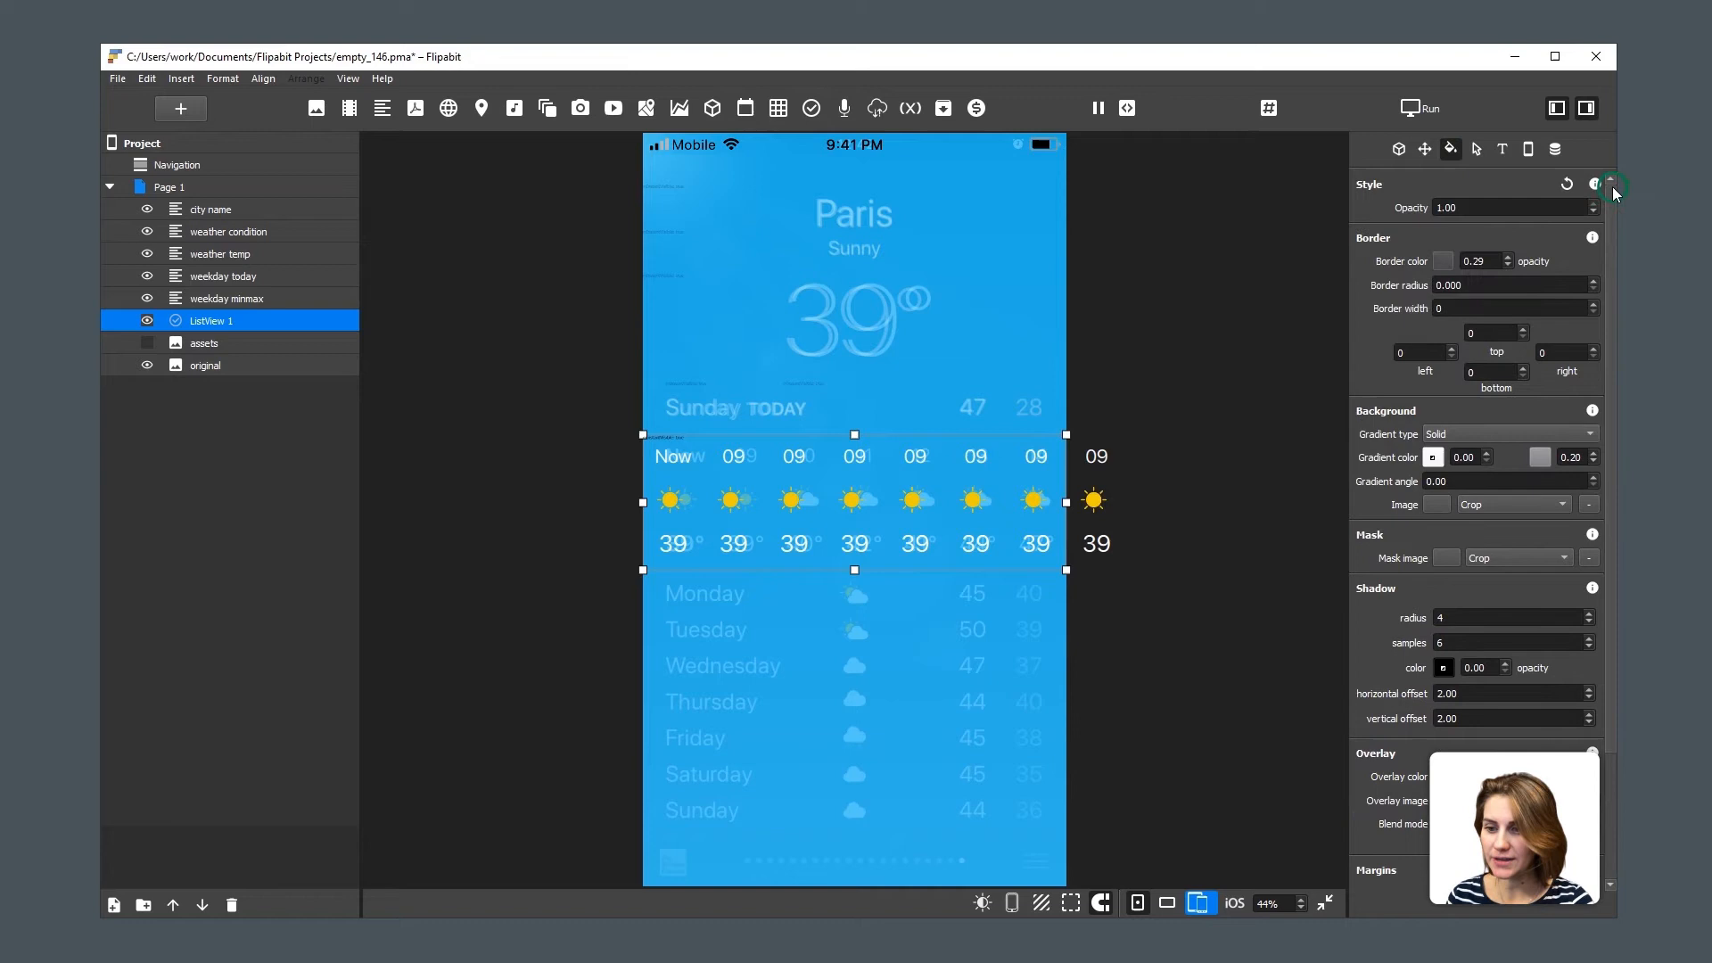
pyautogui.click(1444, 260)
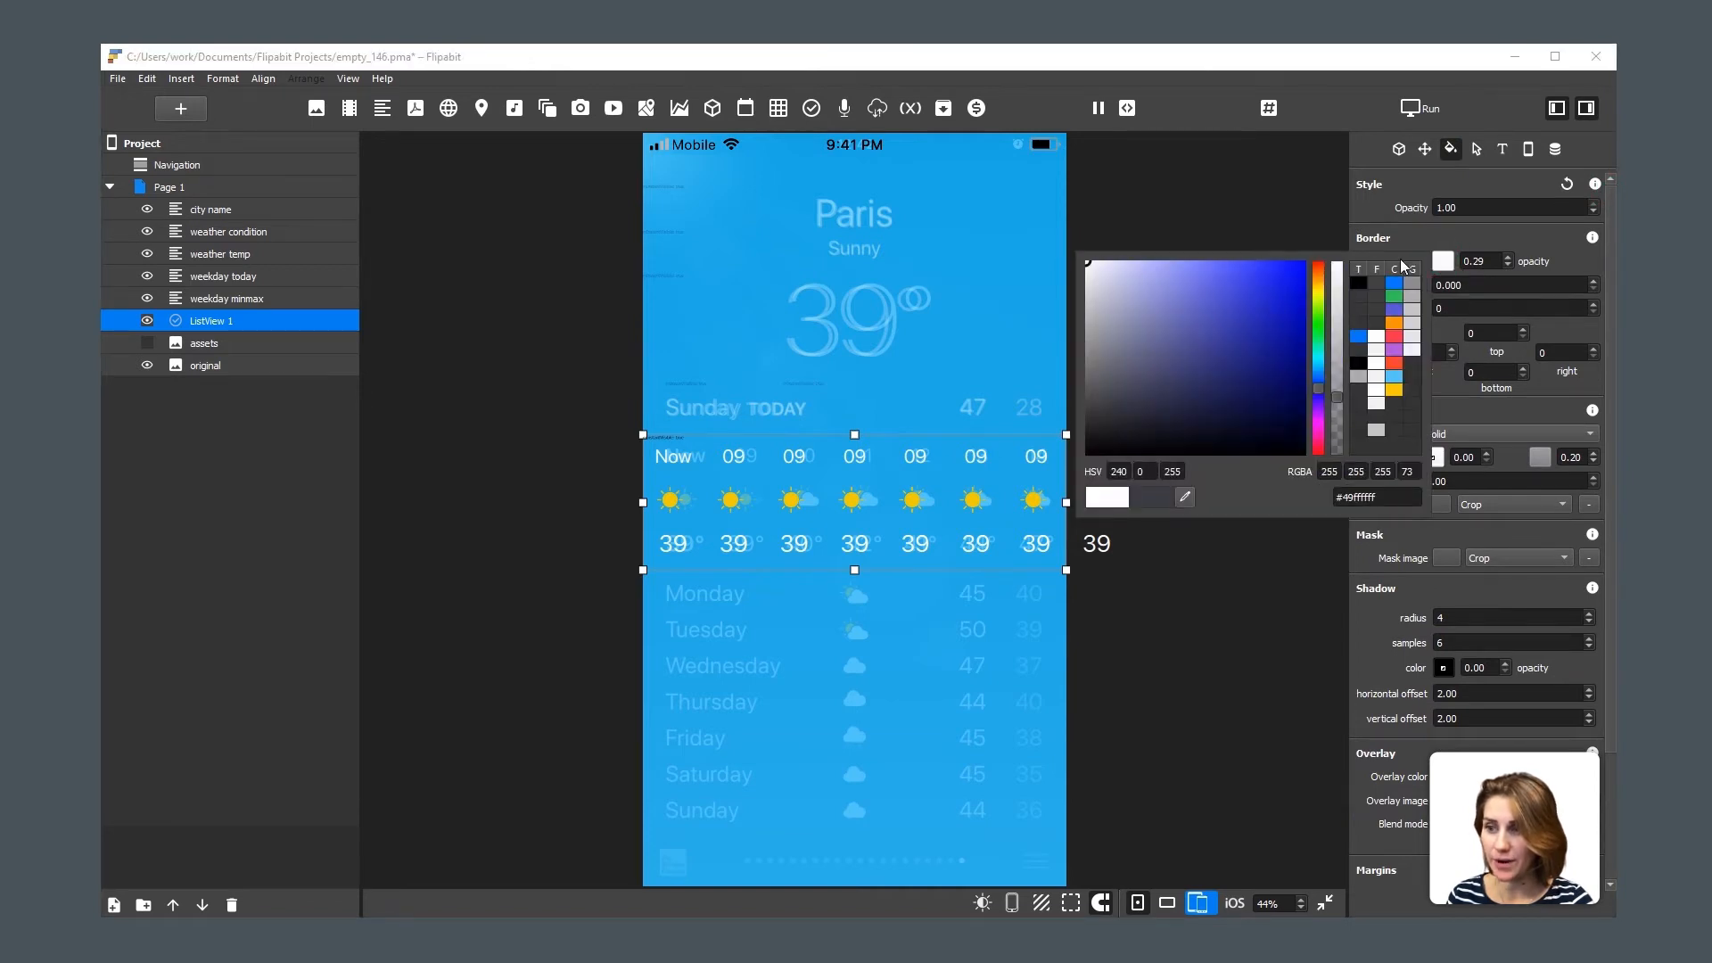
pyautogui.click(1496, 262)
pyautogui.hotkey('ctrl', 'a')
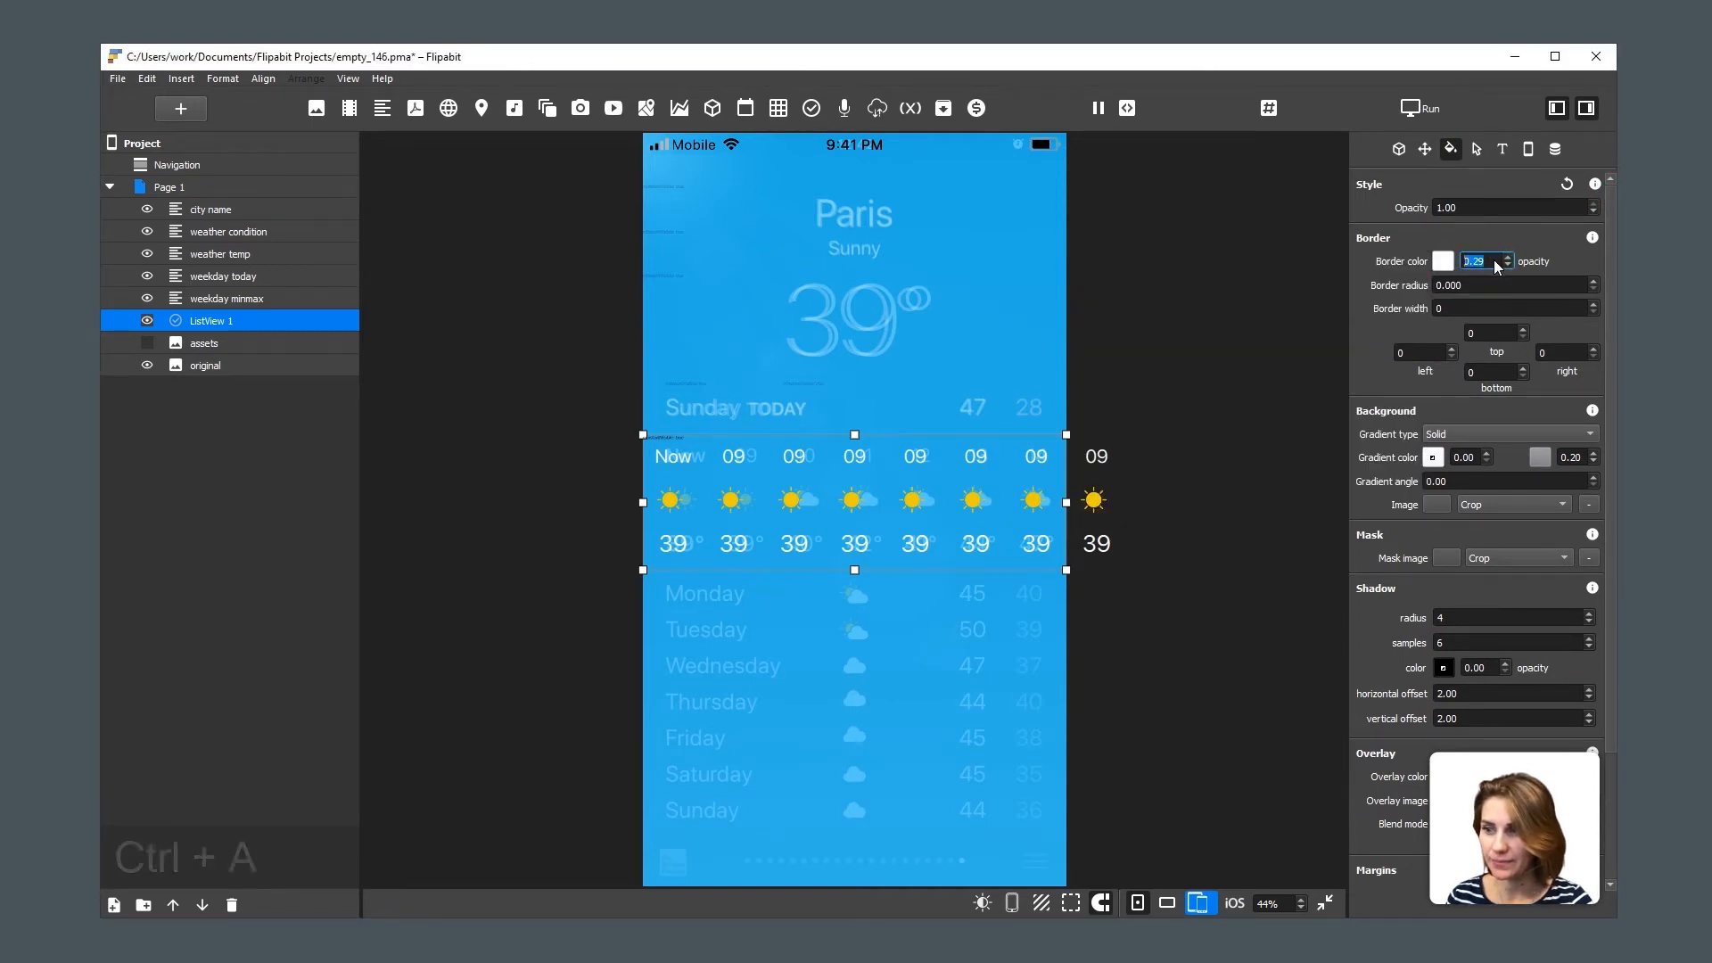
pyautogui.write('1')
# Set the ListView's top and bottom border widths to 1 and deselect it.
pyautogui.click(1488, 333)
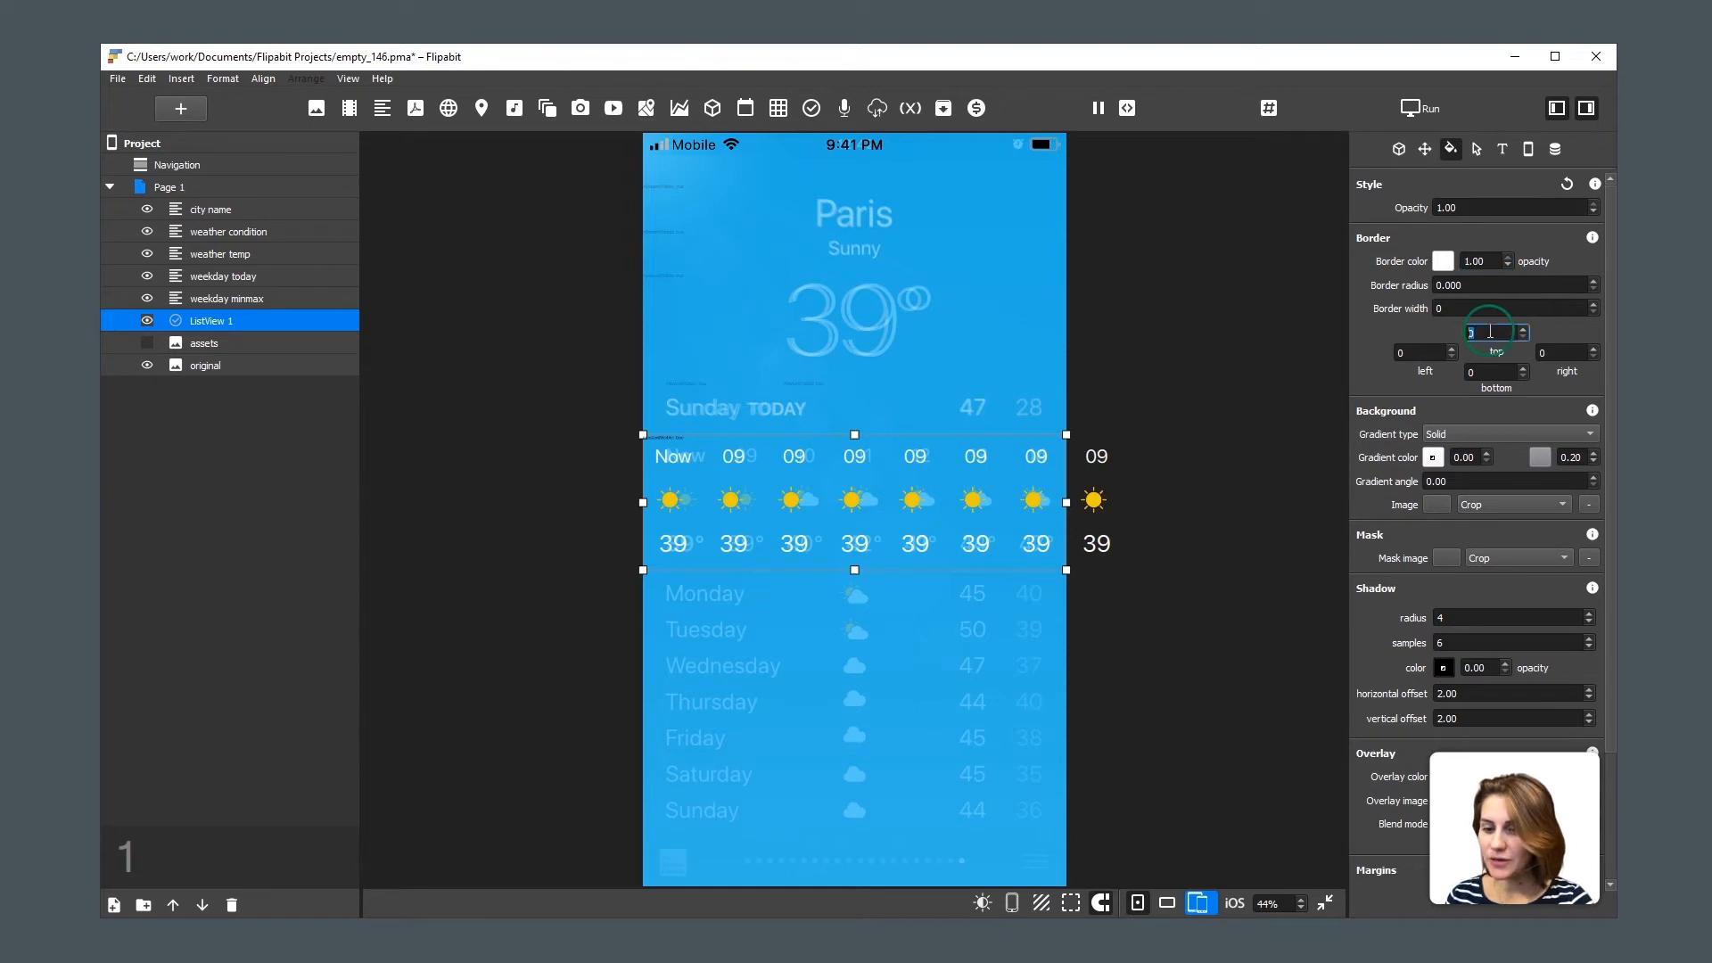
pyautogui.write('1')
pyautogui.click(1500, 373)
pyautogui.write('1')
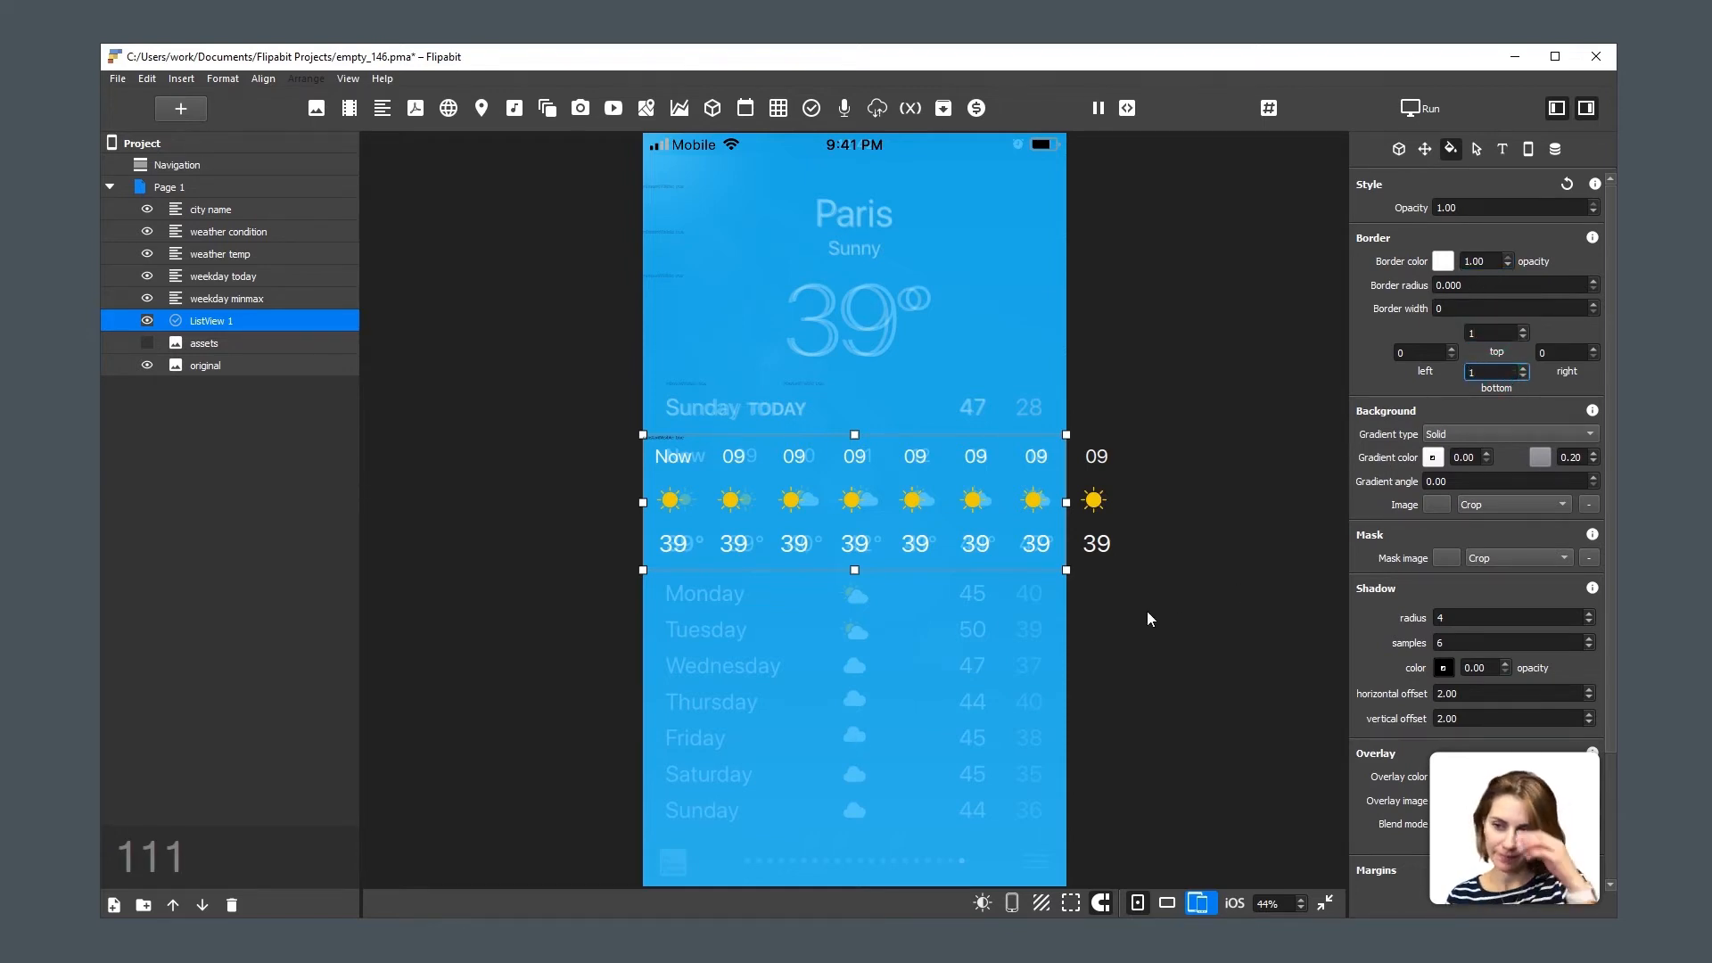
pyautogui.click(1126, 637)
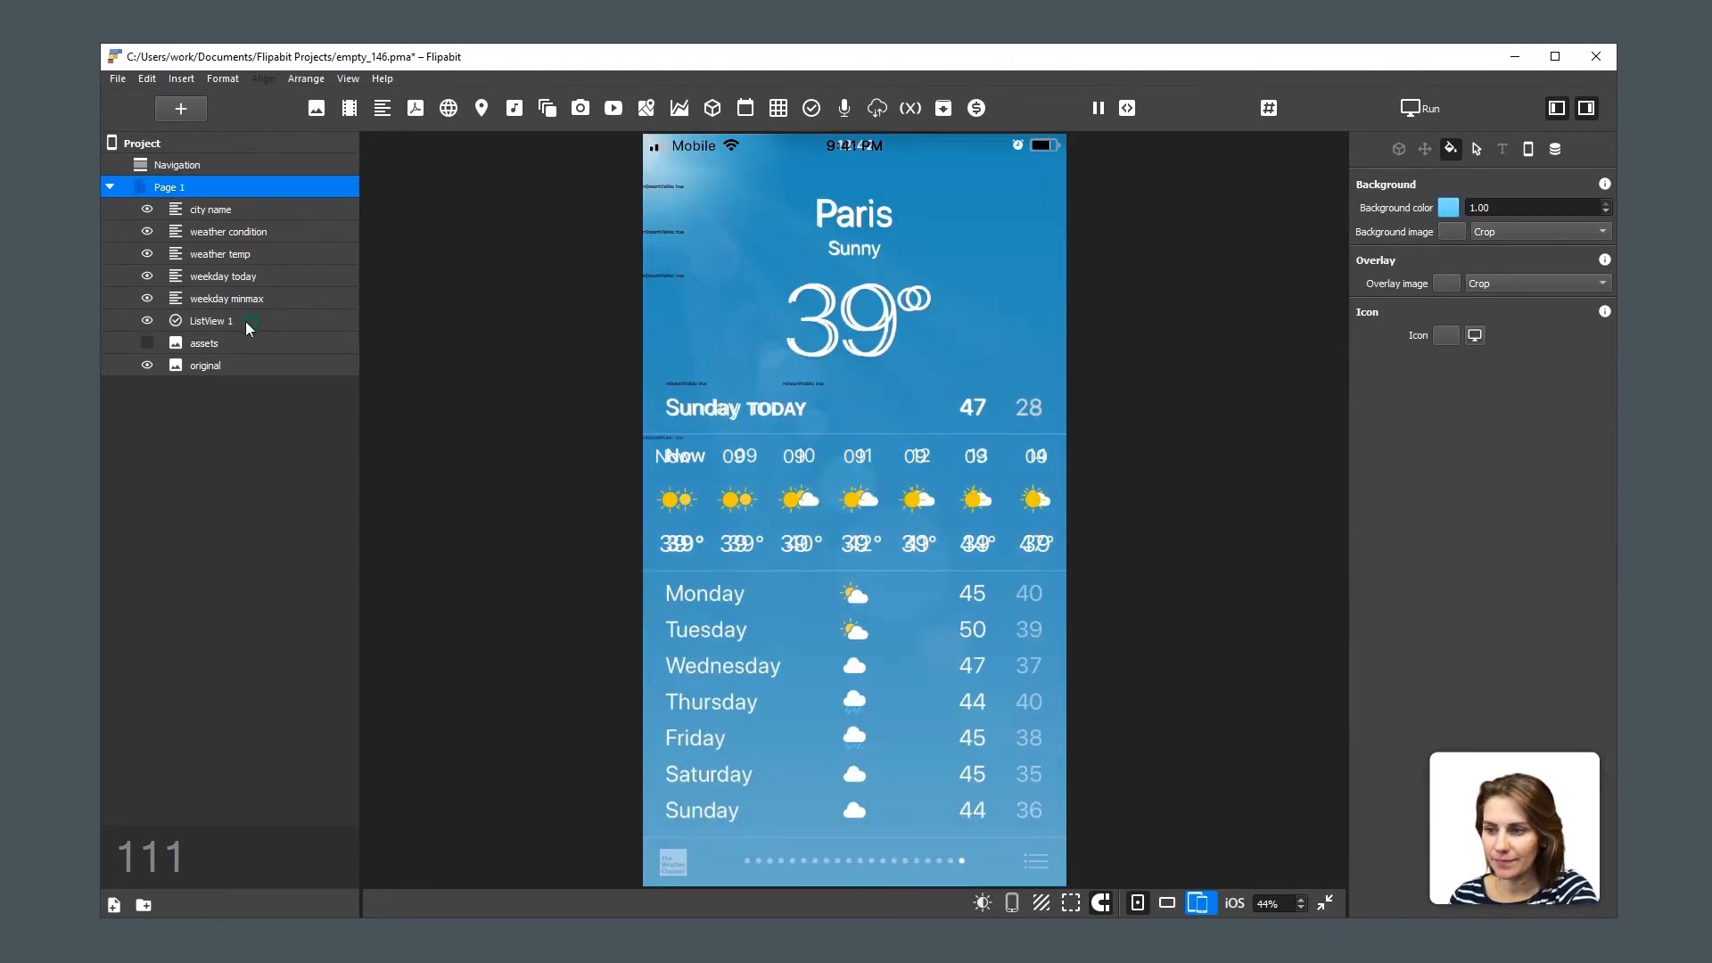
# Rename the ListView 1 element as hourly.
pyautogui.click(225, 321)
pyautogui.click(225, 321)
pyautogui.write('h')
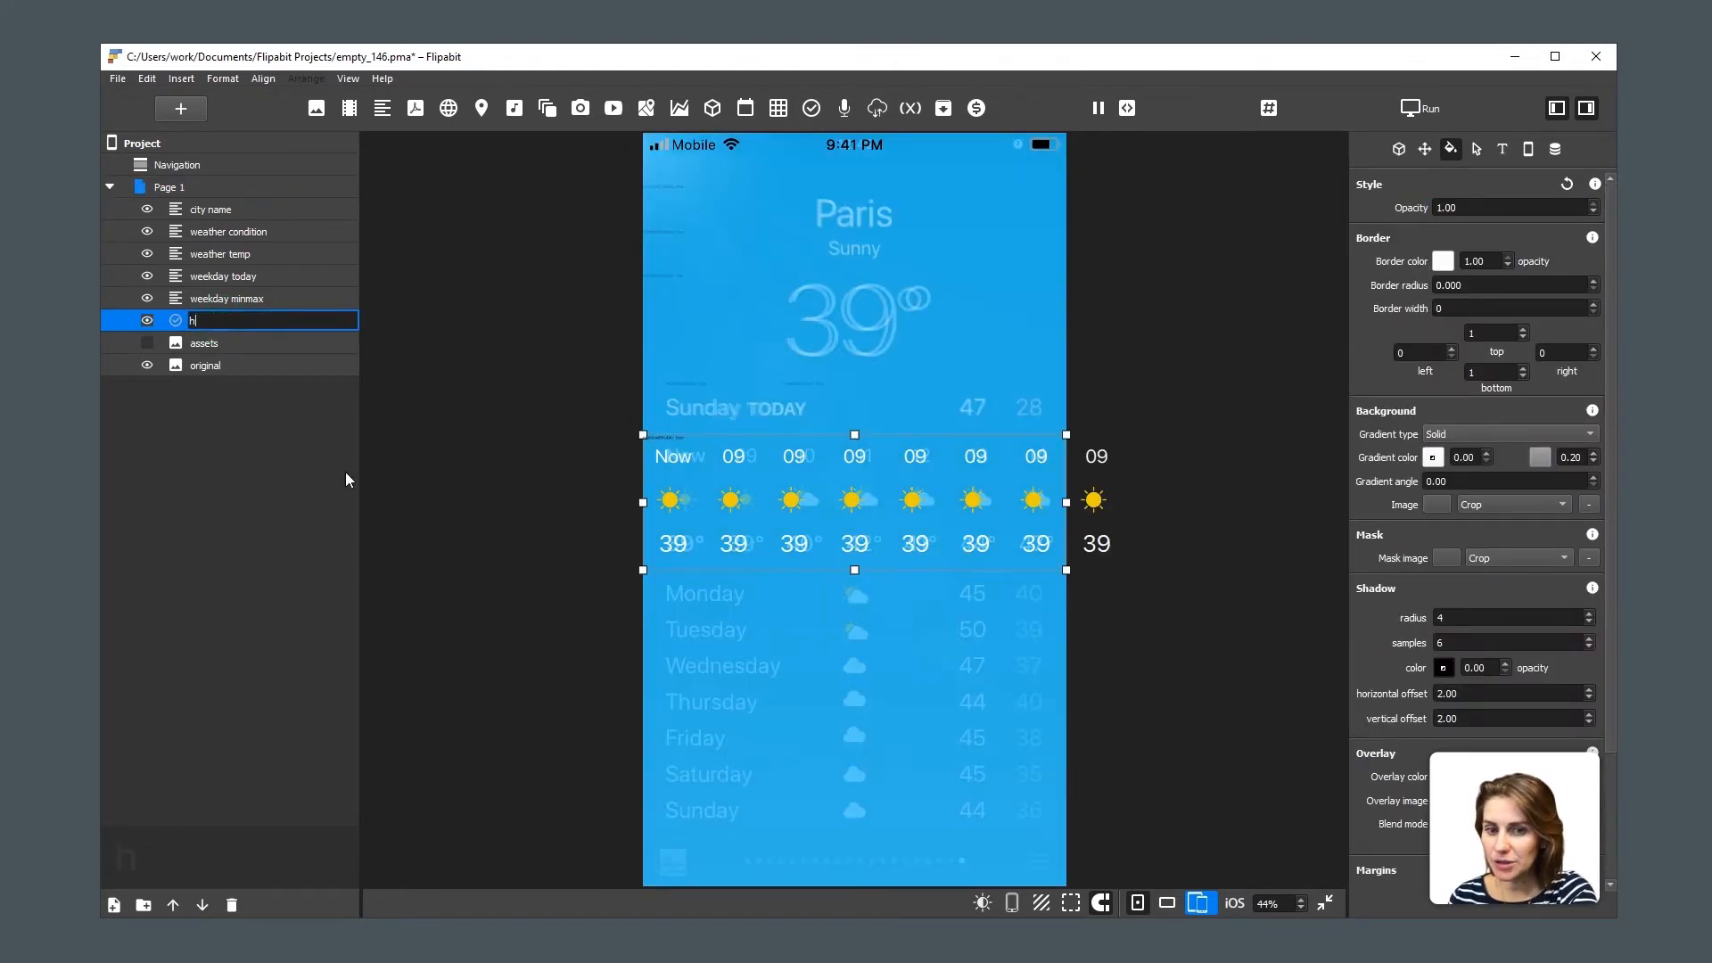
pyautogui.write('ourly')
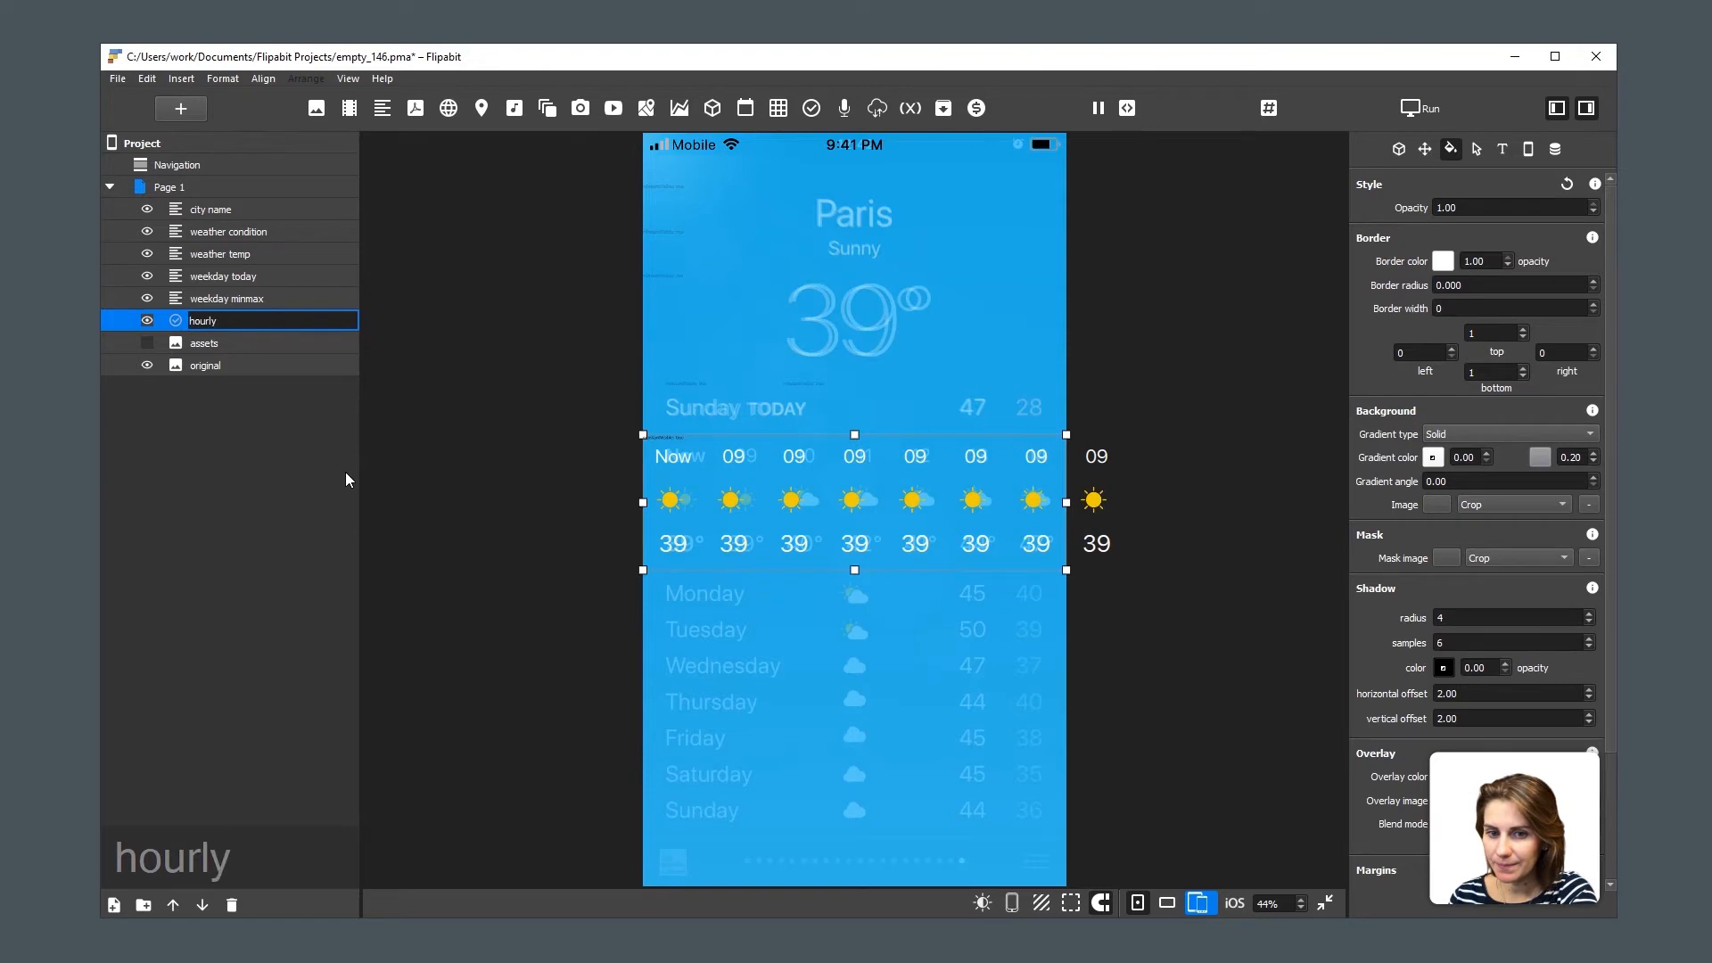
pyautogui.press('Return')
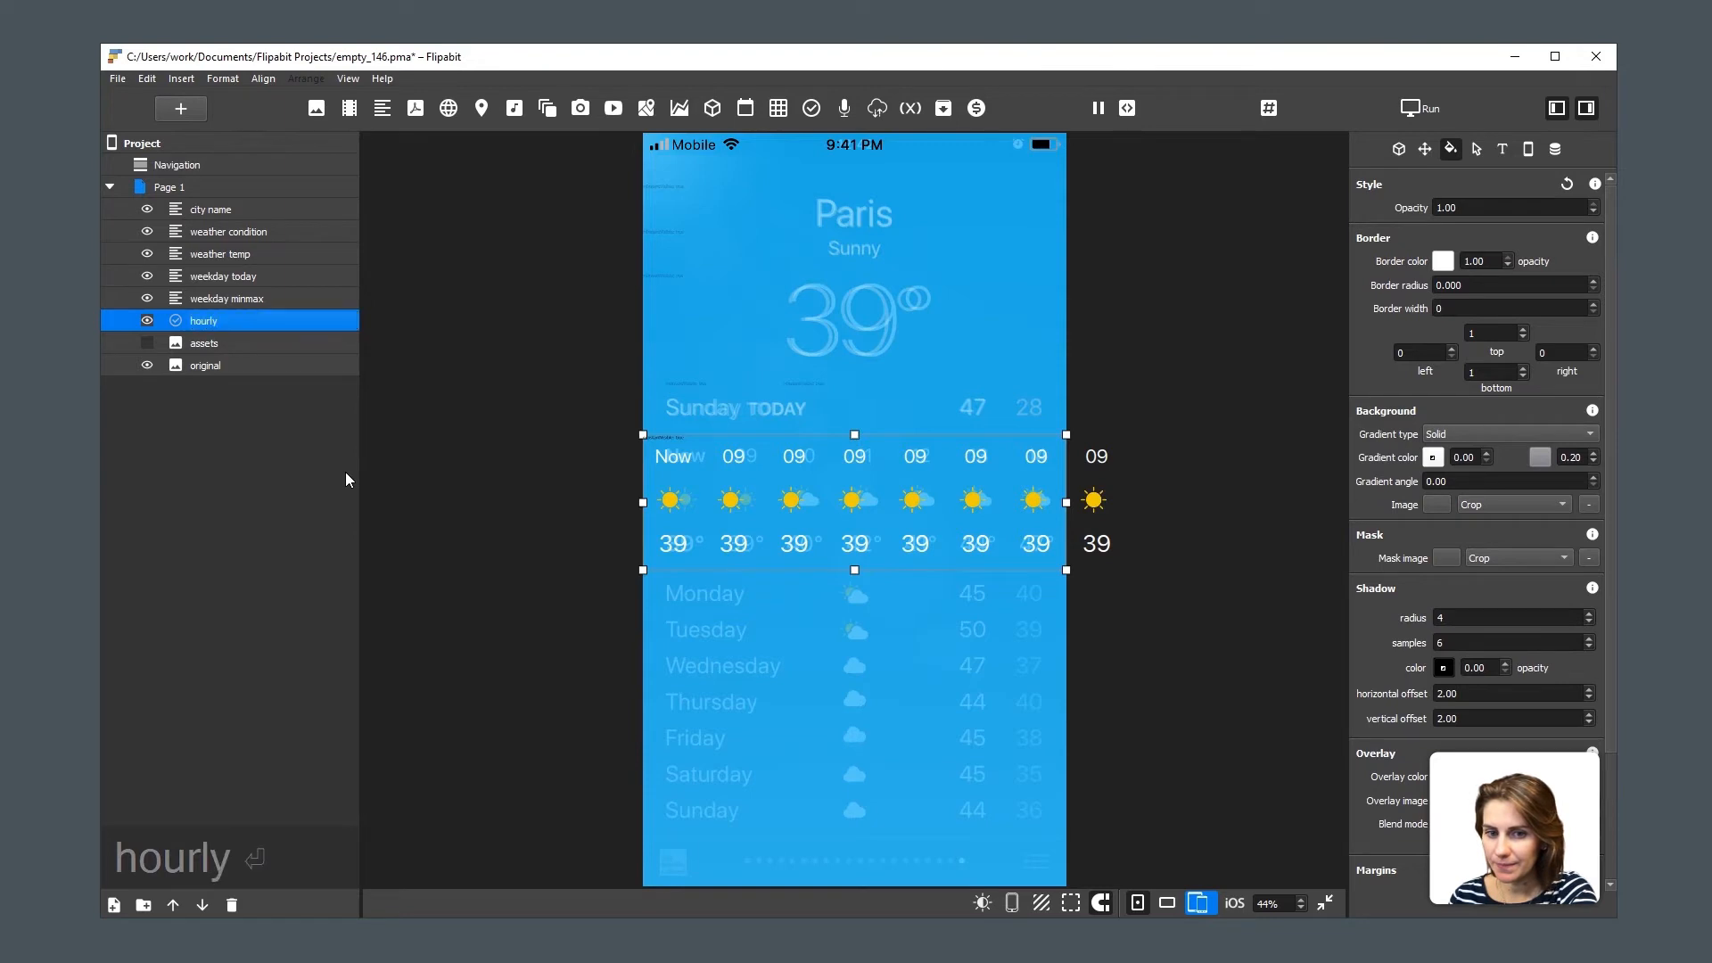
# Duplicate the hourly ListView and name the copy weekly.
pyautogui.rightClick(247, 328)
pyautogui.click(273, 462)
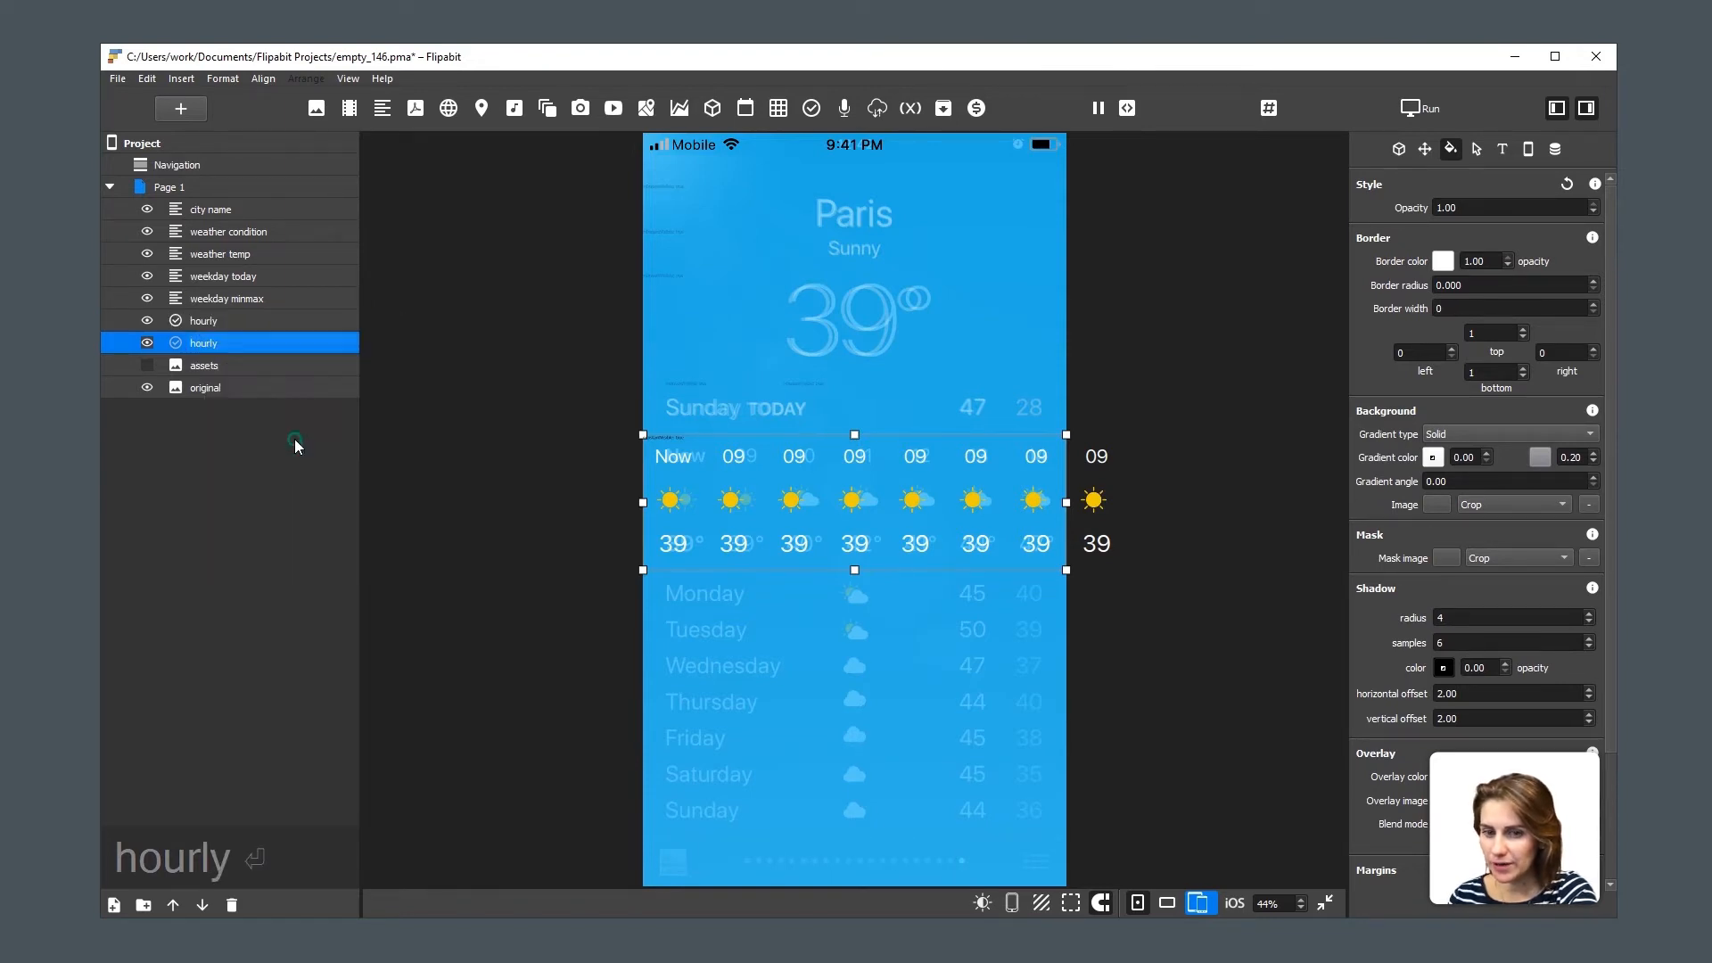
pyautogui.press('F2')
pyautogui.write('w')
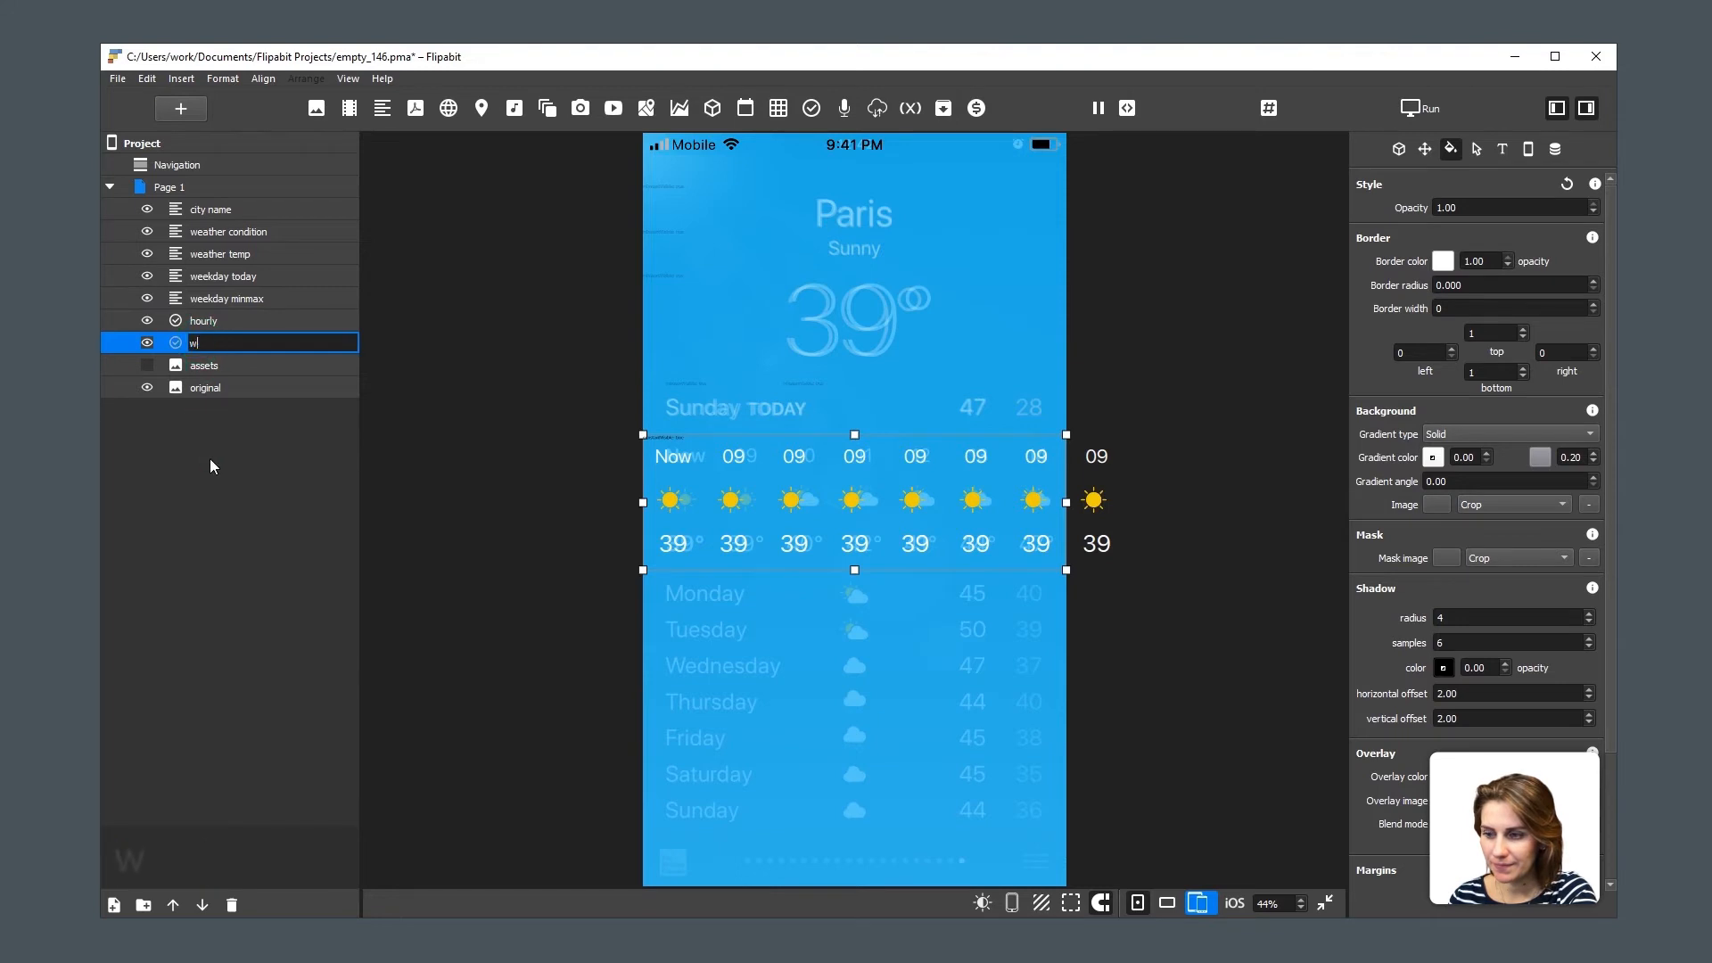
pyautogui.write('eekly')
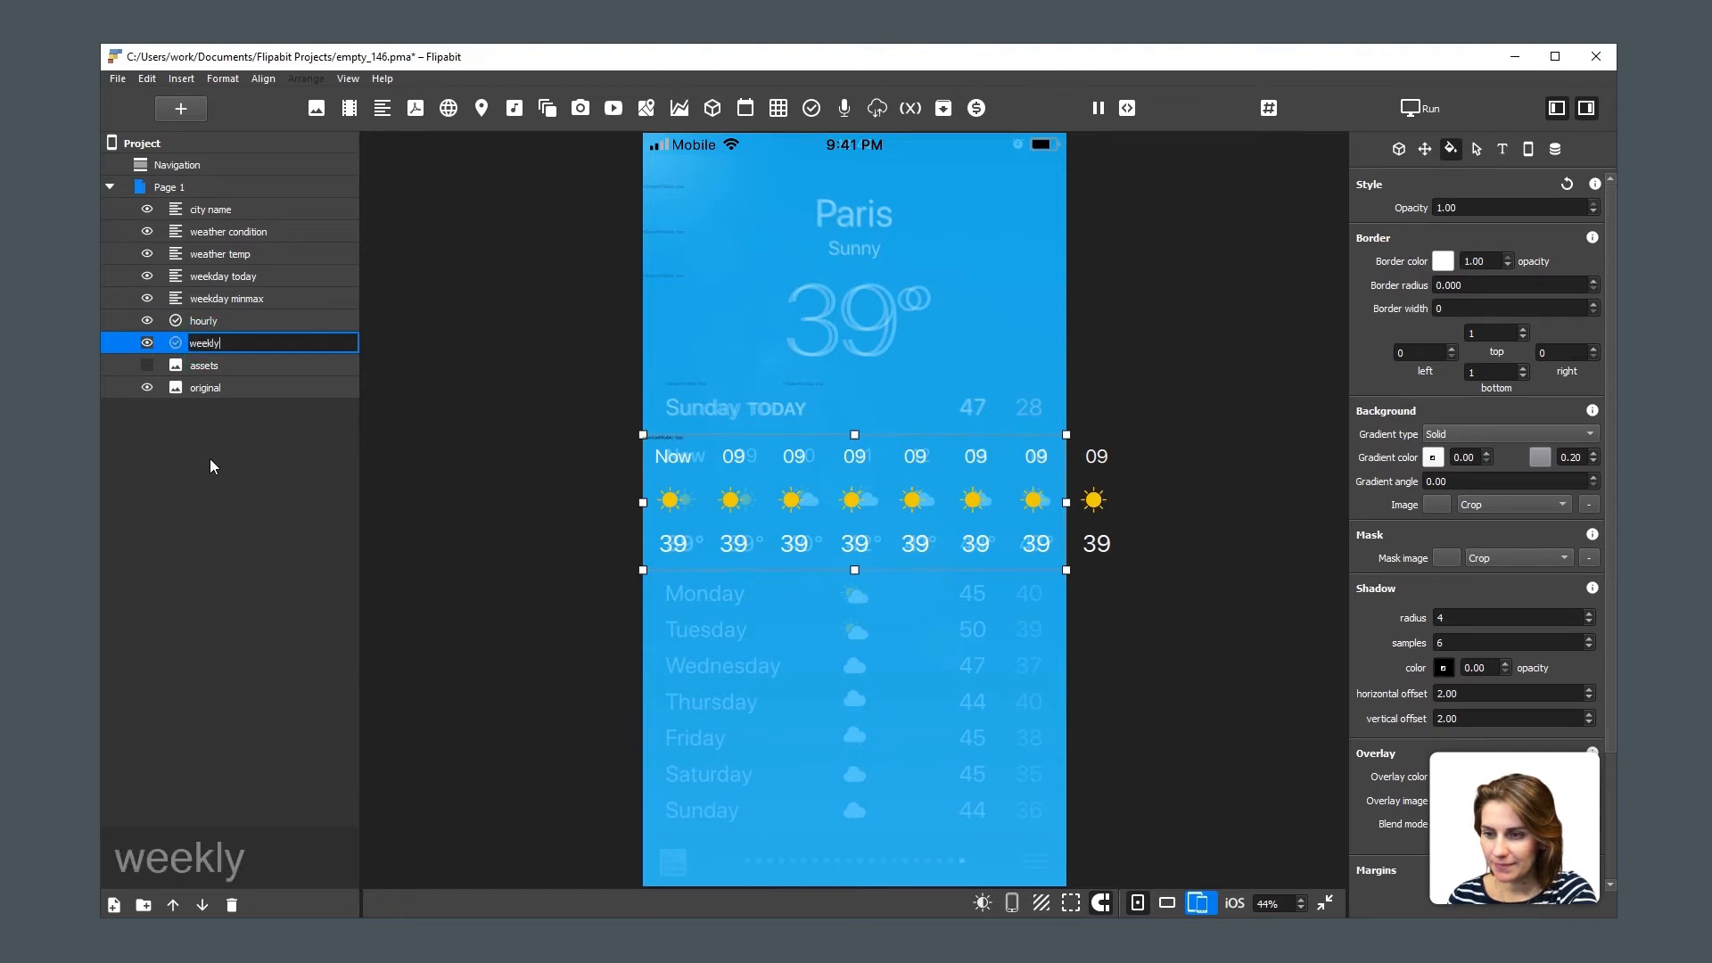
pyautogui.press('Return')
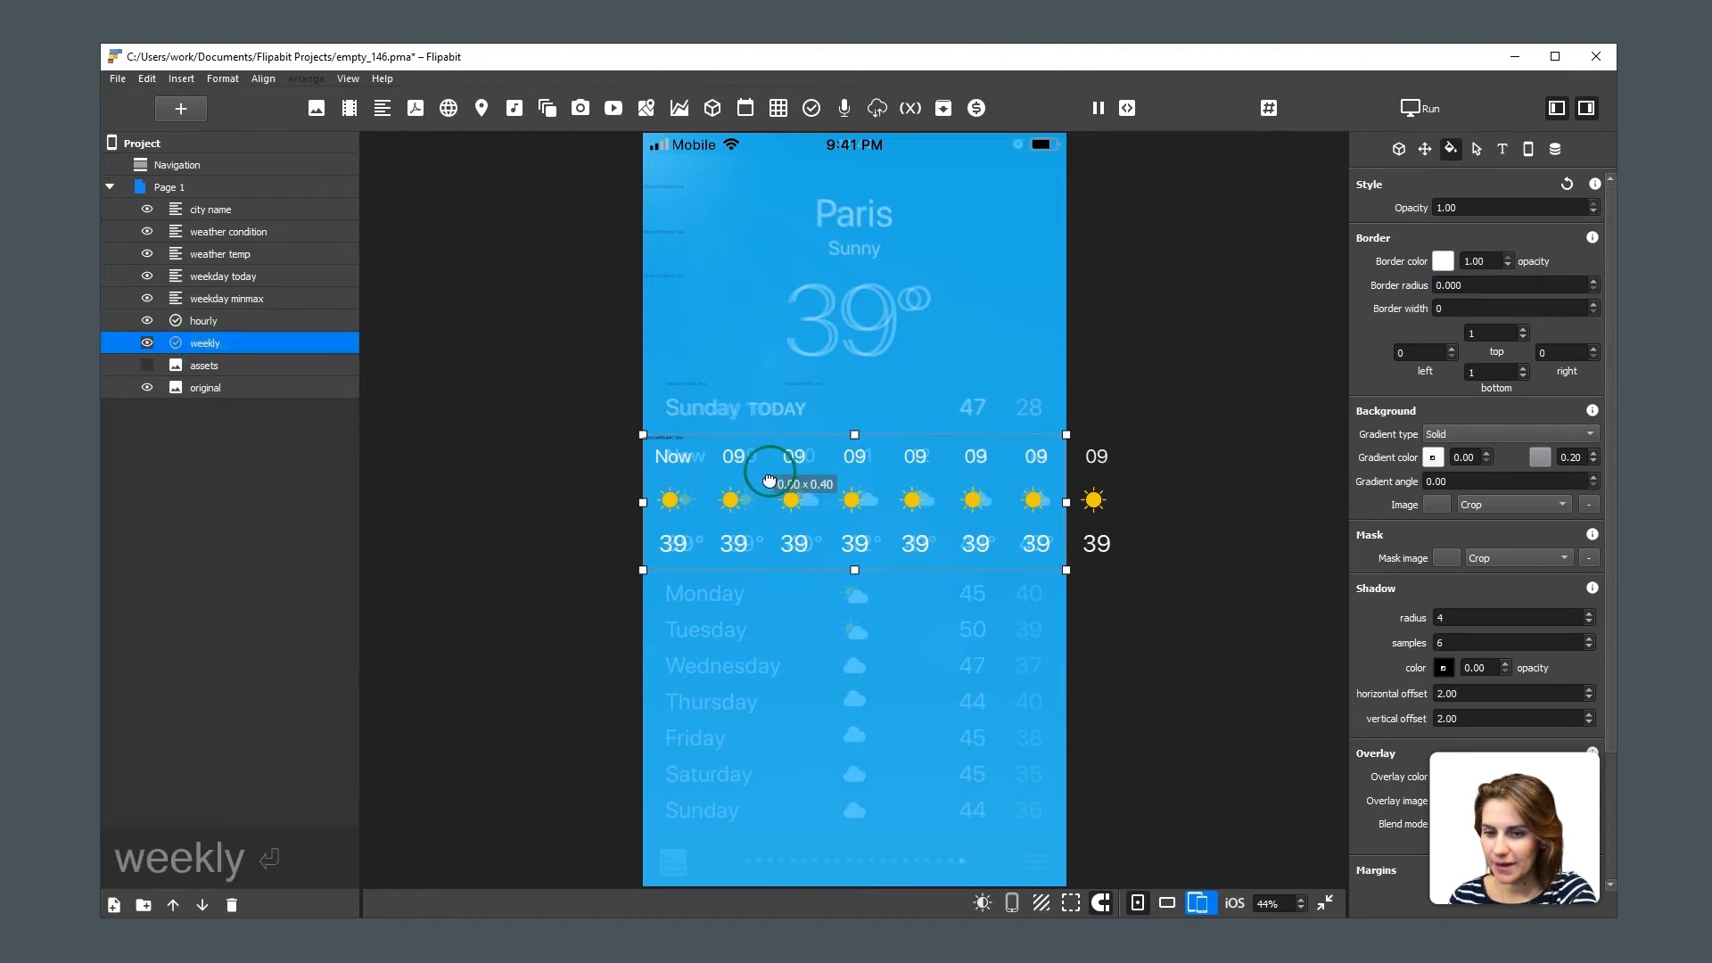
# Move the weekly list directly below the hourly one and stretch it down to cover the Monday to Sunday rows.
pyautogui.moveTo(766, 473); pyautogui.dragTo(769, 610)
pyautogui.moveTo(855, 705); pyautogui.dragTo(856, 838)
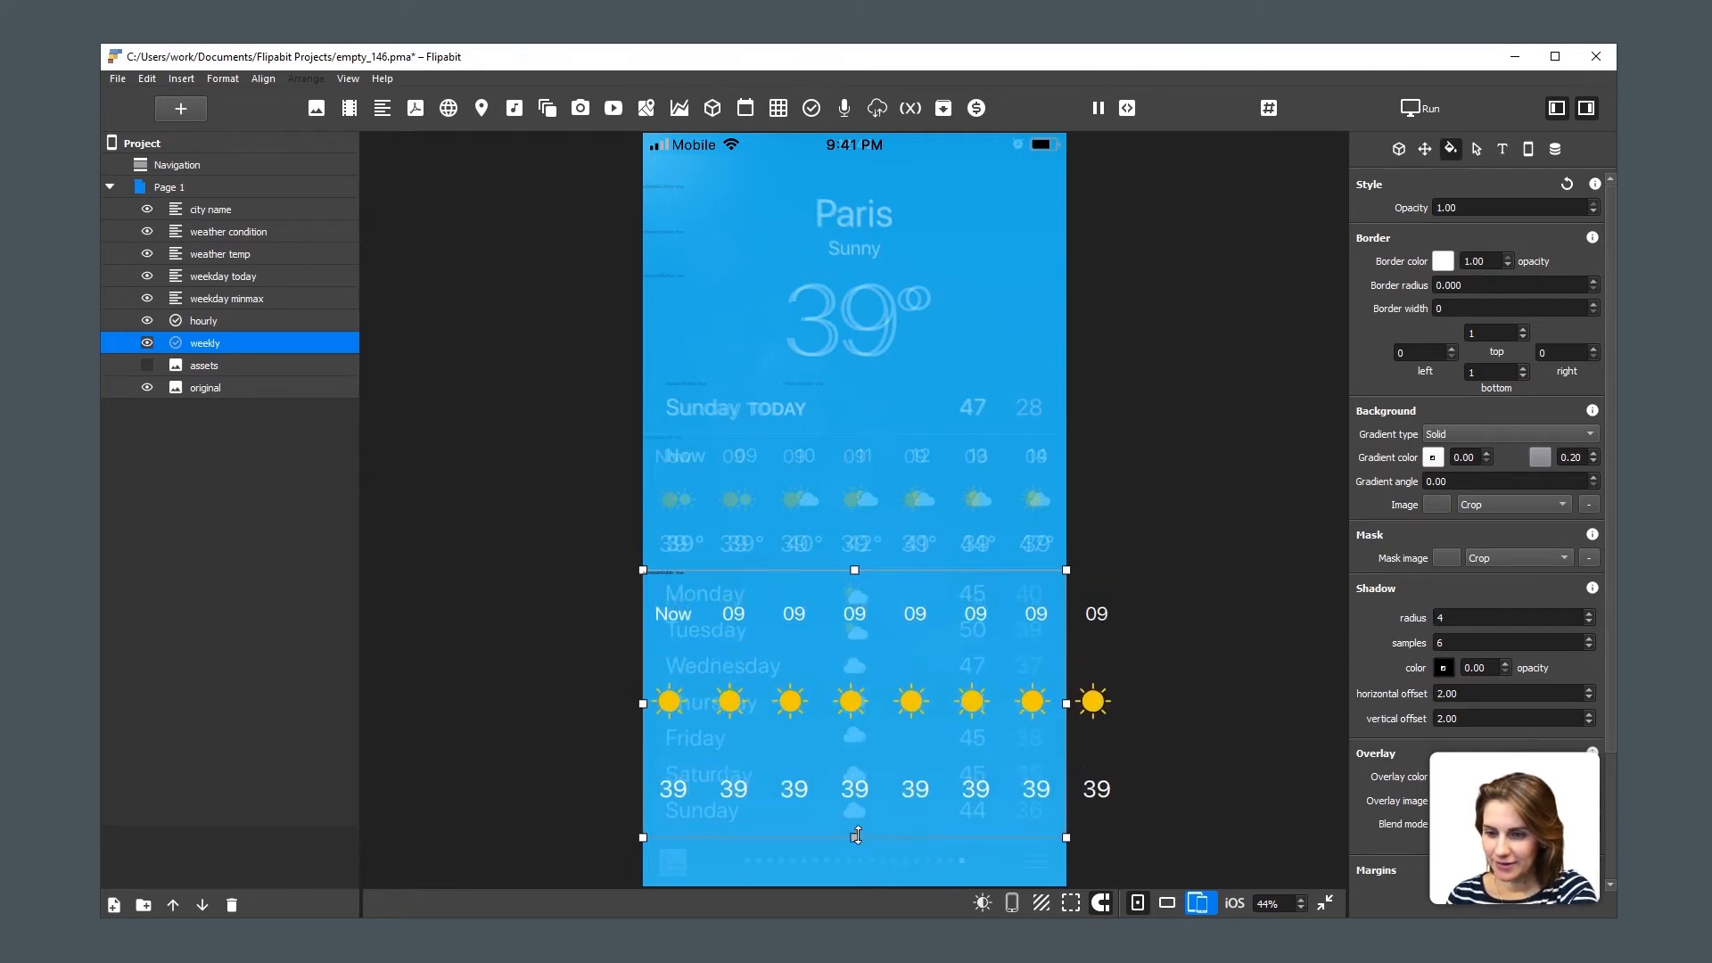
# Set the weekly list's orientation to Vertical.
pyautogui.click(1399, 150)
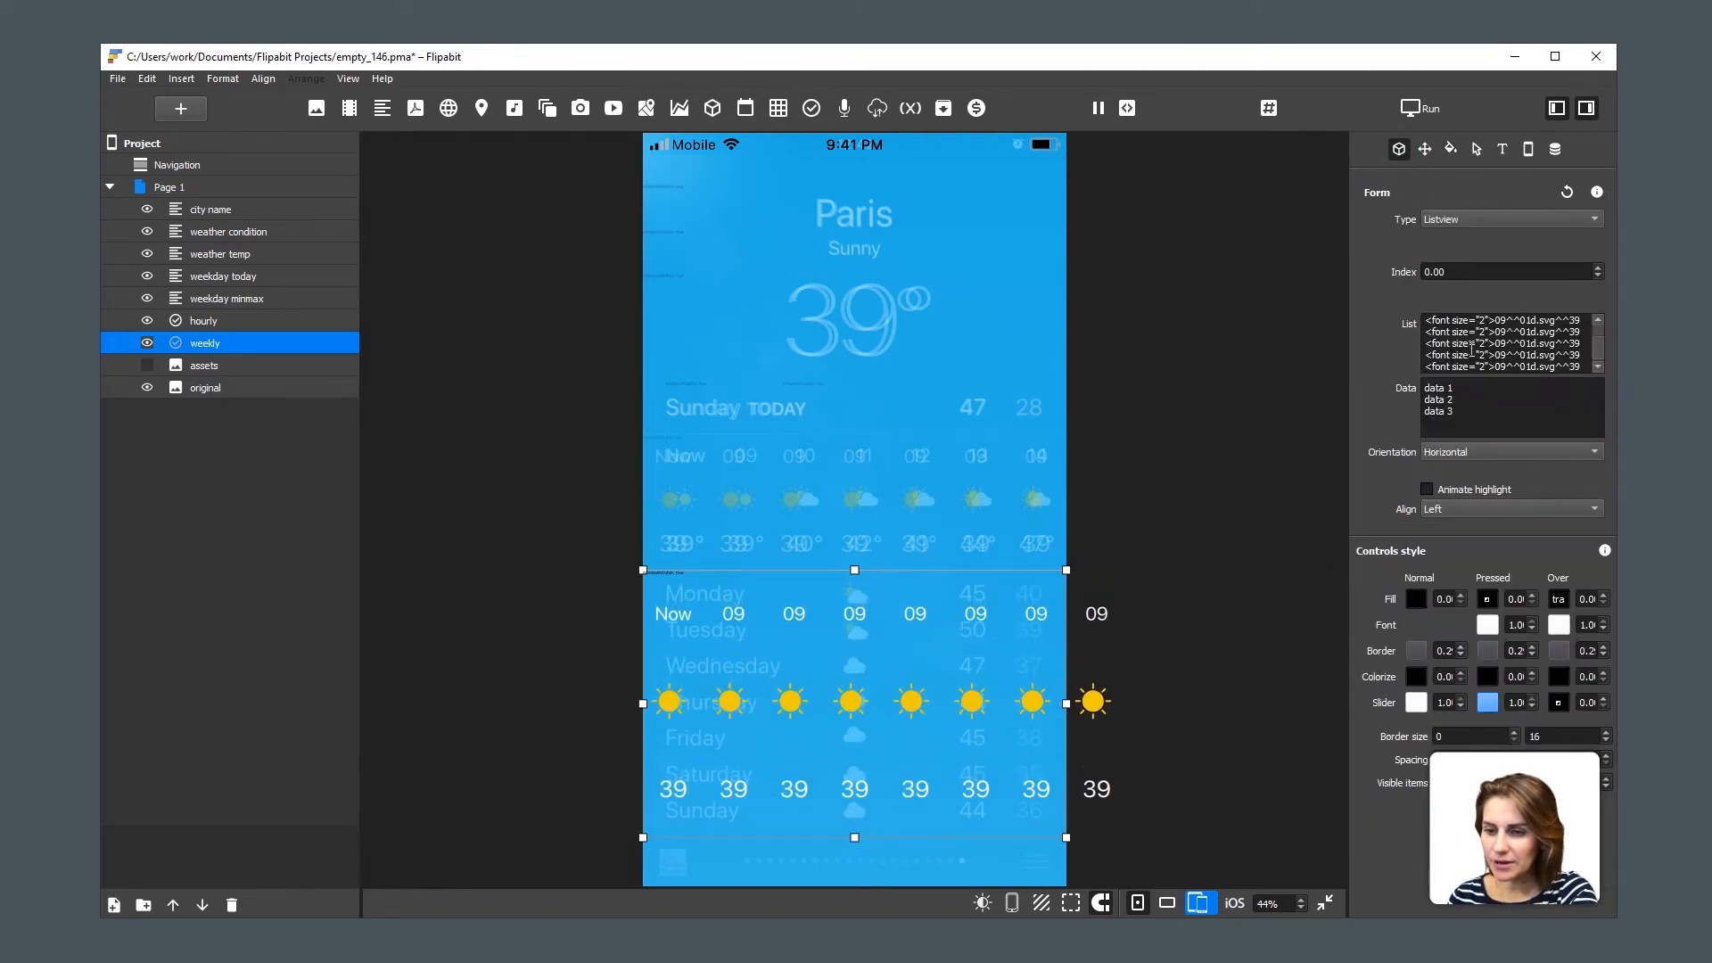
pyautogui.click(1474, 453)
pyautogui.click(1471, 470)
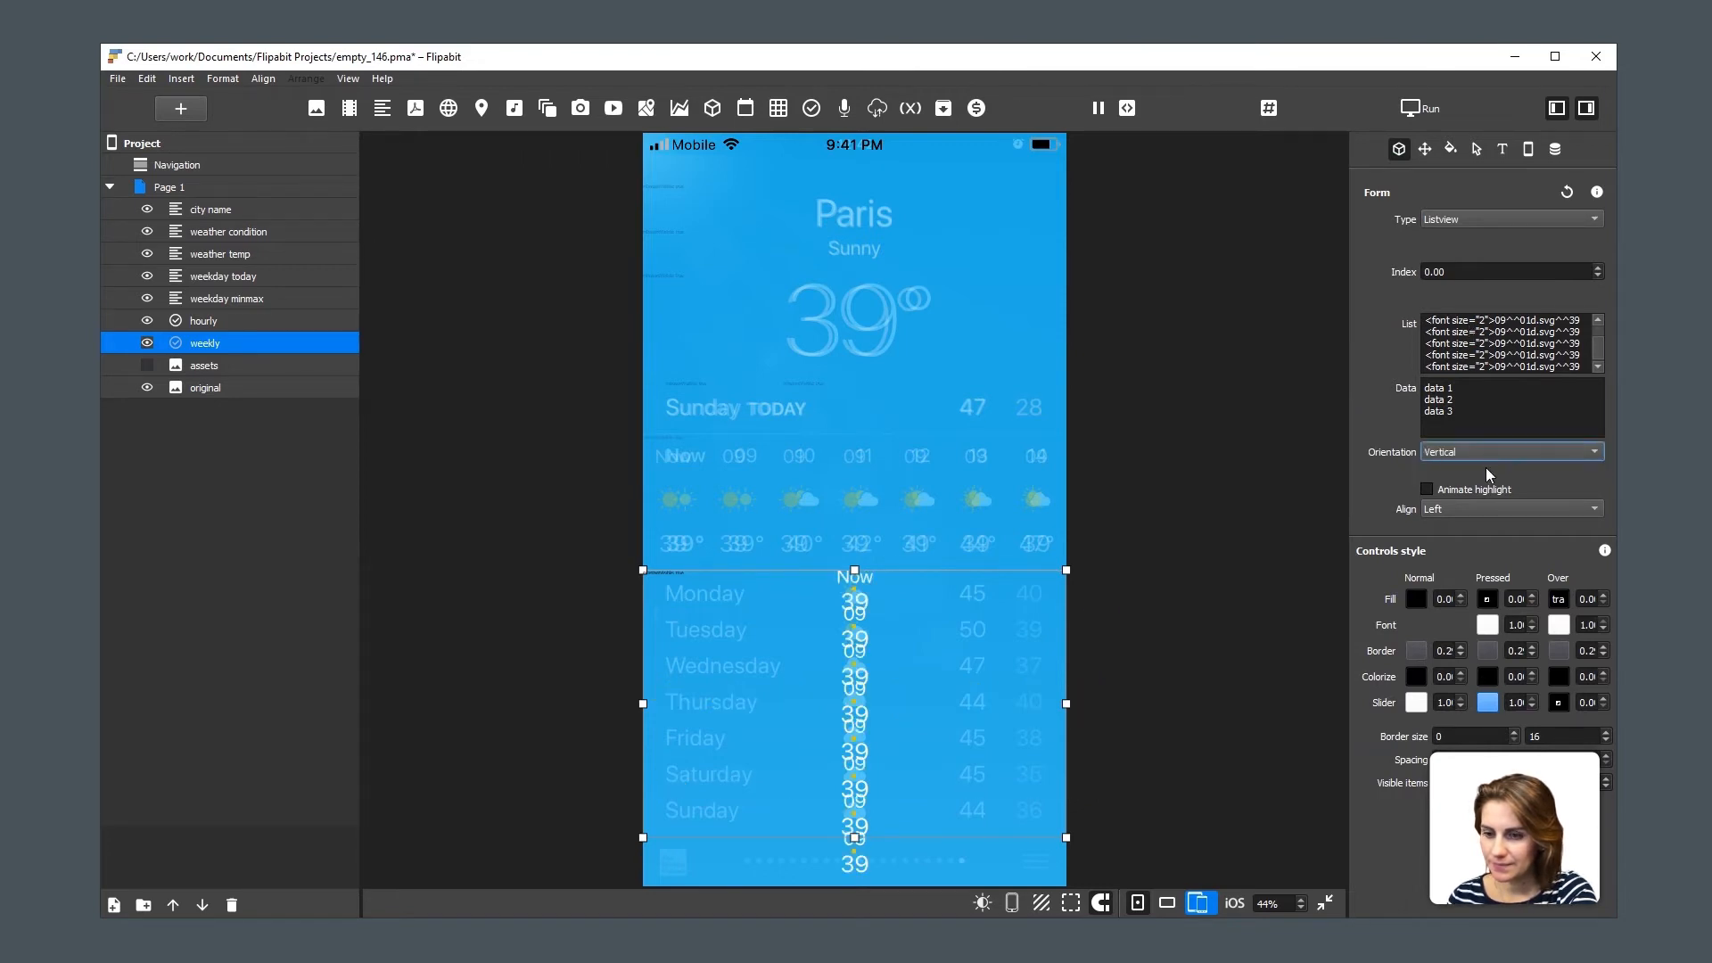
# Replace all of the weekly list's entries with a single entry reading Monday.
pyautogui.click(1454, 339)
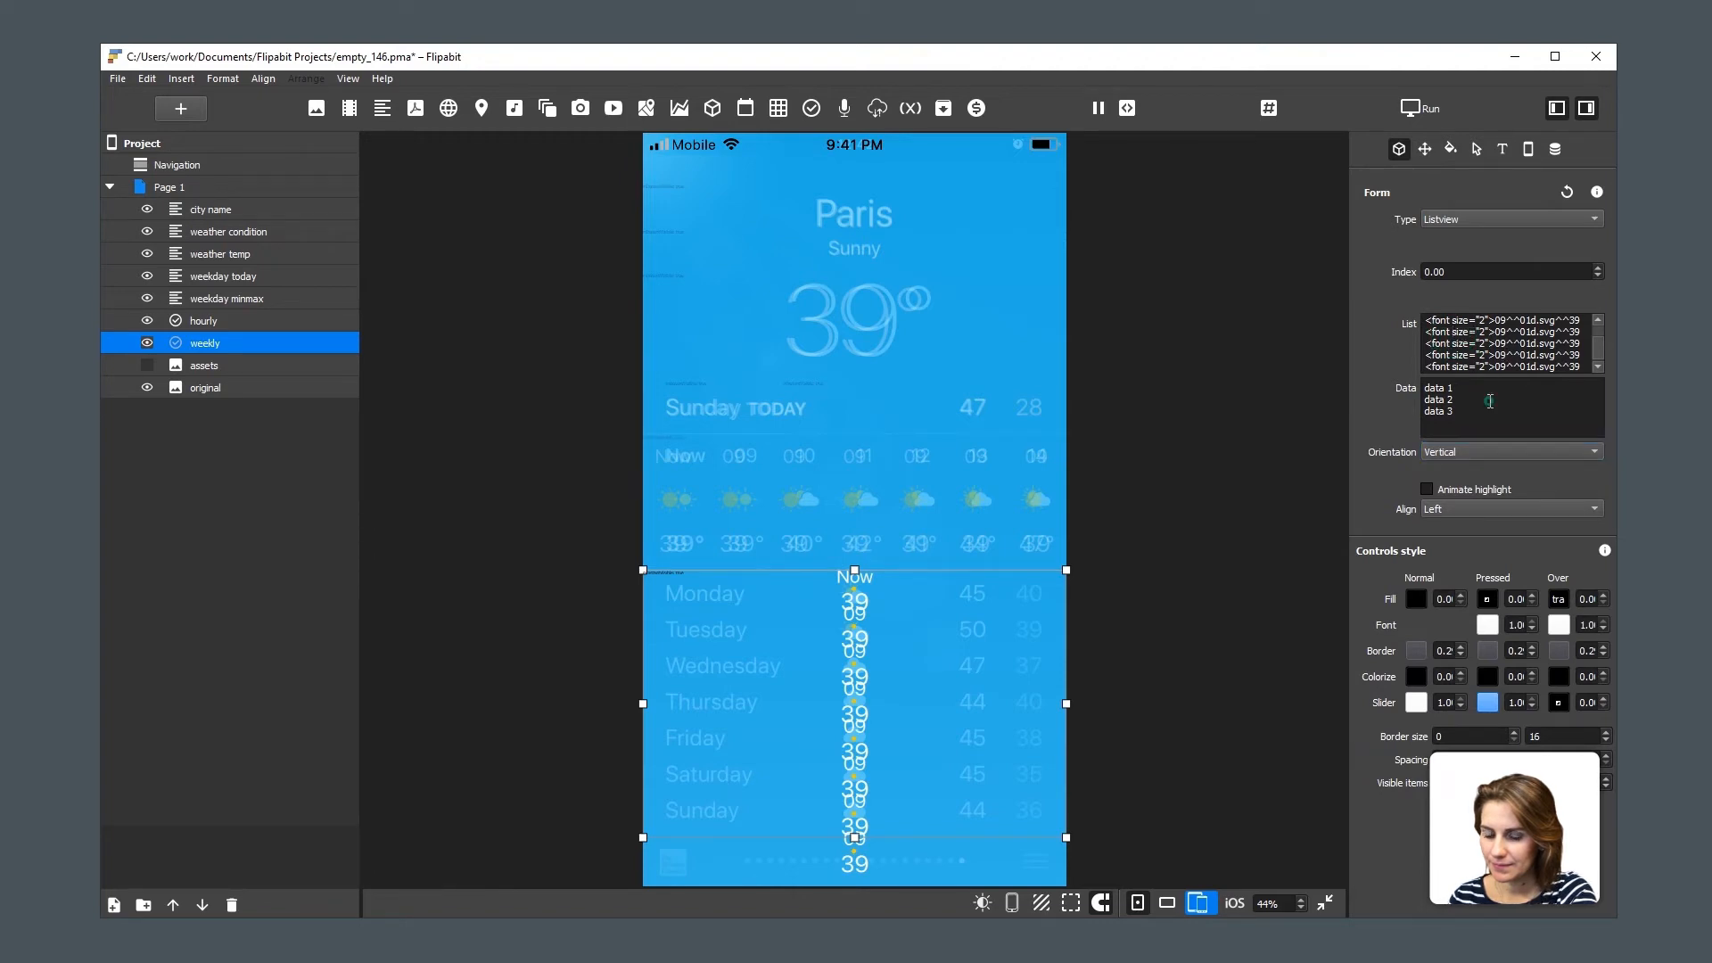
pyautogui.hotkey('ctrl', 'a')
pyautogui.write('Mon')
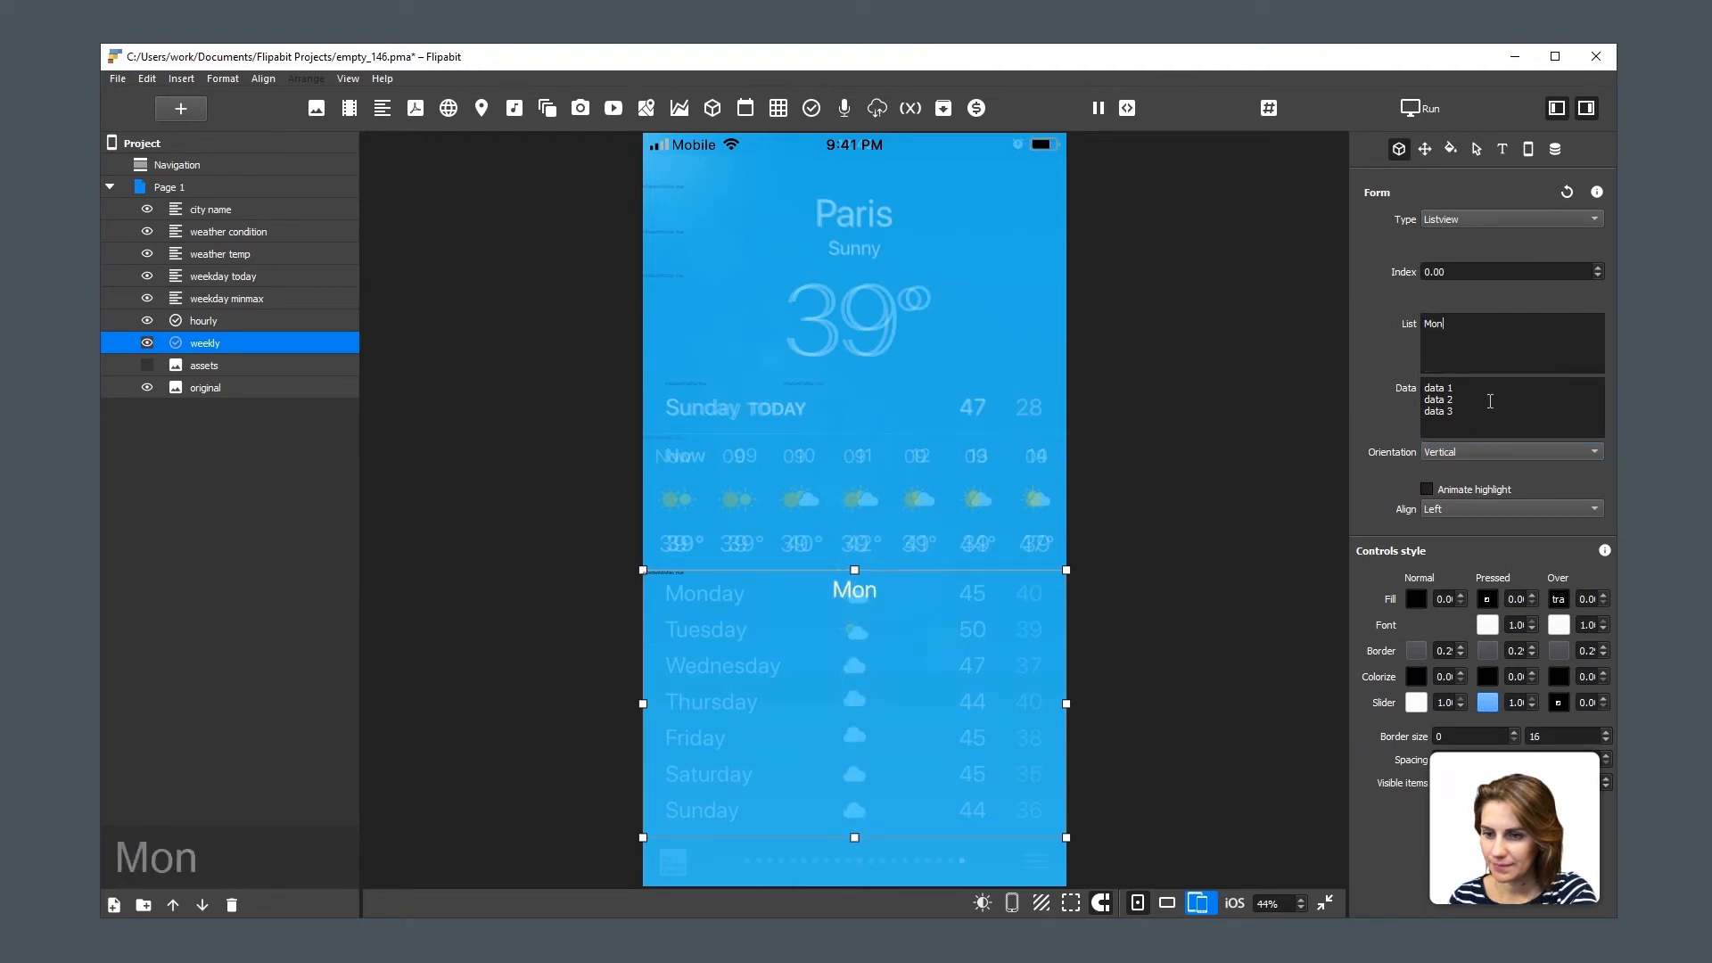
pyautogui.write('day')
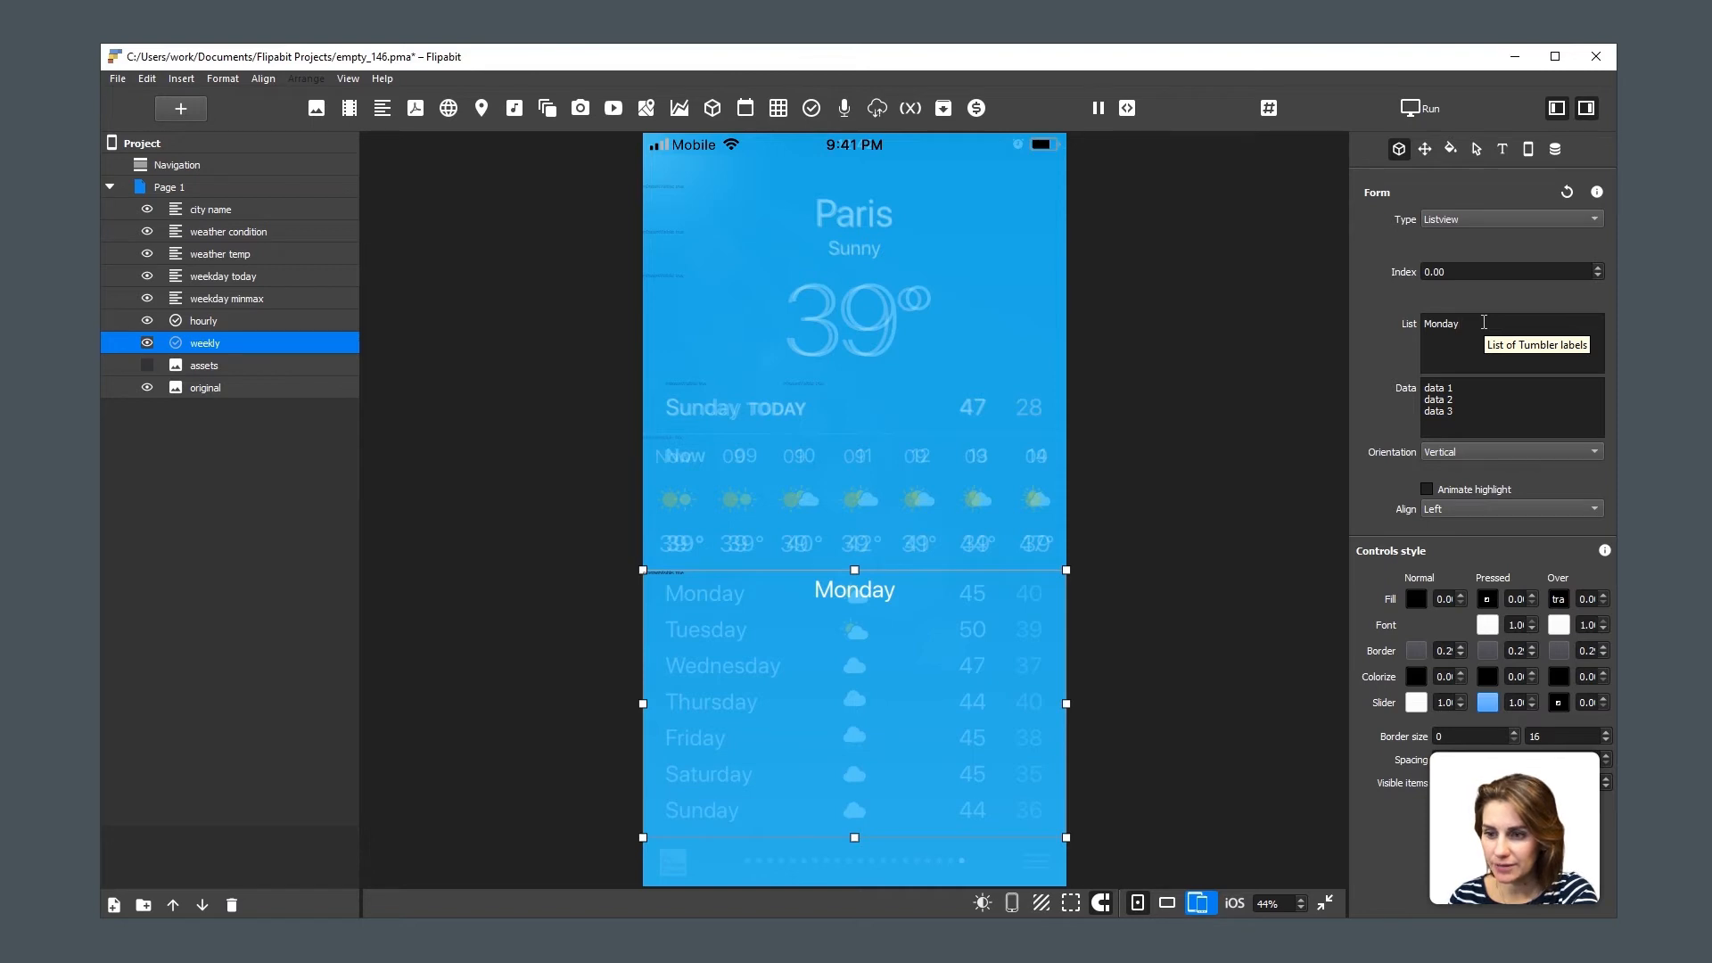
# Extend the weekly list's Monday entry with the || separator and the 01d.svg file name copied from the assets image.
pyautogui.write('||')
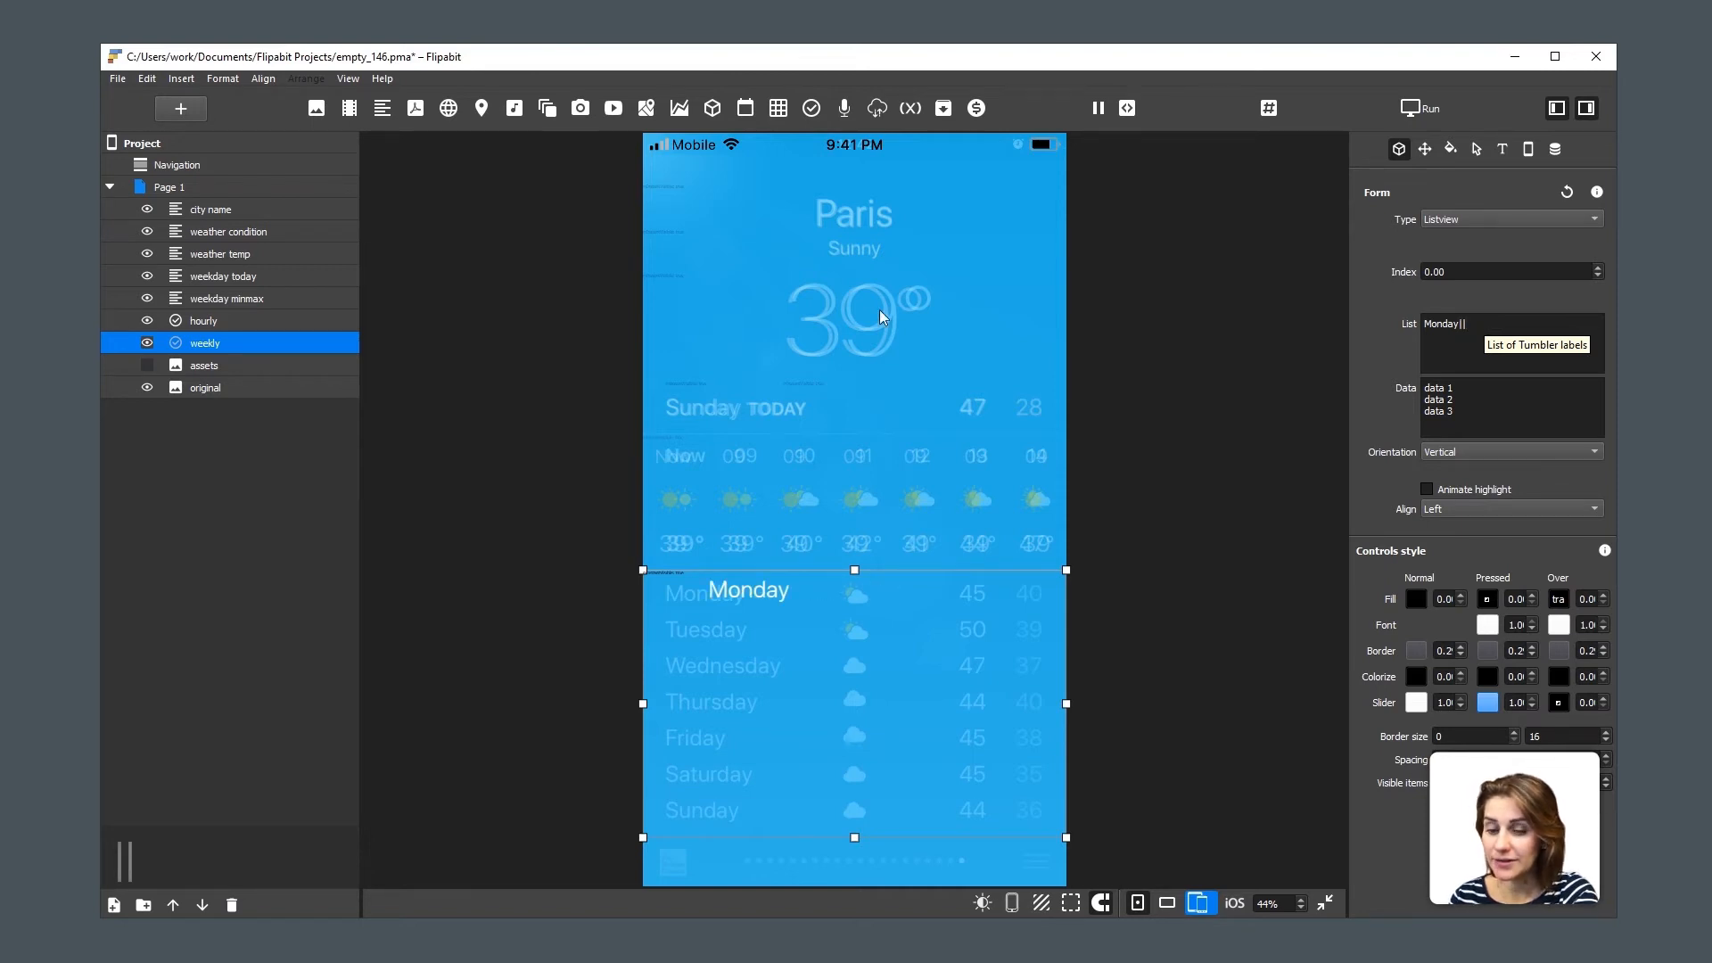
pyautogui.click(212, 389)
pyautogui.click(214, 366)
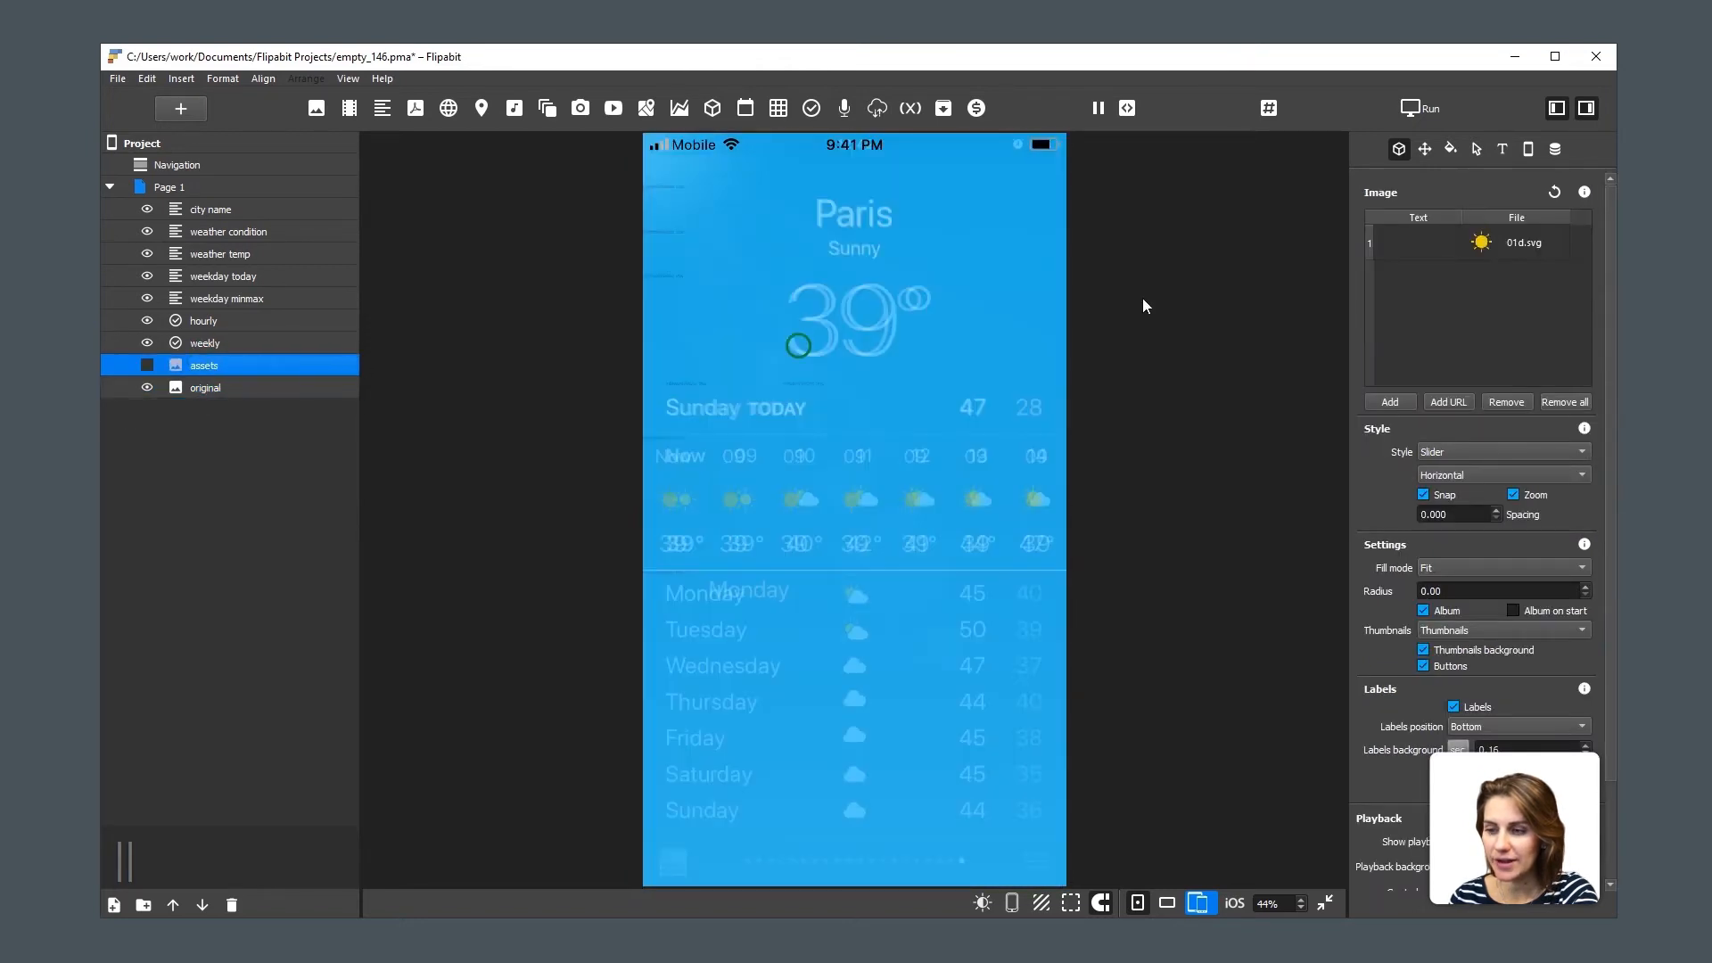
pyautogui.rightClick(1511, 234)
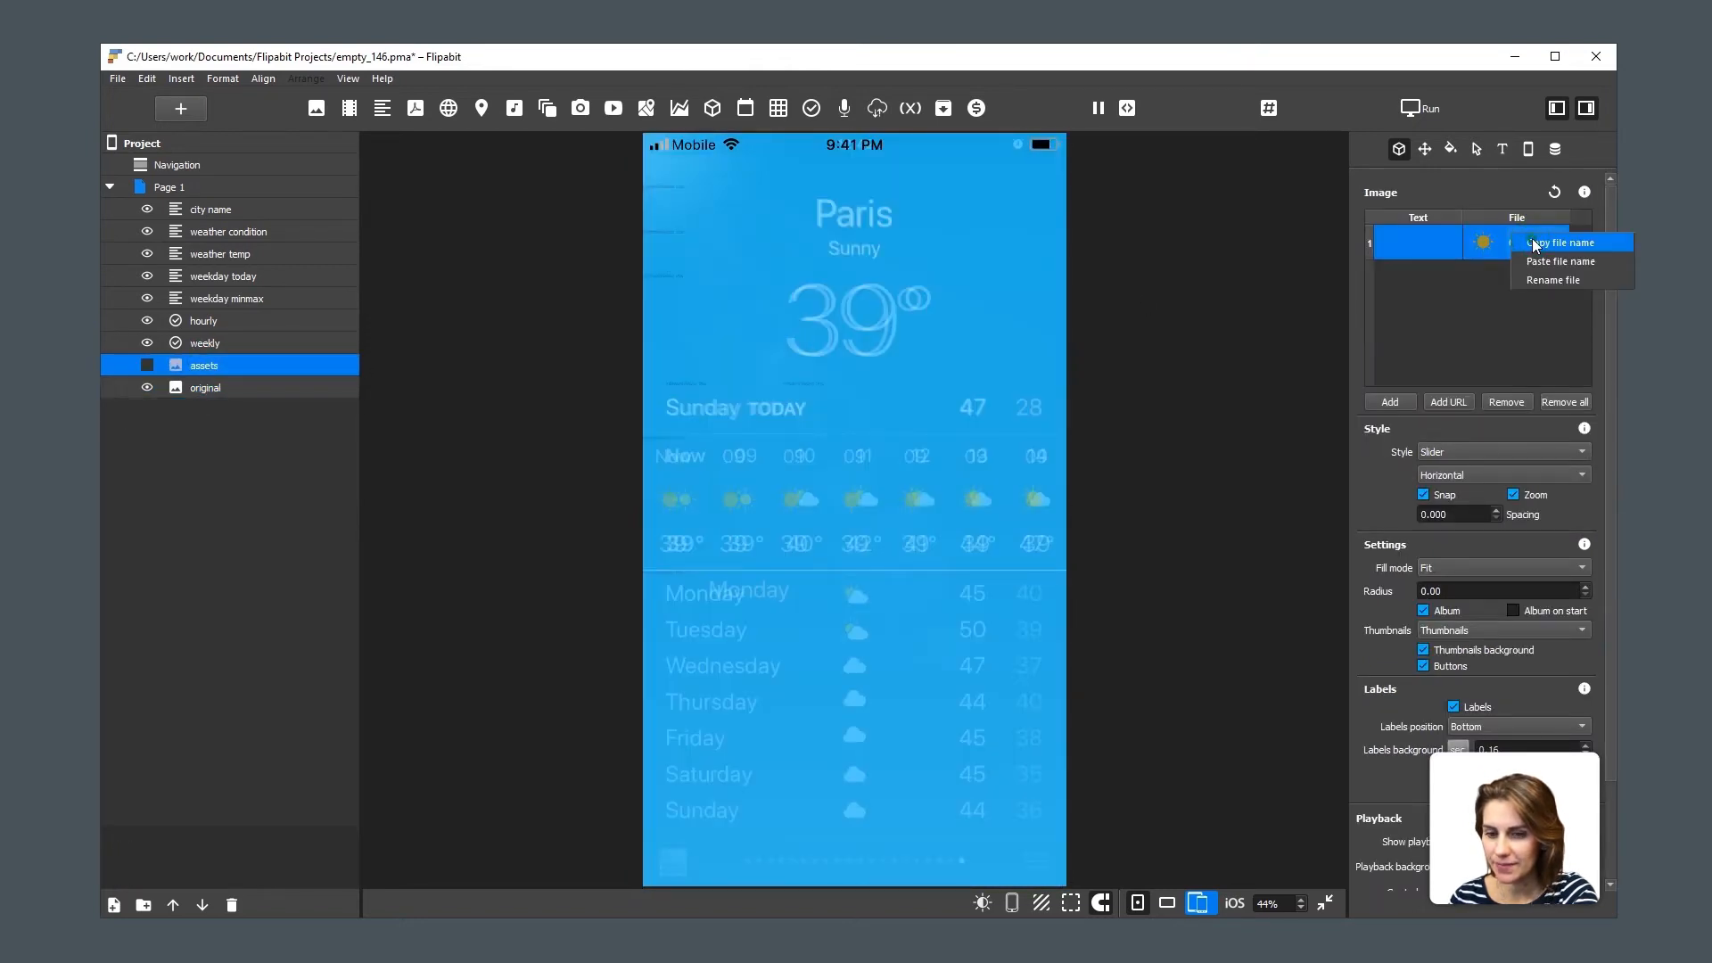
pyautogui.click(1533, 243)
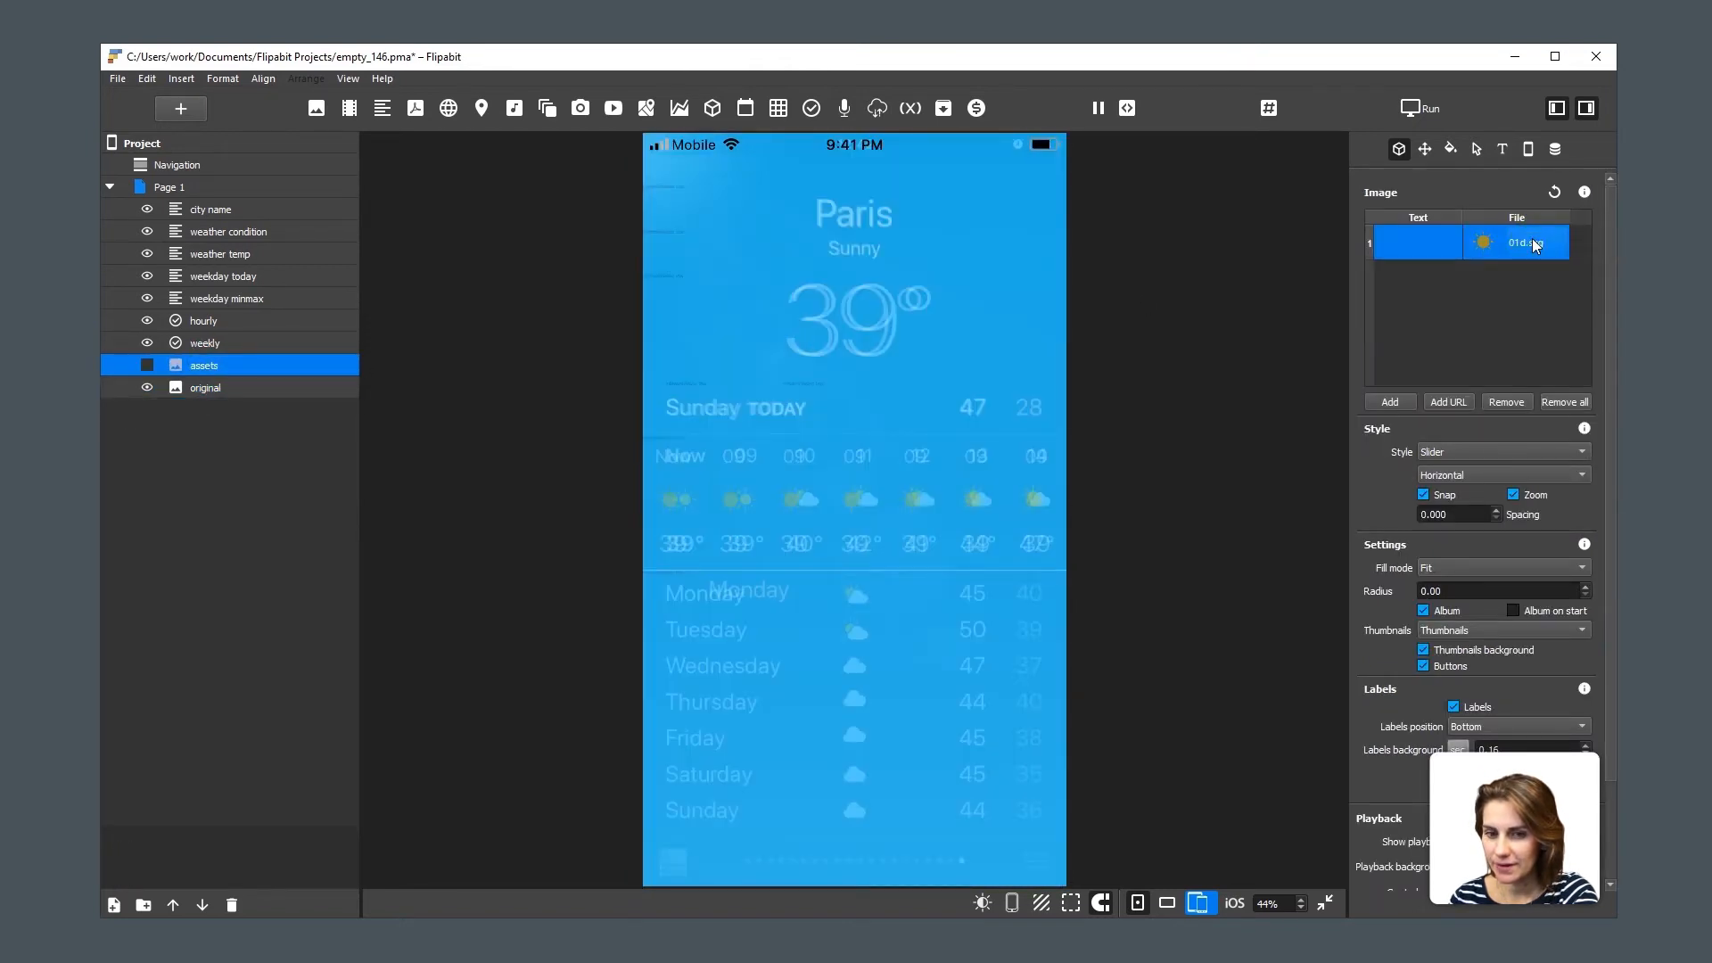
pyautogui.click(204, 344)
pyautogui.rightClick(1480, 323)
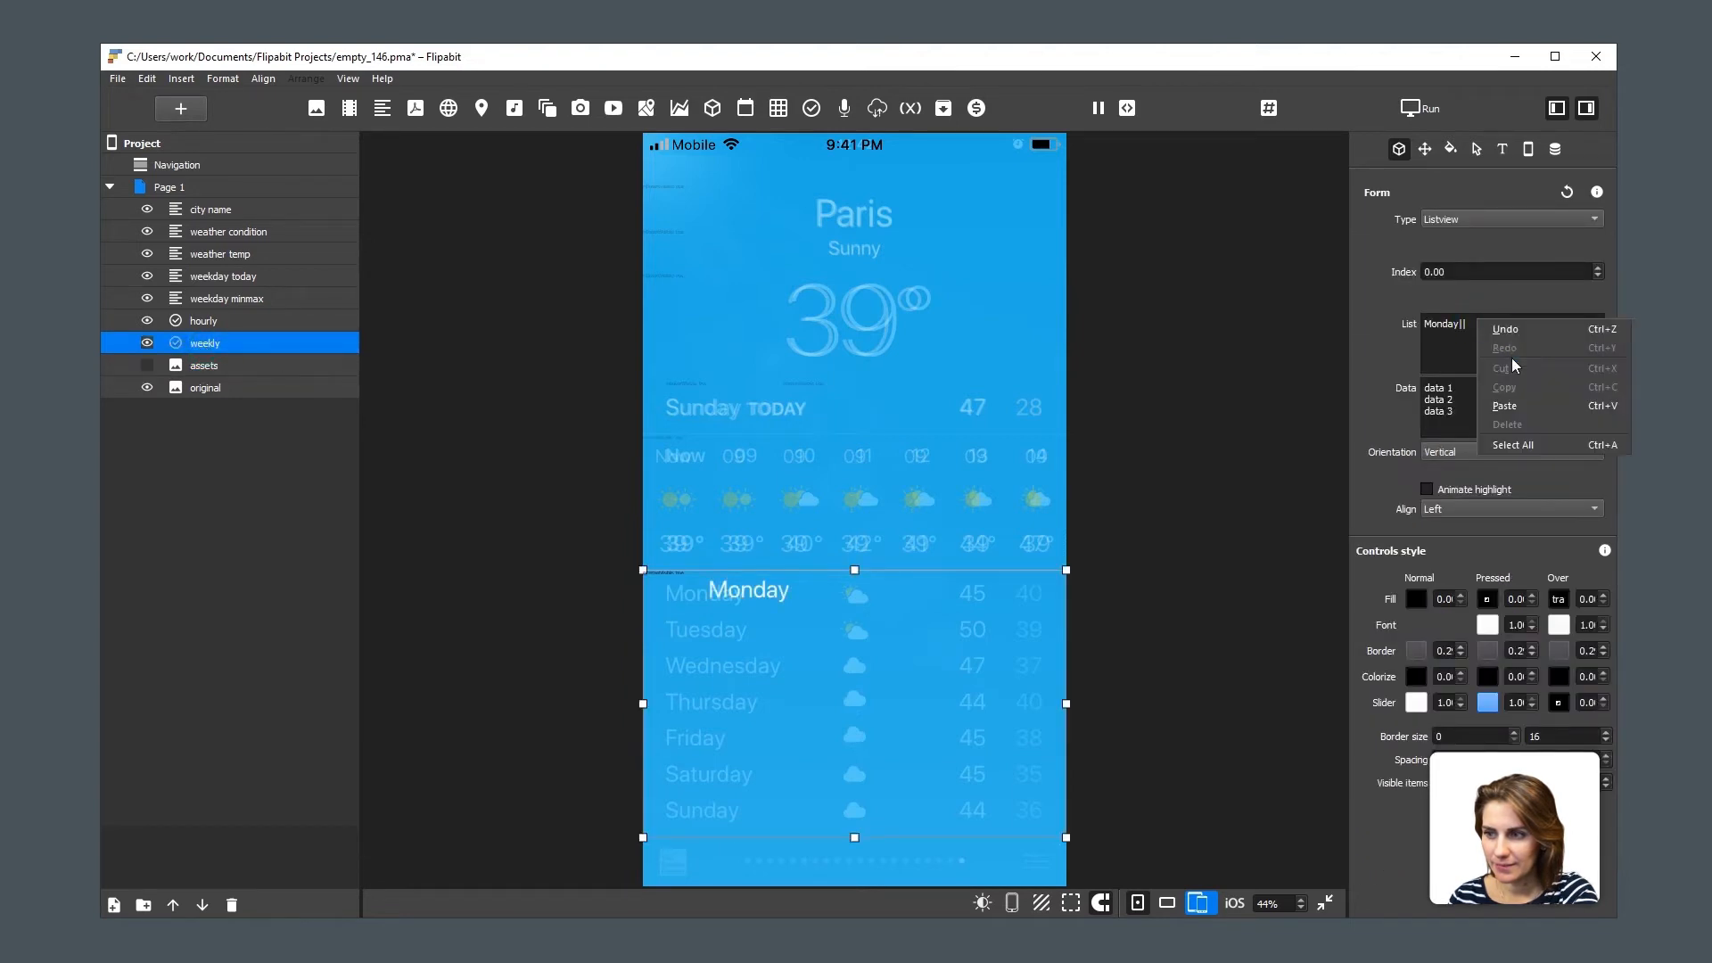
pyautogui.click(1514, 409)
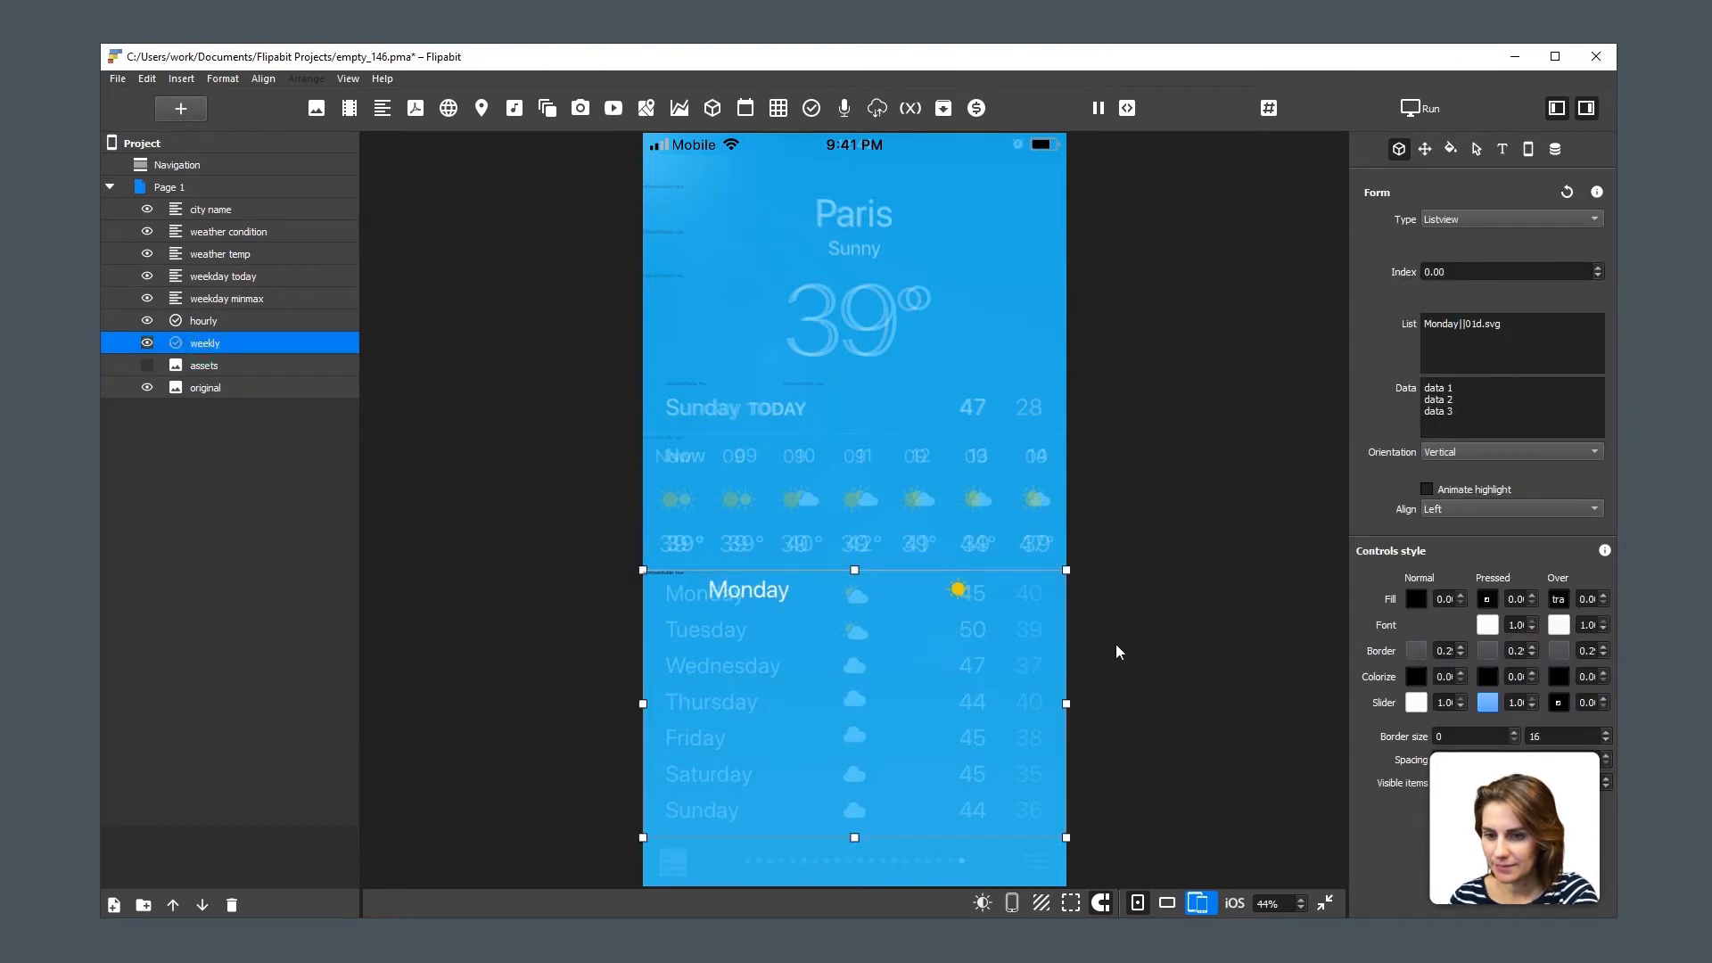
# Left-align the weekly list's text horizontally and narrow the list from both sides so Monday and its icon match the reference columns.
pyautogui.moveTo(1067, 704); pyautogui.dragTo(925, 695)
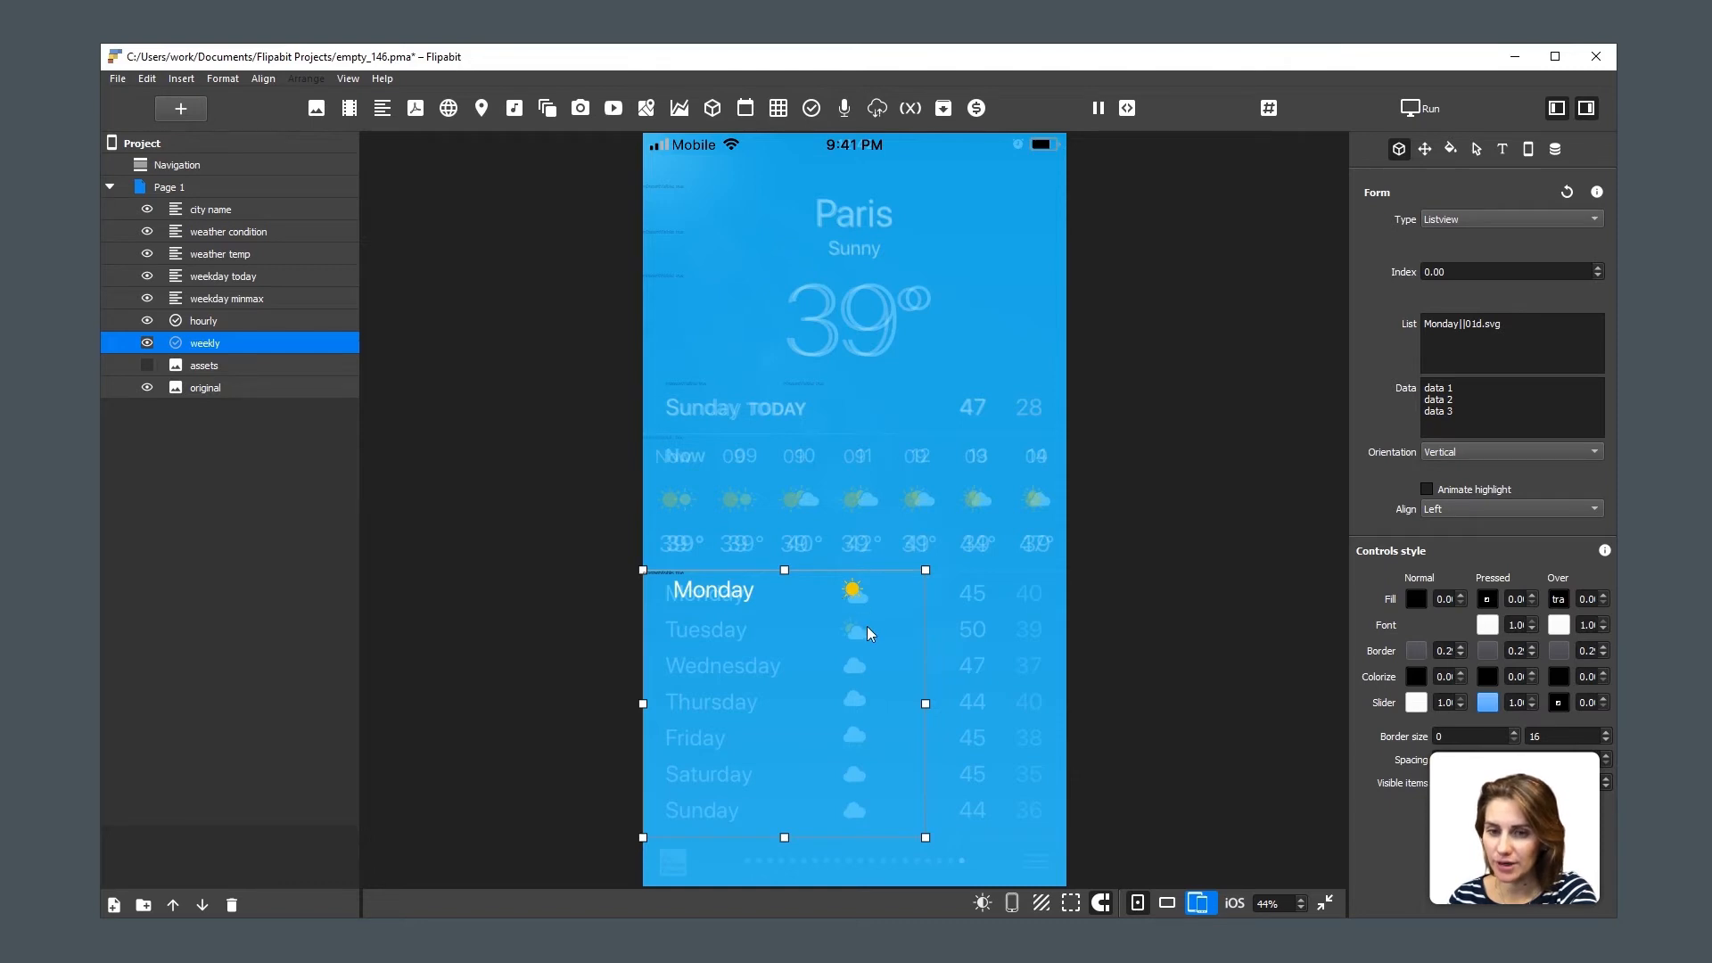
pyautogui.click(1503, 149)
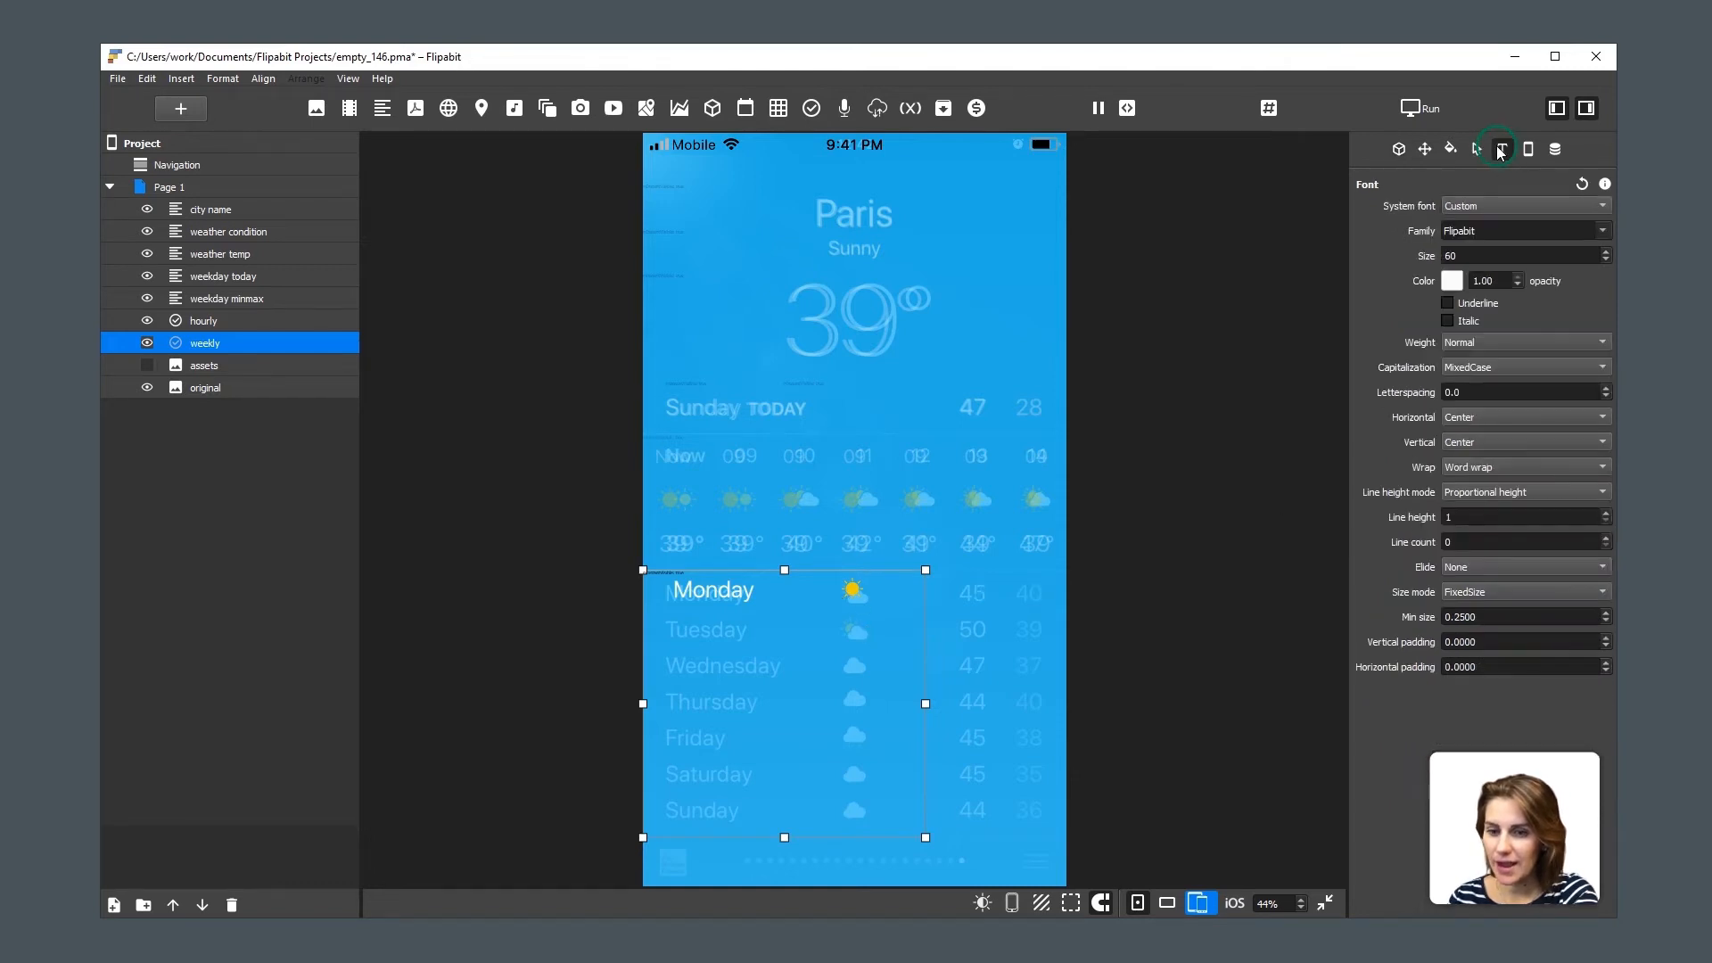
pyautogui.click(1468, 419)
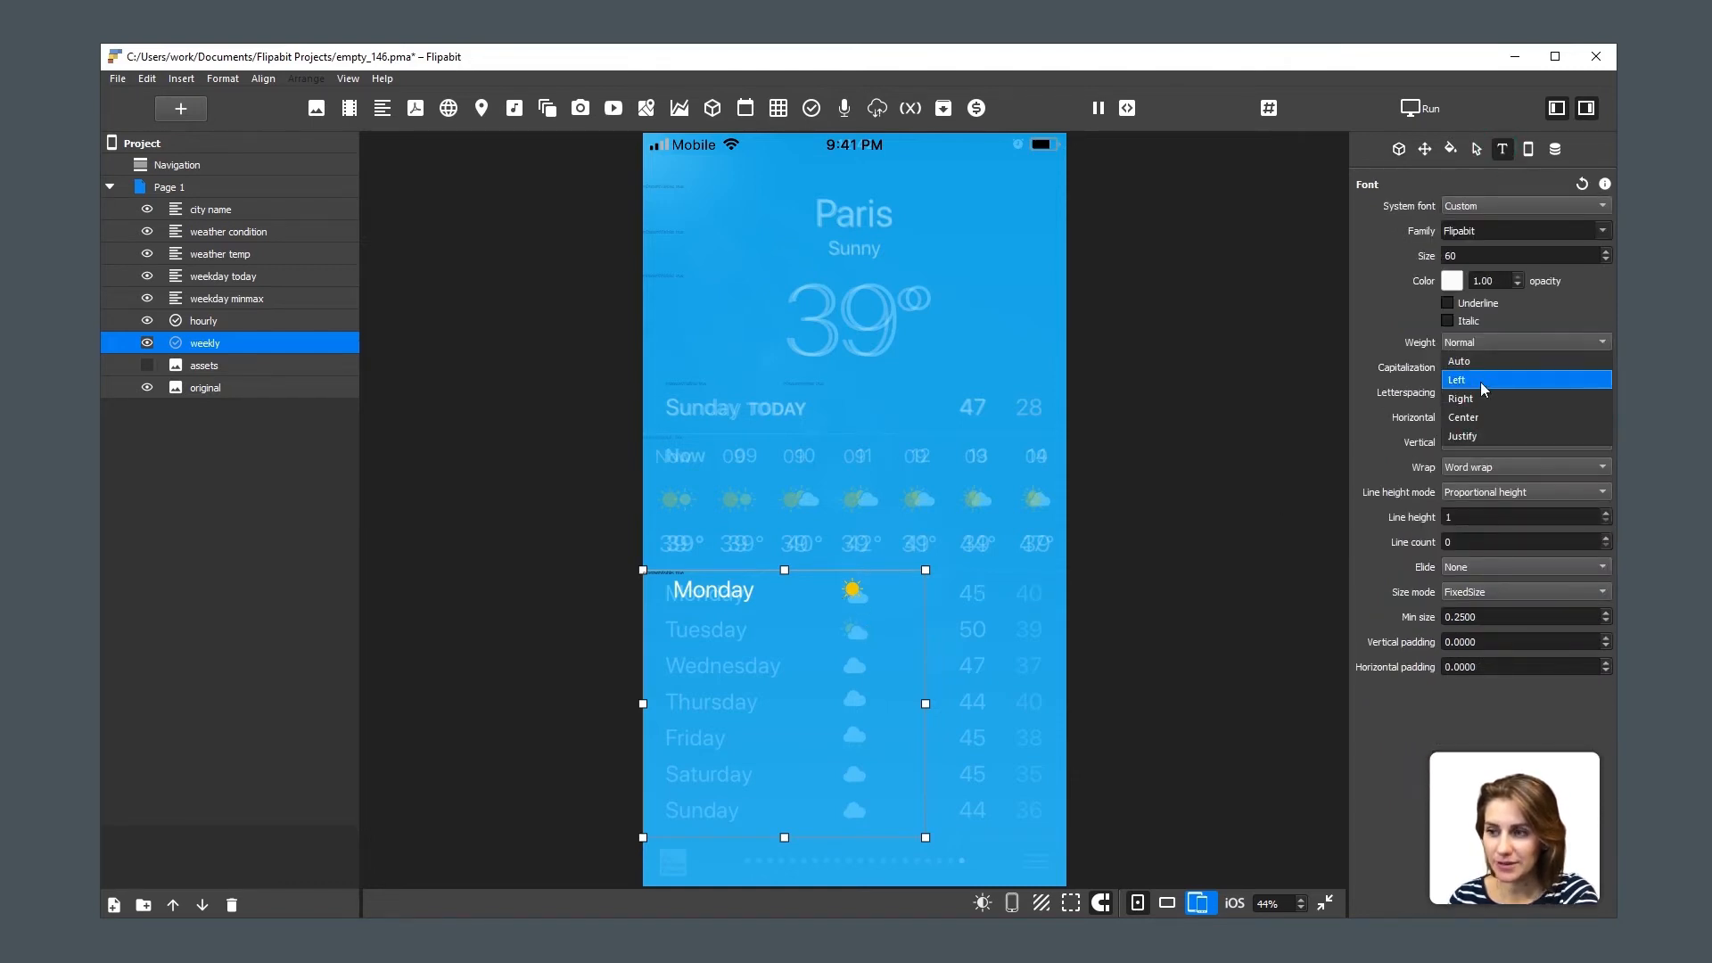
pyautogui.click(1481, 382)
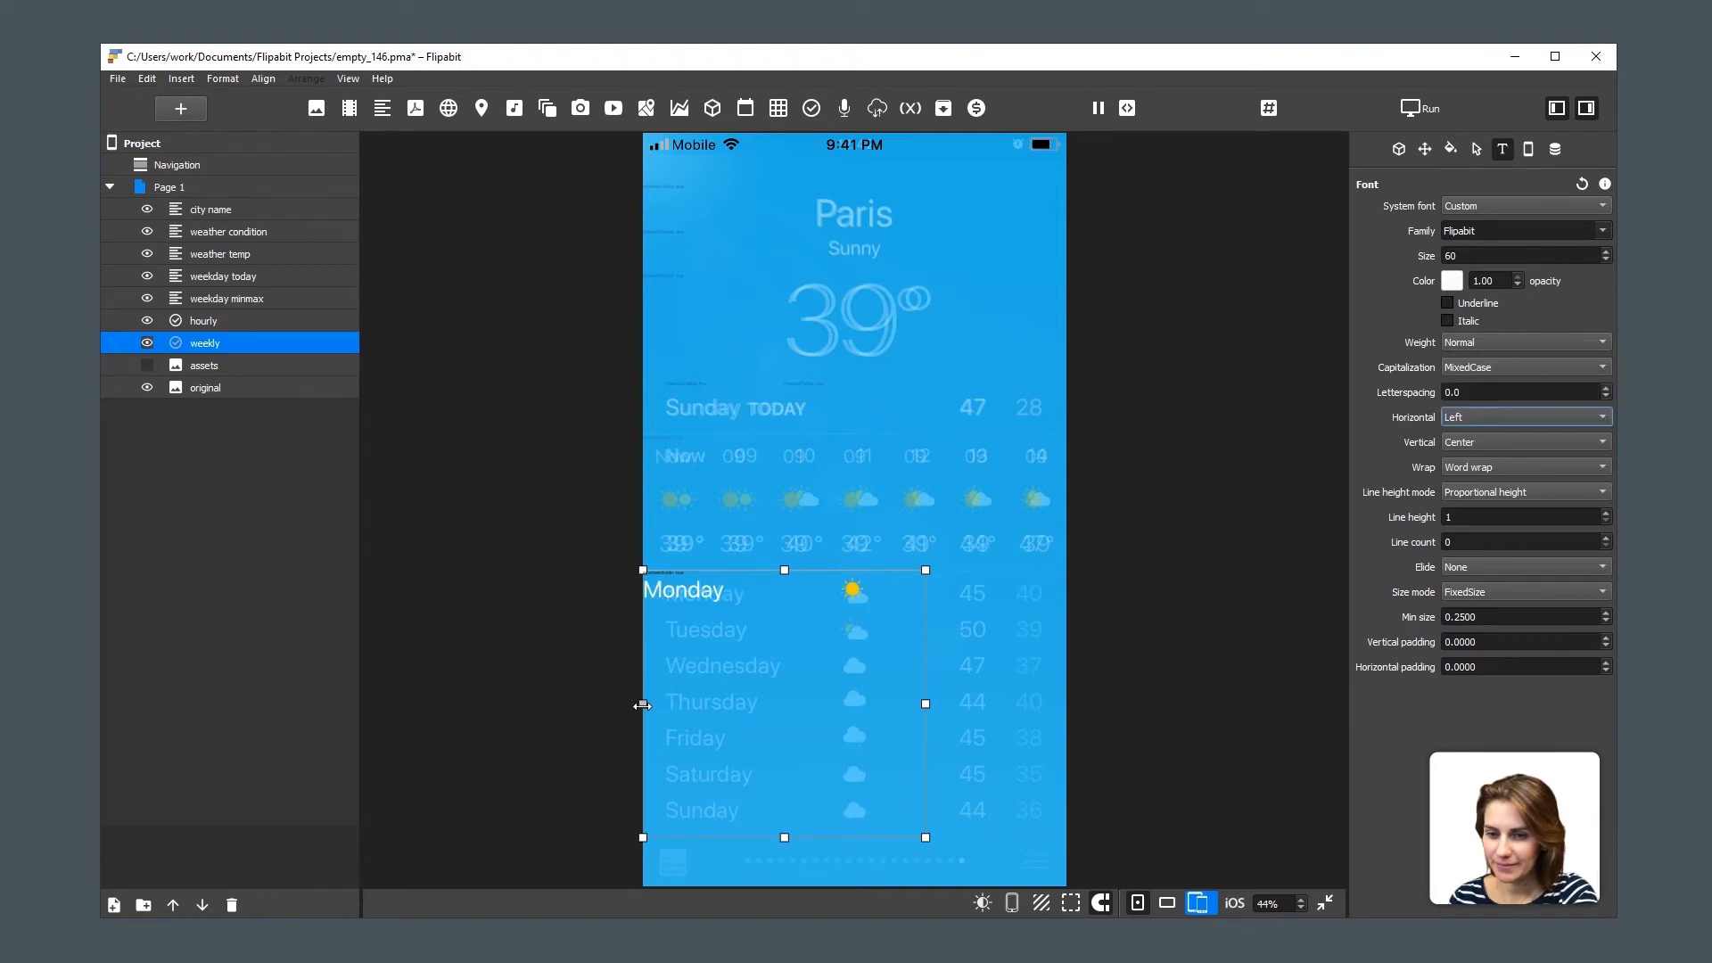
pyautogui.moveTo(642, 706); pyautogui.dragTo(662, 705)
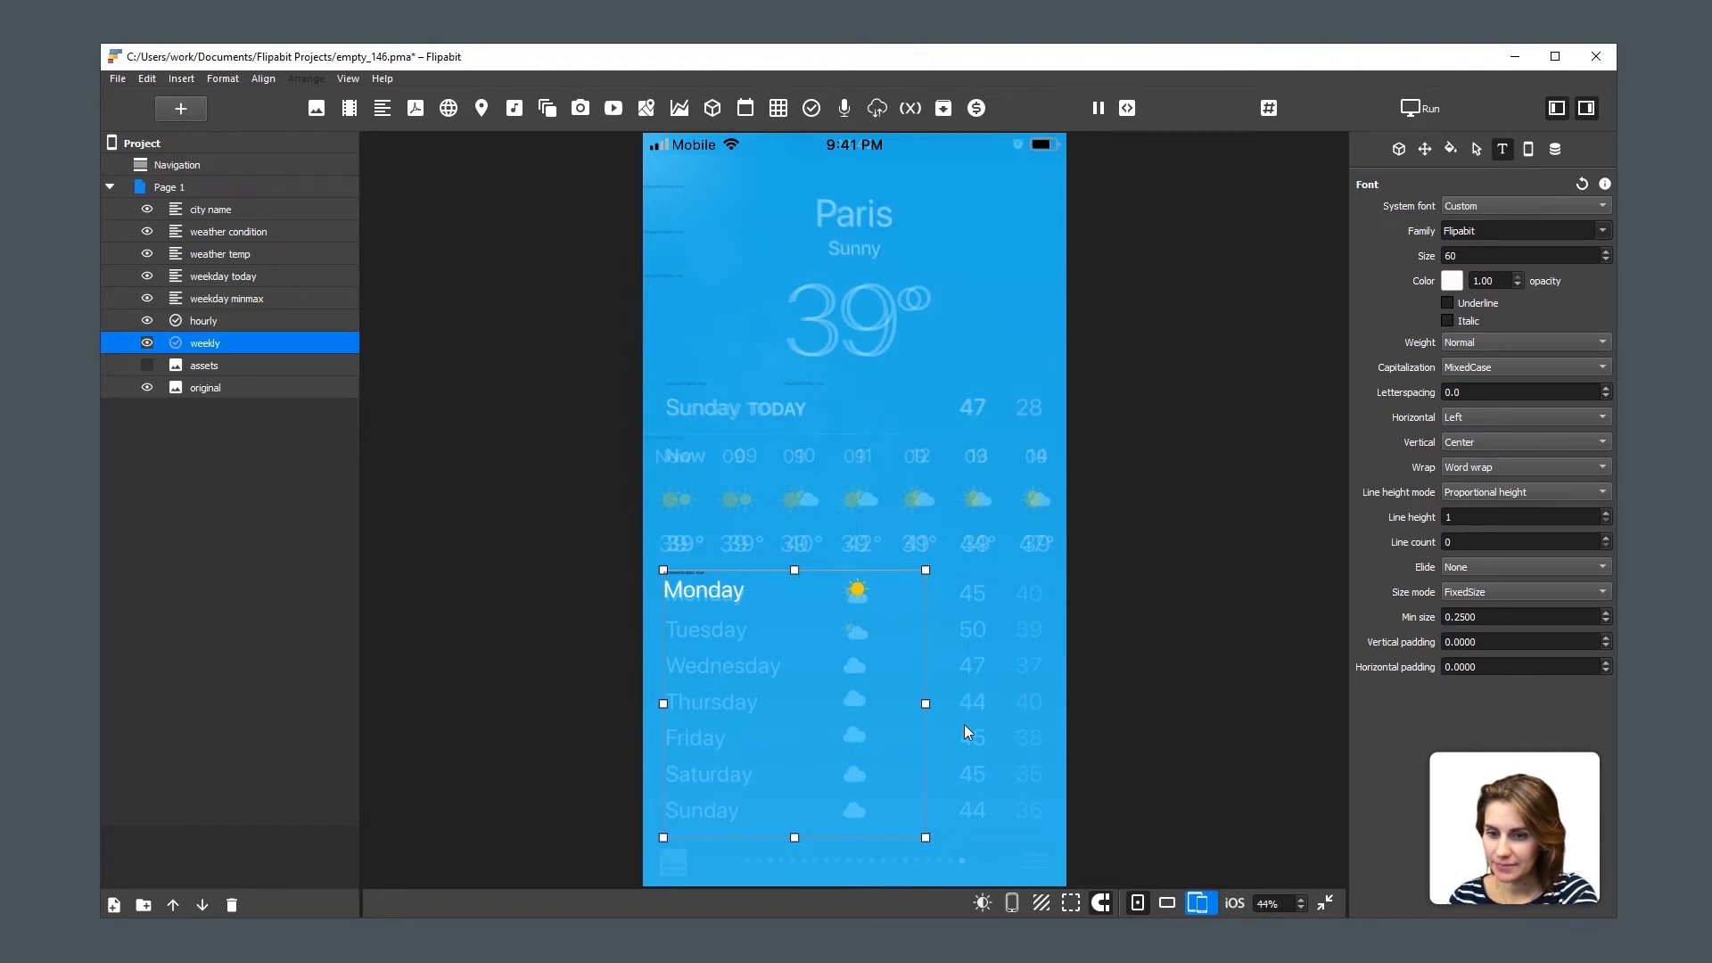
# Repeat the Monday||01d.svg entry in the weekly list until it has seven rows, one per weekday.
pyautogui.click(1399, 149)
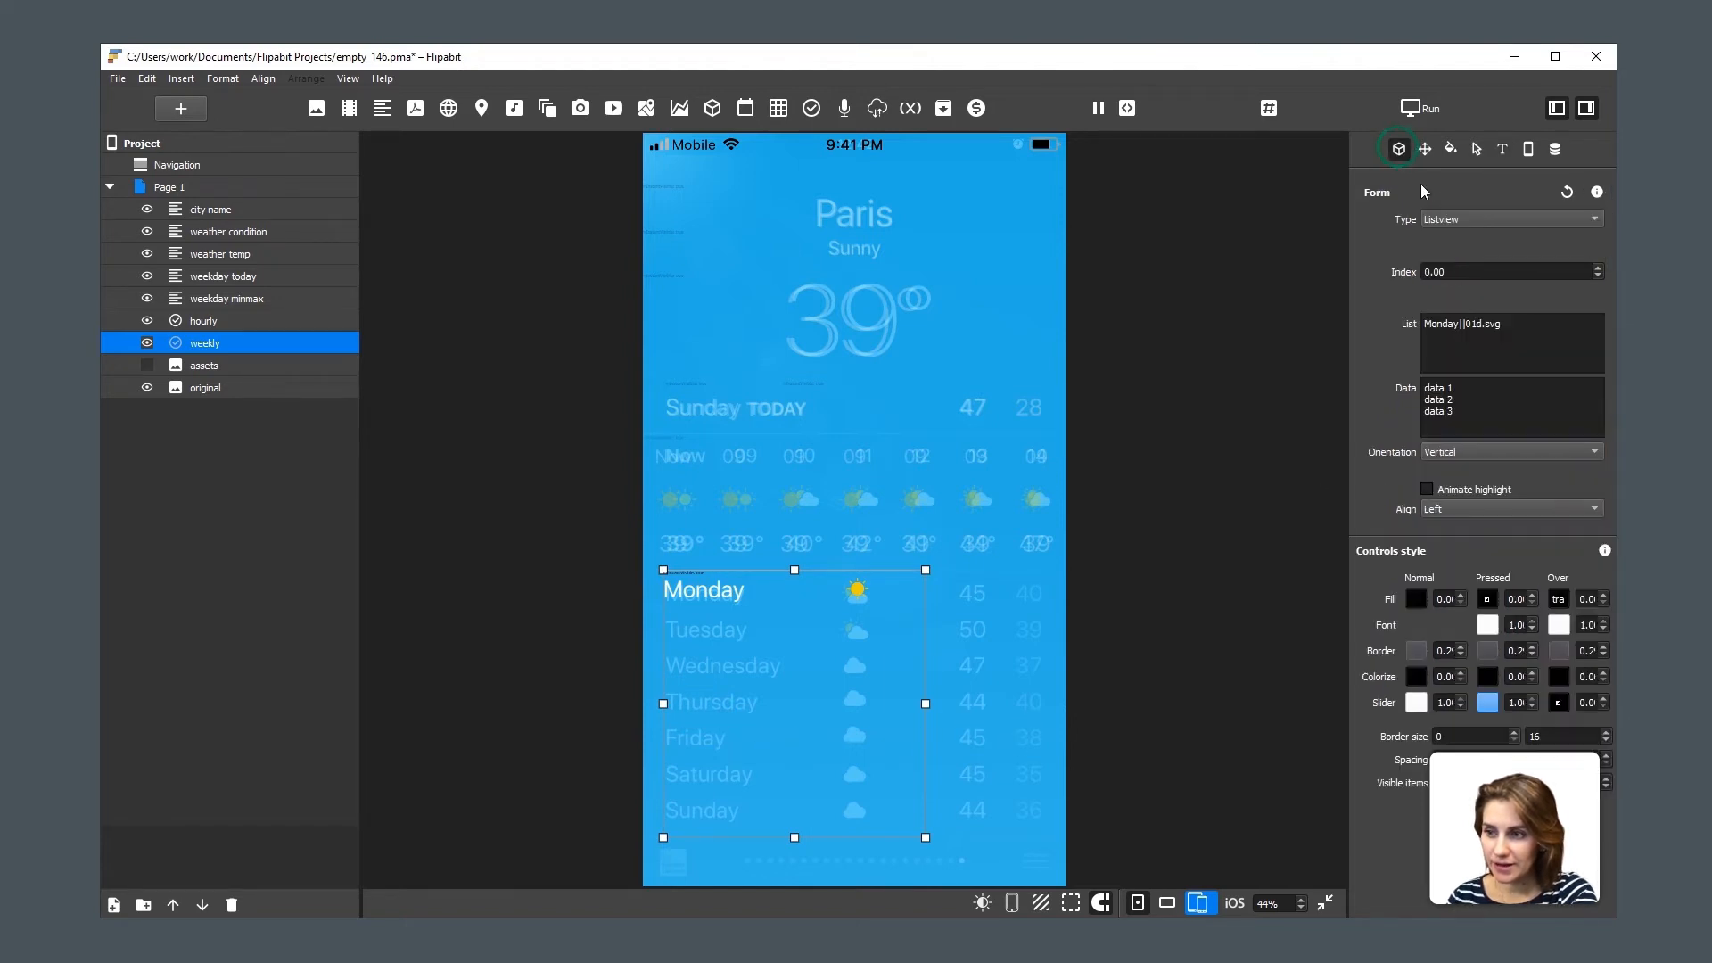
pyautogui.hotkey('ctrl', 'a')
pyautogui.hotkey('ctrl', 'c')
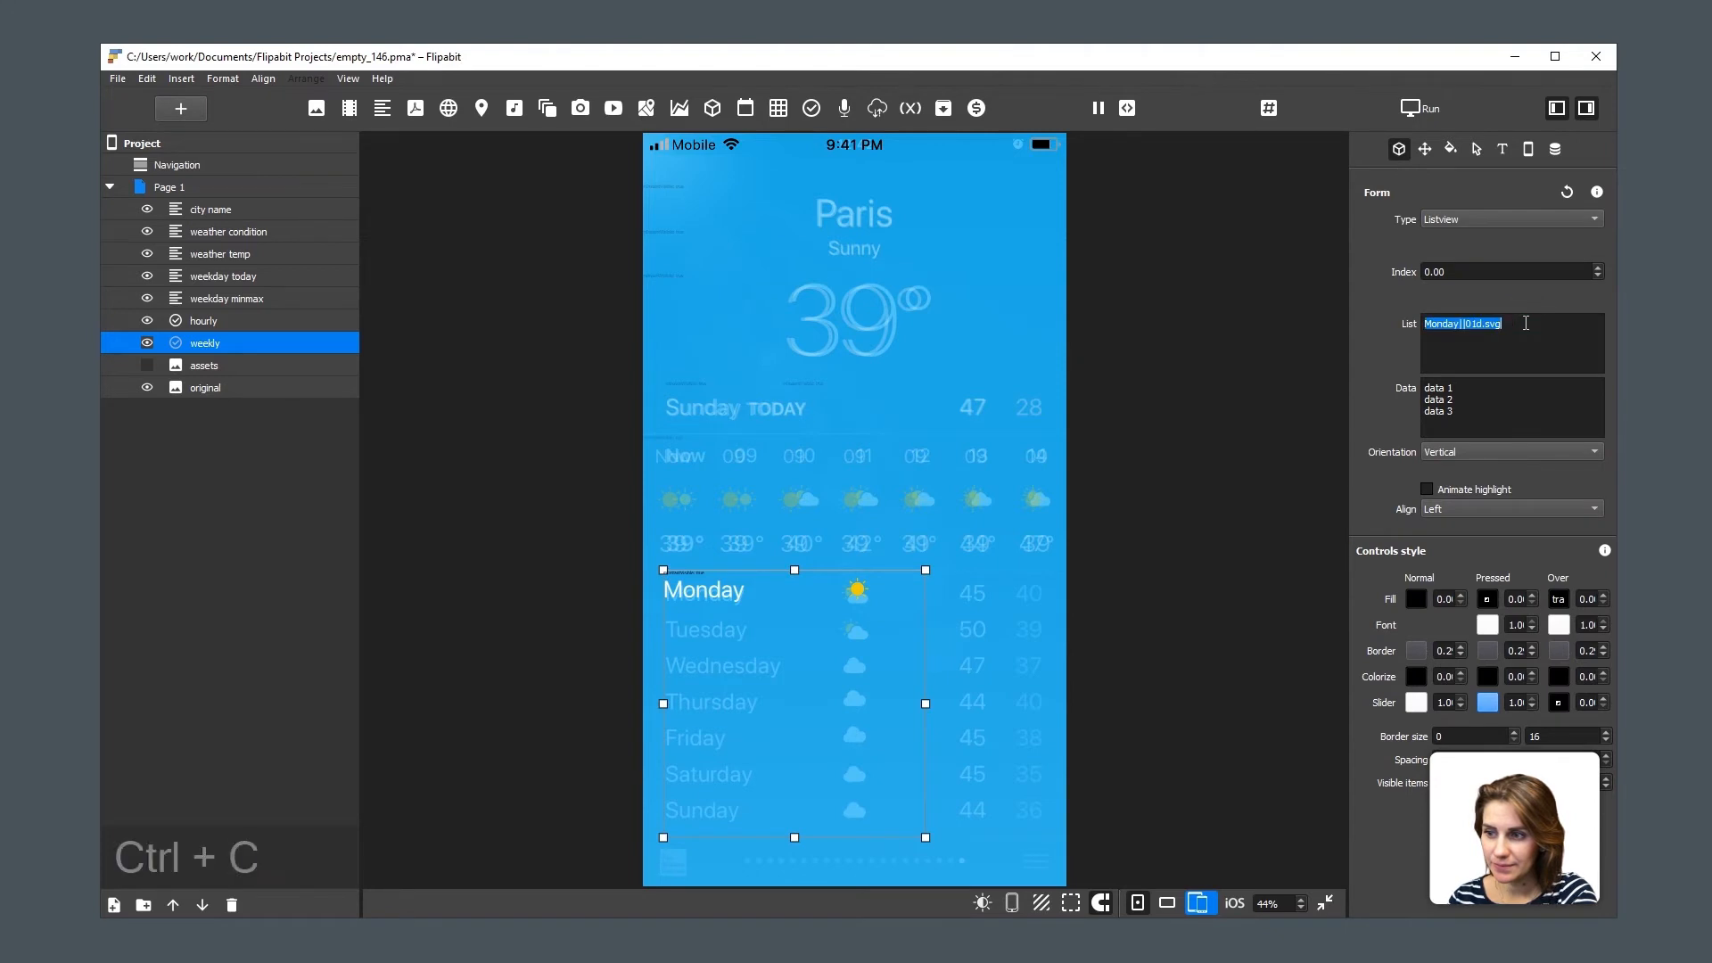
pyautogui.press('End')
pyautogui.press('Return')
pyautogui.hotkey('ctrl', 'v')
pyautogui.press('Return')
pyautogui.hotkey('ctrl', 'v')
pyautogui.press('Return')
pyautogui.hotkey('ctrl', 'v')
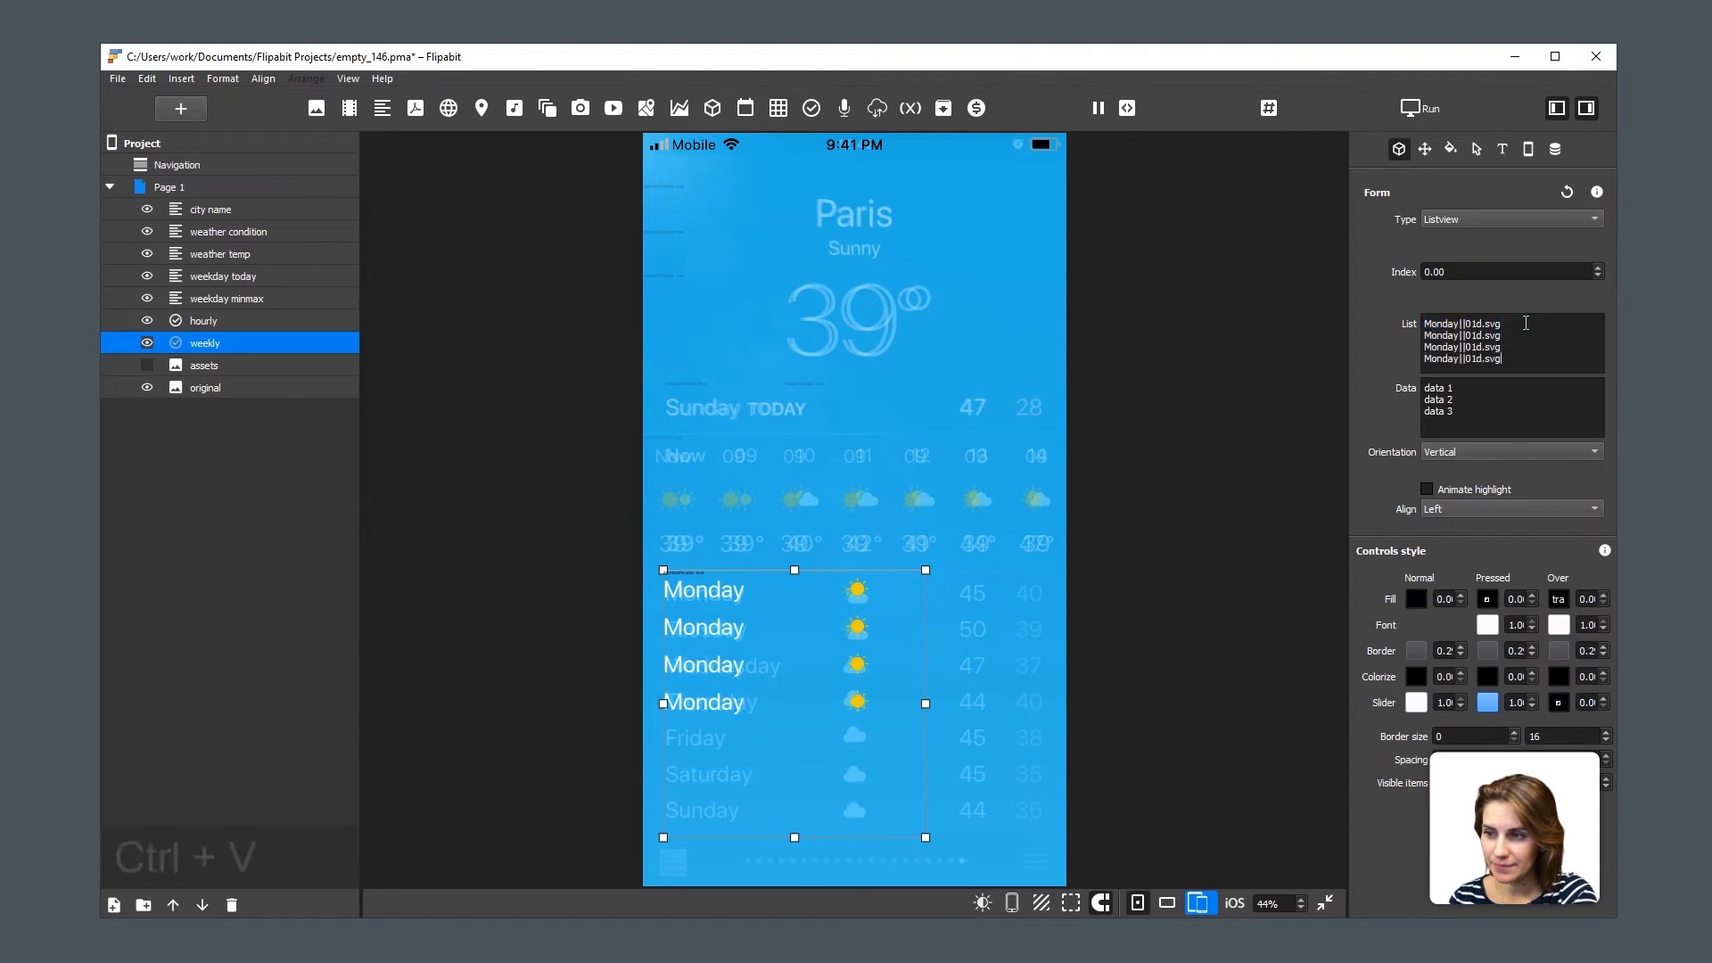
pyautogui.press('Return')
pyautogui.hotkey('ctrl', 'v')
pyautogui.press('Return')
pyautogui.hotkey('ctrl', 'v')
pyautogui.press('Return')
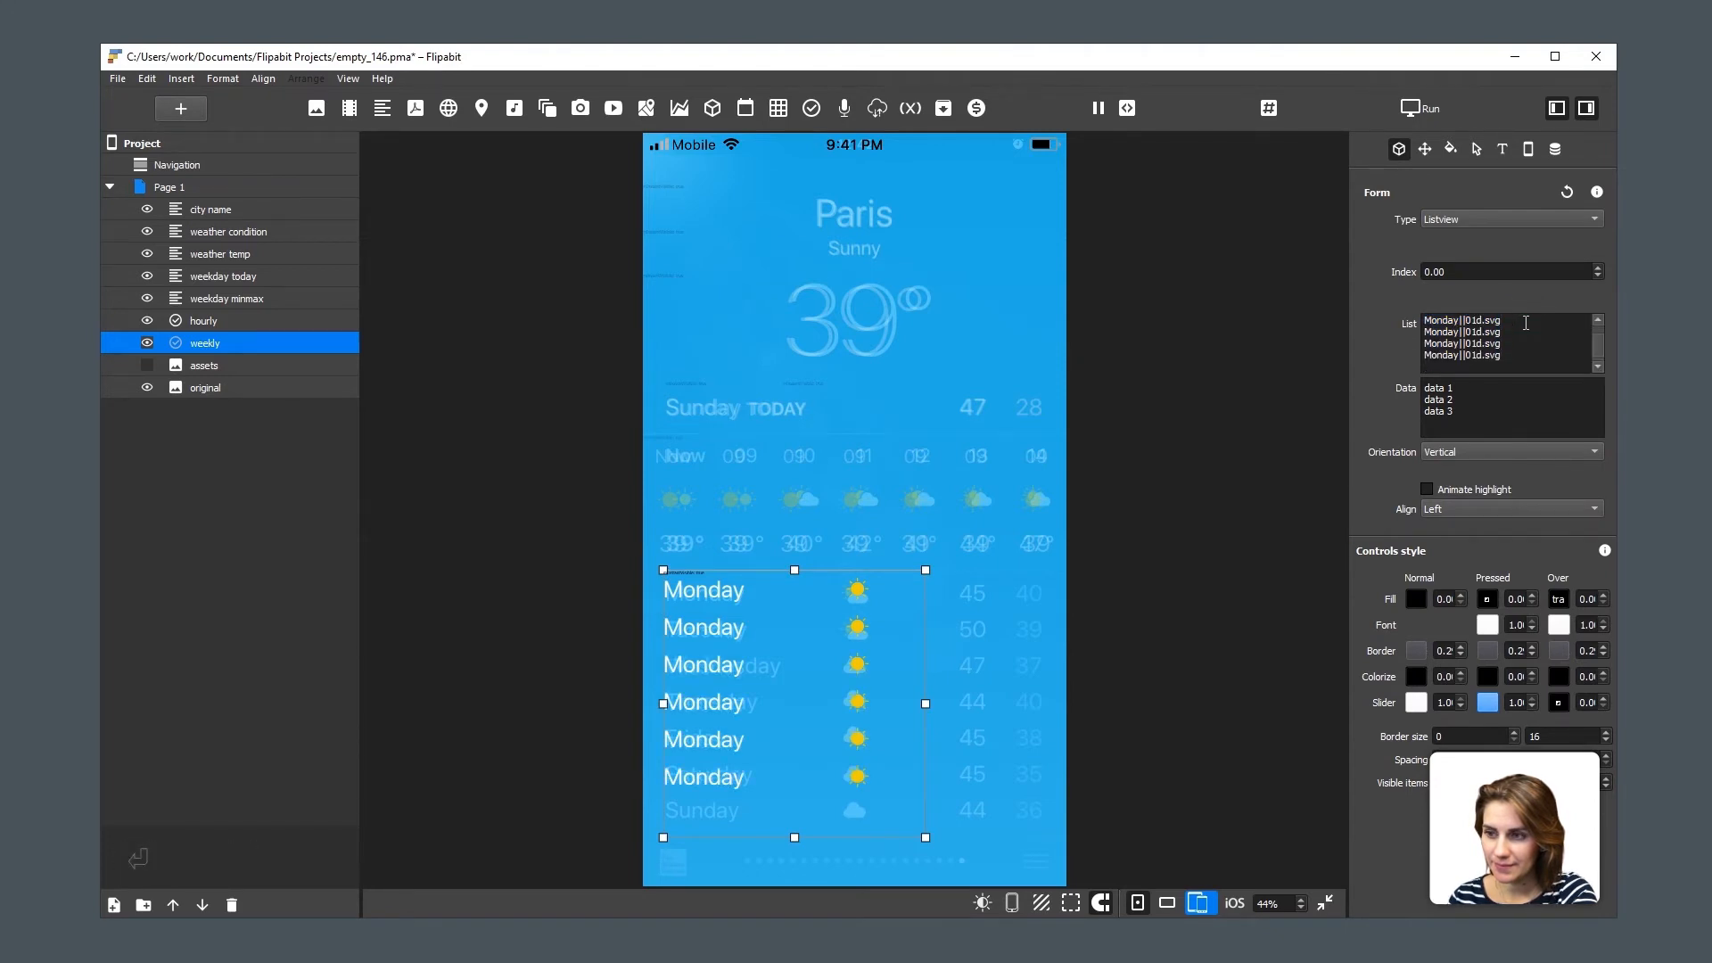
pyautogui.hotkey('ctrl', 'v')
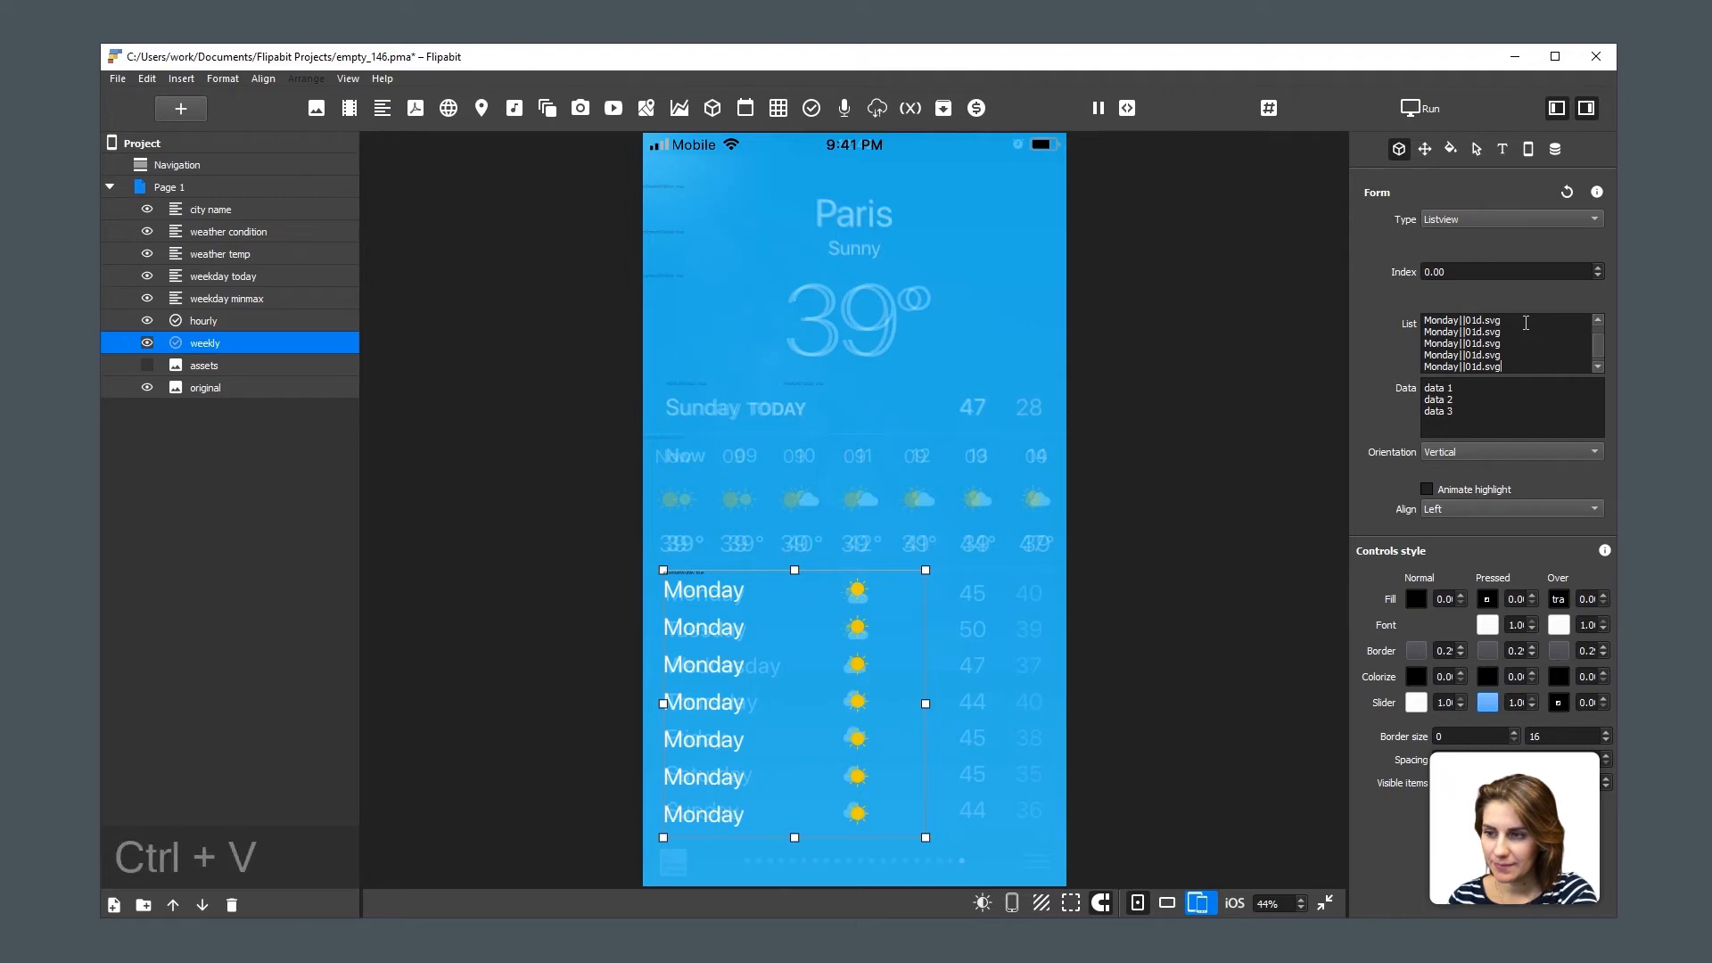
# Set the weekly list's bottom margin to 0.013 and top margin to 0.004 to match the reference row spacing.
pyautogui.click(1451, 150)
pyautogui.click(1611, 770)
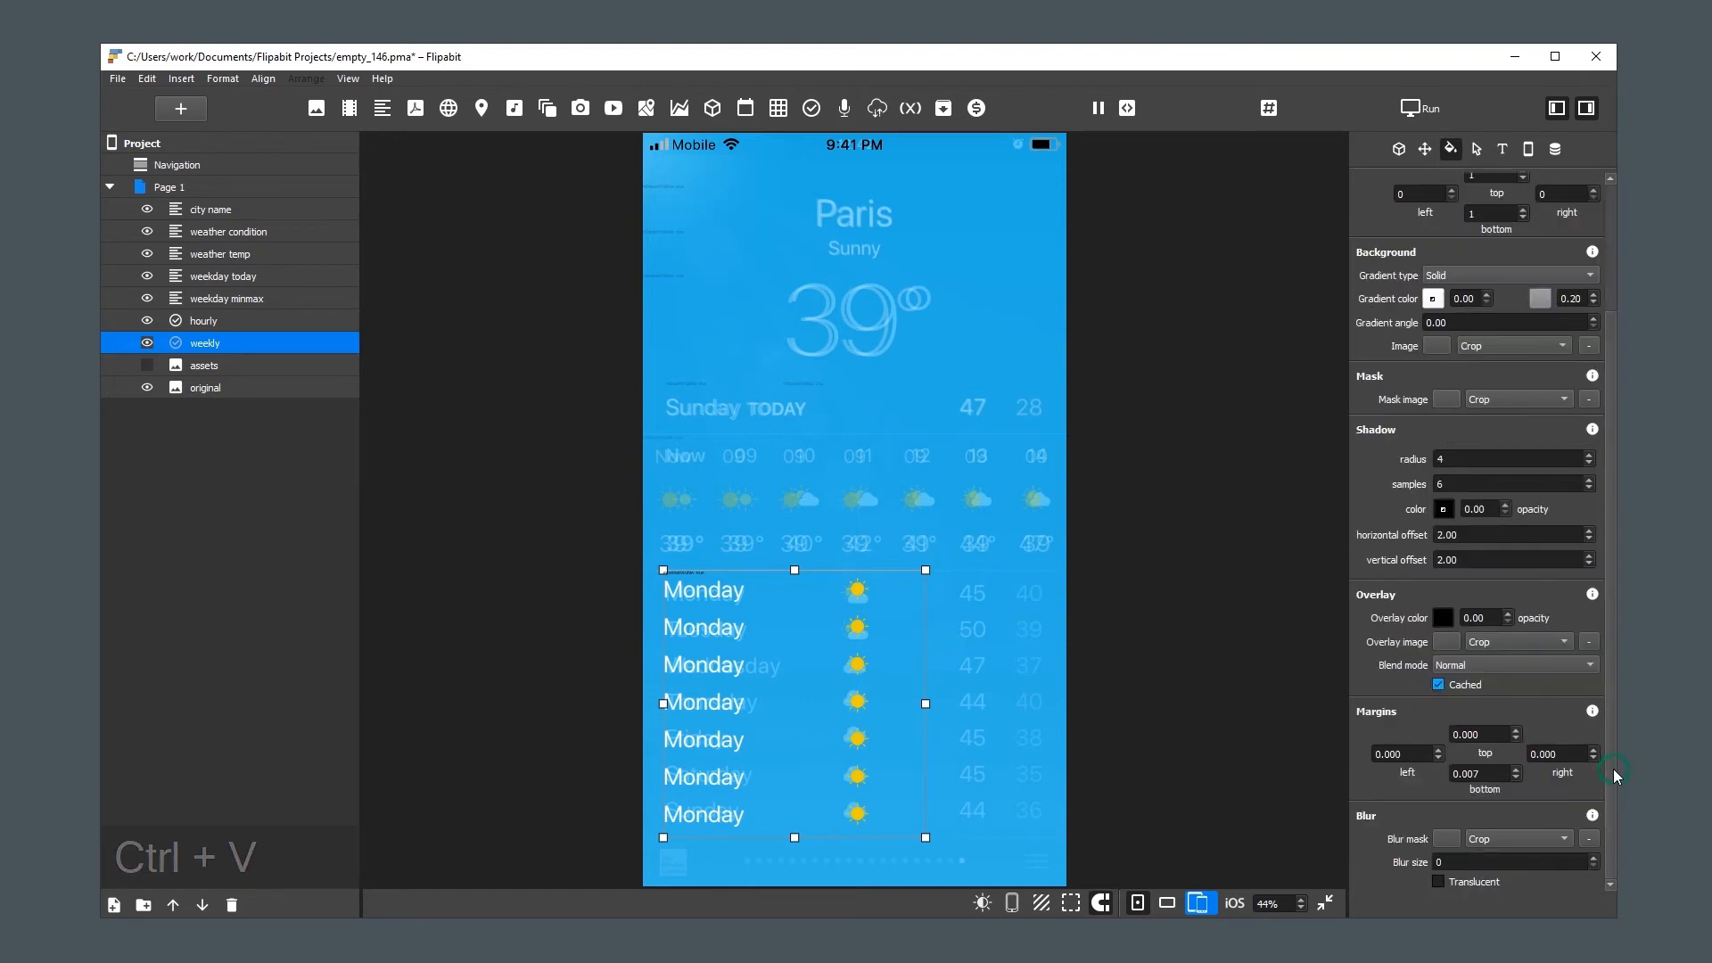
pyautogui.scroll(5, 1495, 771)
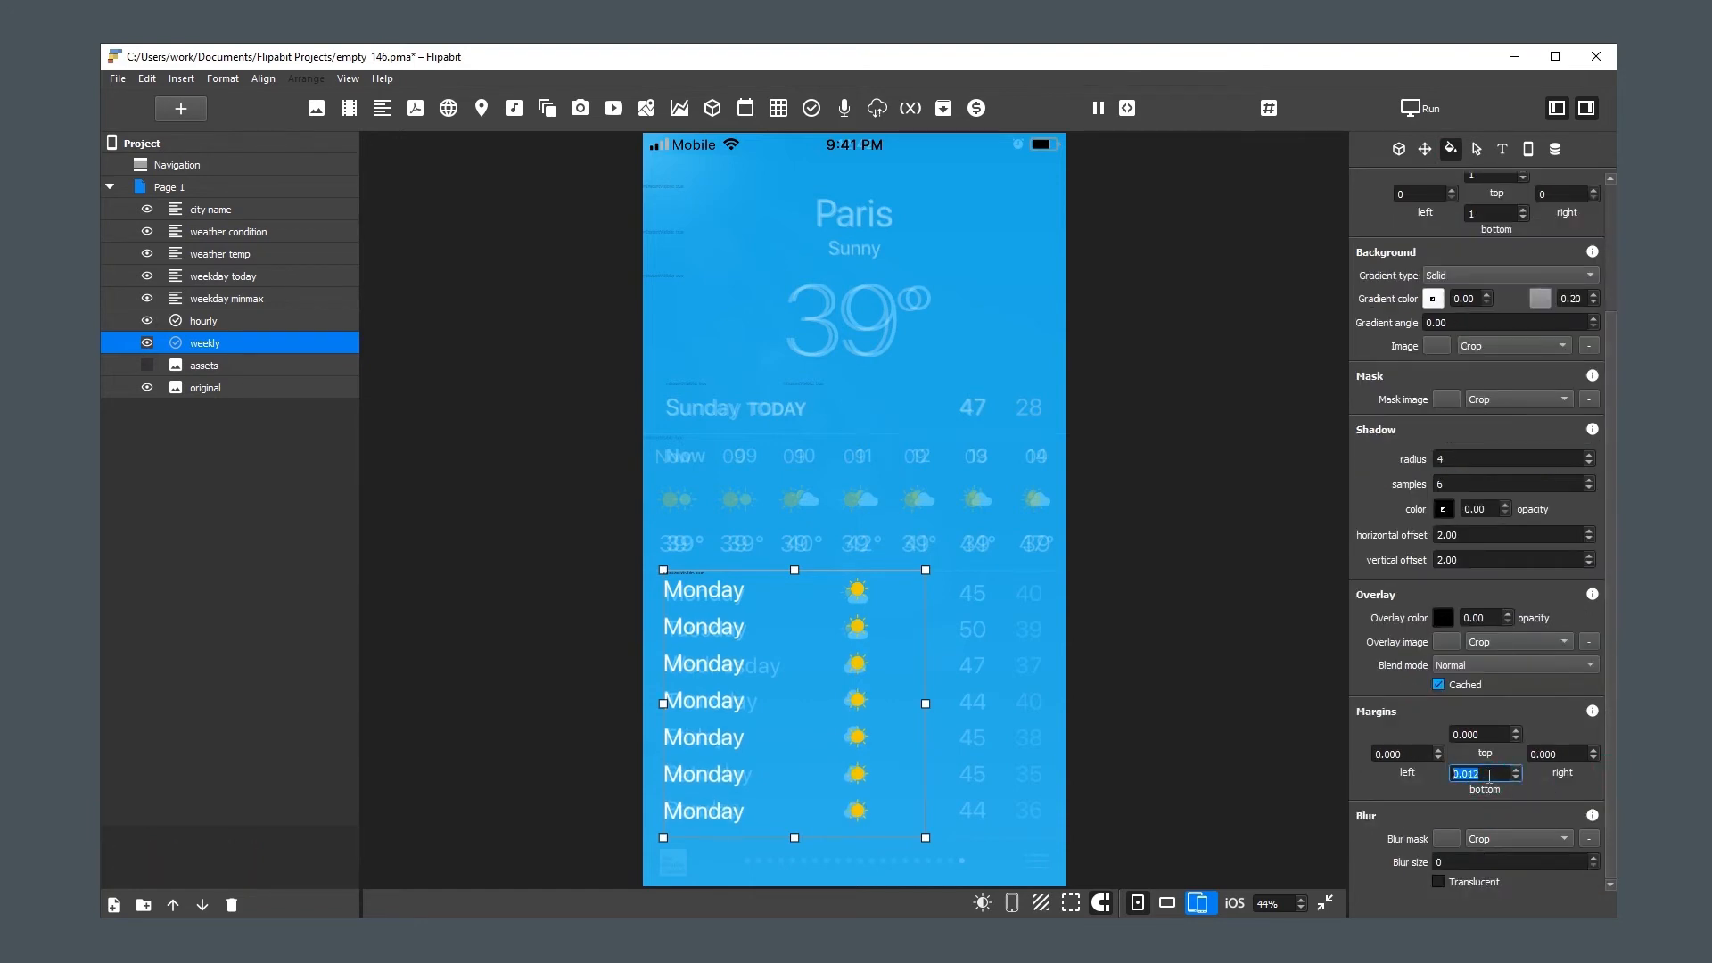
pyautogui.scroll(1, 1490, 775)
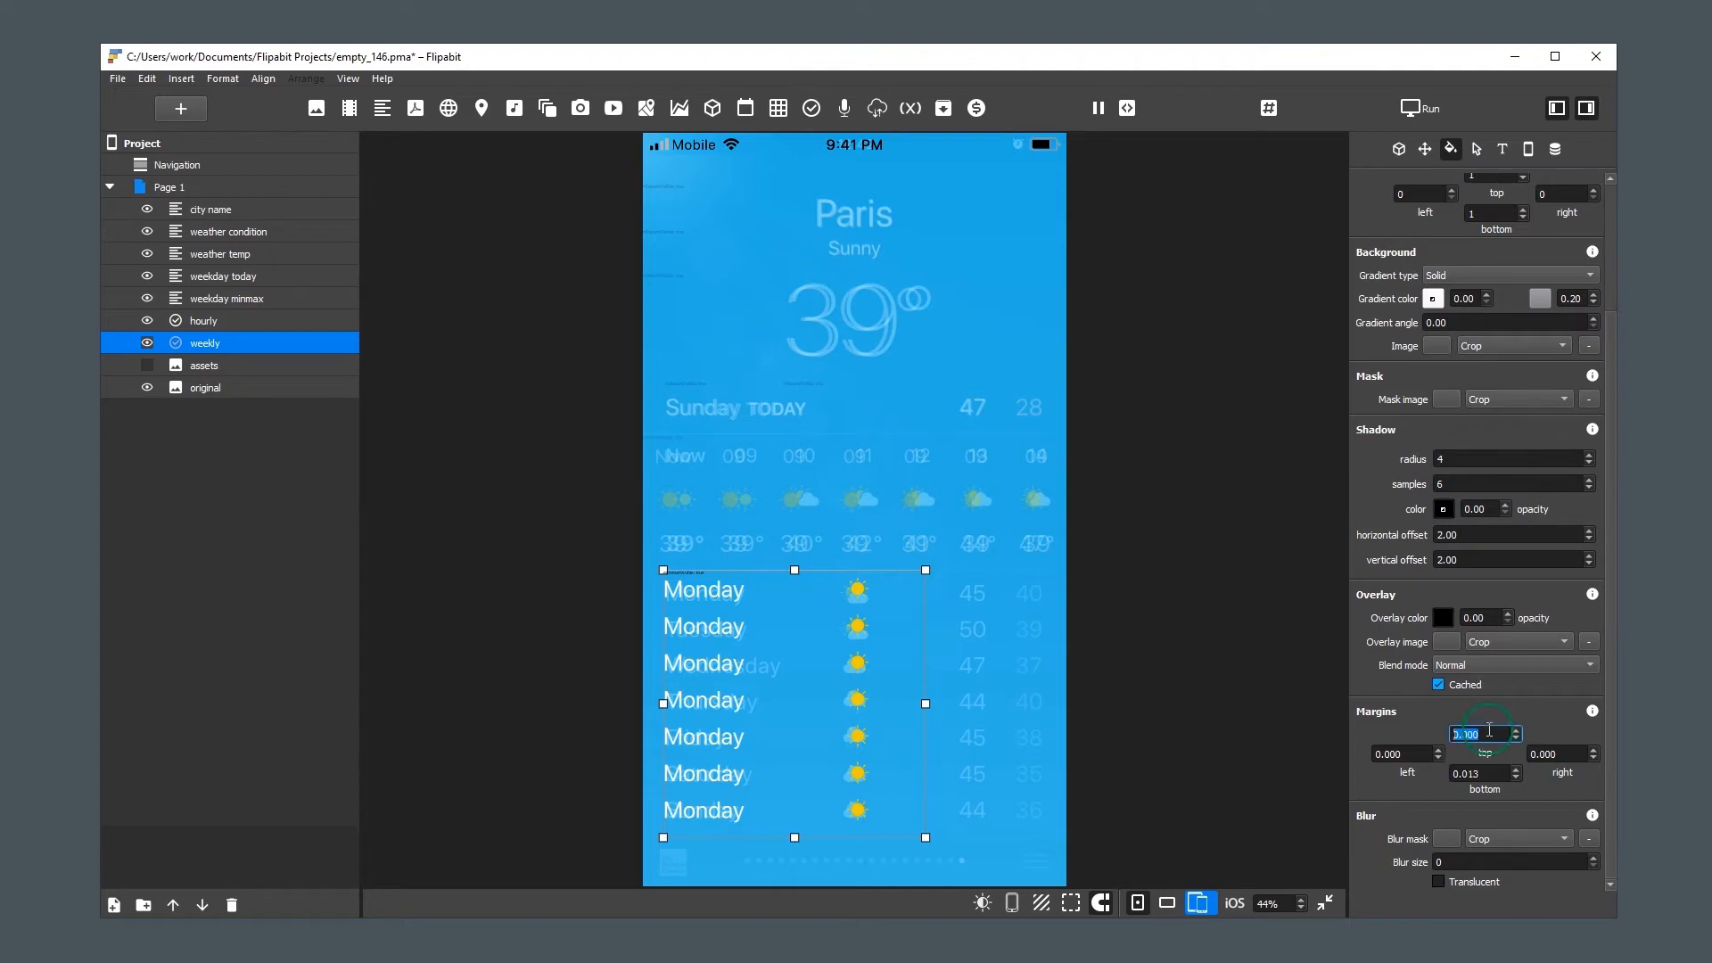
pyautogui.scroll(4, 1489, 730)
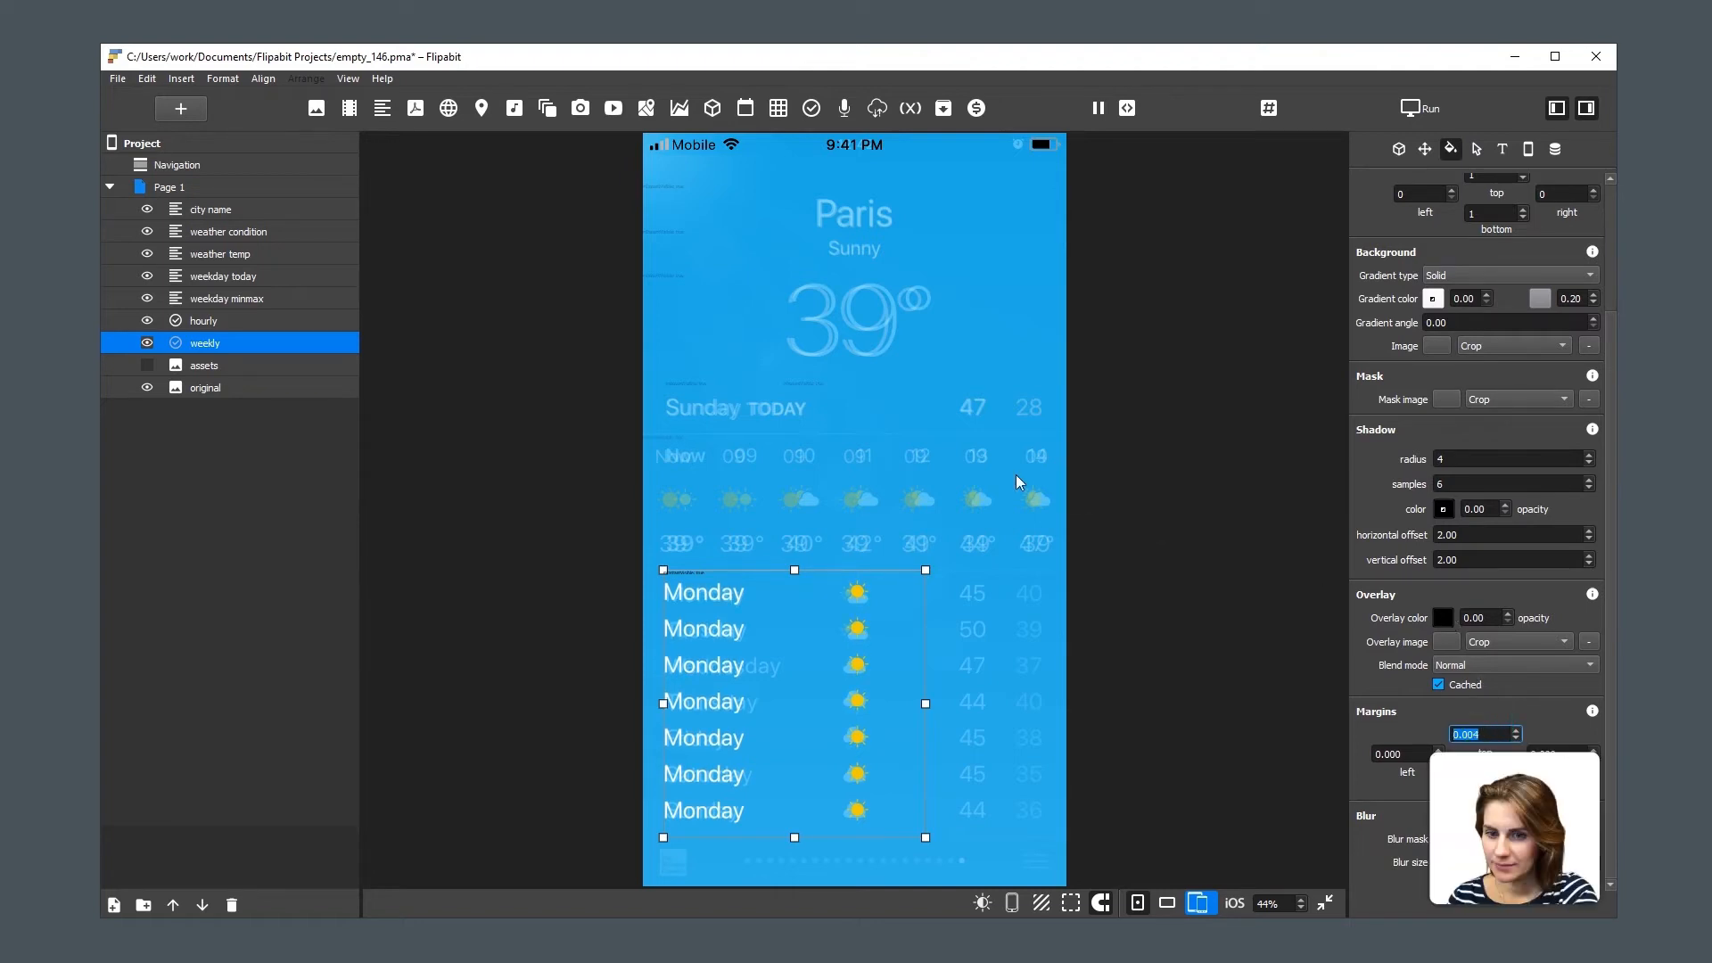
# Duplicate the weekly list and name the copy weekly temp.
pyautogui.click(220, 346)
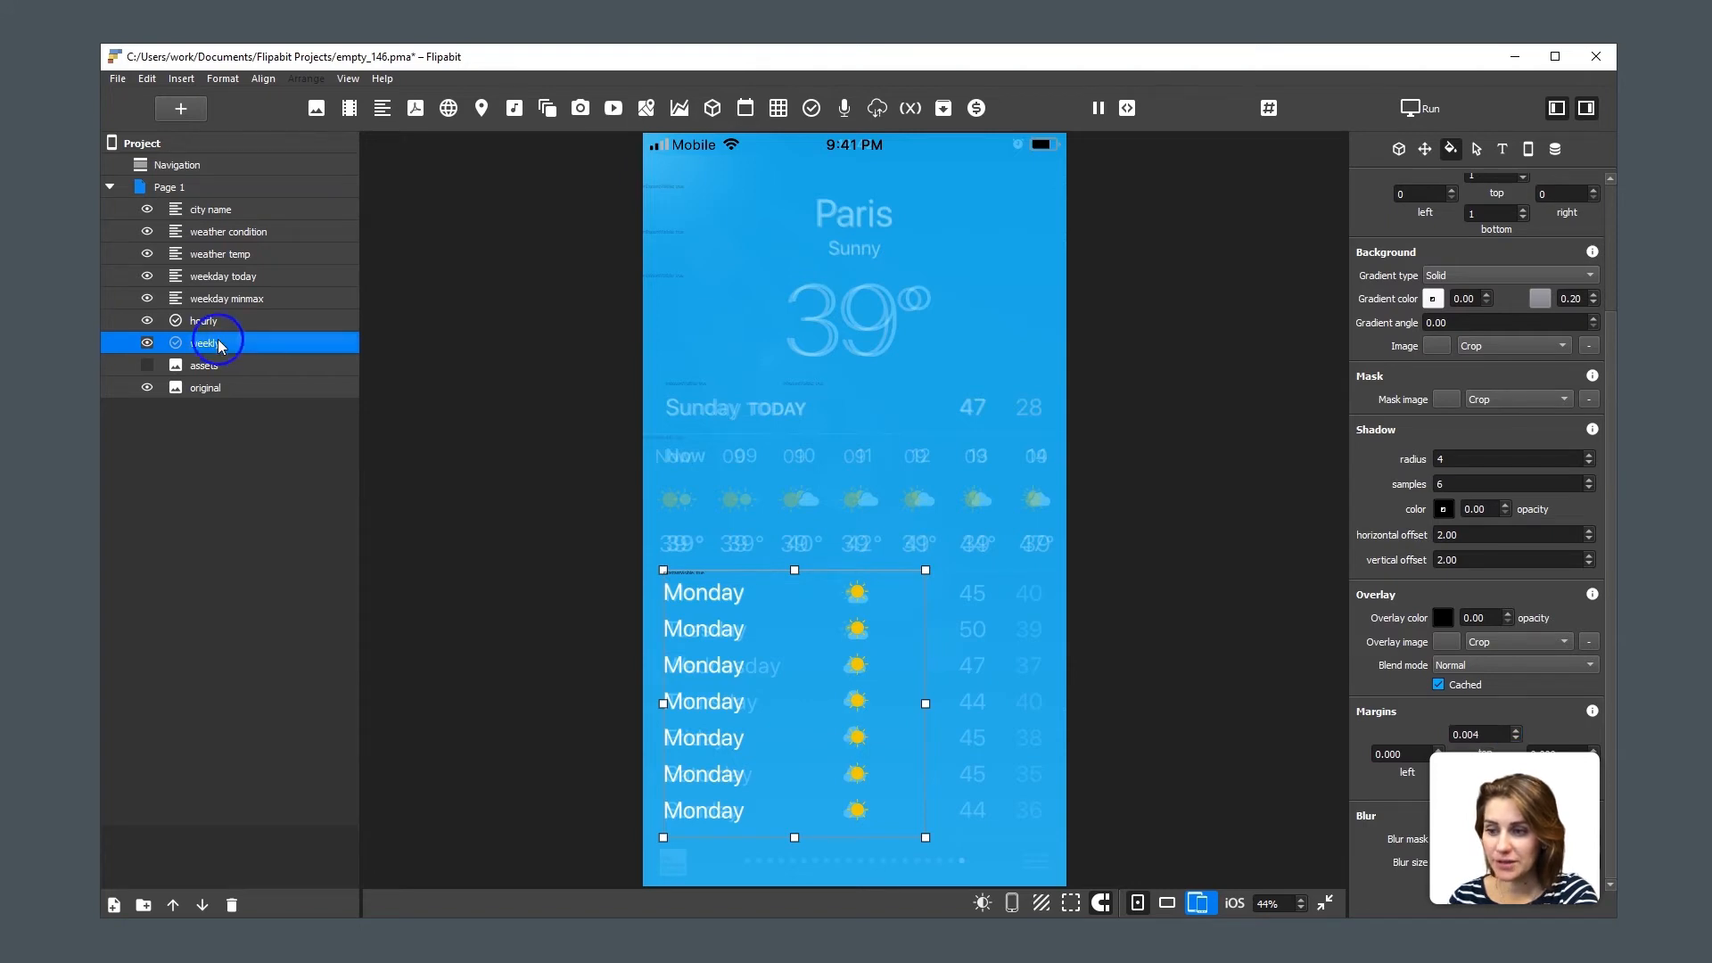
pyautogui.rightClick(223, 348)
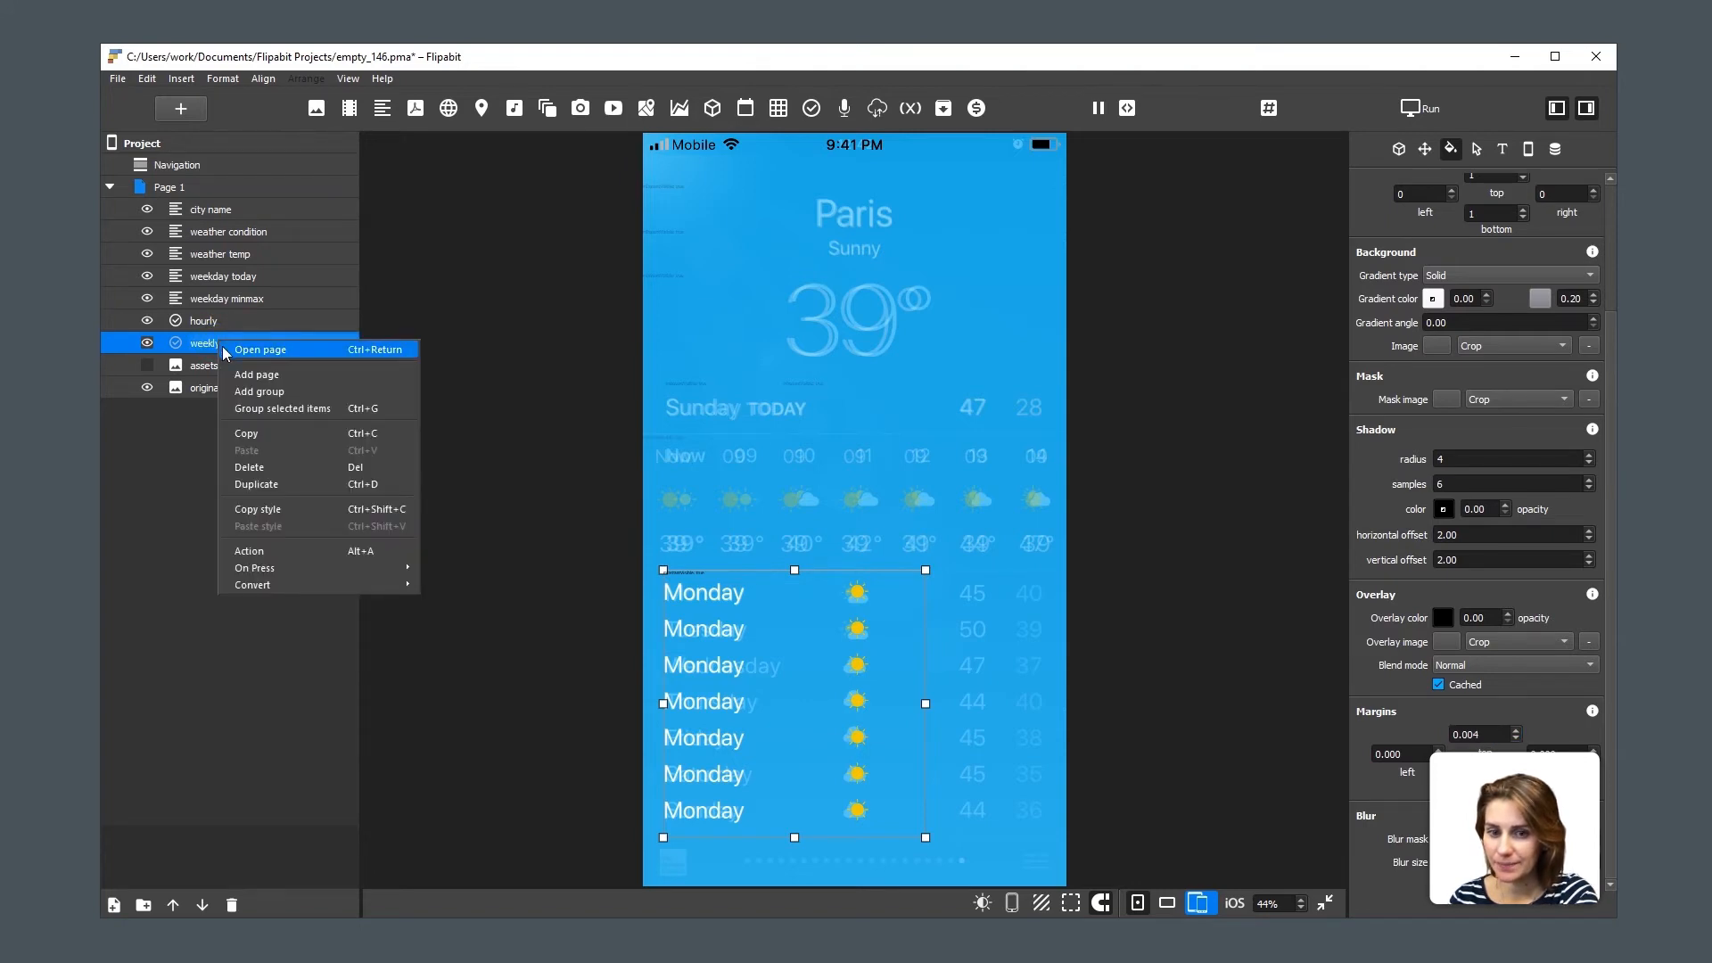
pyautogui.click(268, 484)
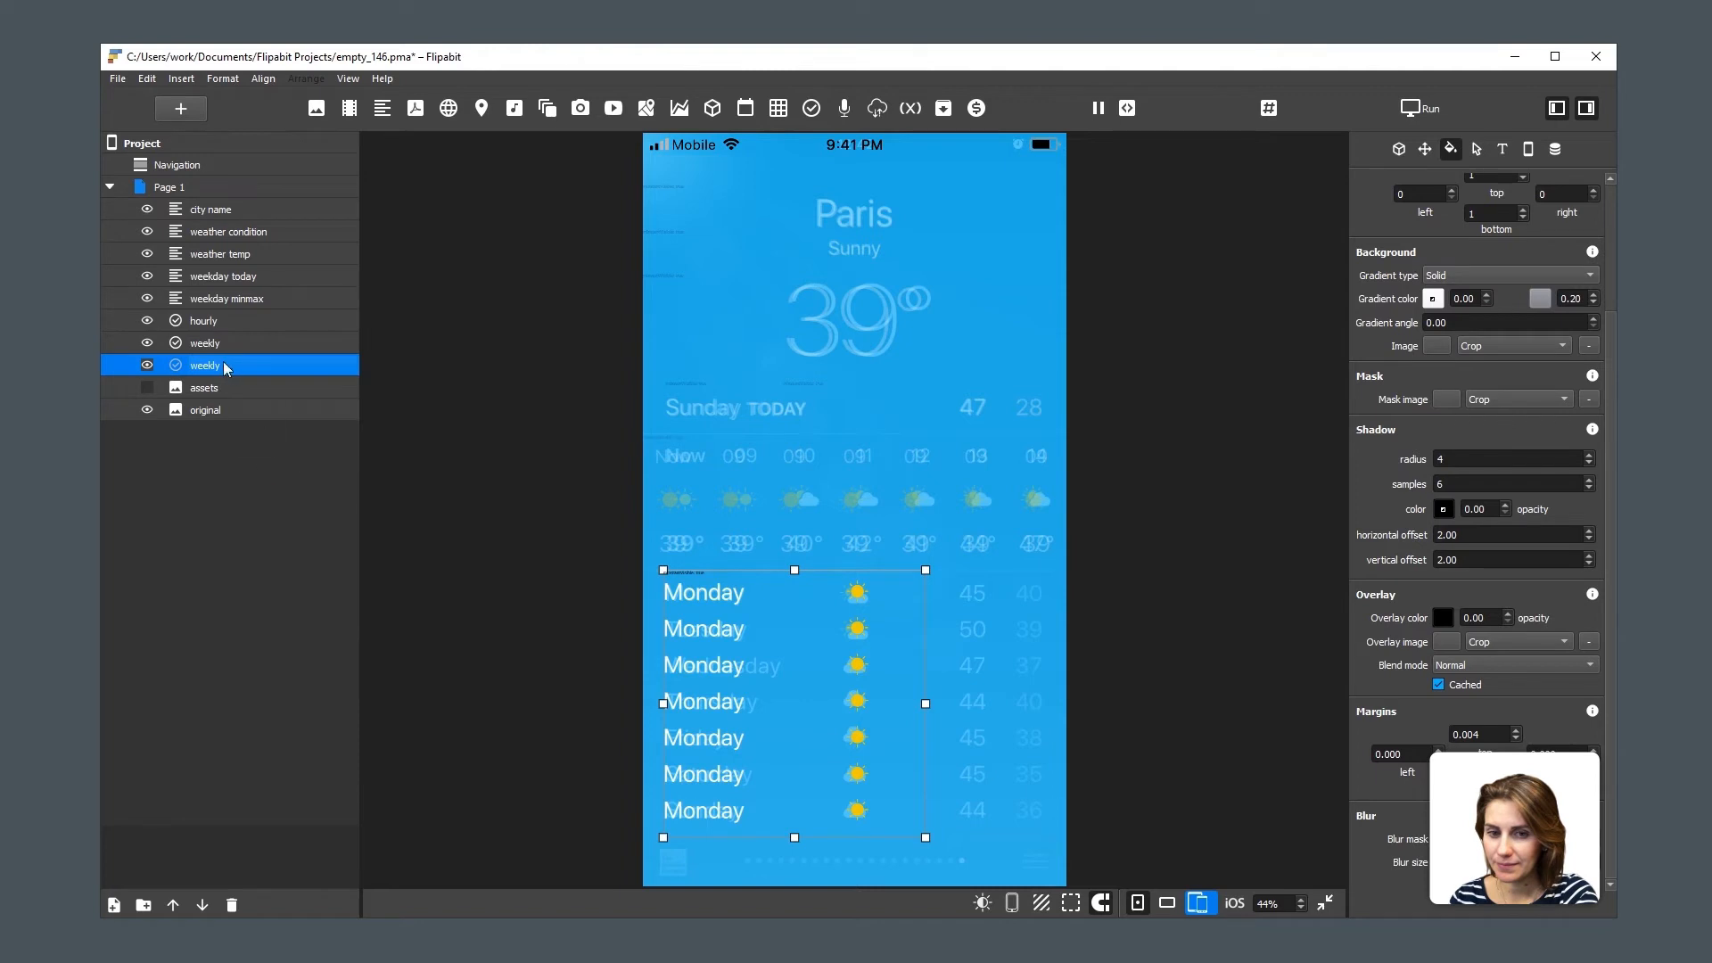
pyautogui.click(292, 365)
pyautogui.write('temp')
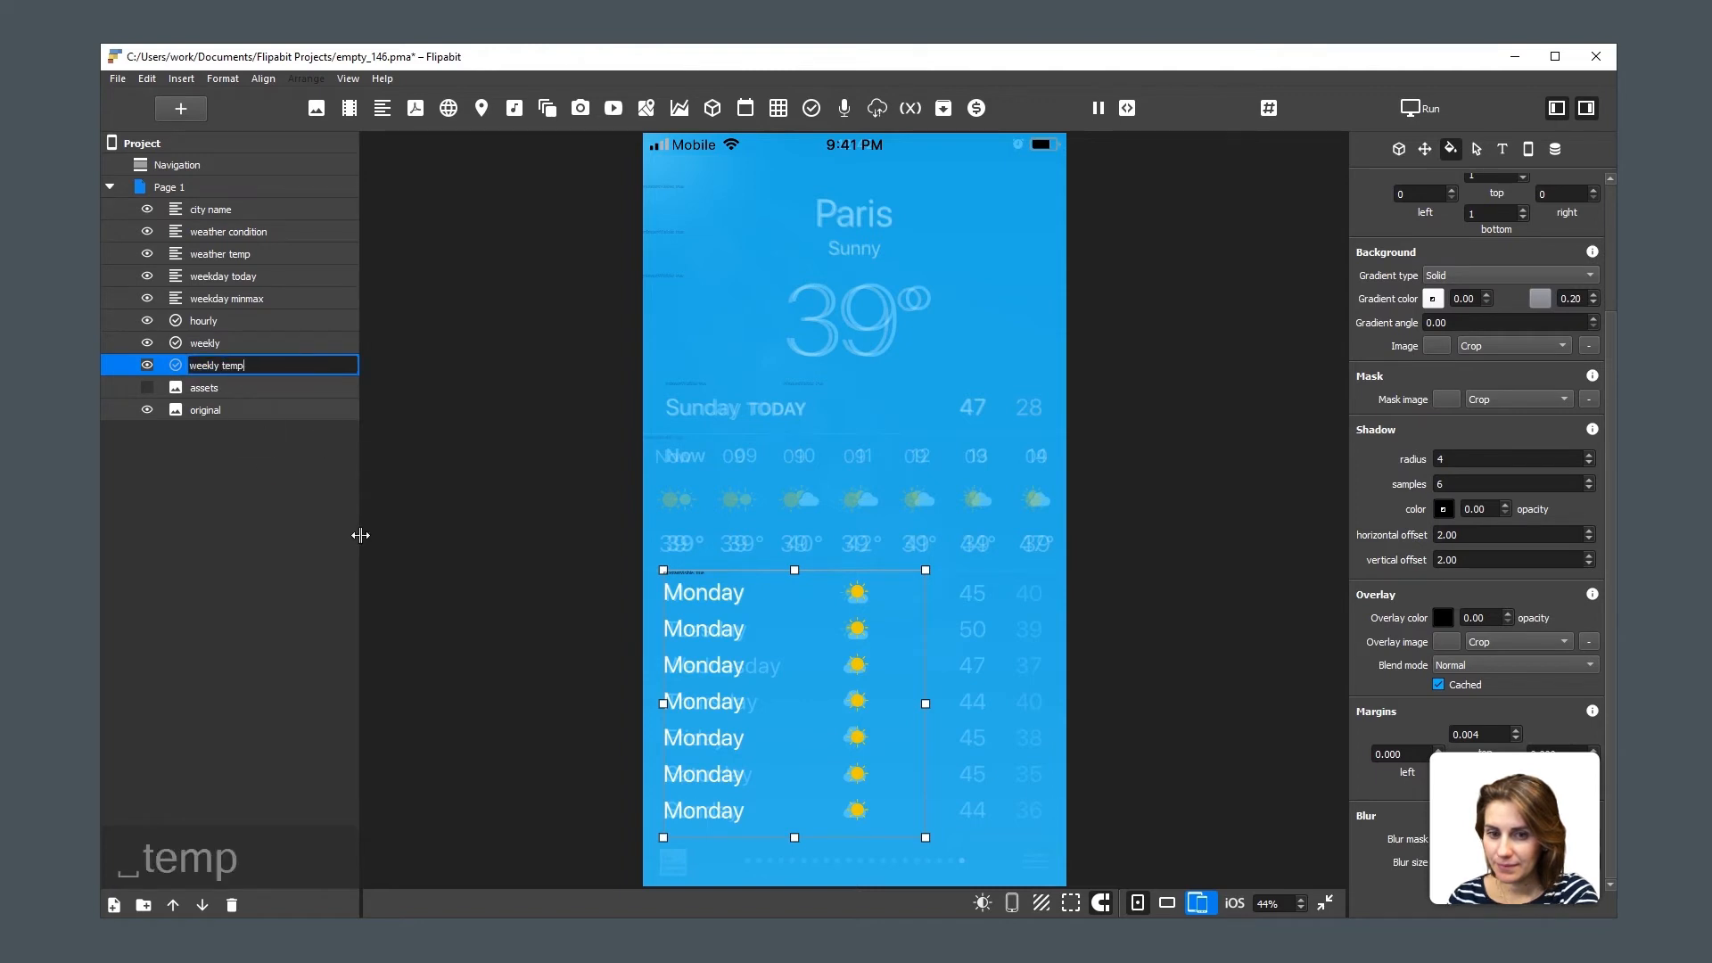
pyautogui.press('Return')
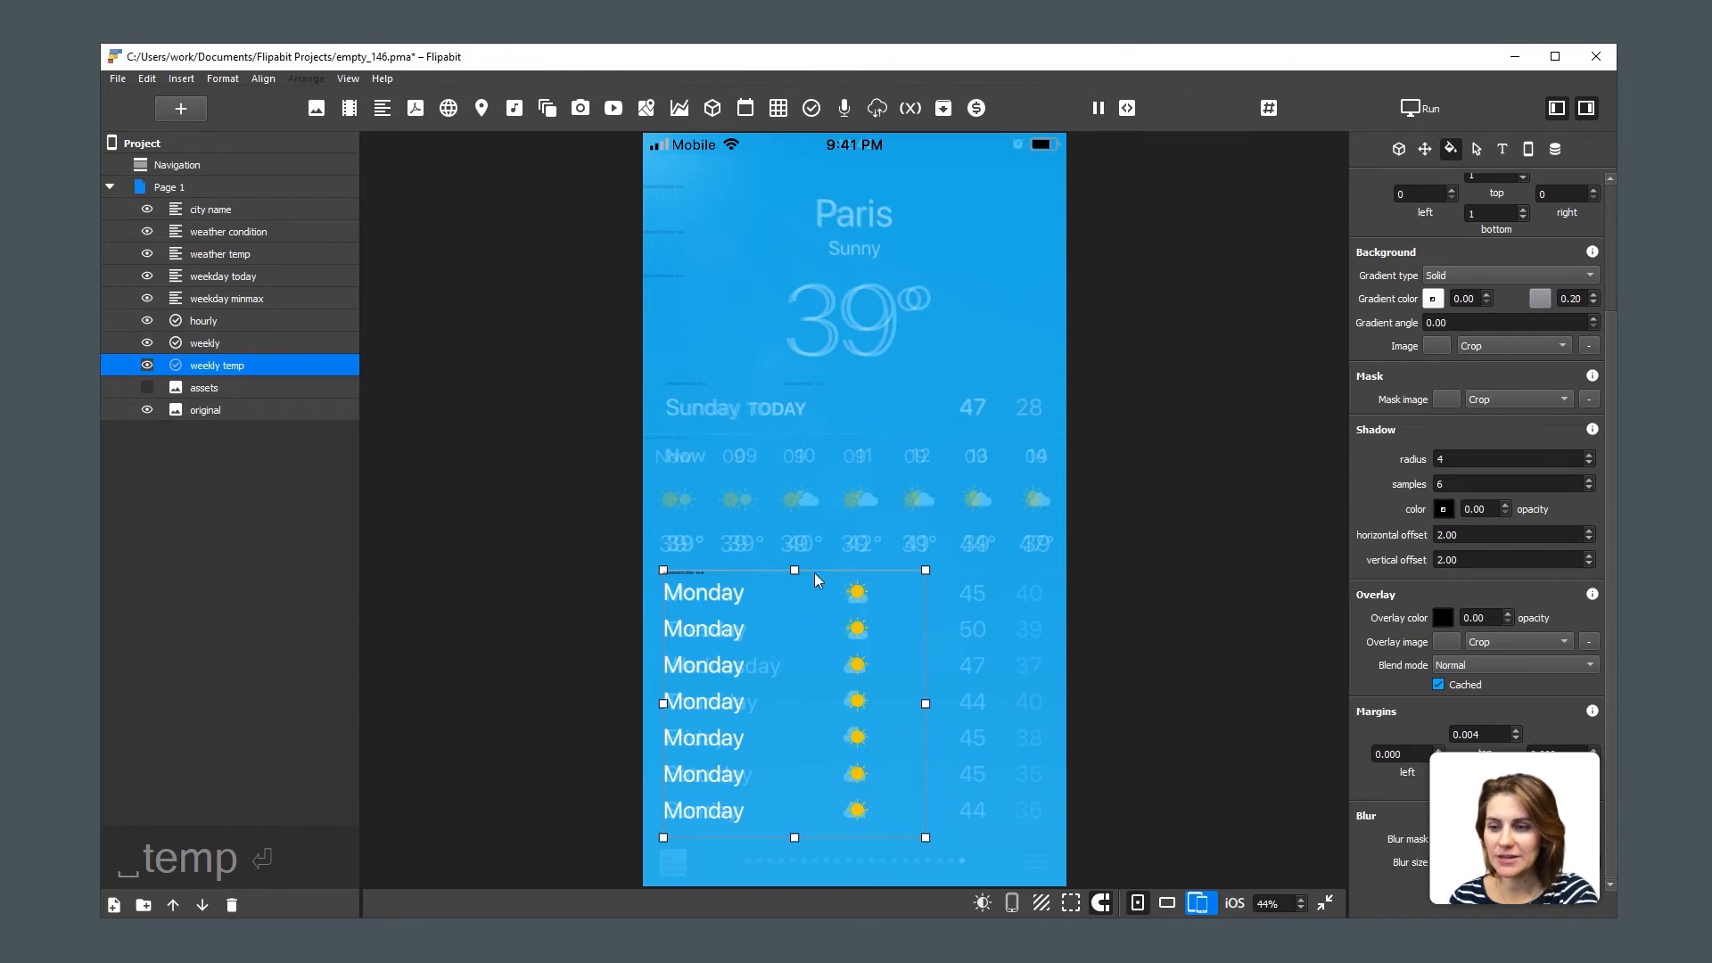
# Align the weekly temp list to the page's right edge and replace all its entries with the single entry 45||40.
pyautogui.press('r')
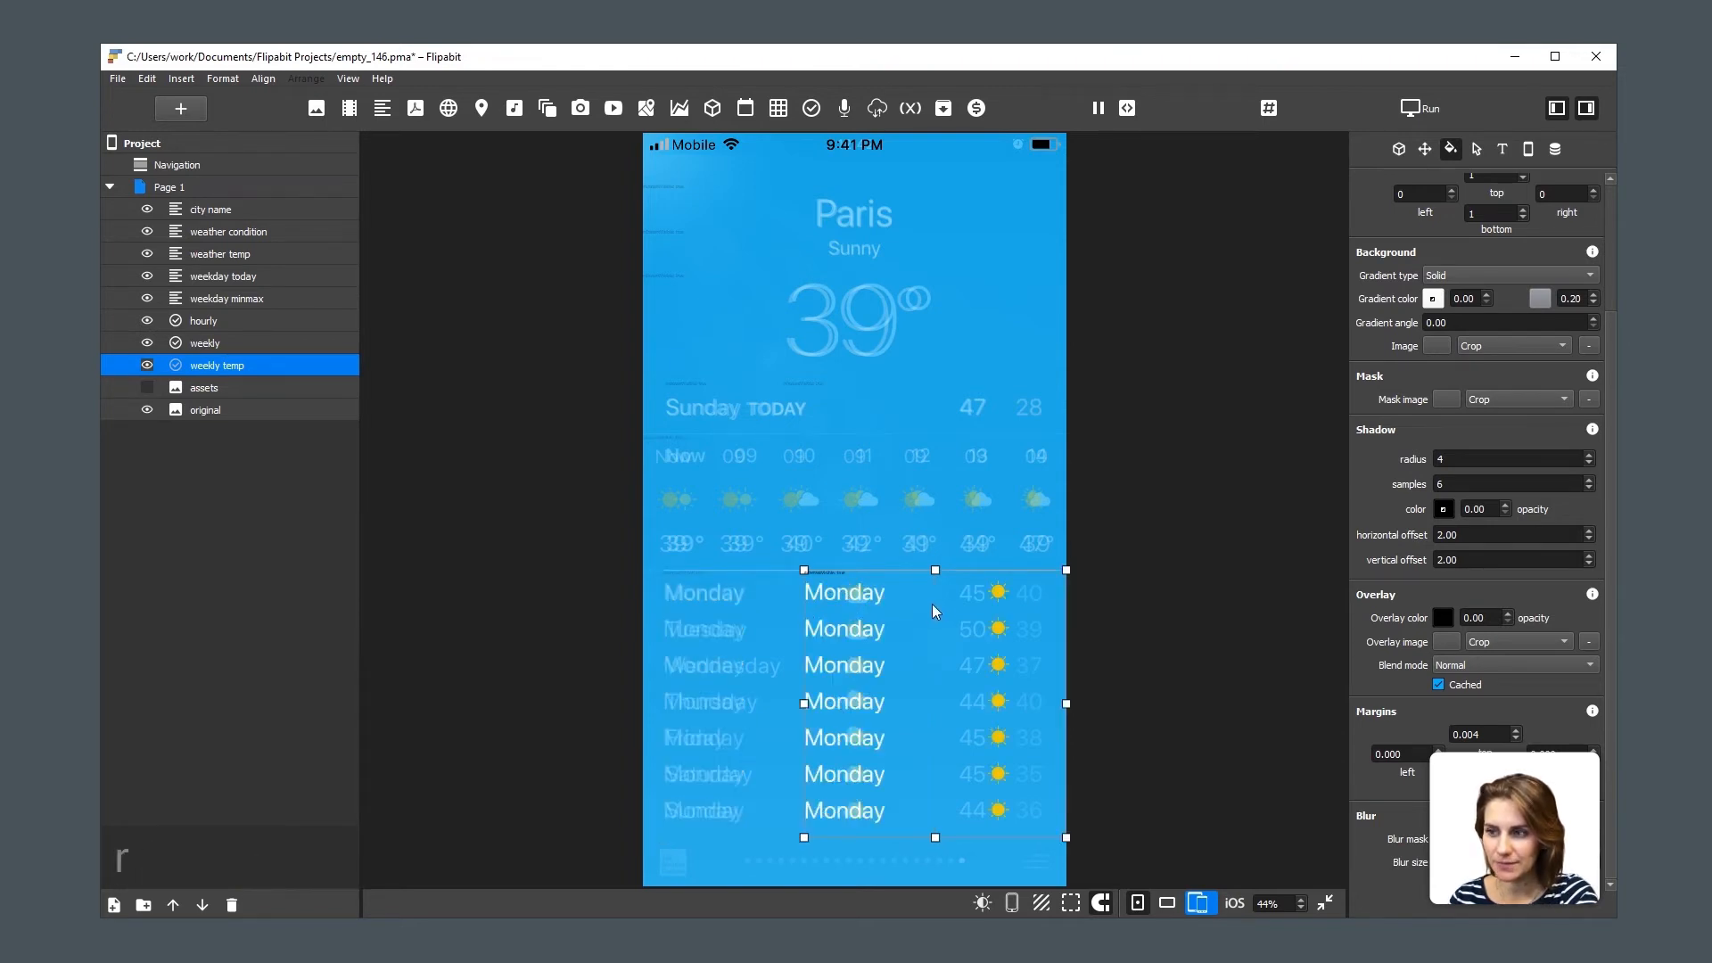
pyautogui.click(1399, 149)
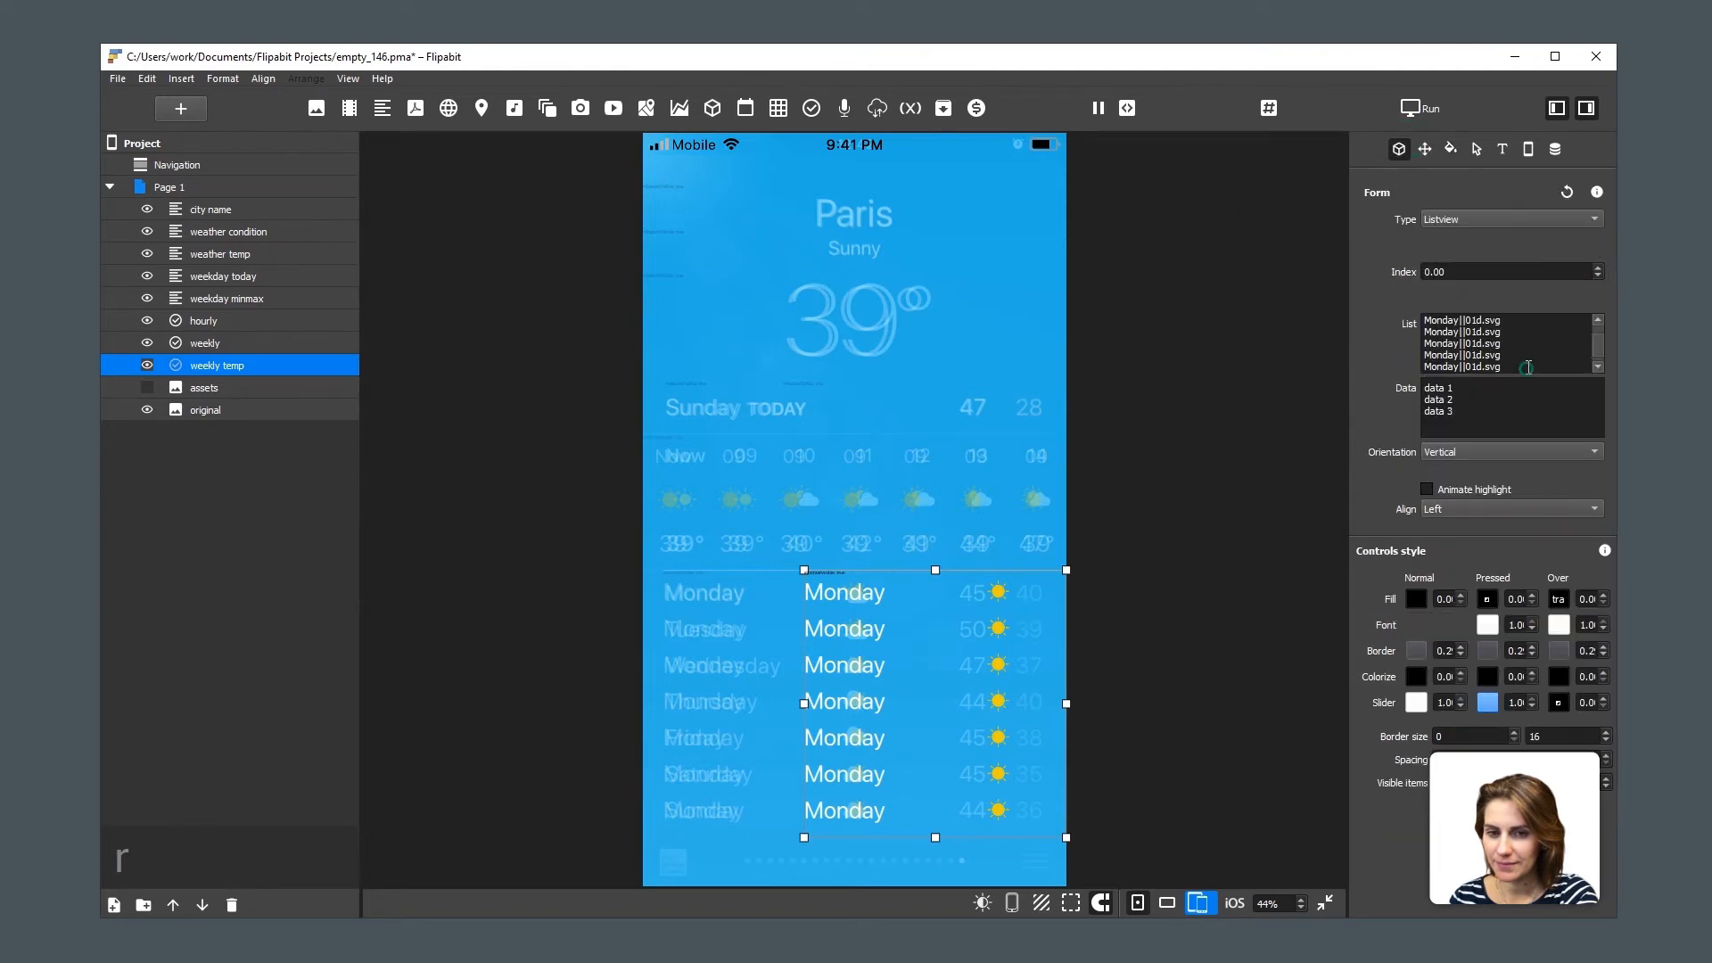
pyautogui.click(1524, 356)
pyautogui.hotkey('ctrl', 'a')
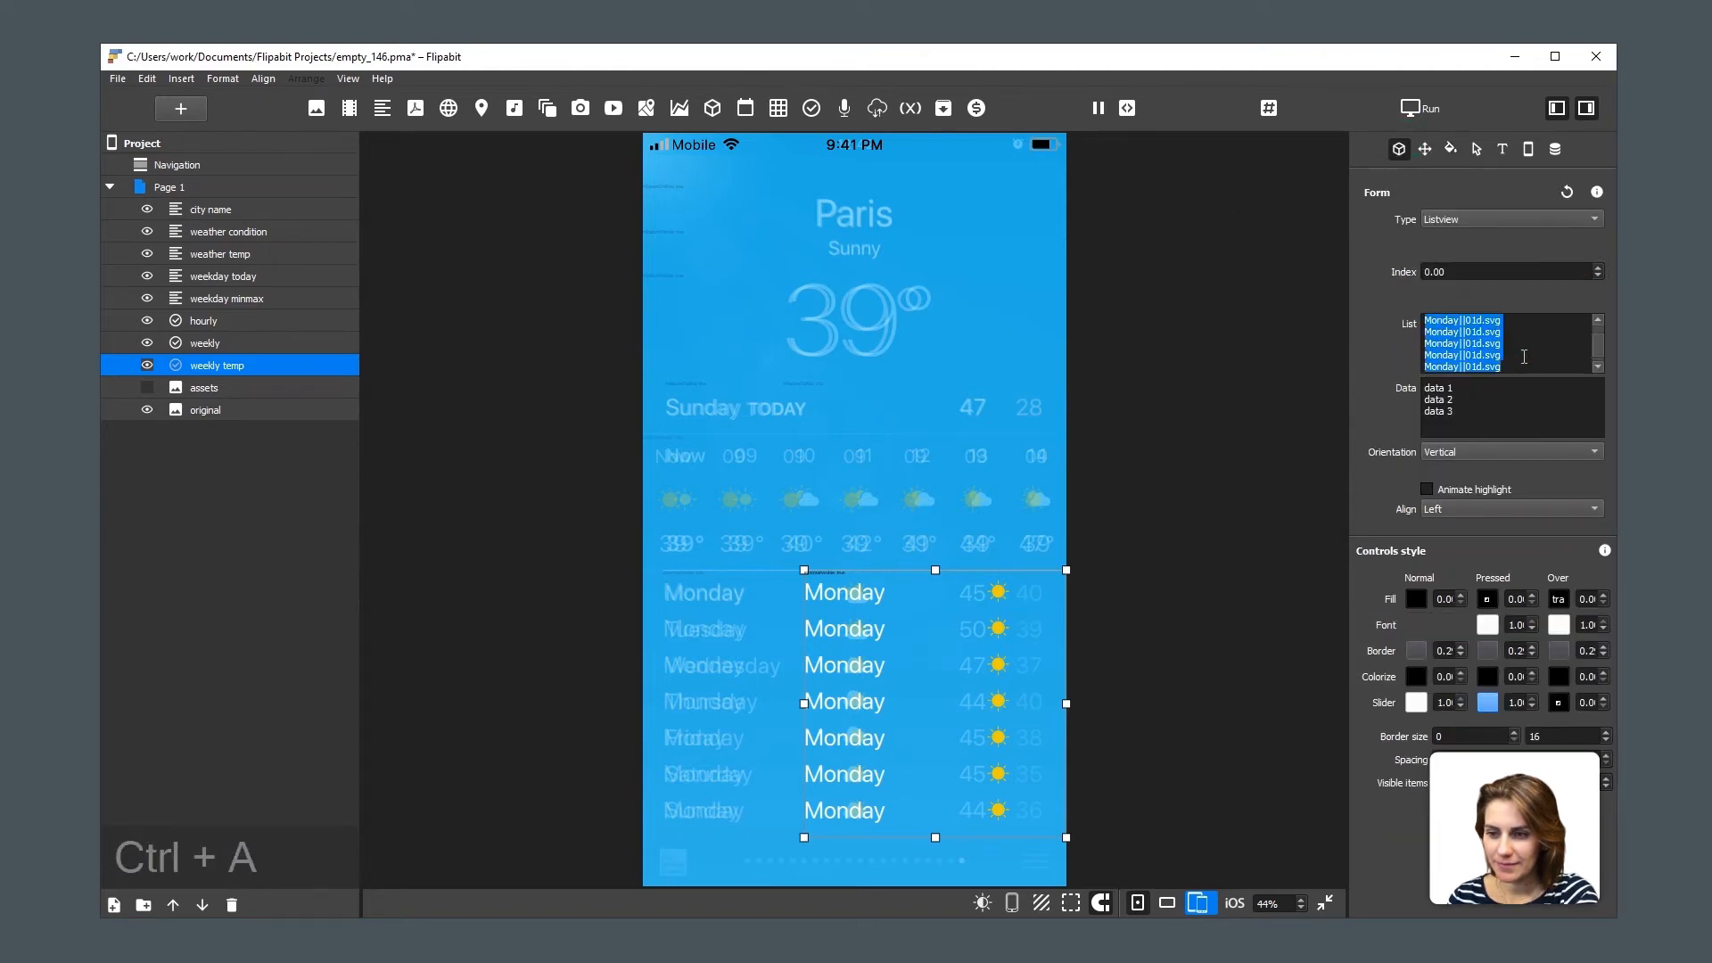
pyautogui.write('45')
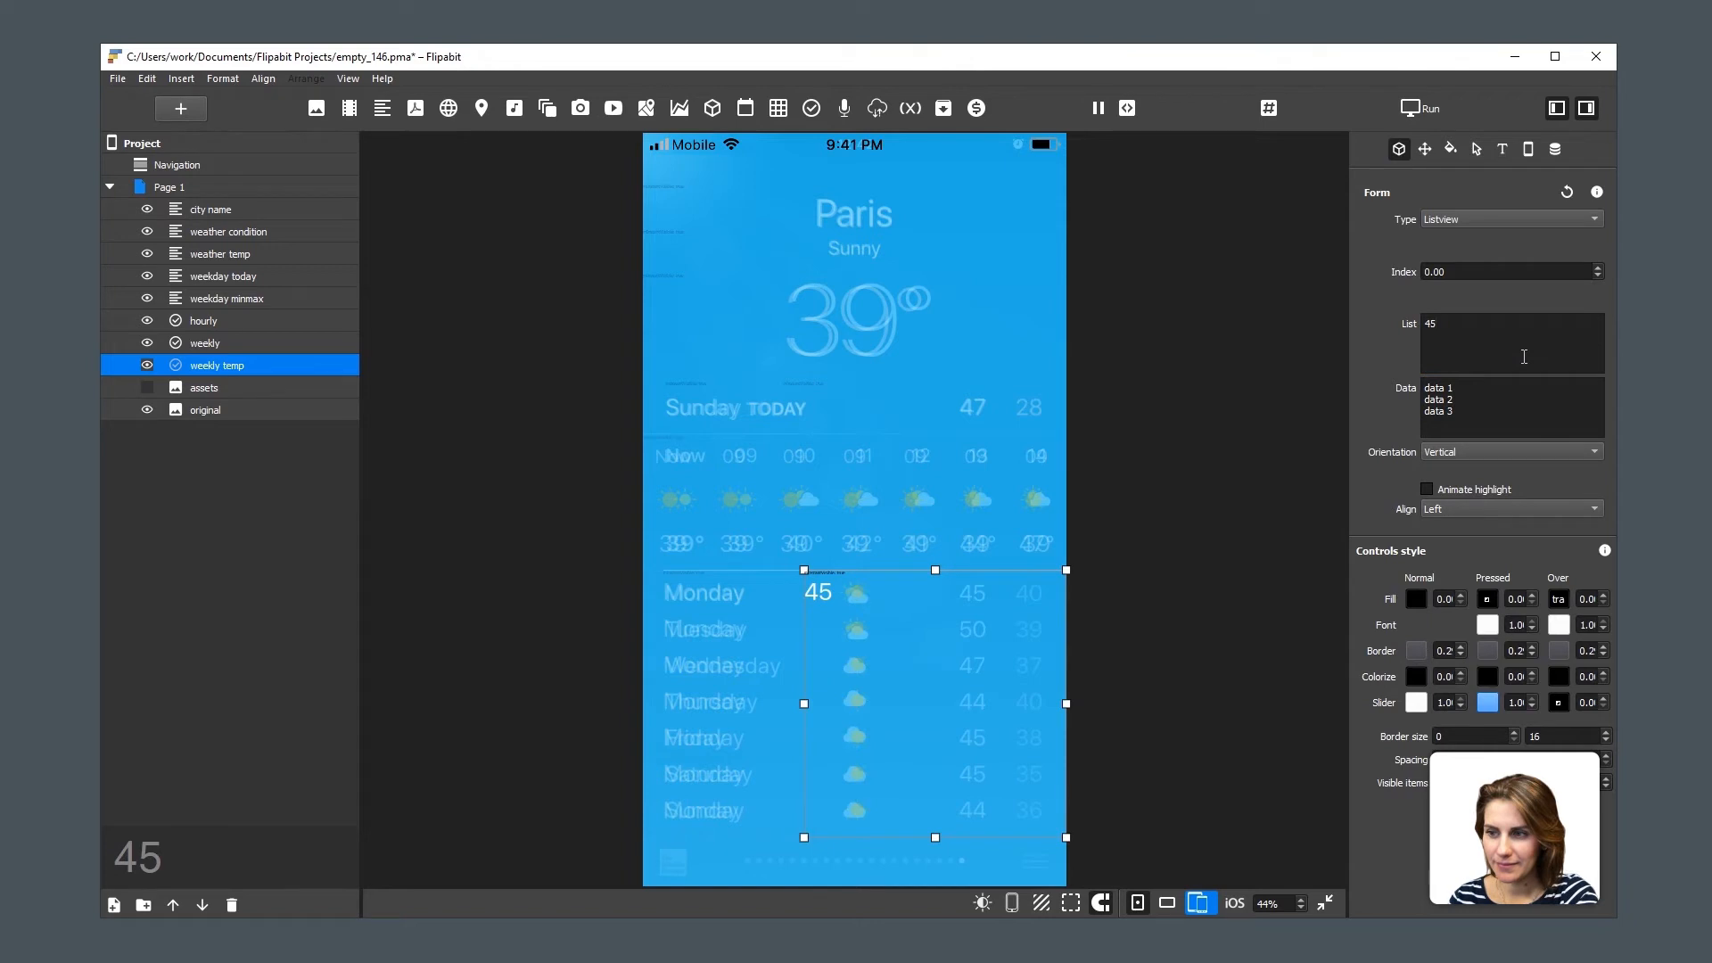
pyautogui.write('||')
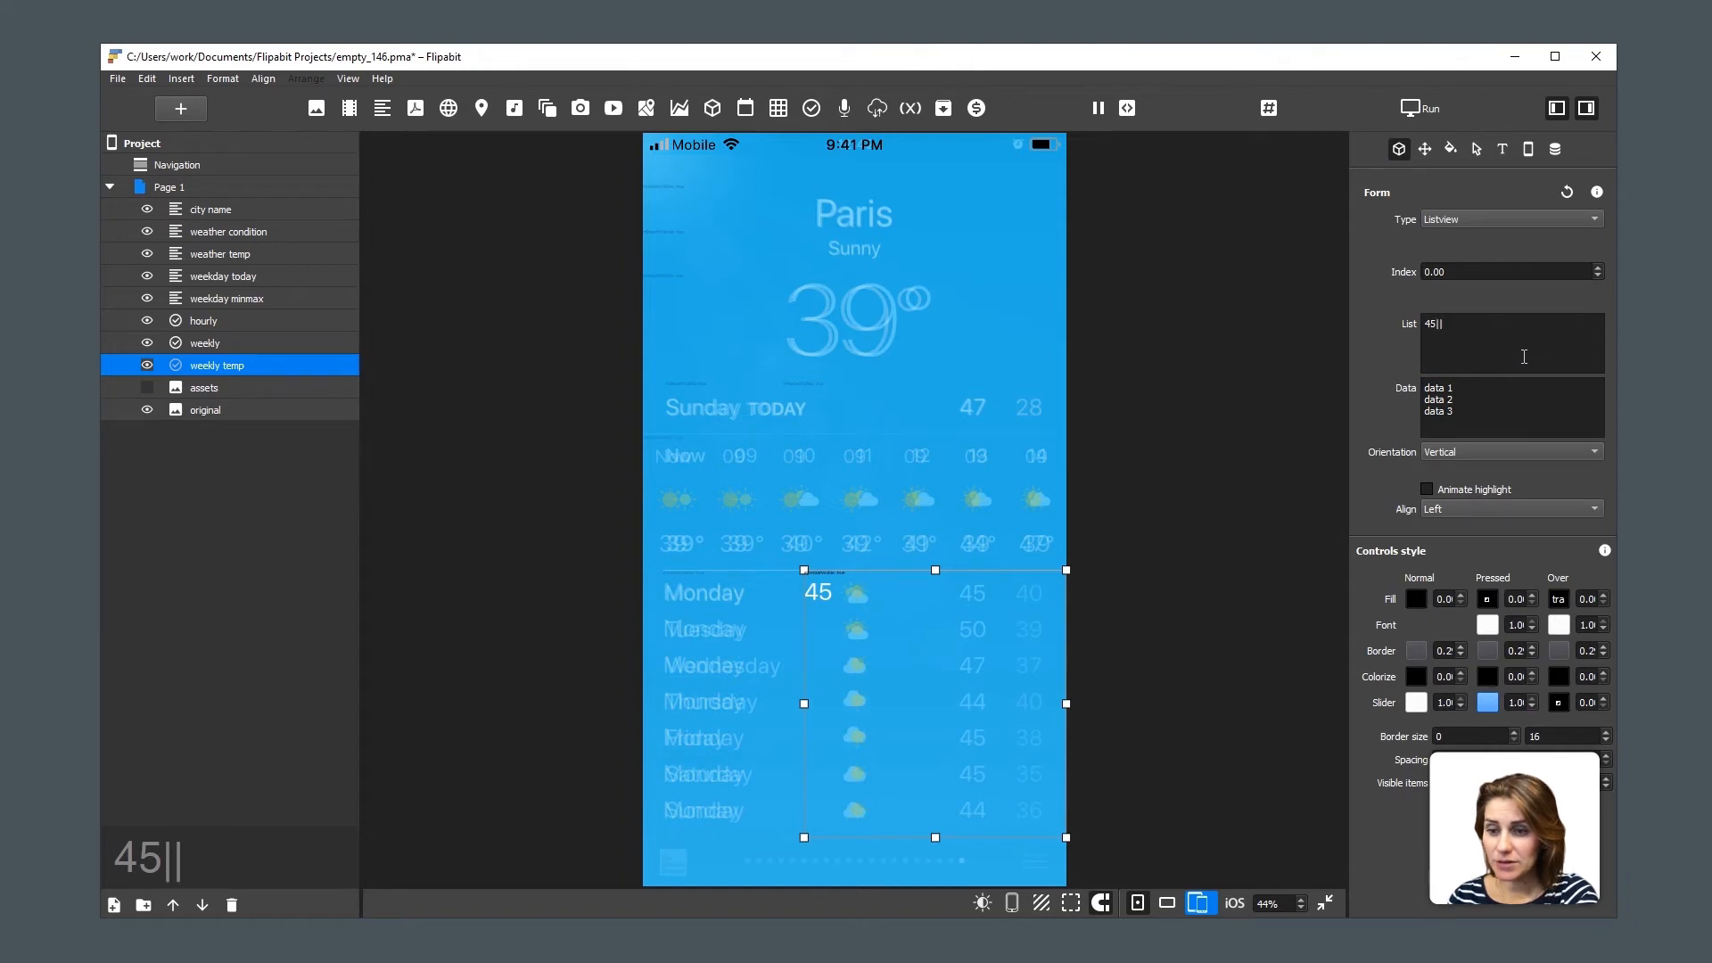
pyautogui.write('40')
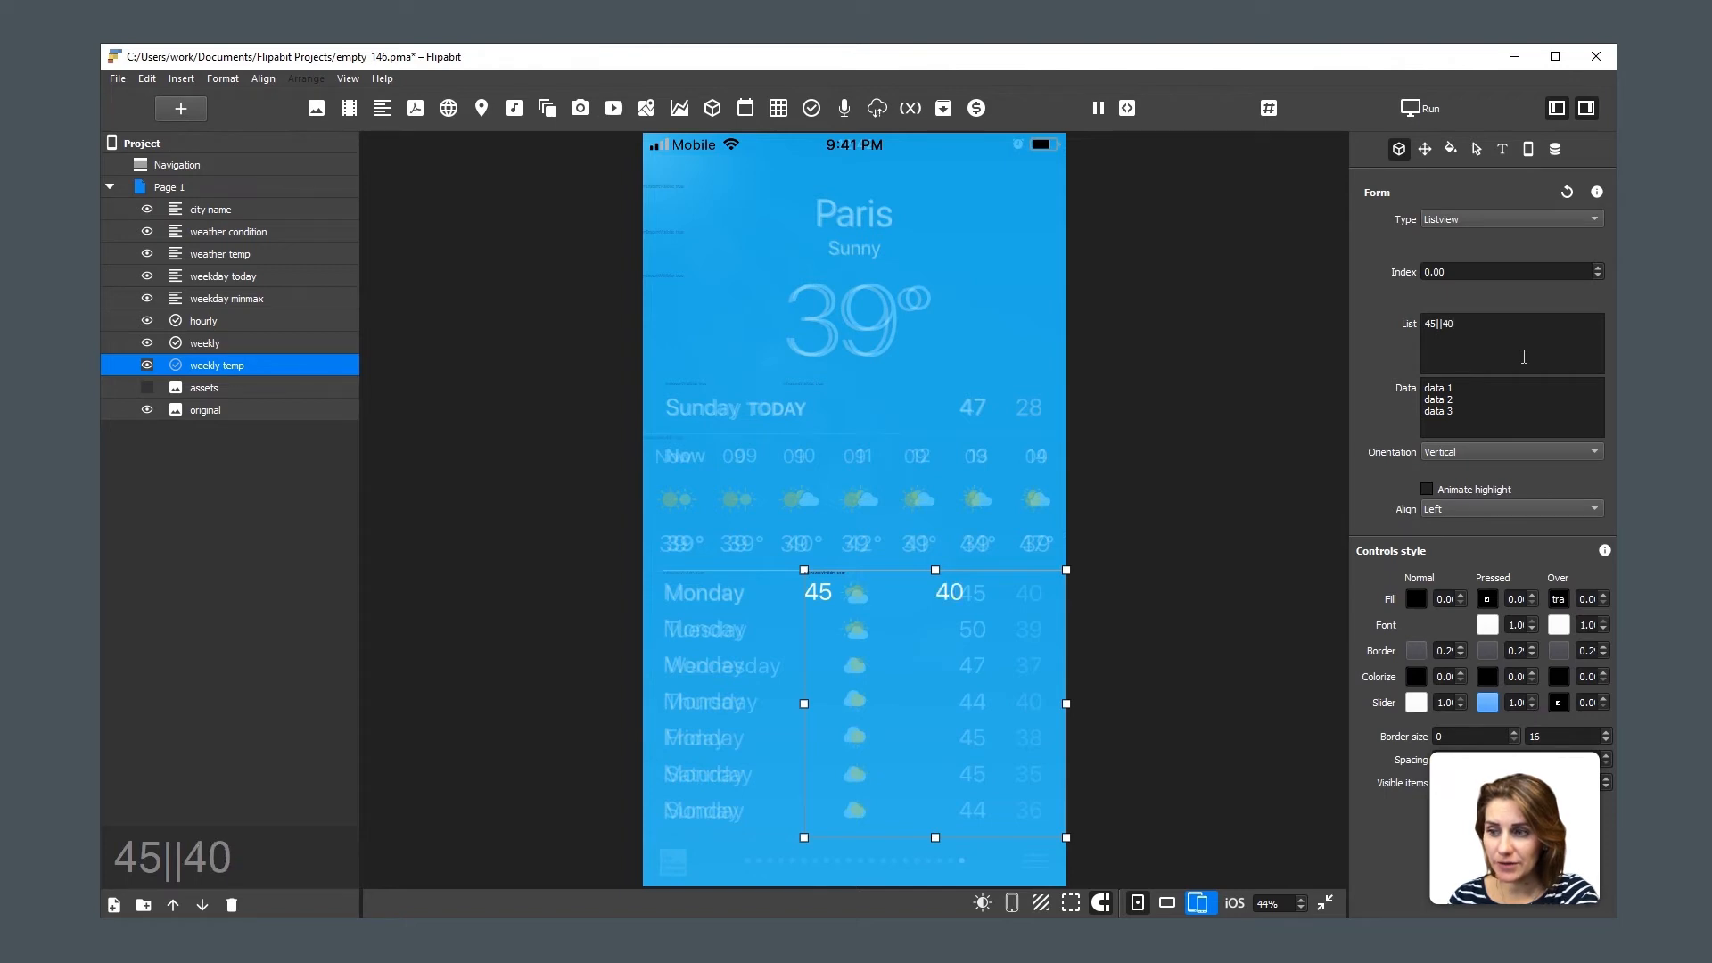
# Right-align the weekly temp list's text horizontally and narrow the list from both sides to match the reference's two temperature columns.
pyautogui.click(1503, 150)
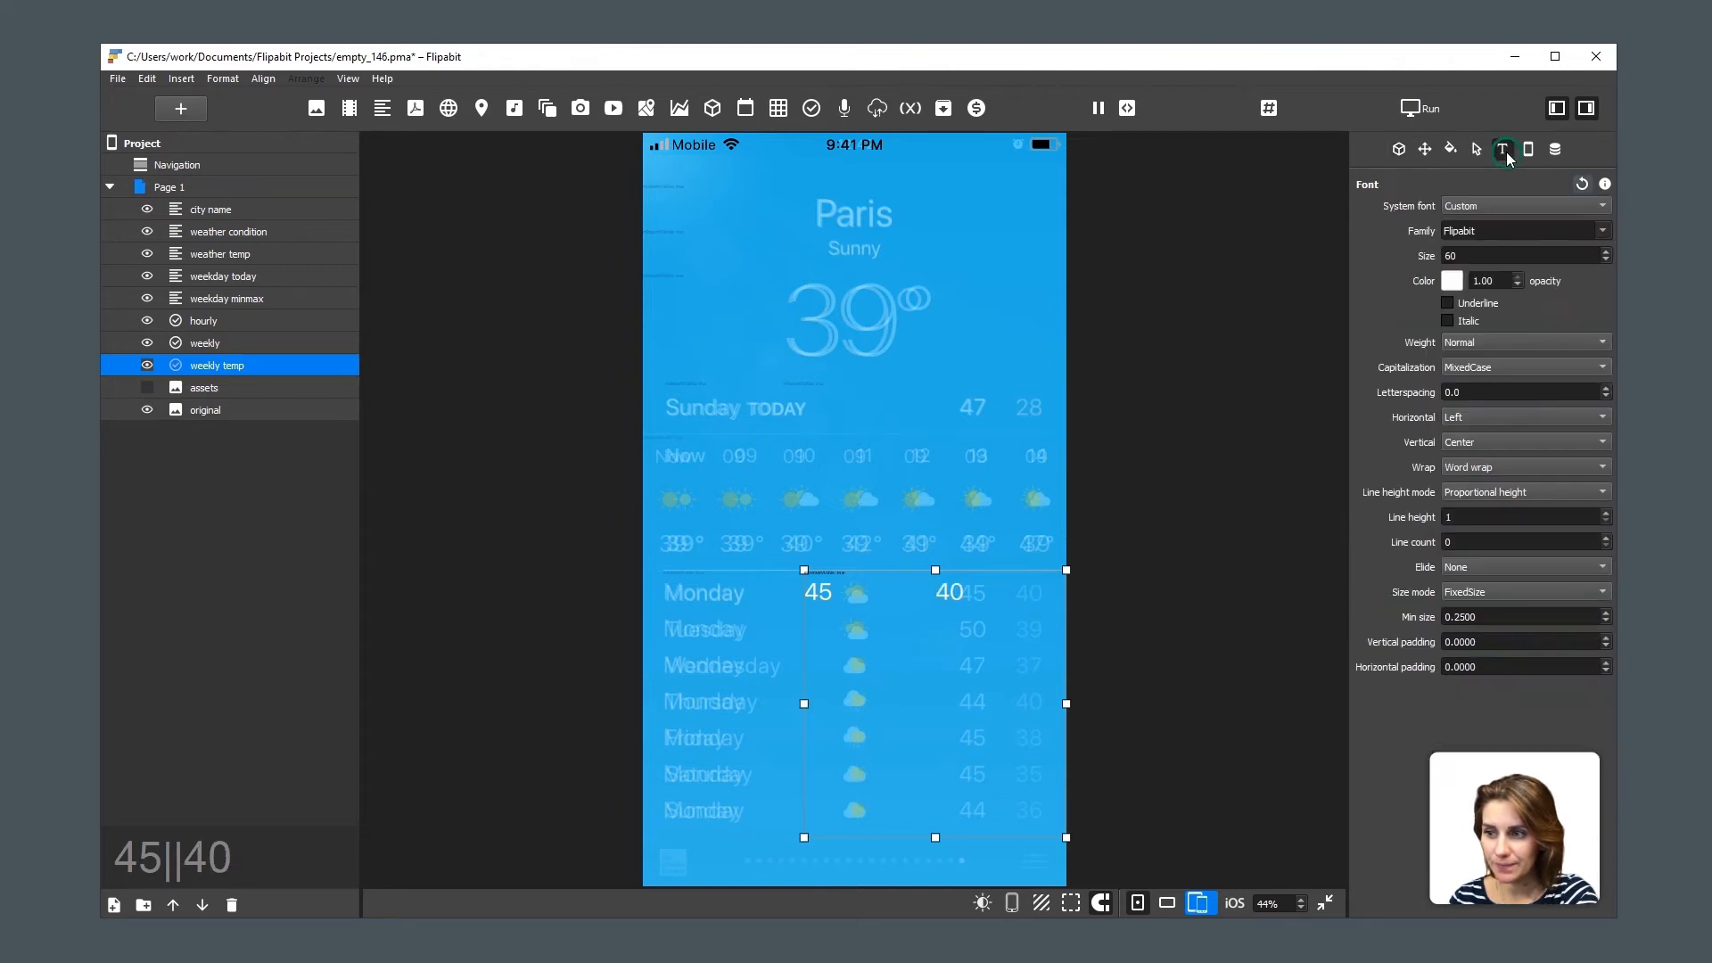
pyautogui.click(1485, 418)
pyautogui.click(1466, 446)
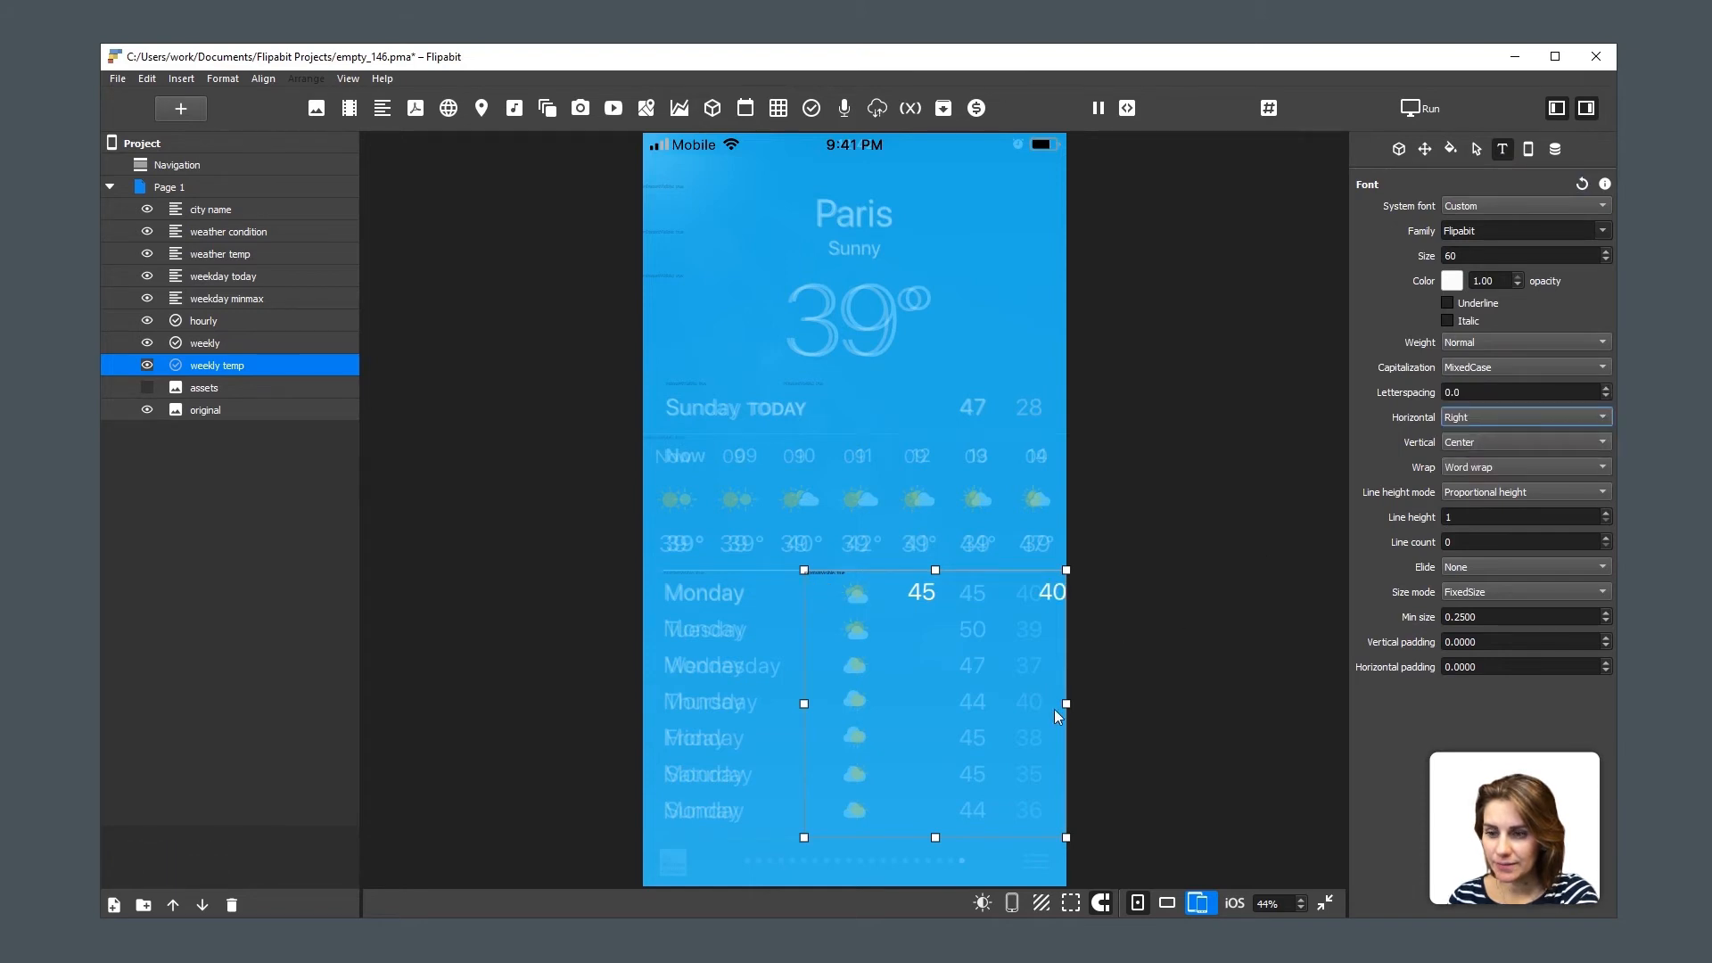
pyautogui.moveTo(1067, 704); pyautogui.dragTo(1042, 705)
pyautogui.moveTo(804, 705); pyautogui.dragTo(929, 706)
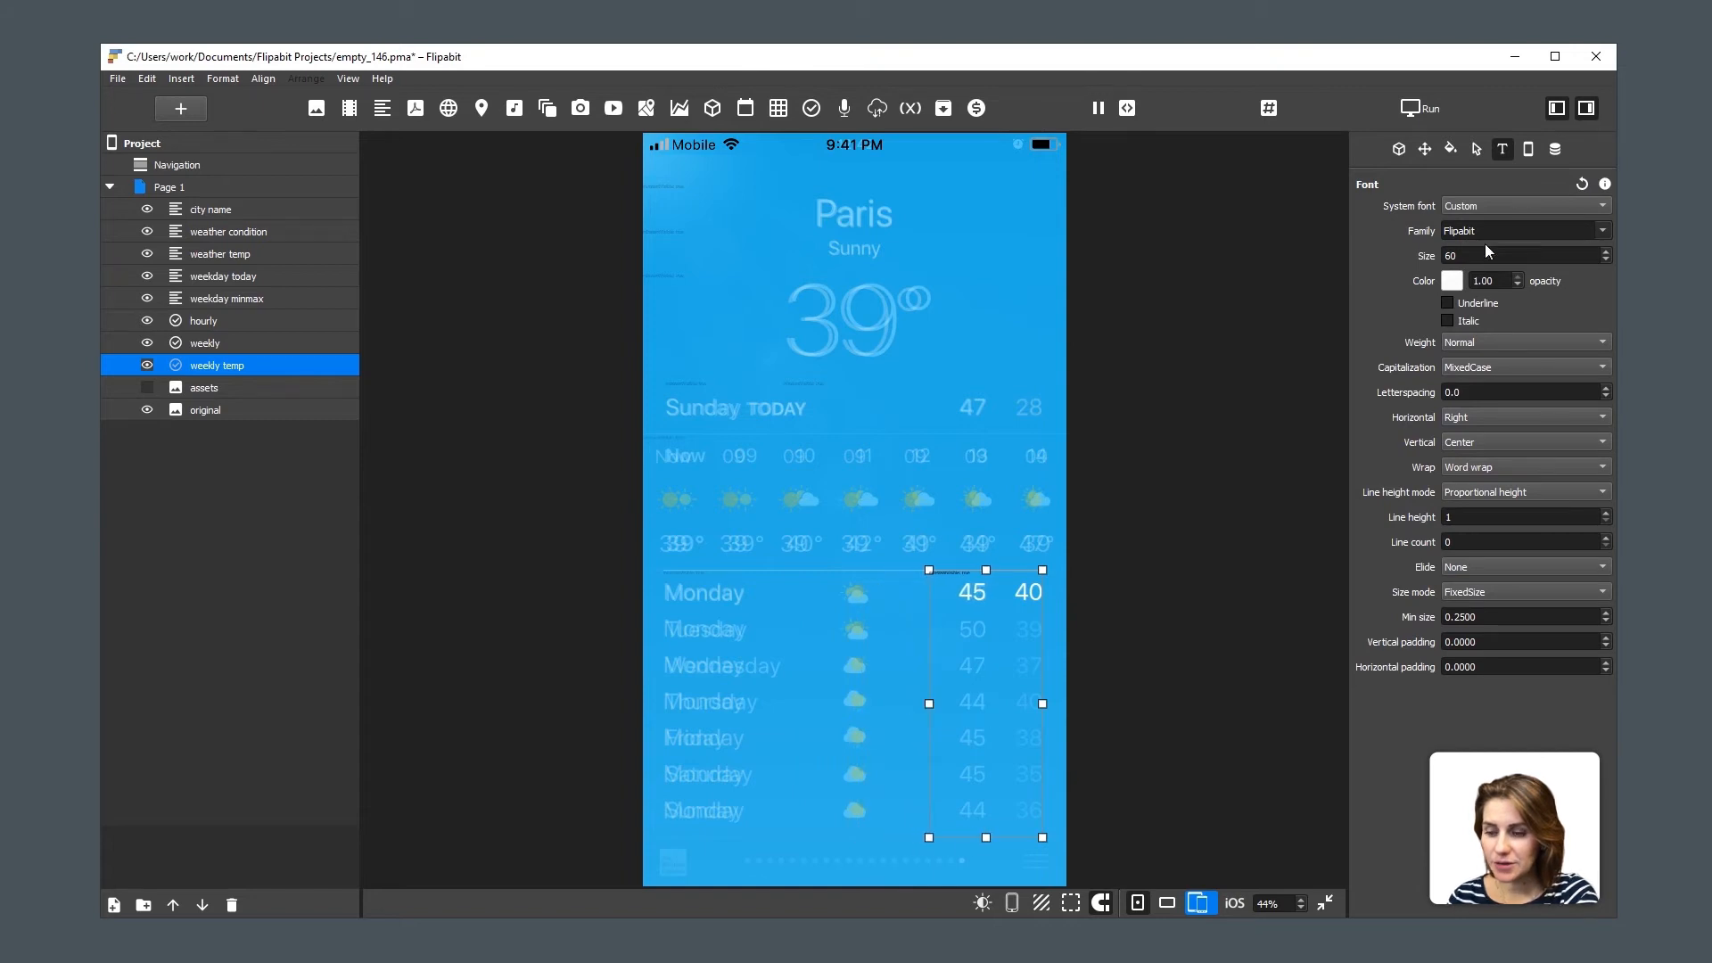
# Copy the weekly temp list's 45||40 entry.
pyautogui.click(1399, 150)
pyautogui.tripleClick(1498, 334)
pyautogui.hotkey('ctrl', 'c')
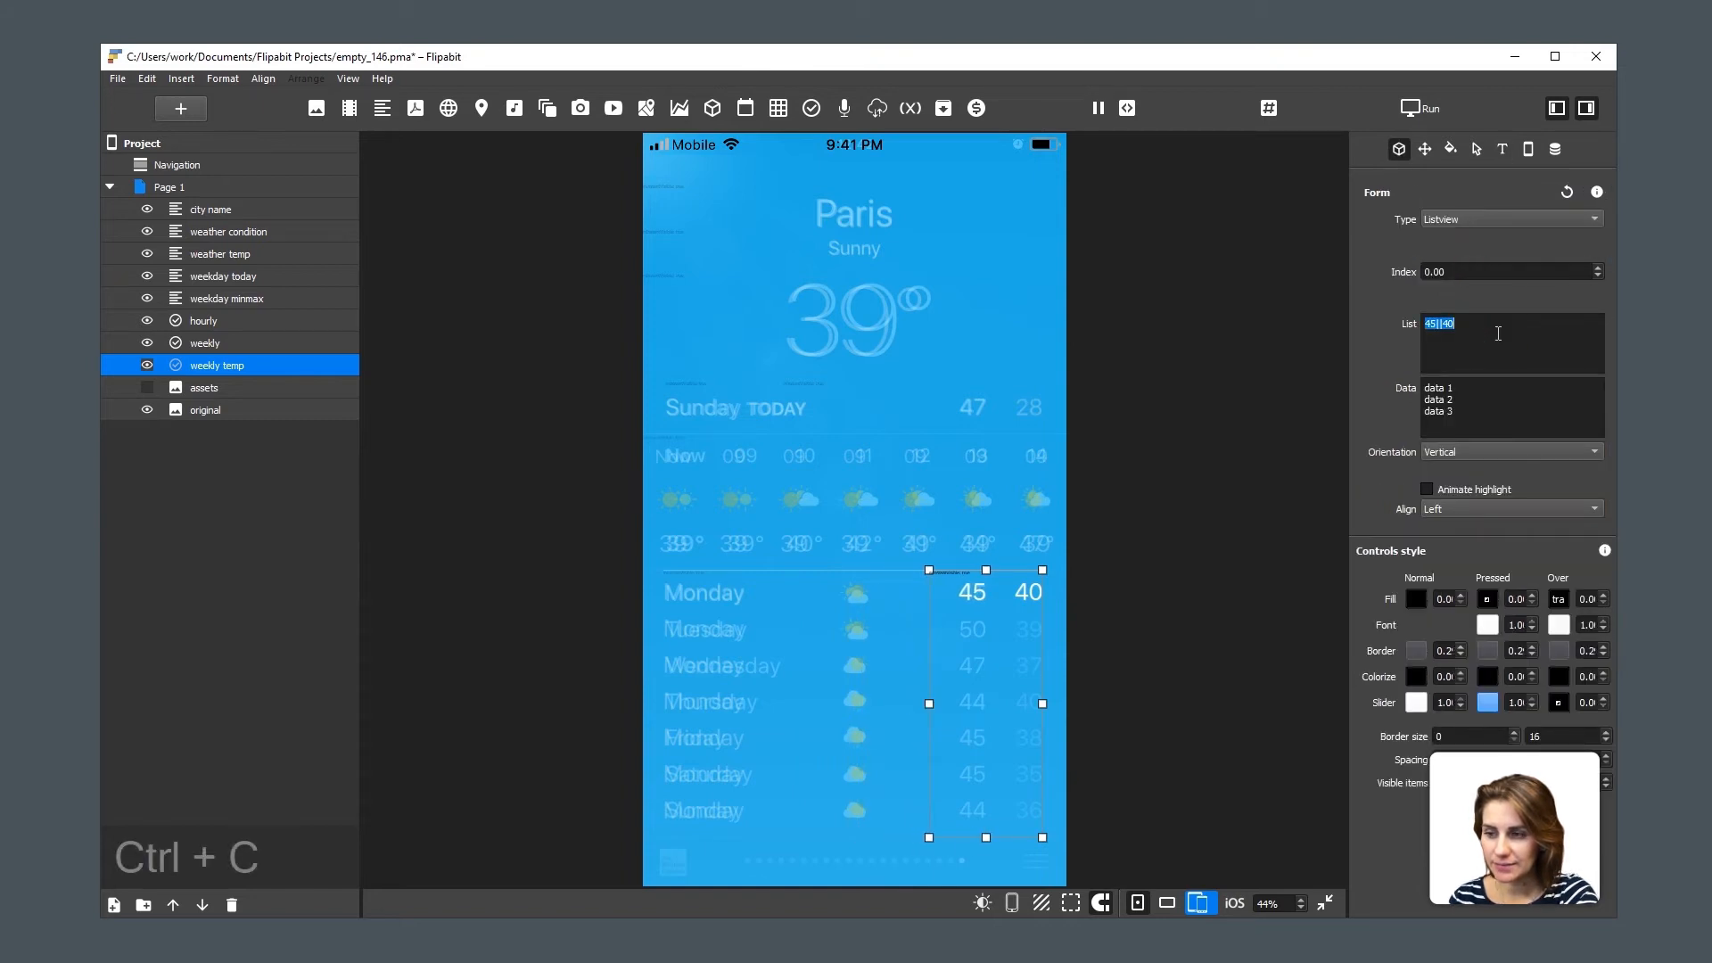
# Fill the weekly temp list with seven identical 45||40 rows.
pyautogui.hotkey('ctrl', 'v')
pyautogui.hotkey('ctrl', 'v')
pyautogui.hotkey('ctrl', 'v')
pyautogui.hotkey('ctrl', 'v')
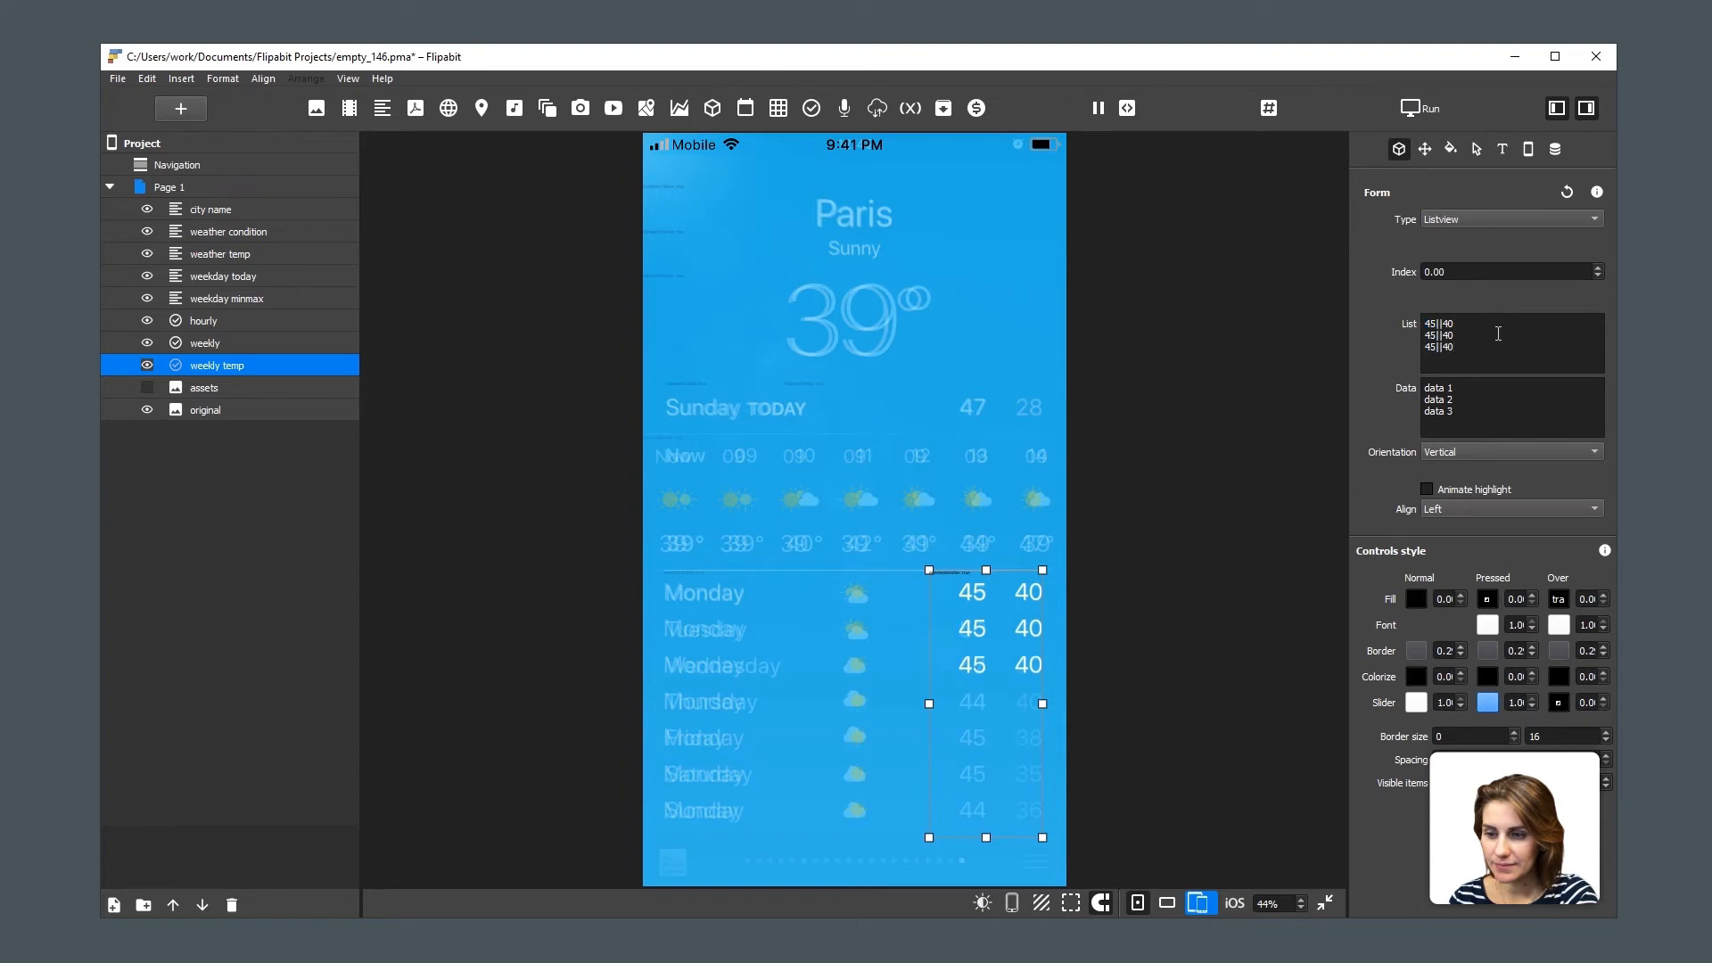
pyautogui.hotkey('ctrl', 'v')
pyautogui.hotkey('ctrl', 'v')
pyautogui.hotkey('ctrl', 'v')
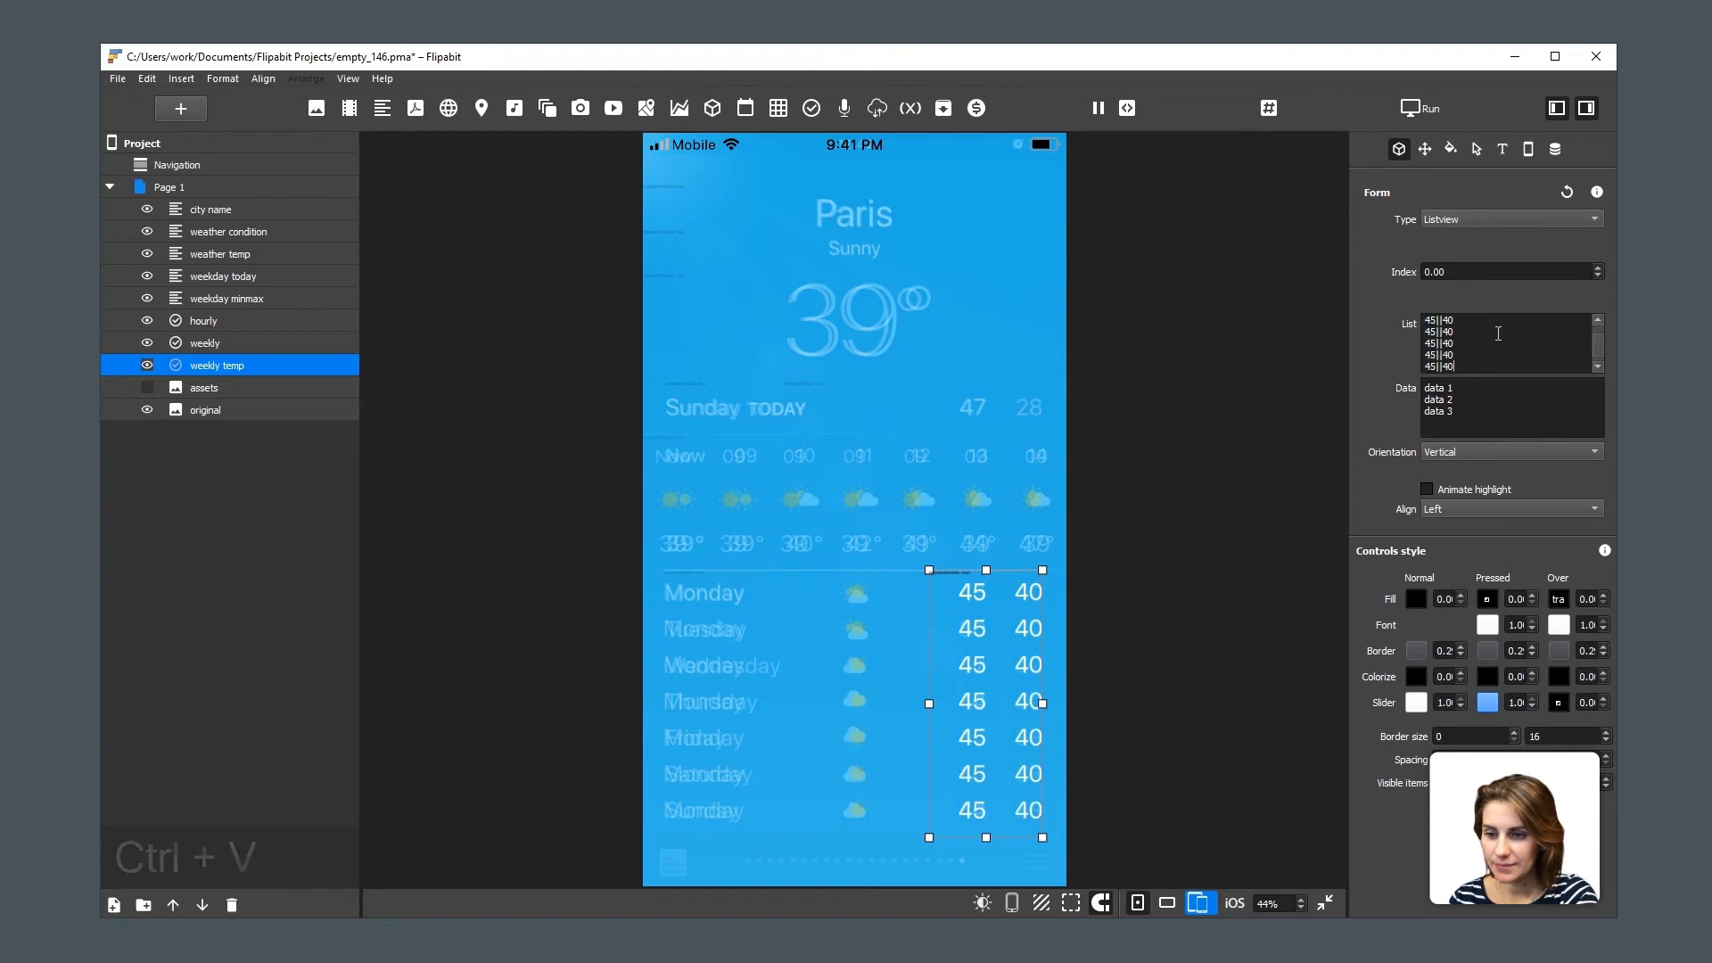
pyautogui.click(1180, 664)
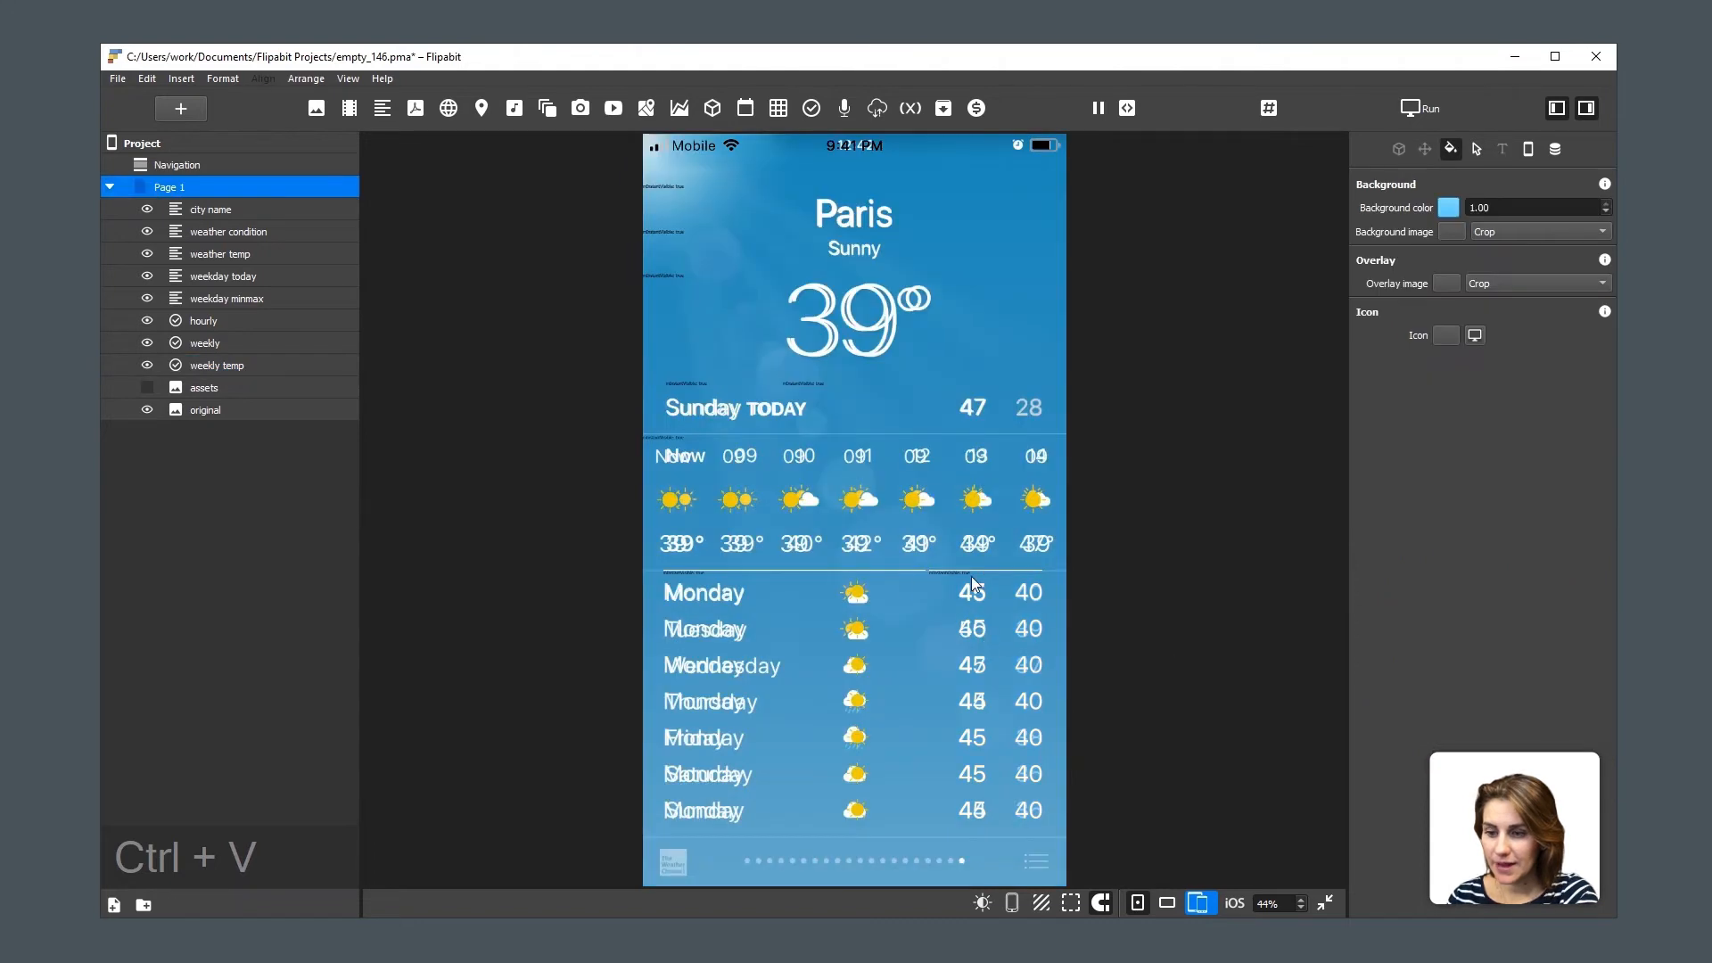
# Hide the original reference image and set the top and bottom border widths of the weekly and weekly temp lists to 0.
pyautogui.click(148, 409)
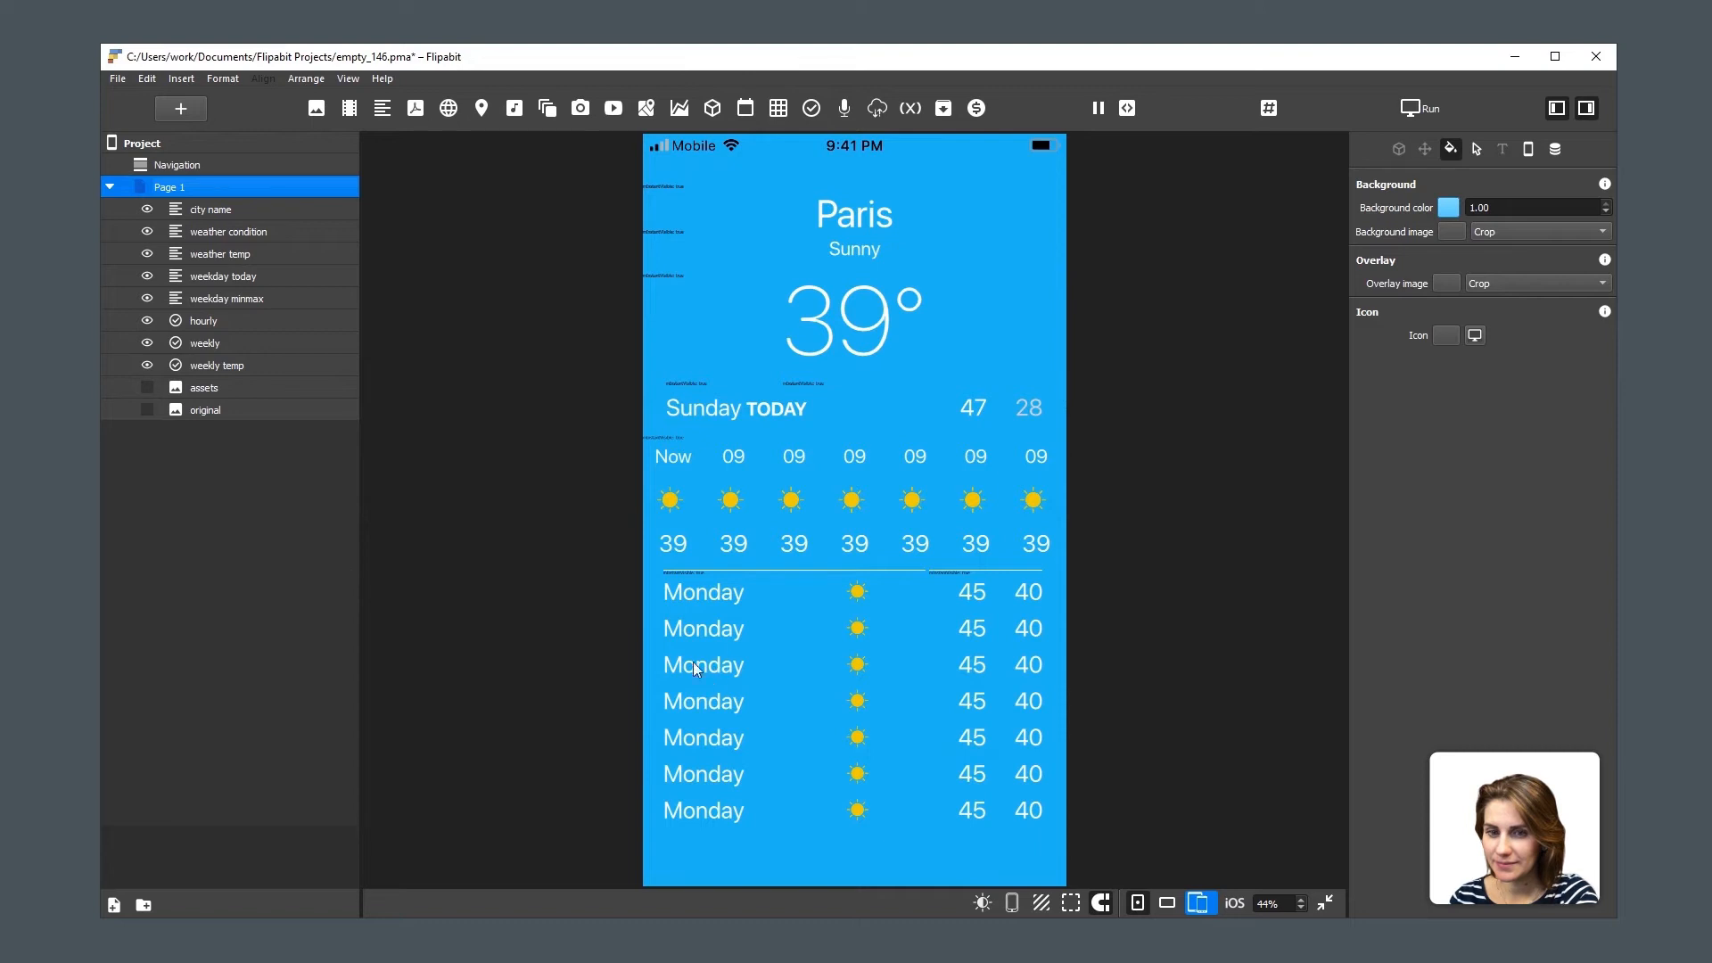
pyautogui.click(726, 657)
pyautogui.keyDown('shift'); pyautogui.click(986, 654); pyautogui.keyUp('shift')
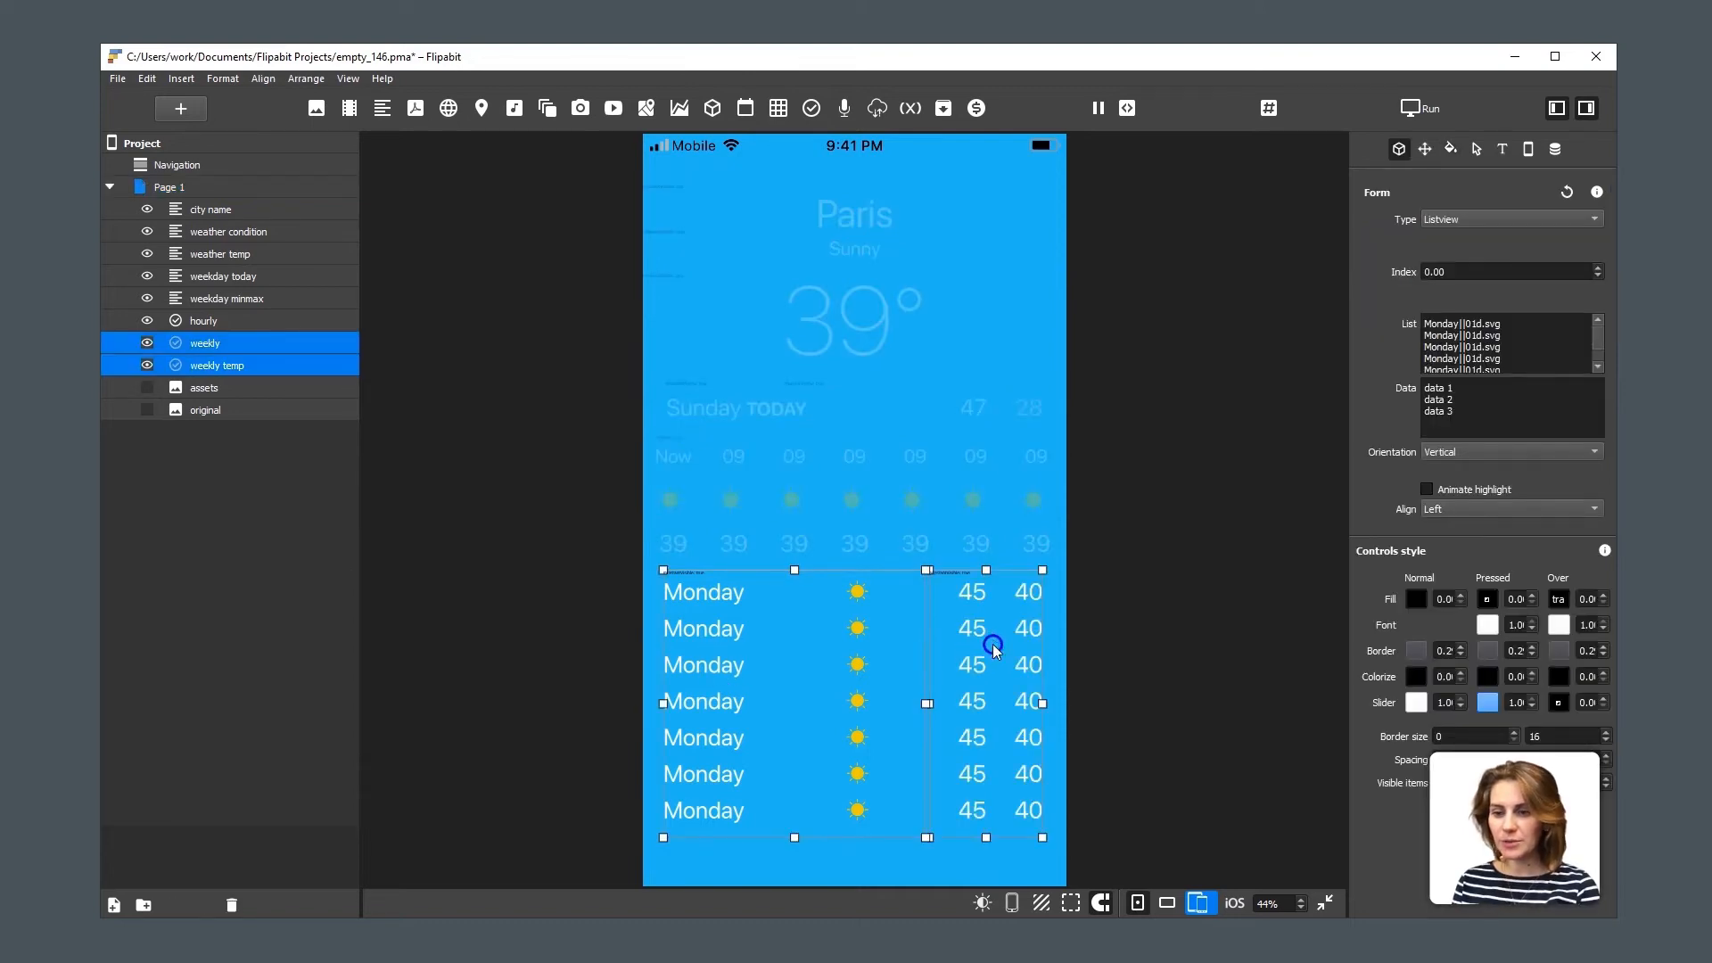
pyautogui.click(1451, 149)
pyautogui.click(1496, 330)
pyautogui.write('0')
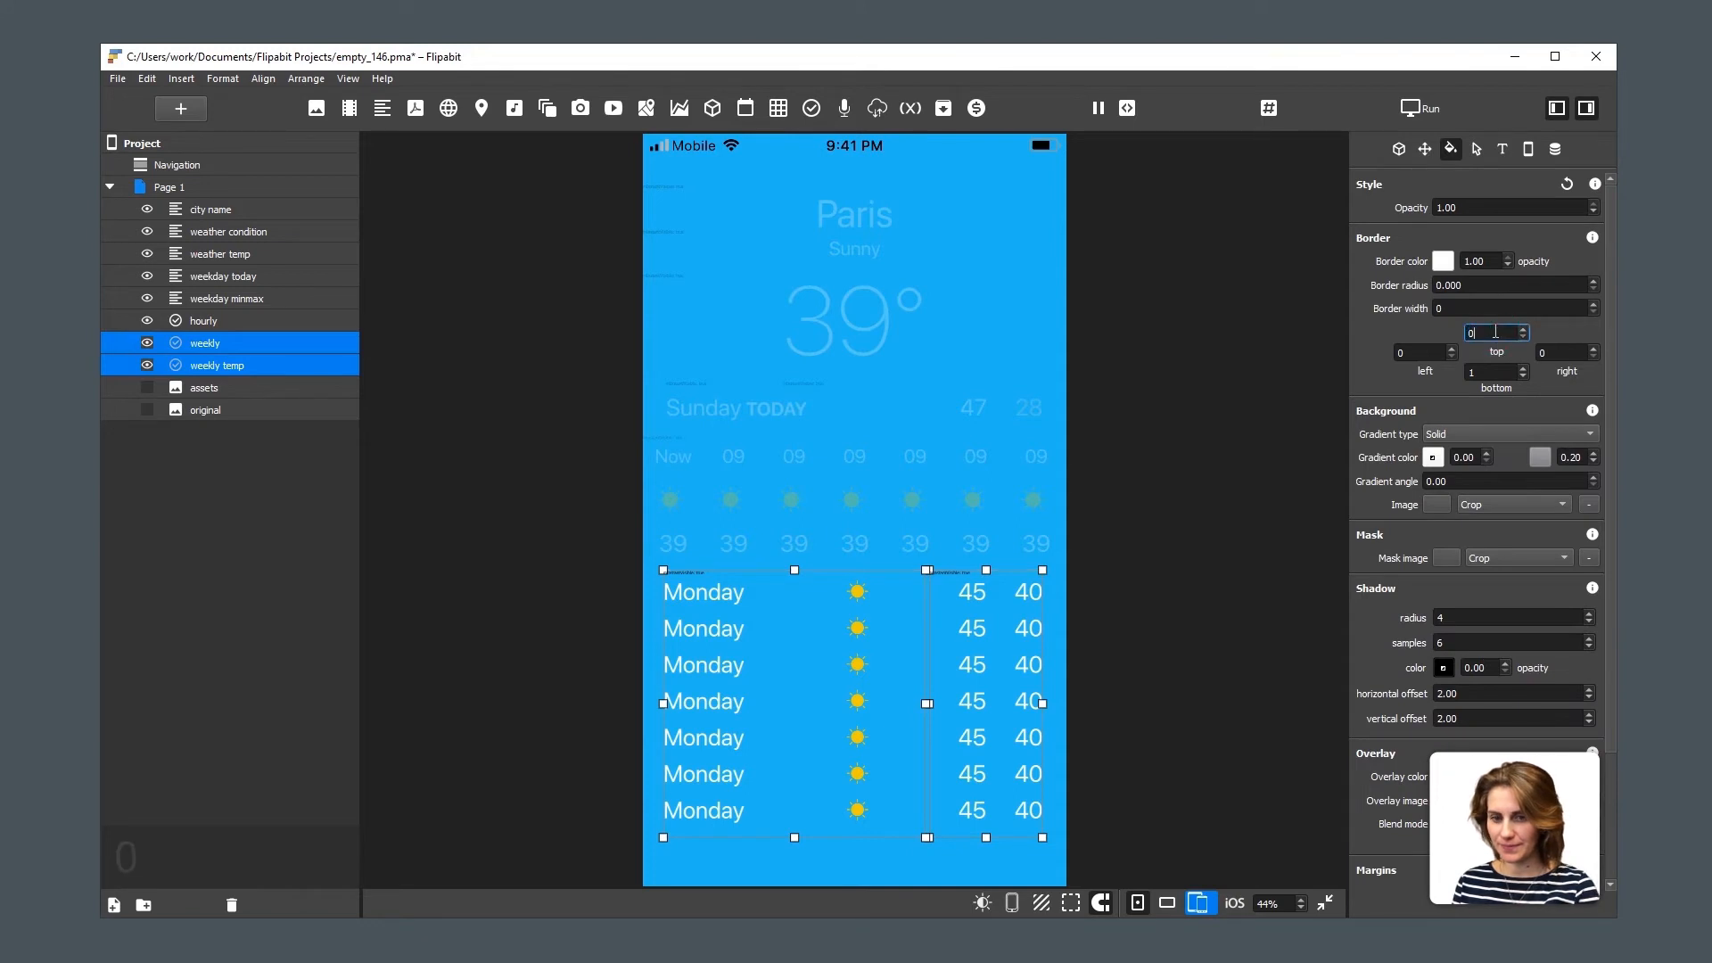
pyautogui.click(1491, 373)
pyautogui.write('0')
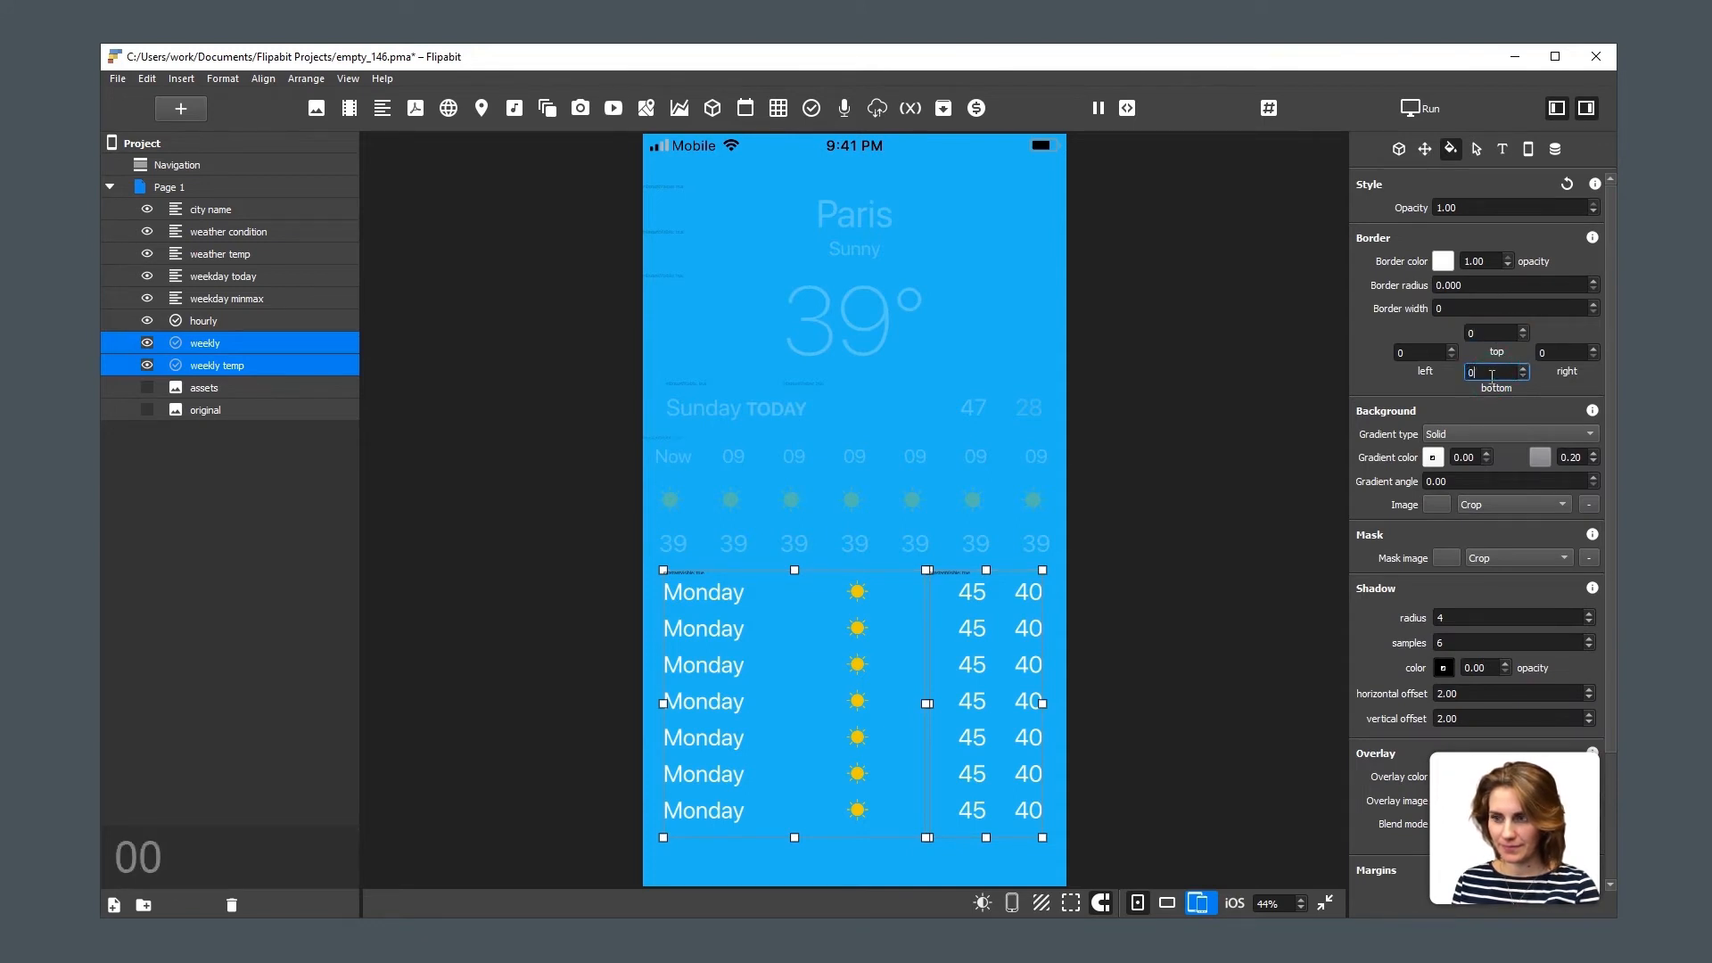
pyautogui.click(1008, 471)
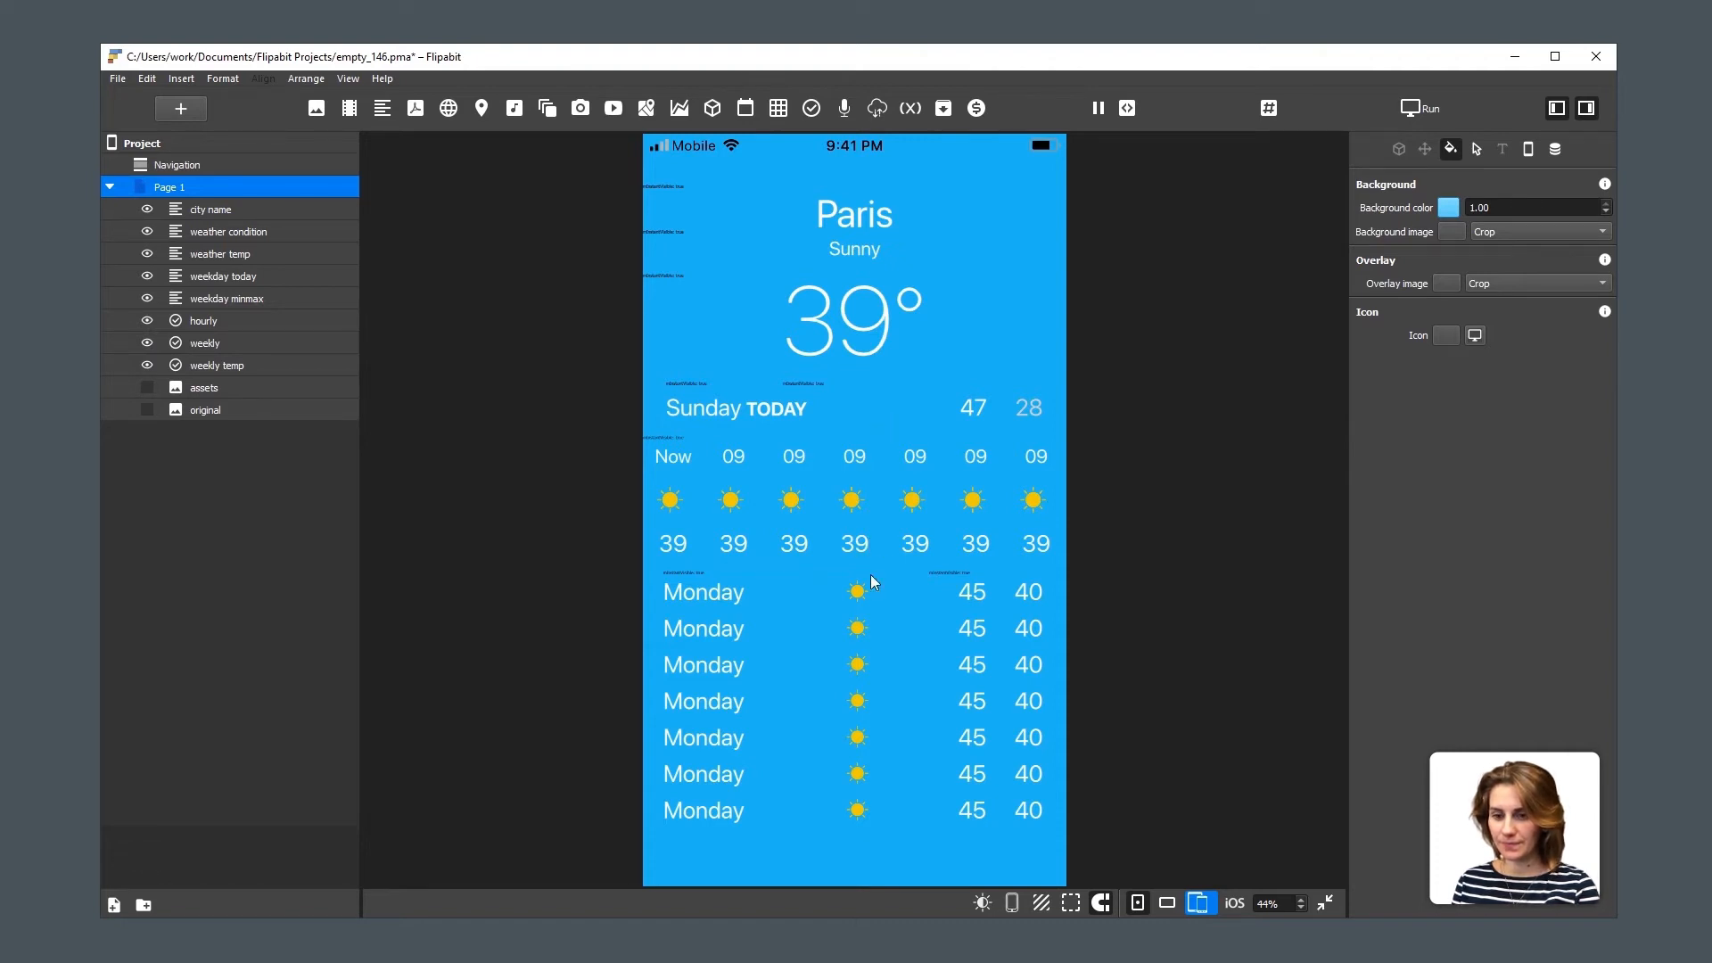
# Show the original reference layer, examine its second image for the scrolled weather layout, and hide the layer again.
pyautogui.click(216, 410)
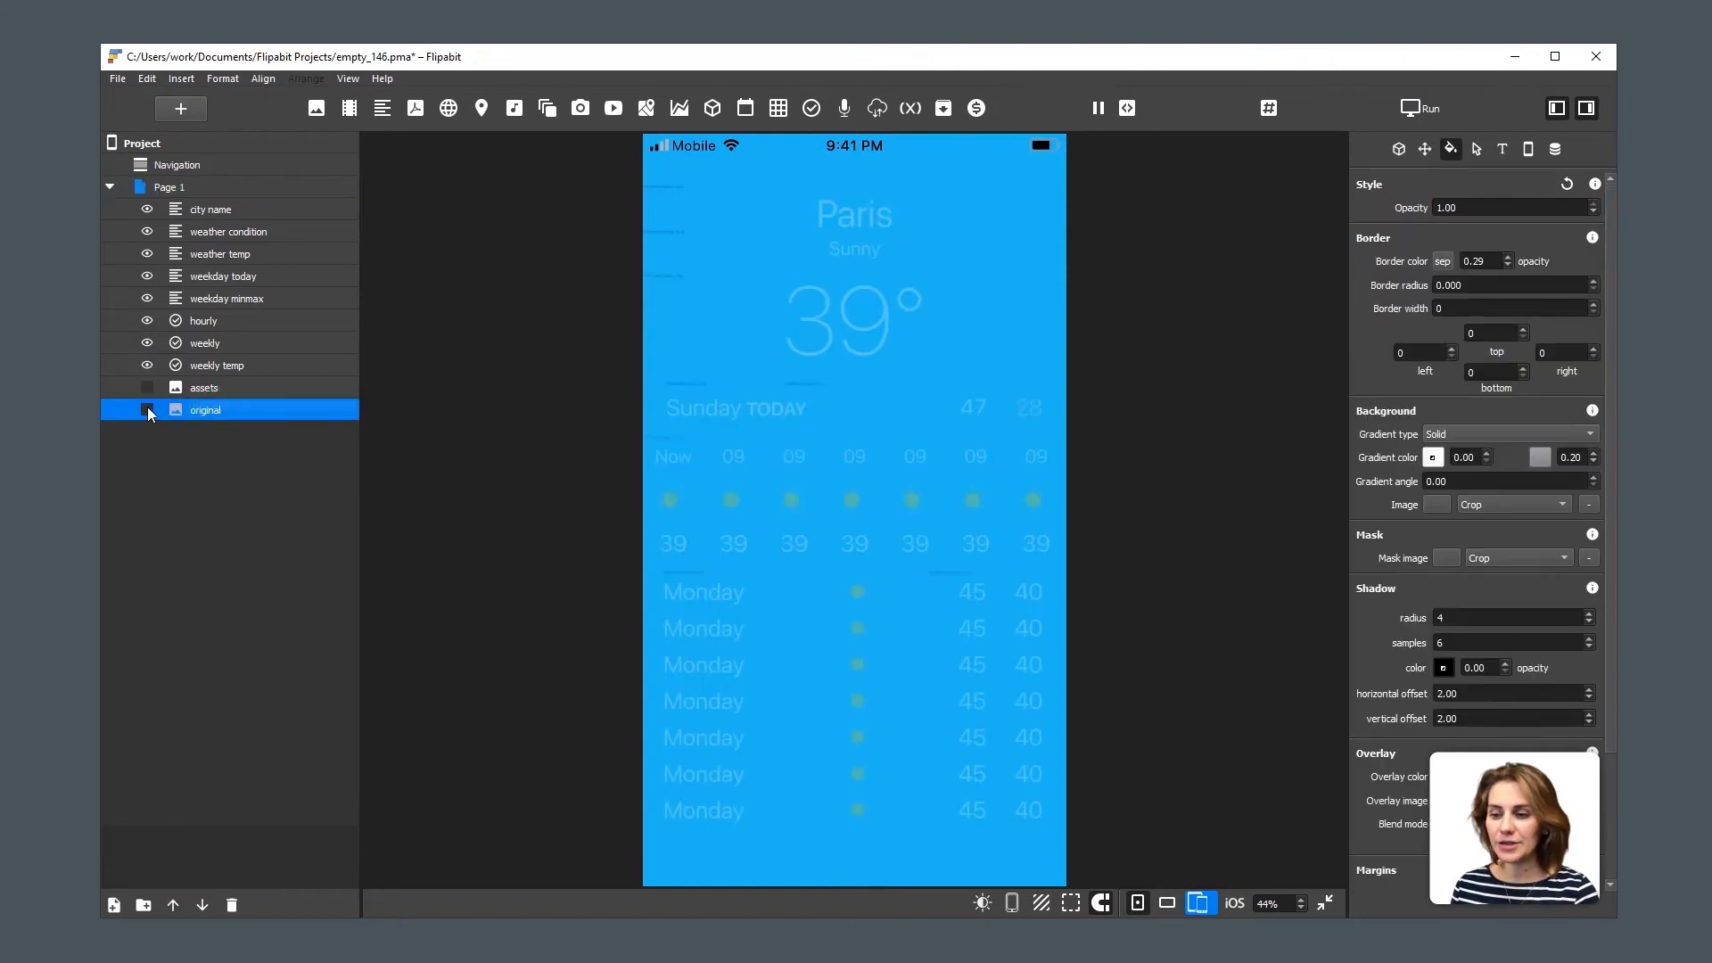
pyautogui.click(147, 410)
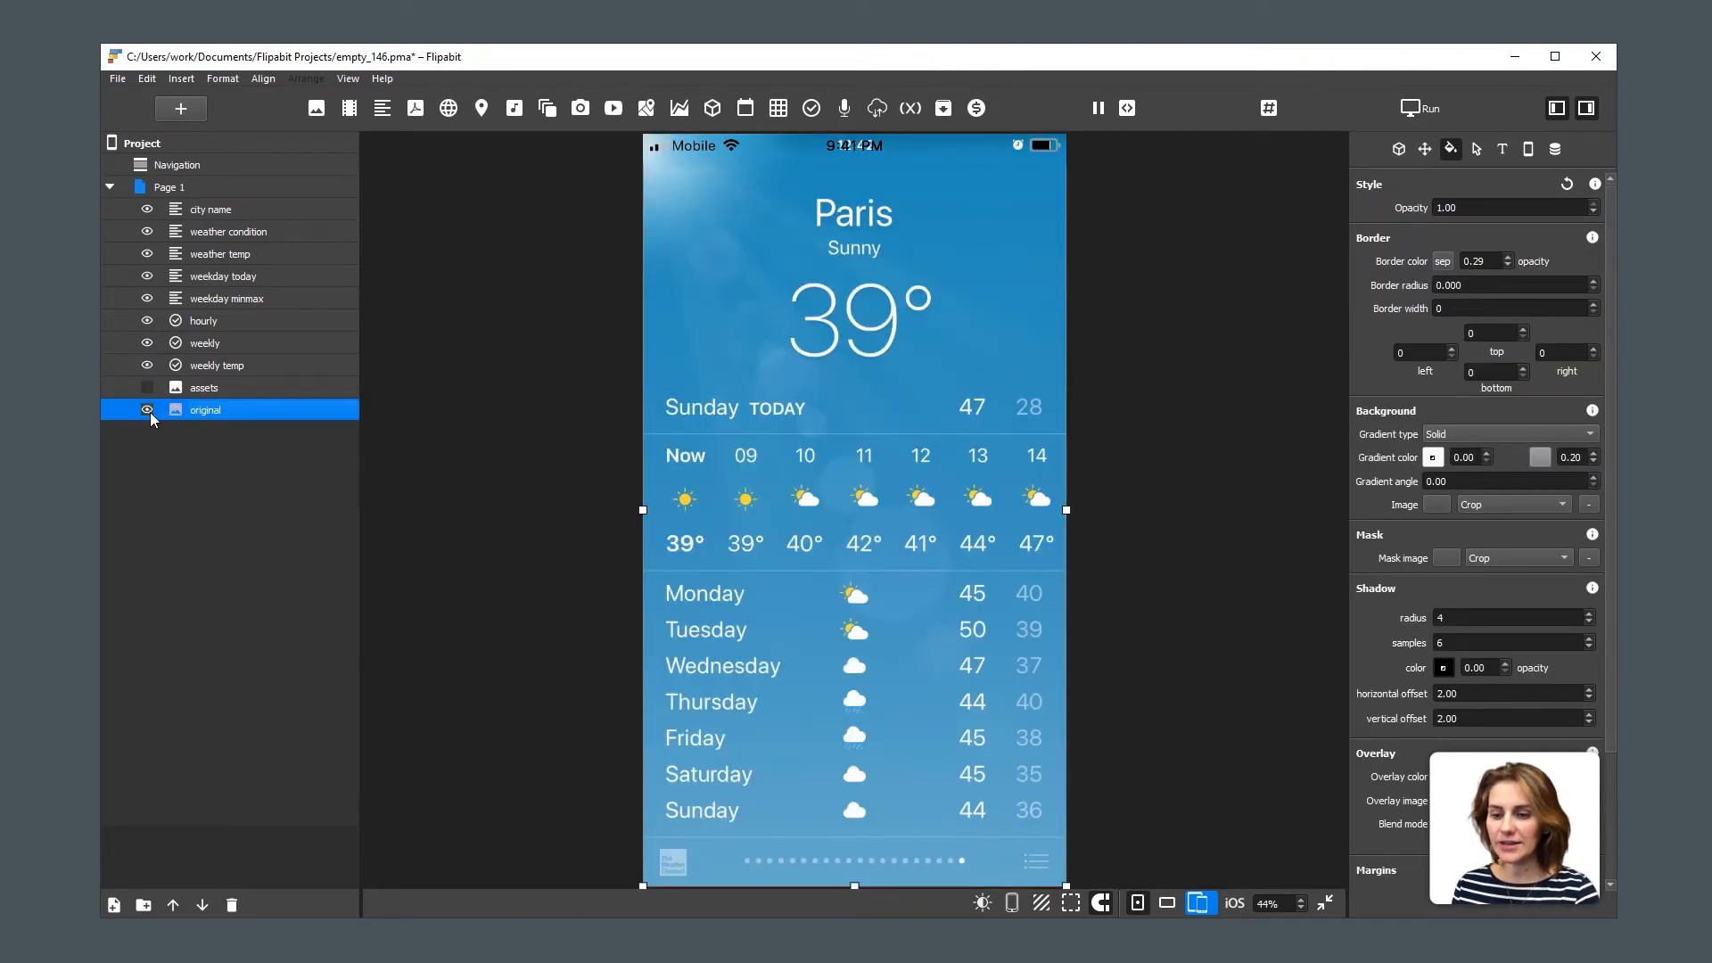
pyautogui.click(1400, 149)
pyautogui.click(1495, 248)
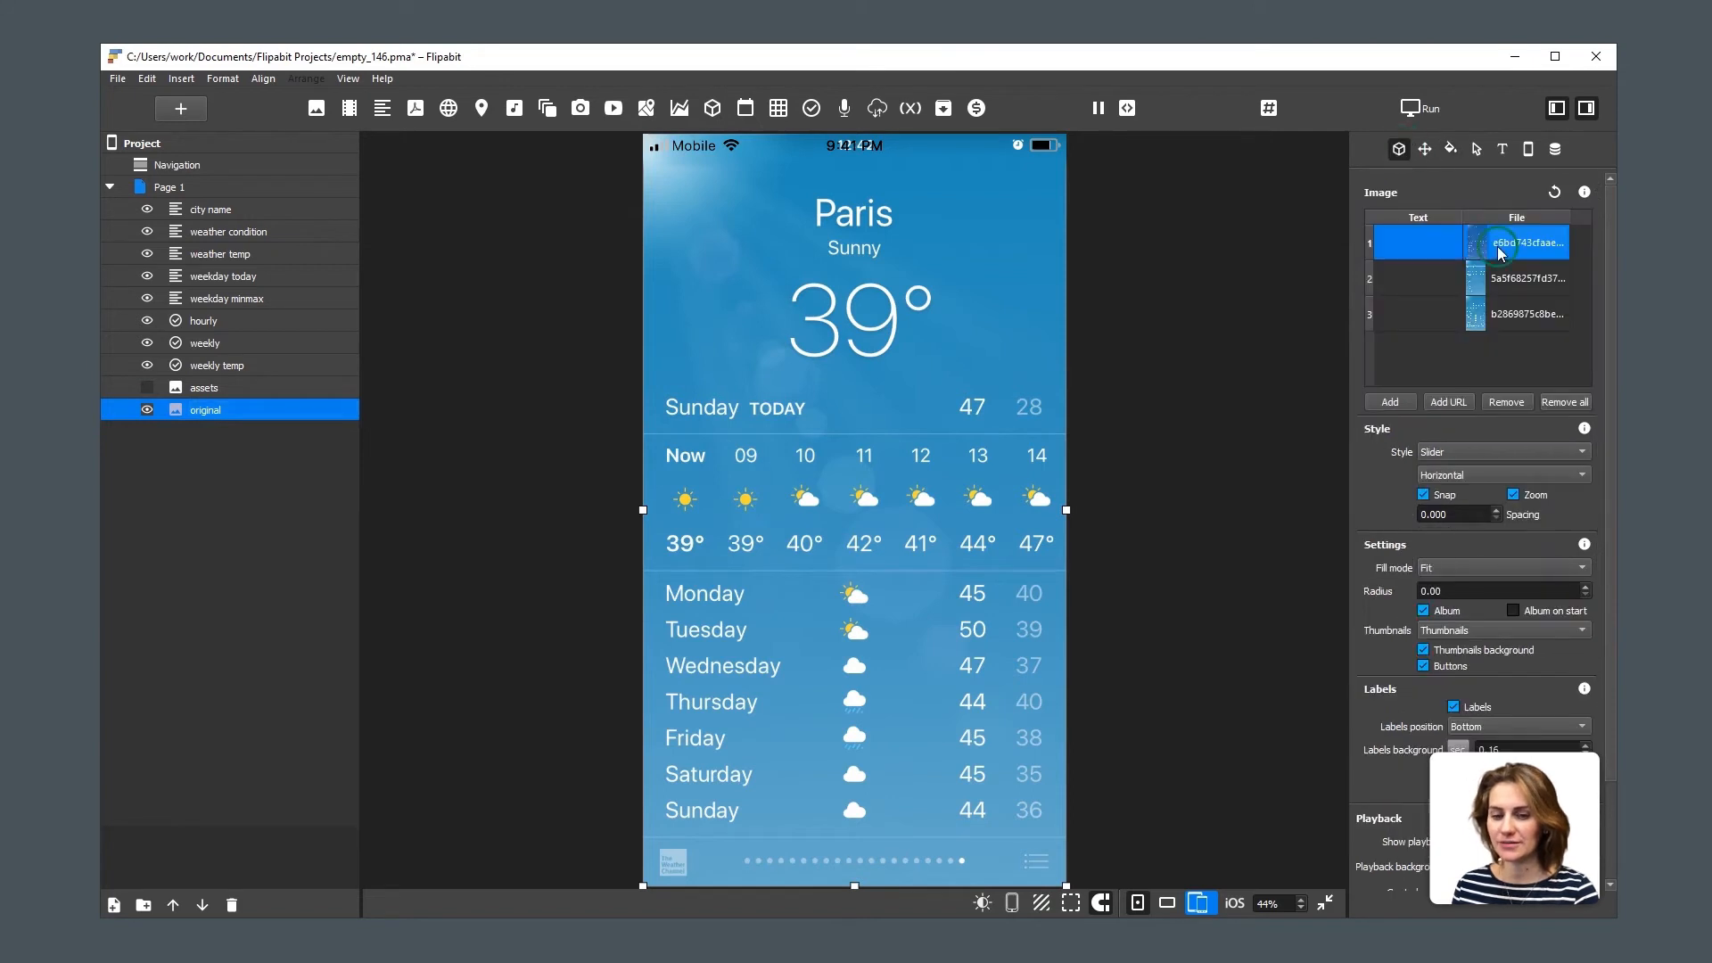
pyautogui.click(1496, 280)
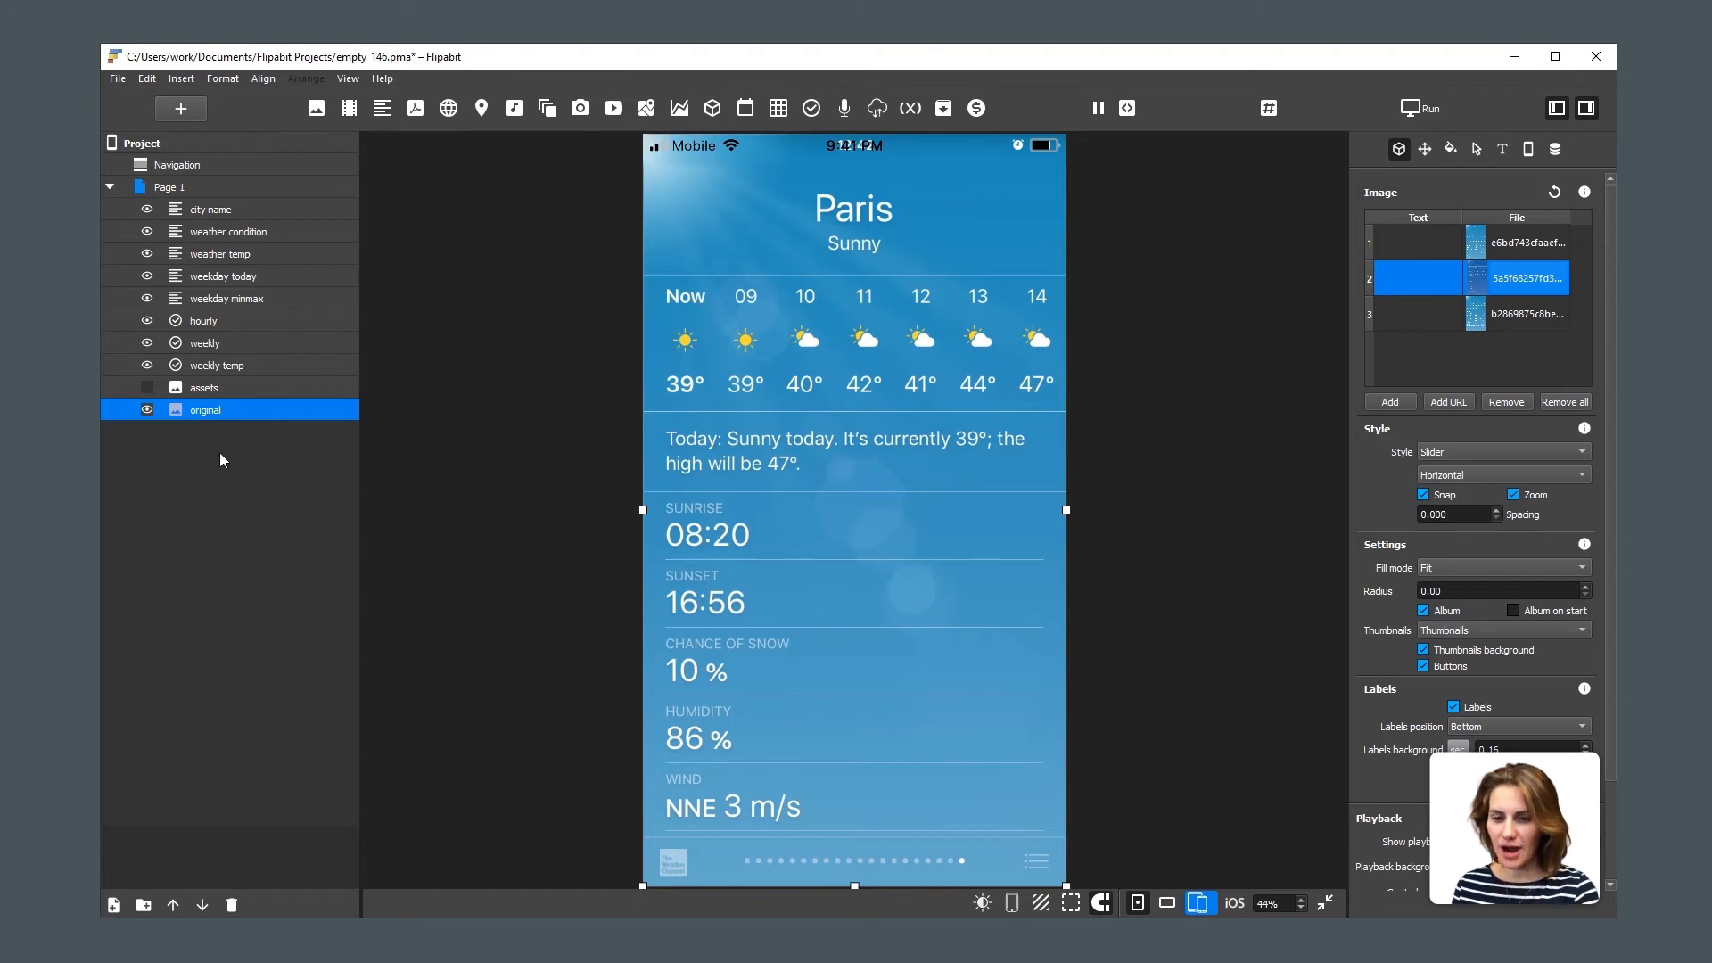
pyautogui.click(146, 410)
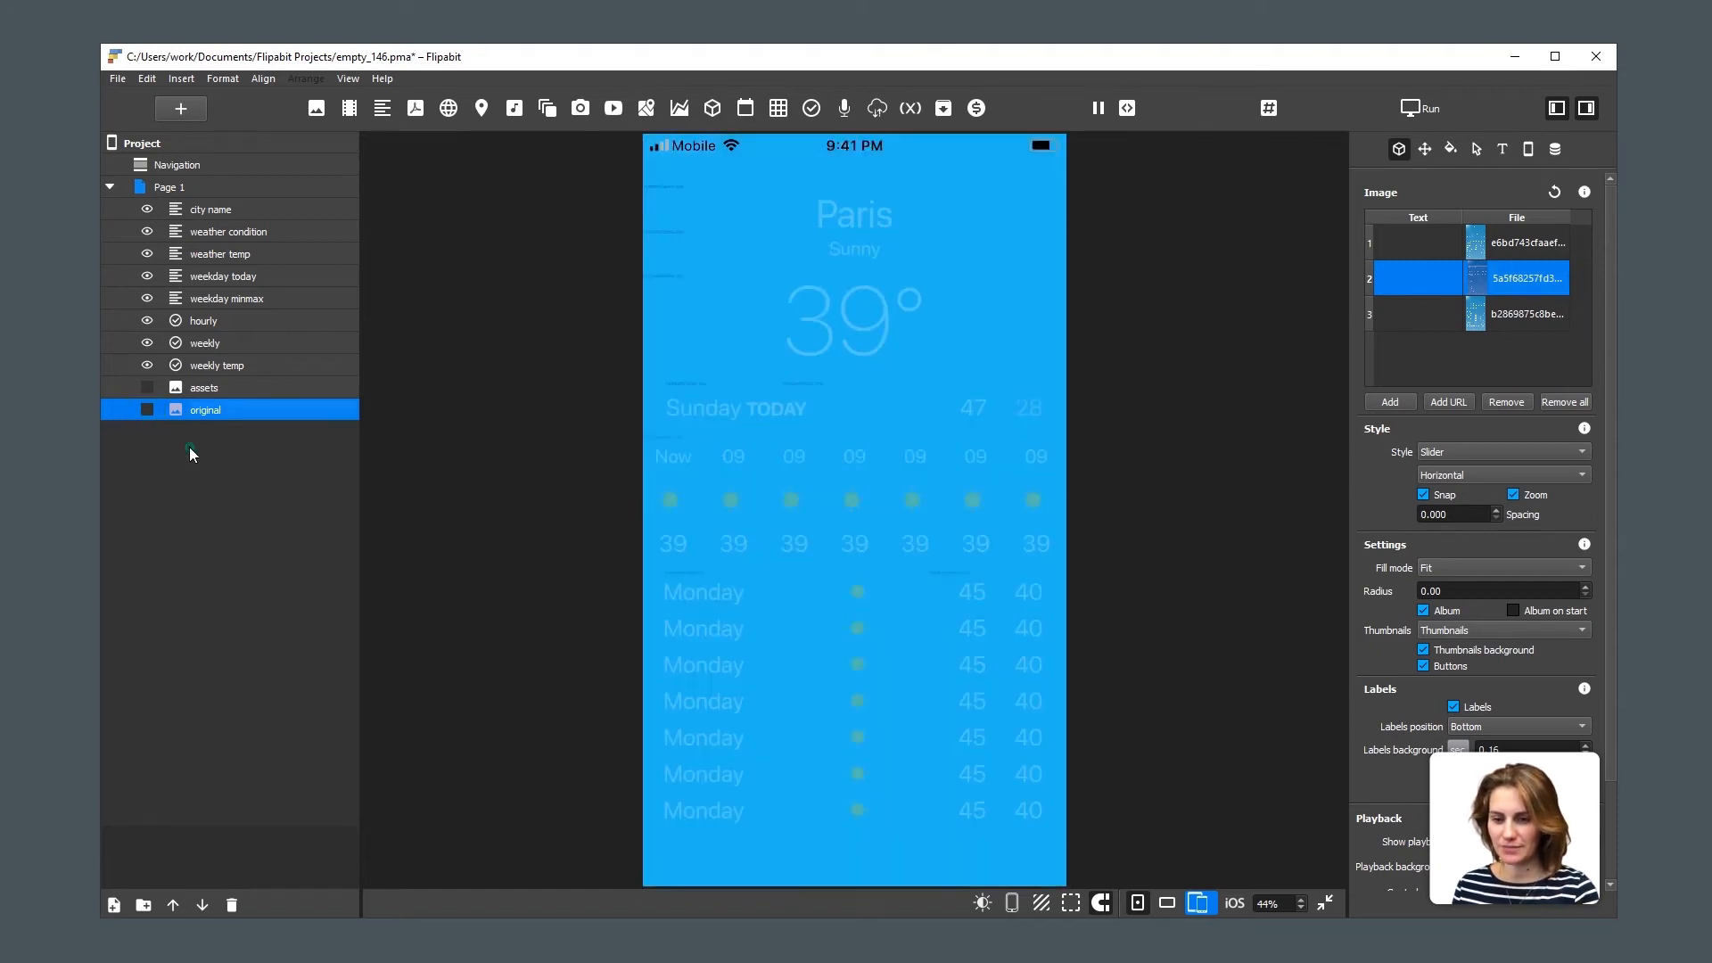
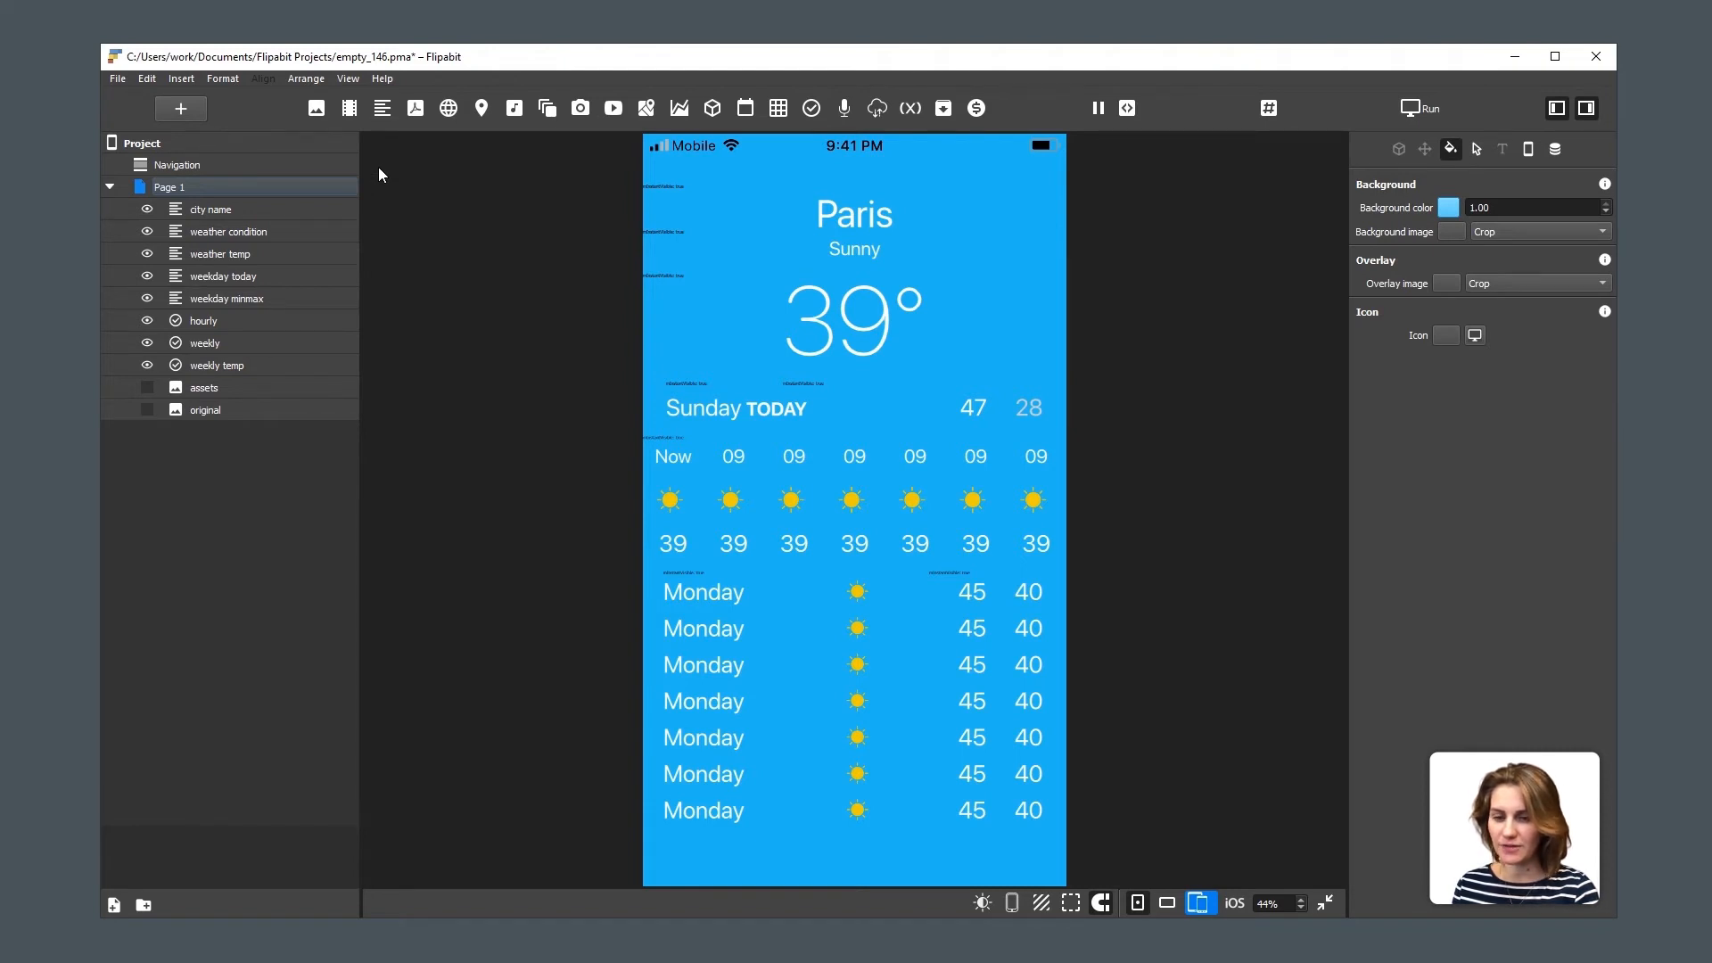
# Add an empty text element, stretch it over the whole page, and shorten it to end at the bottom of the weekly lists.
pyautogui.click(382, 108)
pyautogui.moveTo(215, 433); pyautogui.dragTo(331, 375)
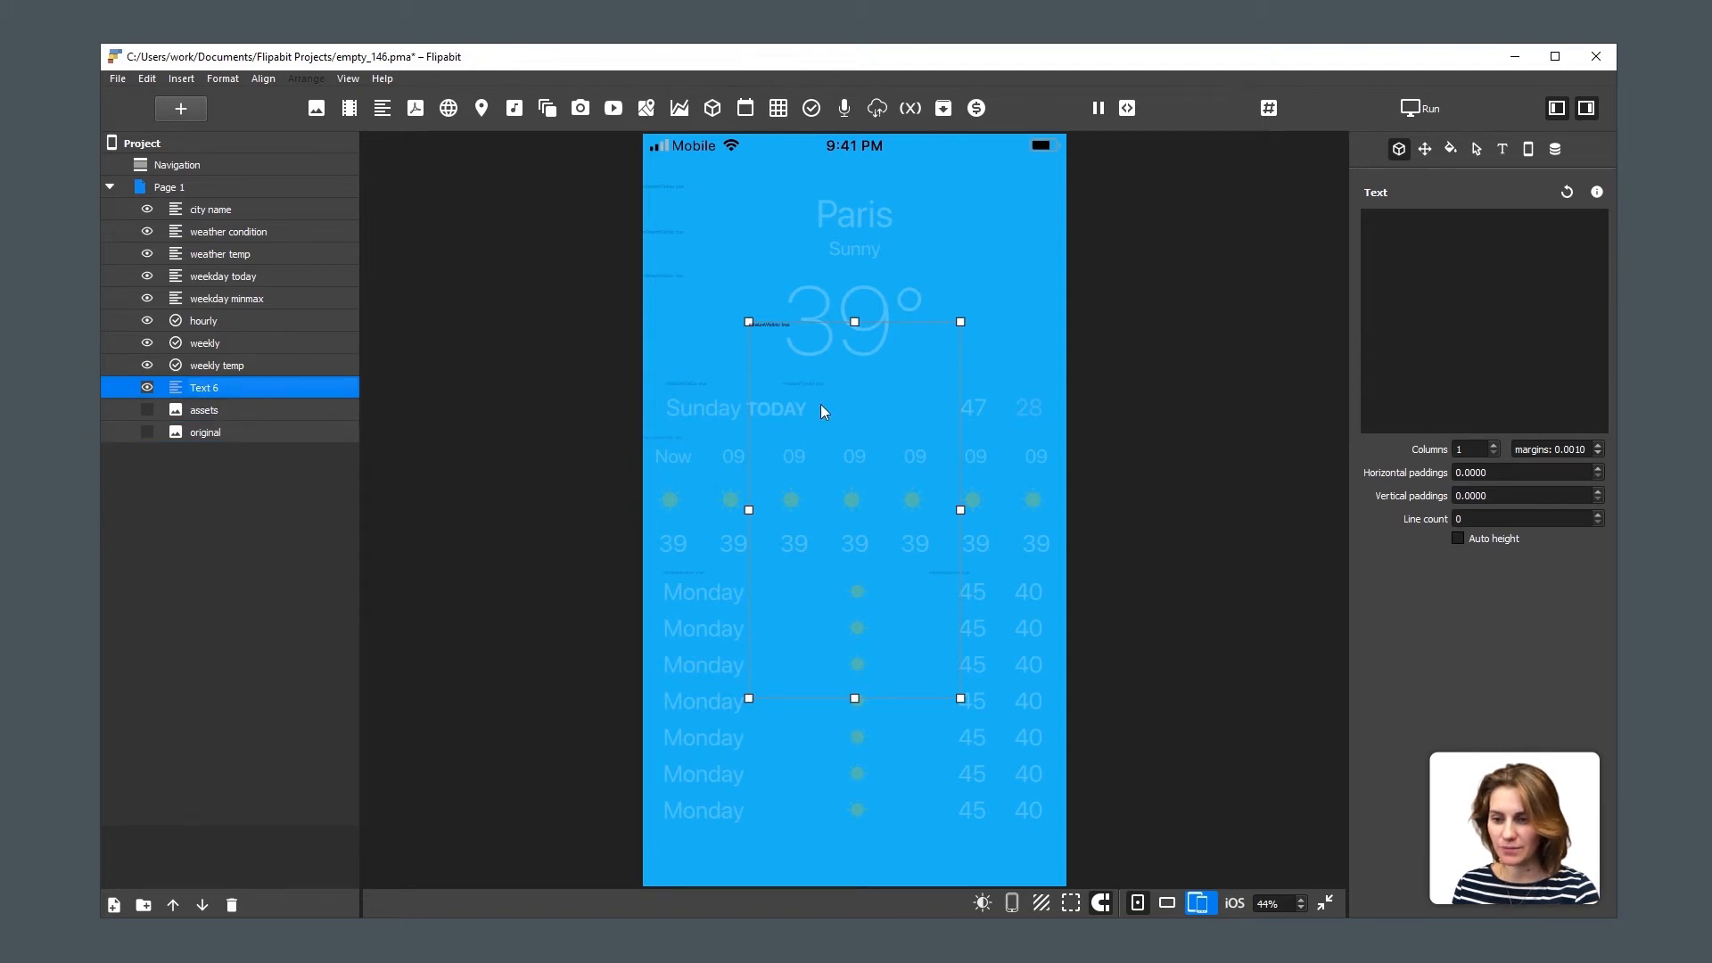
pyautogui.press('w')
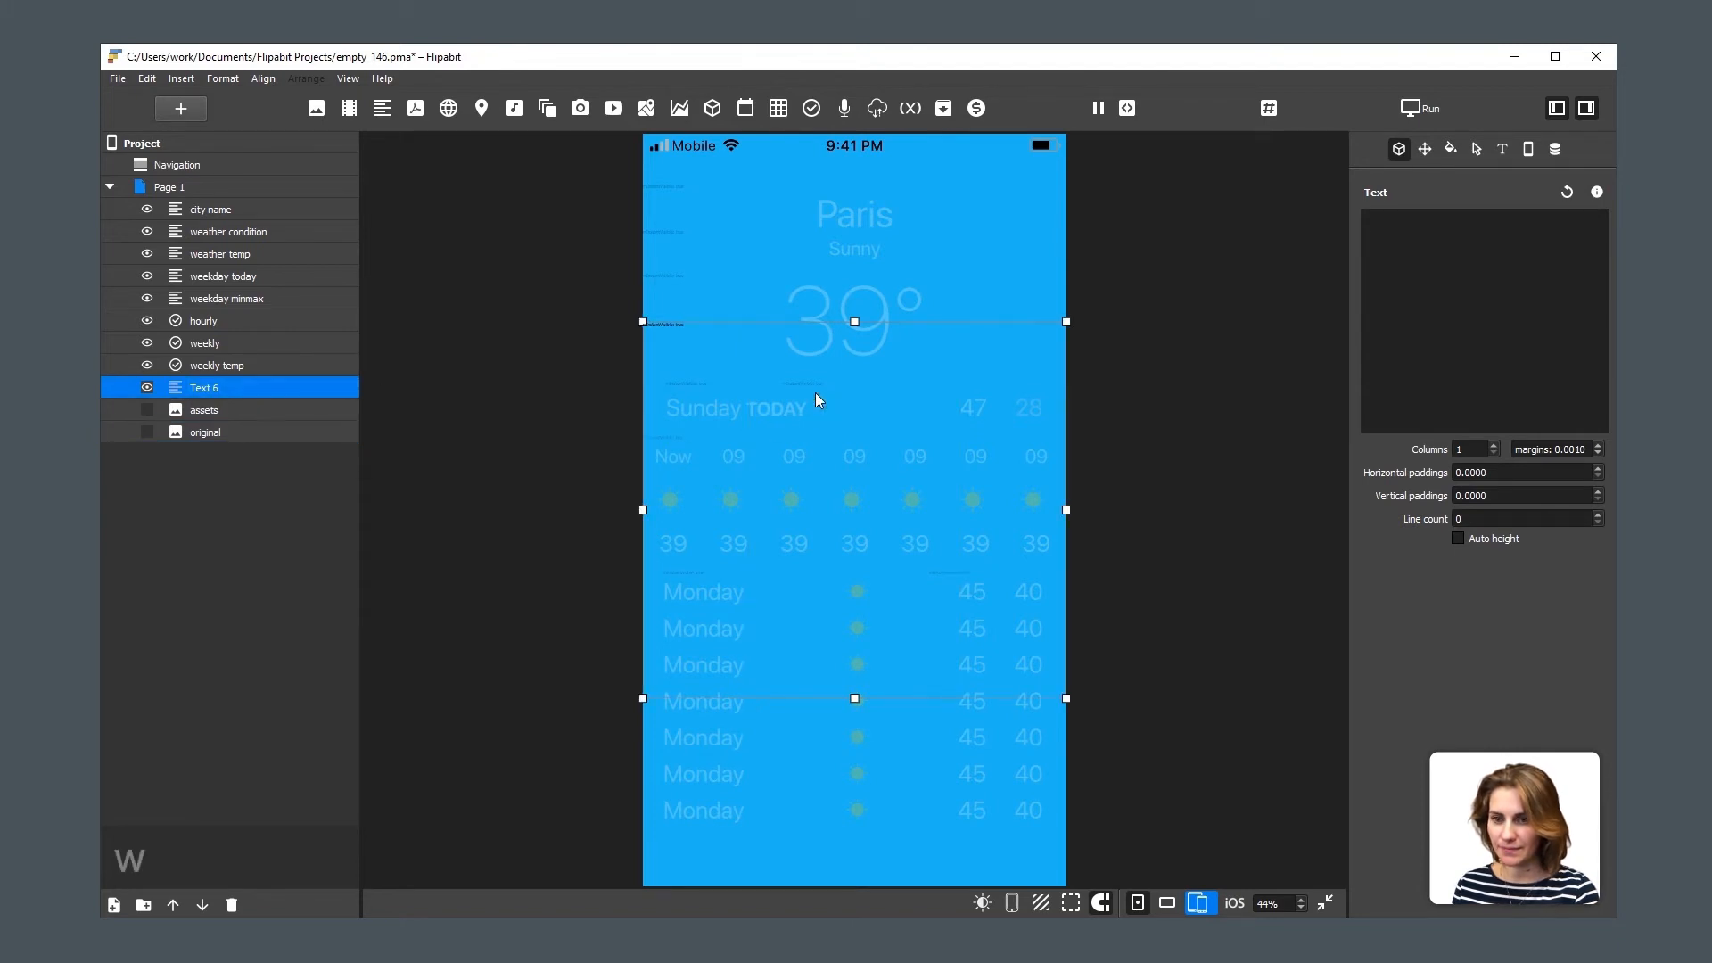
pyautogui.press('e')
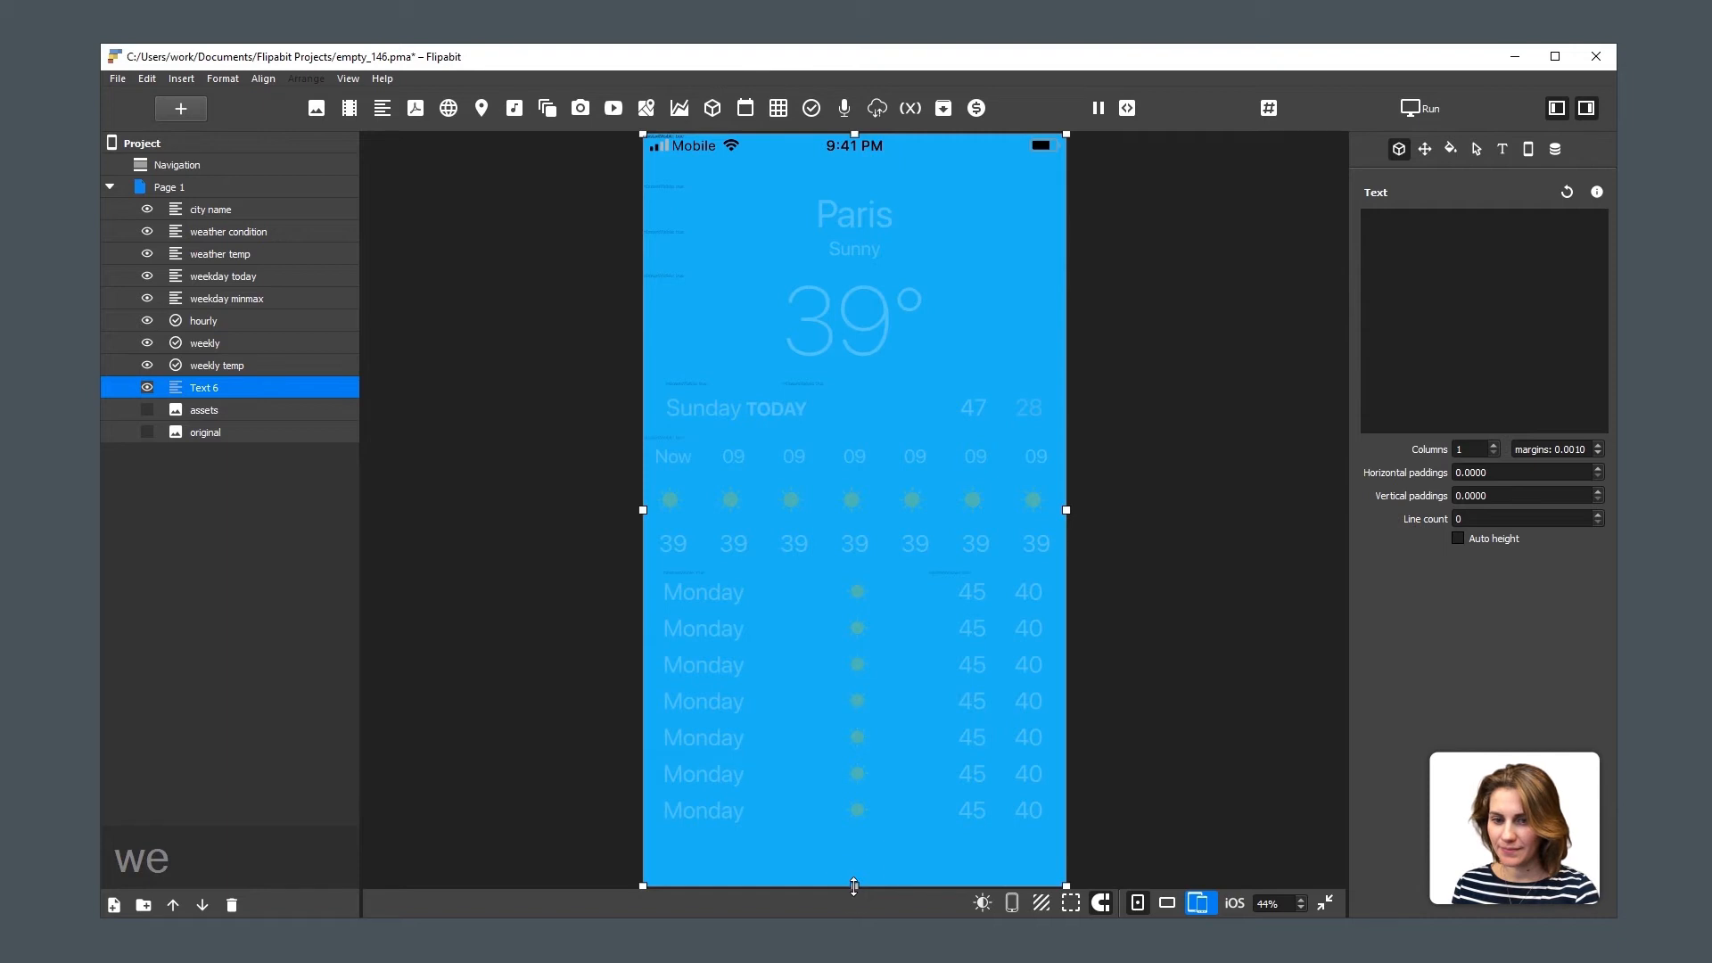
pyautogui.moveTo(853, 884); pyautogui.dragTo(856, 837)
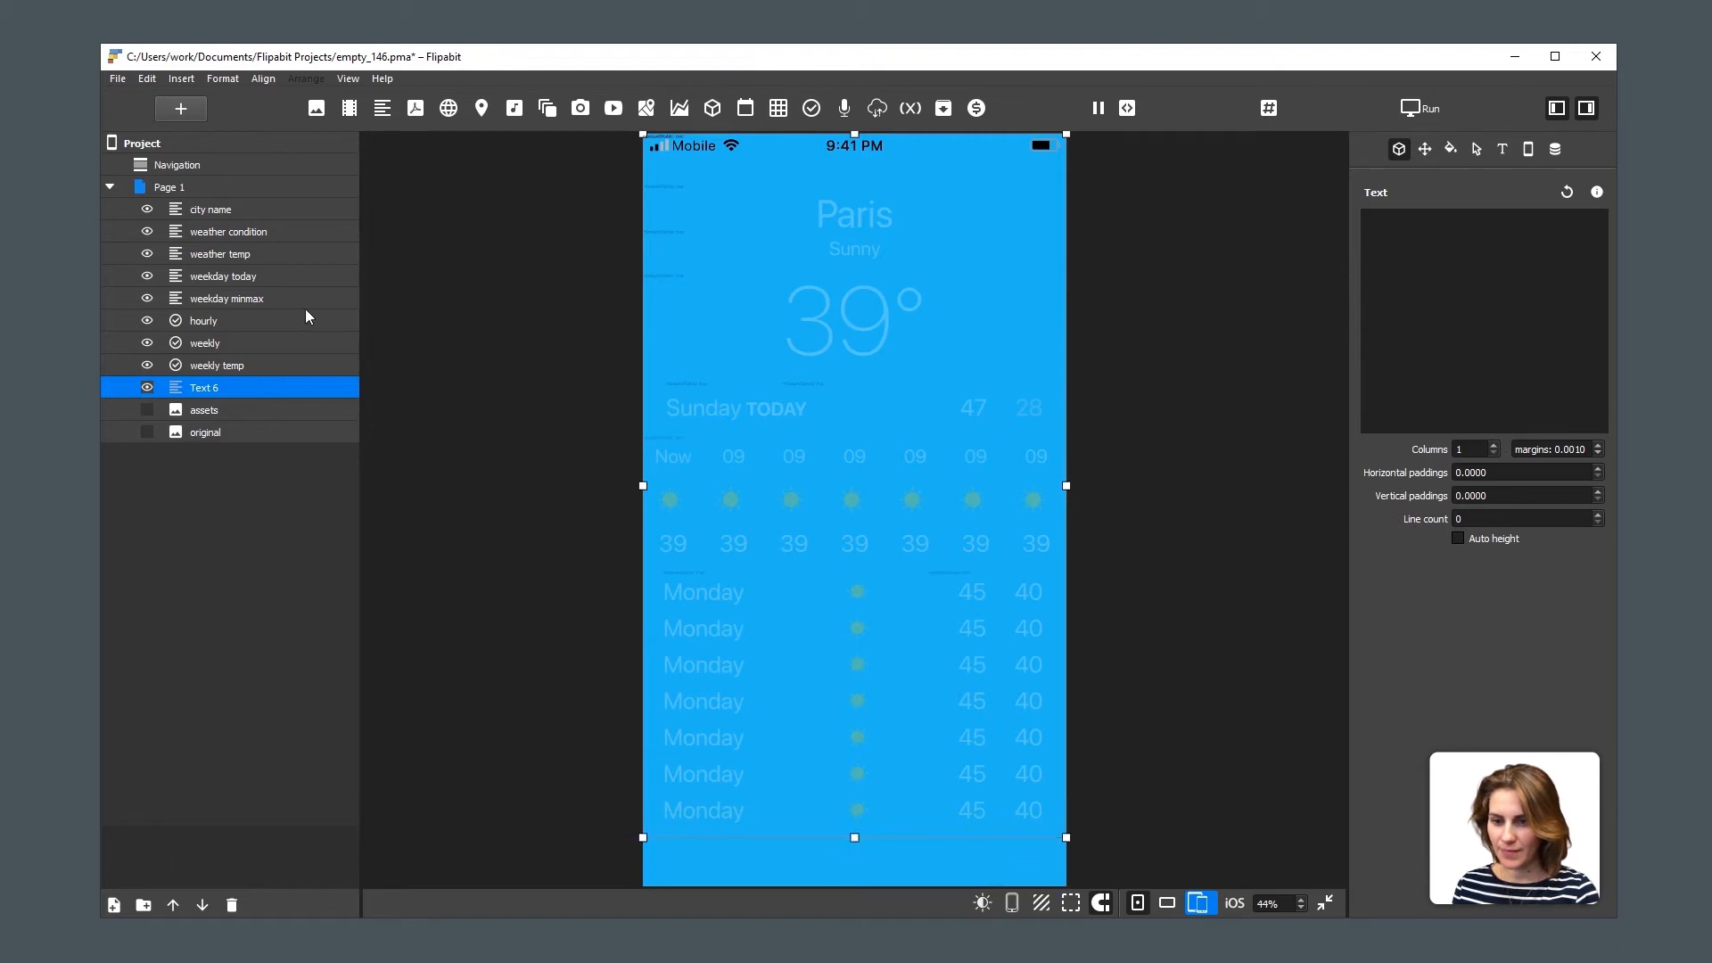
# Group all the elements from city name through Text 6 and name the group main group.
pyautogui.click(211, 209)
pyautogui.keyDown('shift'); pyautogui.click(205, 392); pyautogui.keyUp('shift')
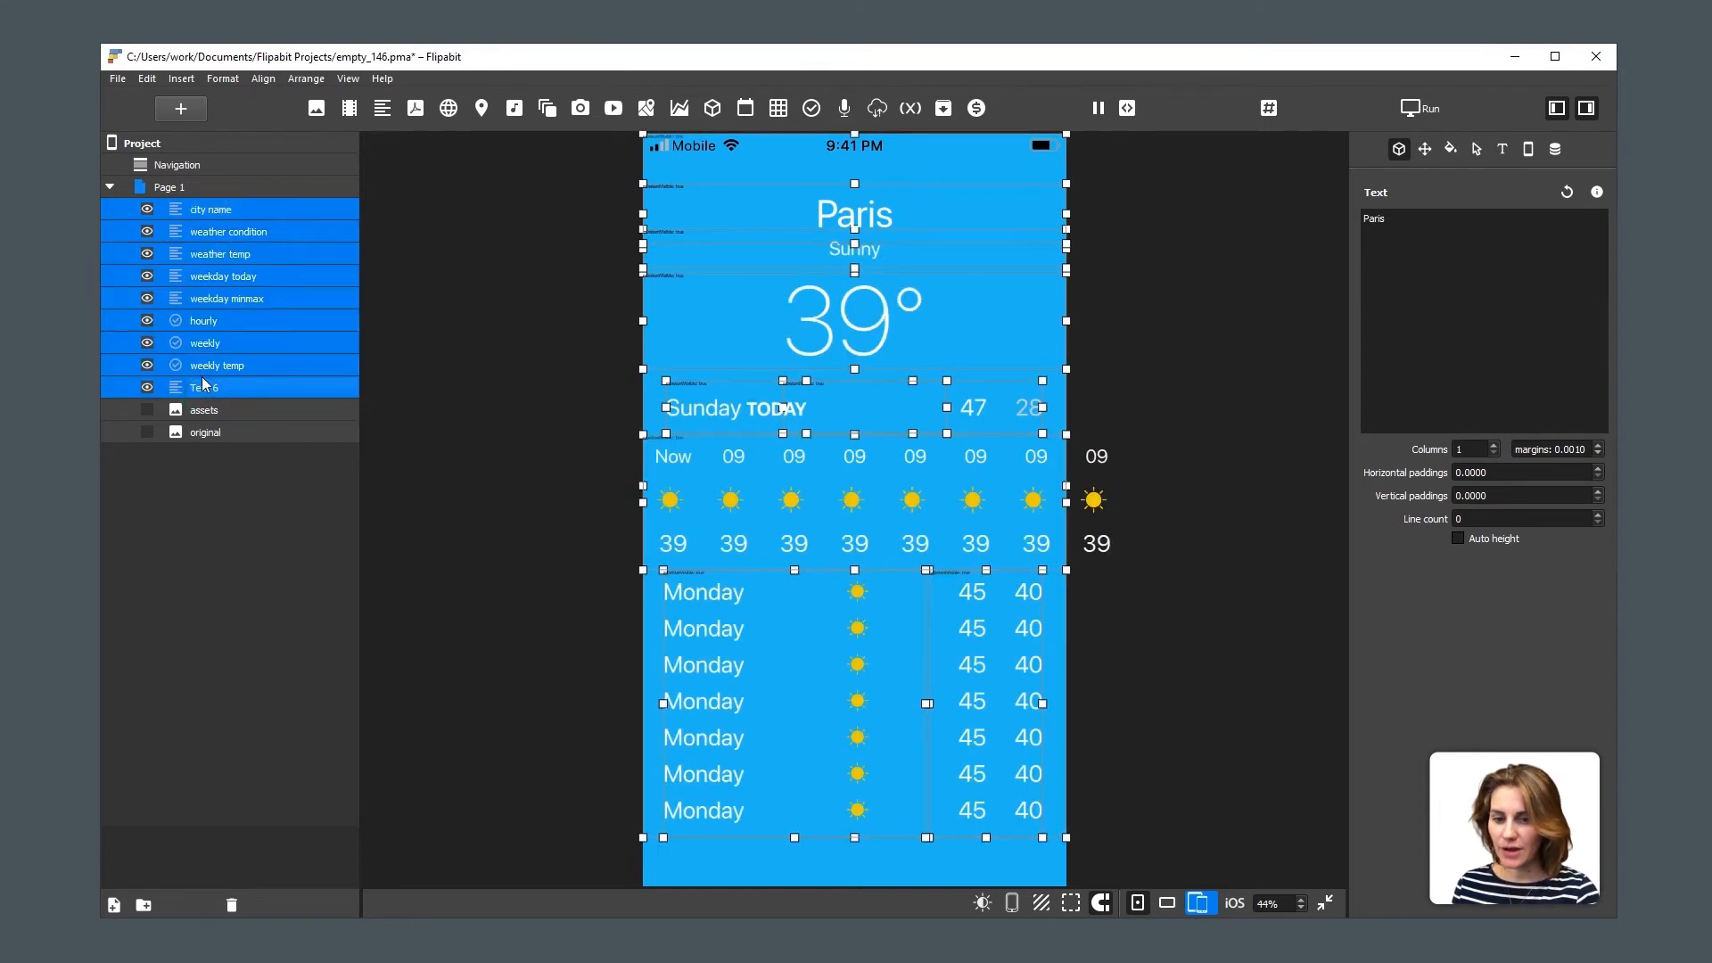
pyautogui.rightClick(220, 282)
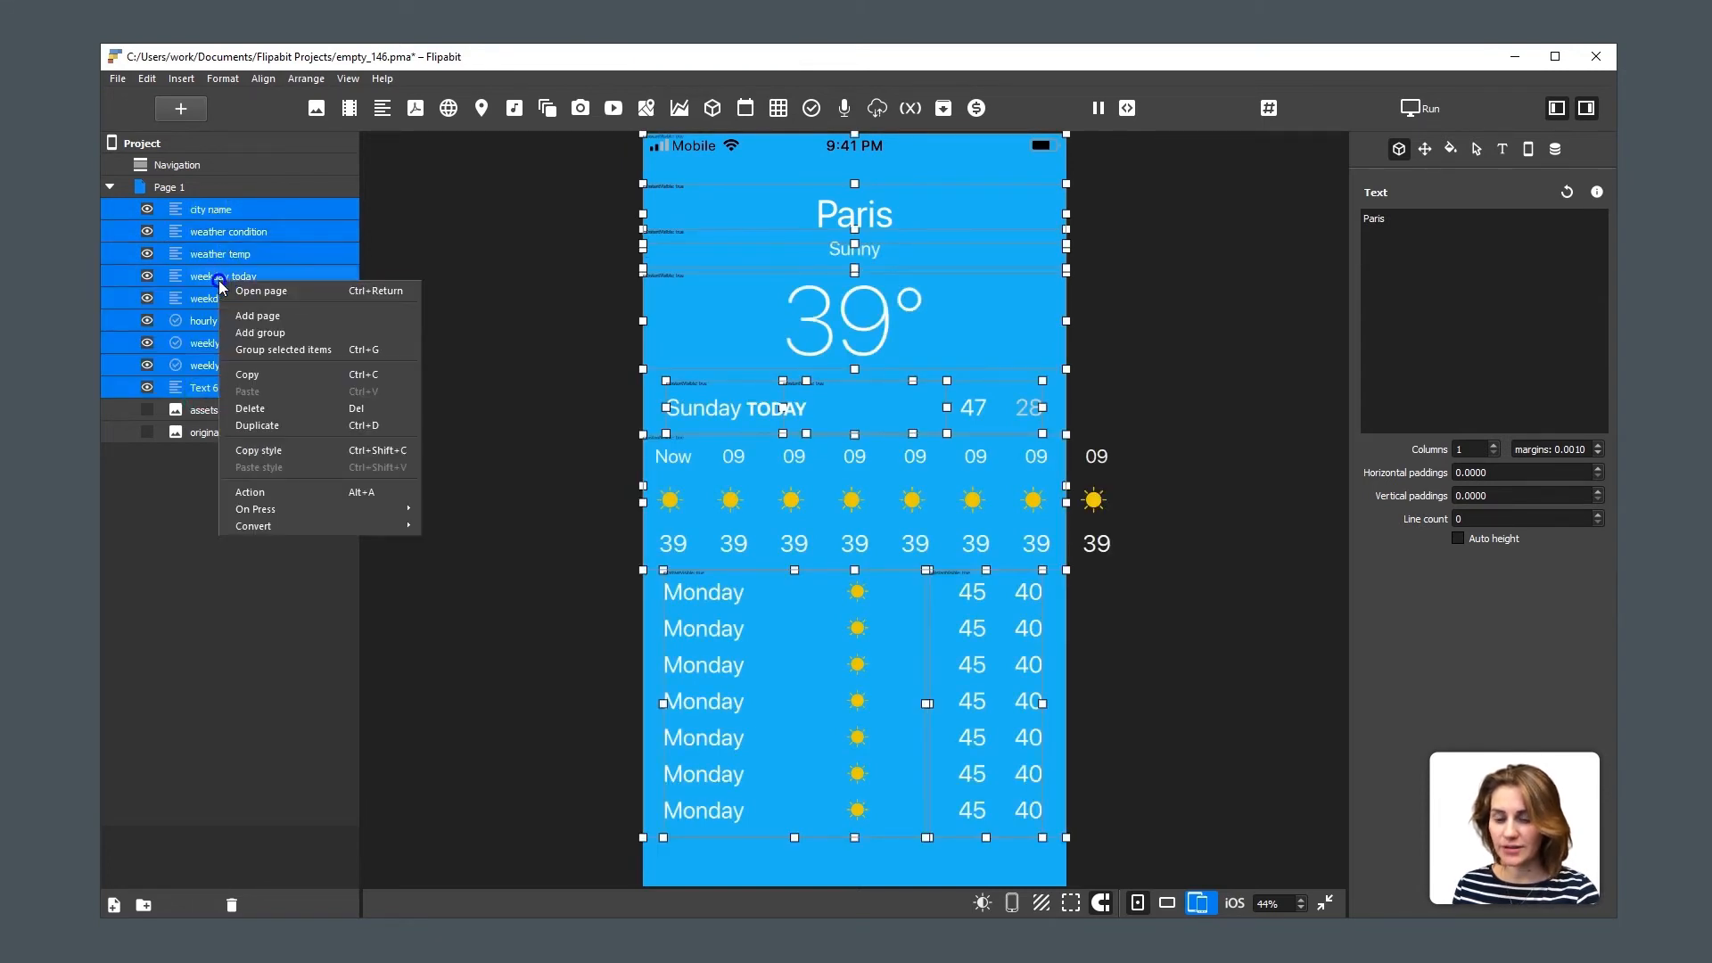
pyautogui.click(300, 350)
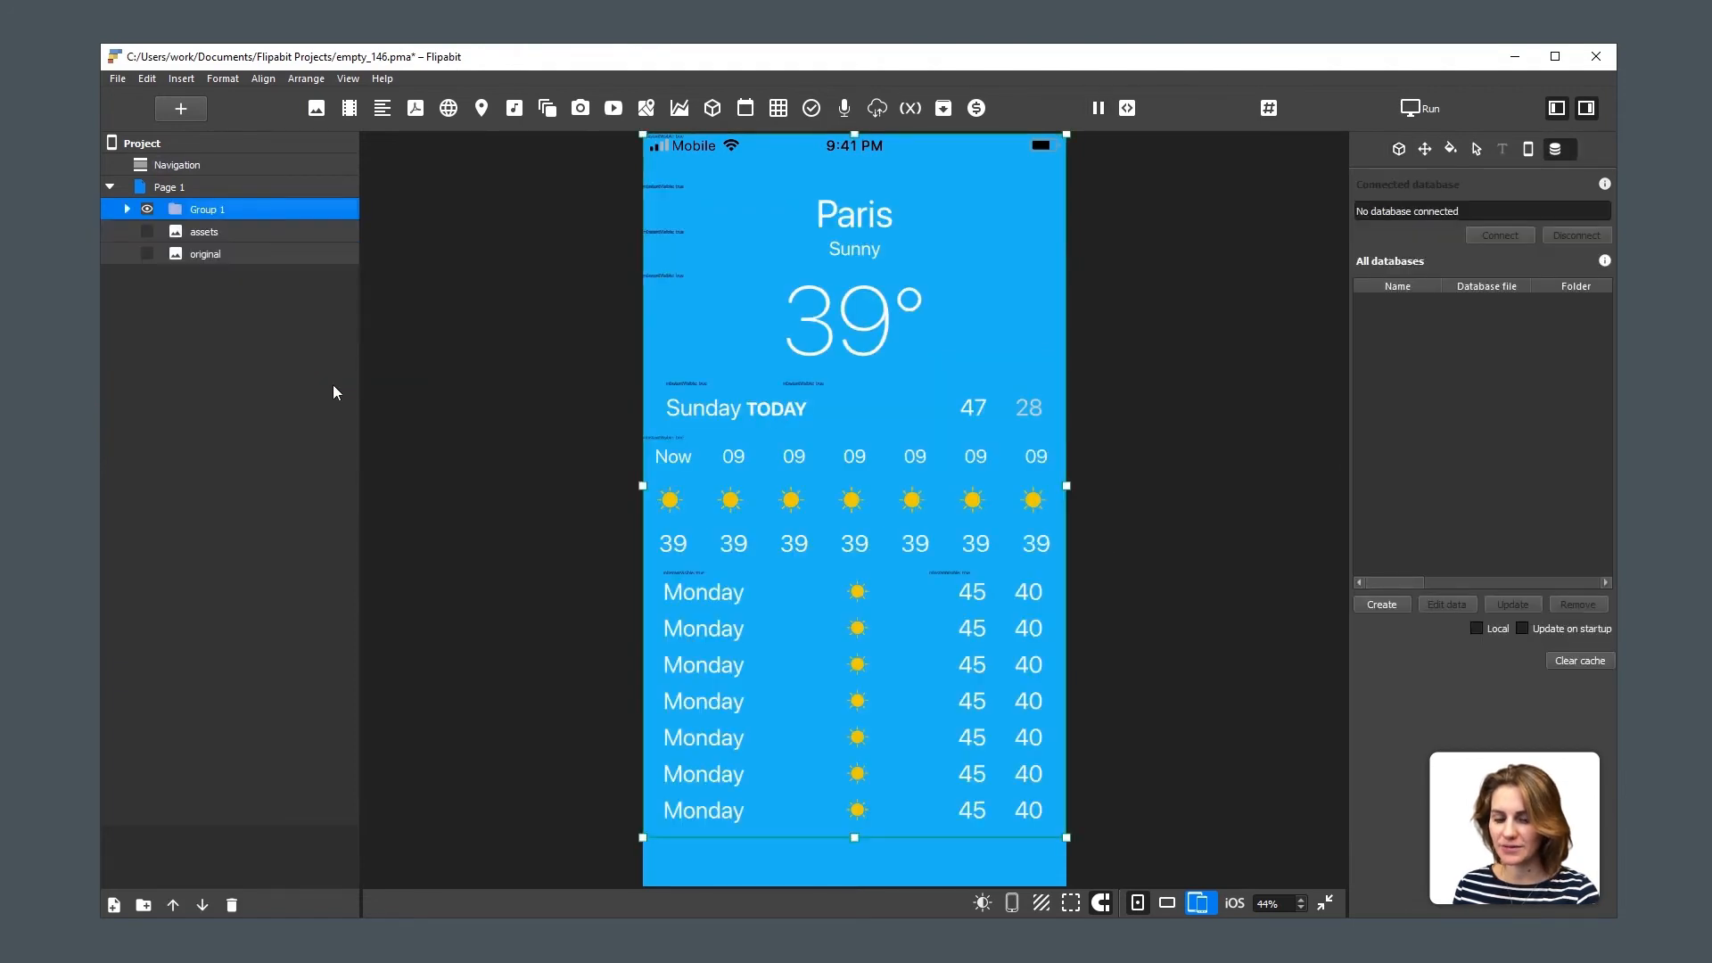
pyautogui.doubleClick(216, 212)
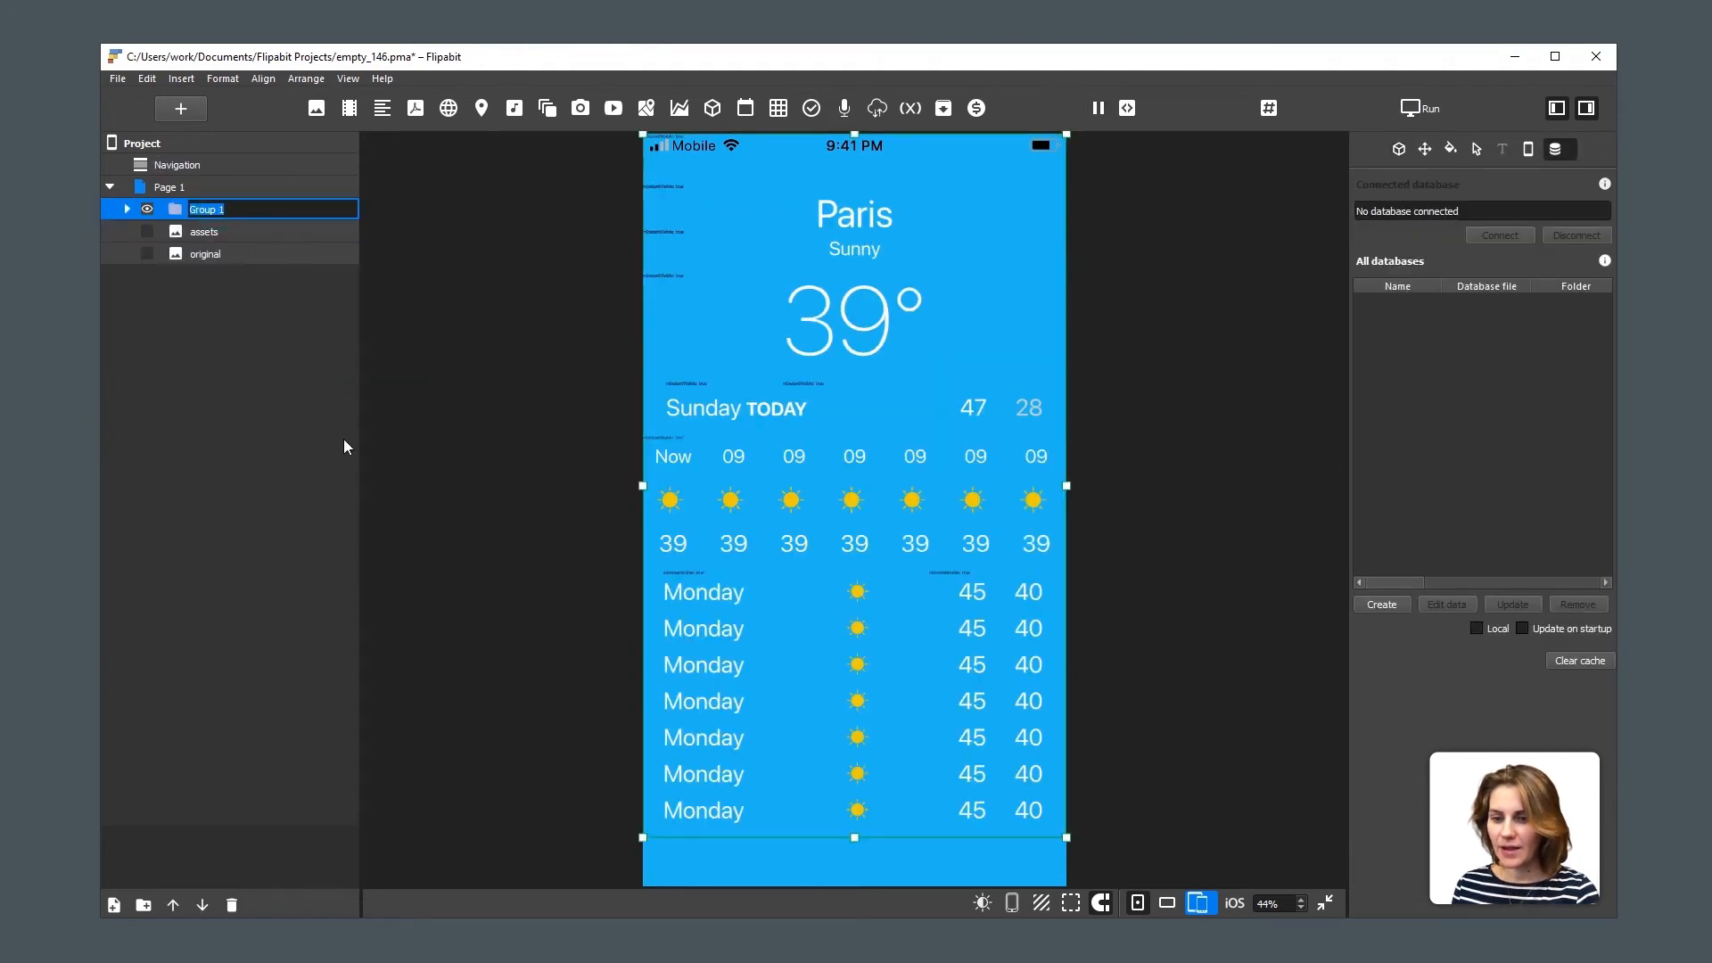
pyautogui.write('main group')
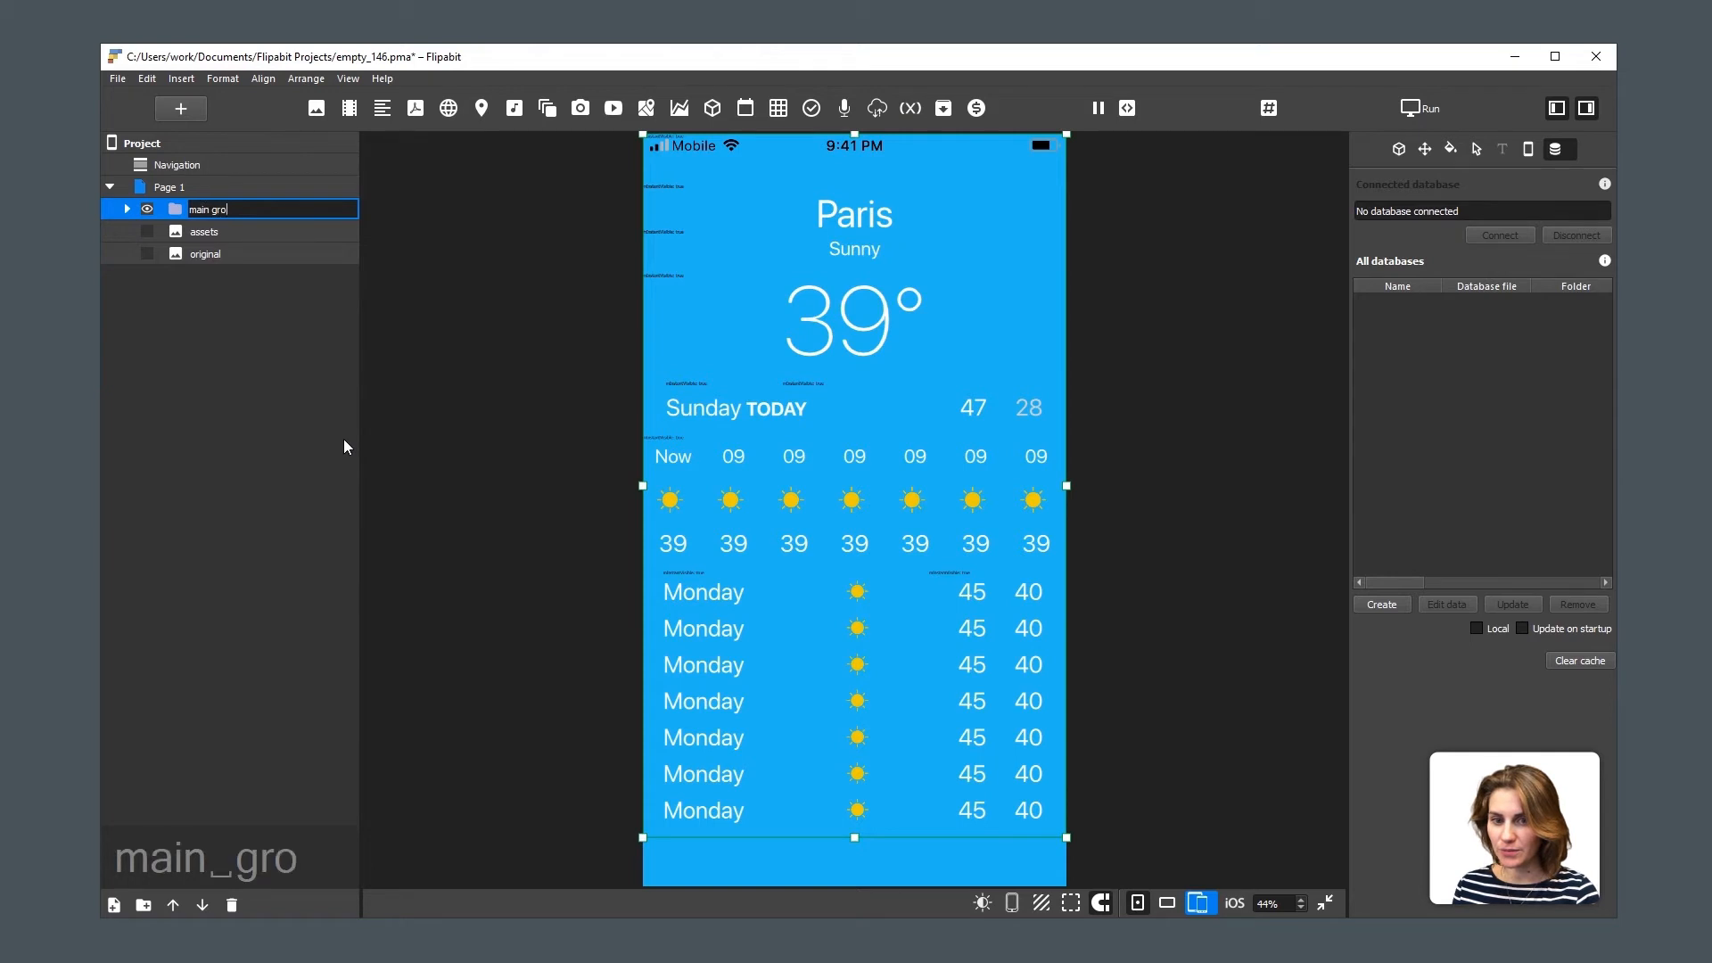
pyautogui.press('Return')
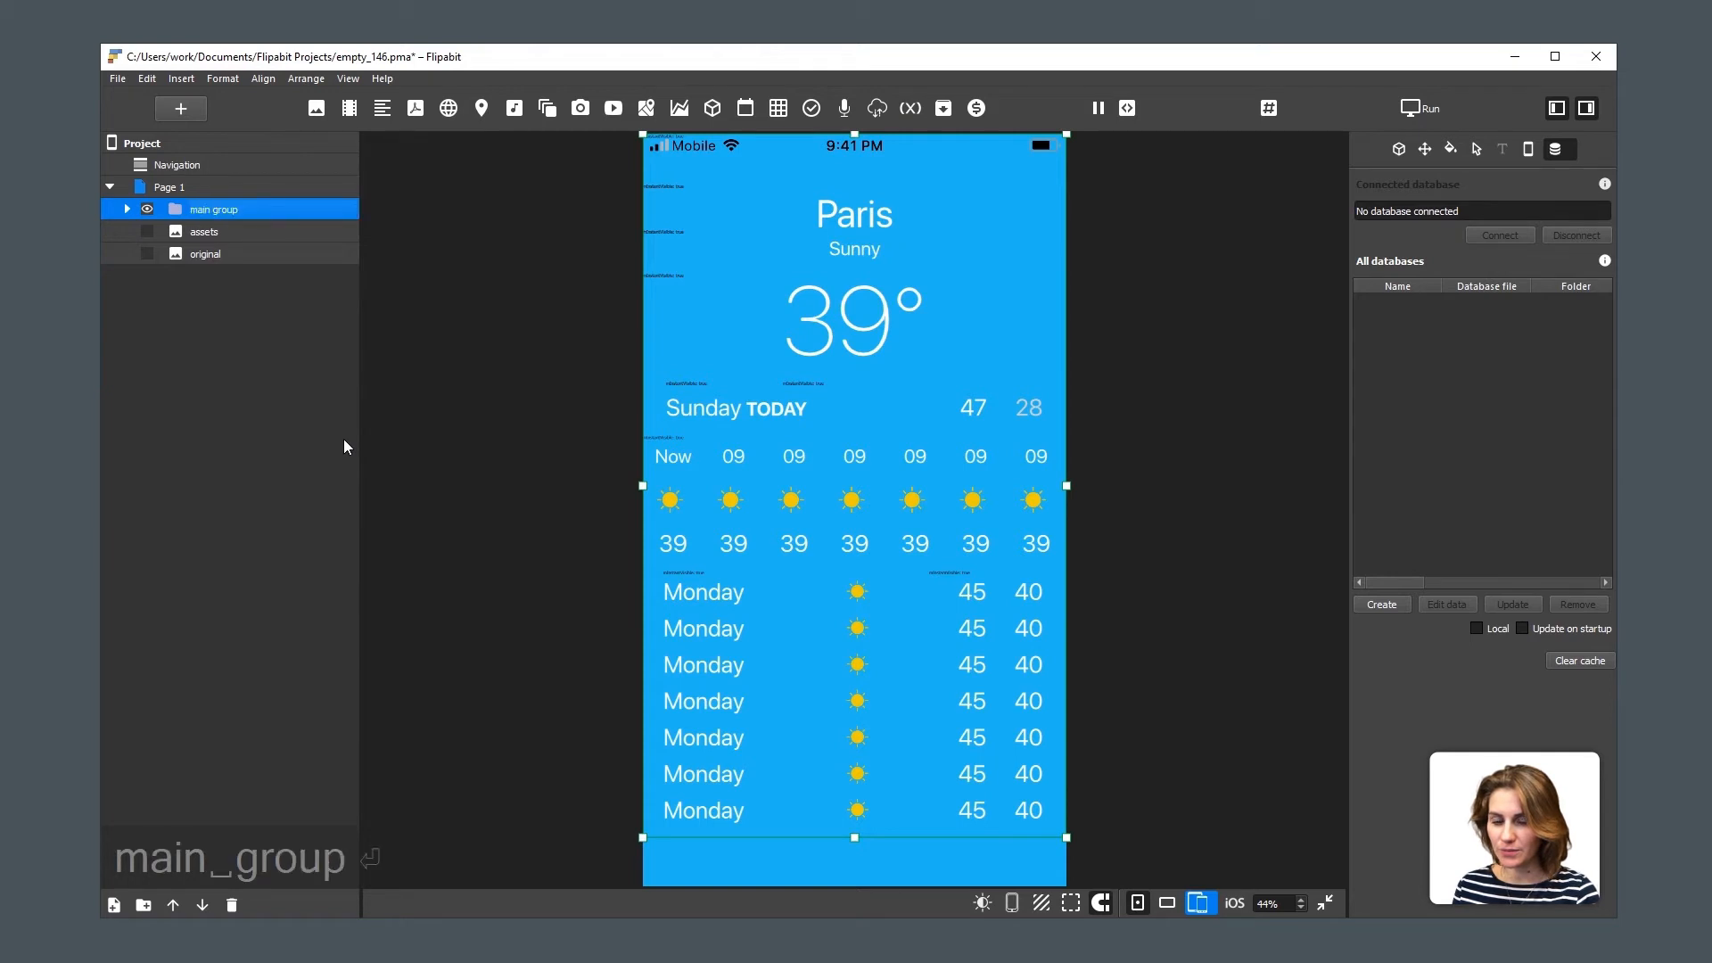
# Inside main group, group the elements from weather temp through weekly temp and name the new group scroll.
pyautogui.click(128, 211)
pyautogui.click(221, 233)
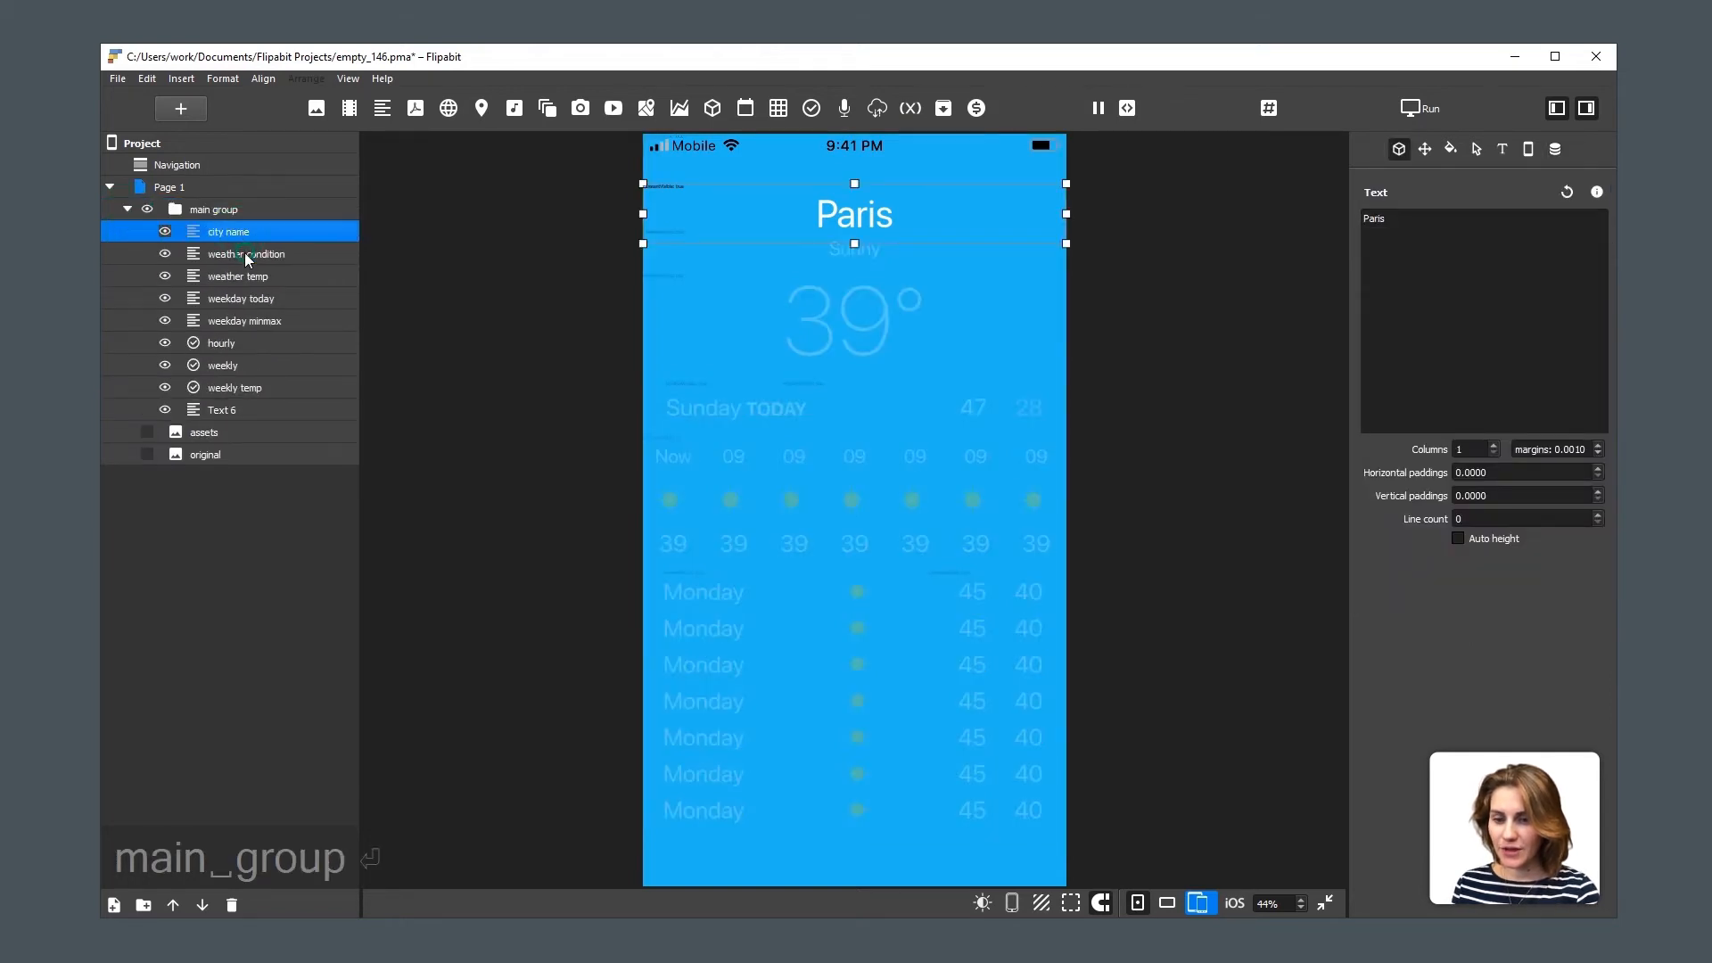
pyautogui.keyDown('ctrl'); pyautogui.click(244, 254); pyautogui.keyUp('ctrl')
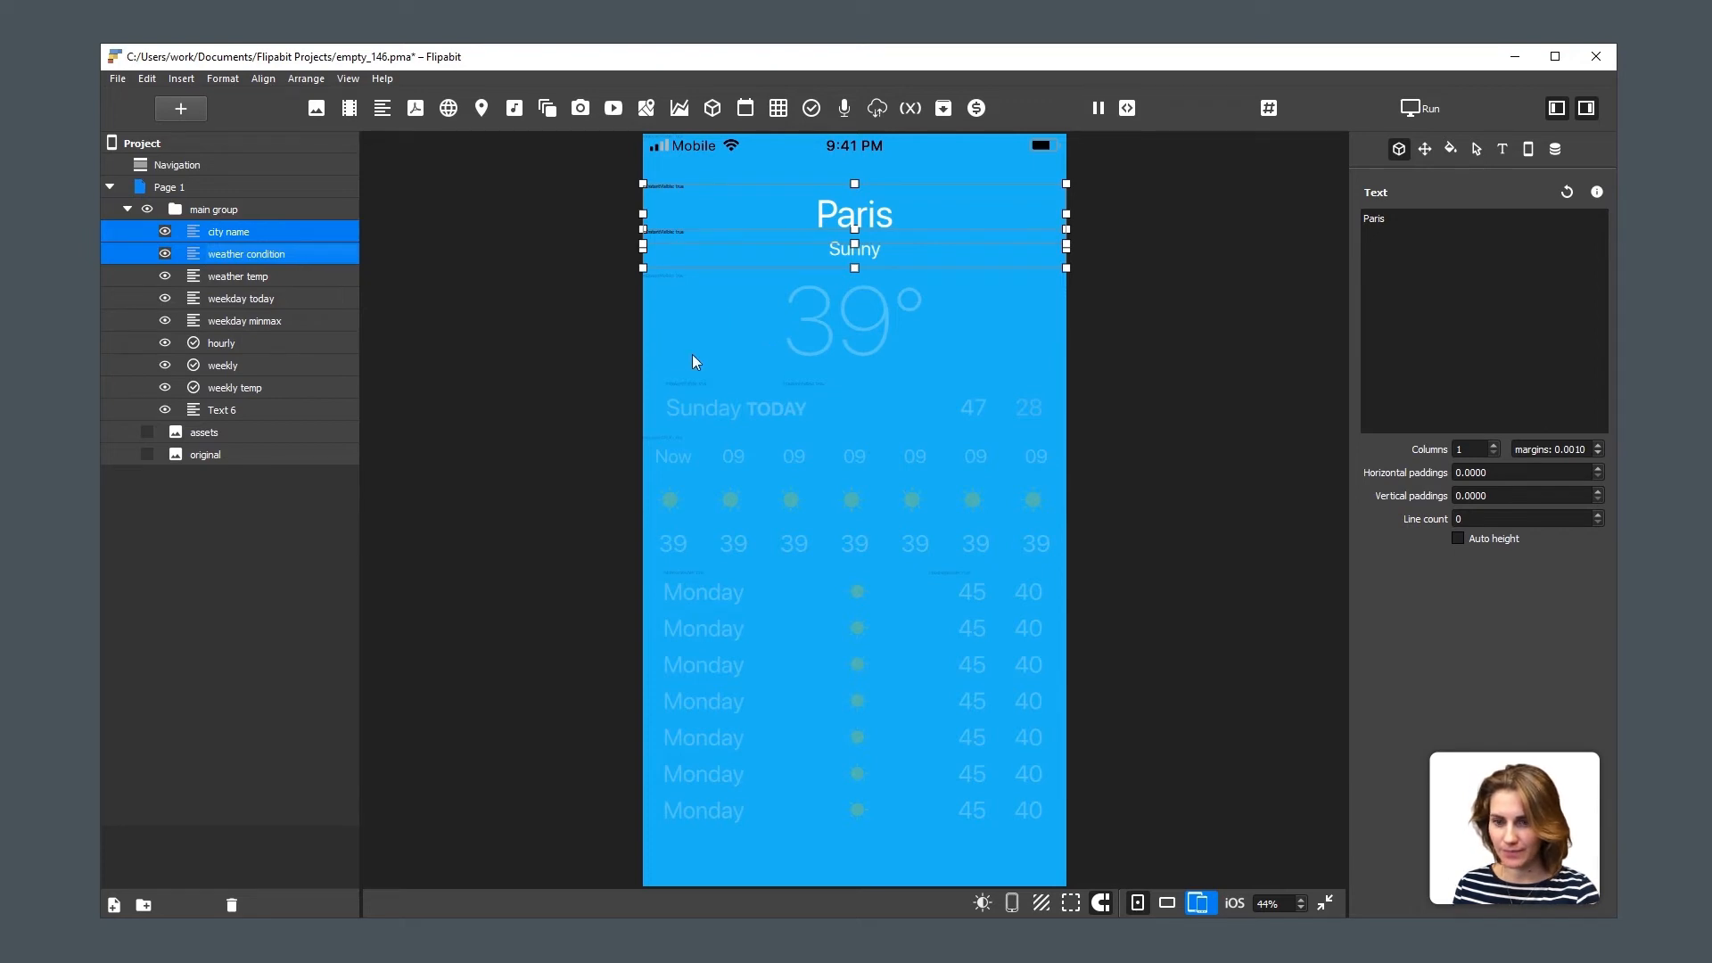
pyautogui.click(229, 279)
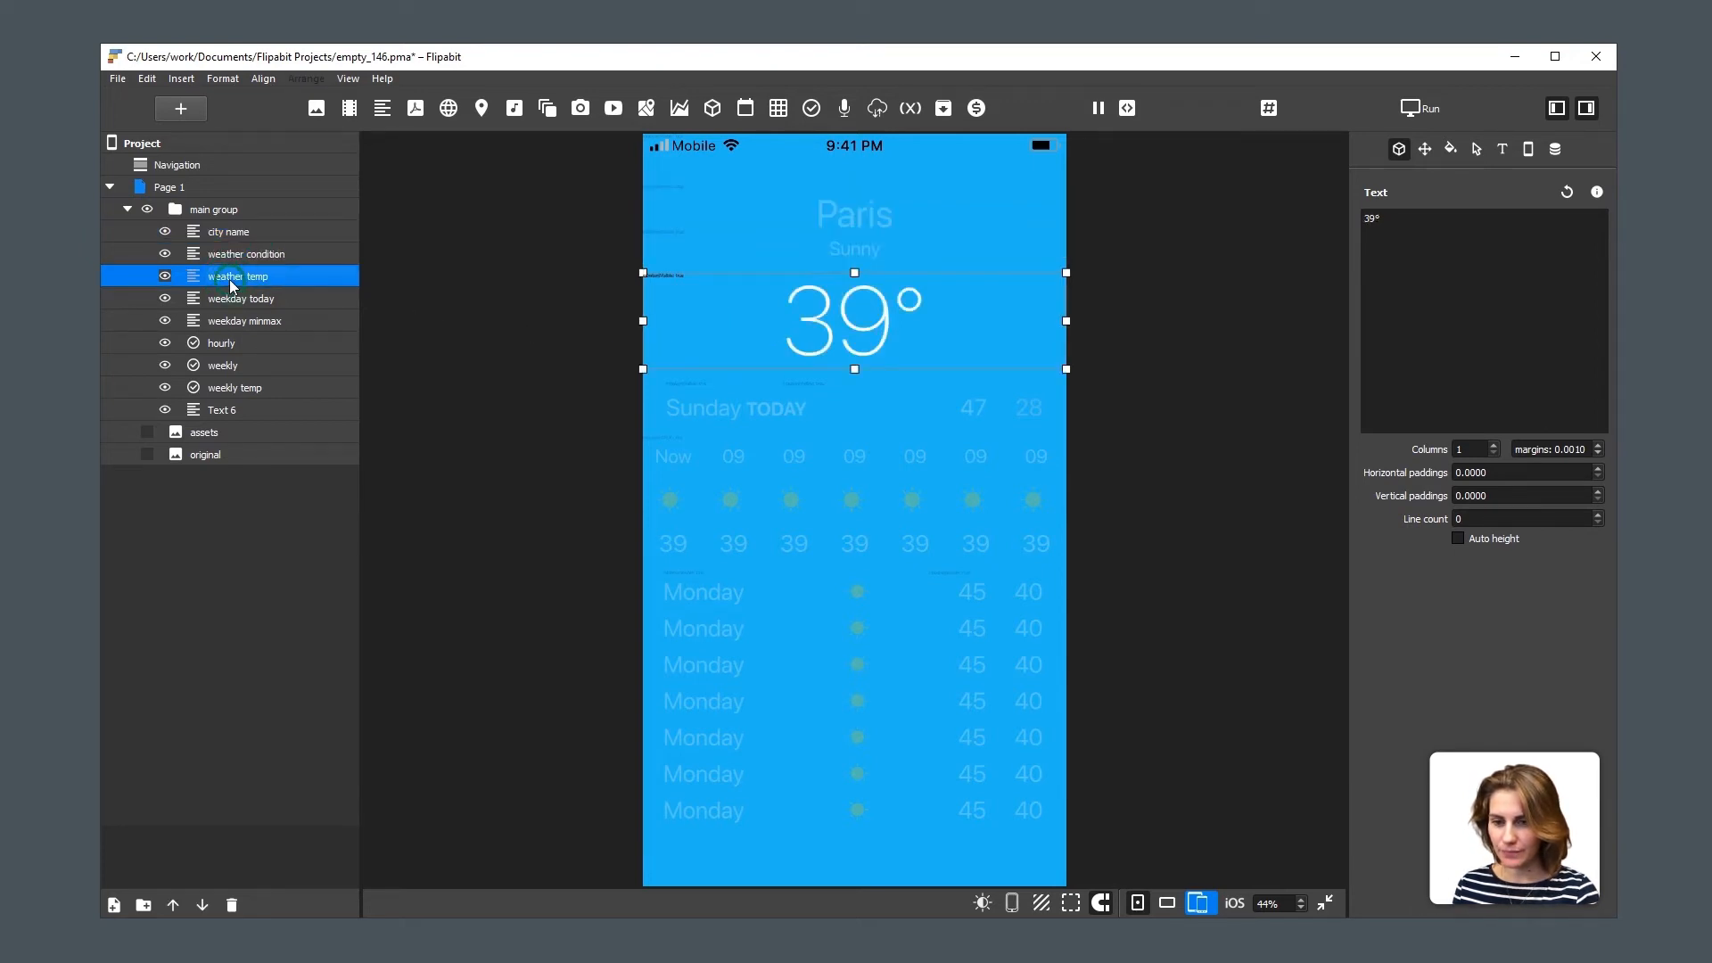
pyautogui.keyDown('shift'); pyautogui.click(229, 387); pyautogui.keyUp('shift')
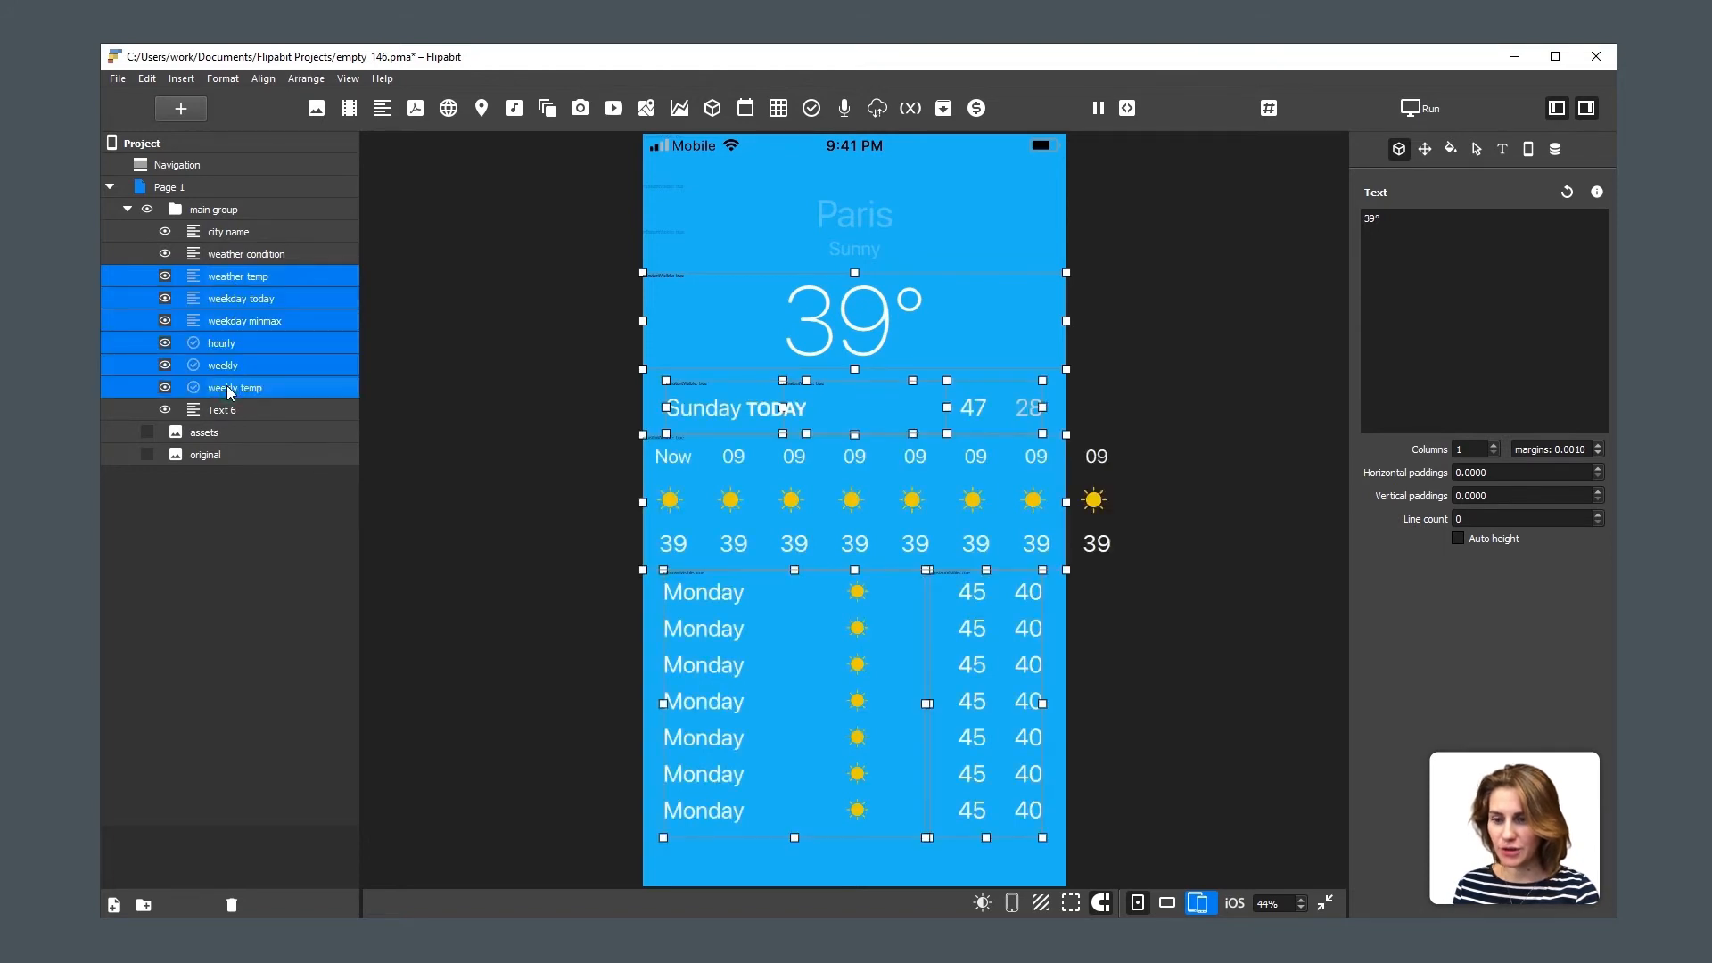
pyautogui.rightClick(256, 281)
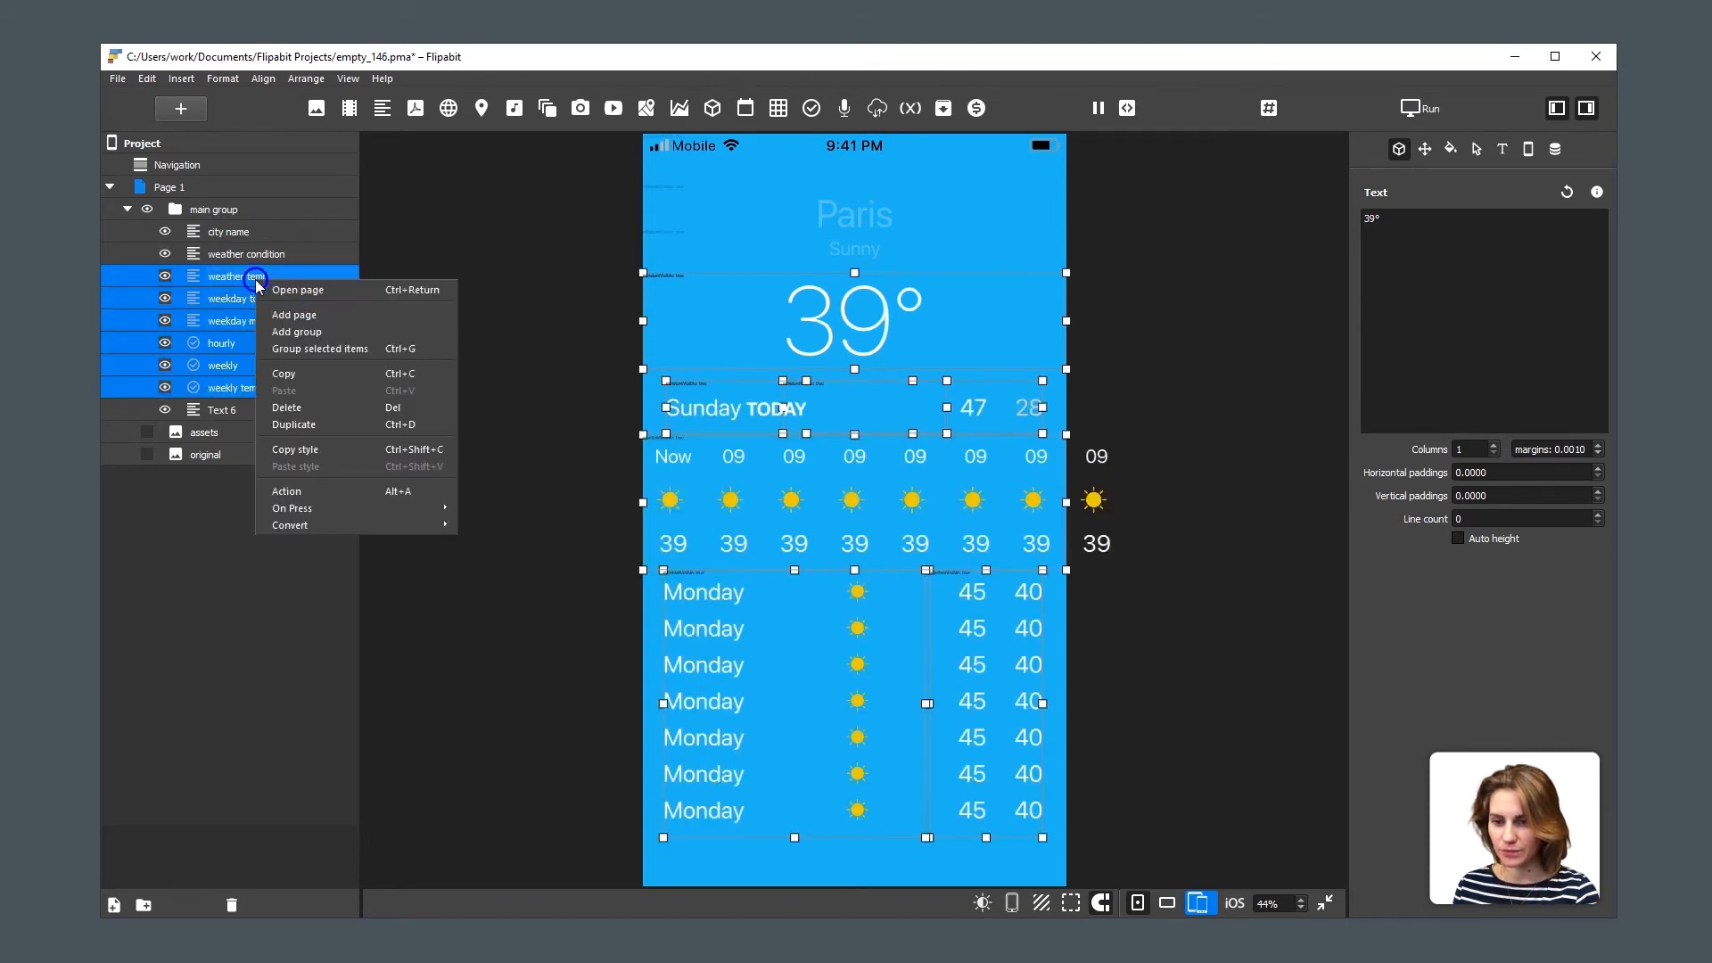
pyautogui.click(329, 356)
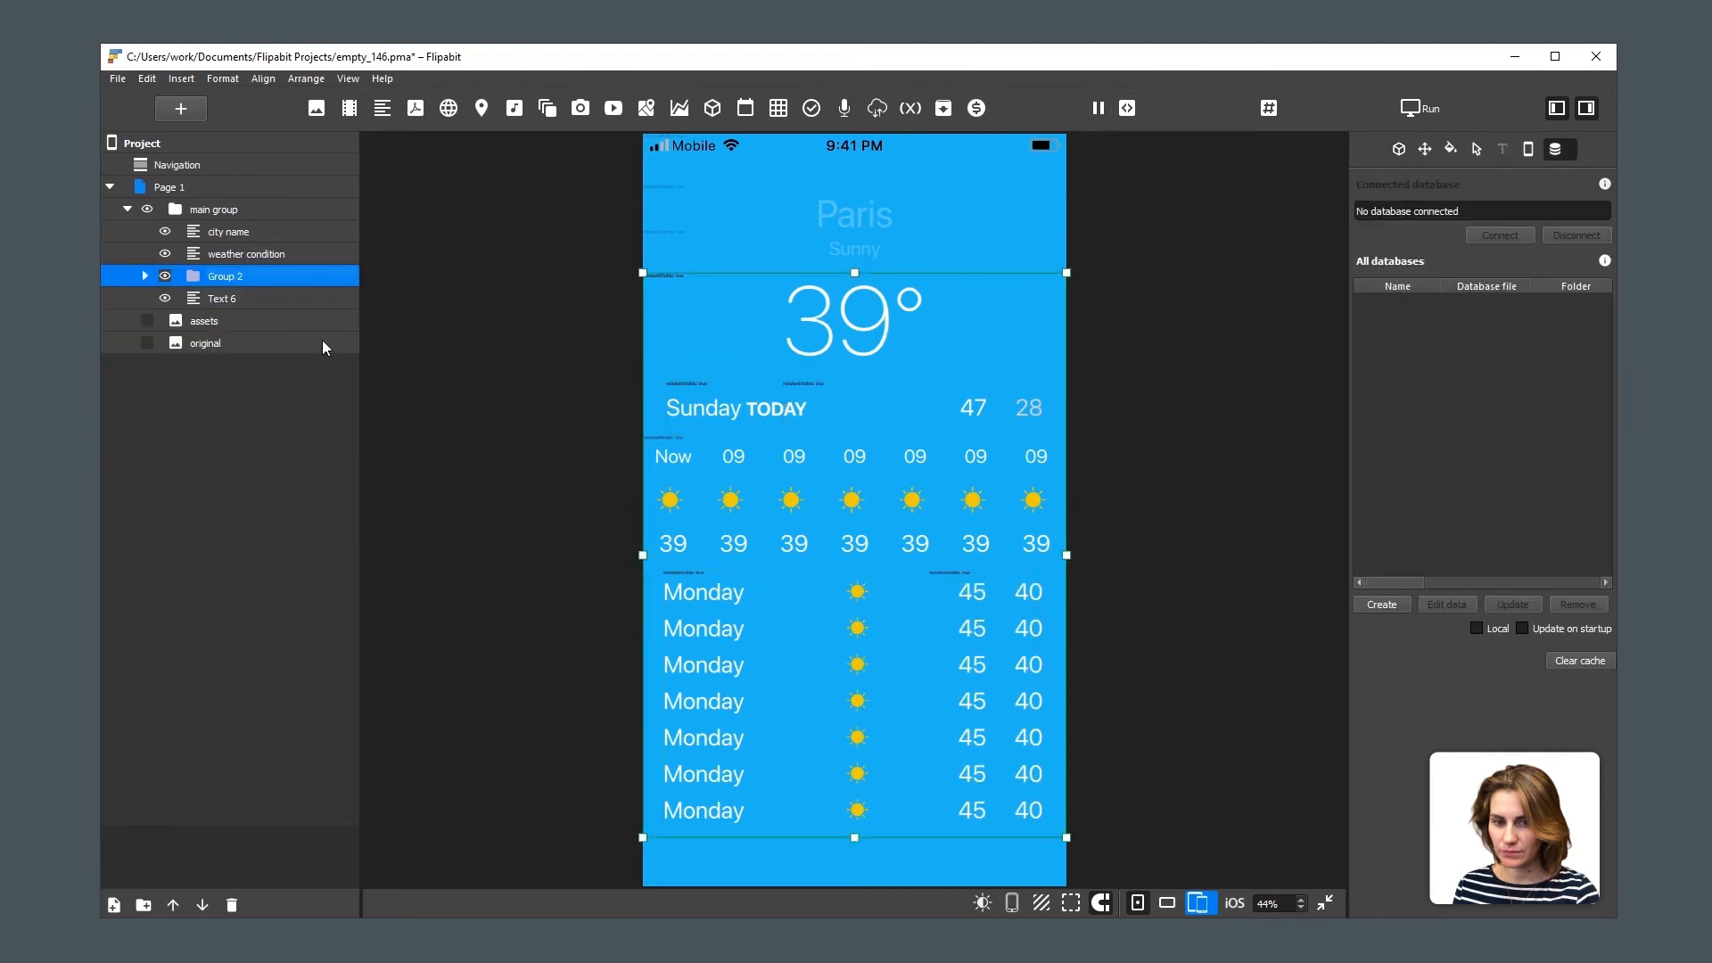
pyautogui.doubleClick(248, 277)
pyautogui.write('scroll')
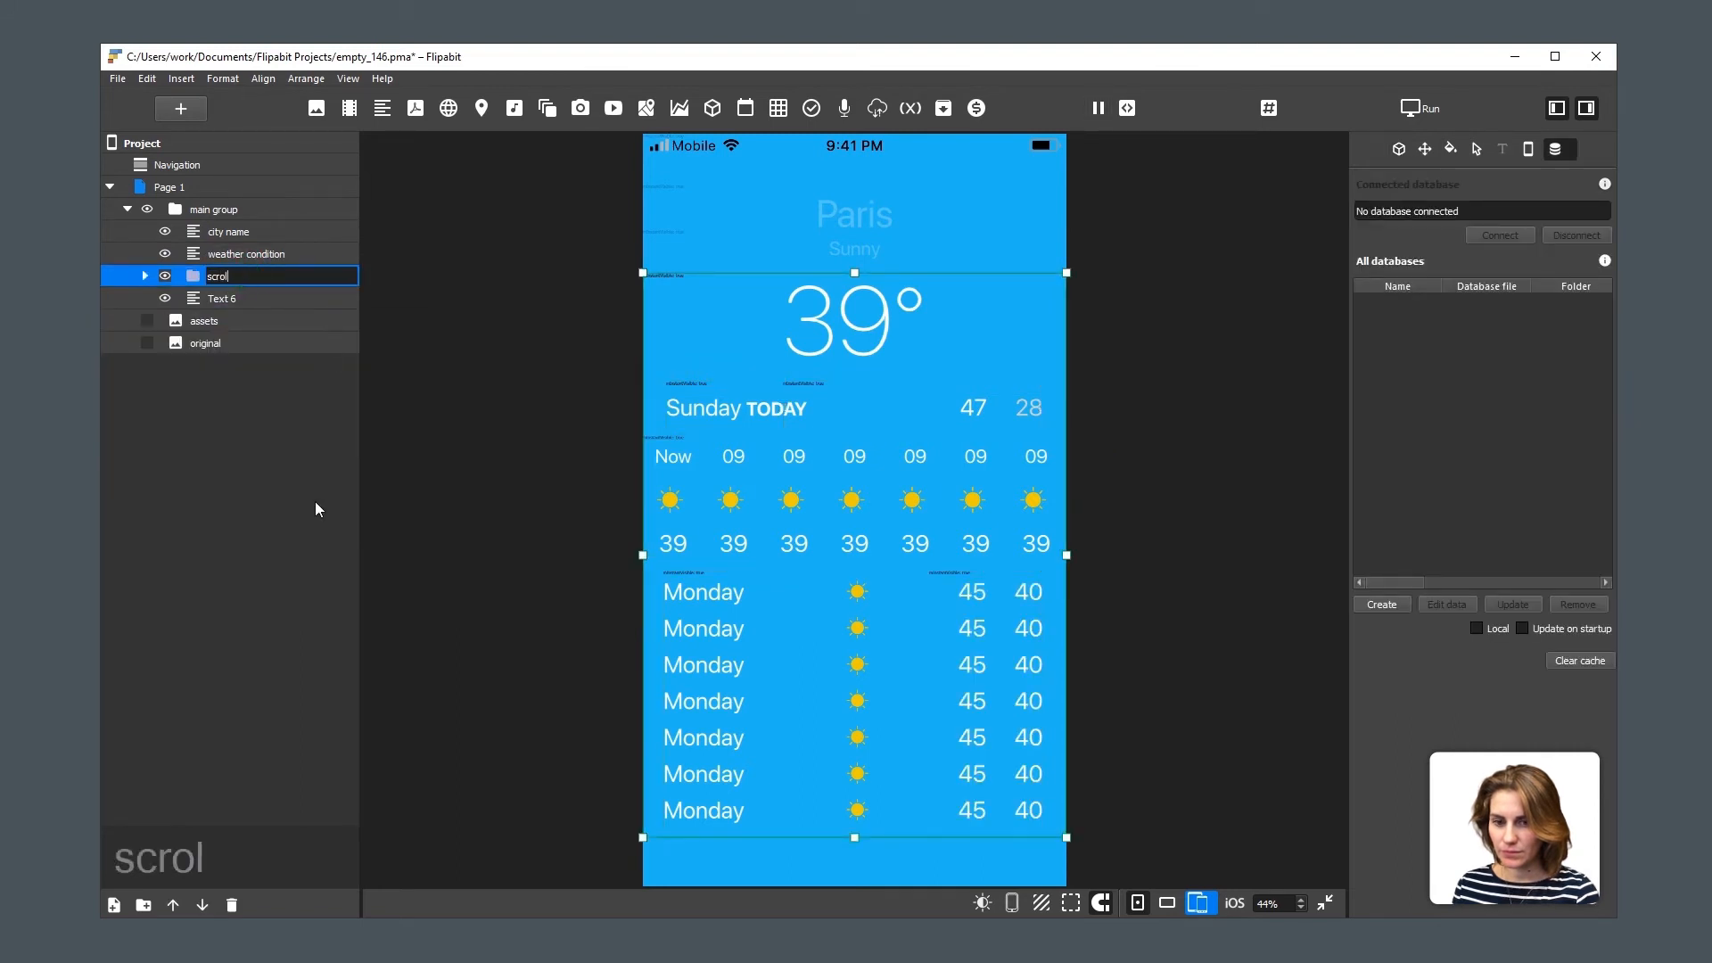
pyautogui.press('Return')
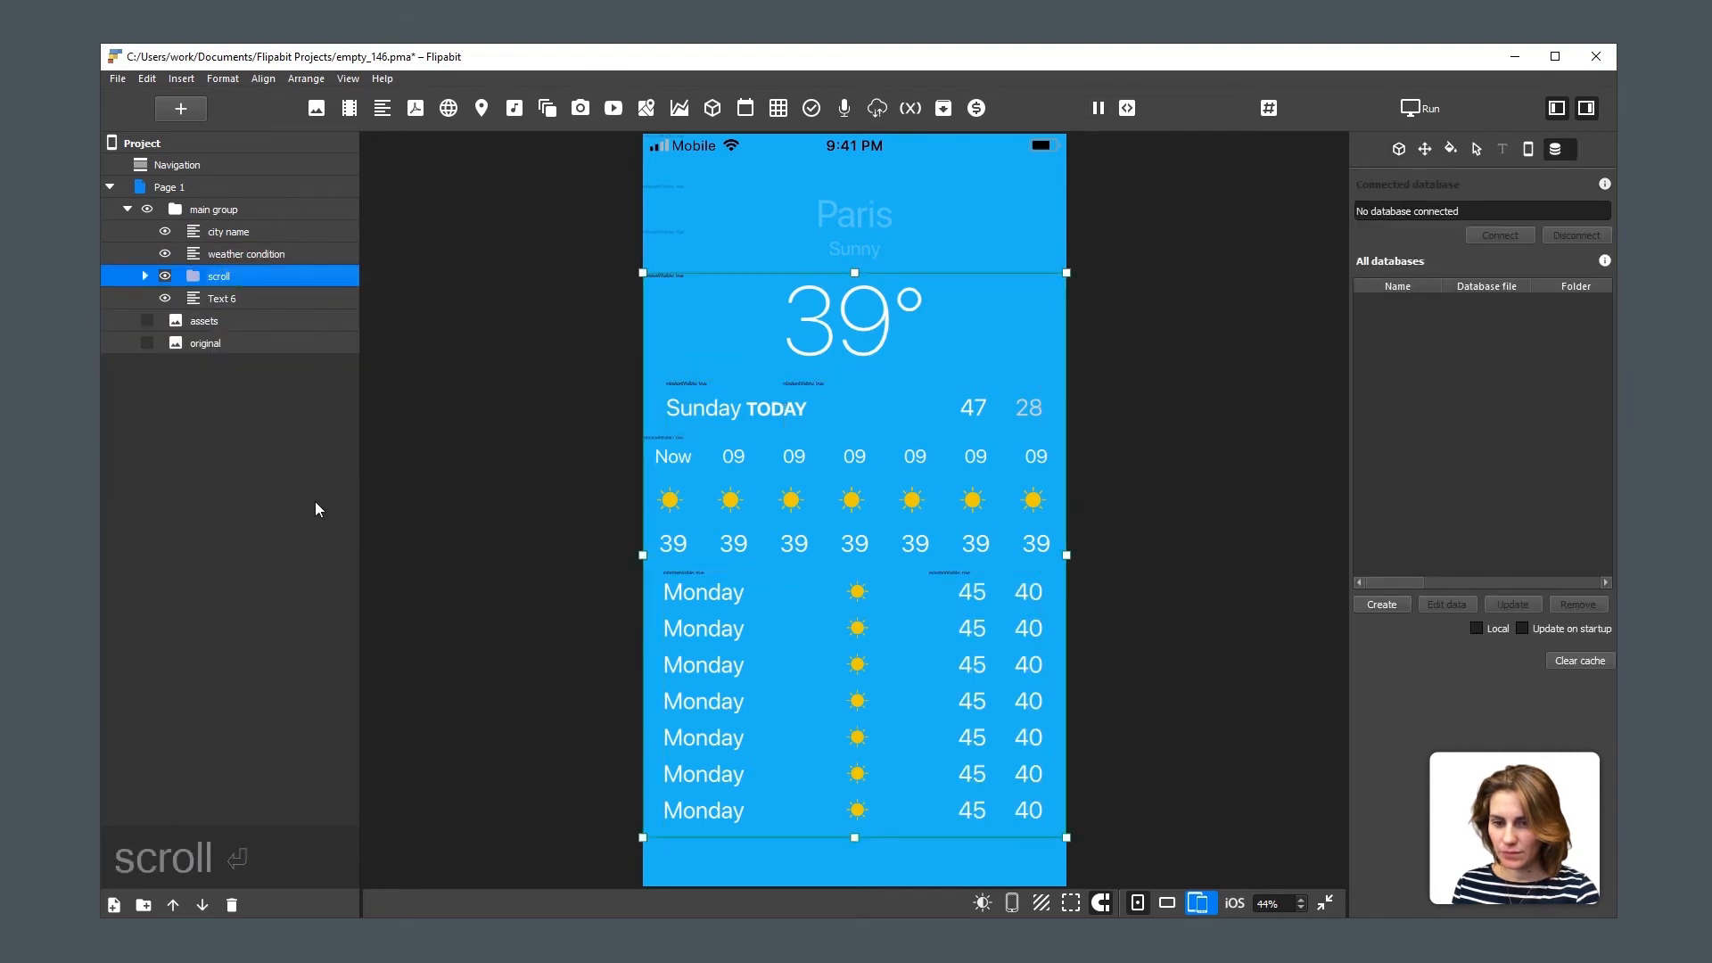
# Delete the empty text element Text 6 from main group and expand the scroll group.
pyautogui.click(219, 298)
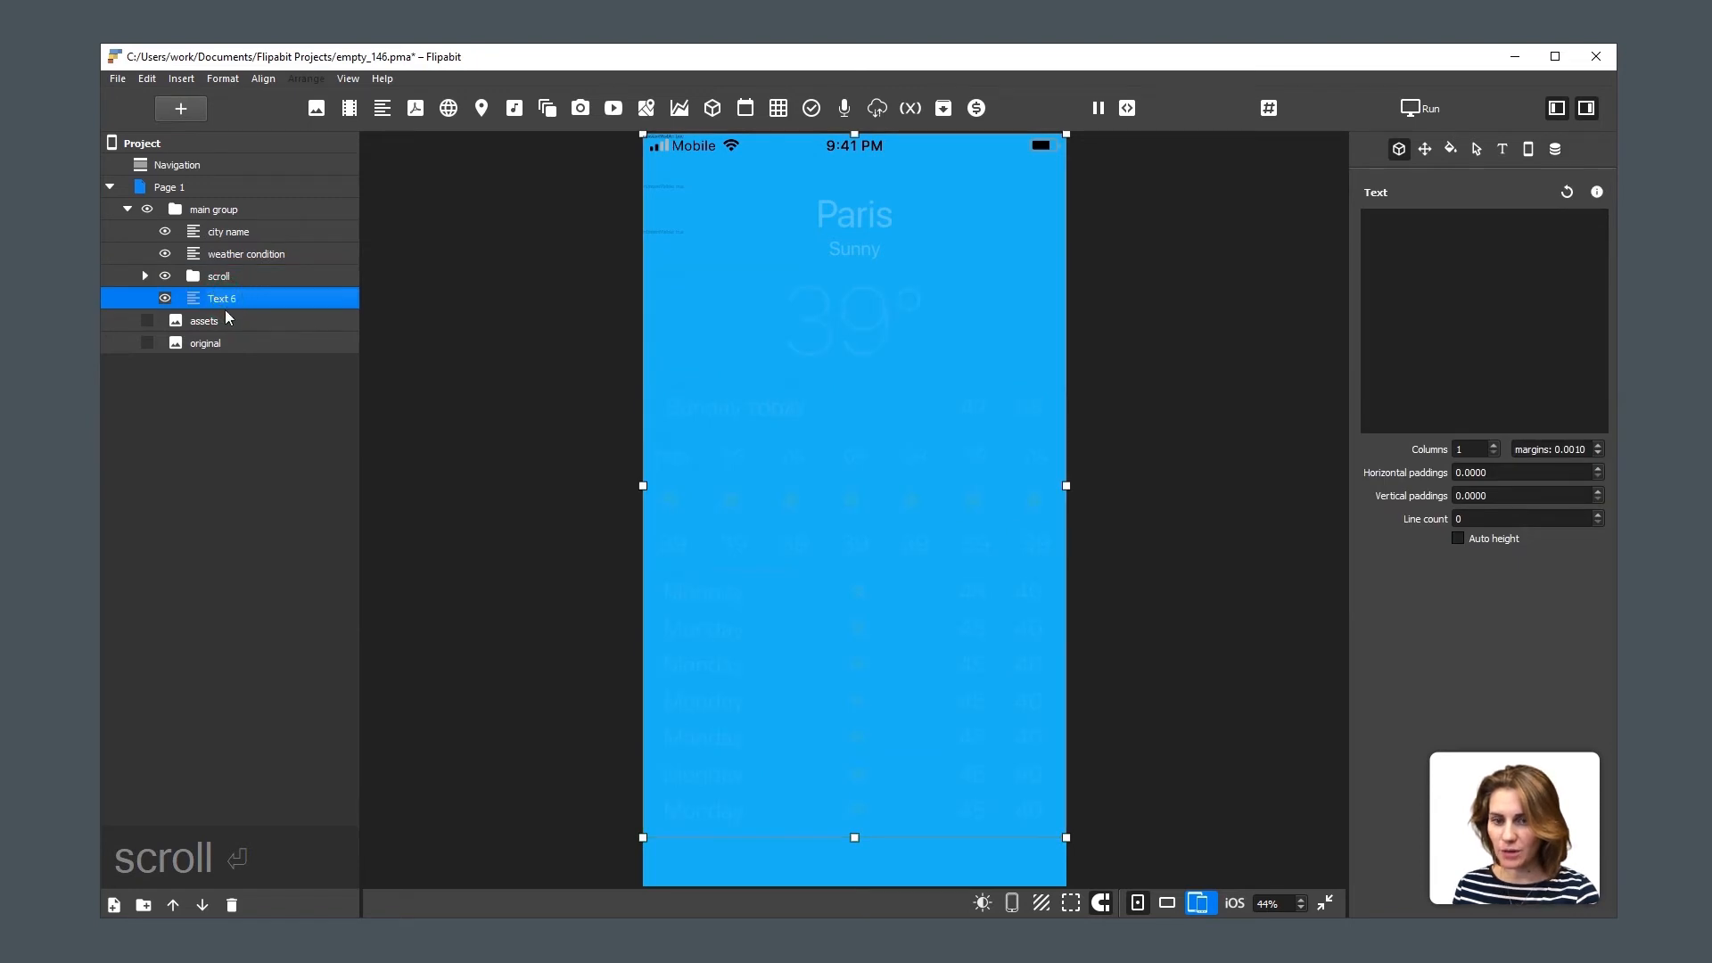
pyautogui.press('Delete')
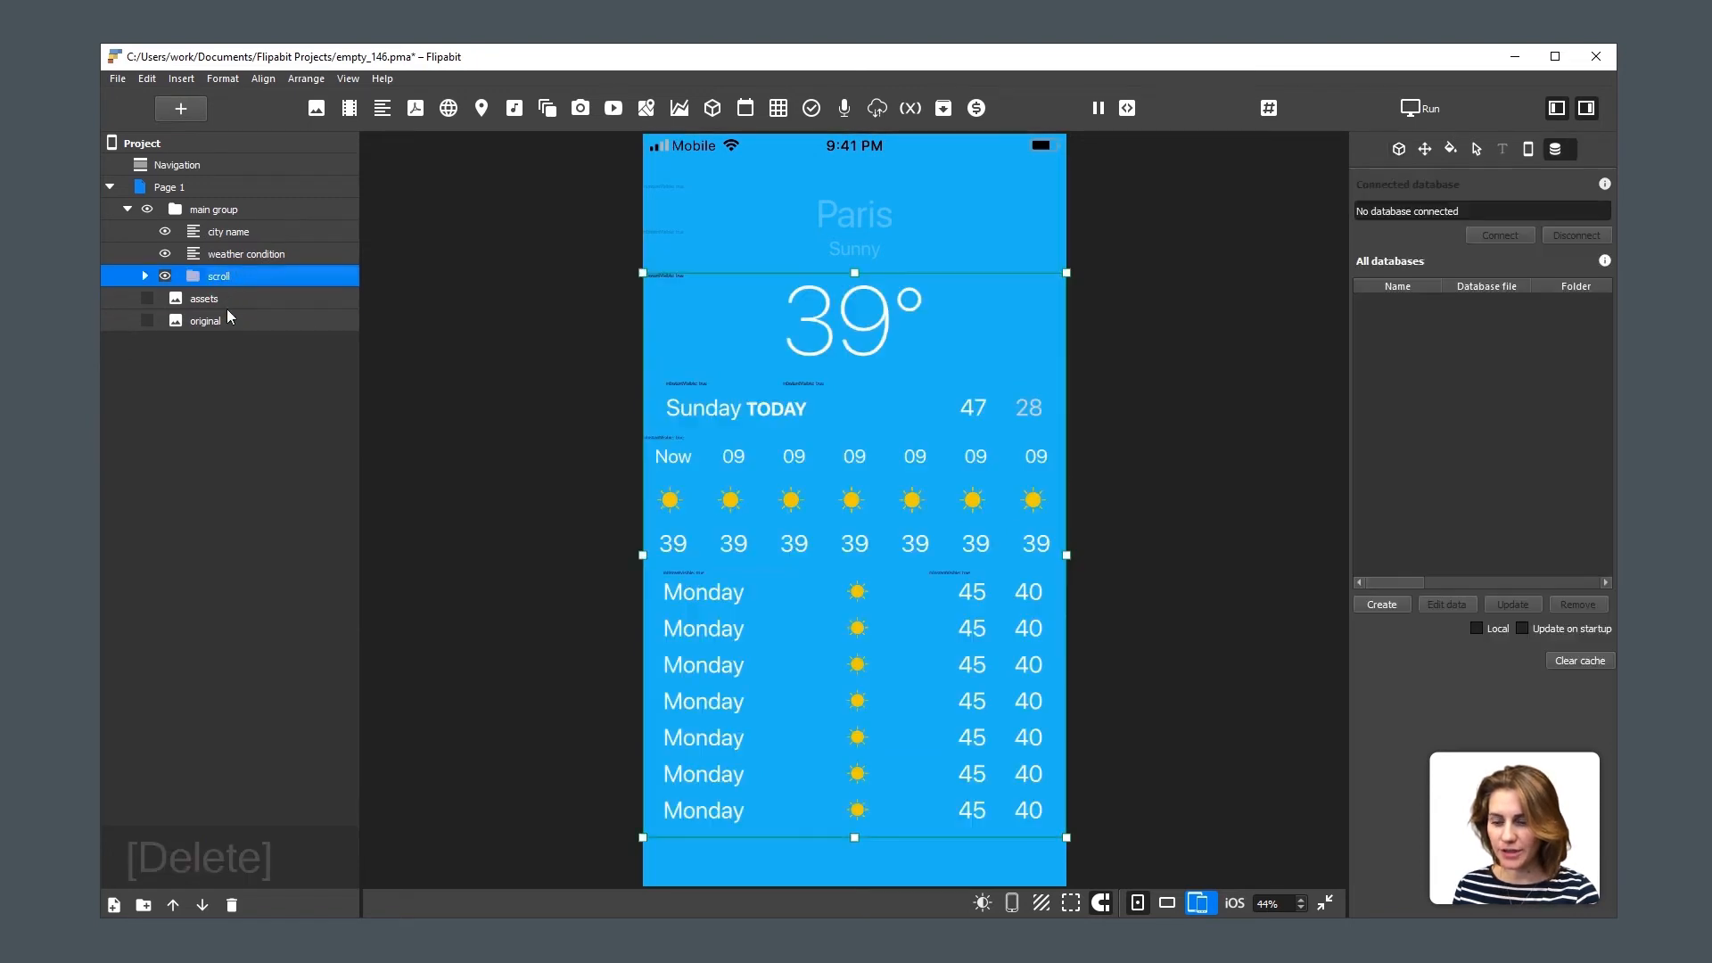
pyautogui.click(145, 278)
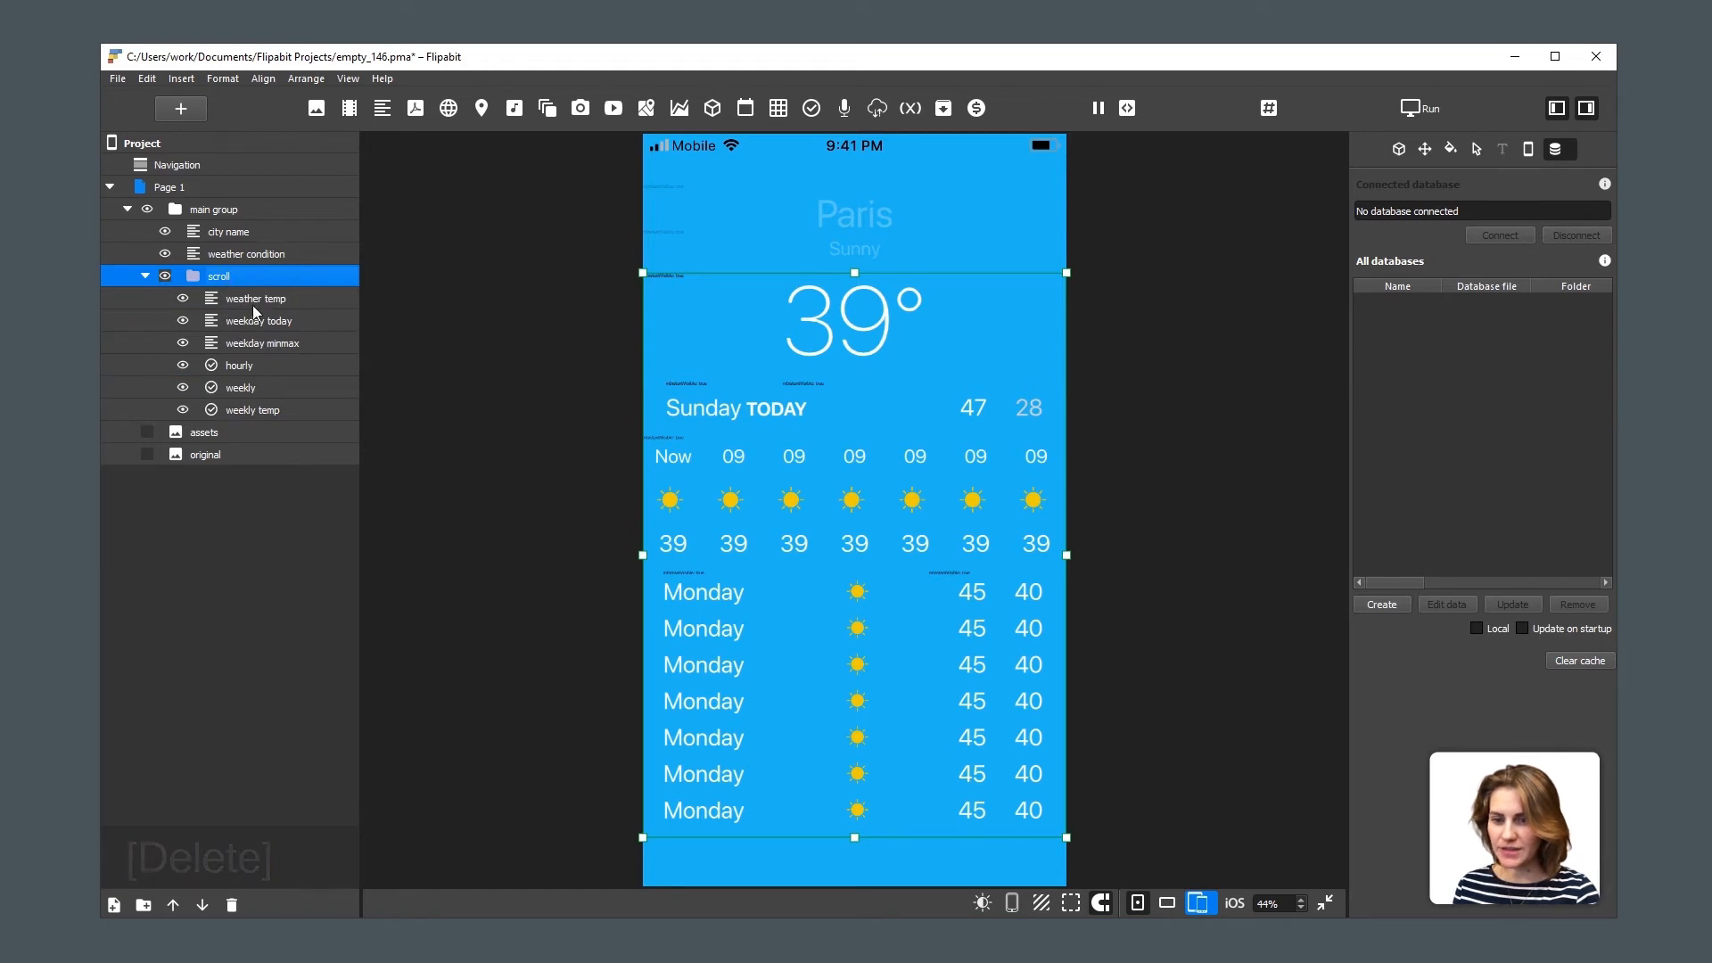
# Add an empty text element inside the scroll group, move it past the right edge, and test horizontal scrolling.
pyautogui.click(382, 110)
pyautogui.moveTo(819, 520); pyautogui.dragTo(1066, 516)
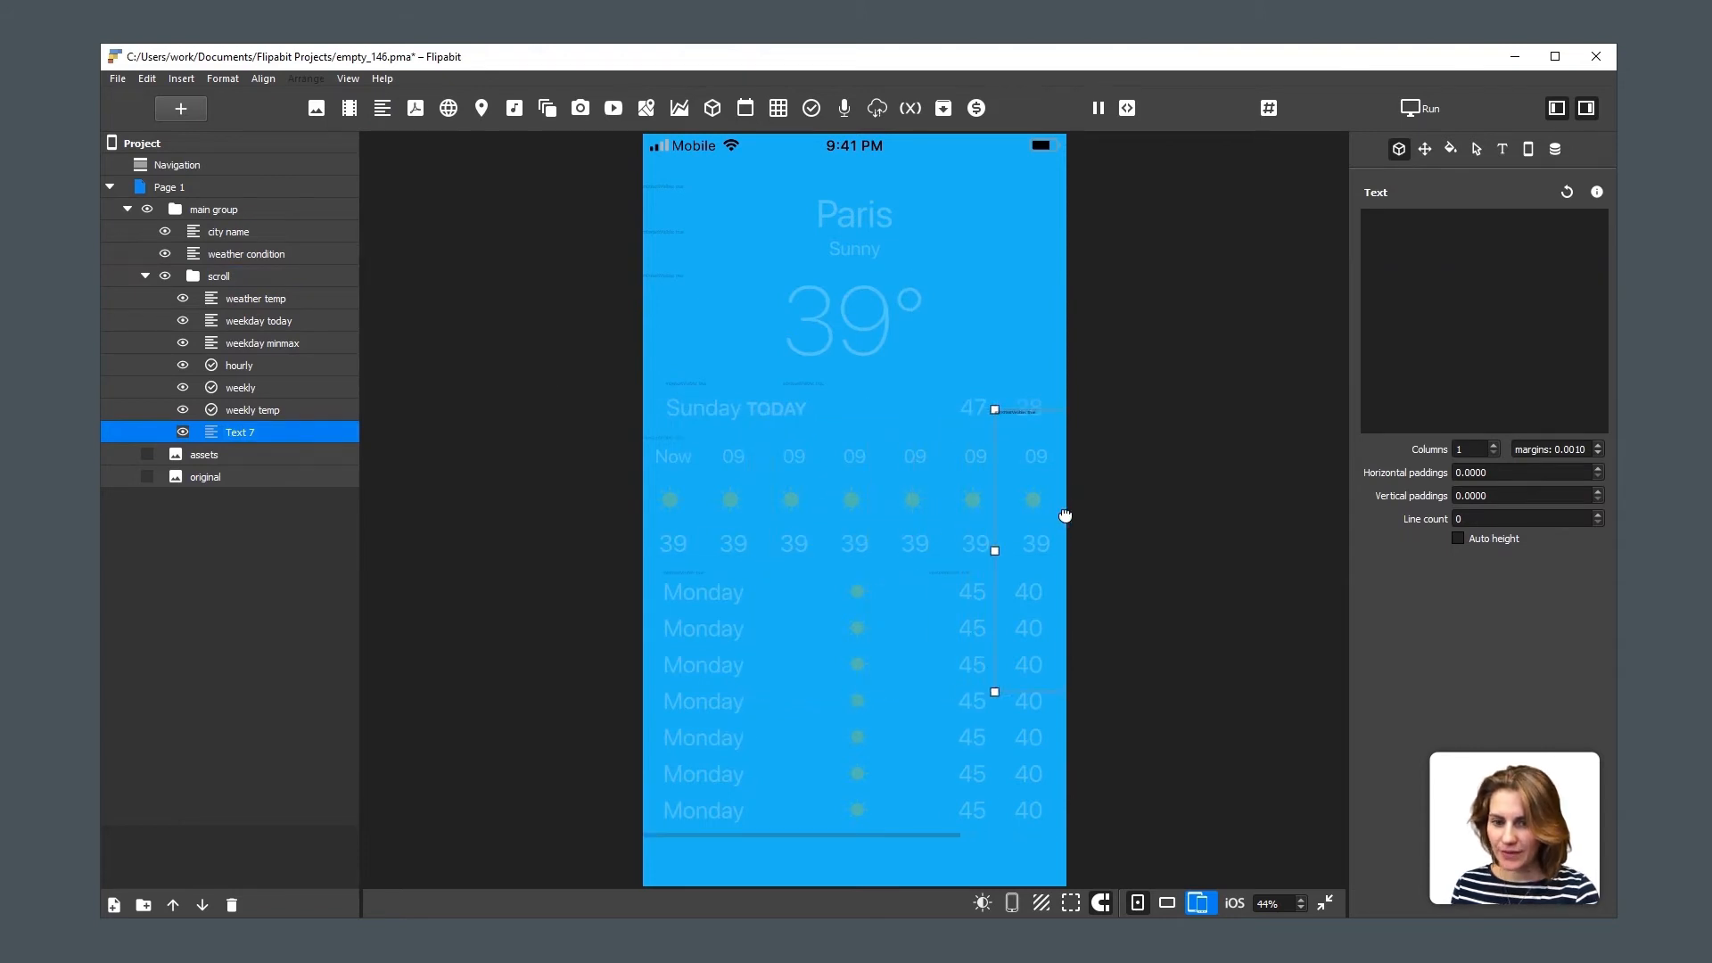
pyautogui.click(852, 506)
pyautogui.moveTo(853, 507); pyautogui.dragTo(707, 514)
pyautogui.moveTo(825, 625); pyautogui.dragTo(865, 660)
pyautogui.click(1052, 547)
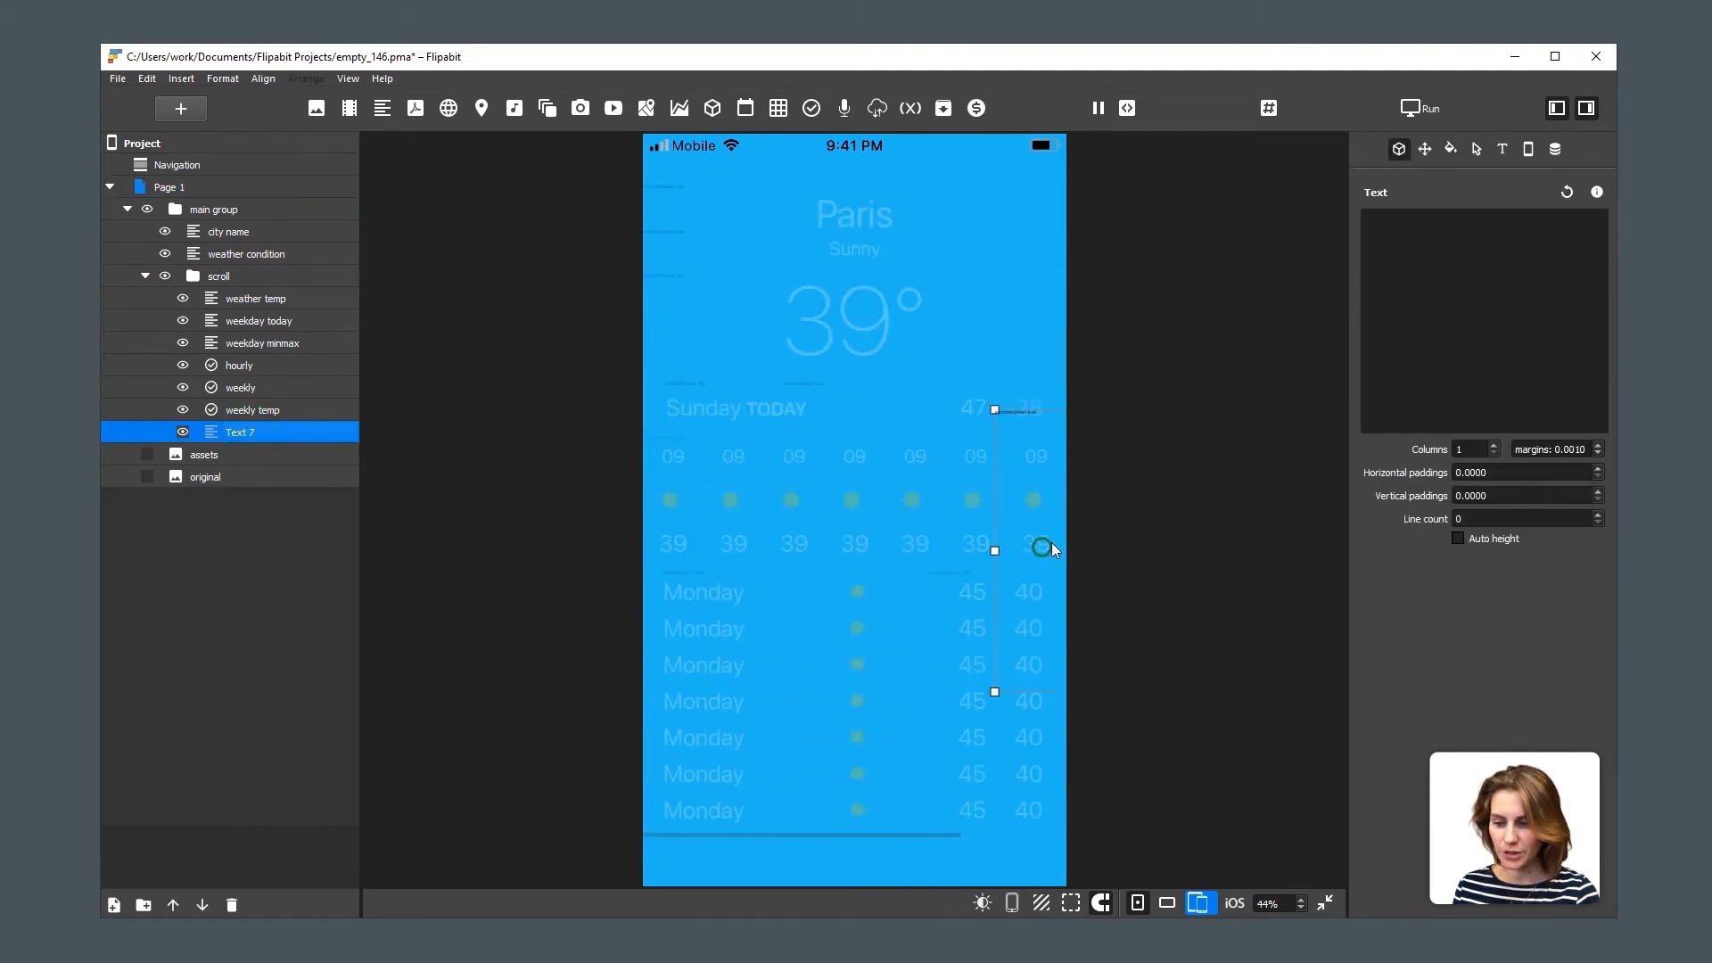
# Move the test text element past the scroll group's lower edge, test scrolling, and delete the element.
pyautogui.moveTo(1038, 490); pyautogui.dragTo(1011, 759)
pyautogui.moveTo(869, 685); pyautogui.dragTo(728, 593)
pyautogui.click(252, 433)
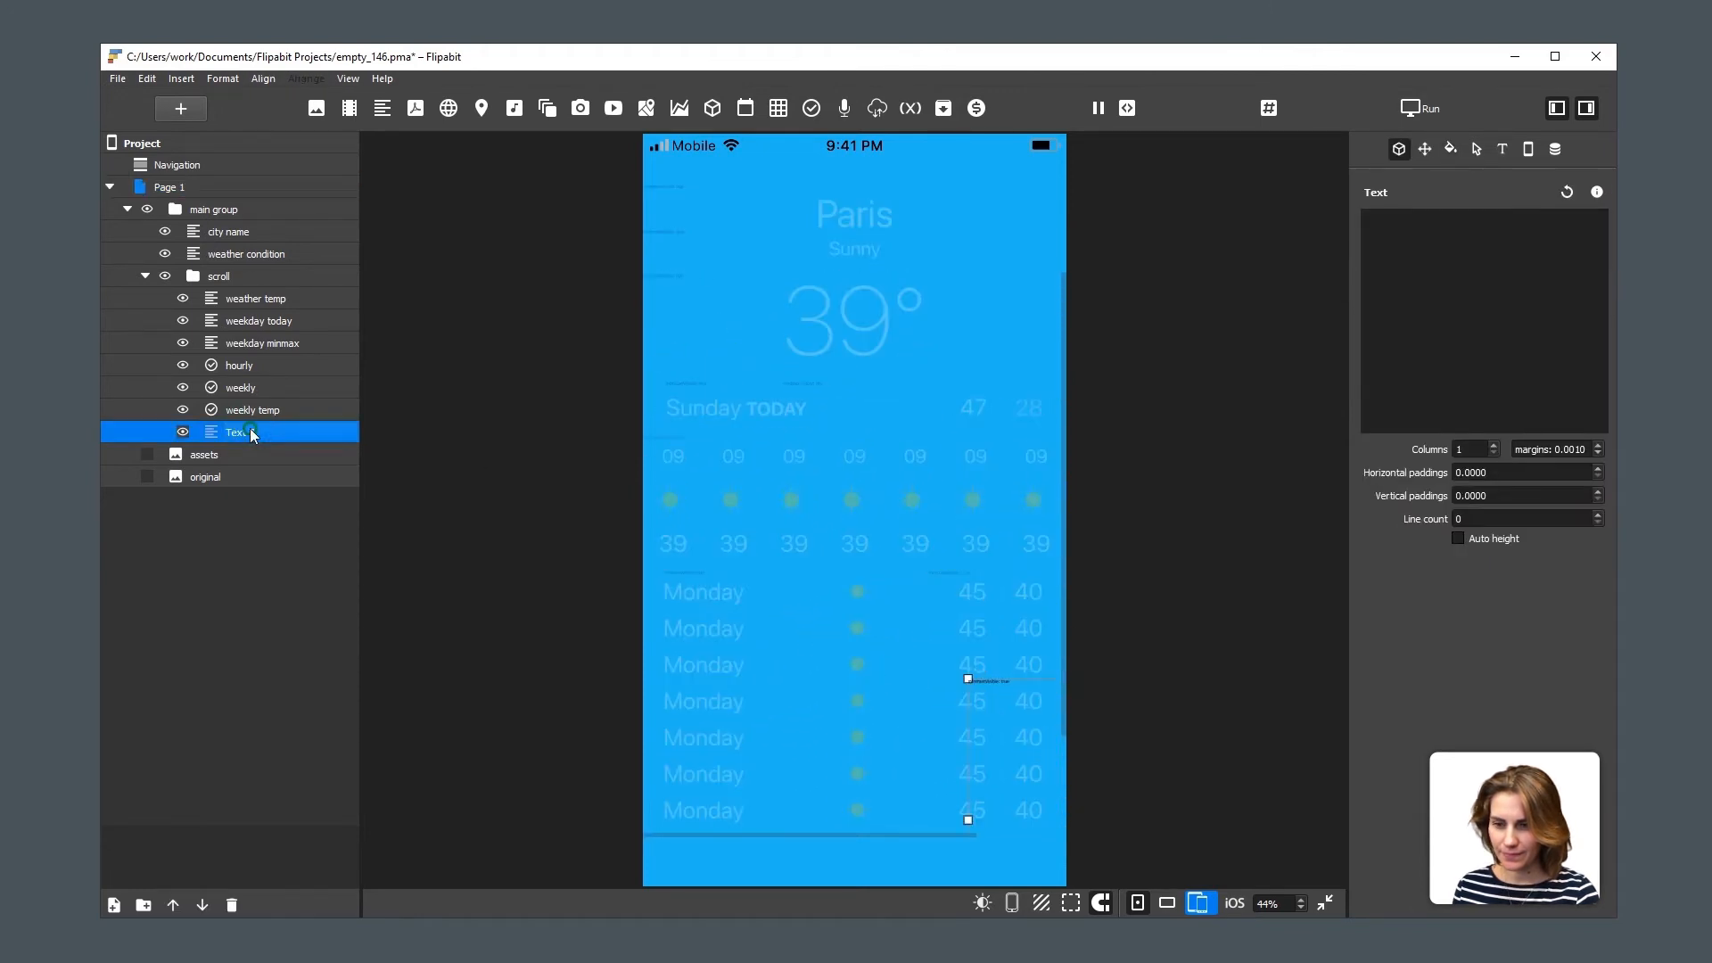
pyautogui.press('Delete')
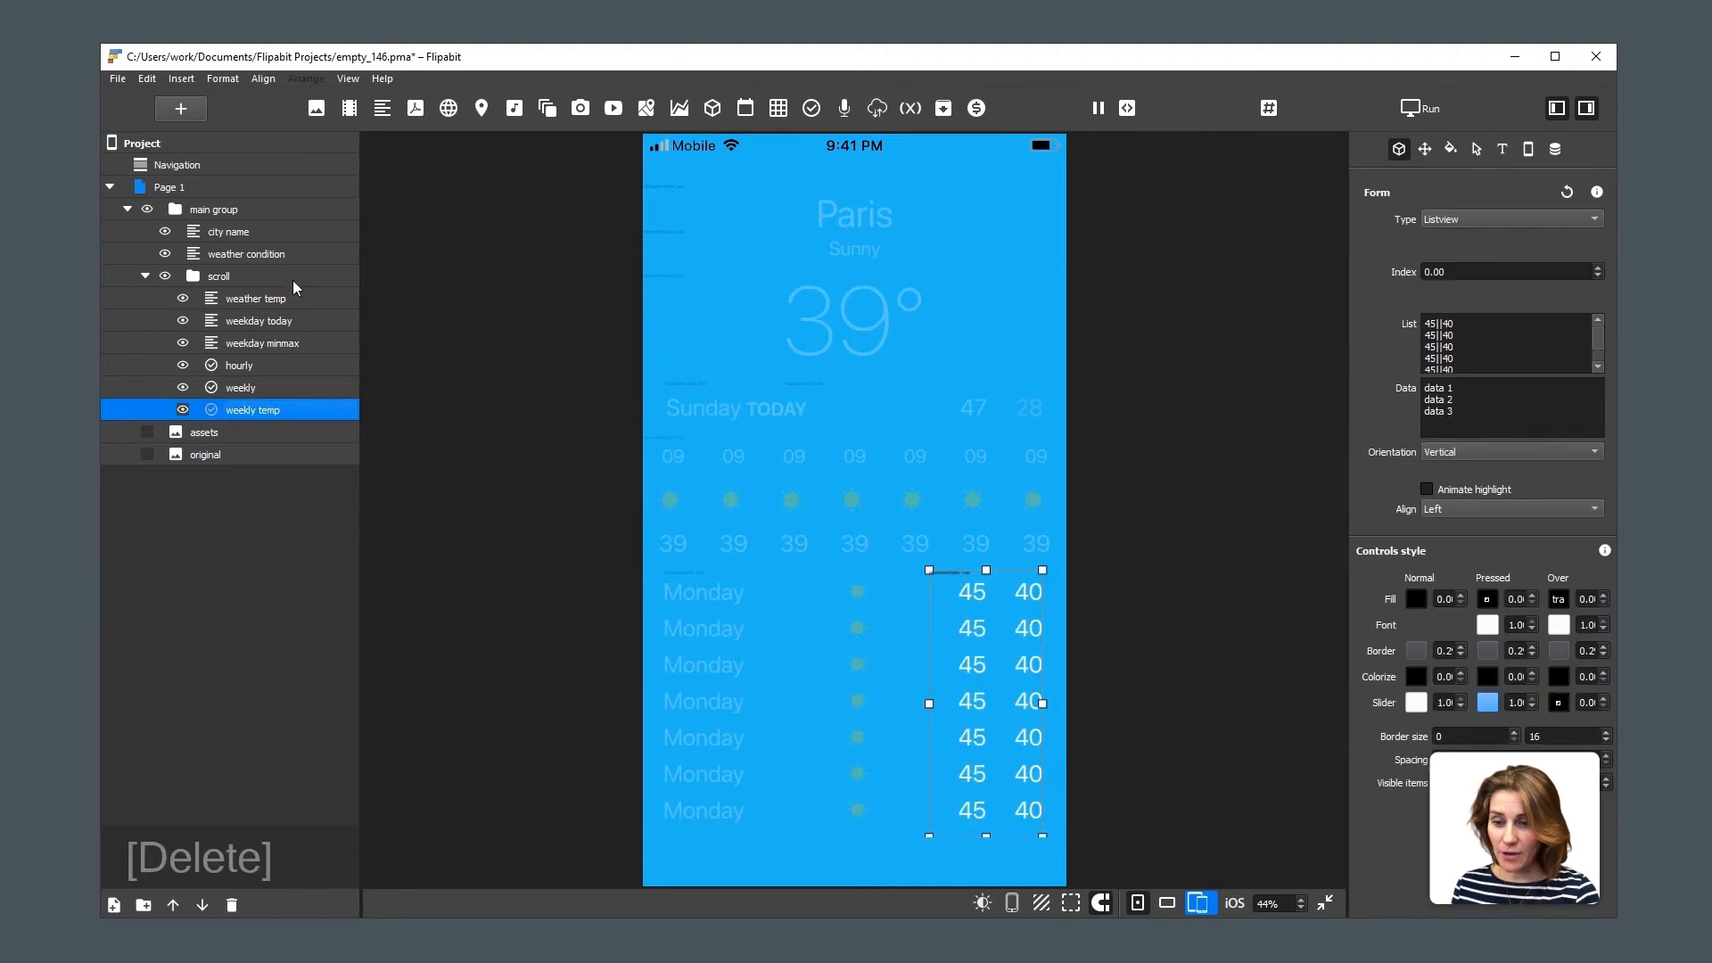
# Inside scroll, group weekday today and weekday minmax and name the new group today.
pyautogui.click(249, 300)
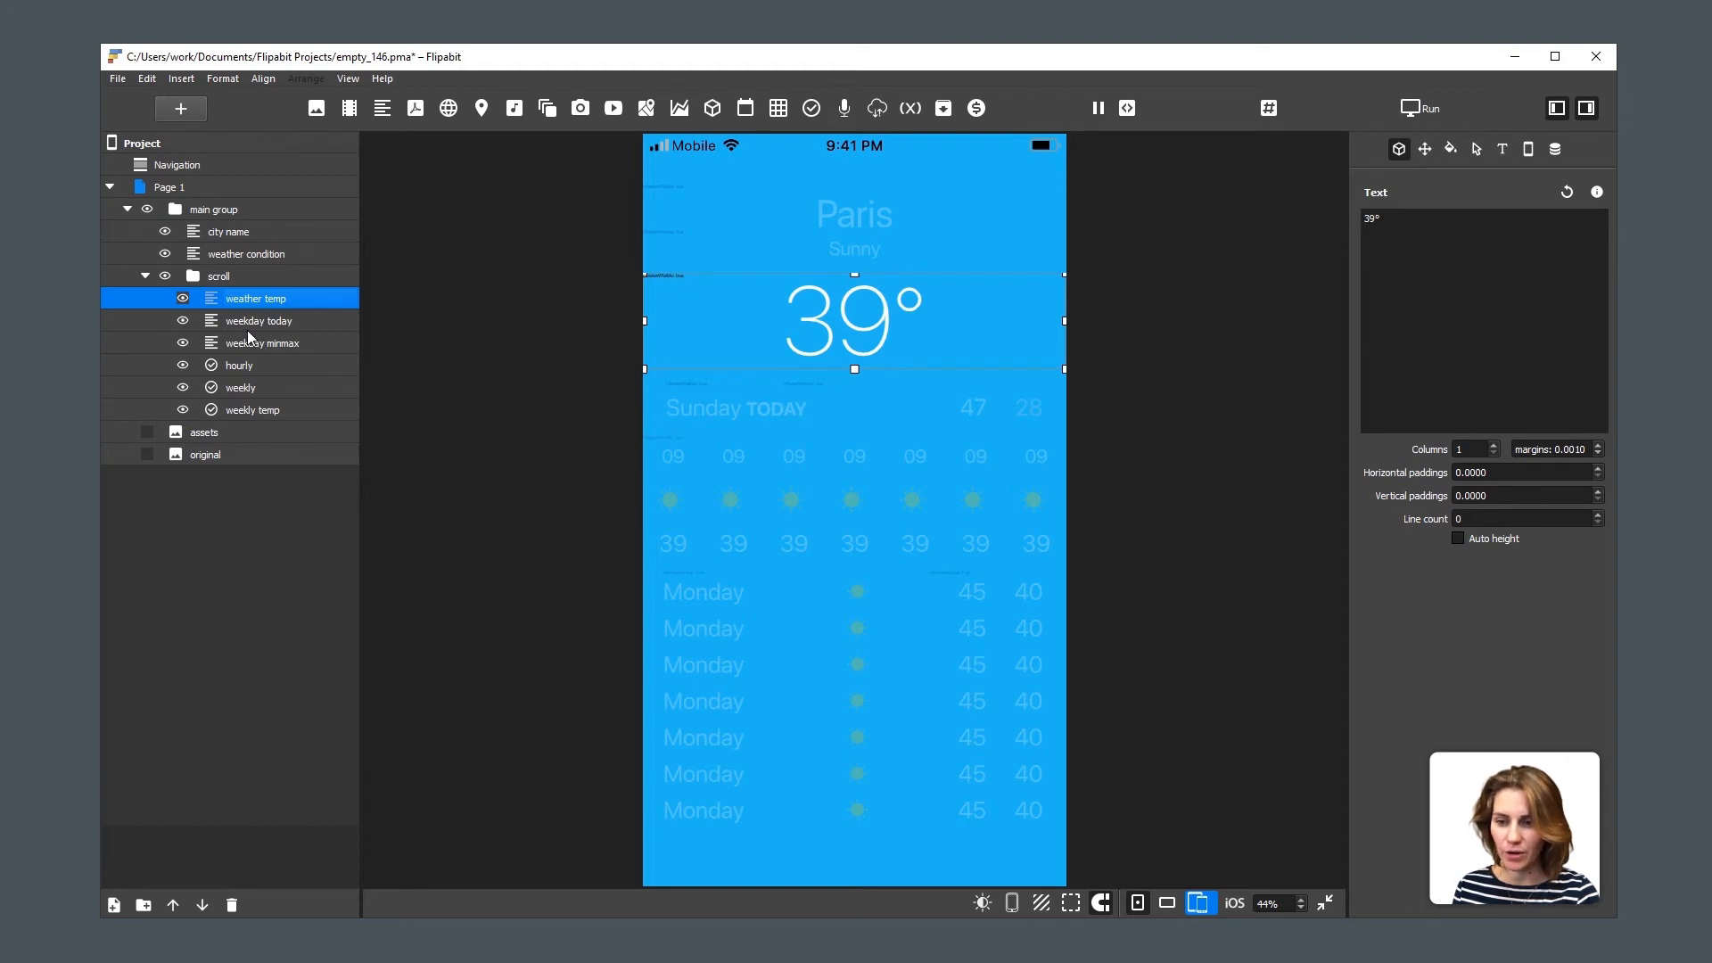
pyautogui.click(254, 323)
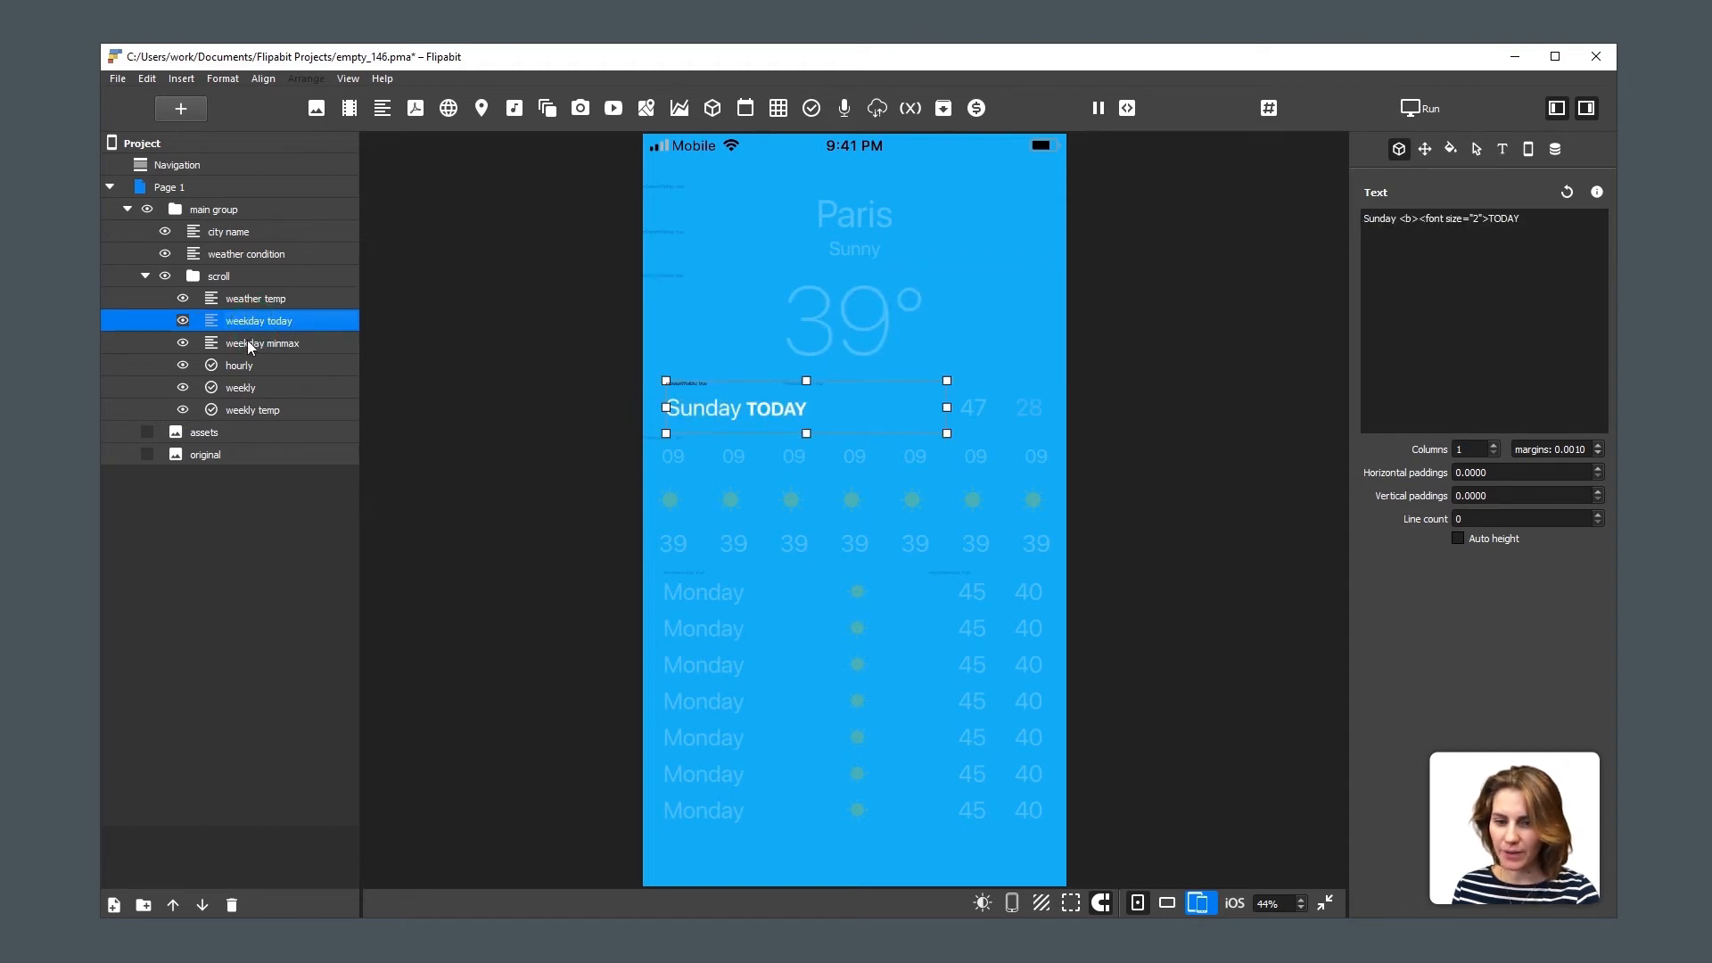
pyautogui.keyDown('ctrl'); pyautogui.click(249, 343); pyautogui.keyUp('ctrl')
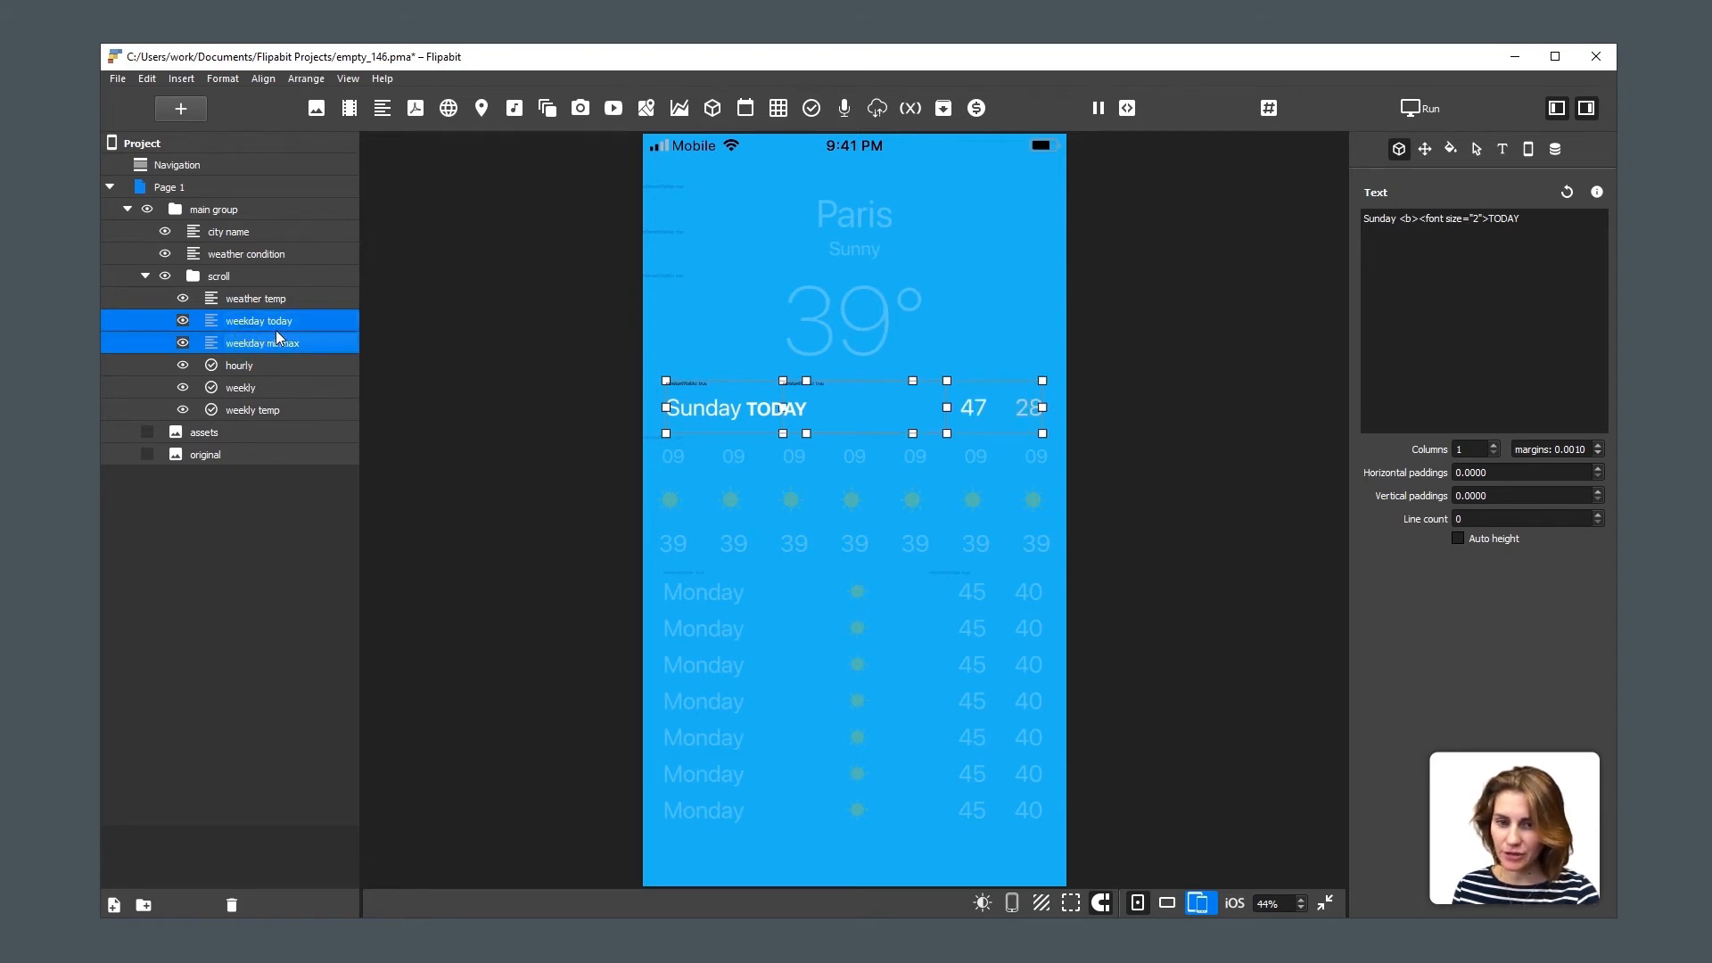
pyautogui.hotkey('ctrl', 'g')
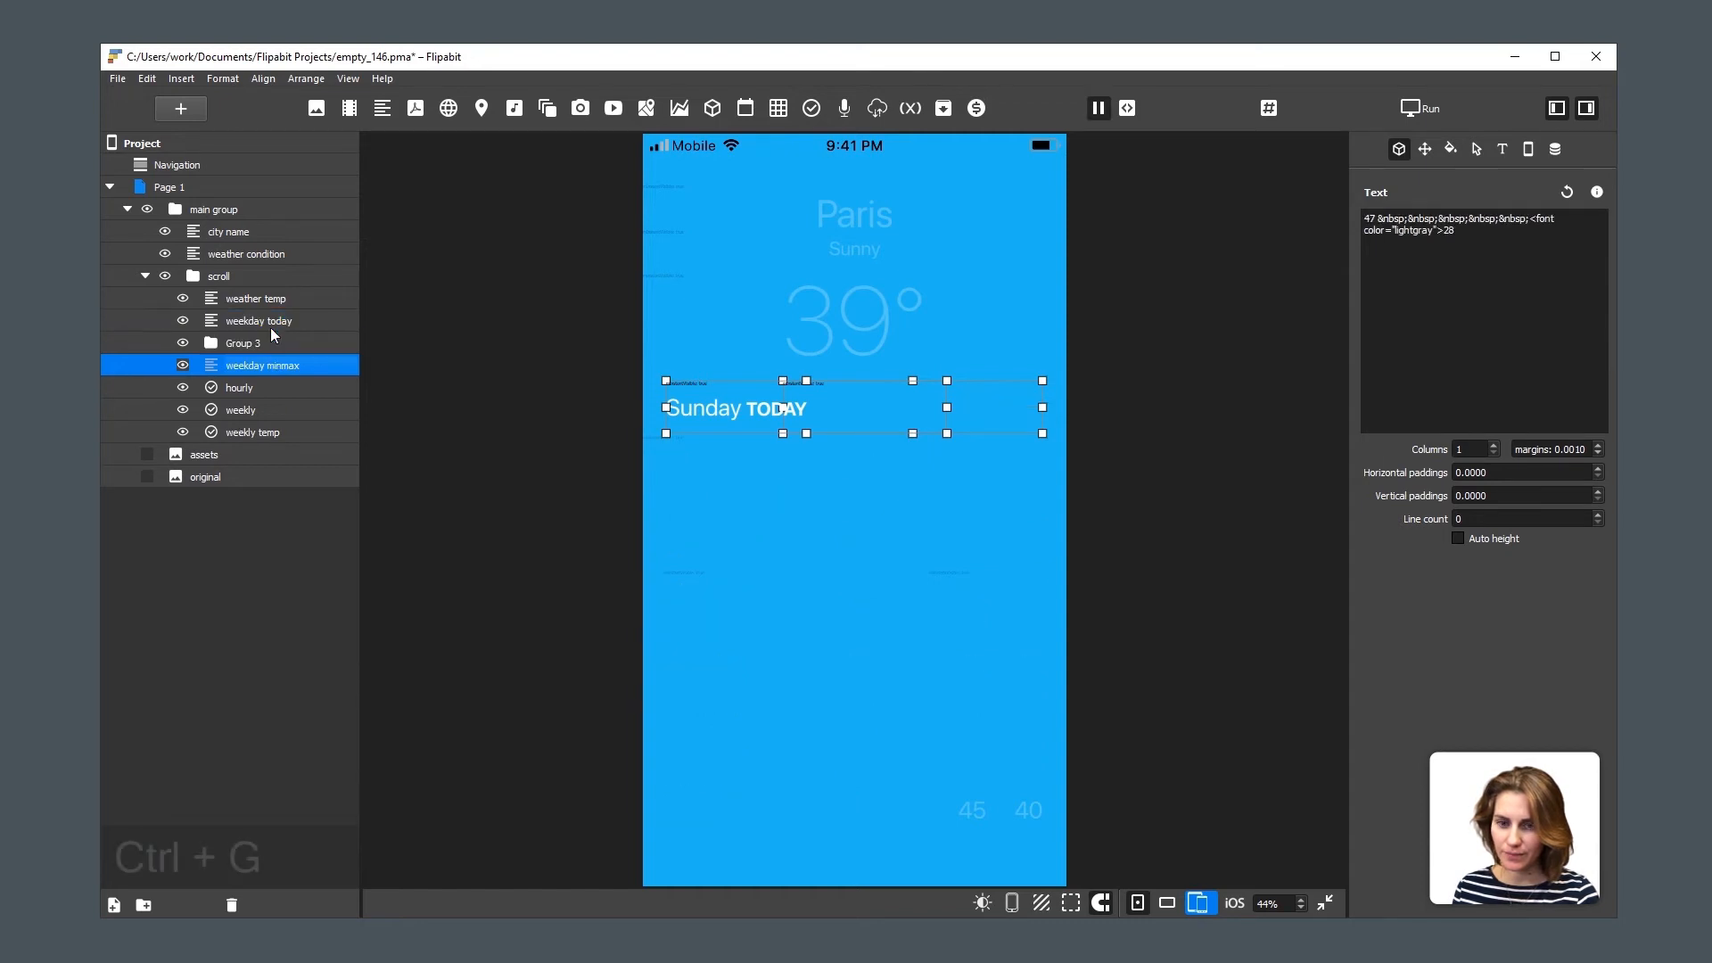
pyautogui.doubleClick(255, 322)
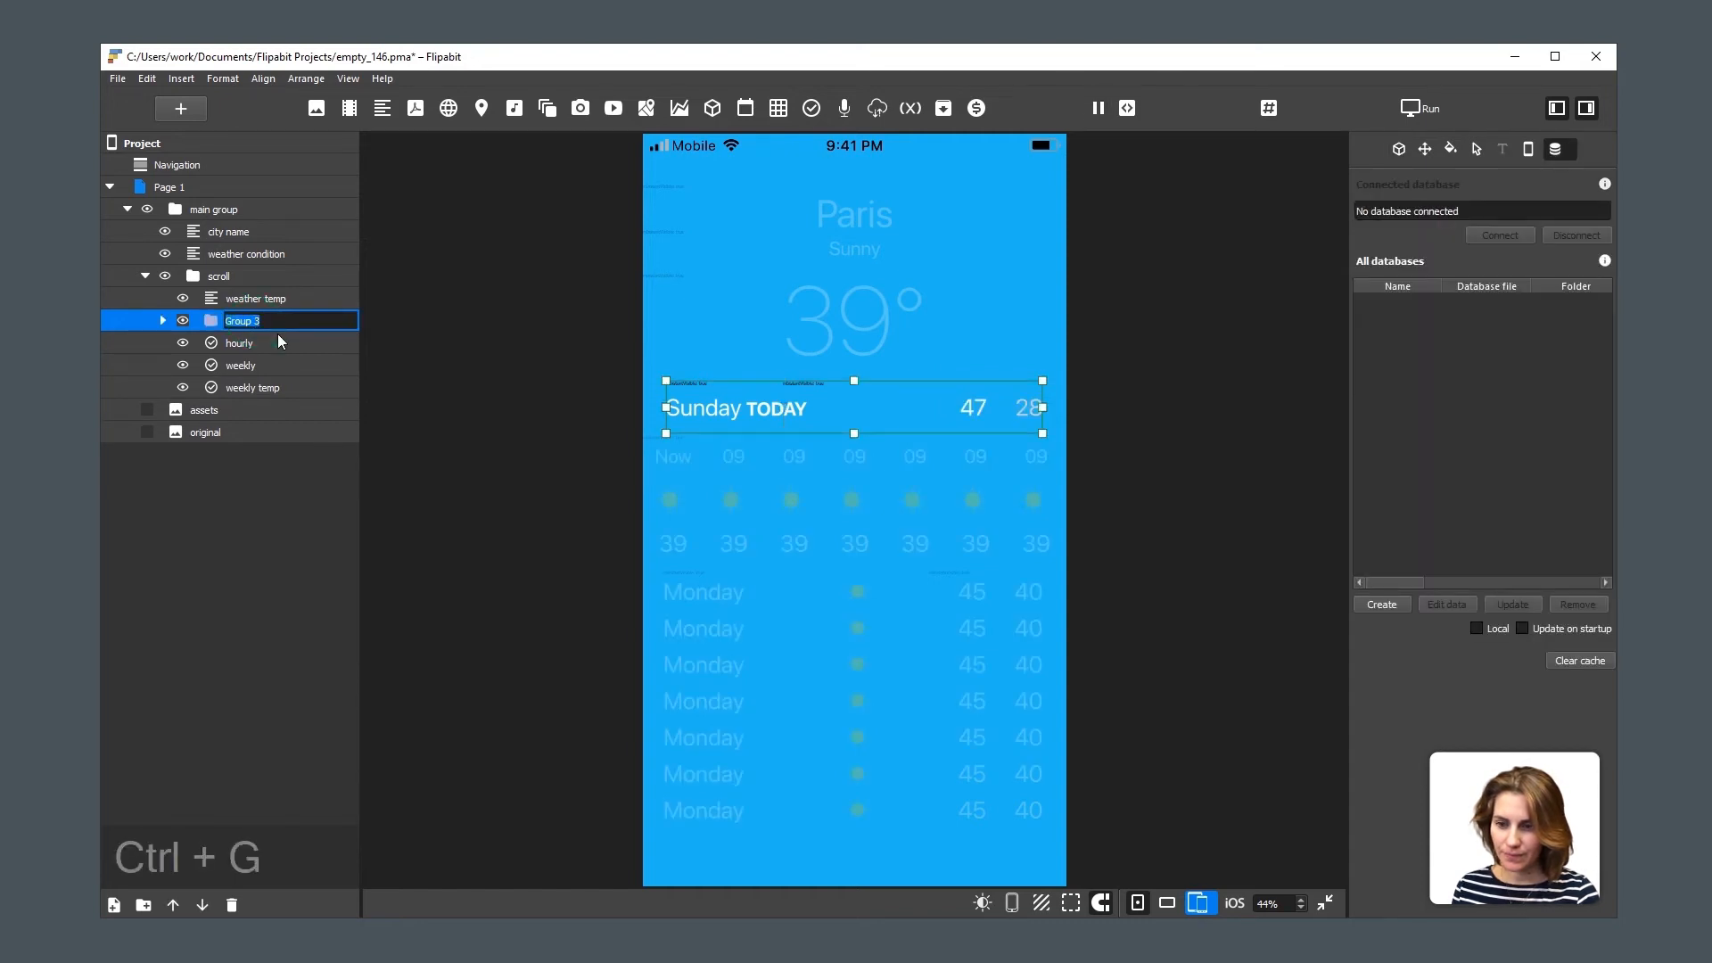
pyautogui.write('wee')
pyautogui.press('BackSpace')
pyautogui.press('BackSpace')
pyautogui.press('BackSpace')
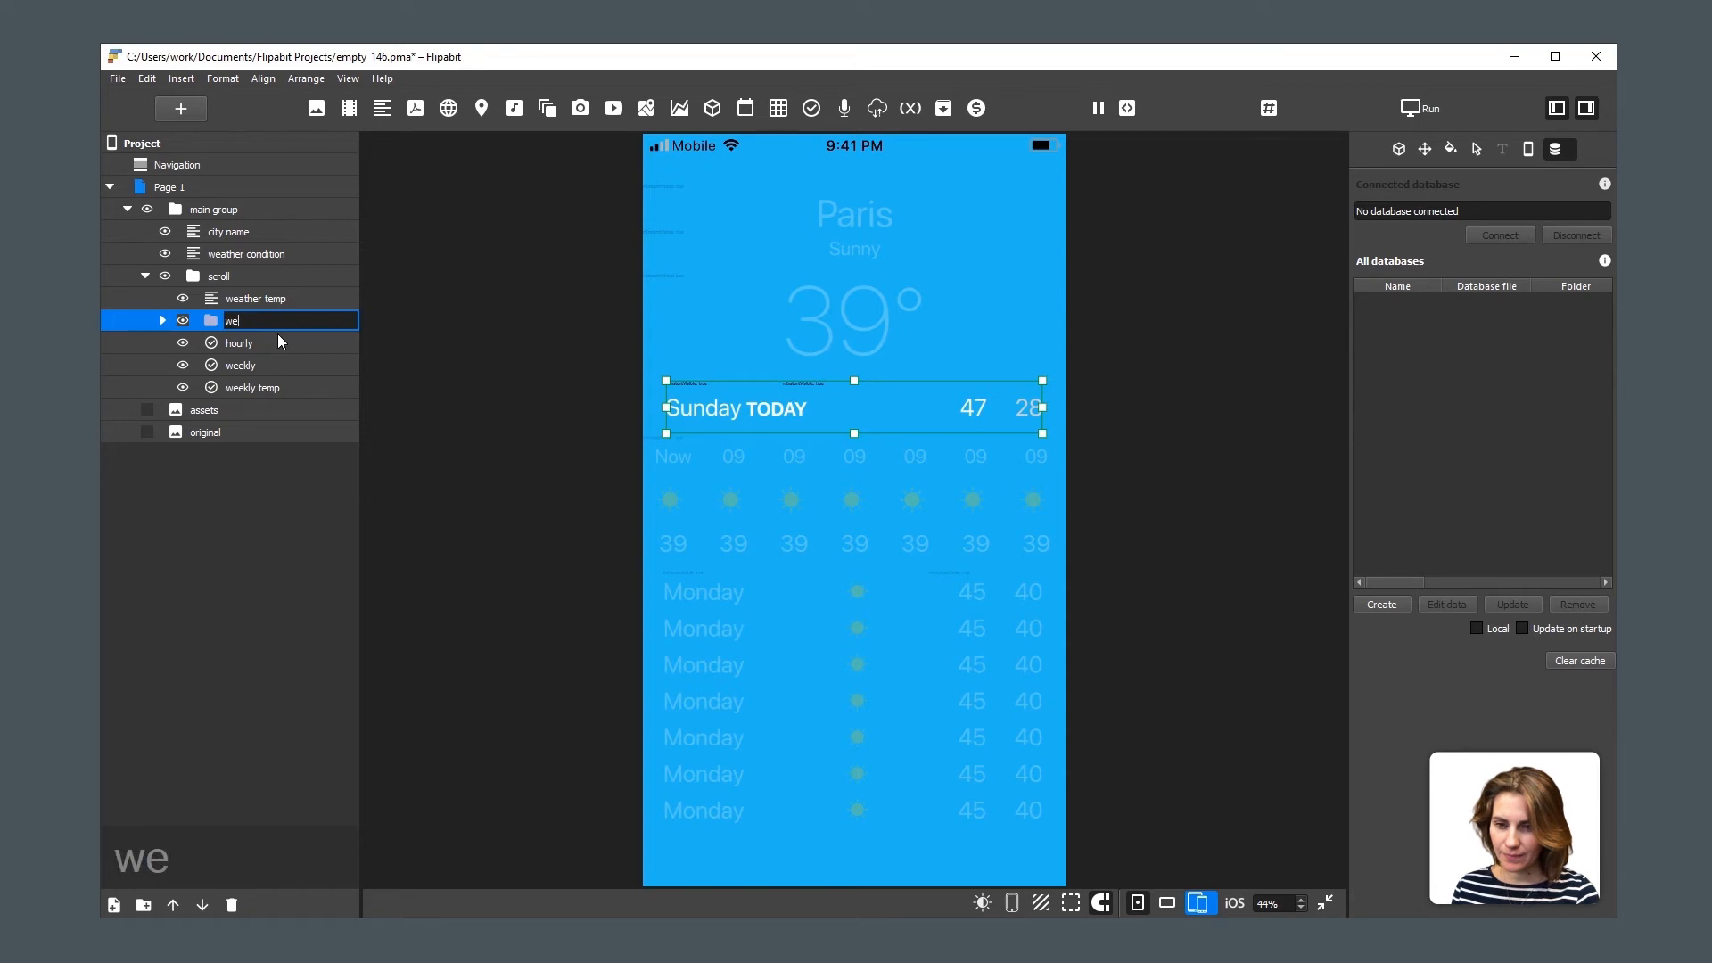
pyautogui.write('today')
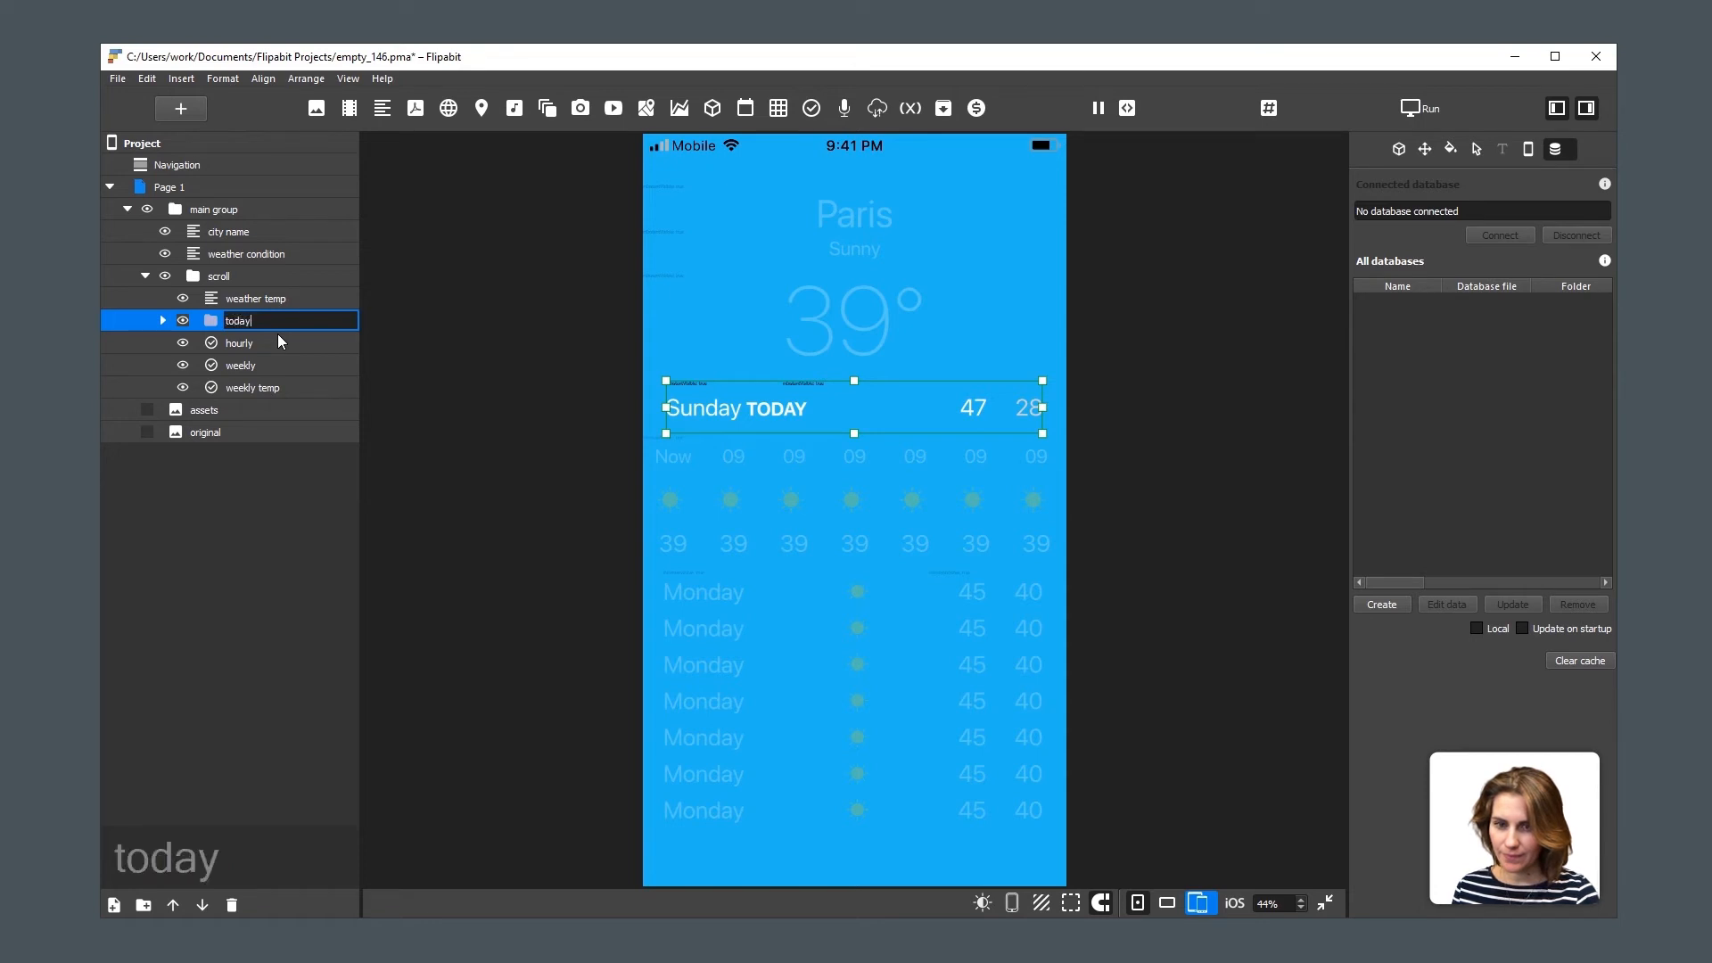
pyautogui.press('Return')
# Inside scroll, group the weekly and weekly temp lists and name the new group weekly.
pyautogui.click(246, 366)
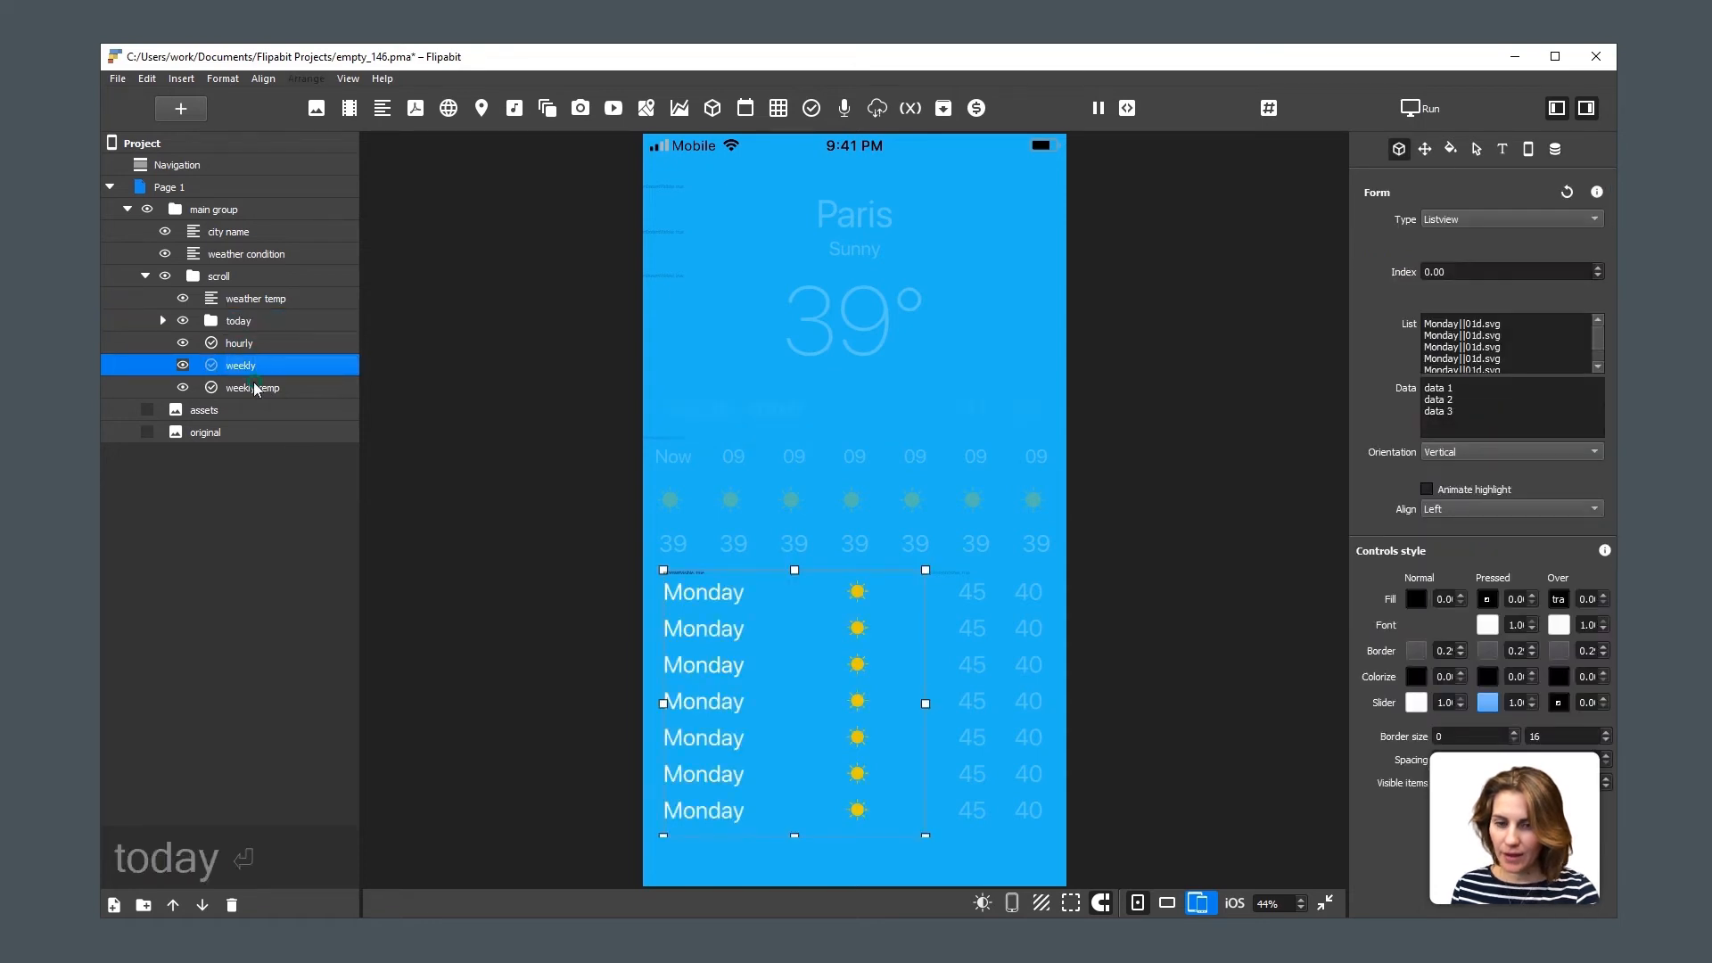
pyautogui.keyDown('shift'); pyautogui.click(254, 388); pyautogui.keyUp('shift')
pyautogui.rightClick(255, 382)
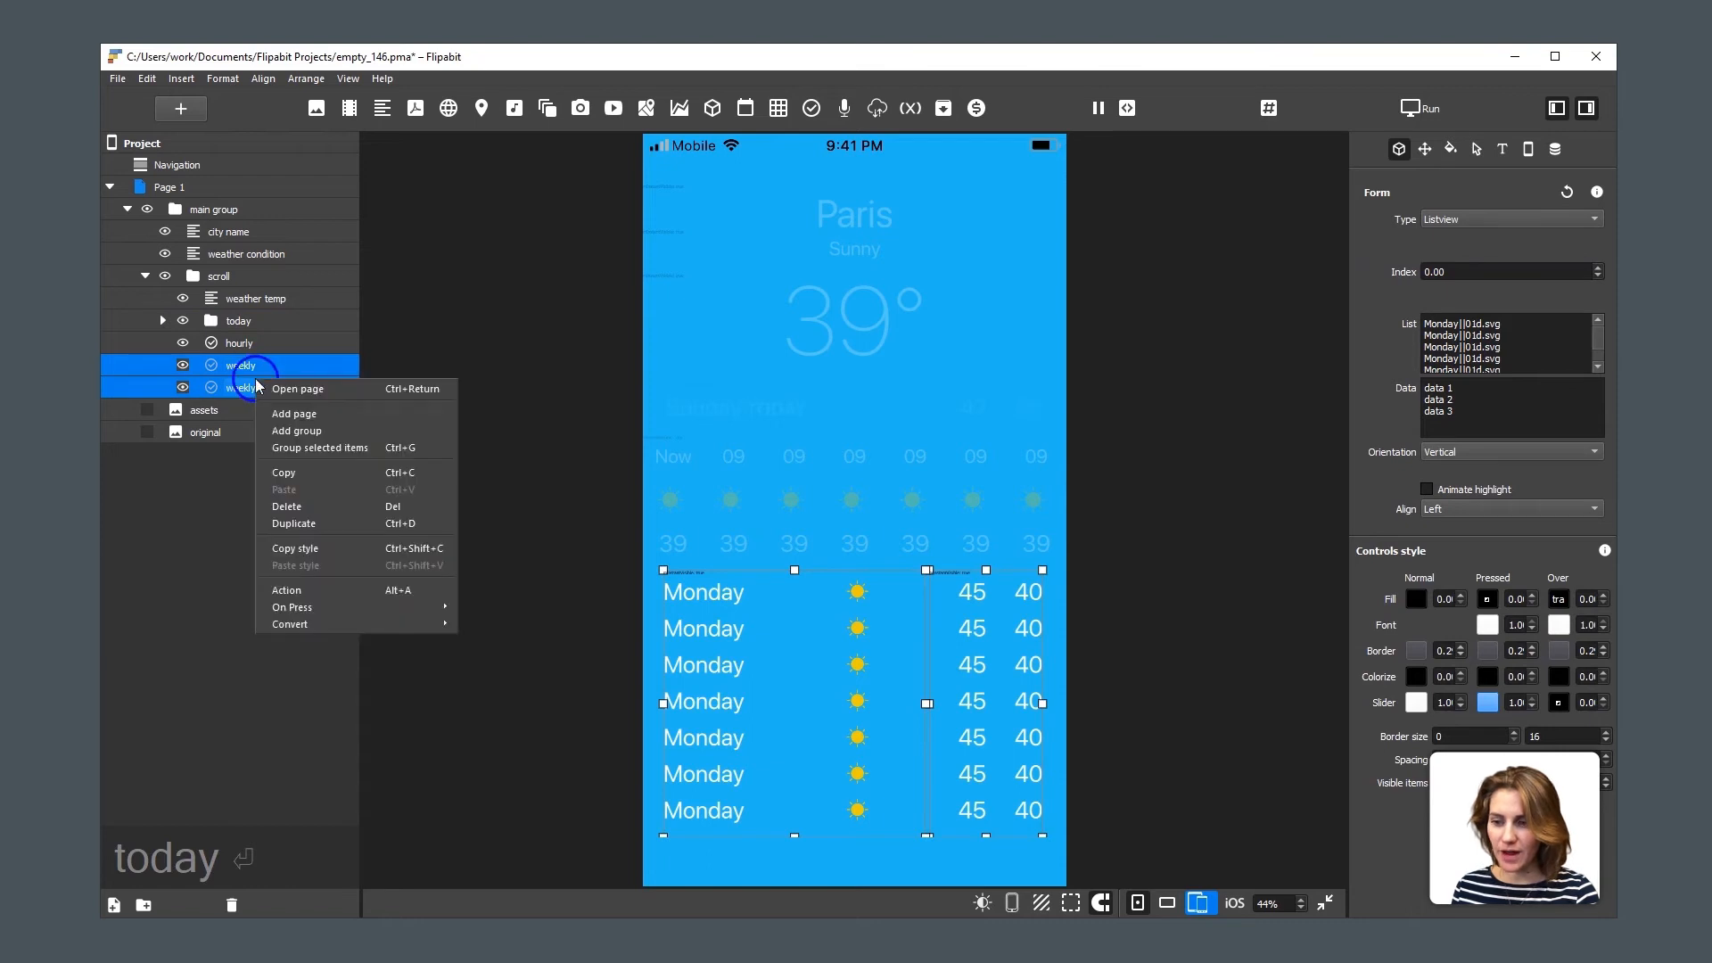
pyautogui.click(346, 453)
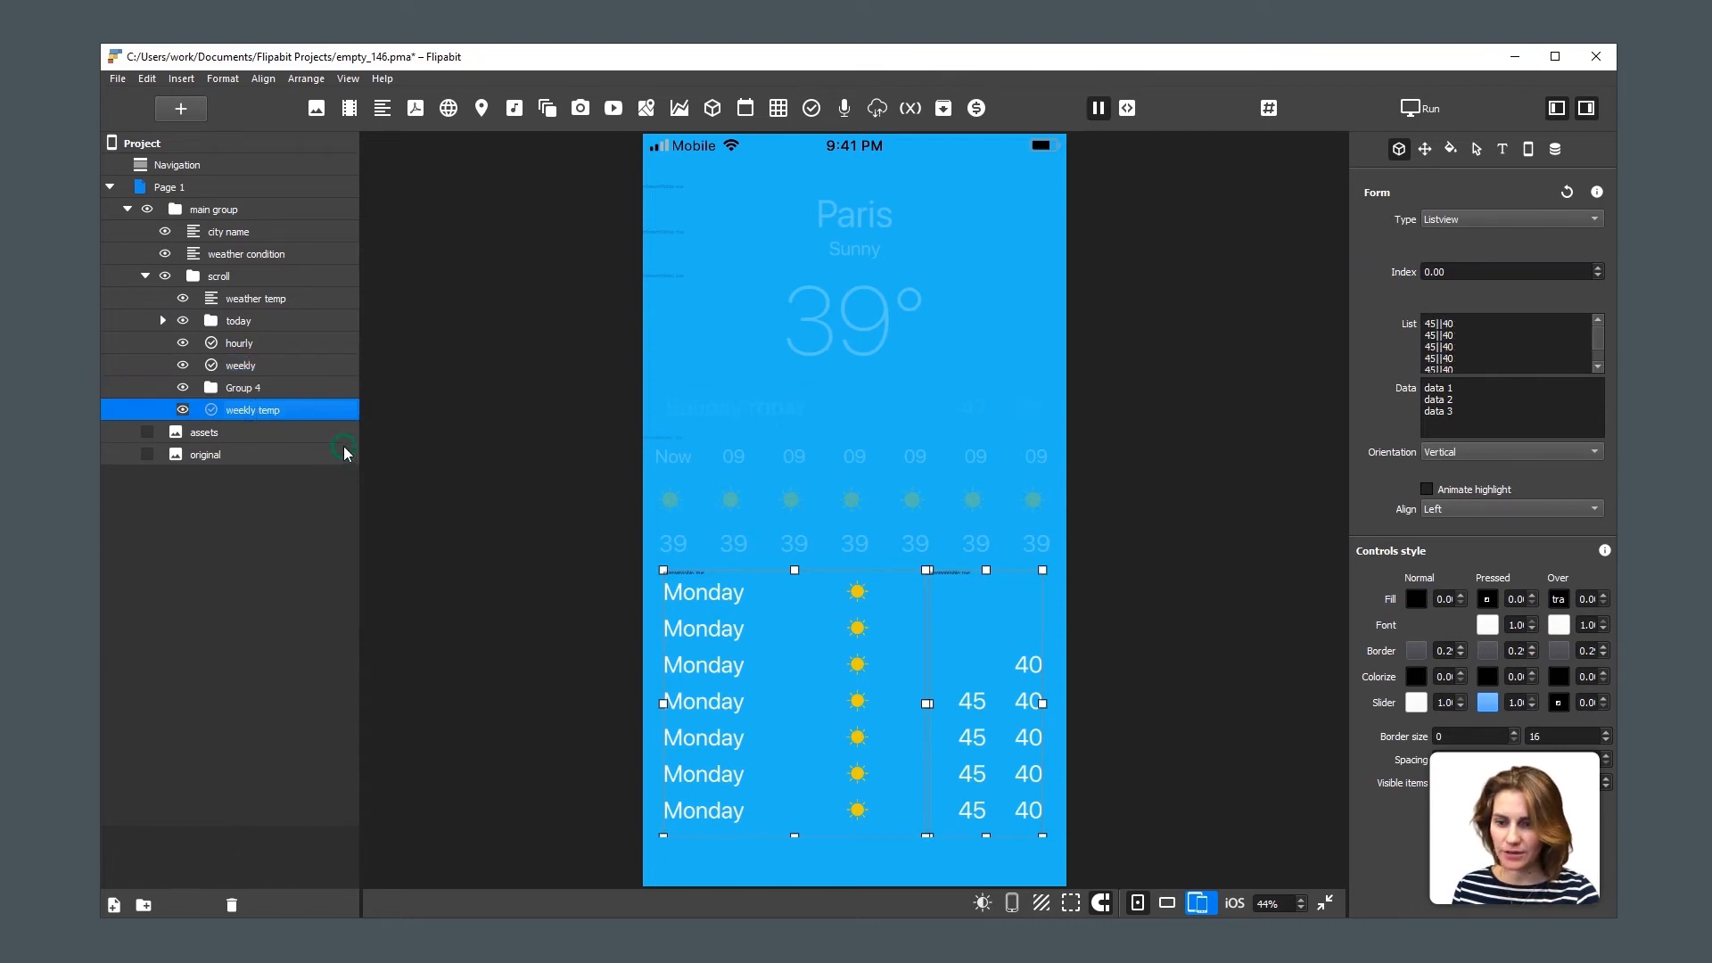
pyautogui.doubleClick(252, 368)
pyautogui.write('weekly')
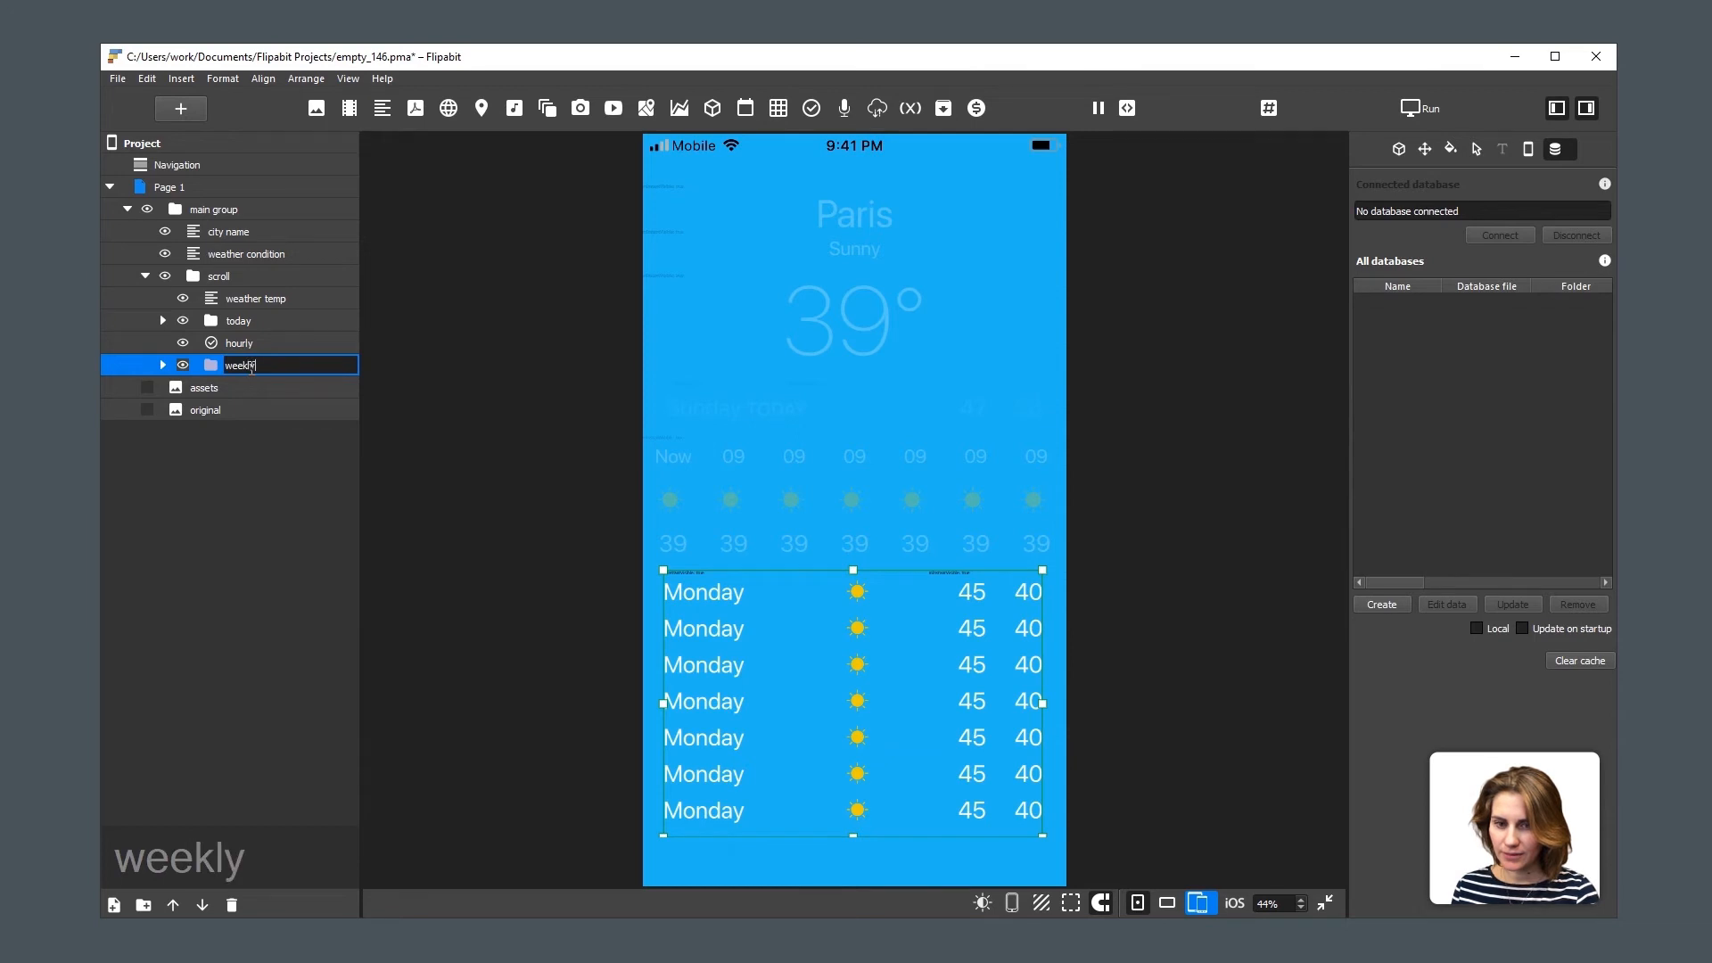
pyautogui.press('Return')
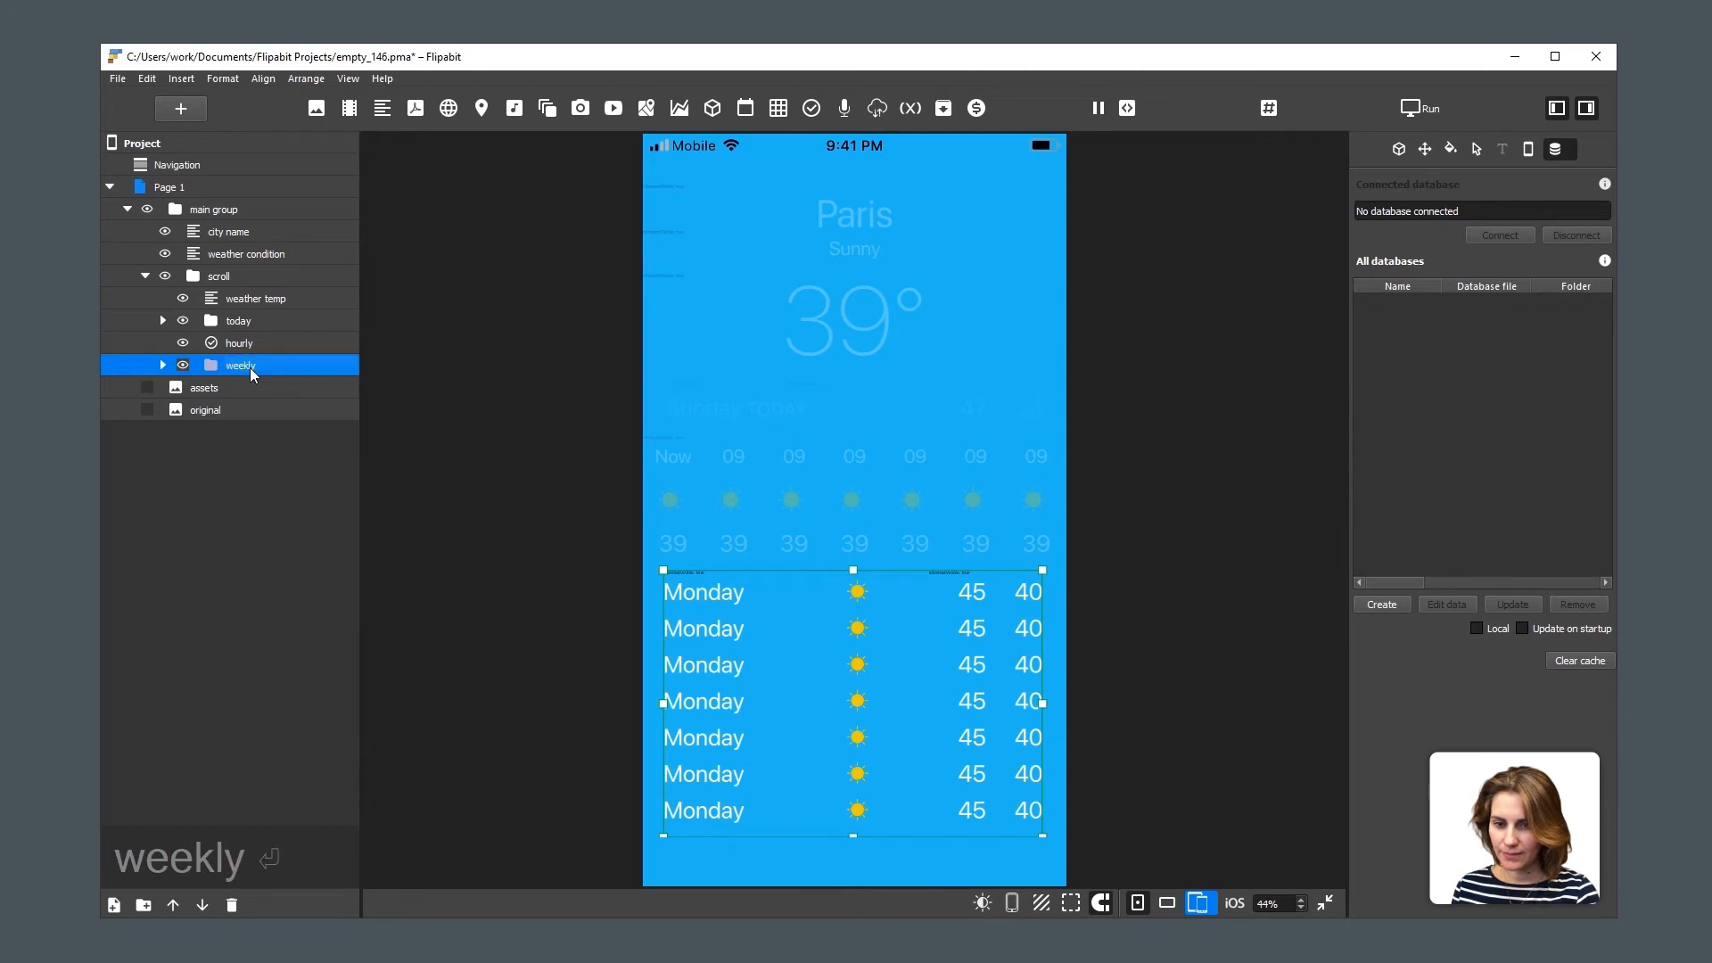
# Set the scroll group's layout to List with a spacing of 0.
pyautogui.click(223, 278)
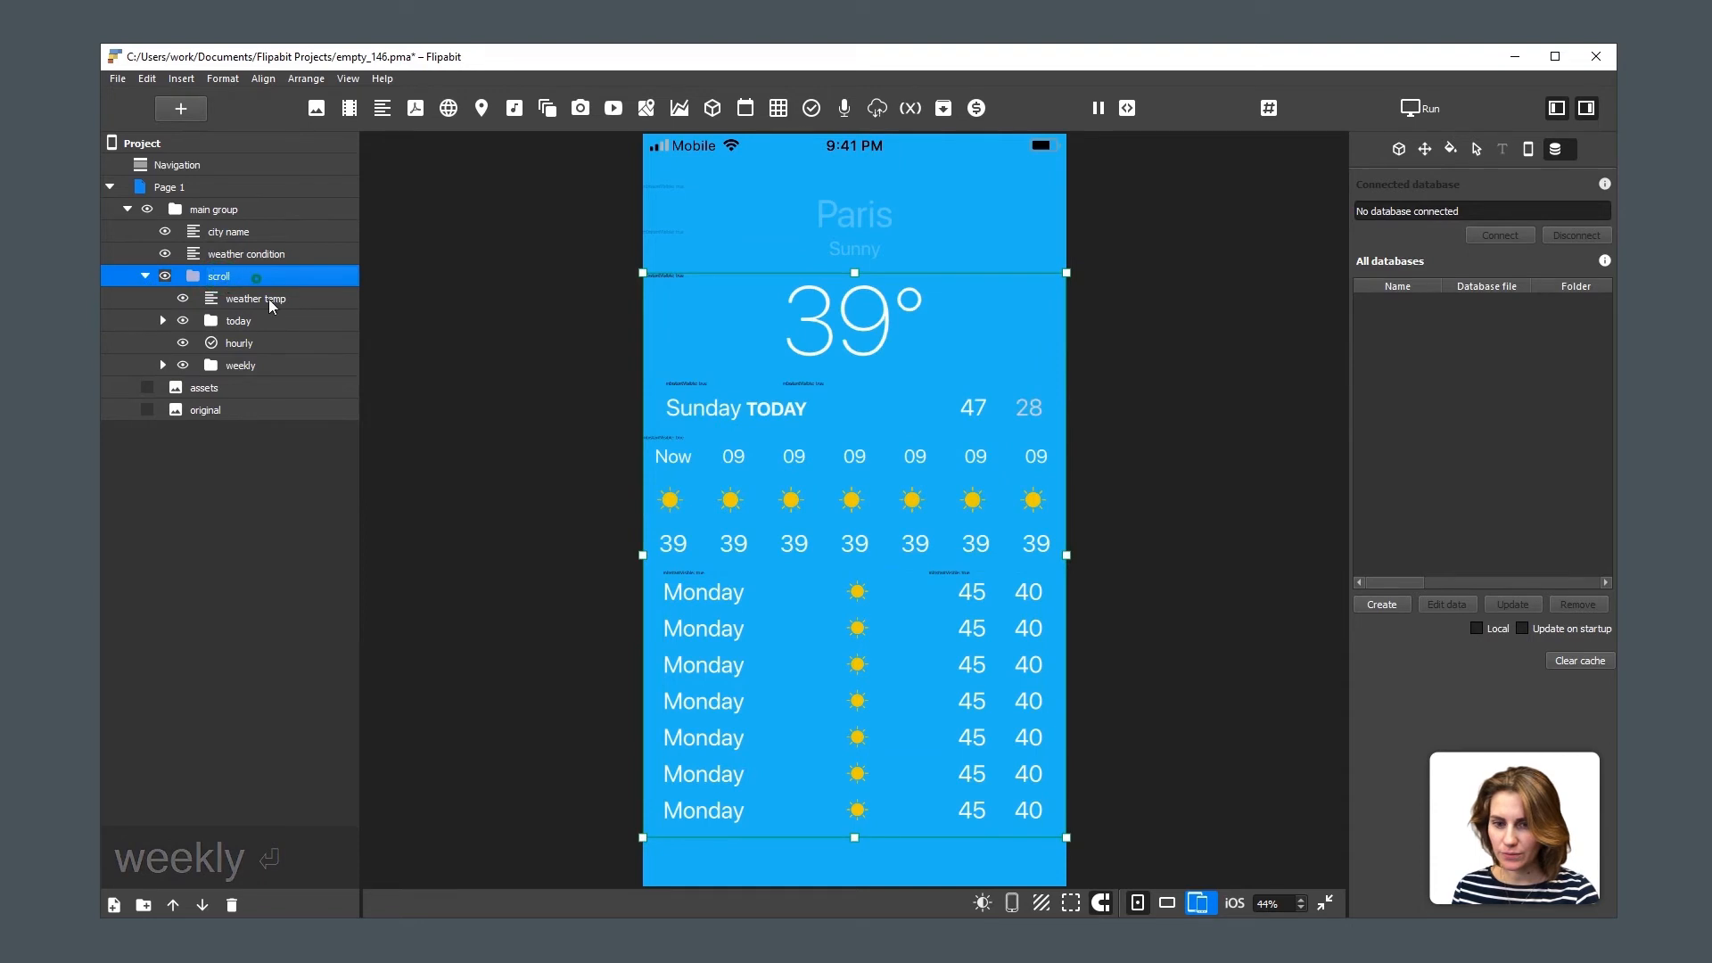
pyautogui.click(1400, 149)
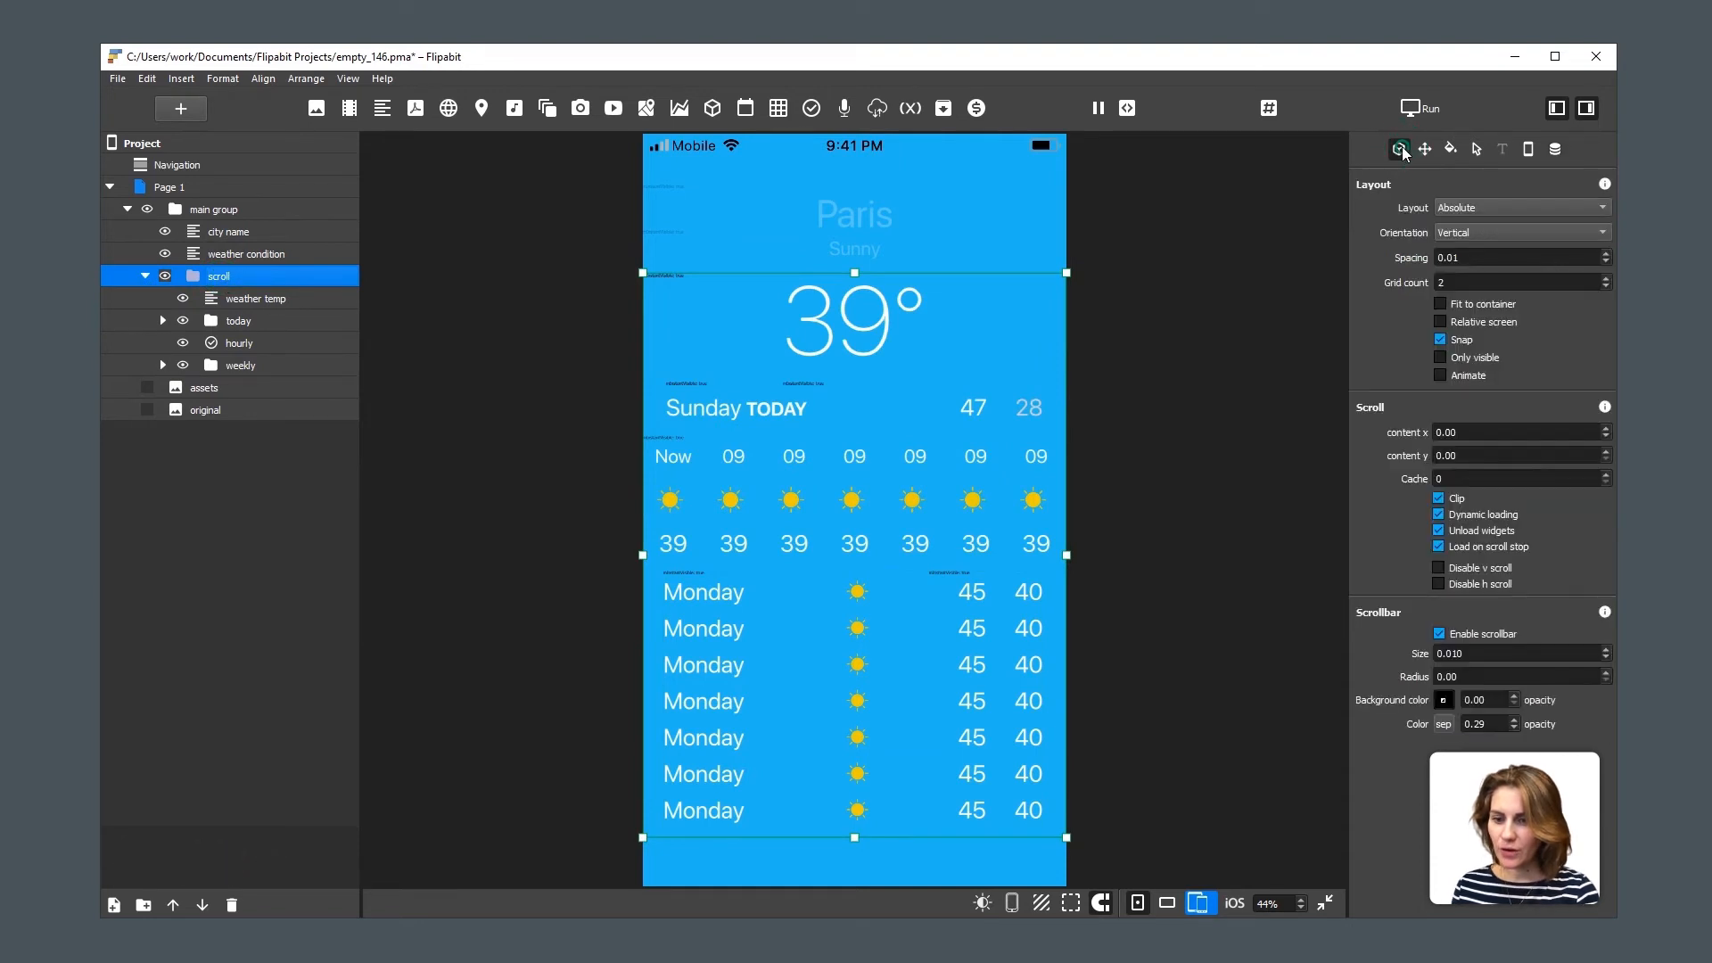
pyautogui.click(1487, 211)
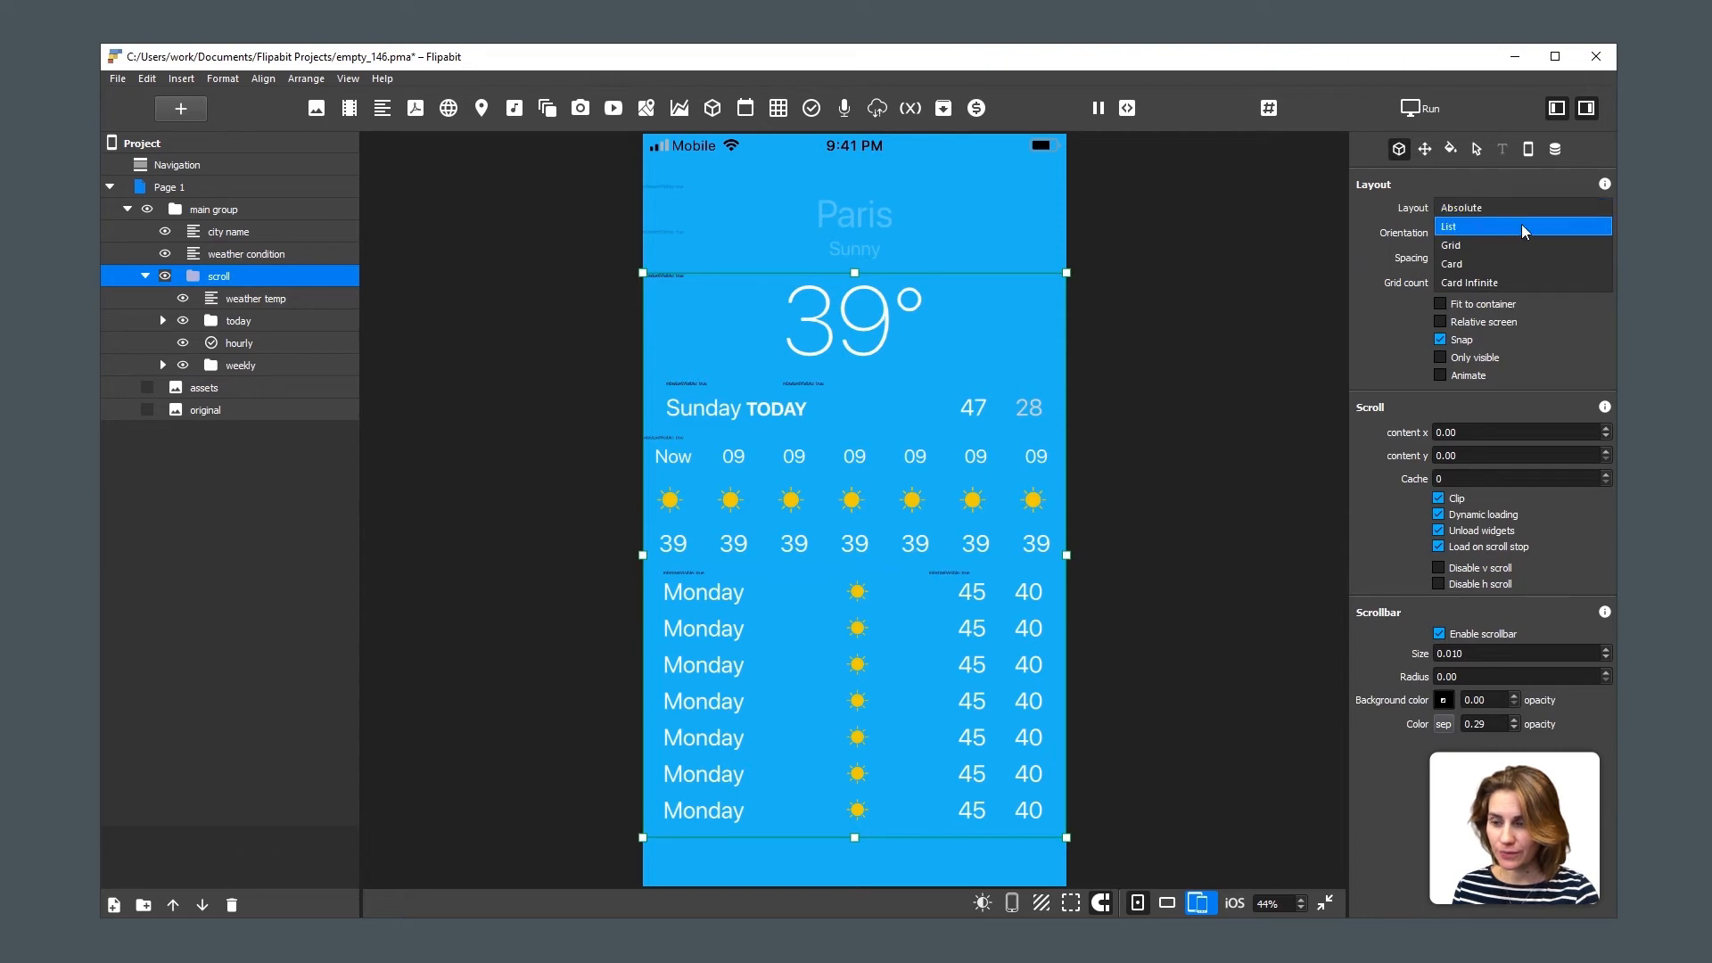
pyautogui.click(1522, 228)
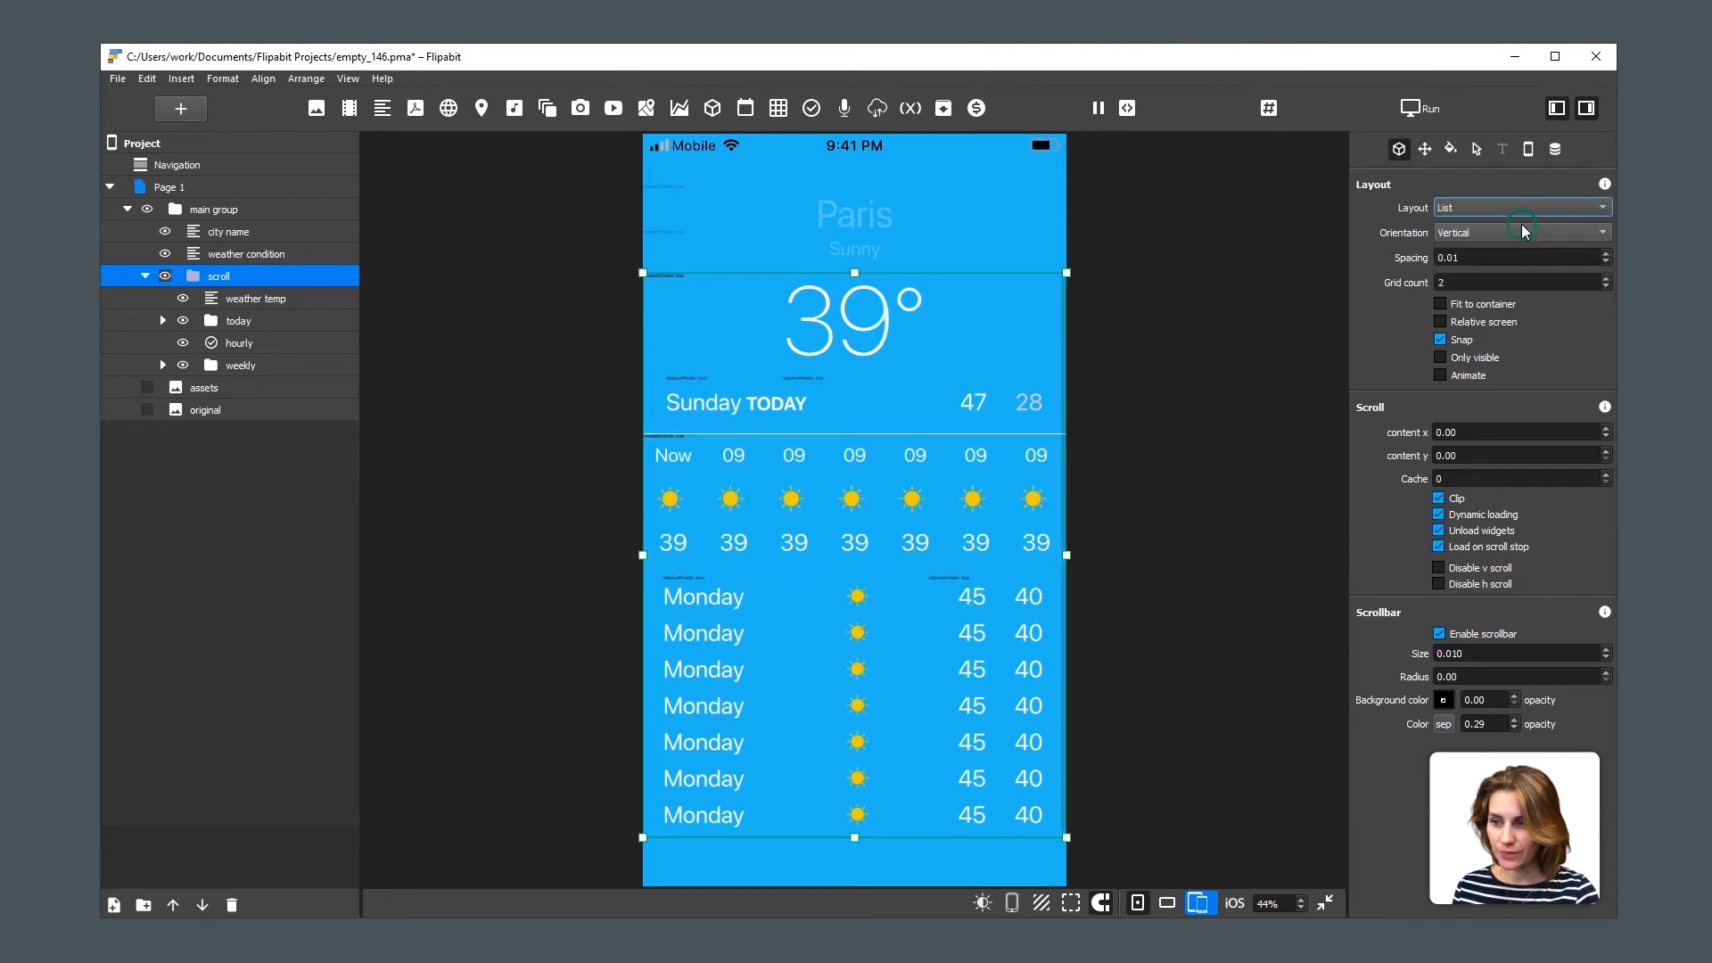
pyautogui.click(1483, 258)
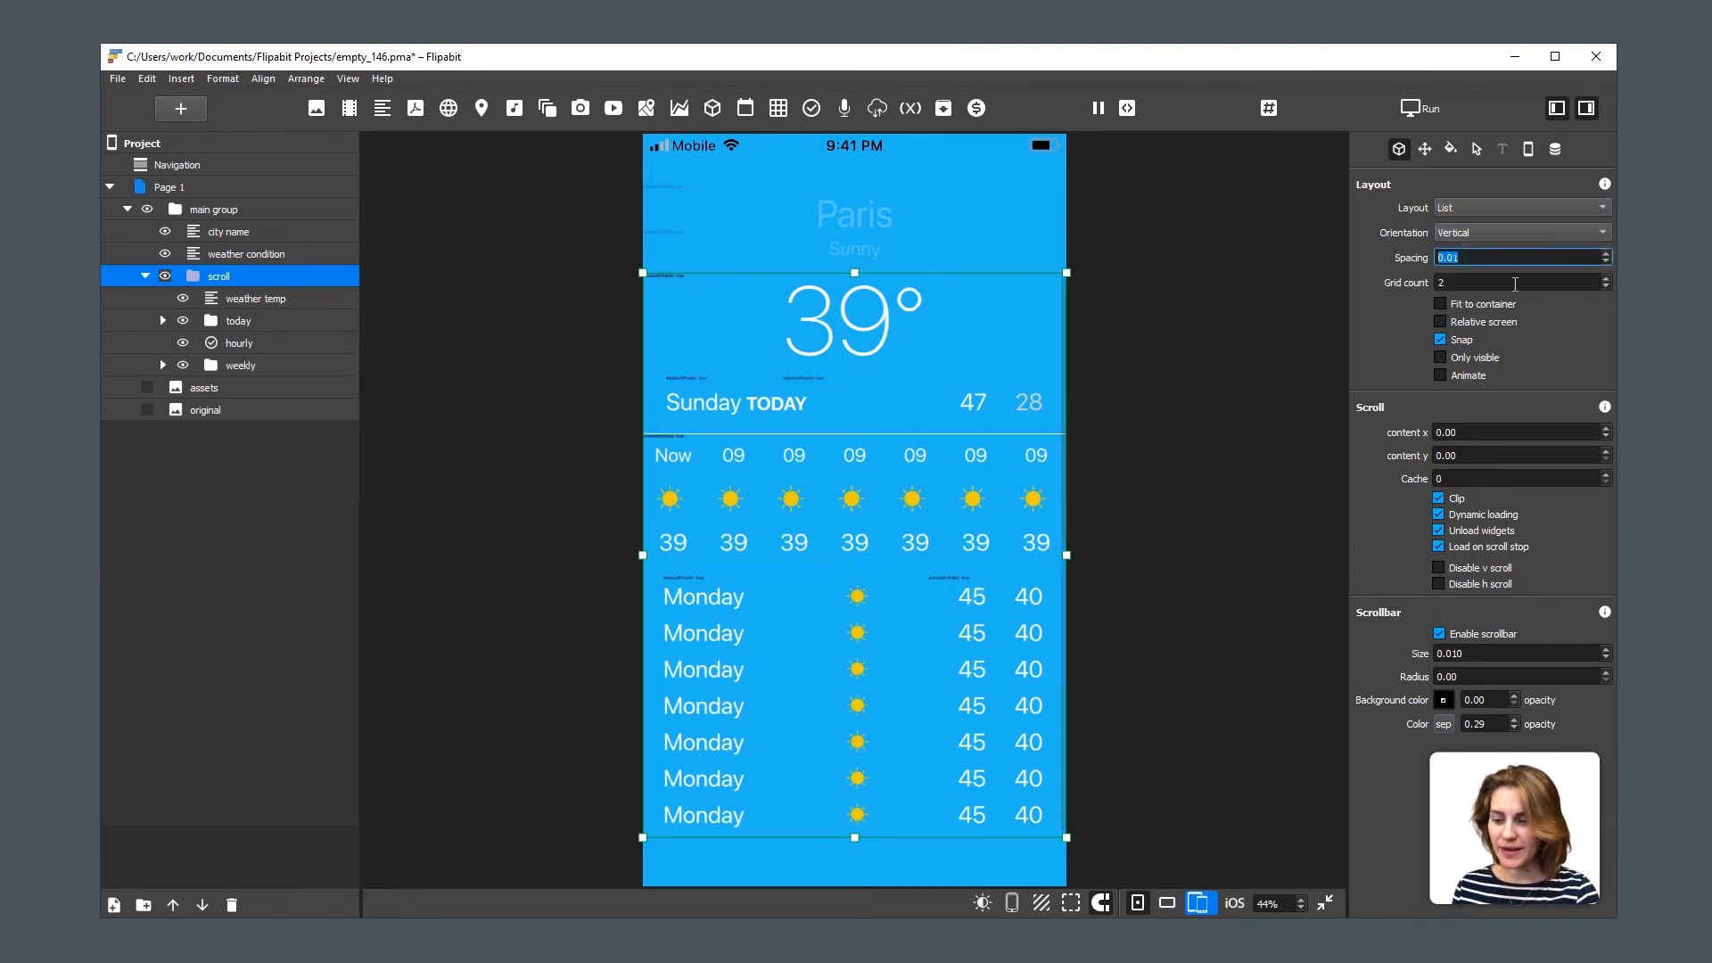
pyautogui.write('0')
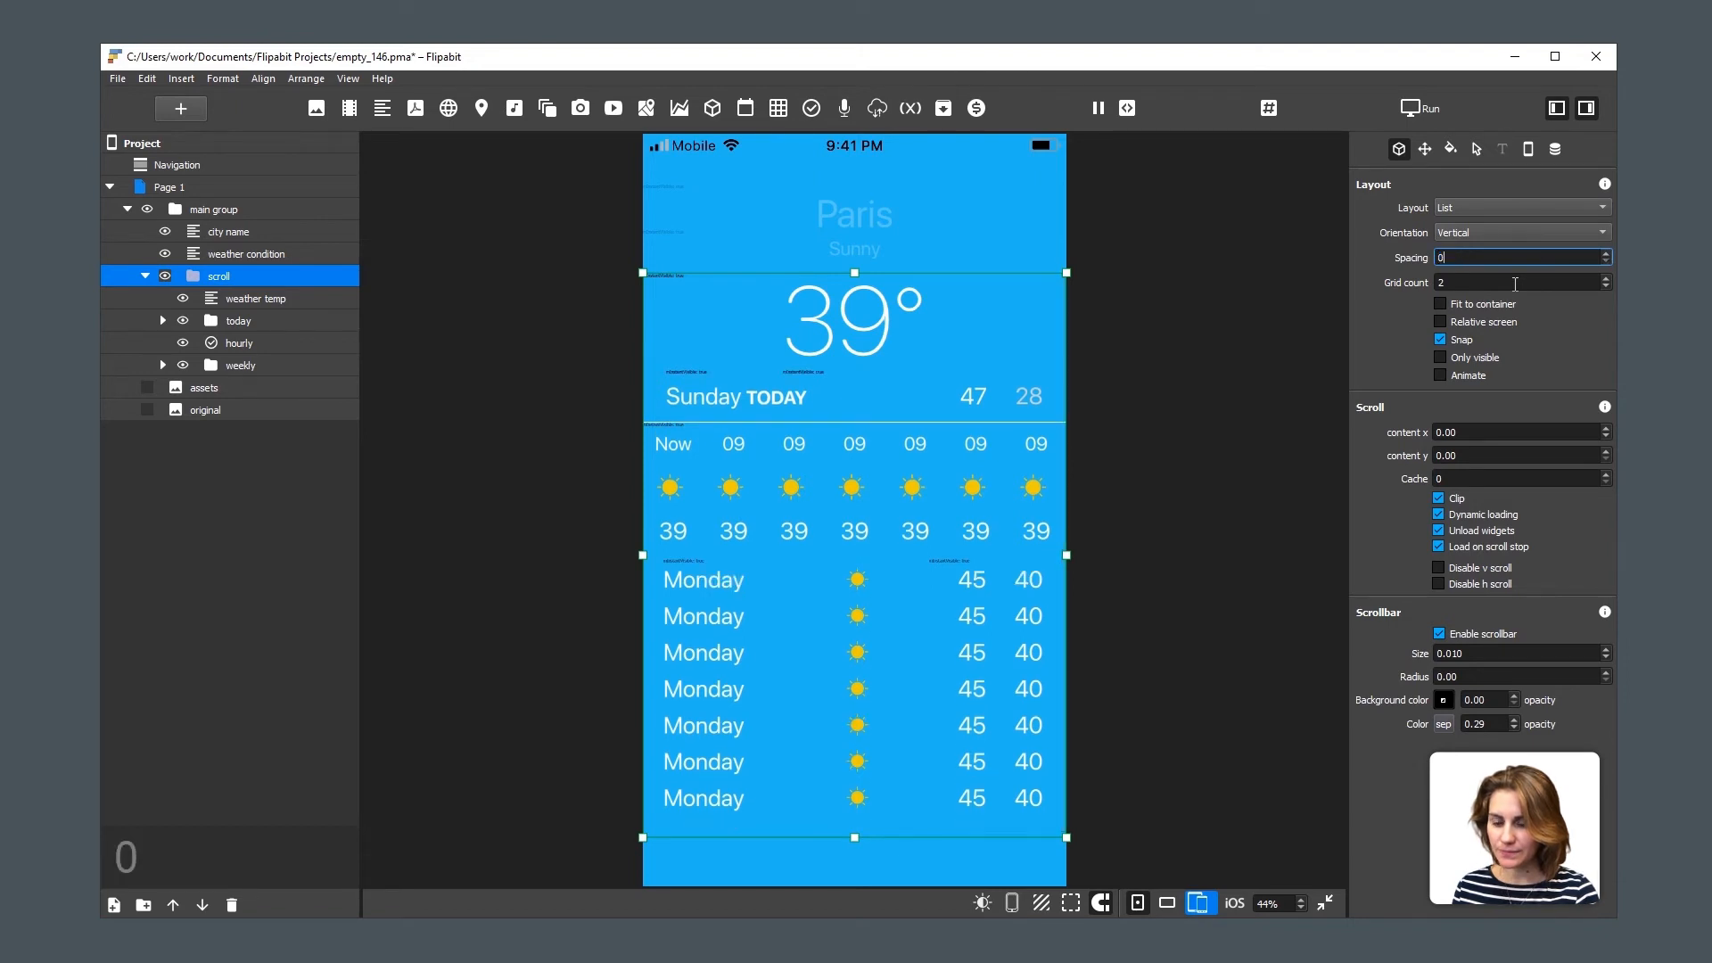
pyautogui.click(201, 441)
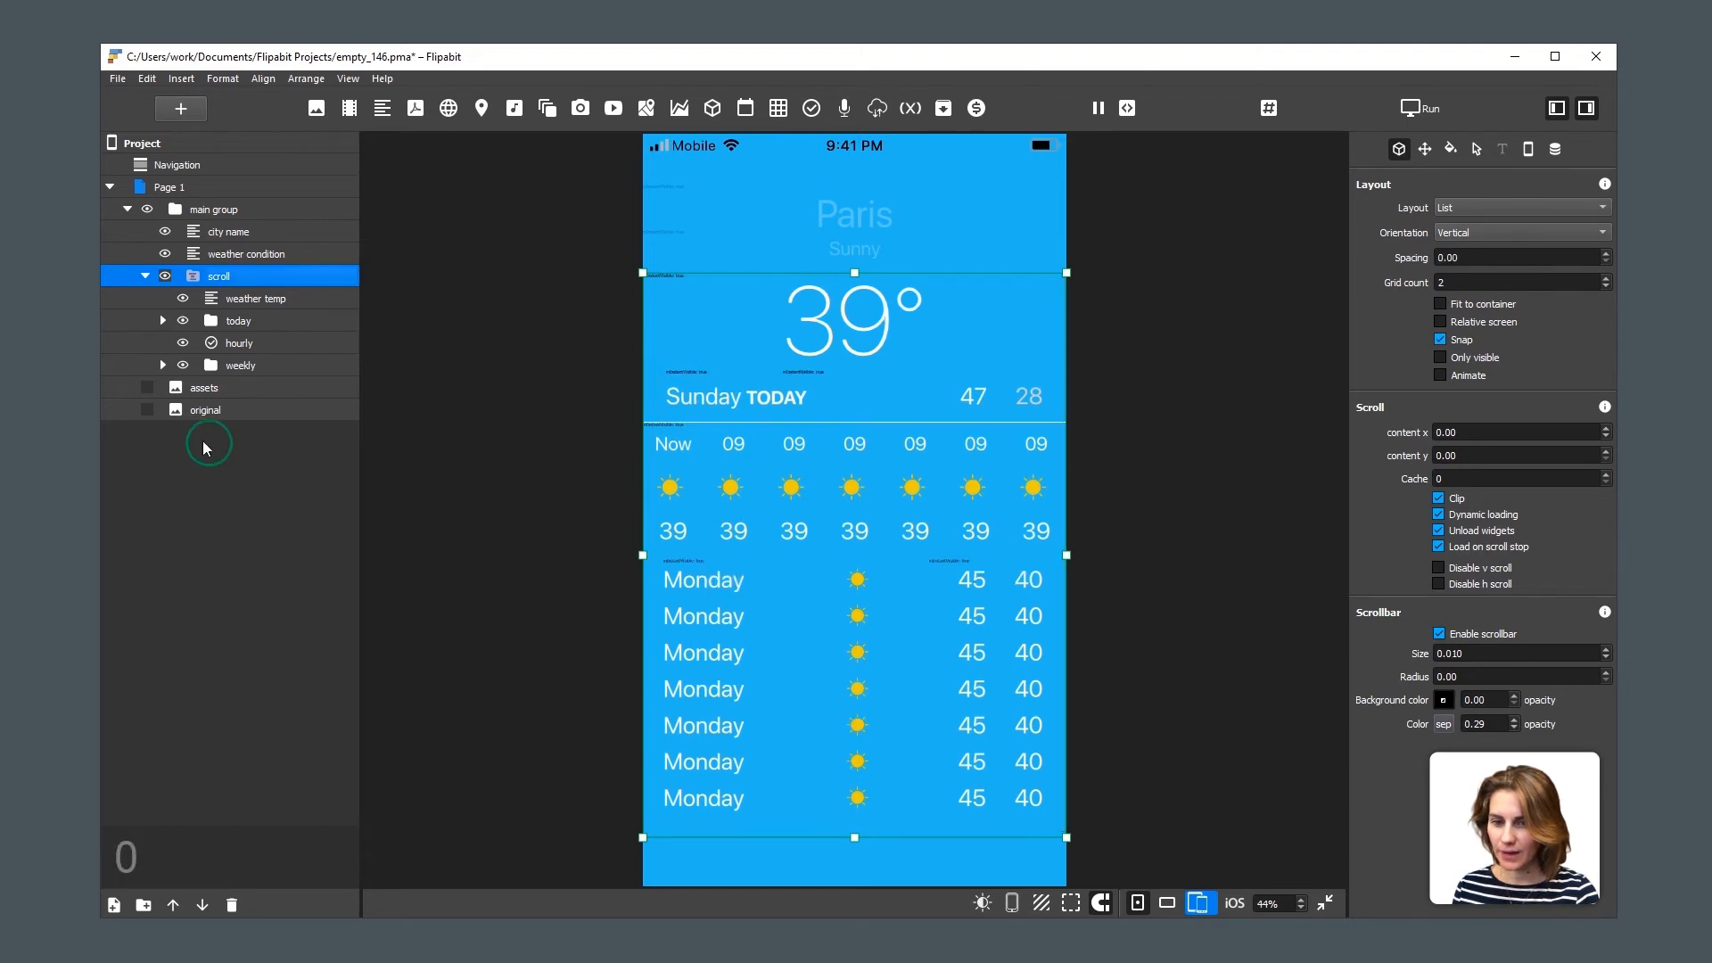
# Make the original reference element visible and switch it to its first image, the main weather screen.
pyautogui.click(196, 412)
pyautogui.click(147, 410)
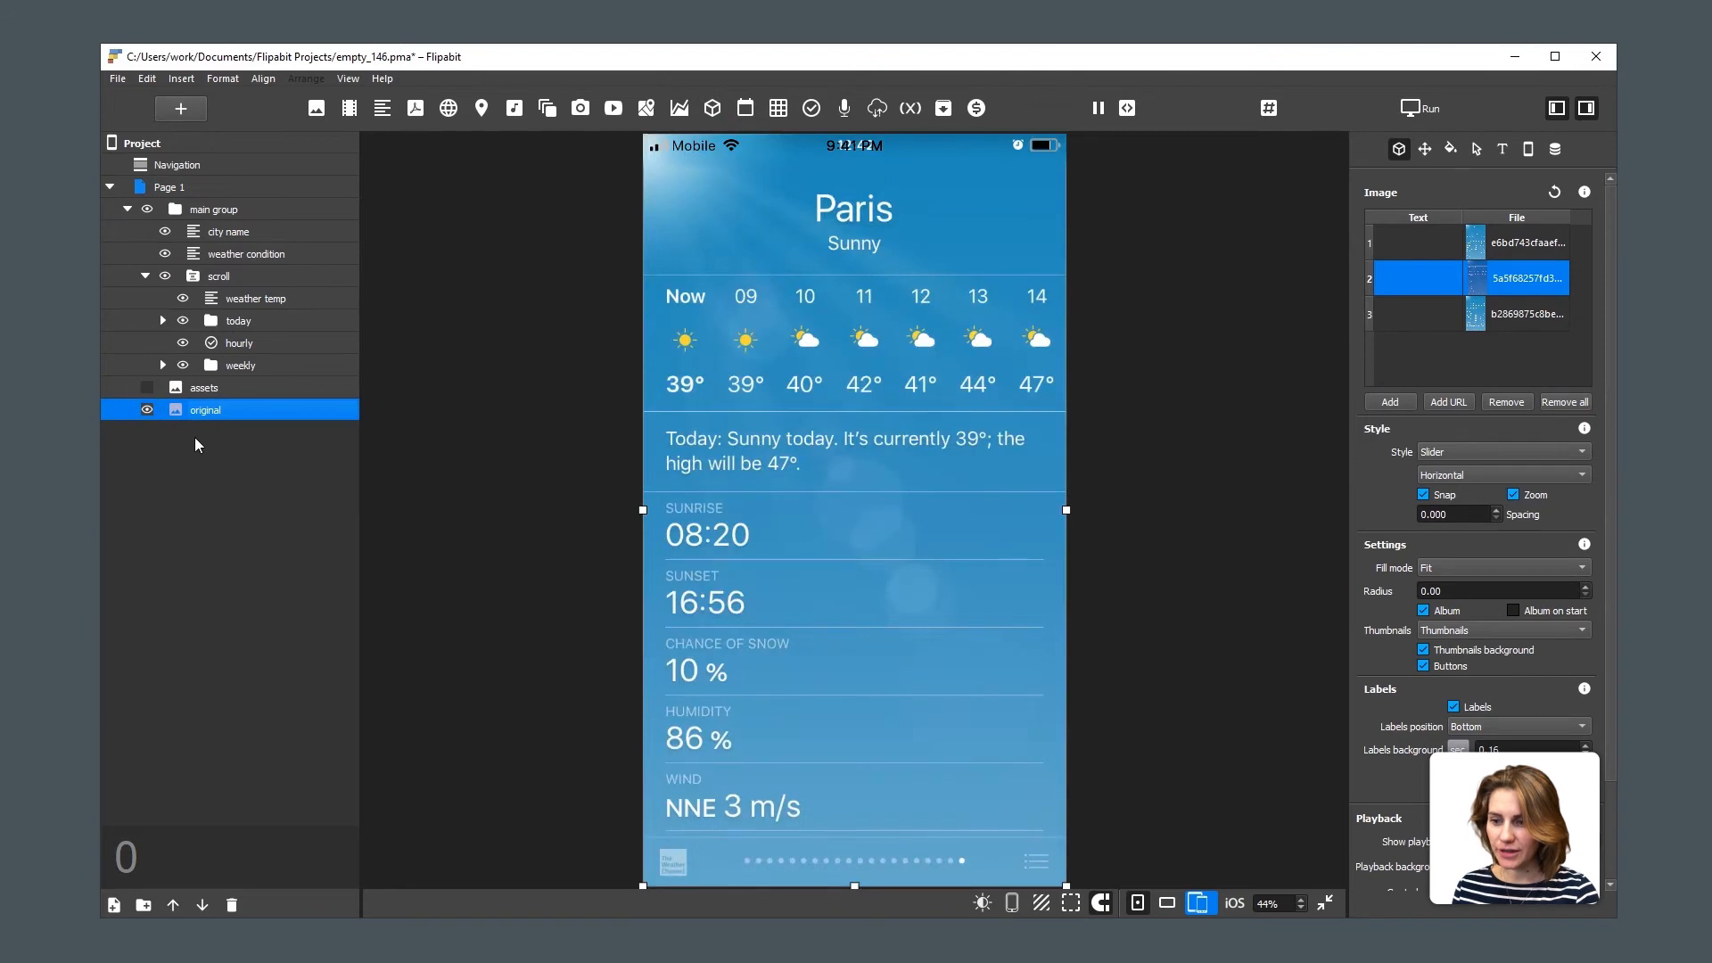
pyautogui.hotkey('ctrl', 'z')
pyautogui.click(1503, 248)
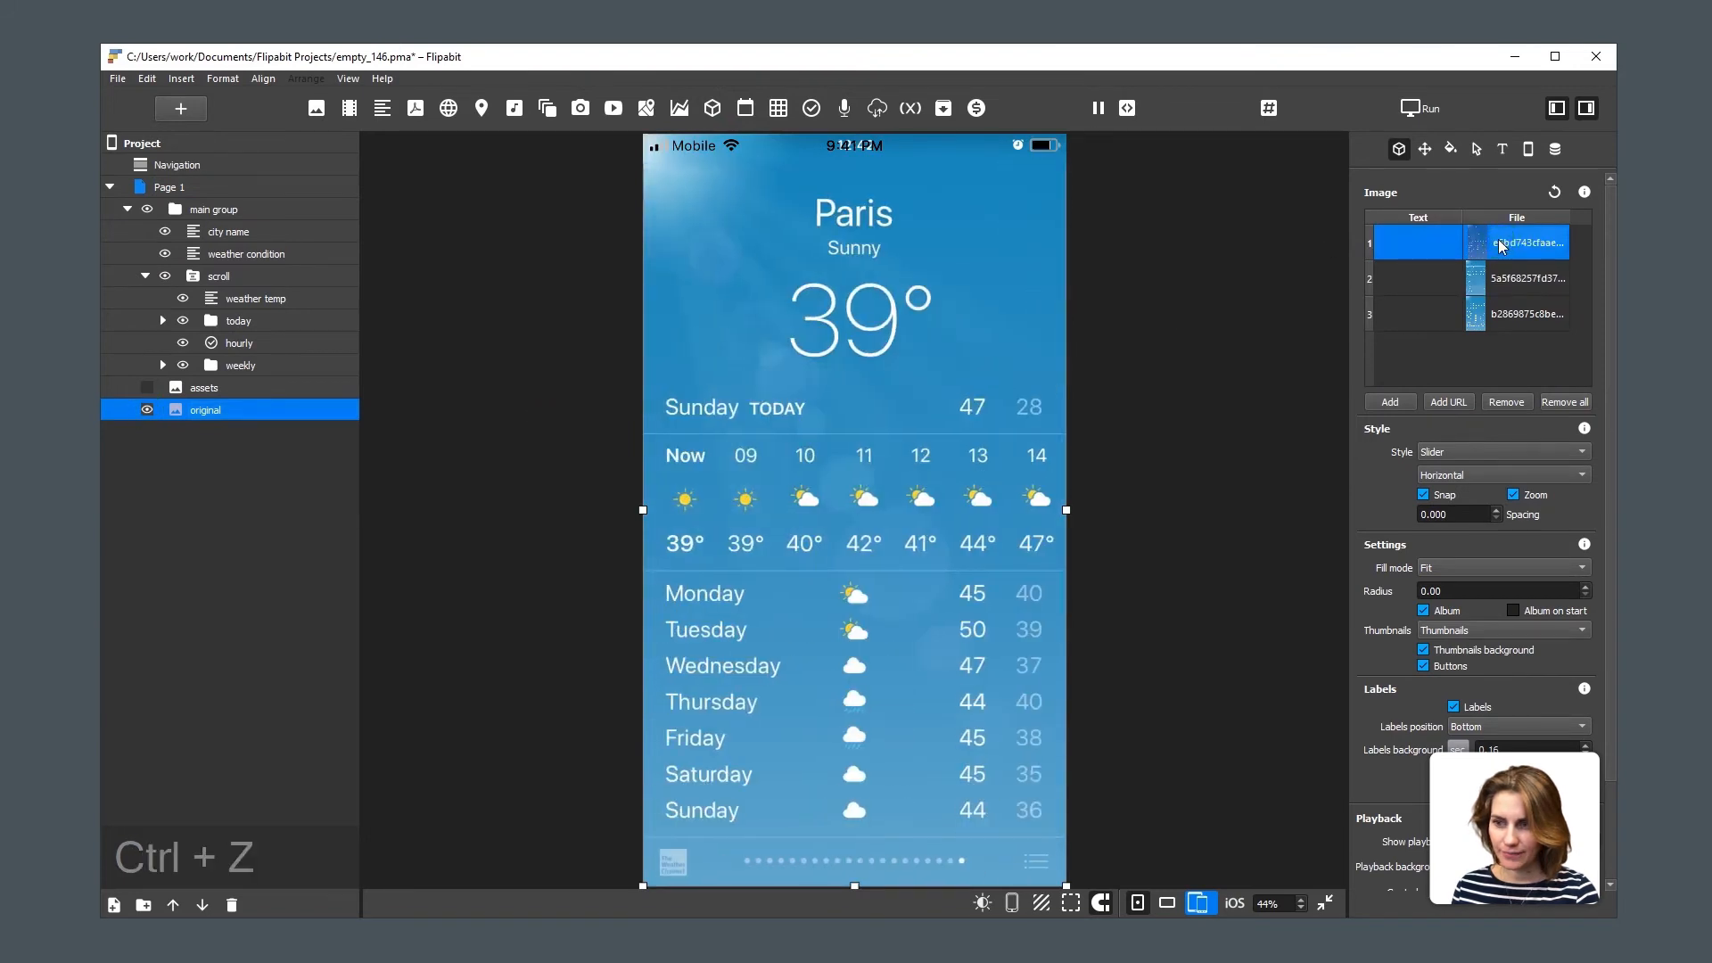
pyautogui.click(1311, 399)
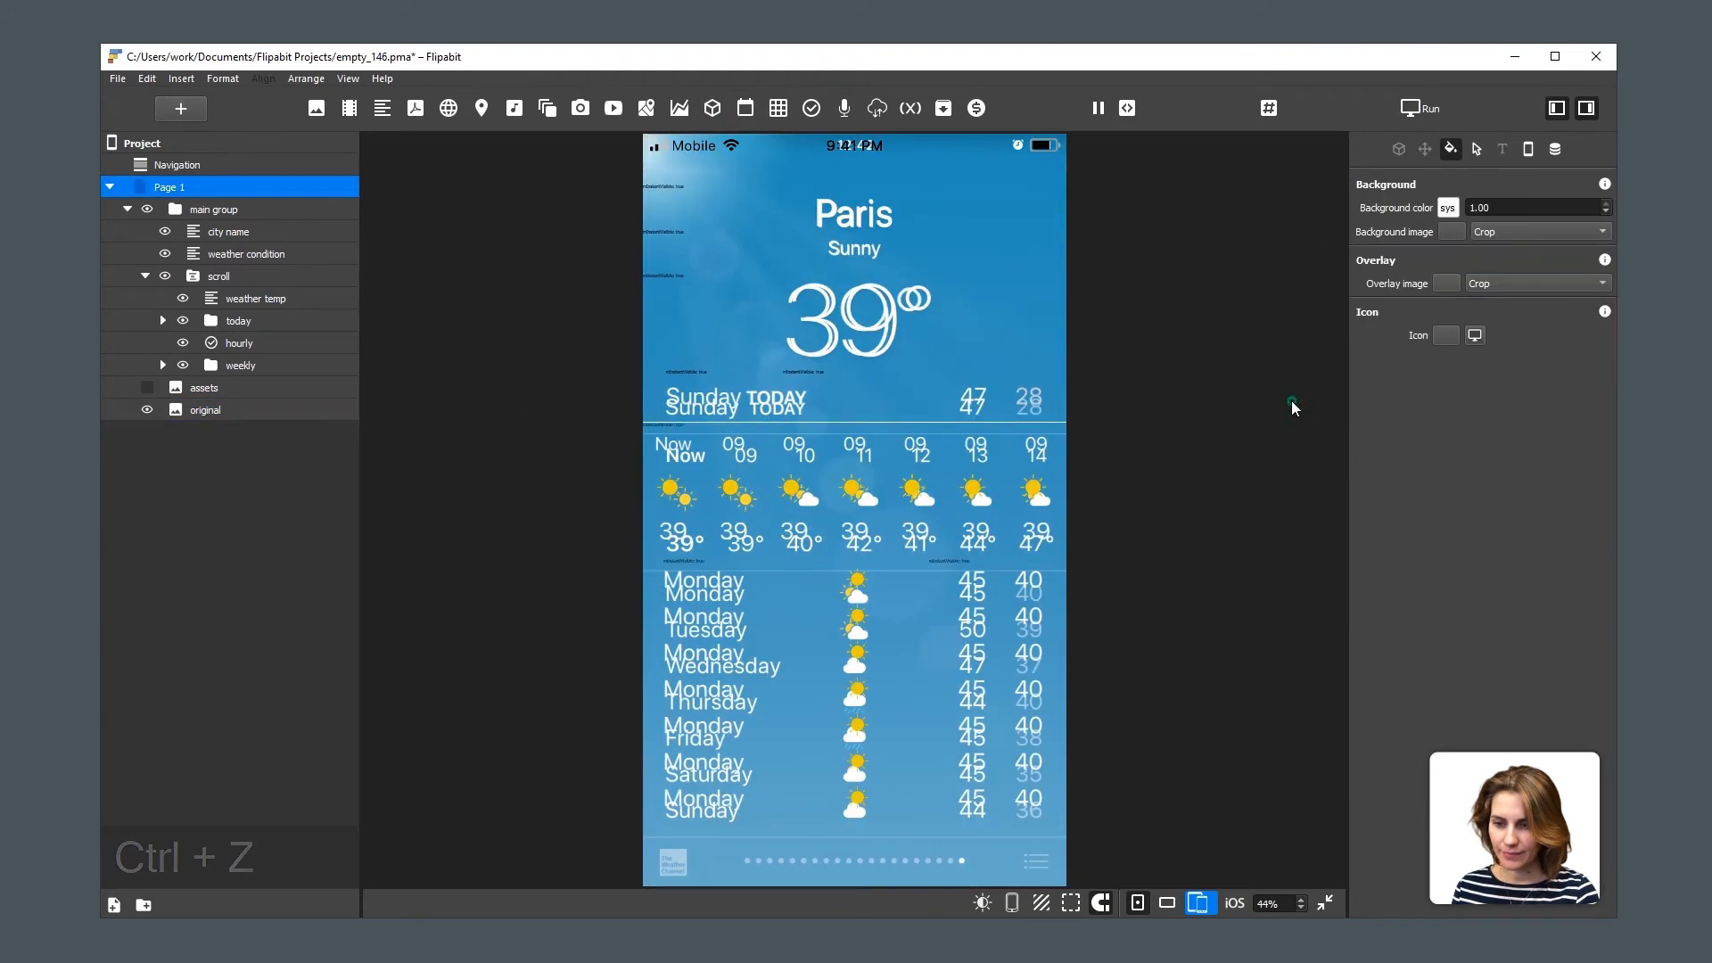
# Extend the today group's lower edge down to the divider line above the hourly forecast in the reference image.
pyautogui.click(218, 277)
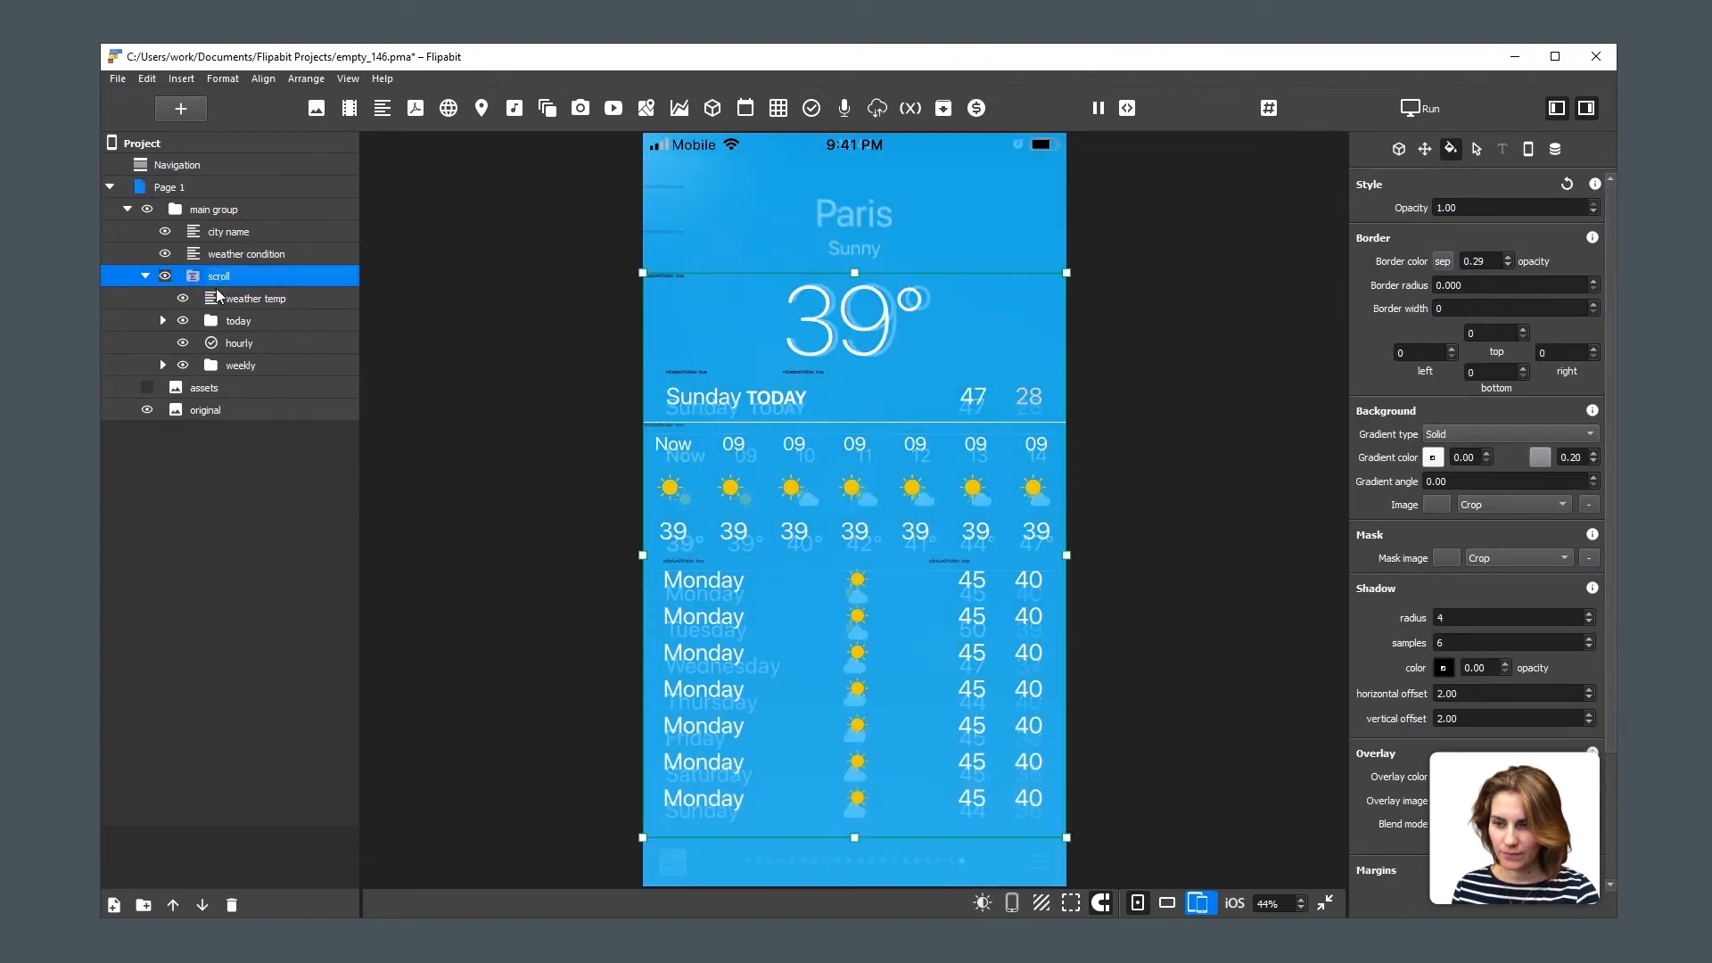
pyautogui.click(230, 301)
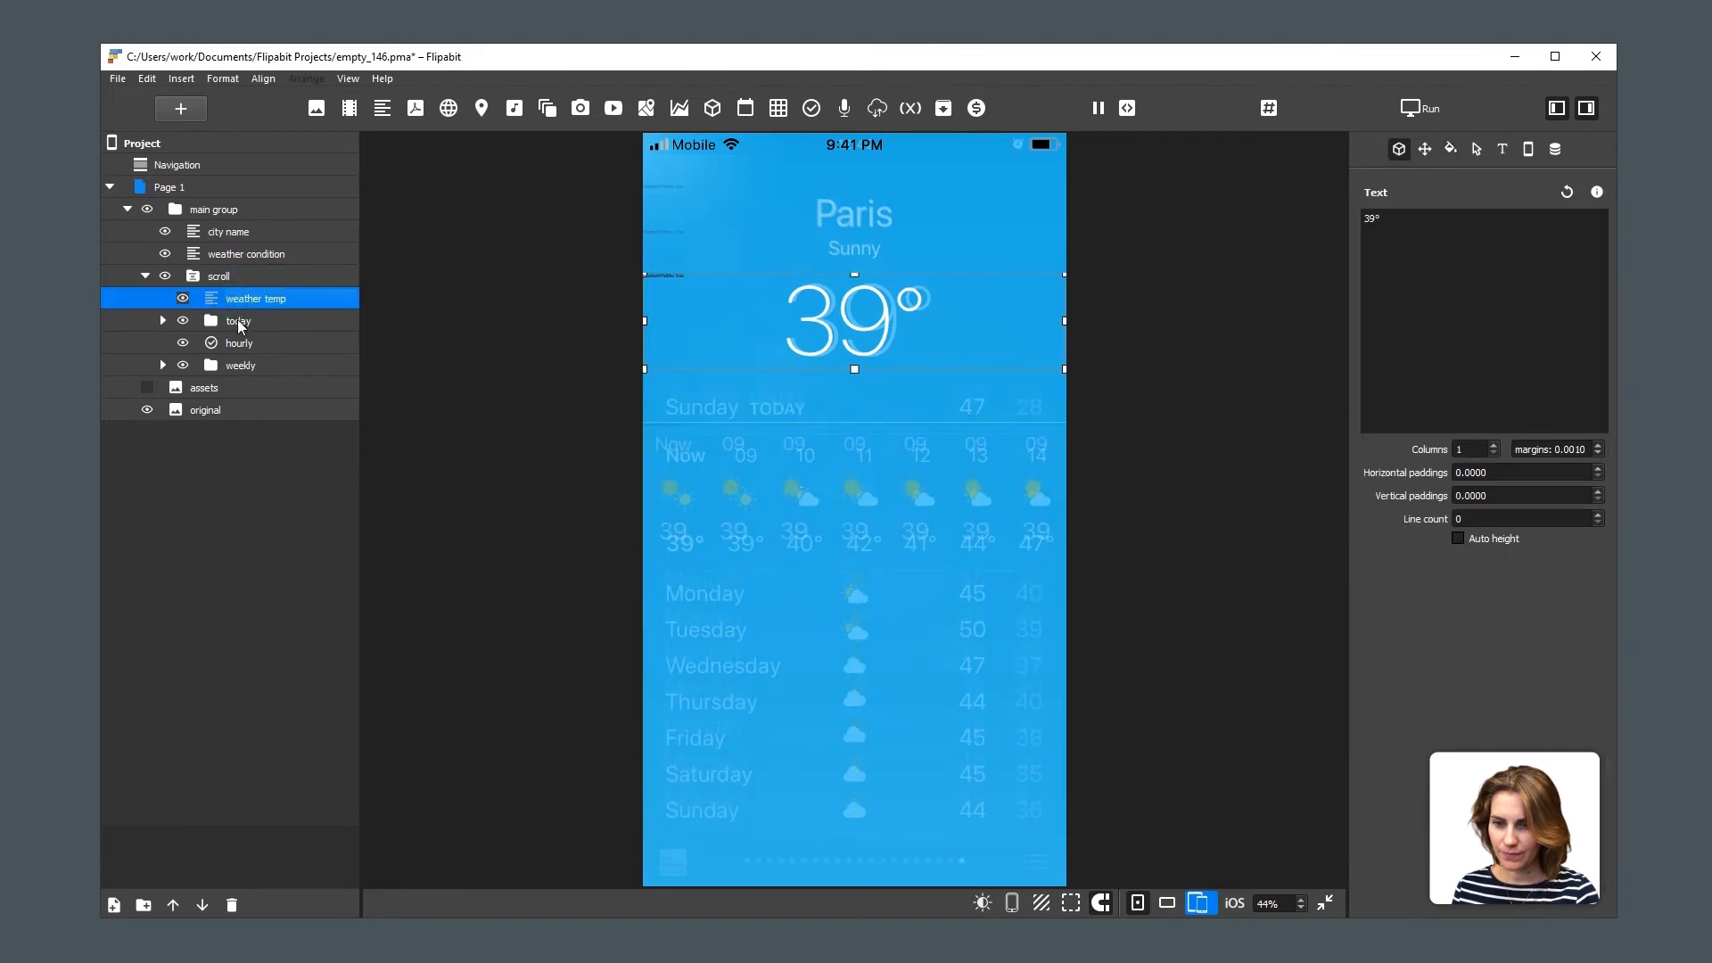
pyautogui.click(238, 319)
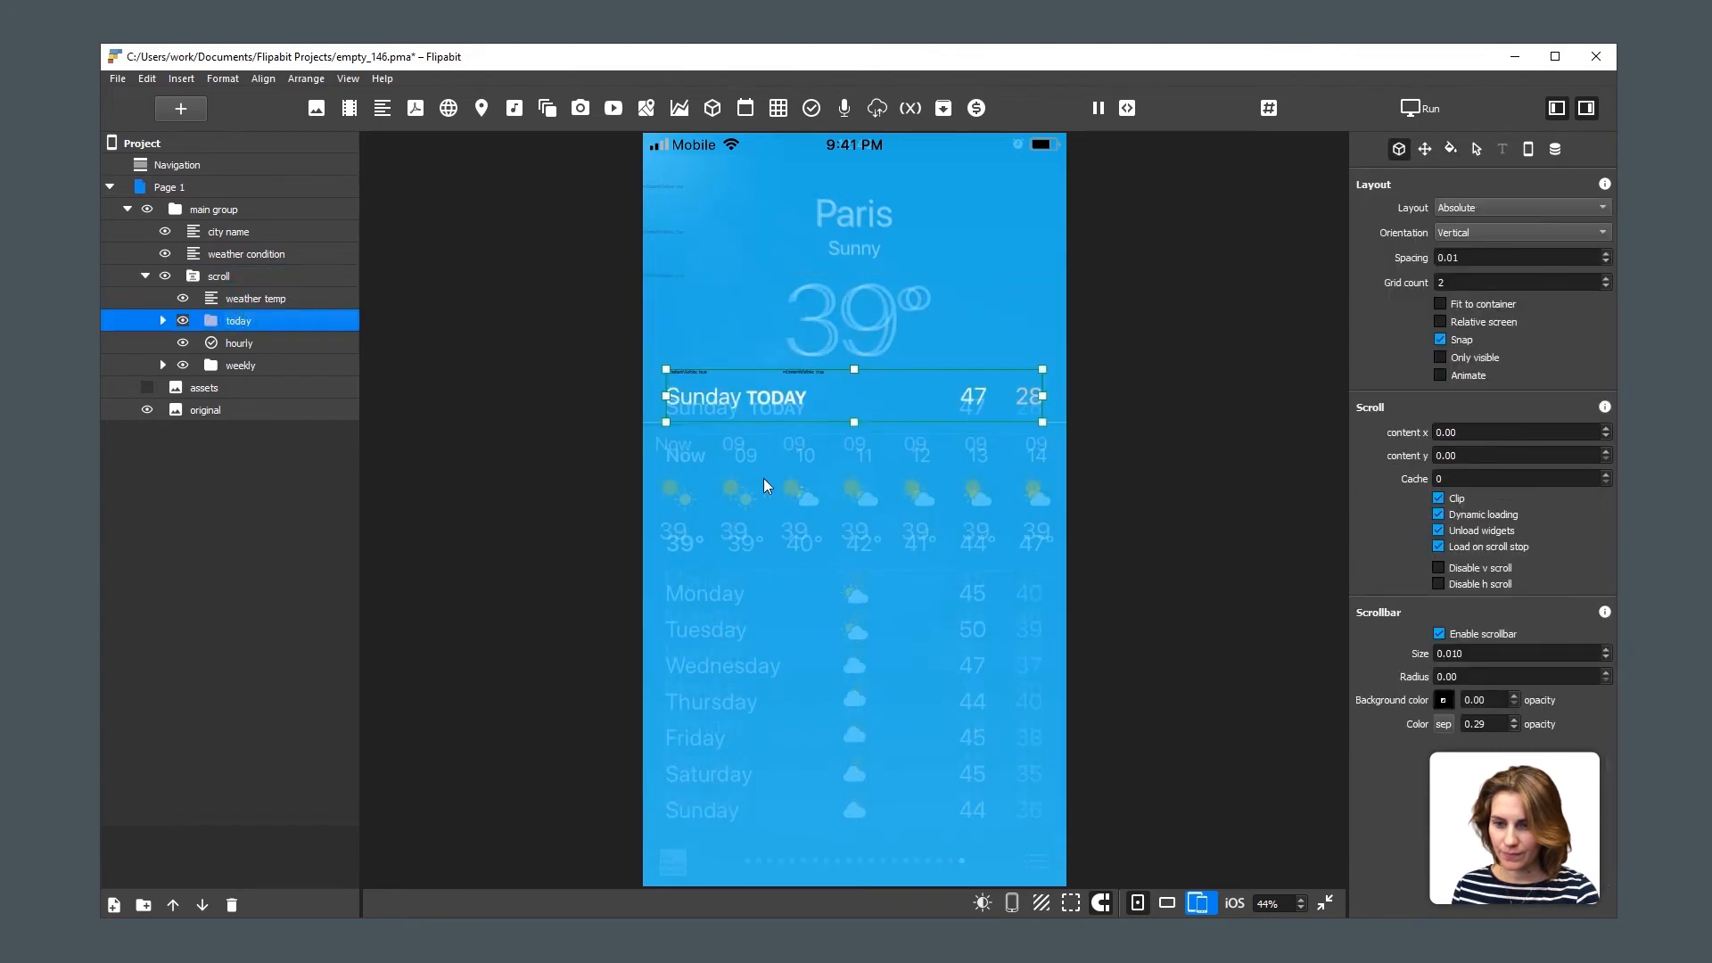
pyautogui.moveTo(854, 421)
pyautogui.mouseDown()
pyautogui.moveTo(852, 479)
pyautogui.moveTo(855, 433)
pyautogui.mouseUp()
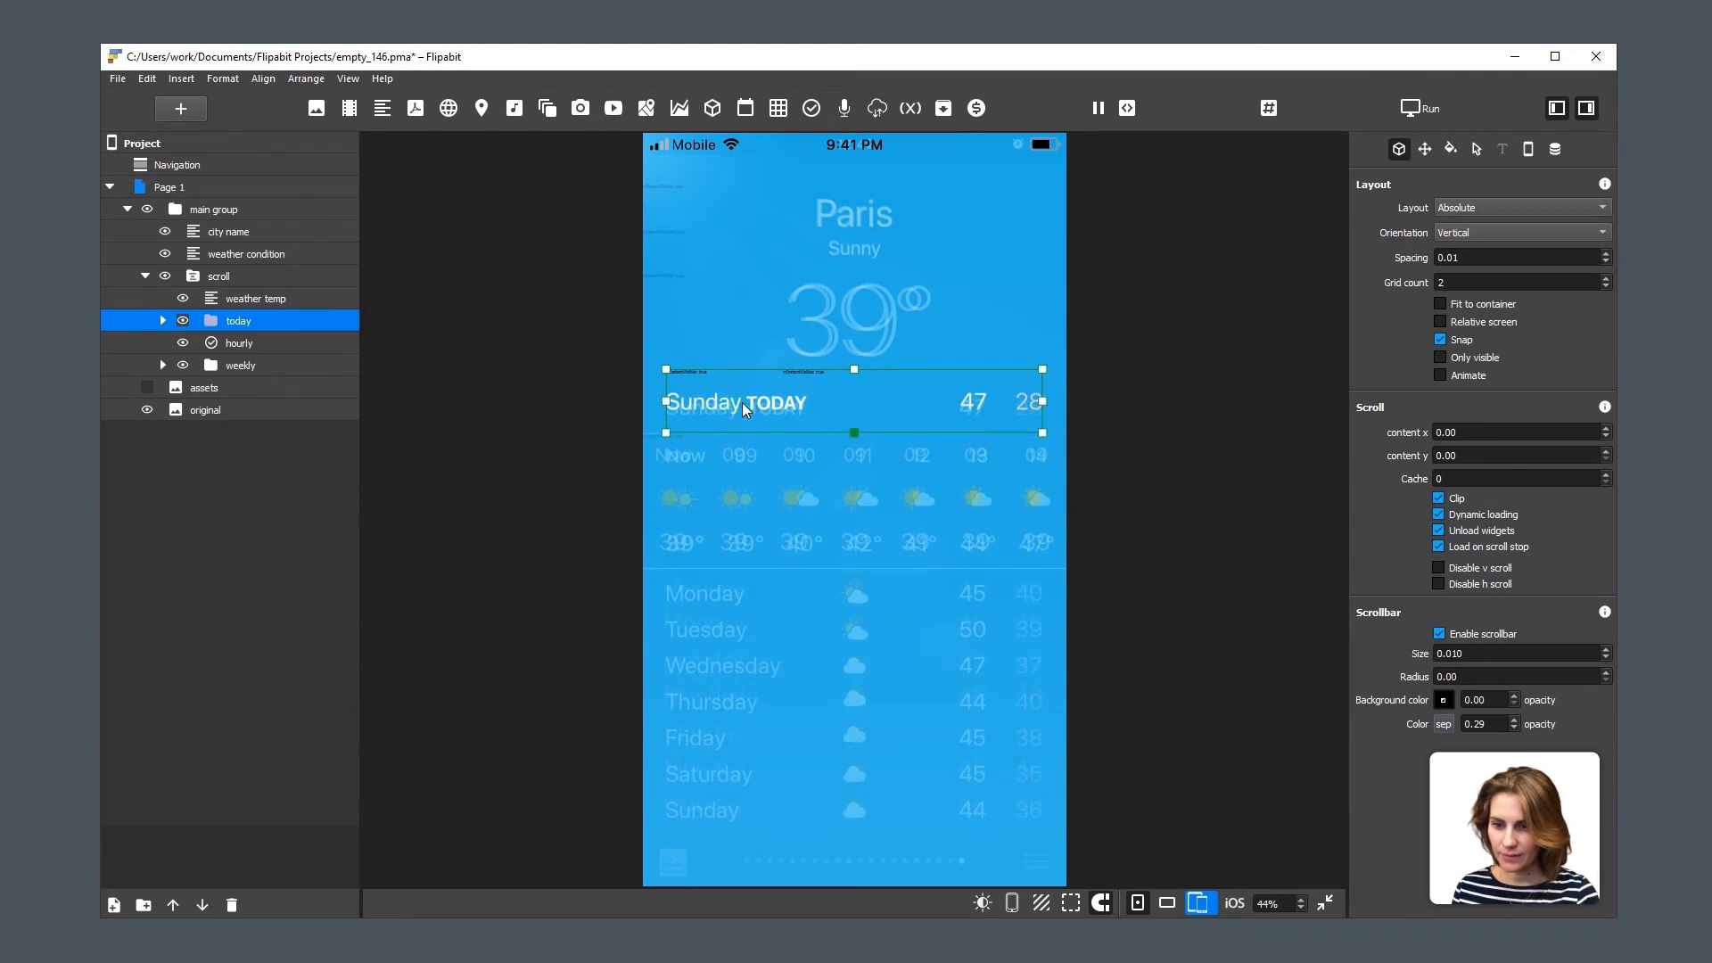
# Set the top margin of the weekday today and weekday minmax texts in the today group to 0.010.
pyautogui.click(163, 320)
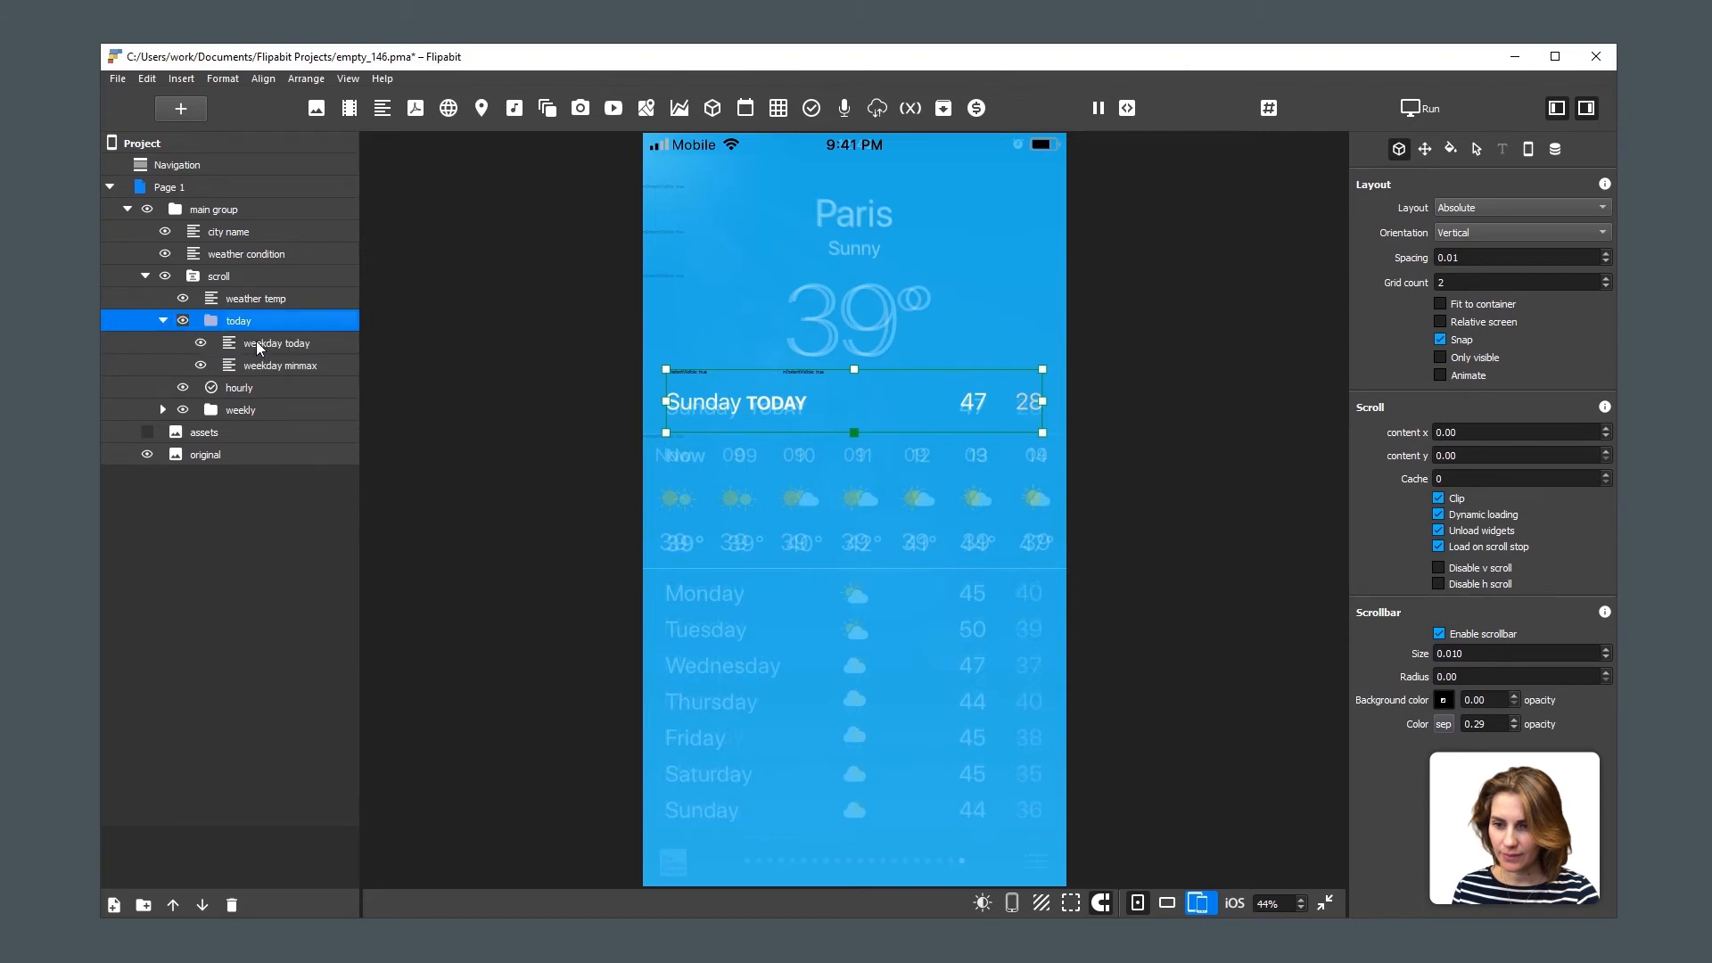
pyautogui.click(275, 345)
pyautogui.keyDown('shift'); pyautogui.click(278, 365); pyautogui.keyUp('shift')
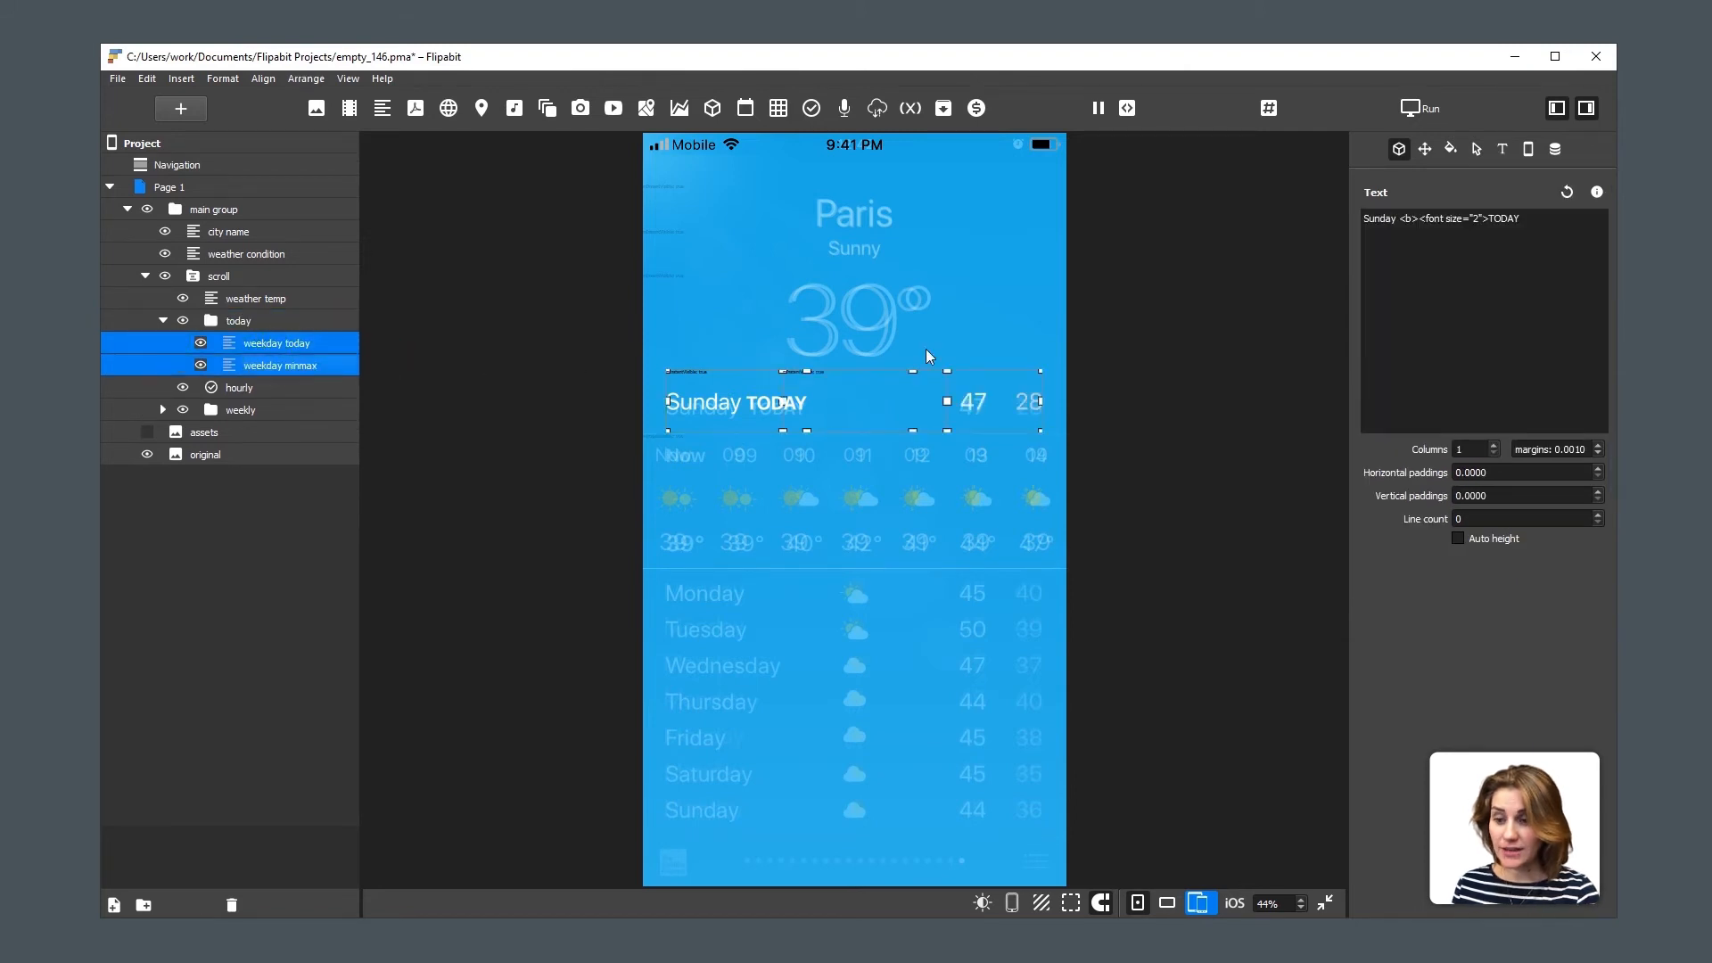
pyautogui.click(1451, 154)
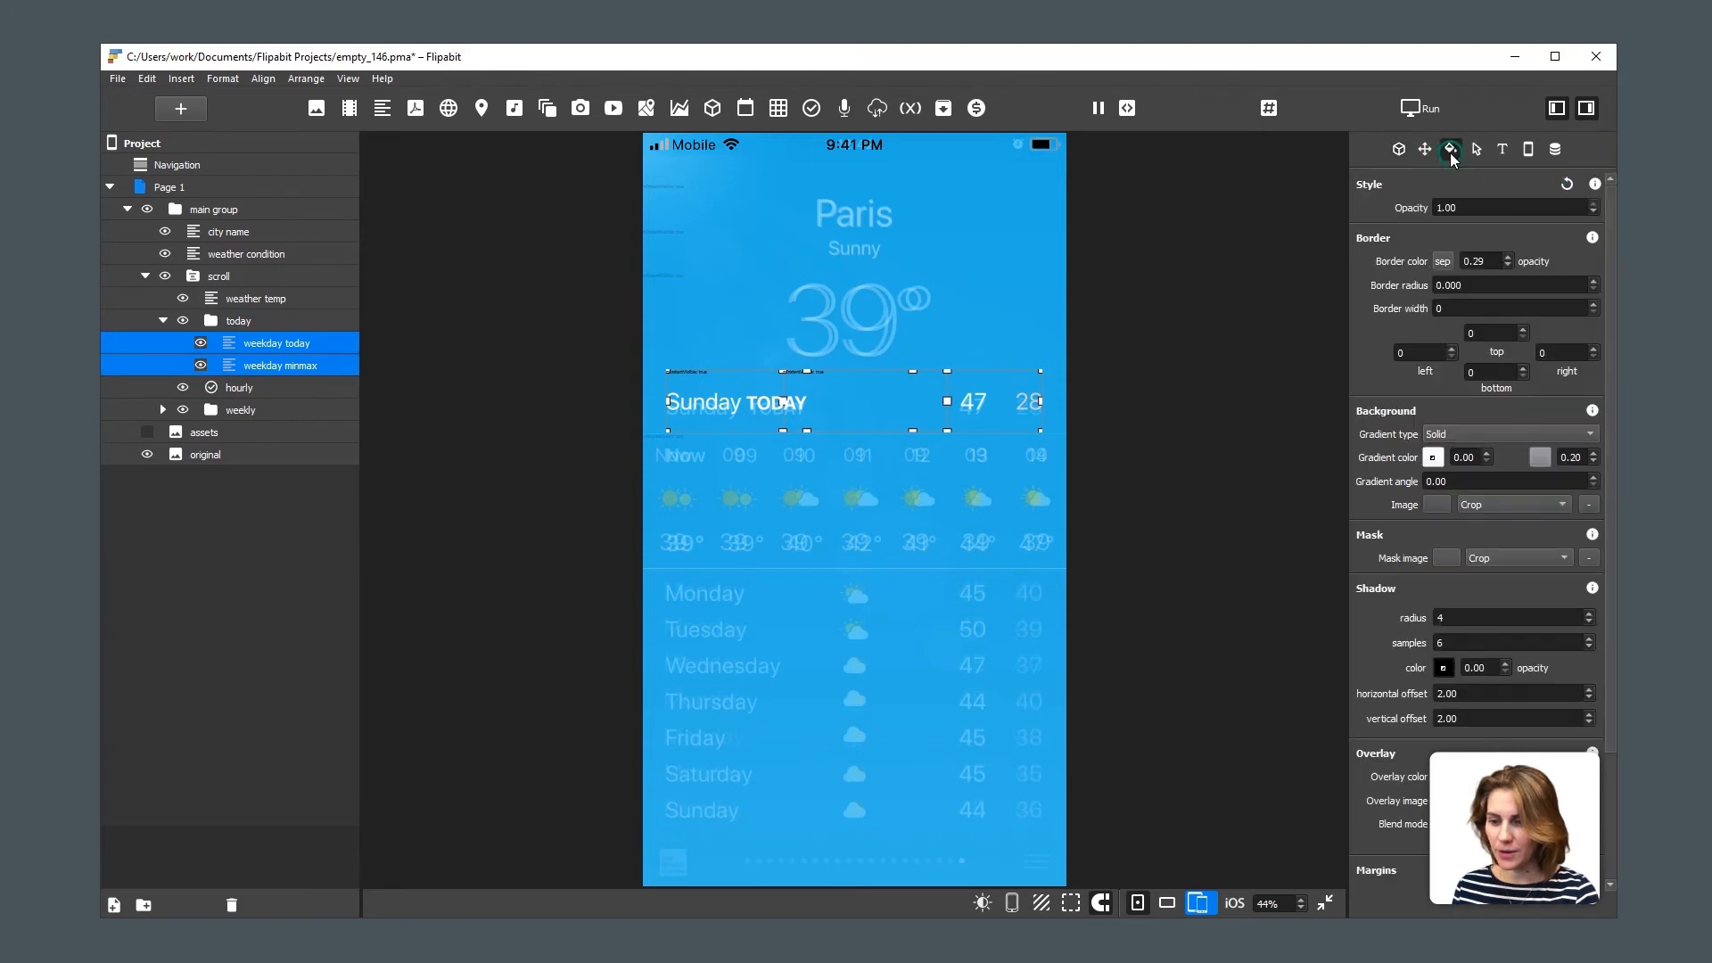
pyautogui.scroll(-3, 1613, 779)
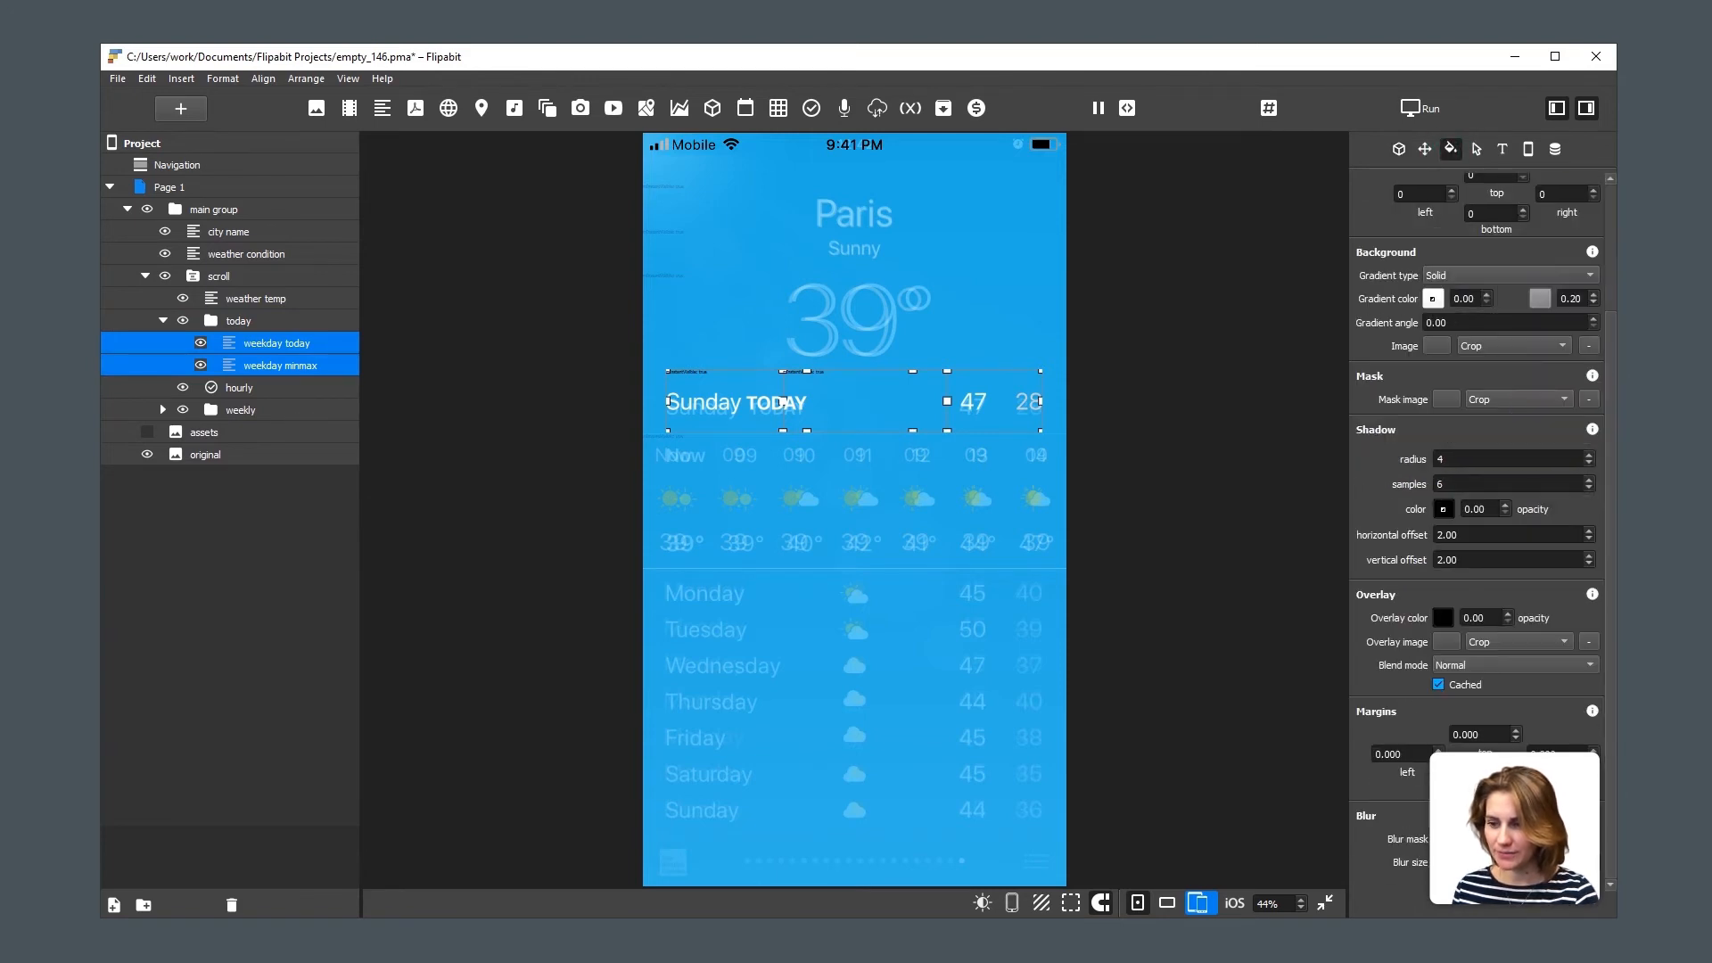
pyautogui.scroll(6, 1486, 733)
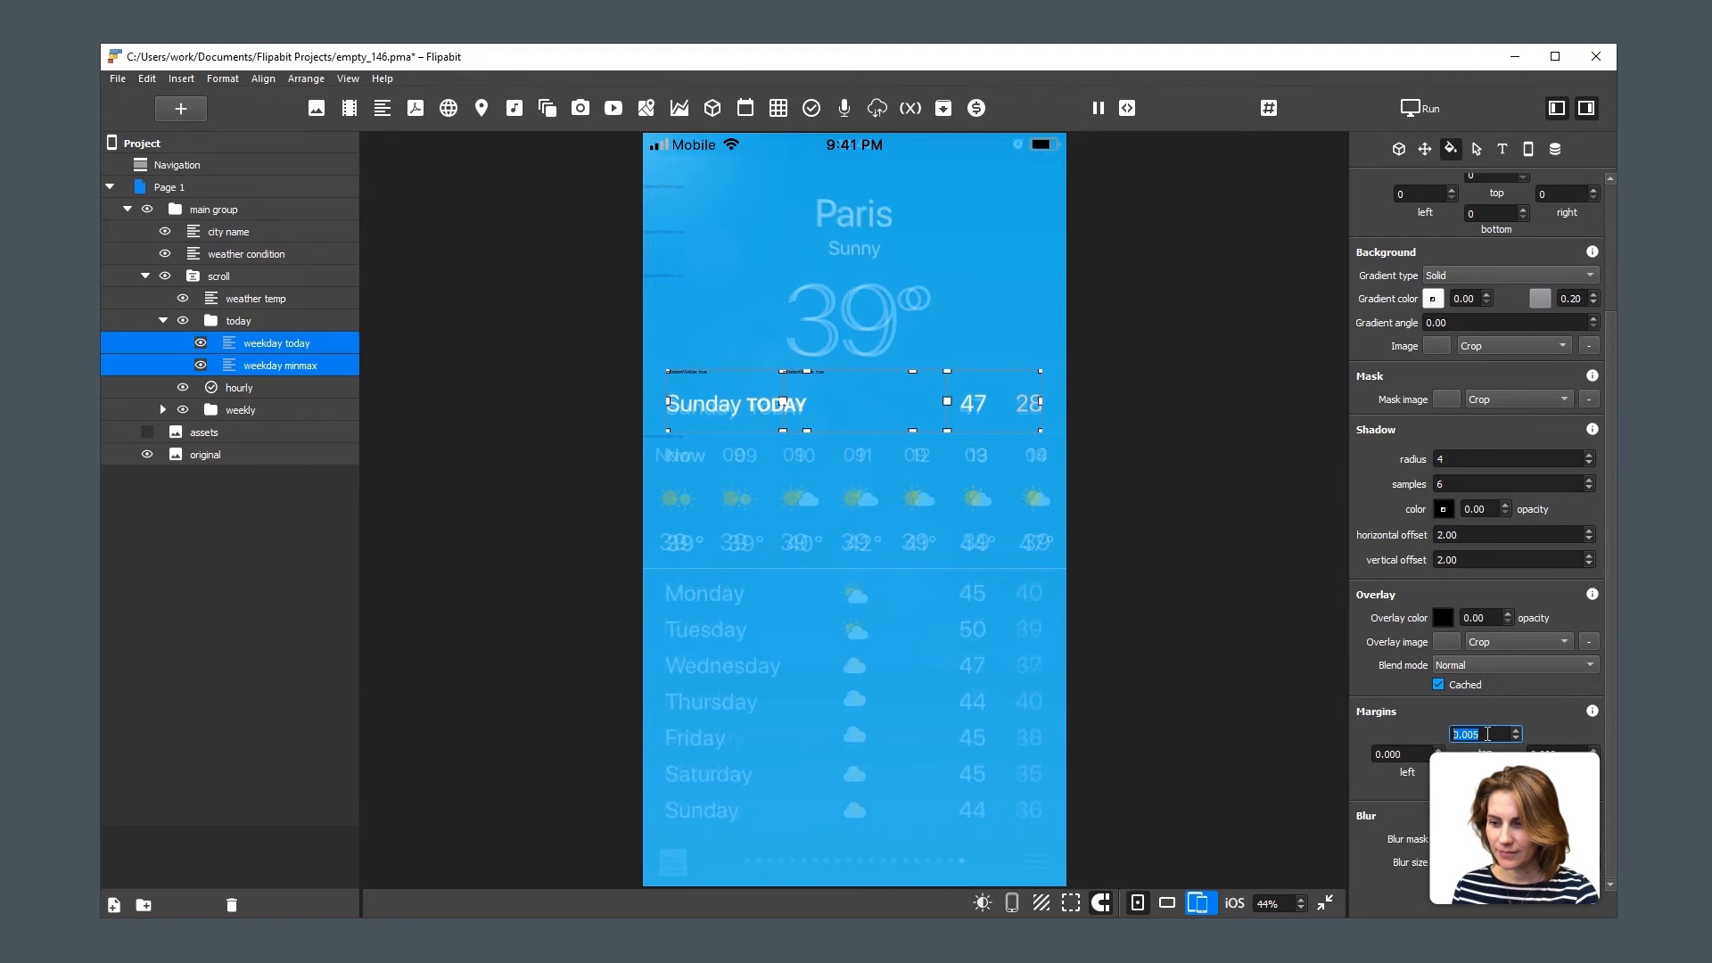
pyautogui.scroll(5, 1487, 734)
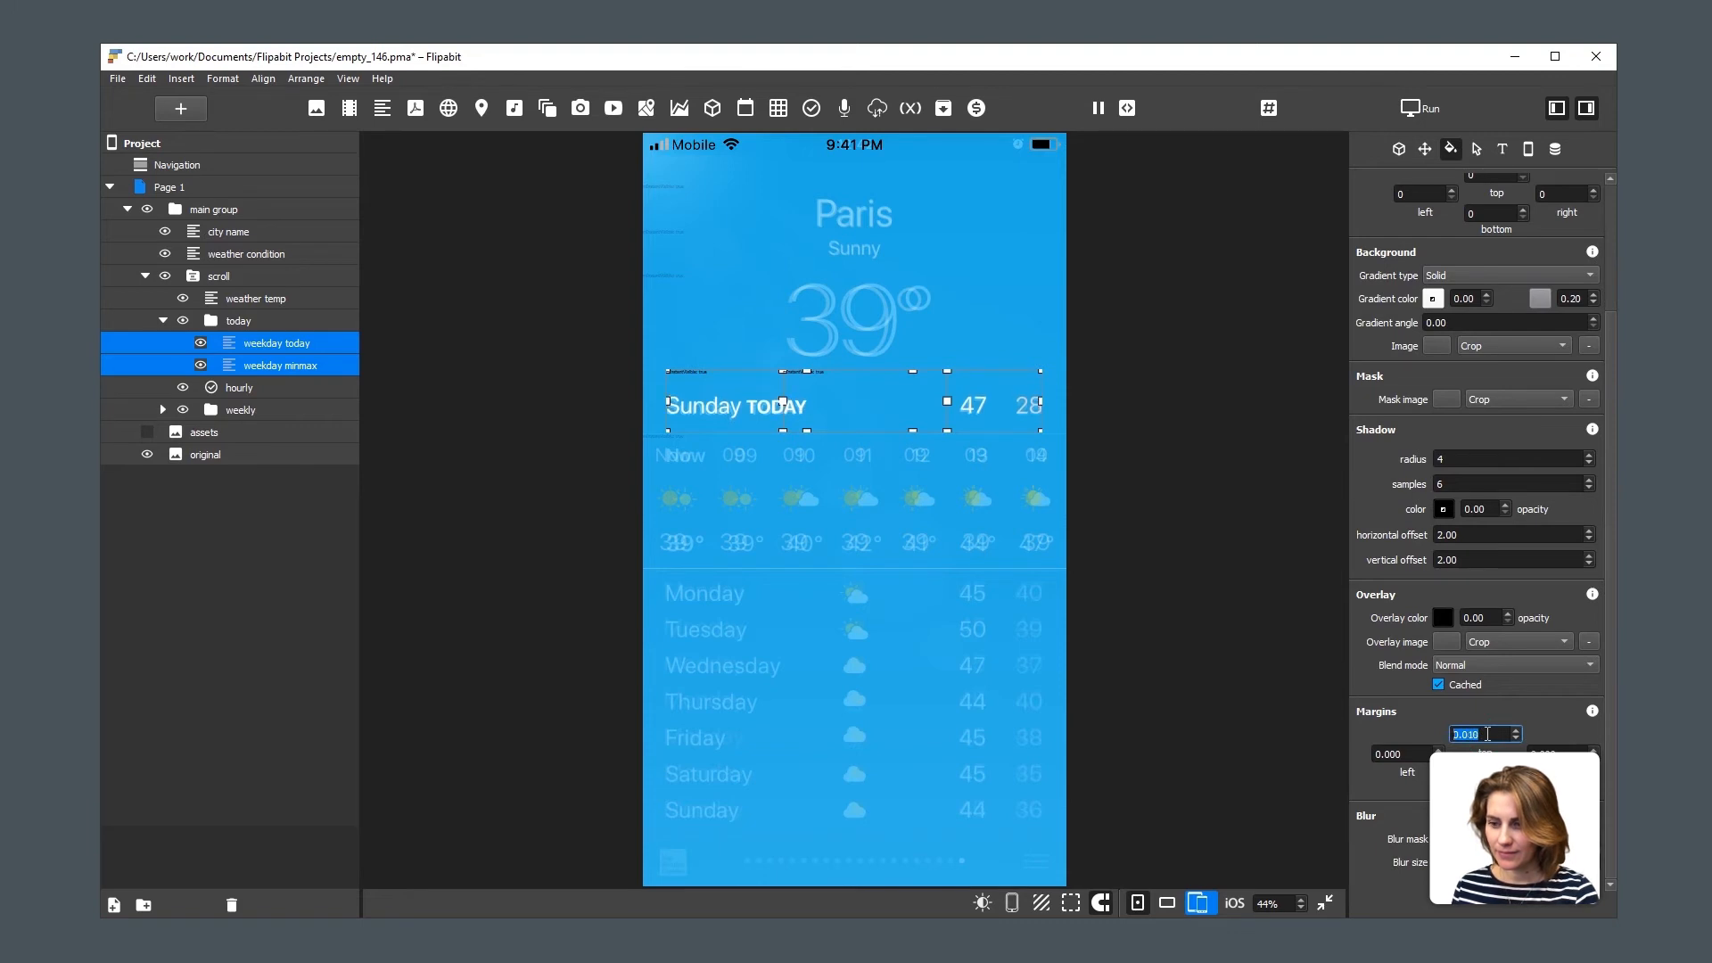
pyautogui.click(1215, 719)
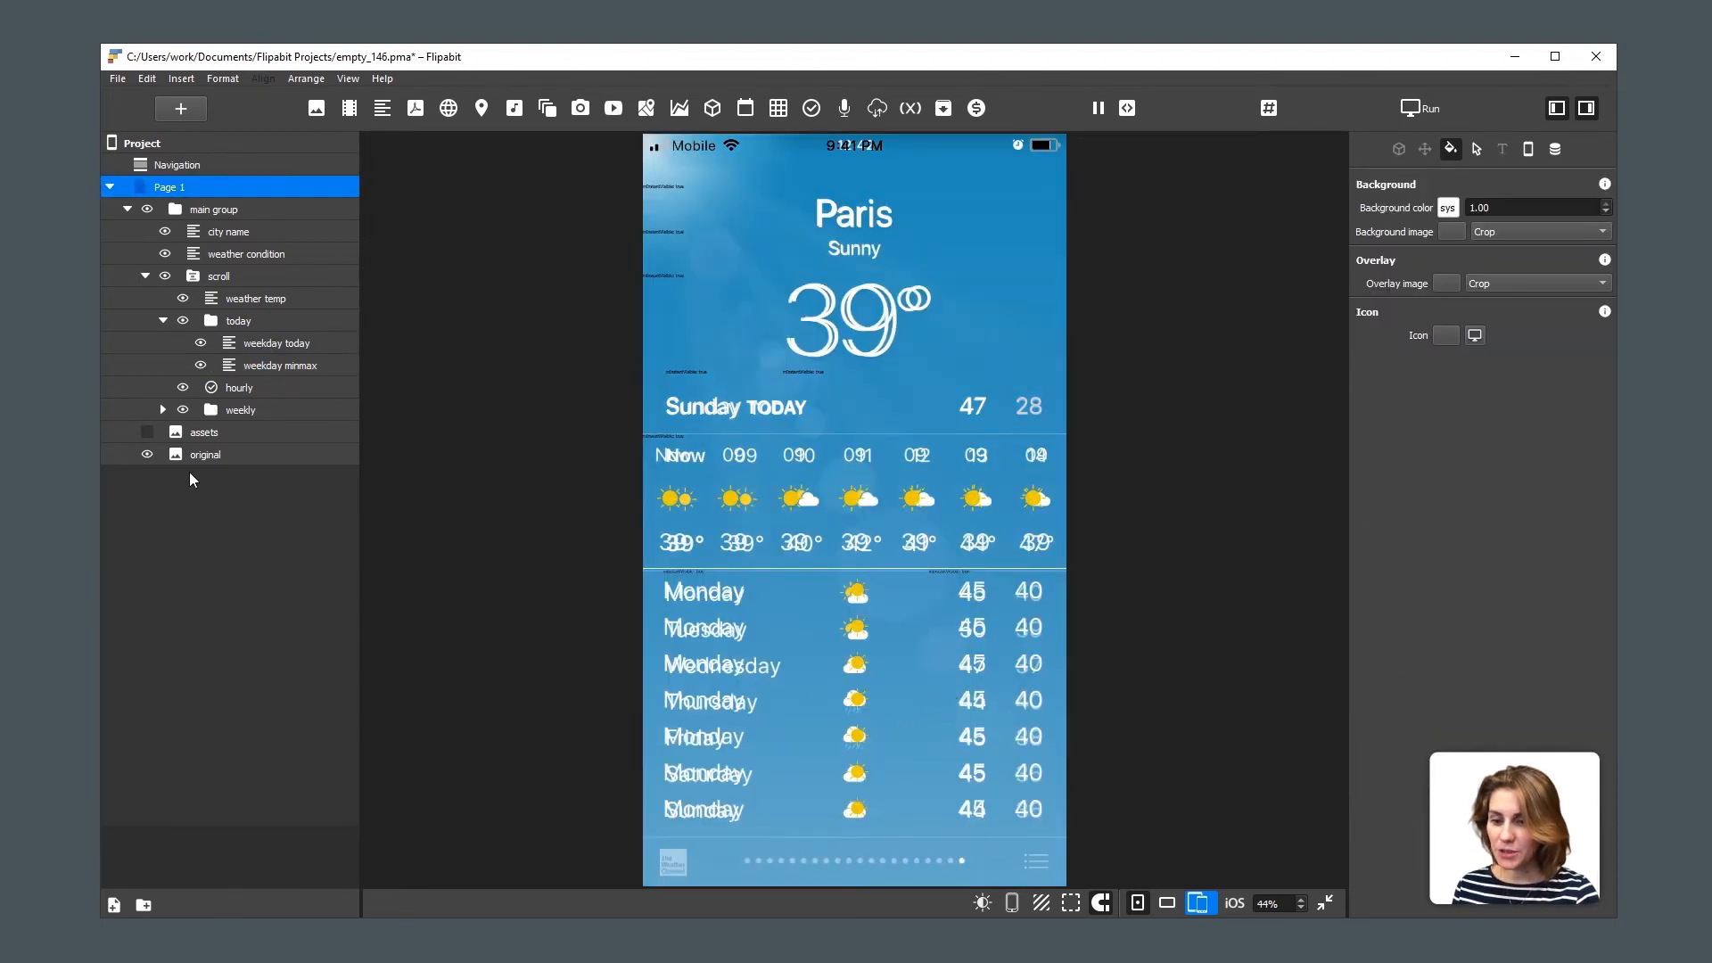
# Switch the original reference element to its third image, the scrolled weather screen with the summary text.
pyautogui.click(205, 455)
pyautogui.click(1399, 149)
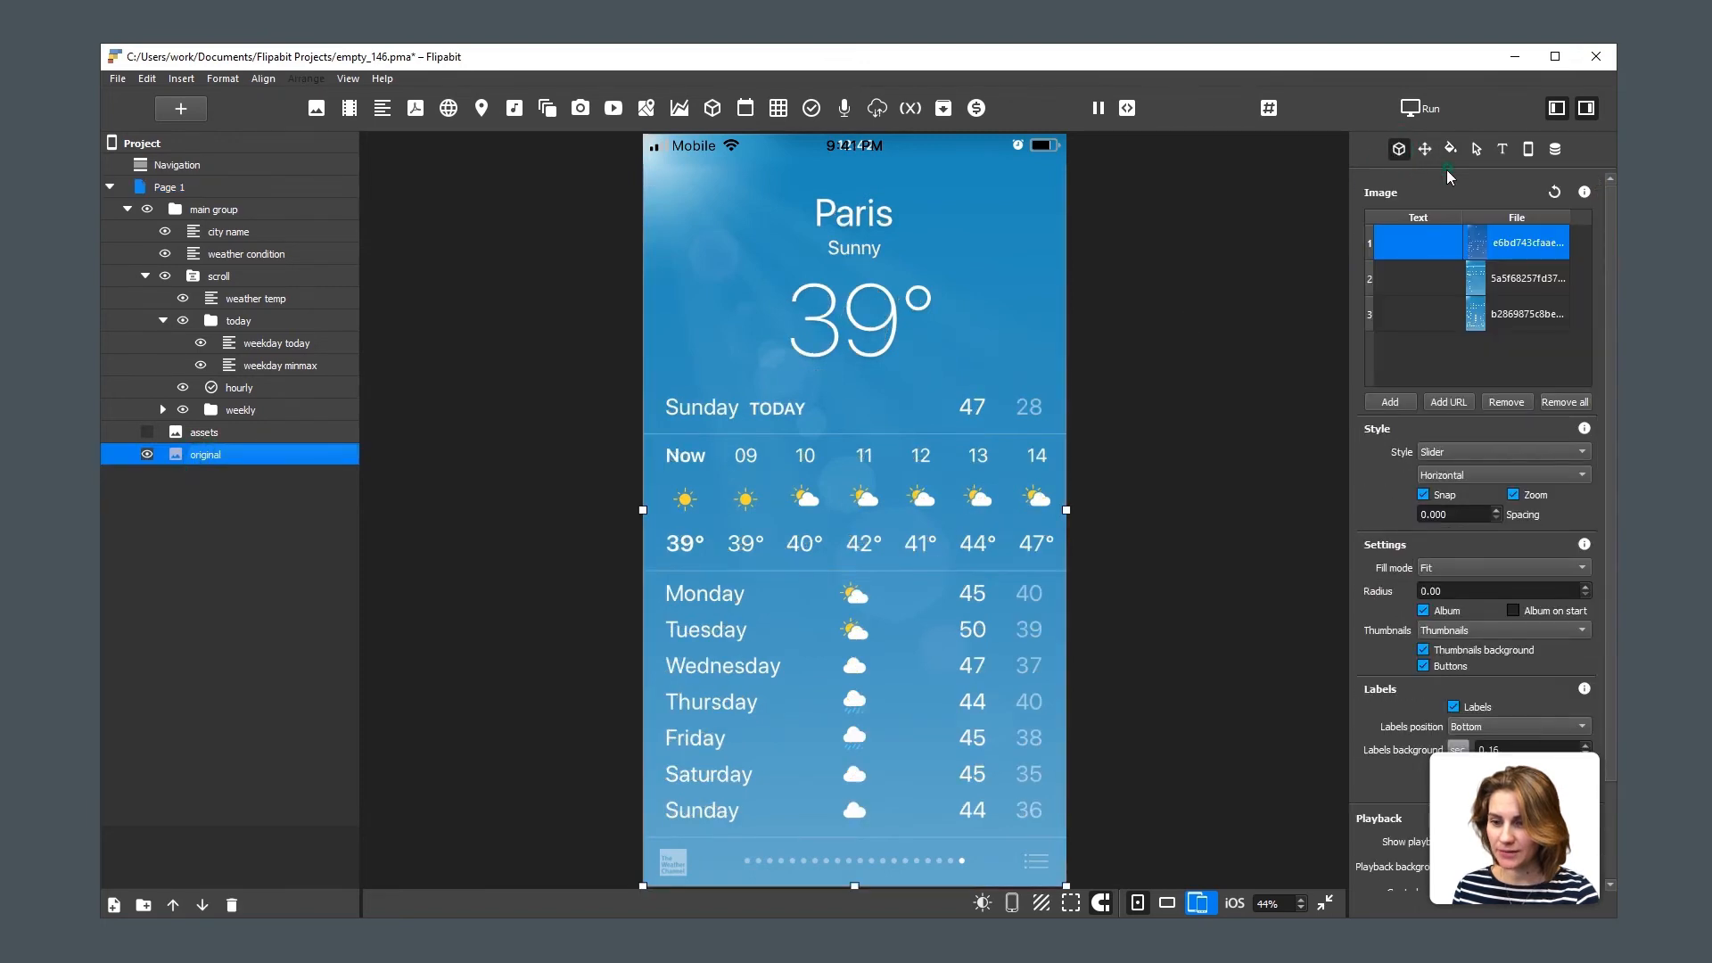
pyautogui.click(1499, 314)
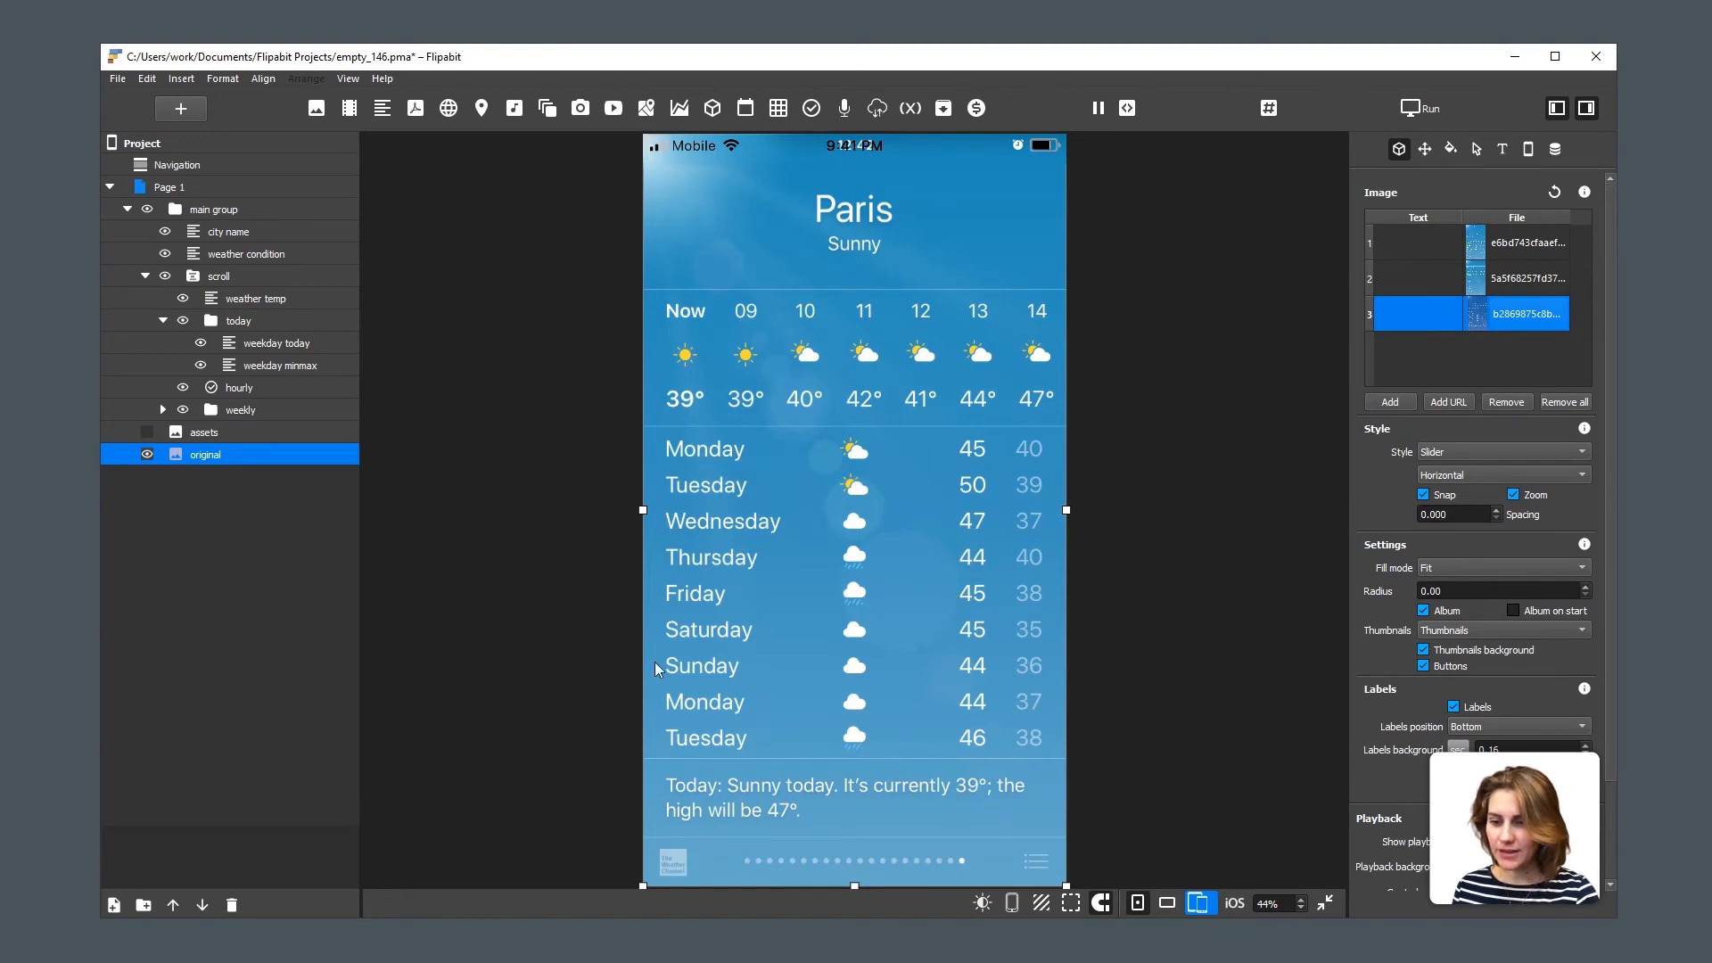
# Add a text element inside the scroll group after weekly and enter "Today" as its text.
pyautogui.click(222, 275)
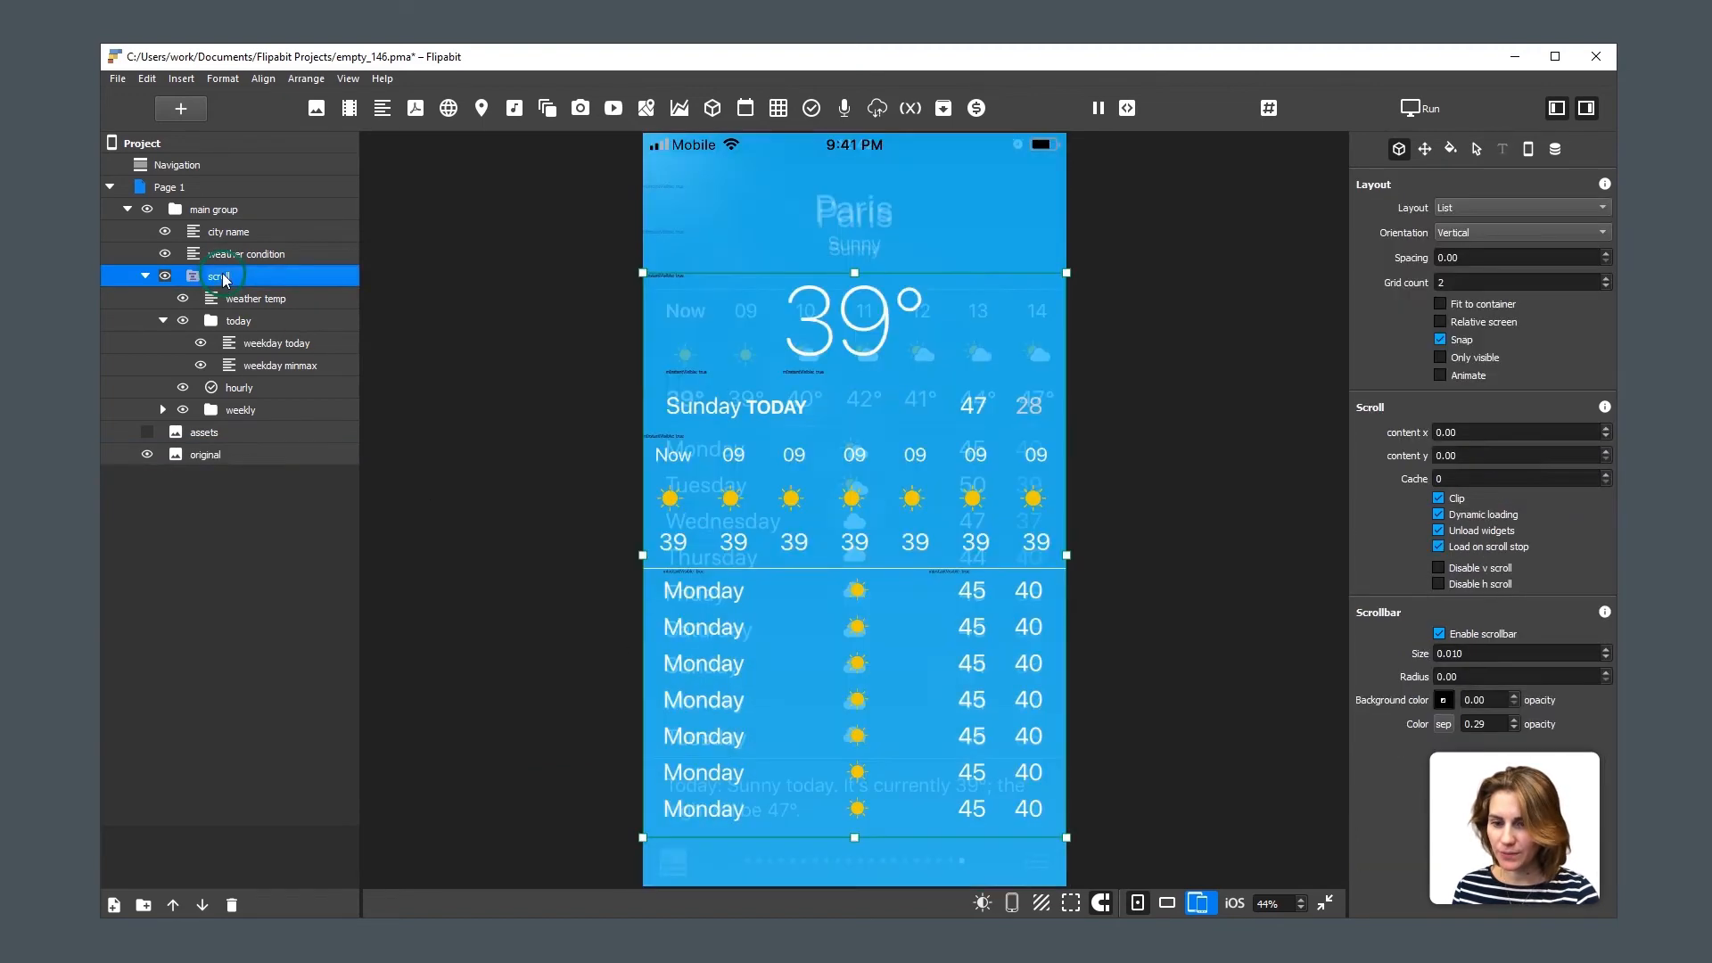
pyautogui.click(375, 113)
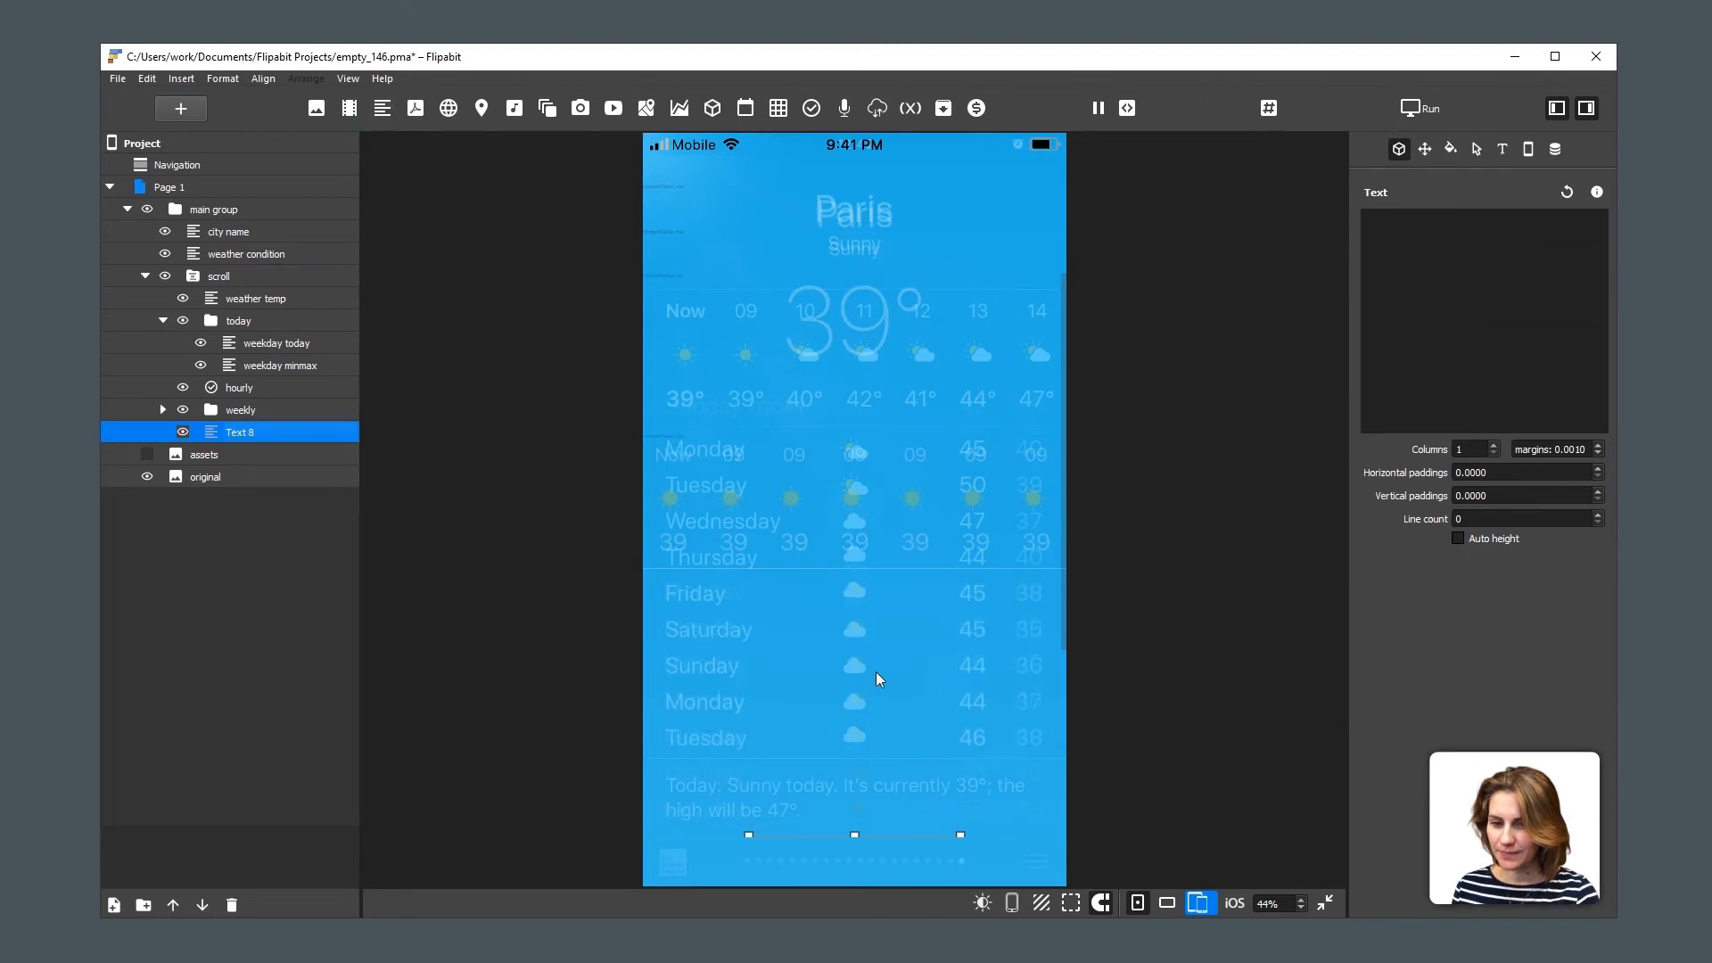
pyautogui.moveTo(875, 671); pyautogui.dragTo(880, 566)
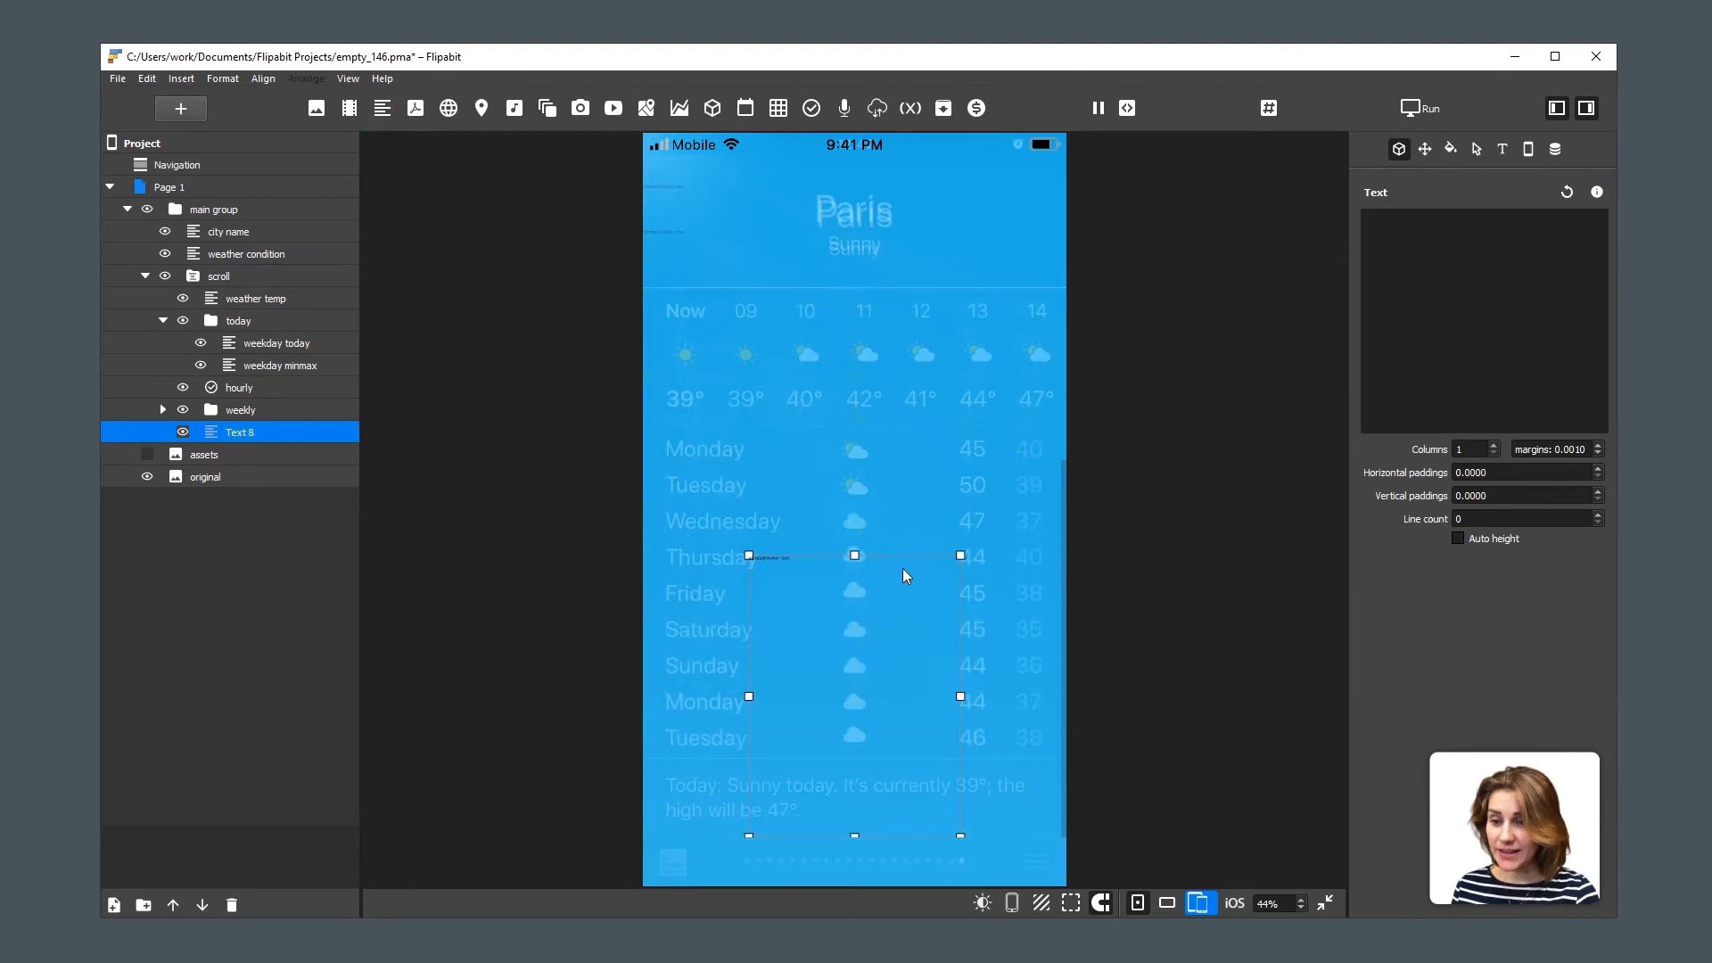
pyautogui.moveTo(891, 462); pyautogui.dragTo(895, 530)
pyautogui.click(1085, 521)
pyautogui.moveTo(913, 451); pyautogui.dragTo(887, 571)
pyautogui.moveTo(875, 506); pyautogui.dragTo(868, 516)
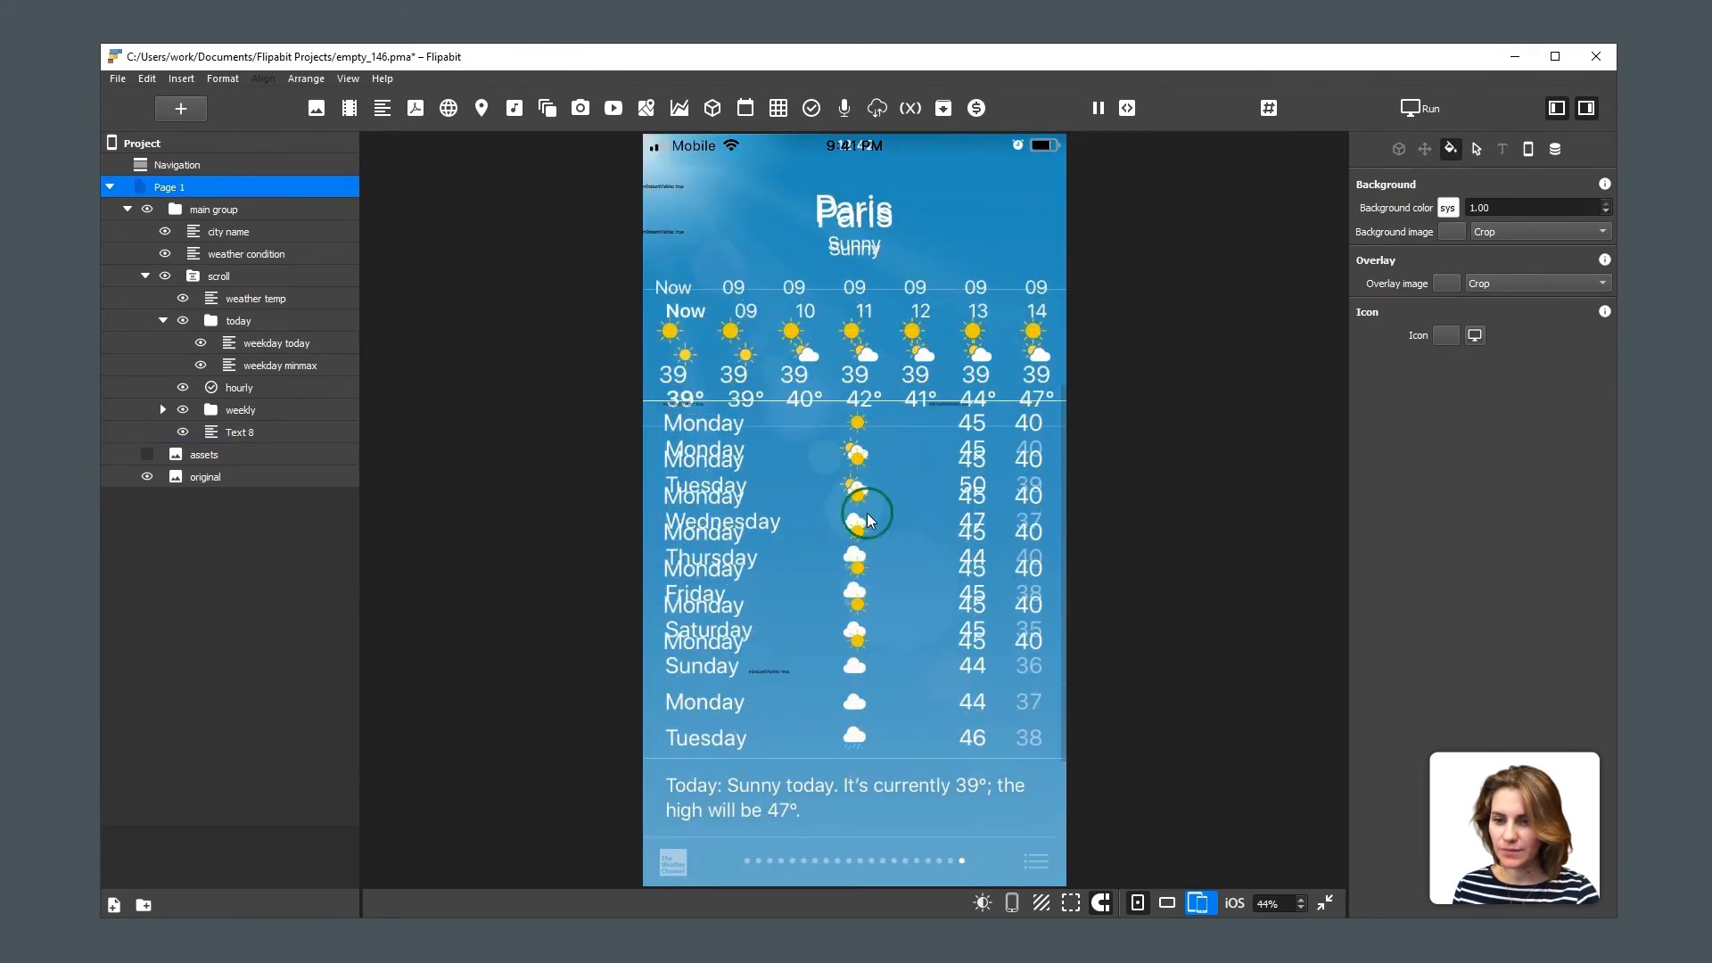
pyautogui.moveTo(879, 623); pyautogui.dragTo(870, 651)
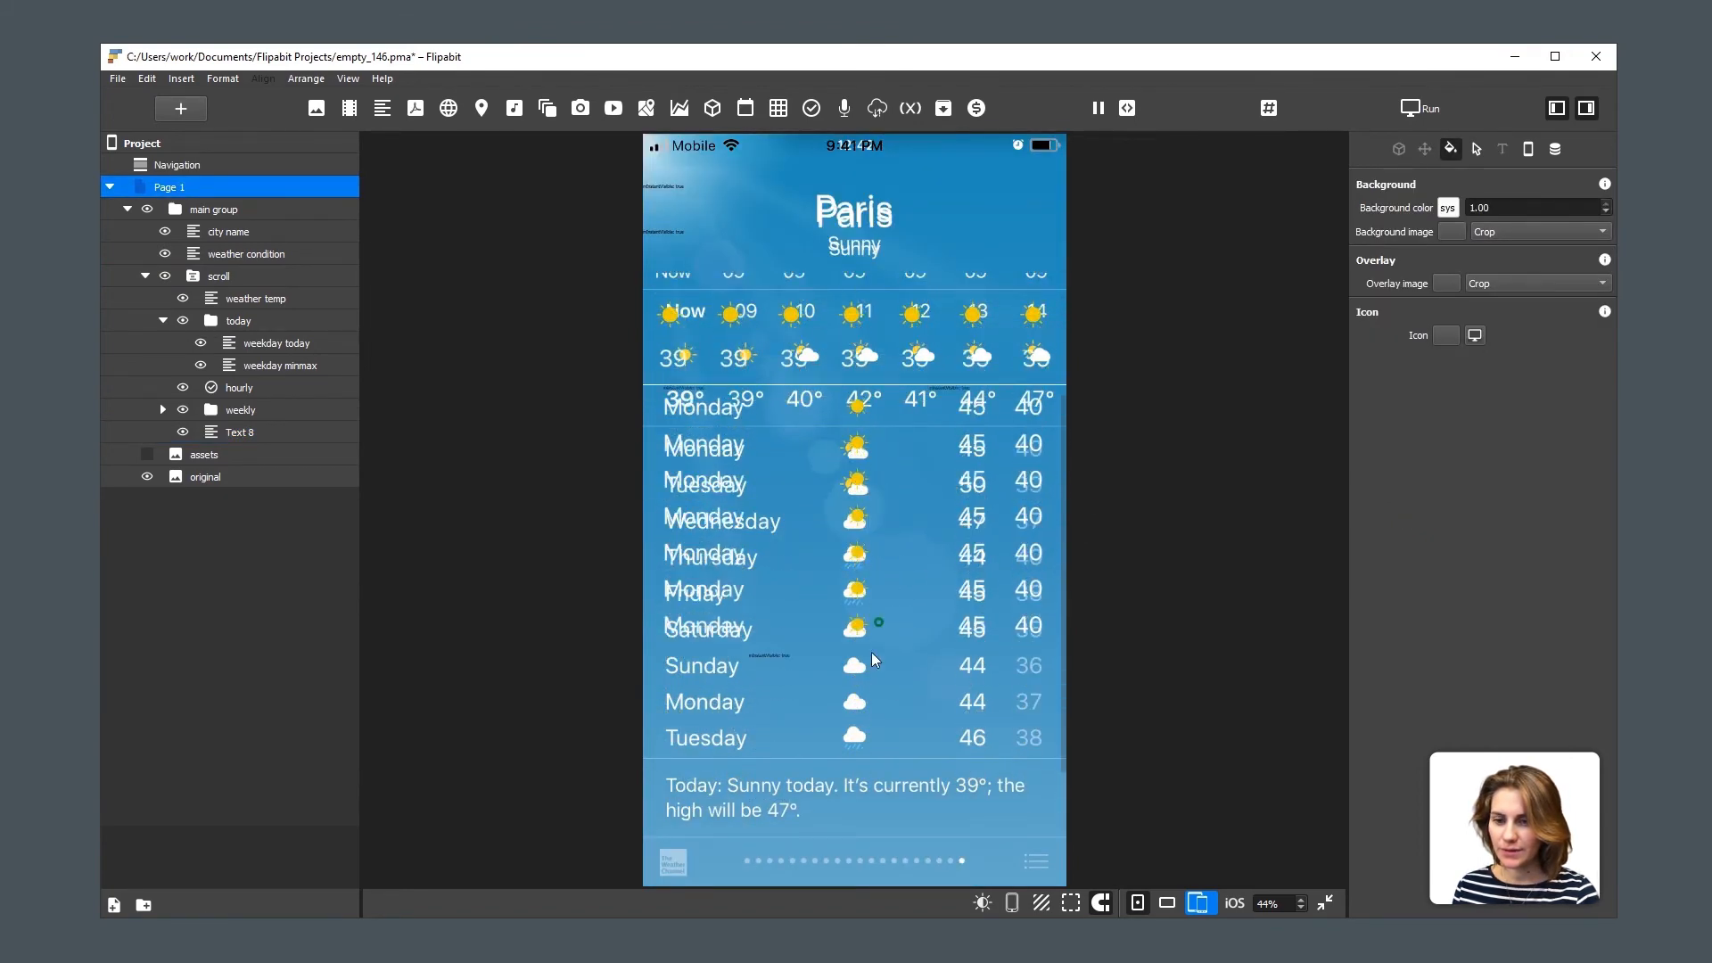
pyautogui.click(831, 742)
pyautogui.moveTo(890, 555); pyautogui.dragTo(887, 665)
pyautogui.click(1424, 307)
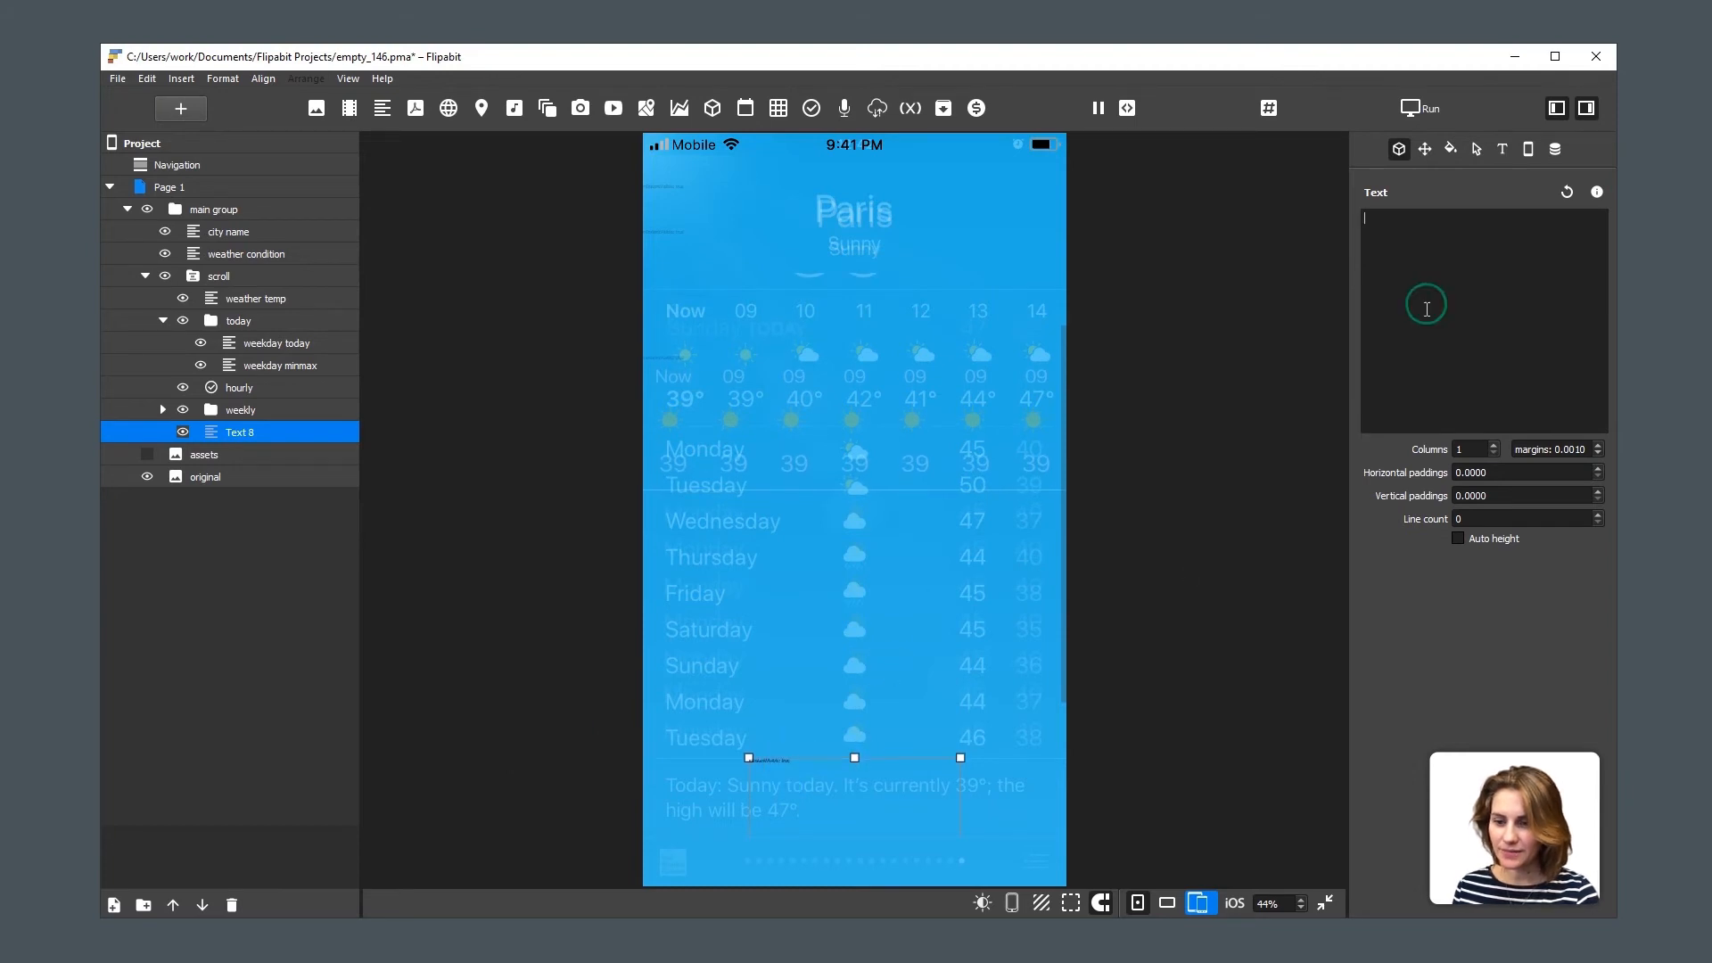
pyautogui.write('Today')
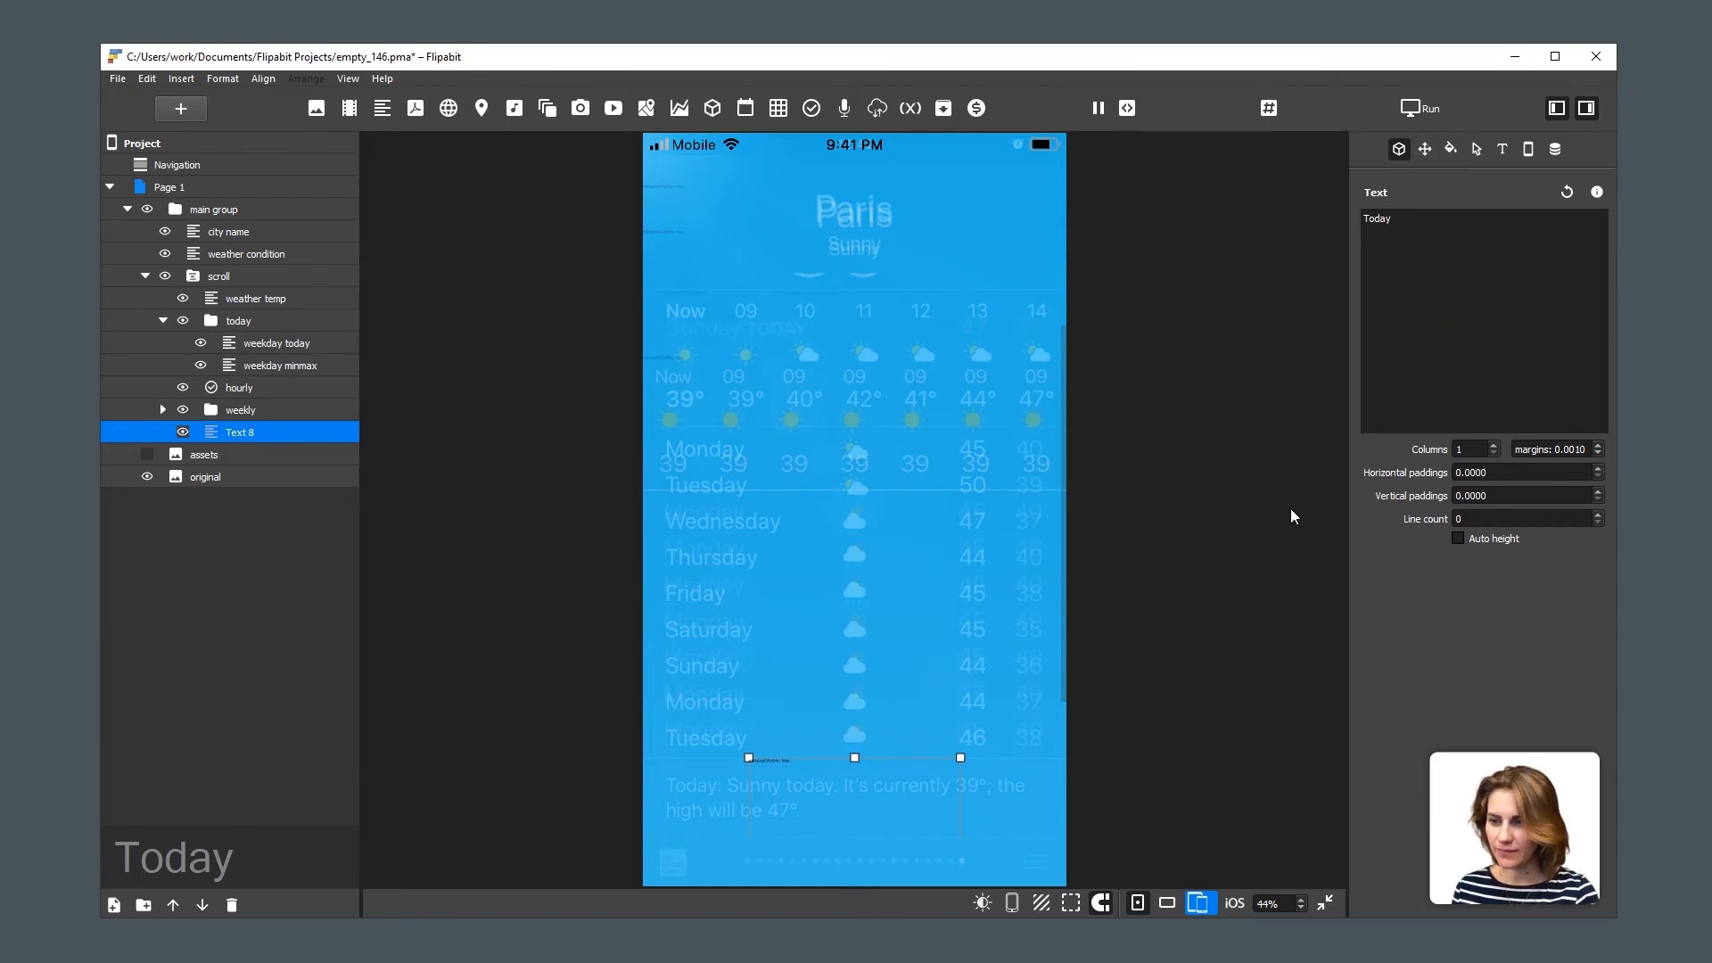
# Set the new text element's height to 0.14 so it fits the summary area of the reference image.
pyautogui.click(1425, 149)
pyautogui.click(1548, 294)
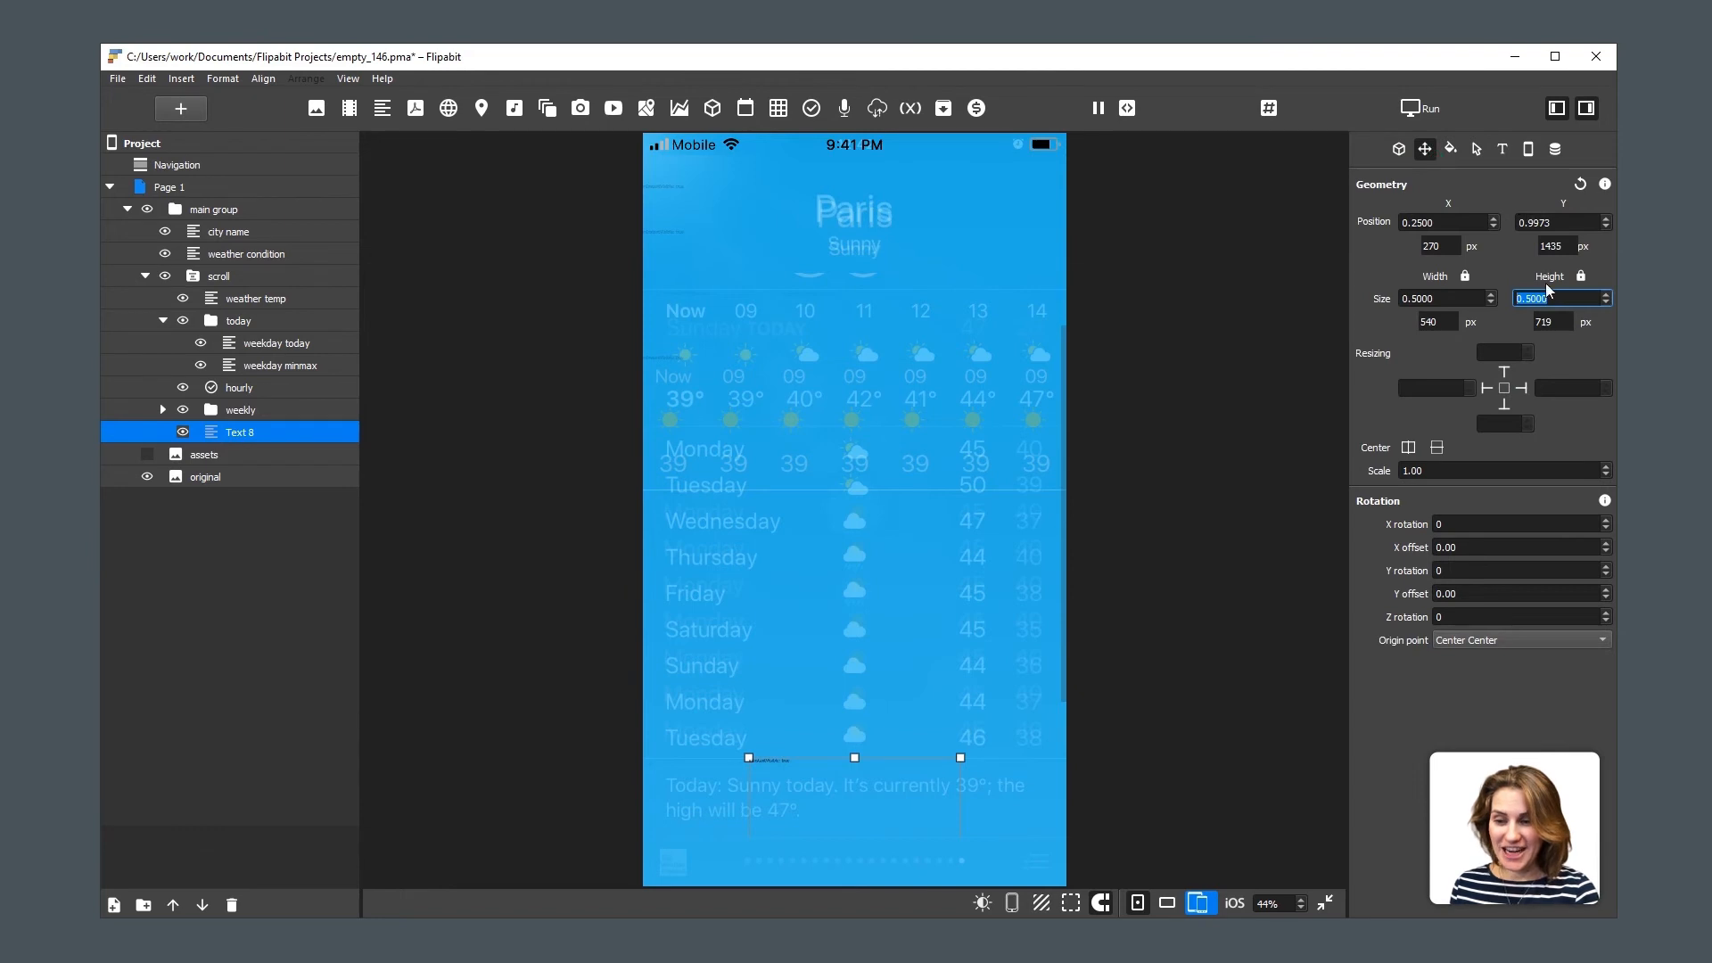
pyautogui.write('0.44')
pyautogui.press('Return')
pyautogui.write('0.23')
pyautogui.press('Return')
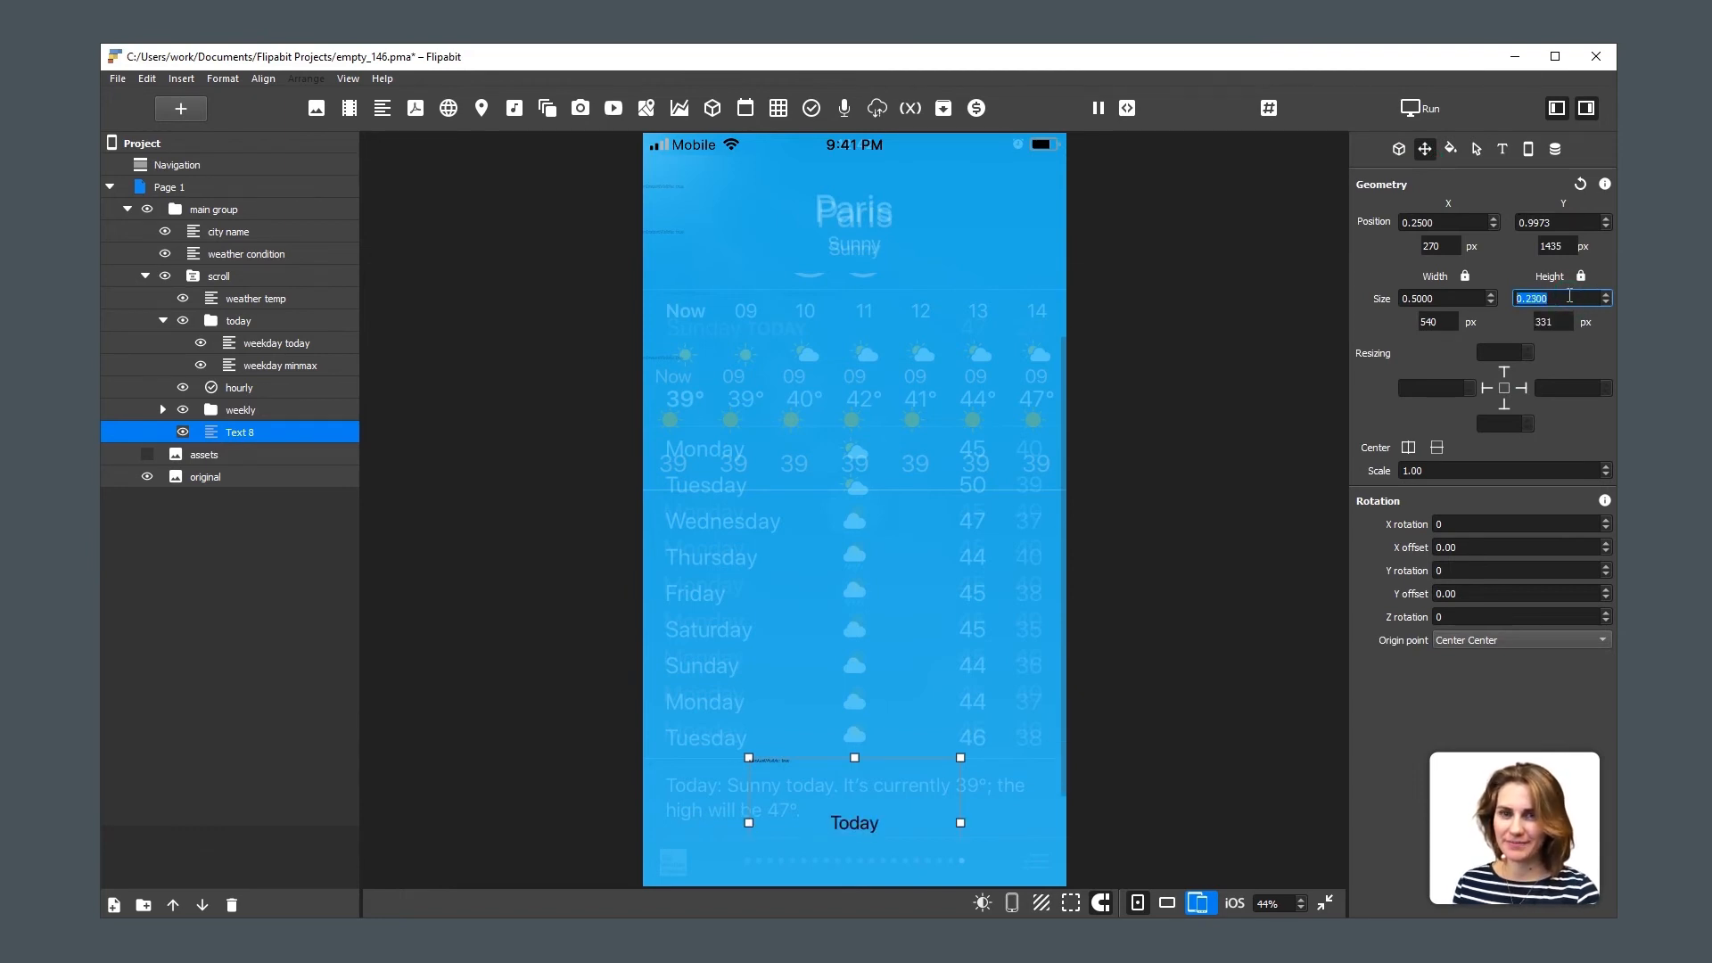
pyautogui.write('0.14')
pyautogui.press('Return')
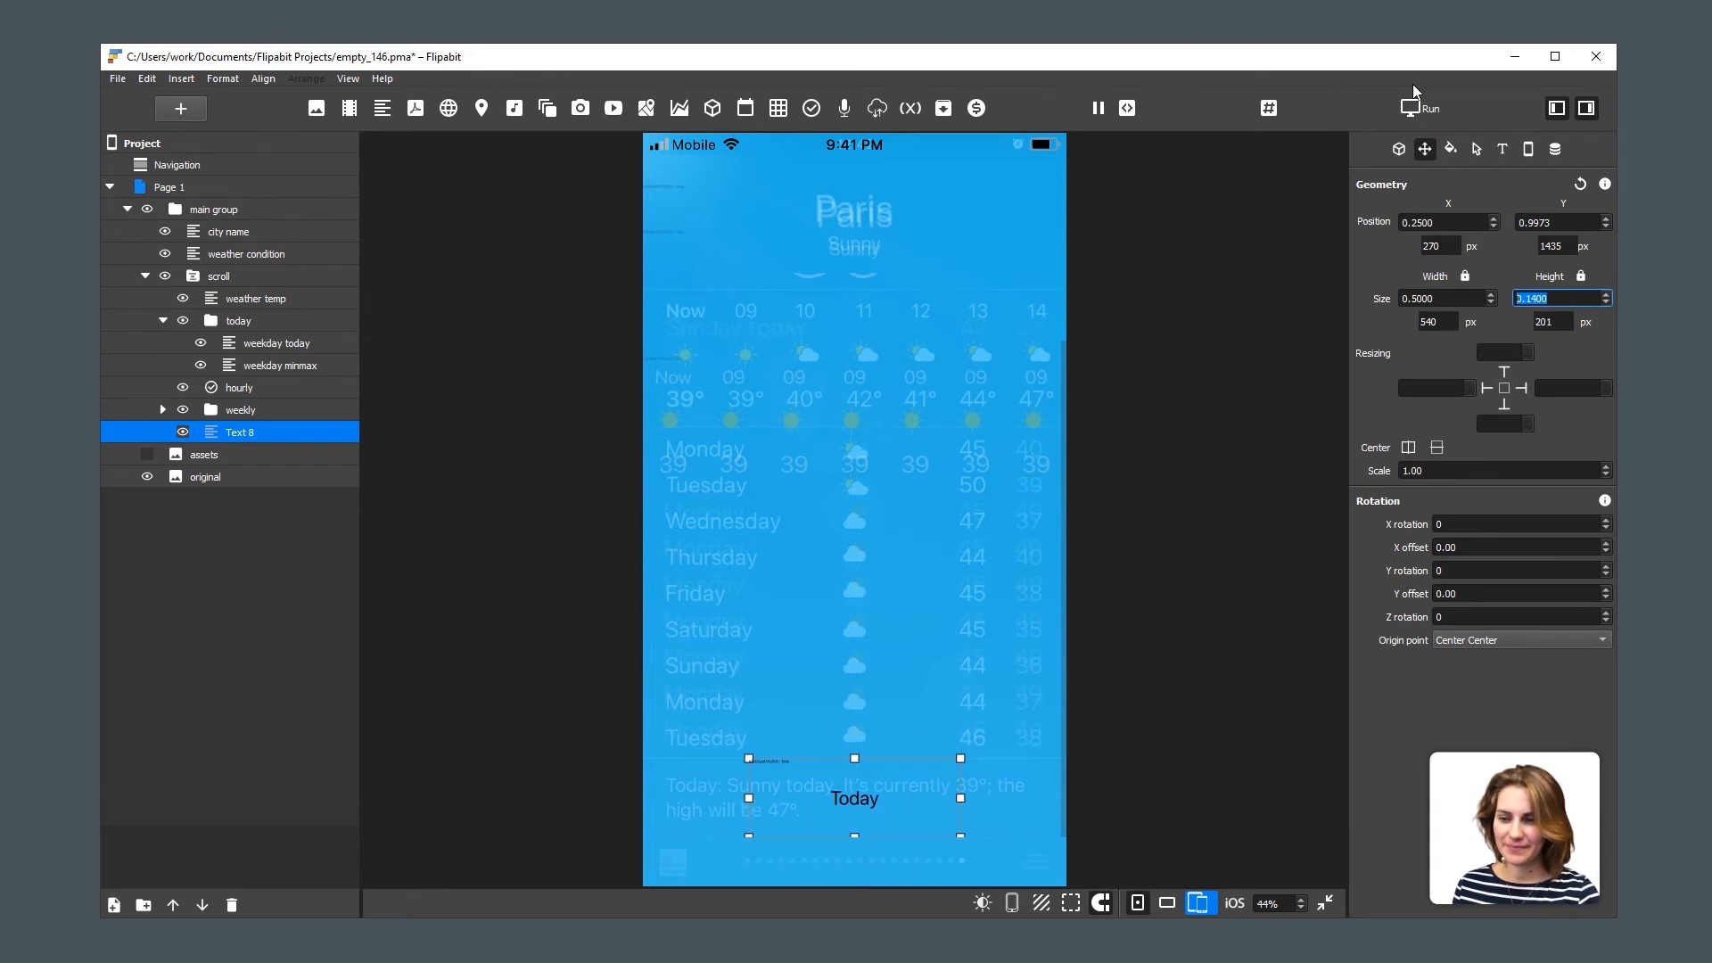
# Extend the new element's text to read "Today: Sunny today. It's currently 39".
pyautogui.click(1399, 148)
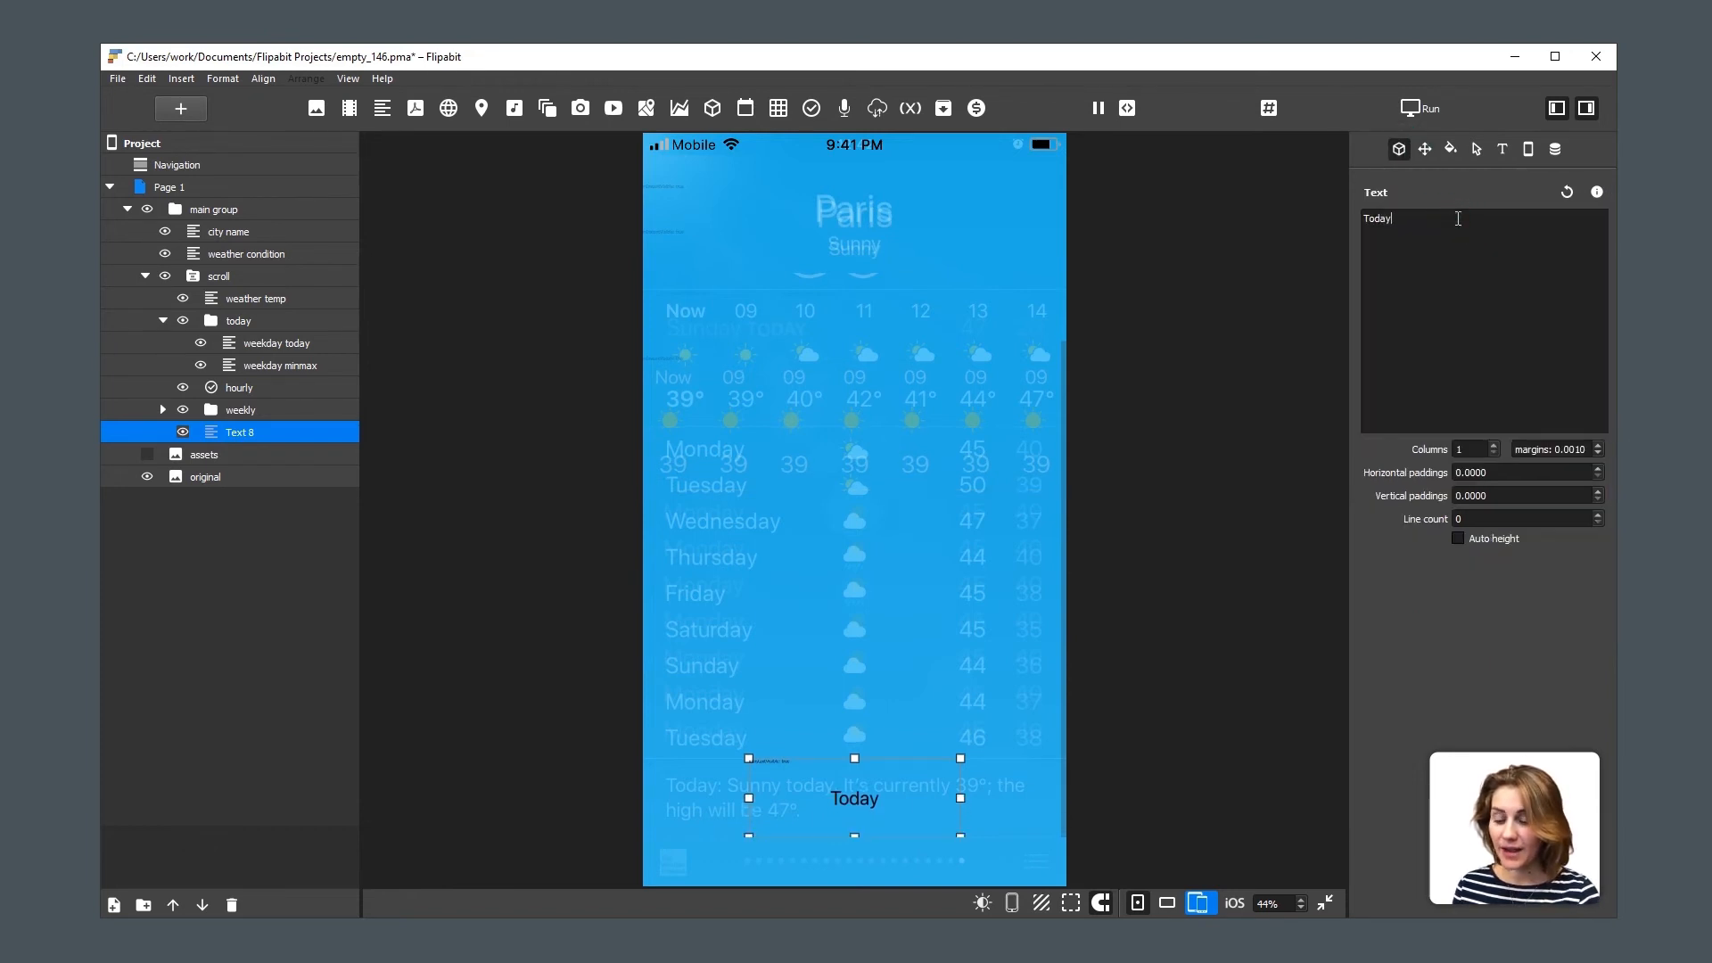
pyautogui.click(1459, 219)
pyautogui.write(': Su')
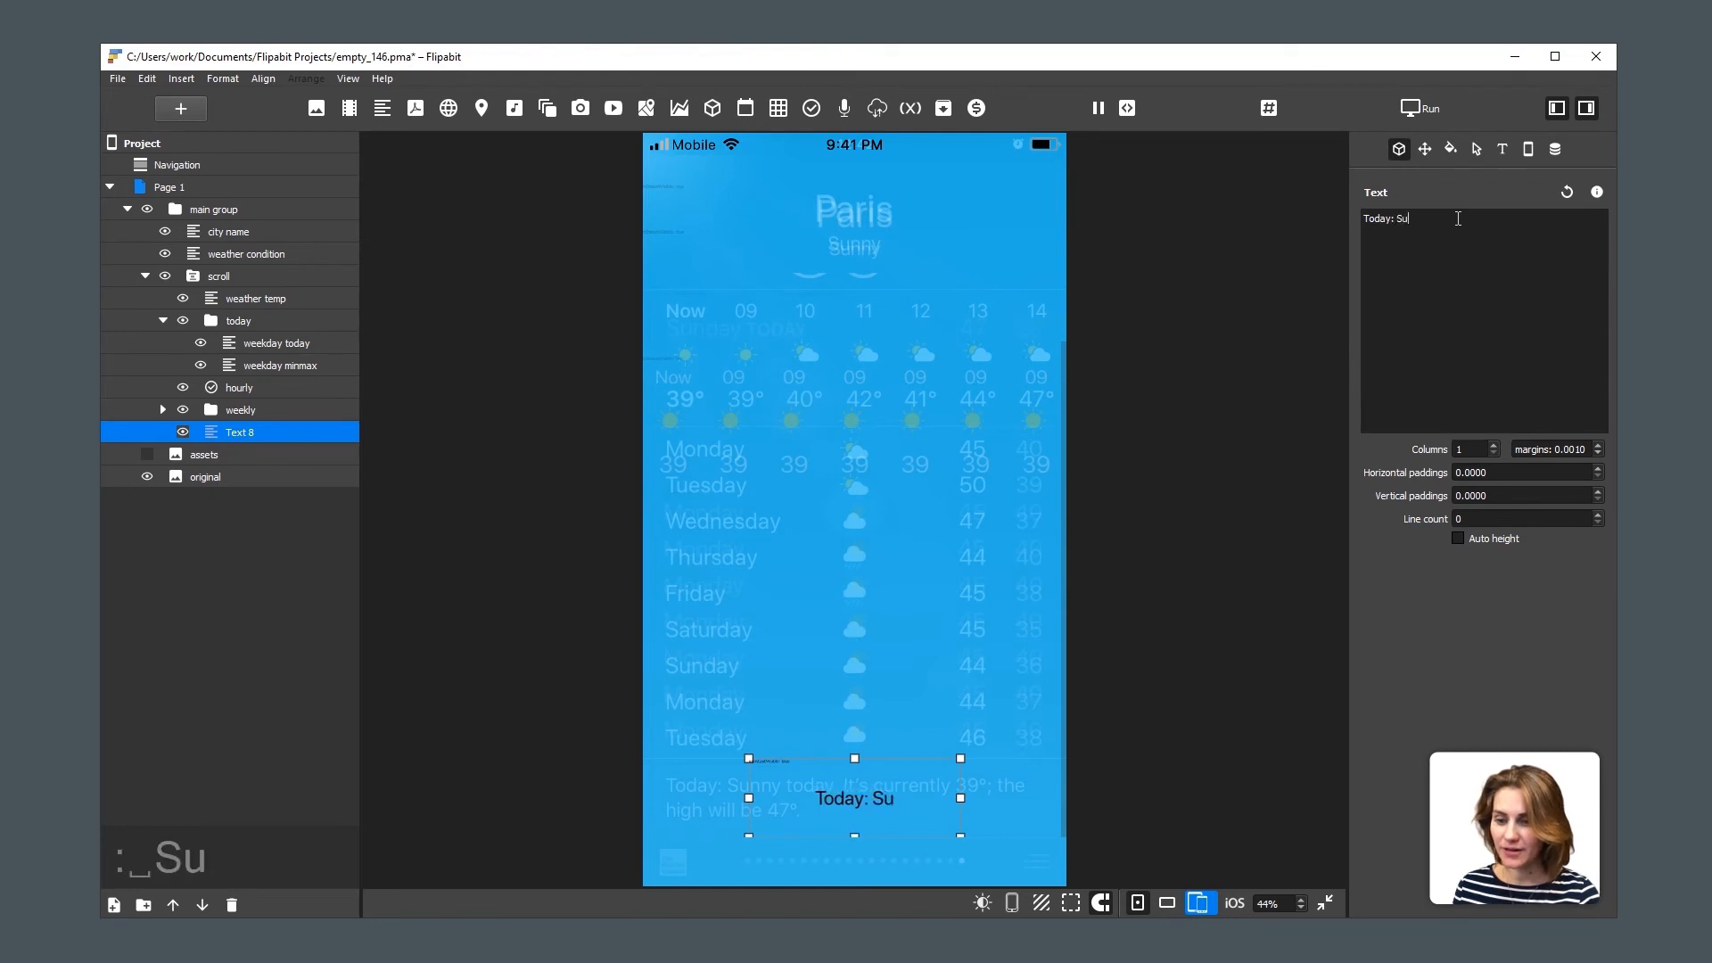
pyautogui.write('nny today')
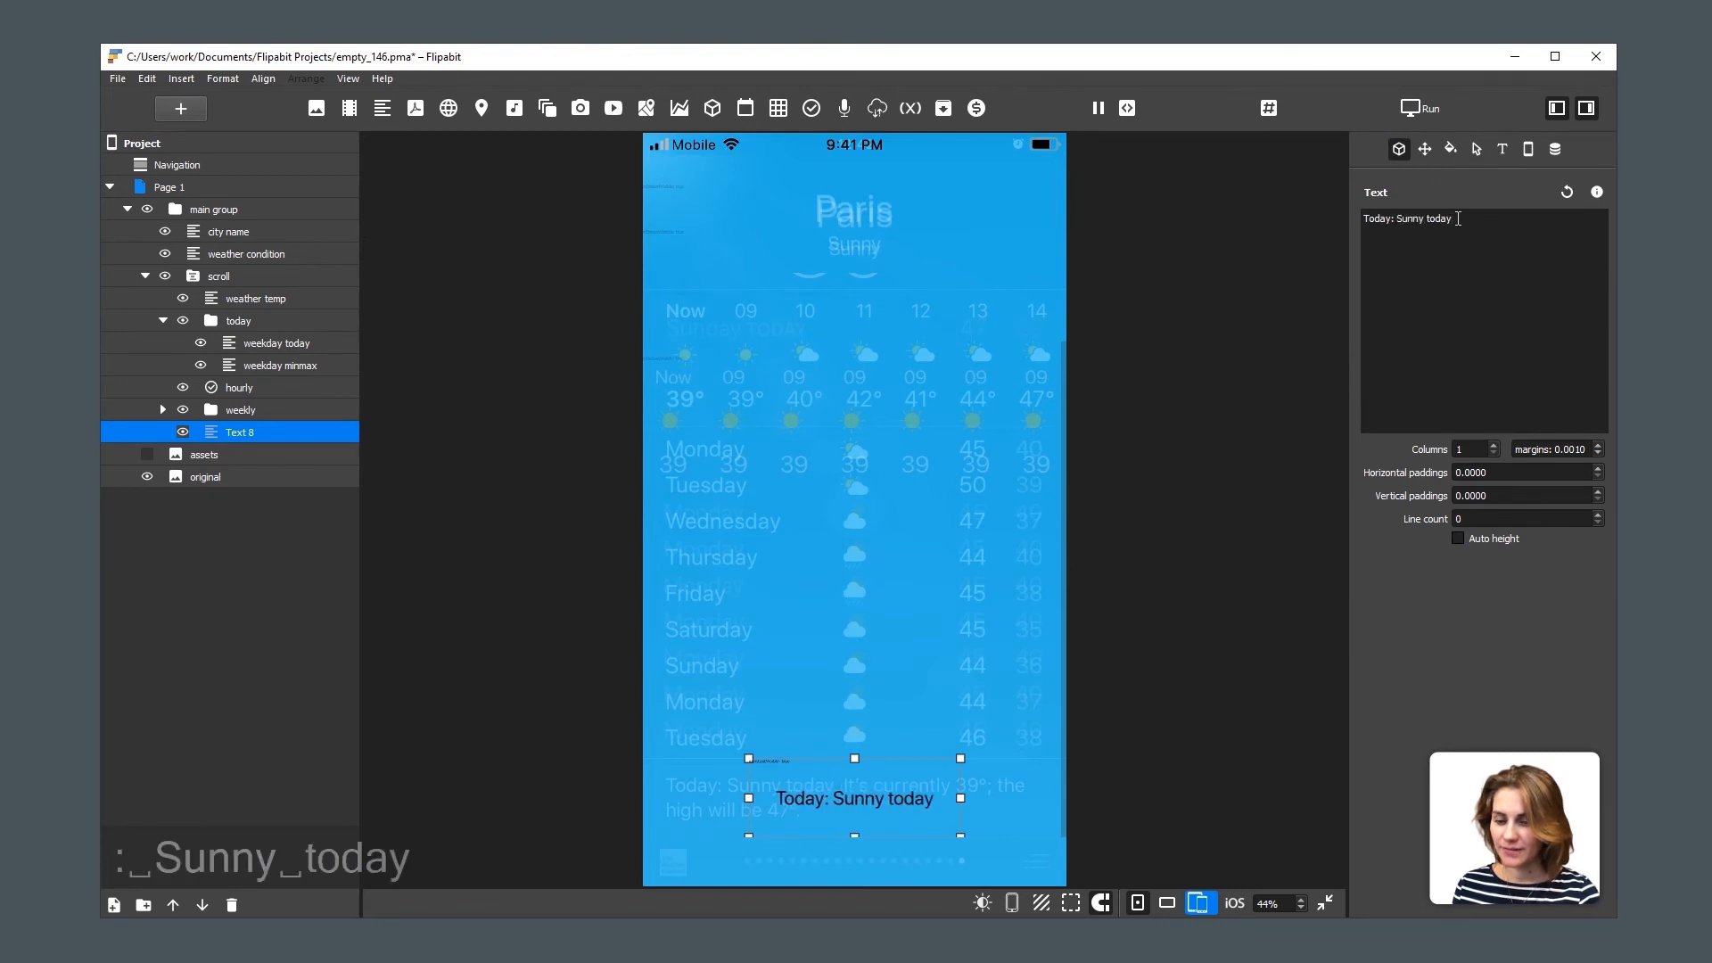
pyautogui.write(". It's")
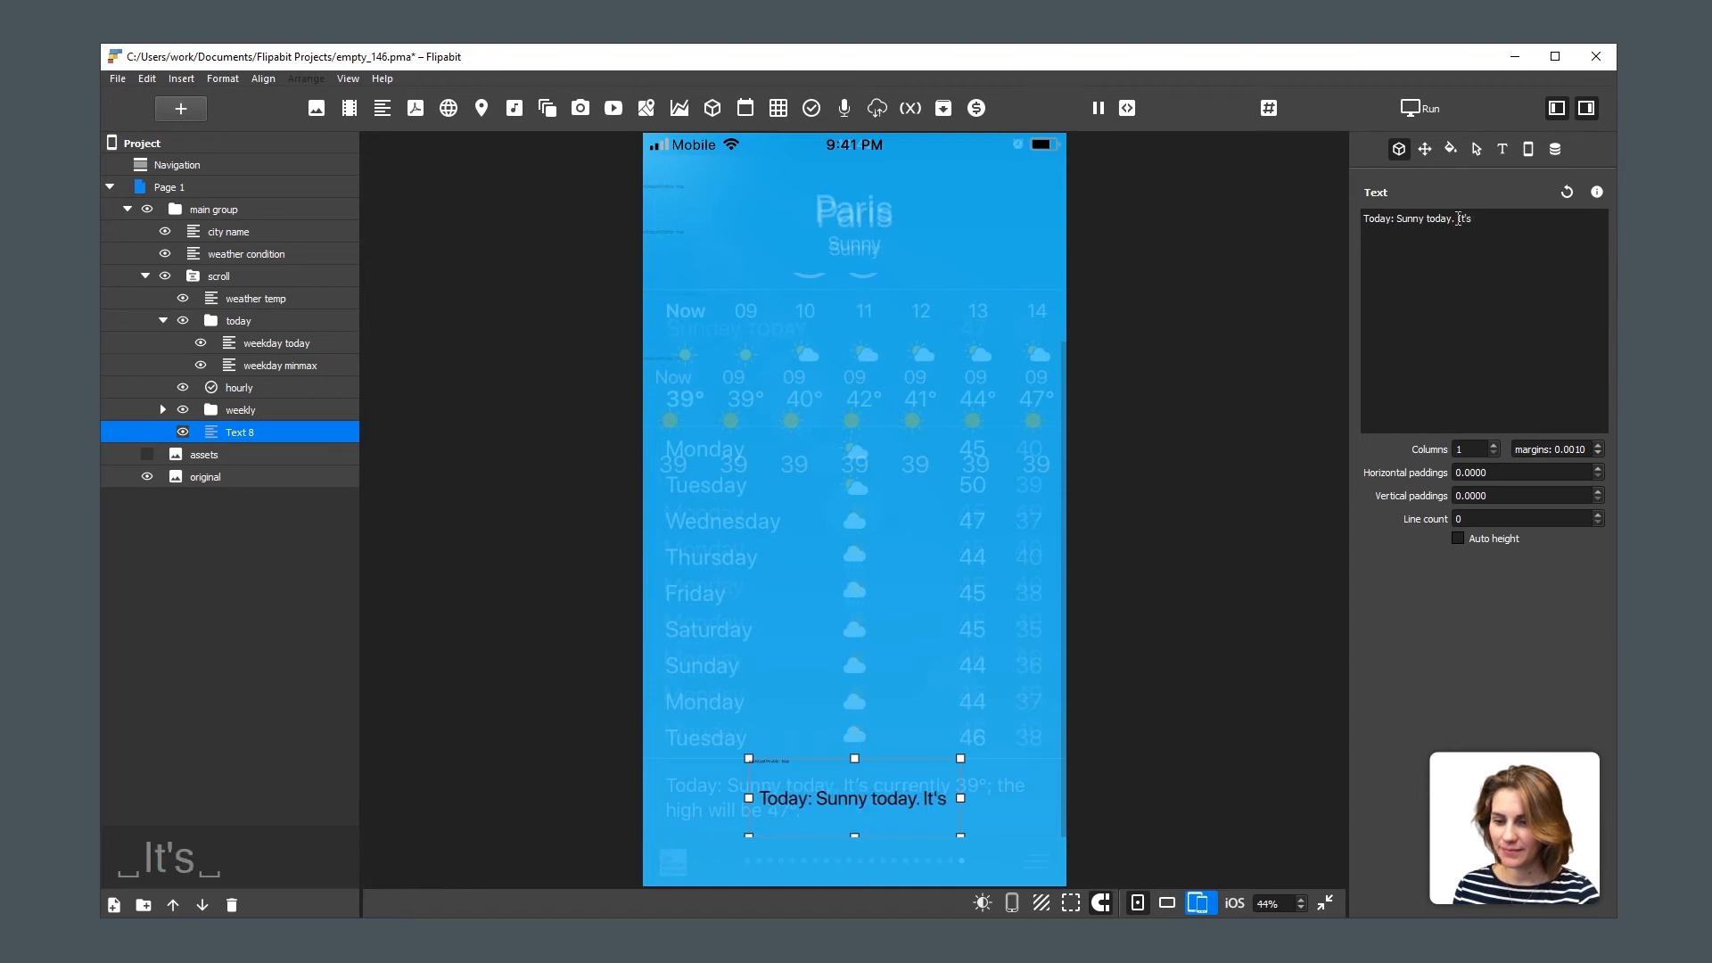
pyautogui.write(' current')
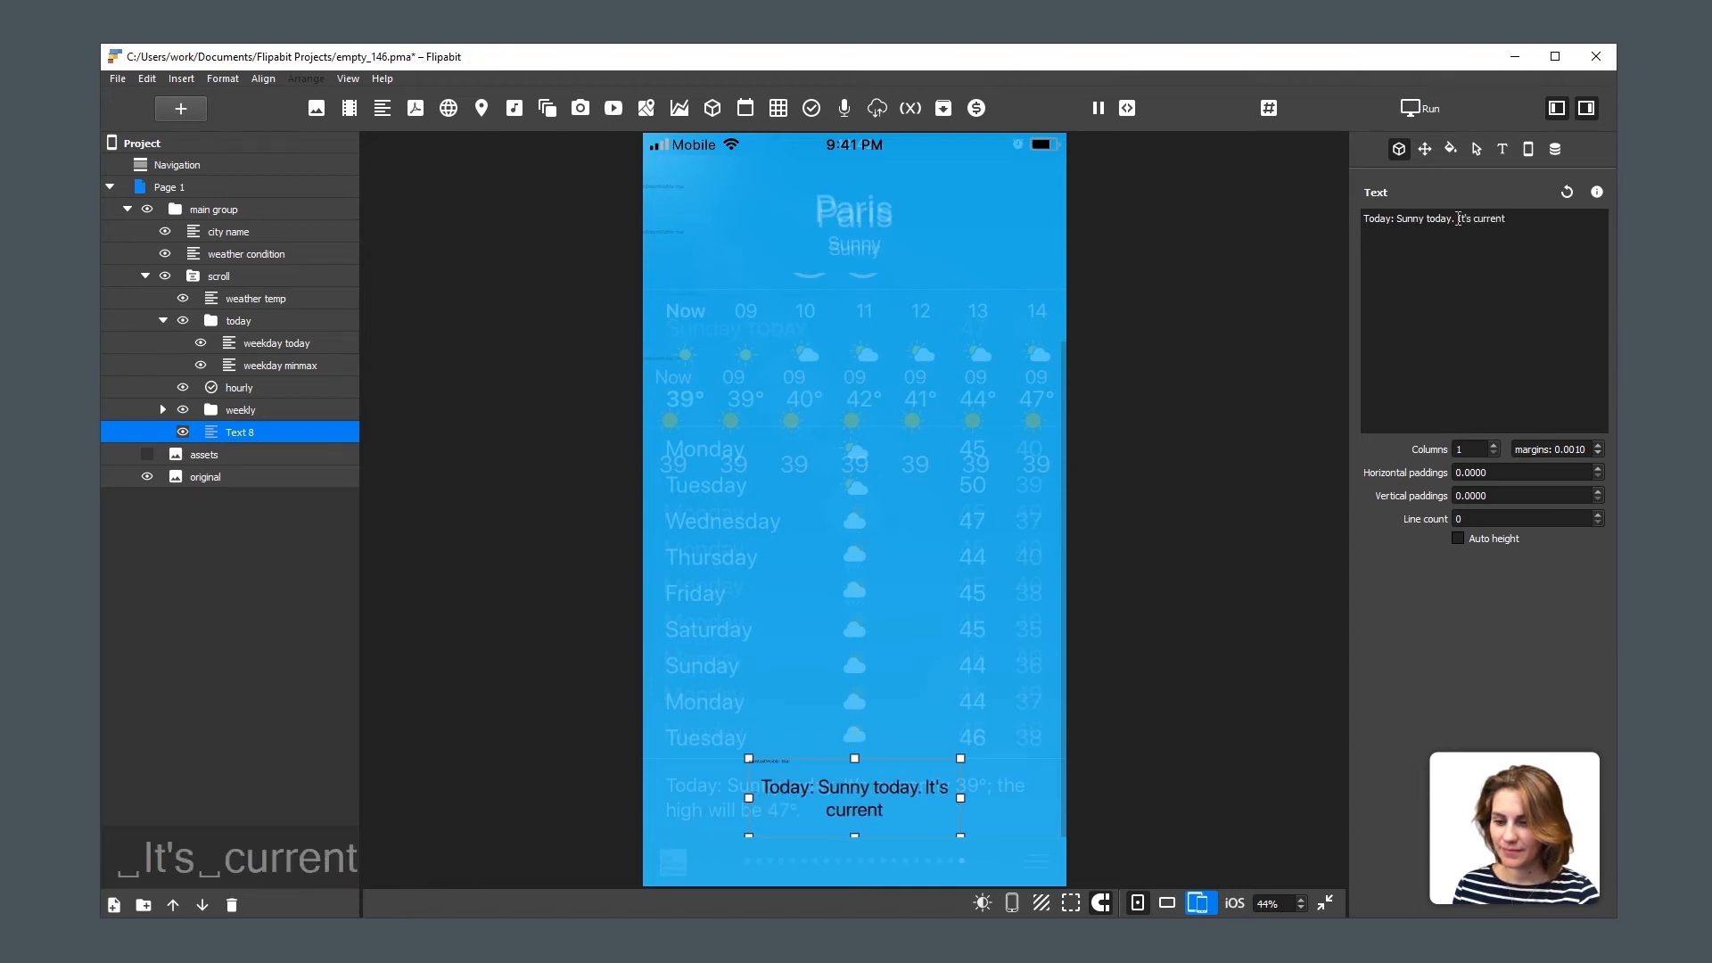
pyautogui.write('ly 39')
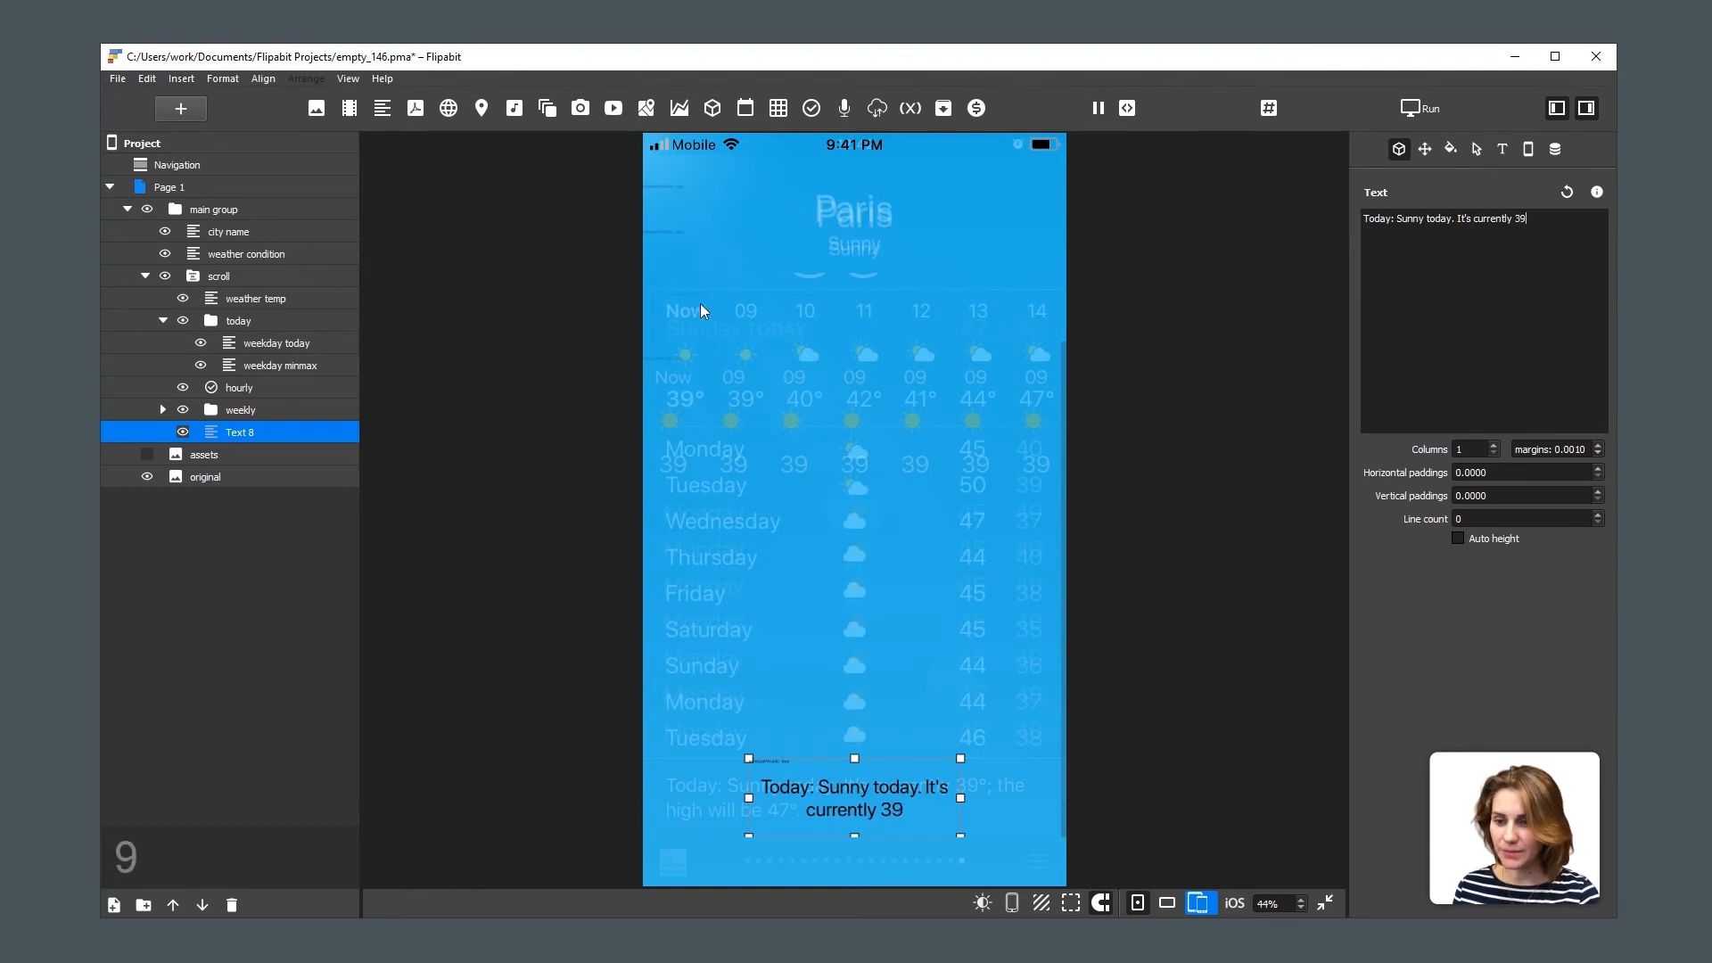
# Copy the degree symbol from the weather temp text and paste it after 39 in the summary text.
pyautogui.click(264, 298)
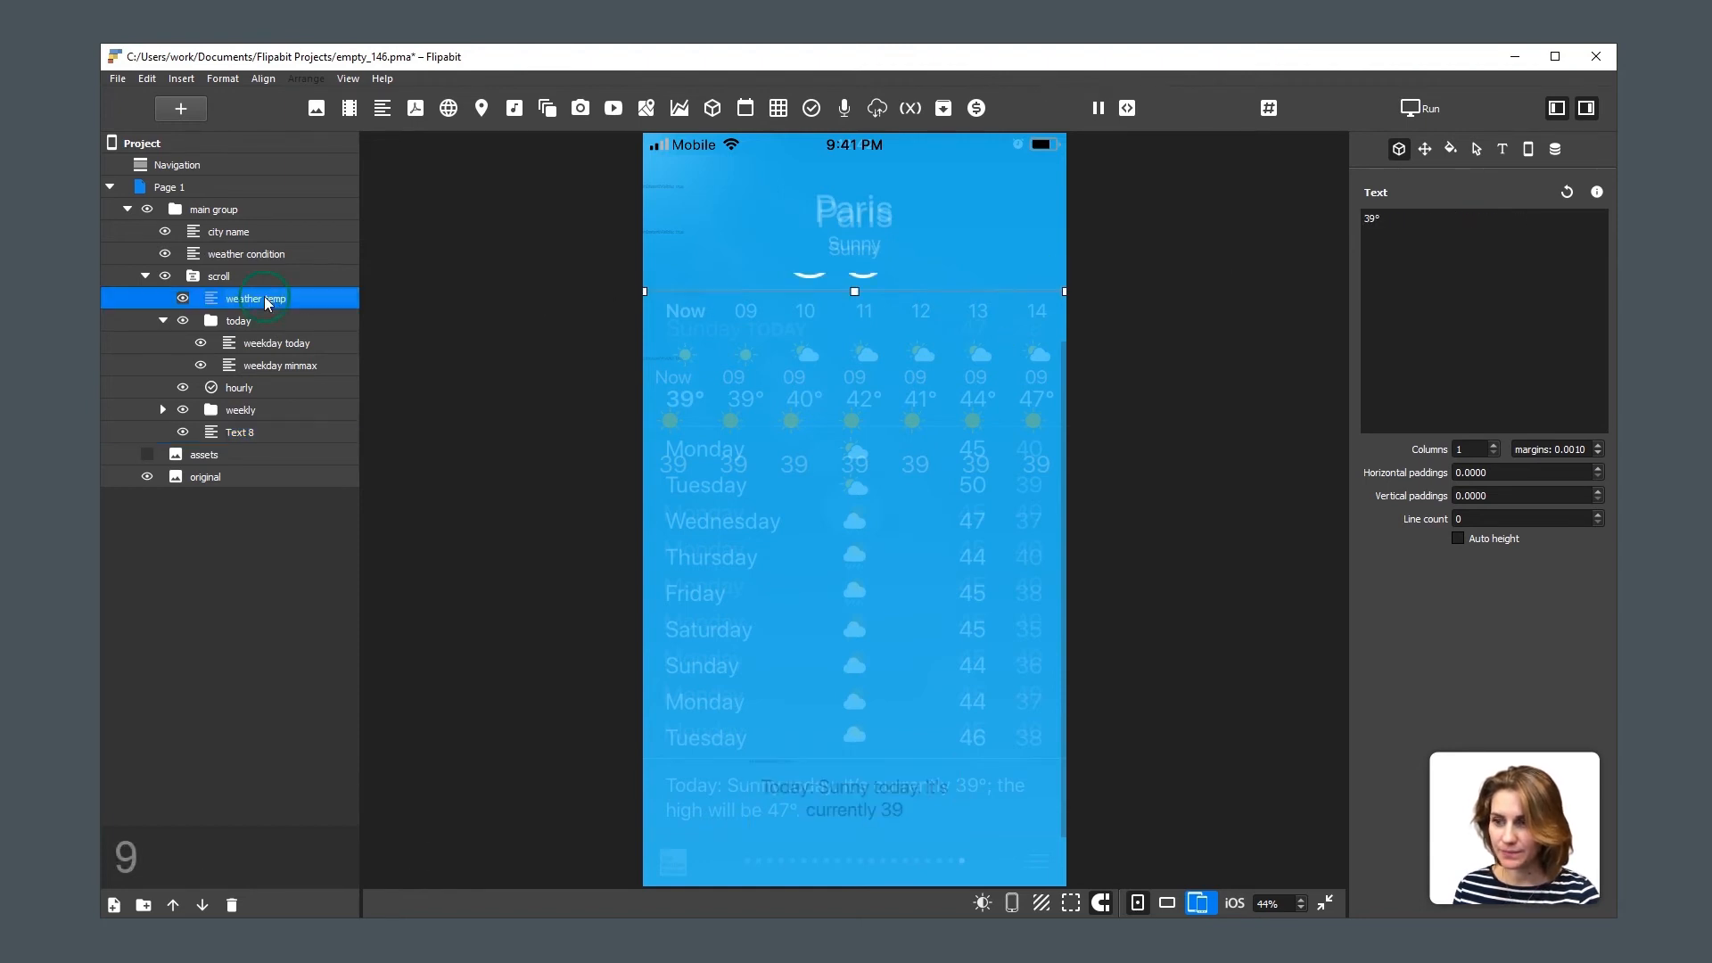
pyautogui.click(1393, 216)
pyautogui.hotkey('ctrl', 'c')
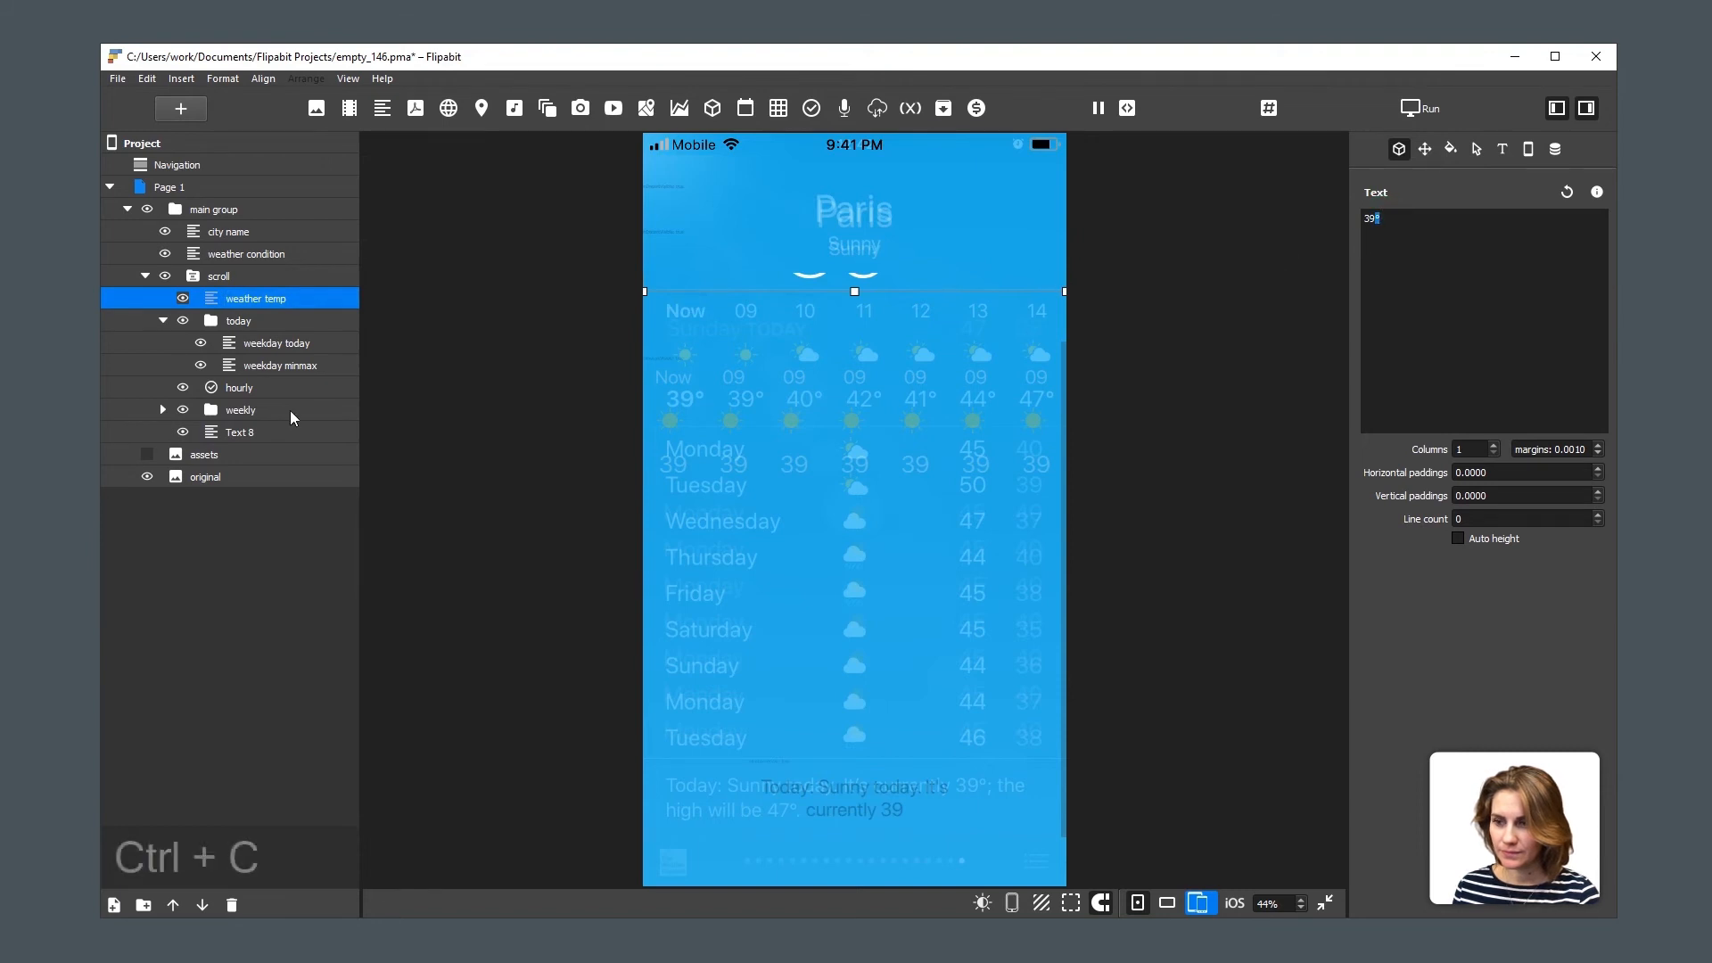
pyautogui.click(239, 433)
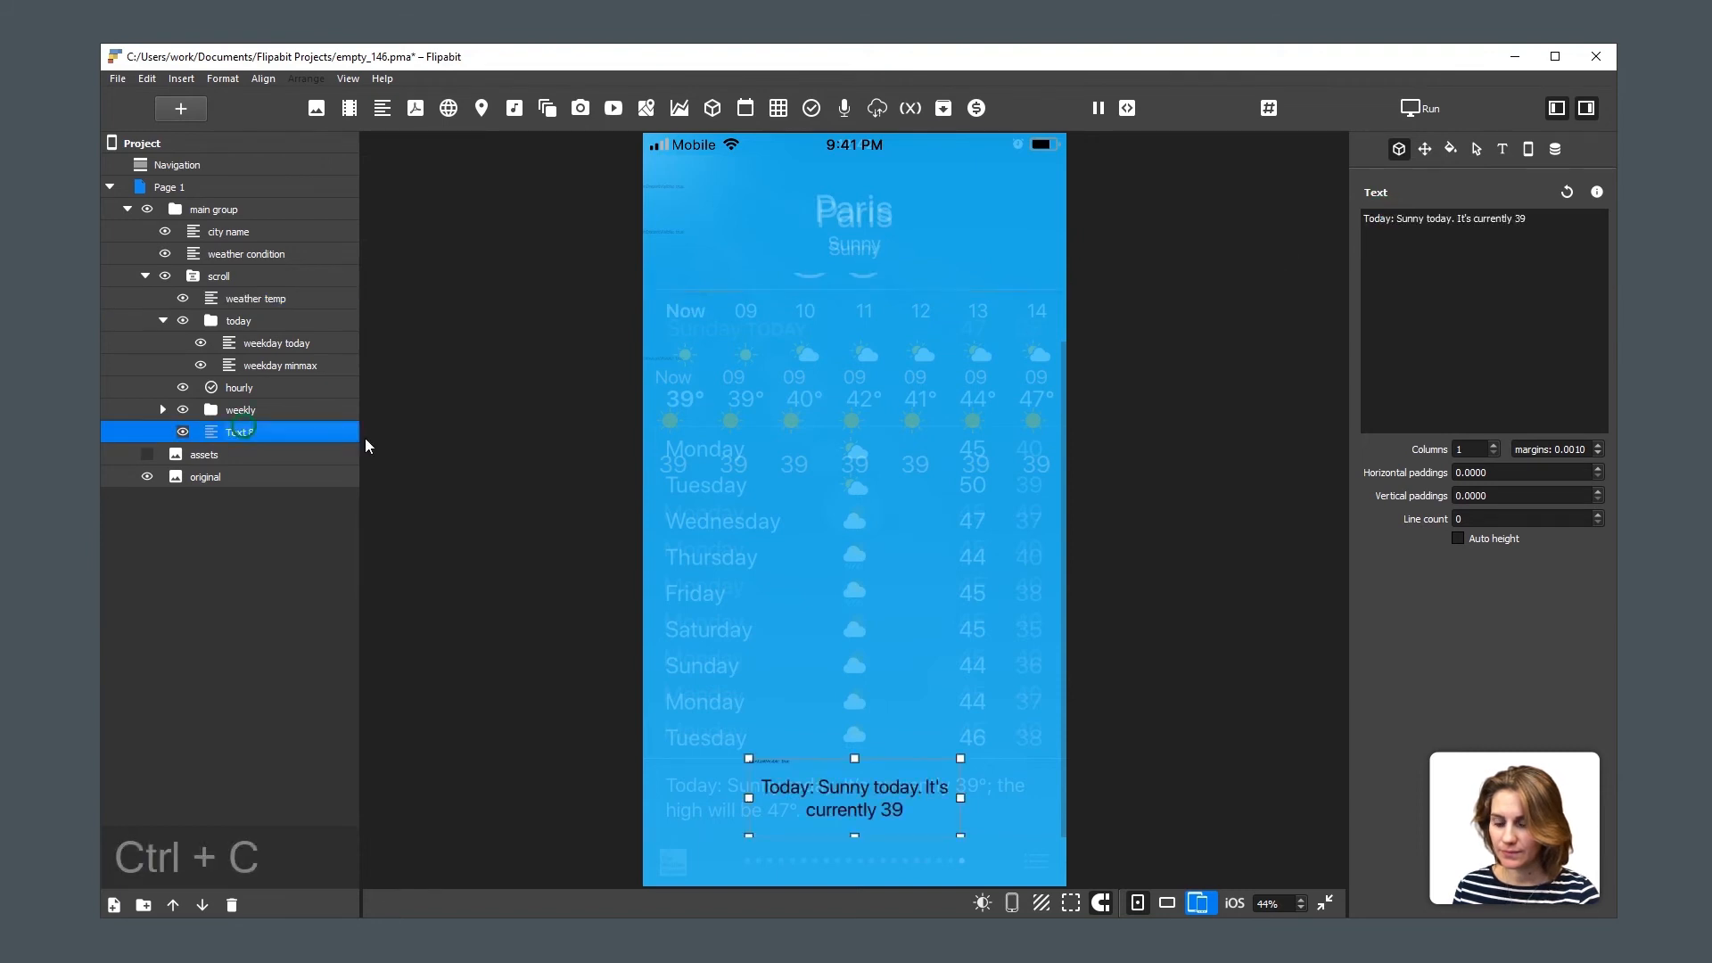
pyautogui.click(1554, 220)
pyautogui.hotkey('ctrl', 'v')
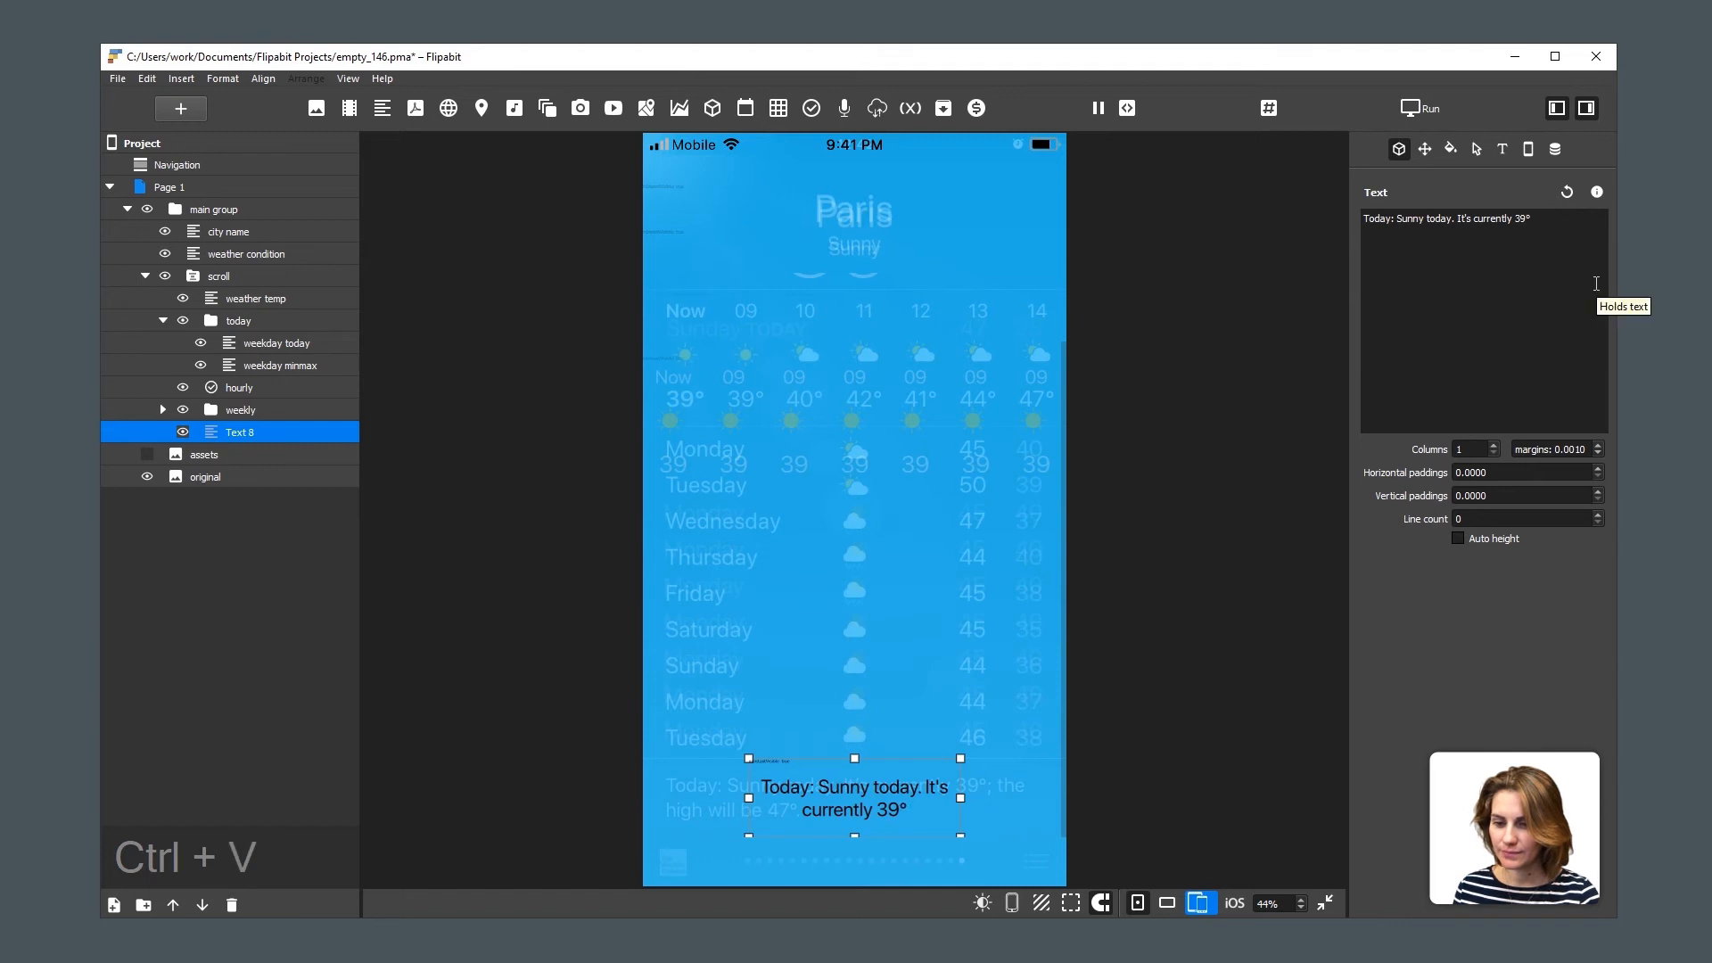
# Complete the summary text with "; the high will be 47°." and resize the element to the full width of its group.
pyautogui.write('; the ')
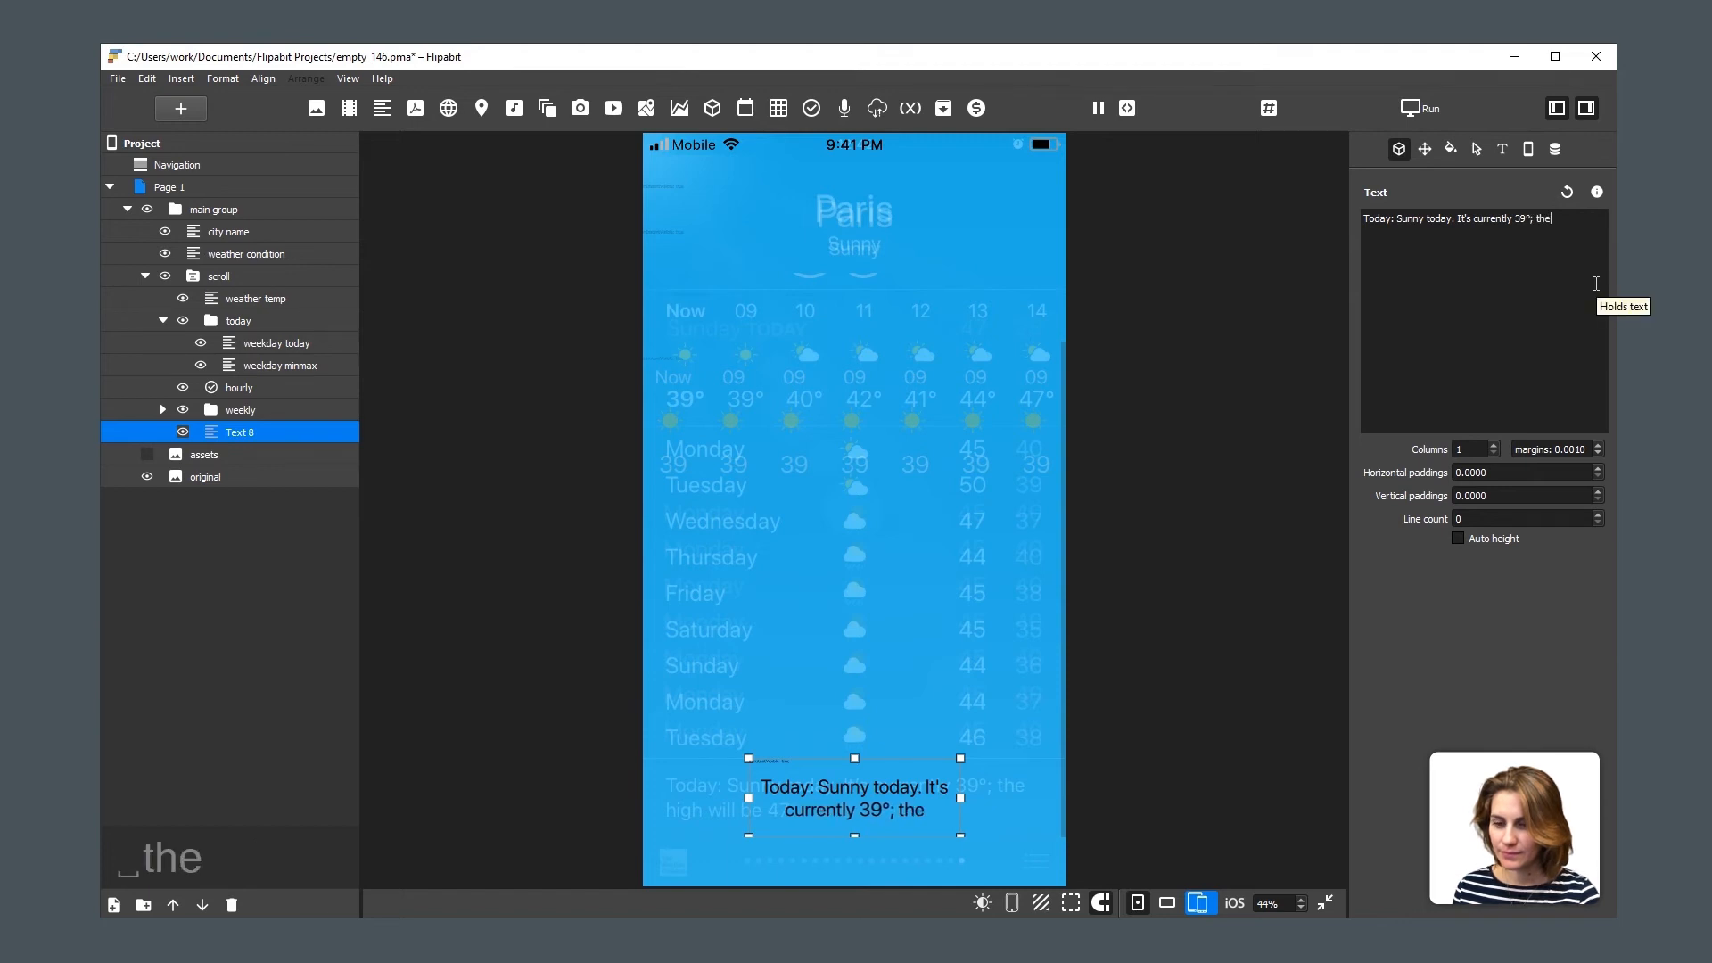
pyautogui.write('high will be')
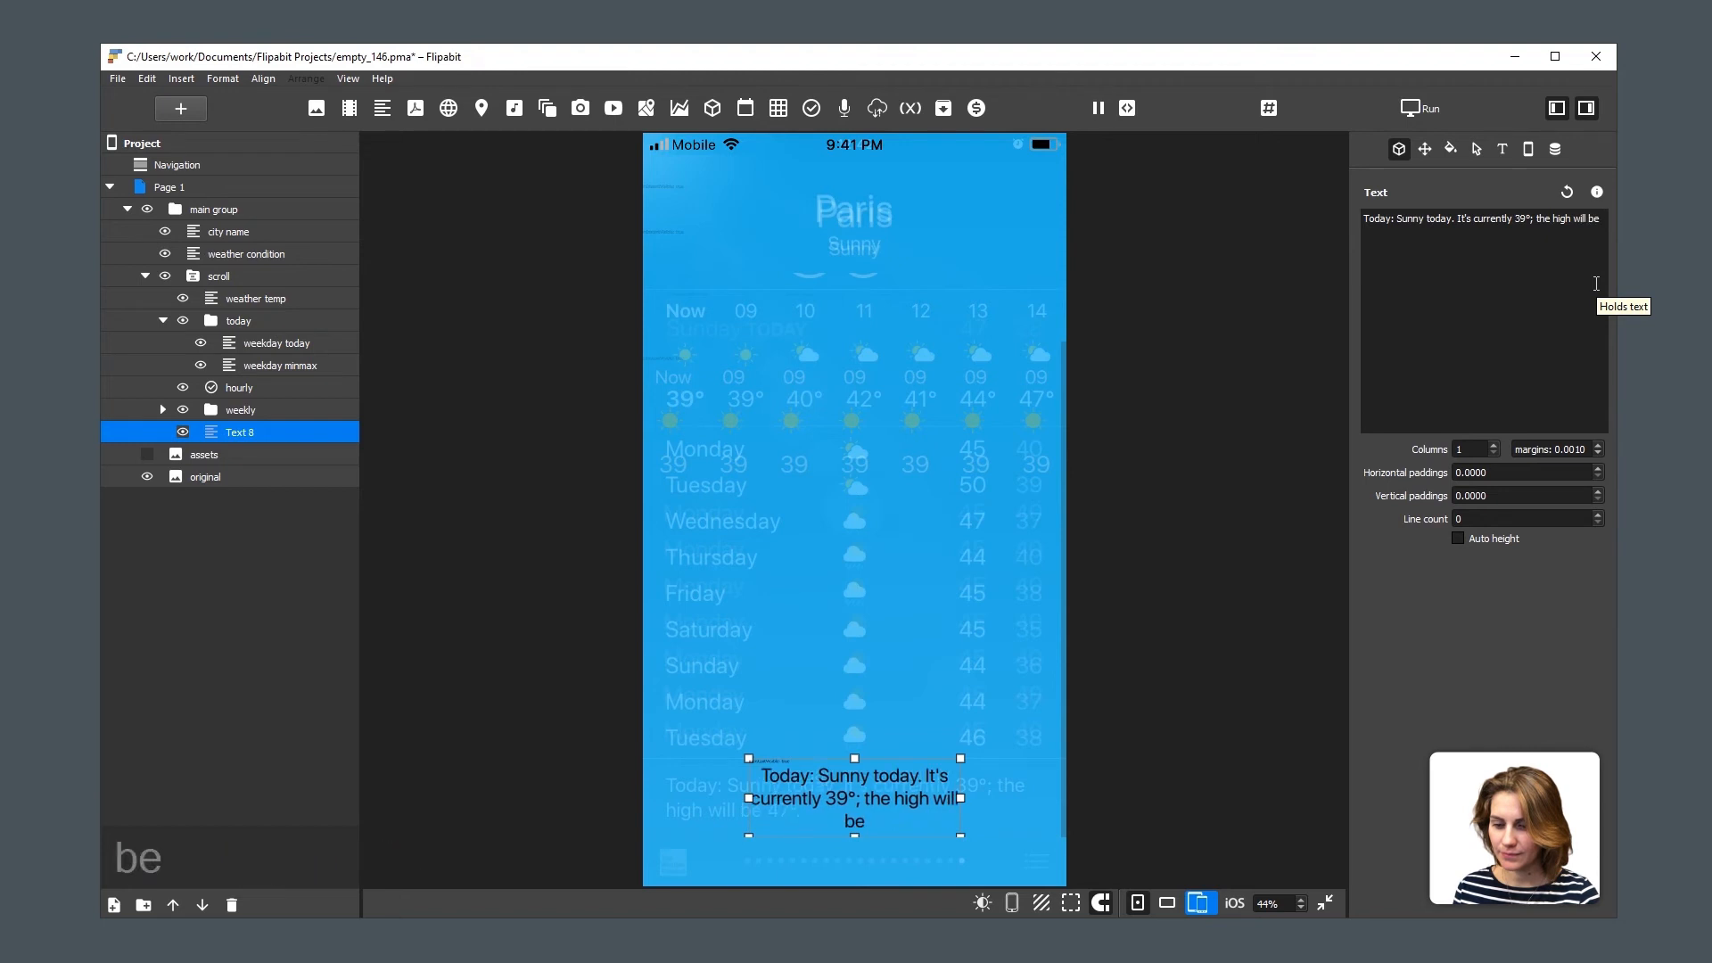
pyautogui.write(' 47')
pyautogui.hotkey('ctrl', 'v')
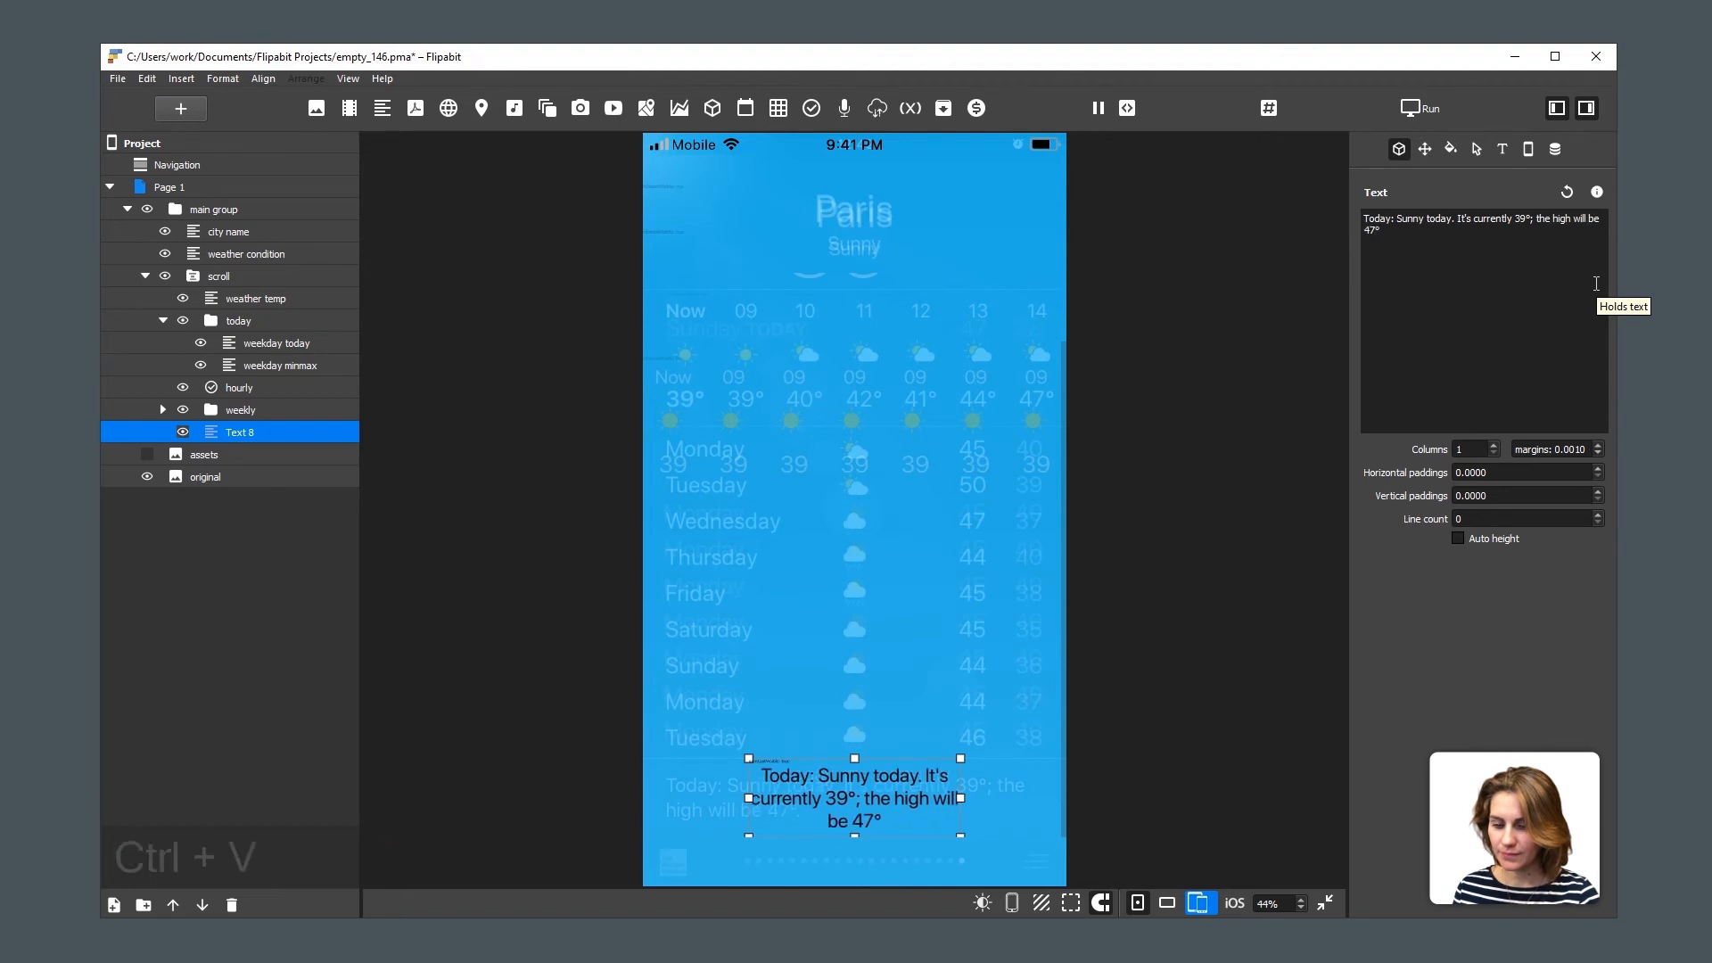
pyautogui.write('.')
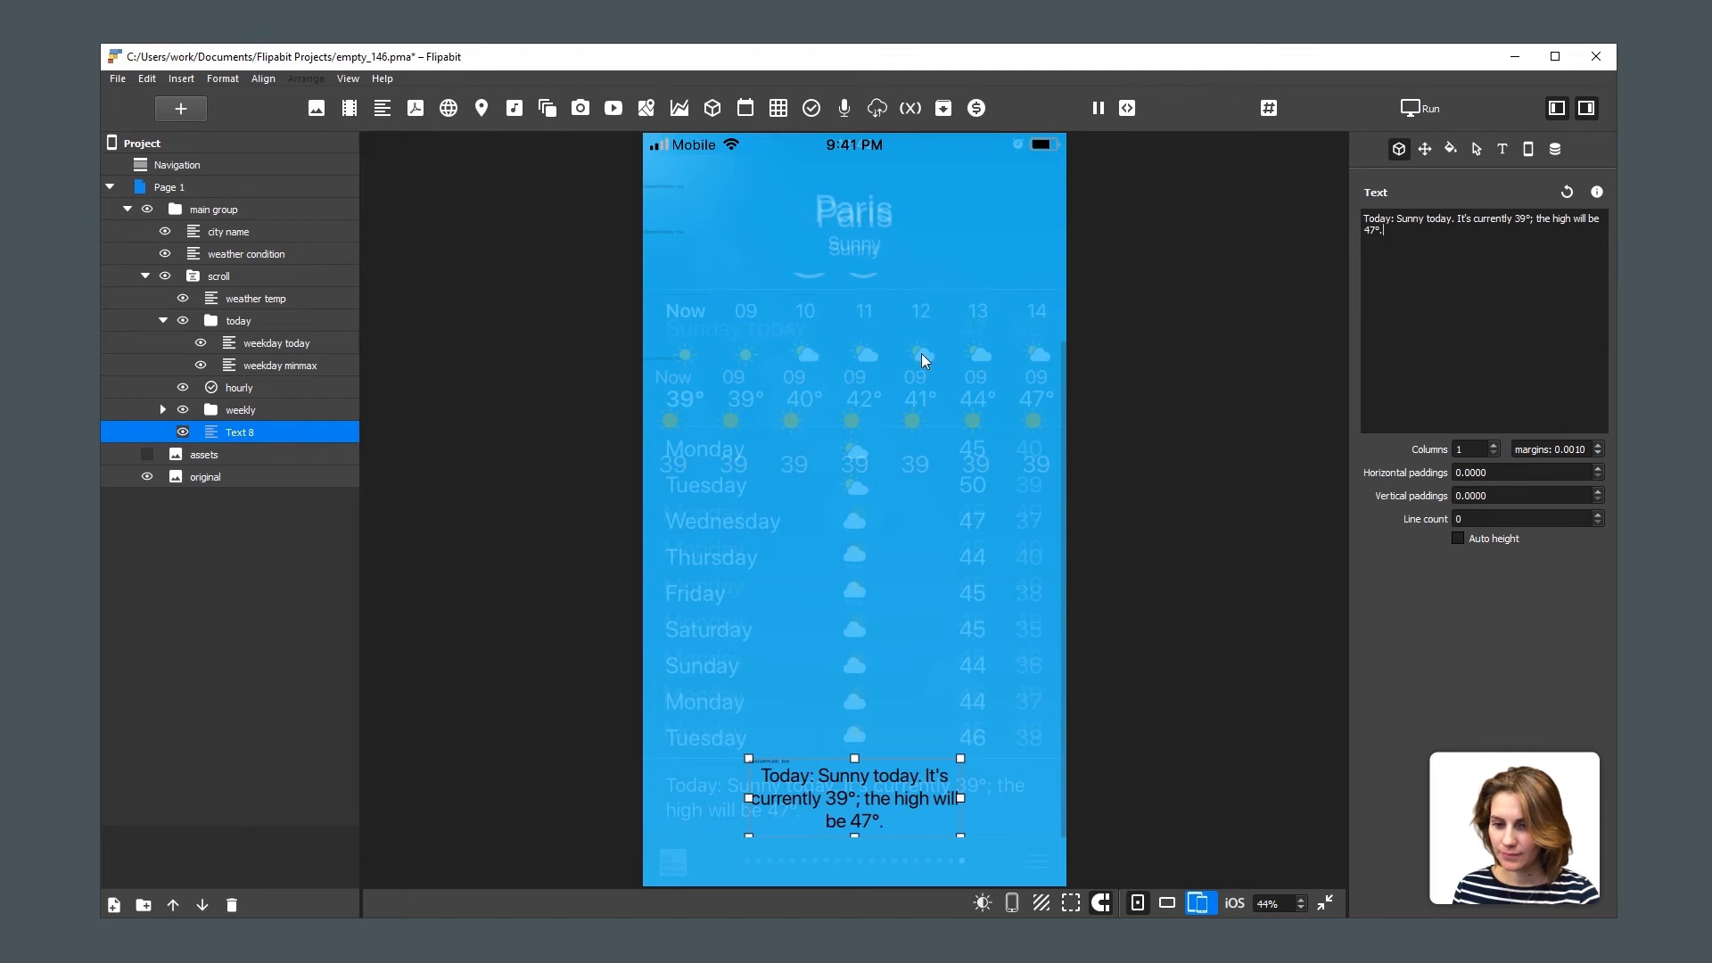
pyautogui.click(268, 82)
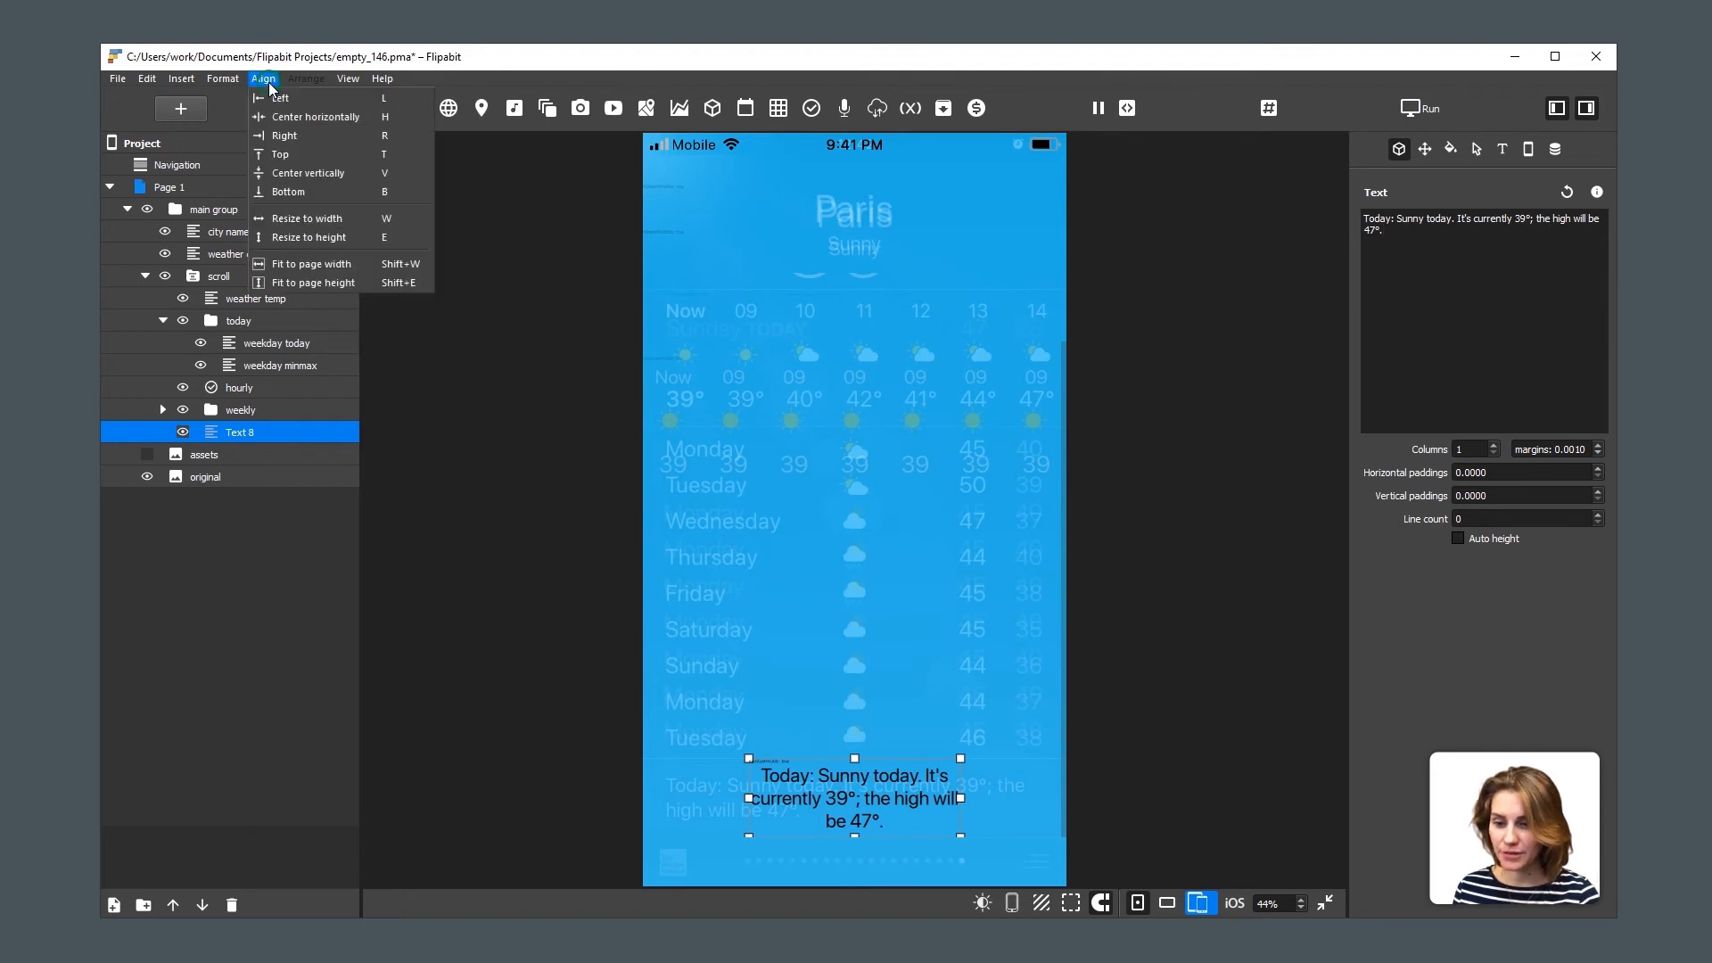
pyautogui.click(303, 217)
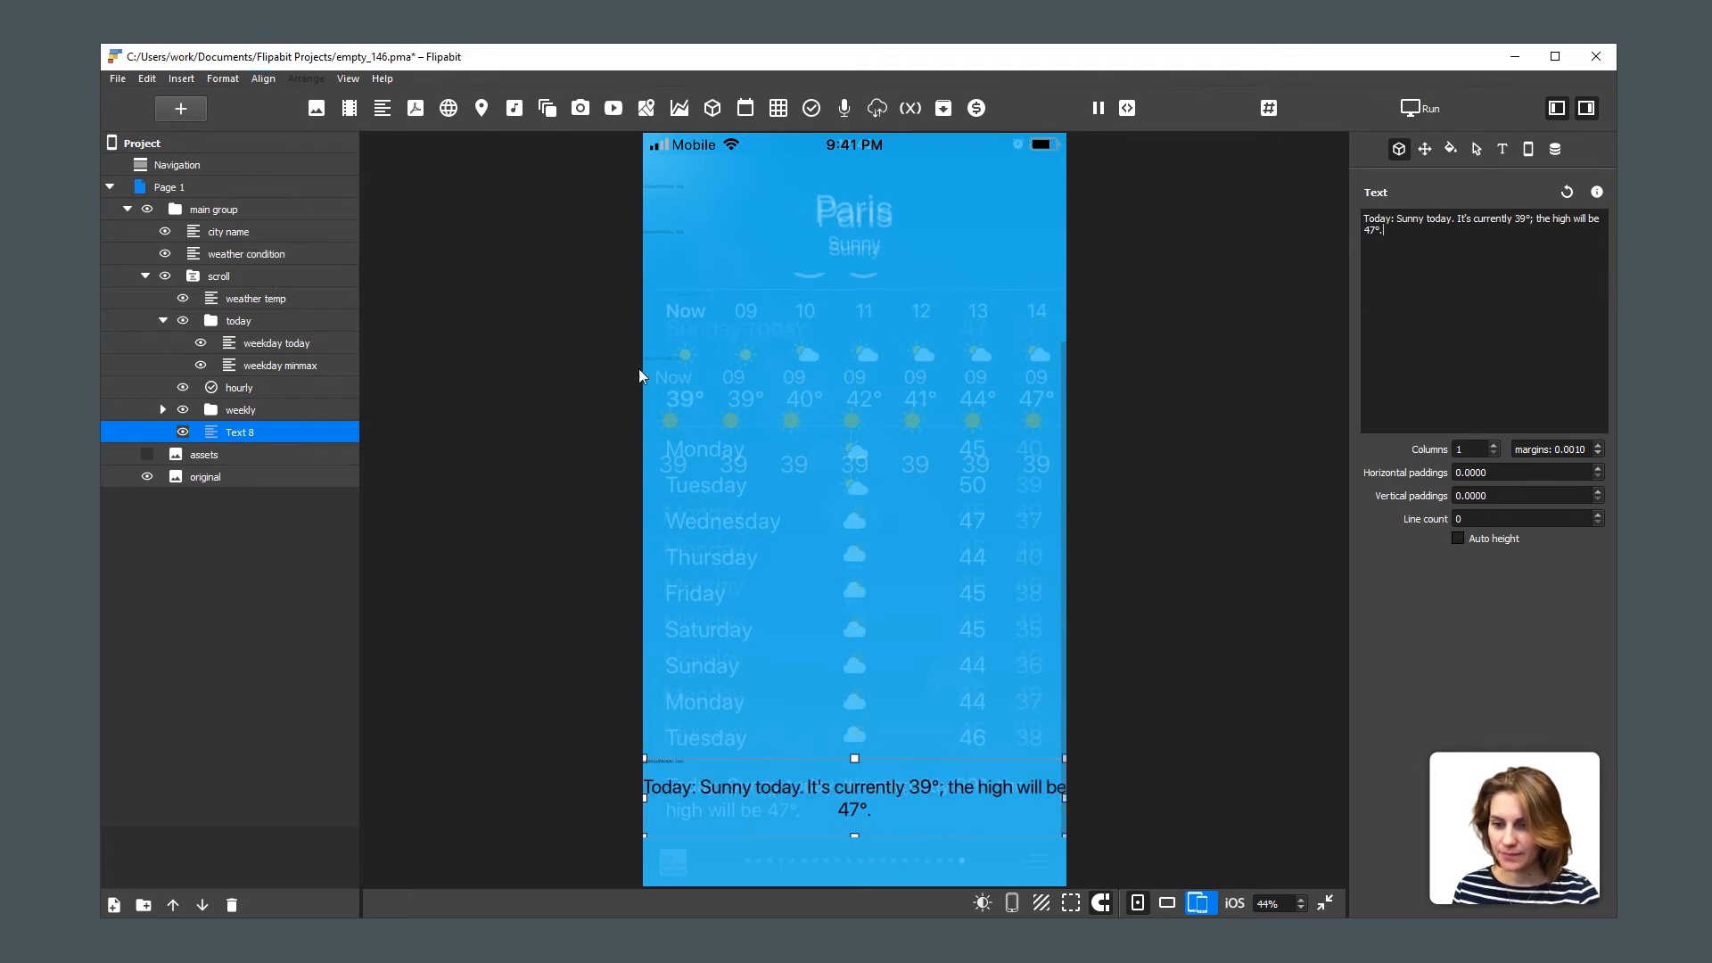
# Set the summary text's font colour to white (#ffffff).
pyautogui.click(1502, 148)
pyautogui.click(1451, 282)
pyautogui.moveTo(1207, 353); pyautogui.dragTo(1012, 230)
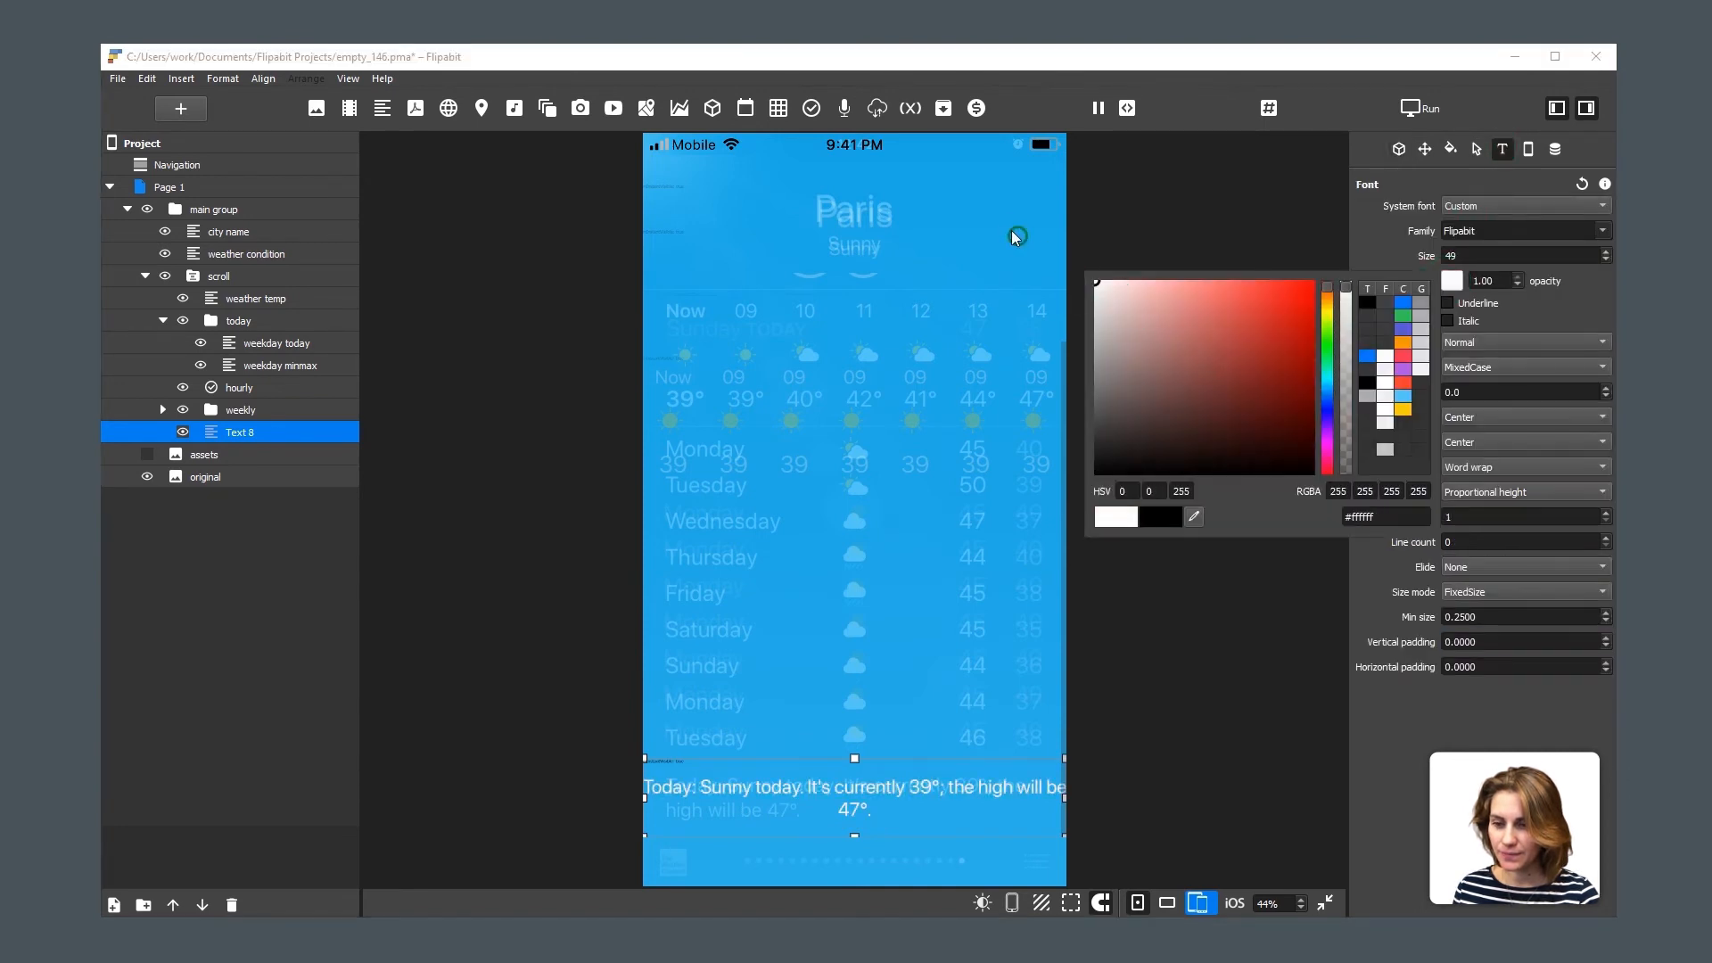
# Give the summary text a horizontal padding of 0.019 and align it horizontally to the left.
pyautogui.click(1499, 665)
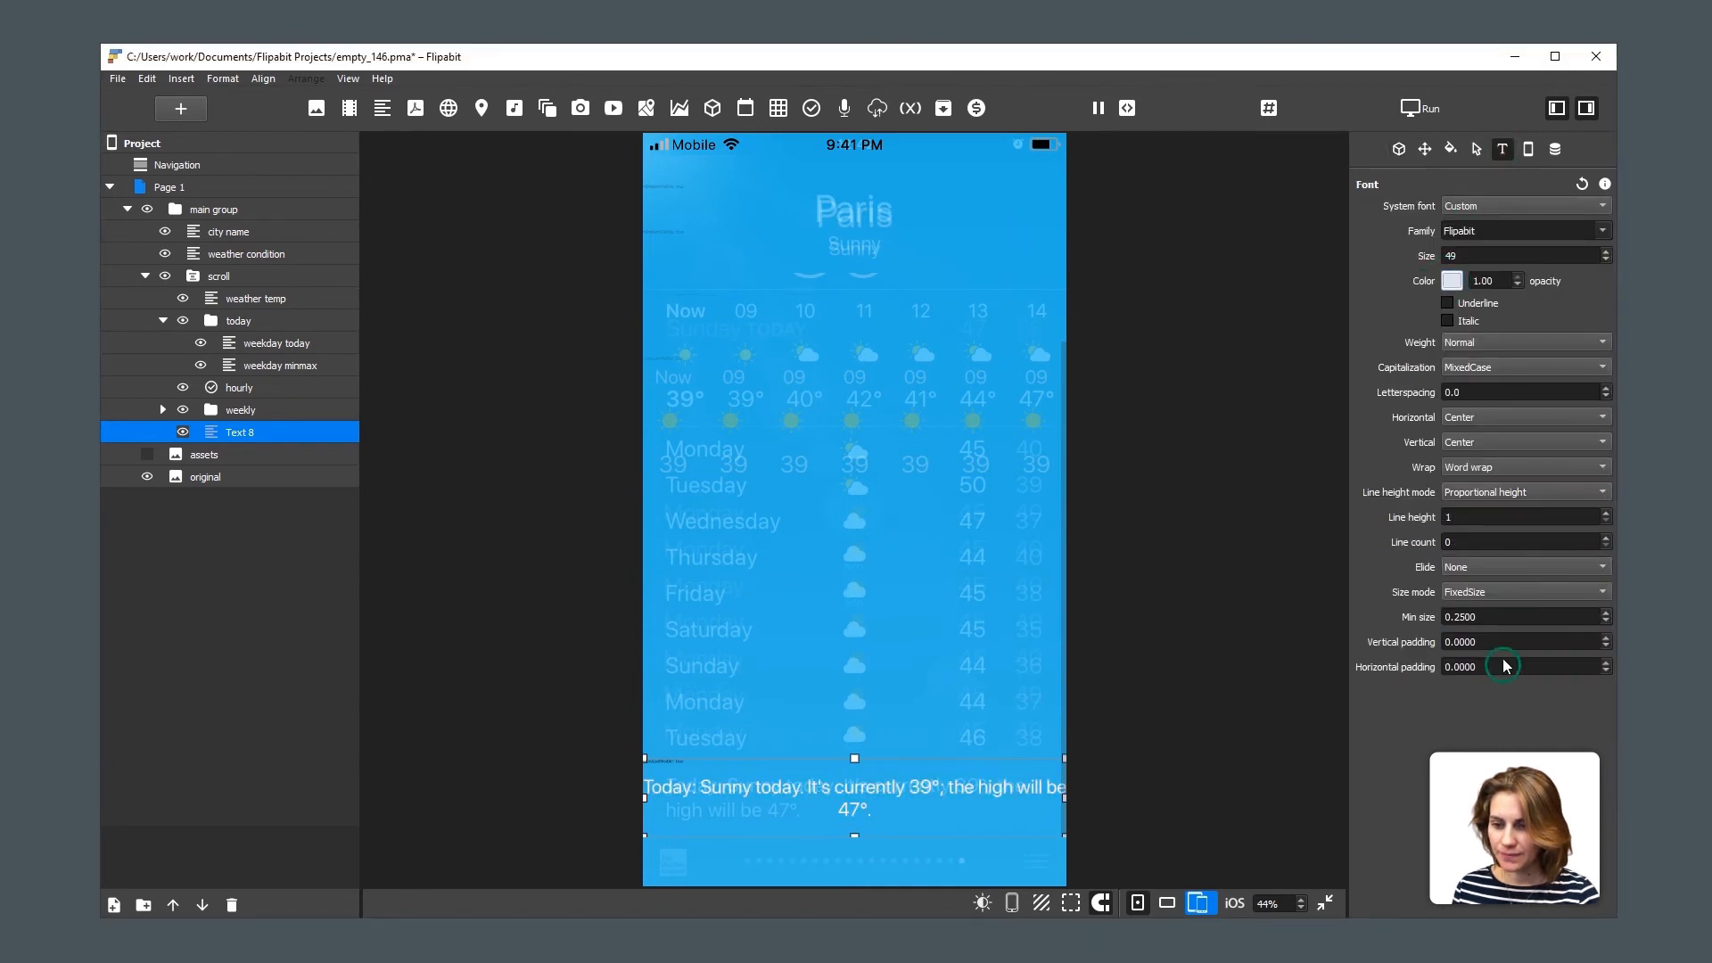
pyautogui.click(1499, 666)
pyautogui.scroll(3, 1500, 666)
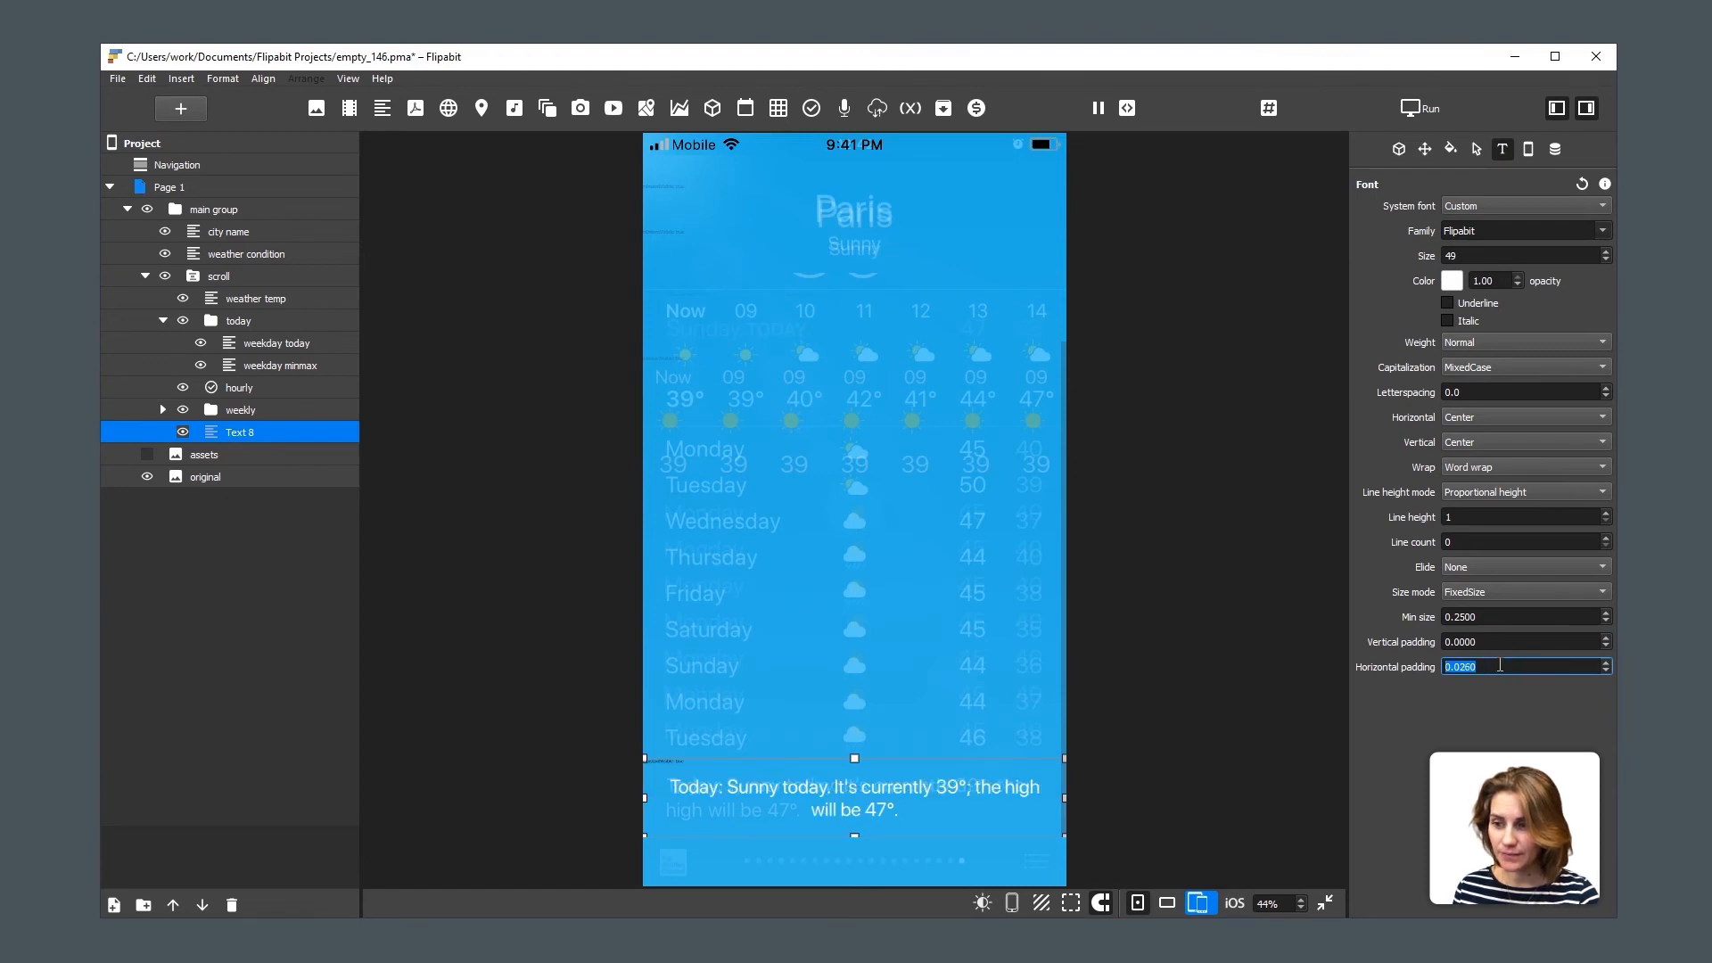
pyautogui.scroll(-3, 1499, 665)
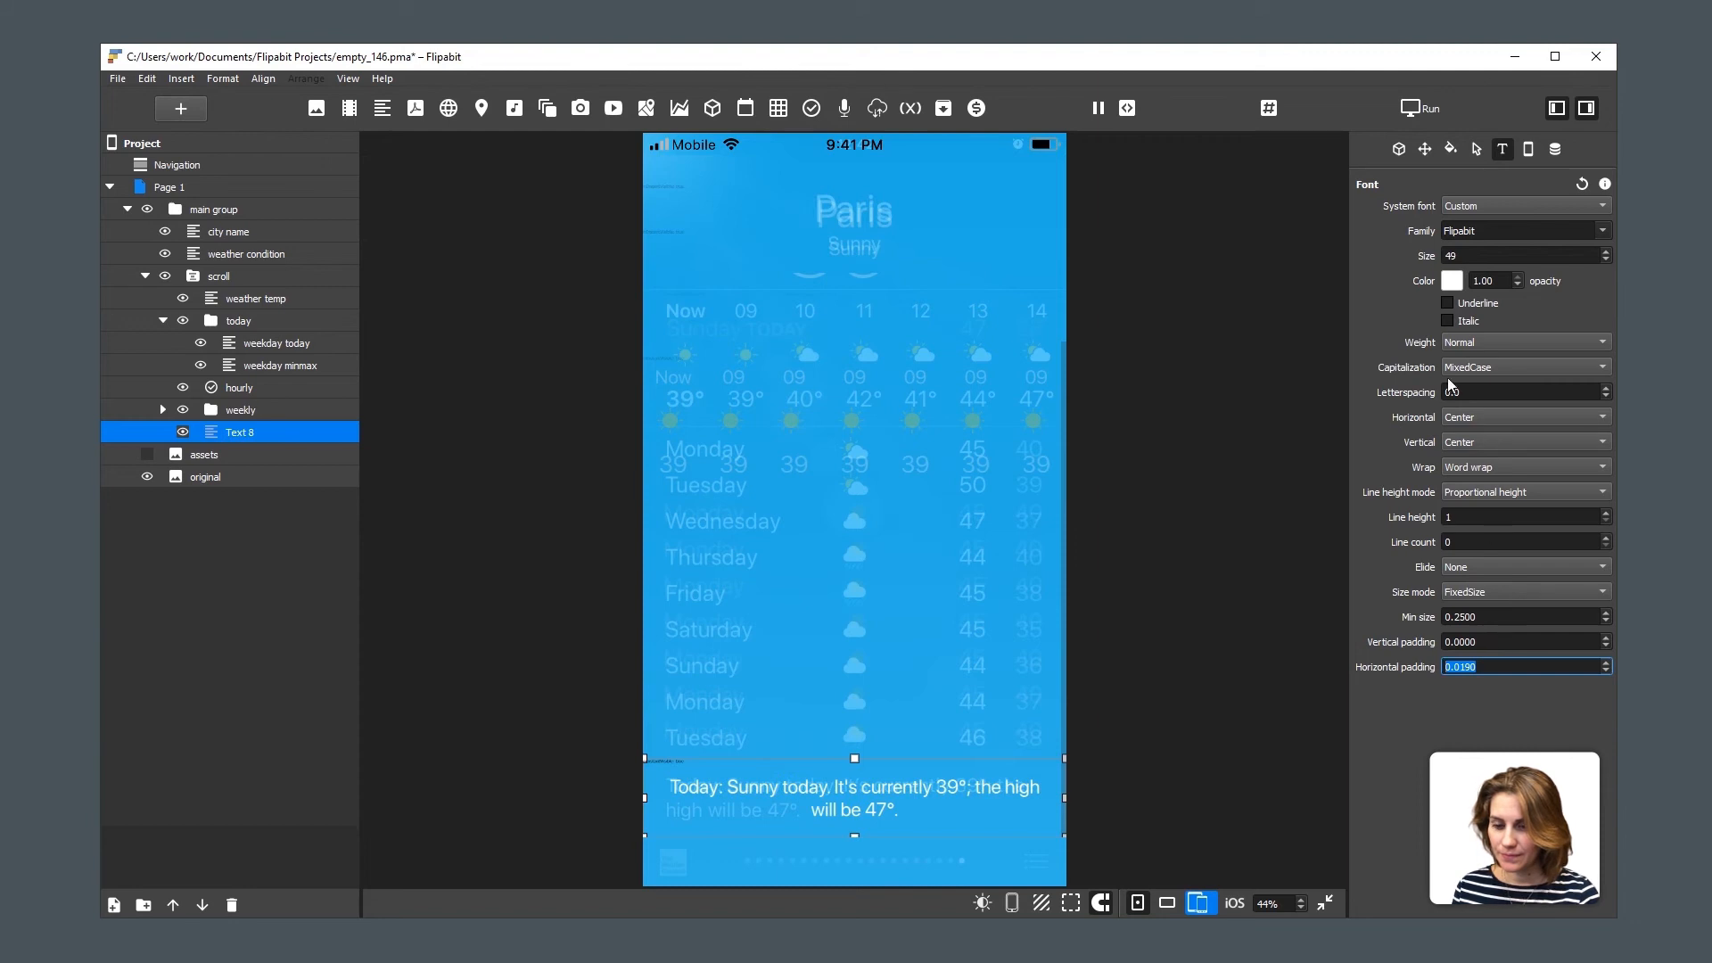
pyautogui.click(1483, 258)
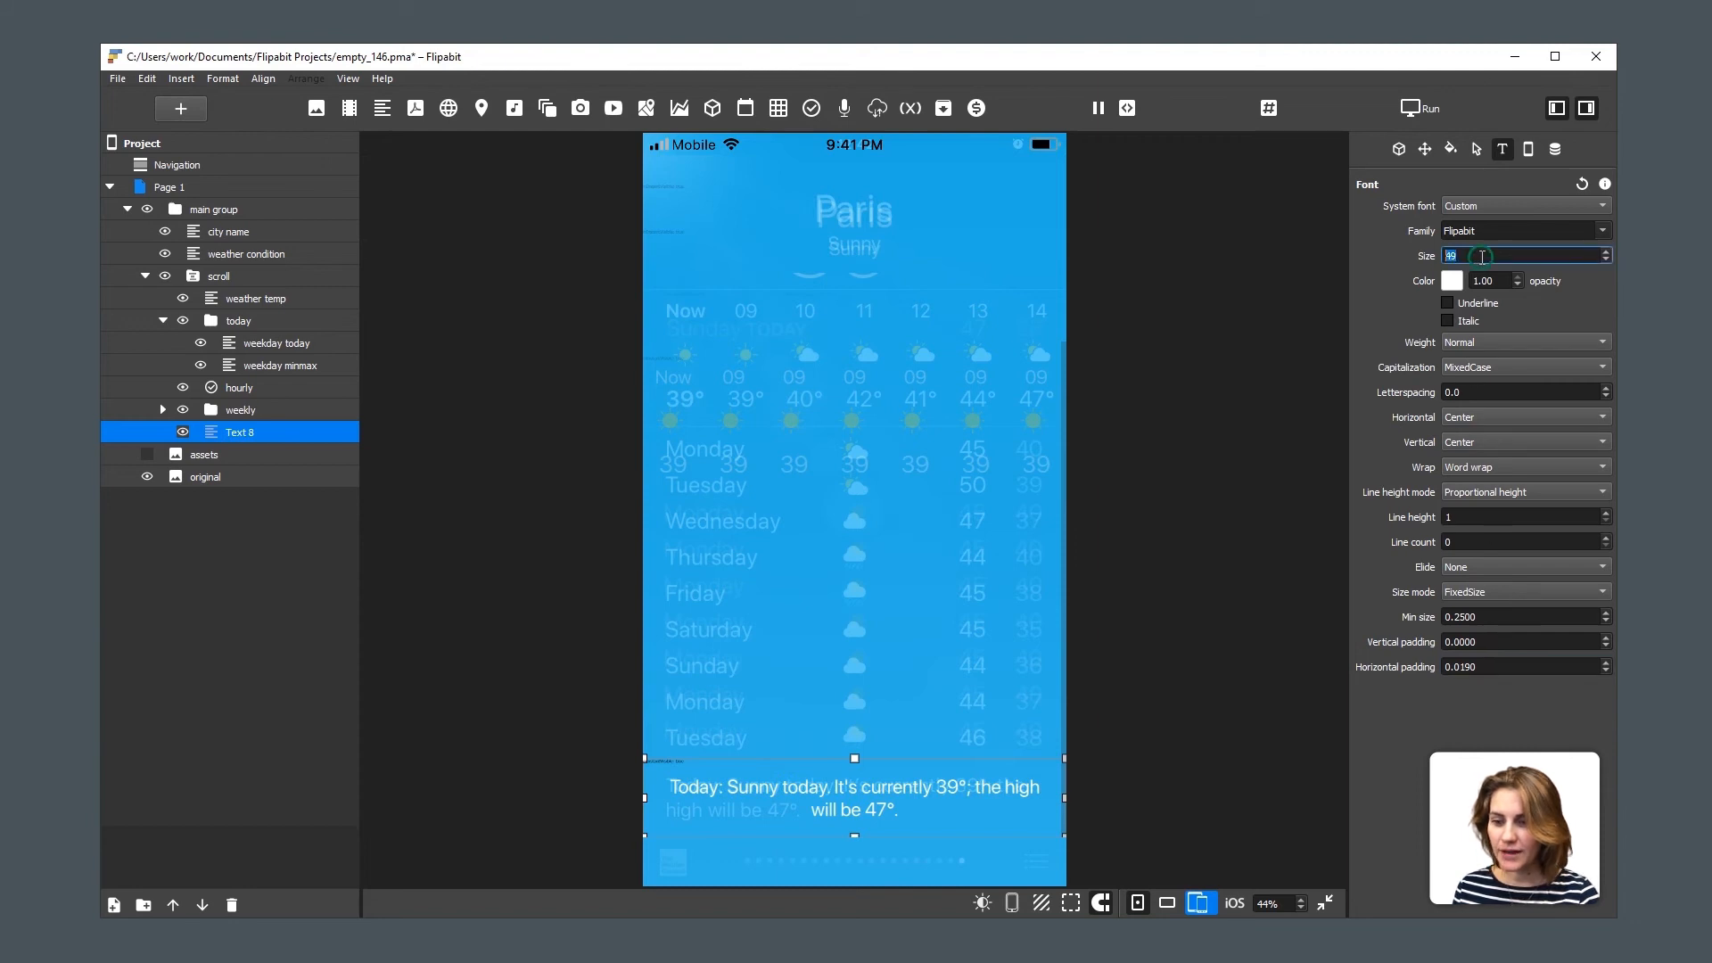
pyautogui.click(1475, 417)
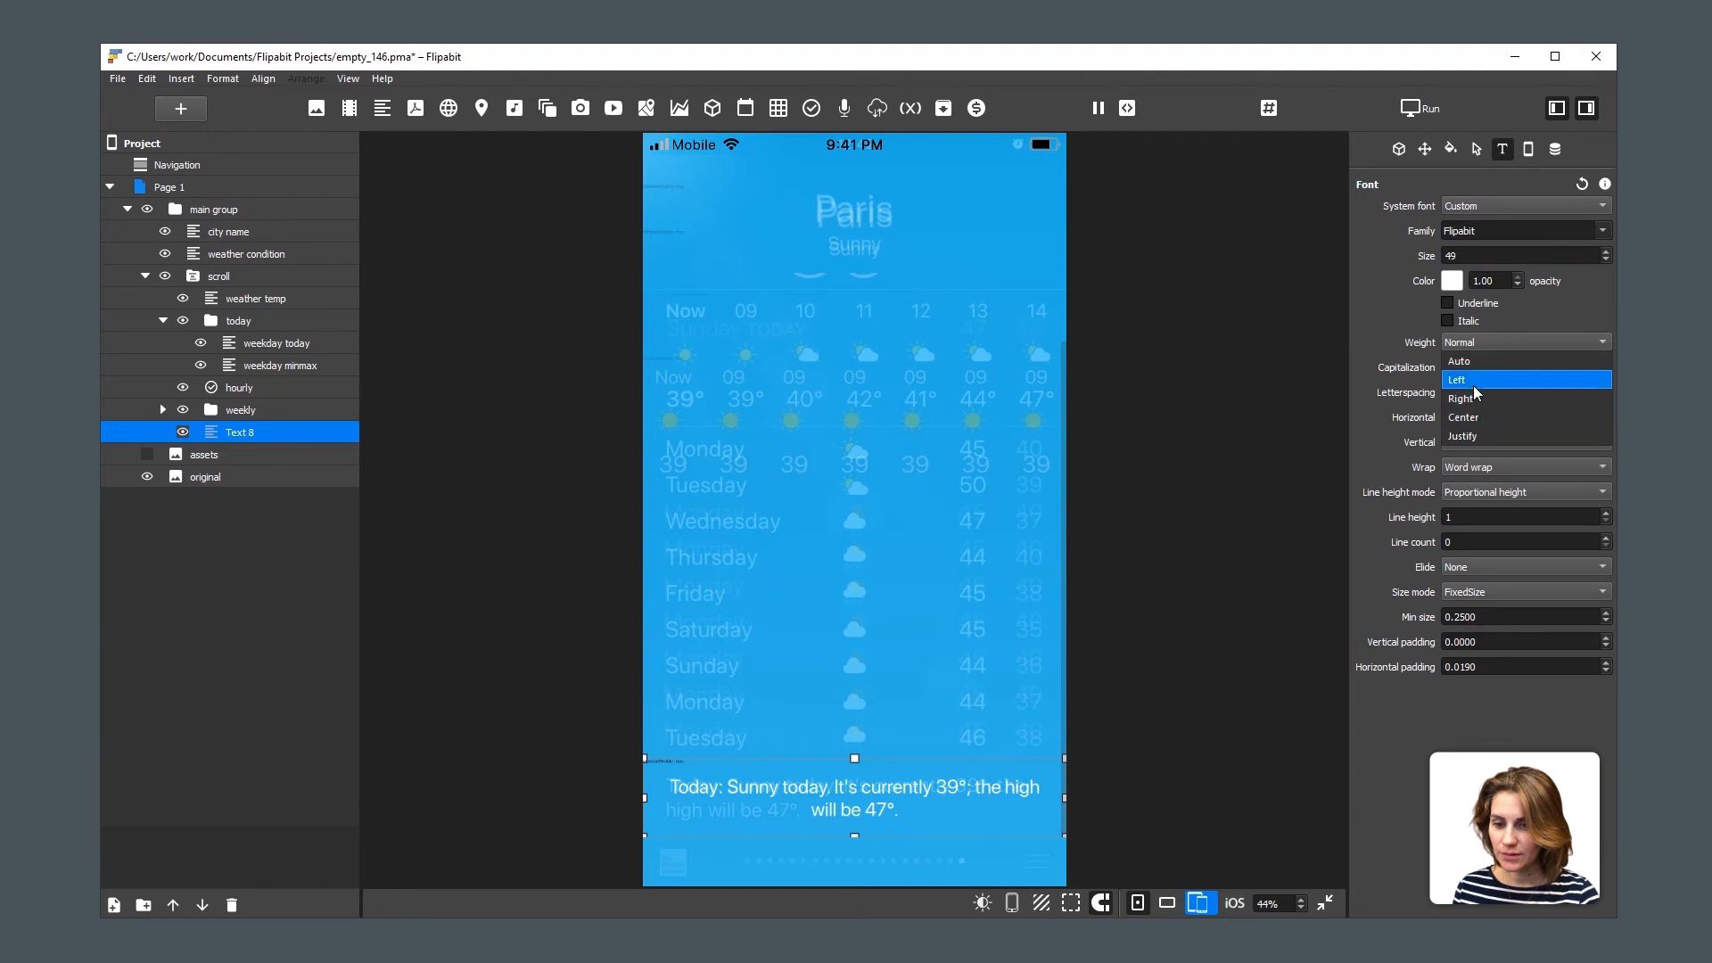
pyautogui.click(1475, 386)
# Set the summary text's horizontal padding to 0.03 and its font size to 52 to match the reference image.
pyautogui.click(1495, 665)
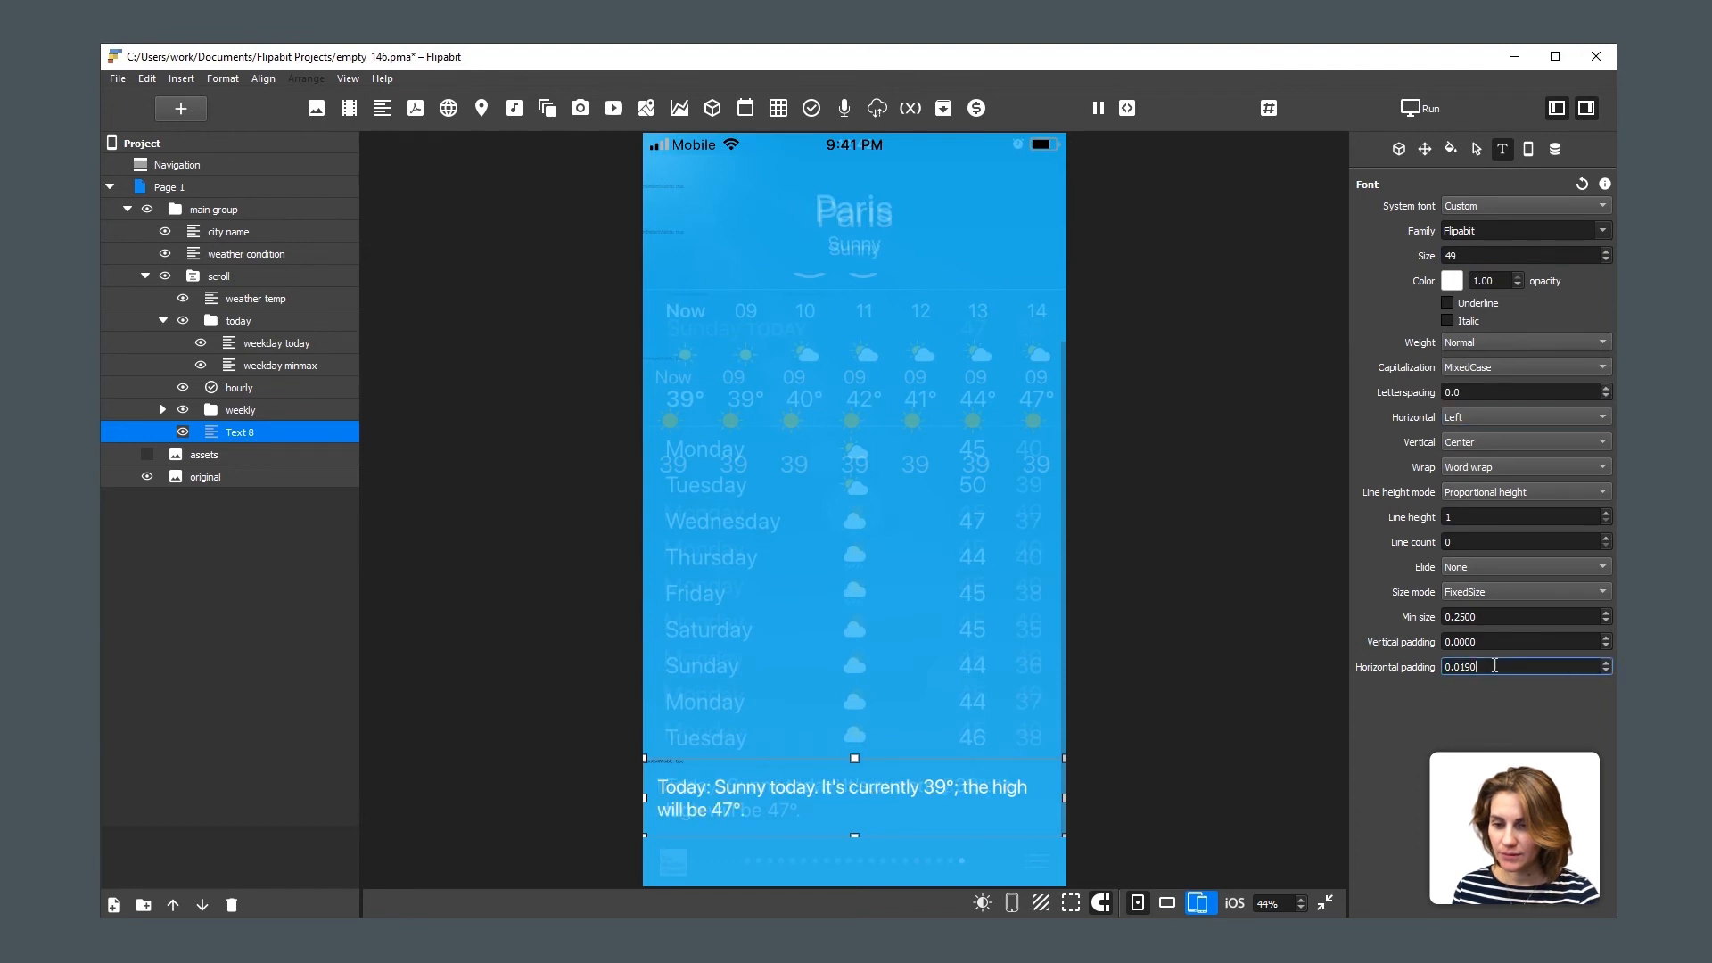
pyautogui.scroll(4, 1494, 666)
pyautogui.scroll(7, 1494, 666)
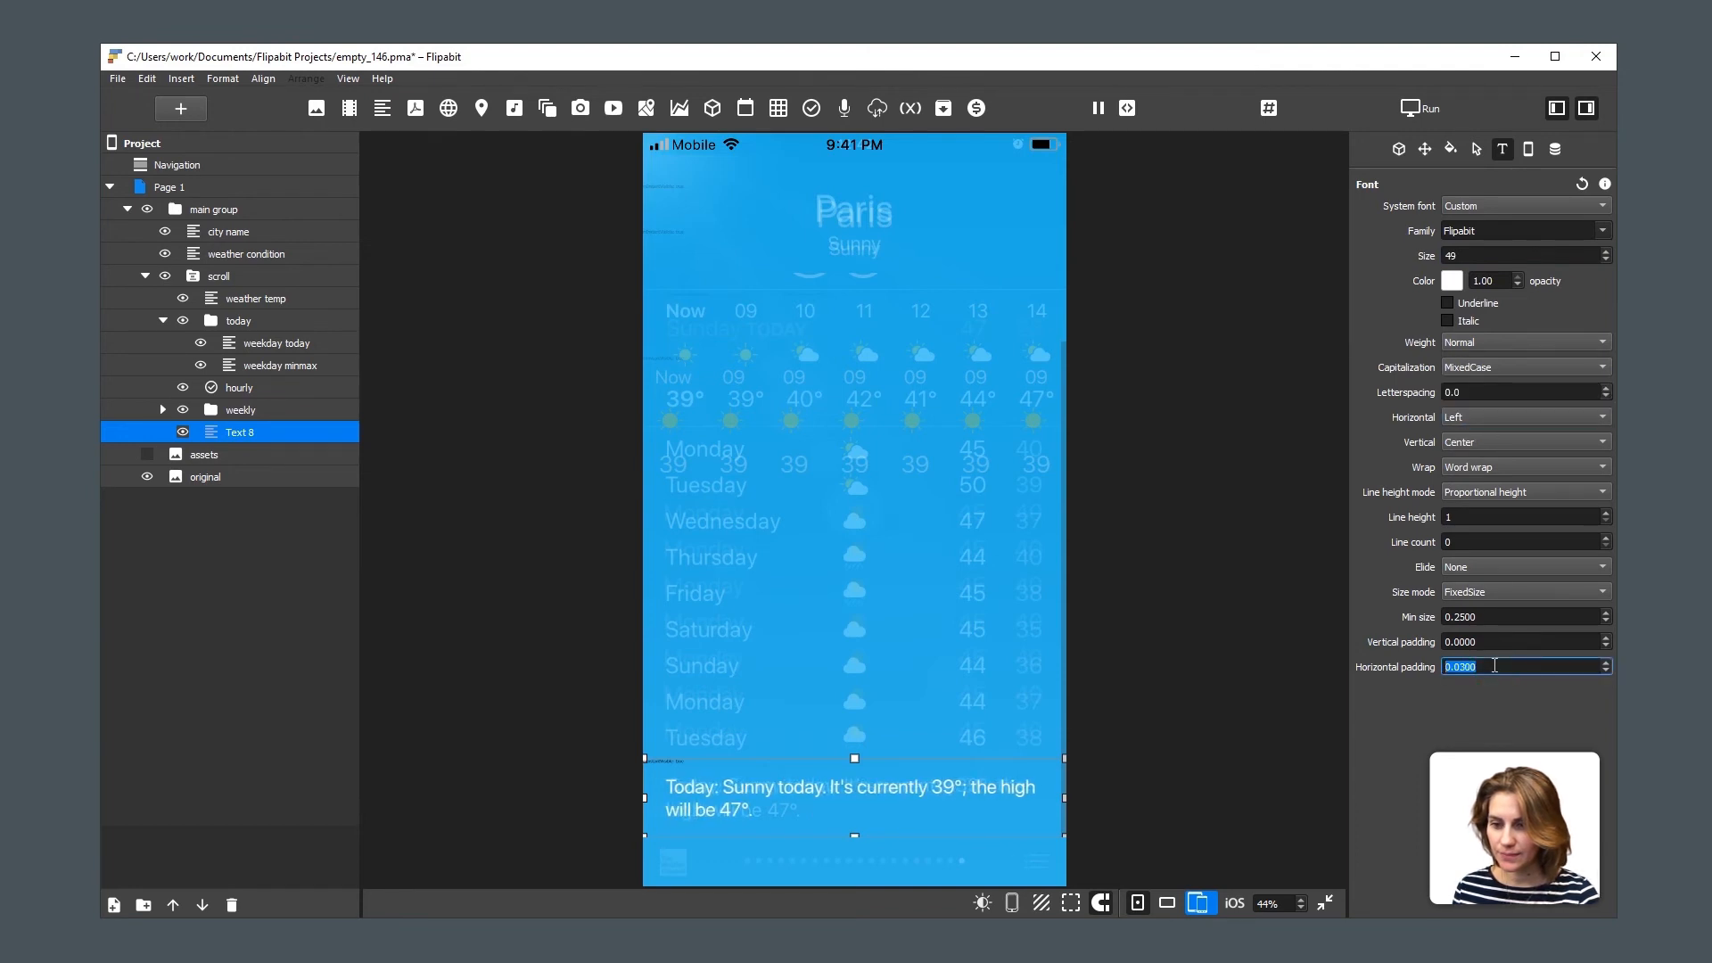
pyautogui.click(1483, 256)
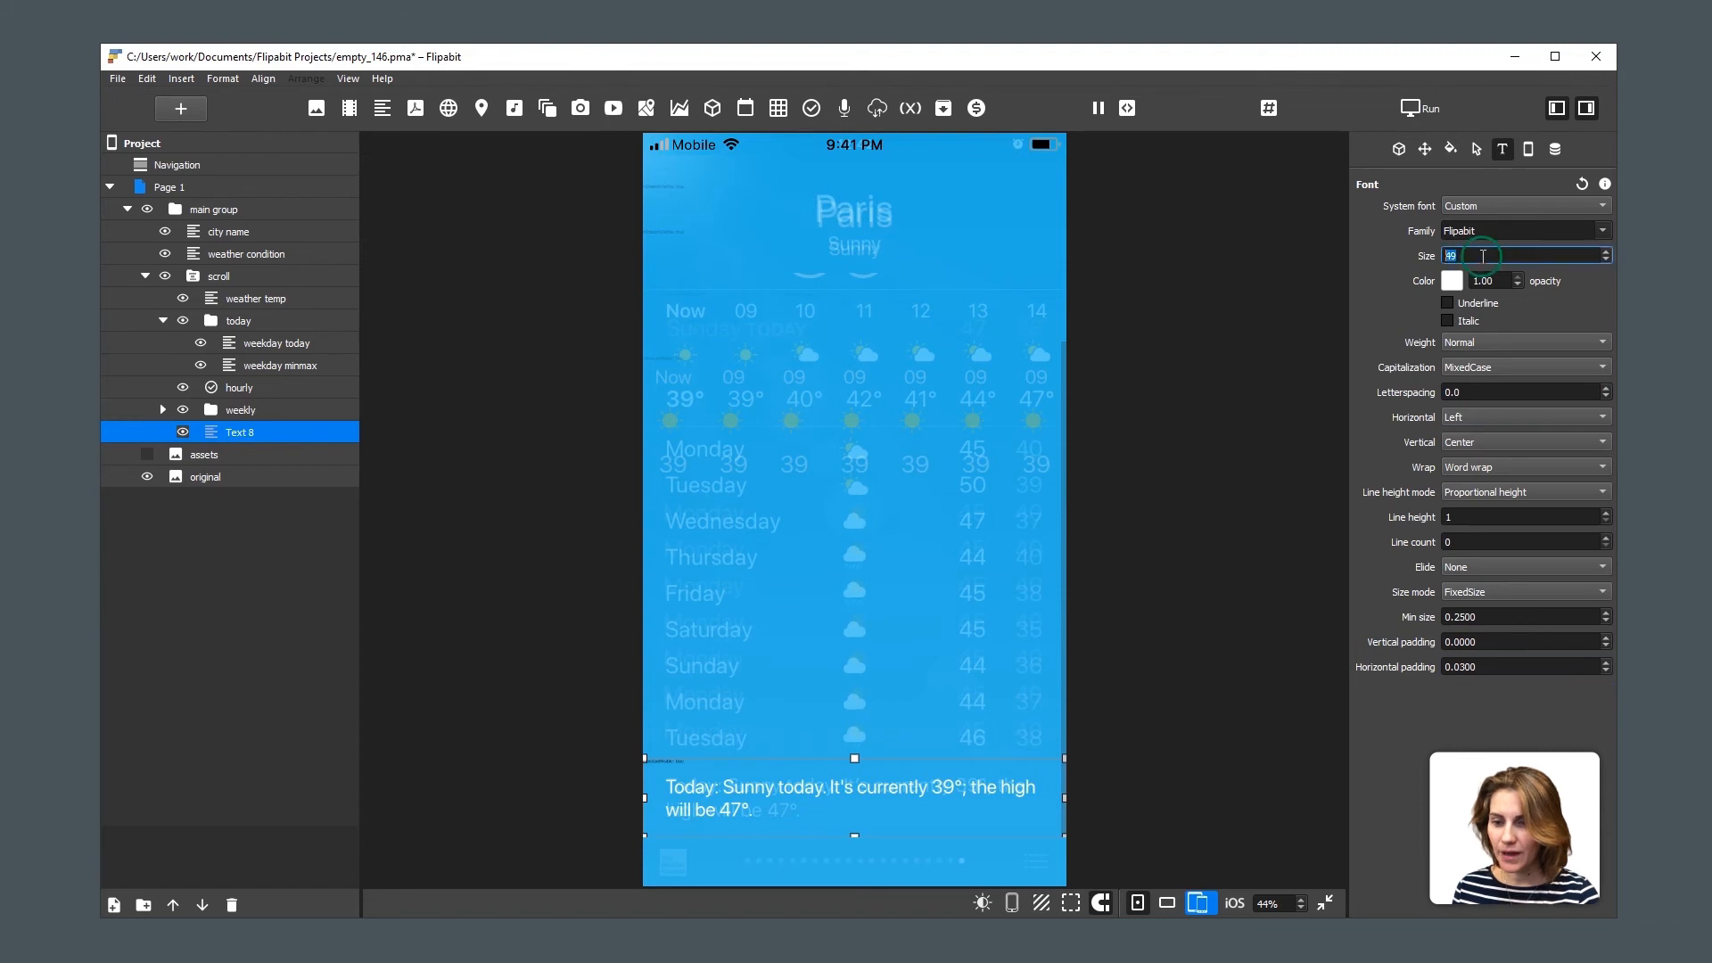
pyautogui.scroll(3, 1483, 257)
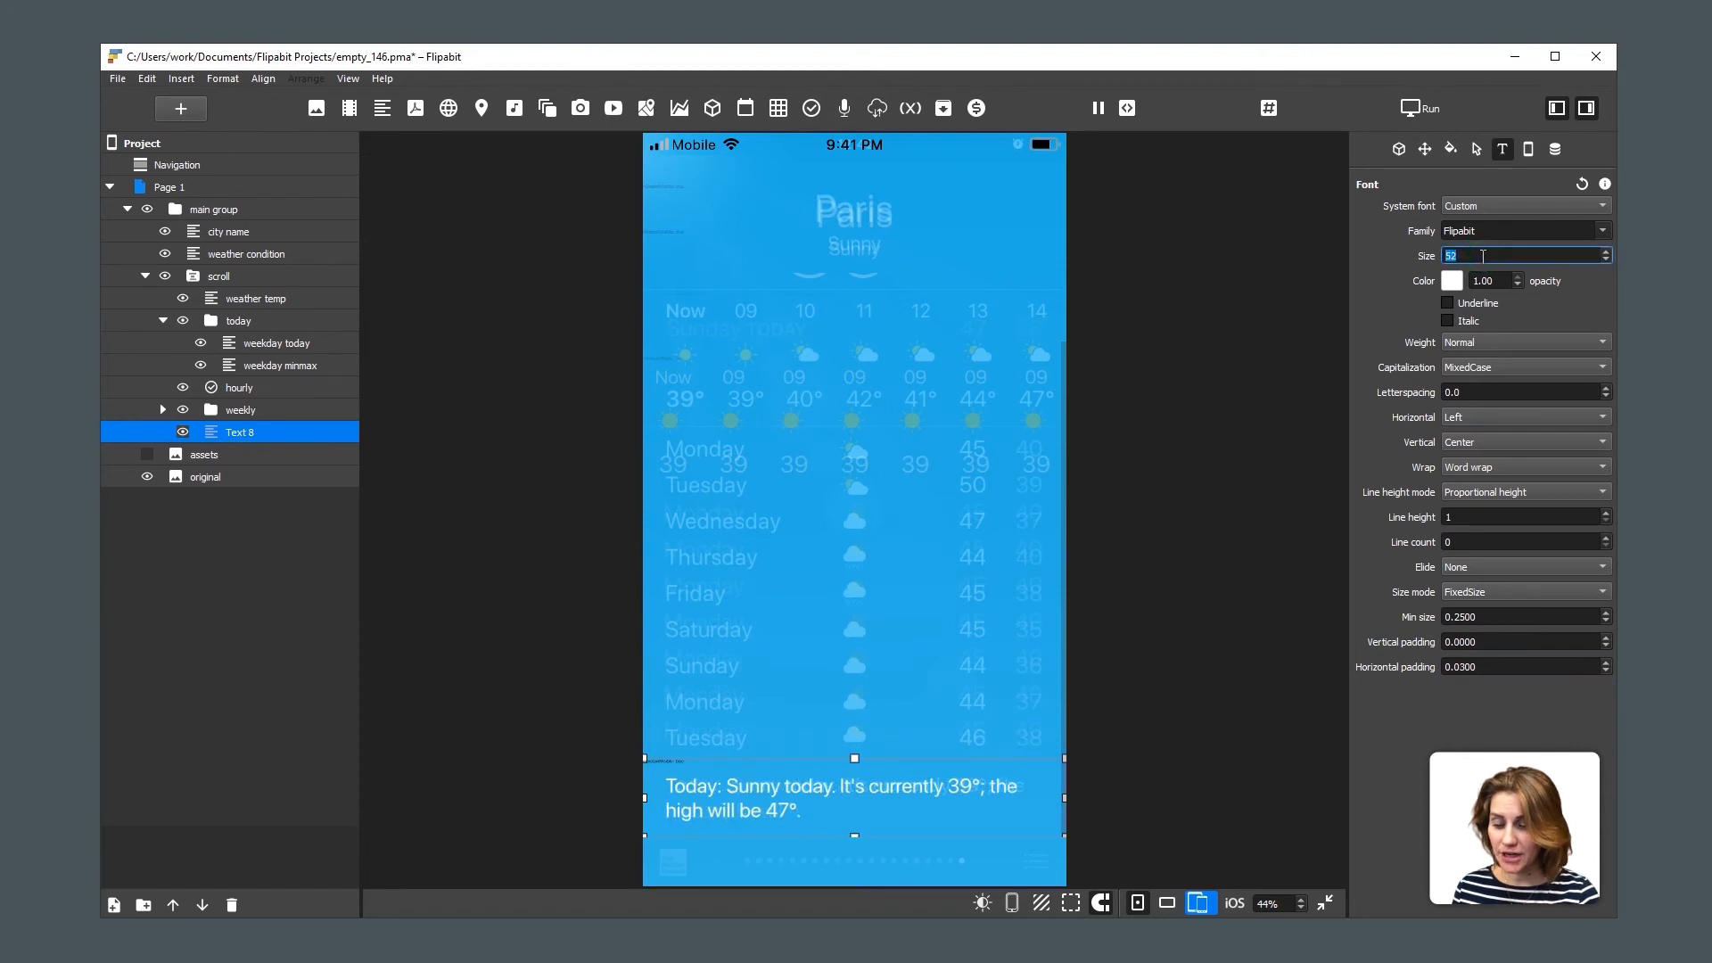
# Give the summary text a white border colour with top and bottom border widths of 1.
pyautogui.click(1452, 150)
pyautogui.click(1444, 261)
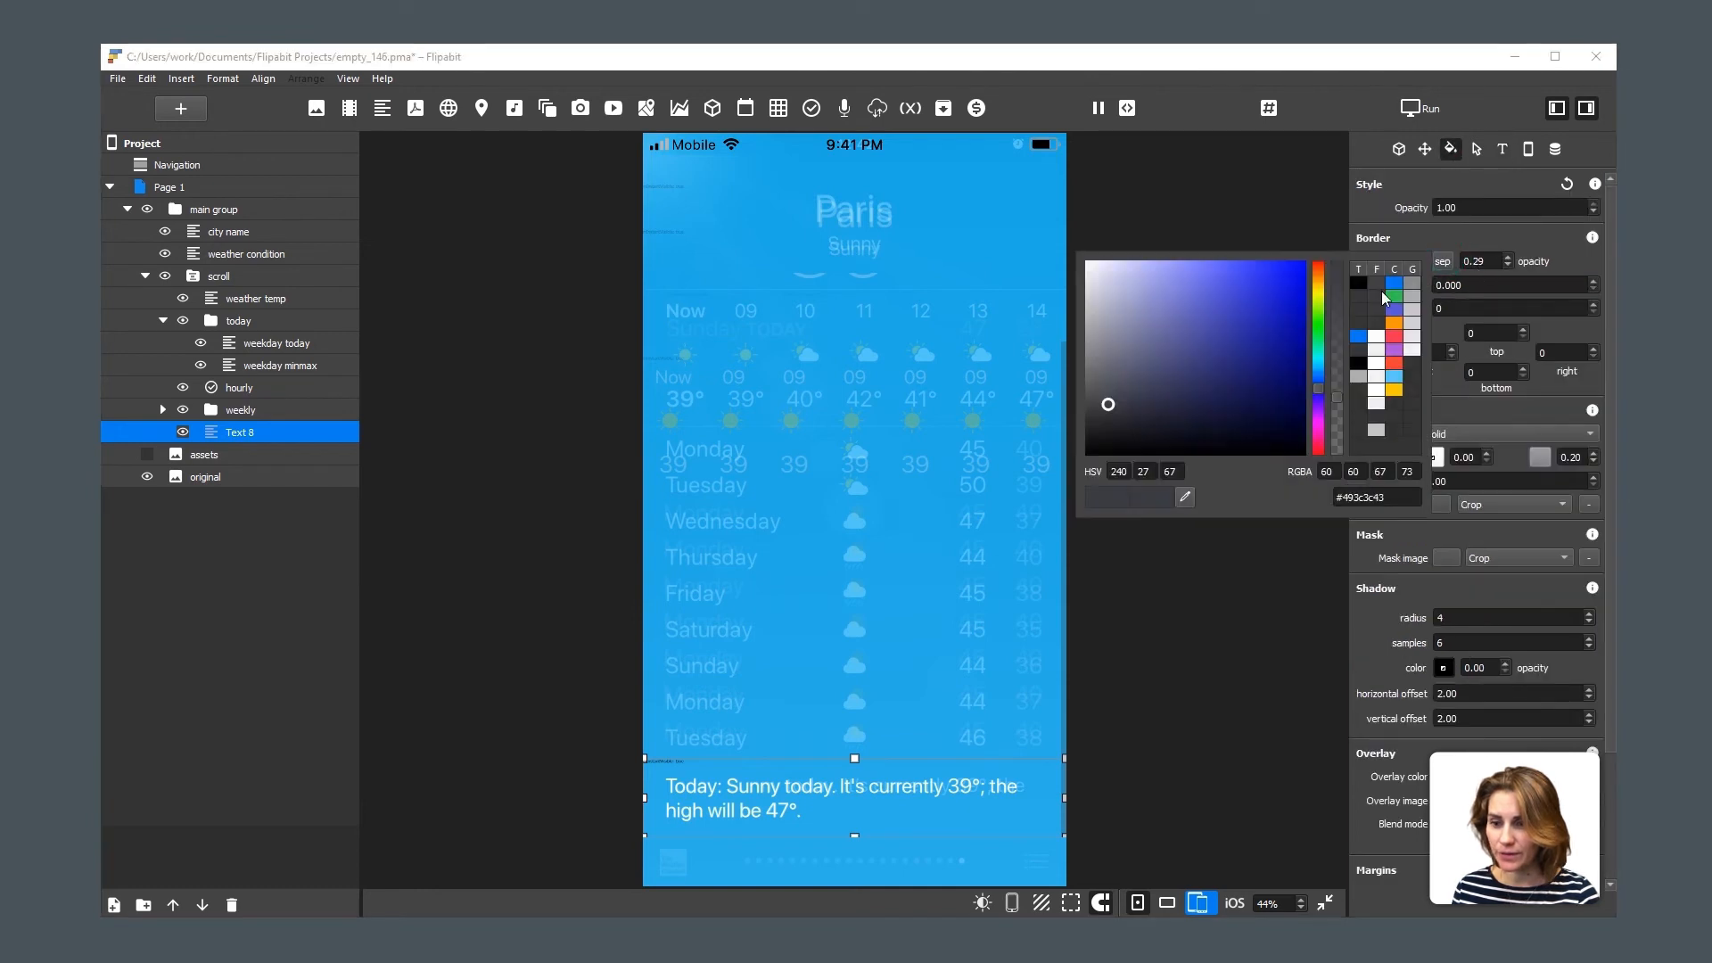
pyautogui.click(1482, 332)
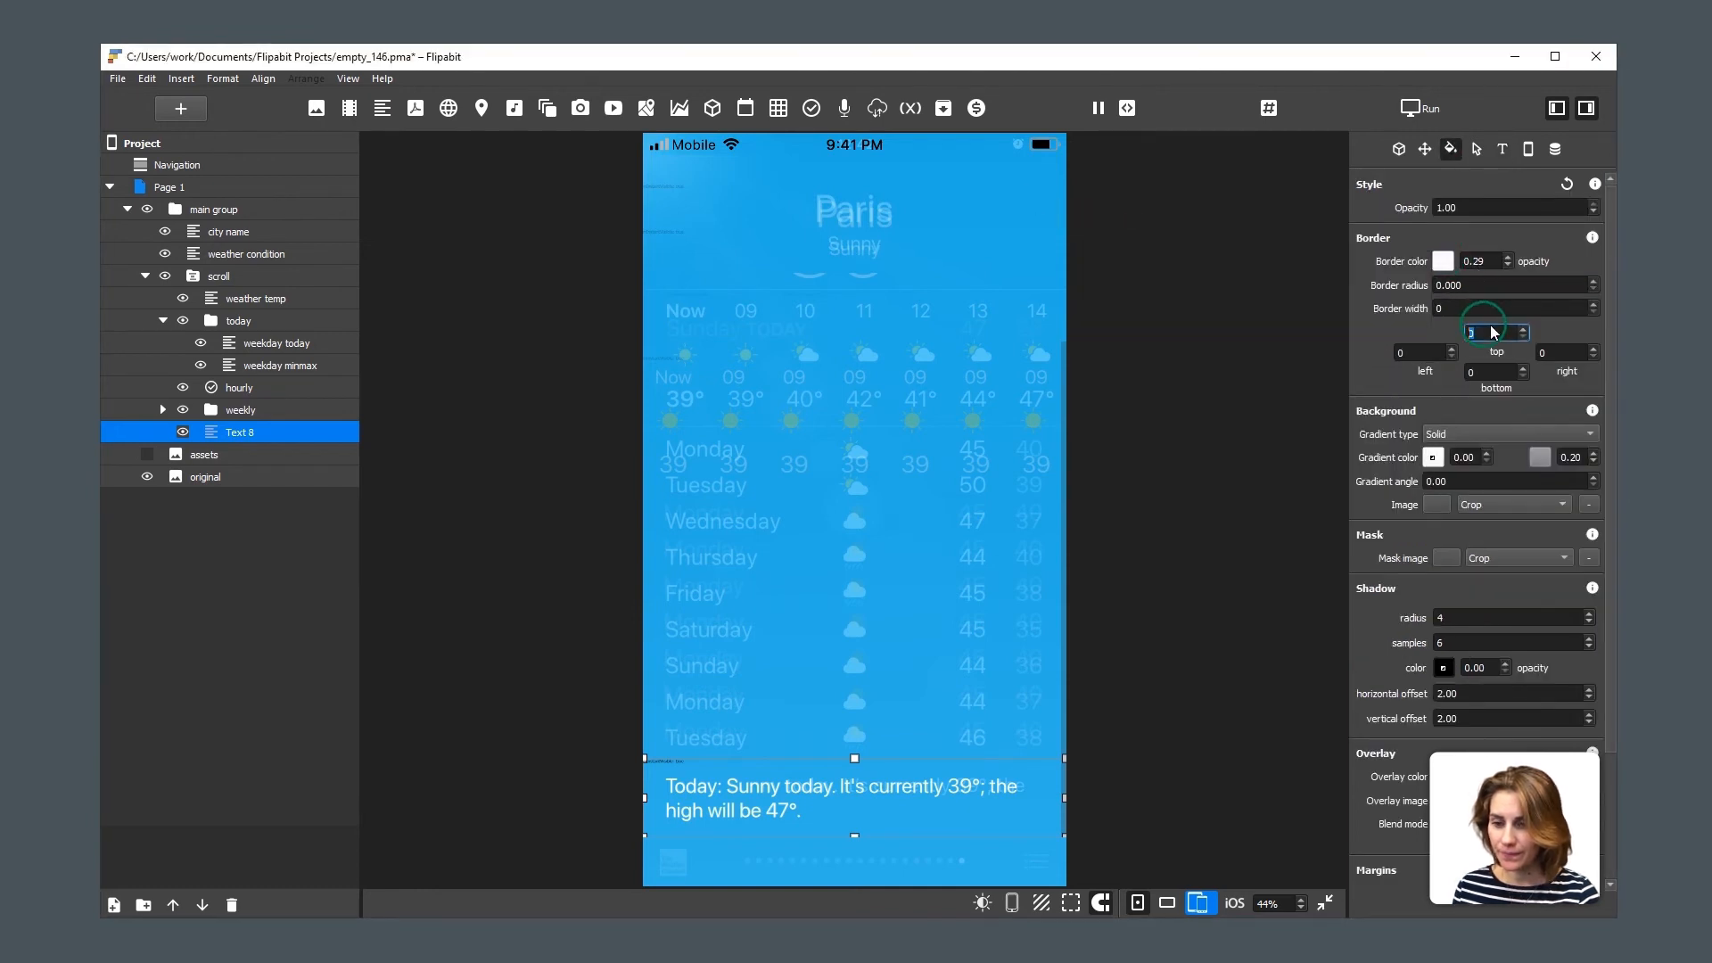
pyautogui.write('1')
pyautogui.click(1501, 370)
pyautogui.write('1')
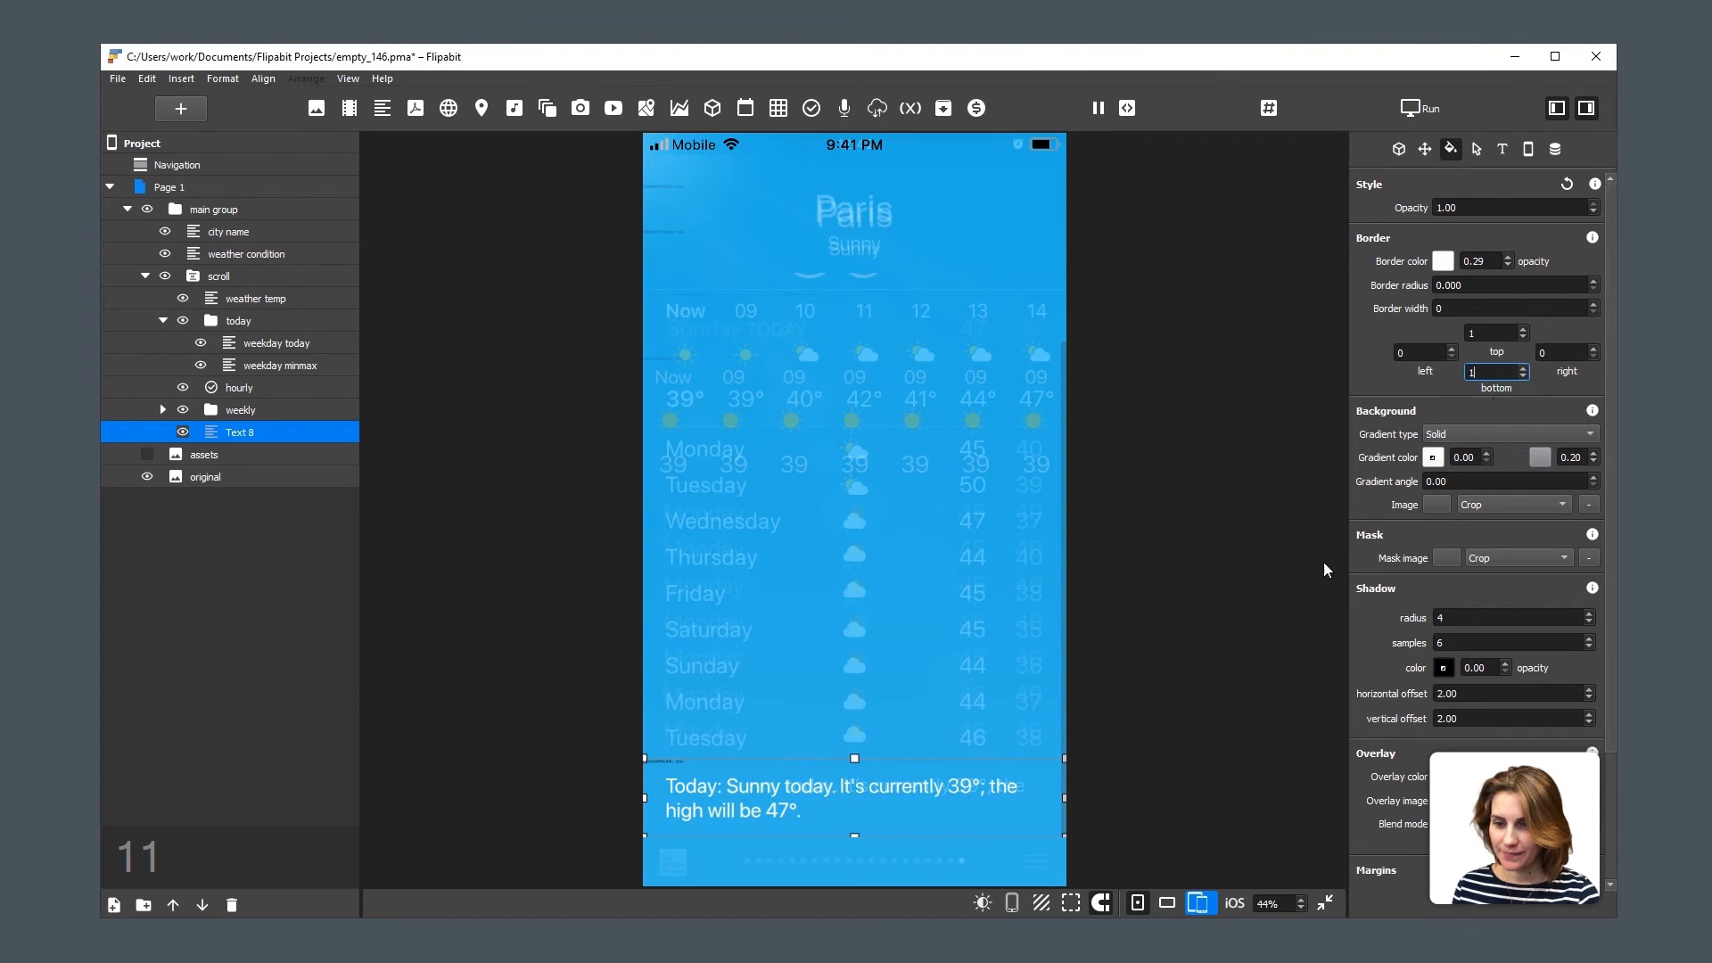
pyautogui.click(1216, 610)
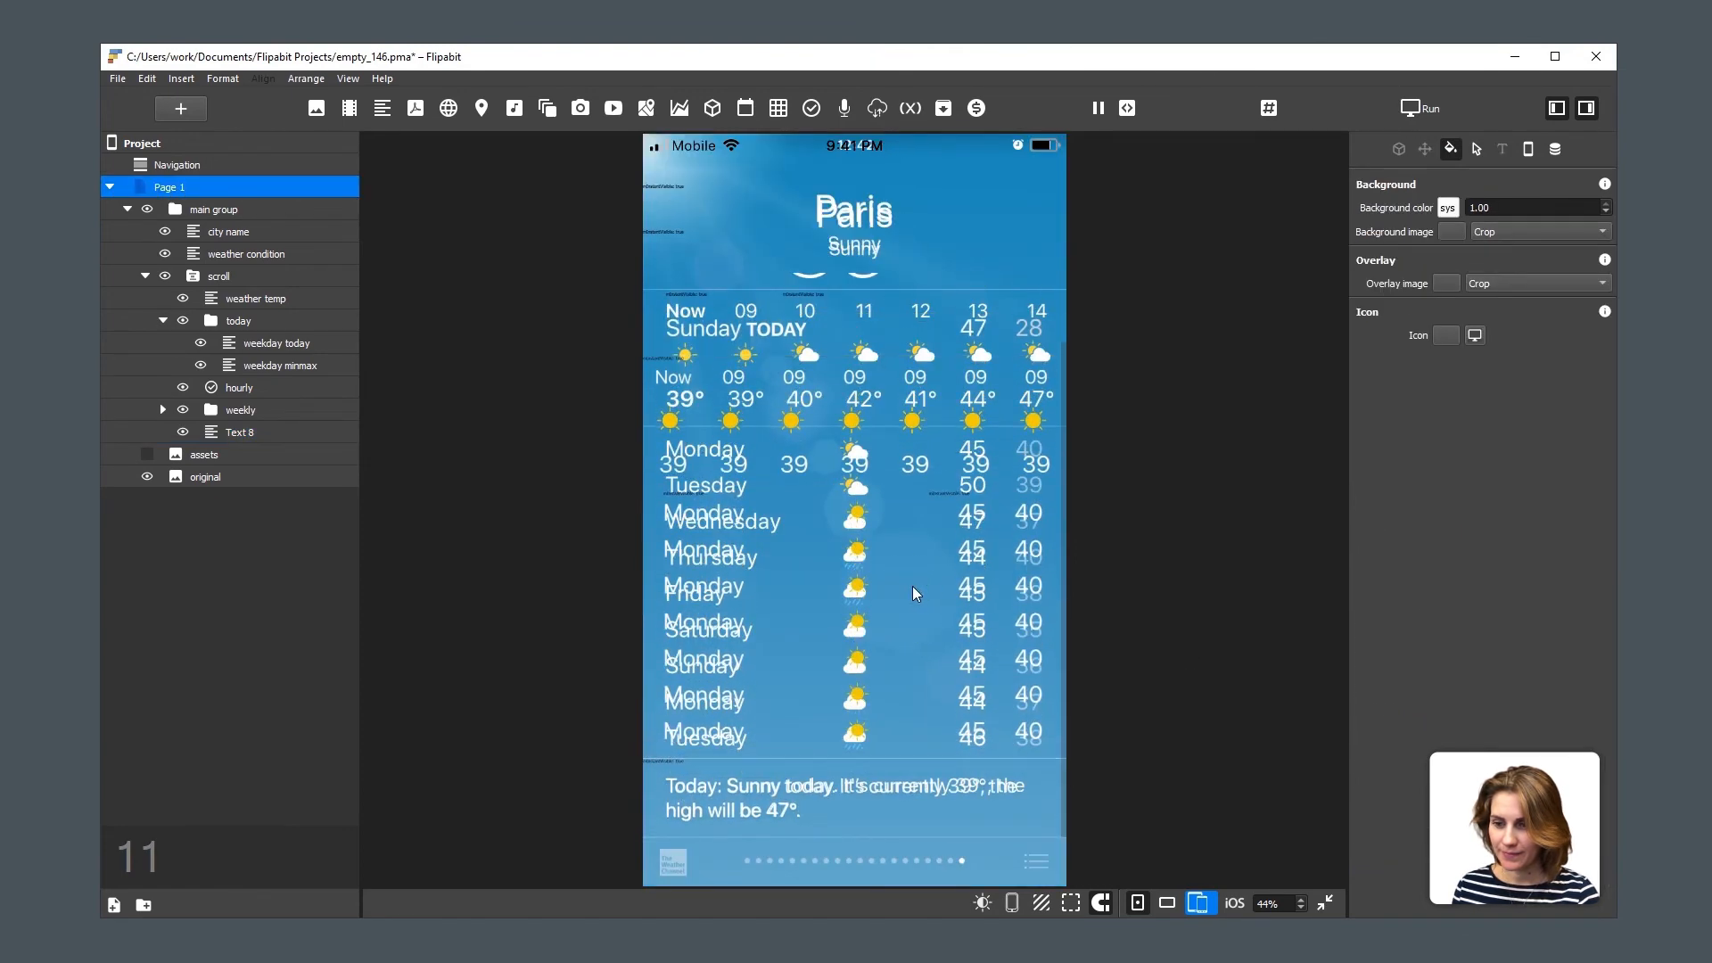
# Temporarily hide the original reference image to inspect the built layout on its own, and show it again.
pyautogui.click(147, 476)
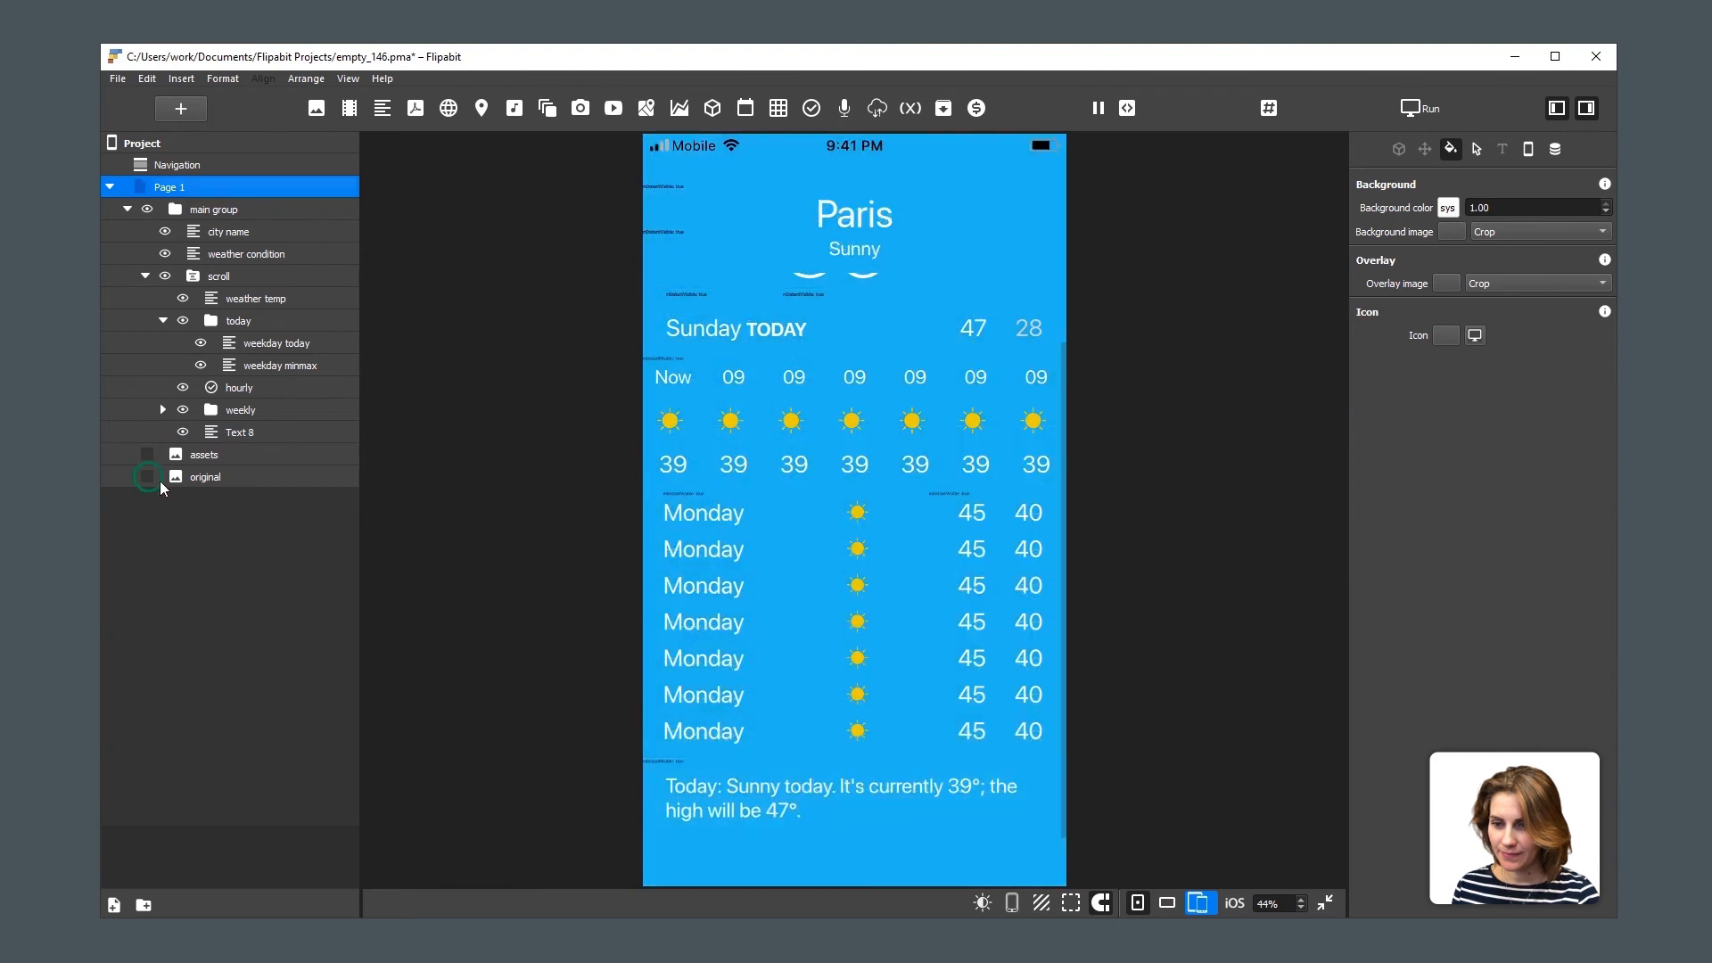
pyautogui.click(760, 623)
pyautogui.moveTo(759, 623); pyautogui.dragTo(832, 603)
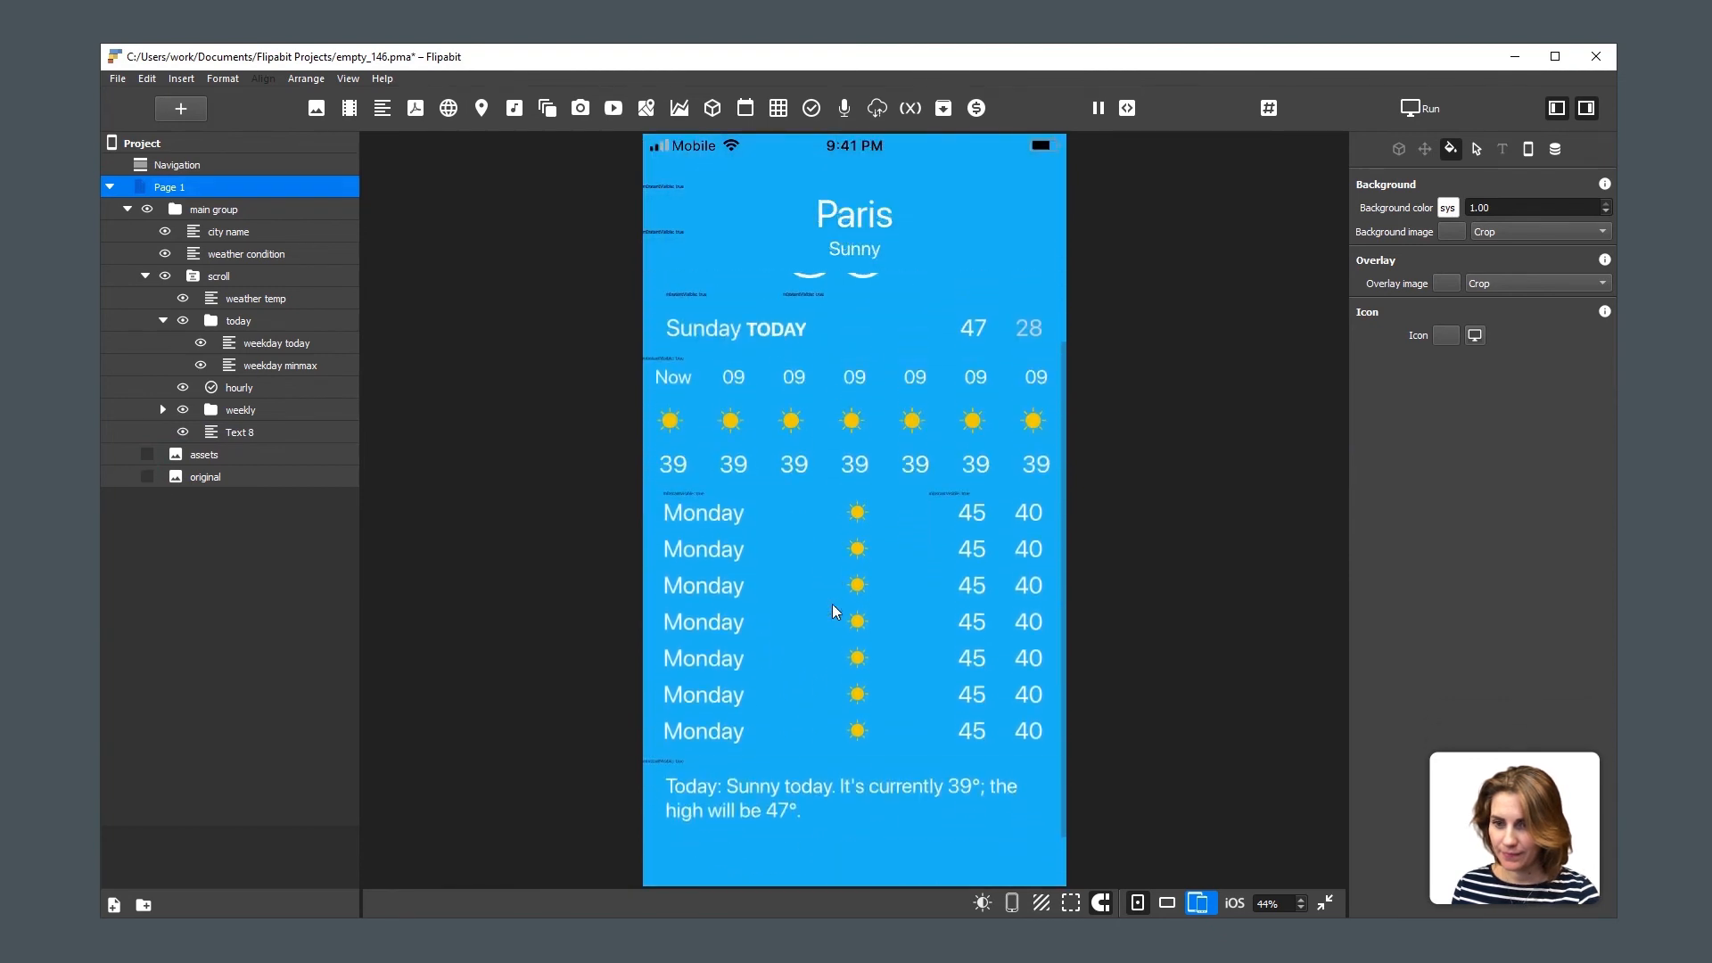
pyautogui.click(149, 477)
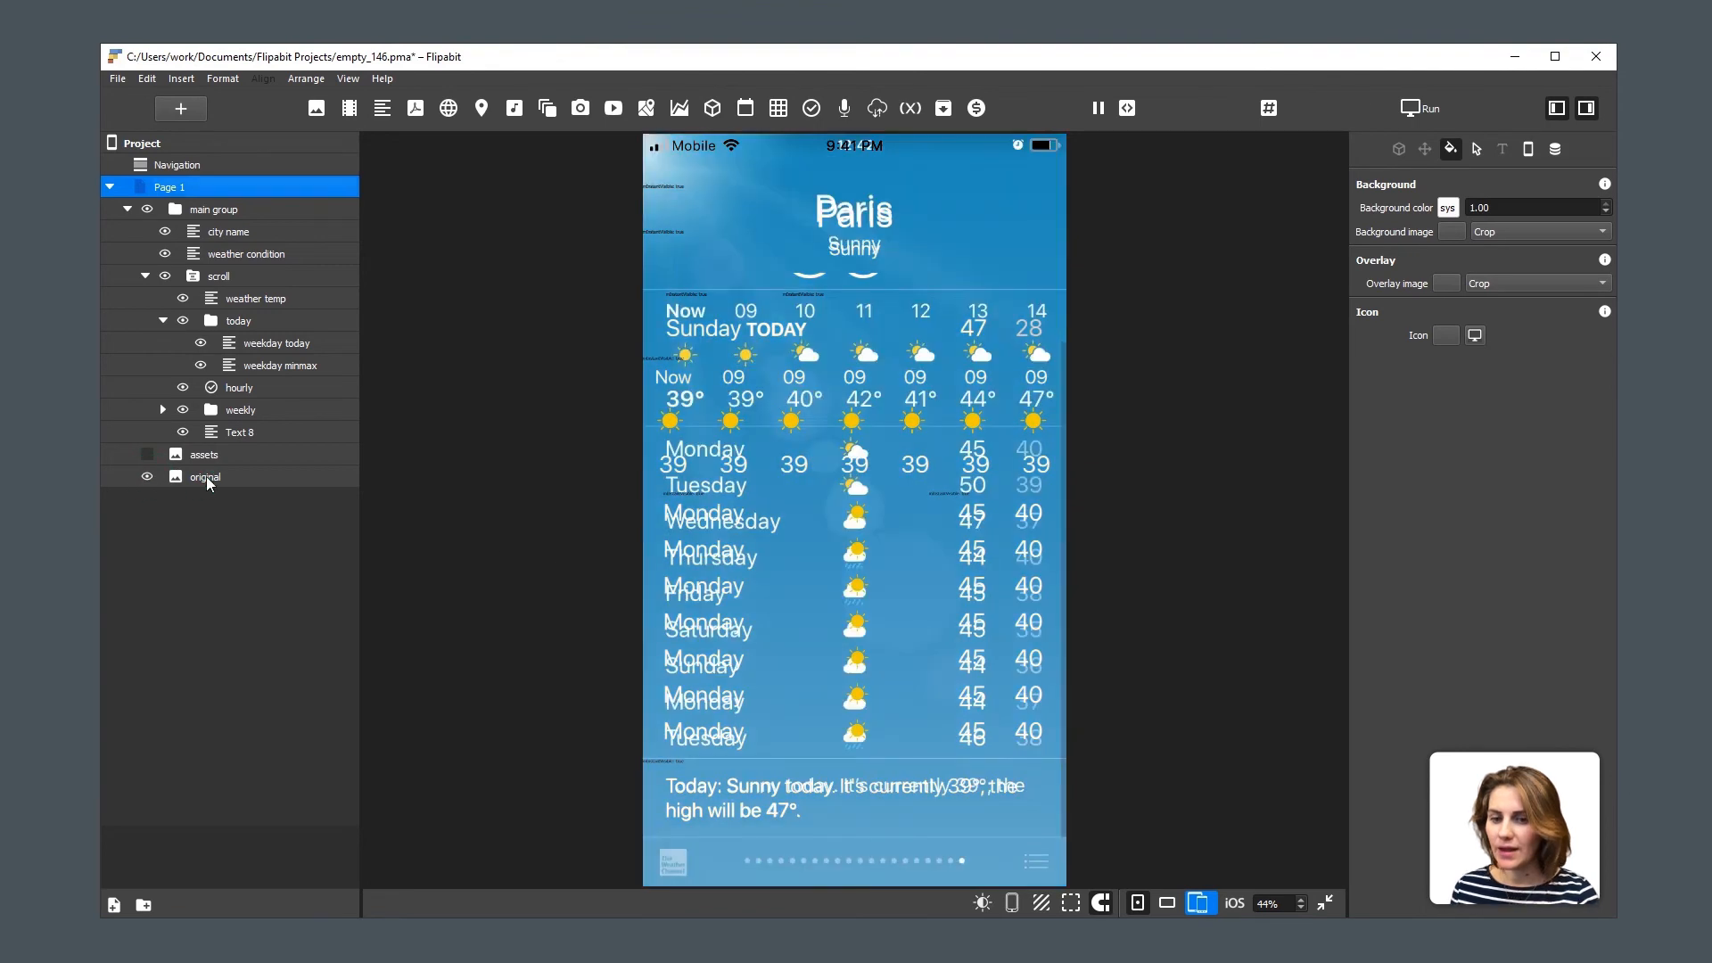
# Switch the original reference element to its second image, the one with the sunrise, sunset and humidity details.
pyautogui.click(206, 476)
pyautogui.click(1398, 149)
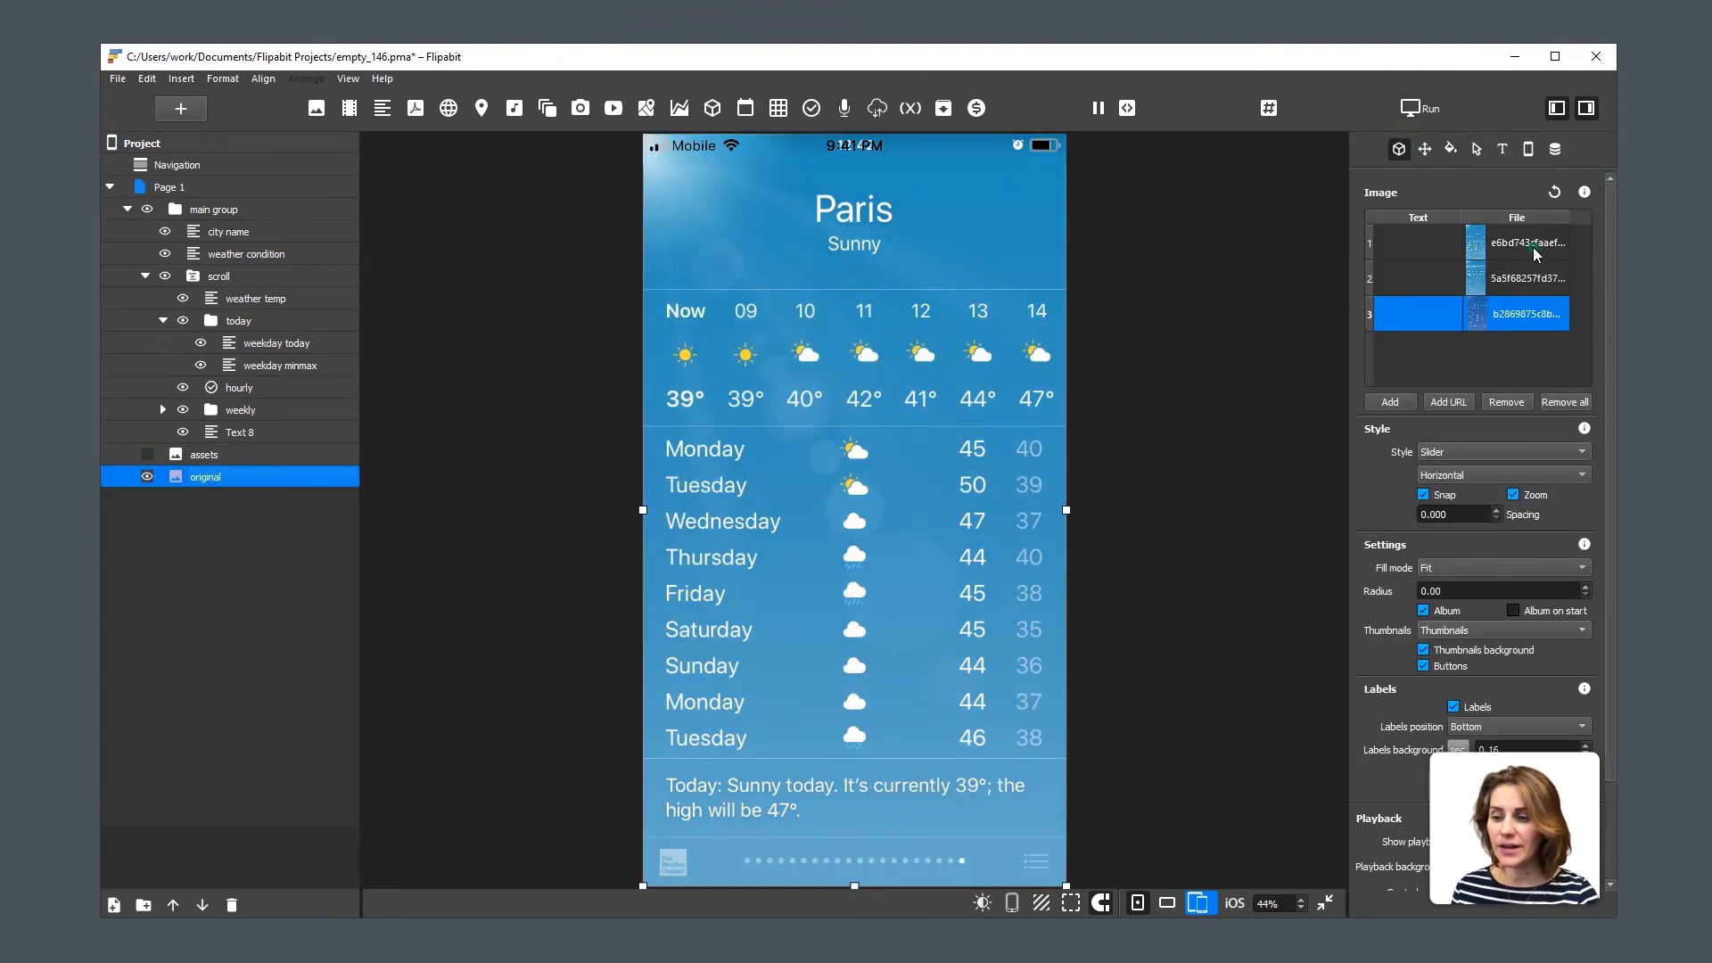
pyautogui.click(1527, 281)
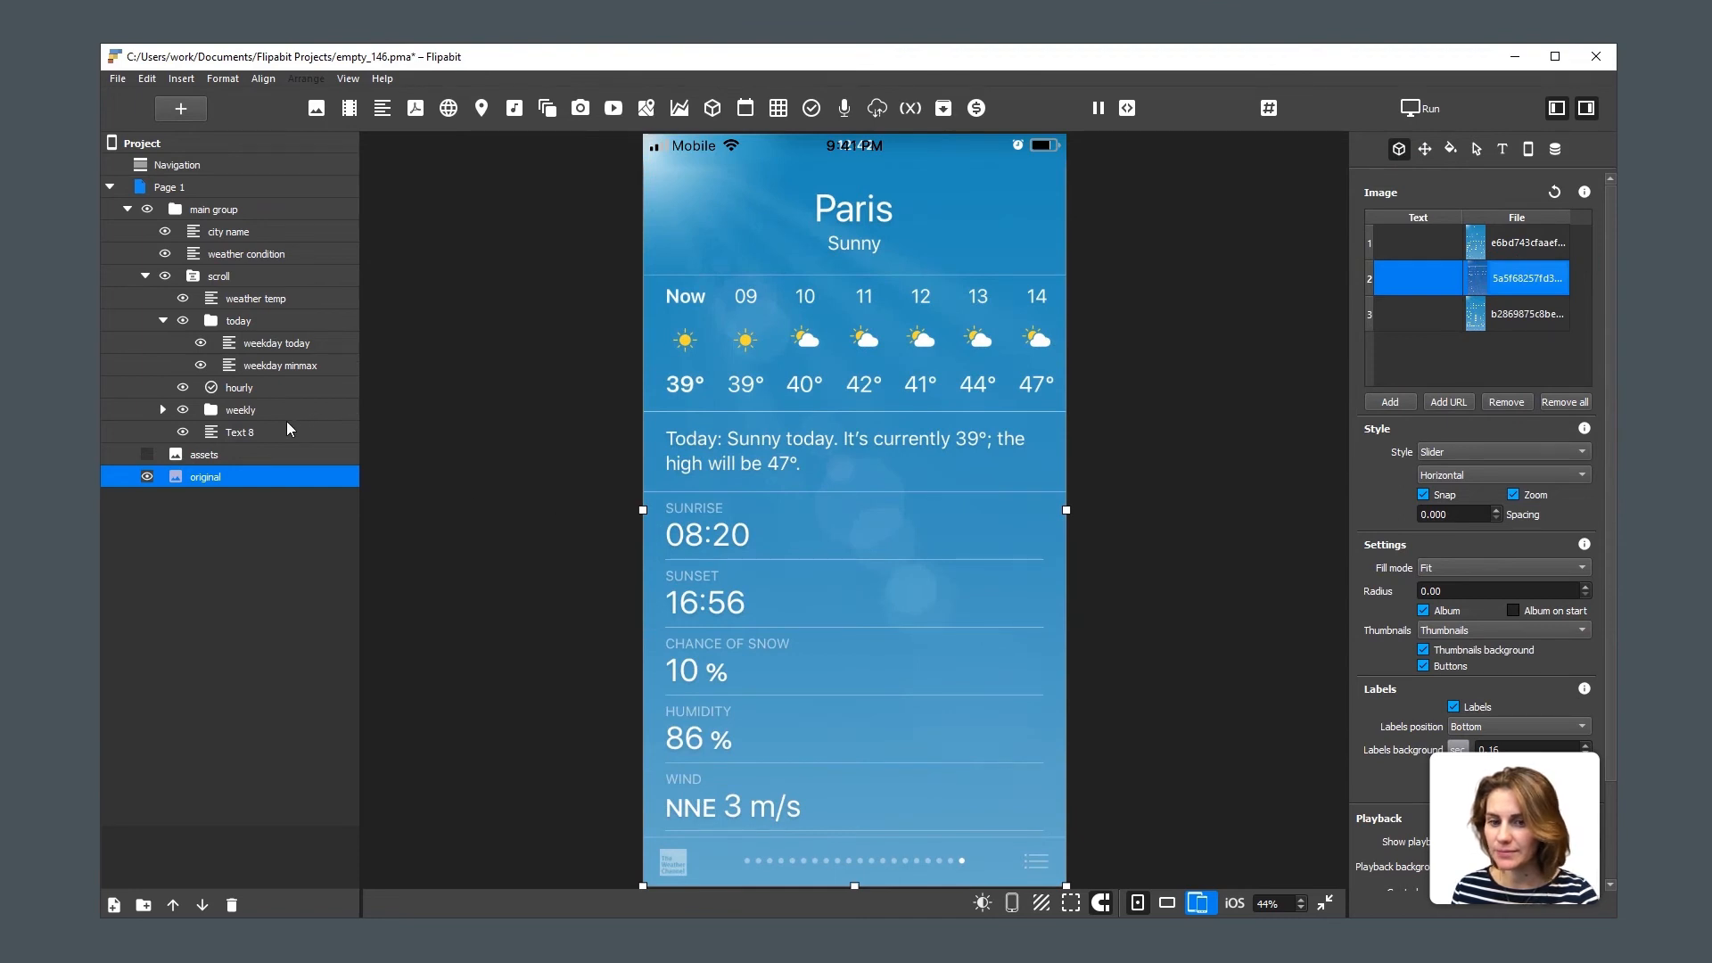
# Copy the weekly list from the weekly group and paste it into the scroll group below the summary text.
pyautogui.click(214, 278)
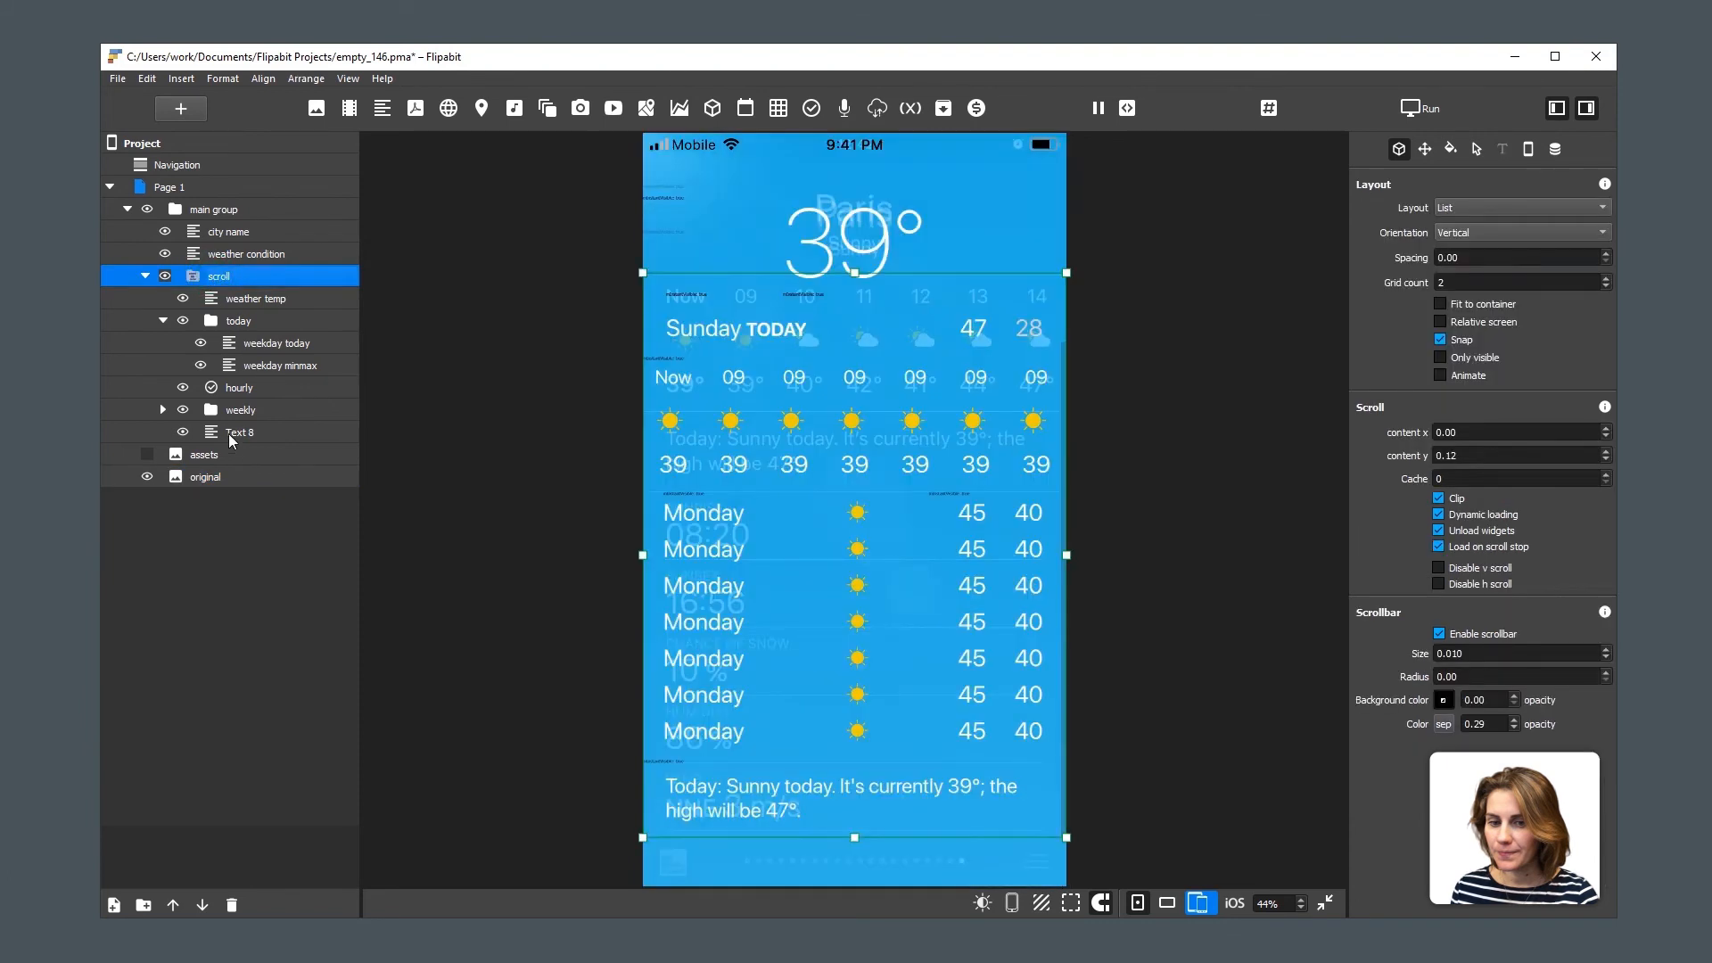
pyautogui.click(164, 411)
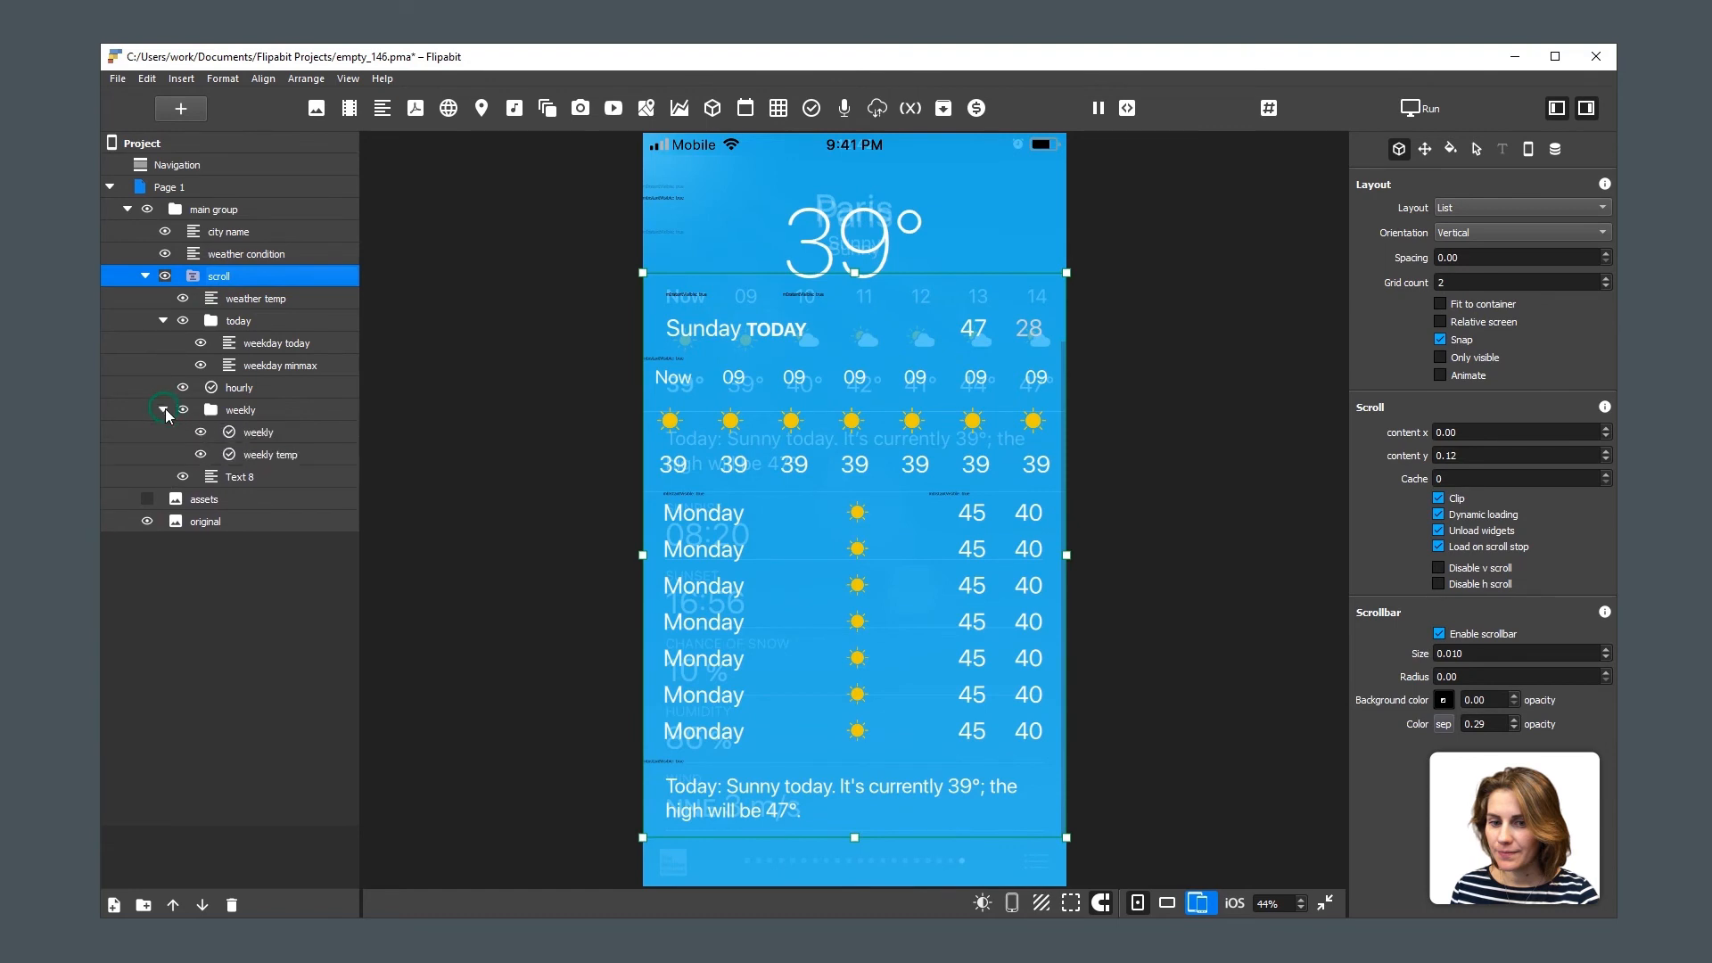
pyautogui.click(259, 434)
pyautogui.rightClick(259, 437)
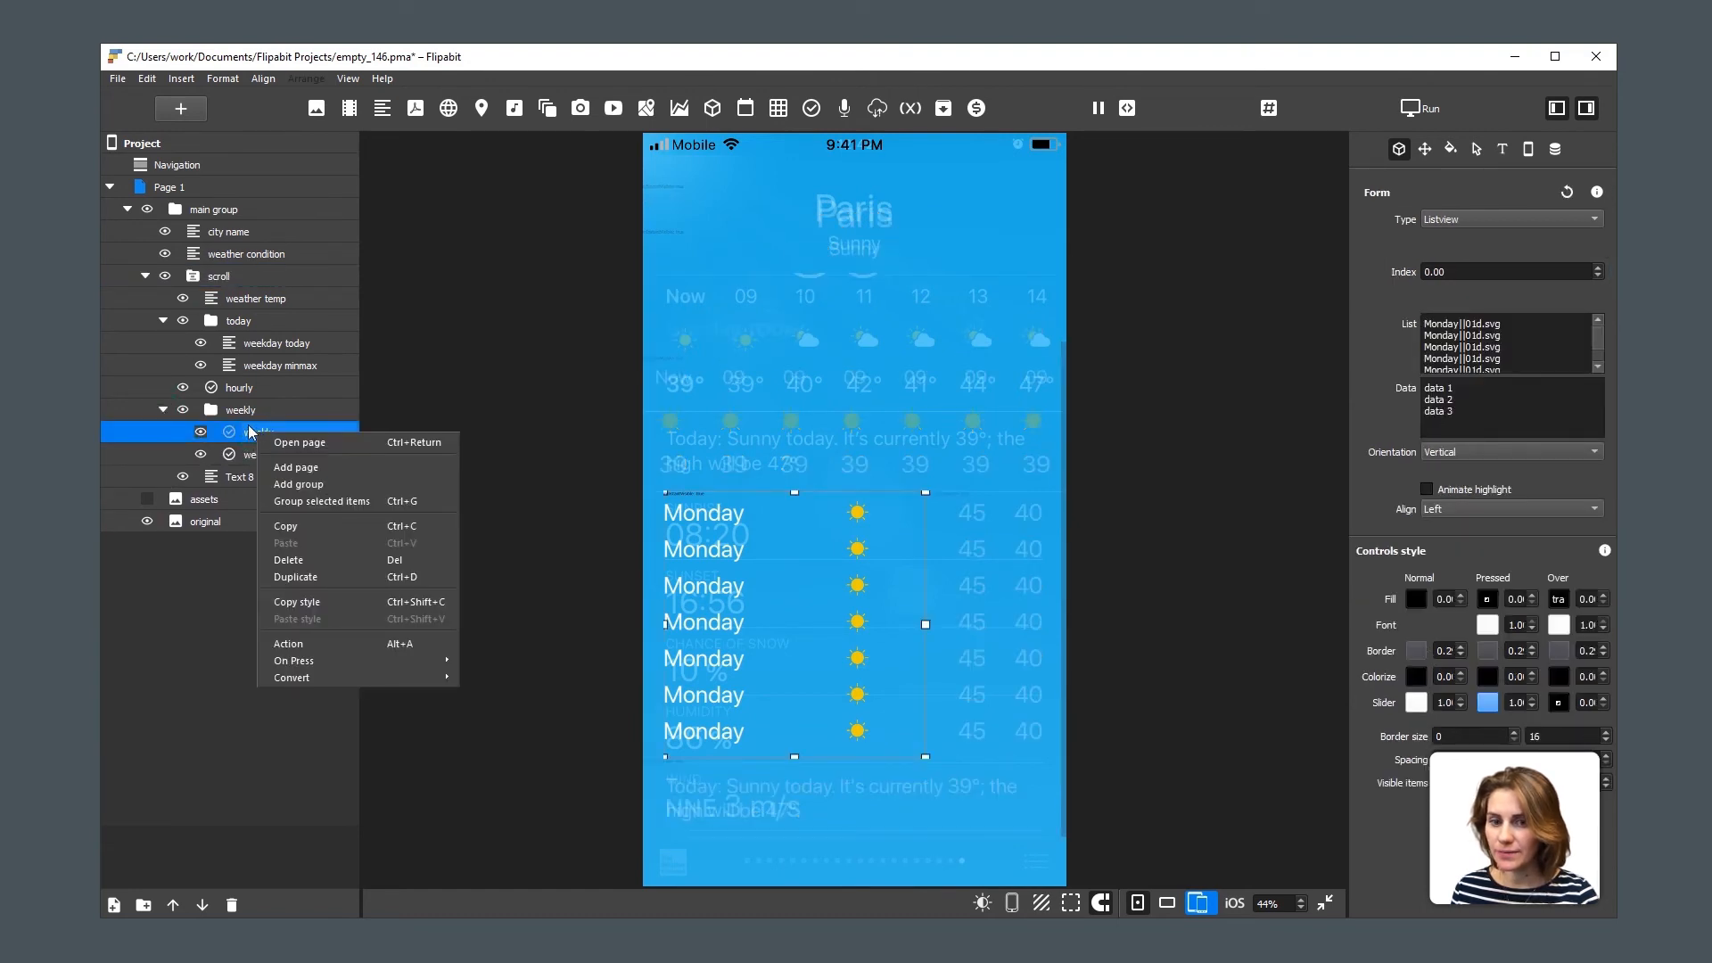
pyautogui.click(298, 528)
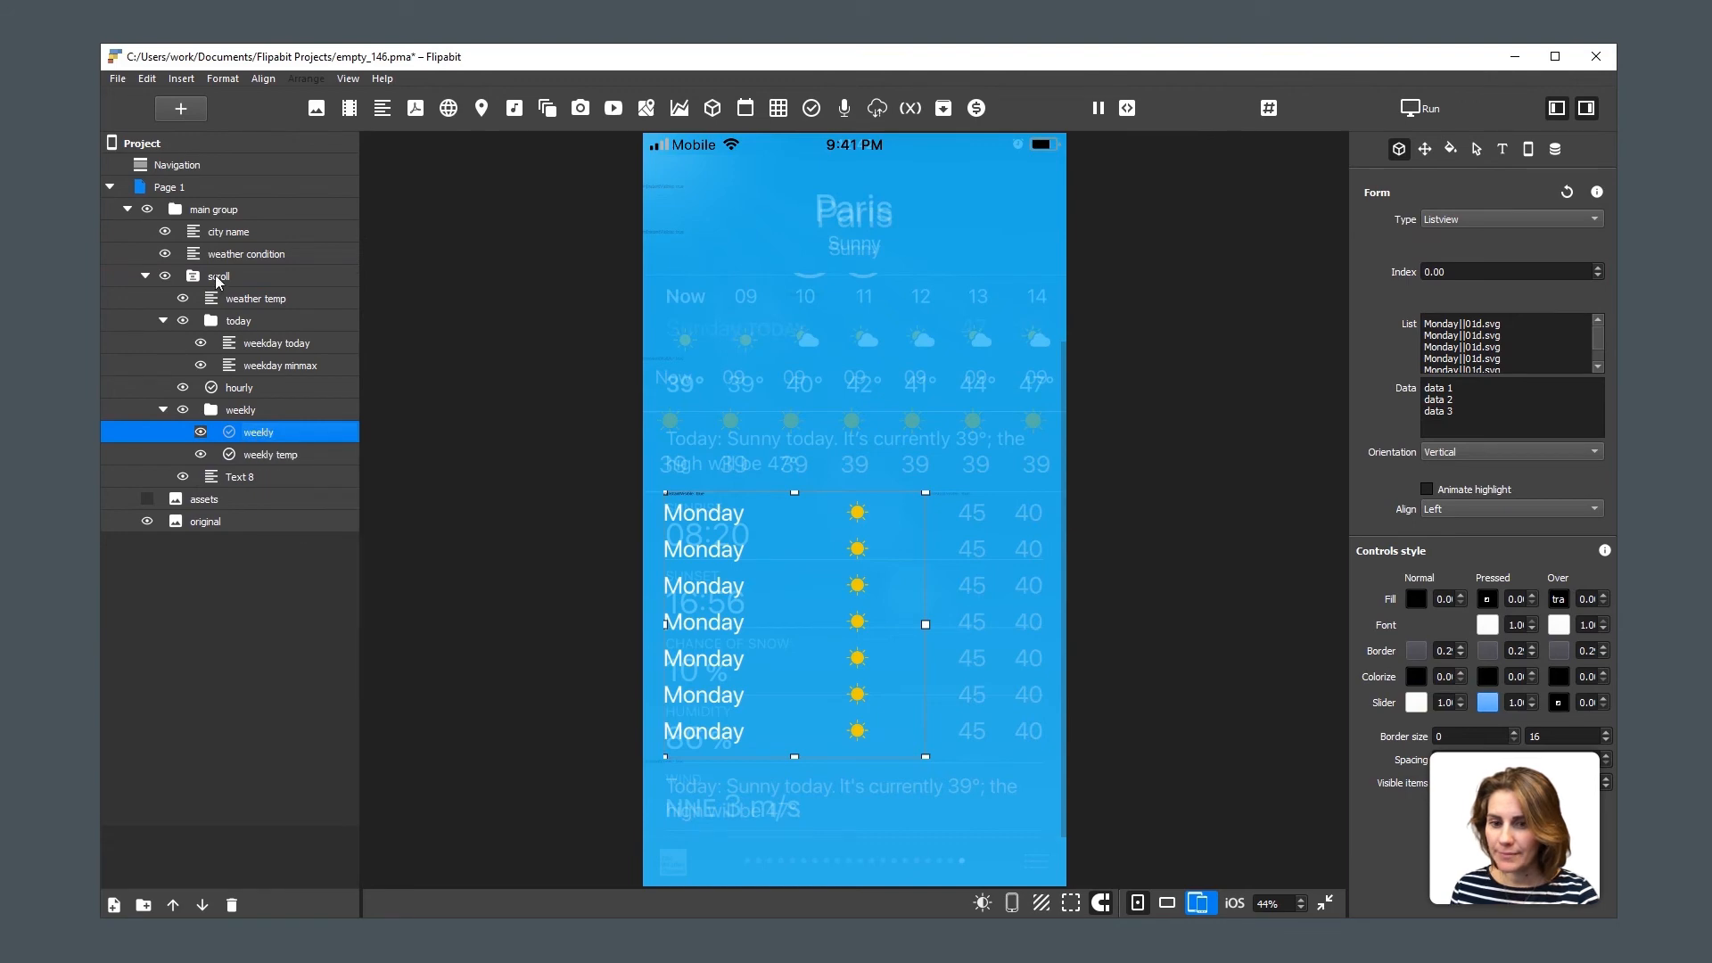
pyautogui.click(218, 278)
pyautogui.rightClick(217, 278)
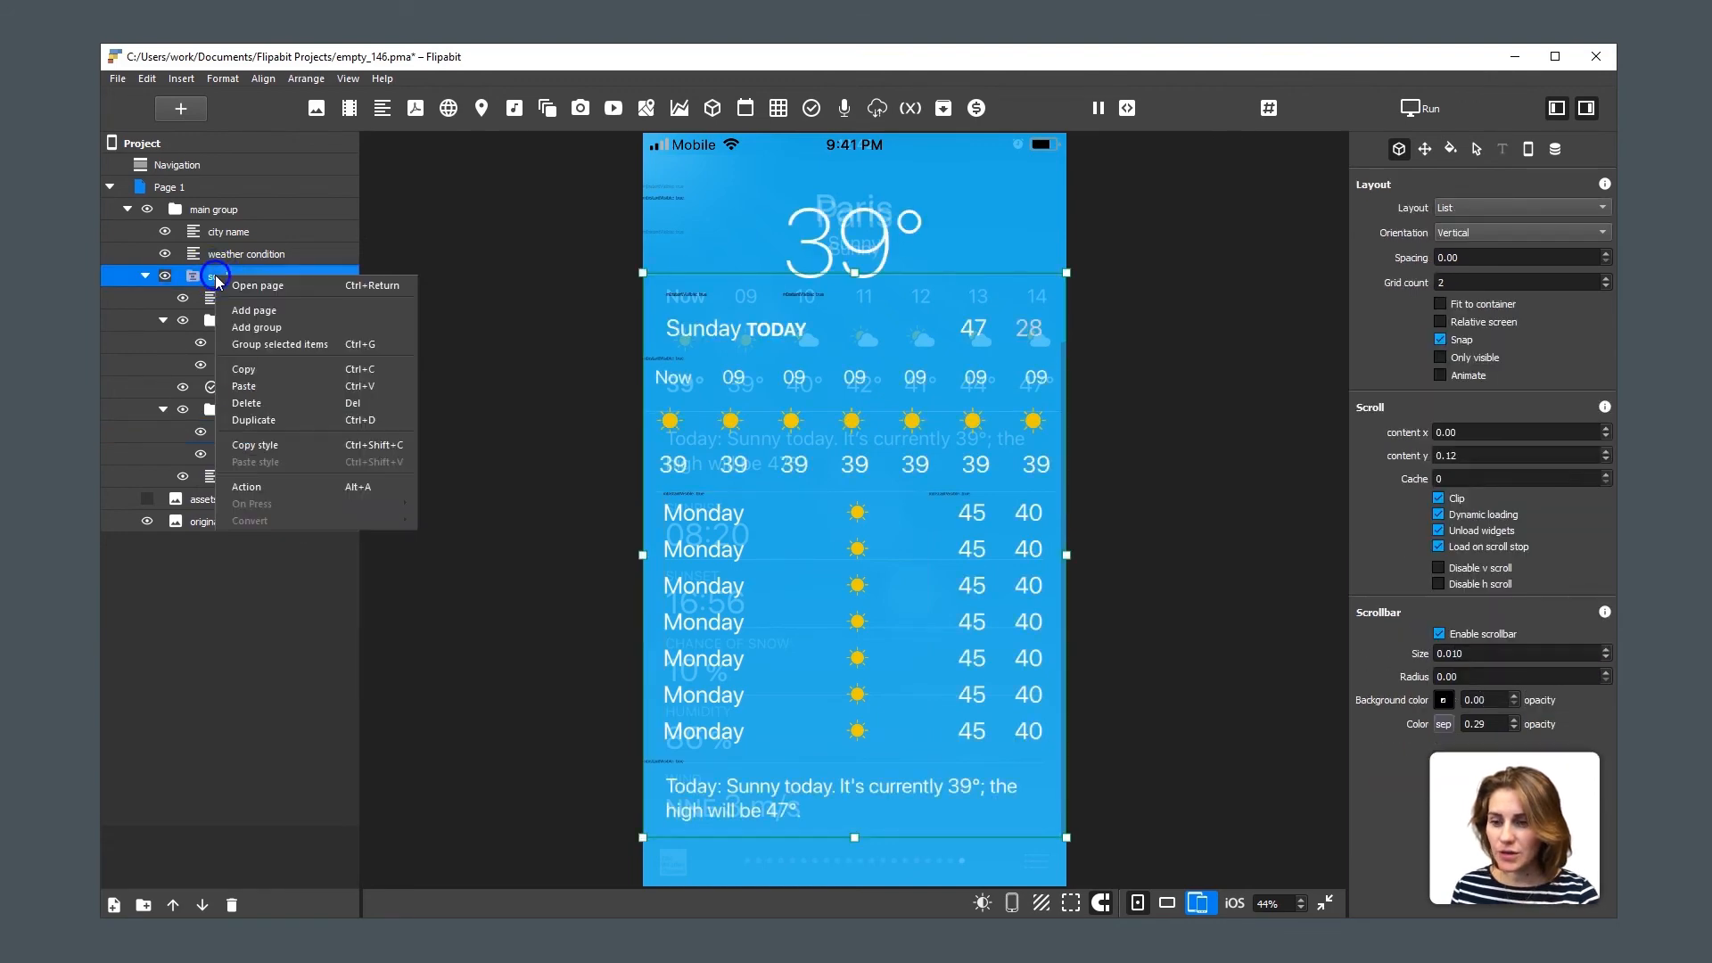
pyautogui.click(269, 386)
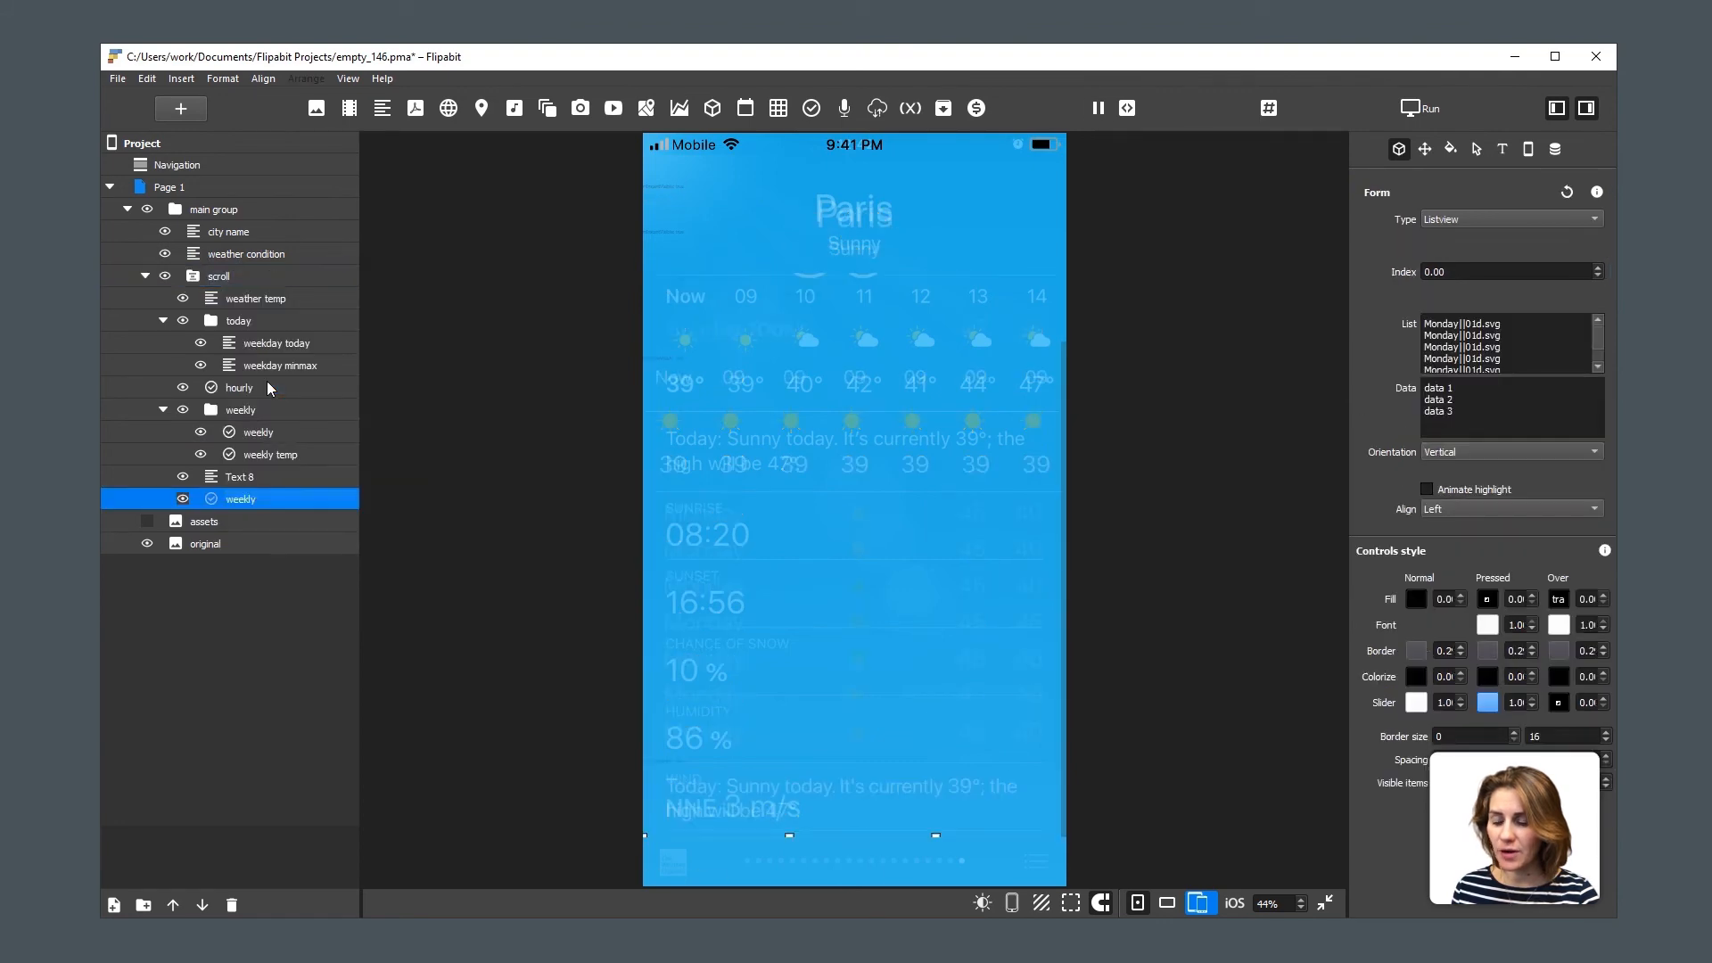
pyautogui.click(622, 548)
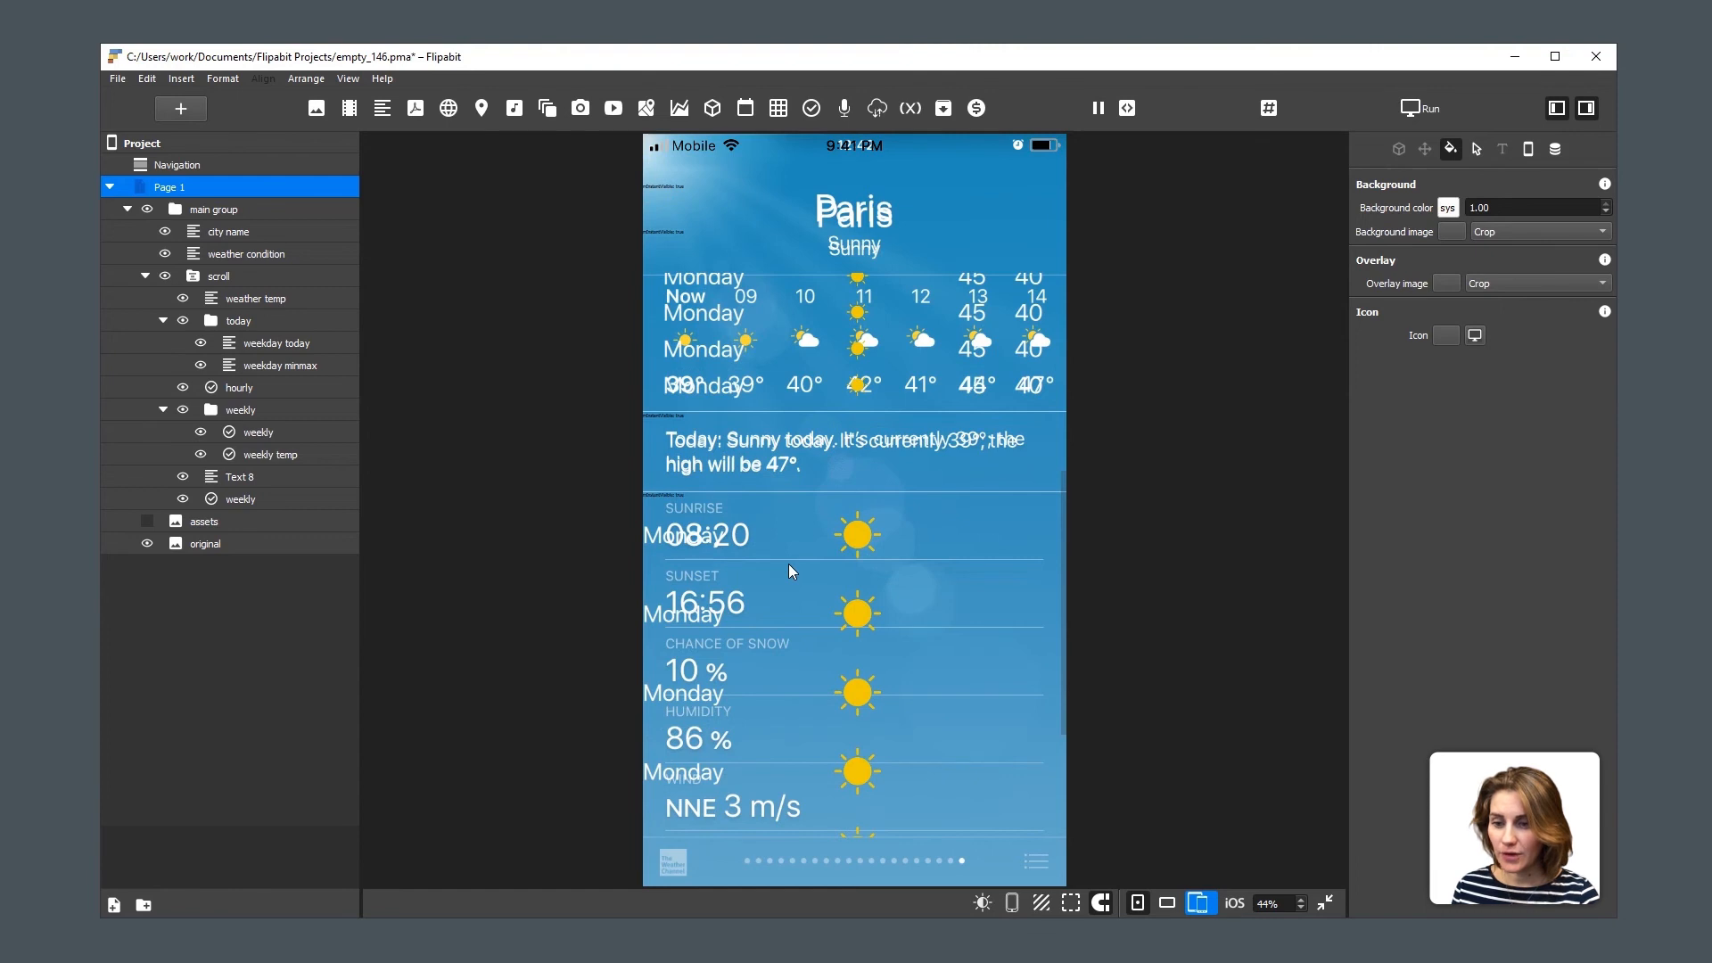
# Rename the pasted weekly list as "weather params".
pyautogui.click(243, 499)
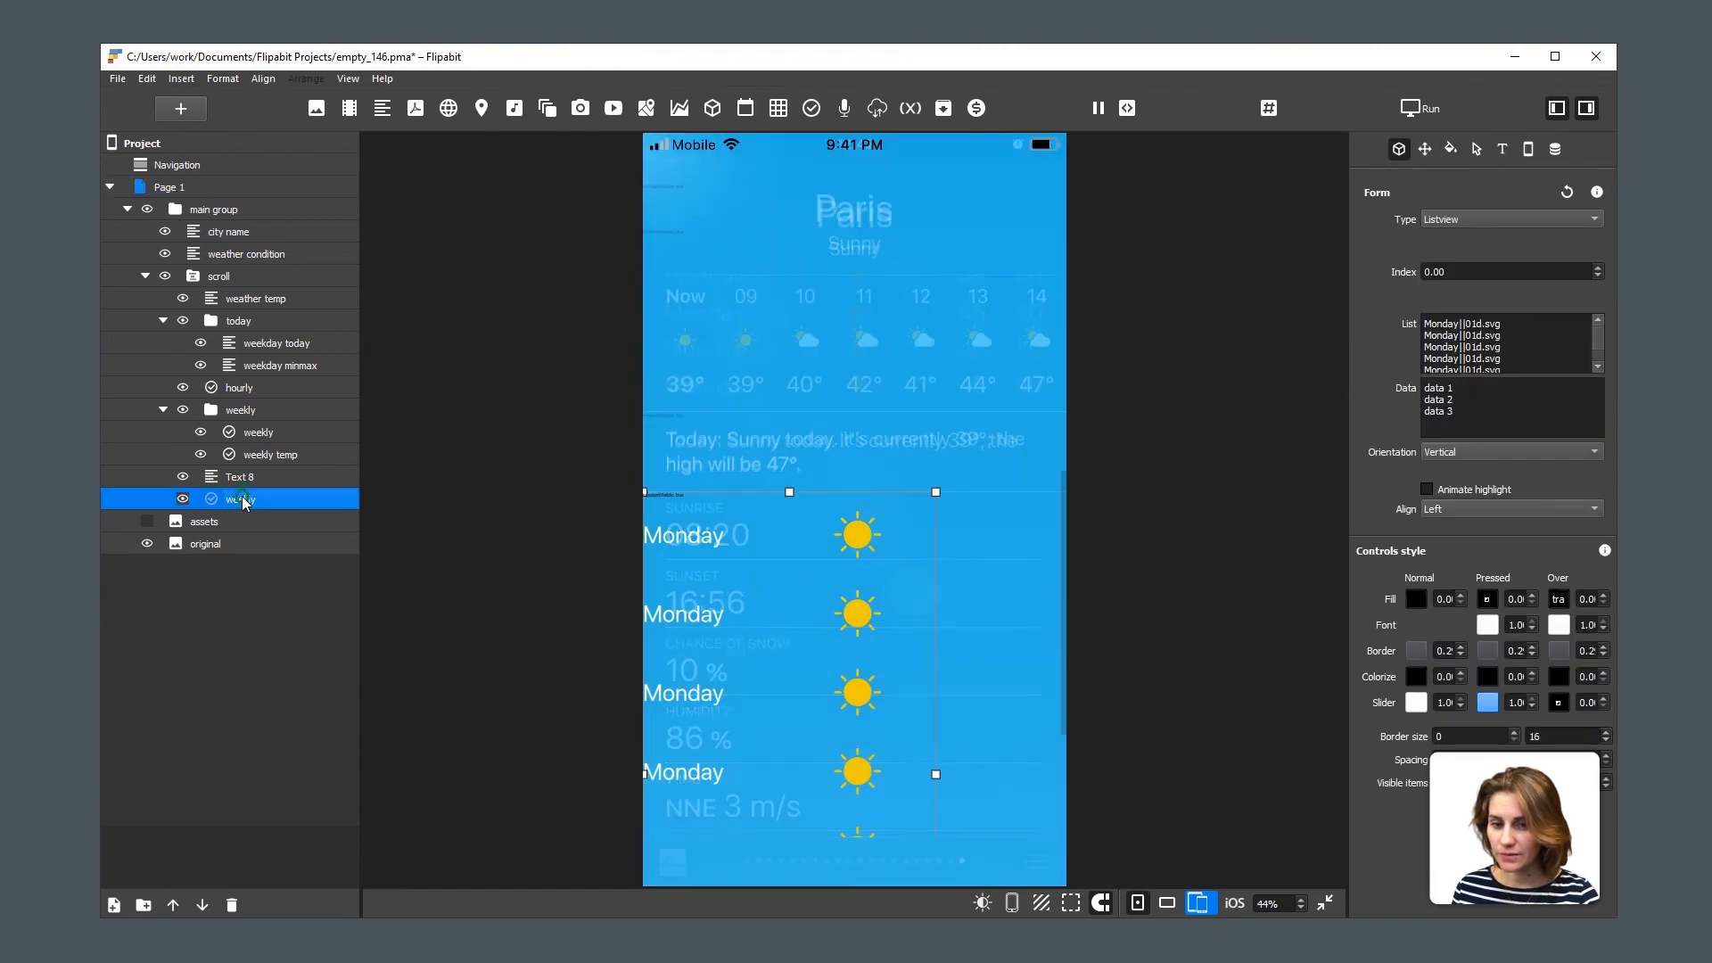
pyautogui.click(295, 500)
pyautogui.write('weat')
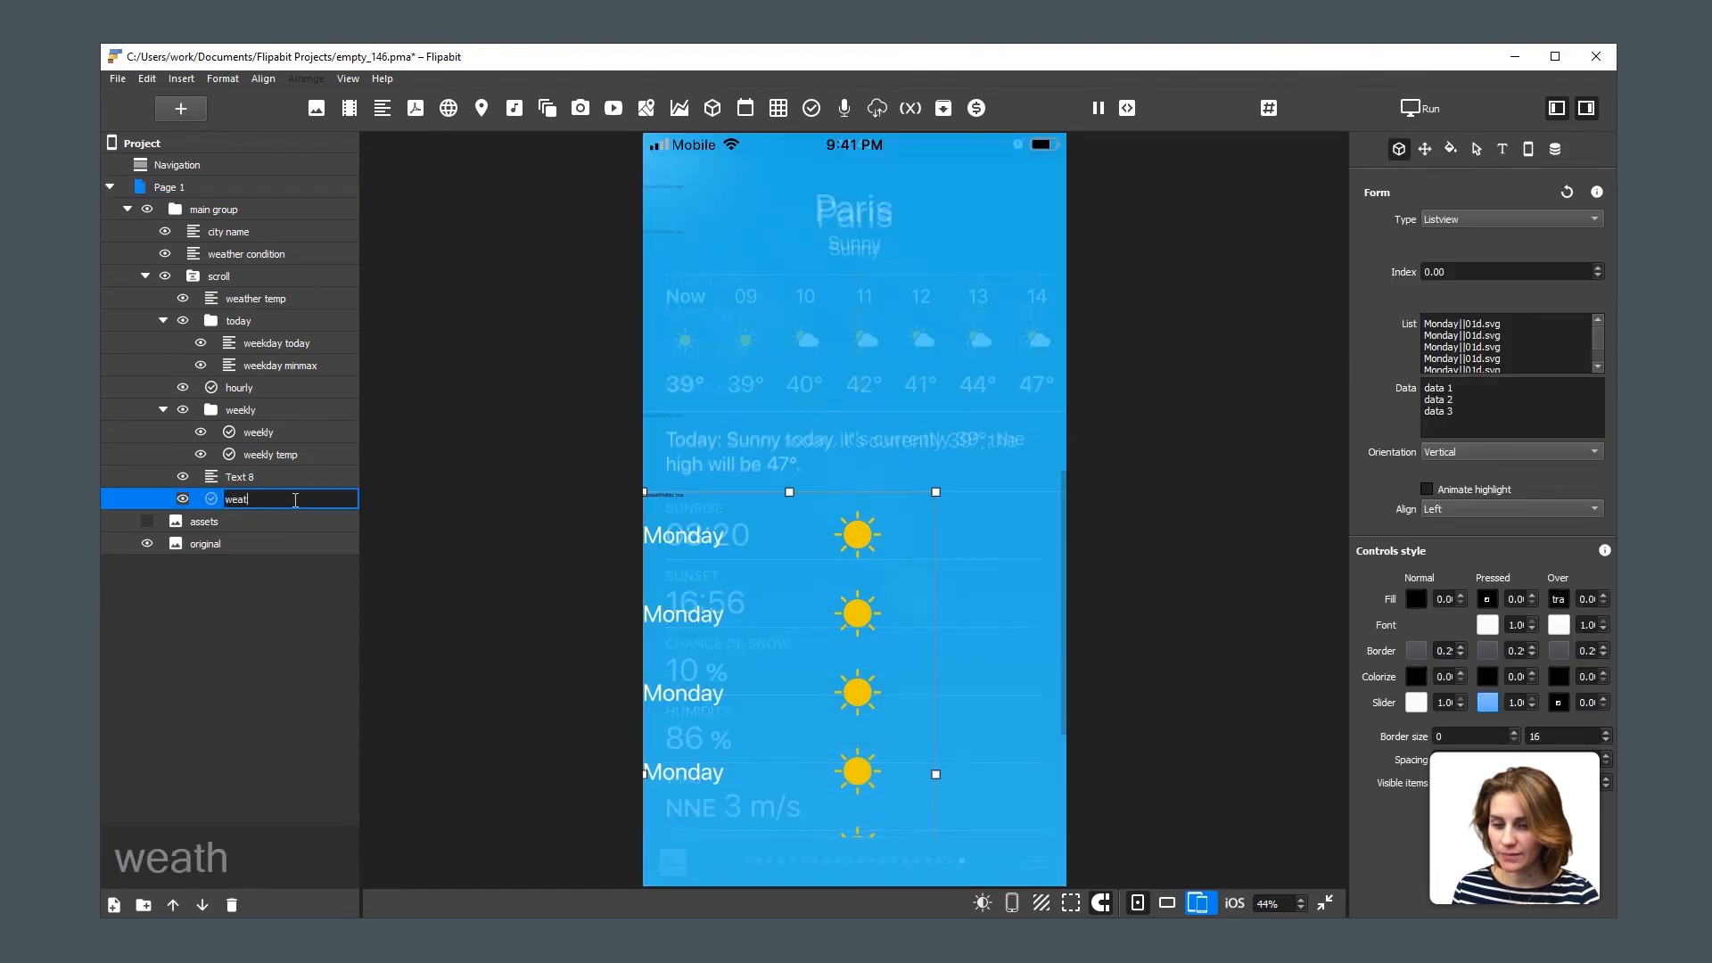
pyautogui.write('her params')
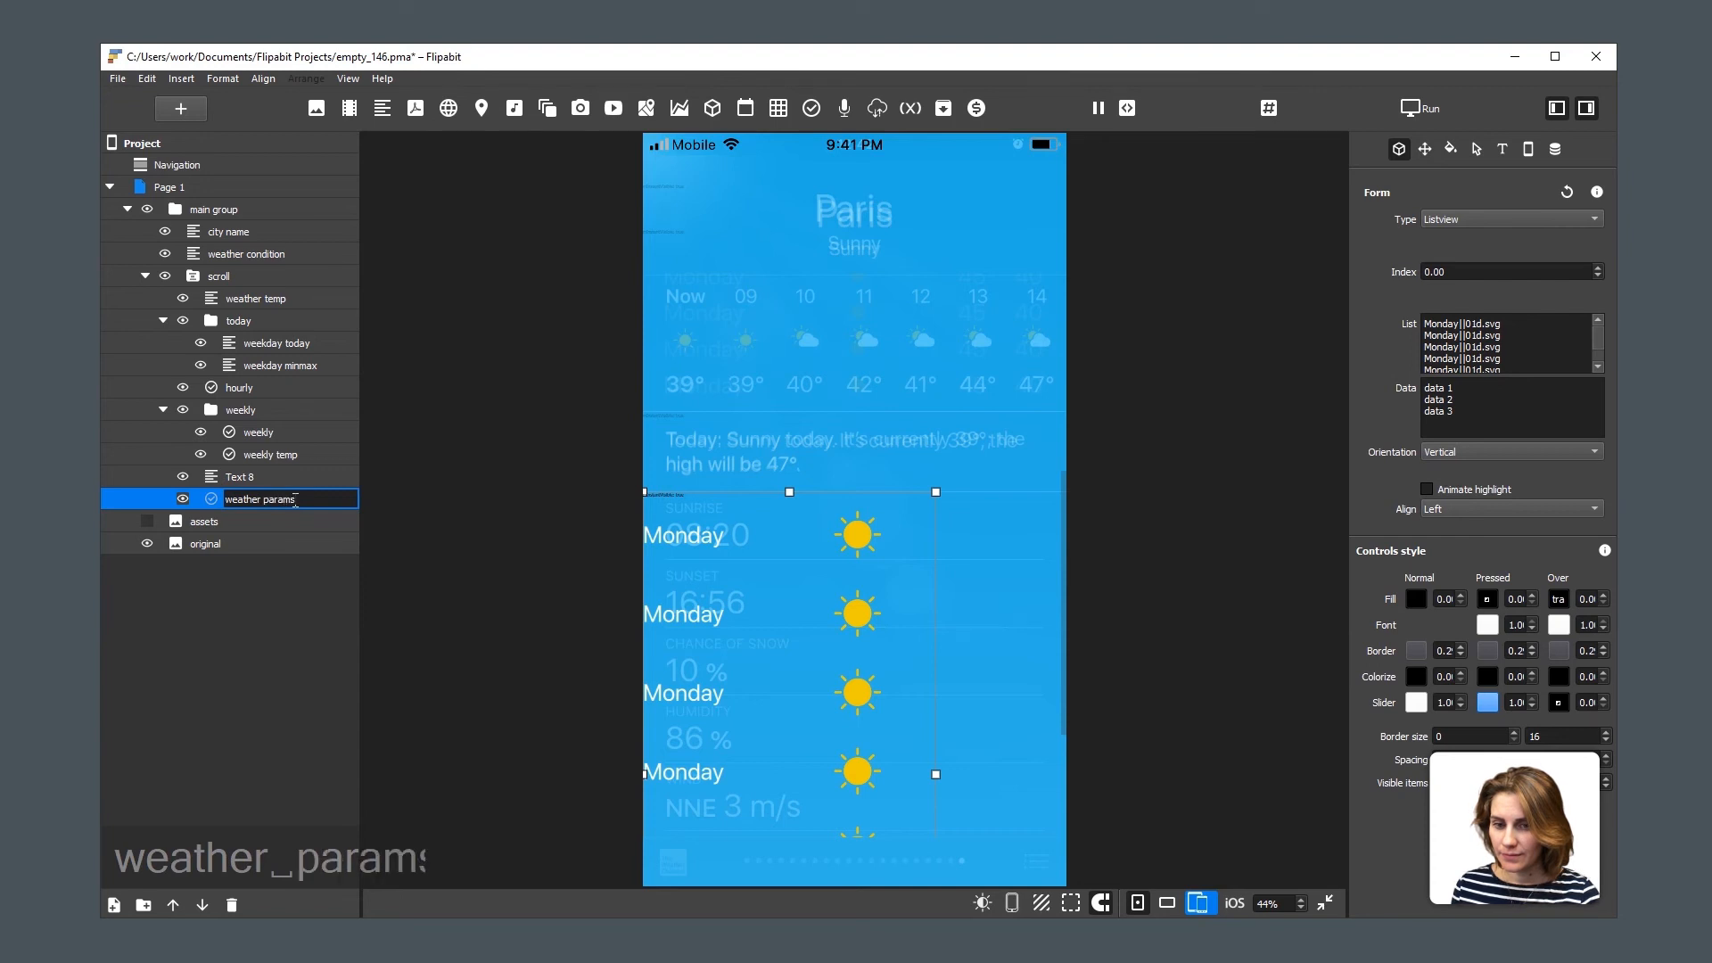
pyautogui.press('Return')
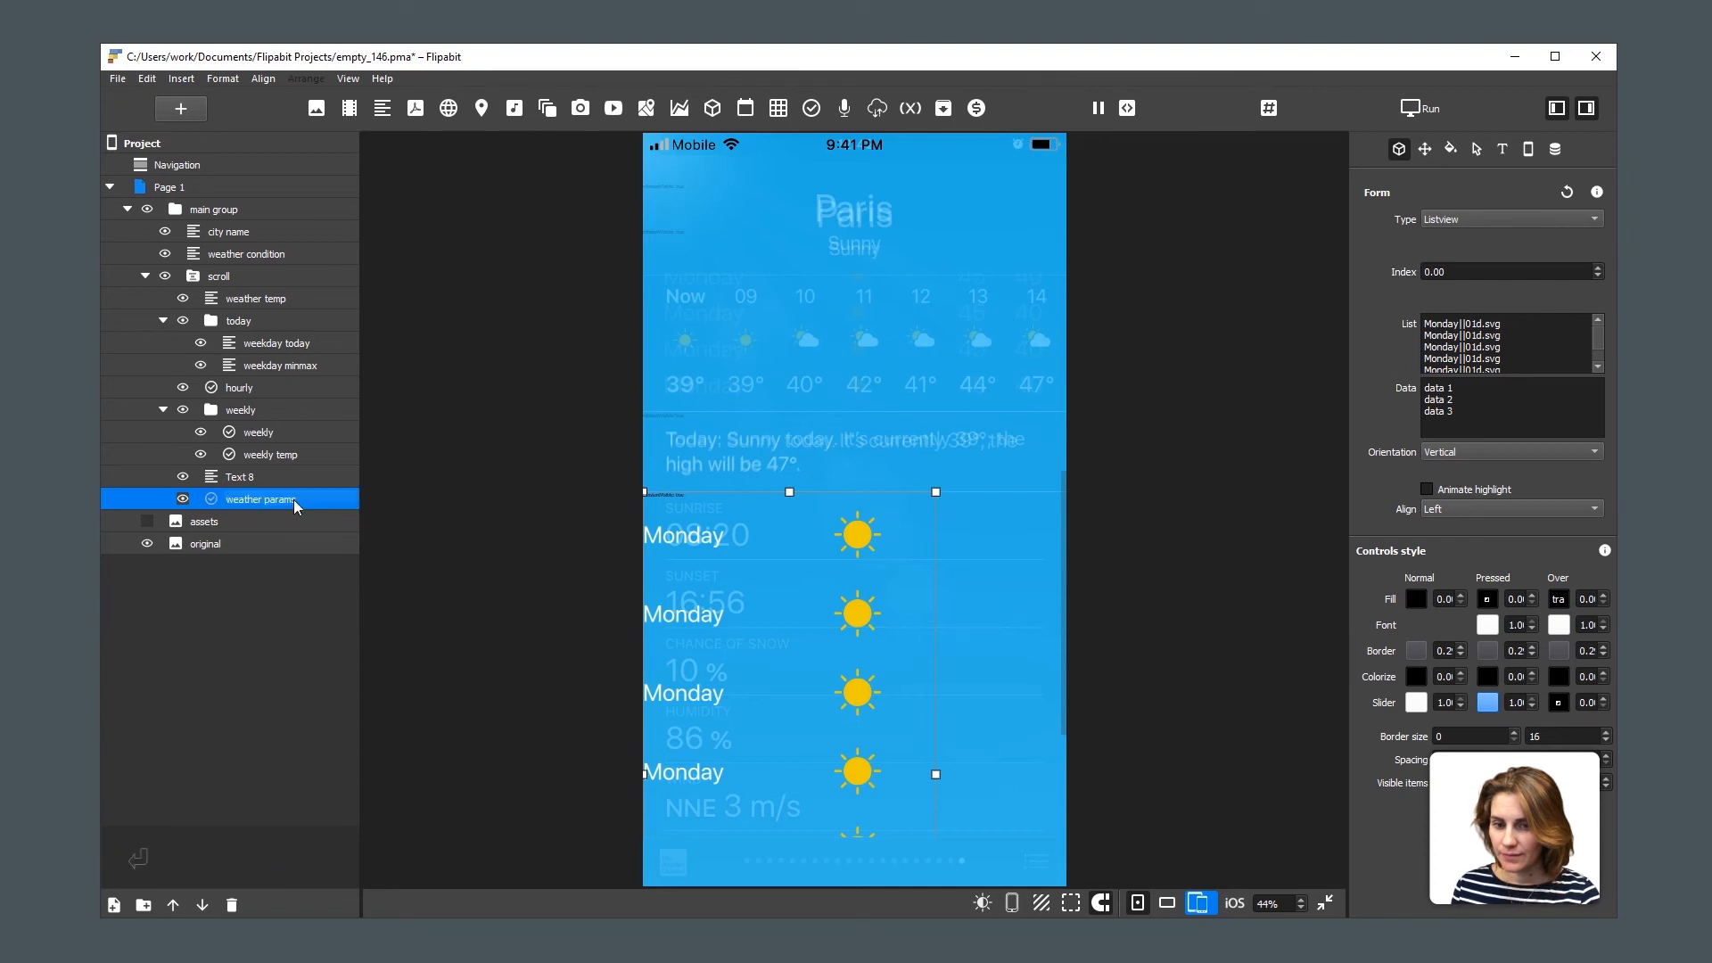
# Rename the summary text element Text 8 as "weather description".
pyautogui.click(232, 476)
pyautogui.click(232, 476)
pyautogui.write('wea')
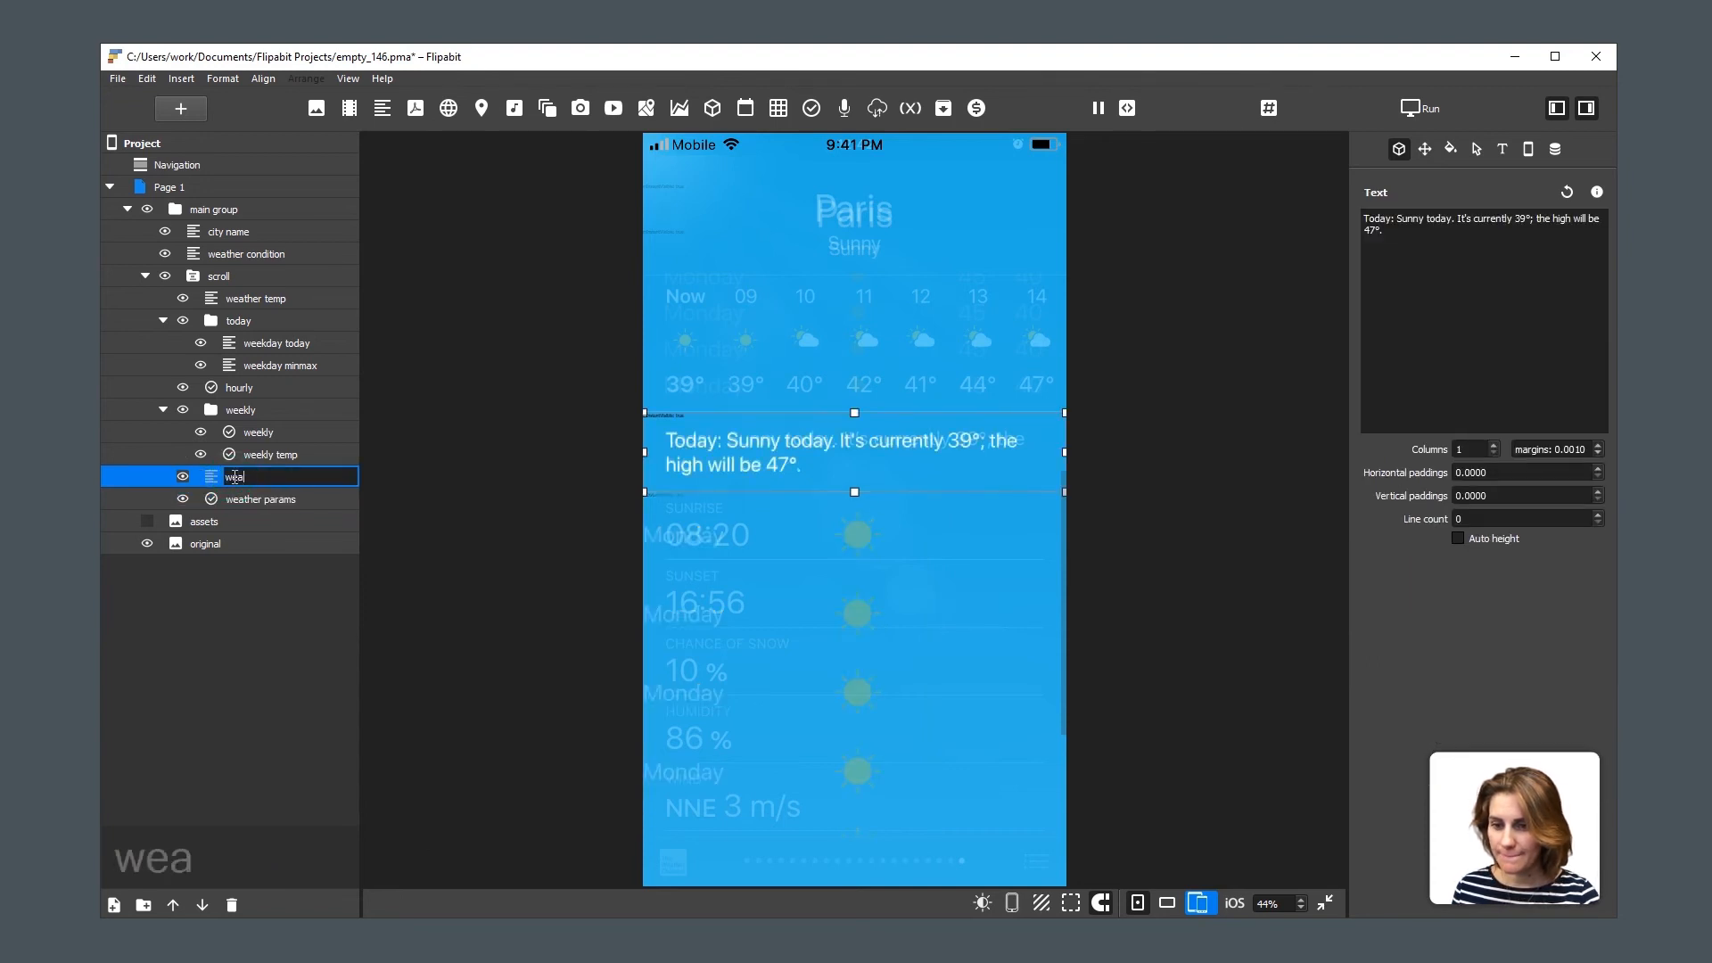
pyautogui.write('ther descrip')
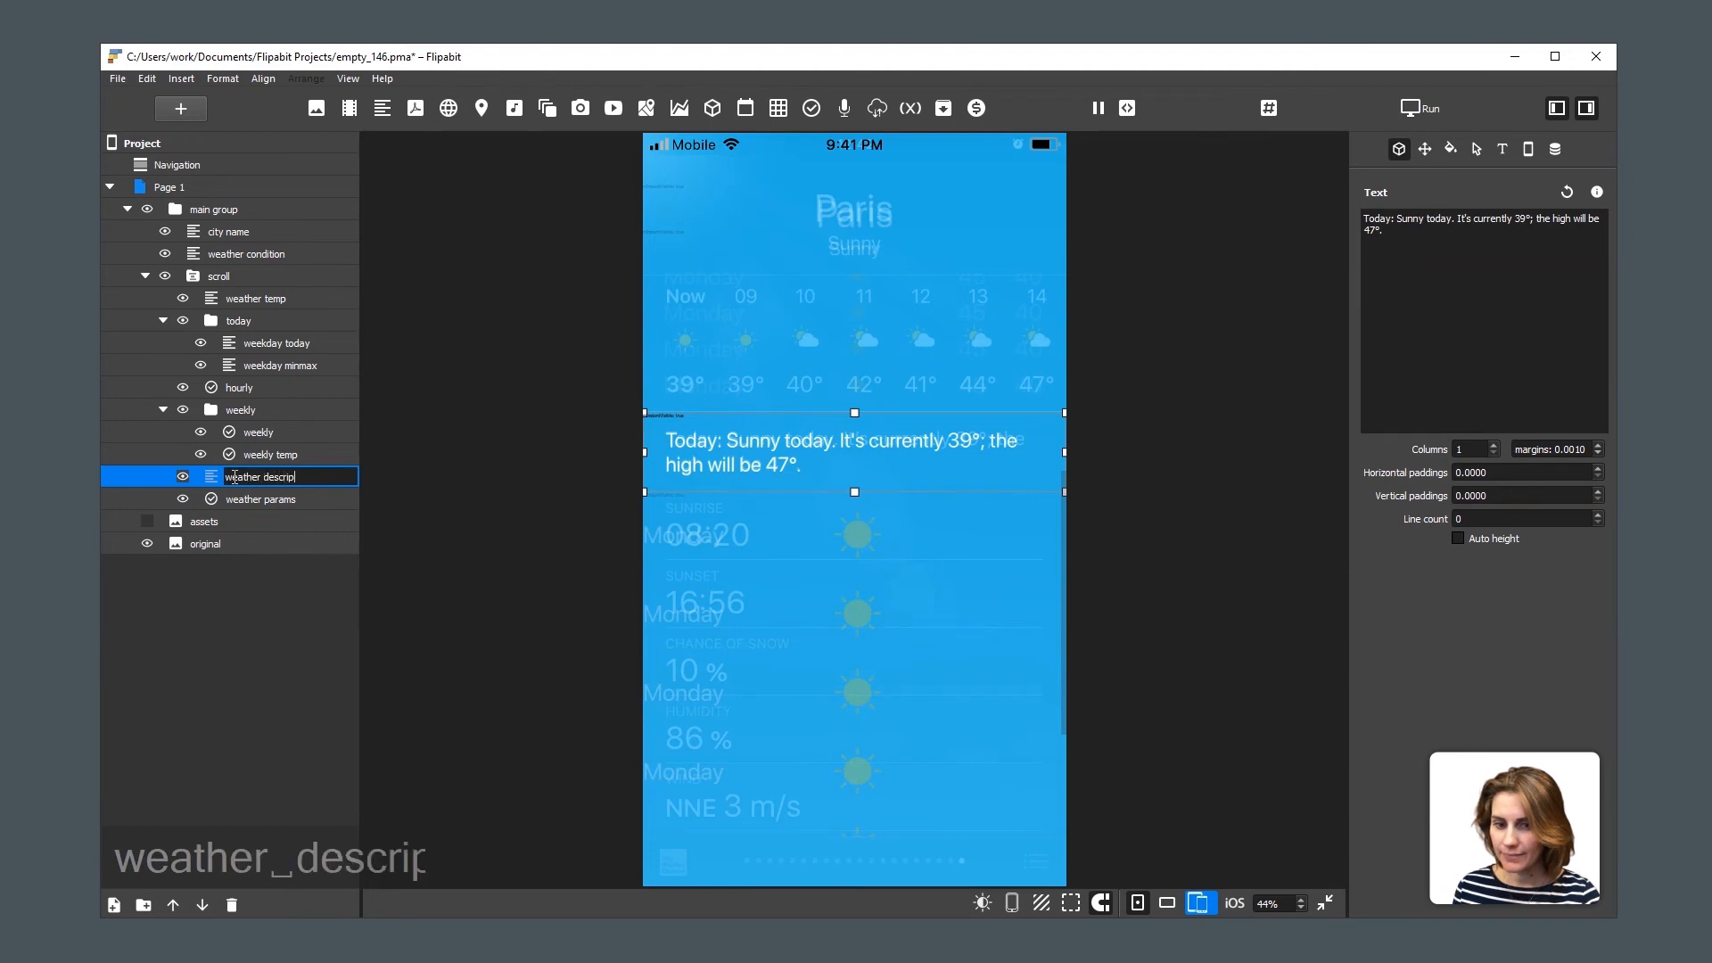
pyautogui.write('tion')
pyautogui.press('Return')
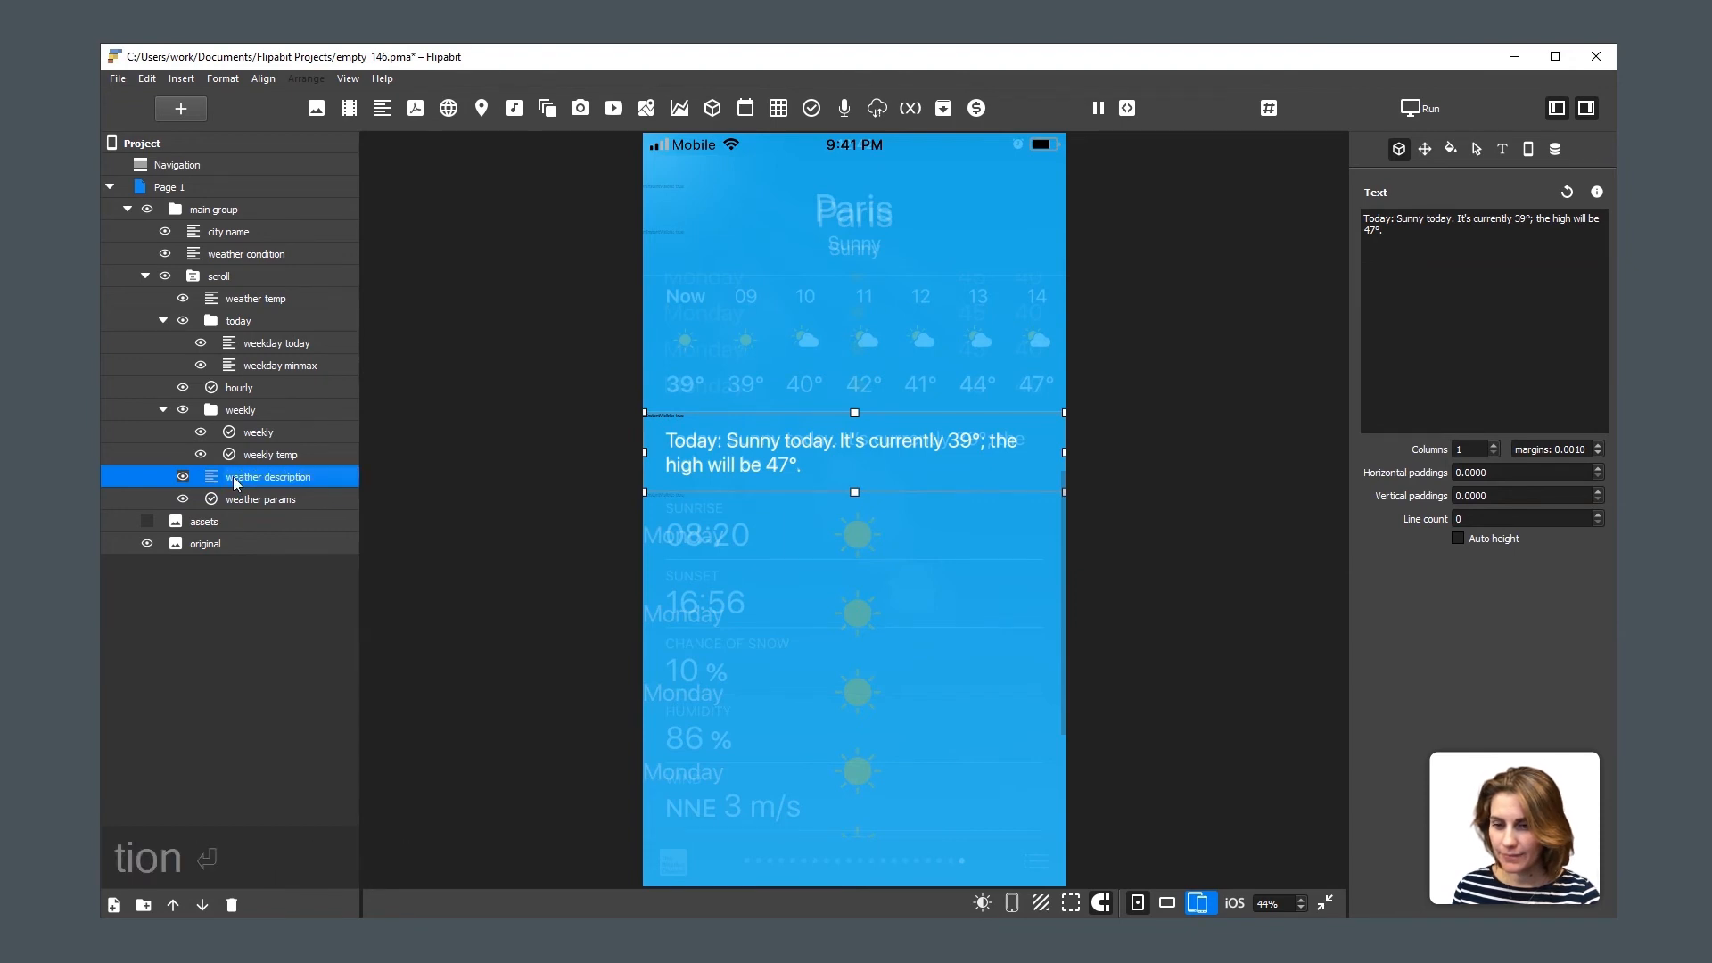
# Resize the weather params list to the full width of its group and set its visible items to 8.
pyautogui.click(247, 505)
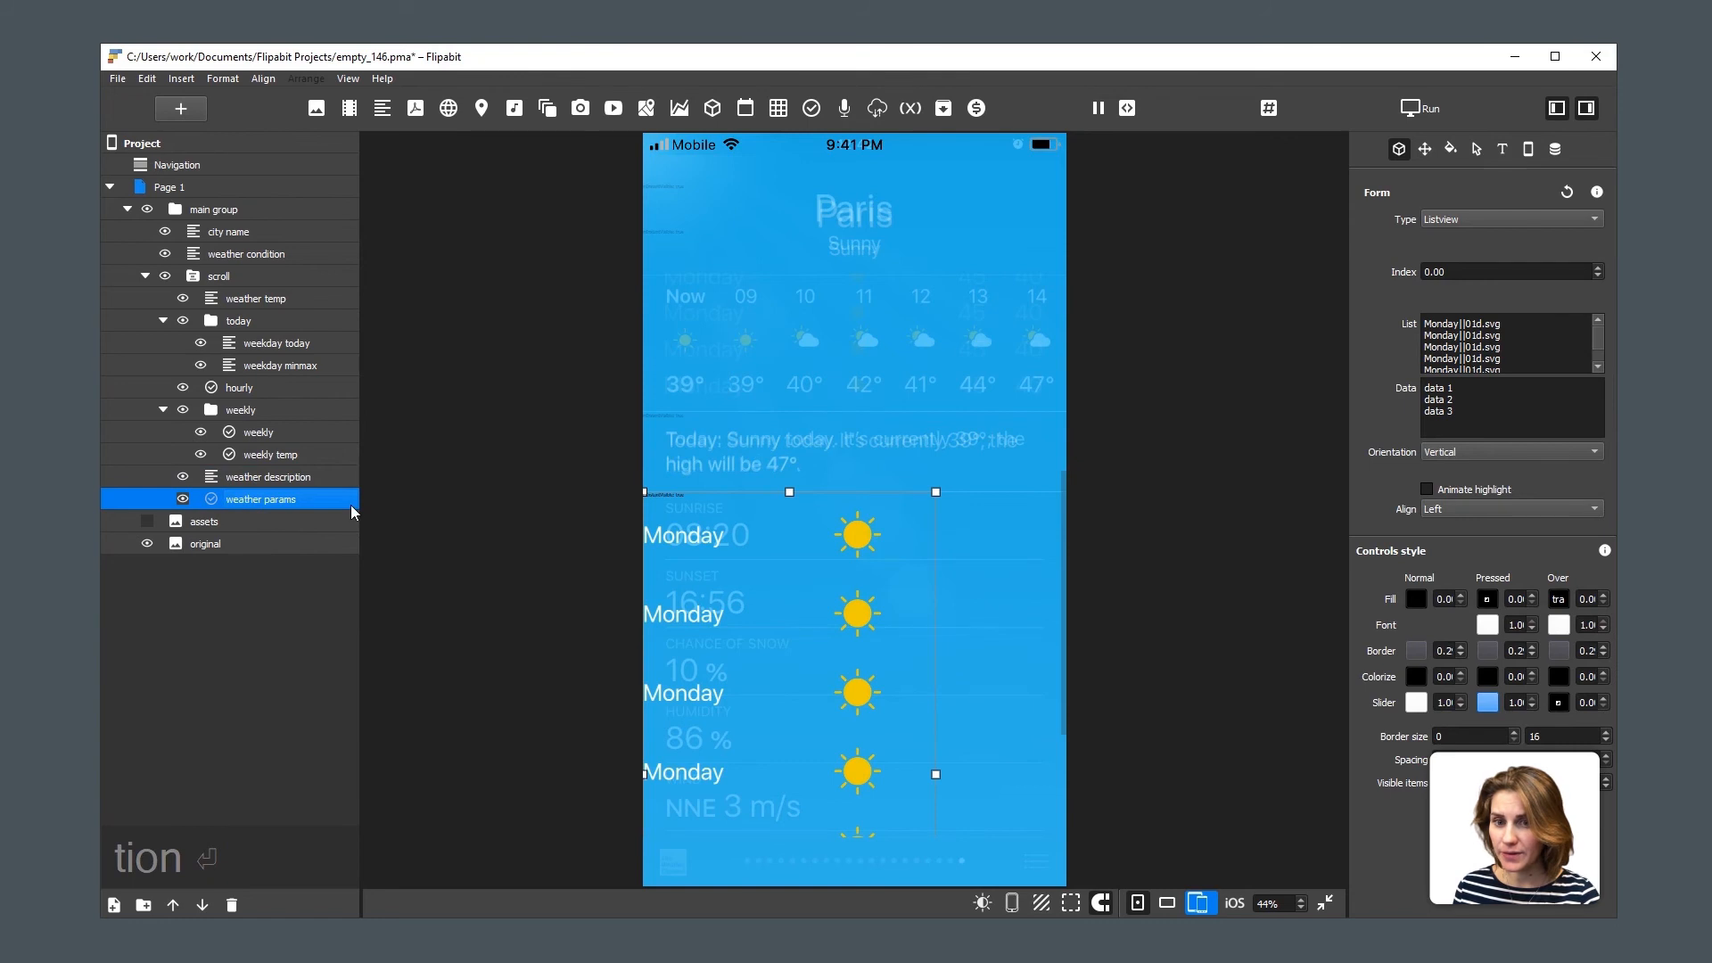
pyautogui.click(263, 78)
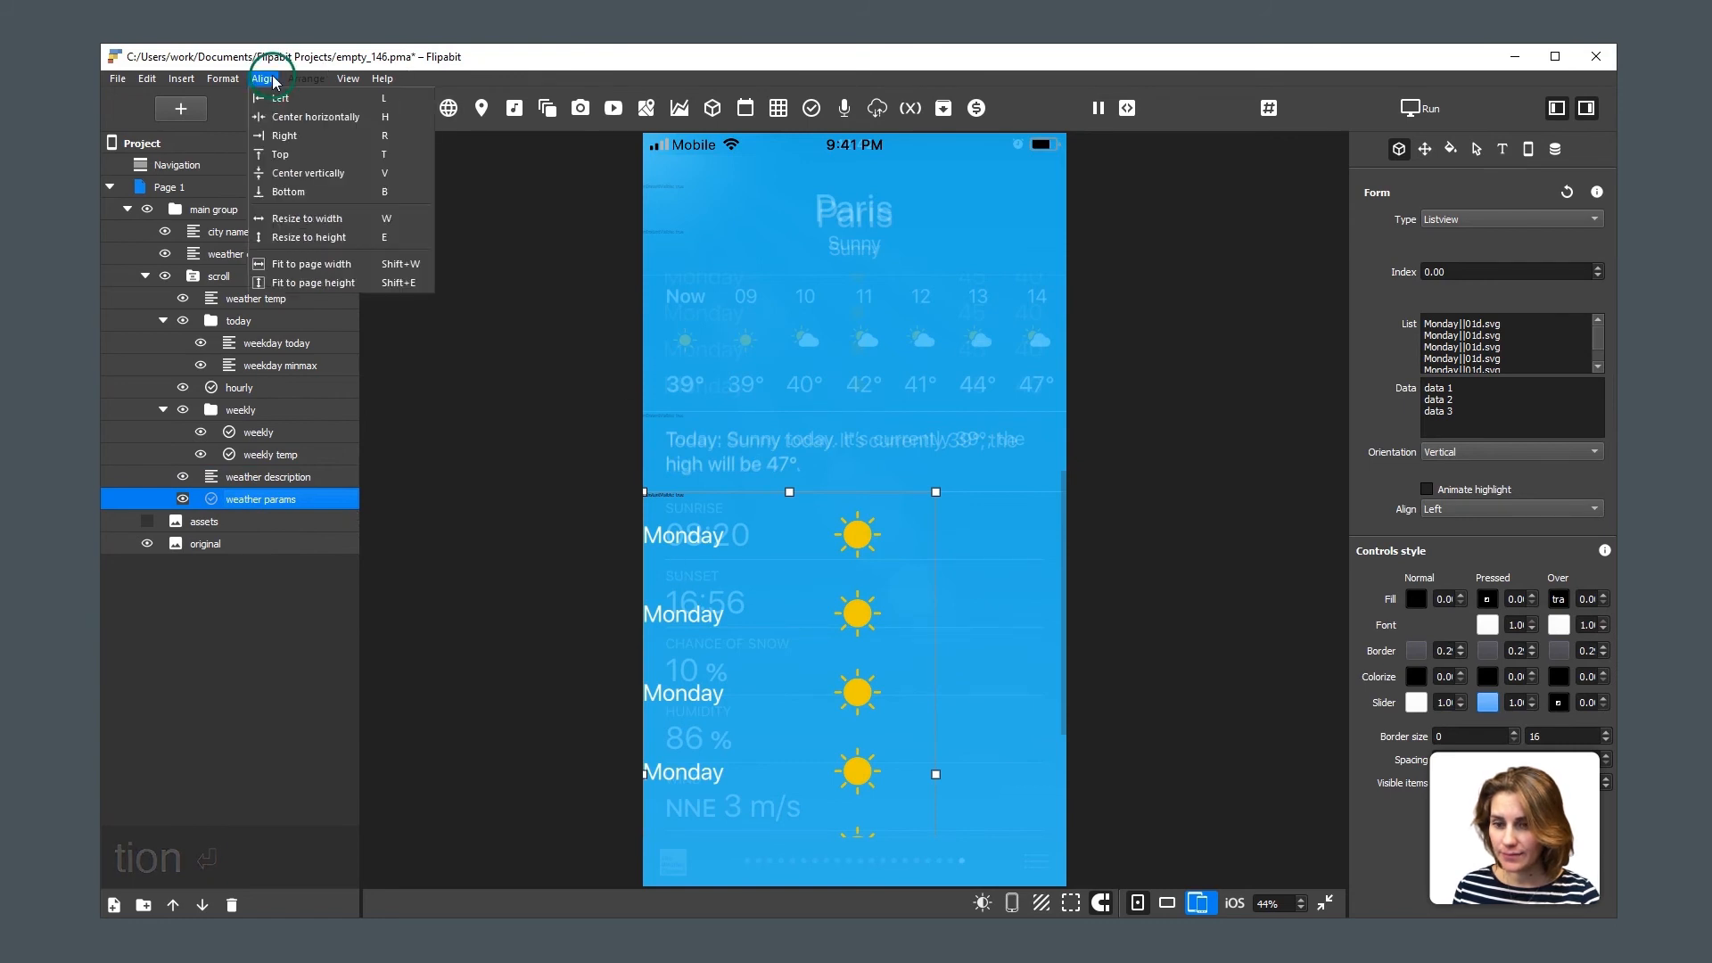
pyautogui.click(353, 221)
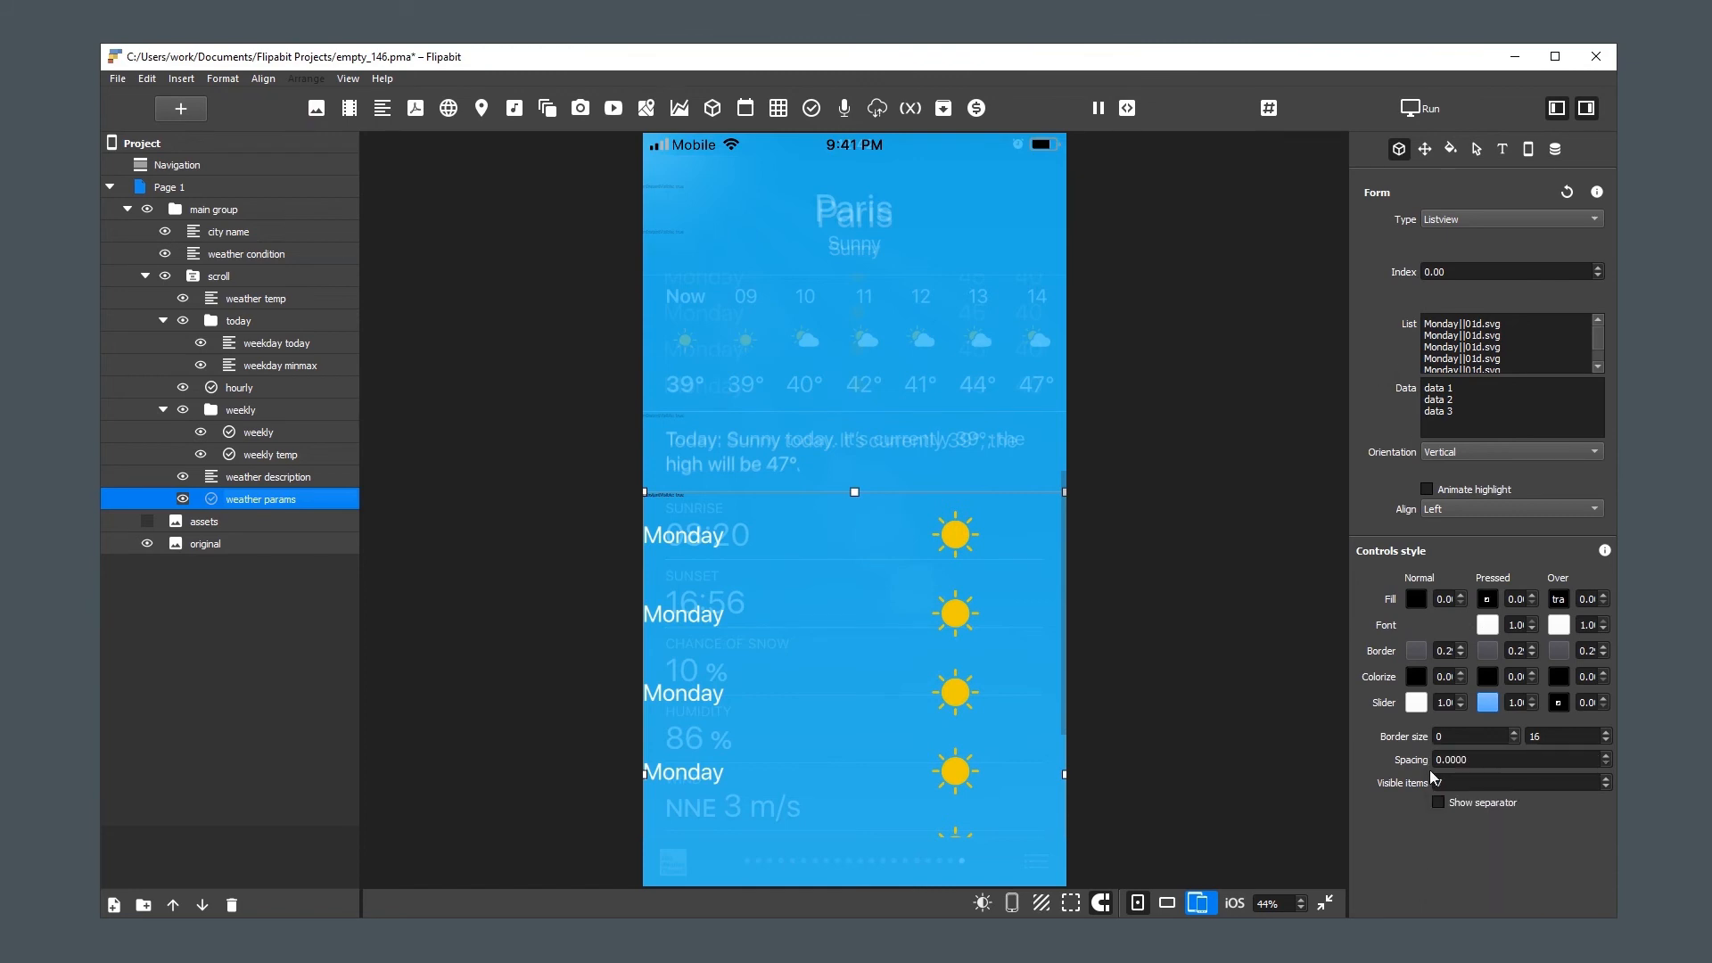
pyautogui.click(1461, 782)
pyautogui.scroll(1, 1463, 782)
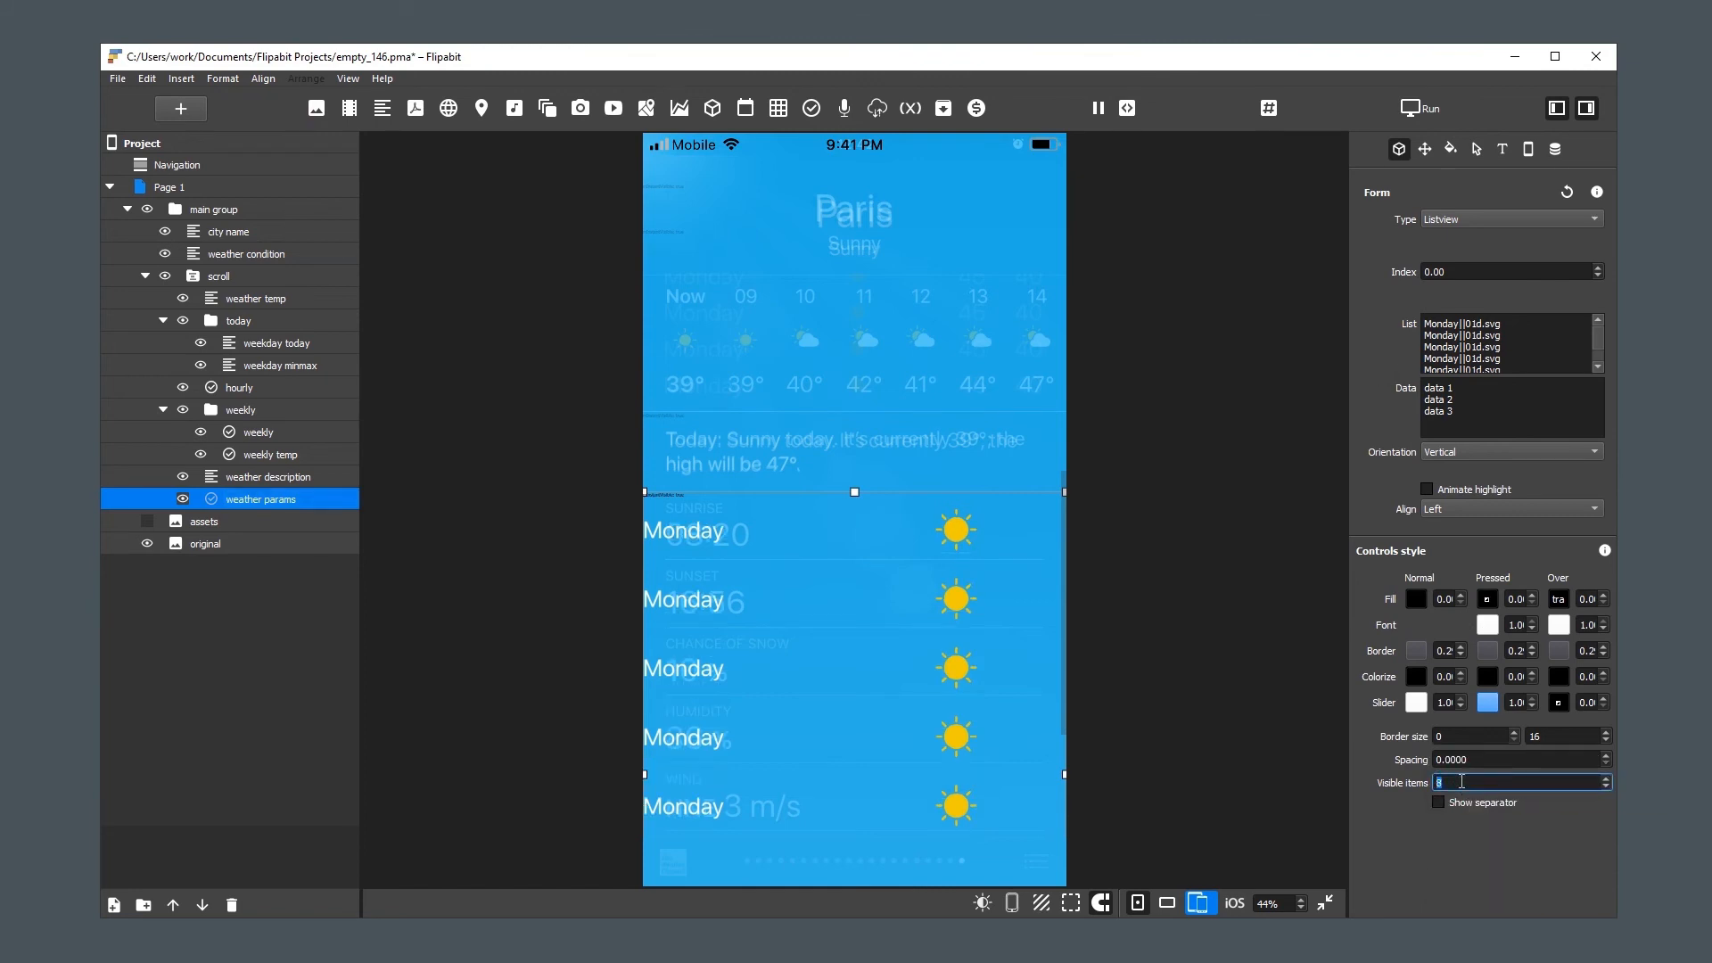
# Replace the entries of the weather params list with a single two-line entry, SUNRISE^^08:20.
pyautogui.click(1529, 344)
pyautogui.hotkey('ctrl', 'a')
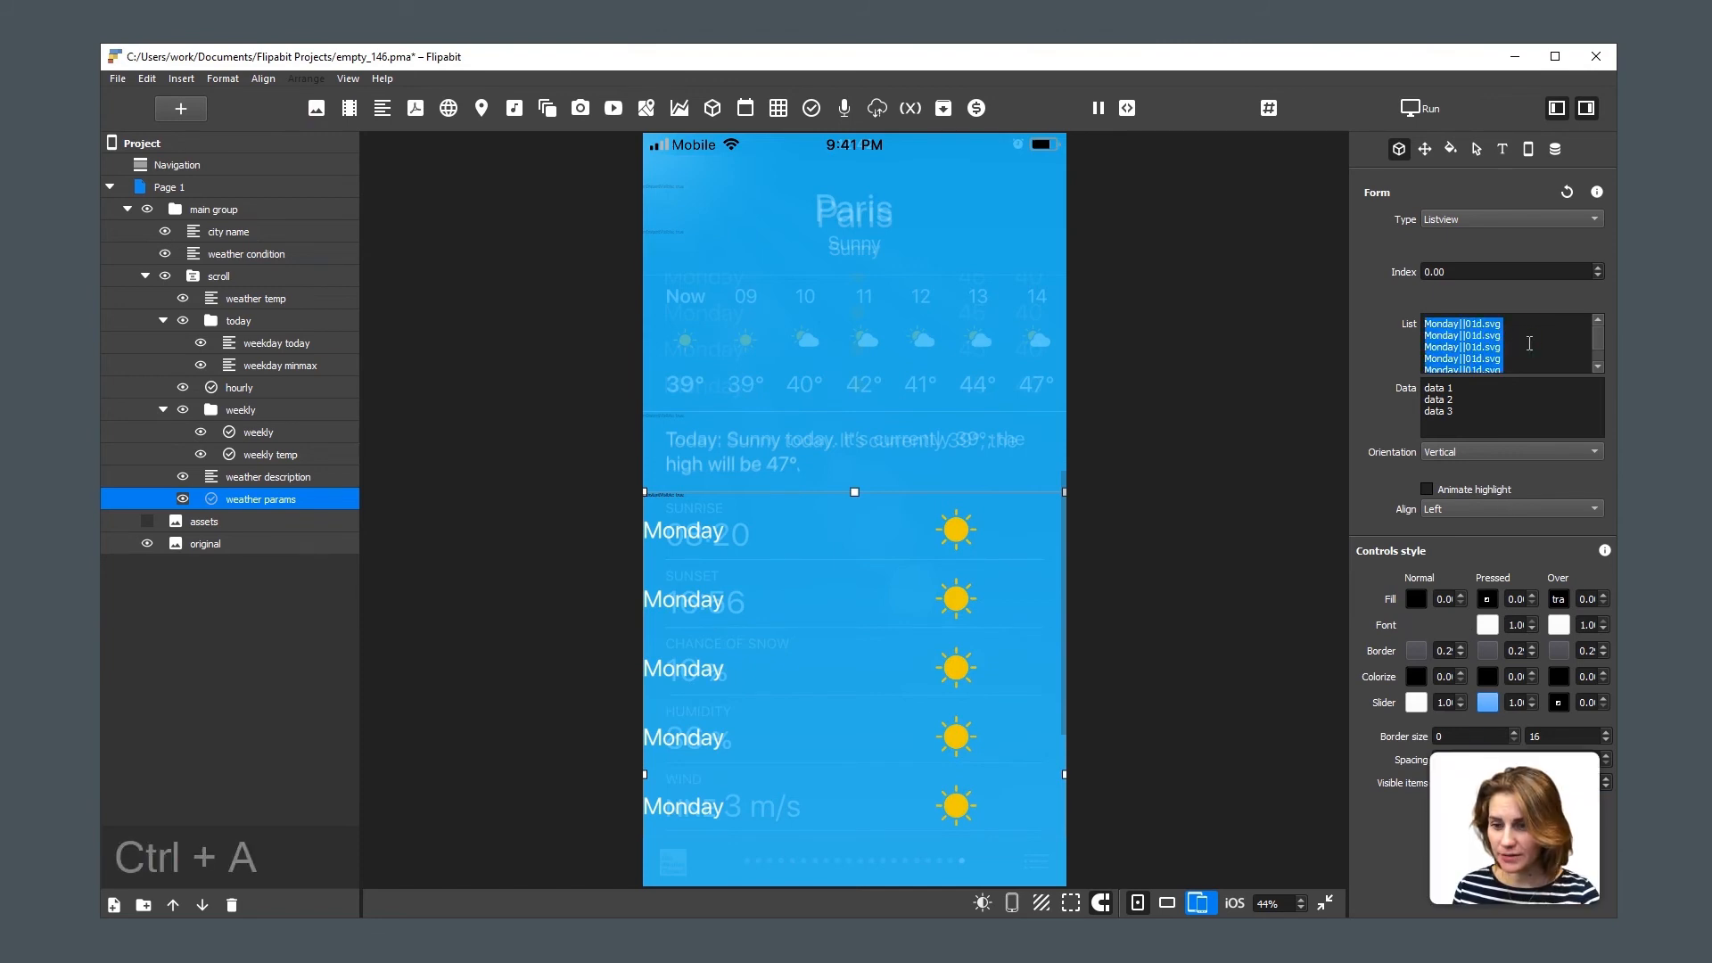
pyautogui.write('SUN')
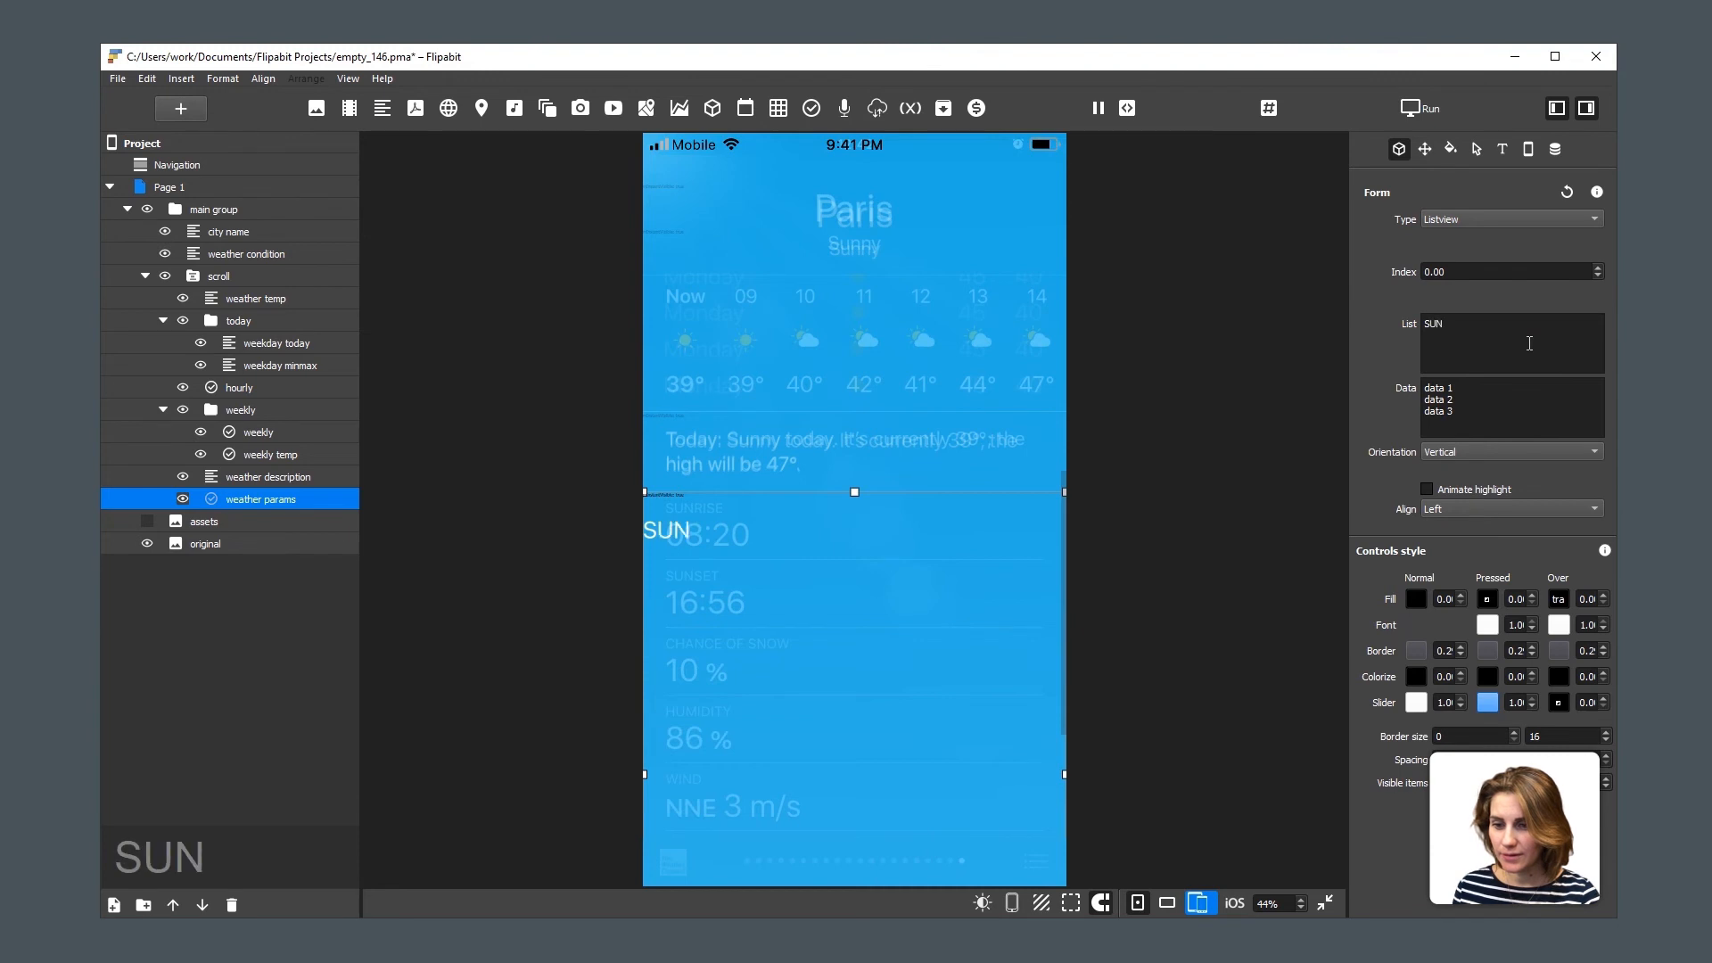
pyautogui.write('RISE')
pyautogui.press('Return')
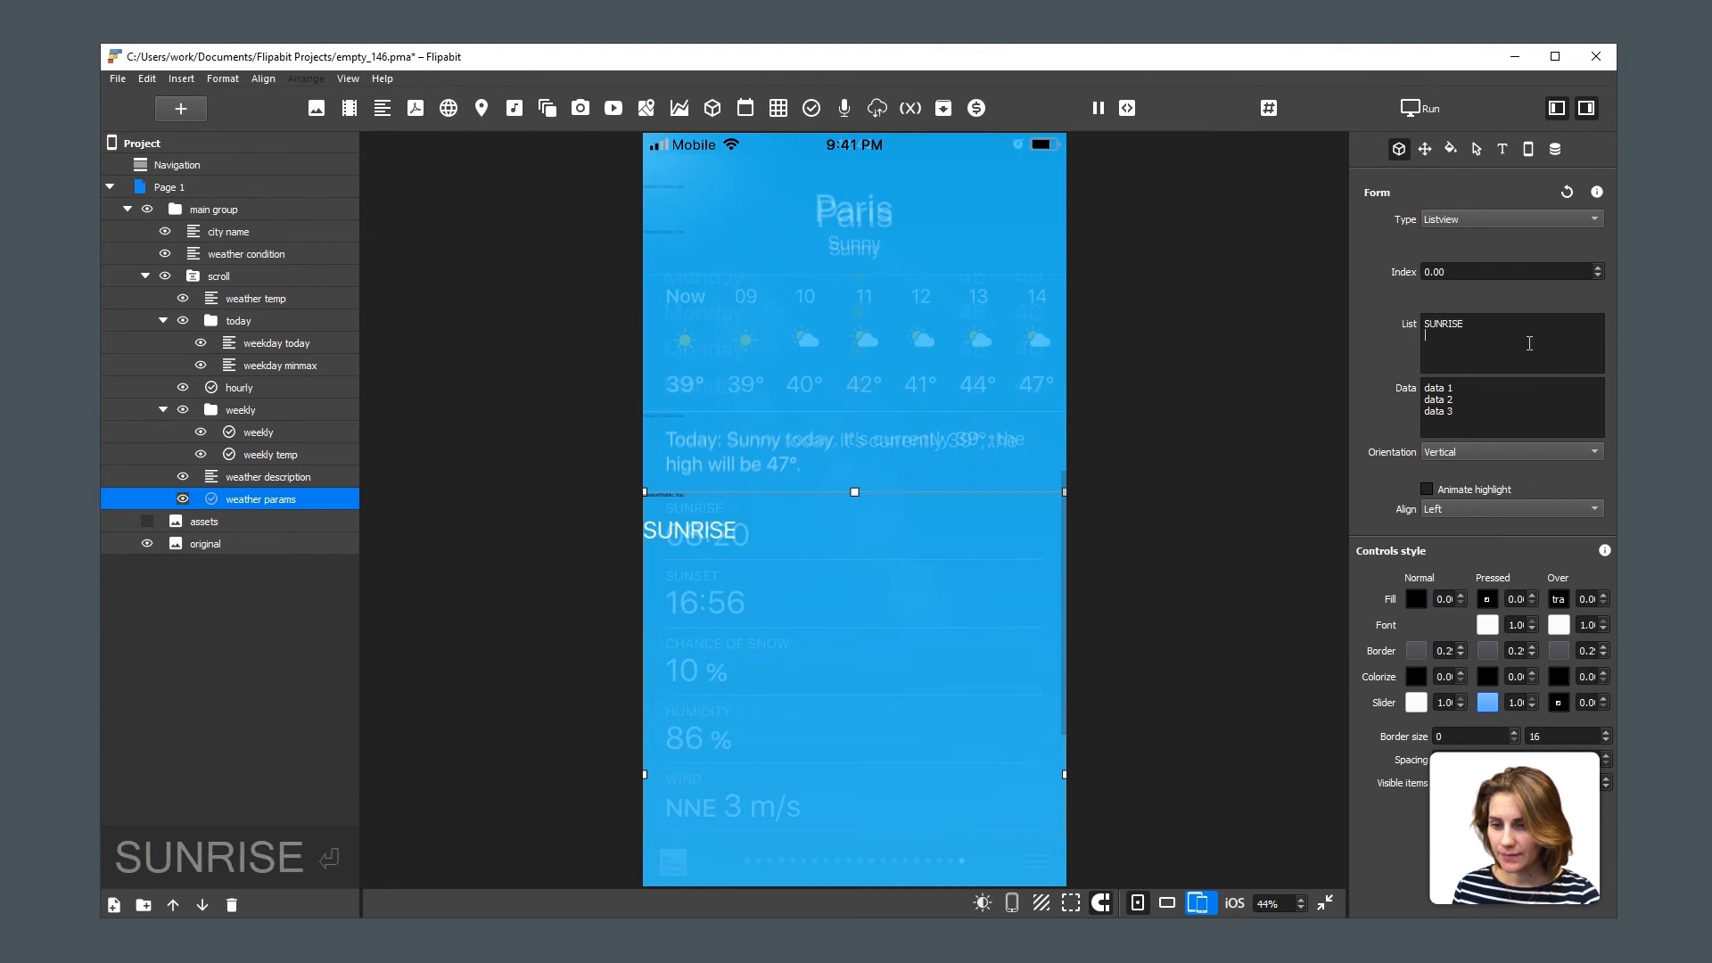
pyautogui.write('08')
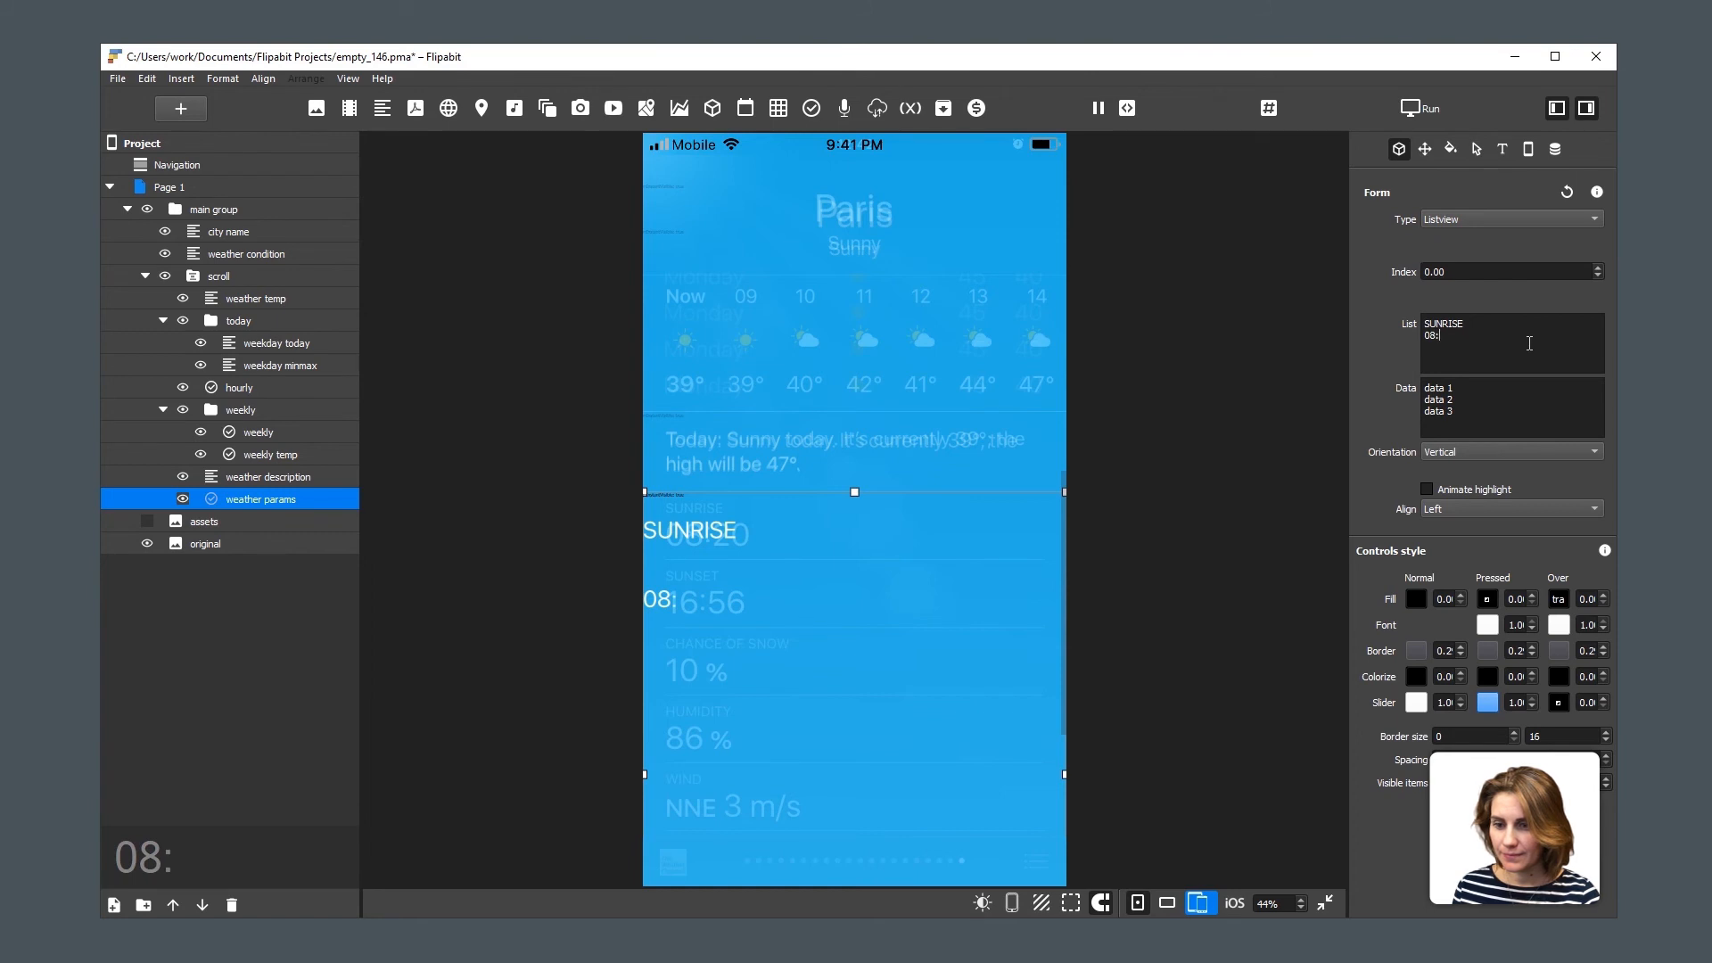
pyautogui.write(':')
pyautogui.press('Left')
pyautogui.press('Left')
pyautogui.press('Left')
pyautogui.press('BackSpace')
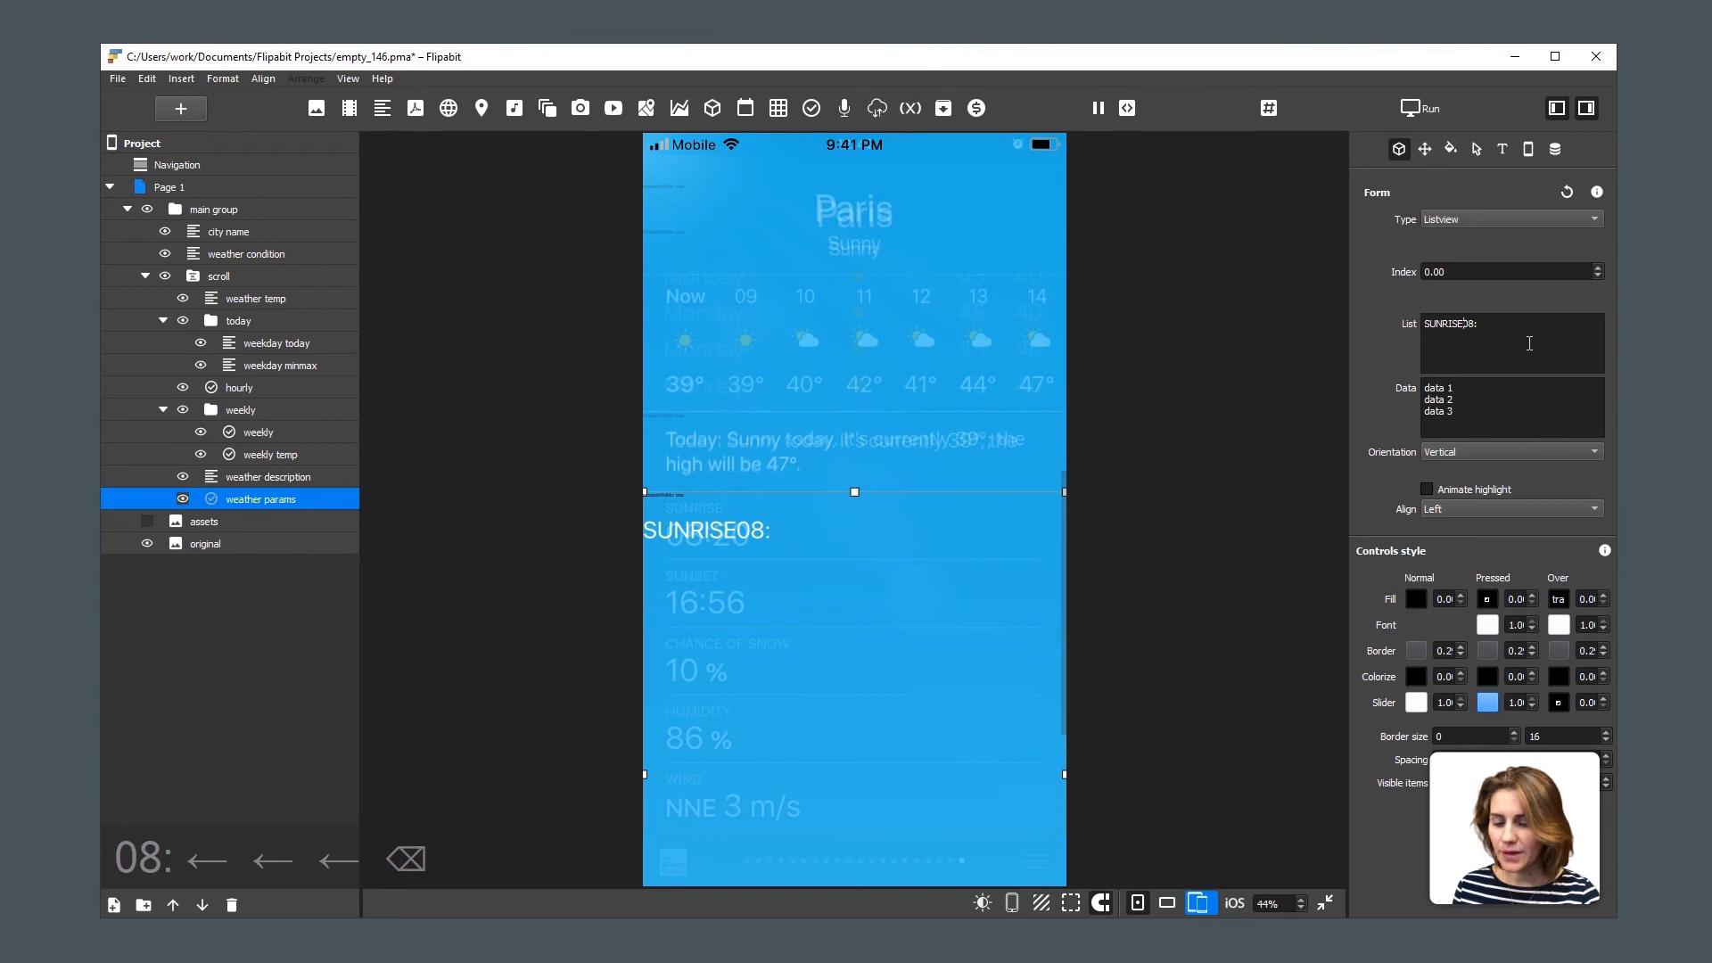
pyautogui.write('^^')
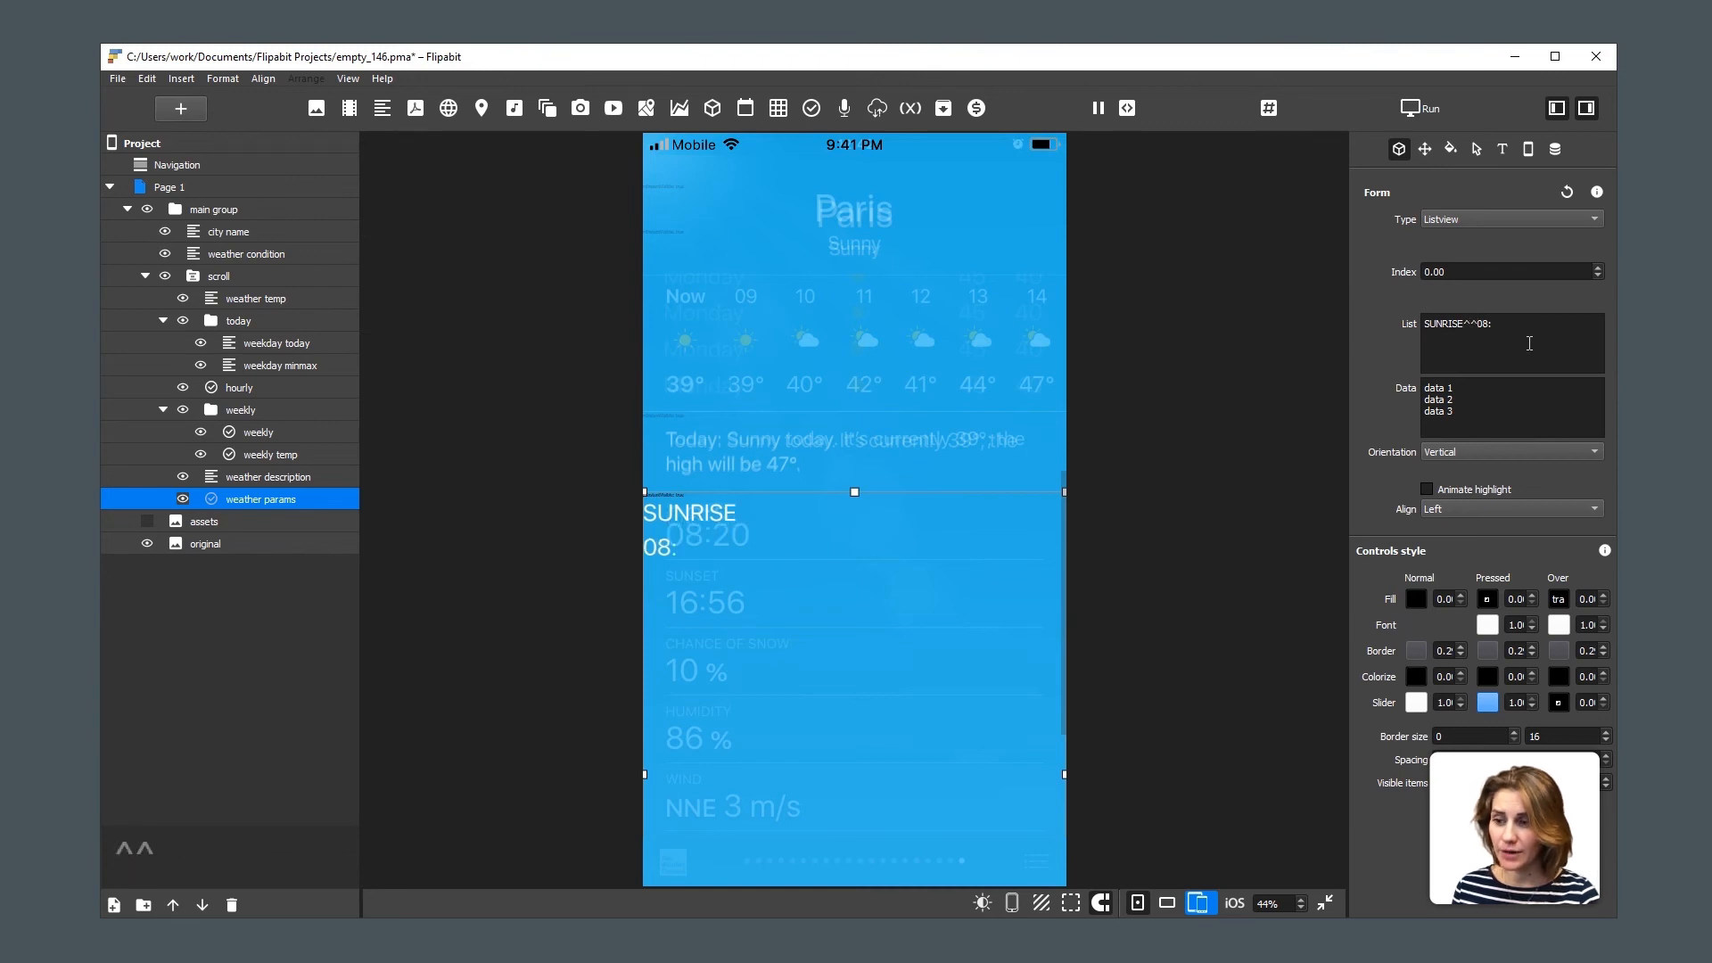
pyautogui.press('End')
pyautogui.write('20')
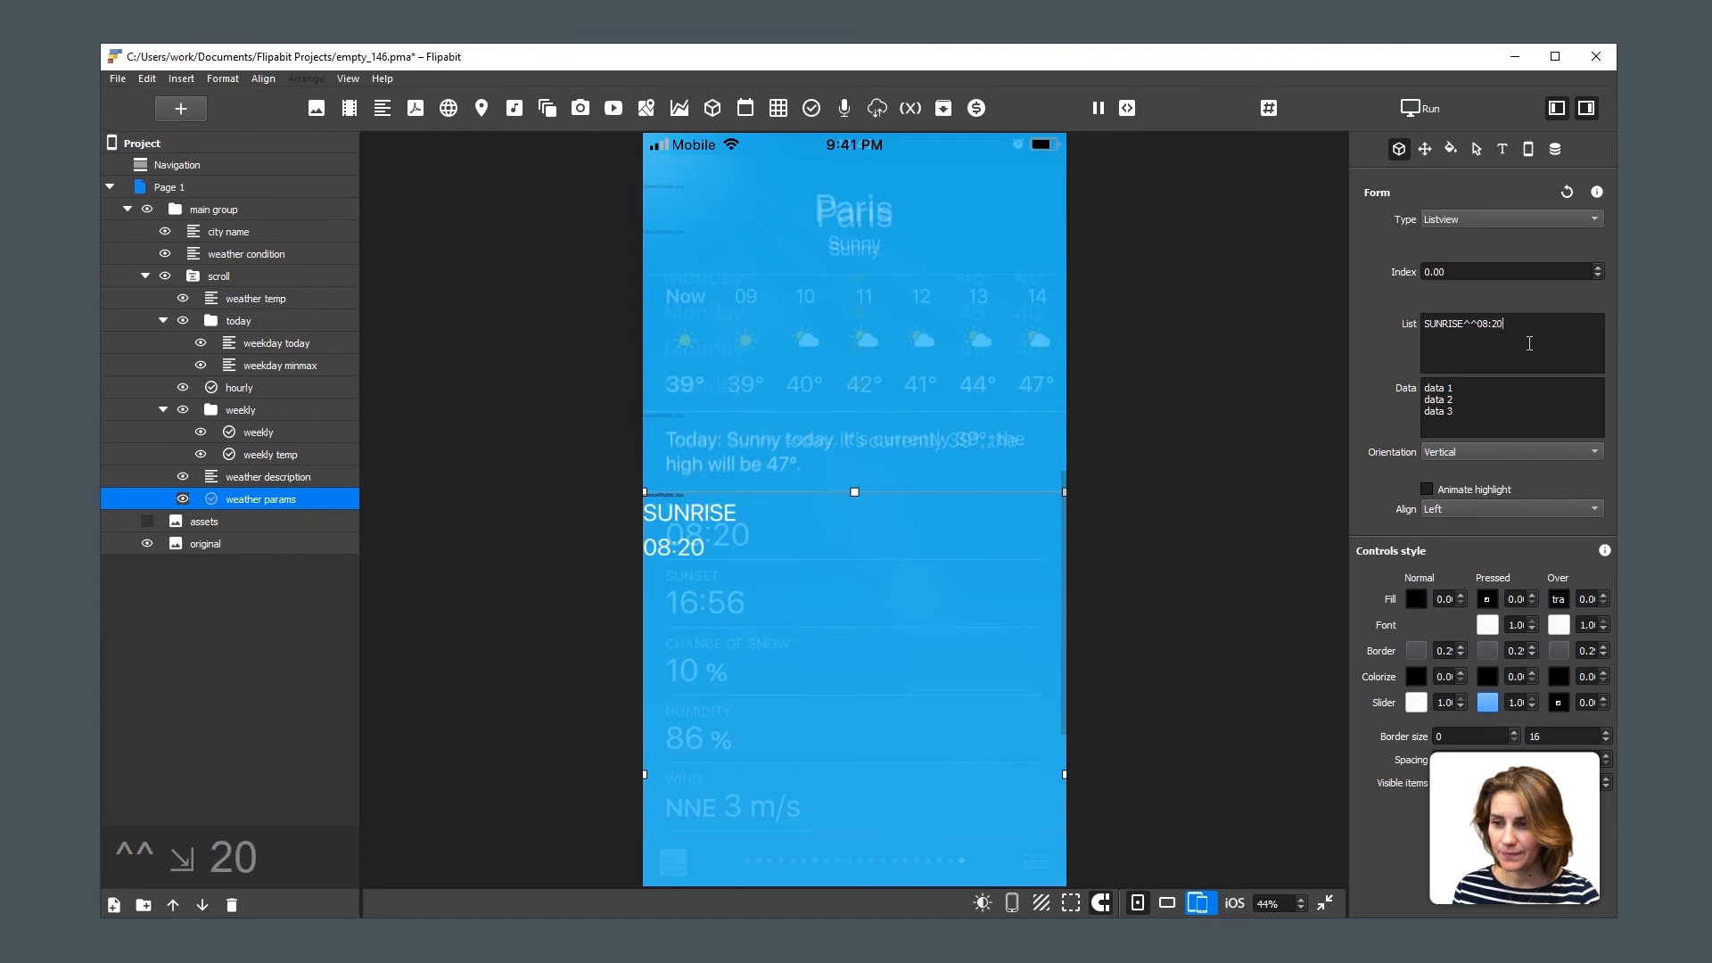
# Duplicate the SUNRISE entry on a second line of the list and change the copy to SUNSET^^16:56.
pyautogui.hotkey('shift', 'Home')
pyautogui.hotkey('ctrl', 'c')
pyautogui.press('End')
pyautogui.press('Return')
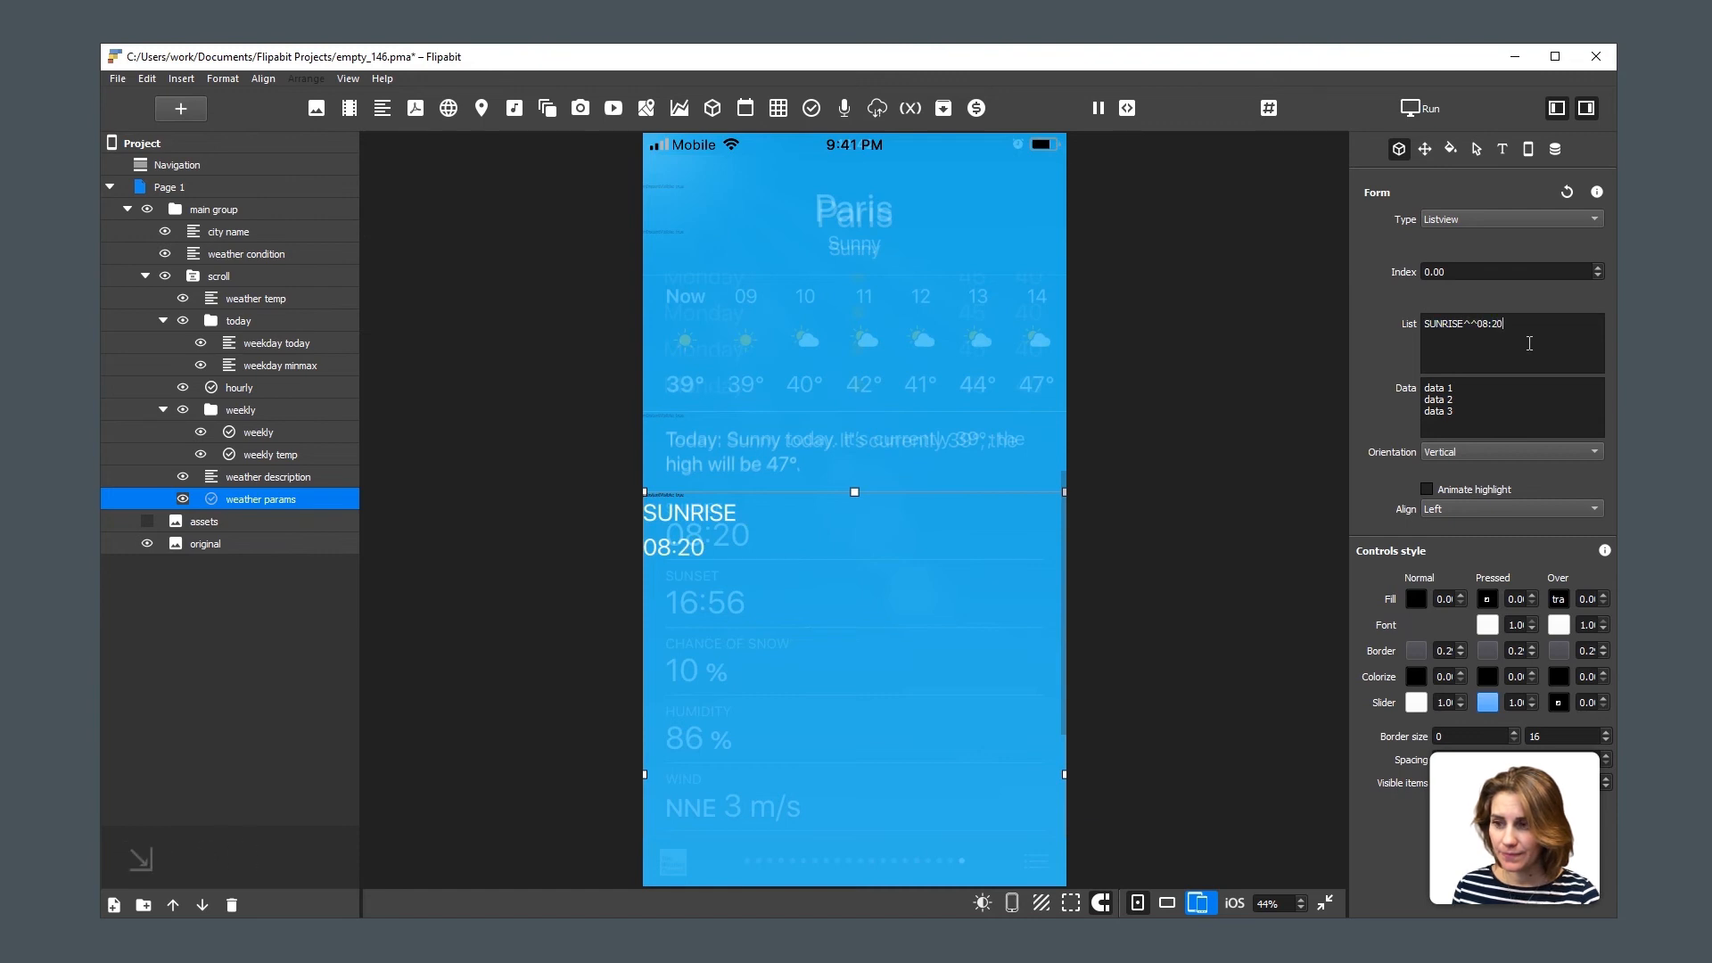
pyautogui.hotkey('ctrl', 'v')
pyautogui.press('Home')
pyautogui.hotkey('ctrl', 'shift', 'Right')
pyautogui.write('SUNSET')
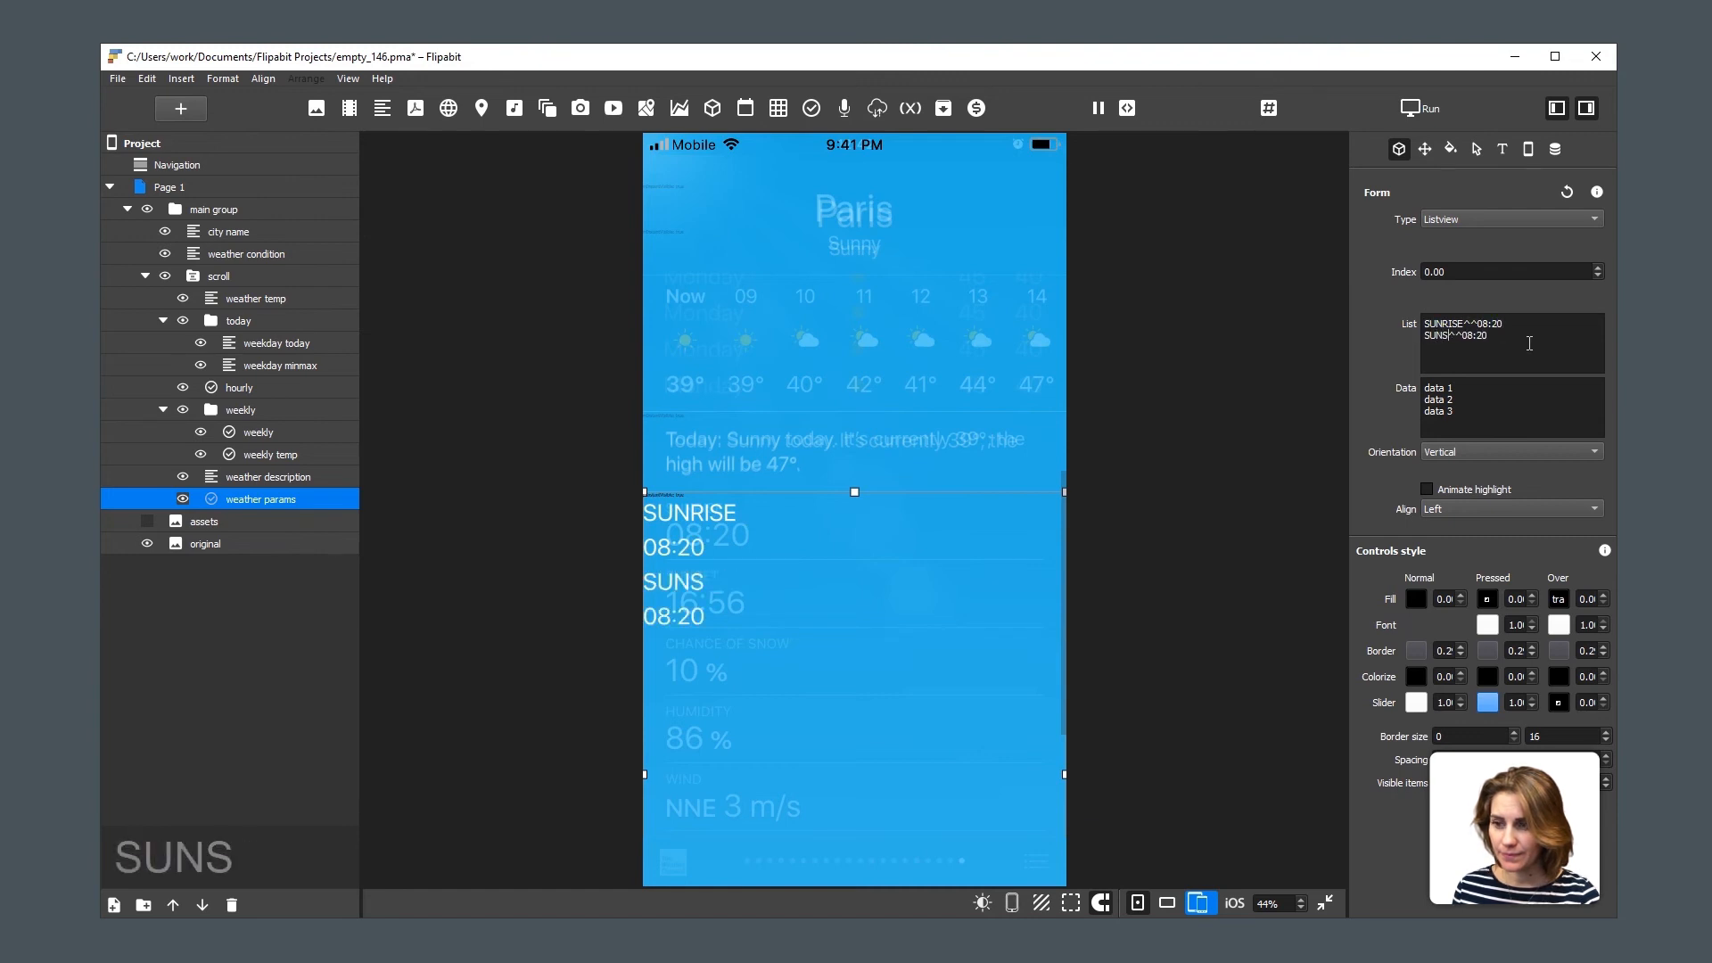
pyautogui.press('Right')
pyautogui.press('Right')
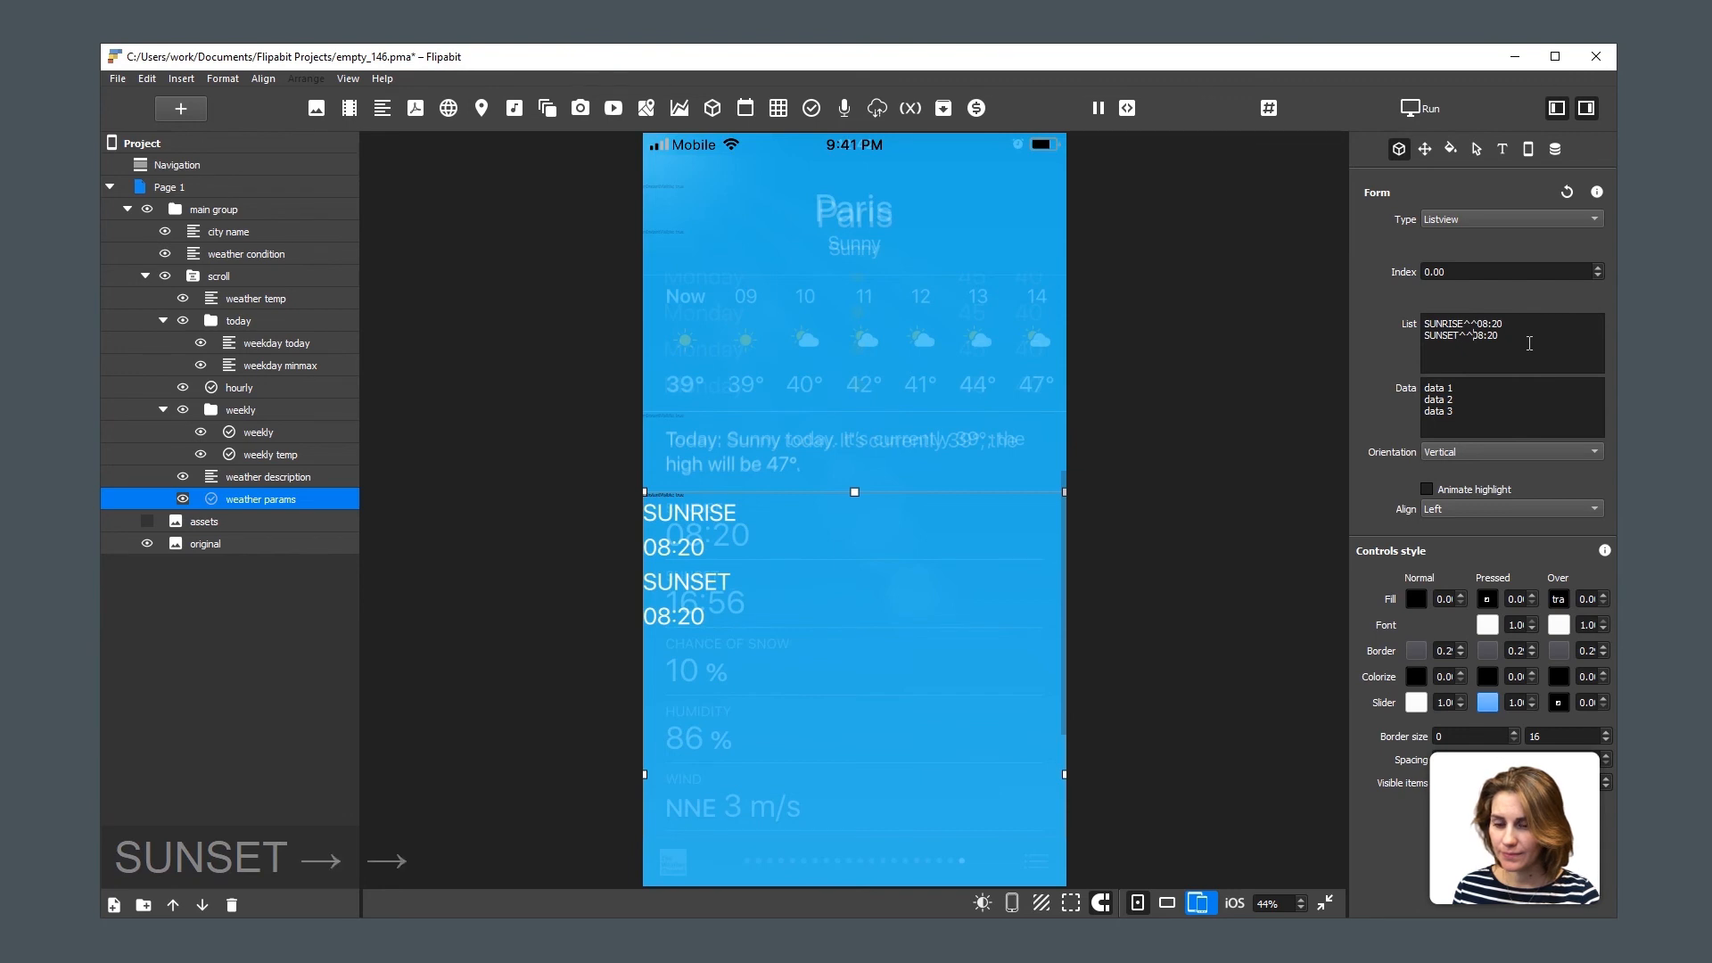
pyautogui.hotkey('shift', 'End')
pyautogui.write('16')
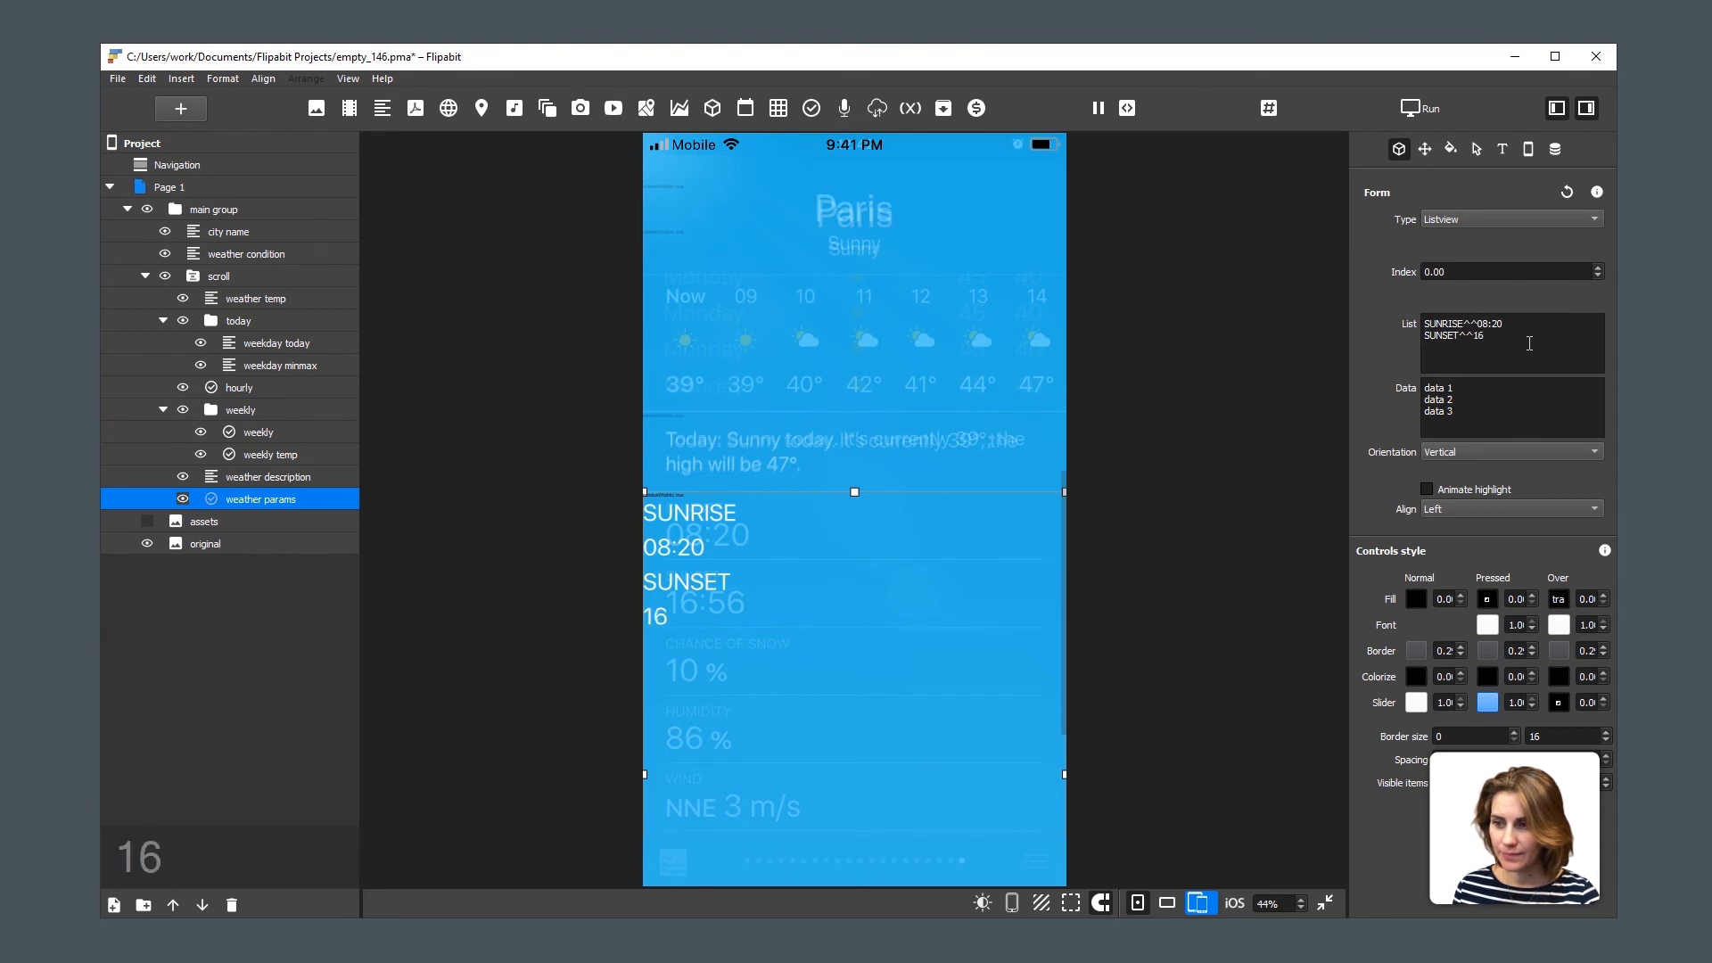
pyautogui.write(':56')
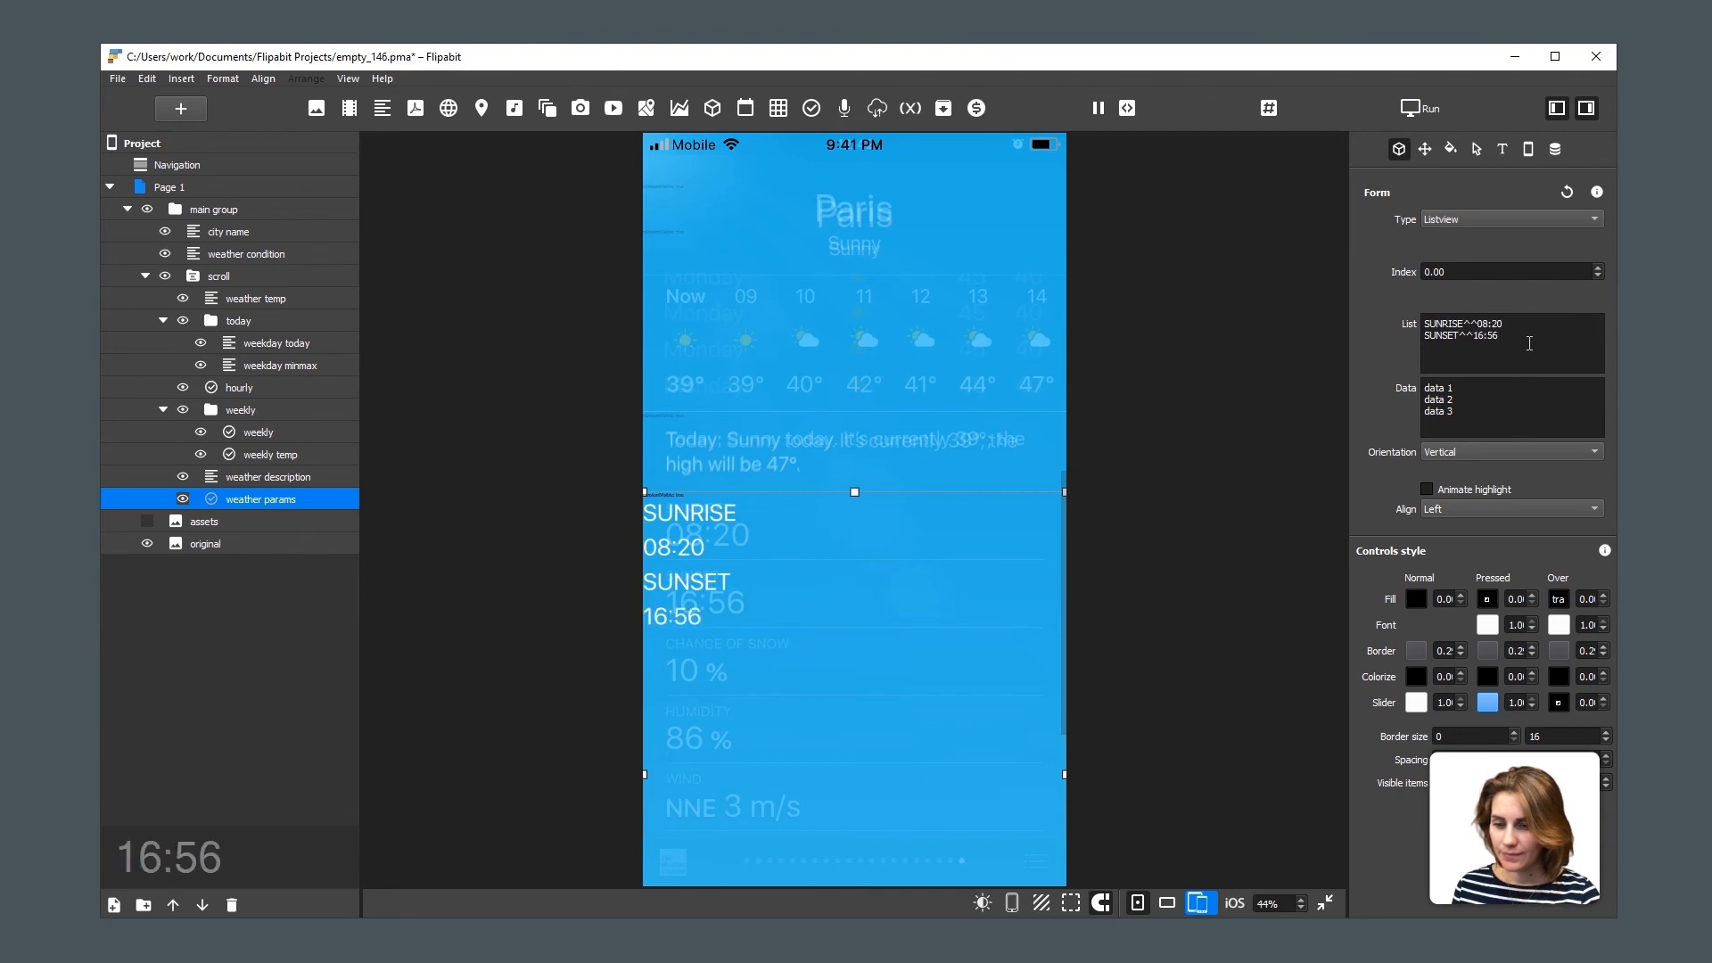
# Add a copy of the SUNSET^^16:56 entry as the third line of the weather params list.
pyautogui.press('End')
pyautogui.press('Return')
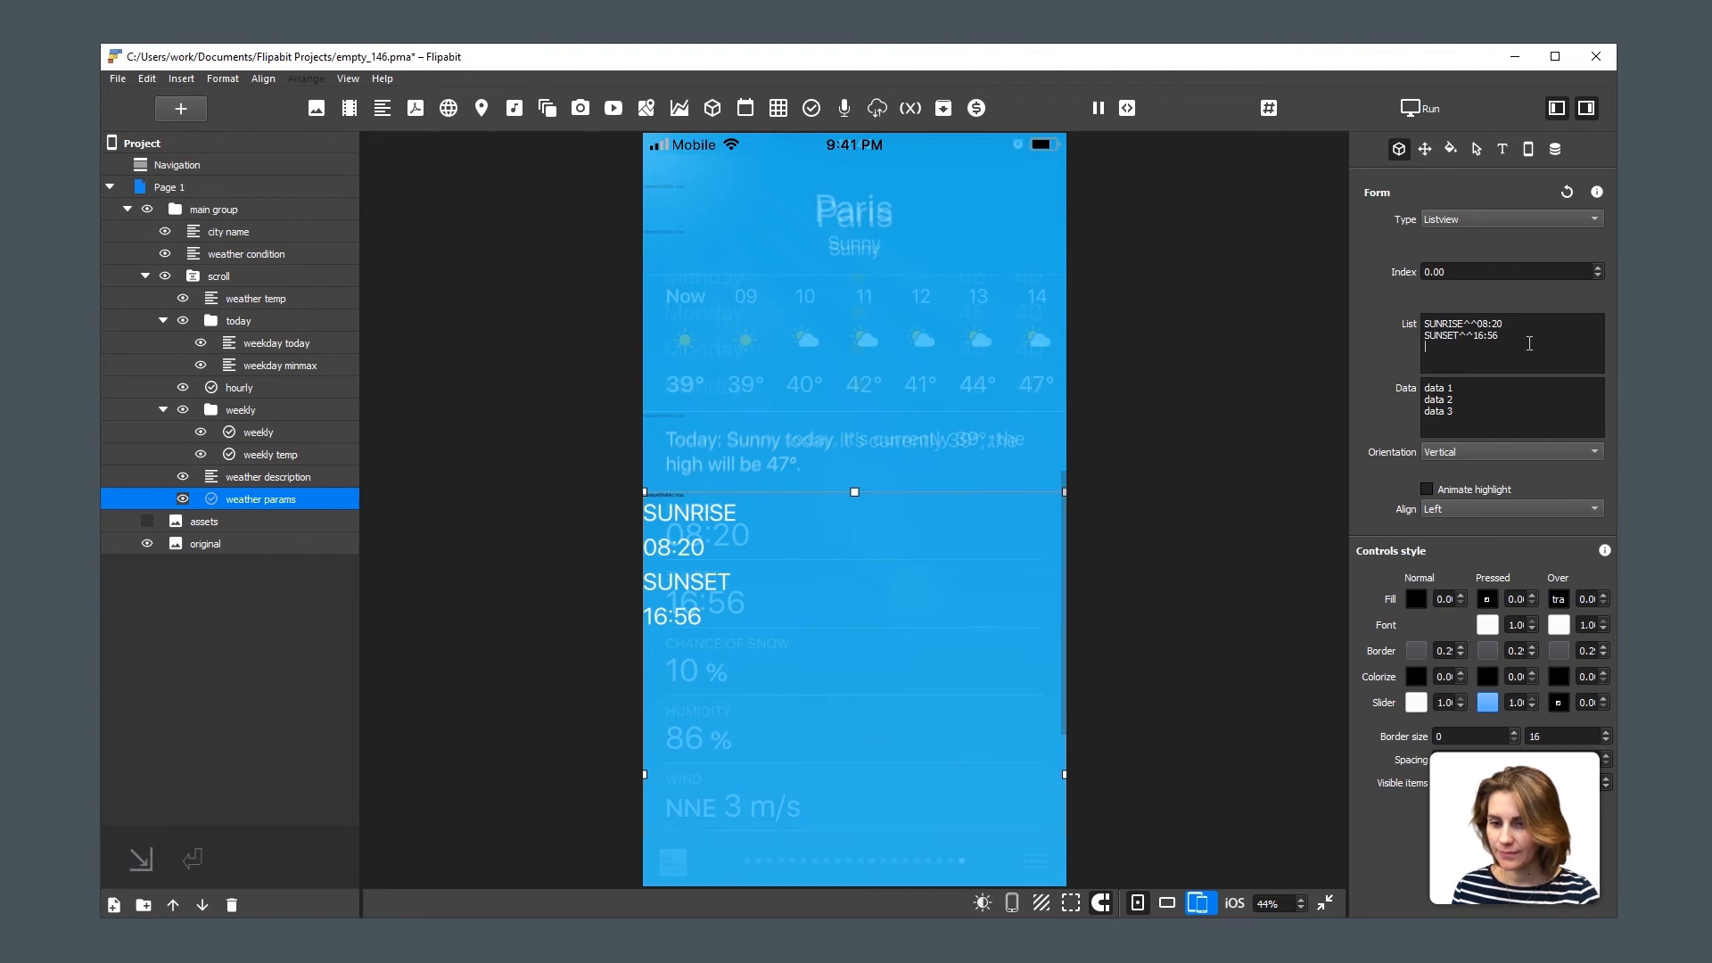
pyautogui.hotkey('ctrl', 'v')
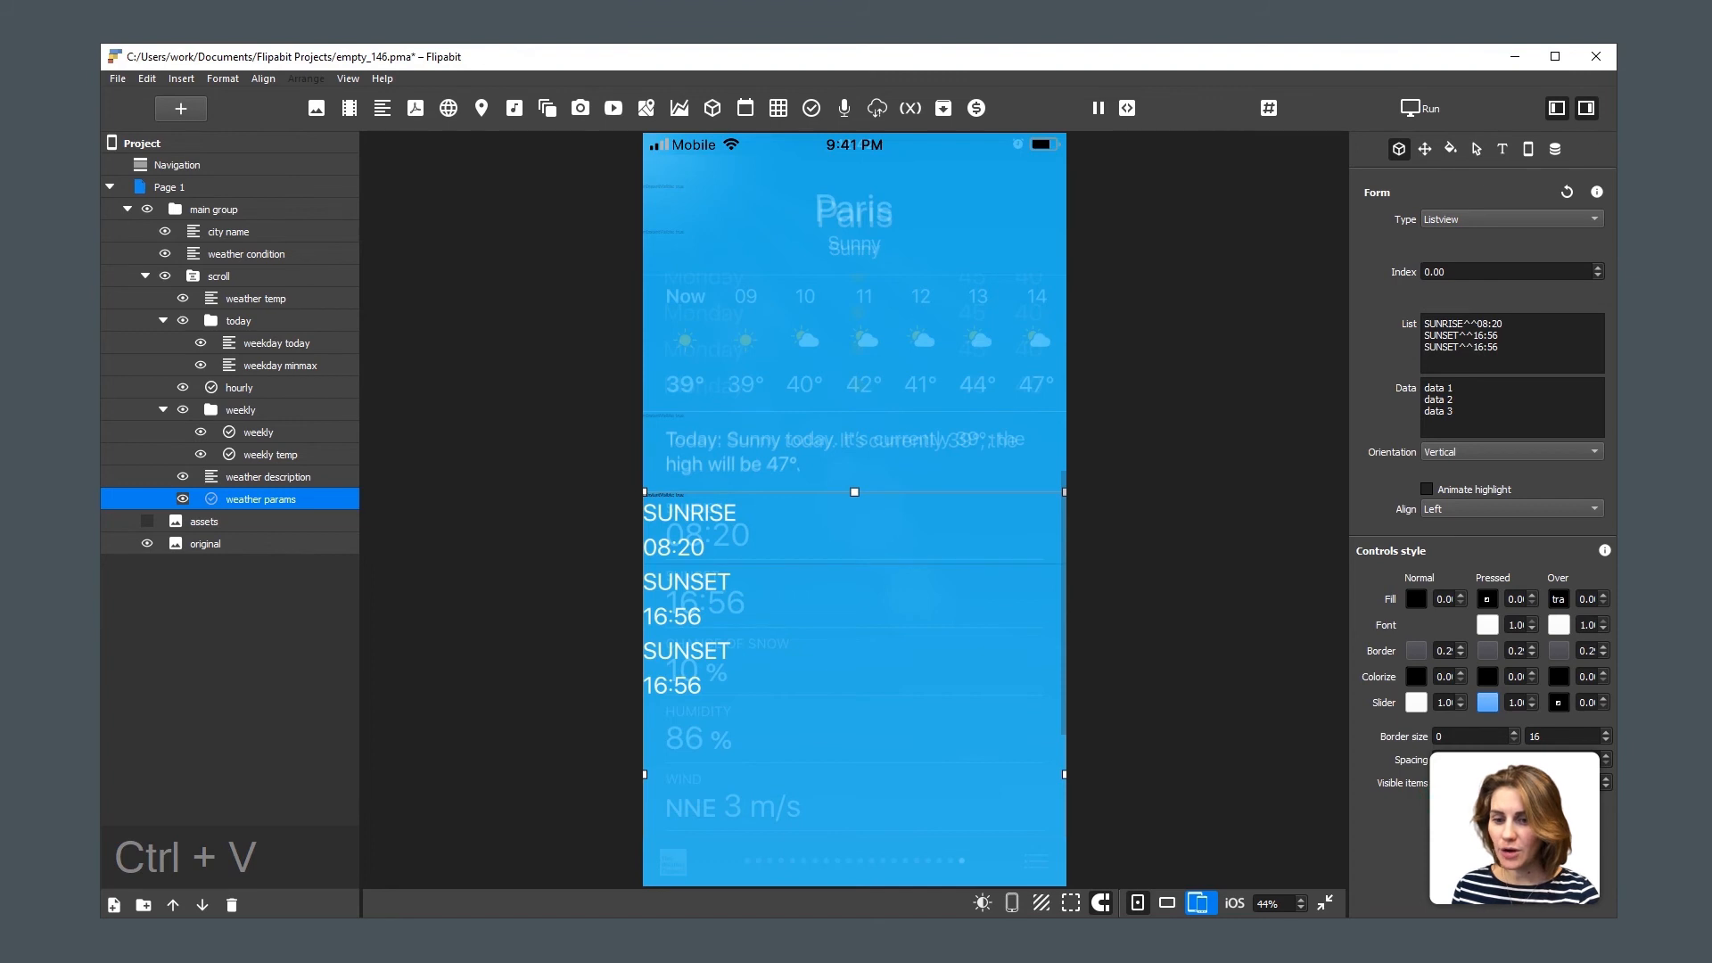
# Make the list's normal and pressed border colours white with opacity 1, then deselect the list.
pyautogui.click(1417, 650)
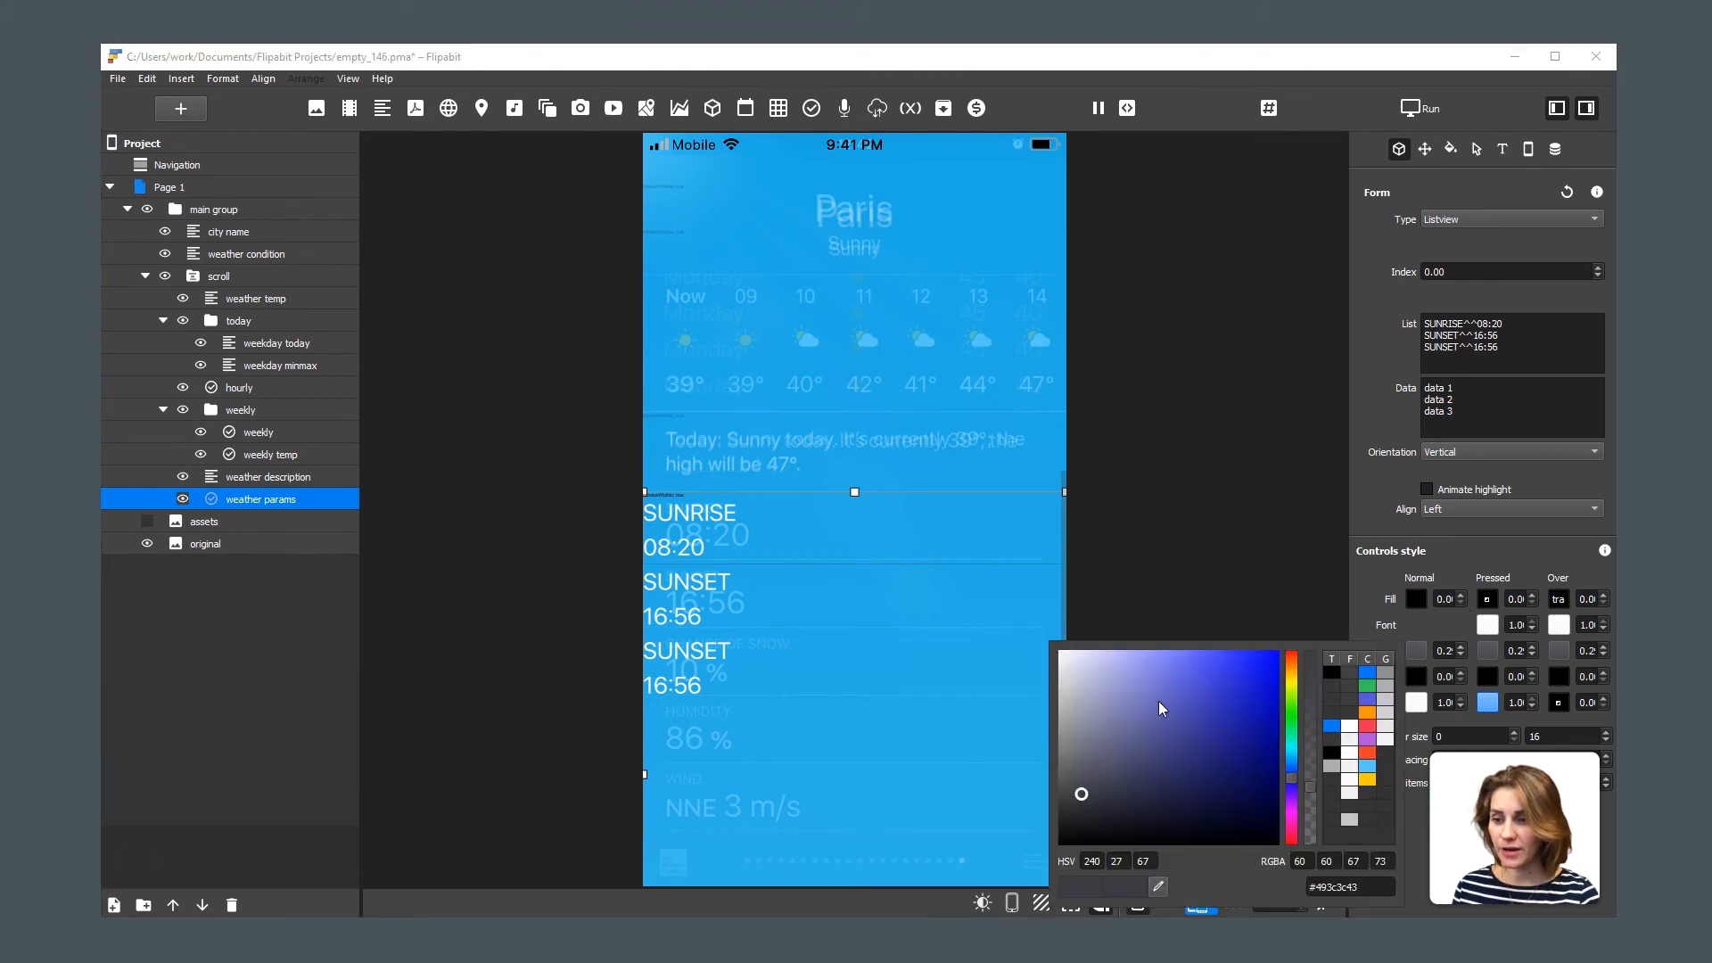
pyautogui.moveTo(1159, 701); pyautogui.dragTo(1009, 599)
pyautogui.moveTo(1441, 650); pyautogui.dragTo(1474, 660)
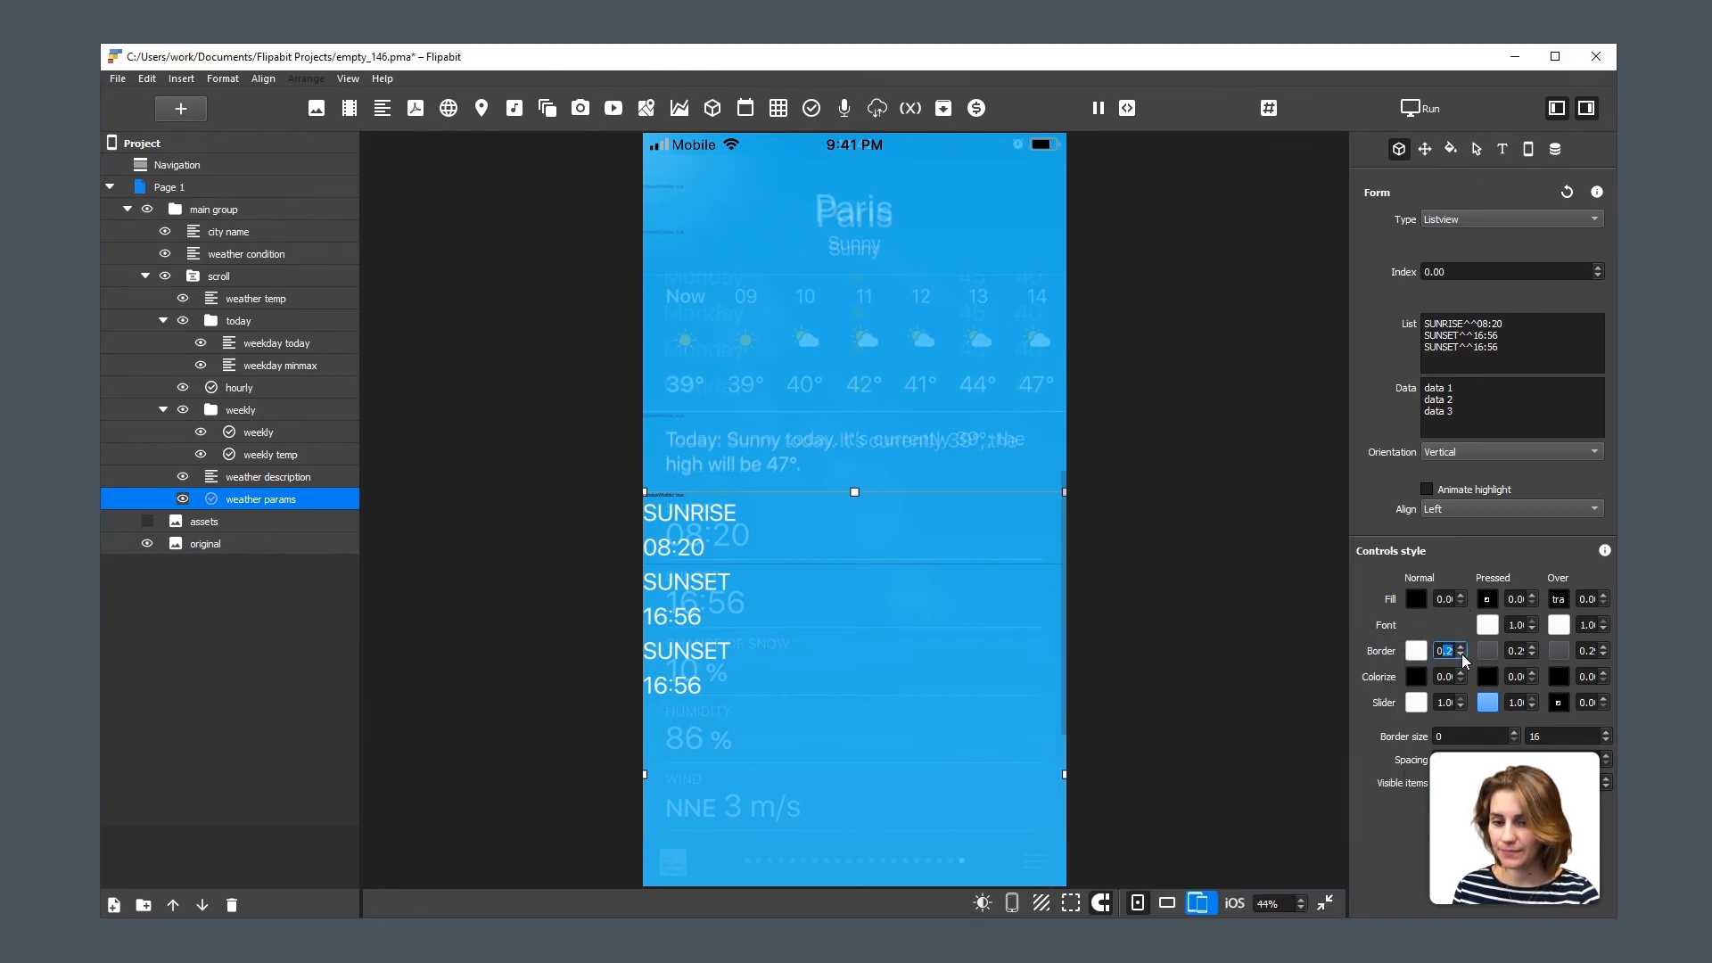
pyautogui.click(1488, 650)
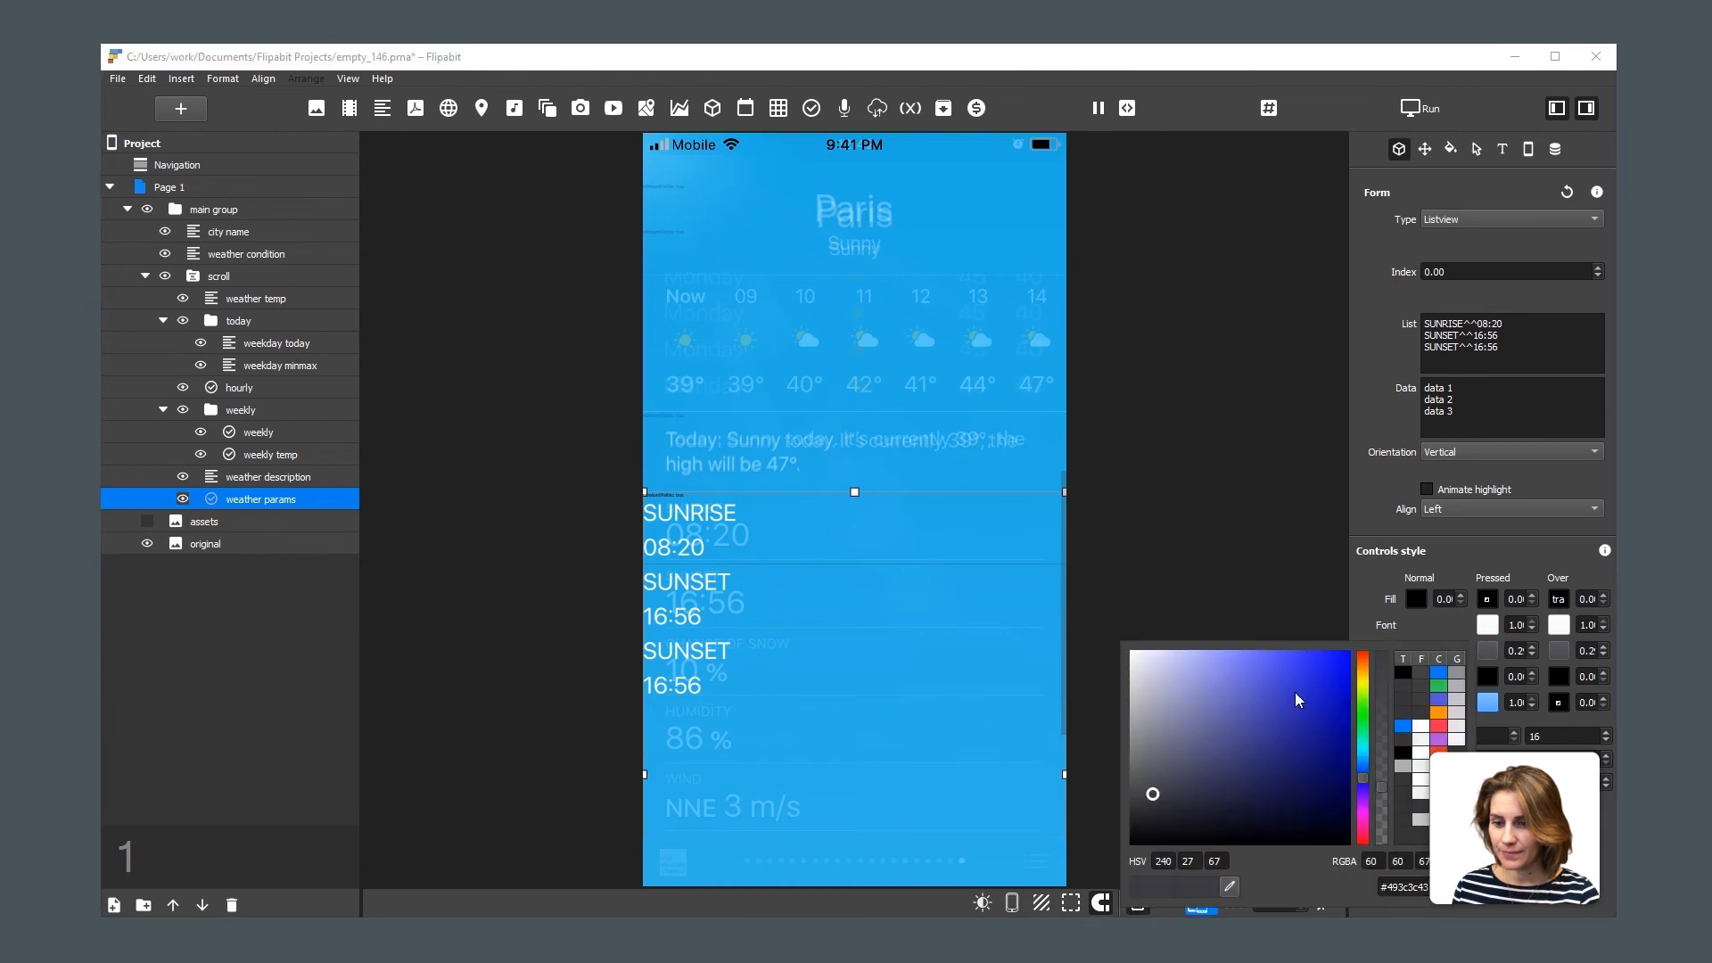
pyautogui.moveTo(1295, 692); pyautogui.dragTo(1089, 612)
pyautogui.moveTo(1509, 650); pyautogui.dragTo(1538, 661)
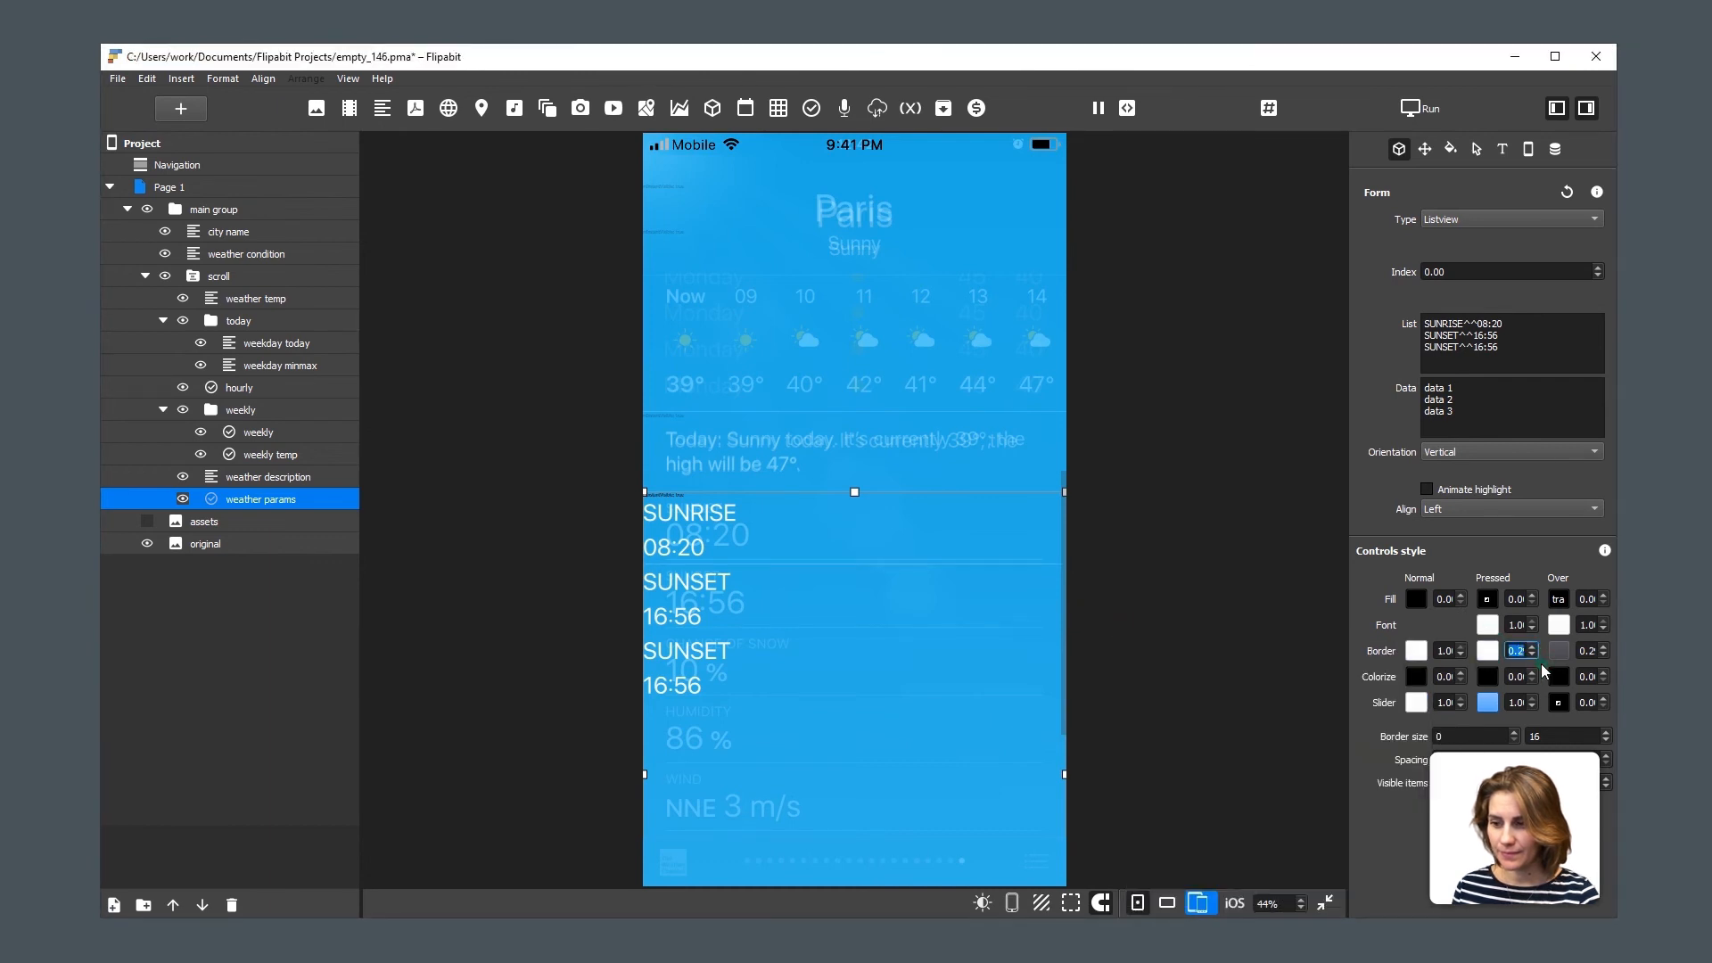
pyautogui.write('1')
pyautogui.press('Return')
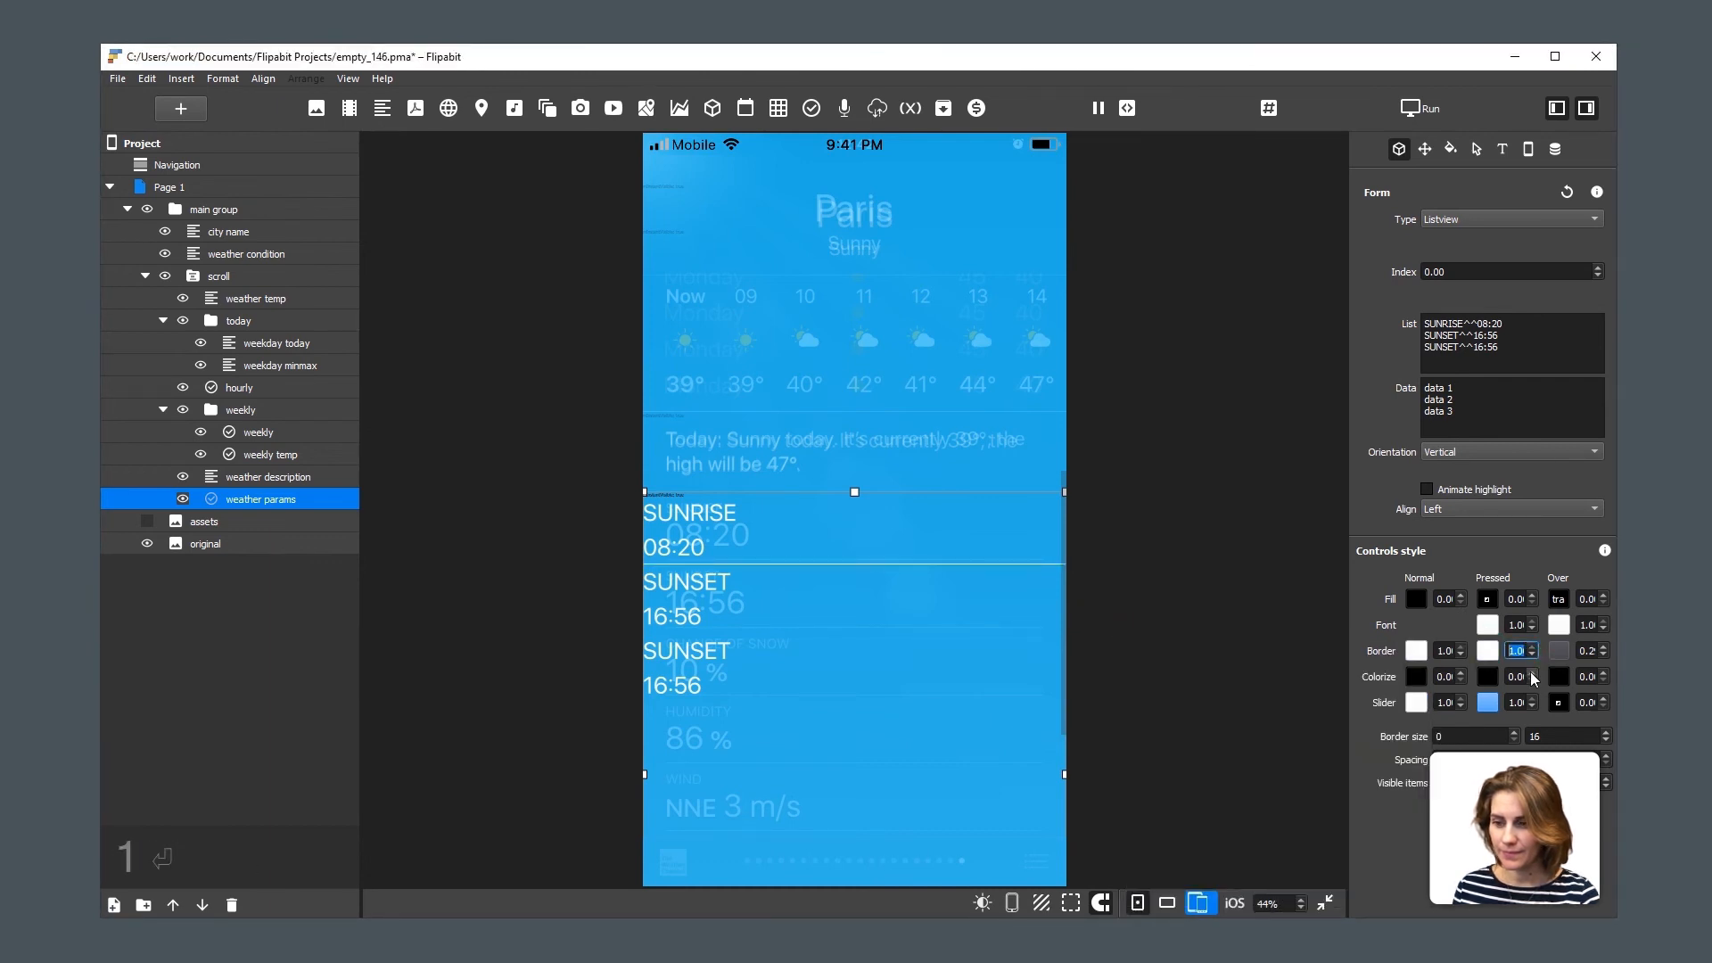
pyautogui.click(1417, 629)
pyautogui.click(1249, 644)
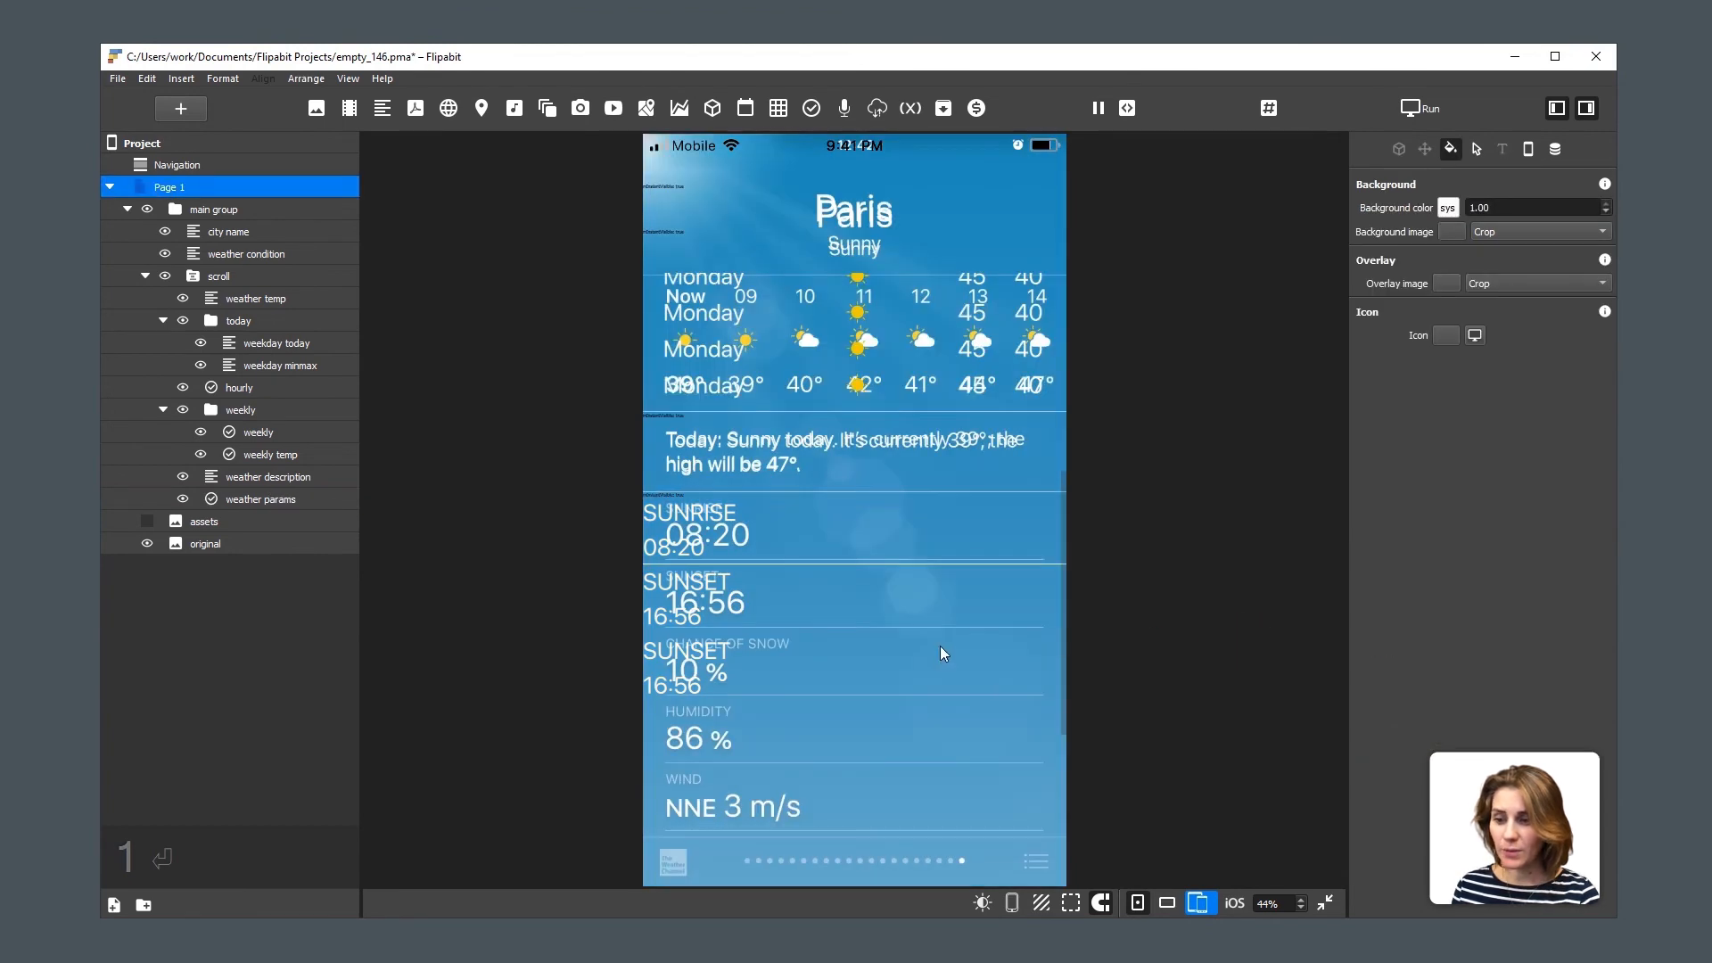
# Set the height of the weather params list to 0.96, comparing its rows with the reference at real size.
pyautogui.click(348, 79)
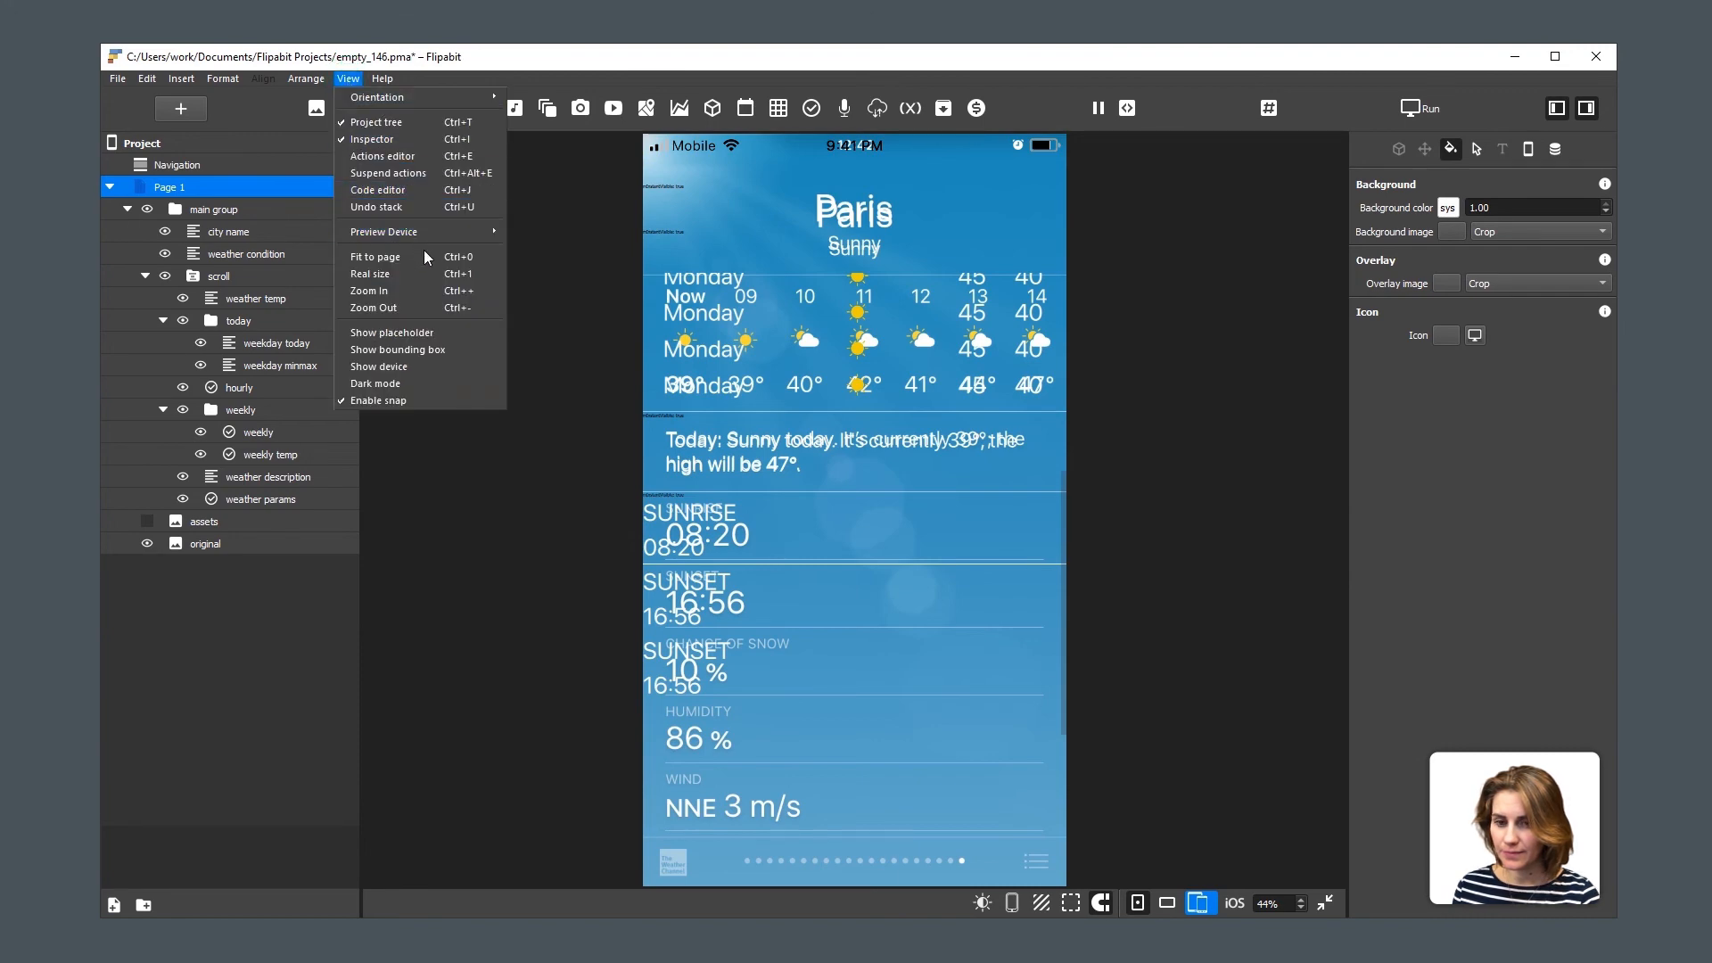
pyautogui.click(448, 274)
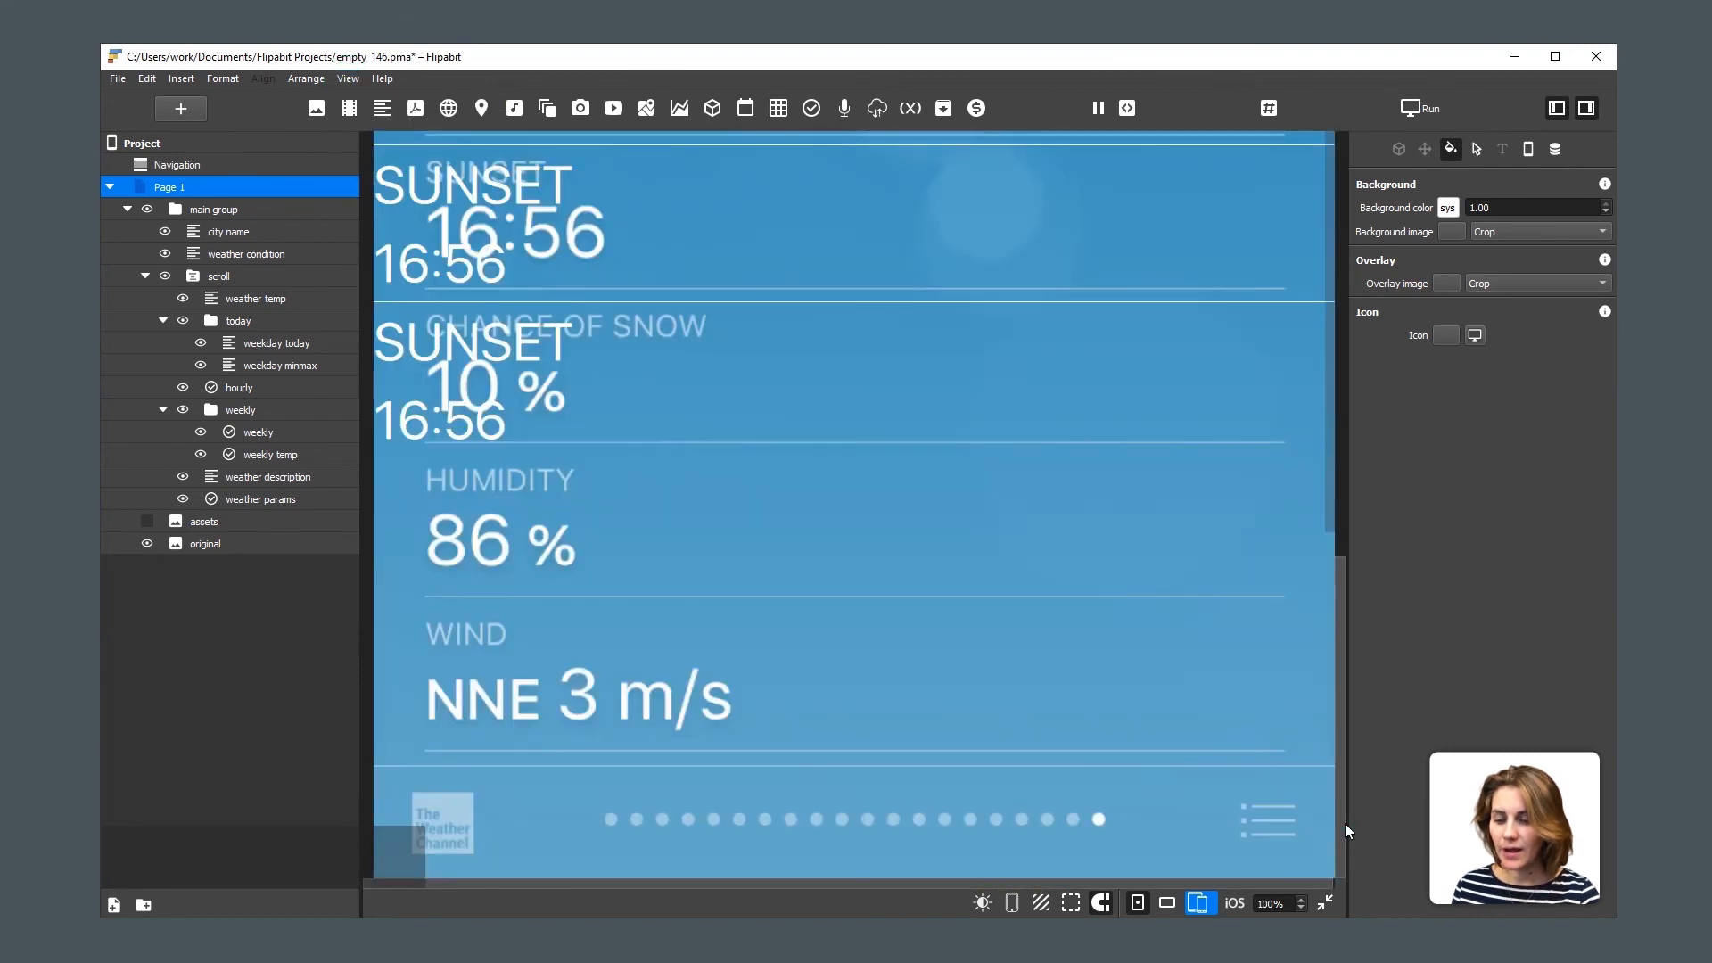
pyautogui.scroll(10, 1345, 823)
pyautogui.scroll(-3, 1345, 817)
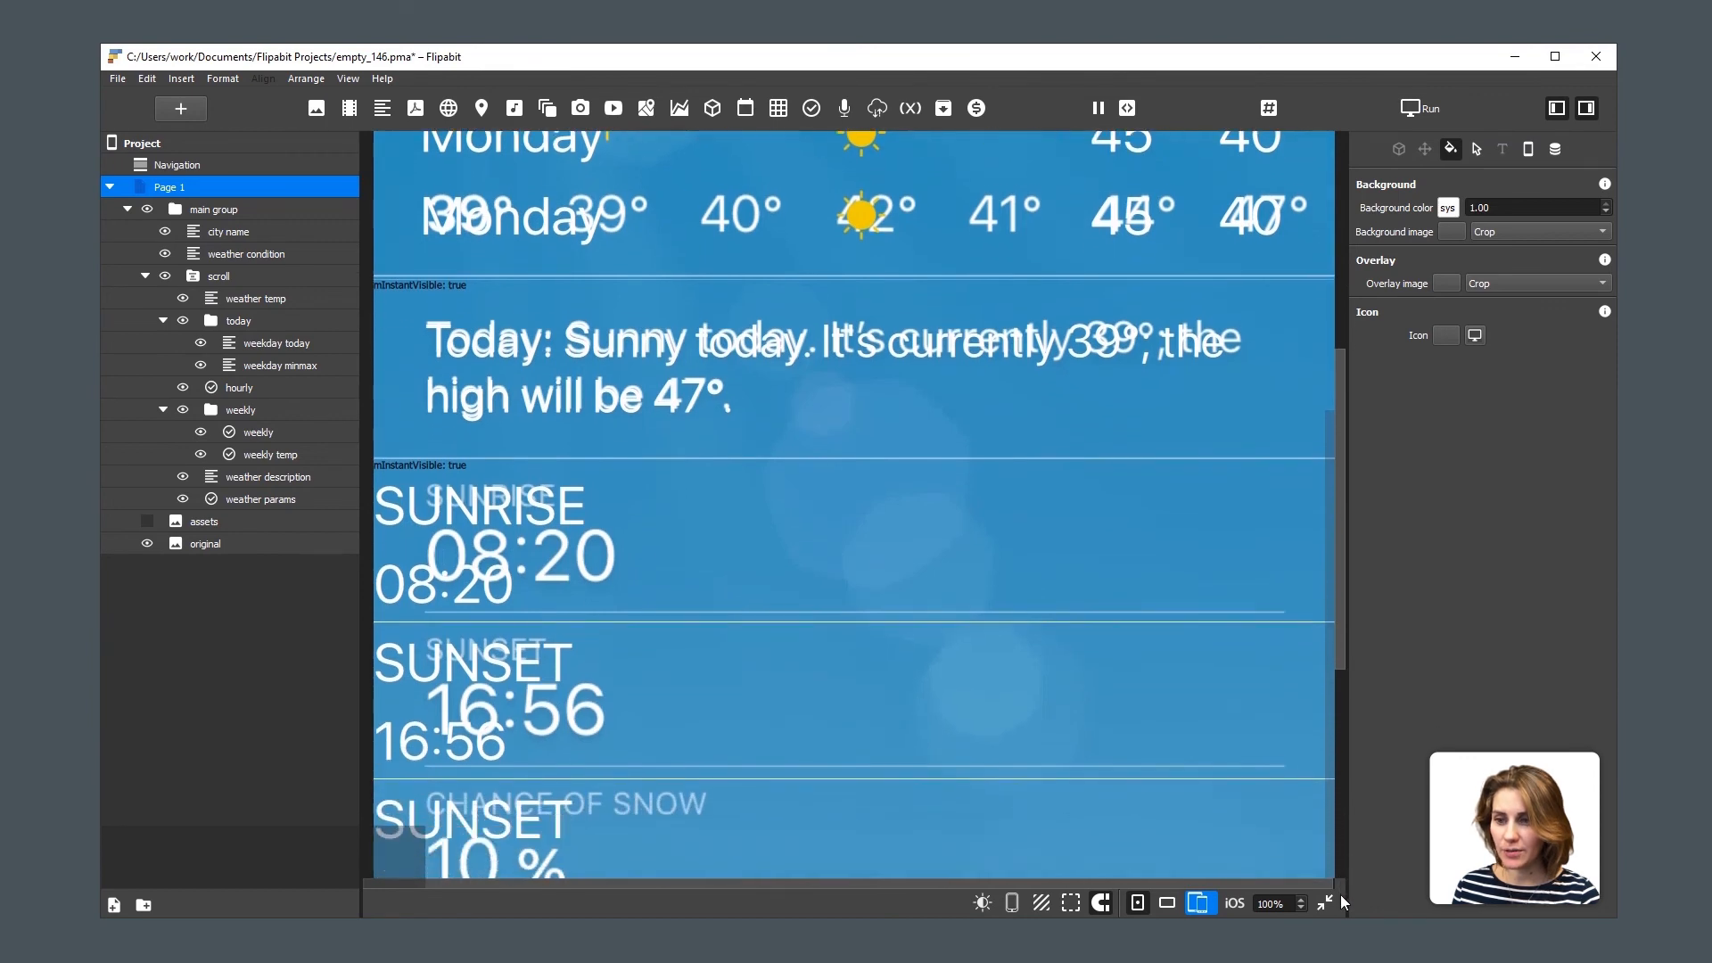
pyautogui.click(682, 639)
pyautogui.click(253, 501)
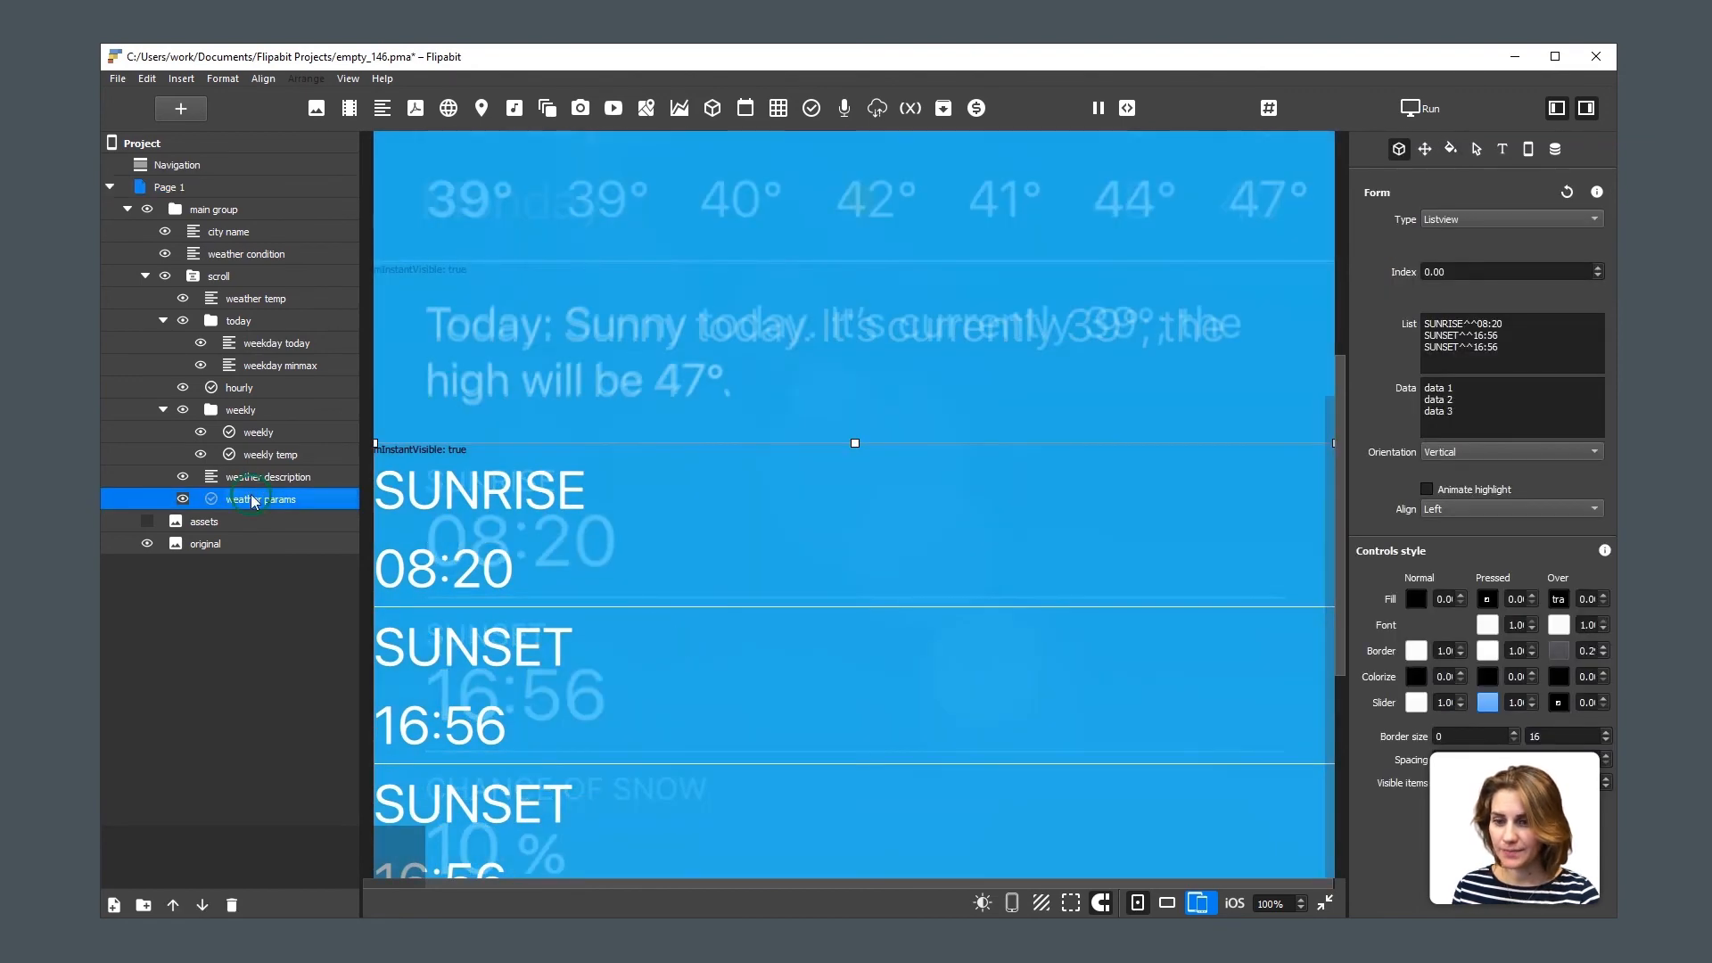
pyautogui.click(1426, 150)
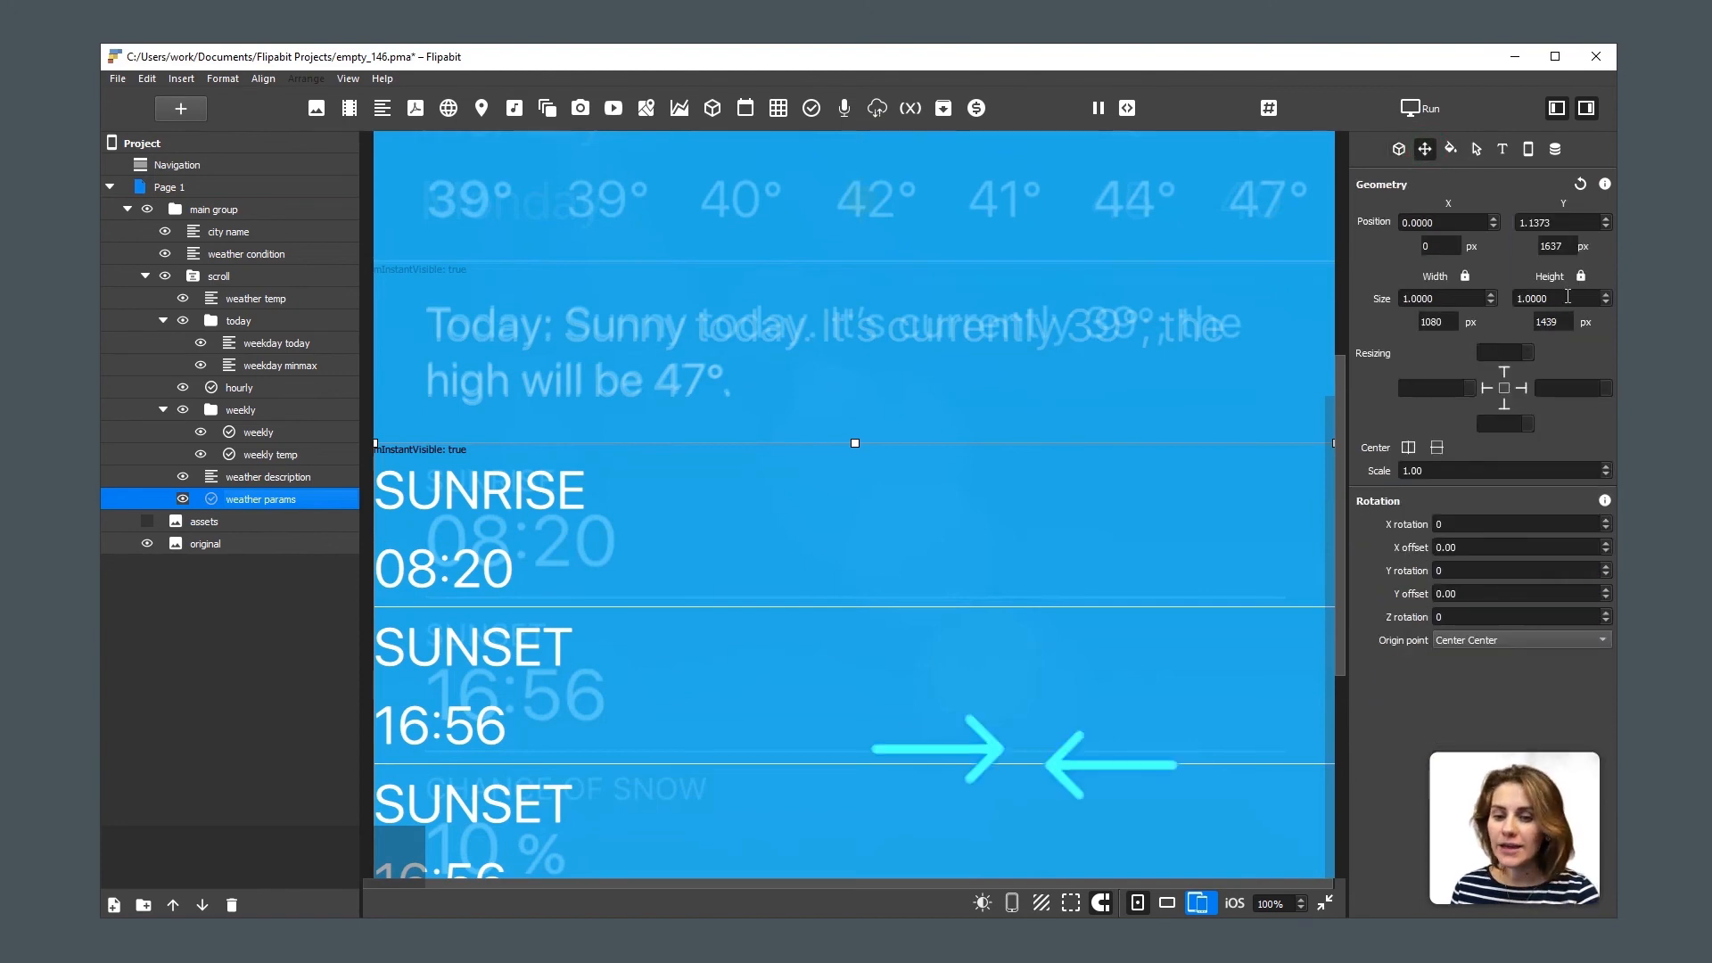
pyautogui.scroll(-3, 1569, 296)
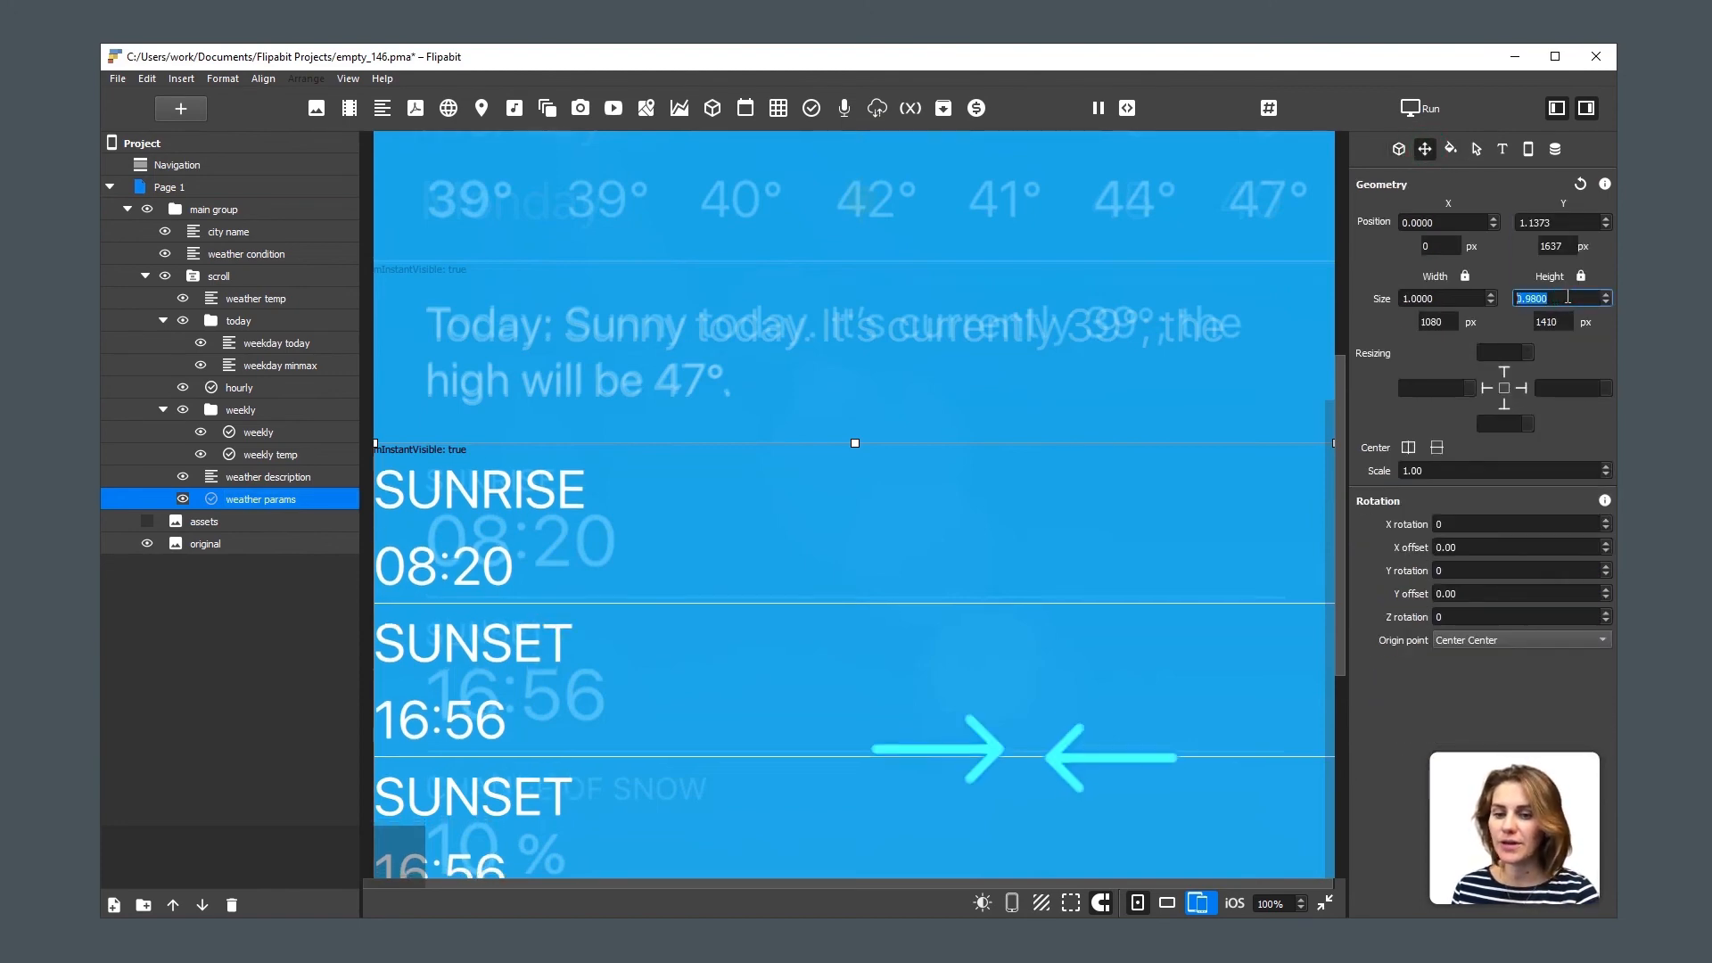
pyautogui.scroll(-1, 1569, 296)
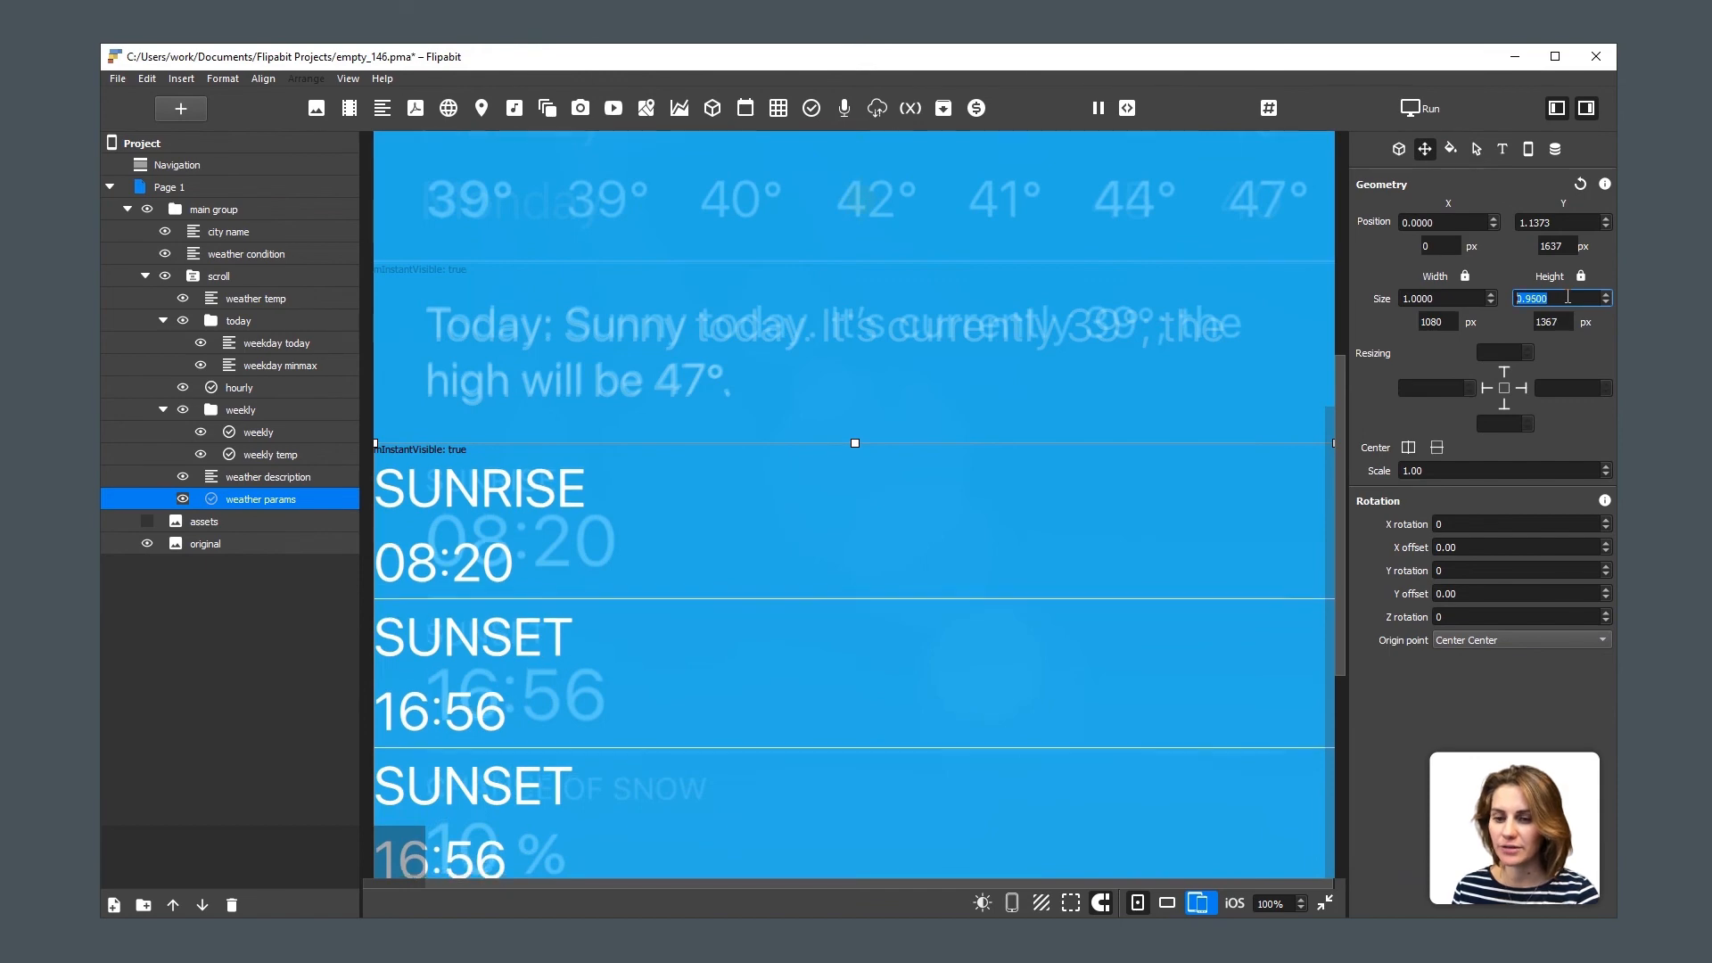
pyautogui.scroll(1, 1569, 296)
pyautogui.scroll(-1, 1569, 297)
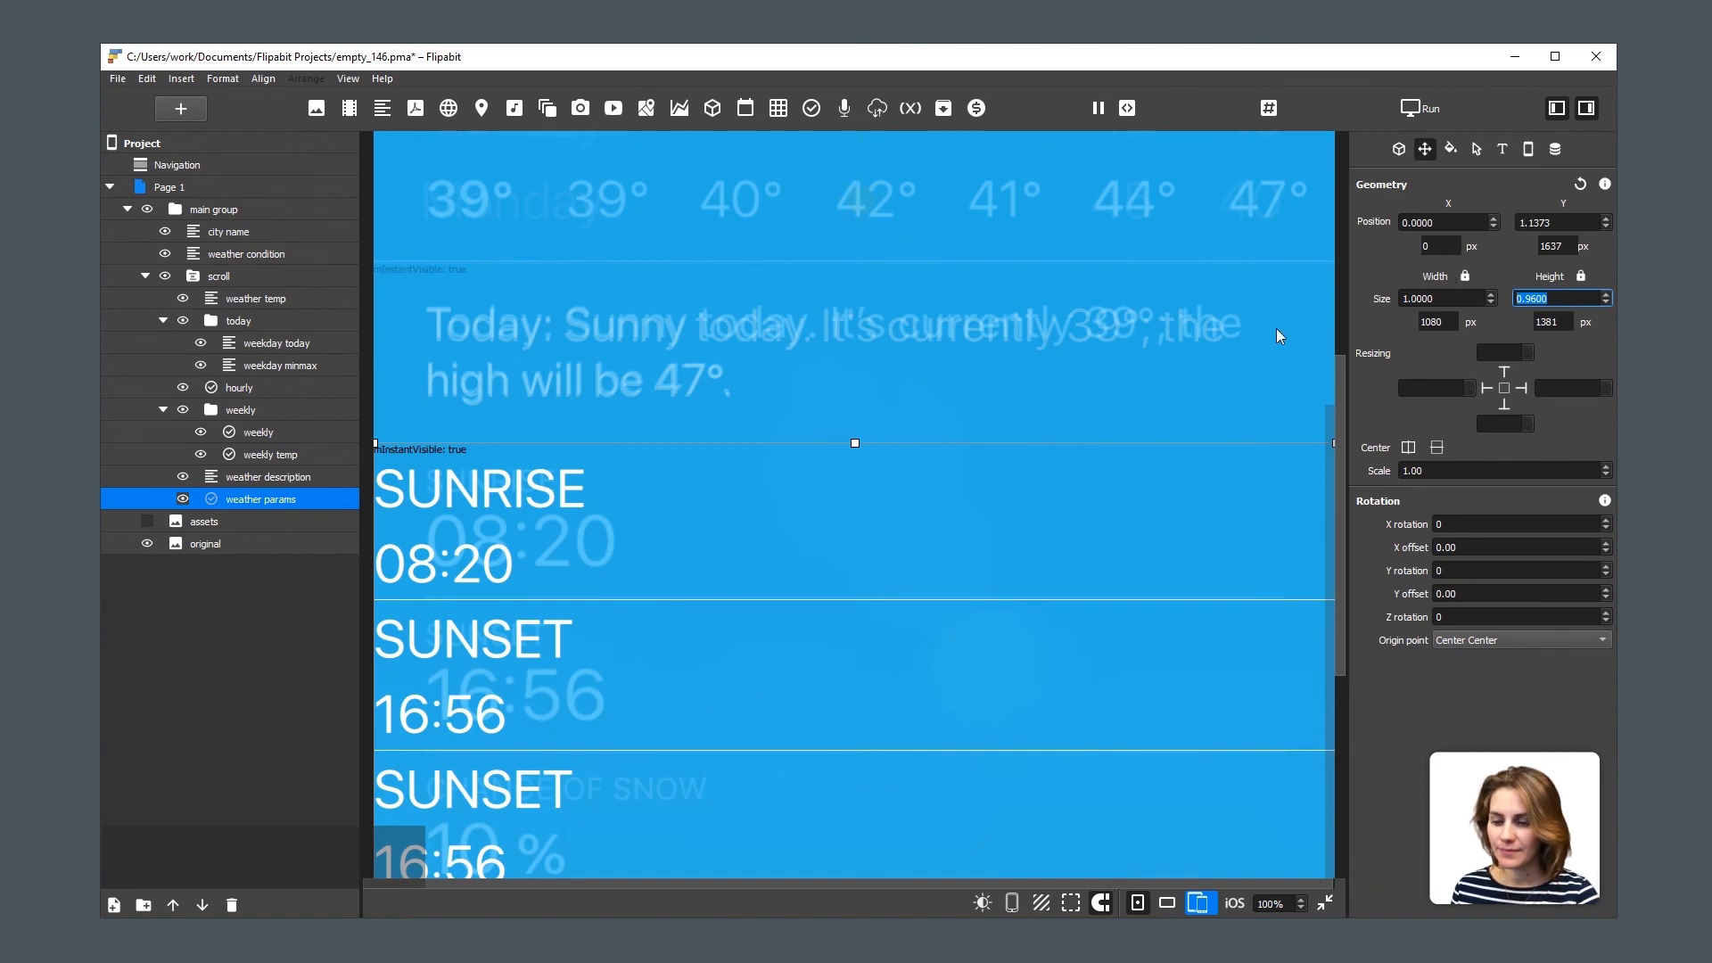
# Set the weather params list's X position to 0.05 and its width to 0.89 to match the reference lines.
pyautogui.scroll(3, 1454, 221)
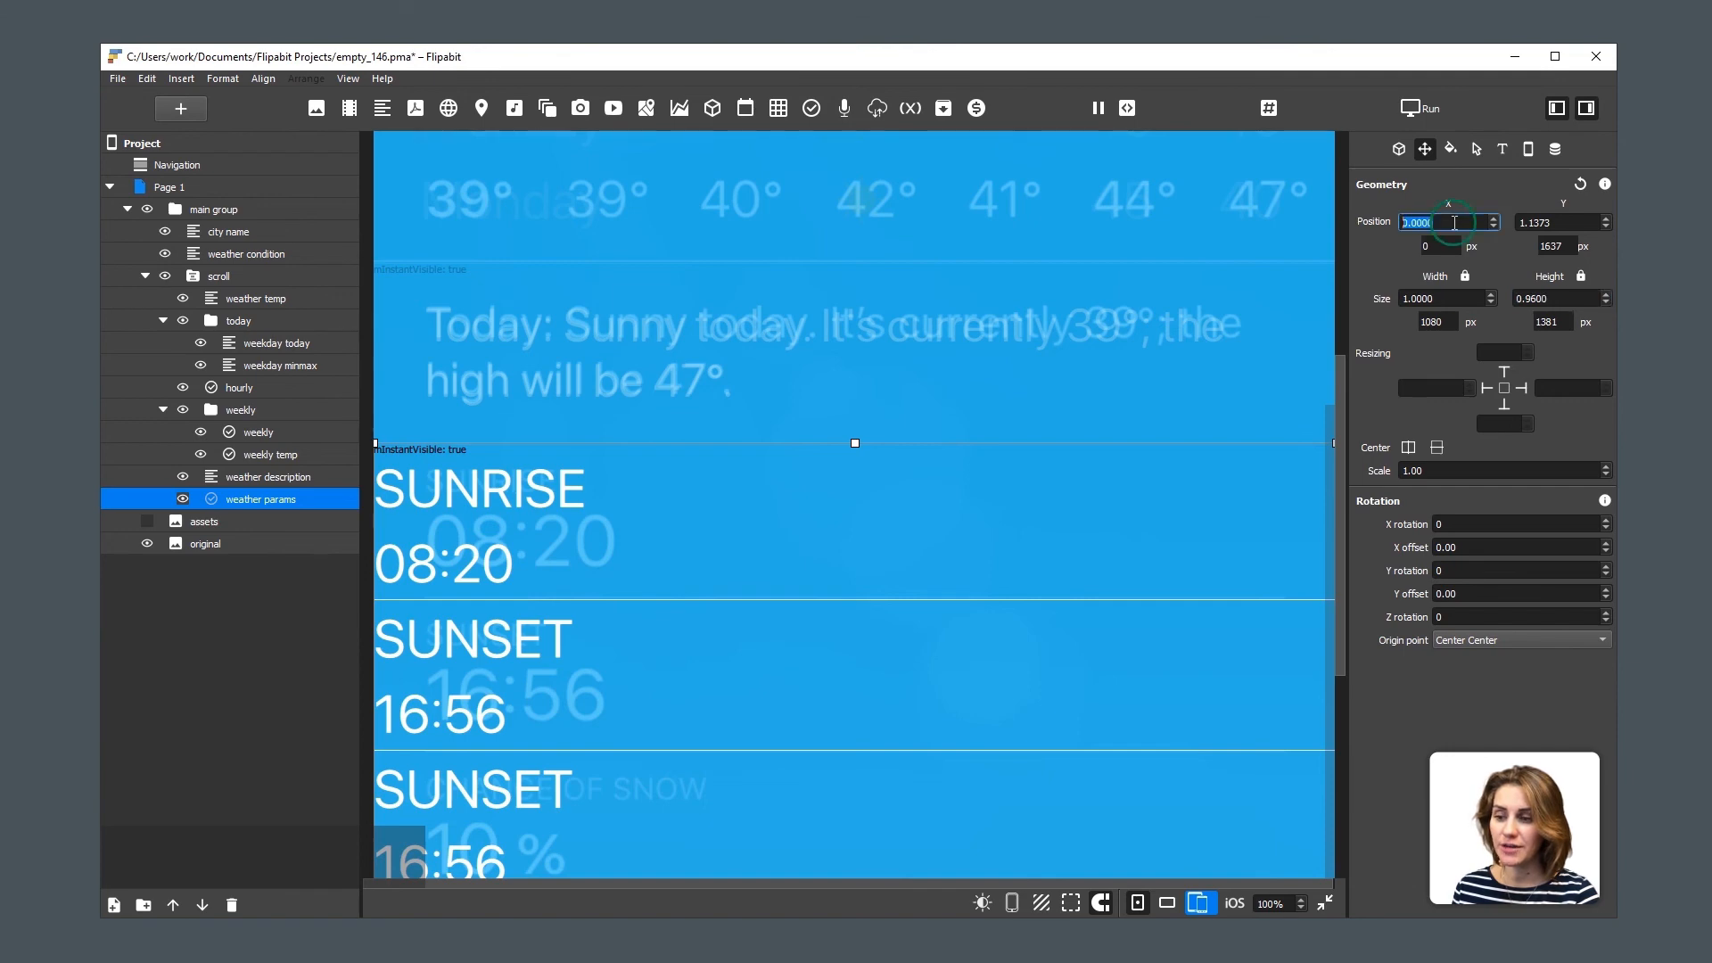
pyautogui.scroll(2, 1454, 222)
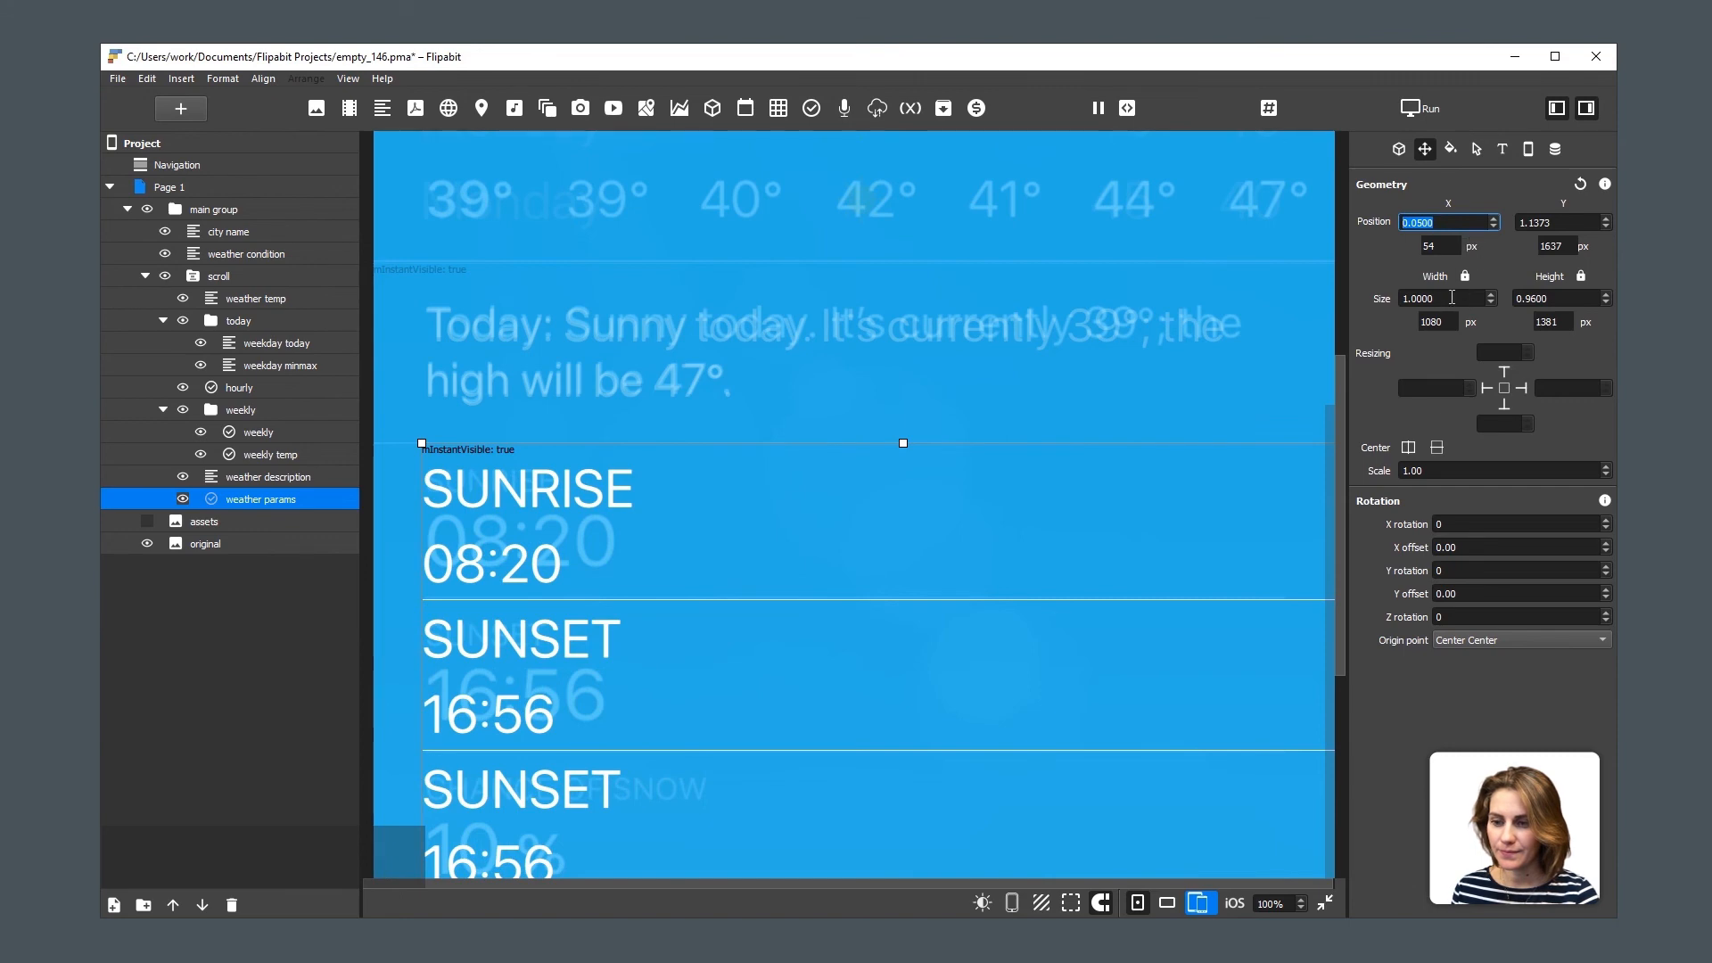
pyautogui.click(1452, 297)
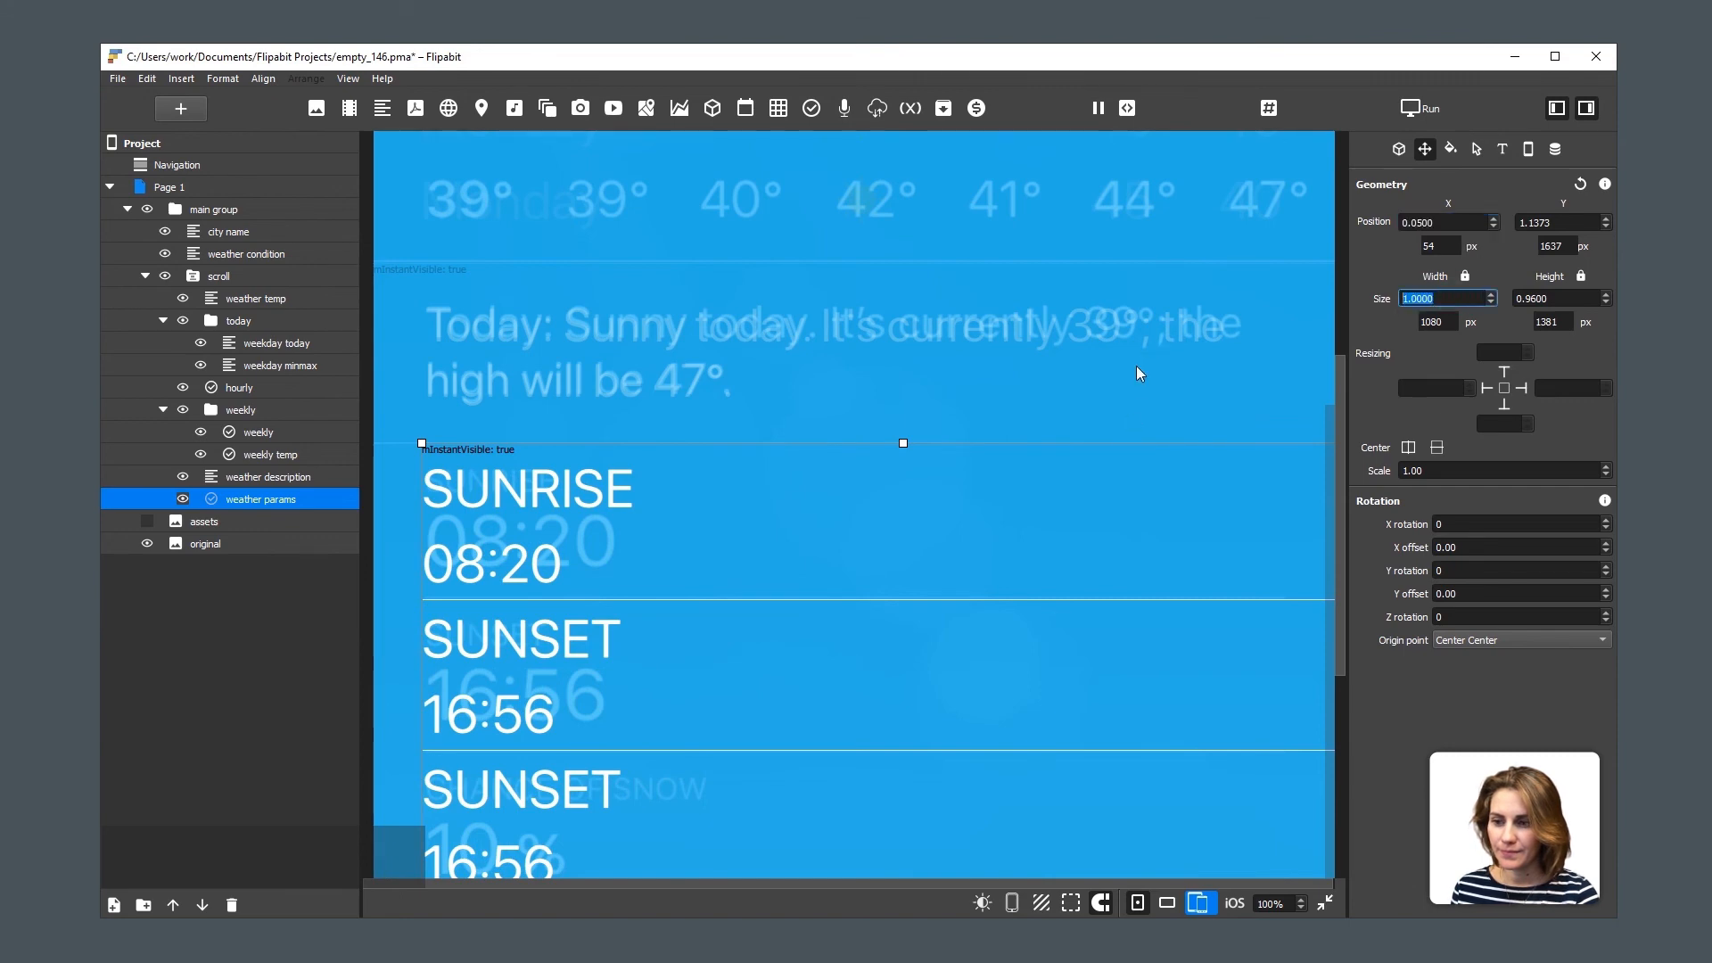
pyautogui.click(1325, 902)
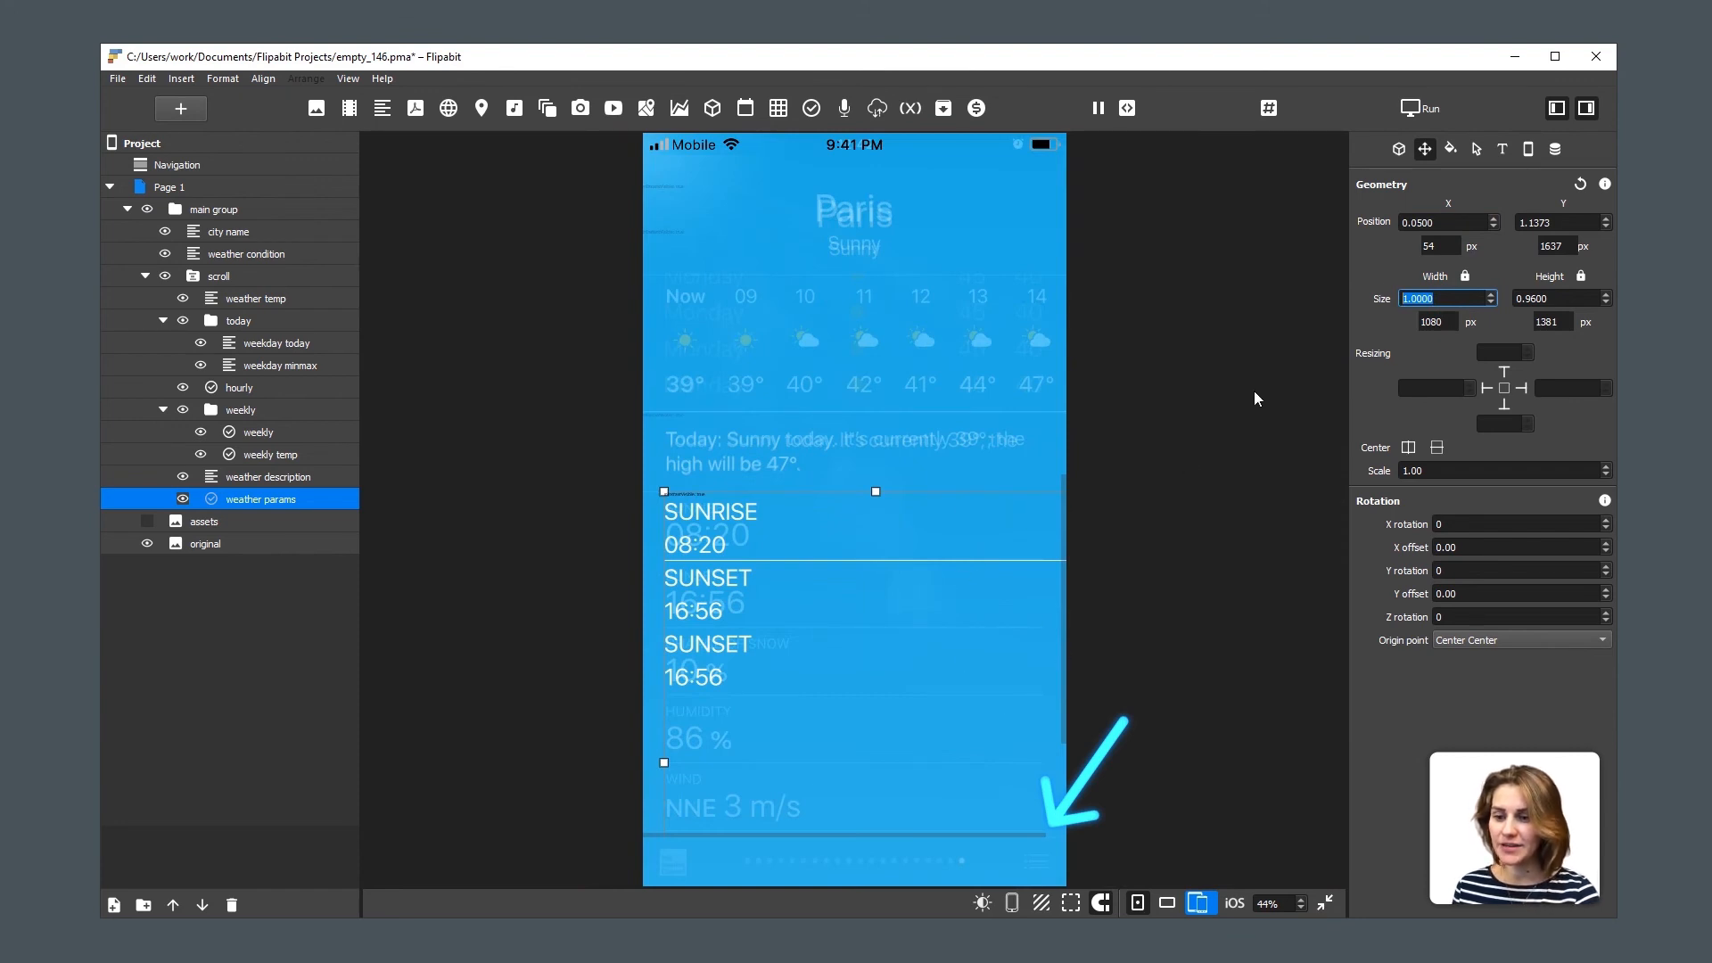
pyautogui.write('0.94')
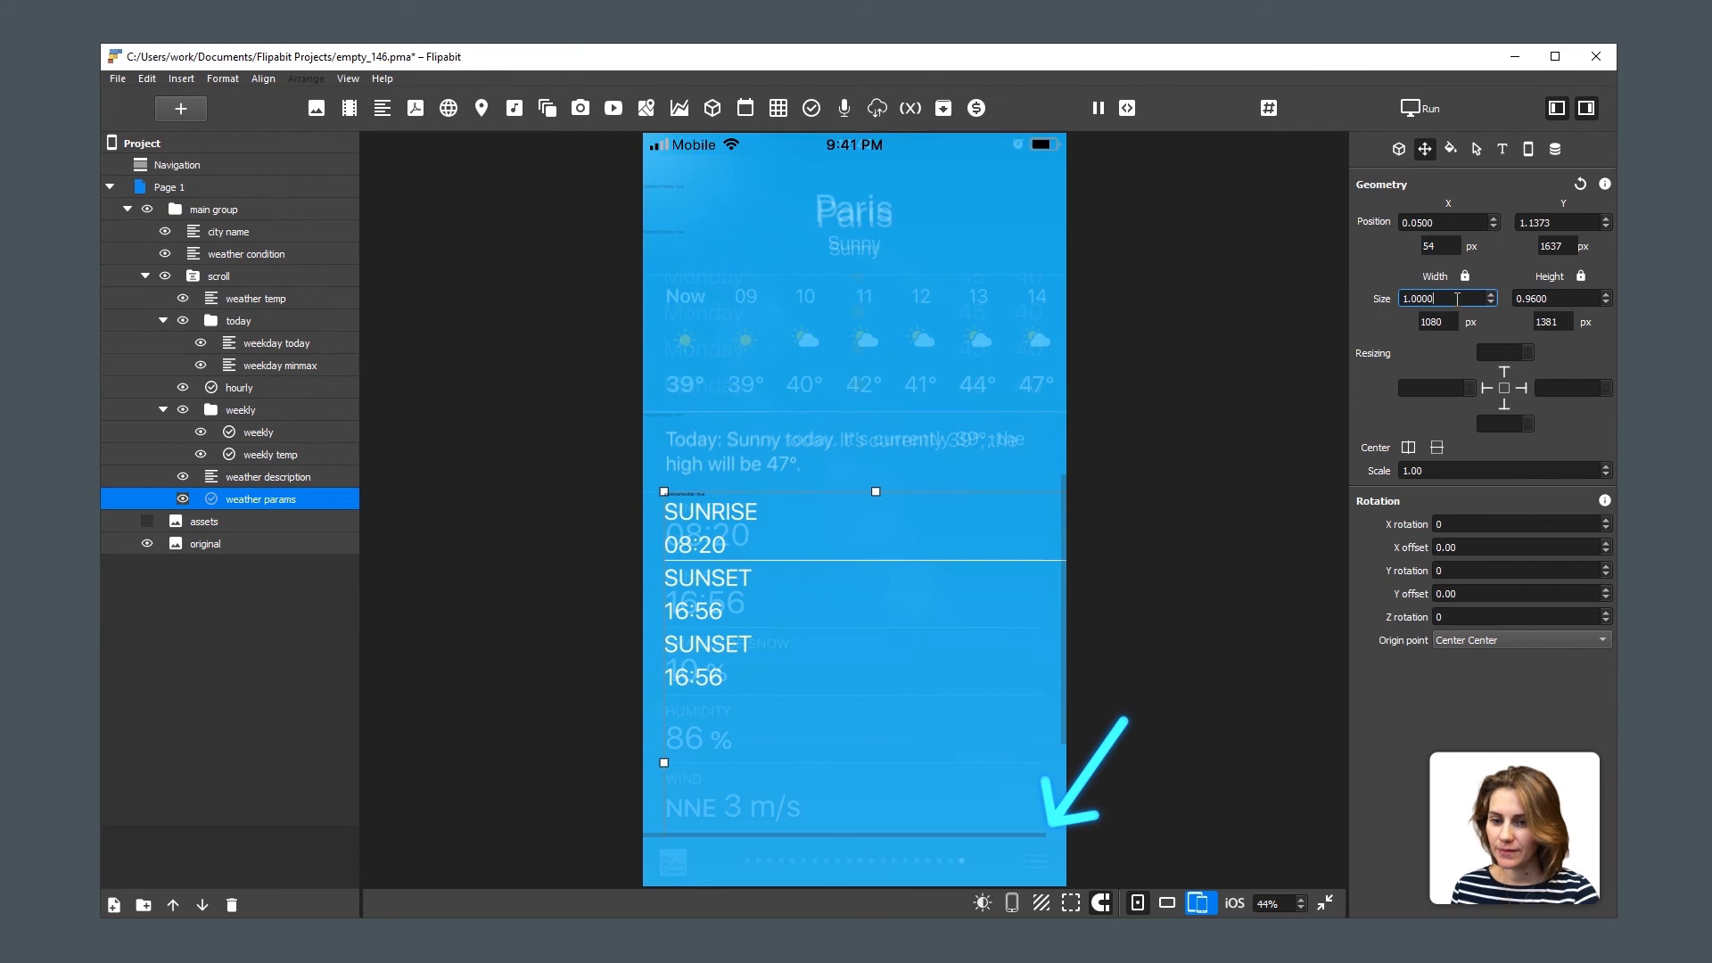
pyautogui.press('Return')
pyautogui.scroll(-12, 1458, 298)
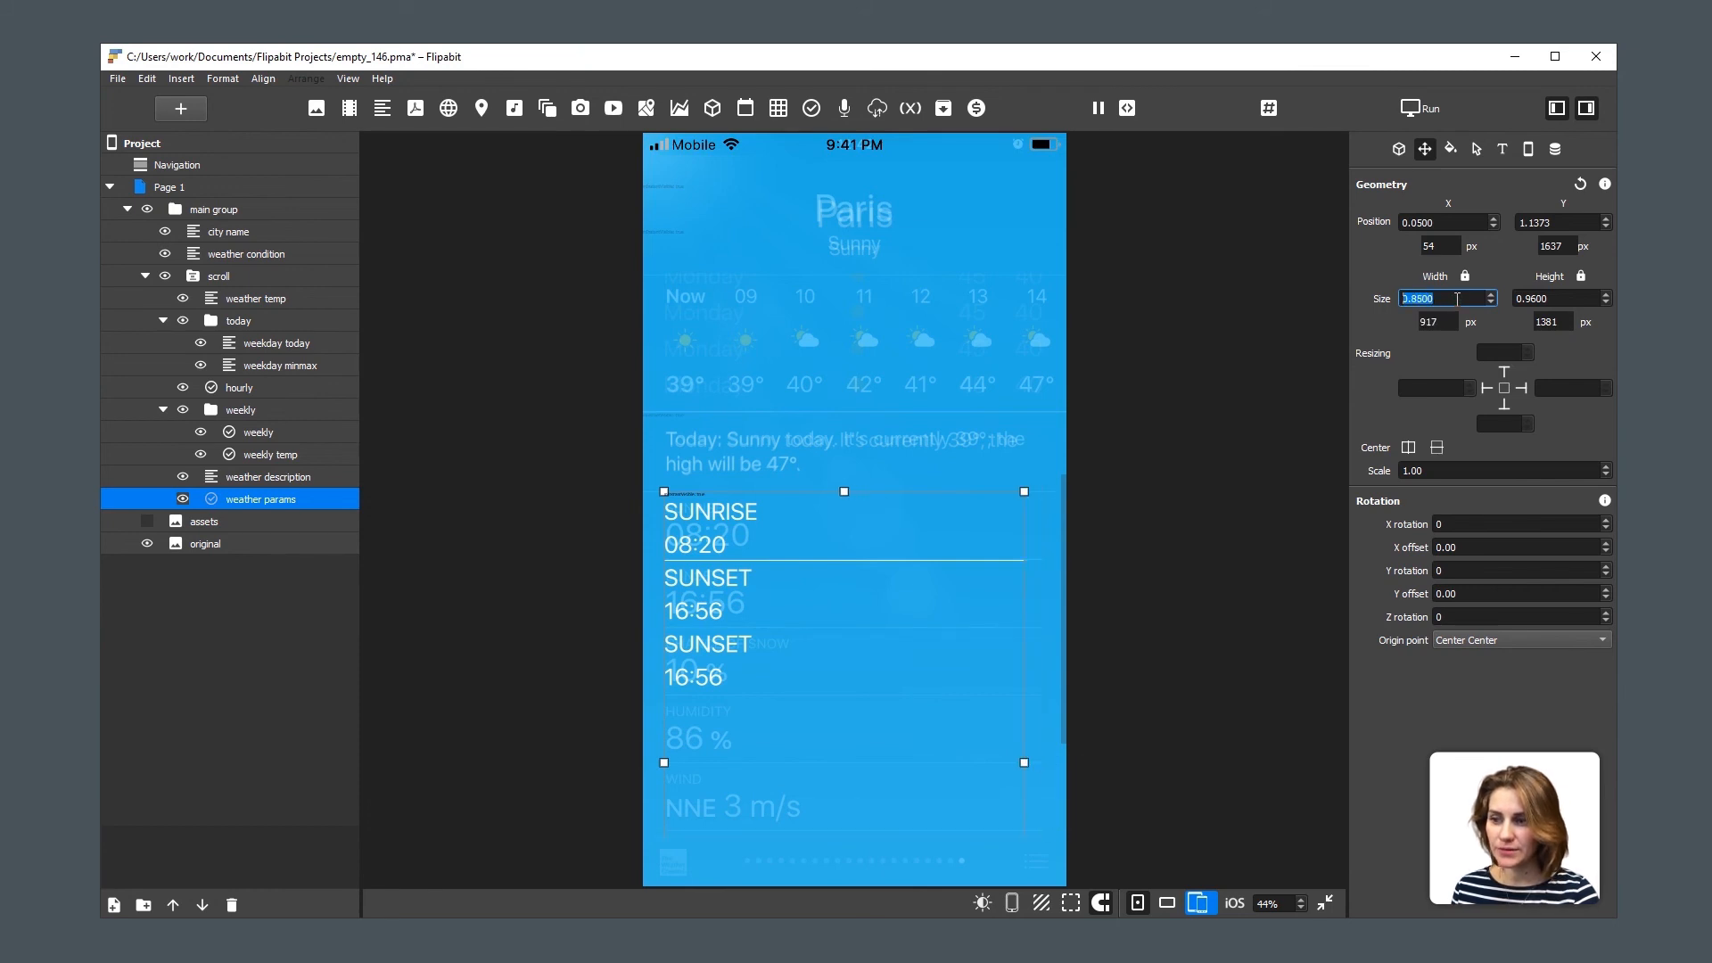
pyautogui.scroll(7, 1458, 299)
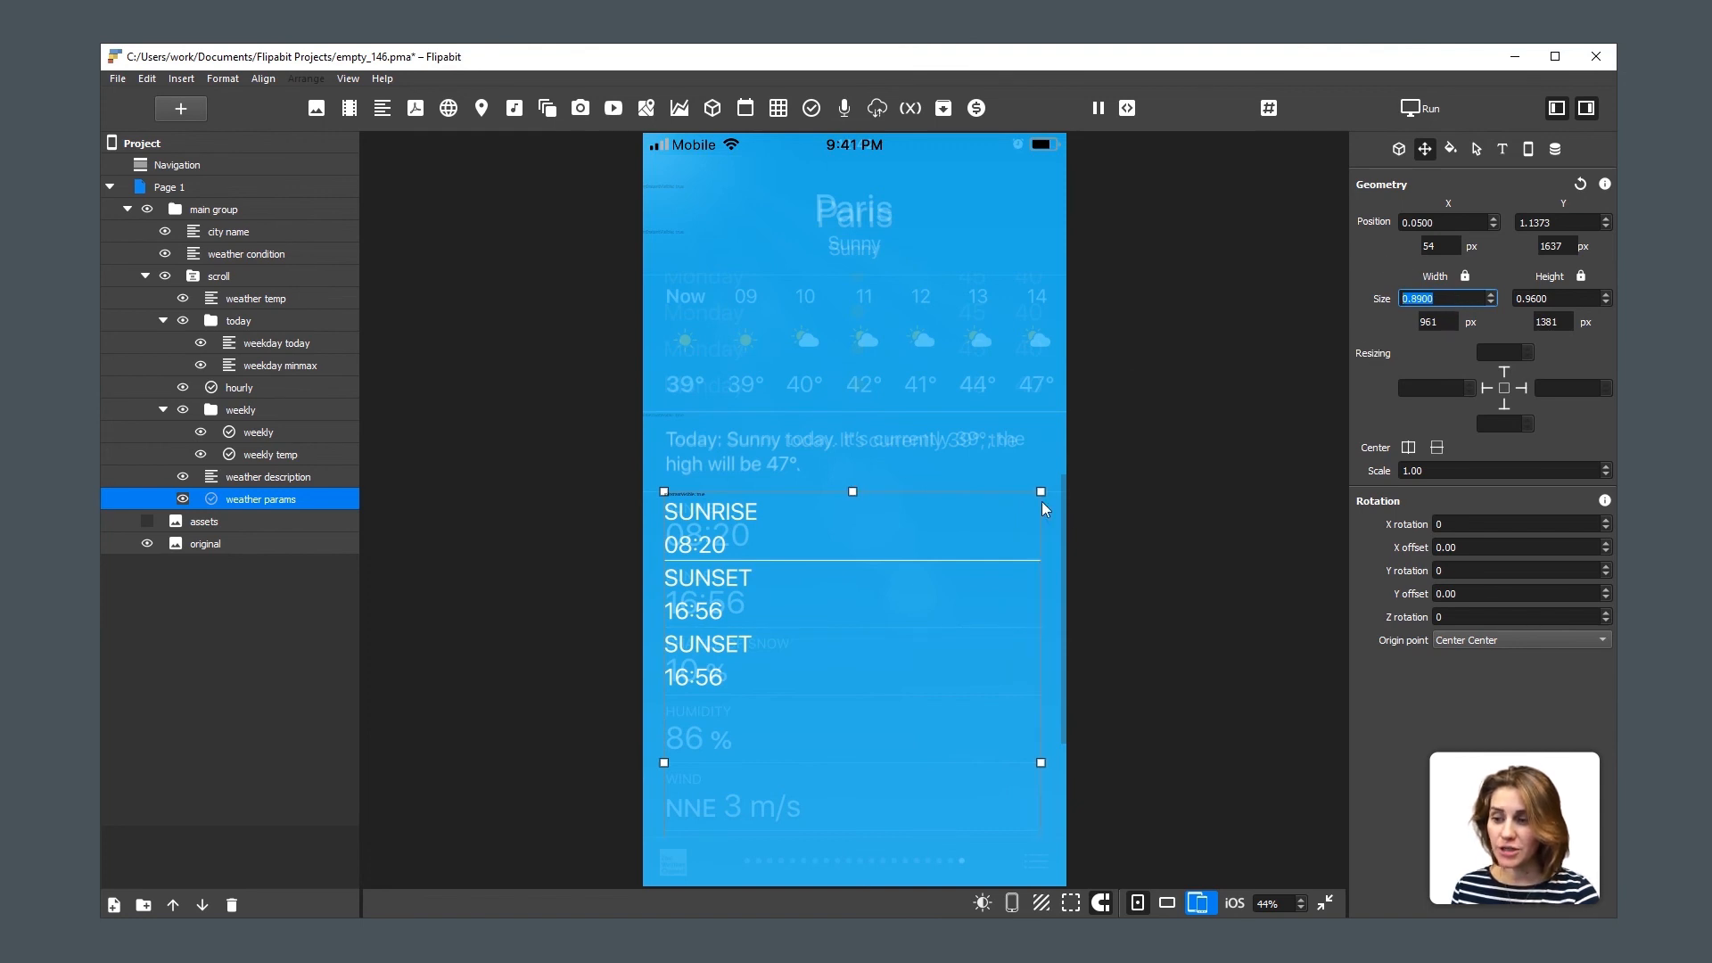
pyautogui.click(1042, 559)
pyautogui.click(815, 565)
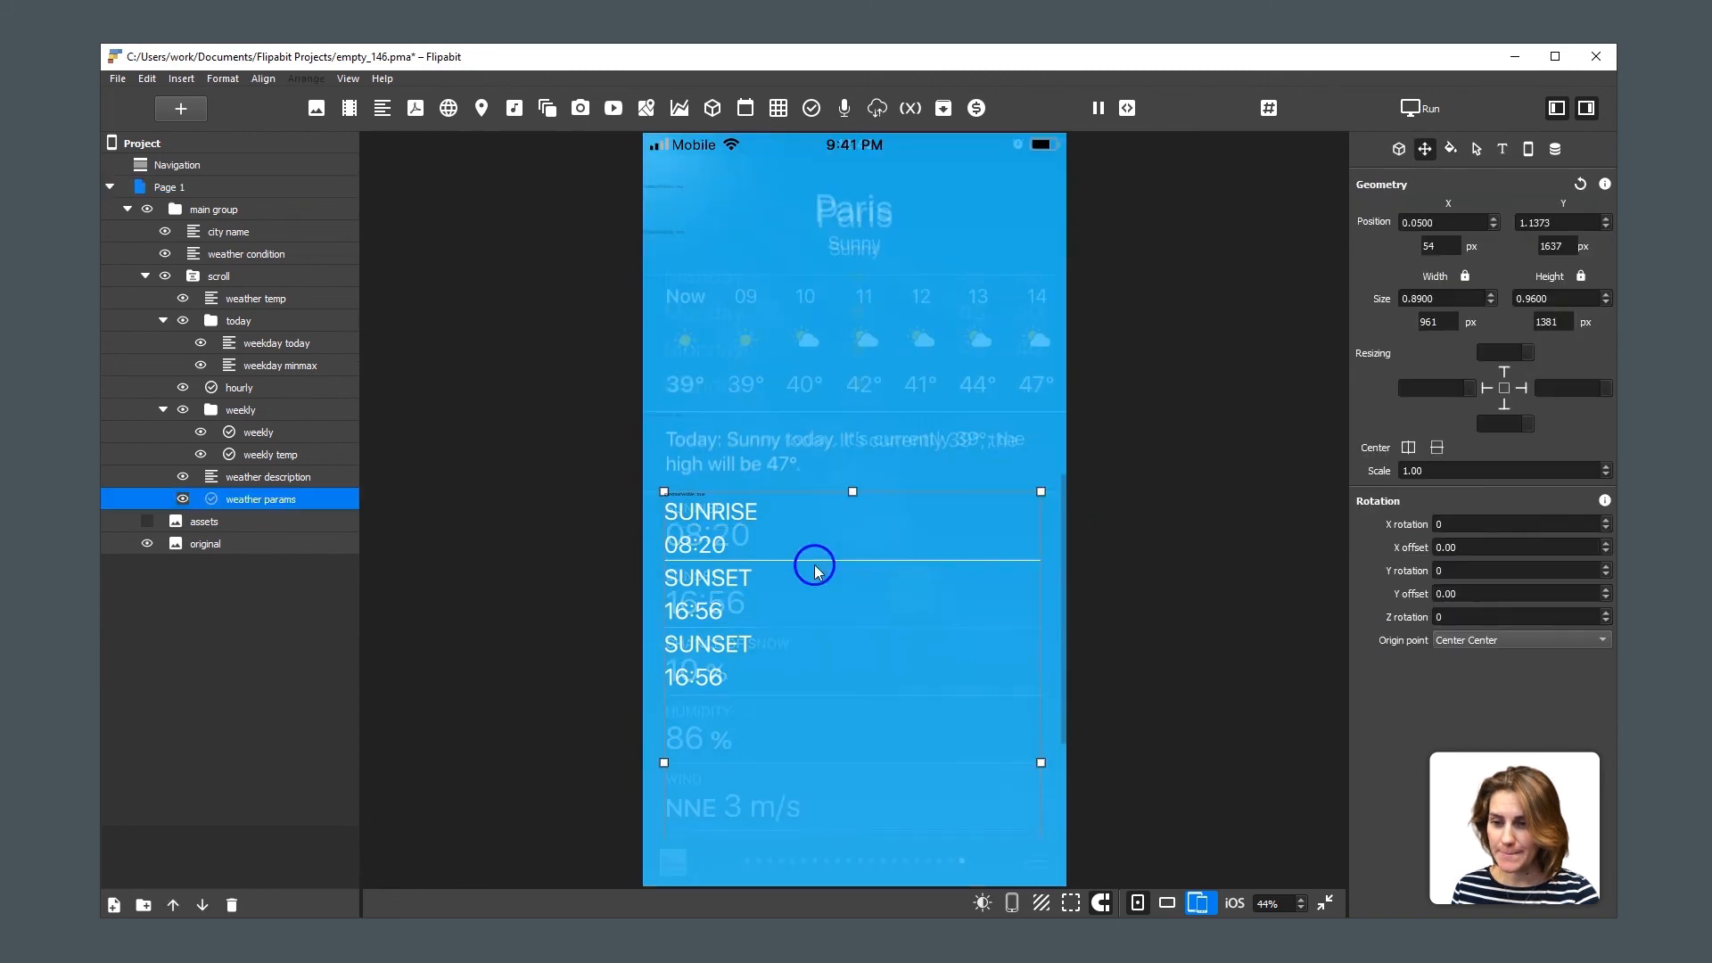
# Set the font size of the weather params list to 38.
pyautogui.click(1502, 150)
pyautogui.doubleClick(1479, 255)
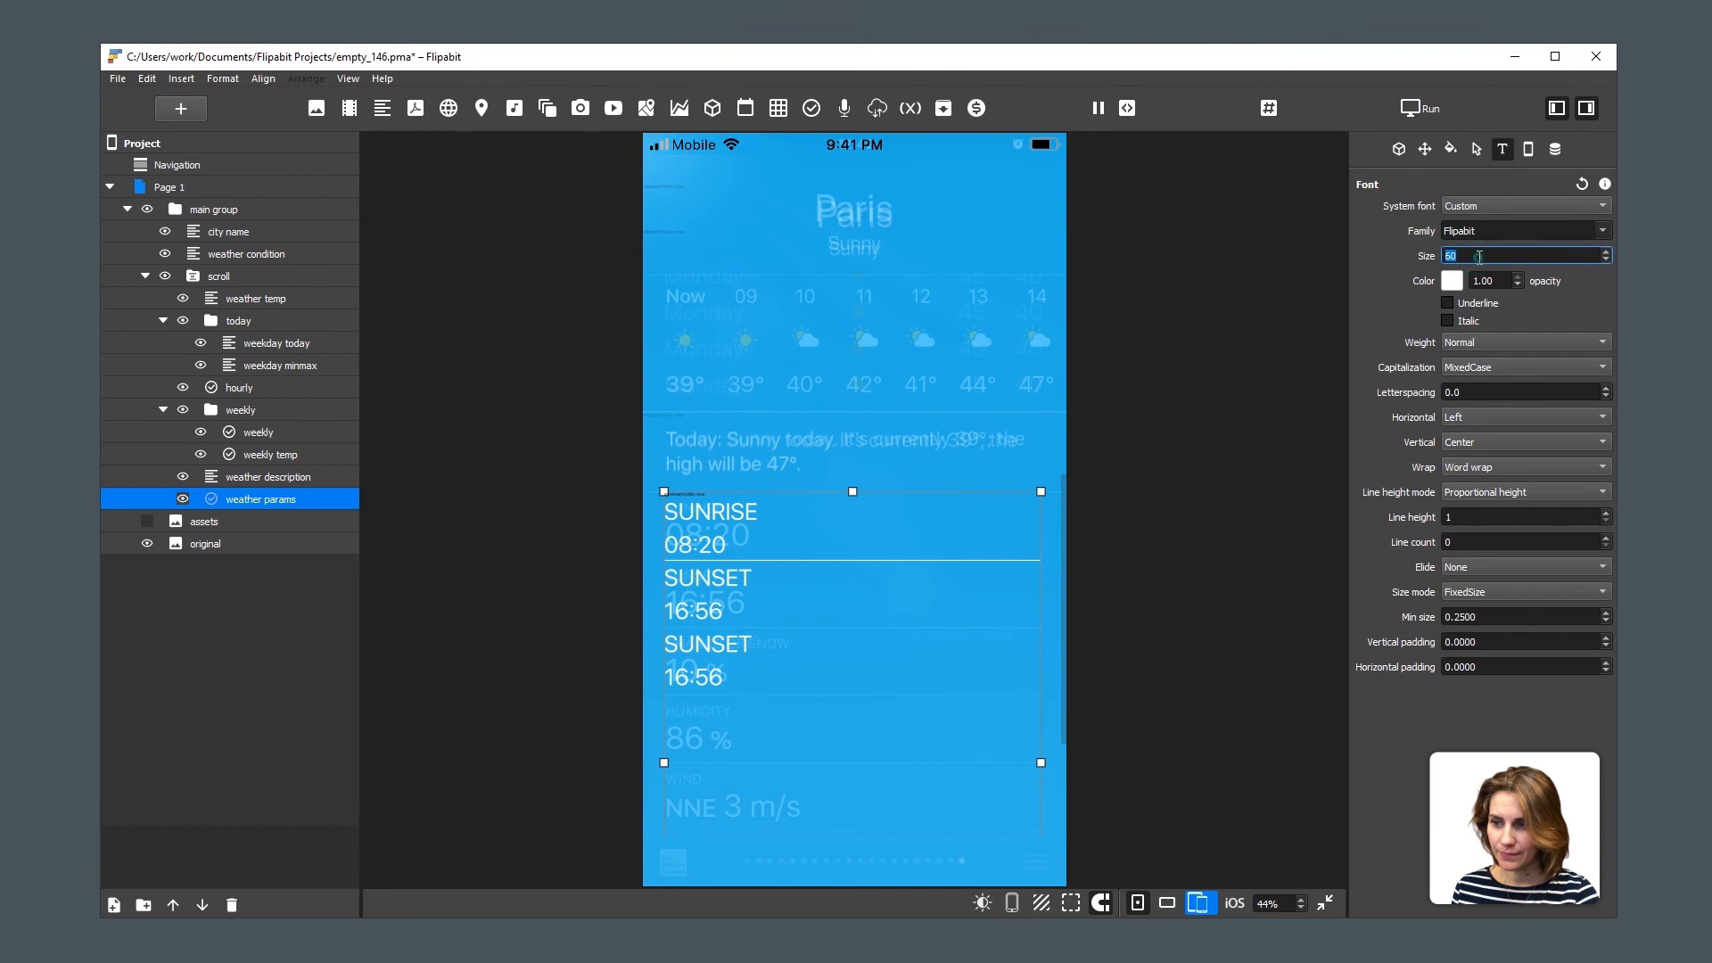
pyautogui.write('30')
pyautogui.scroll(6, 1480, 257)
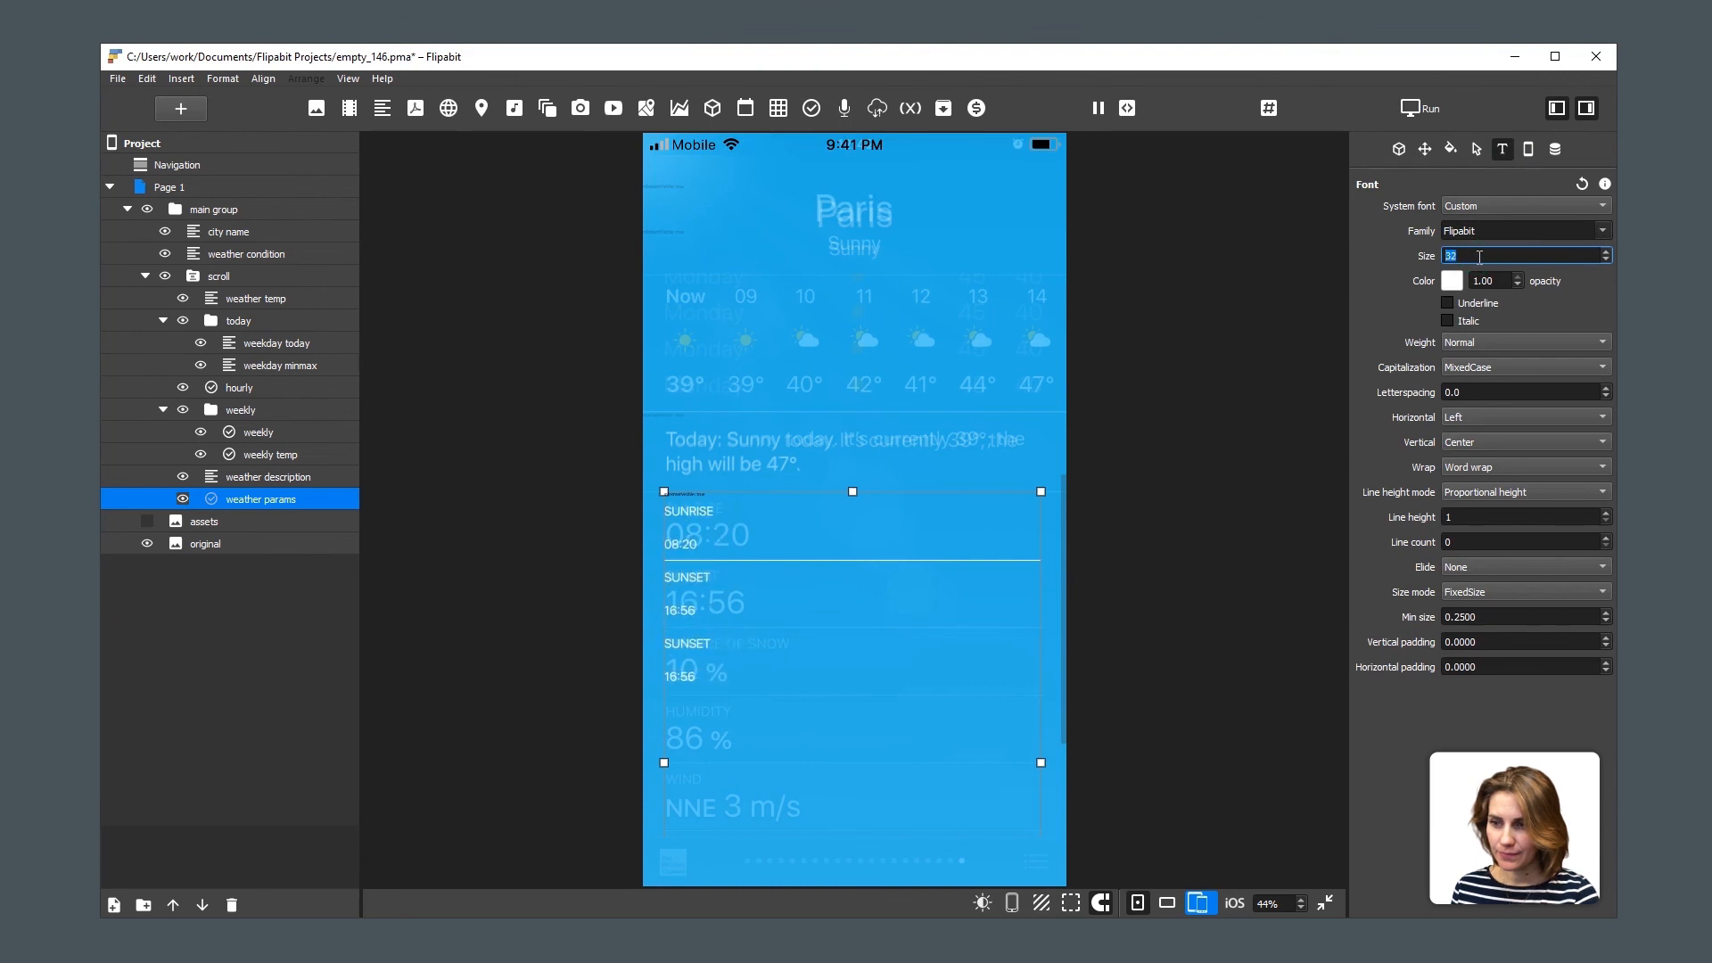
pyautogui.scroll(2, 1480, 256)
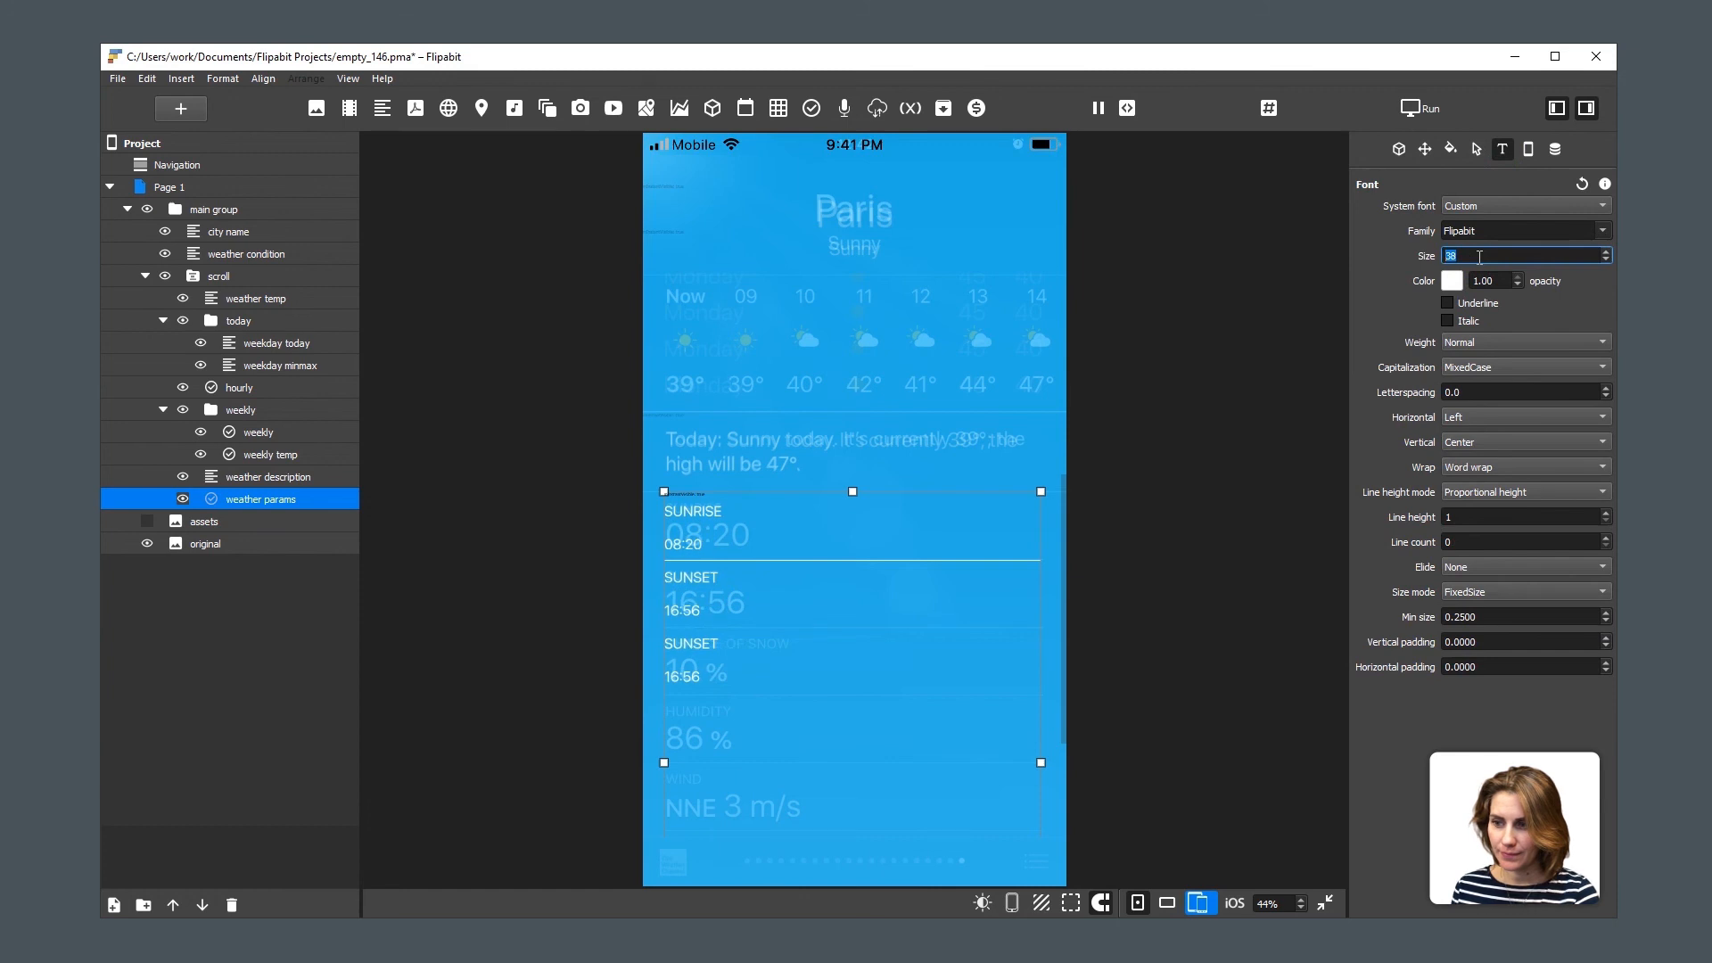
# Insert the tag <font size="6"> before 08:20 in the SUNRISE entry of the list.
pyautogui.click(1399, 149)
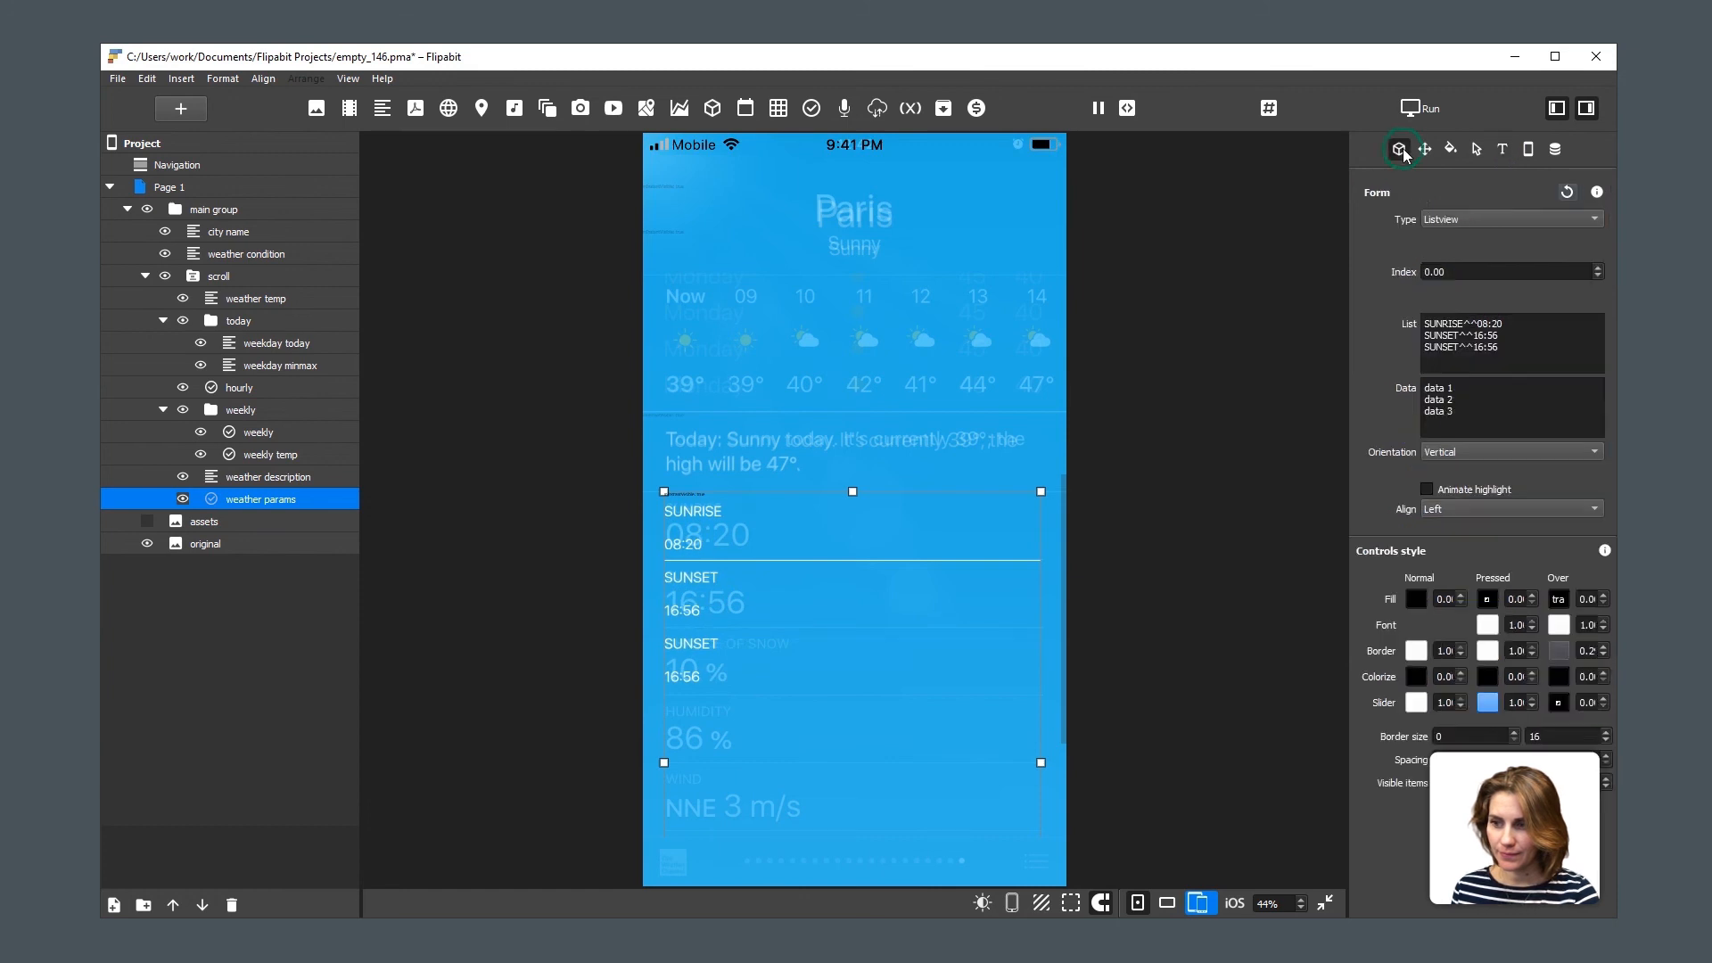
pyautogui.click(1523, 337)
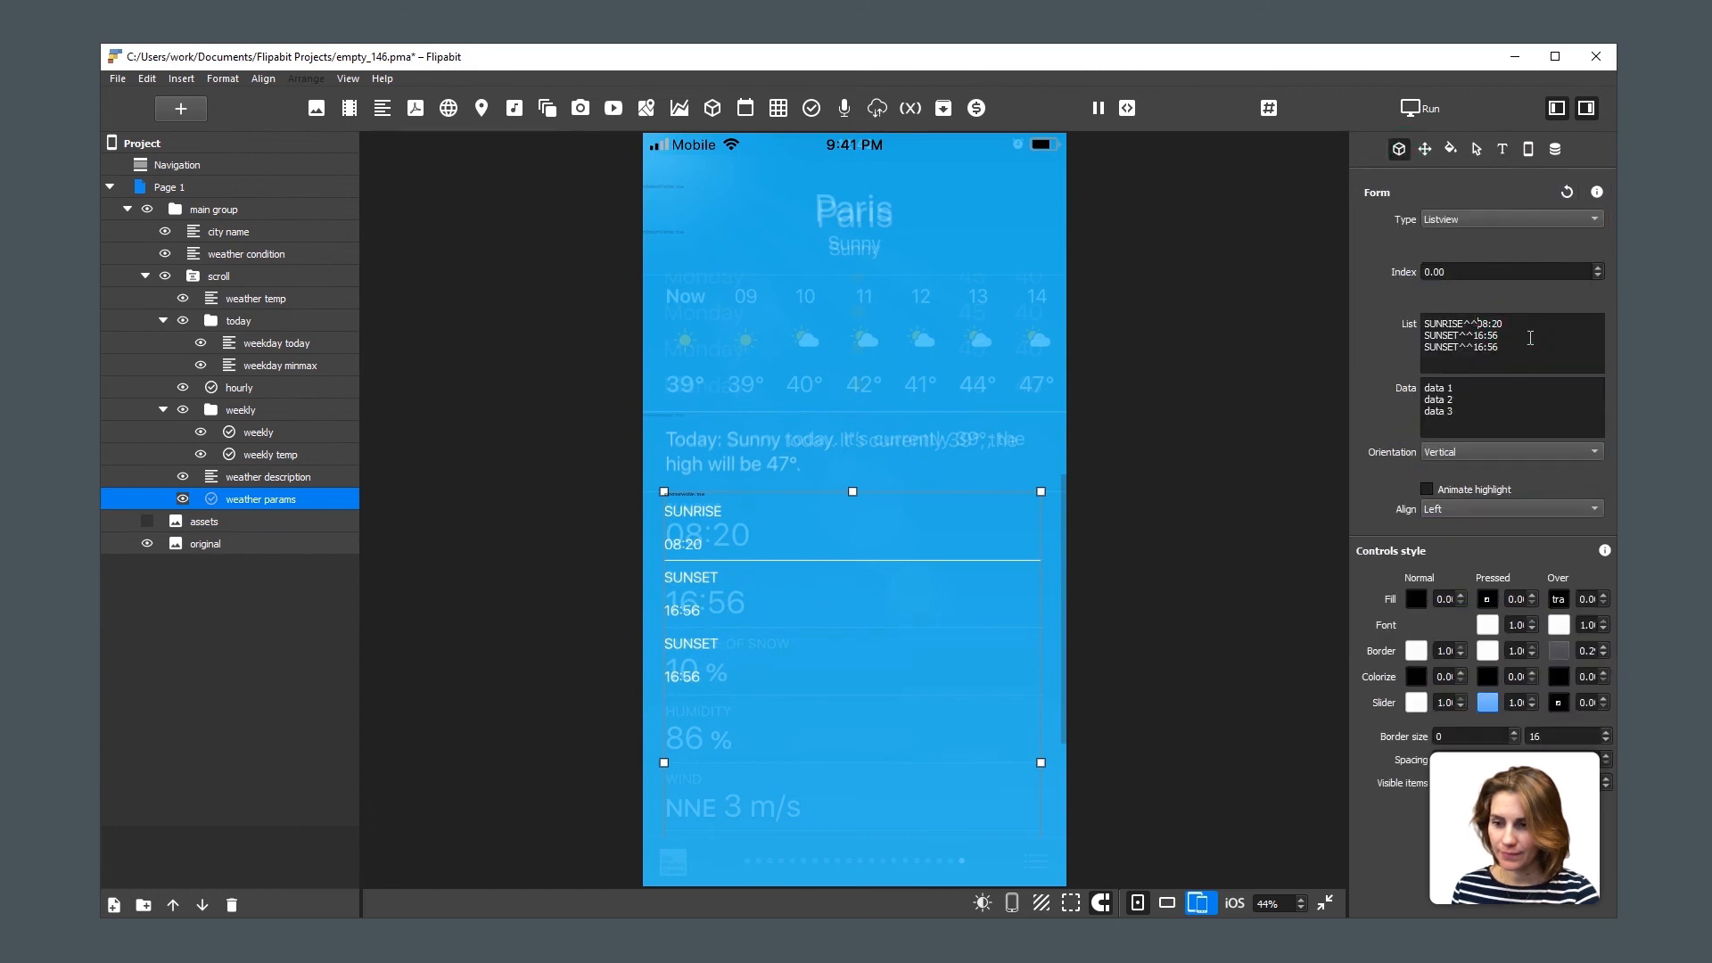
pyautogui.write('<>')
pyautogui.press('Left')
pyautogui.write('font')
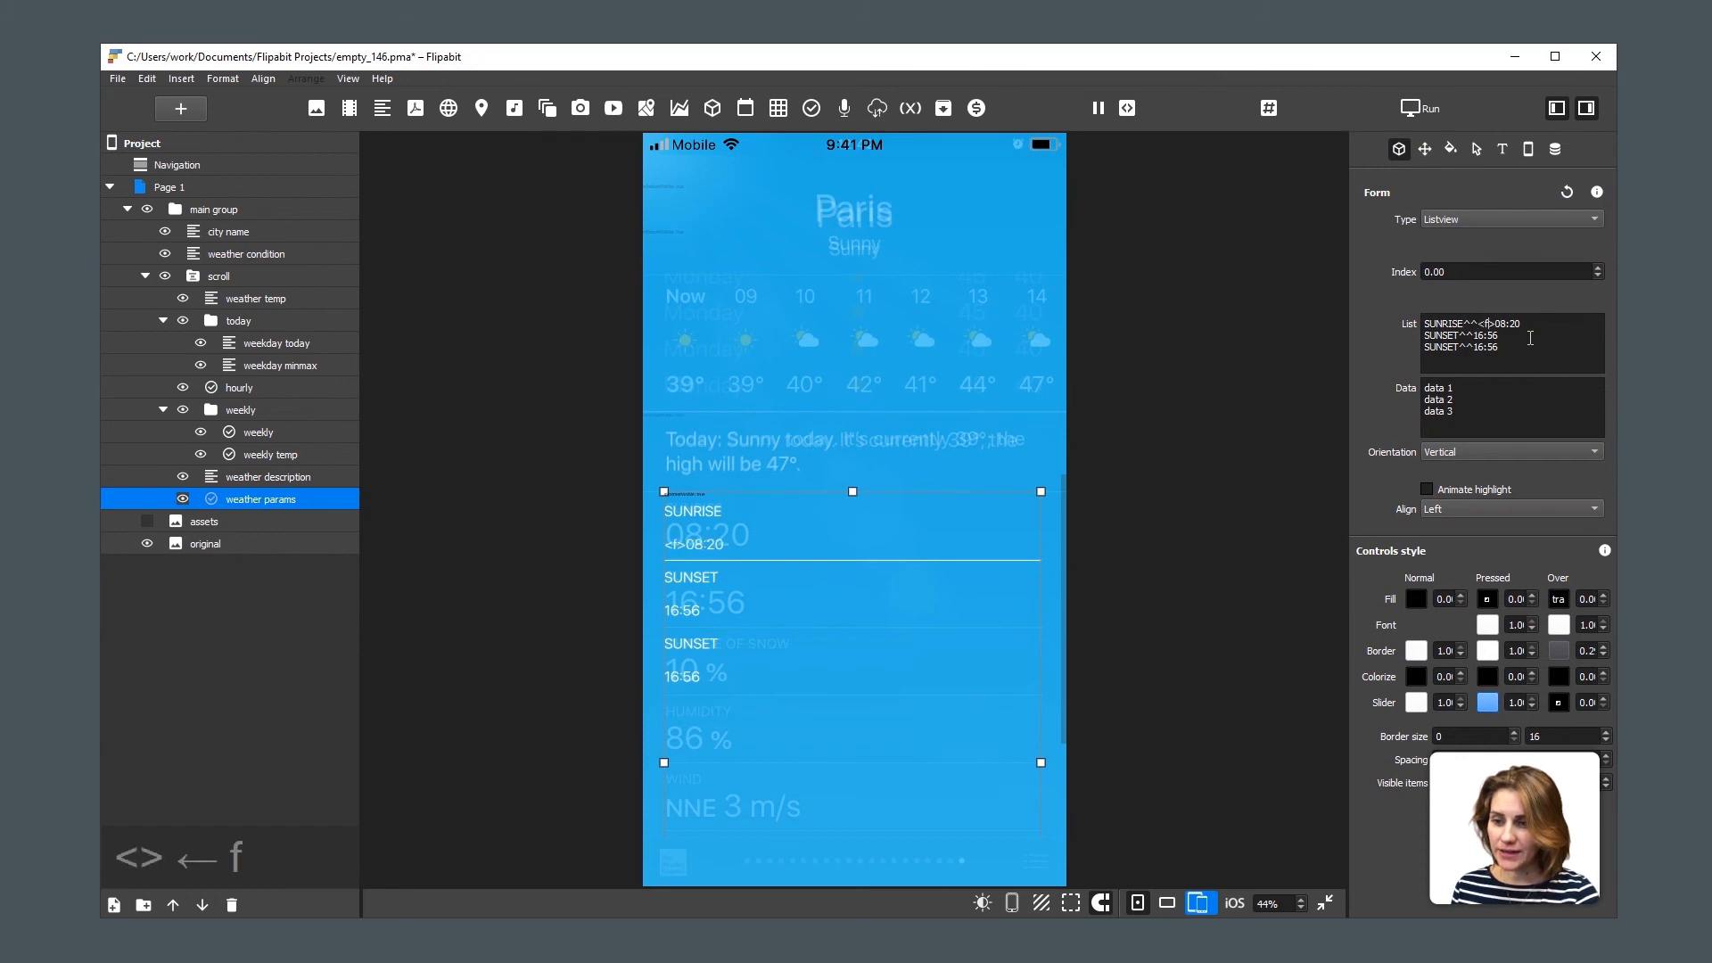
pyautogui.write(' size=""')
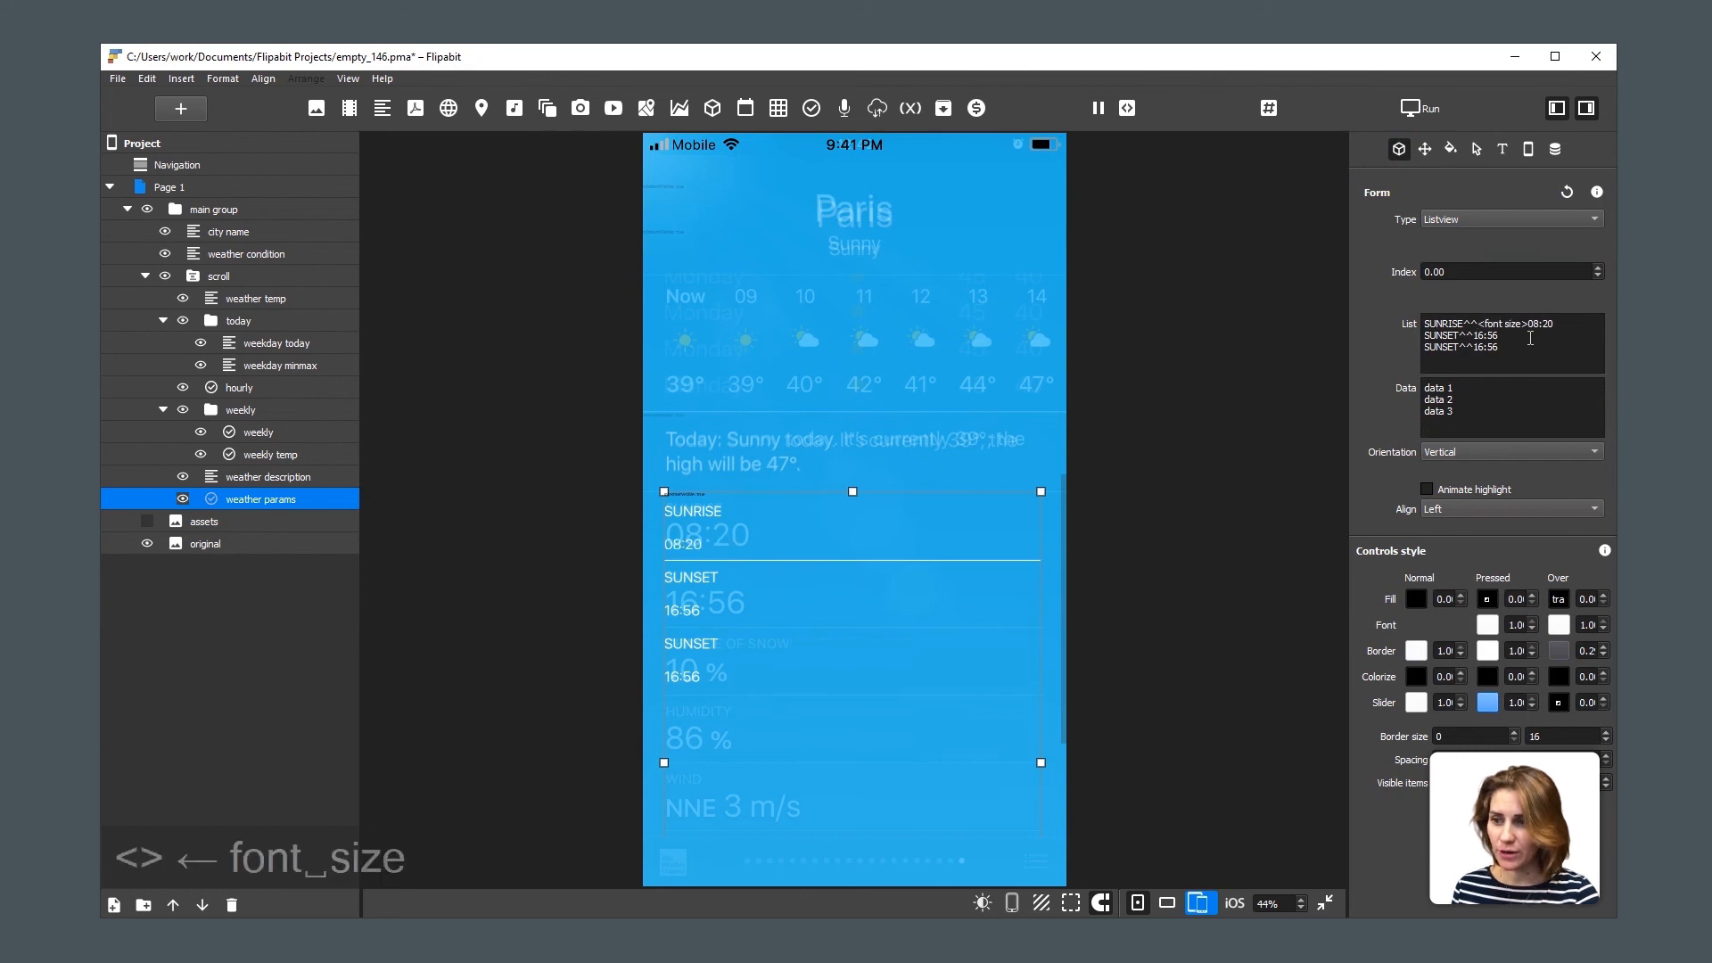
pyautogui.press('Left')
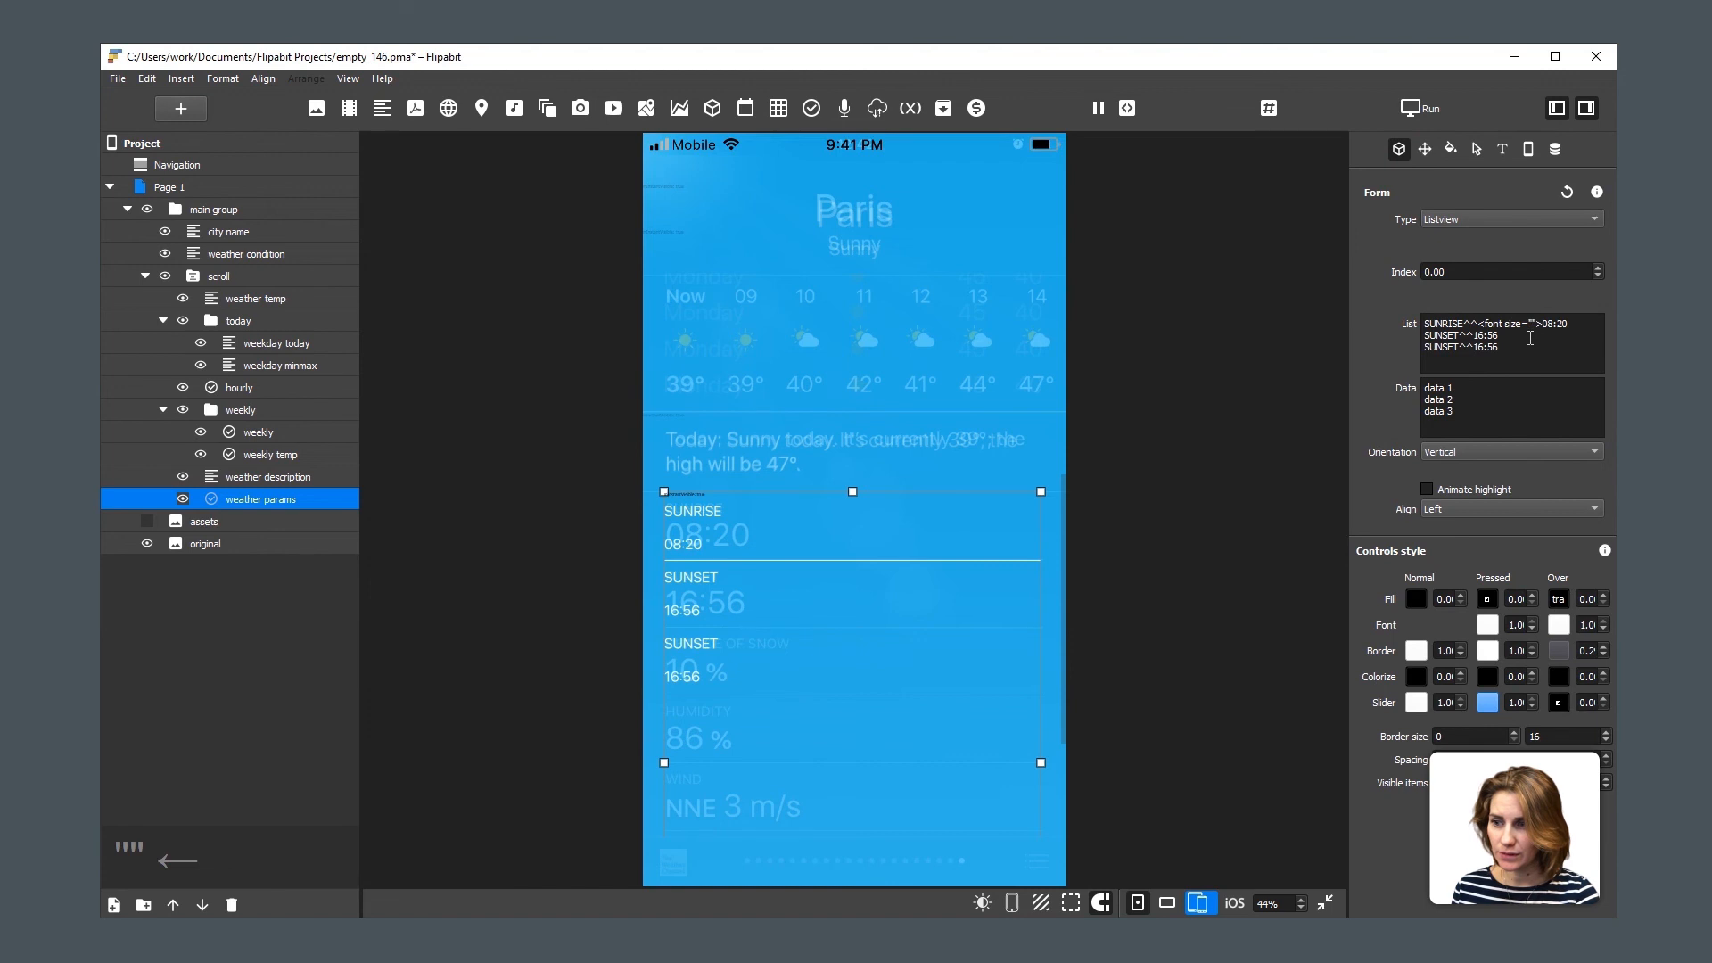
pyautogui.write('6')
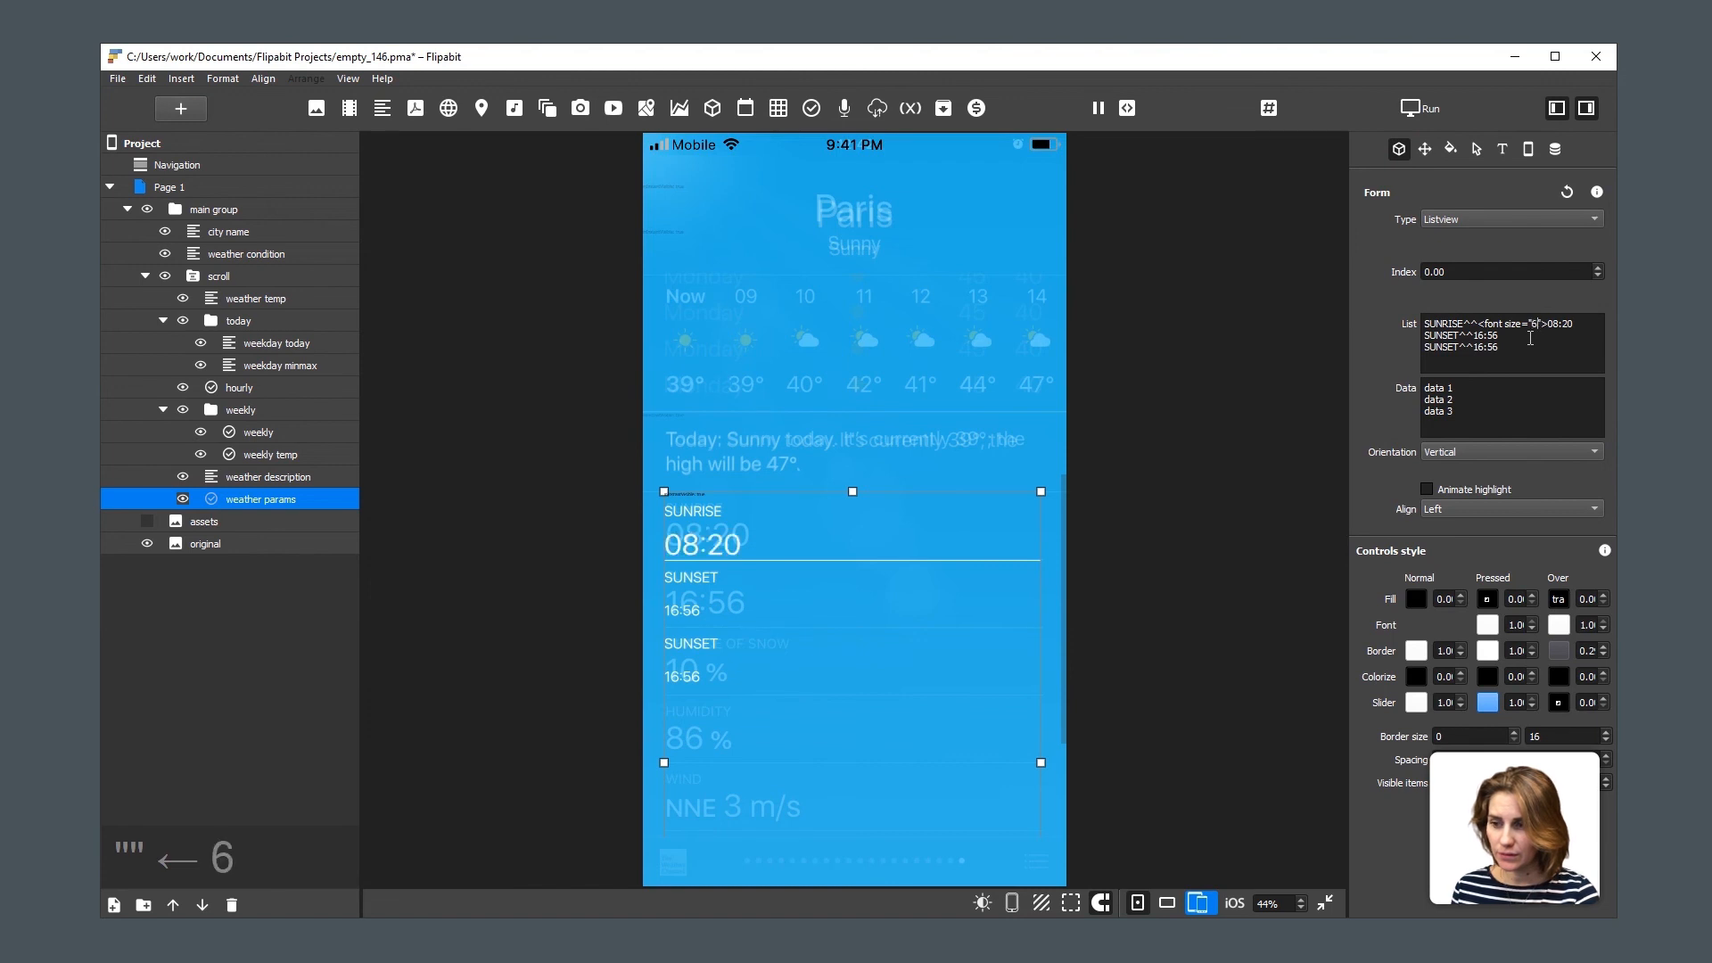
pyautogui.press('BackSpace')
pyautogui.write('7')
pyautogui.press('BackSpace')
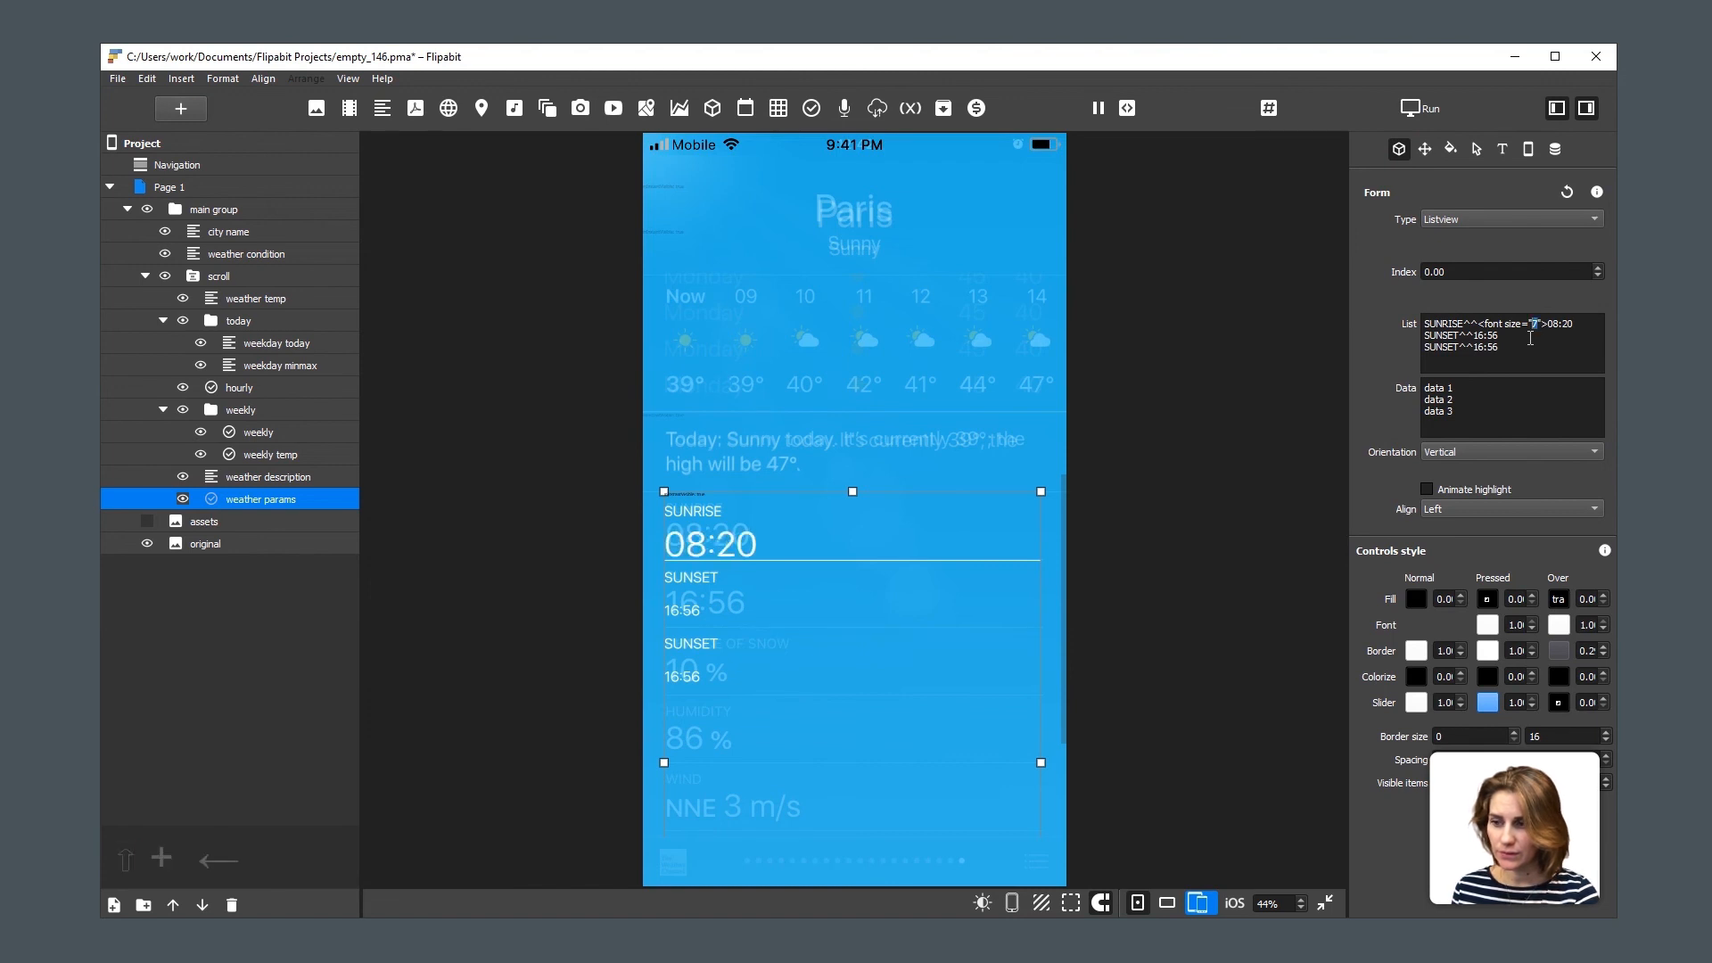
pyautogui.write('6')
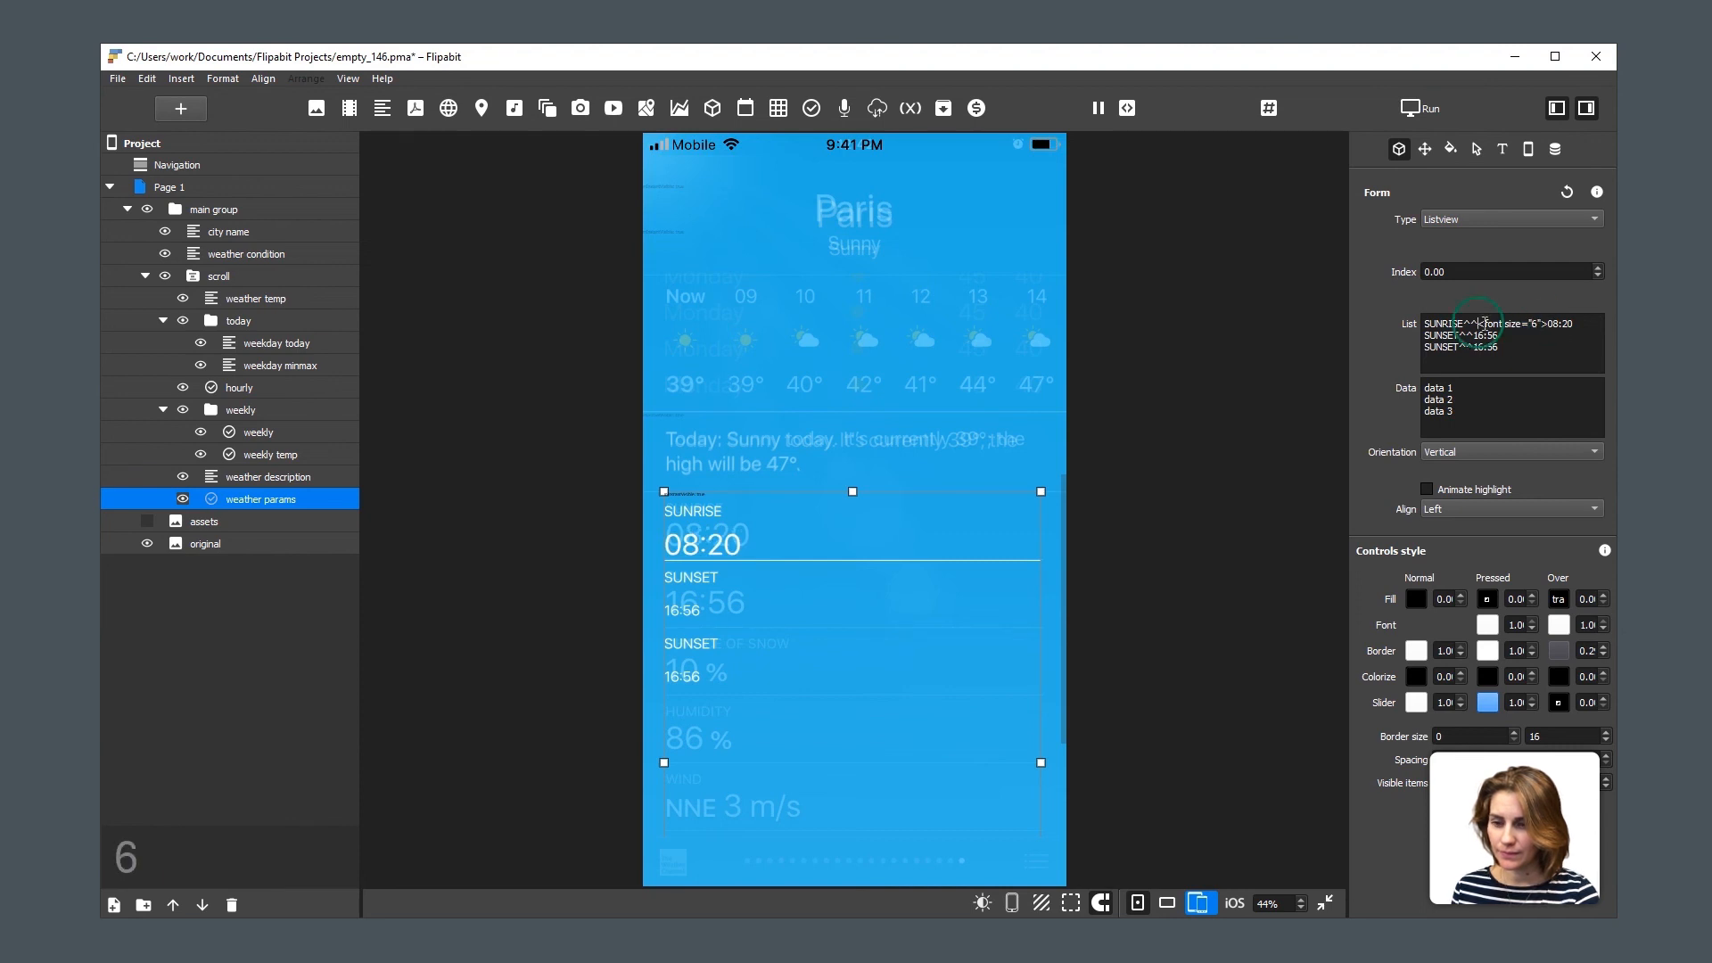
# Copy the <font size="6"> tag in front of 16:56 in both SUNSET entries.
pyautogui.moveTo(1478, 324); pyautogui.dragTo(1551, 320)
pyautogui.hotkey('ctrl', 'c')
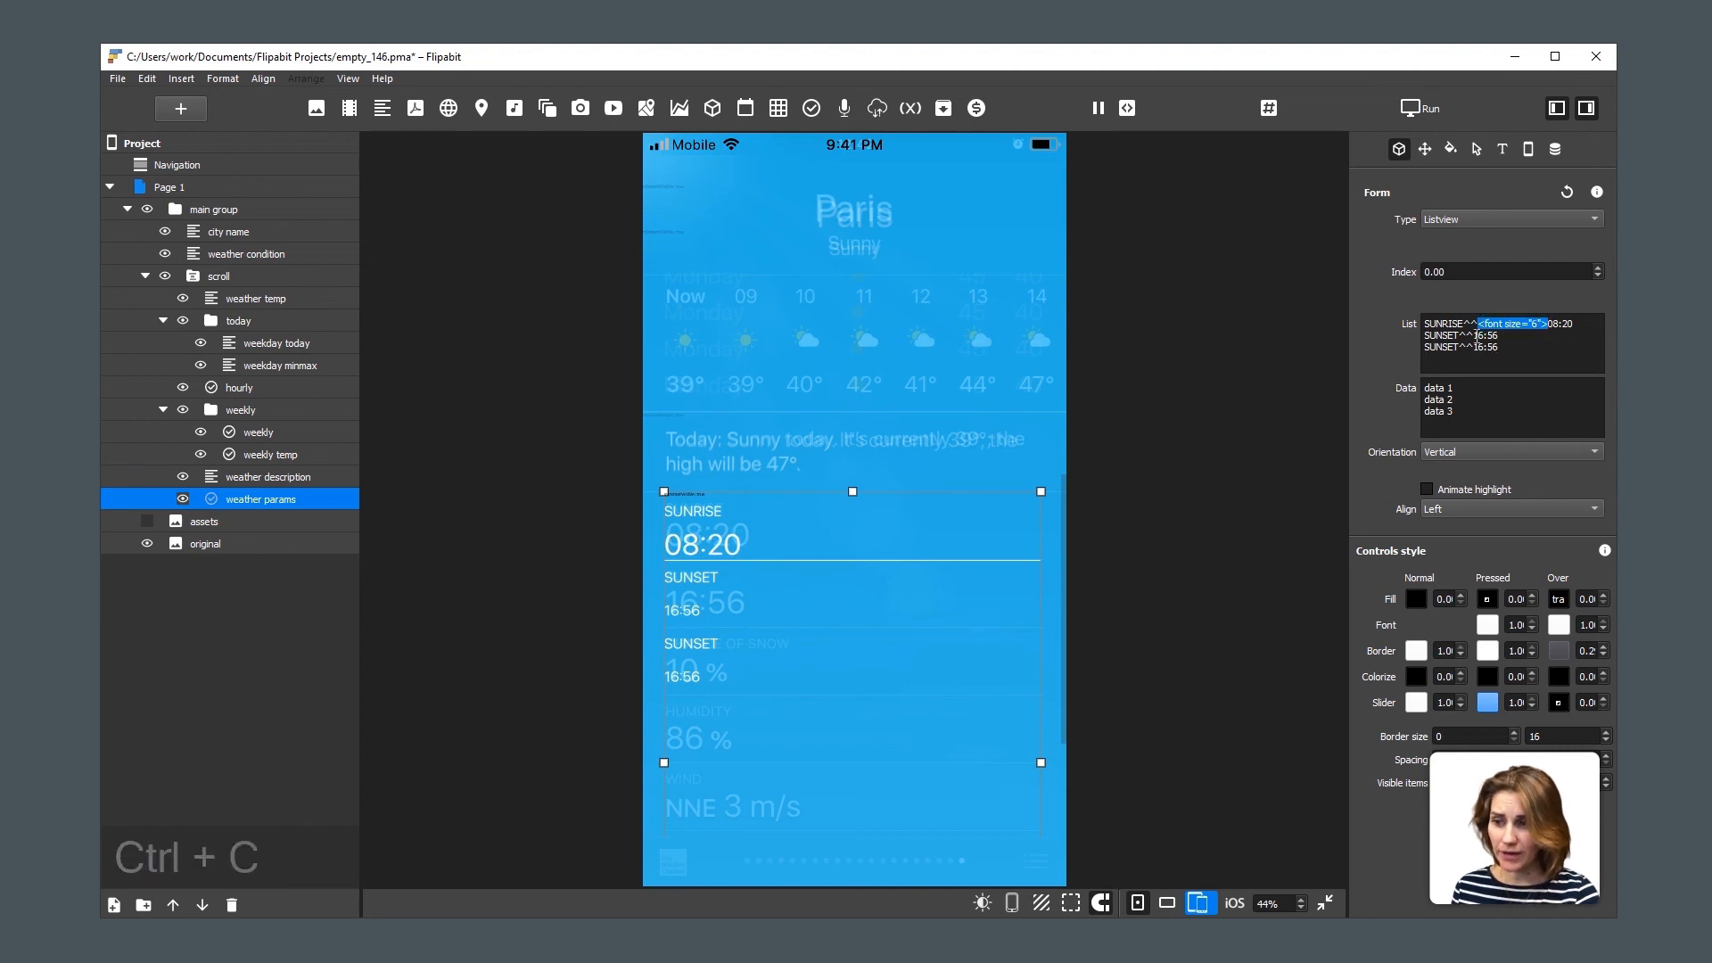
pyautogui.click(1477, 337)
pyautogui.hotkey('ctrl', 'v')
pyautogui.click(1476, 347)
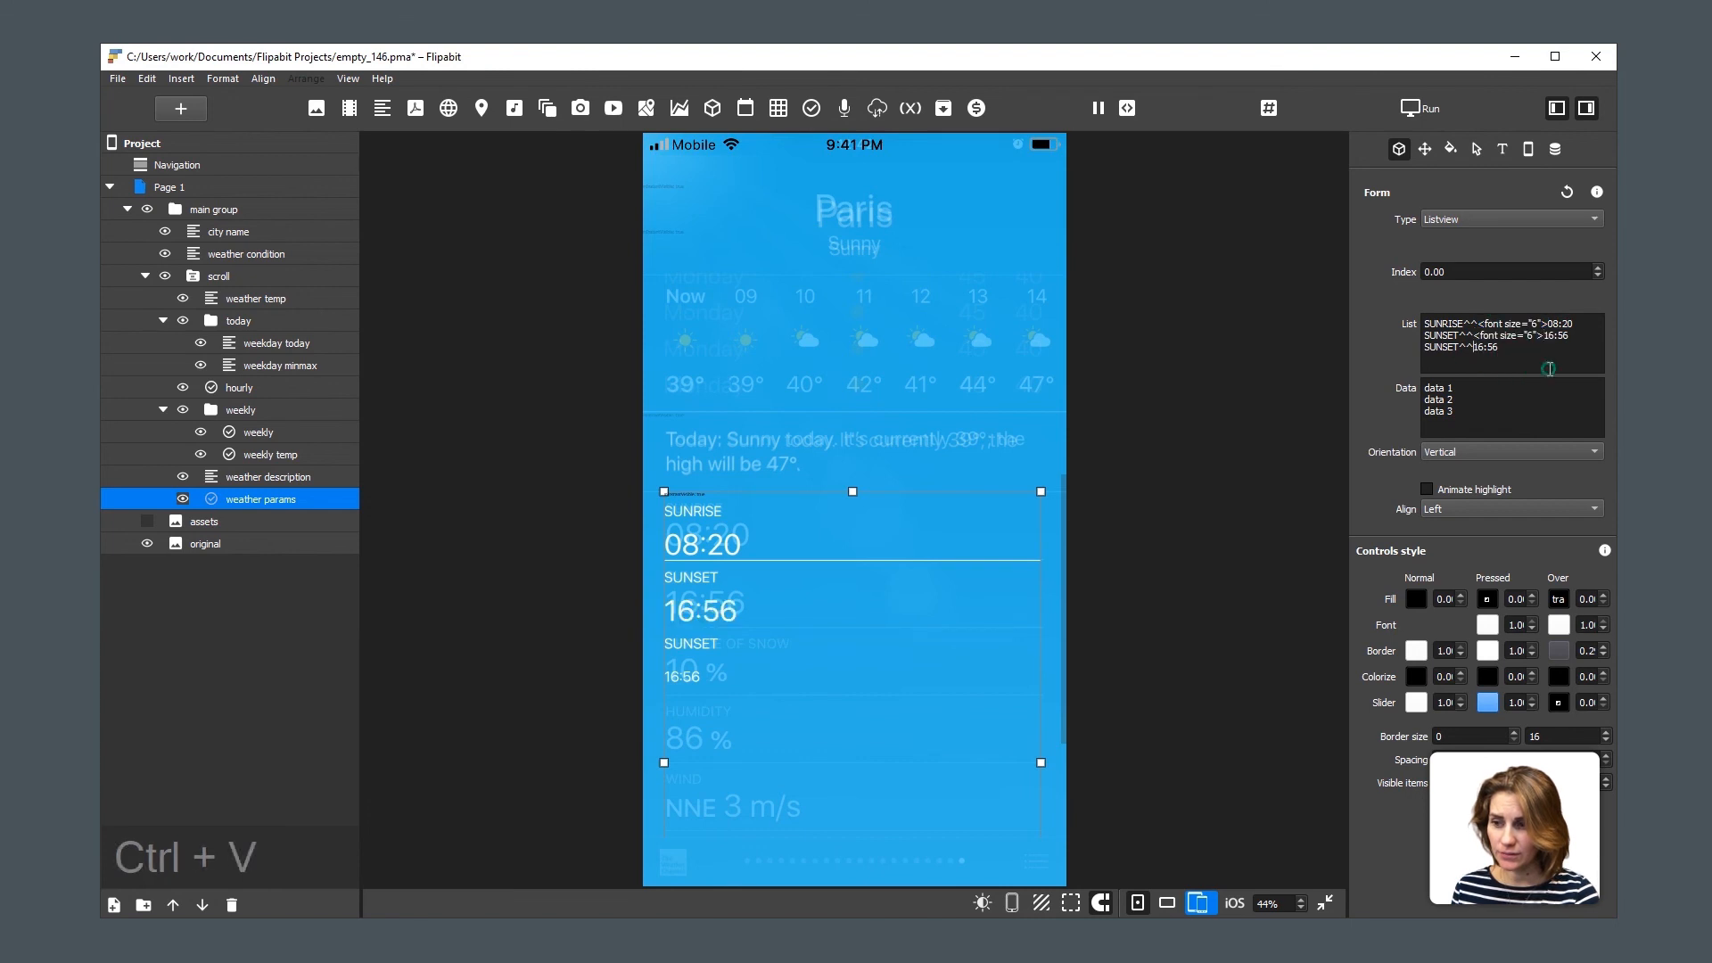
pyautogui.hotkey('ctrl', 'v')
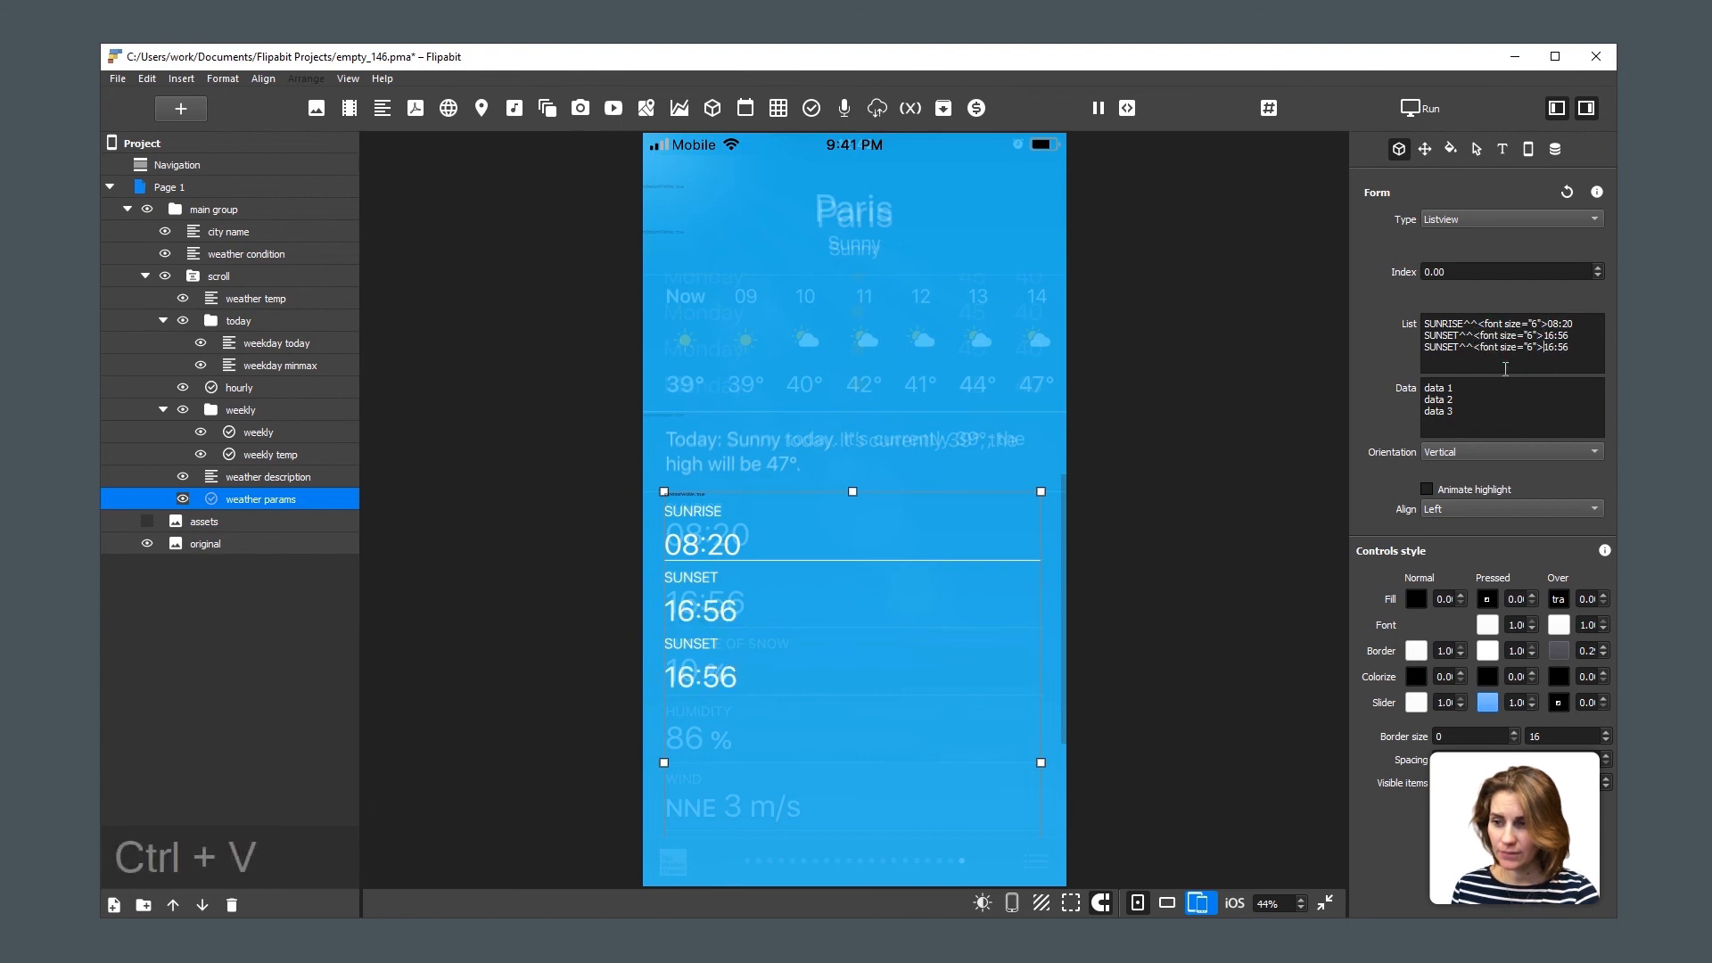
# Set the vertical text alignment of the weather params list to Bottom.
pyautogui.click(1503, 149)
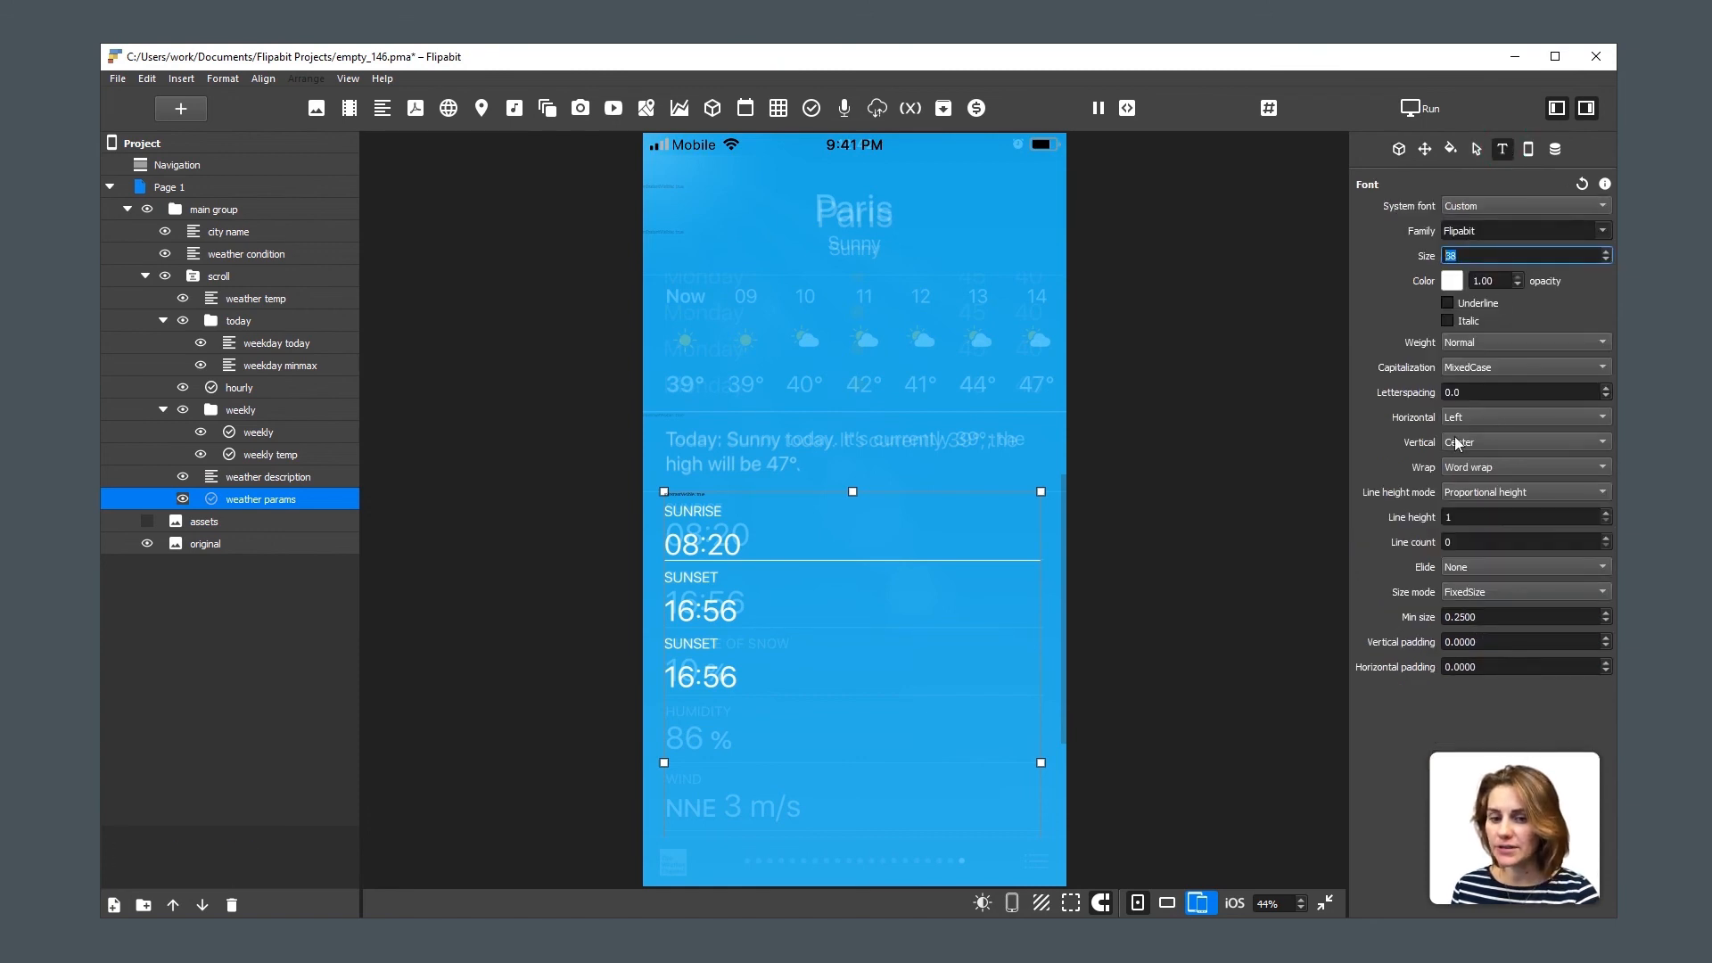
pyautogui.click(1491, 440)
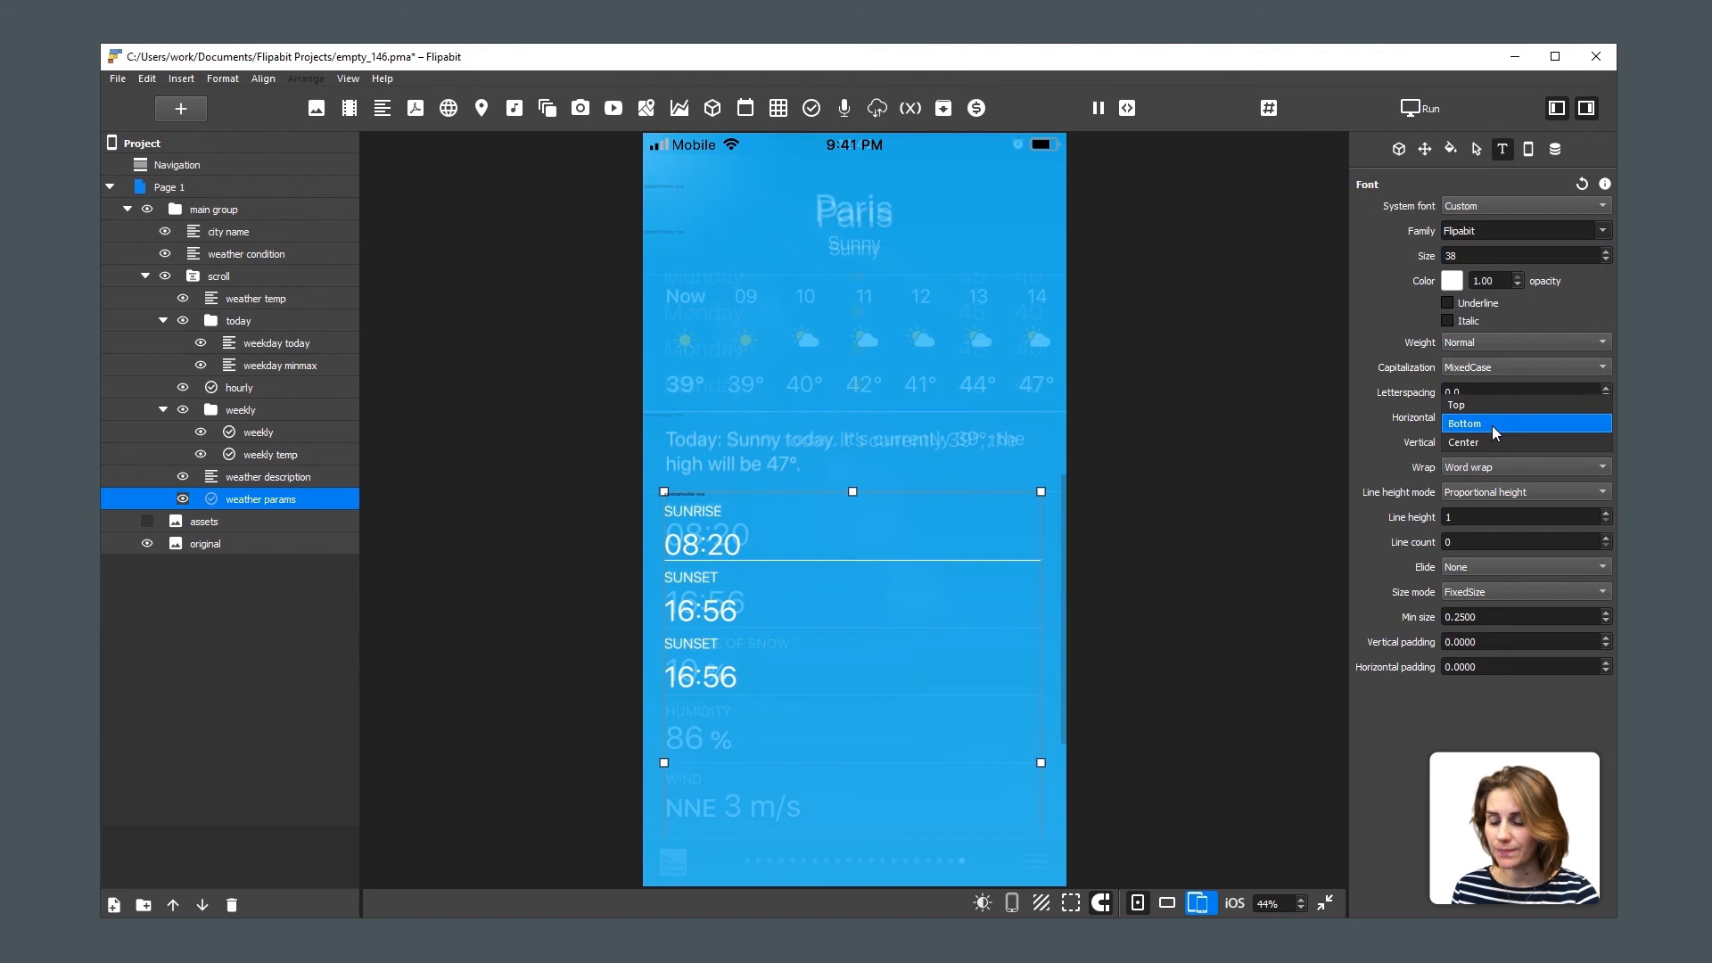
pyautogui.click(1491, 426)
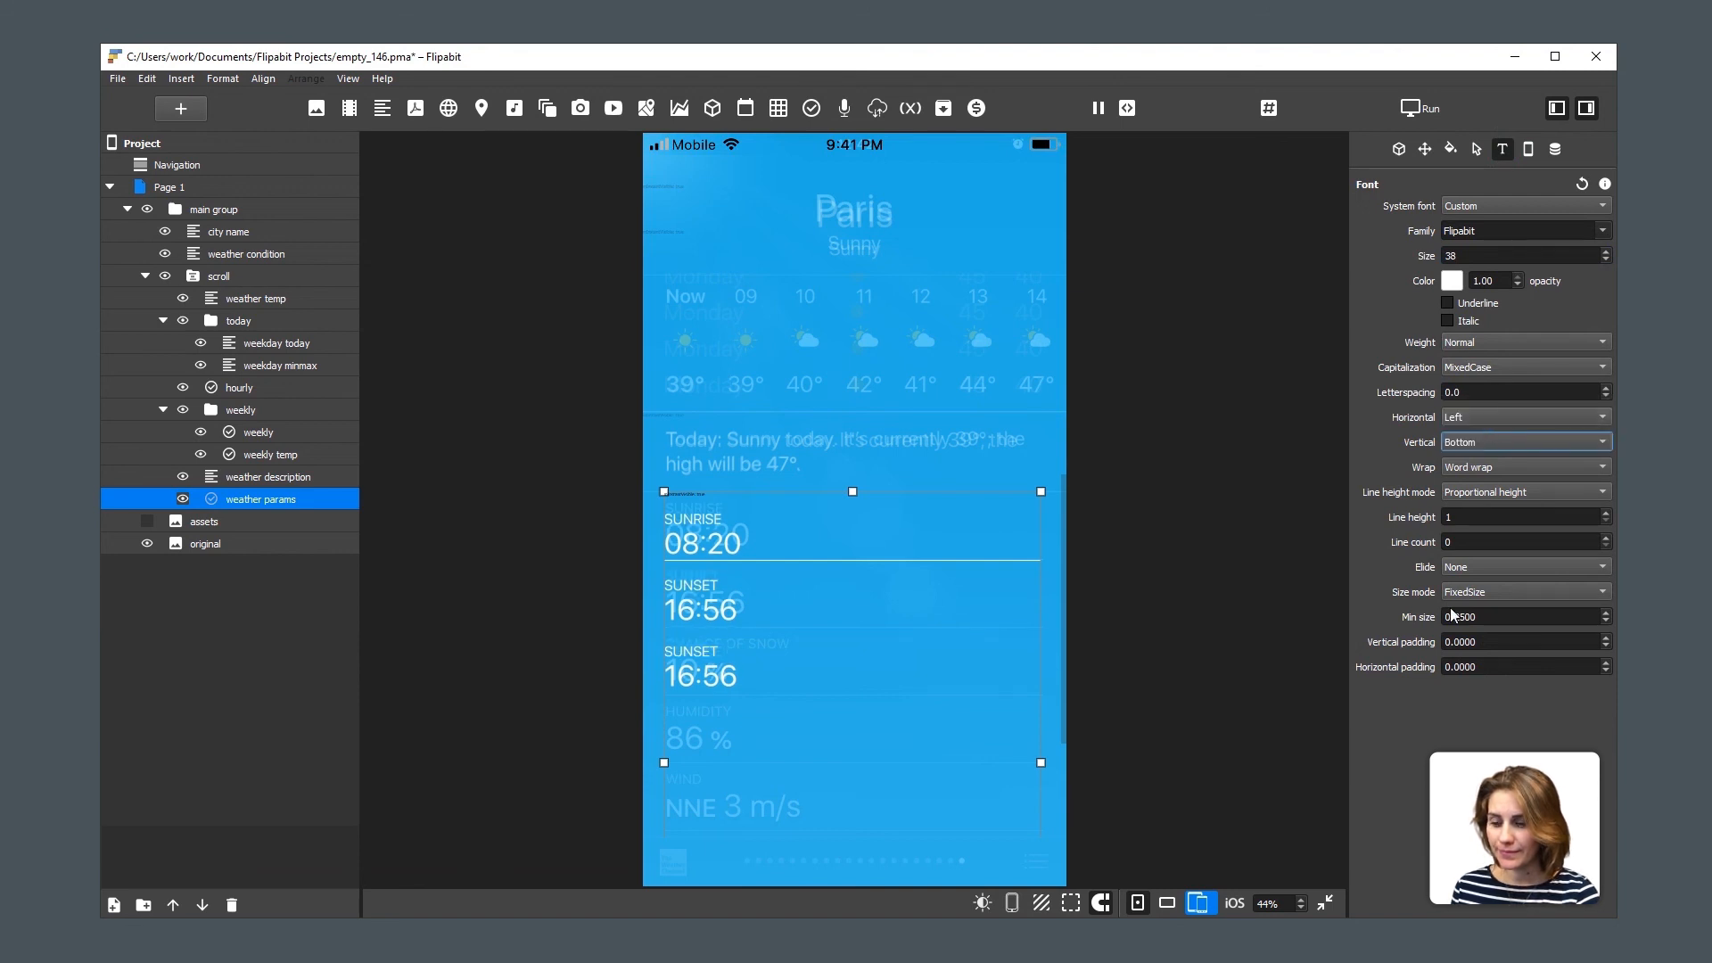
# Set the vertical padding of the list text to 0.011 to match the reference, and deselect the list.
pyautogui.scroll(2, 1496, 642)
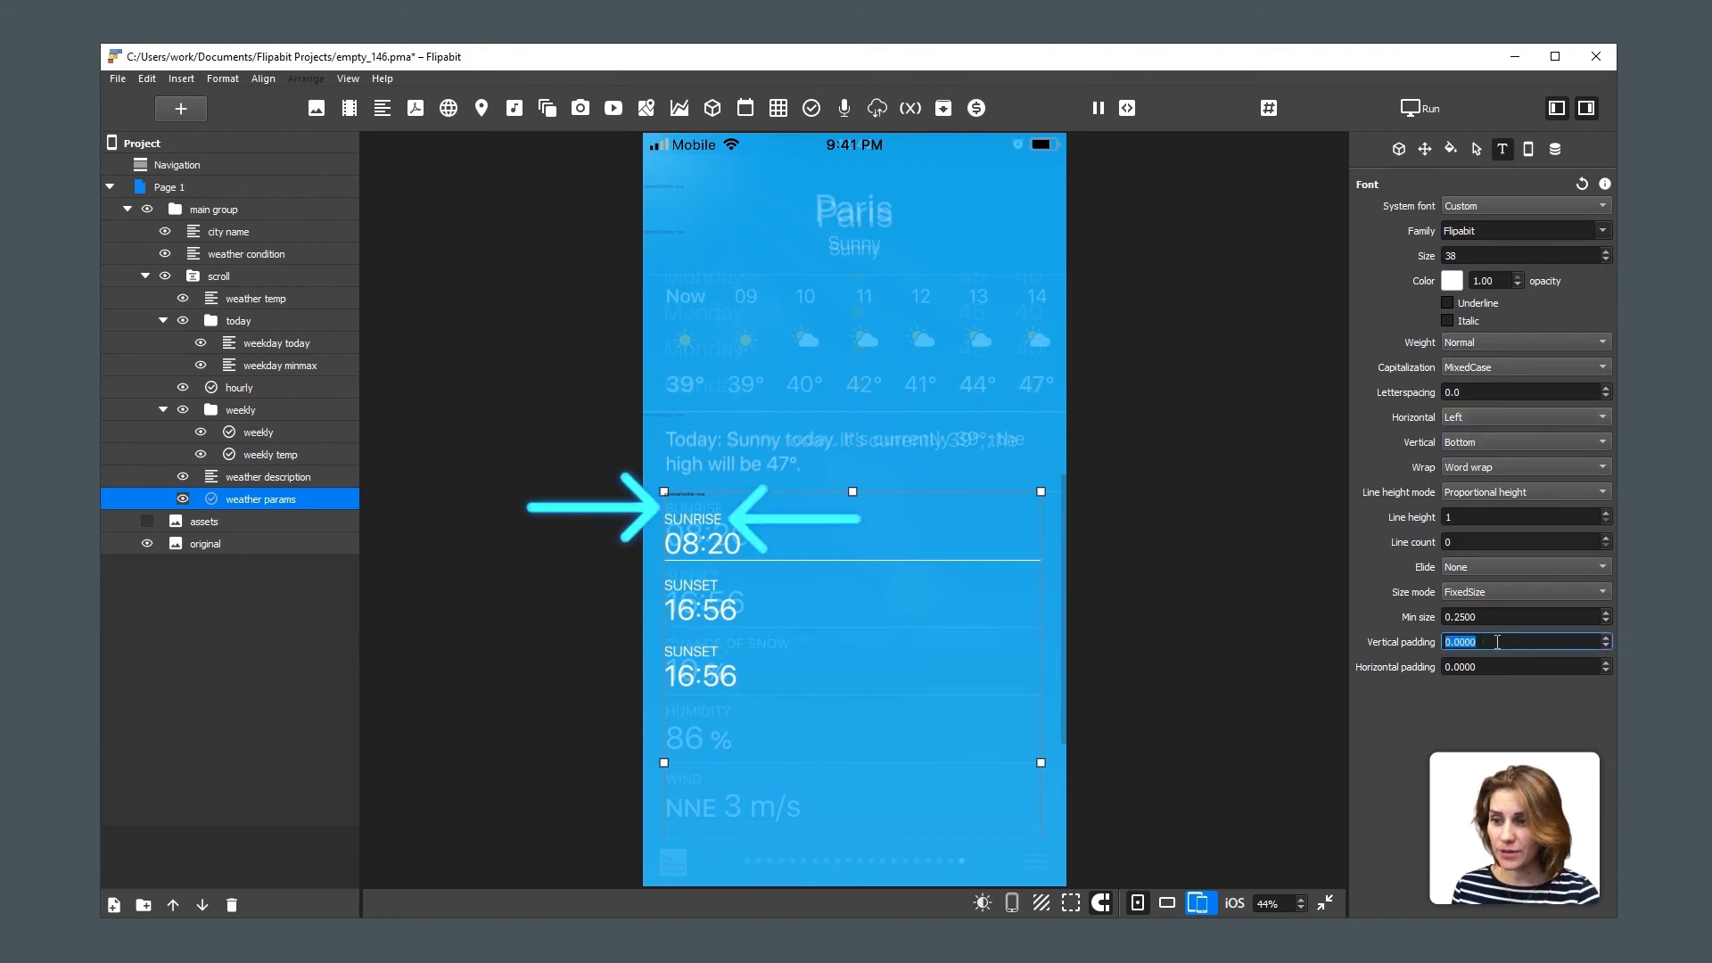
pyautogui.scroll(11, 1497, 642)
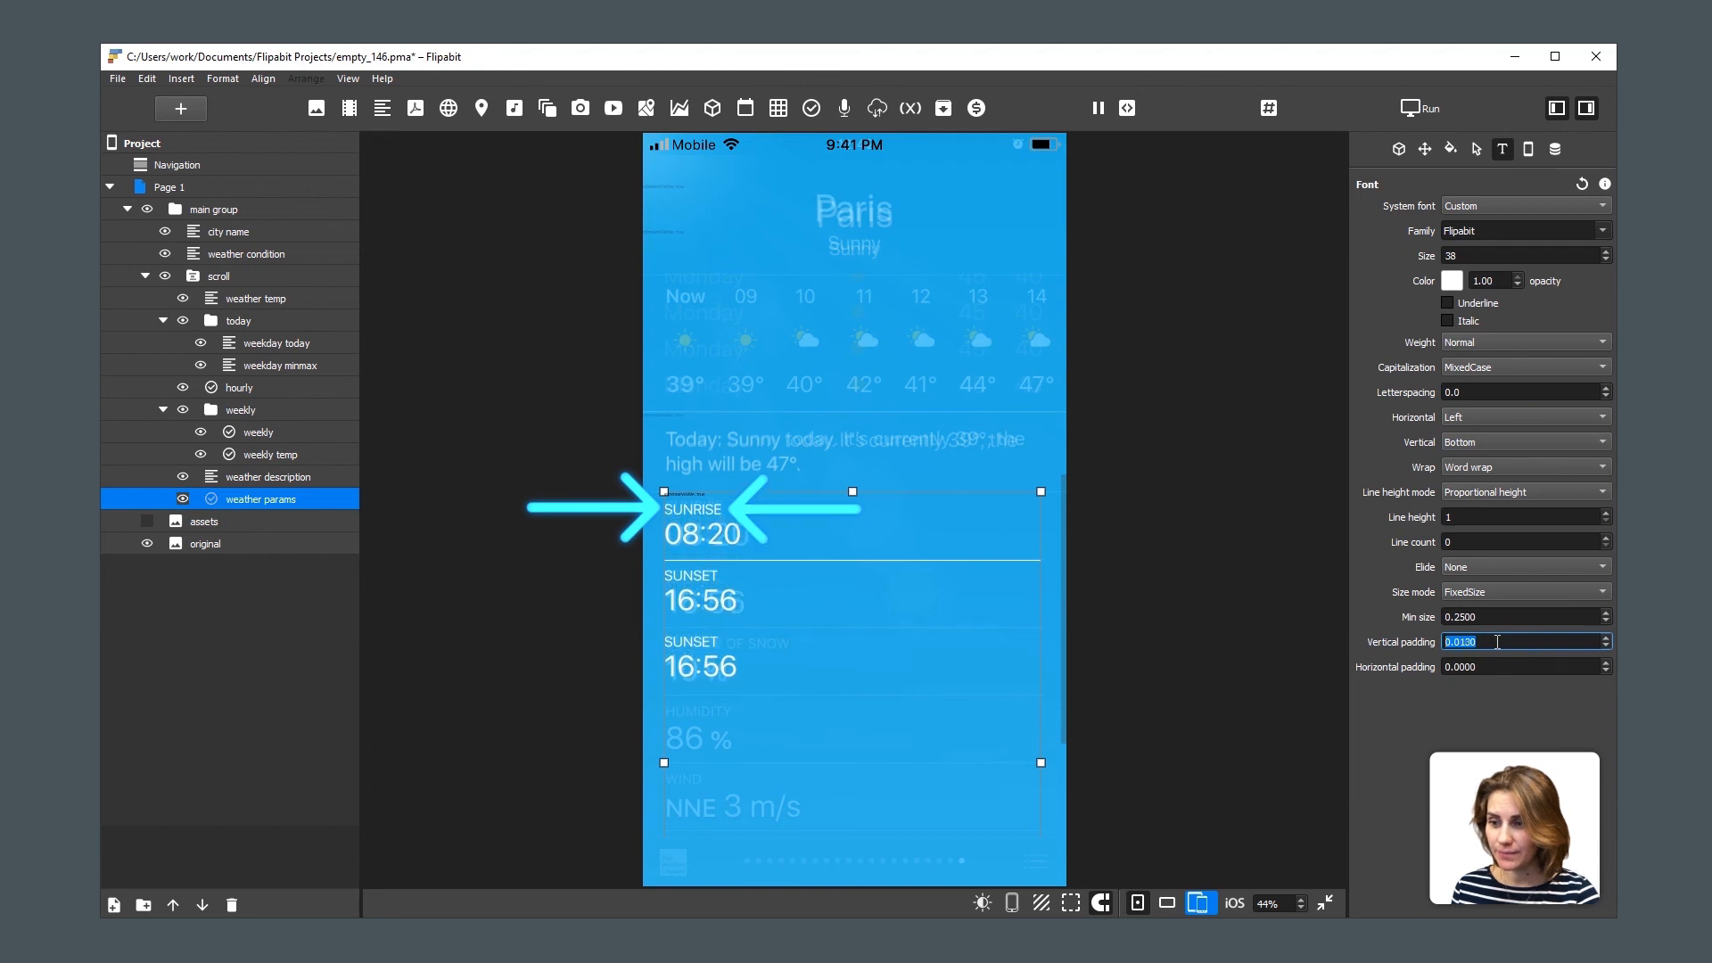
pyautogui.scroll(-1, 1498, 643)
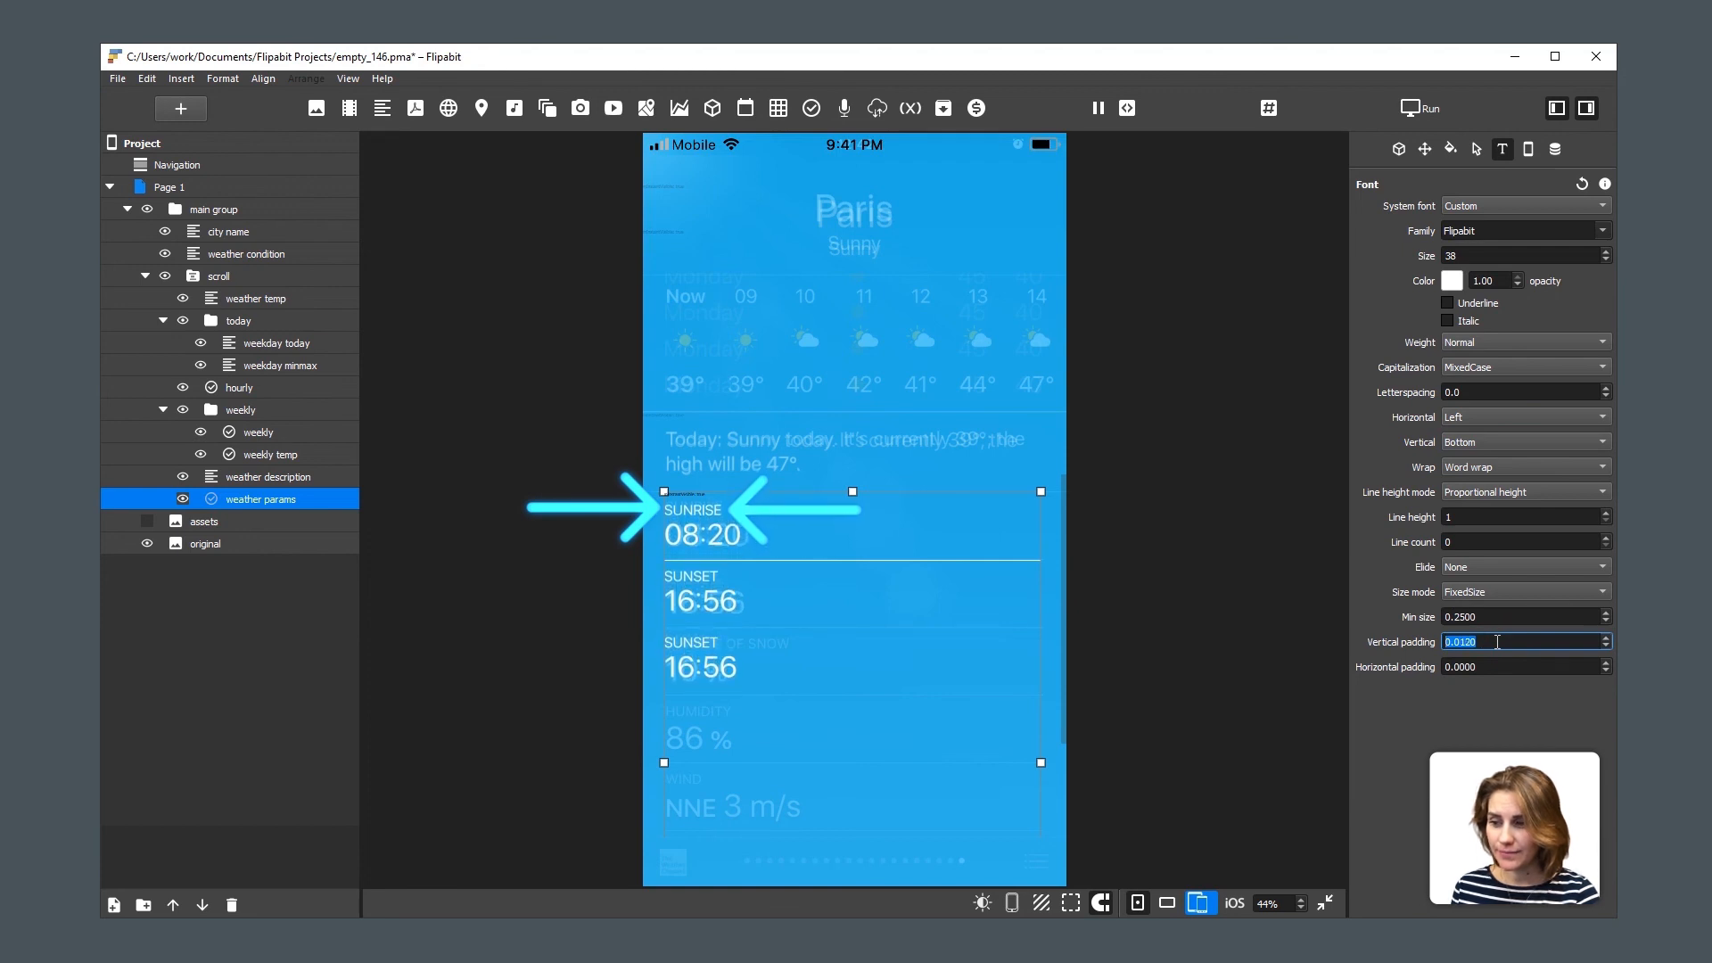
pyautogui.scroll(-1, 1498, 643)
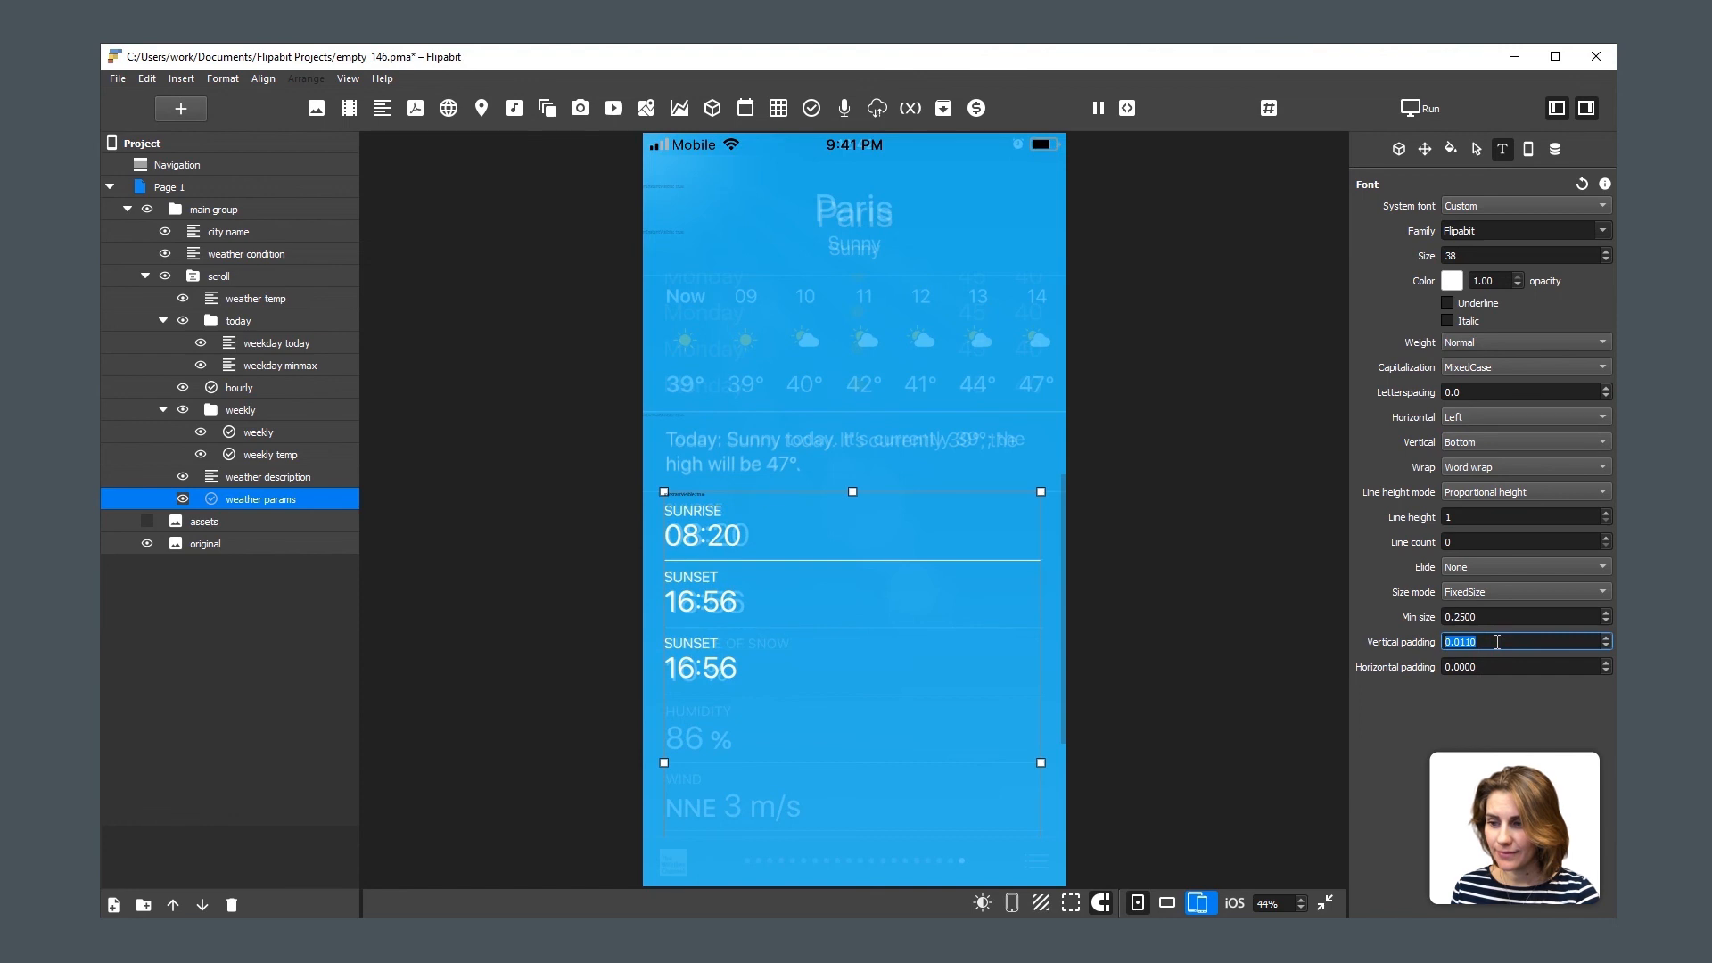
pyautogui.click(1174, 635)
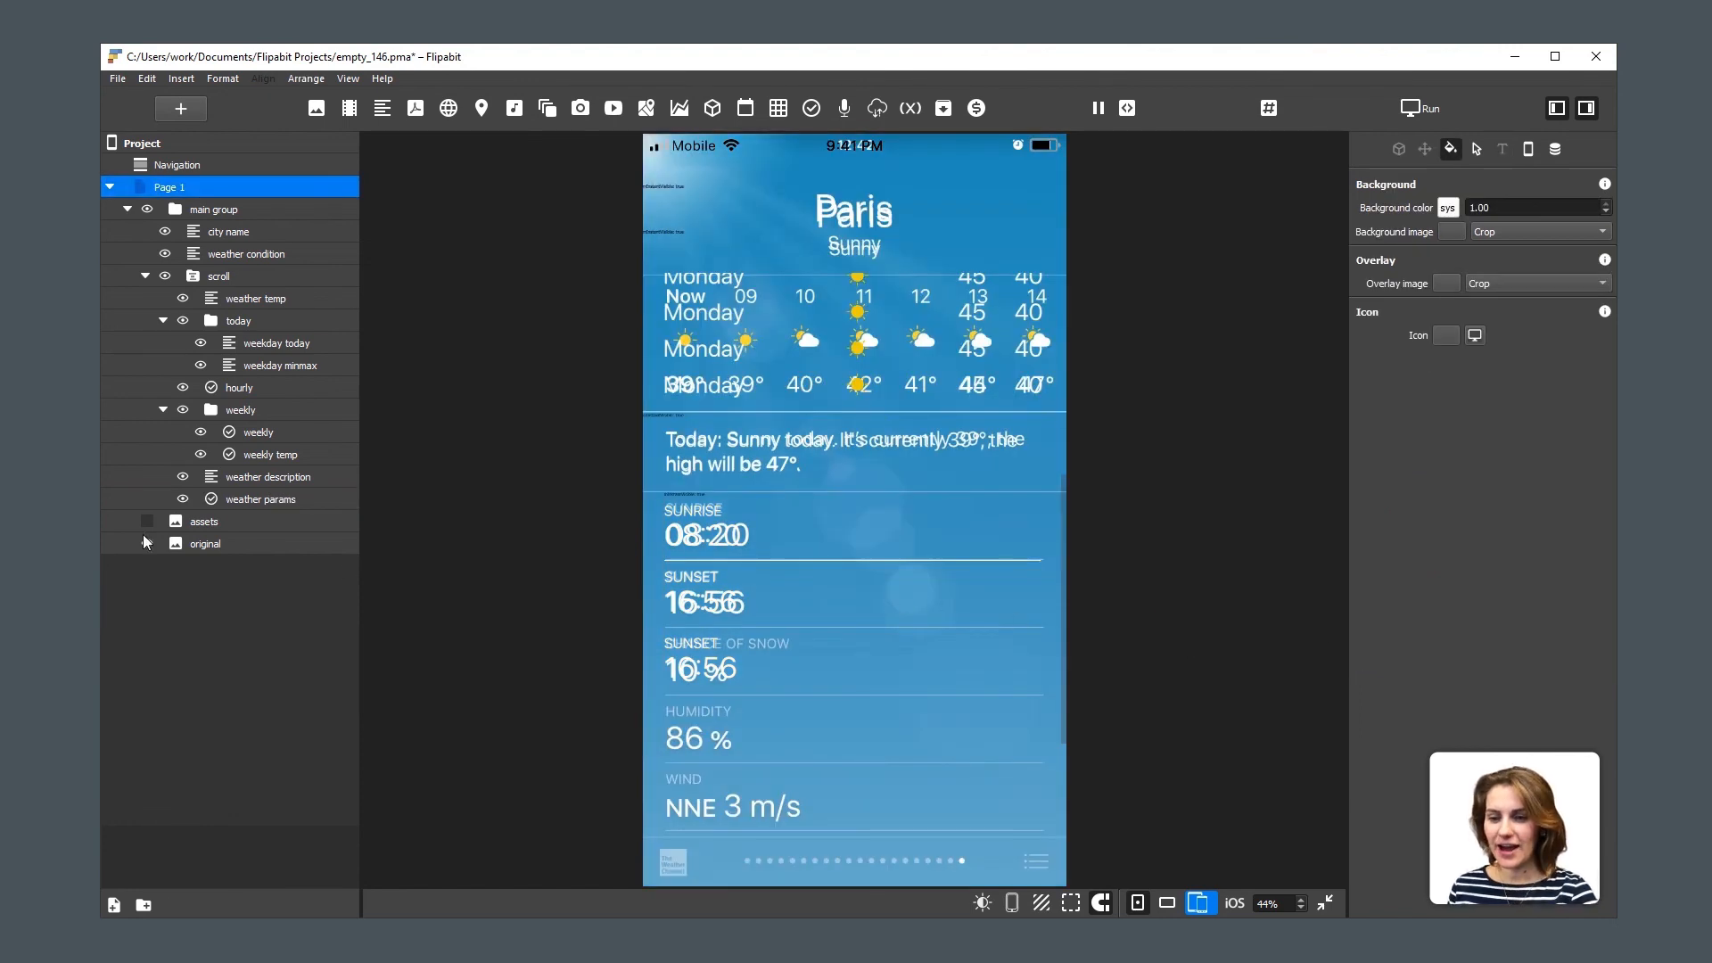
# Hide the original reference image and check the weather params rows at real size.
pyautogui.click(147, 544)
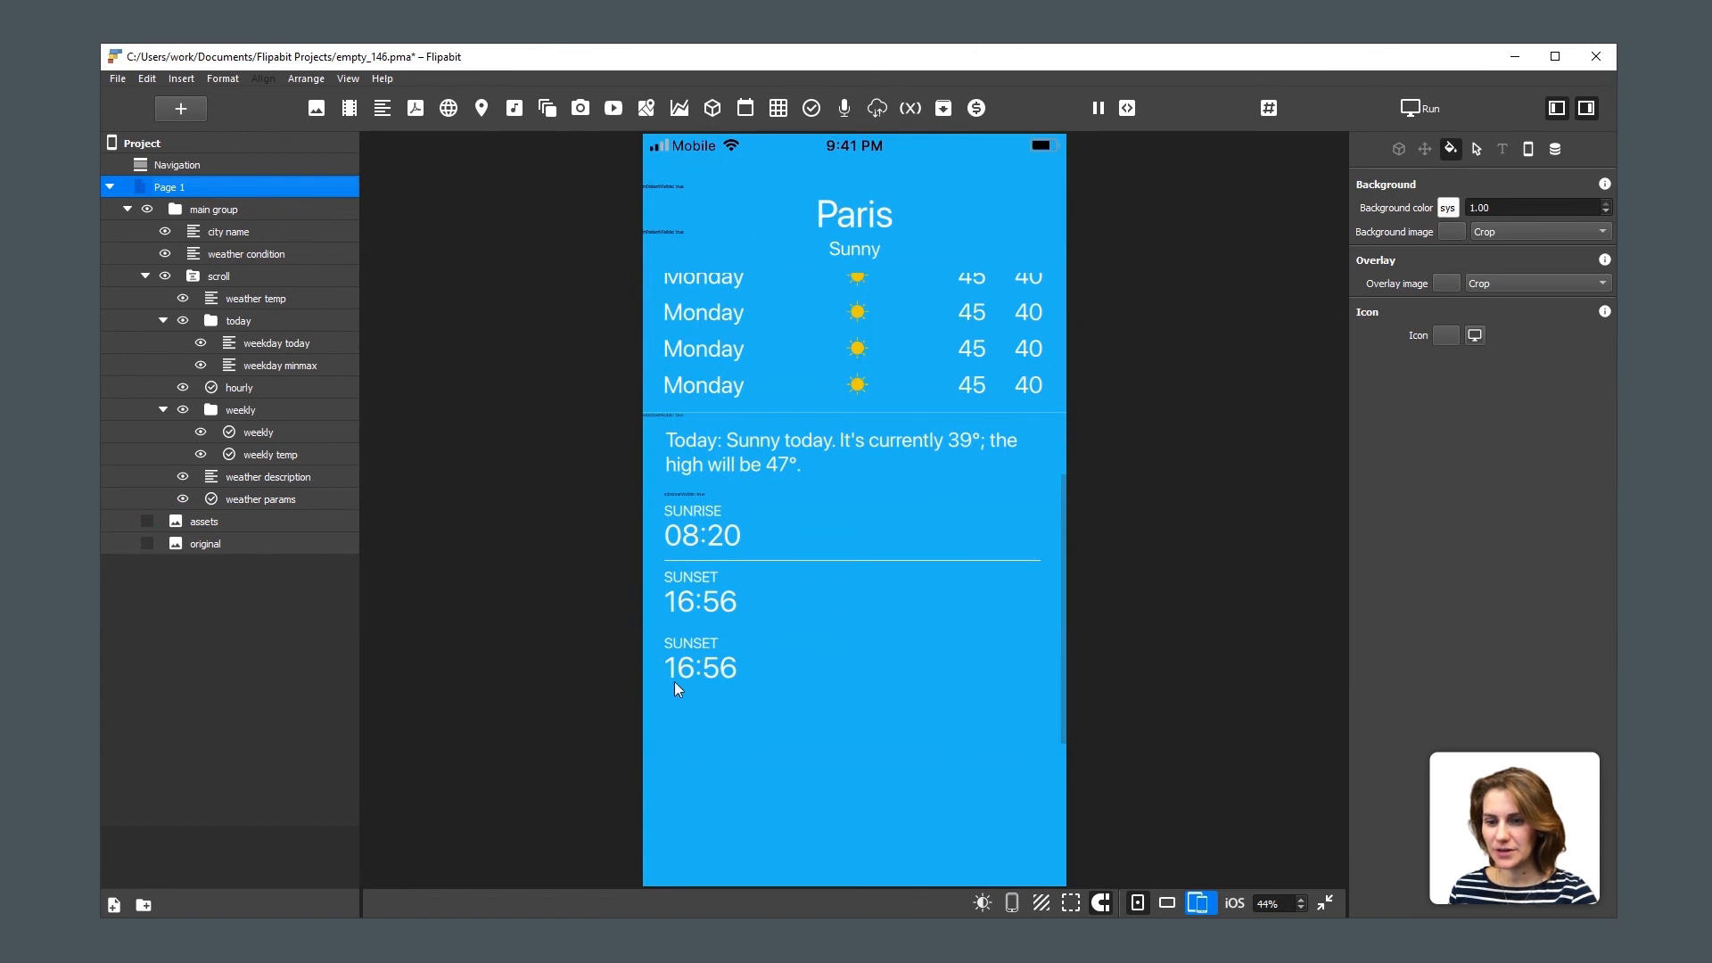
pyautogui.click(347, 78)
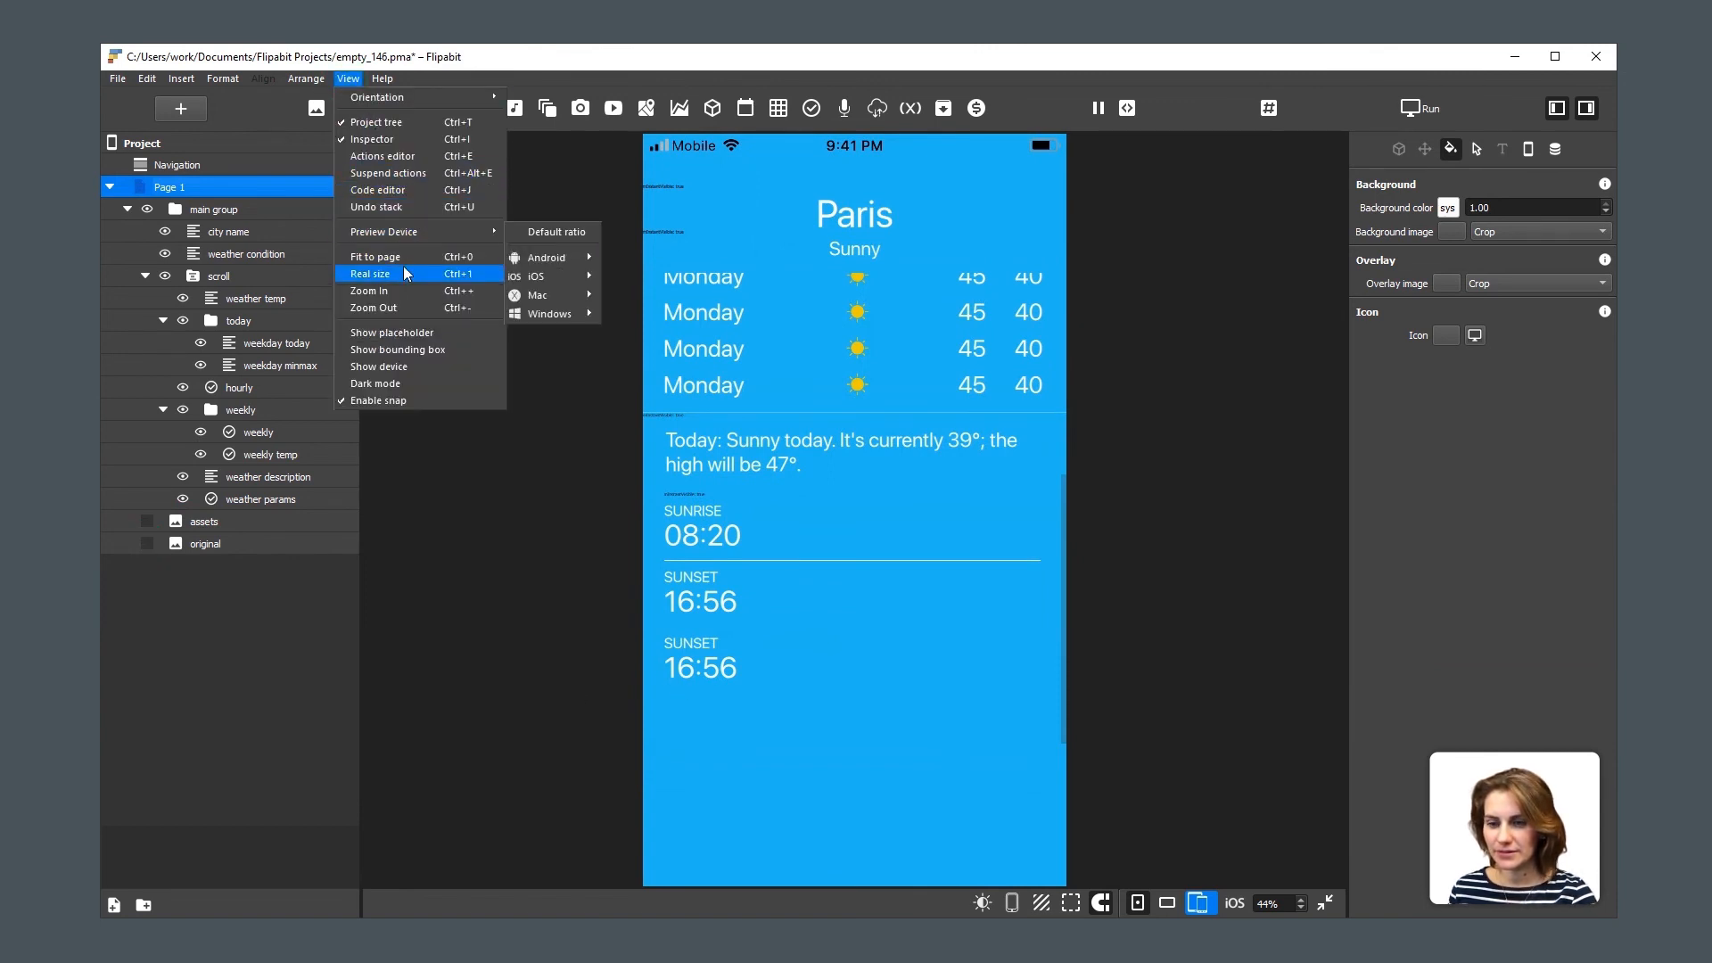
pyautogui.click(404, 273)
pyautogui.click(1340, 544)
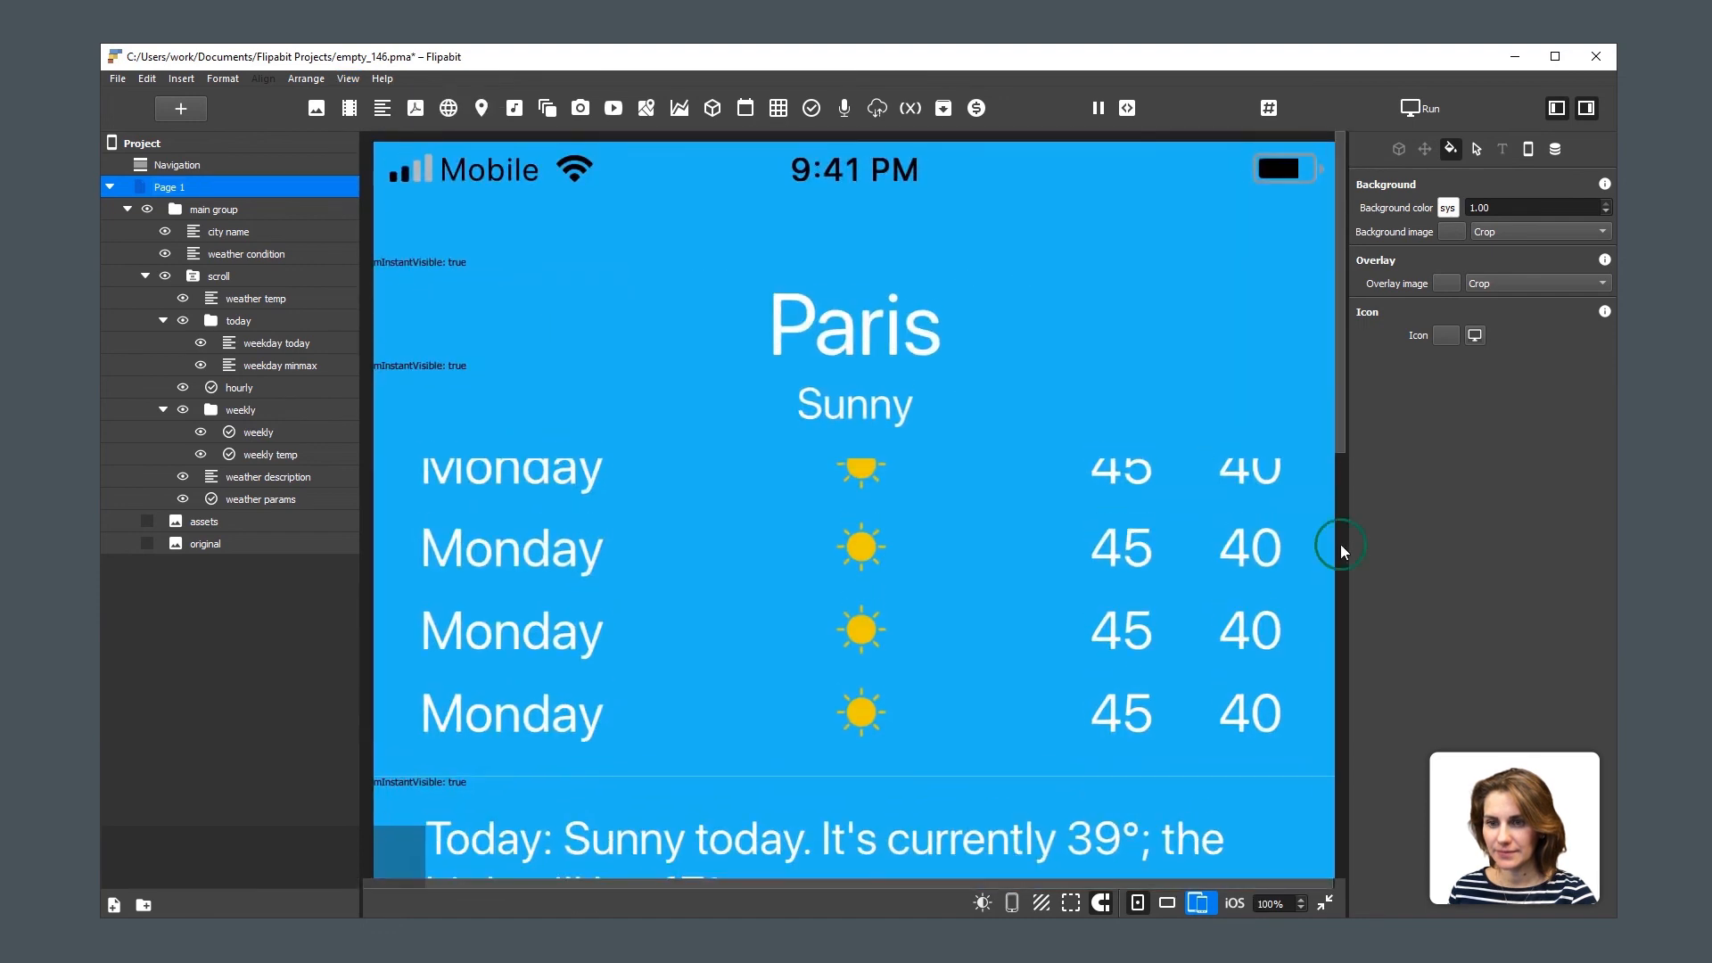
pyautogui.scroll(4, 853, 638)
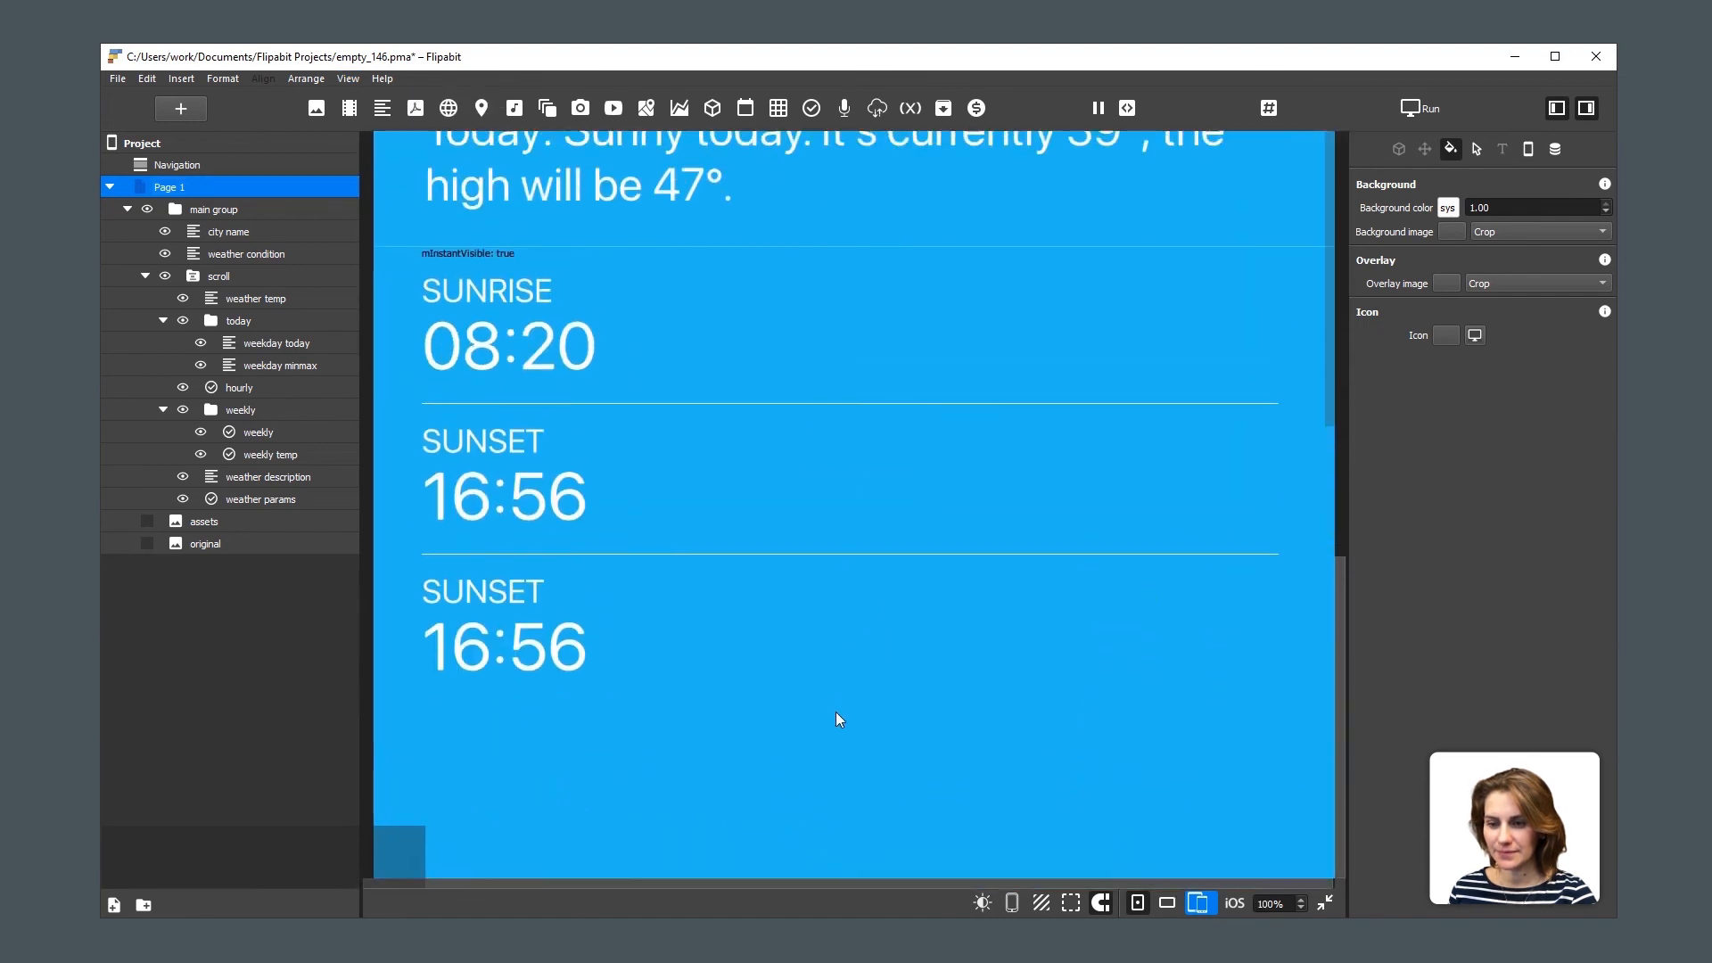
pyautogui.moveTo(817, 589)
pyautogui.mouseDown()
pyautogui.moveTo(815, 607)
pyautogui.moveTo(817, 564)
pyautogui.mouseUp()
pyautogui.click(559, 453)
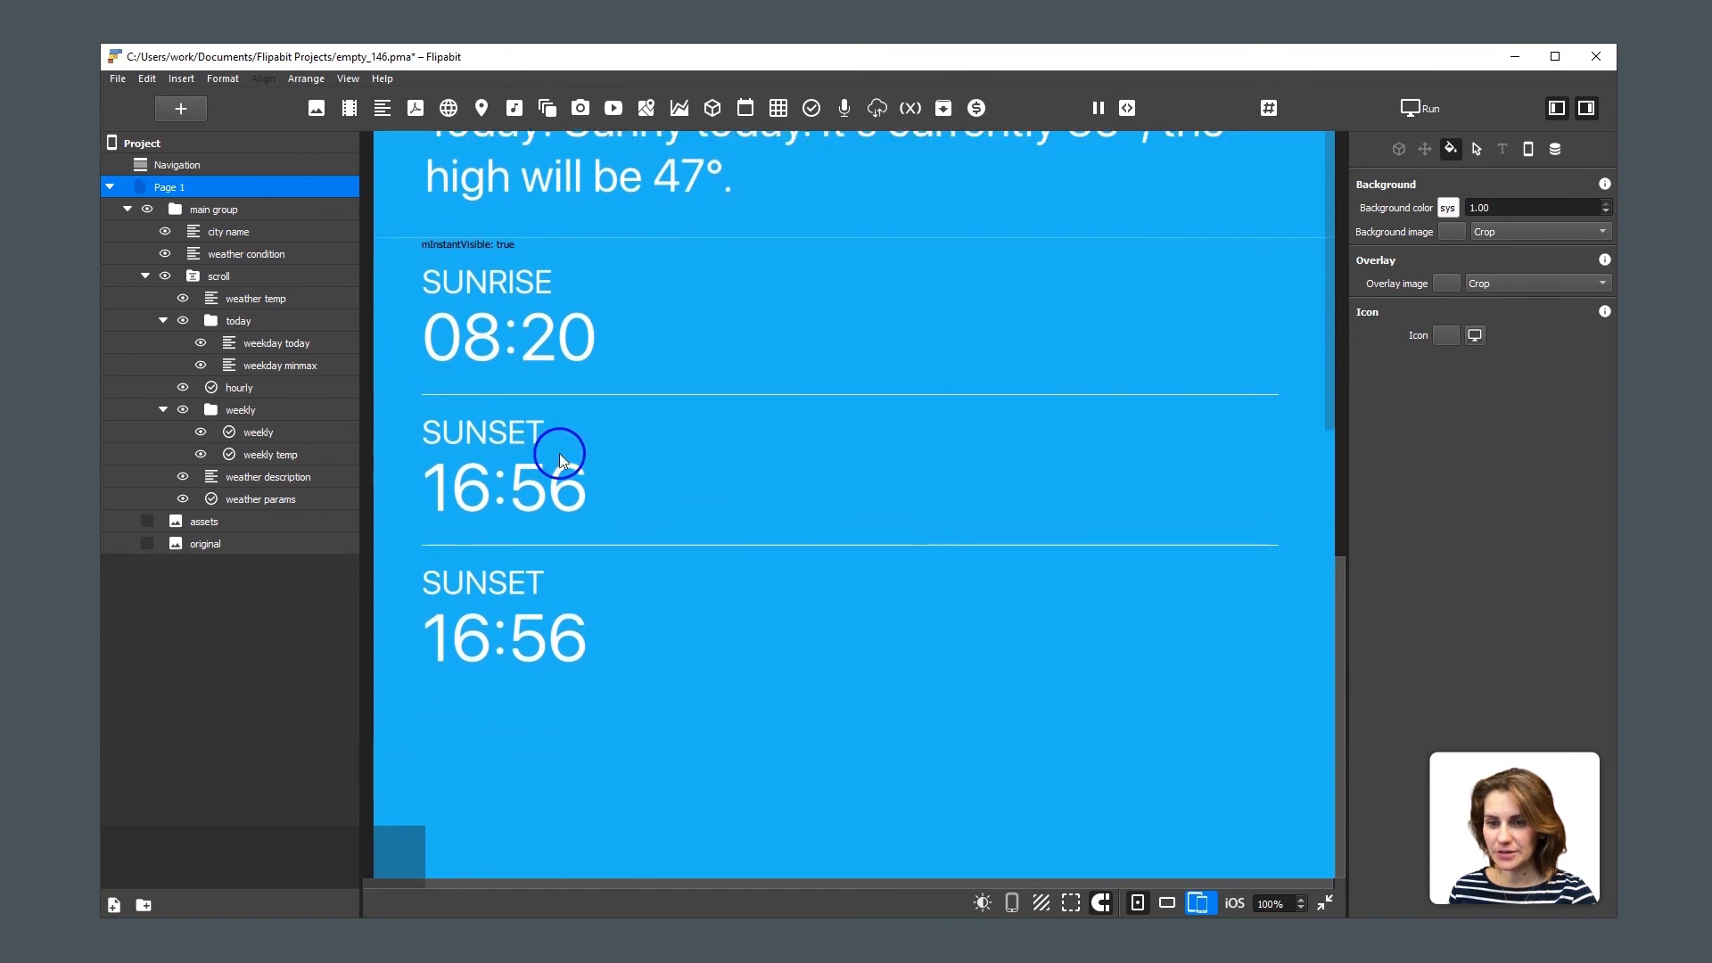
# Rename the third entry of the weather params list from the duplicate SUNSET to HUMIDITY.
pyautogui.click(1396, 148)
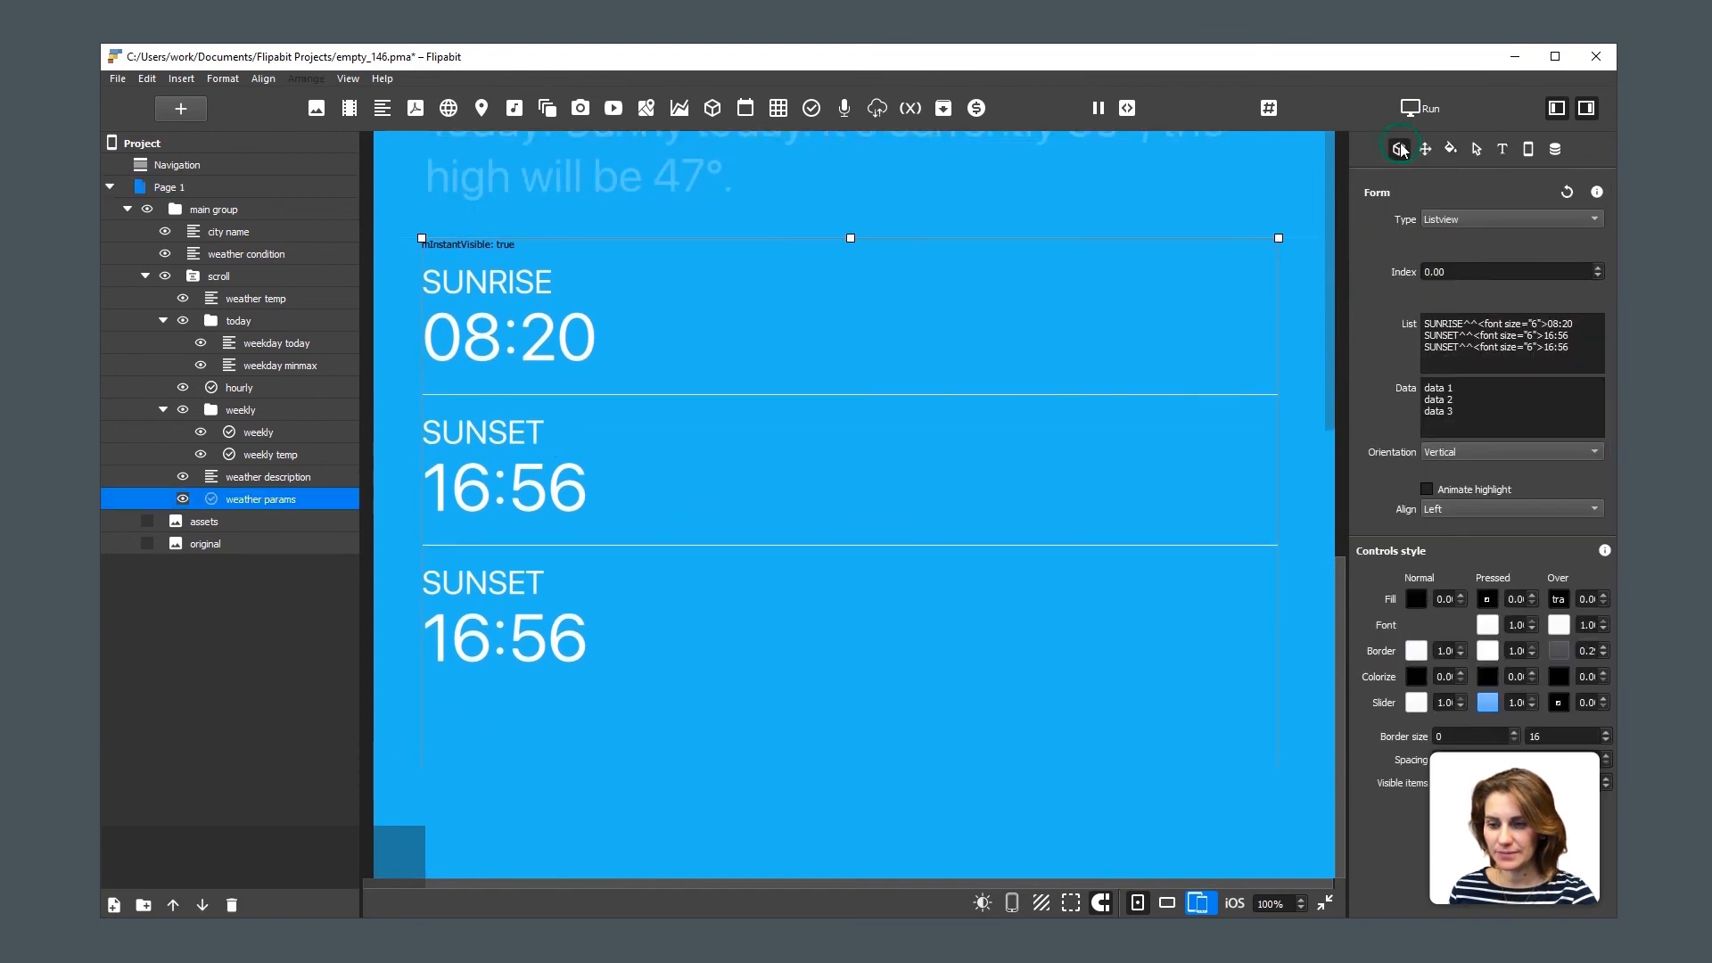
pyautogui.doubleClick(1439, 349)
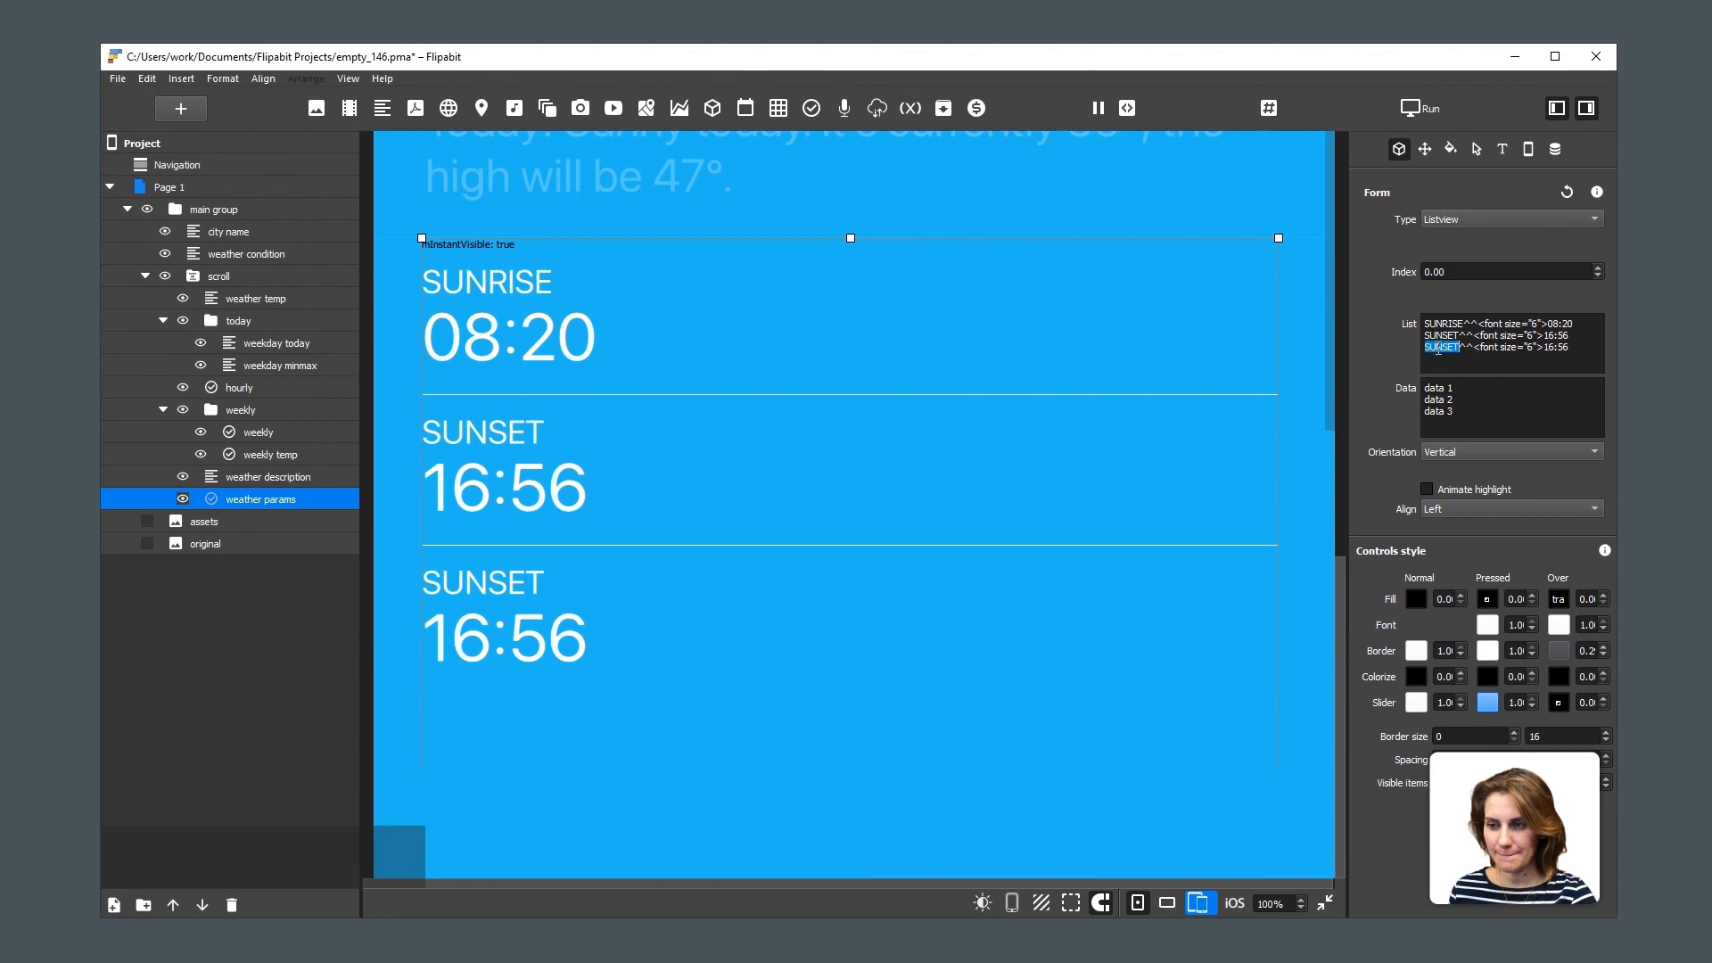
pyautogui.write('HUMIDITY')
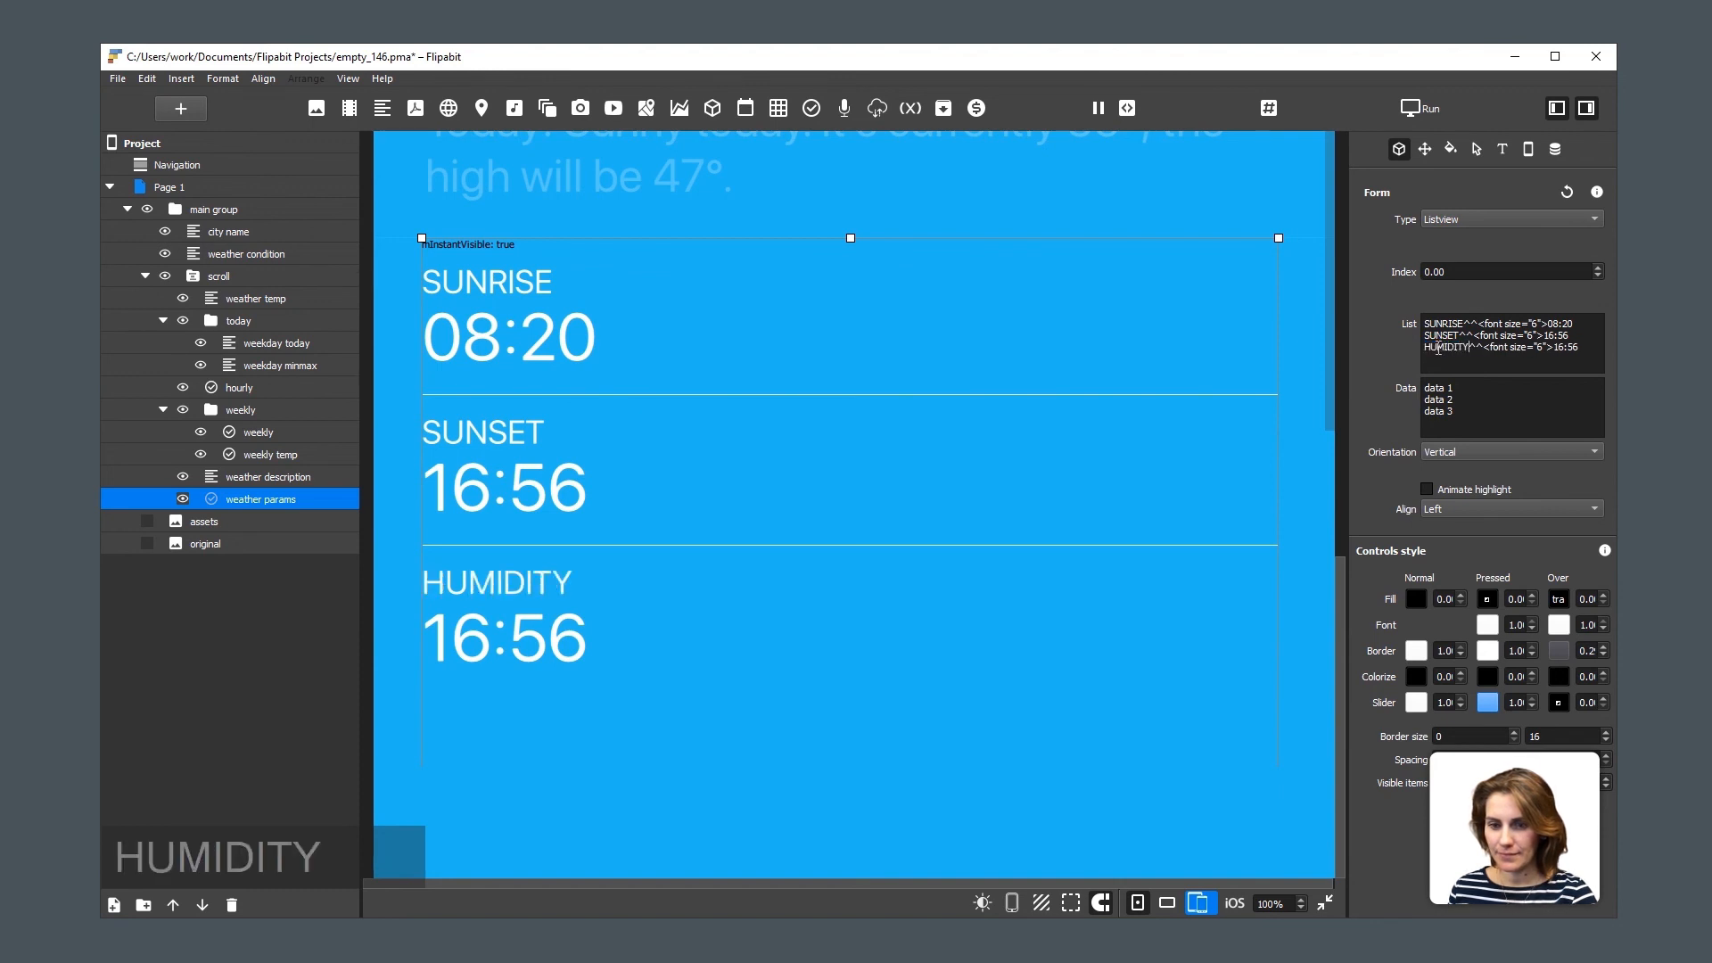
# Duplicate the HUMIDITY line as a fourth list entry and change its label to WIND.
pyautogui.press('Home')
pyautogui.hotkey('shift', 'End')
pyautogui.hotkey('ctrl', 'c')
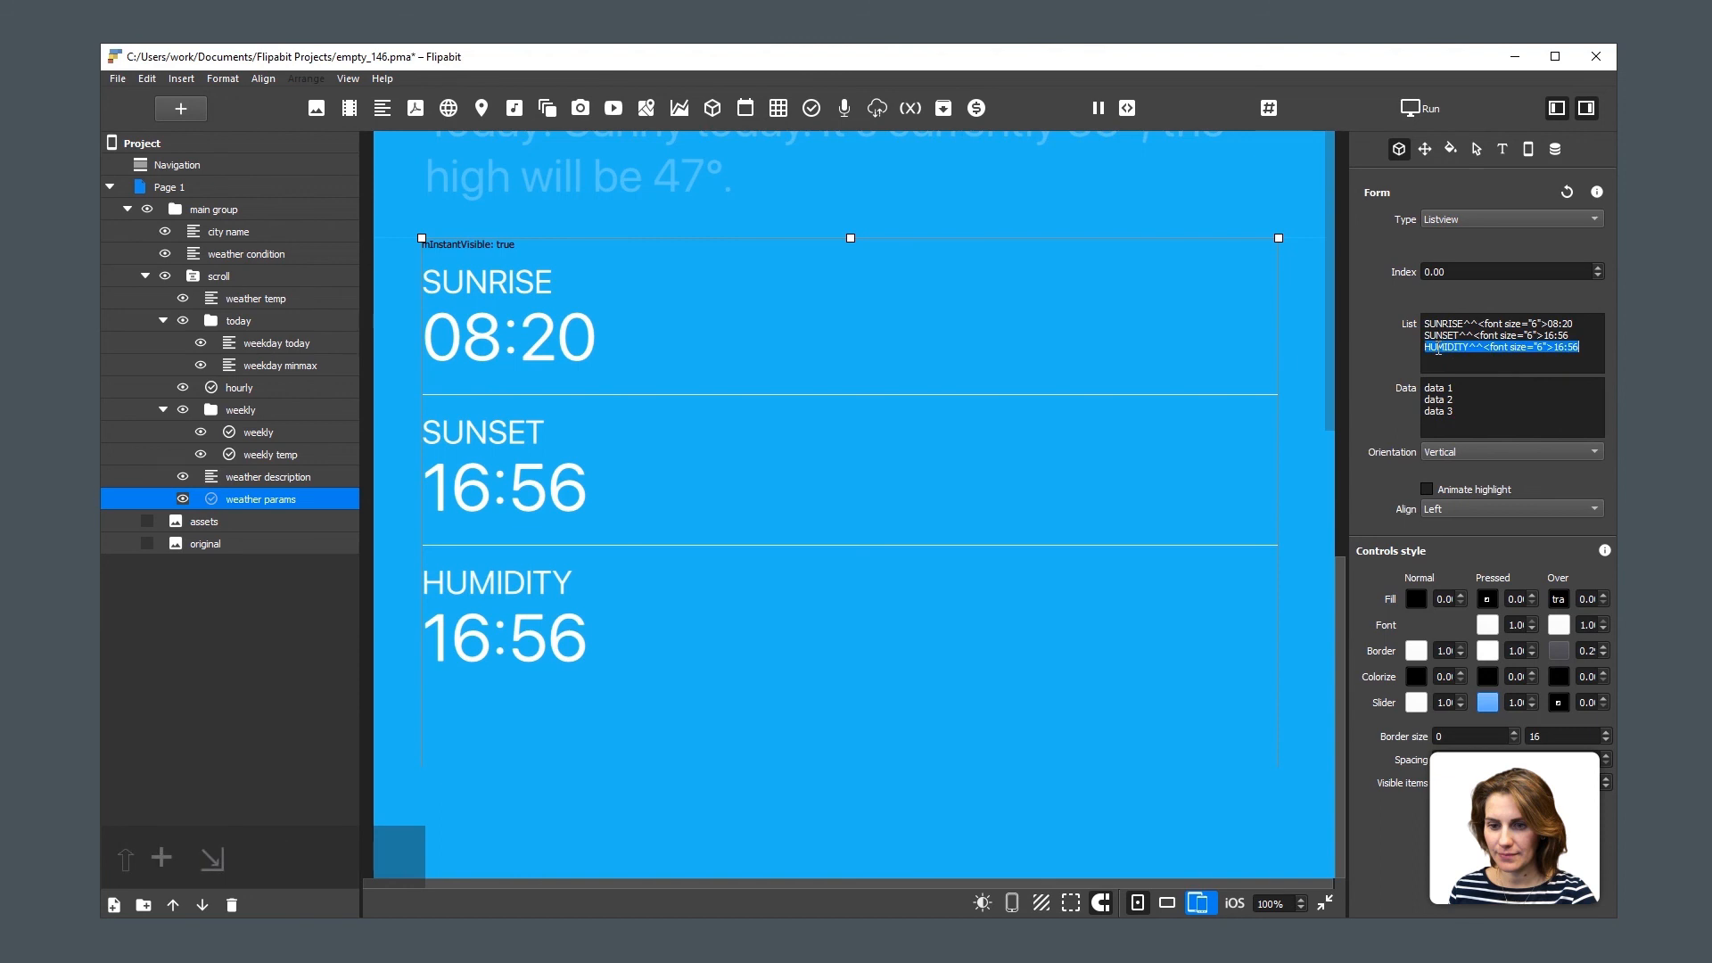
pyautogui.press('End')
pyautogui.press('Return')
pyautogui.hotkey('ctrl', 'v')
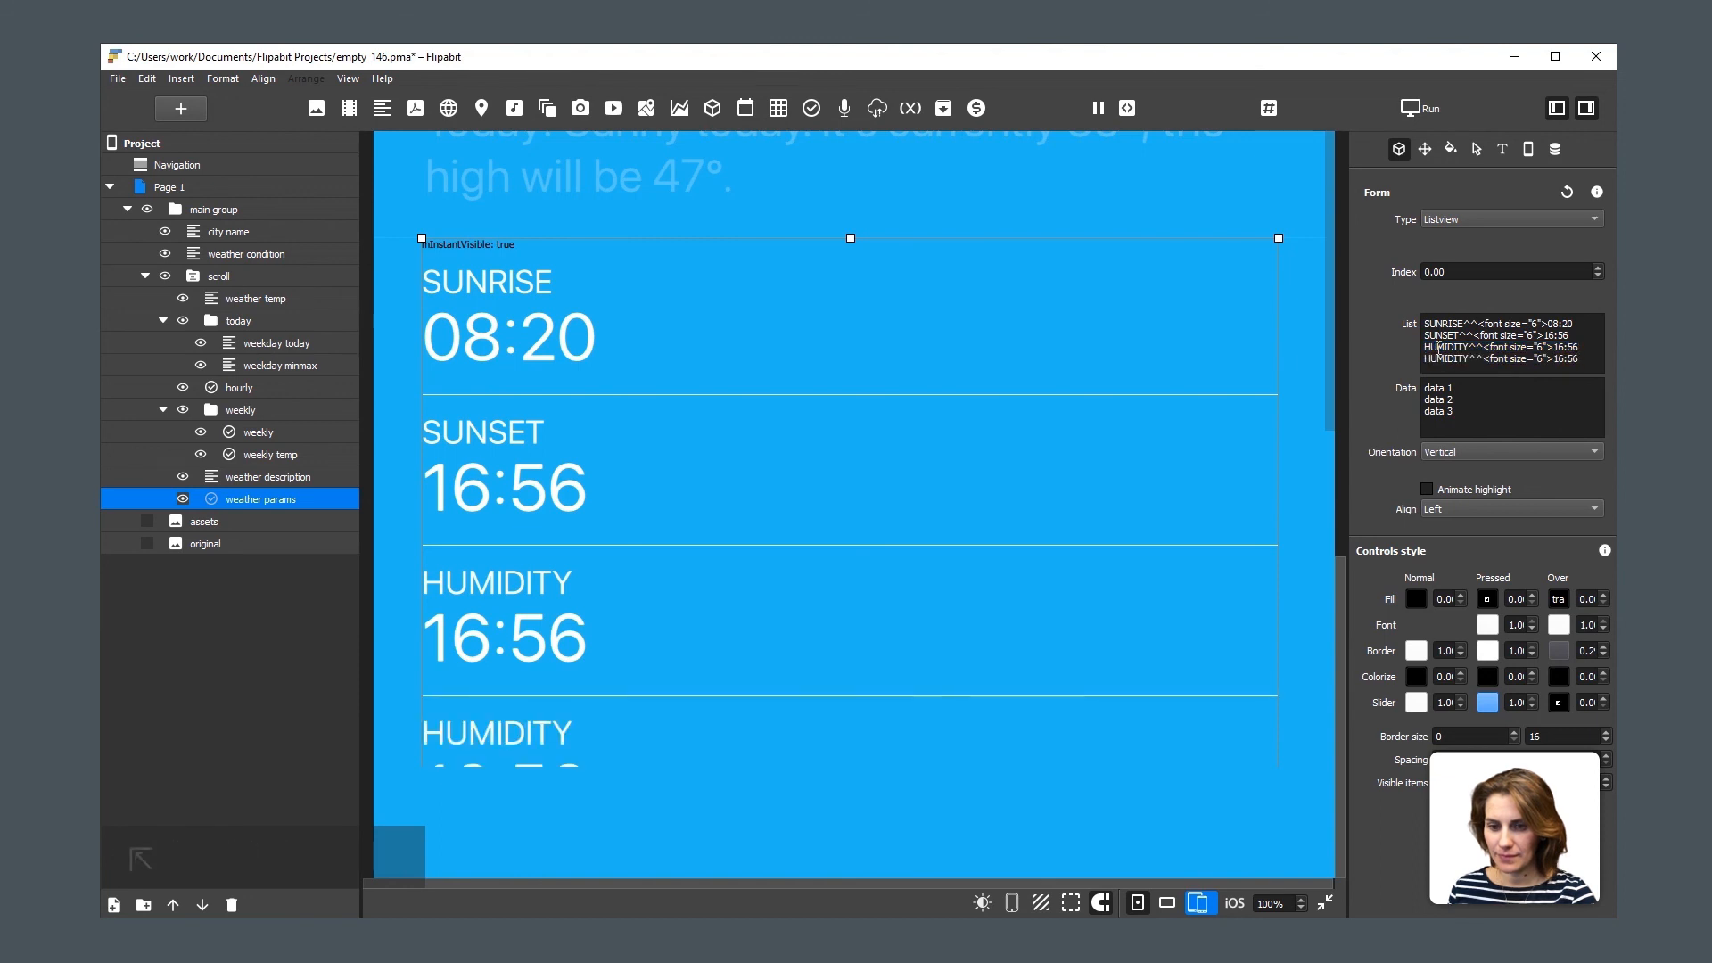
pyautogui.hotkey('ctrl', 'shift', 'Right')
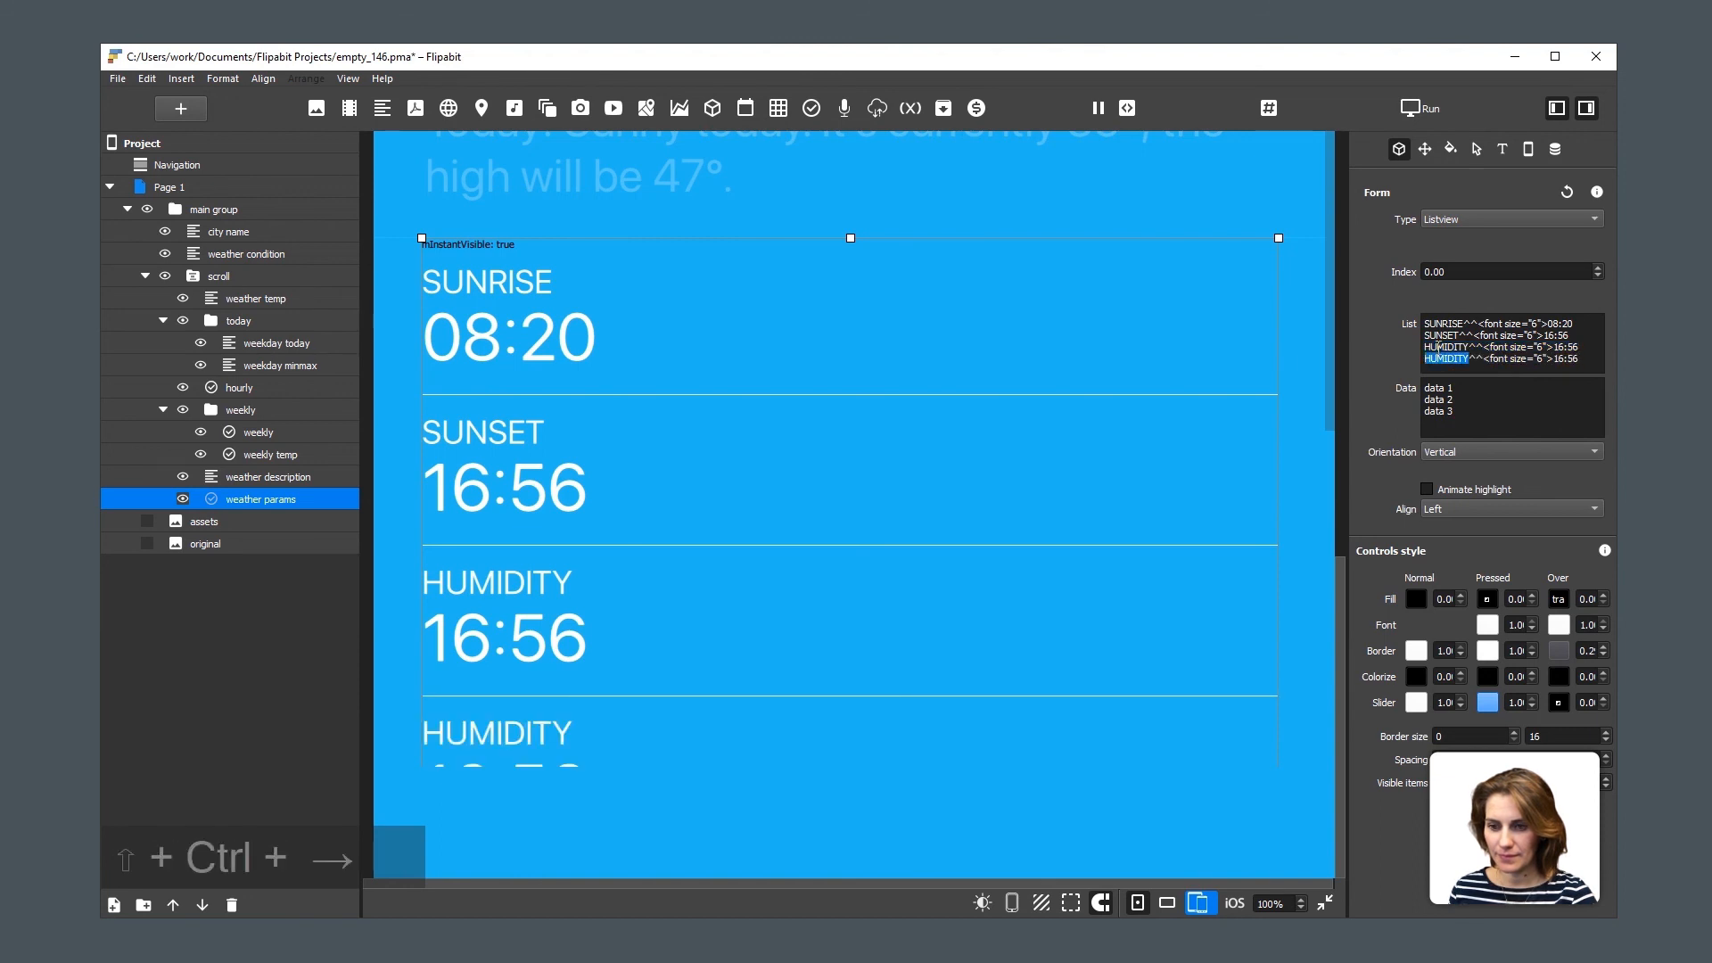
pyautogui.write('wind')
pyautogui.press('BackSpace')
pyautogui.press('BackSpace')
pyautogui.press('BackSpace')
pyautogui.press('BackSpace')
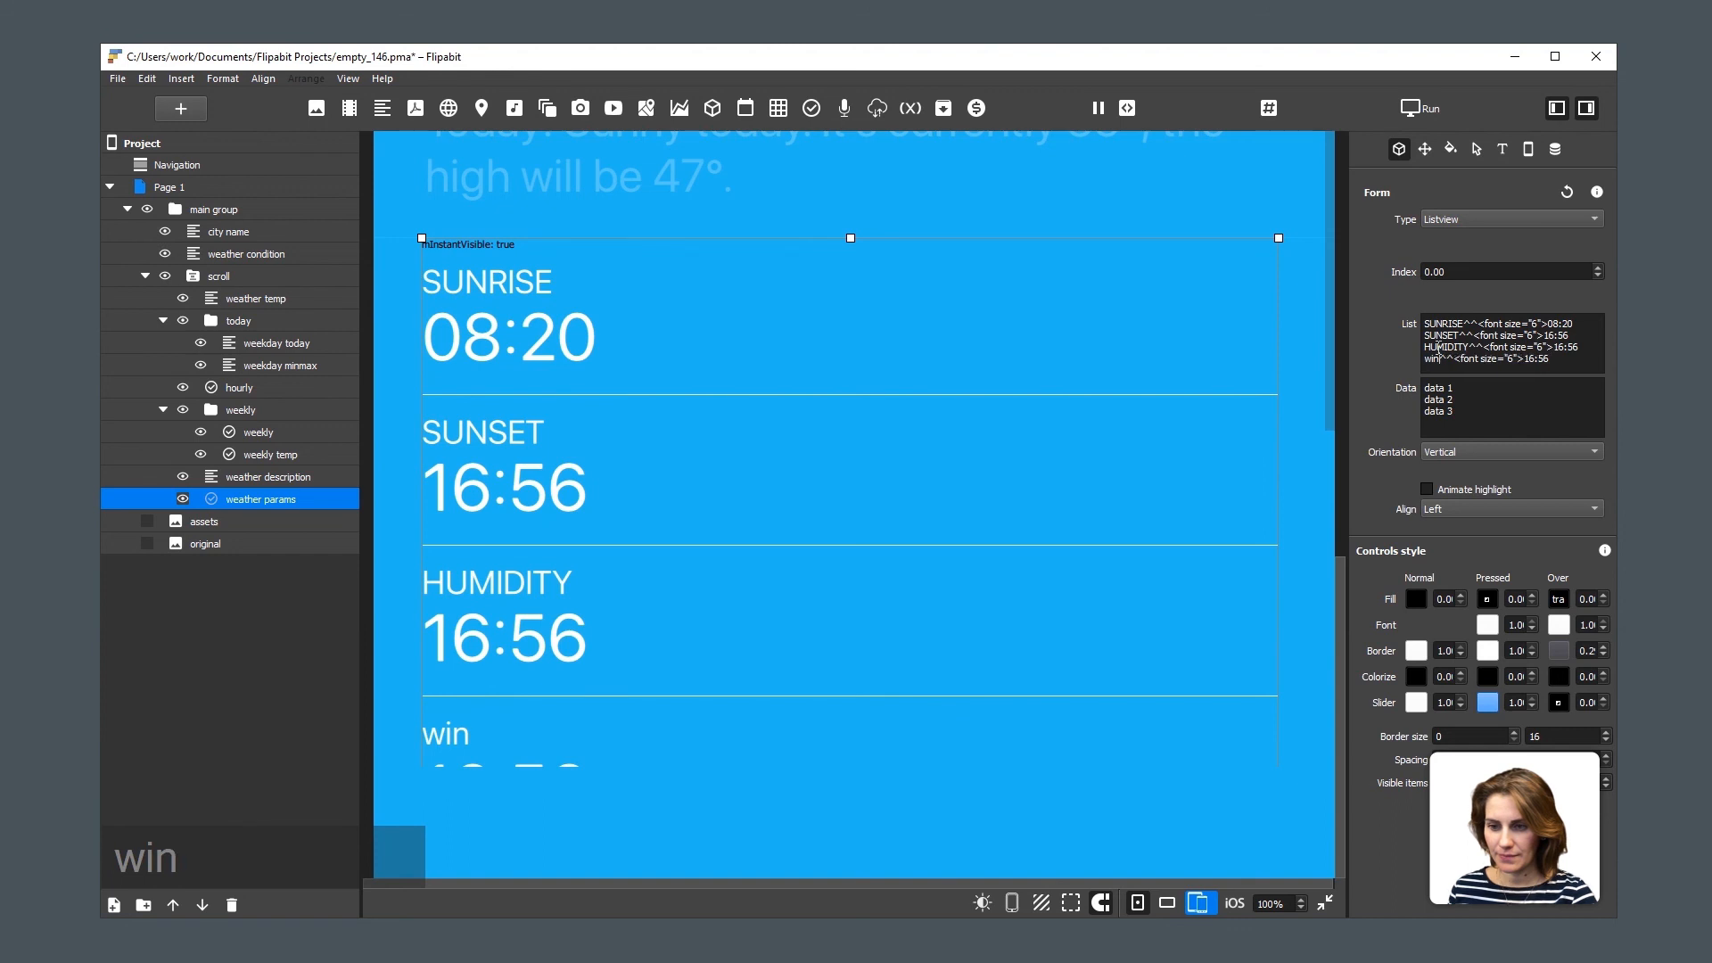
pyautogui.write('WIND')
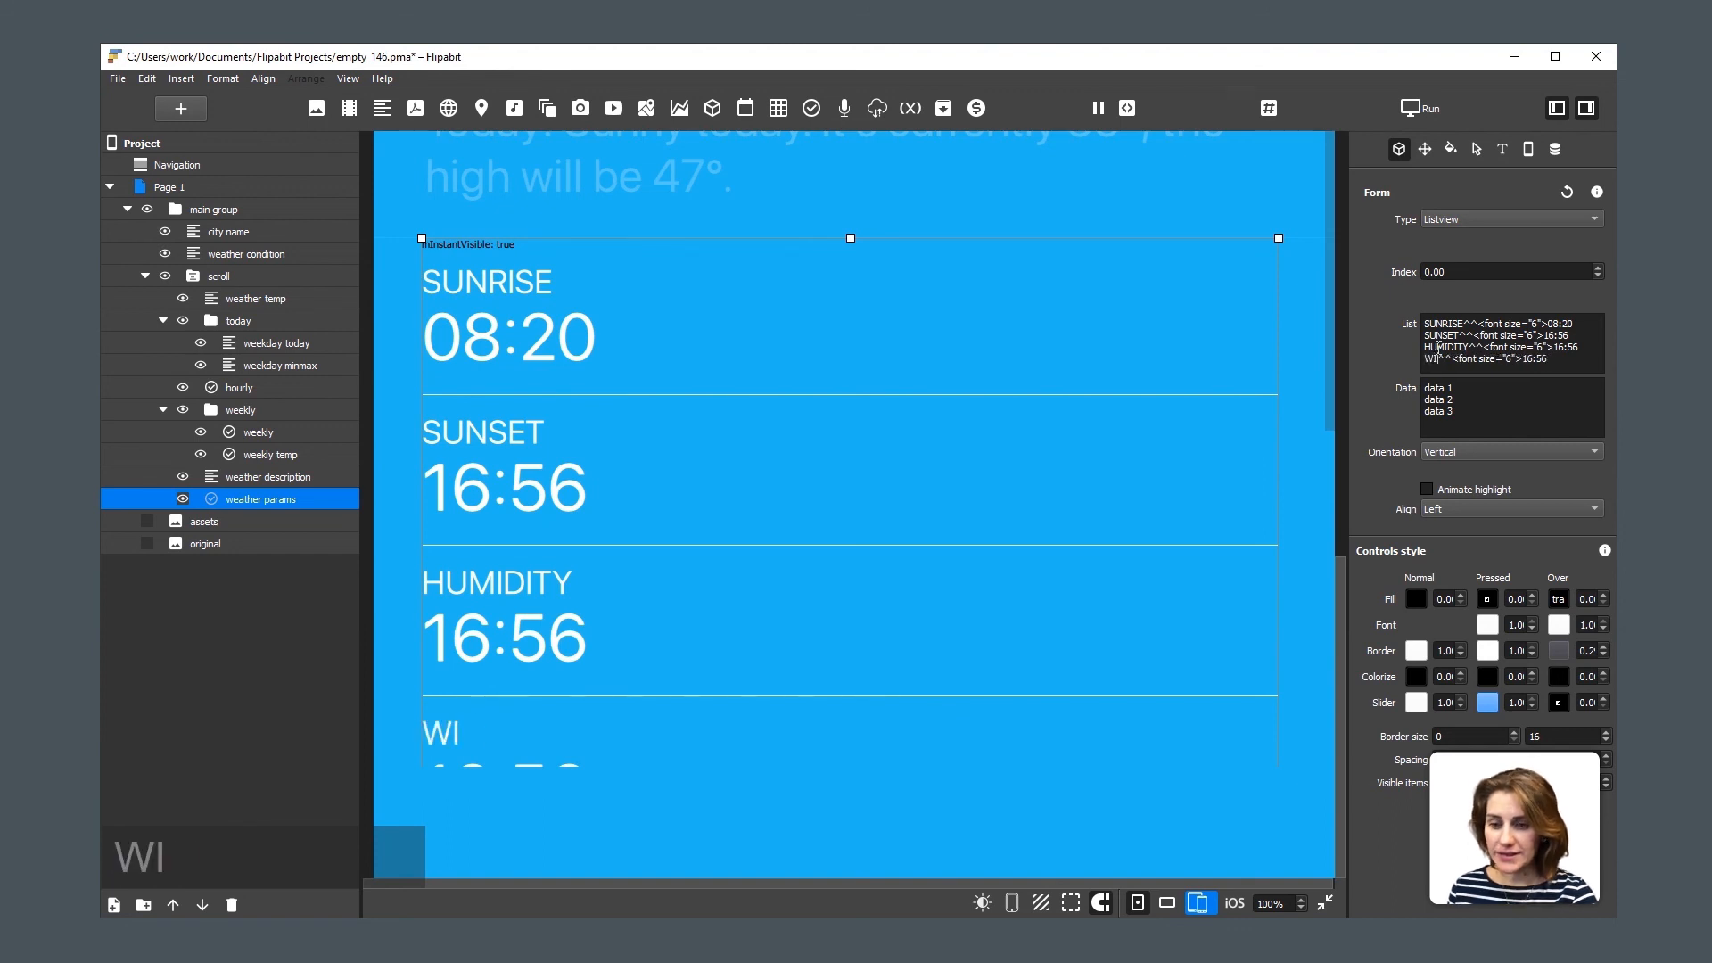
# Duplicate the WIND line as a fifth list entry and change its label to FEELS LIKE.
pyautogui.hotkey('shift', 'End')
pyautogui.hotkey('ctrl', 'c')
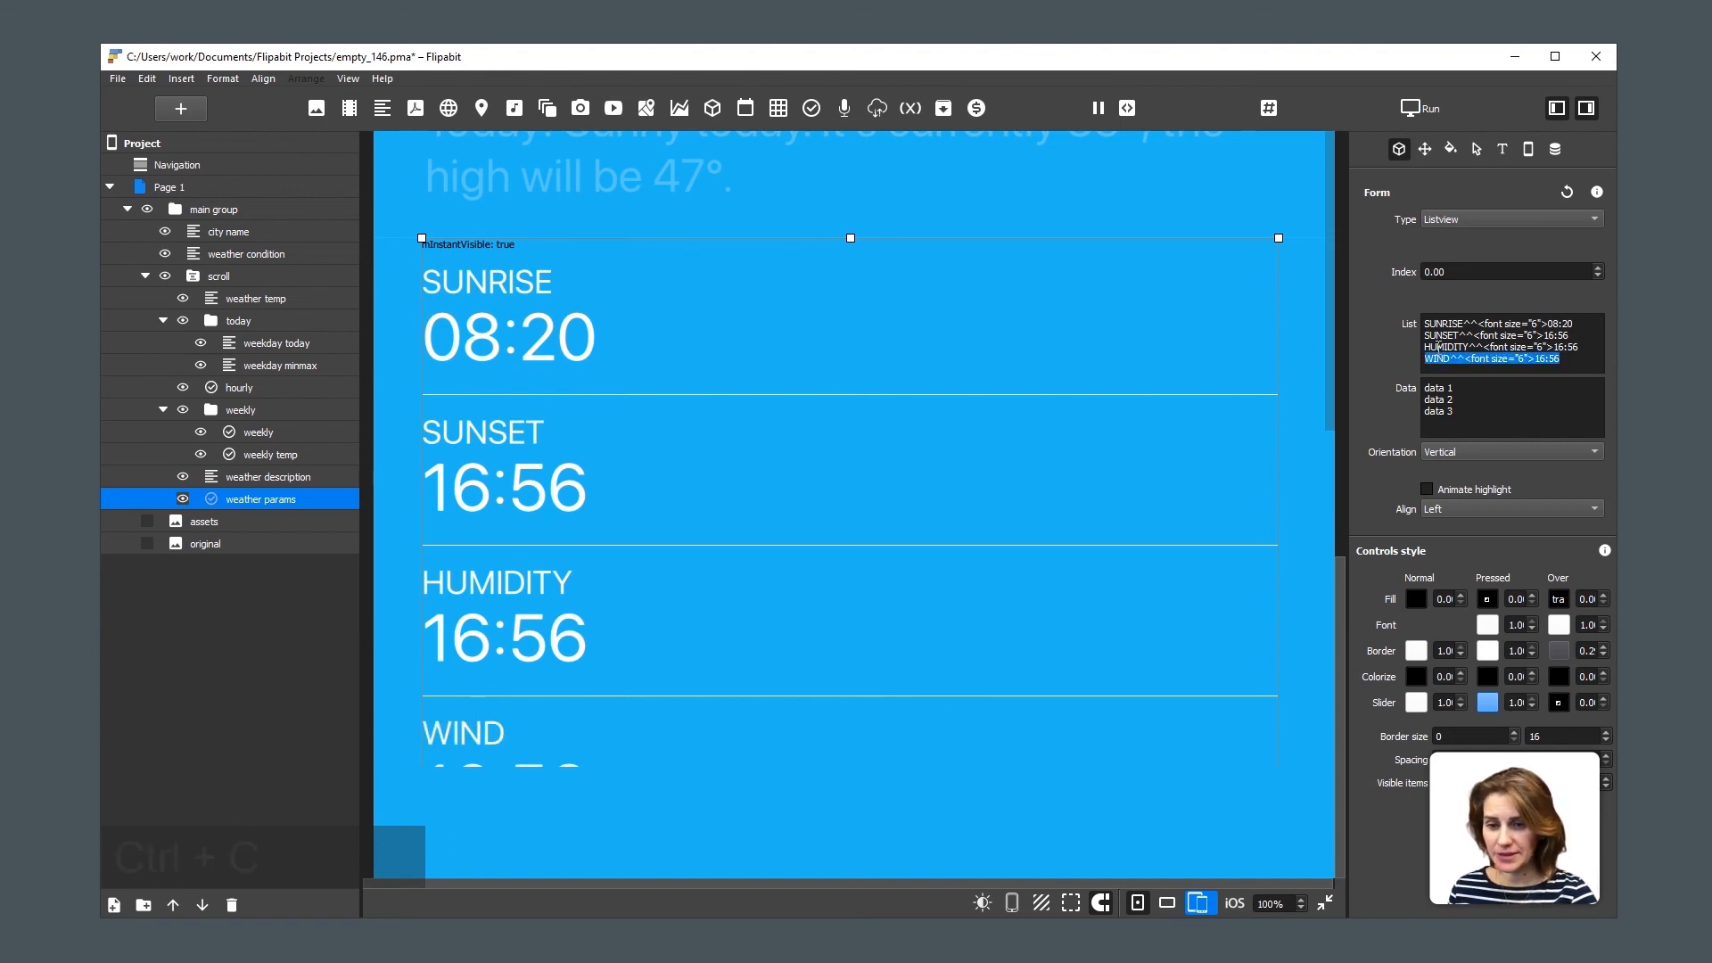
pyautogui.press('End')
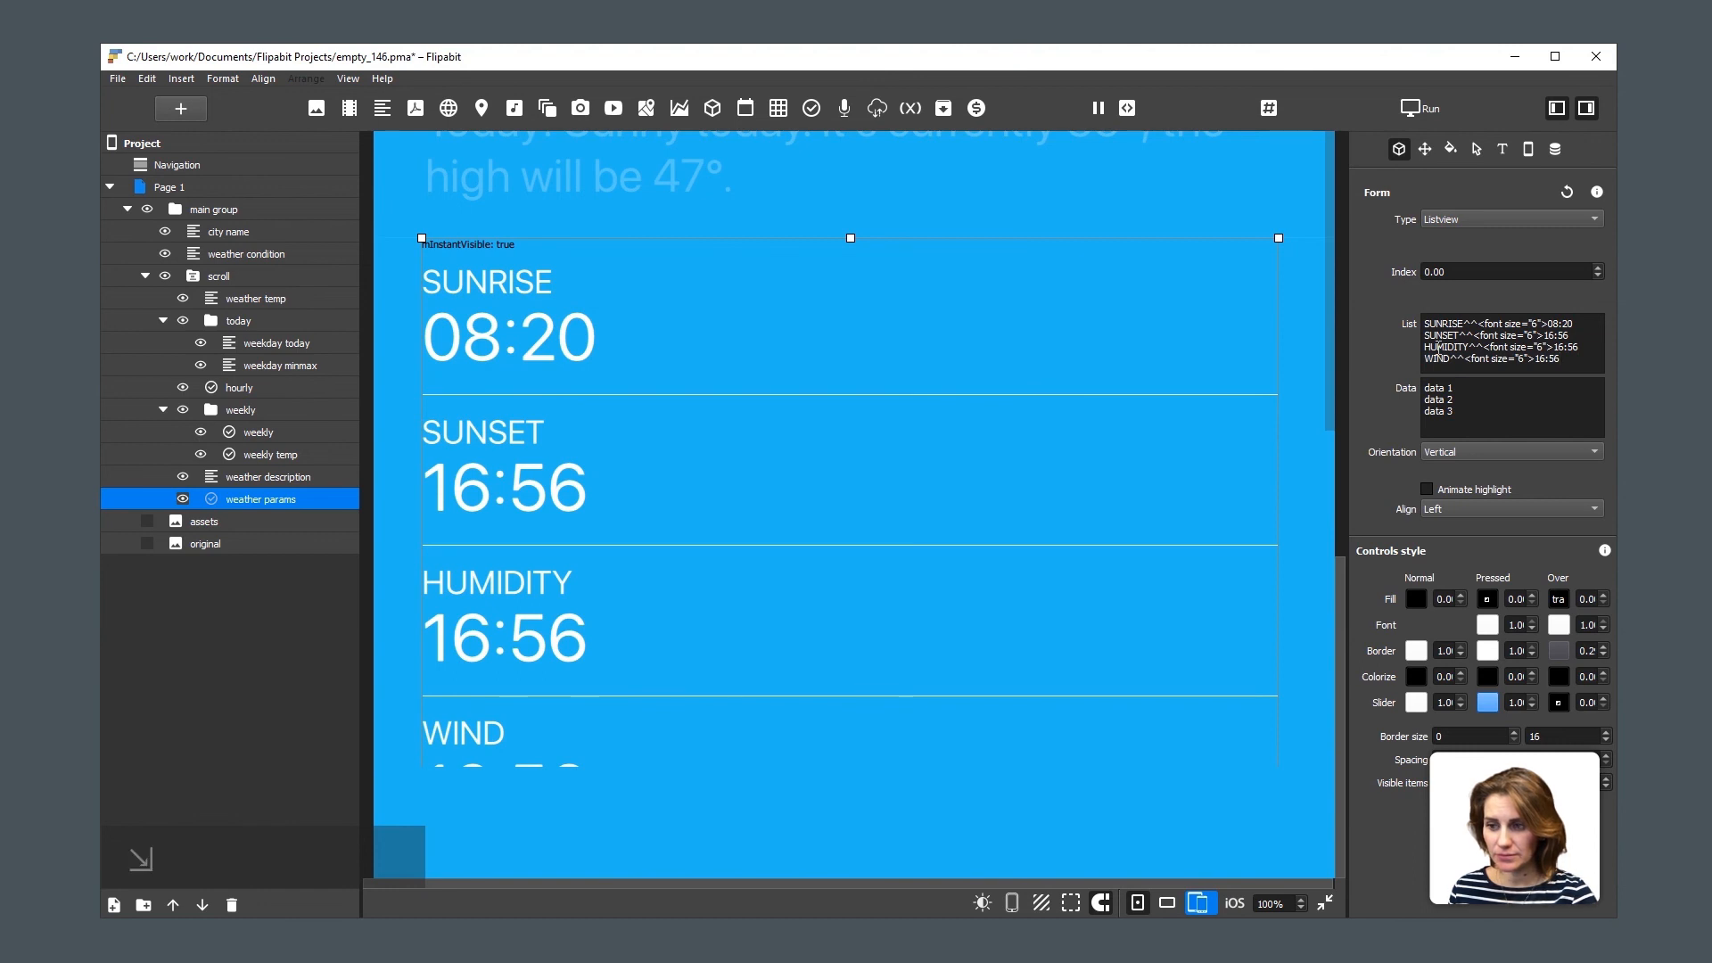
pyautogui.press('Return')
pyautogui.hotkey('ctrl', 'v')
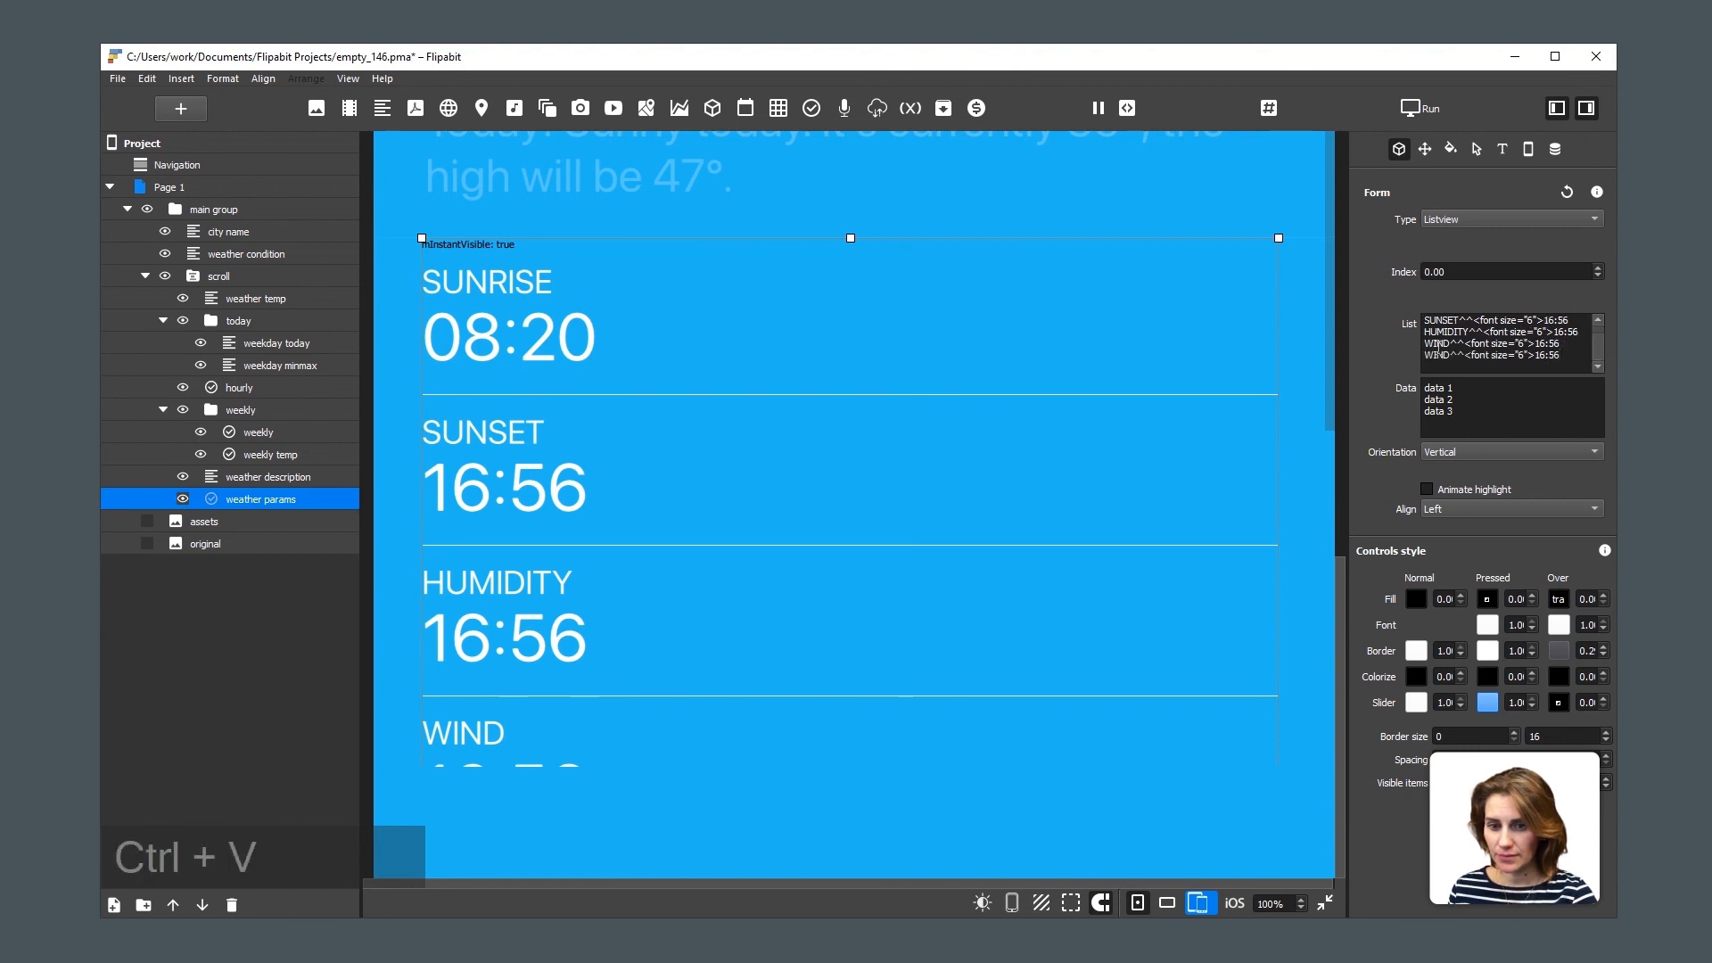
pyautogui.press('Home')
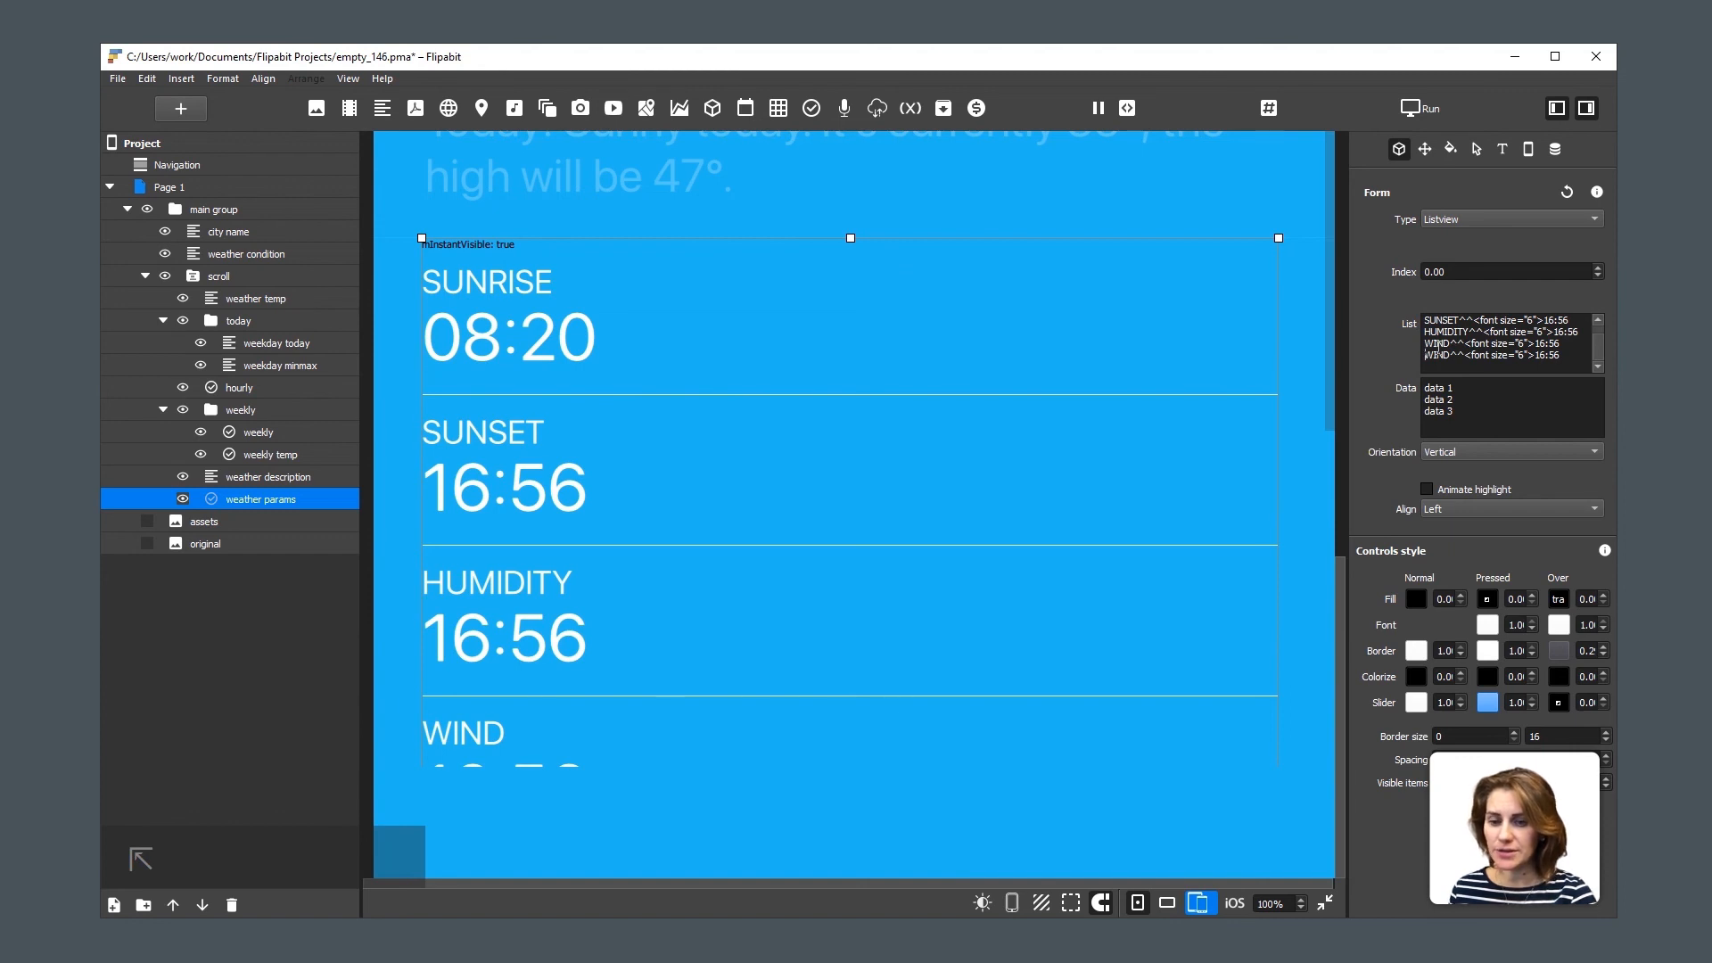
pyautogui.press('Right')
pyautogui.press('Right')
pyautogui.press('Right')
pyautogui.press('Right')
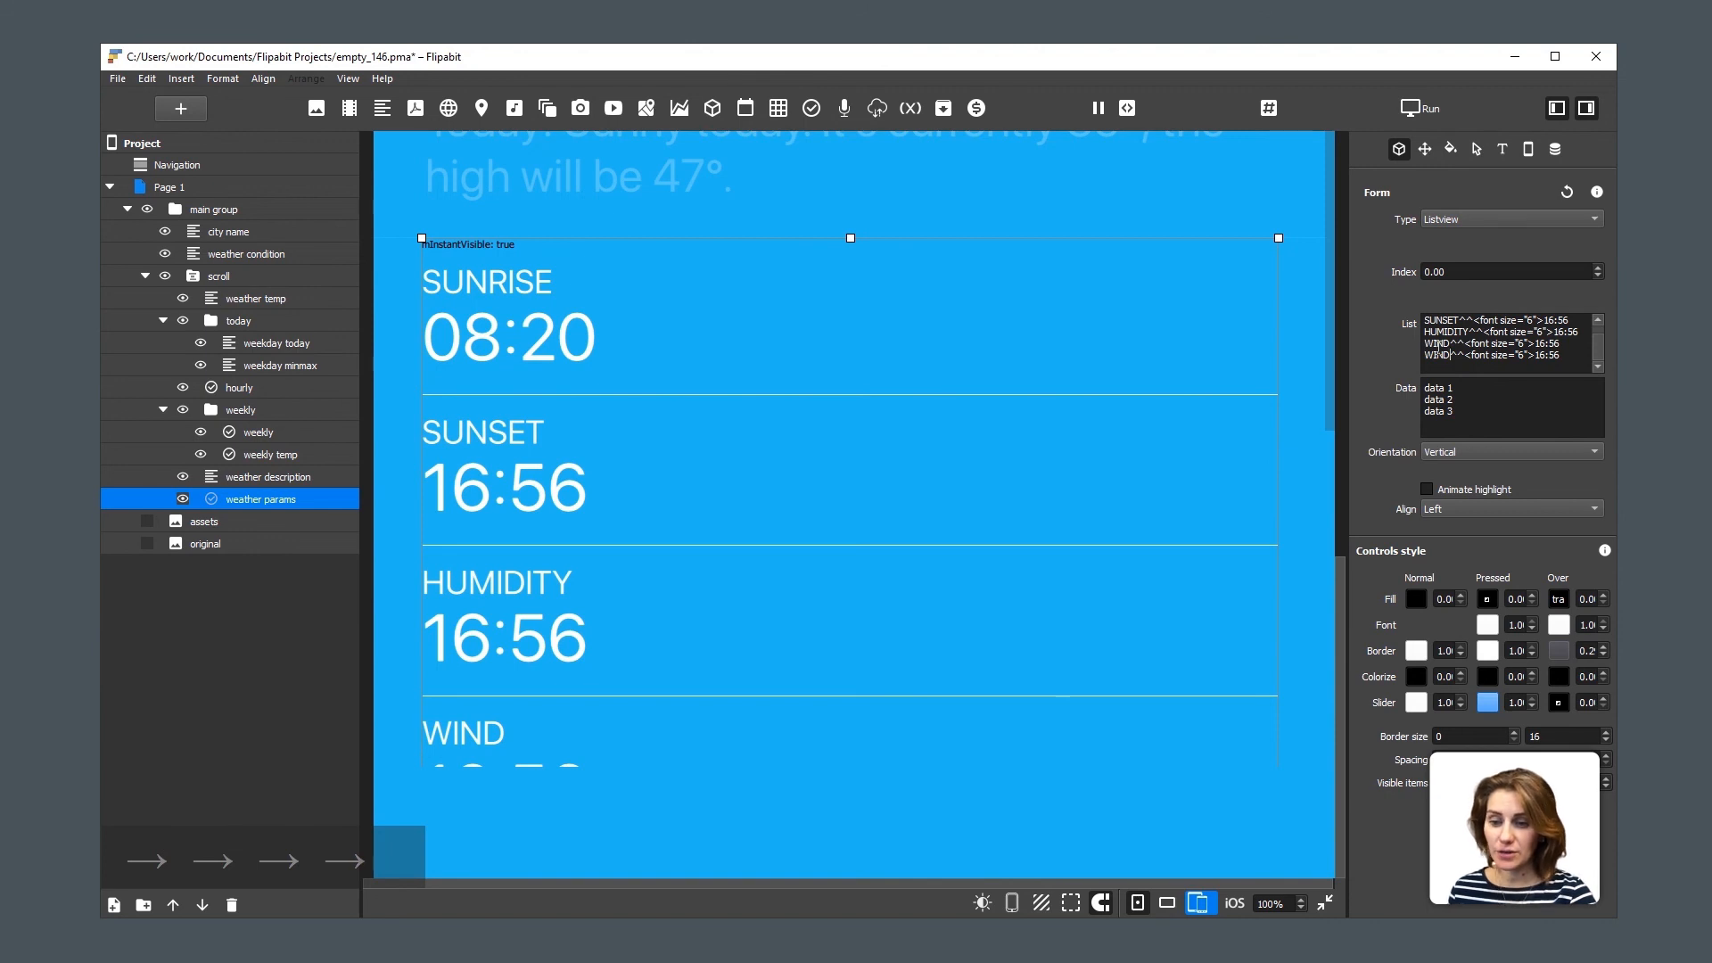
pyautogui.hotkey('shift', 'Home')
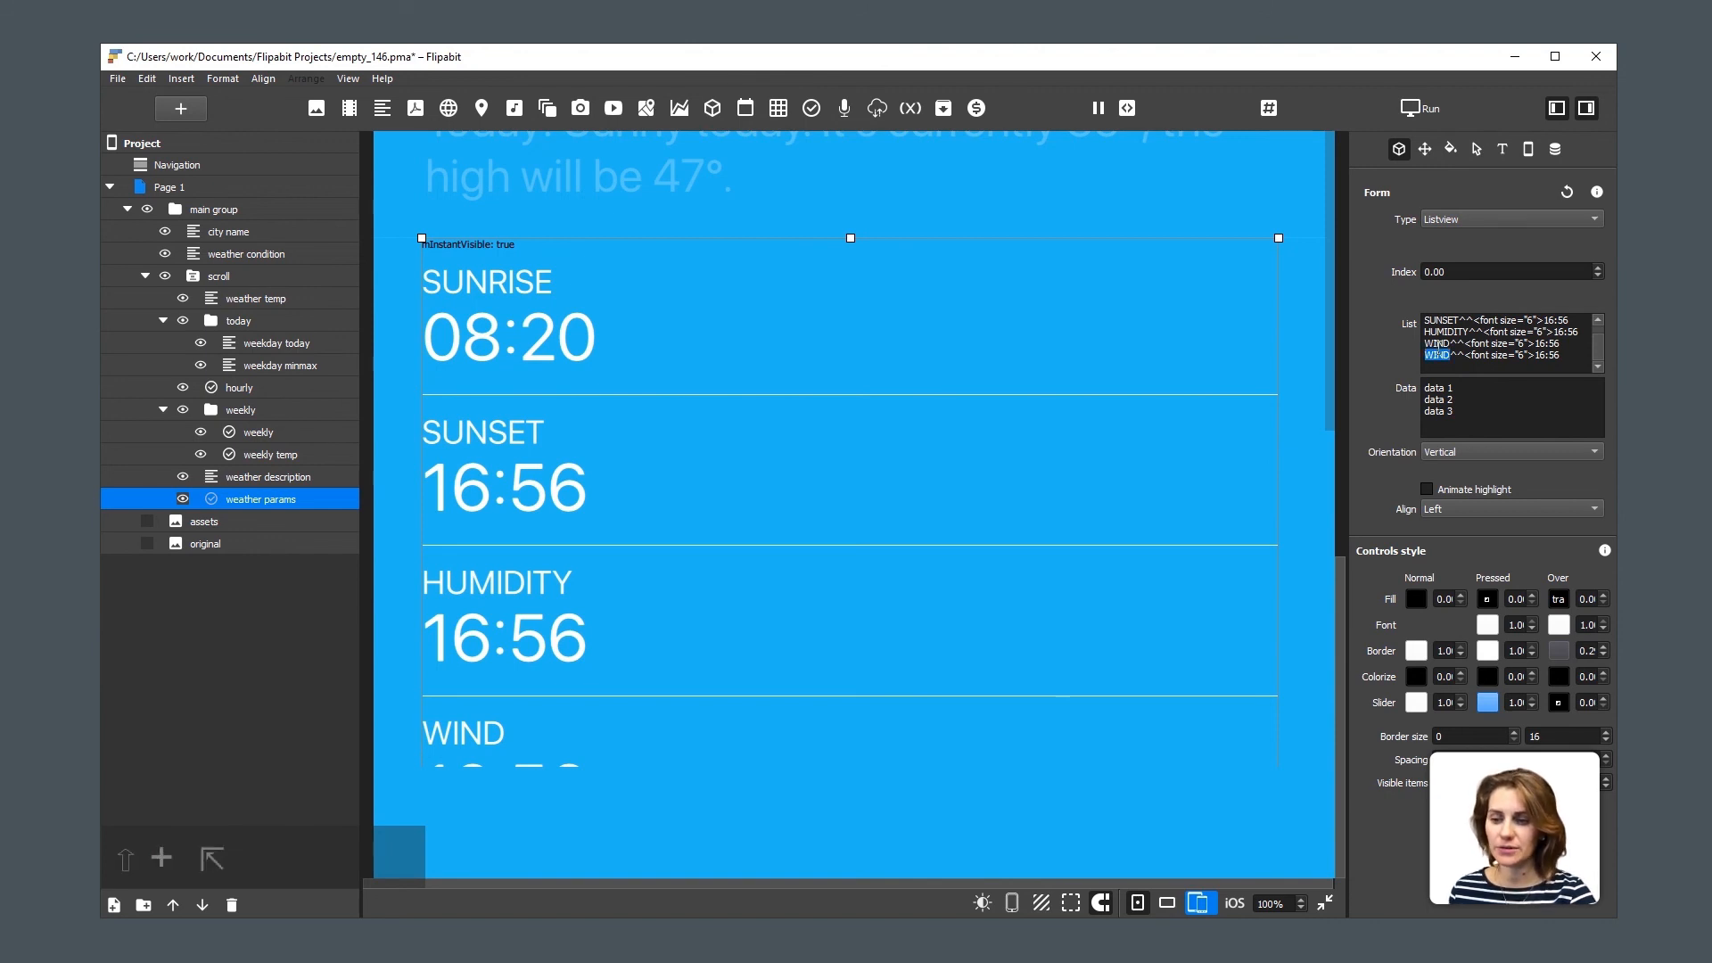
pyautogui.write('FEEL')
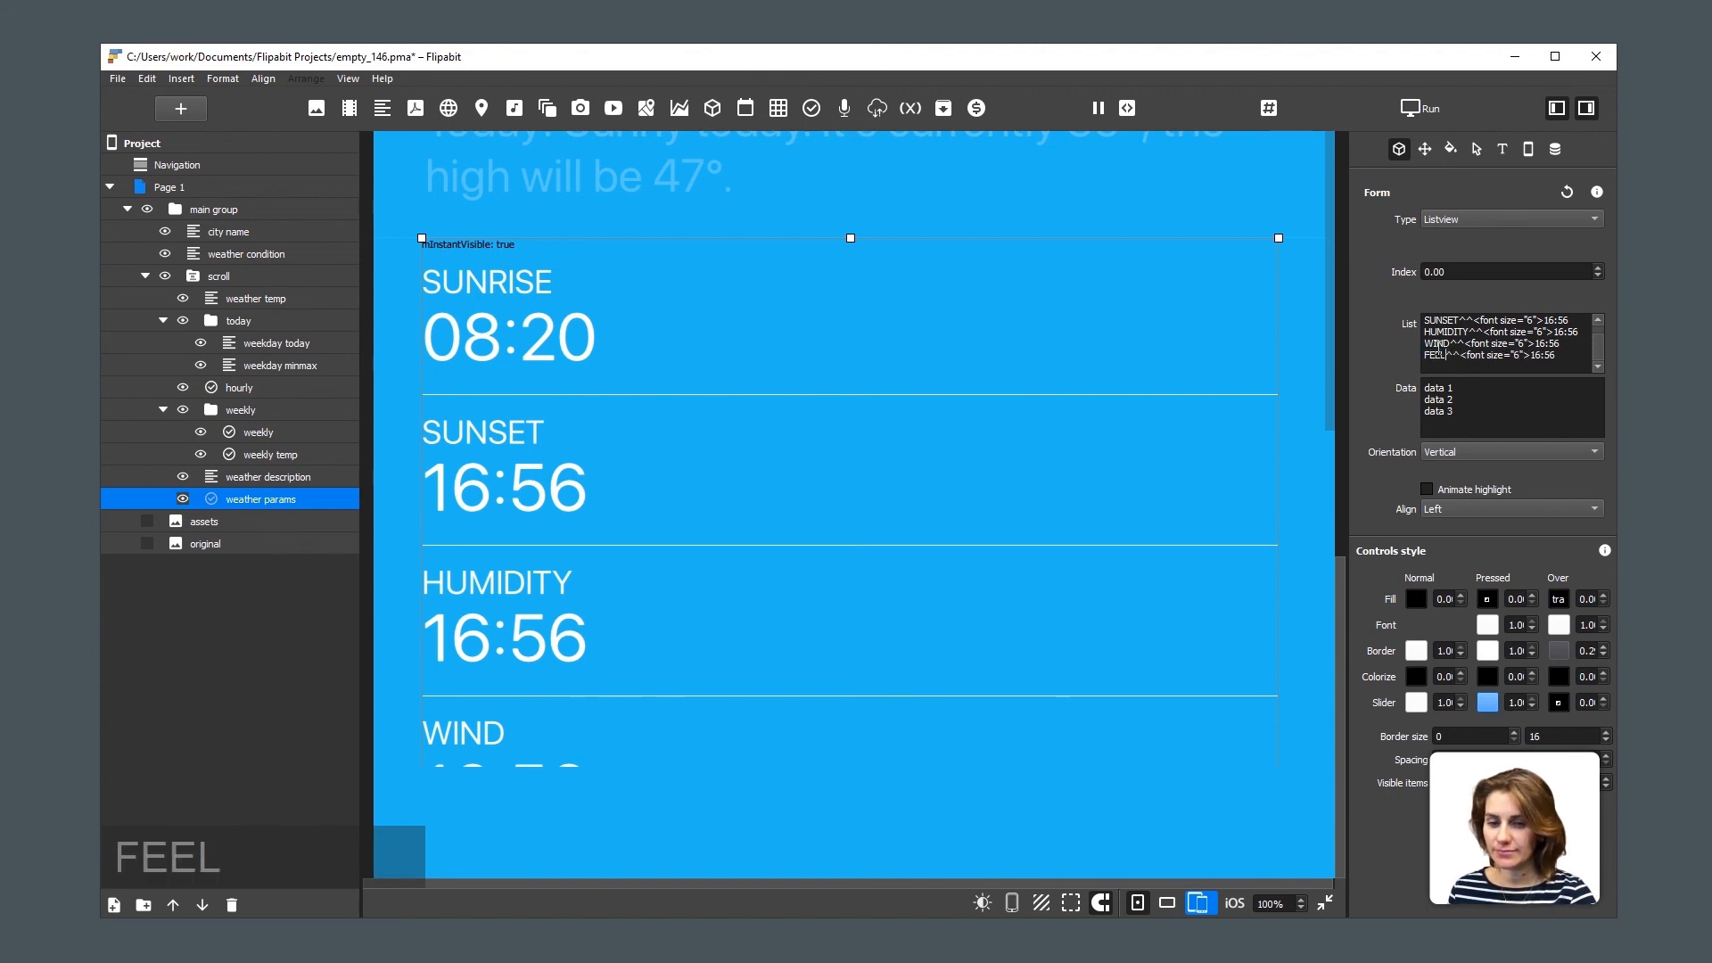
pyautogui.write('S LIKE')
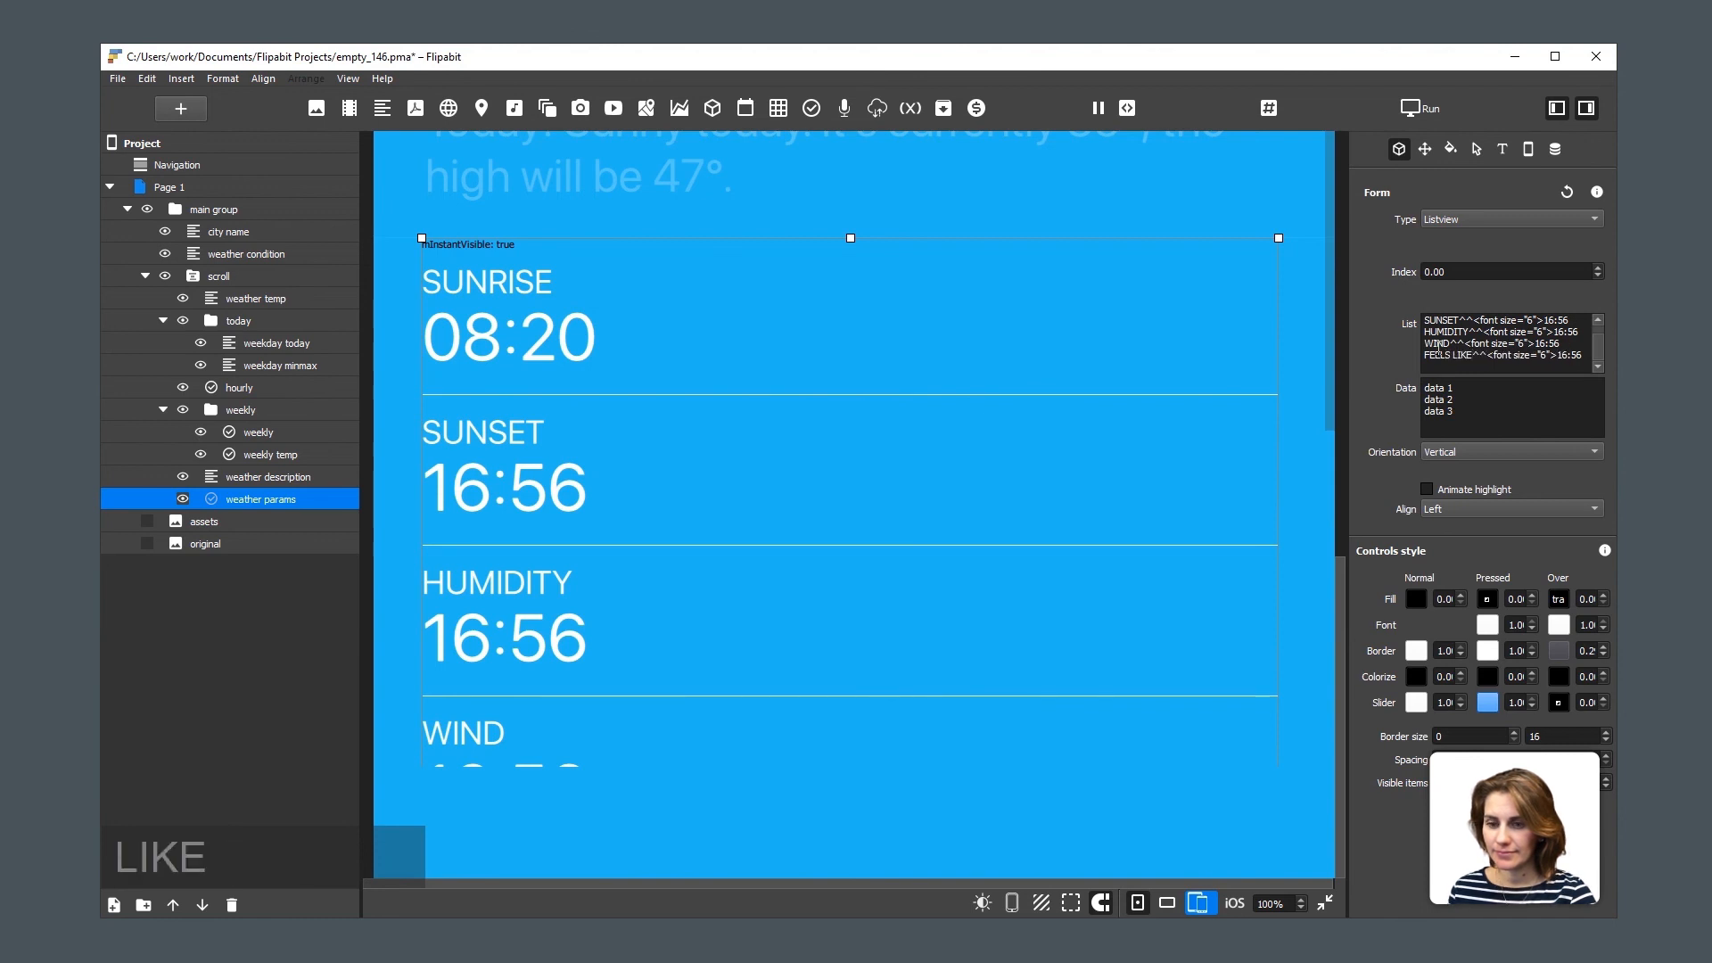
# Duplicate the FEELS LIKE line as a sixth list entry and change its label to PRESSURE.
pyautogui.press('End')
pyautogui.hotkey('shift', 'Home')
pyautogui.hotkey('ctrl', 'c')
pyautogui.press('End')
pyautogui.press('Return')
pyautogui.hotkey('ctrl', 'v')
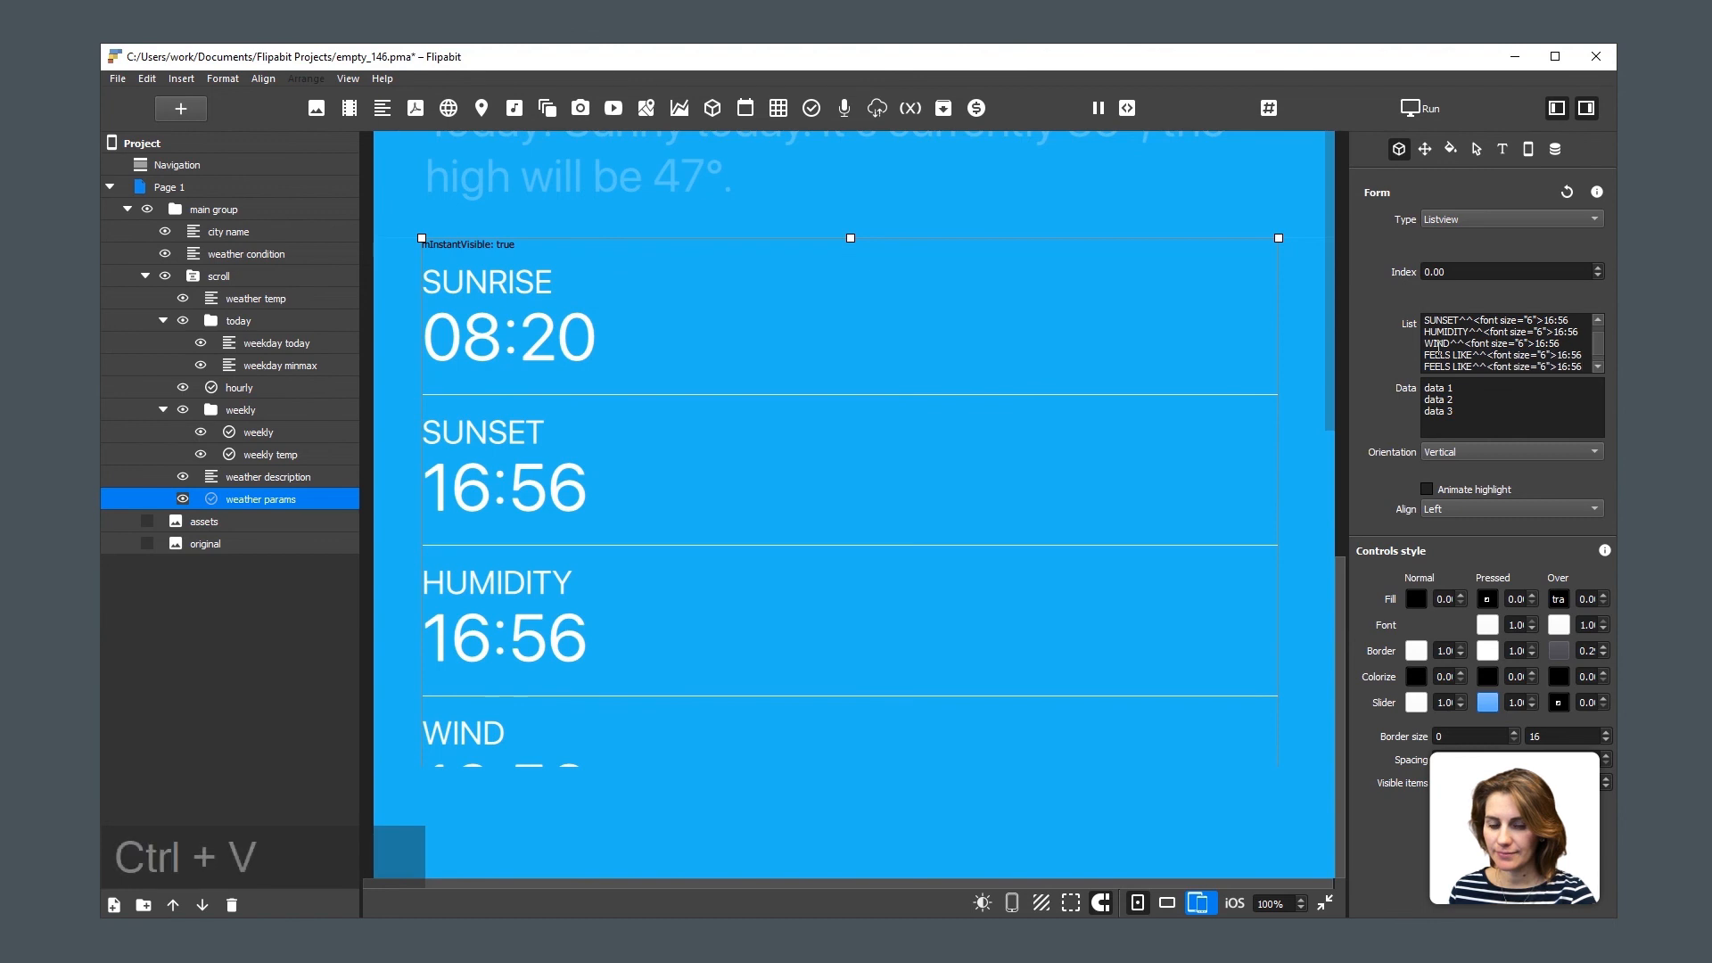
pyautogui.press('Down')
pyautogui.press('Home')
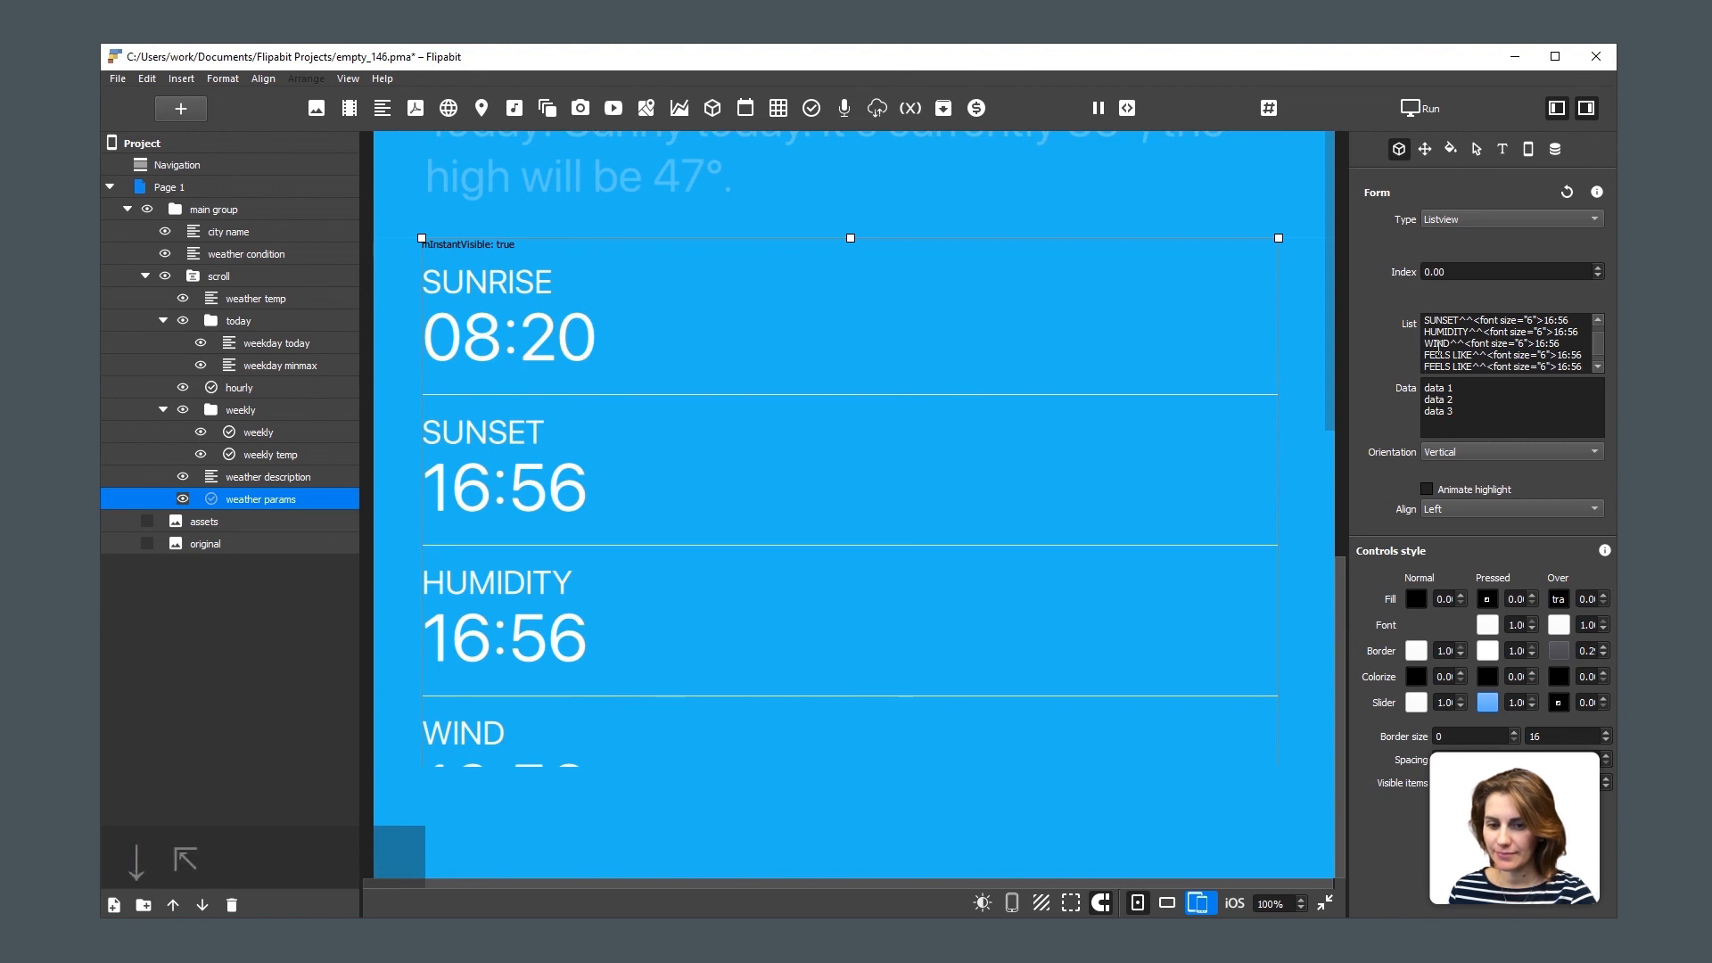
pyautogui.hotkey('ctrl', 'shift', 'Right')
pyautogui.hotkey('ctrl', 'shift', 'Right')
pyautogui.write('PRESSURE')
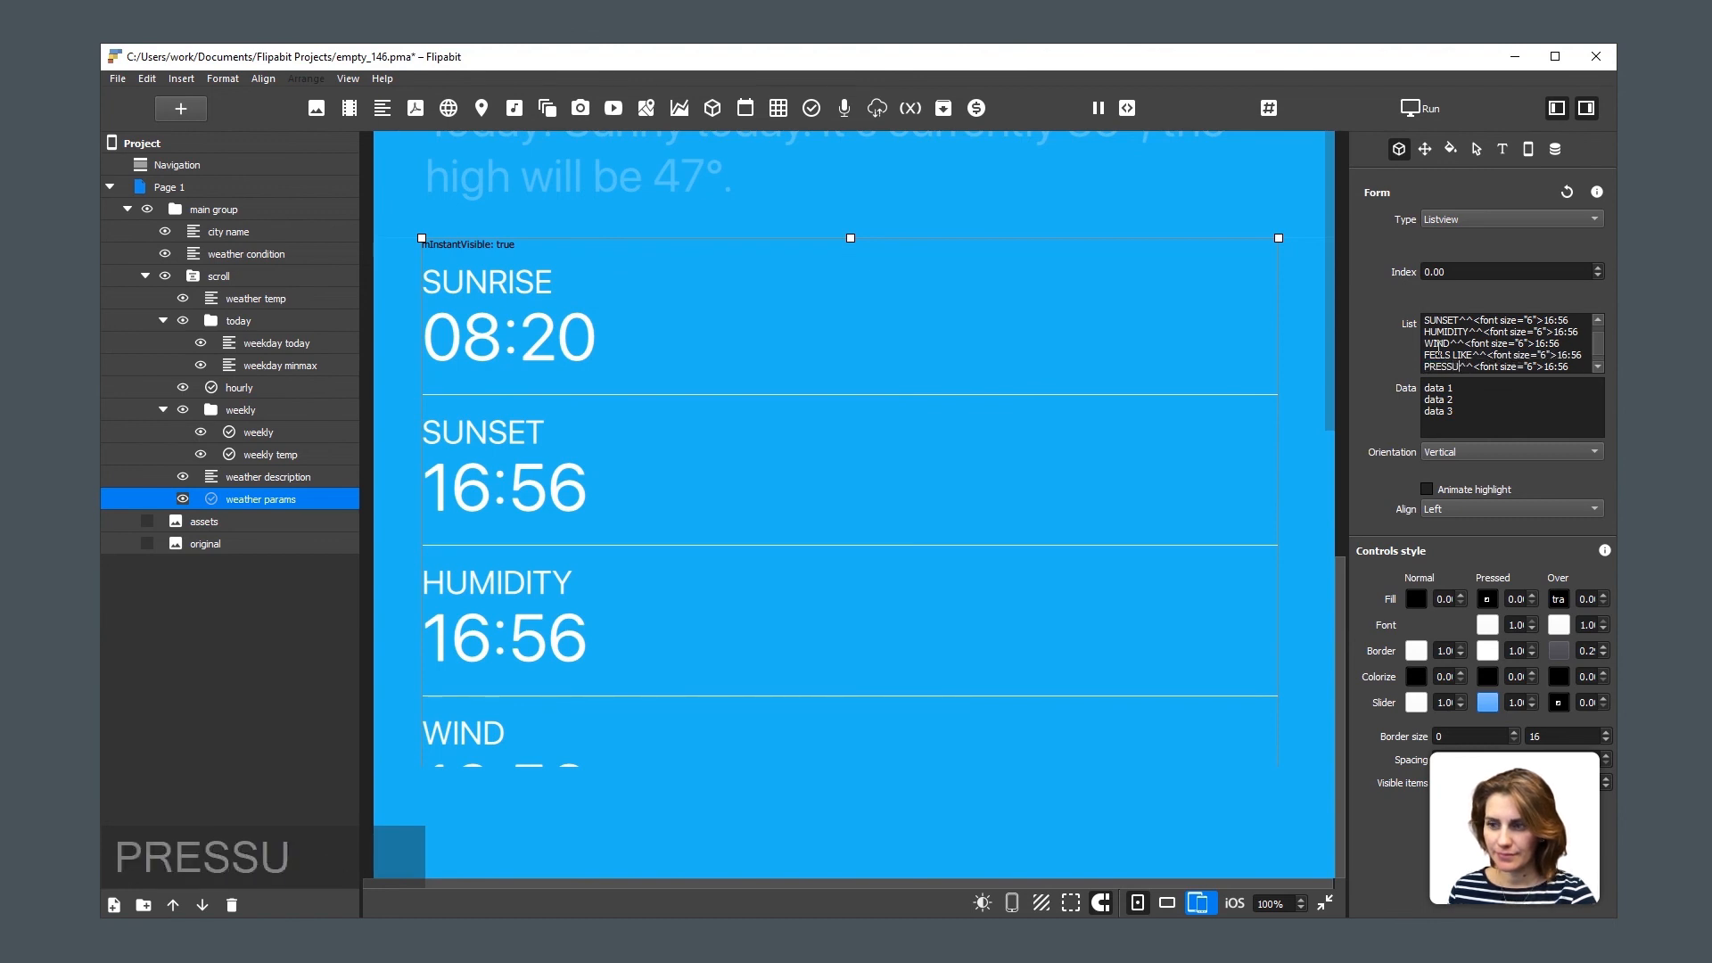
# Duplicate the PRESSURE line as a seventh list entry and change its label to VISIBILITY.
pyautogui.press('Home')
pyautogui.hotkey('shift', 'End')
pyautogui.hotkey('ctrl', 'c')
pyautogui.press('End')
pyautogui.press('Return')
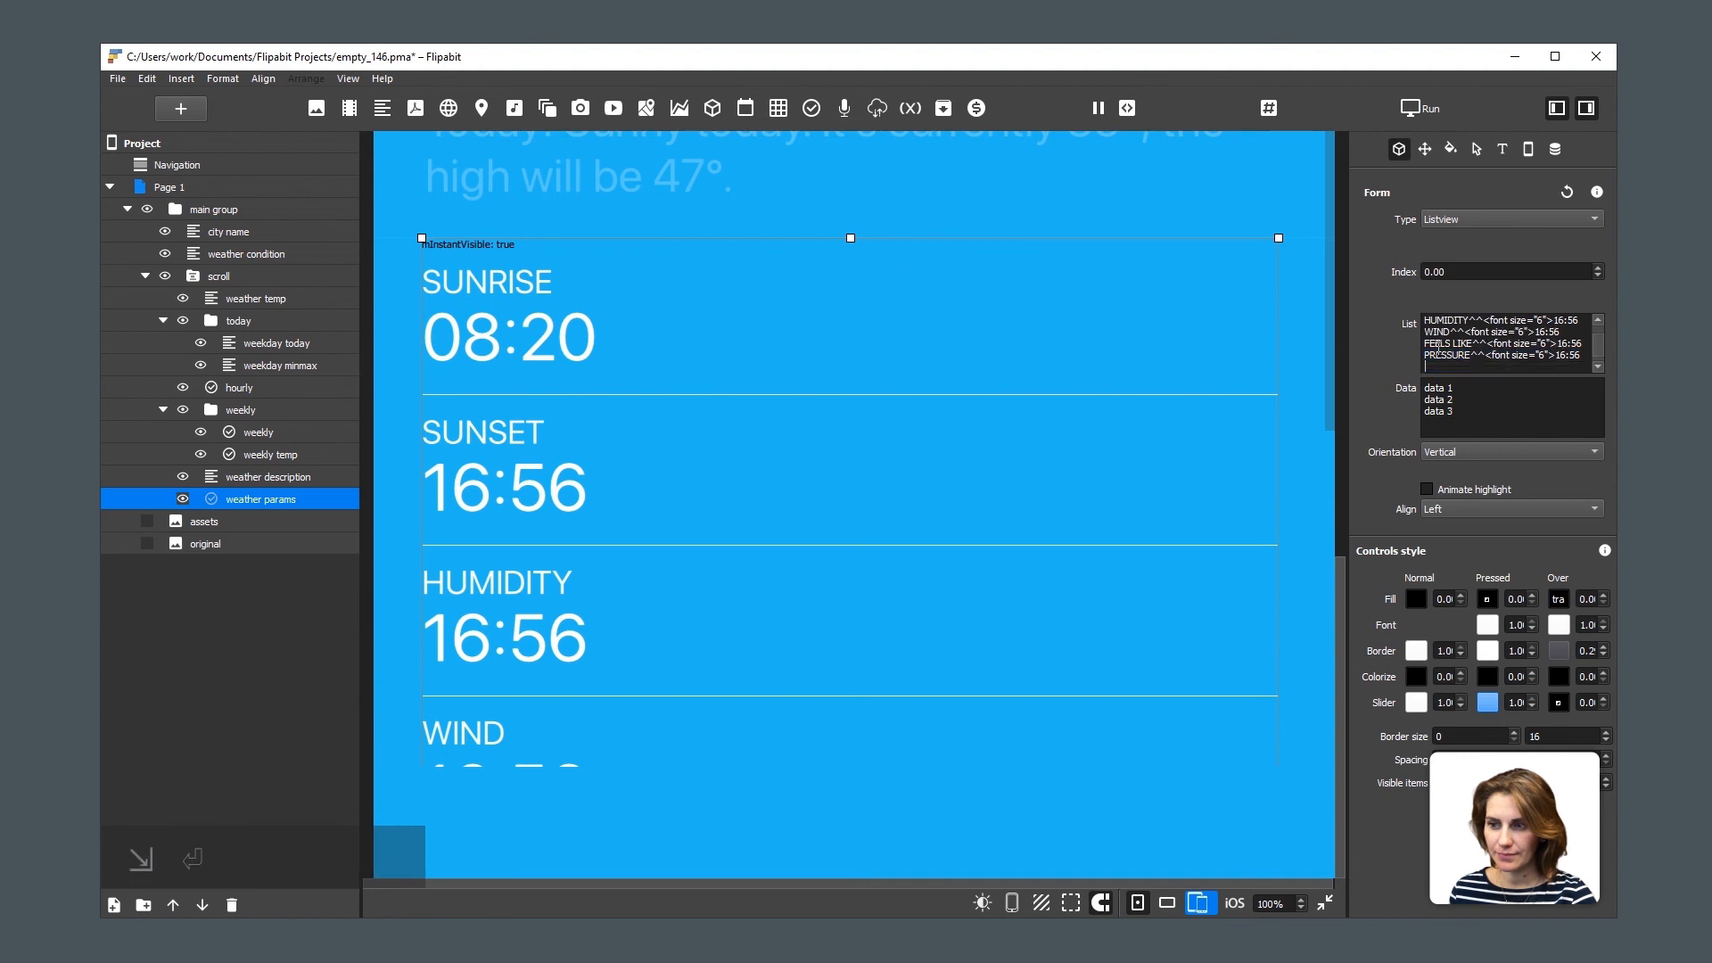
pyautogui.hotkey('ctrl', 'v')
pyautogui.press('Home')
pyautogui.hotkey('ctrl', 'shift', 'Right')
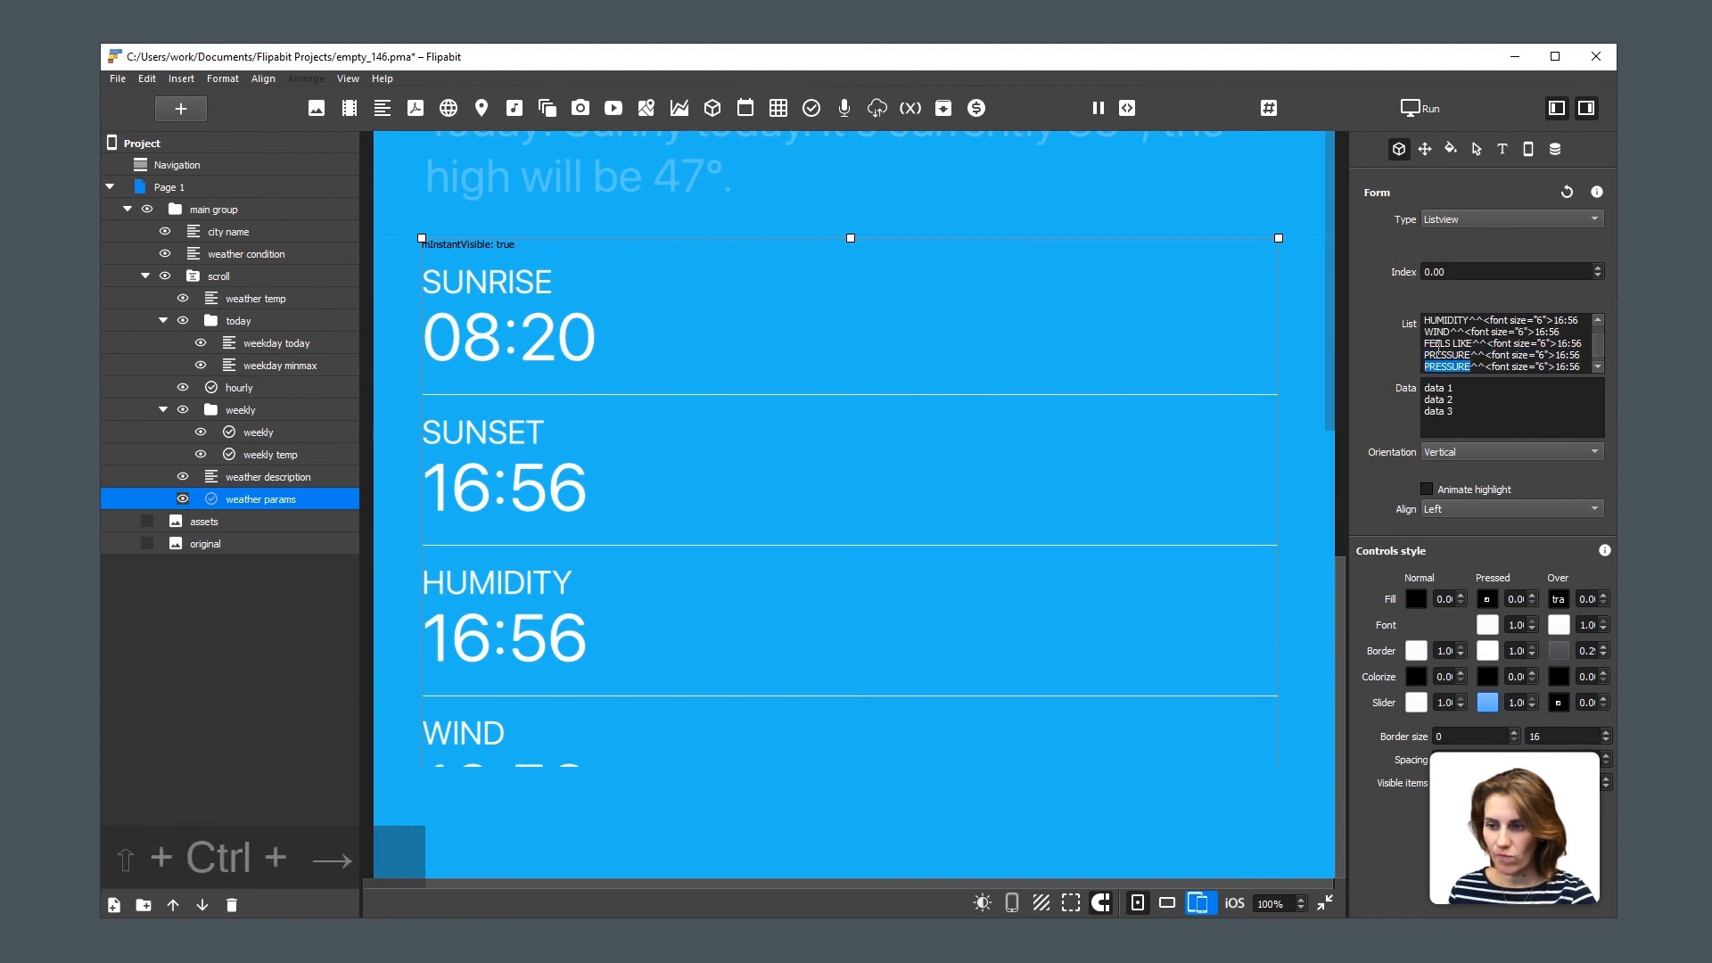
pyautogui.write('VISIBI')
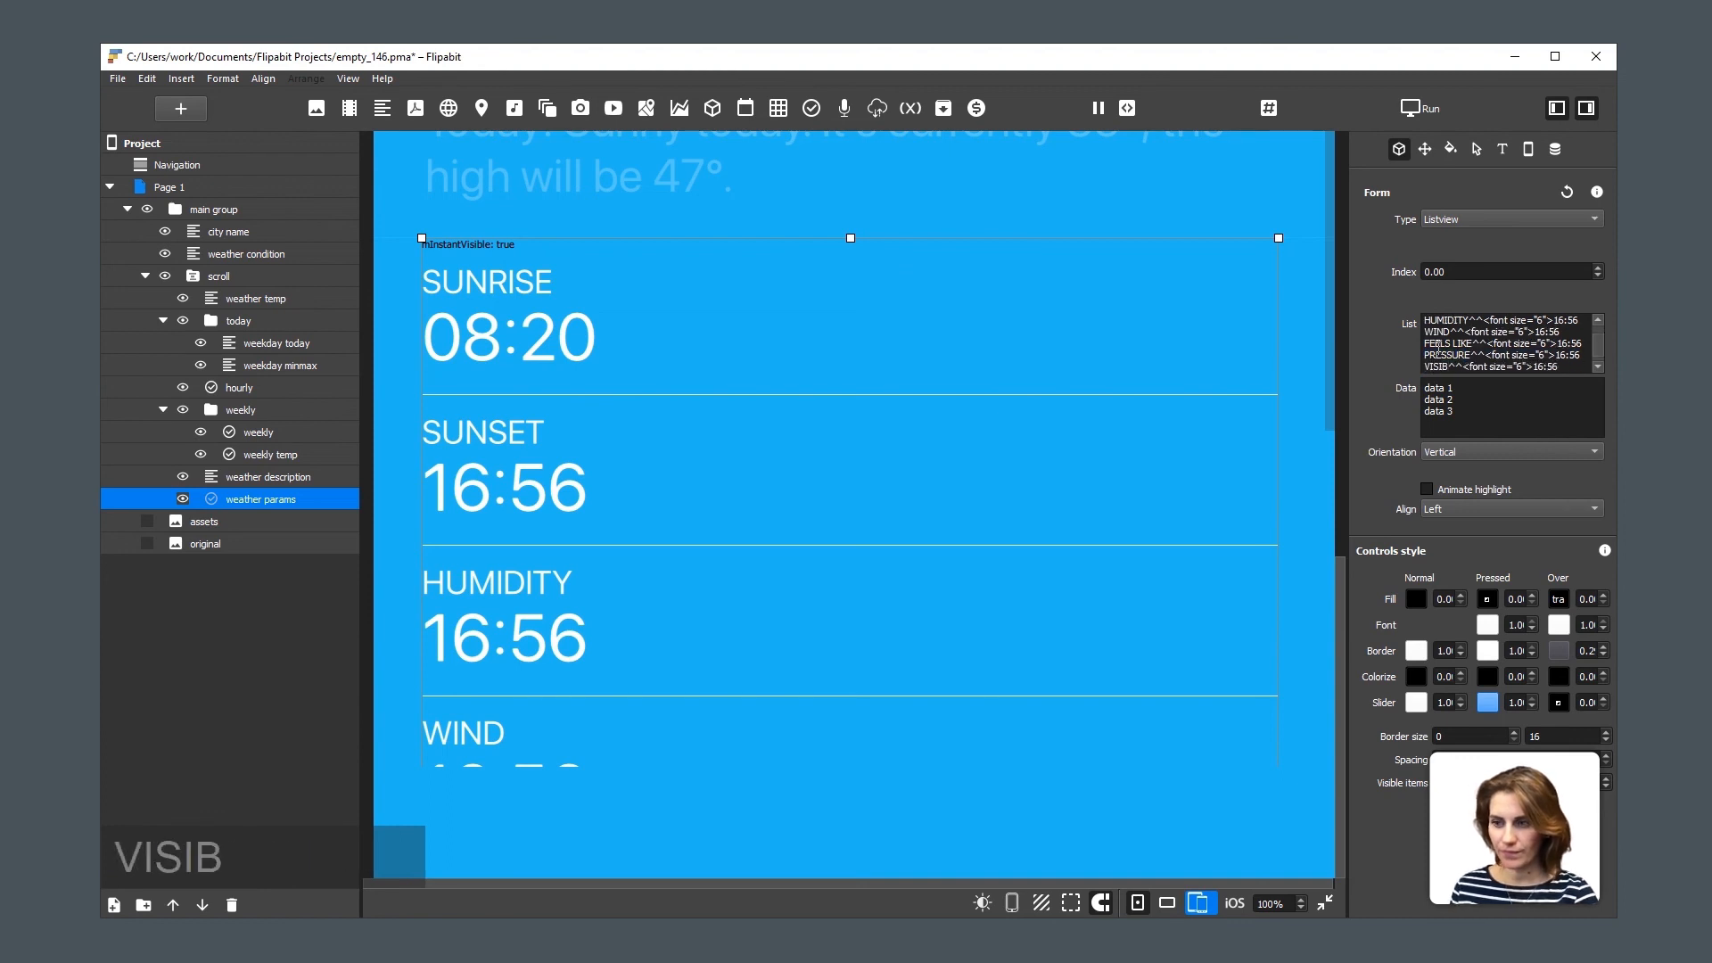
pyautogui.write('LITY')
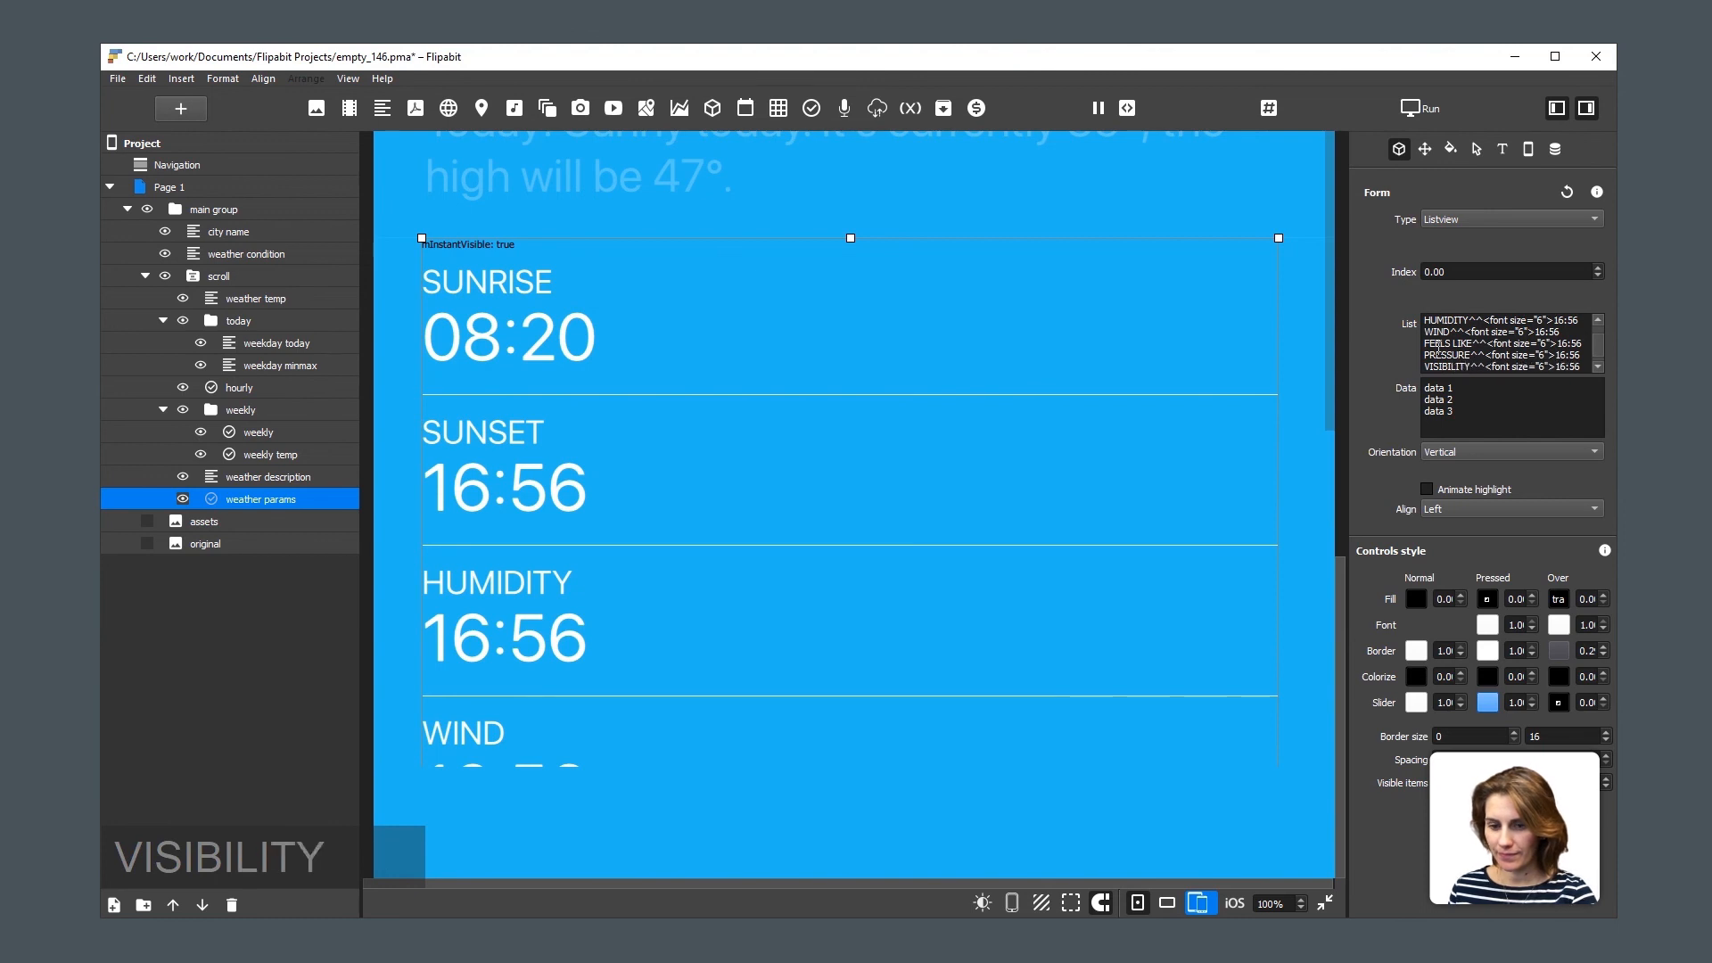
# Duplicate the VISIBILITY line as the last list entry and change its label to UV INDEX.
pyautogui.press('Home')
pyautogui.hotkey('shift', 'End')
pyautogui.hotkey('ctrl', 'c')
pyautogui.press('End')
pyautogui.press('Return')
pyautogui.hotkey('ctrl', 'v')
pyautogui.press('Home')
pyautogui.hotkey('ctrl', 'shift', 'Right')
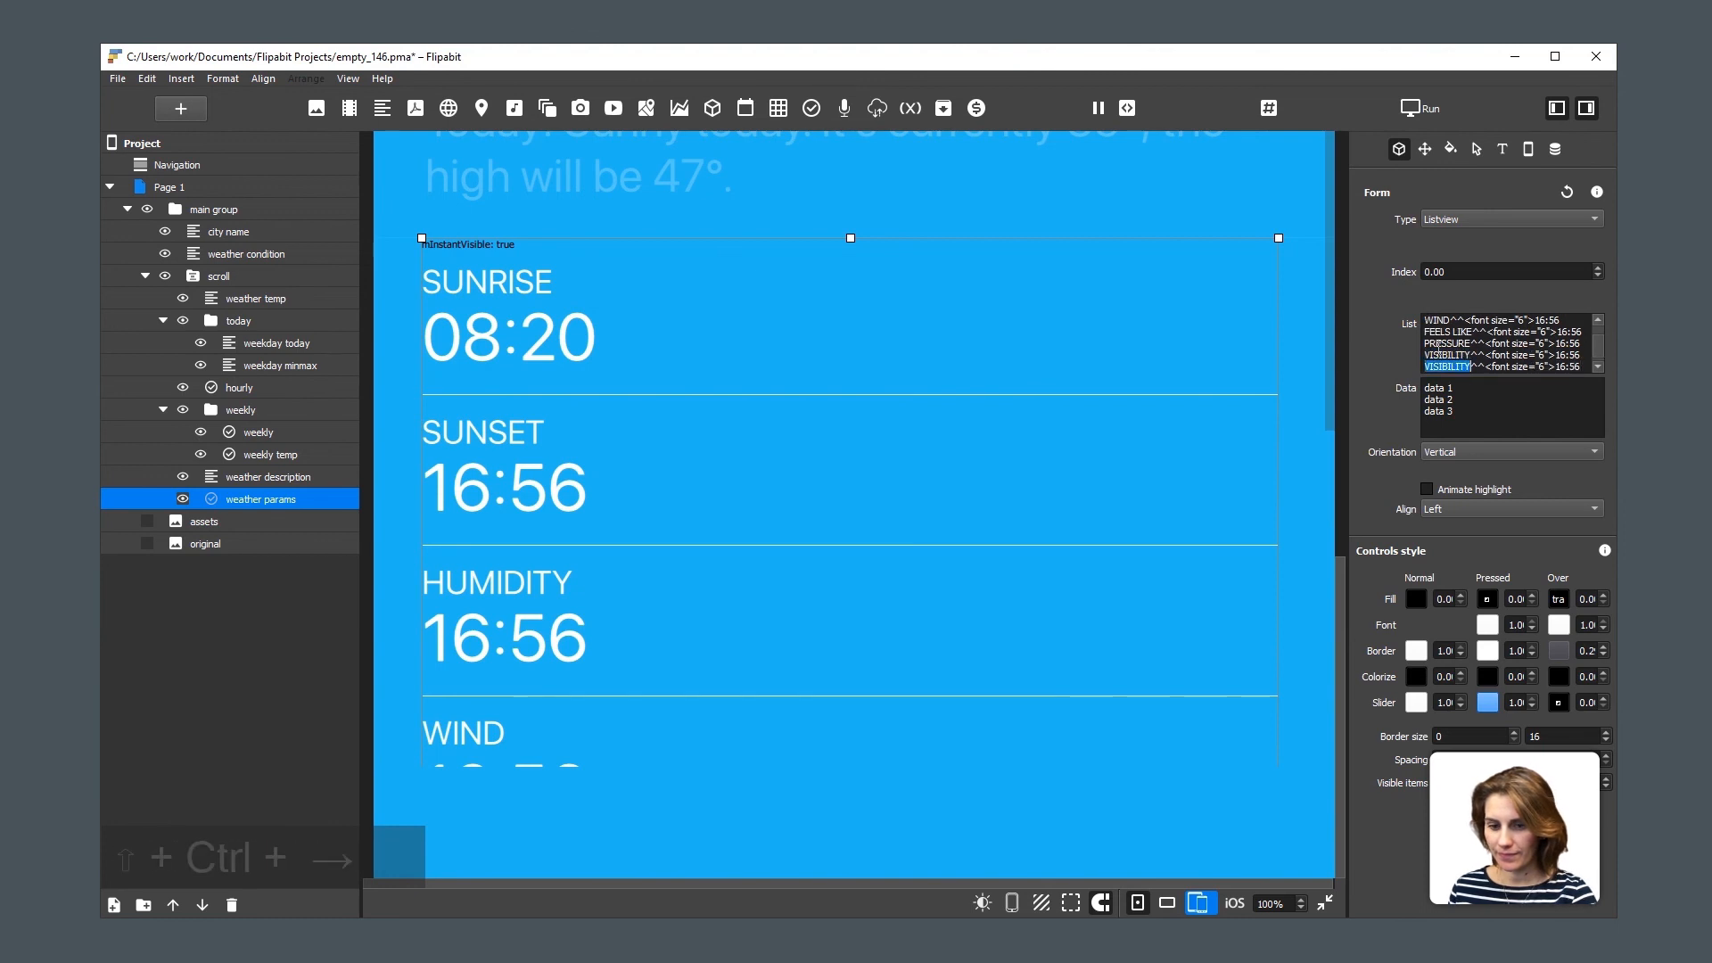
pyautogui.write('UV INDEX')
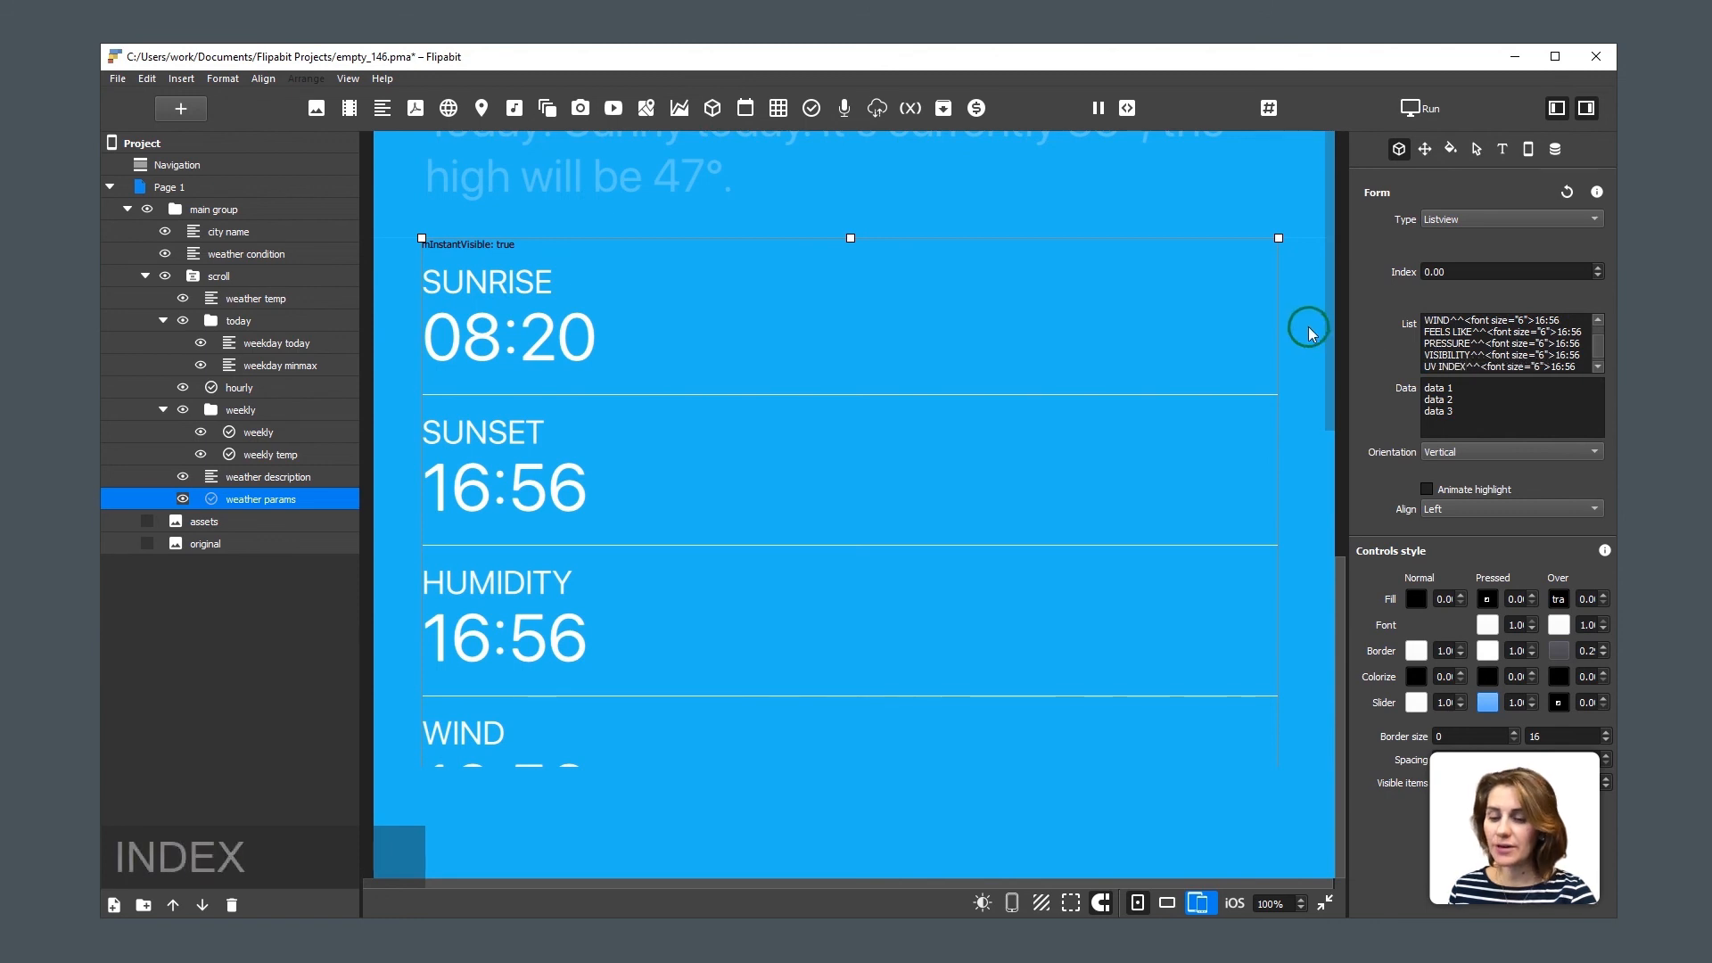
# Fit the whole page in view and scroll its content up and down to check how the widgets load.
pyautogui.click(347, 80)
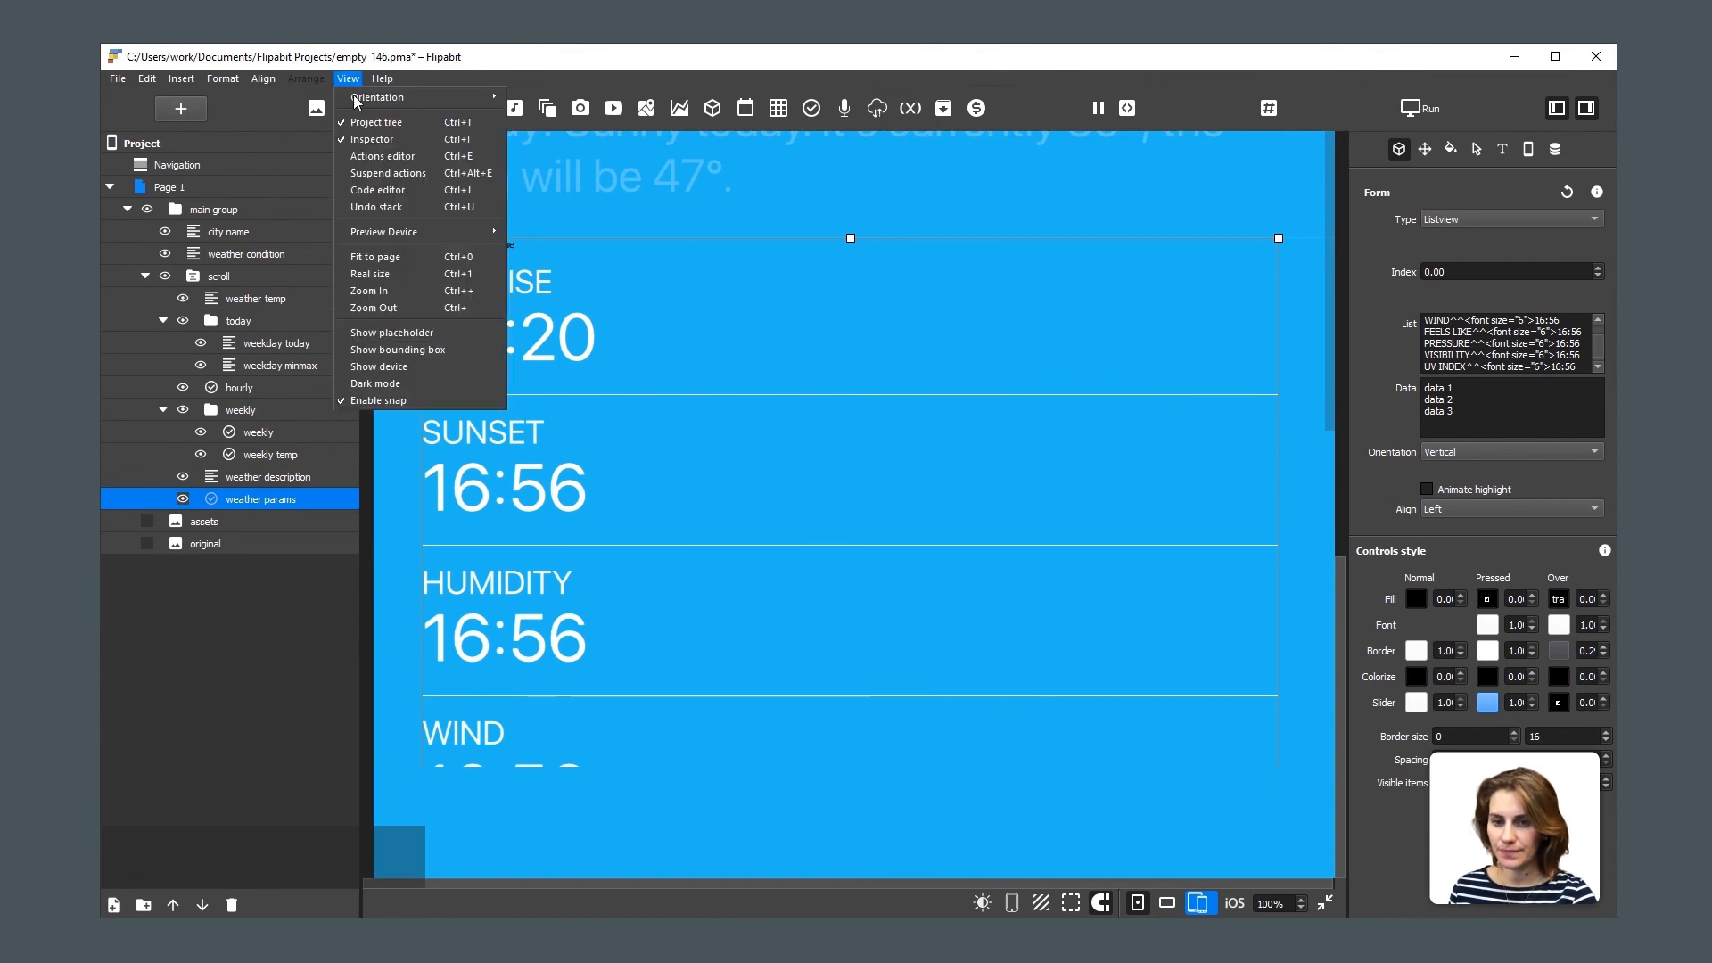
pyautogui.click(432, 255)
pyautogui.click(1116, 430)
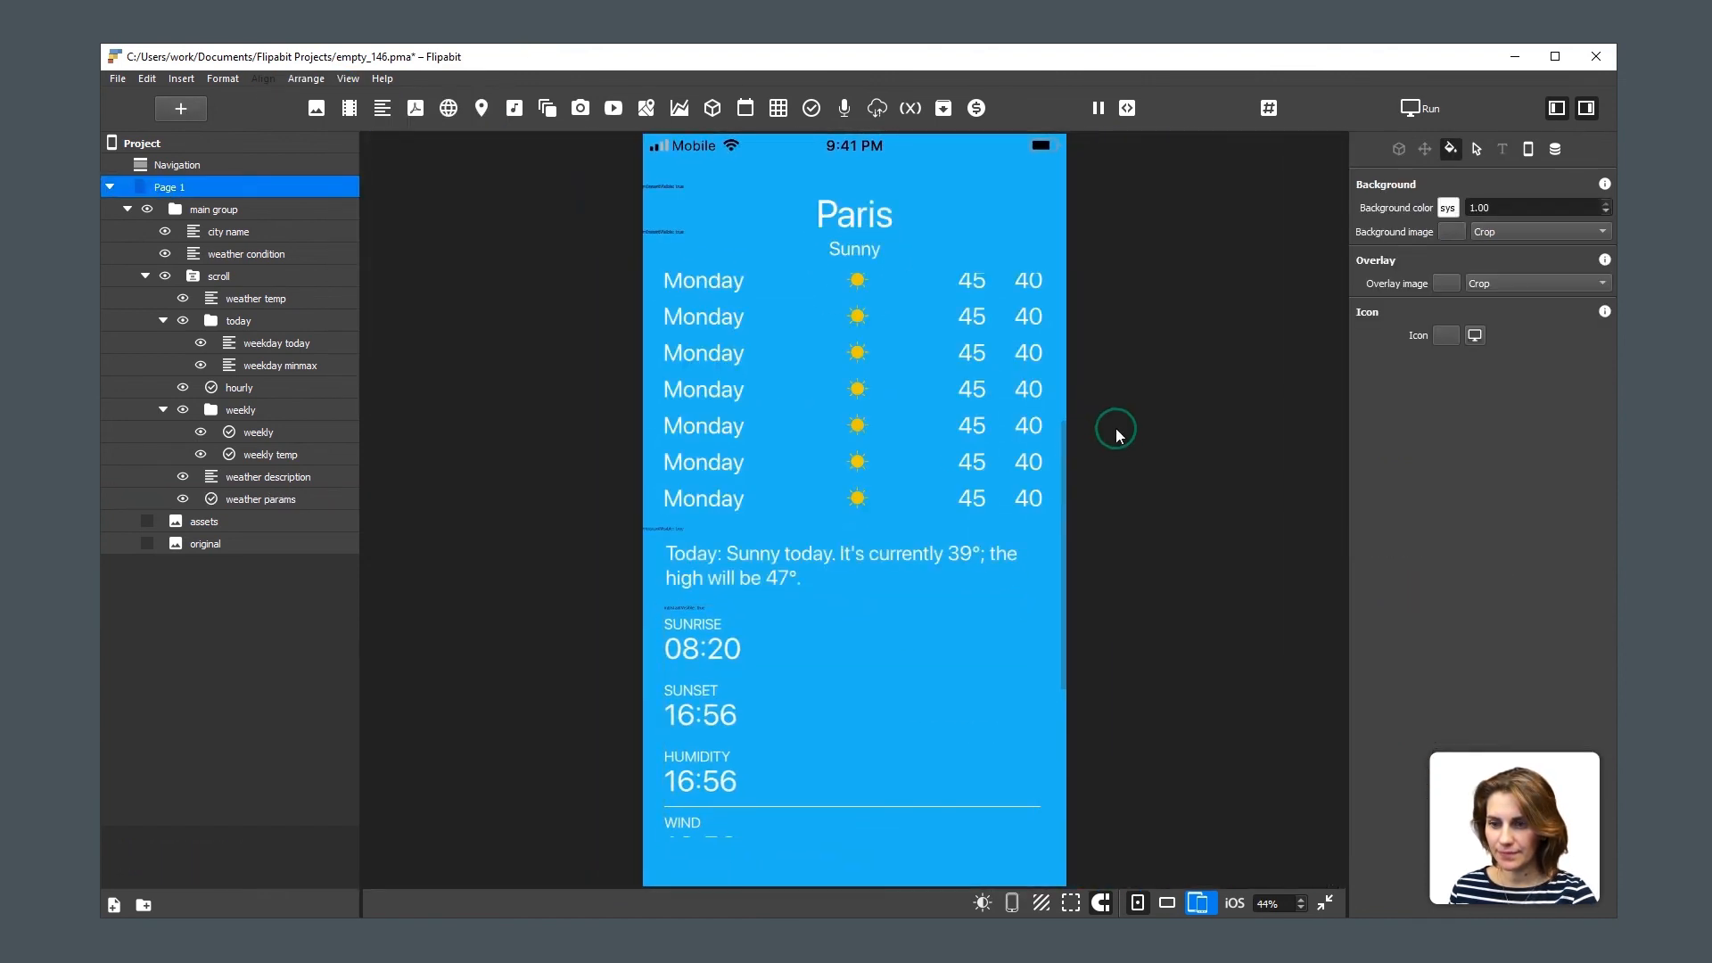
pyautogui.moveTo(965, 524); pyautogui.dragTo(914, 477)
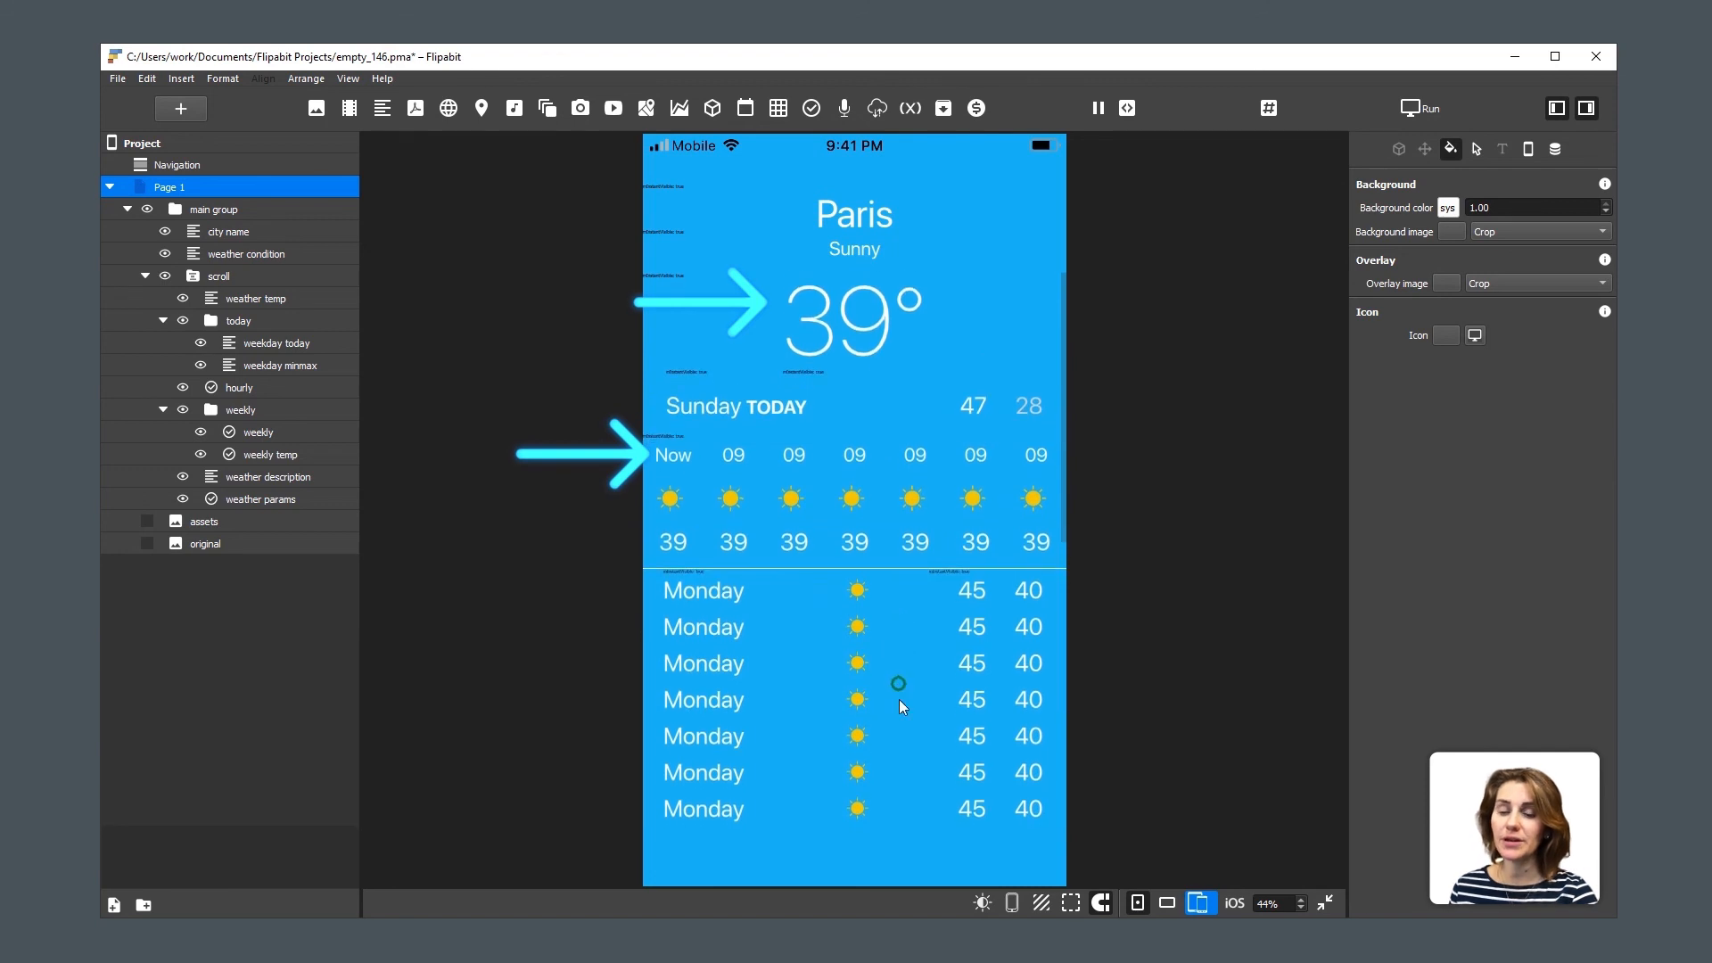
pyautogui.moveTo(902, 687); pyautogui.dragTo(924, 407)
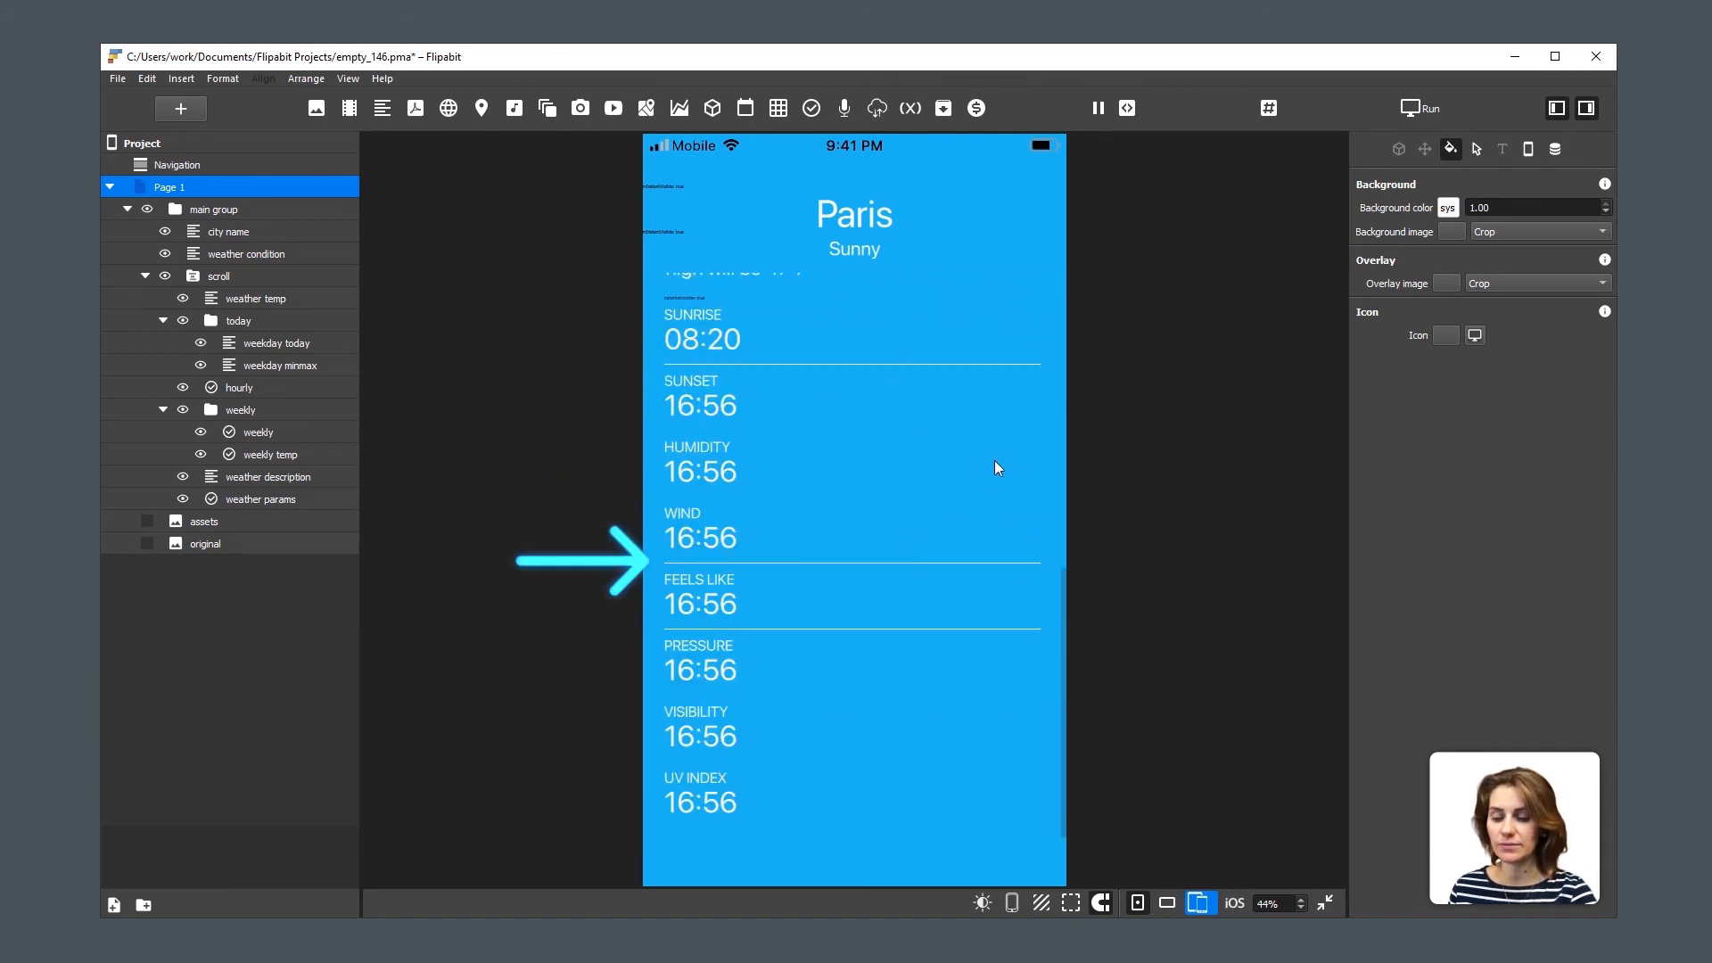
pyautogui.moveTo(835, 340); pyautogui.dragTo(799, 610)
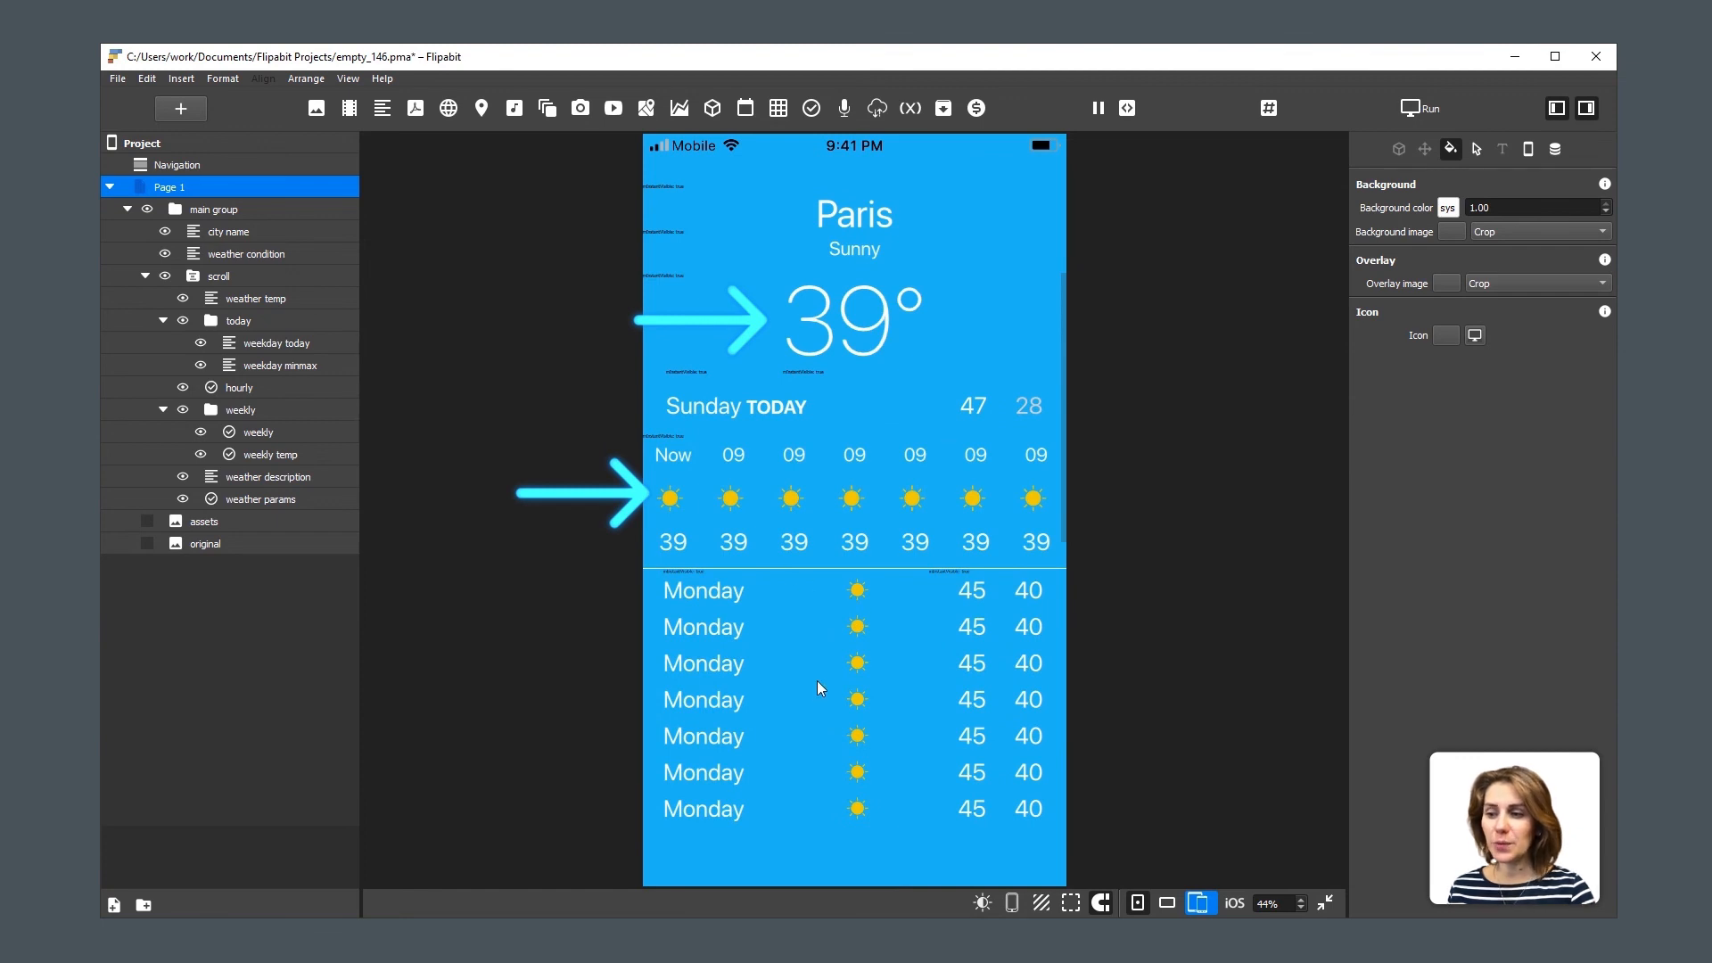
pyautogui.moveTo(821, 688); pyautogui.dragTo(825, 490)
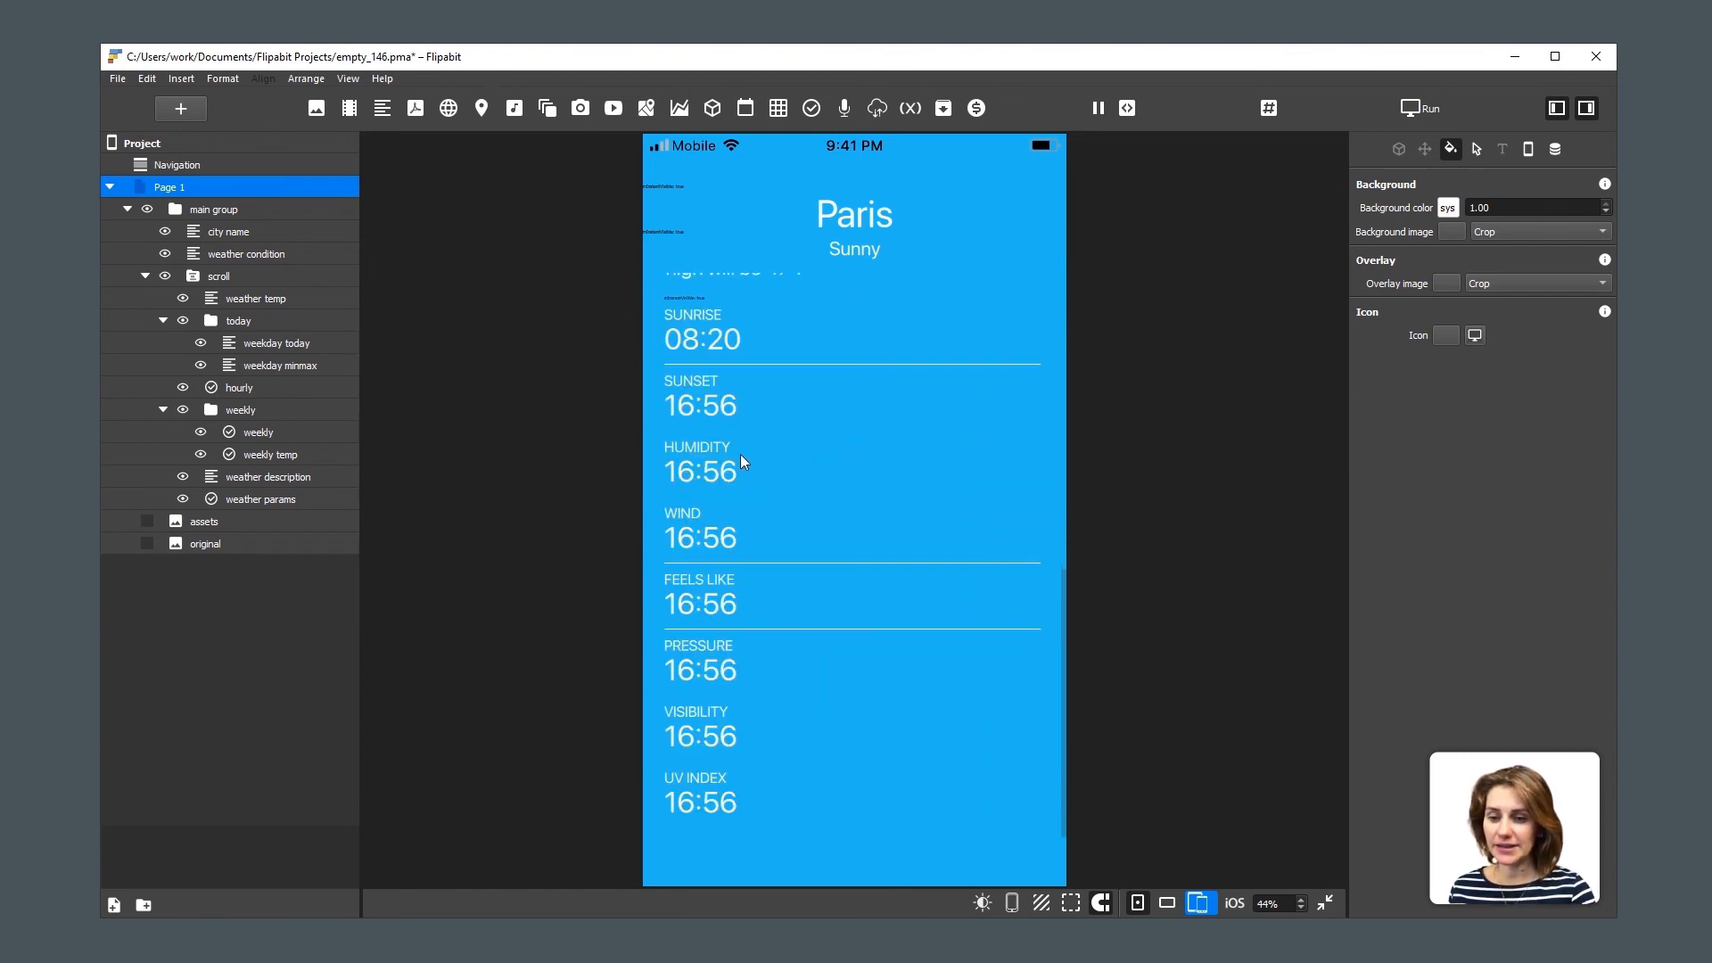
# Turn off Unload widgets for the scroll group and test scrolling the page content.
pyautogui.click(218, 277)
pyautogui.click(1401, 152)
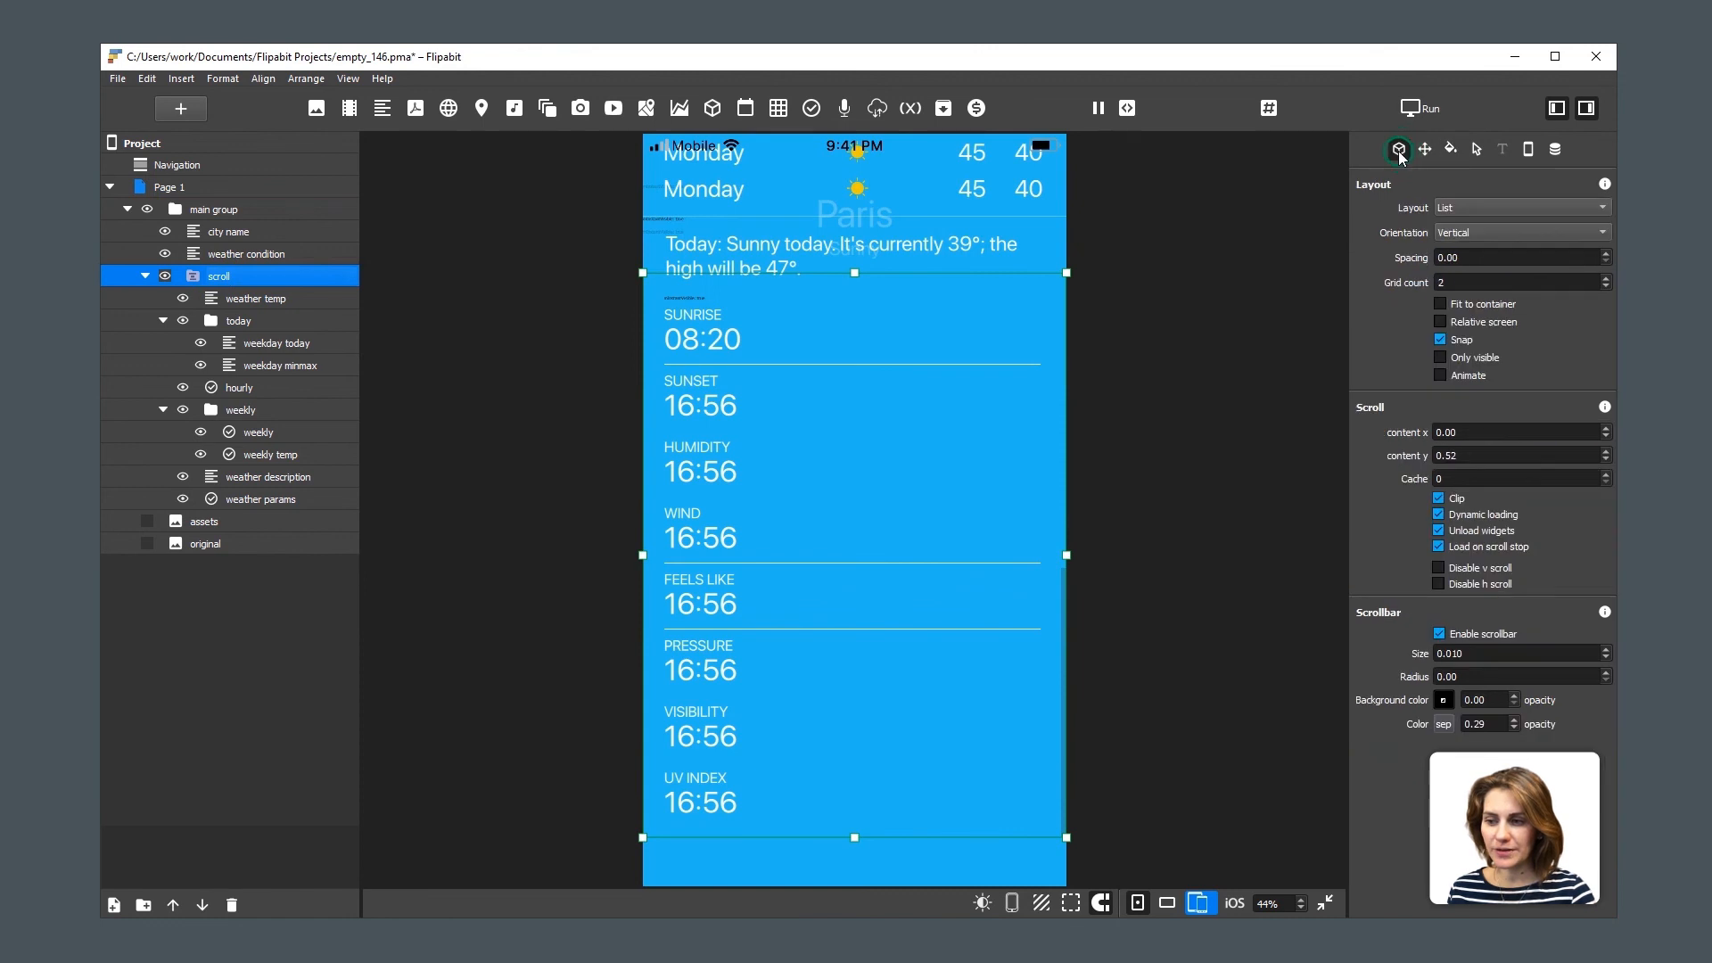
pyautogui.click(1486, 535)
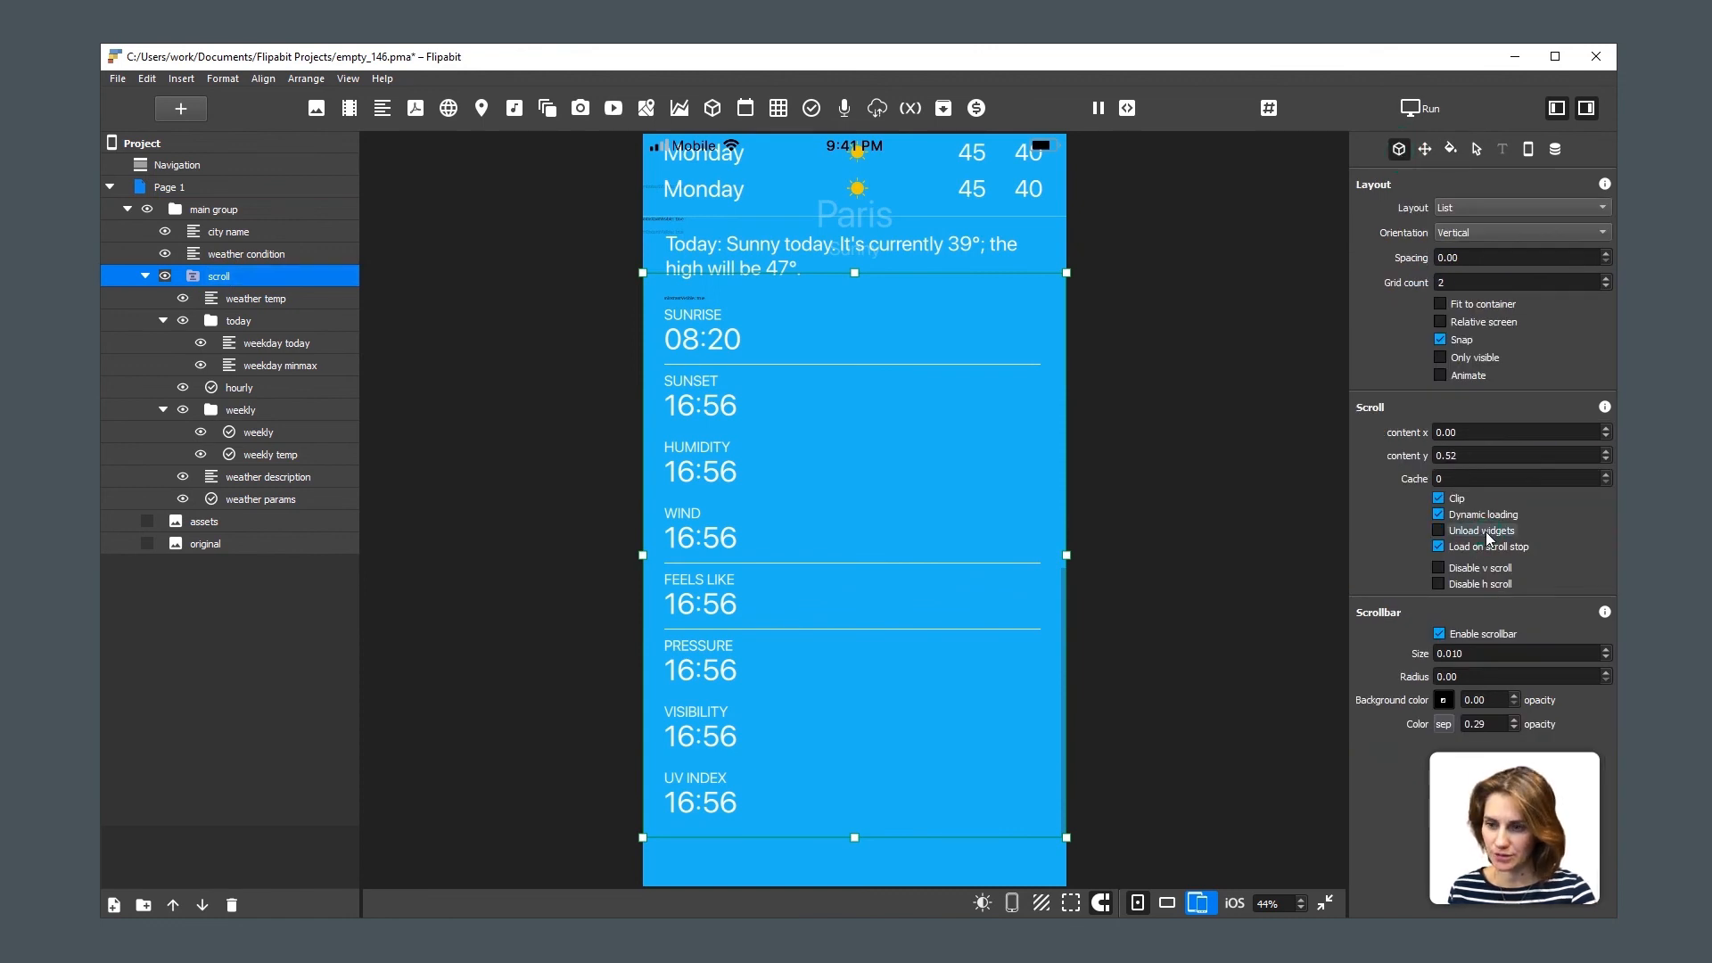
pyautogui.click(1196, 593)
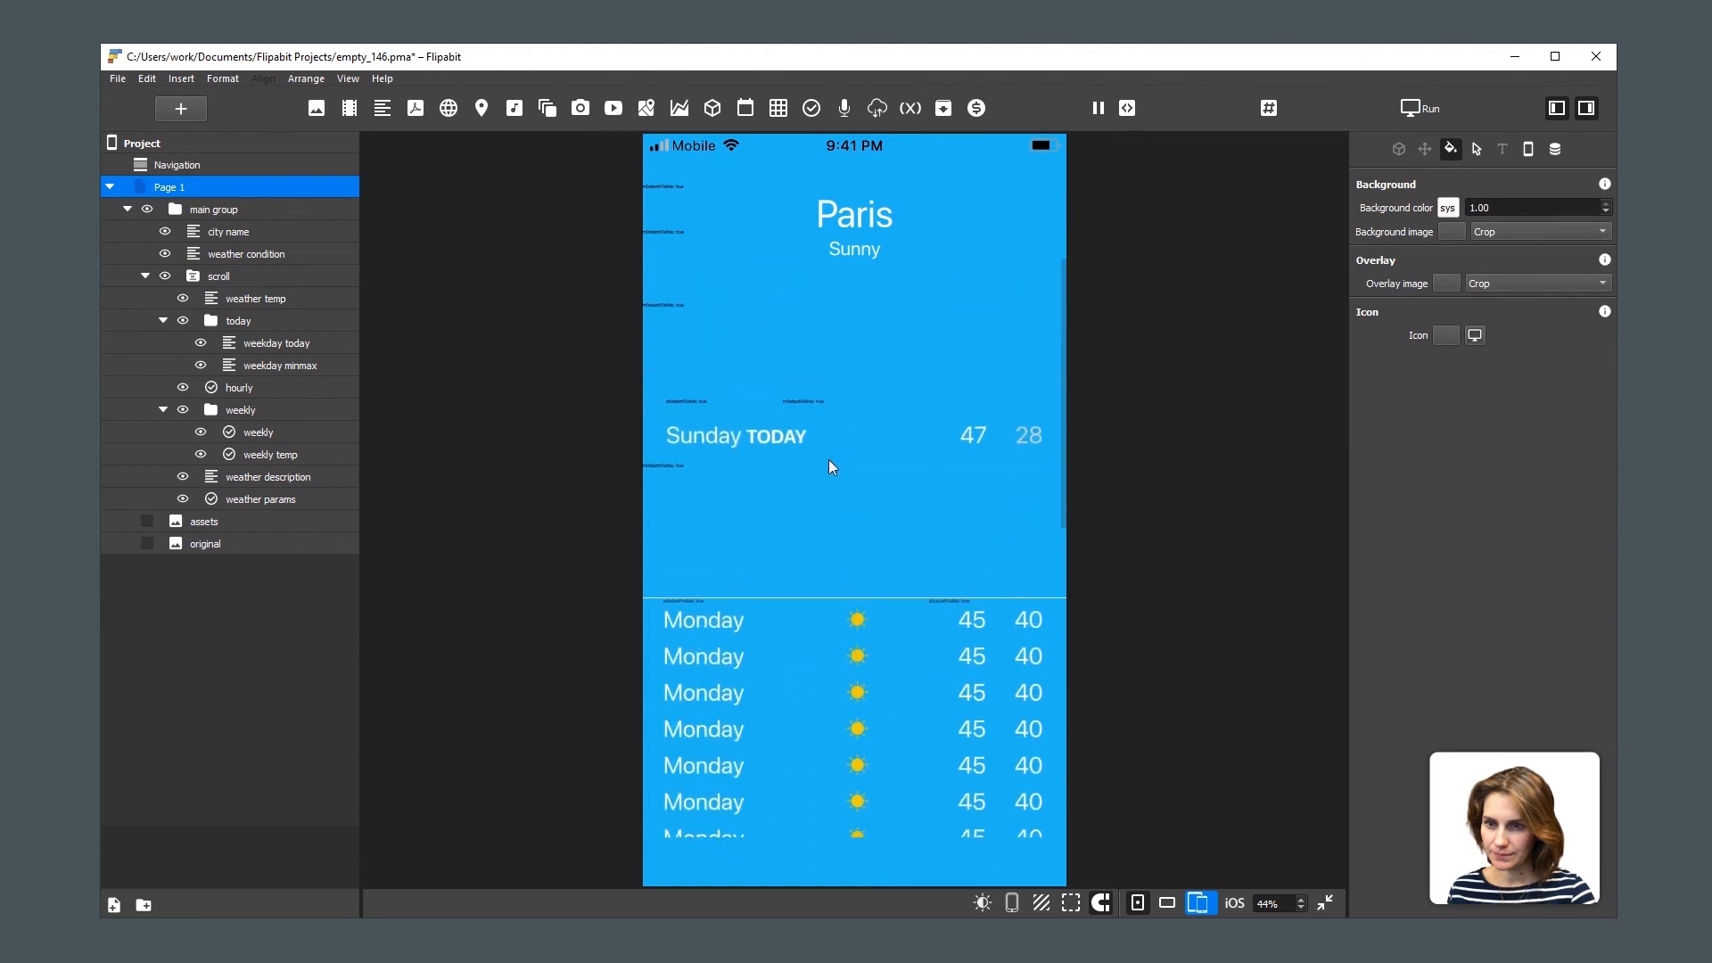
pyautogui.moveTo(834, 682); pyautogui.dragTo(833, 613)
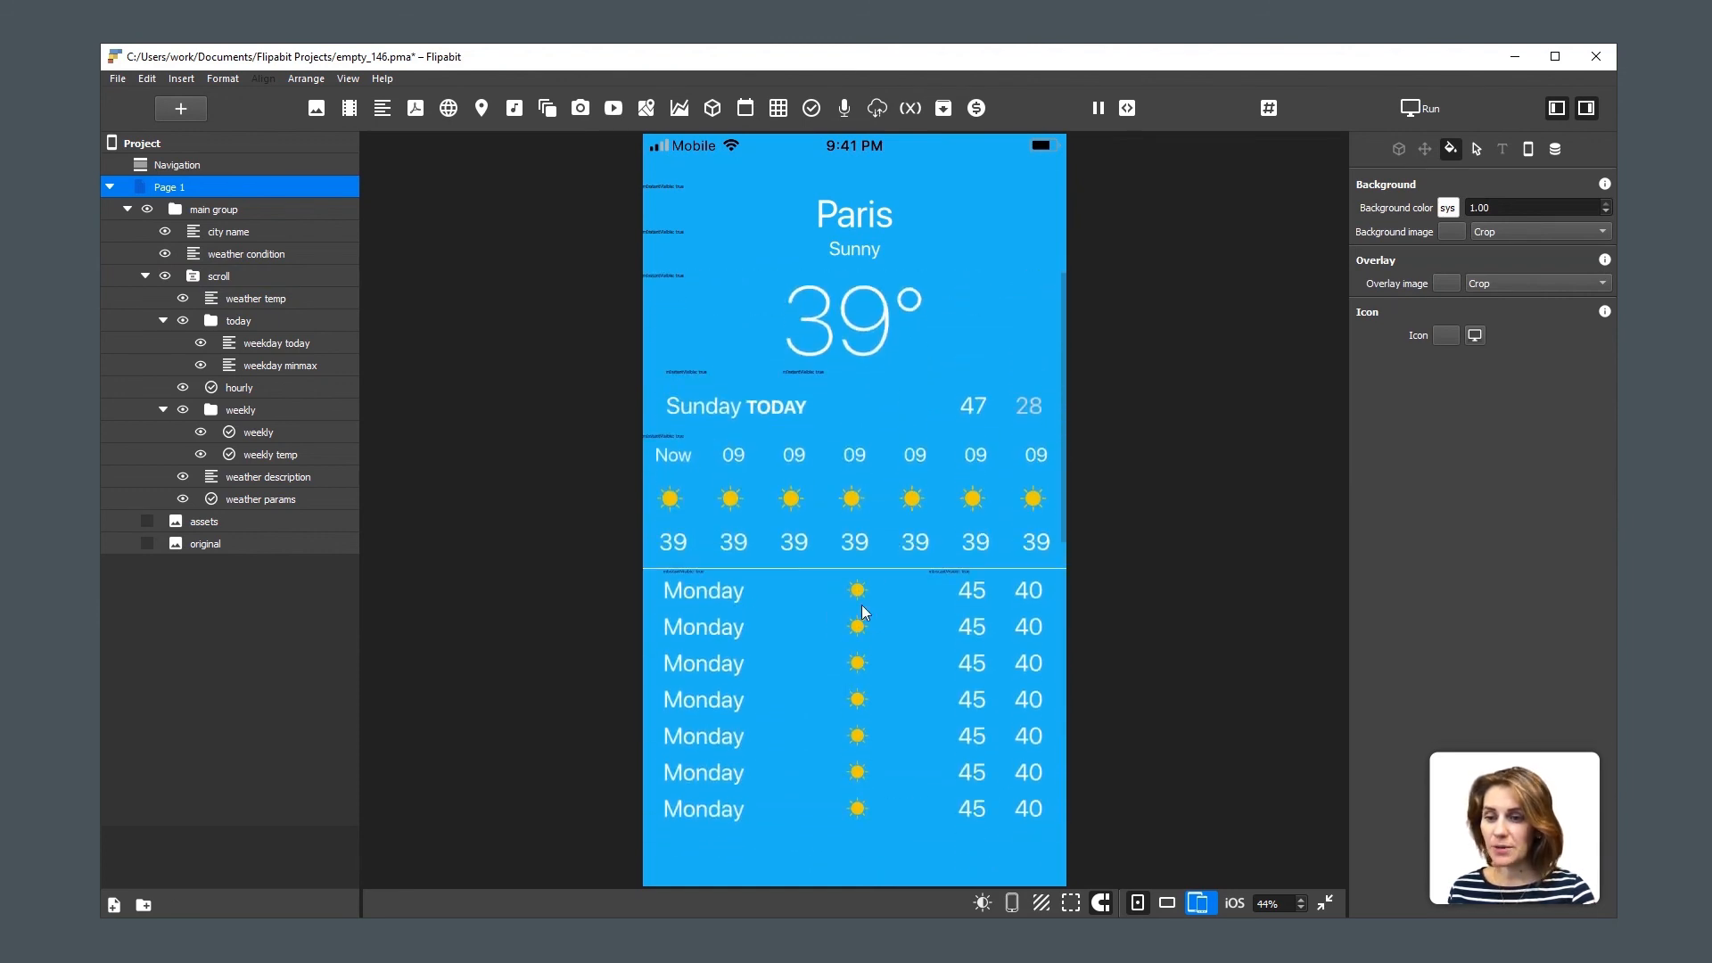
pyautogui.moveTo(890, 683); pyautogui.dragTo(899, 641)
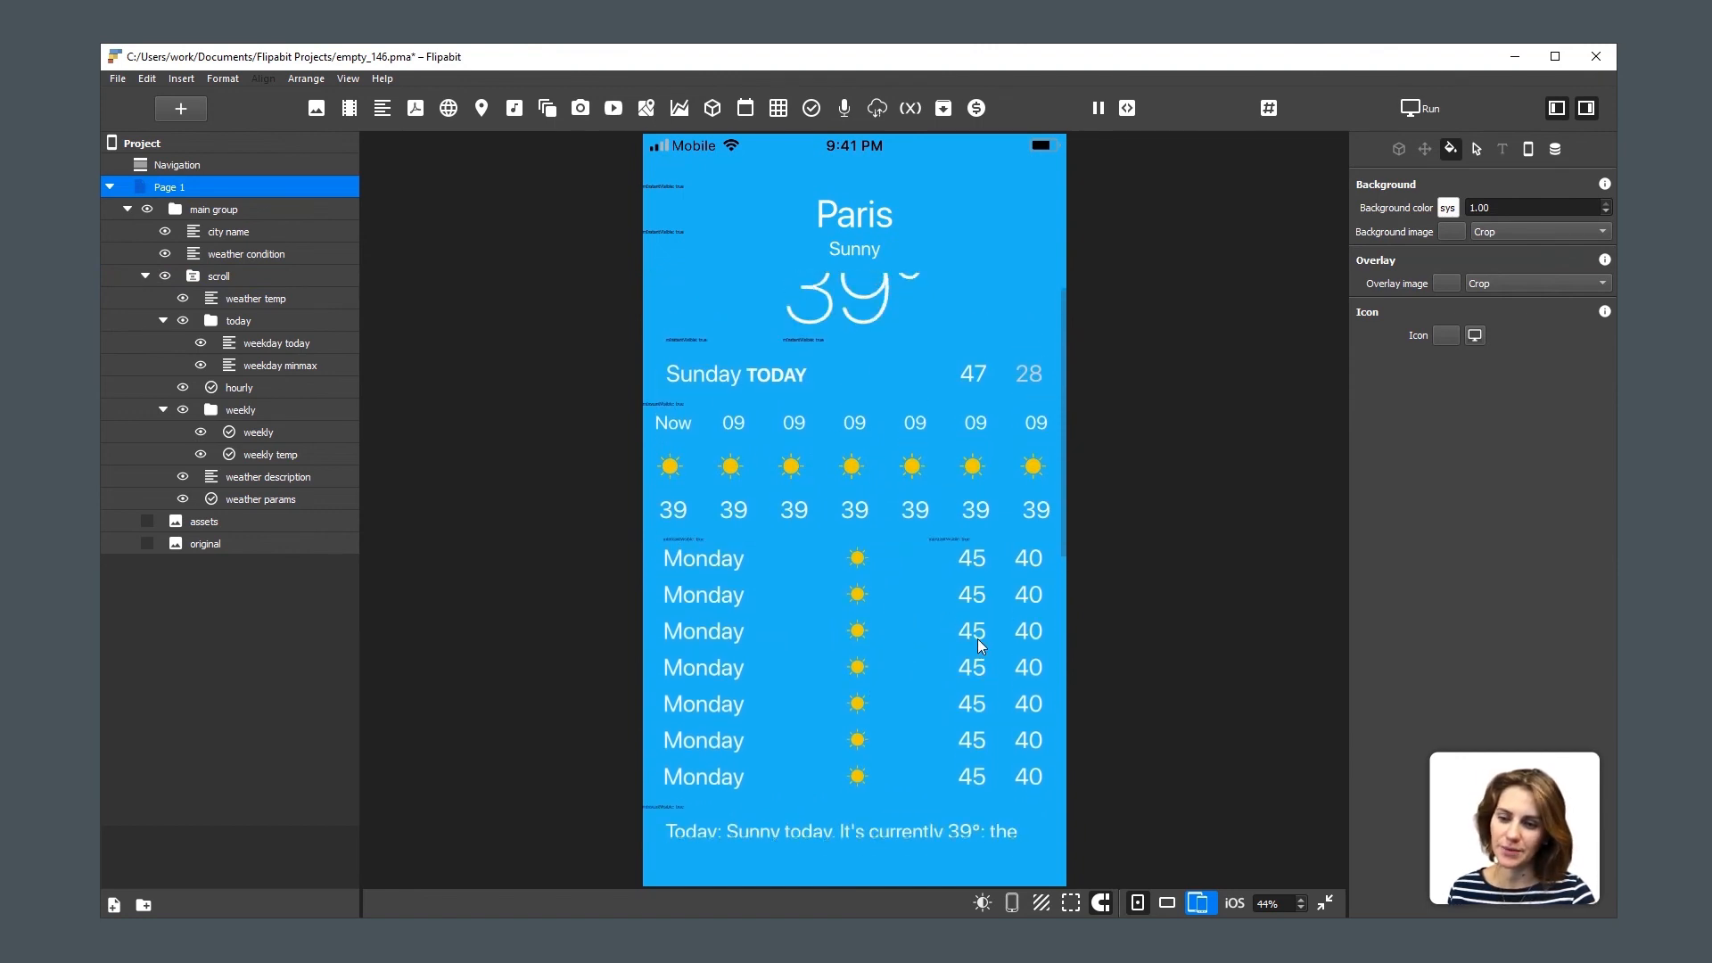
# Disable the scrollbar of the scroll group and scroll through the page to check it.
pyautogui.click(223, 277)
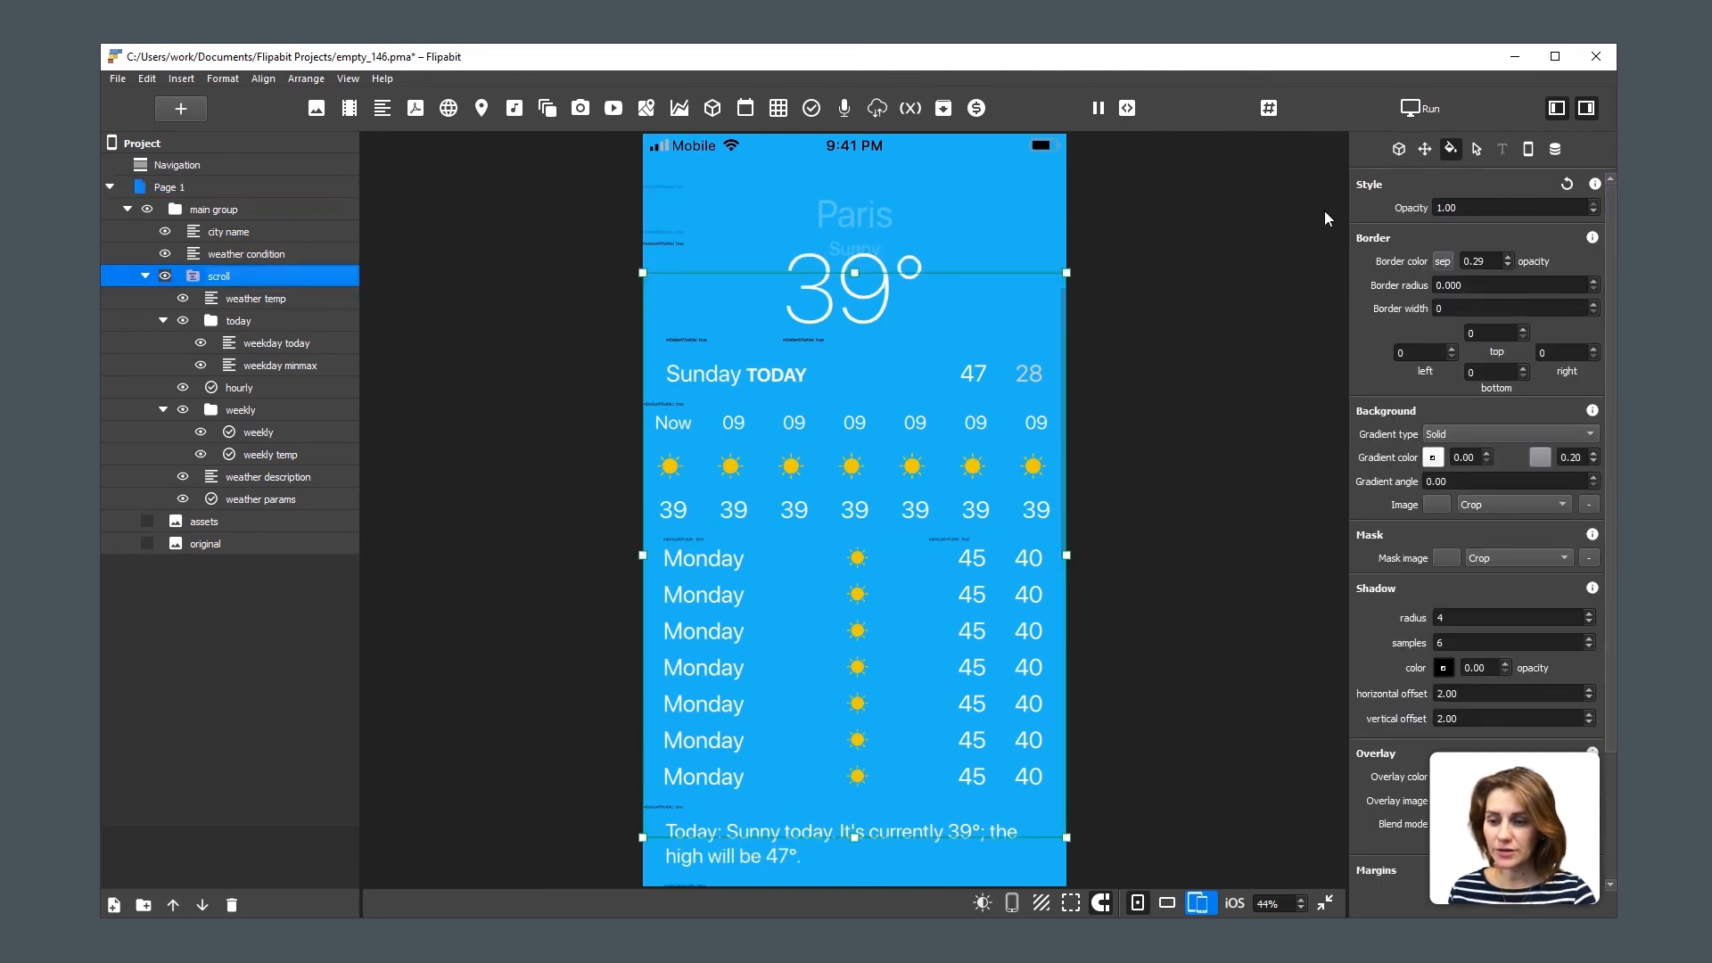
pyautogui.click(1403, 150)
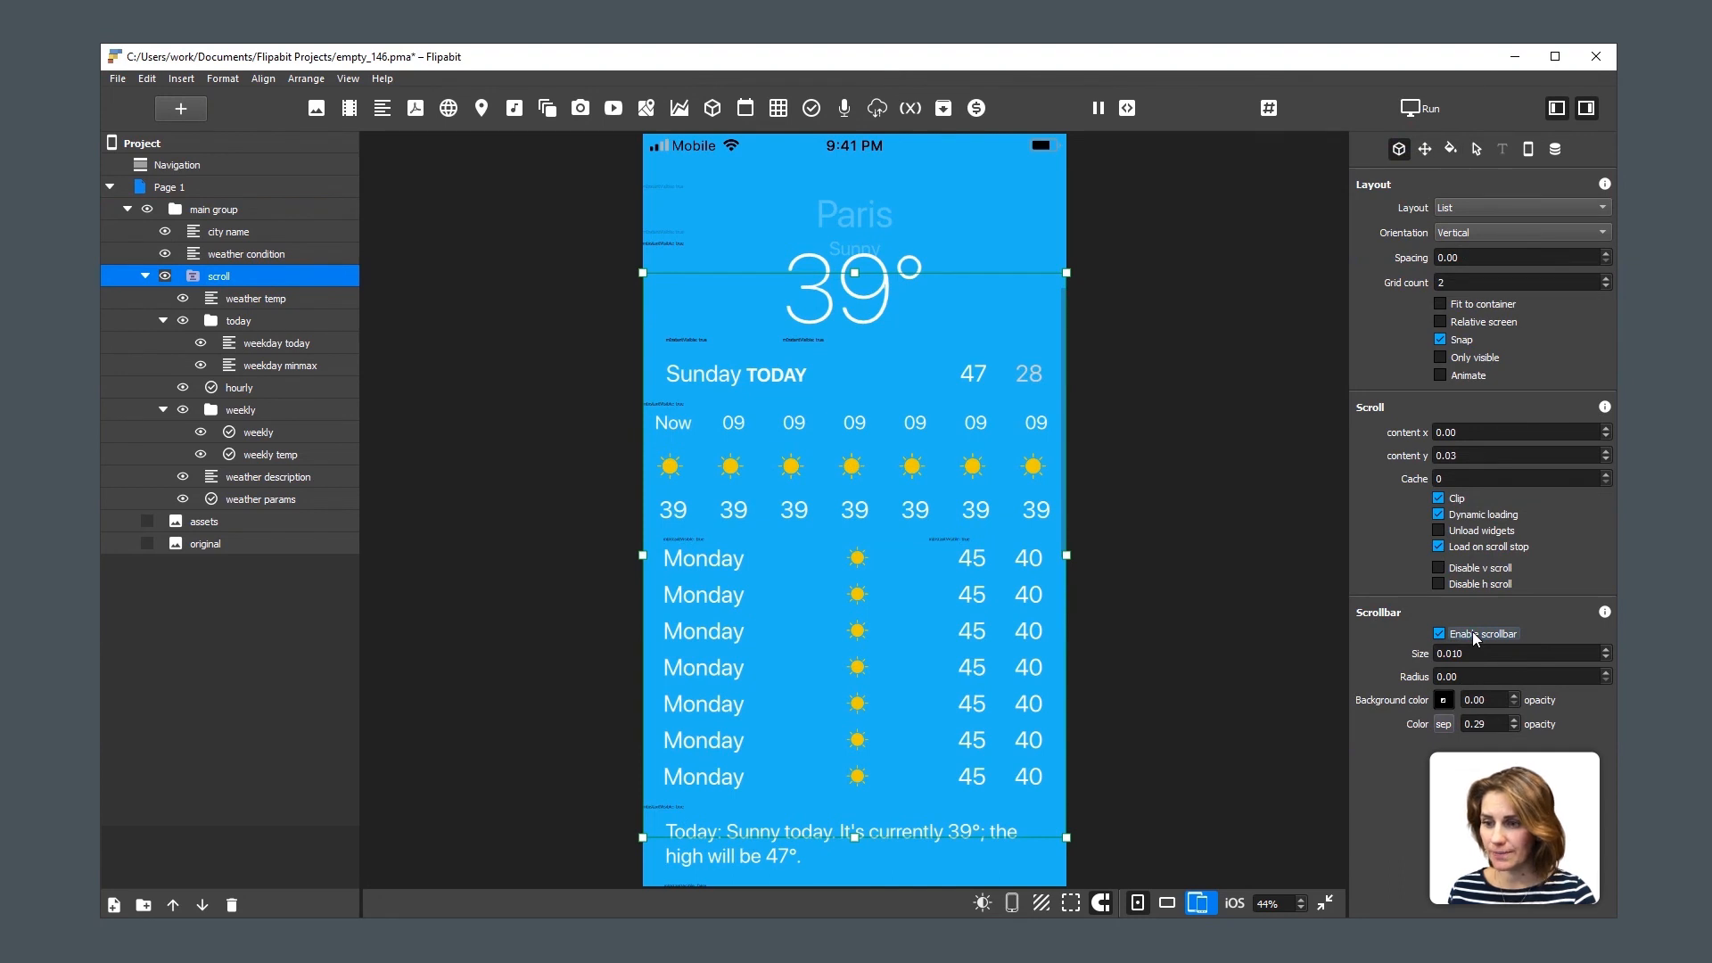
pyautogui.click(1097, 624)
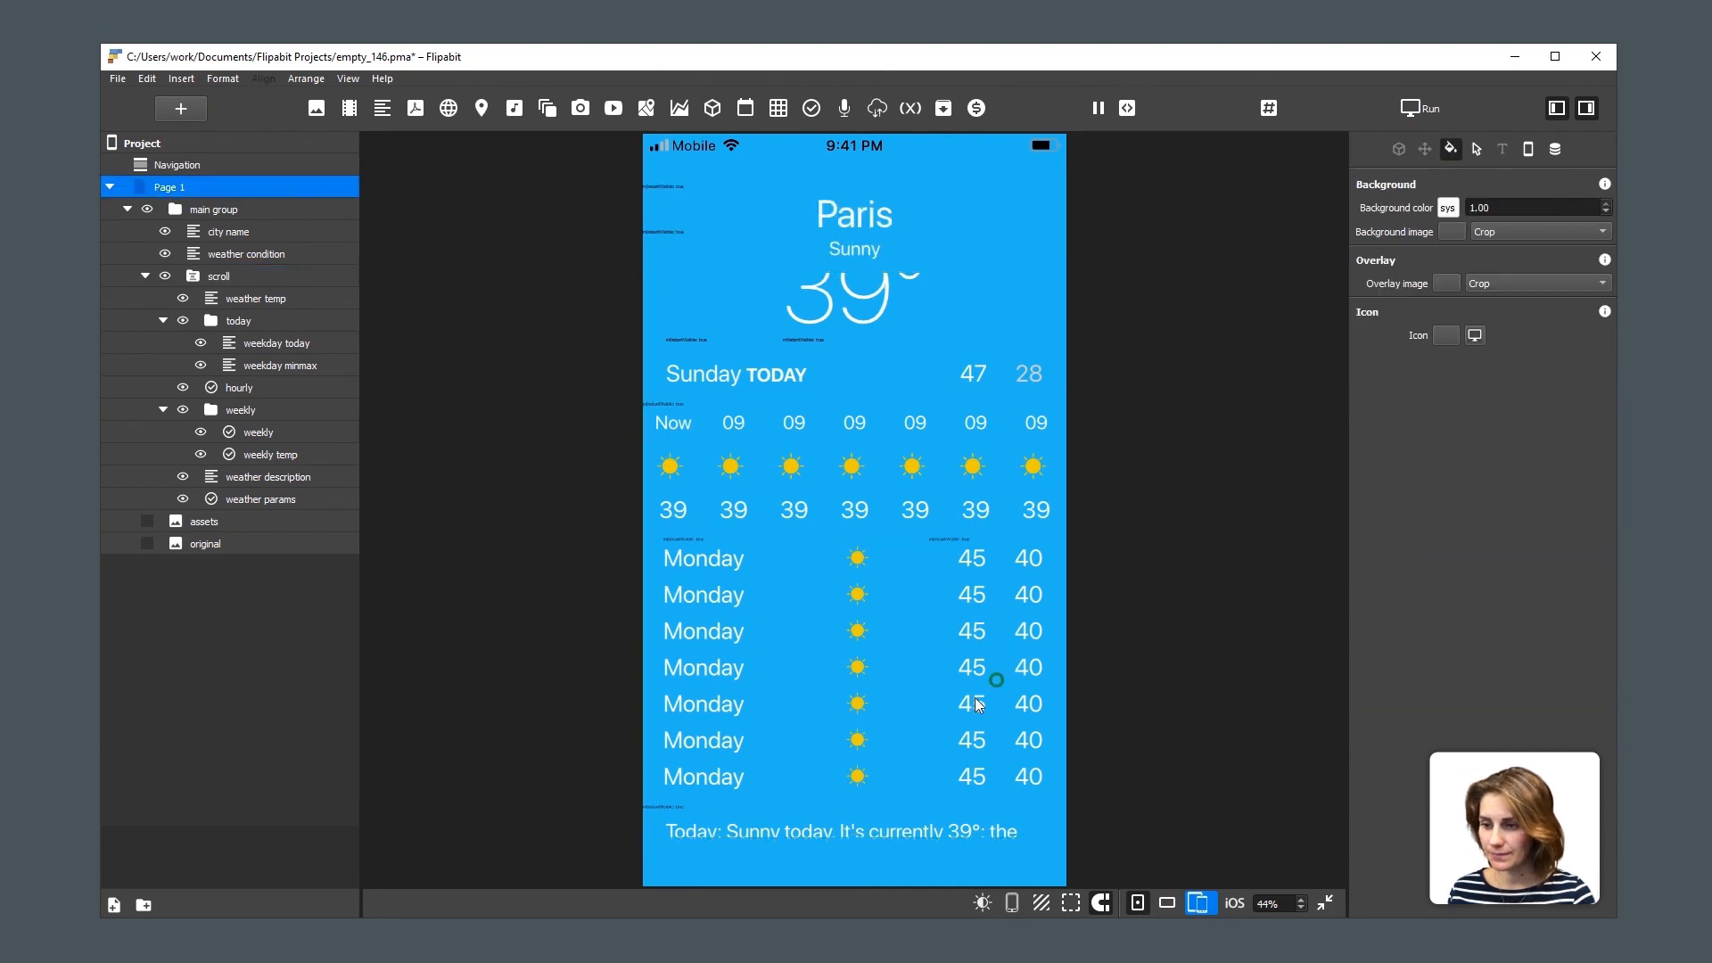
pyautogui.scroll(-1, 920, 683)
pyautogui.scroll(-10, 910, 589)
pyautogui.scroll(12, 887, 455)
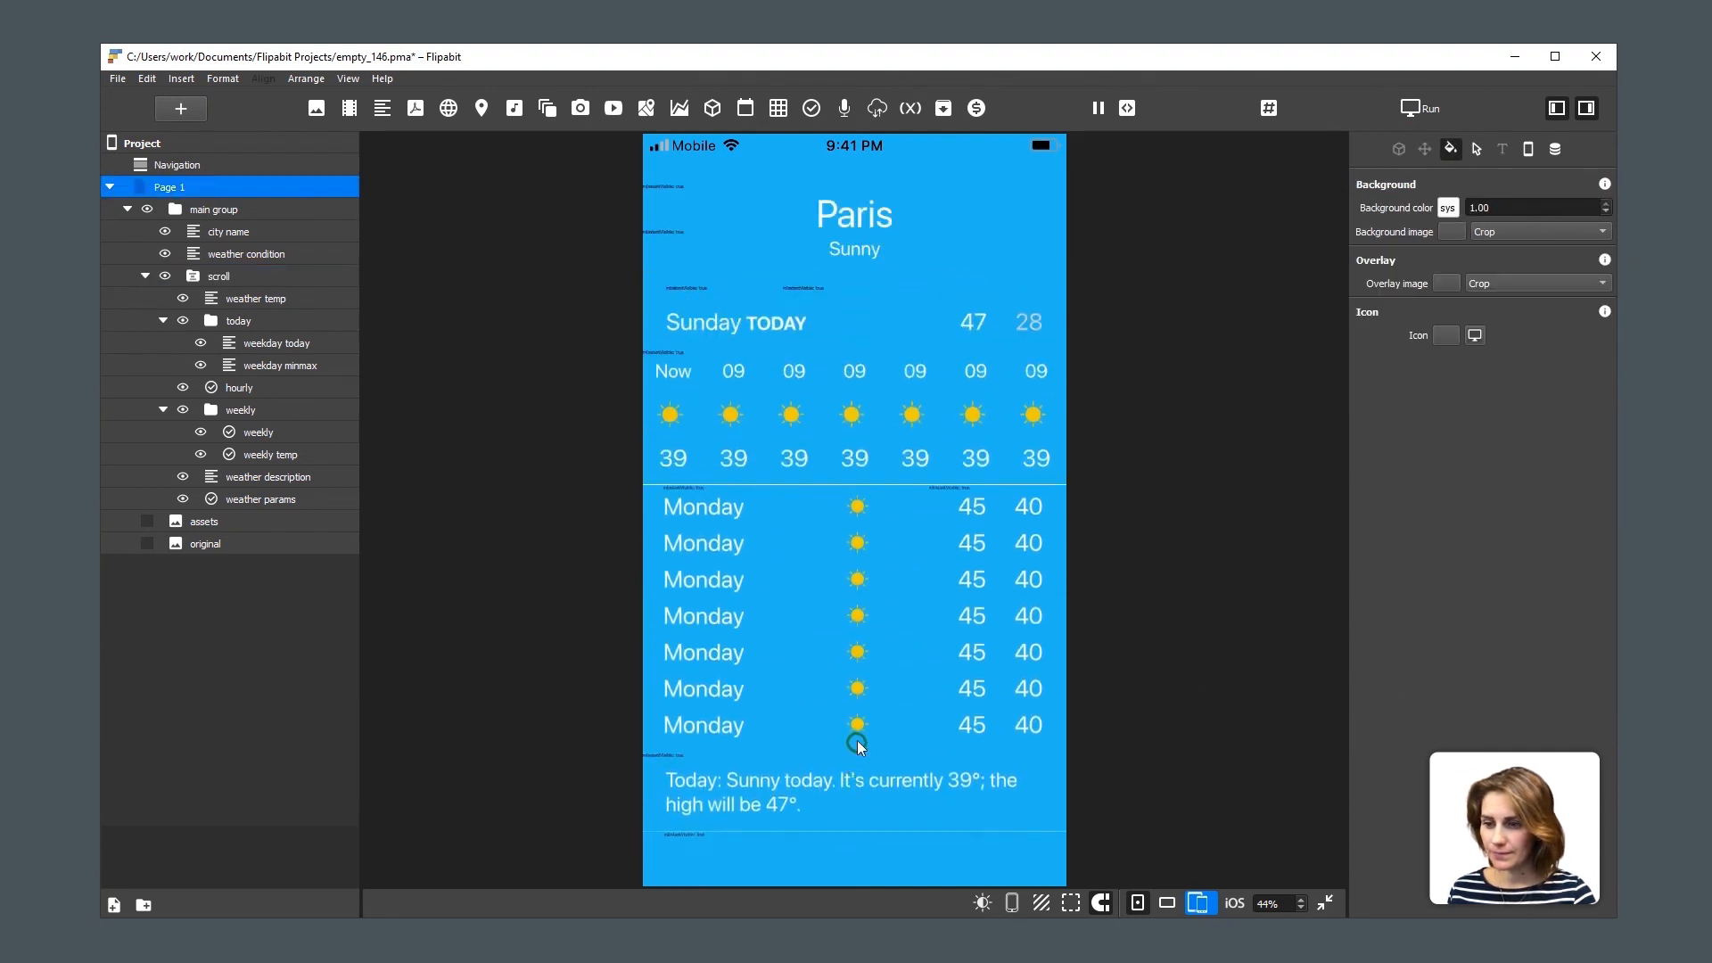